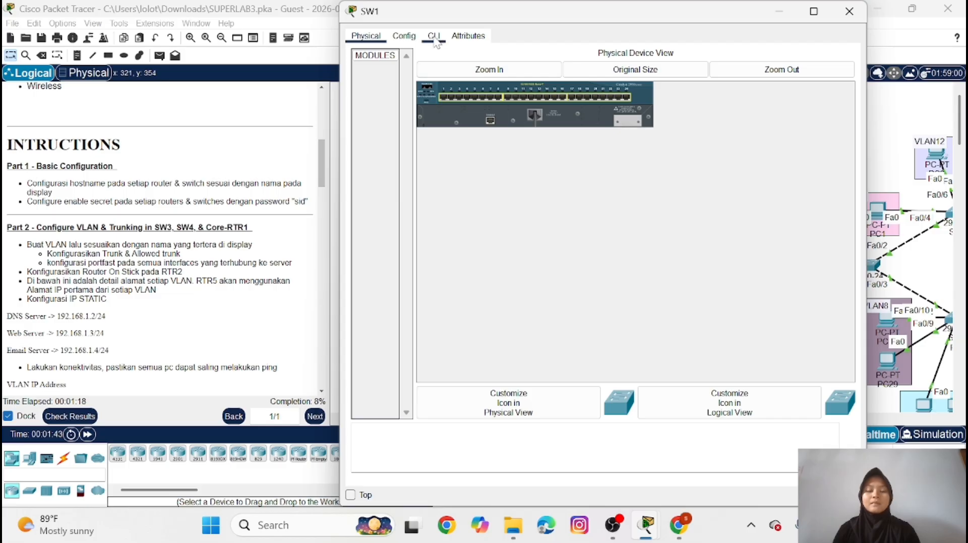
# In SW1's command line, enter global configuration mode and set the hostname to SW1
pyautogui.click(434, 35)
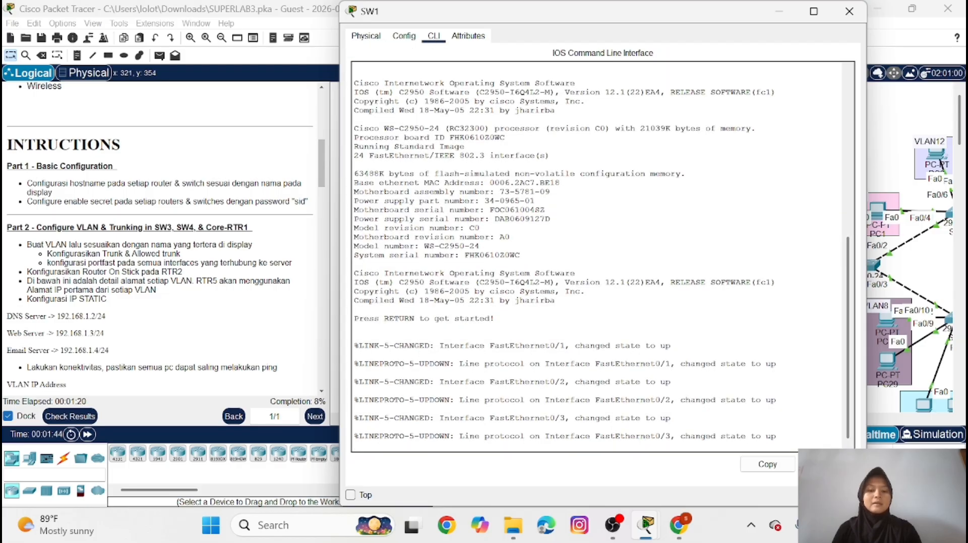
pyautogui.press('Return')
pyautogui.write('en')
pyautogui.press('Return')
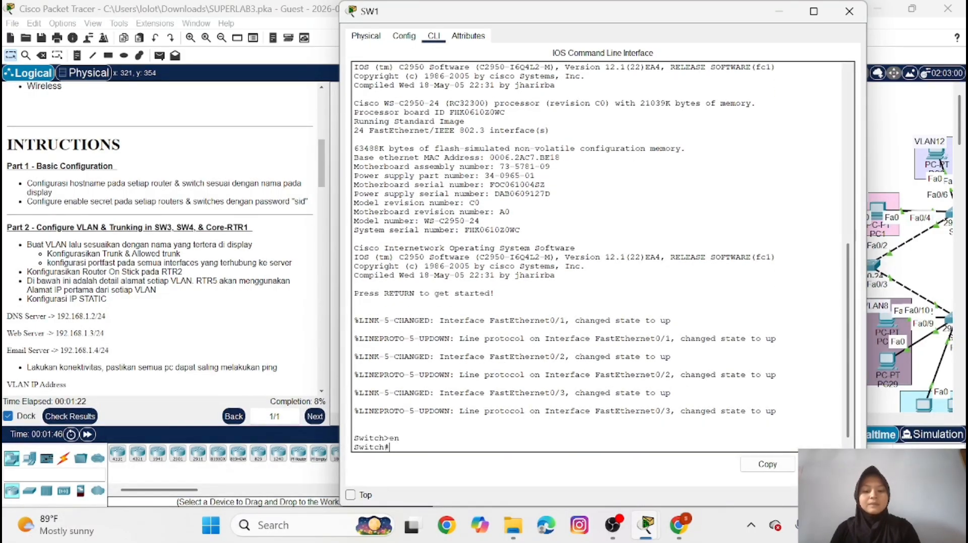
pyautogui.write('conf')
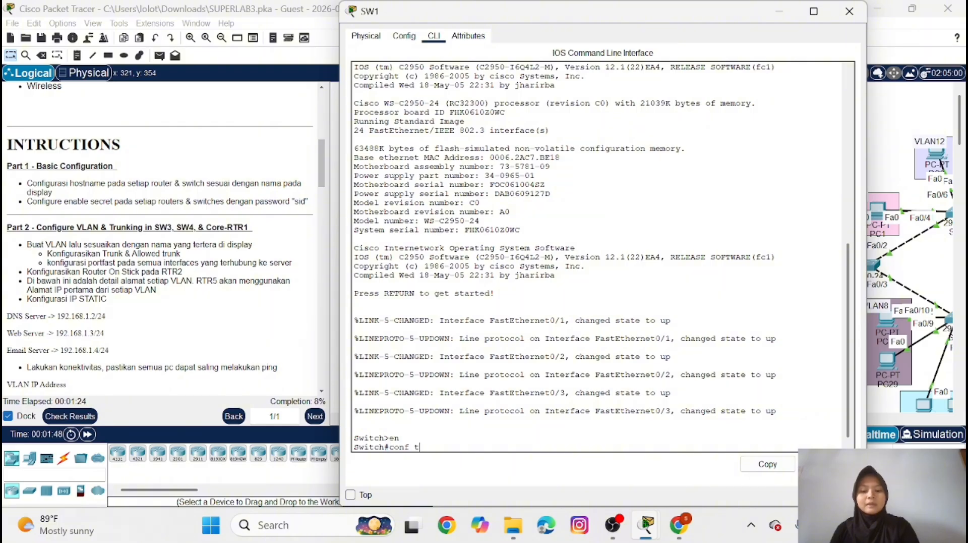
pyautogui.write(' t')
pyautogui.press('Return')
pyautogui.write('host')
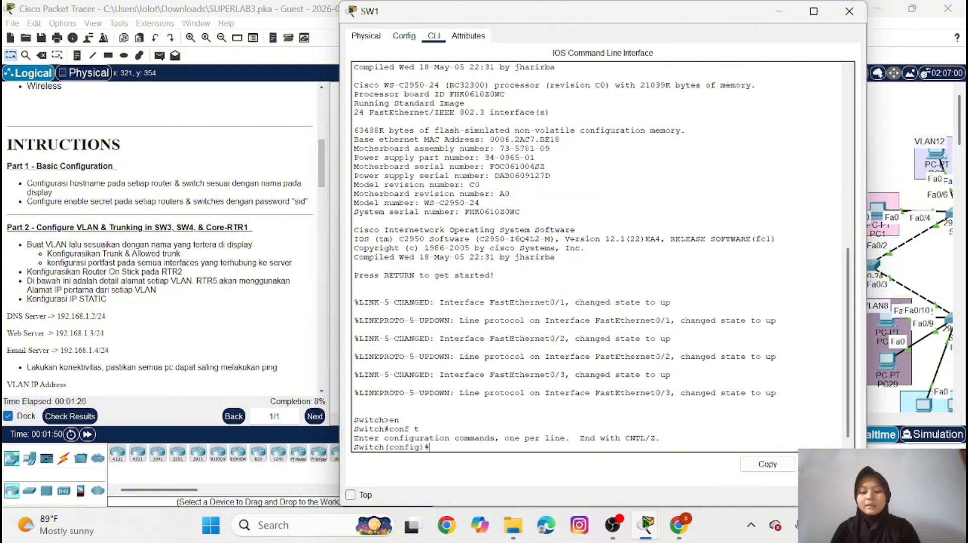
pyautogui.press('capslock')
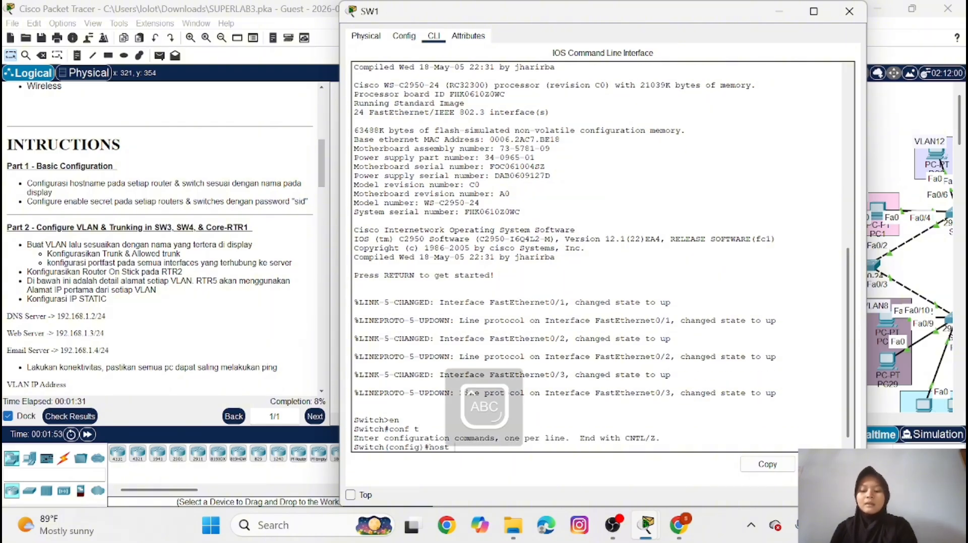
pyautogui.write('SW')
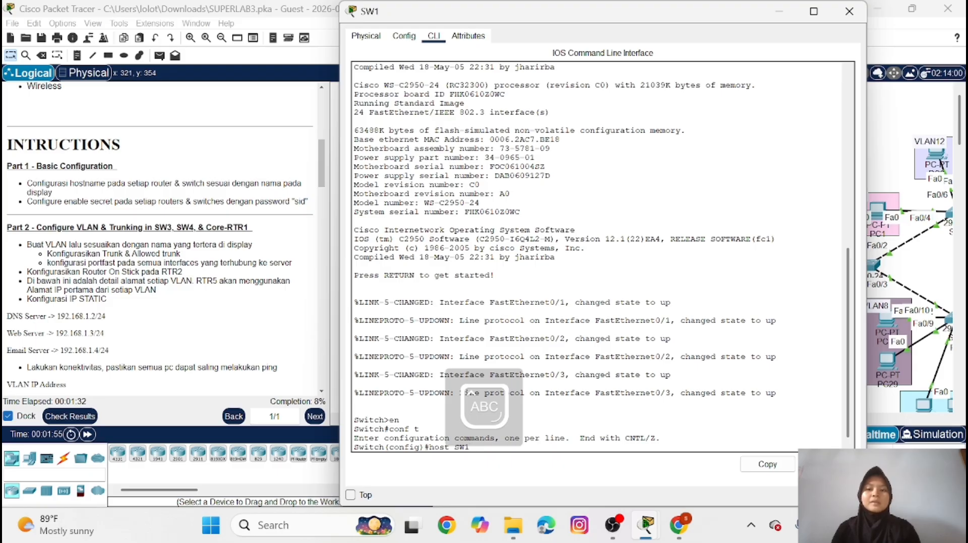
pyautogui.write('1')
pyautogui.press('Return')
# Set the enable secret password on SW1 as given in the instructions, and minimize its window
pyautogui.press('capslock')
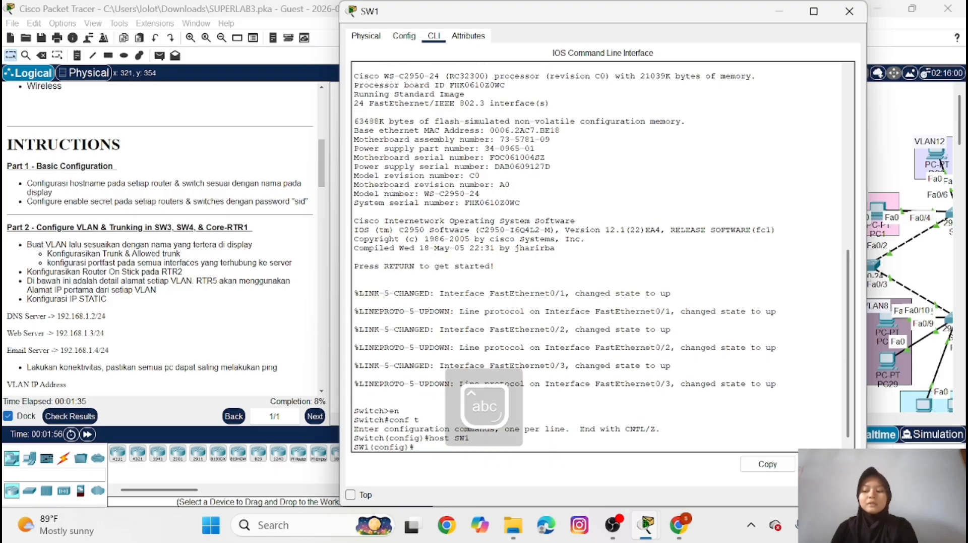
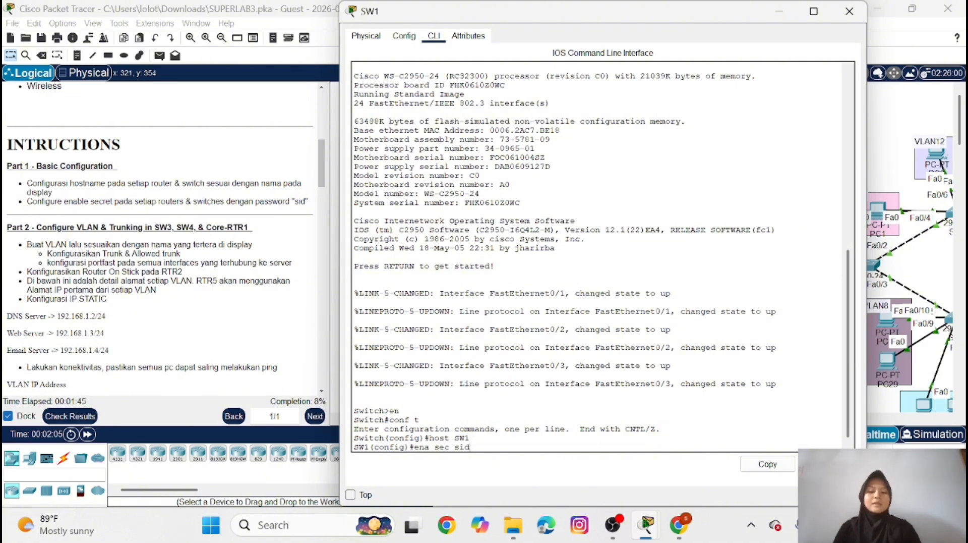
pyautogui.press('Return')
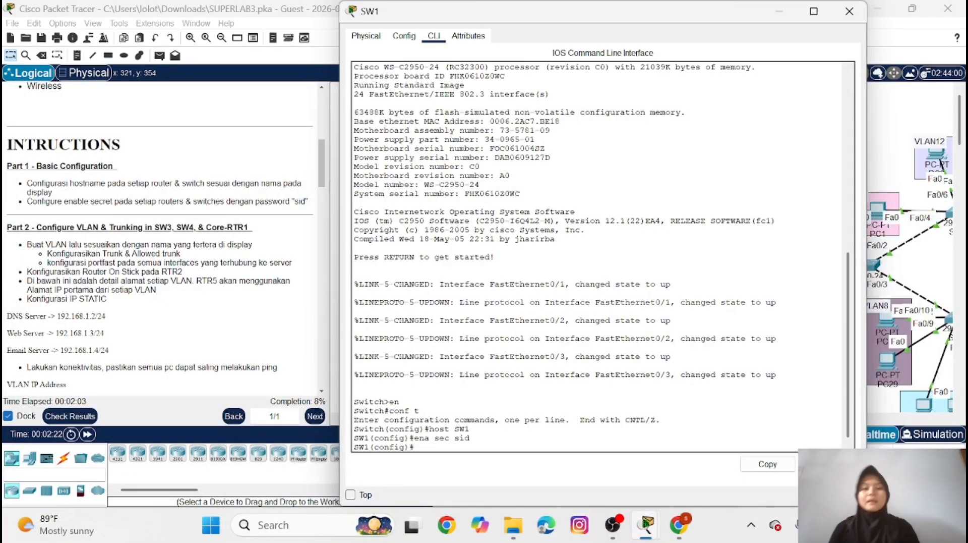
pyautogui.click(782, 12)
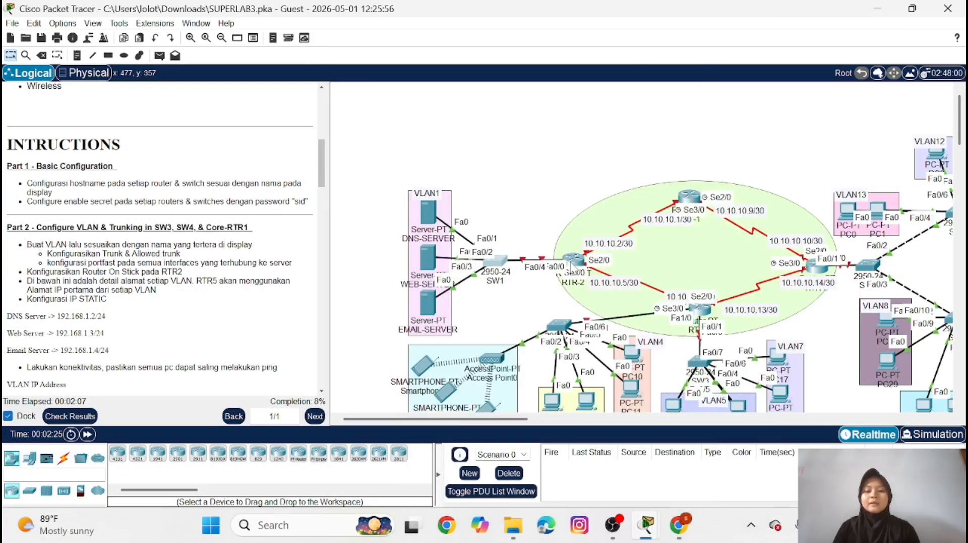
# In router RTR-2's command line, enter global configuration mode and set the hostname to RTR-2
pyautogui.click(573, 264)
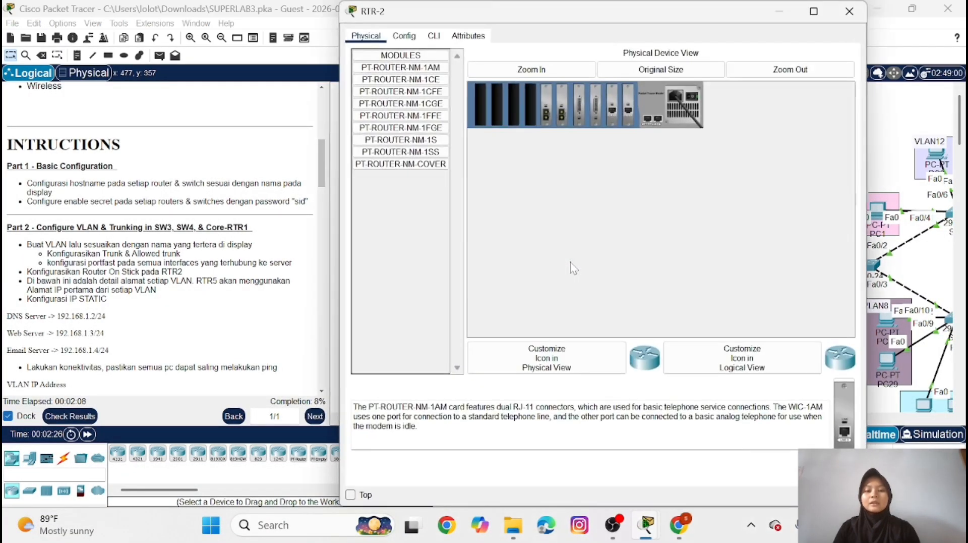
pyautogui.click(434, 37)
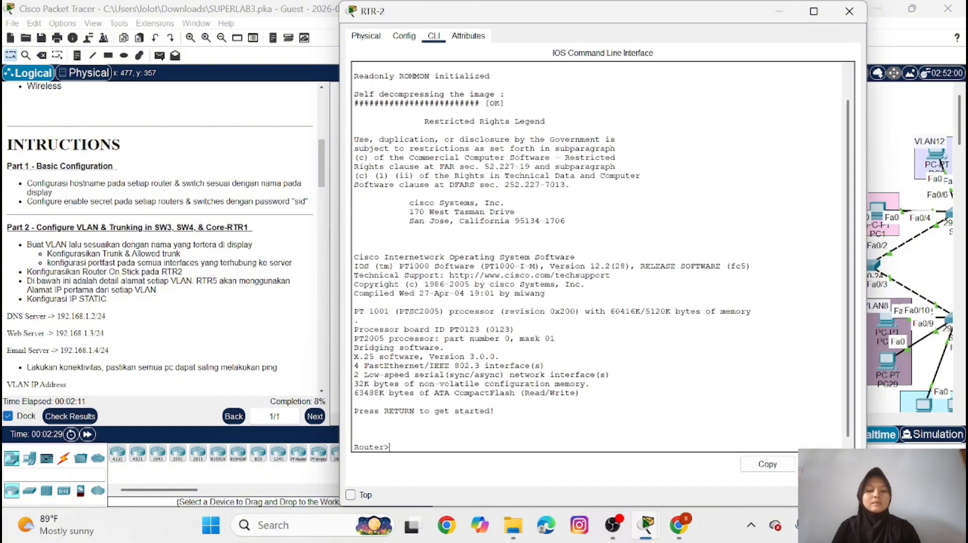
pyautogui.write('en')
pyautogui.press('Return')
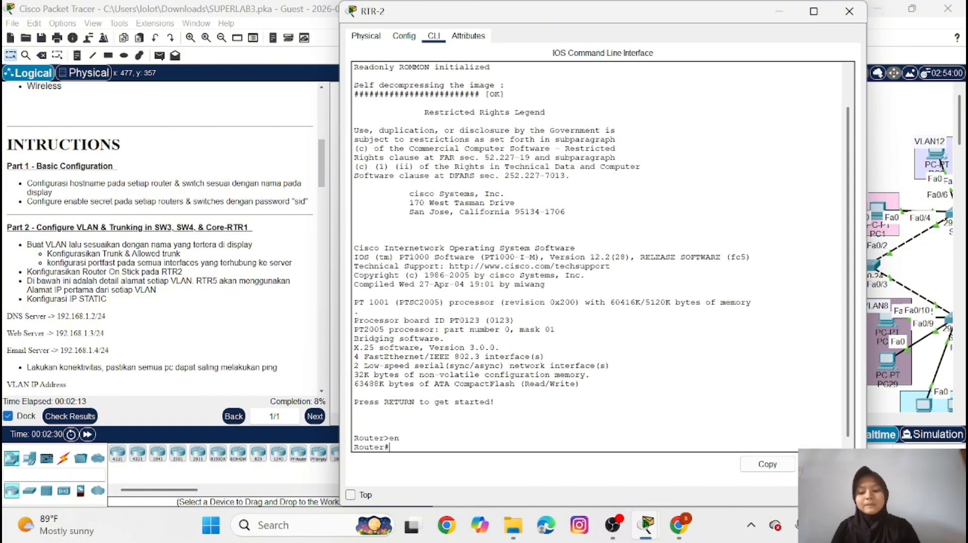
pyautogui.write('conf t')
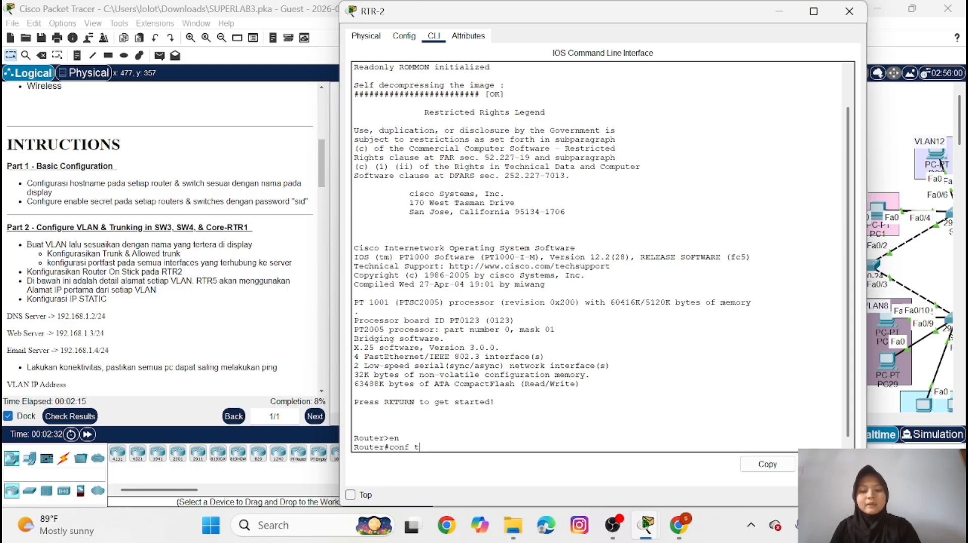
pyautogui.press('Return')
pyautogui.write('ho')
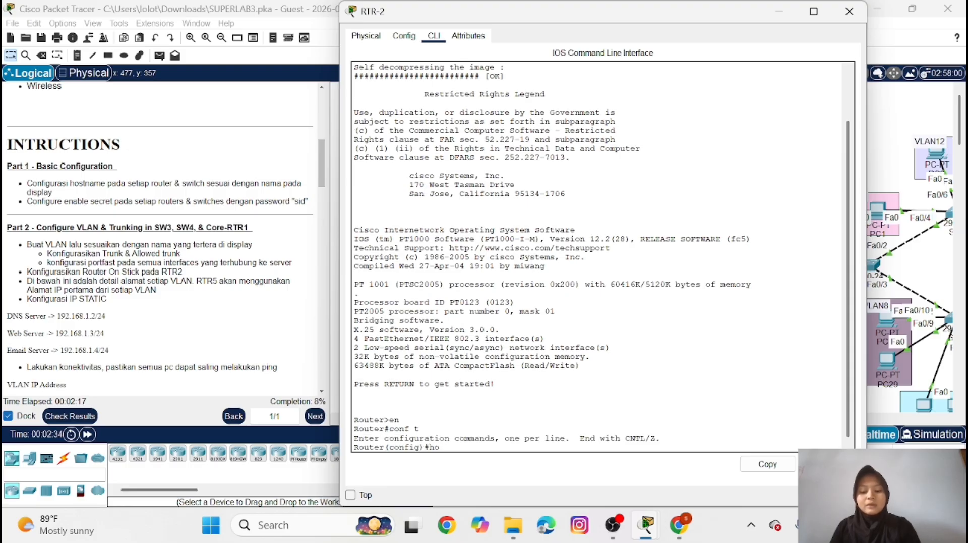
pyautogui.write('st')
pyautogui.press('capslock')
pyautogui.write('R')
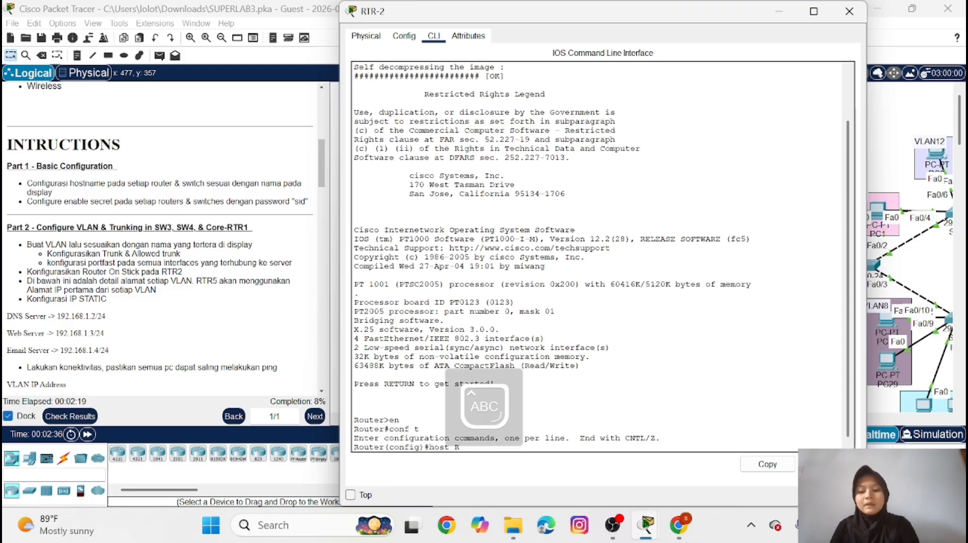
pyautogui.write('TR-2')
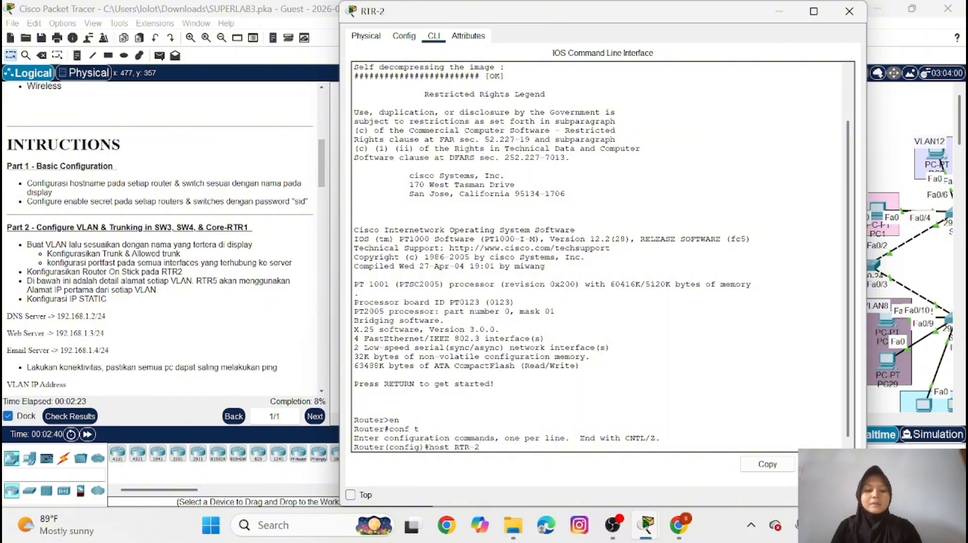
pyautogui.press('Return')
# Set the enable secret password on RTR-2 as given in the instructions, and minimize its window
pyautogui.press('capslock')
pyautogui.write('en')
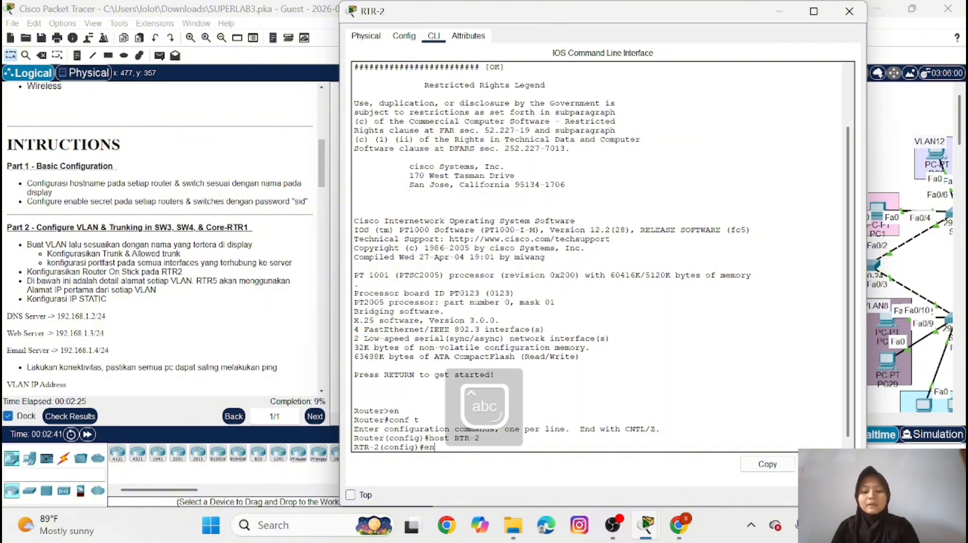
pyautogui.write('a sec sid')
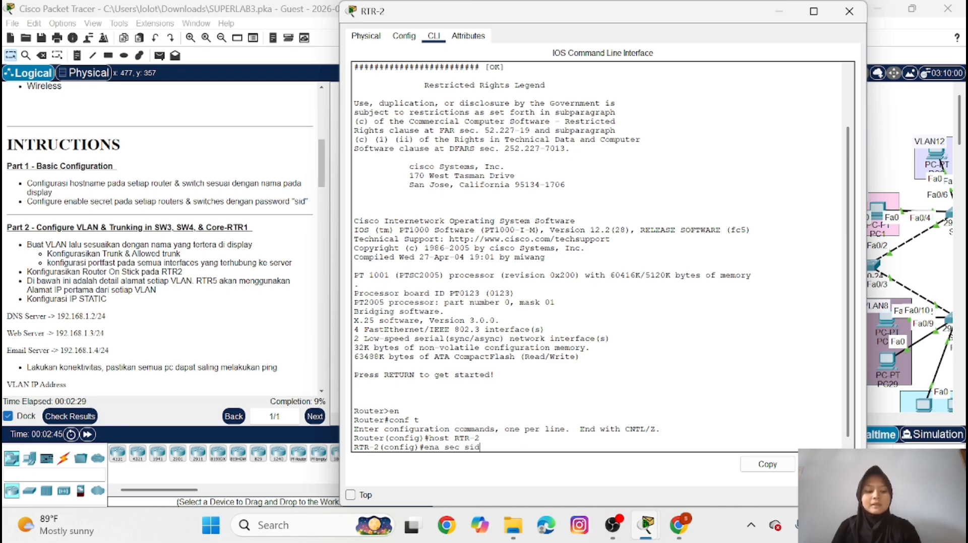
pyautogui.press('Return')
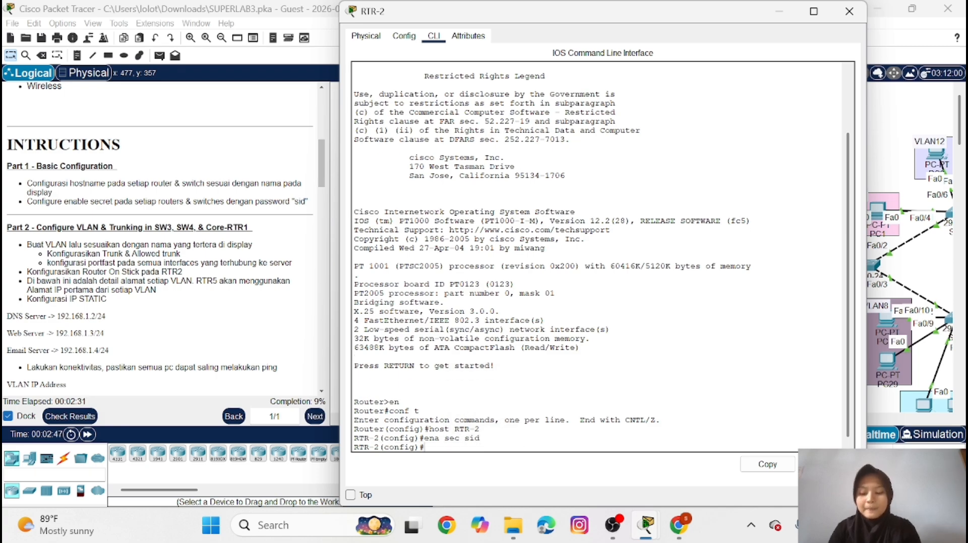
pyautogui.click(780, 12)
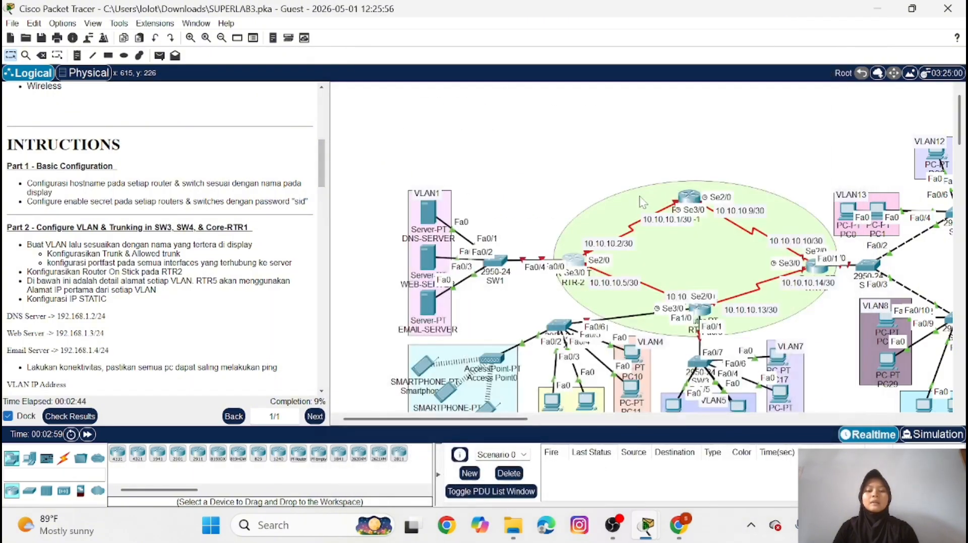
# In the command line of switch SW2, enter global configuration mode and set the hostname to SW2
pyautogui.click(562, 325)
pyautogui.click(432, 37)
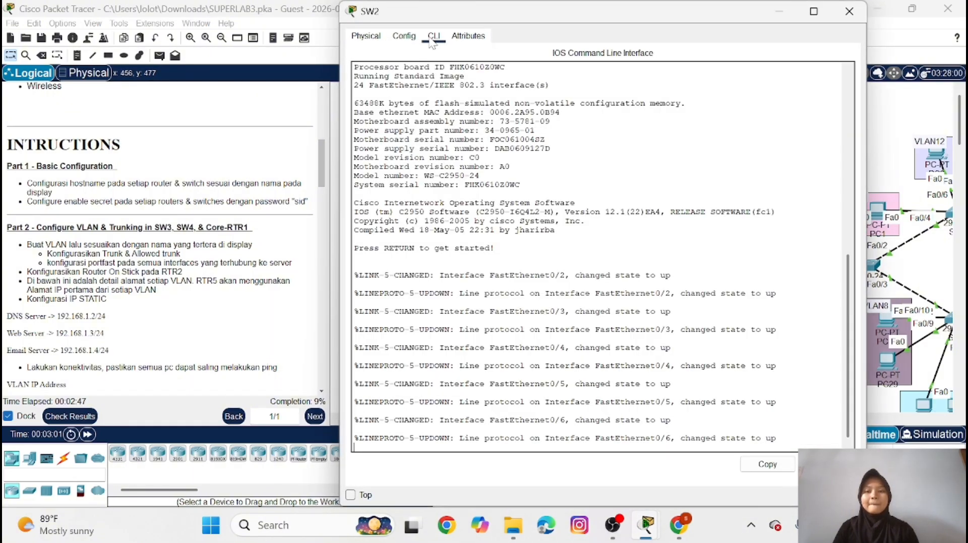
pyautogui.press('Return')
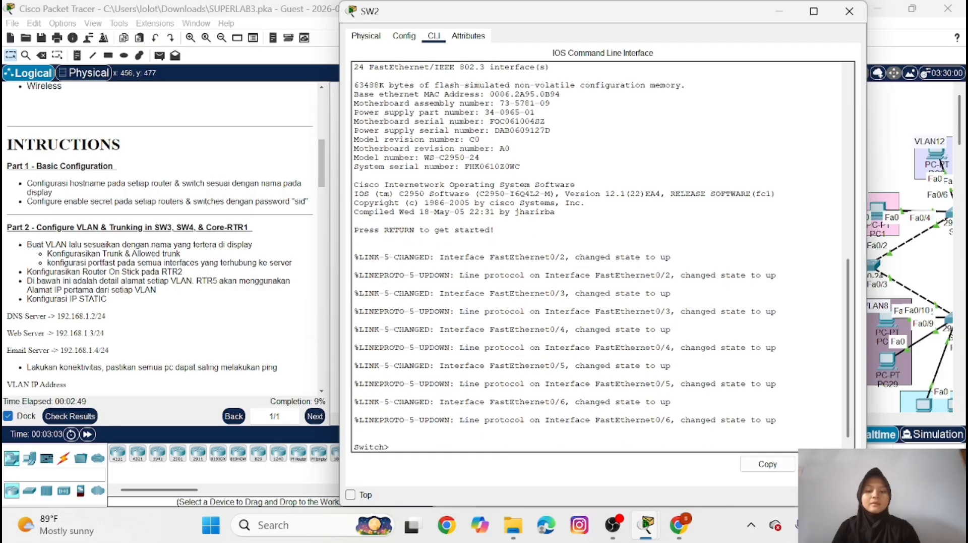
pyautogui.write('en')
pyautogui.press('Return')
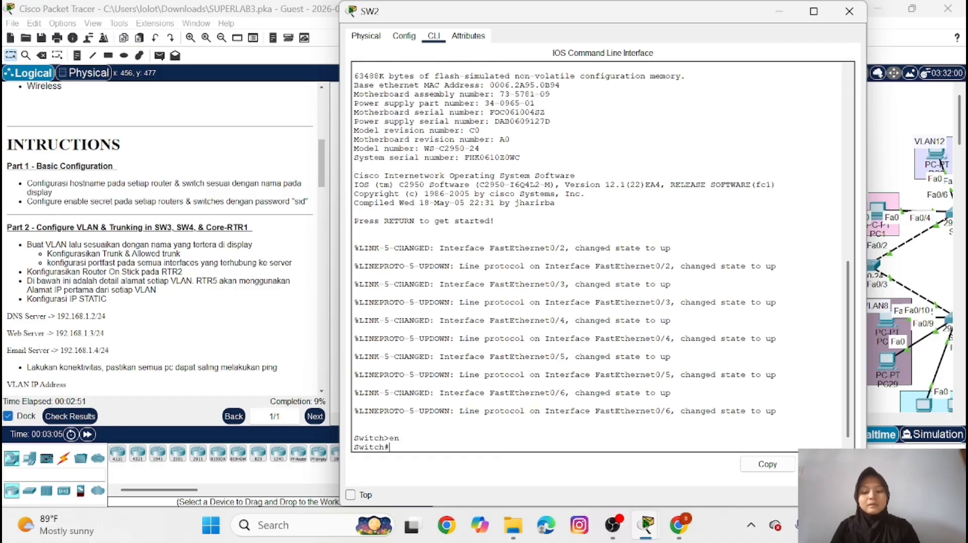
pyautogui.write('conf t')
pyautogui.press('Return')
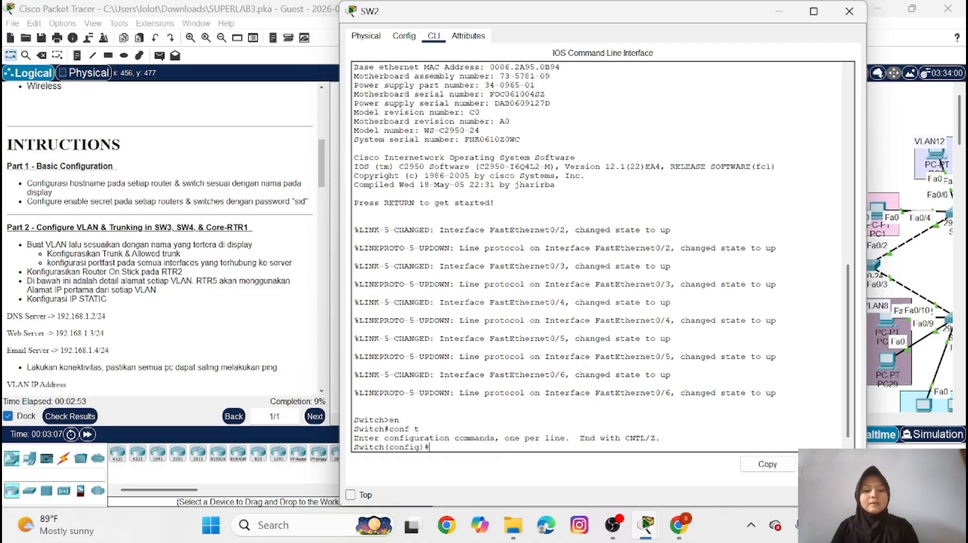
pyautogui.write('host')
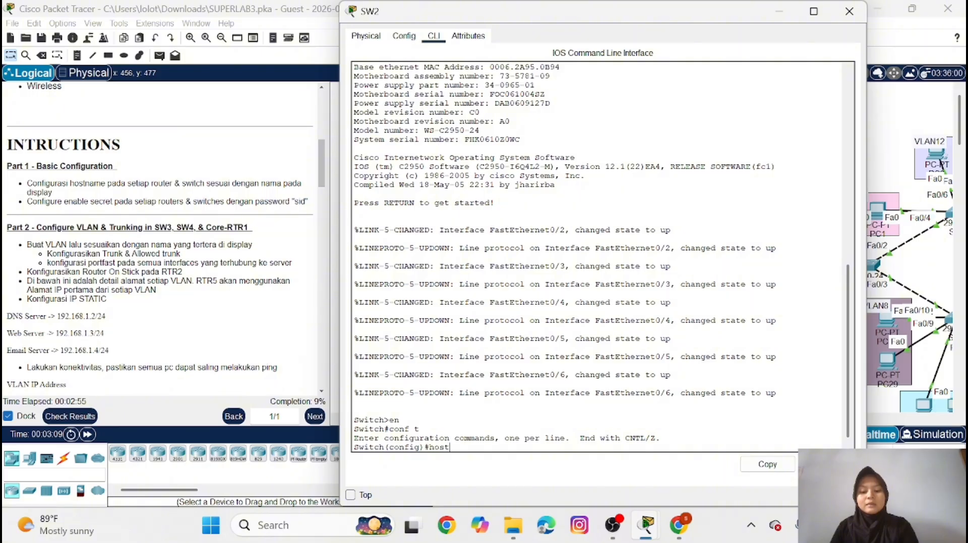
pyautogui.write(' SW2')
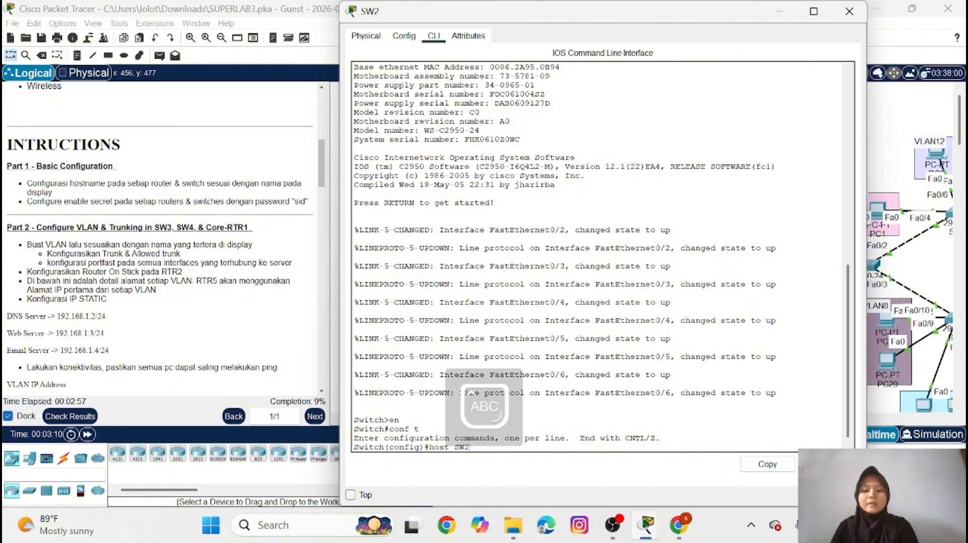
pyautogui.press('Return')
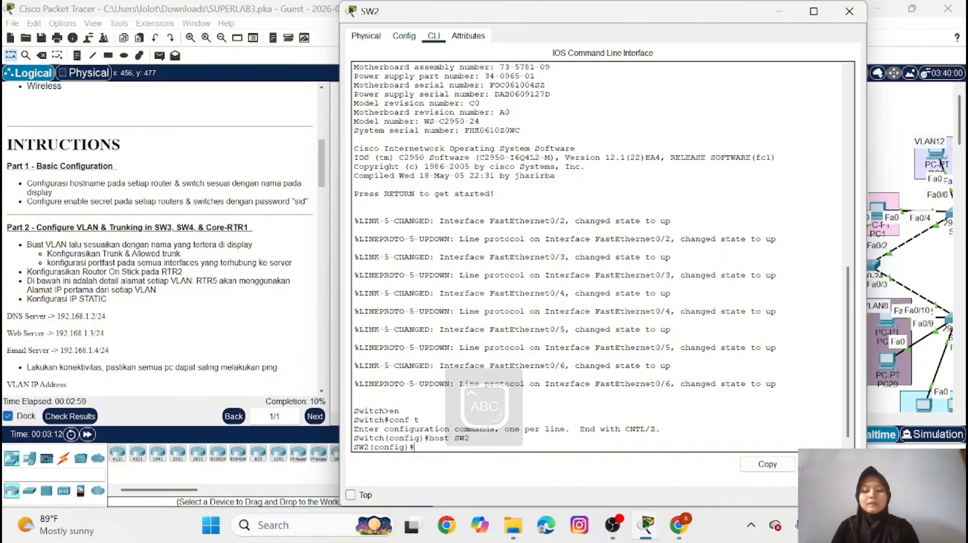
# Set the enable secret password on SW2 as given in the instructions, and minimize its window
pyautogui.press('capslock')
pyautogui.write('ena')
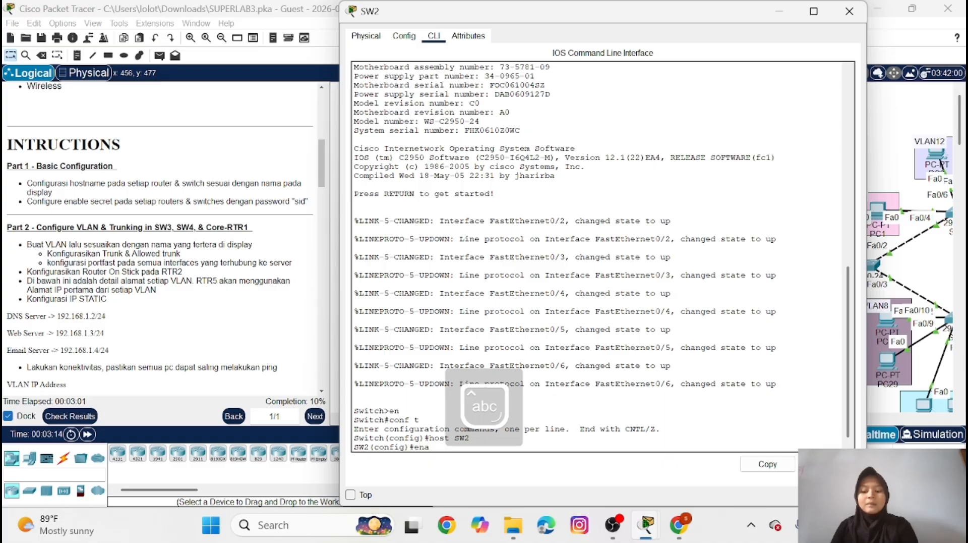
pyautogui.write(' sec sid')
pyautogui.press('Return')
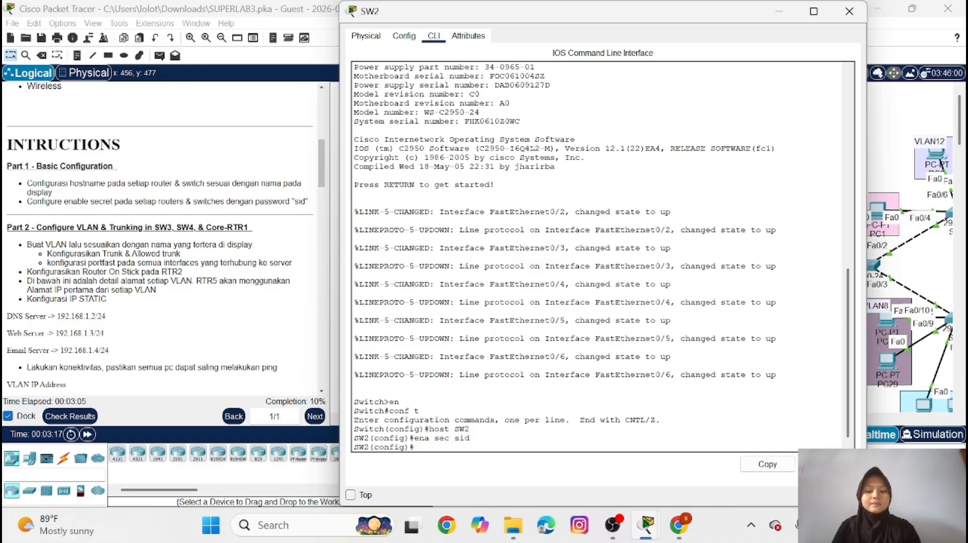
pyautogui.click(780, 11)
# In the command line of switch SW3, enter global configuration mode and set the hostname to SW3
pyautogui.hscroll(3, 729, 304)
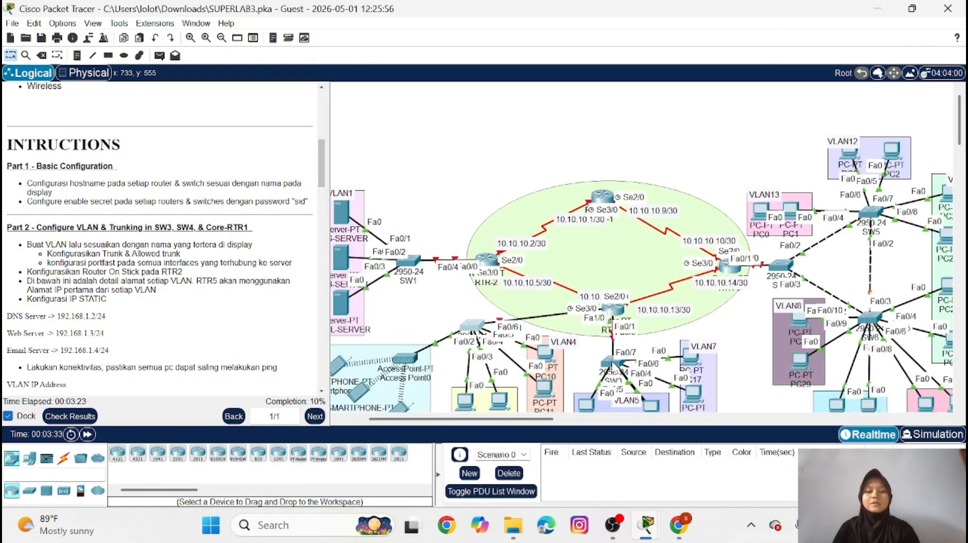
pyautogui.doubleClick(613, 362)
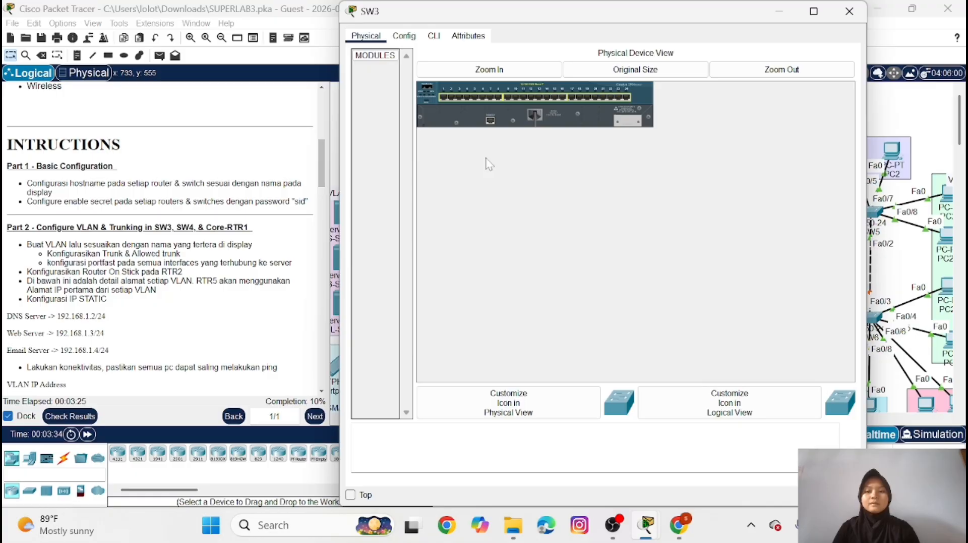
pyautogui.click(434, 36)
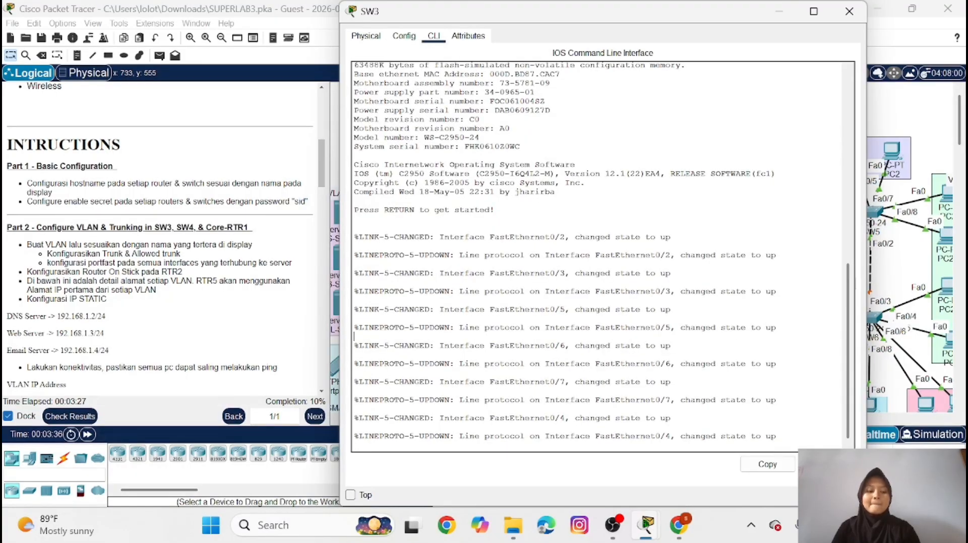
pyautogui.press('Return')
pyautogui.write('en')
pyautogui.press('Return')
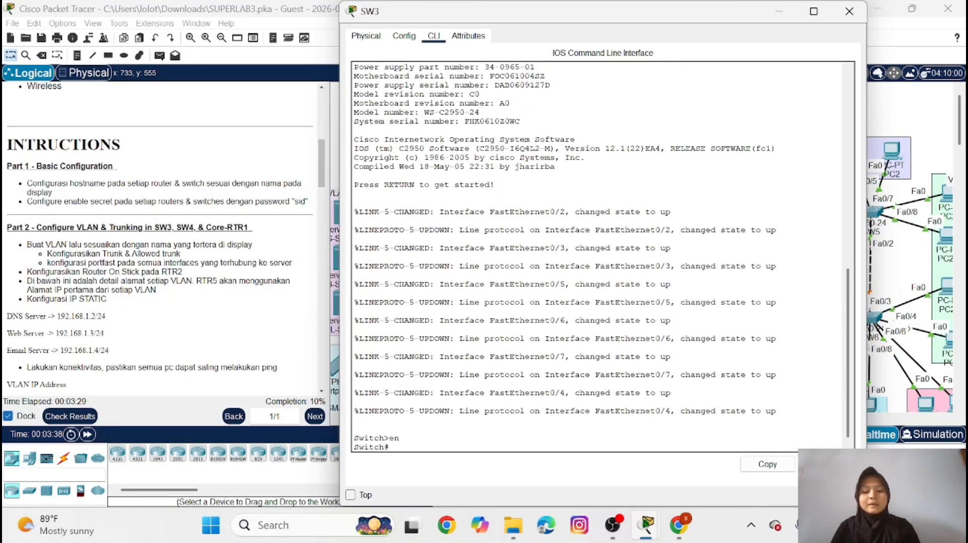
pyautogui.write('conf t')
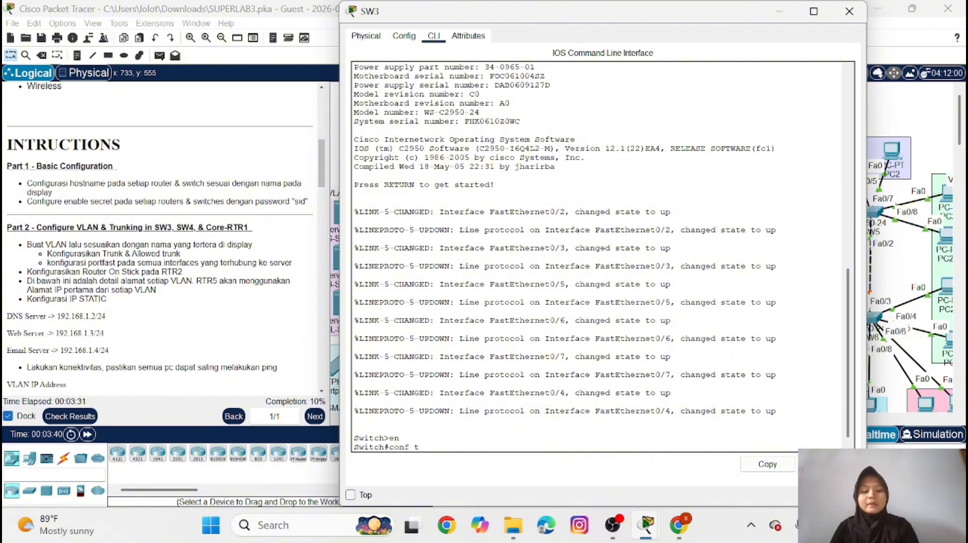
pyautogui.press('Return')
pyautogui.write('host')
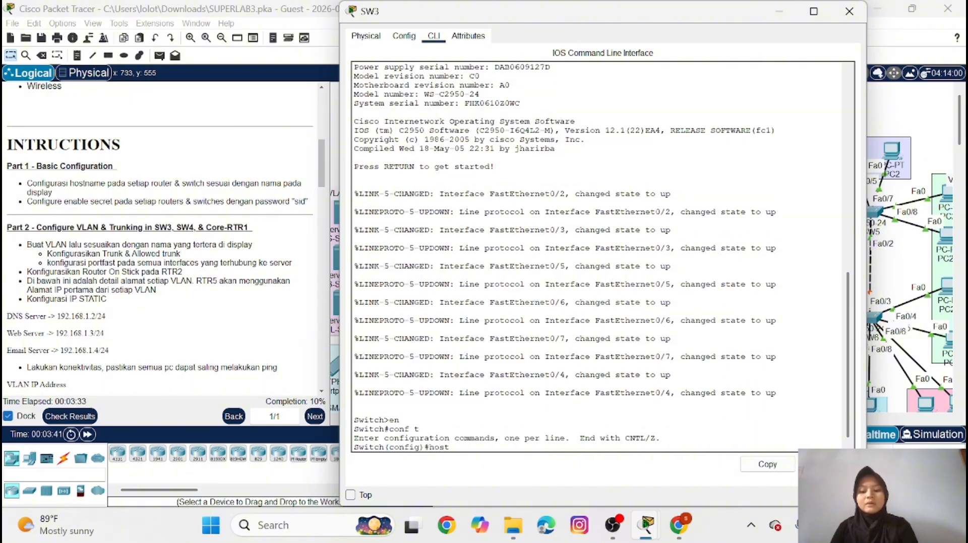
pyautogui.press('capslock')
pyautogui.write('SW3')
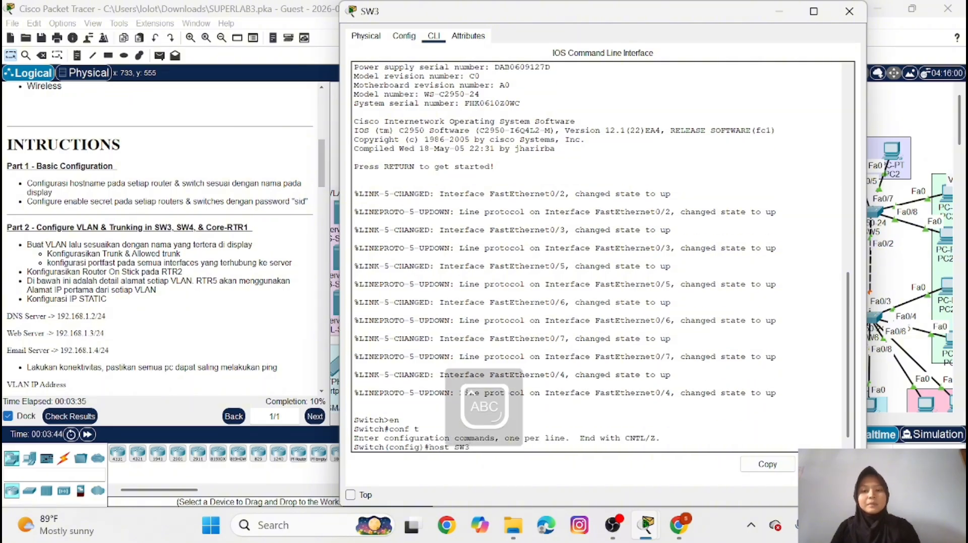
pyautogui.press('Return')
# Set the enable secret password on SW3 as given in the instructions, and minimize its window
pyautogui.press('capslock')
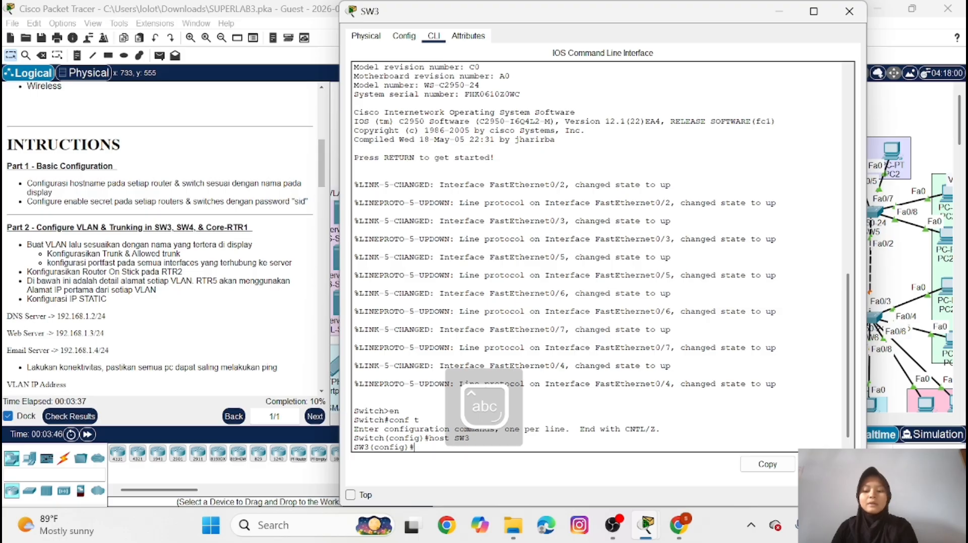
pyautogui.write('ena s')
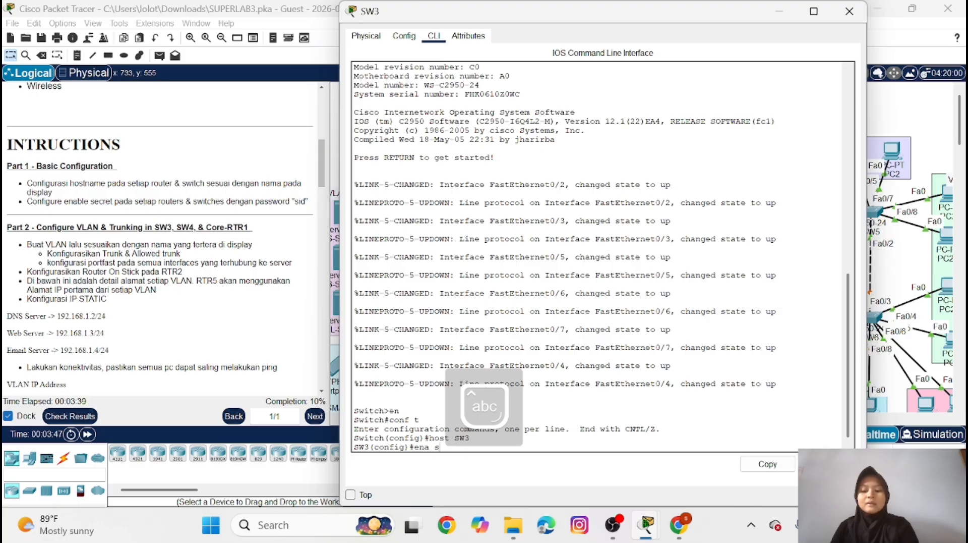
pyautogui.write('ec sid')
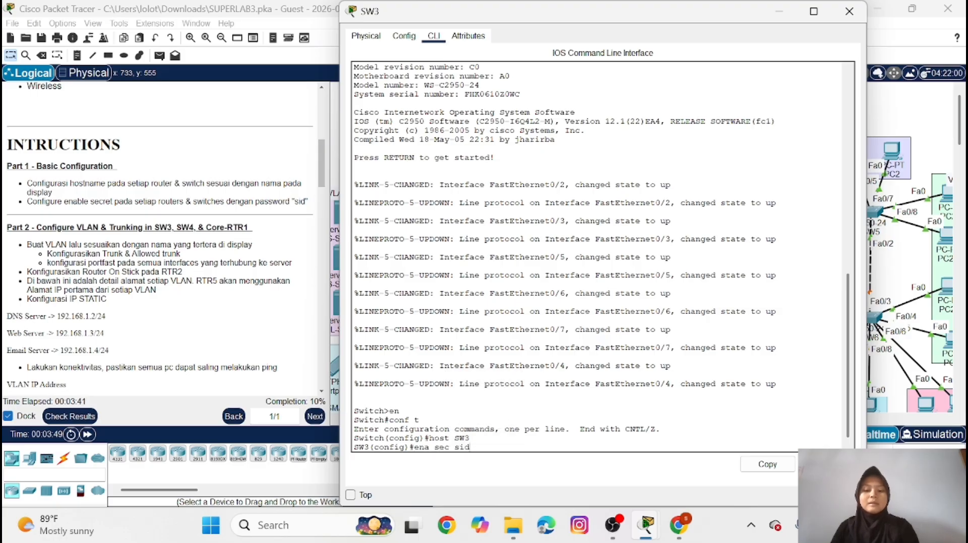
pyautogui.press('Return')
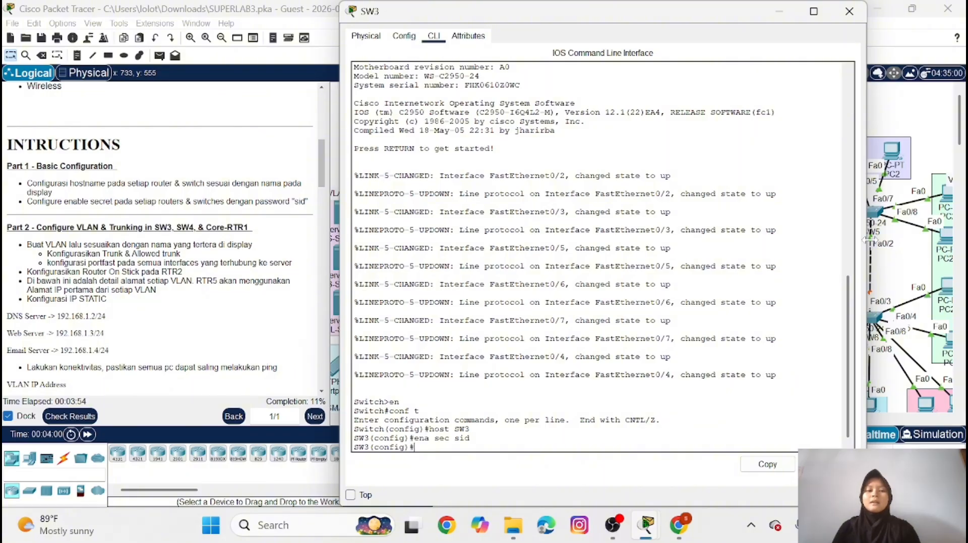
pyautogui.click(780, 12)
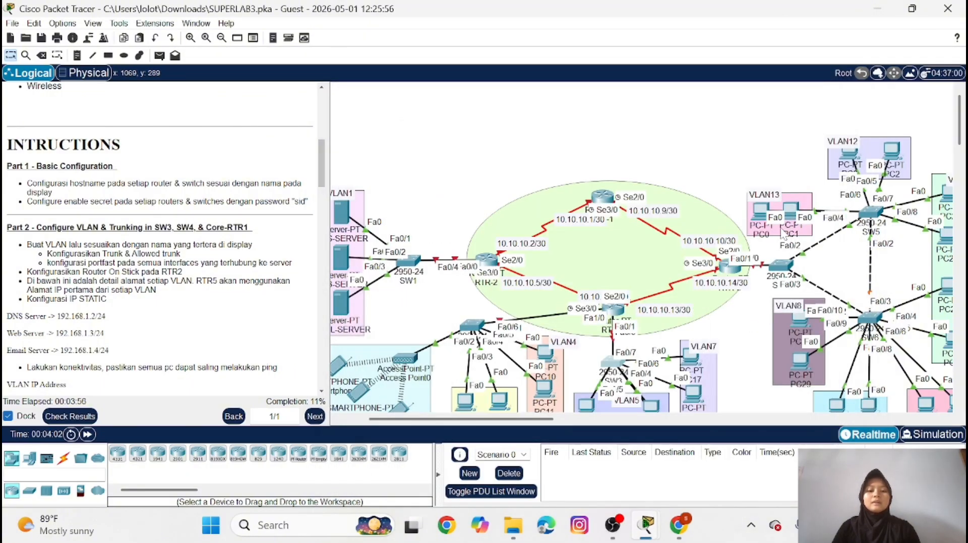
# In router RTR-4's command line, enter global configuration mode and set the hostname to RTR-4
pyautogui.click(613, 308)
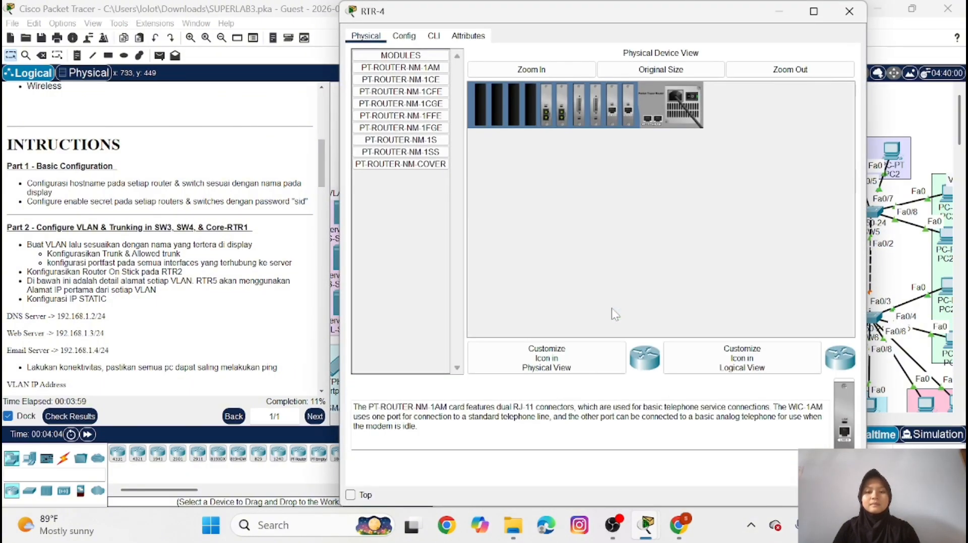
pyautogui.click(433, 35)
pyautogui.press('Return')
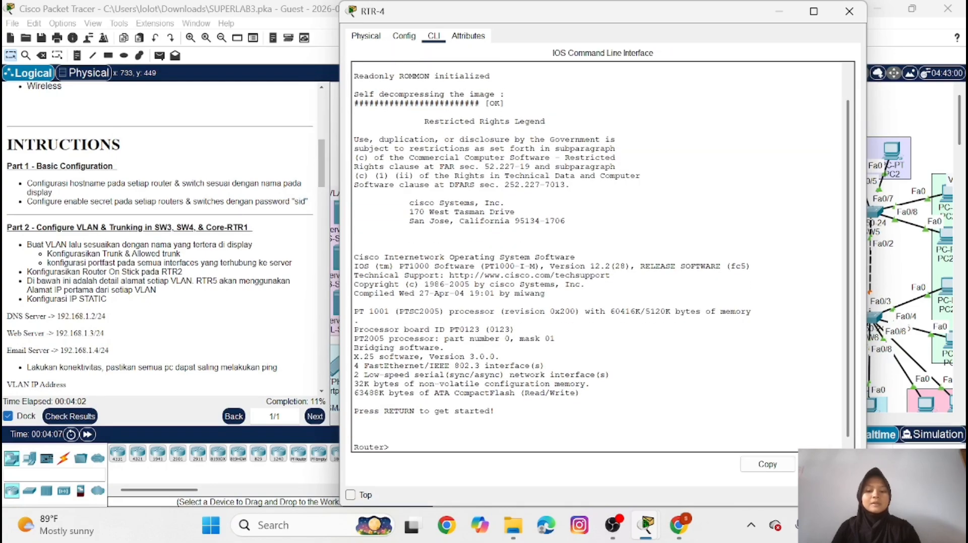
pyautogui.write('en')
pyautogui.press('Return')
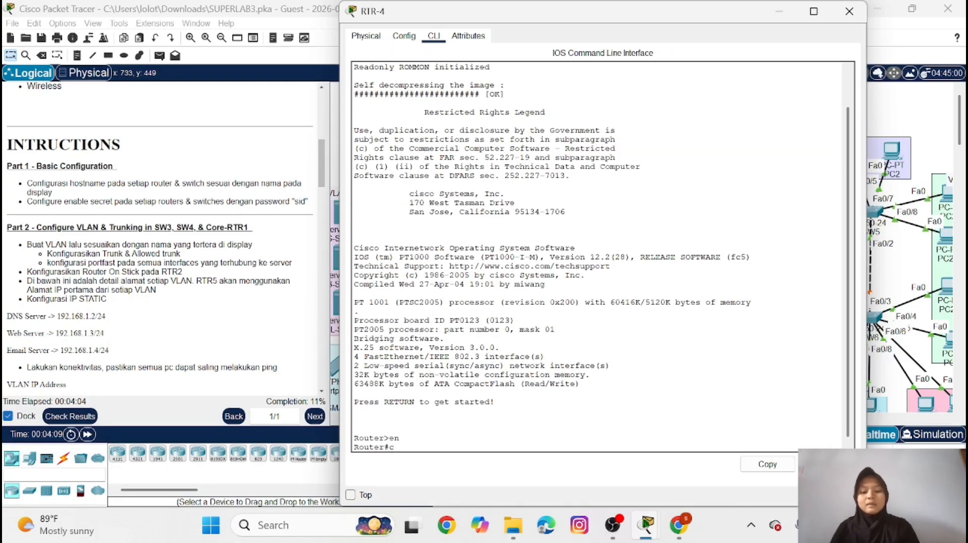
pyautogui.write('conf t')
pyautogui.press('Return')
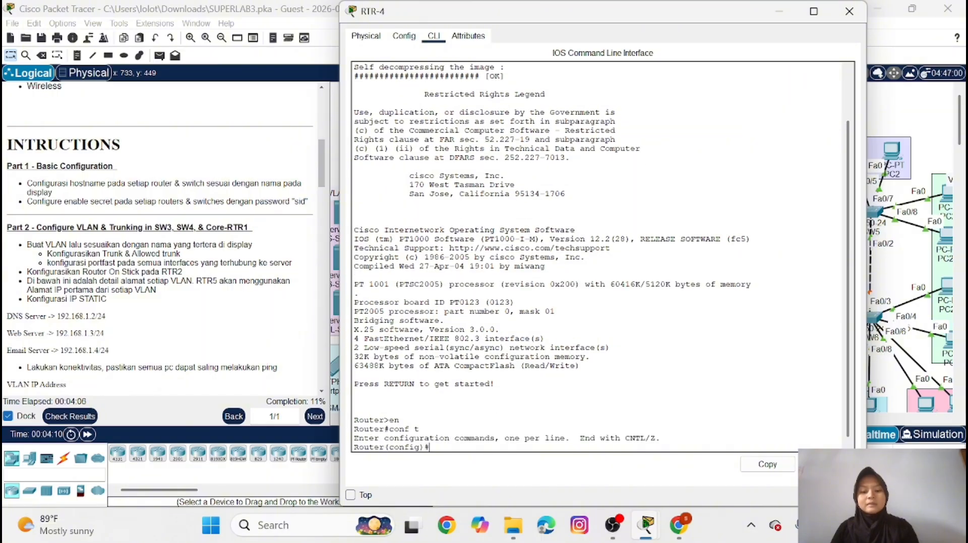
pyautogui.write('host')
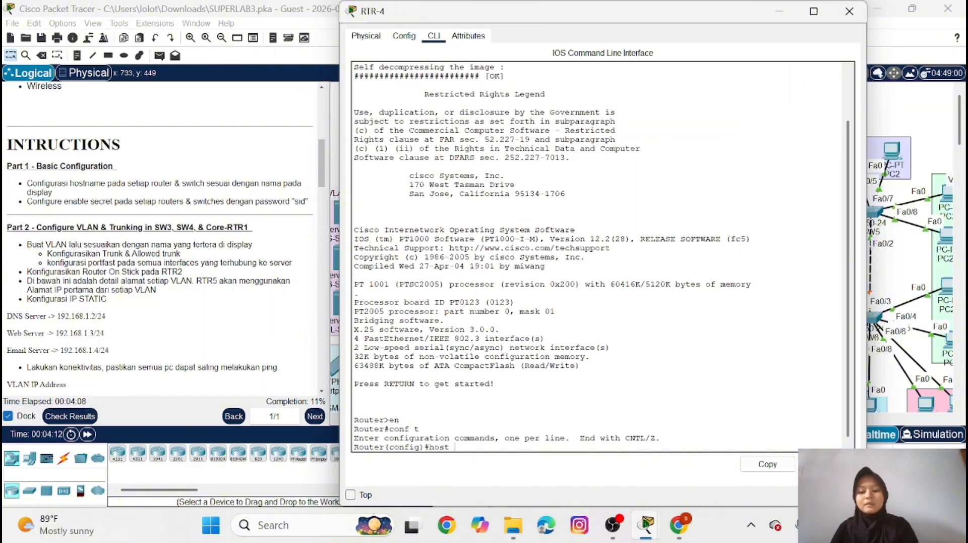
pyautogui.press('capslock')
pyautogui.write('RTR-4')
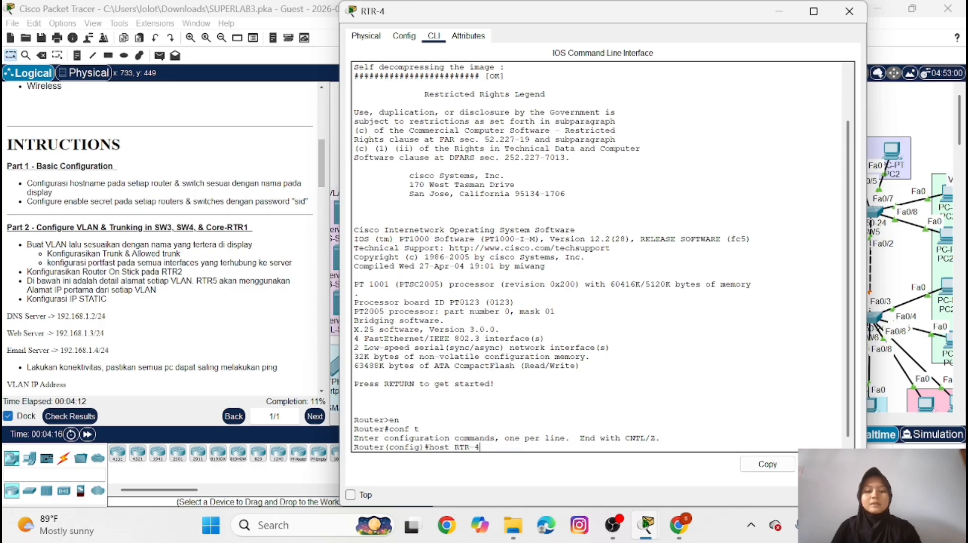
pyautogui.press('Return')
# Set the enable secret password on RTR-4 as given in the instructions, and minimize its window
pyautogui.press('capslock')
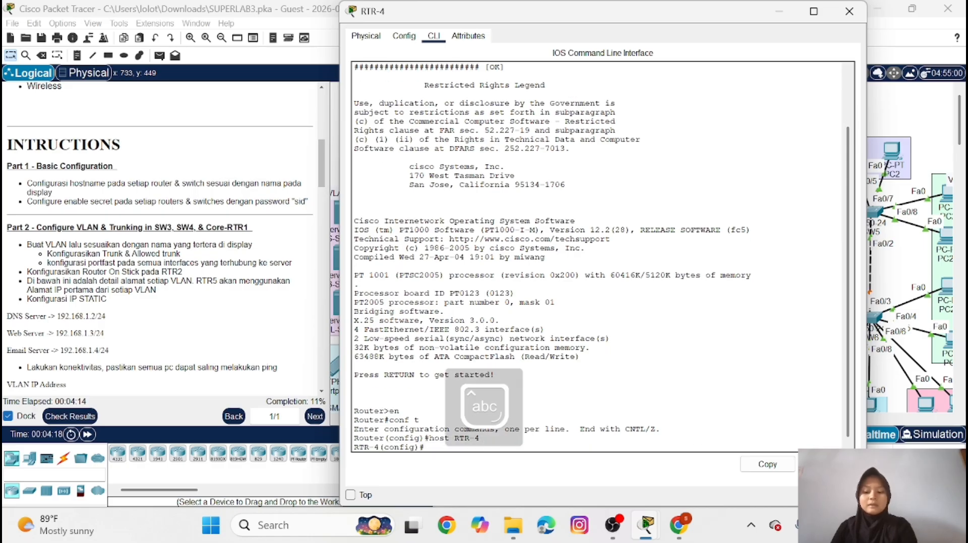
pyautogui.write('ena')
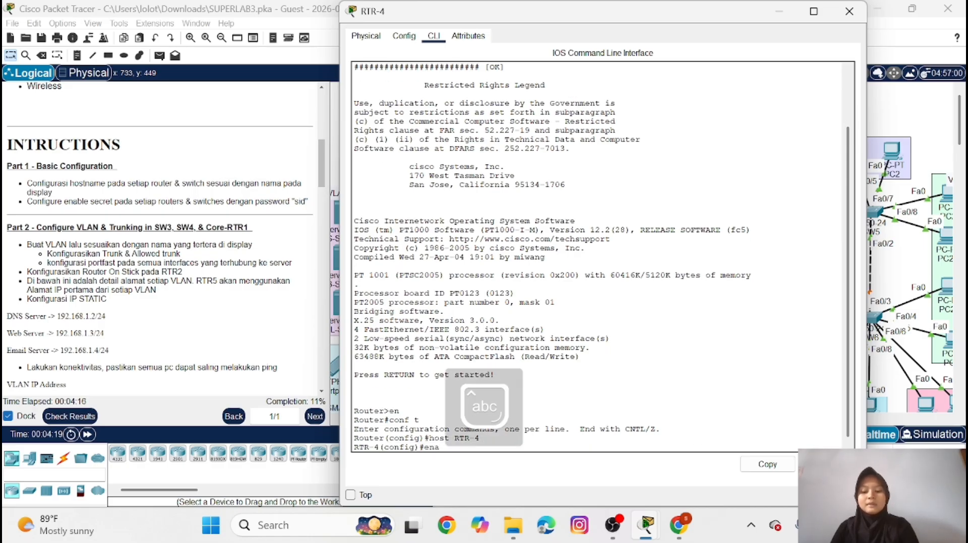
pyautogui.write(' sec sid')
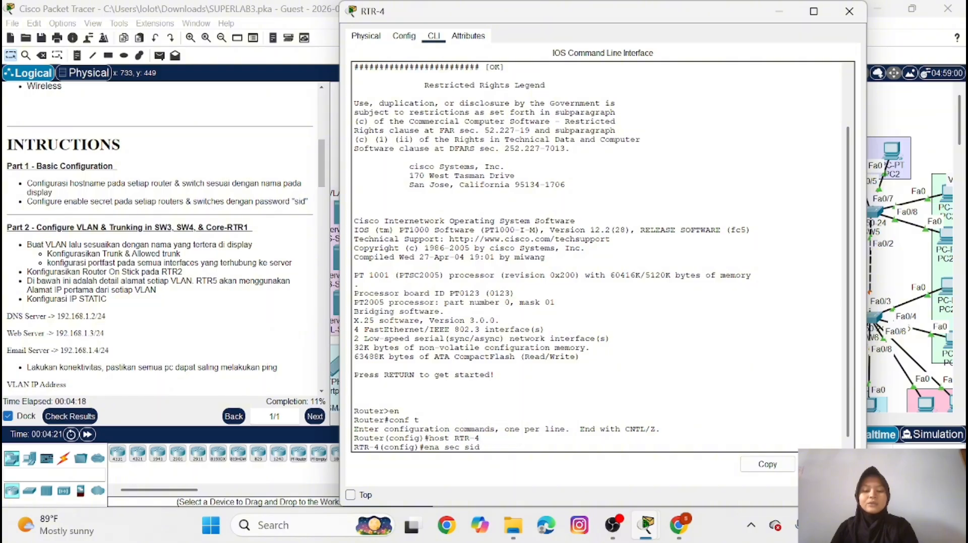
pyautogui.press('Return')
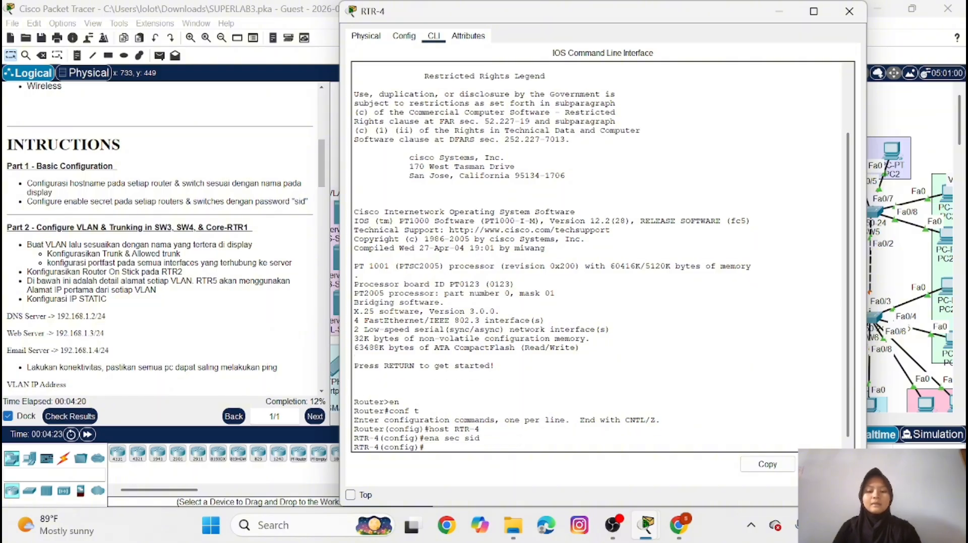
pyautogui.click(781, 14)
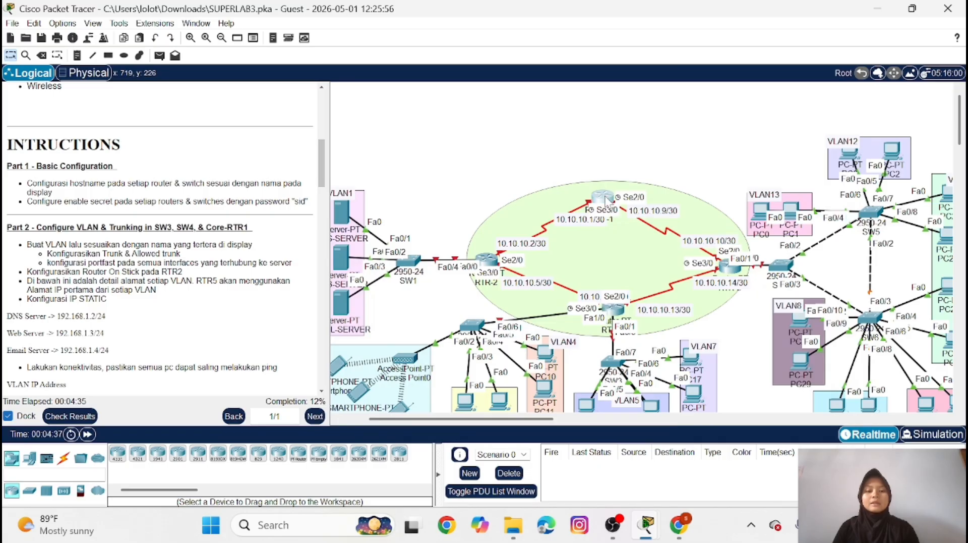
# In router RTR-1's command line, enter global configuration mode and set the hostname to RTR-1
pyautogui.click(605, 201)
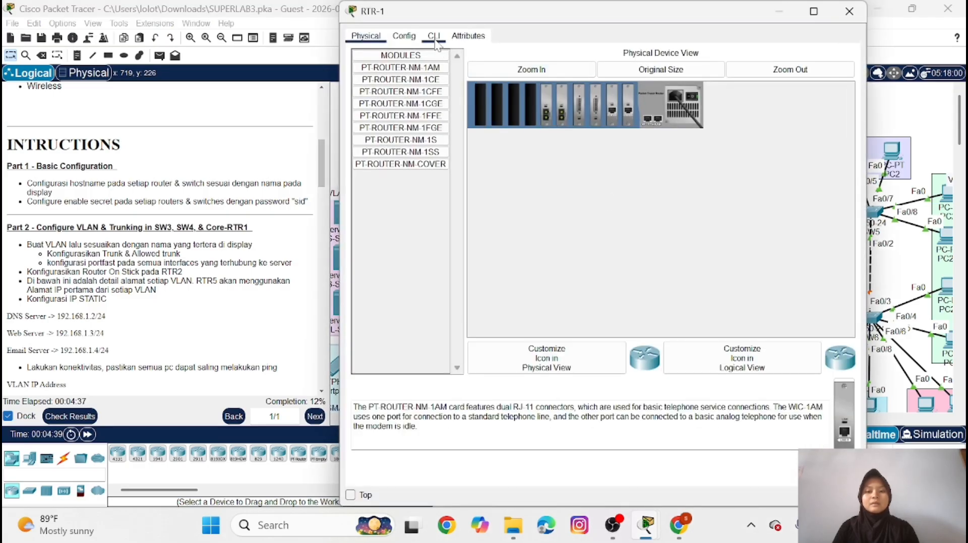
pyautogui.click(435, 36)
pyautogui.press('Return')
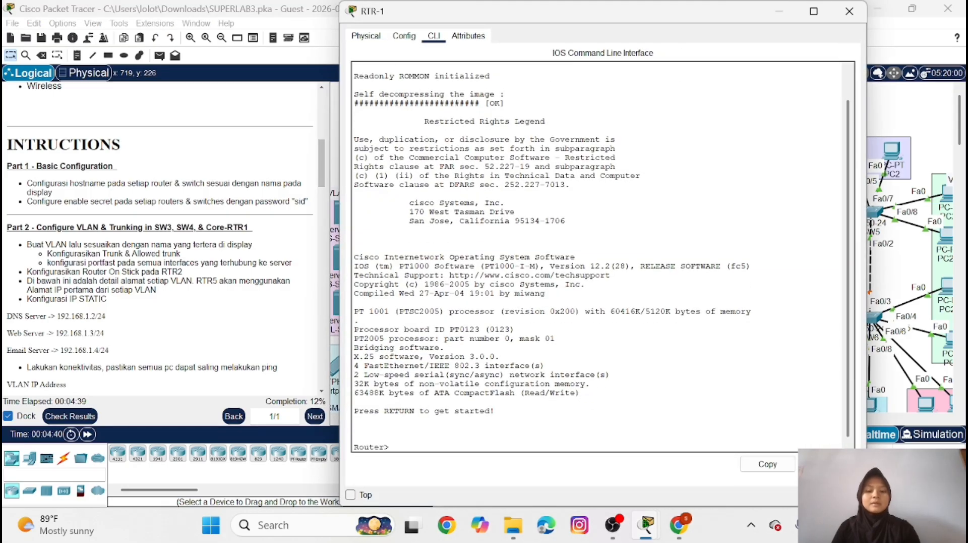
pyautogui.write('en')
pyautogui.press('Return')
pyautogui.write('c')
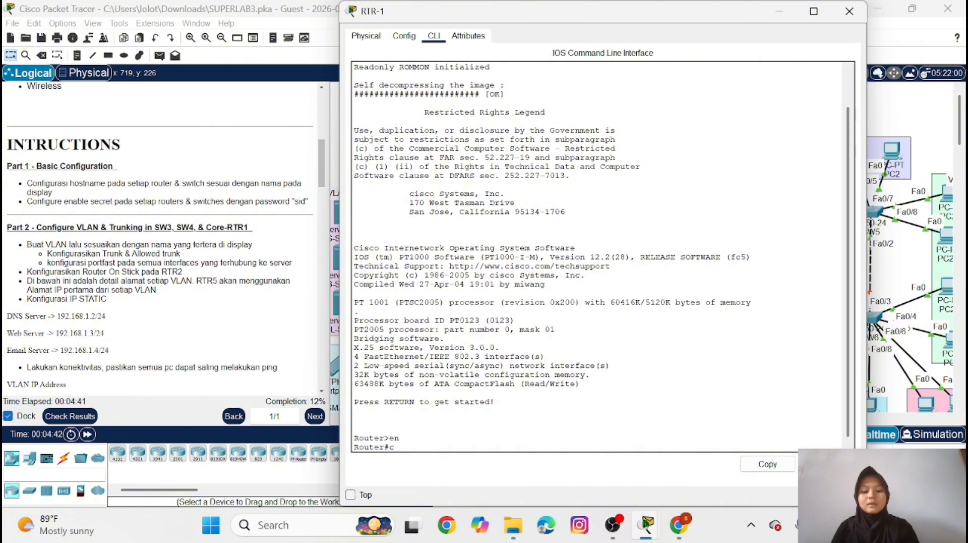
pyautogui.write('onf t')
pyautogui.press('Return')
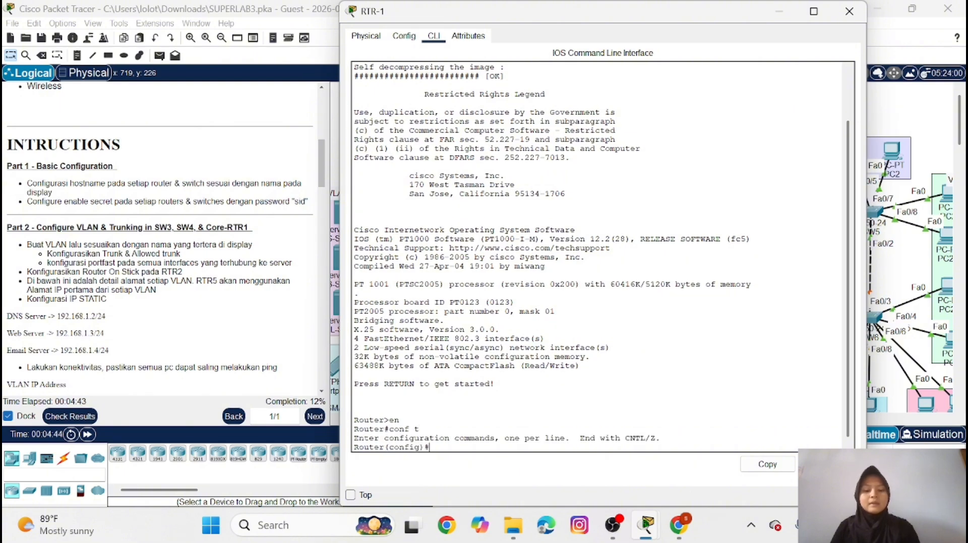
pyautogui.write('host ')
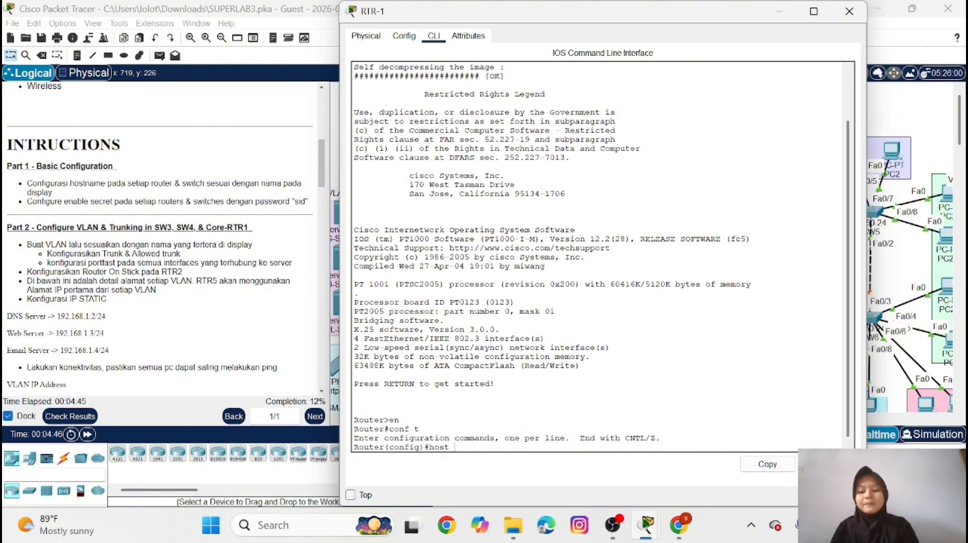
pyautogui.write('RTR-1')
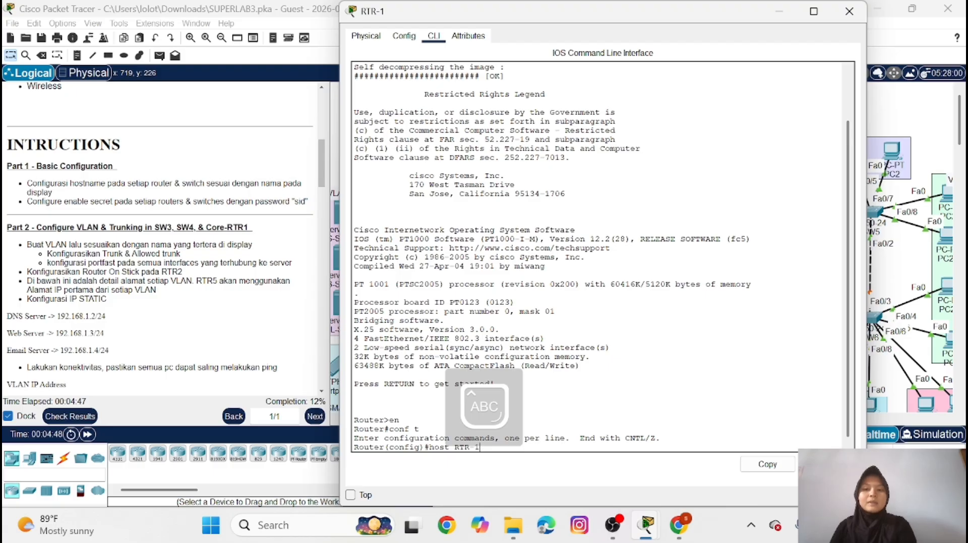
pyautogui.press('Return')
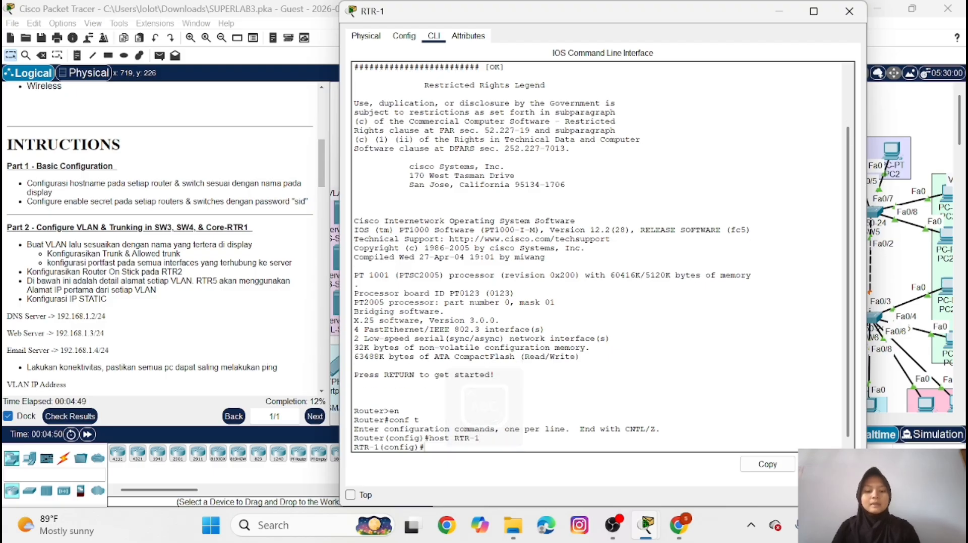
# Set the enable secret password on RTR-1 as given in the instructions, and minimize its window
pyautogui.press('capslock')
pyautogui.write('ena')
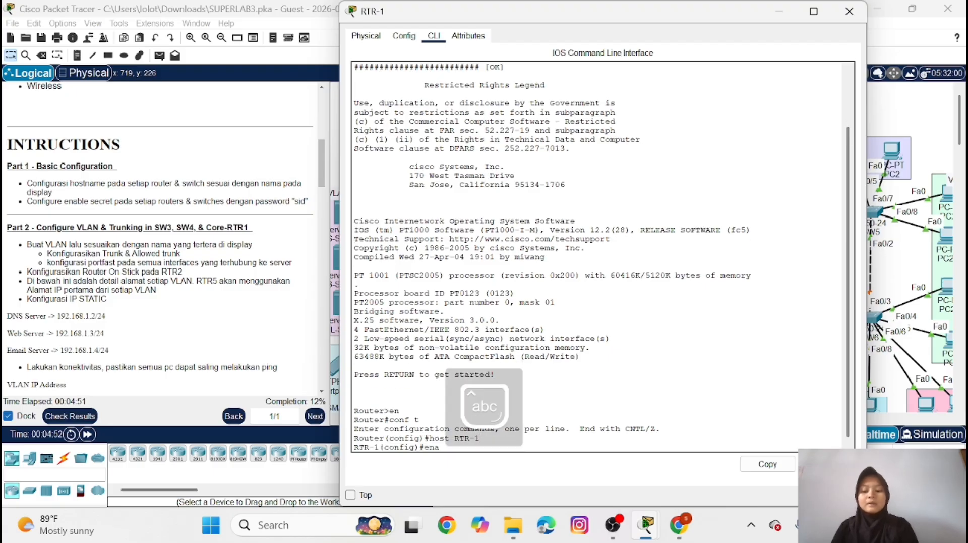
pyautogui.write(' sec')
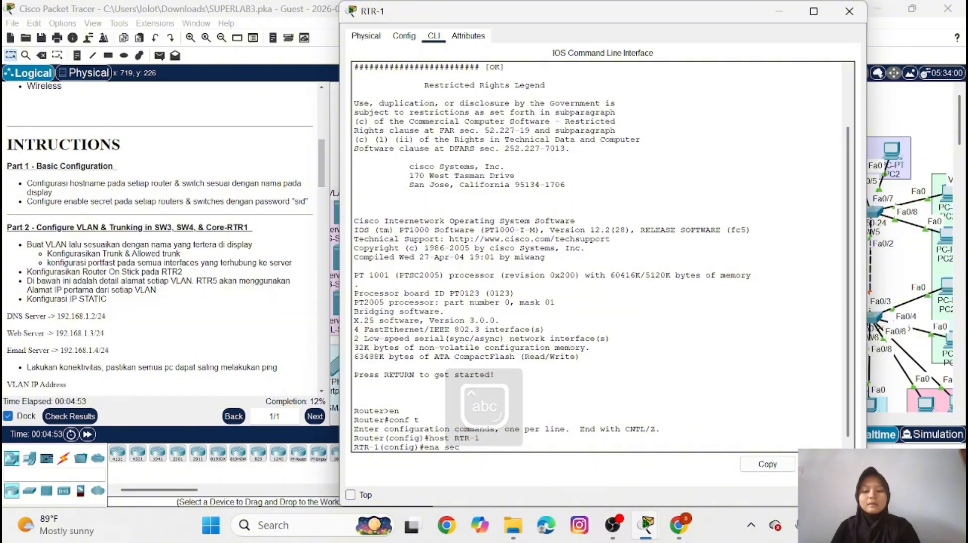
pyautogui.press('BackSpace')
pyautogui.press('BackSpace')
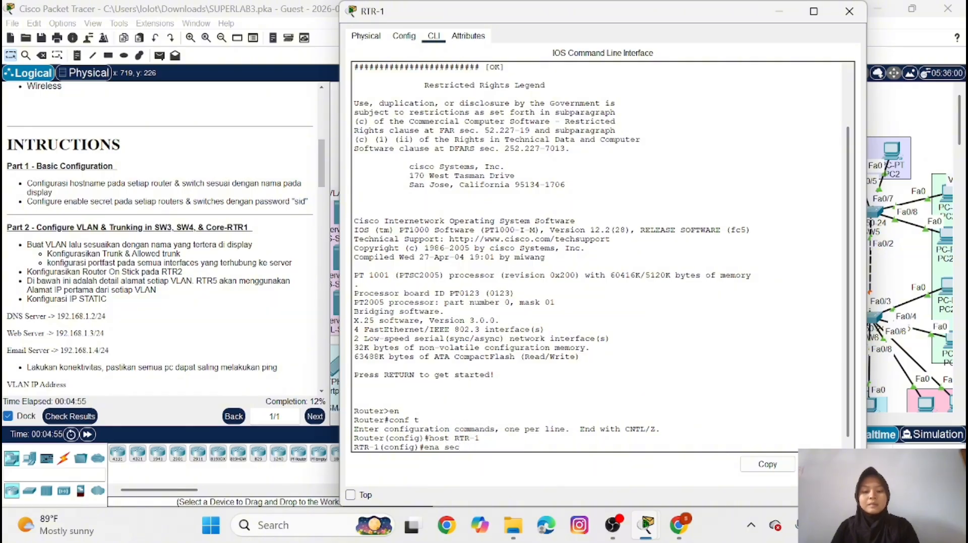
pyautogui.write('sid')
pyautogui.press('Return')
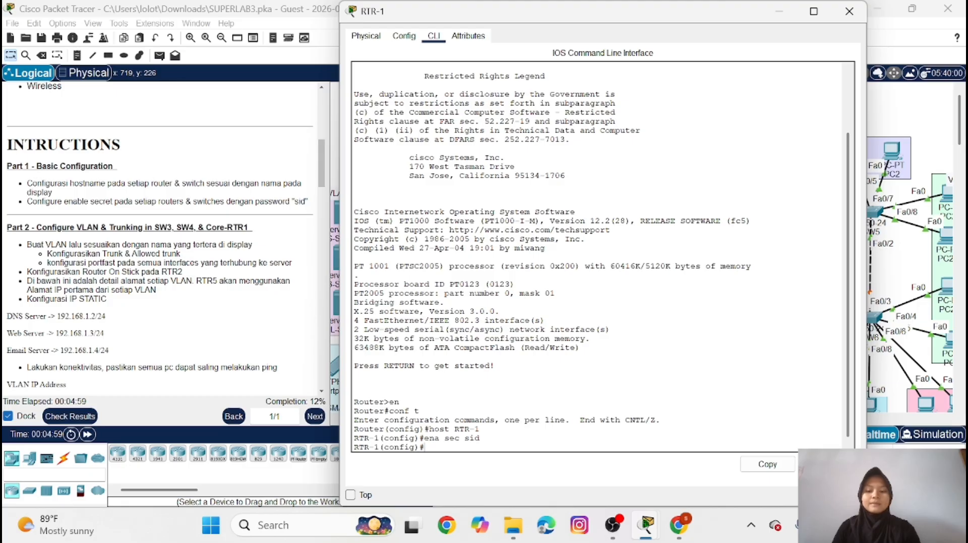
pyautogui.click(779, 11)
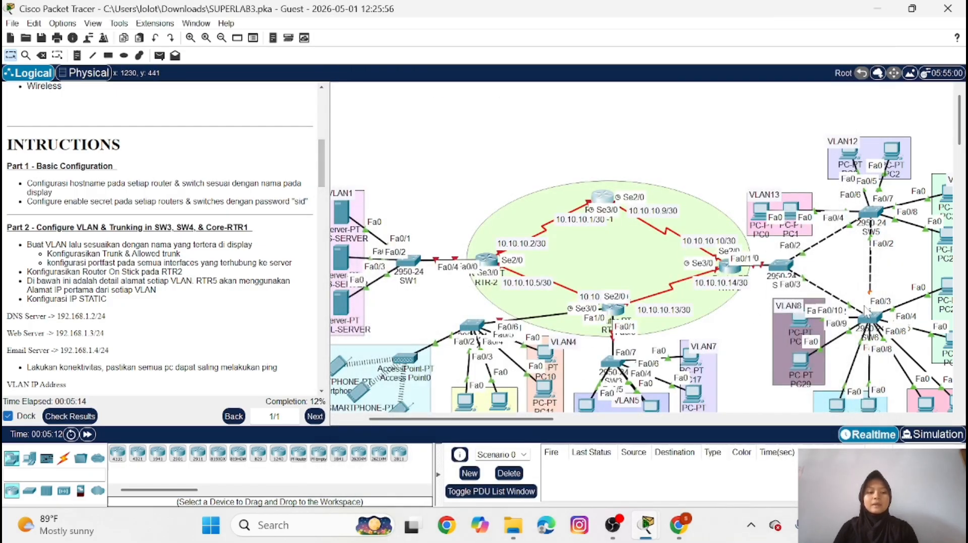
# In switch SW6's command line, enter global configuration mode and set the hostname to SW6
pyautogui.click(875, 320)
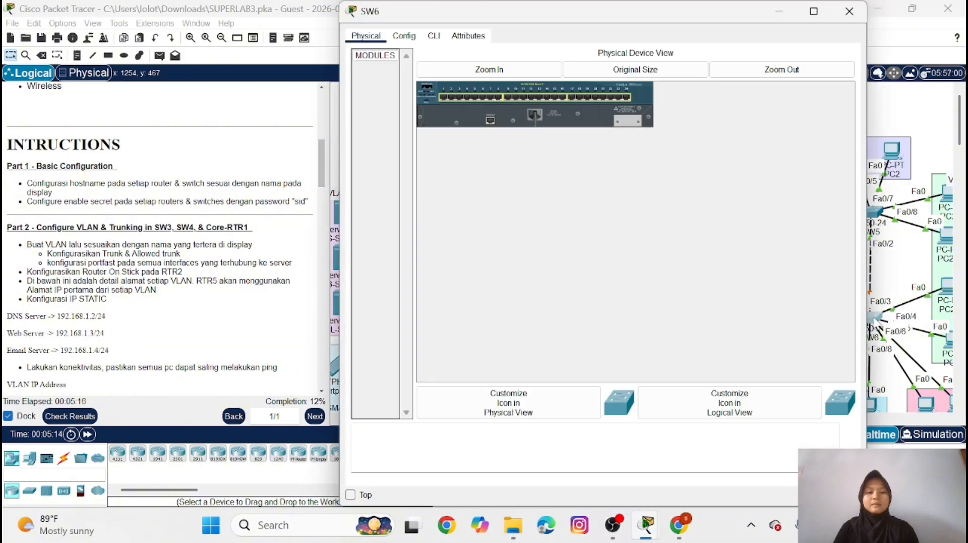
pyautogui.click(435, 40)
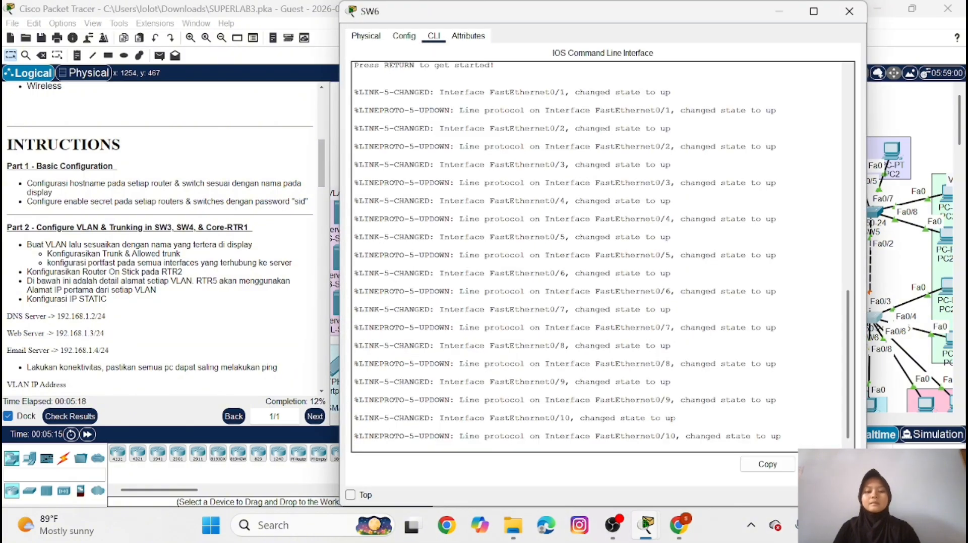
pyautogui.press('Return')
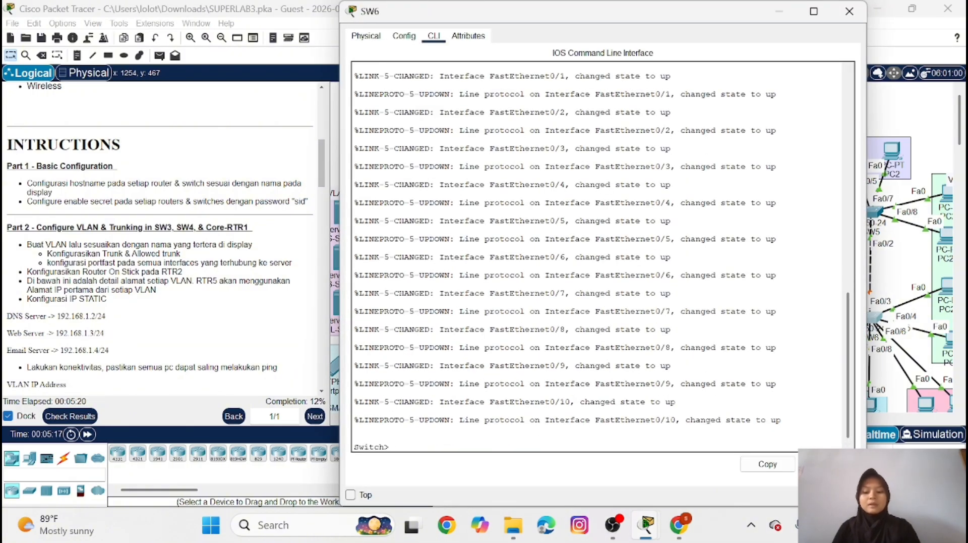
pyautogui.write('en')
pyautogui.press('Return')
pyautogui.write('co')
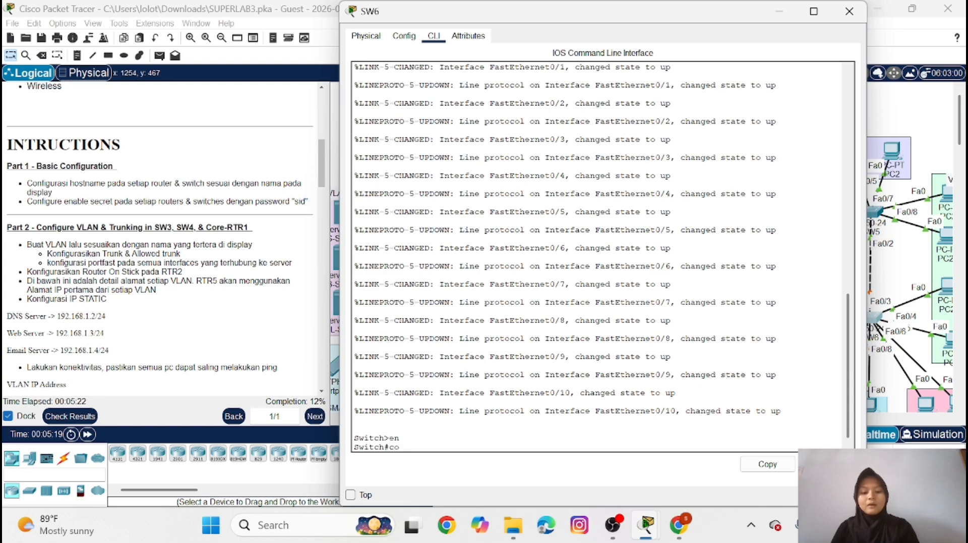
pyautogui.write('nf t')
pyautogui.press('Return')
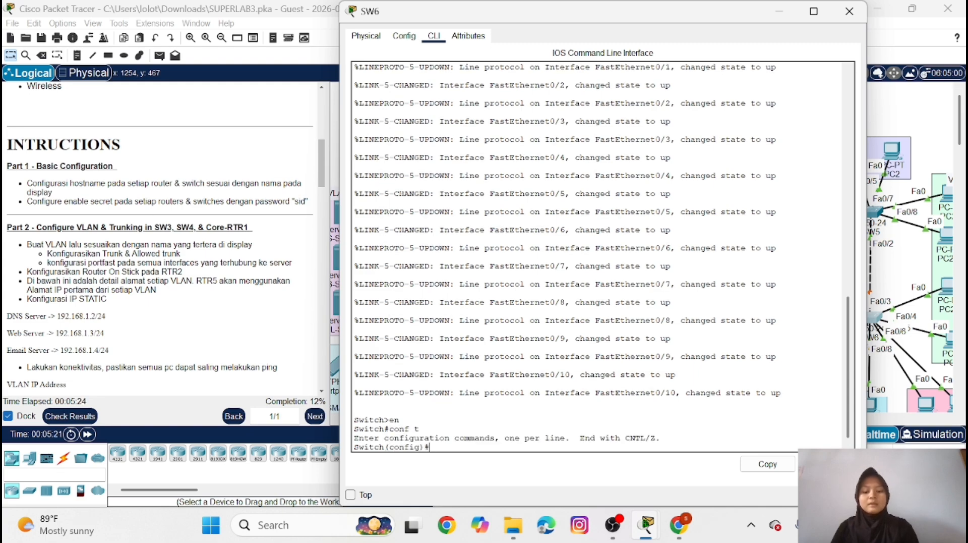
pyautogui.write('host ')
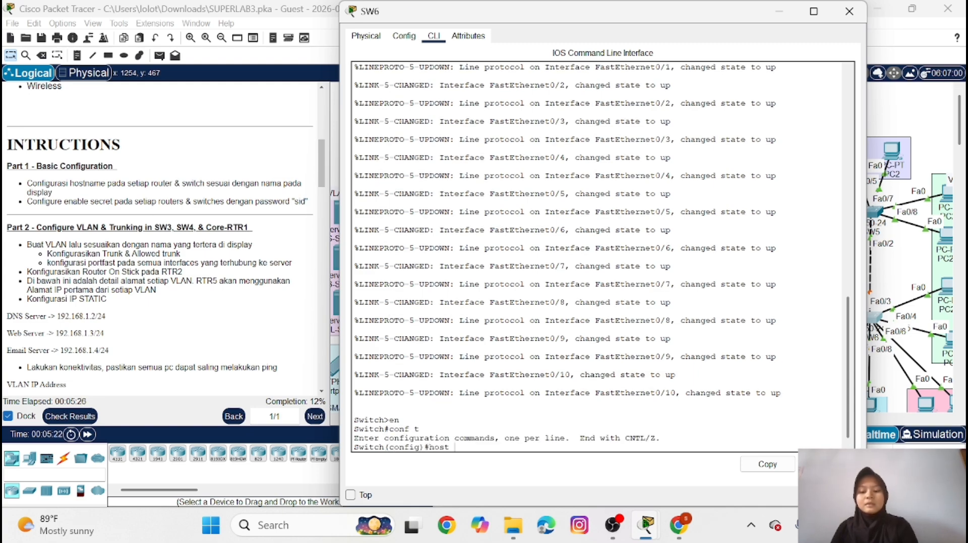
pyautogui.write('SW6')
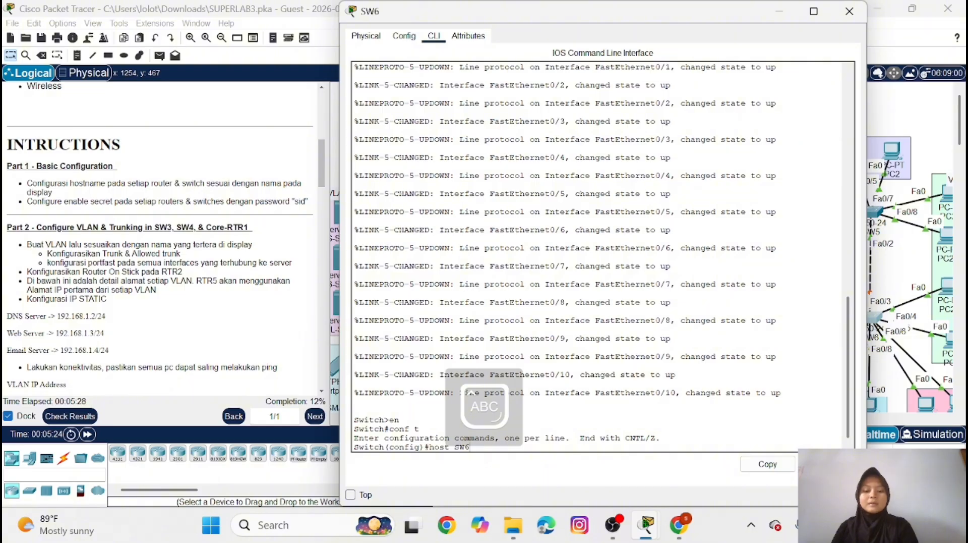
pyautogui.press('Return')
# Set the enable secret password on SW6 as given in the instructions, and minimize its window
pyautogui.press('capslock')
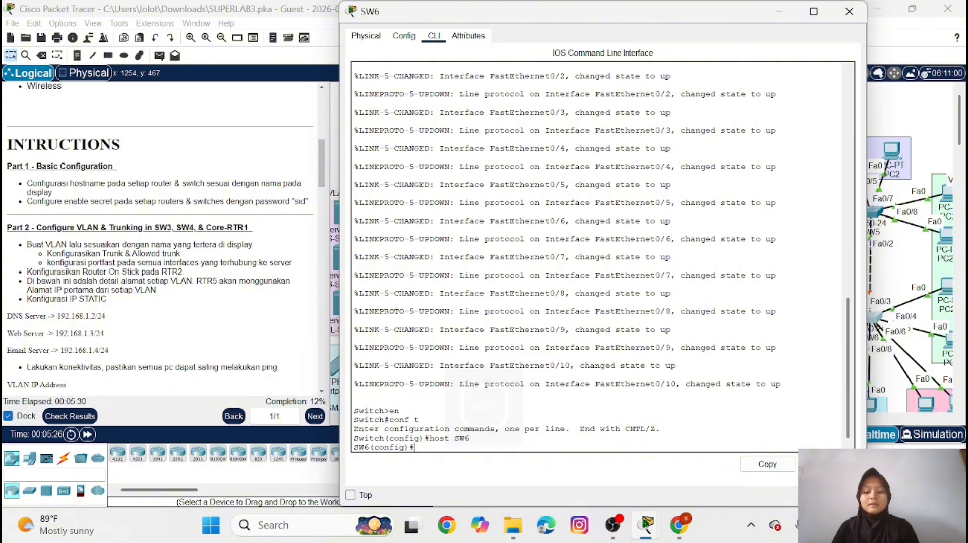
pyautogui.write('ena s')
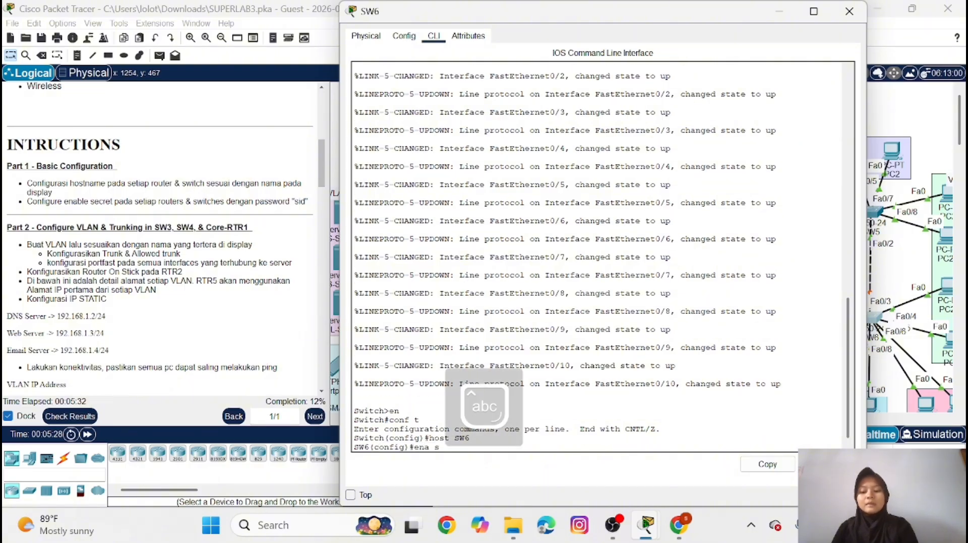
pyautogui.write('ec sid')
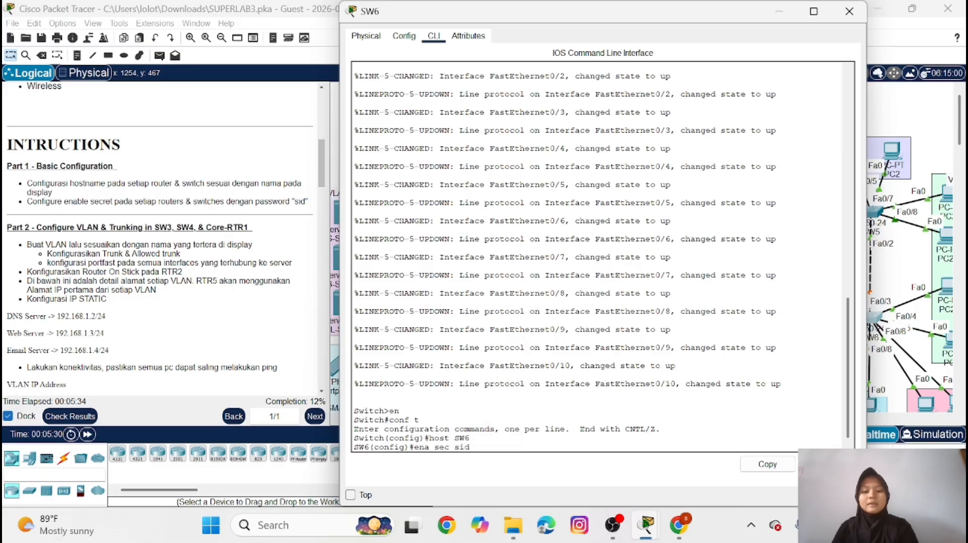
pyautogui.press('Return')
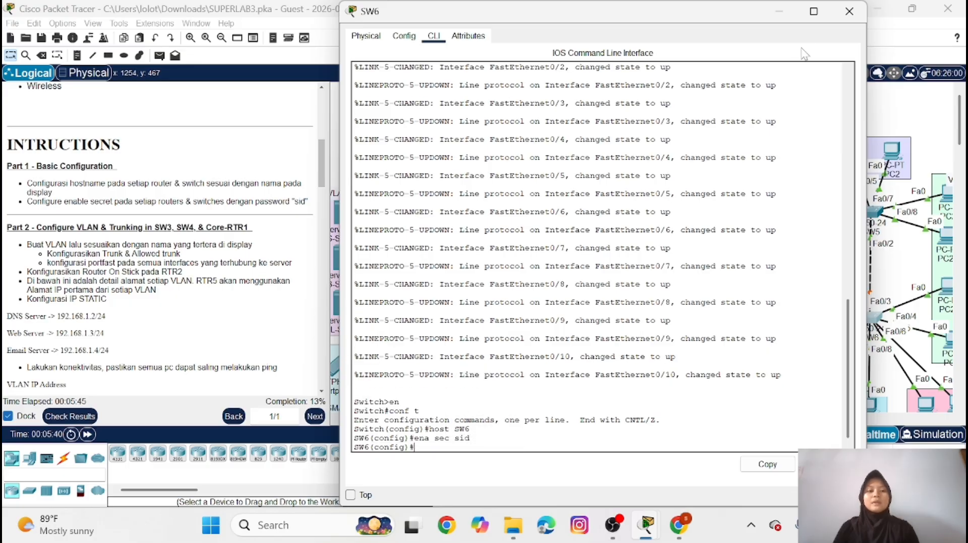
pyautogui.click(776, 9)
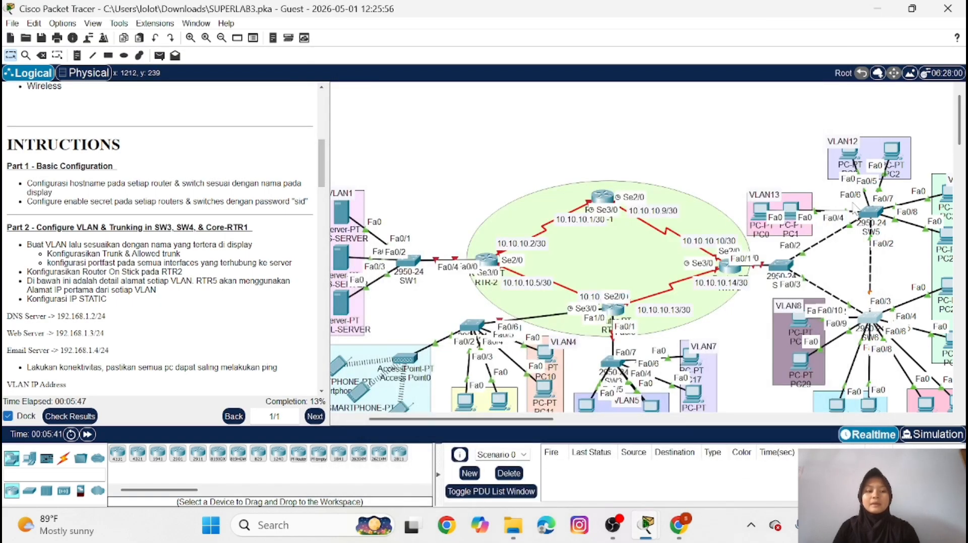
# Open the command line of switch SW5 and enter global configuration mode
pyautogui.click(870, 213)
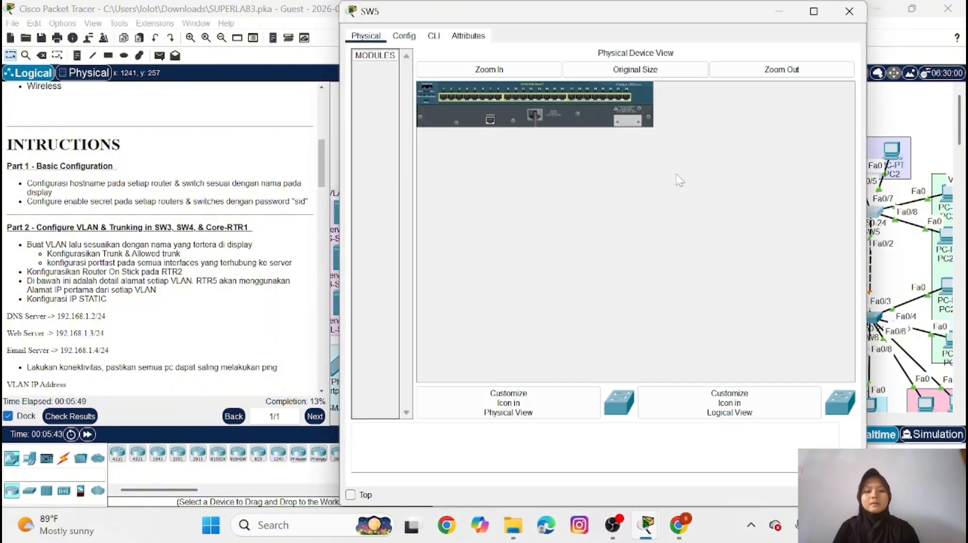
pyautogui.click(434, 36)
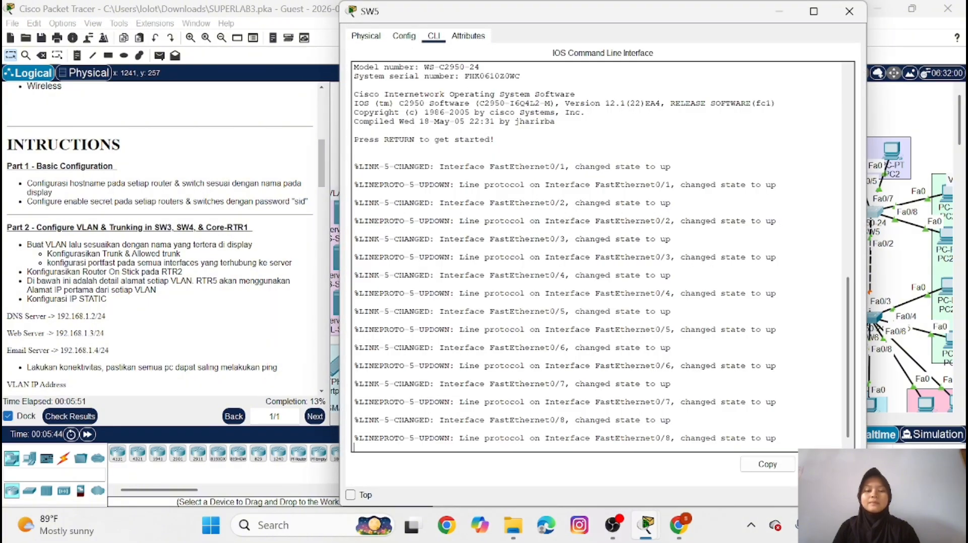
pyautogui.press('Return')
pyautogui.write('e')
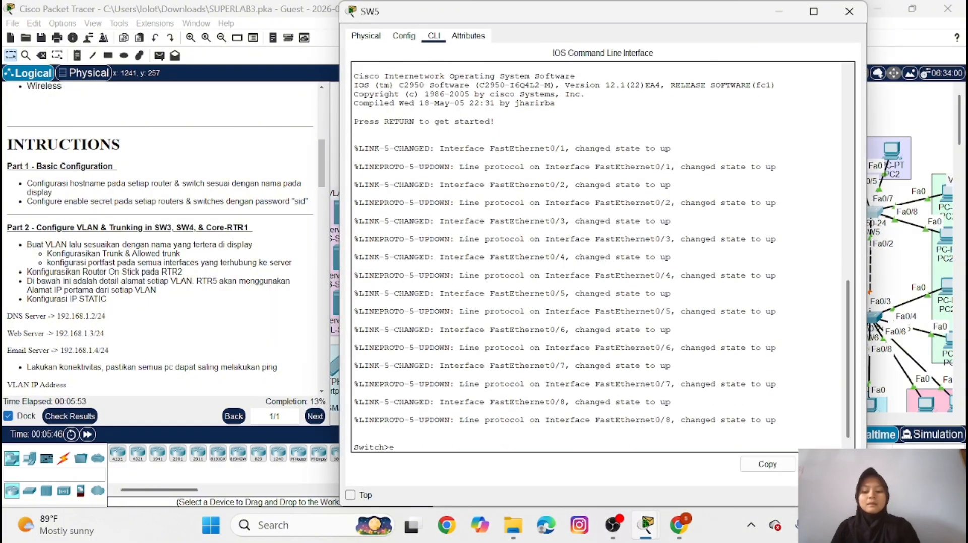
pyautogui.write('n')
pyautogui.press('Return')
pyautogui.write('con')
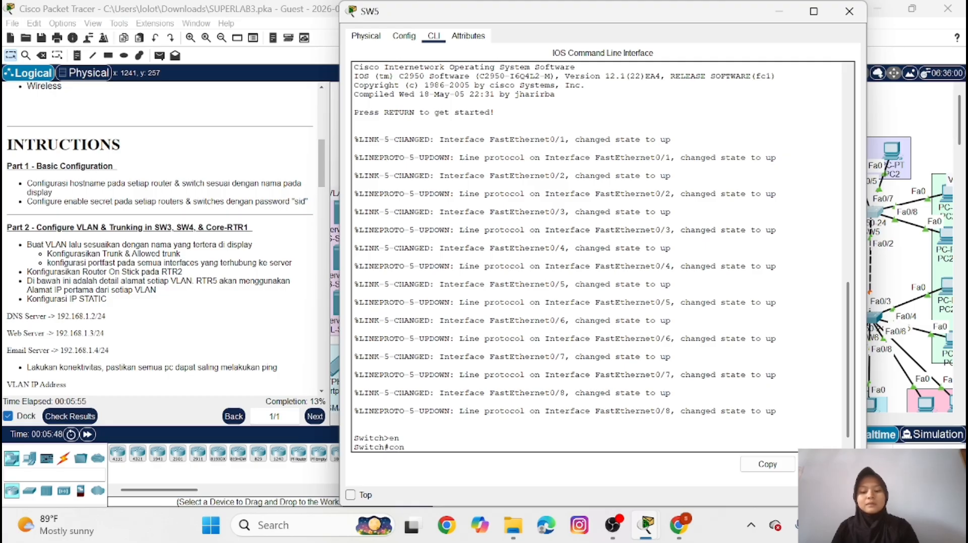
pyautogui.write('f t')
pyautogui.press('Return')
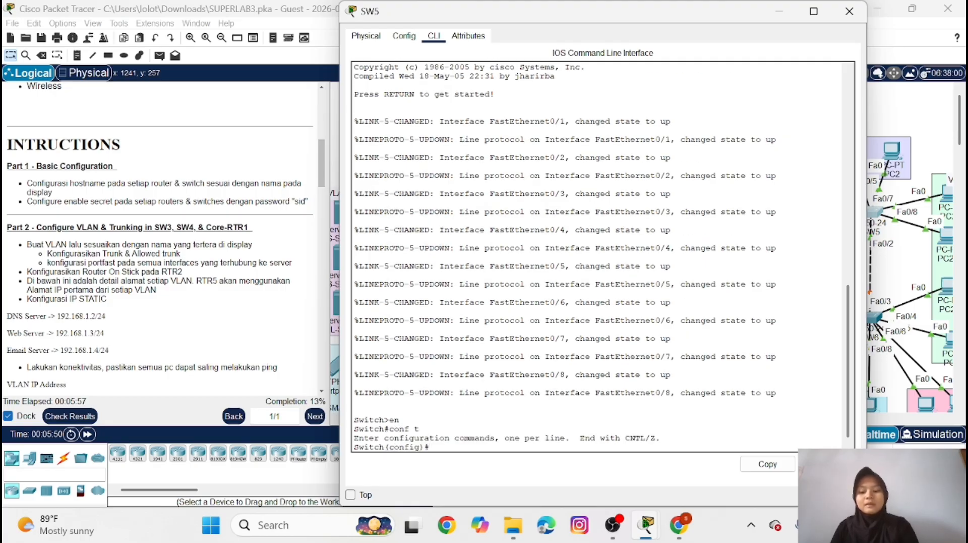
# Set the hostname of the switch to SW5
pyautogui.write('jost')
pyautogui.press('capslock')
pyautogui.write('SW5')
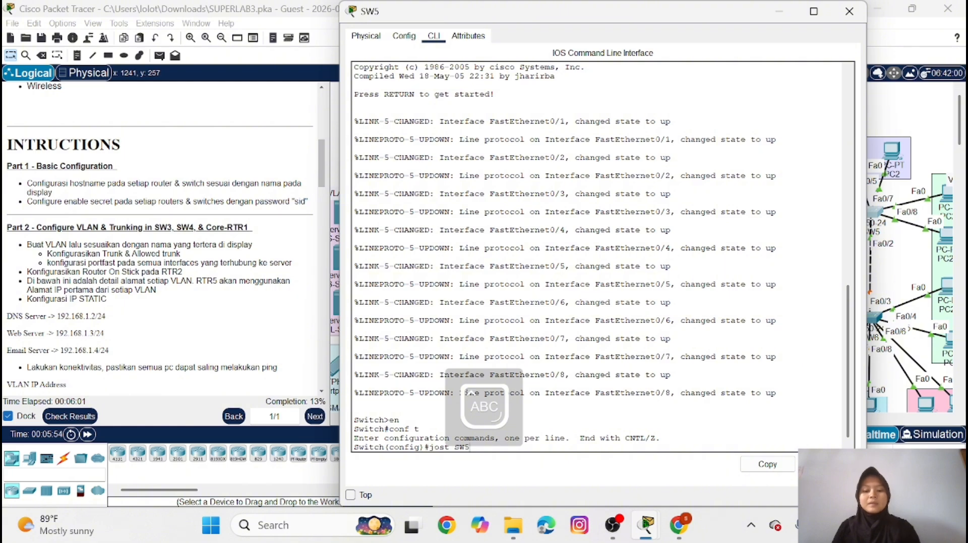
pyautogui.write('t')
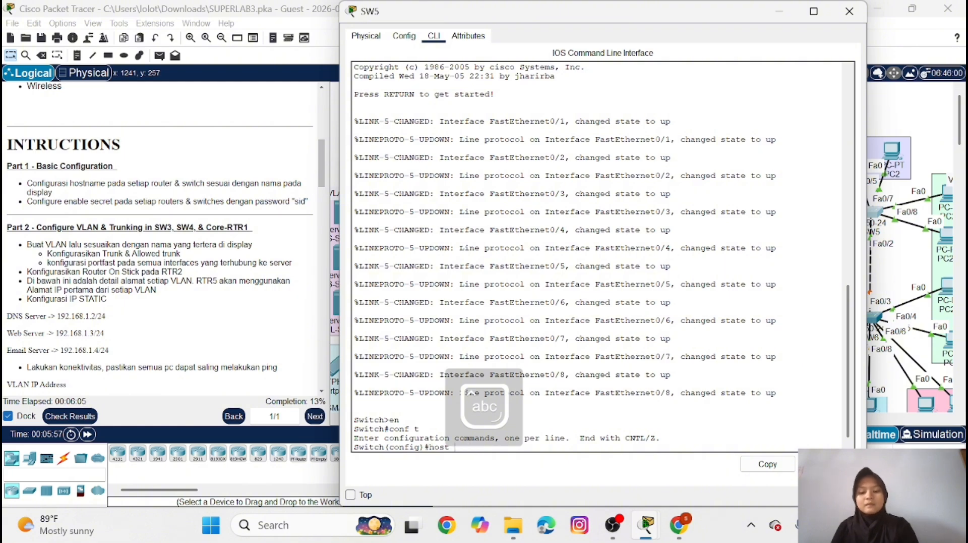
pyautogui.press('capslock')
pyautogui.write('SW5')
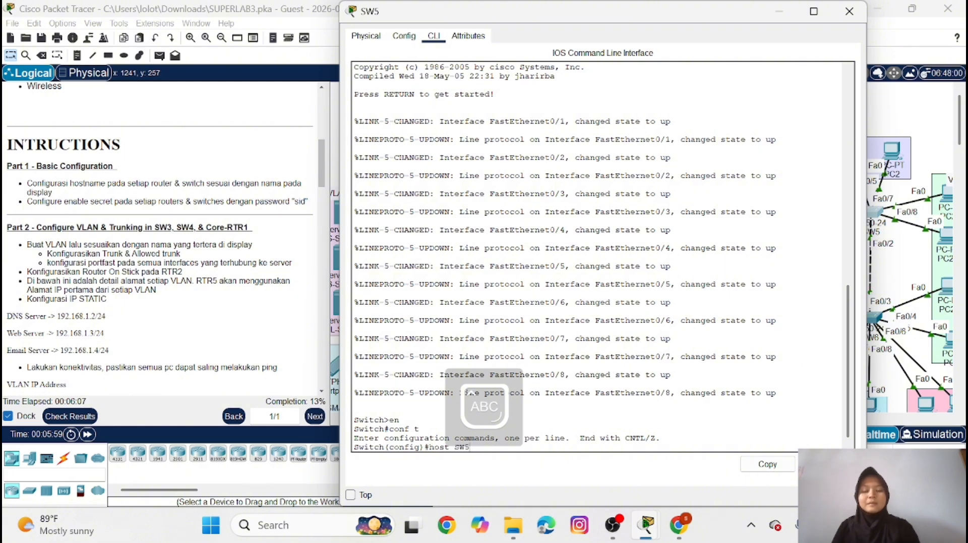
pyautogui.press('Return')
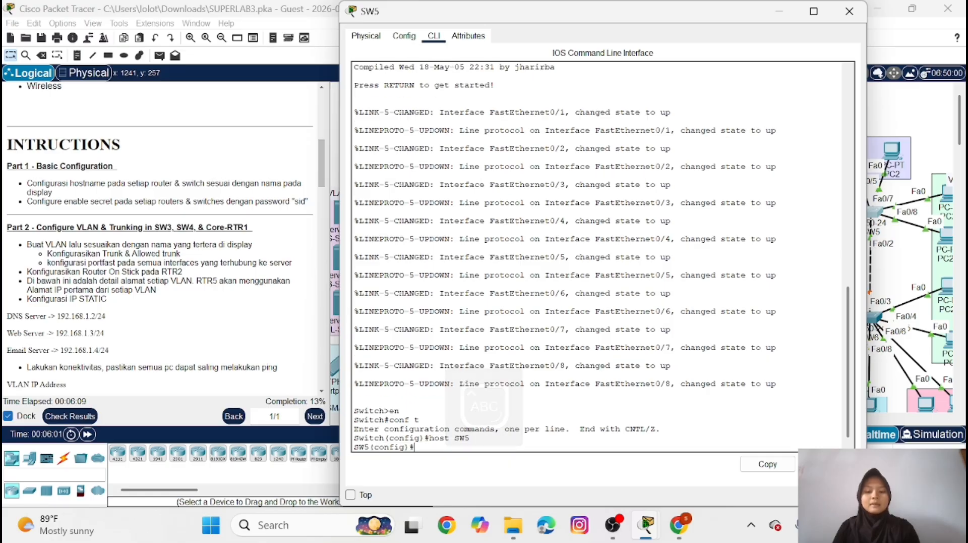
# Set the enable secret password on SW5 as given in the instructions, and minimize its window
pyautogui.press('capslock')
pyautogui.write('ena')
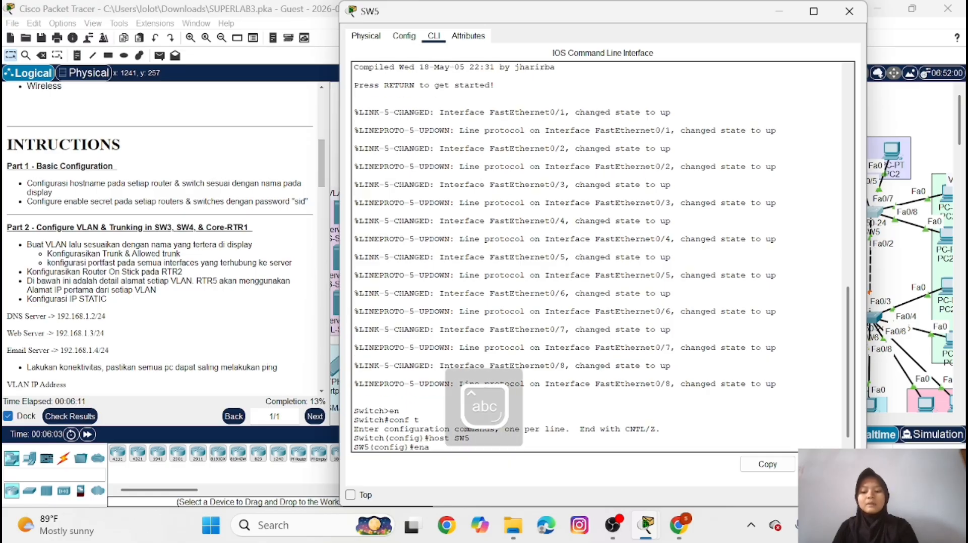
pyautogui.write(' sec si')
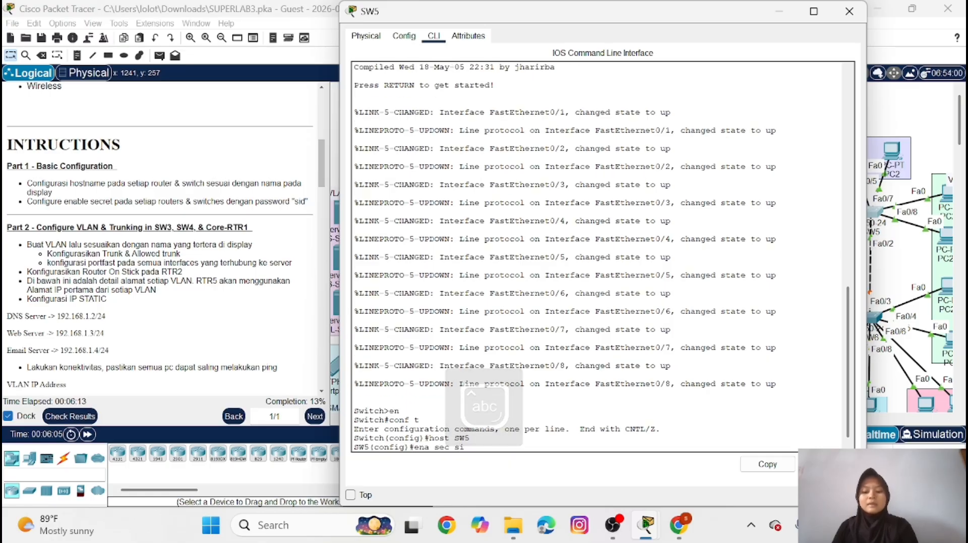
pyautogui.write('d')
pyautogui.press('Return')
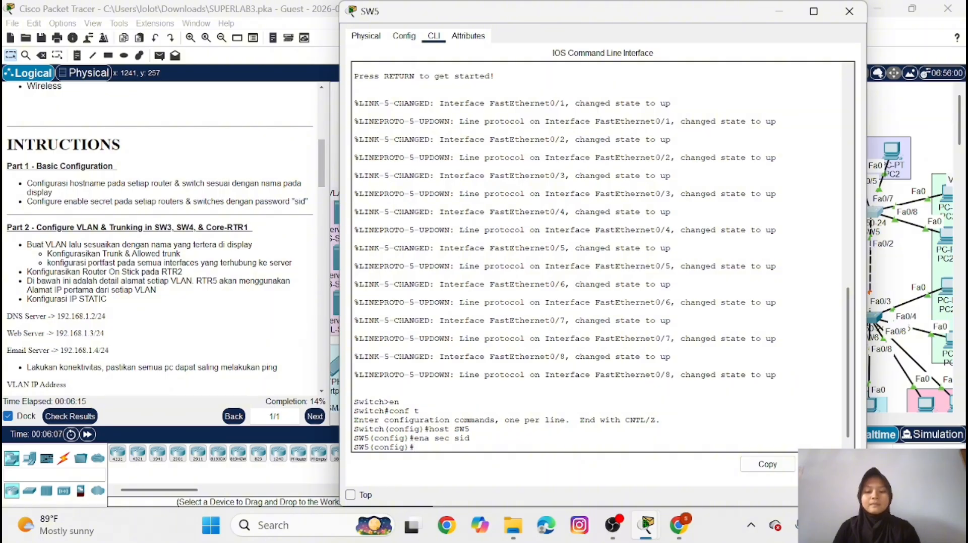
pyautogui.click(780, 12)
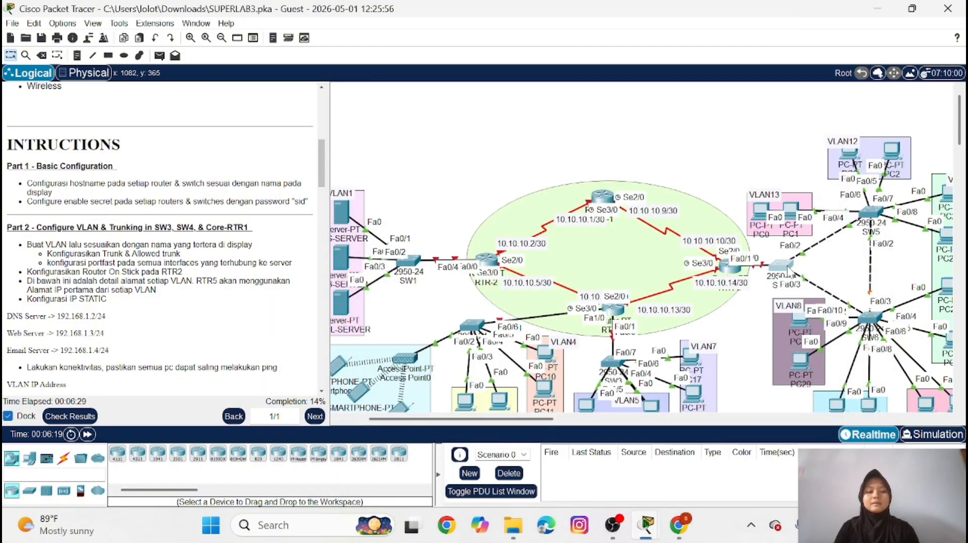
# In switch SW4's command line, enter global configuration mode and set the hostname to SW4
pyautogui.click(787, 268)
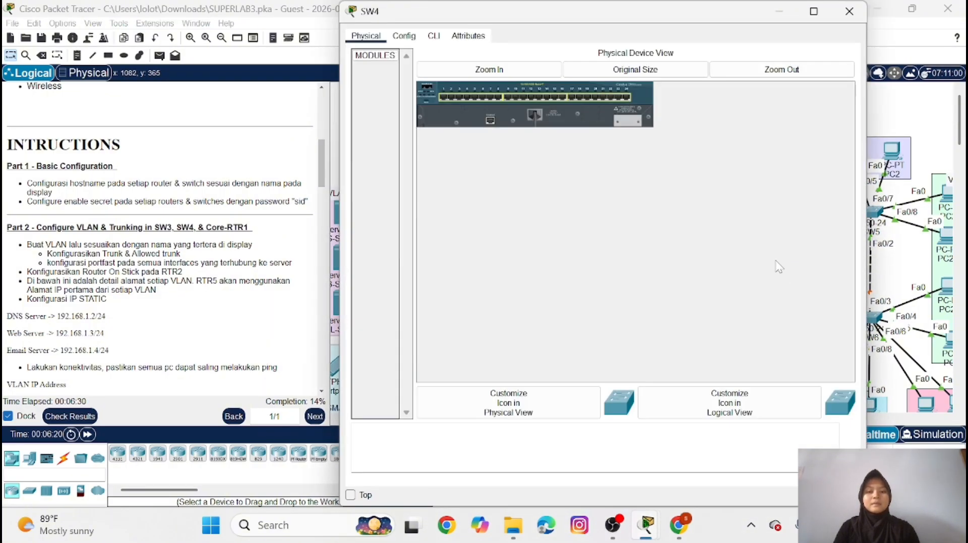
pyautogui.click(434, 36)
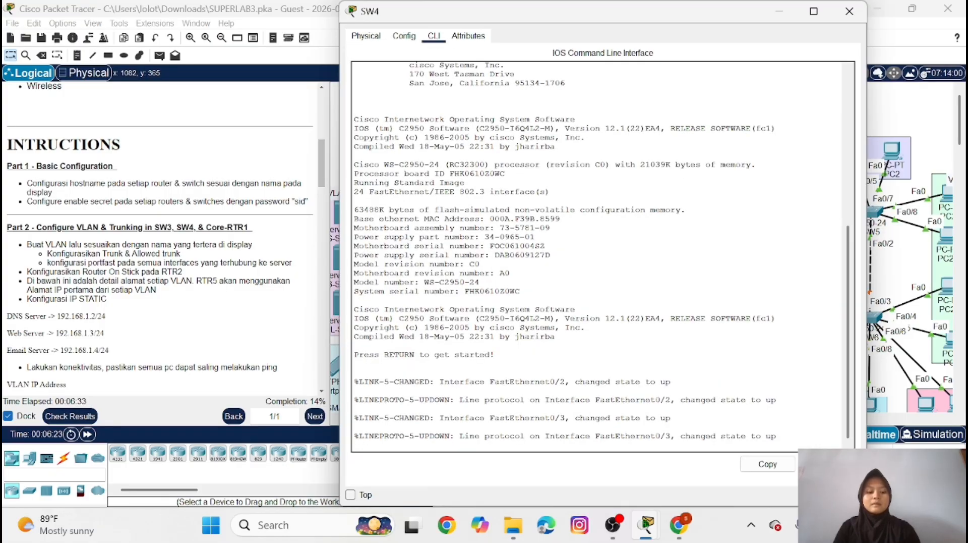
pyautogui.press('Return')
pyautogui.write('en')
pyautogui.press('Return')
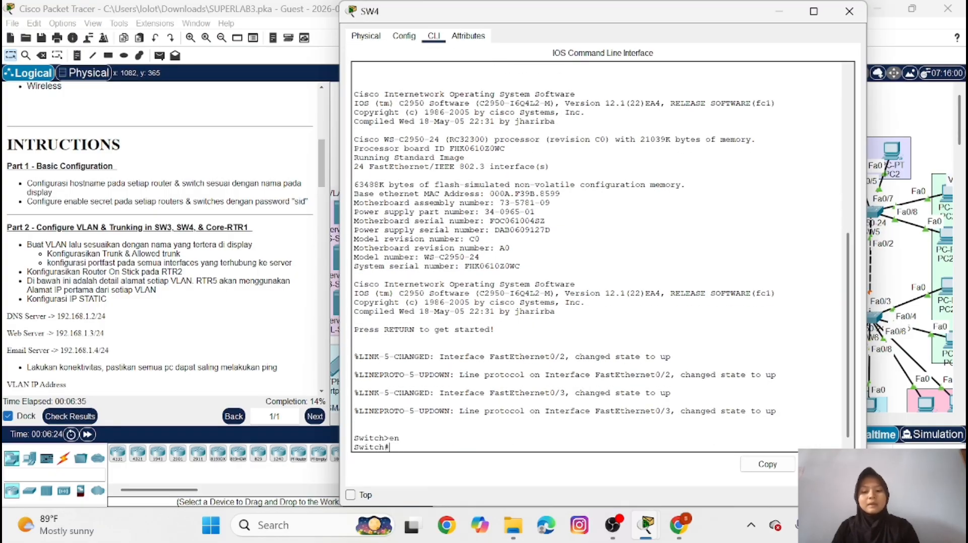
pyautogui.write('conf')
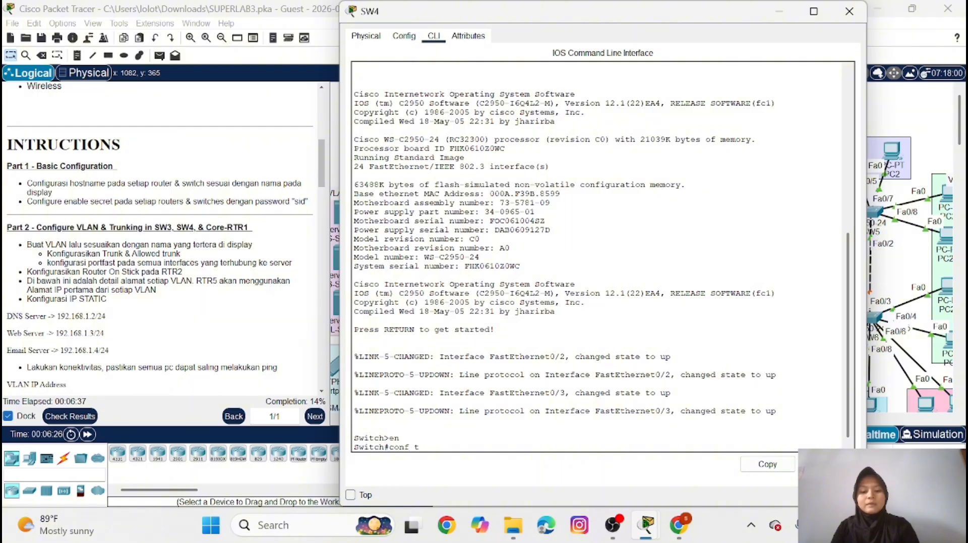
pyautogui.write(' t')
pyautogui.press('Return')
pyautogui.write('host ')
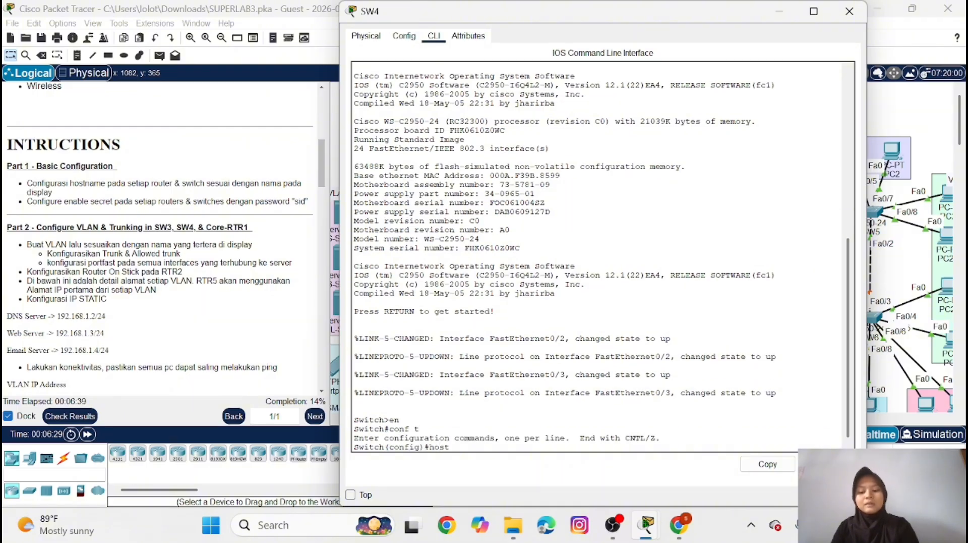
pyautogui.write('SW4')
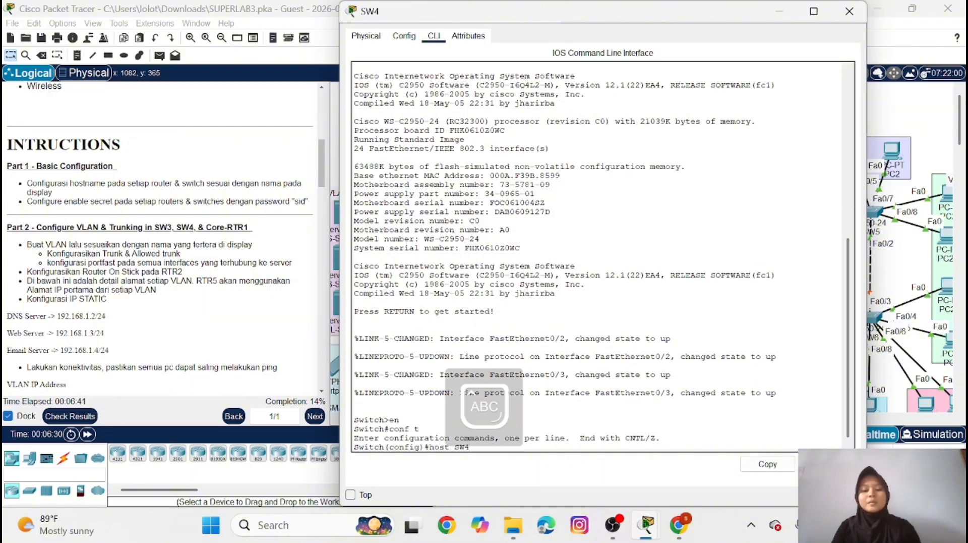
pyautogui.press('Return')
# Set the enable secret password on SW4 as given in the instructions
pyautogui.press('capslock')
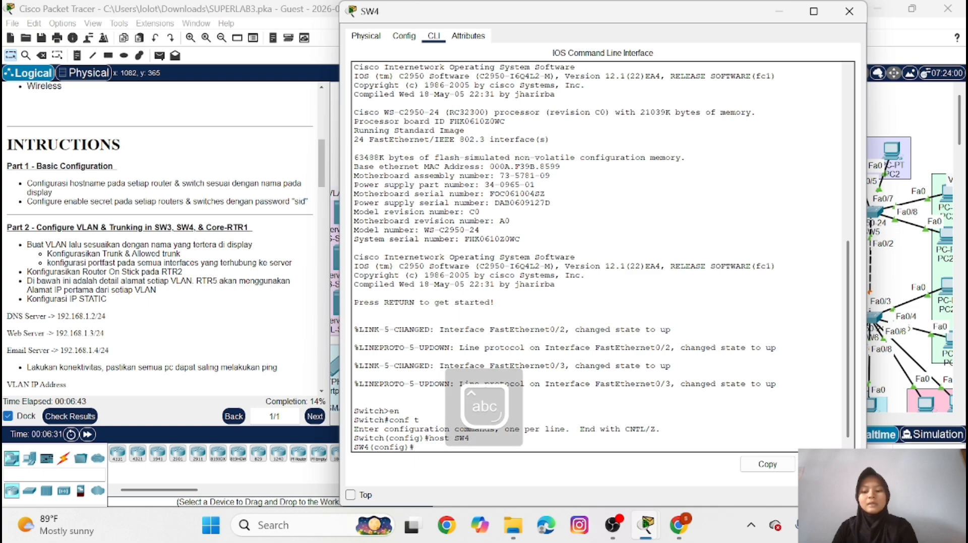
pyautogui.write('ena s')
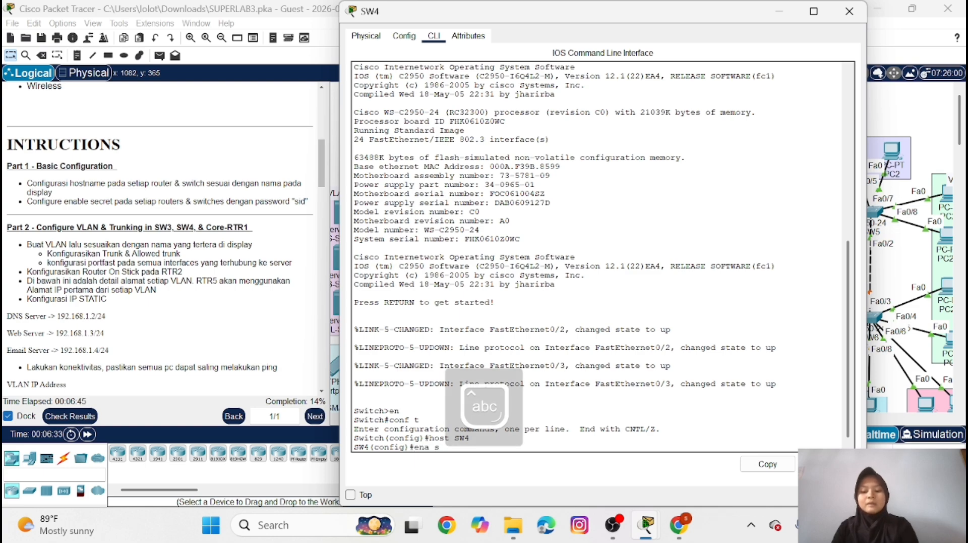
pyautogui.write('ec sid')
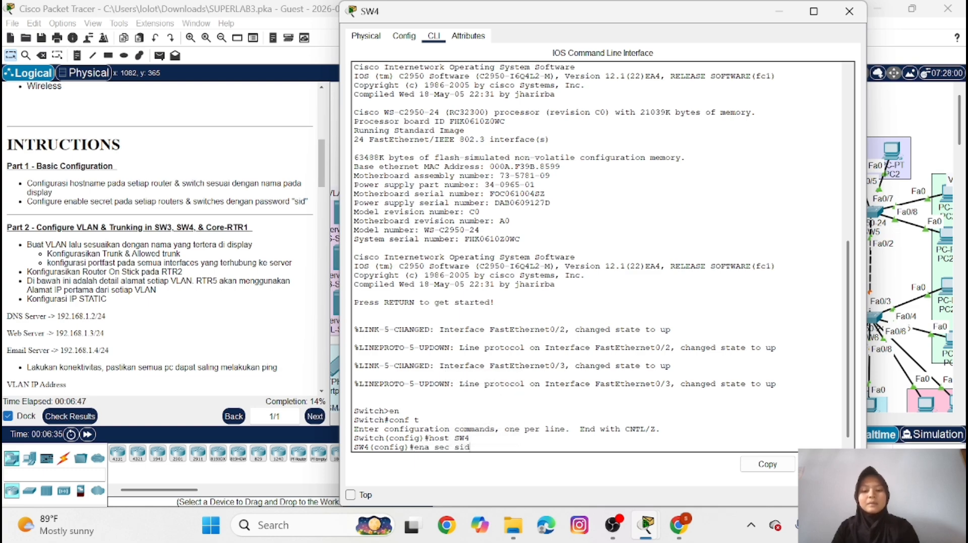
pyautogui.press('Return')
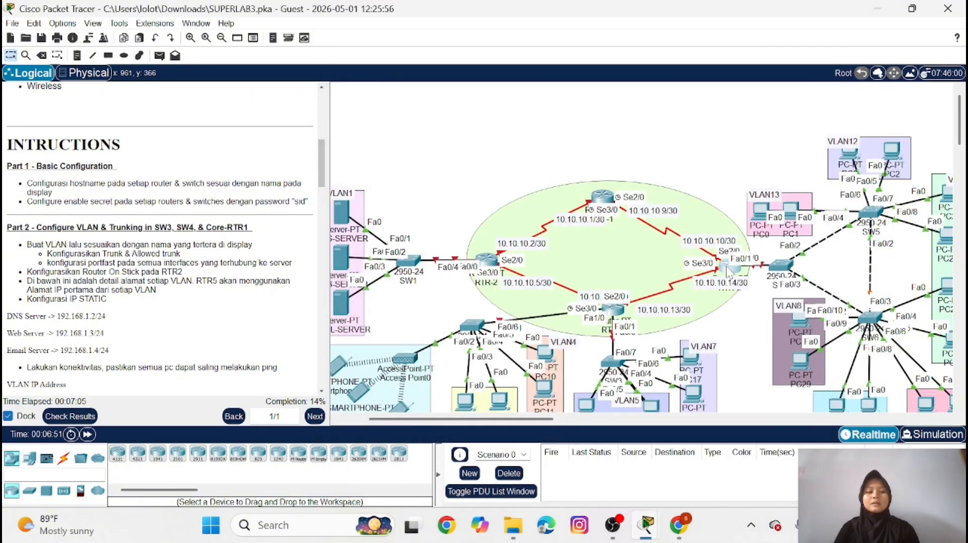
# In router RTR-3's command line, enter global configuration mode and set the hostname to RTR-3
pyautogui.click(728, 269)
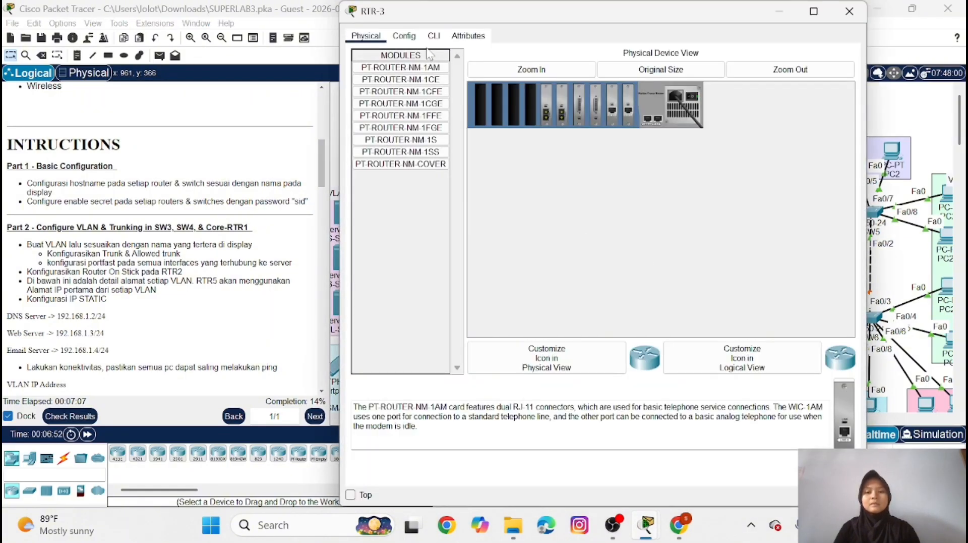
pyautogui.click(432, 40)
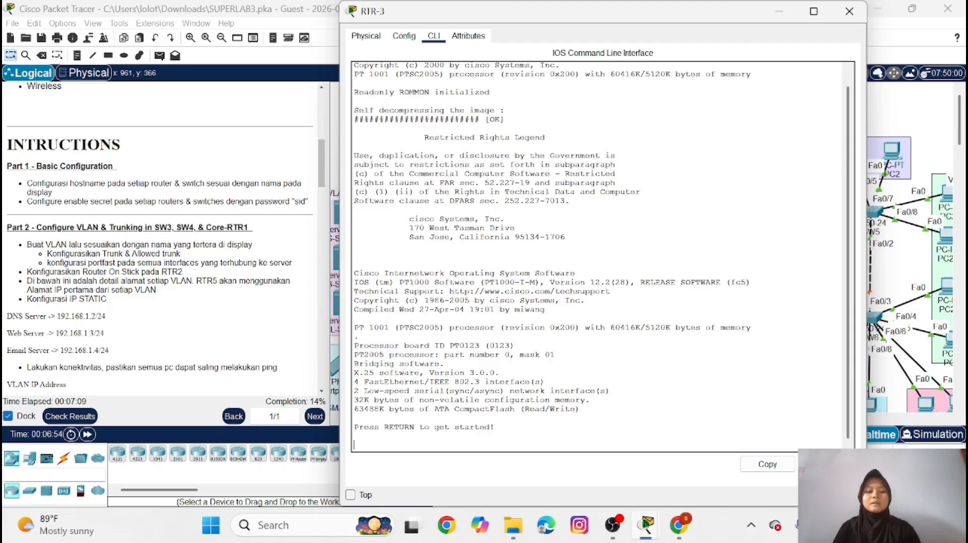
pyautogui.press('Return')
pyautogui.write('en')
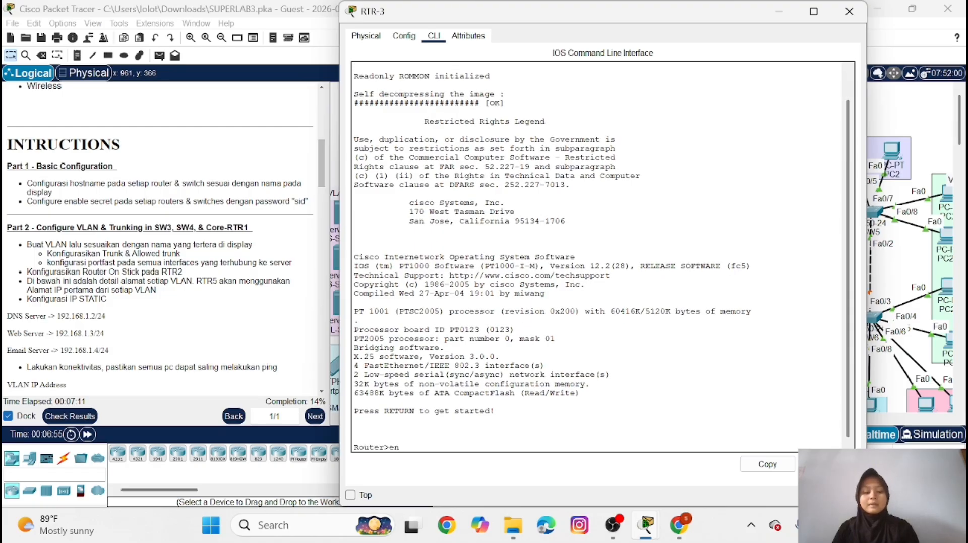
pyautogui.press('Return')
pyautogui.write('conf t')
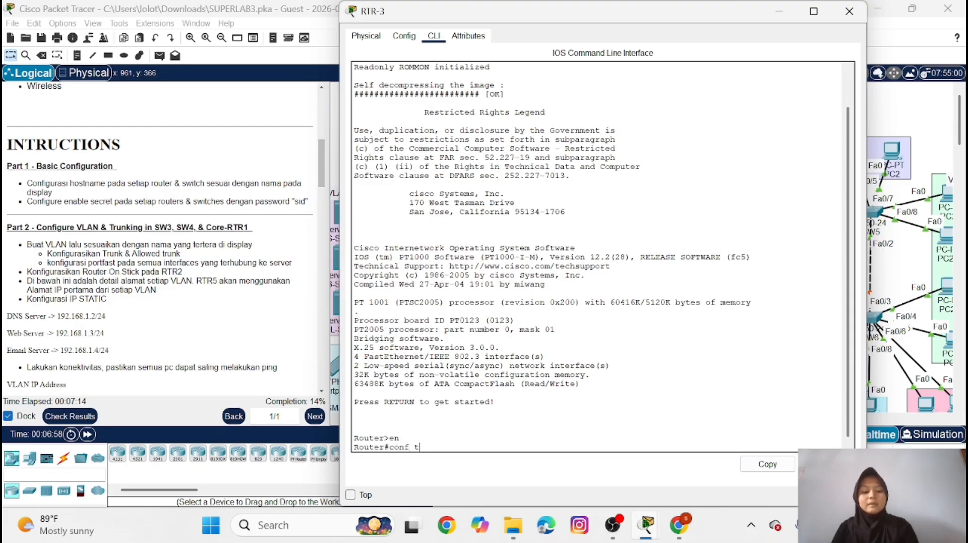
pyautogui.press('Return')
pyautogui.write('host')
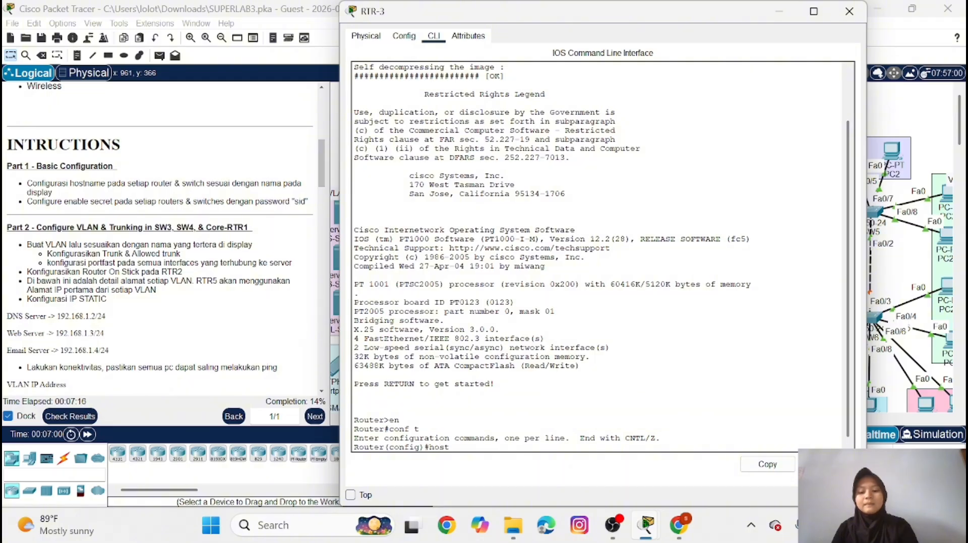
pyautogui.press('capslock')
pyautogui.write('RTR')
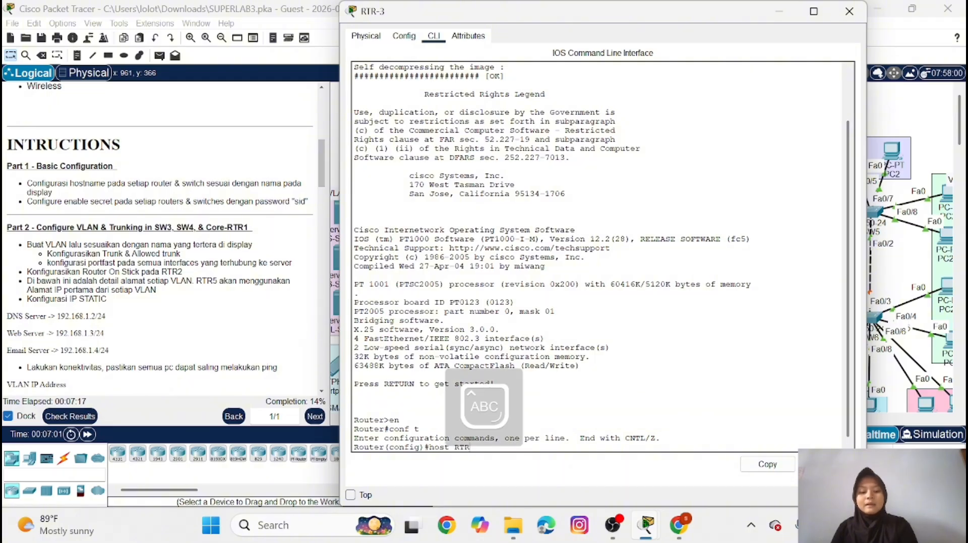
pyautogui.write('-3')
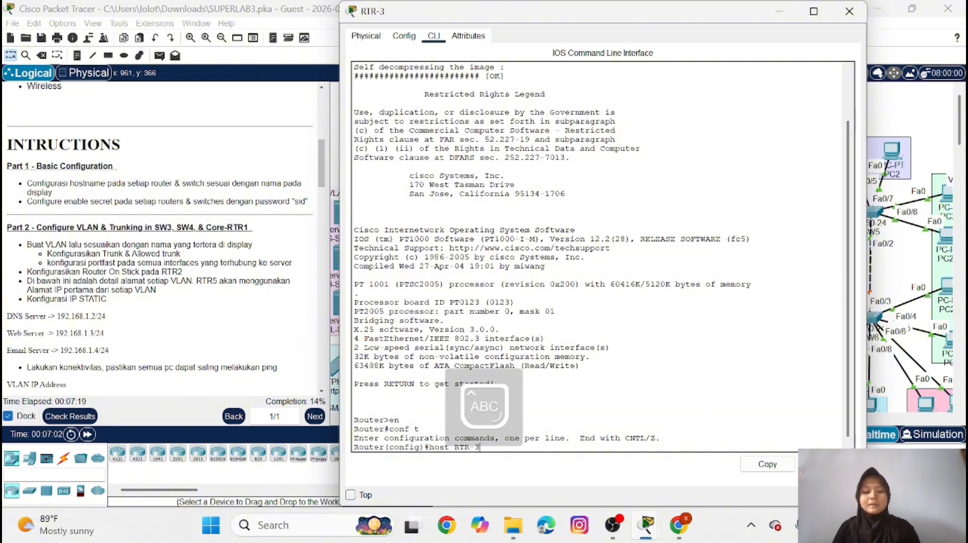
pyautogui.press('Return')
# Set the enable secret password on RTR-3 as given in the instructions, and minimize its window
pyautogui.press('capslock')
pyautogui.write('e')
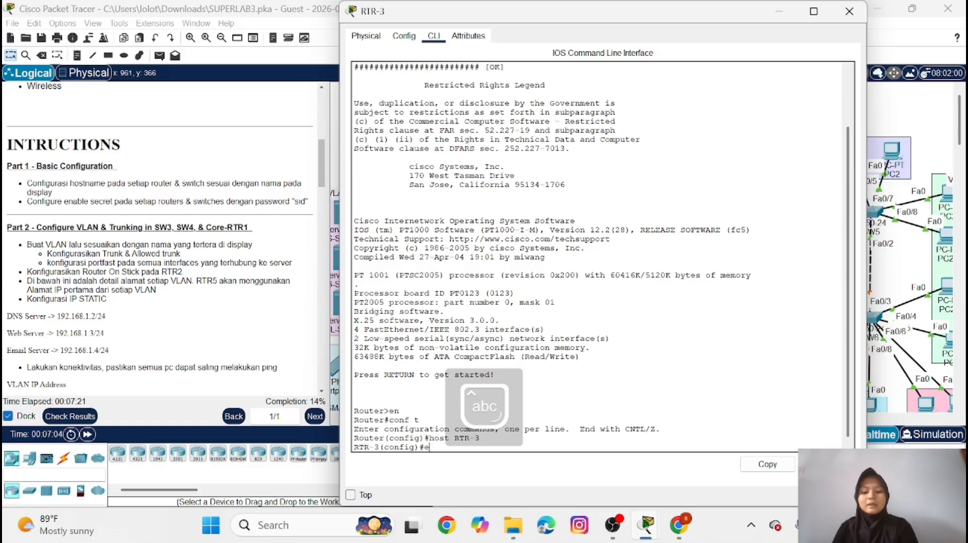
pyautogui.write('na sec sid')
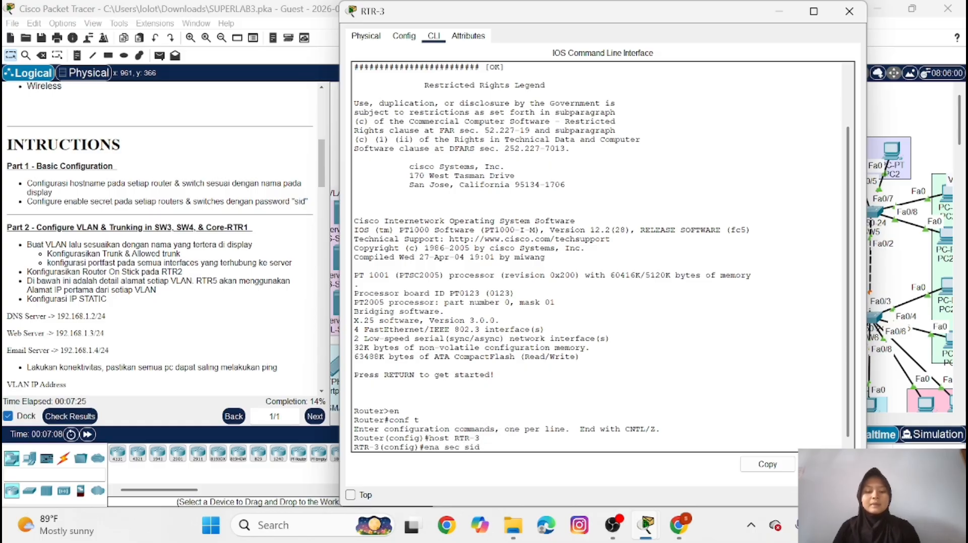
pyautogui.press('Return')
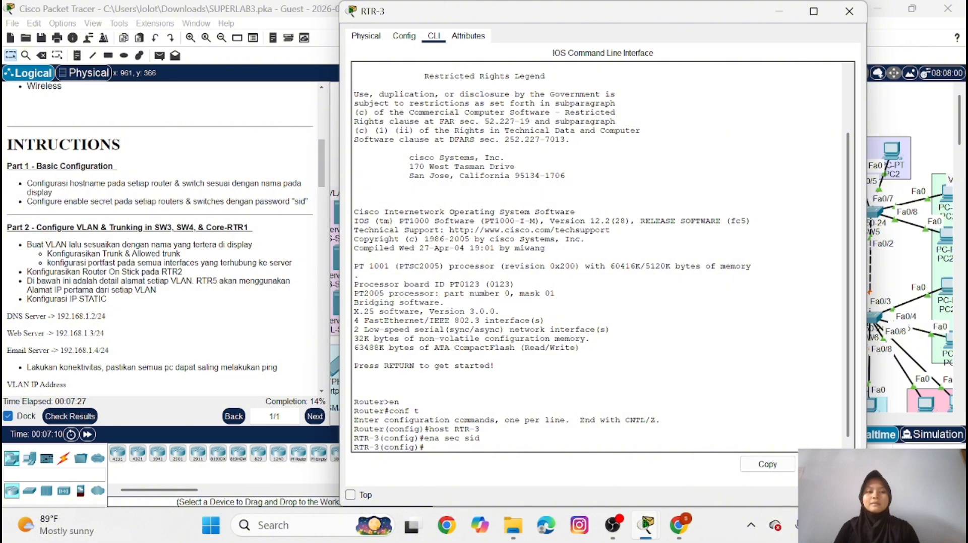
pyautogui.doubleClick(782, 16)
pyautogui.click(783, 21)
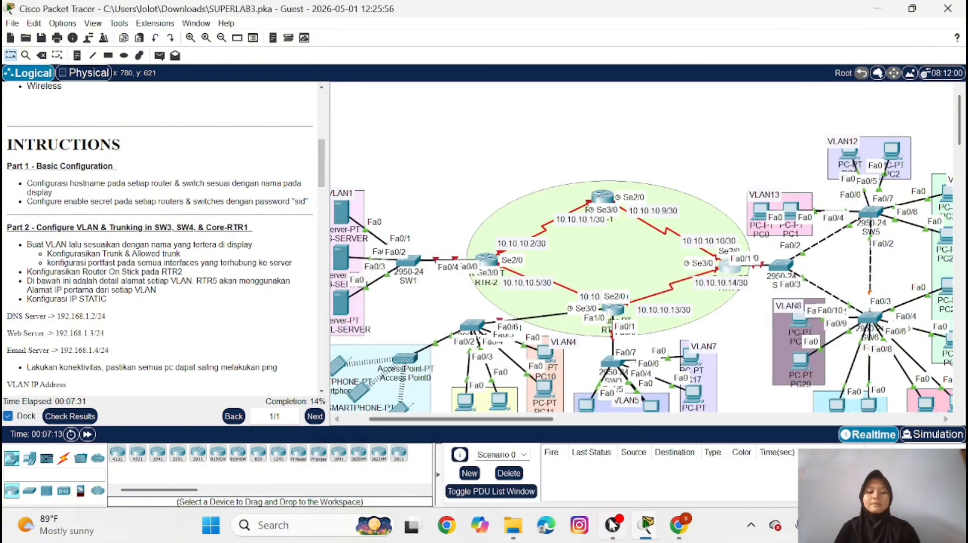
# In switch SW1's command line, set the interface range fa0/1-3 to access mode
pyautogui.hscroll(-3, 493, 321)
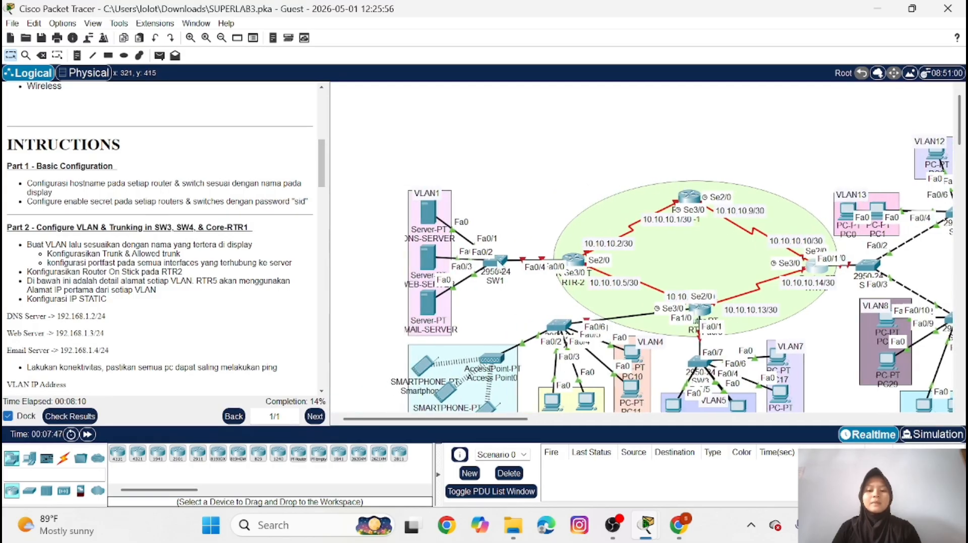
pyautogui.click(496, 261)
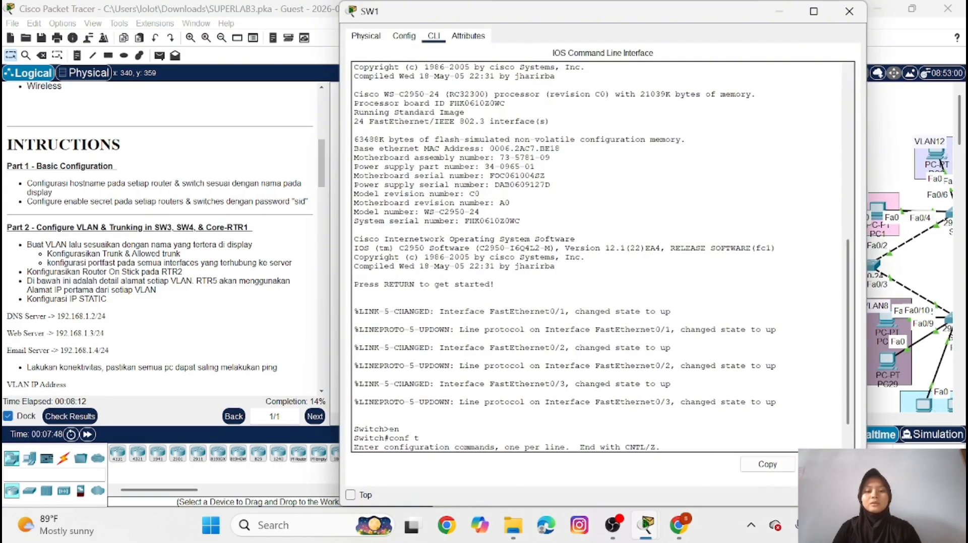
pyautogui.press('Return')
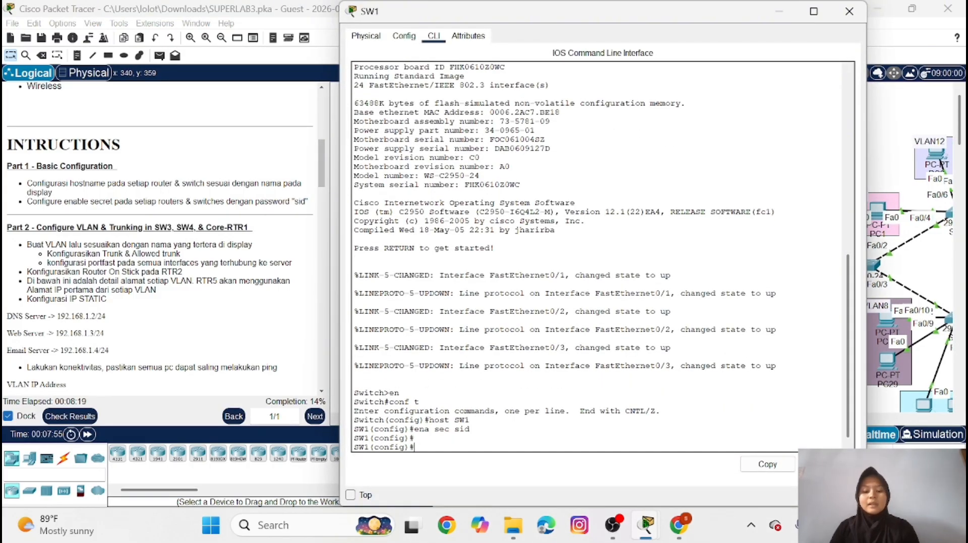
pyautogui.write('ig)#int ra f')
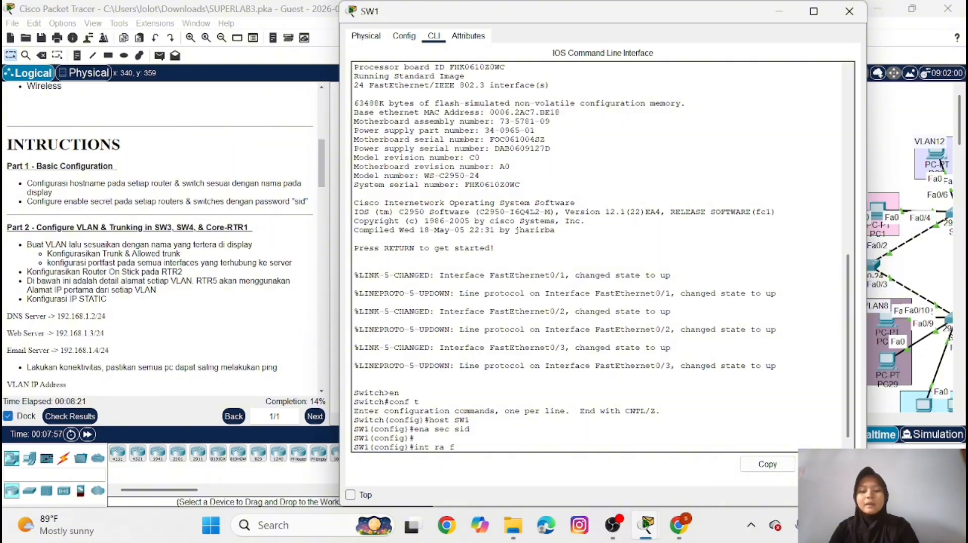
pyautogui.write('a0/')
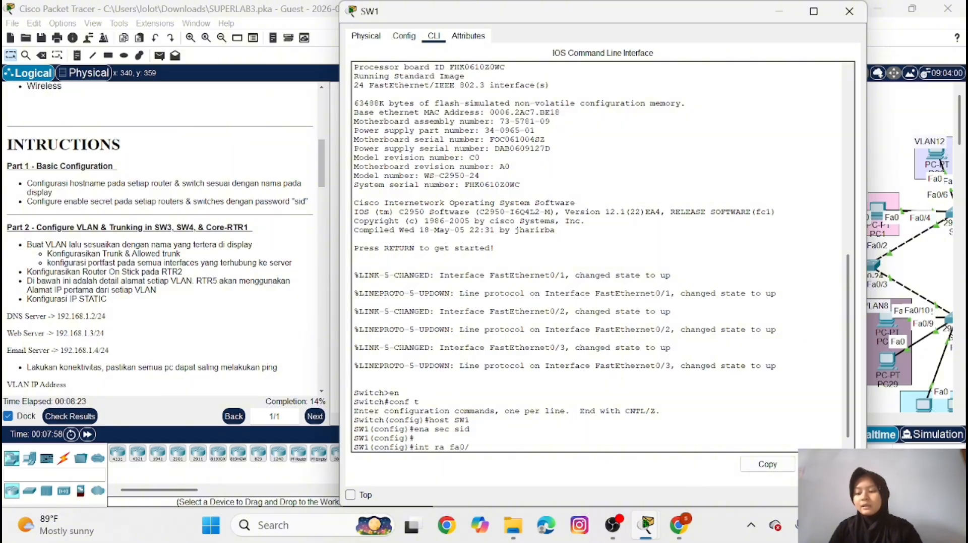
pyautogui.write('1-')
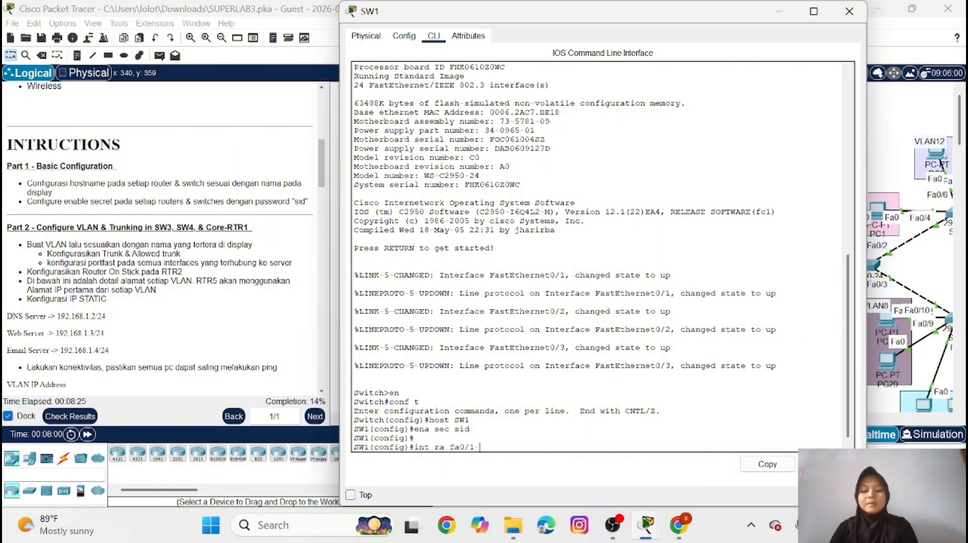
pyautogui.write('3')
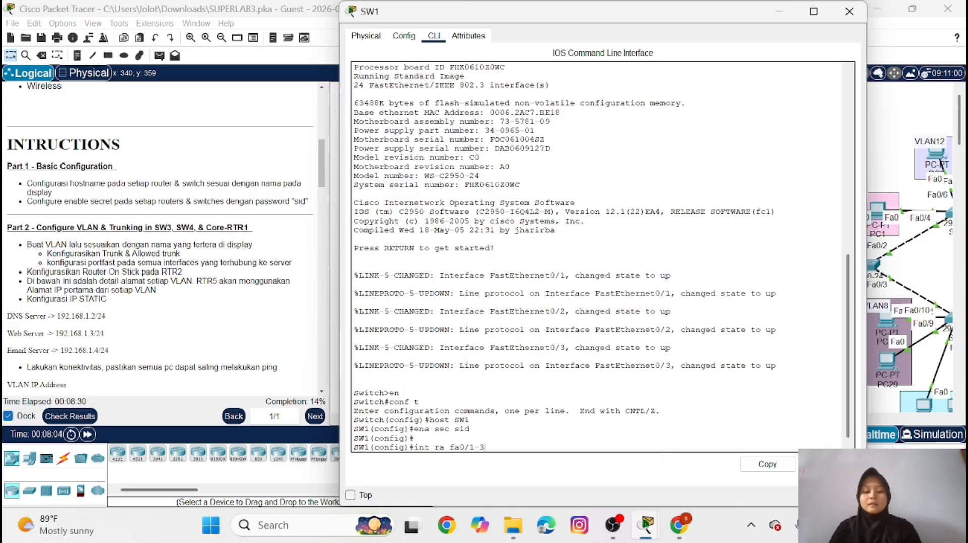
pyautogui.press('Return')
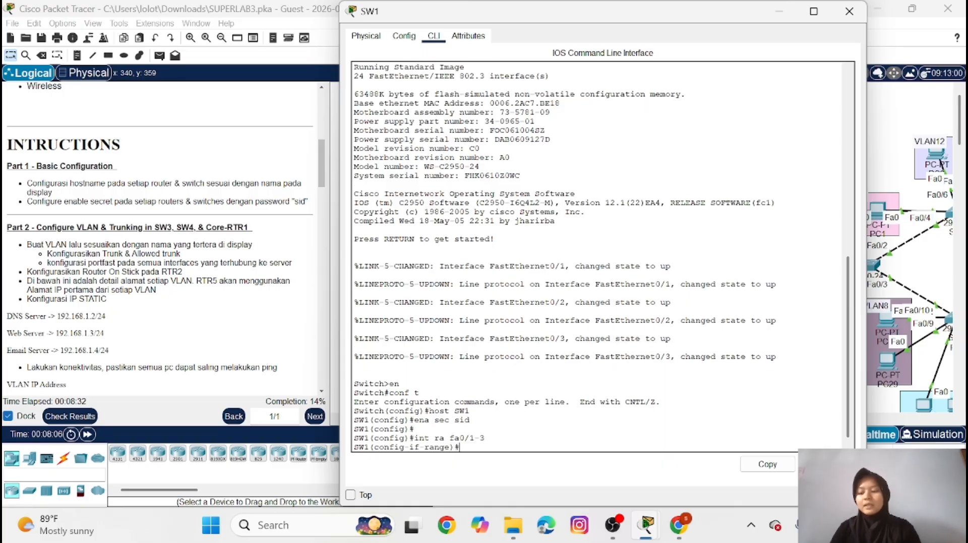
pyautogui.write('sw m')
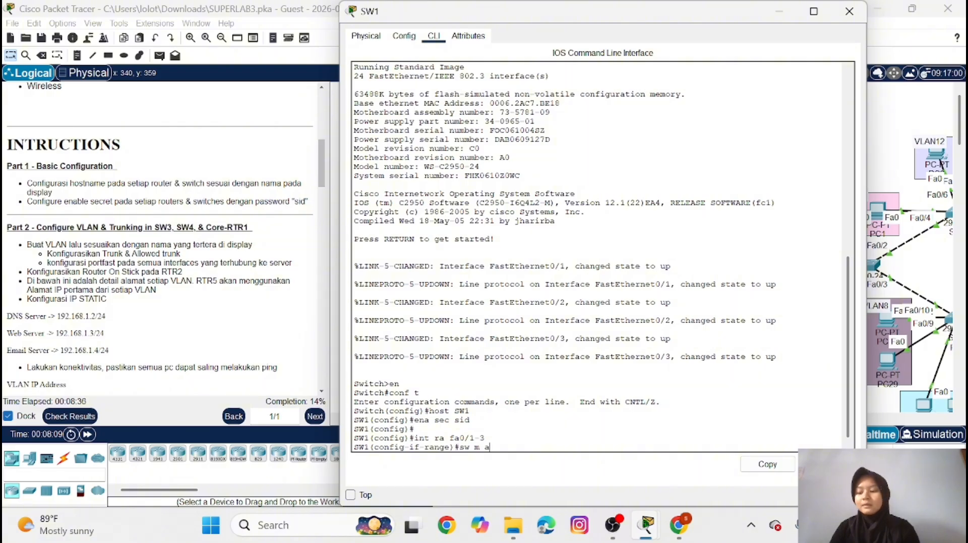
pyautogui.write(' a')
pyautogui.press('Return')
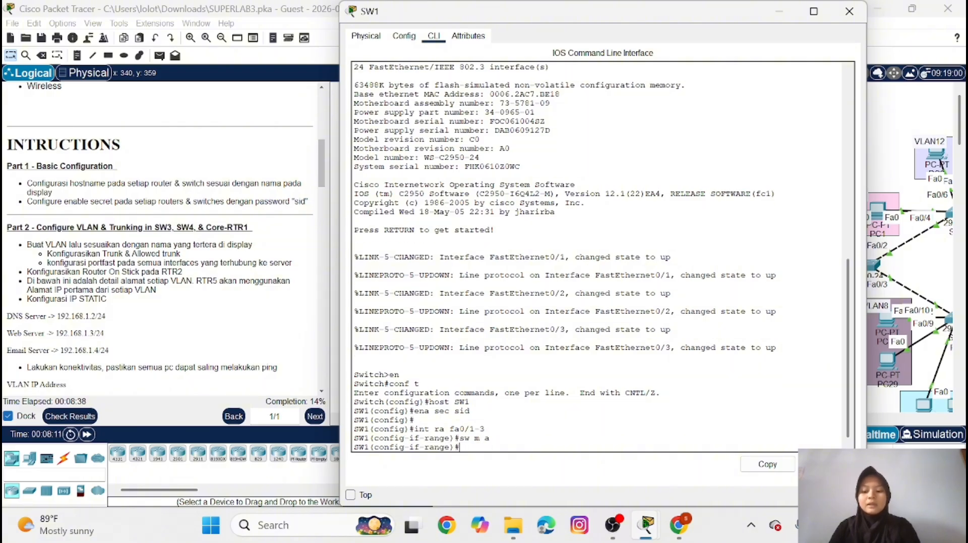
# Assign SW1's interface range fa0/1-3 to access VLAN 1
pyautogui.write('sw a vl')
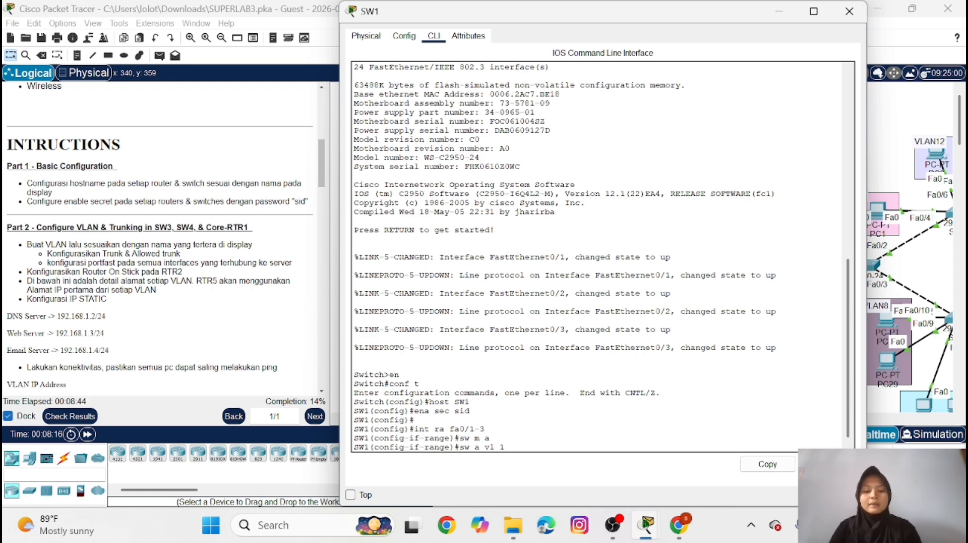
pyautogui.write(' 1')
pyautogui.press('Return')
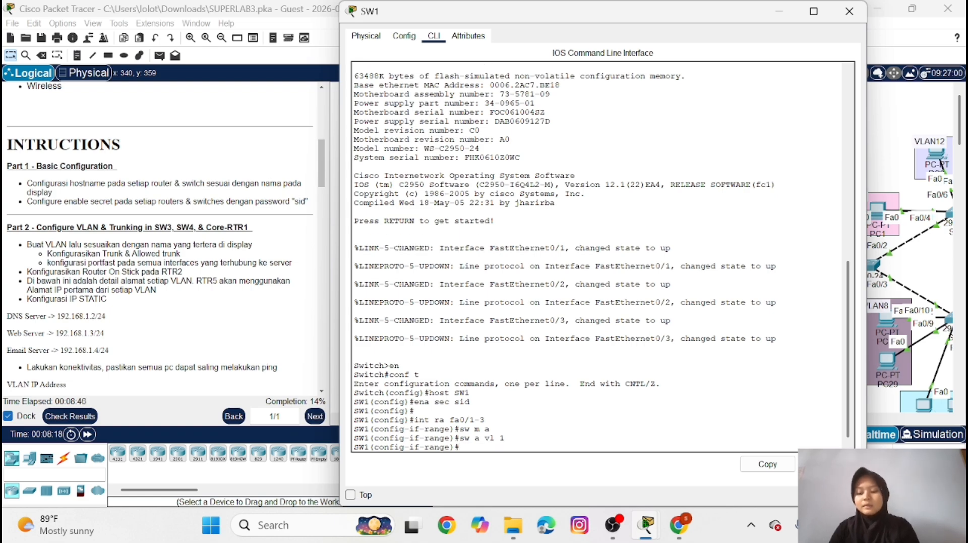
# Enable spanning-tree PortFast on SW1's fa0/1-3 server ports, exit the interface range configuration, and minimize the switch window
pyautogui.write('sopa po')
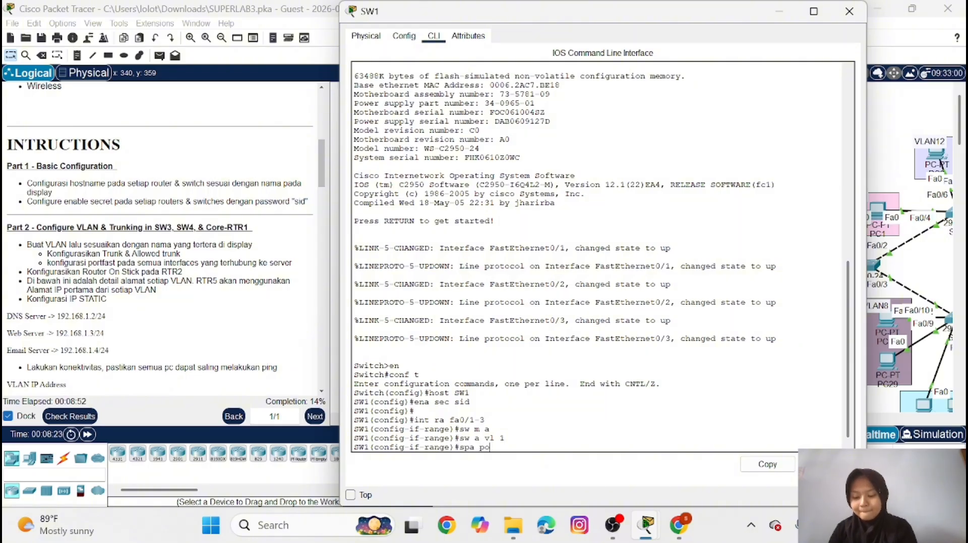
pyautogui.press('Return')
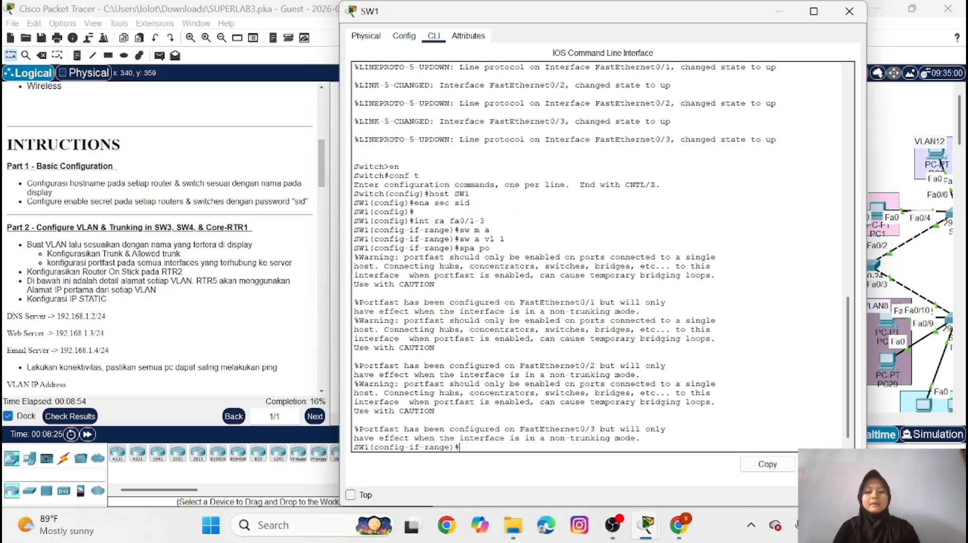
pyautogui.write('ex')
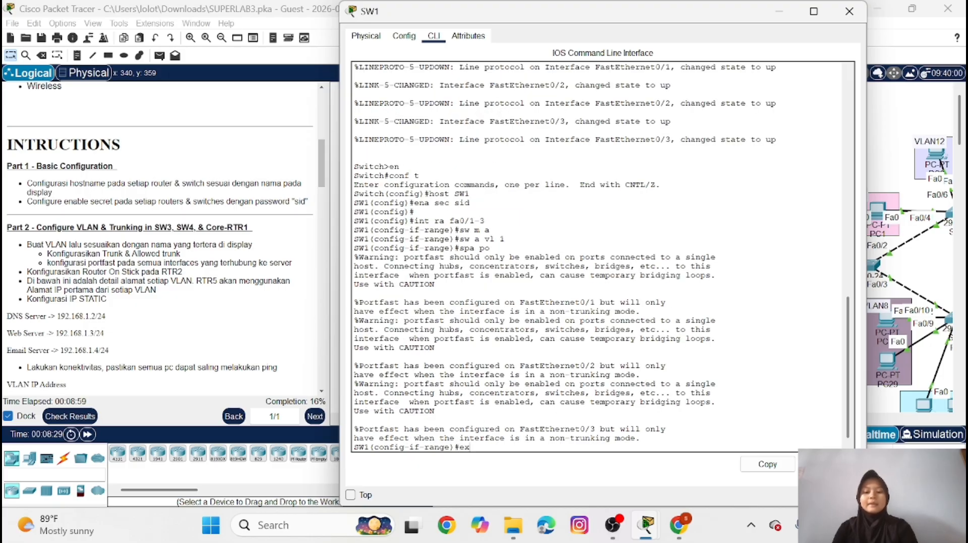
pyautogui.press('Return')
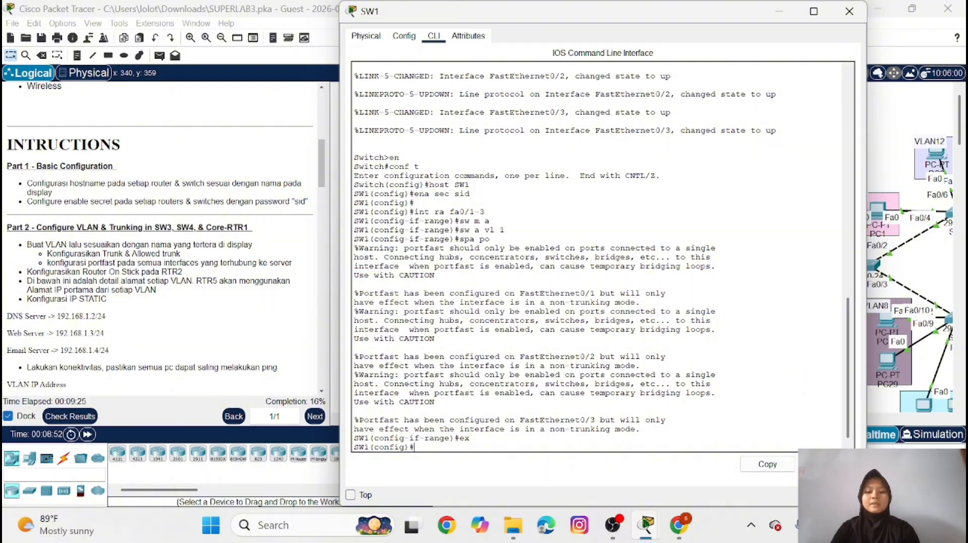
pyautogui.click(781, 14)
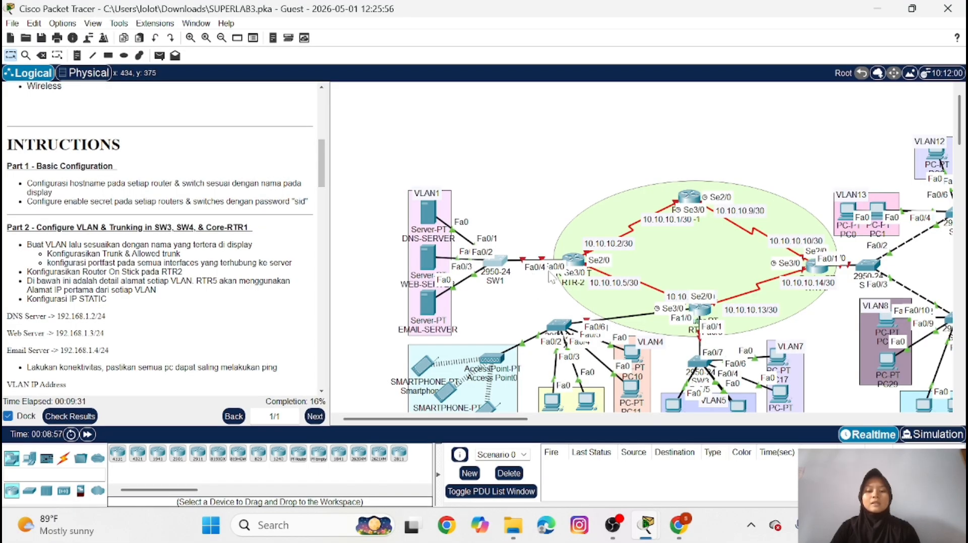
# Reopen SW1's command line and set interface fa0/4 to trunk mode
pyautogui.click(495, 261)
pyautogui.write('ex')
pyautogui.press('Return')
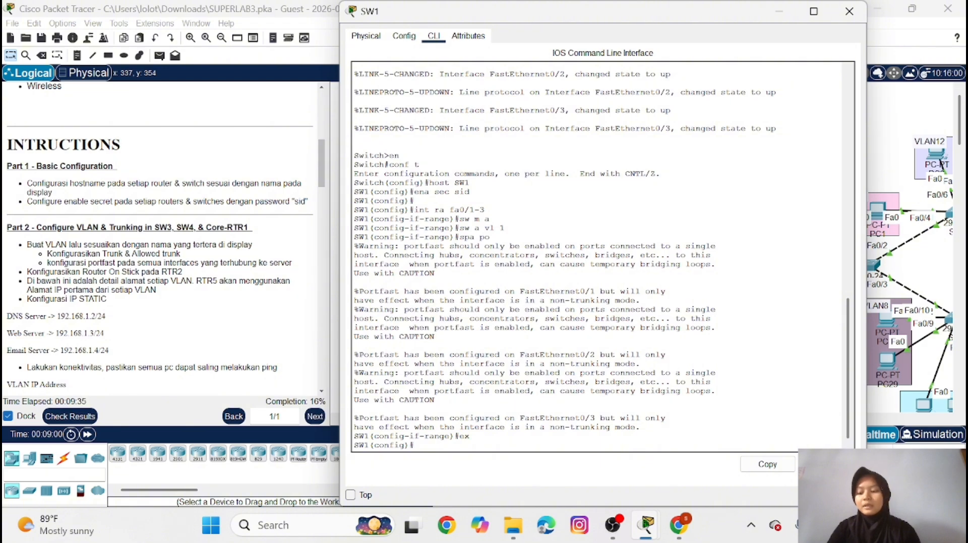
pyautogui.write('in')
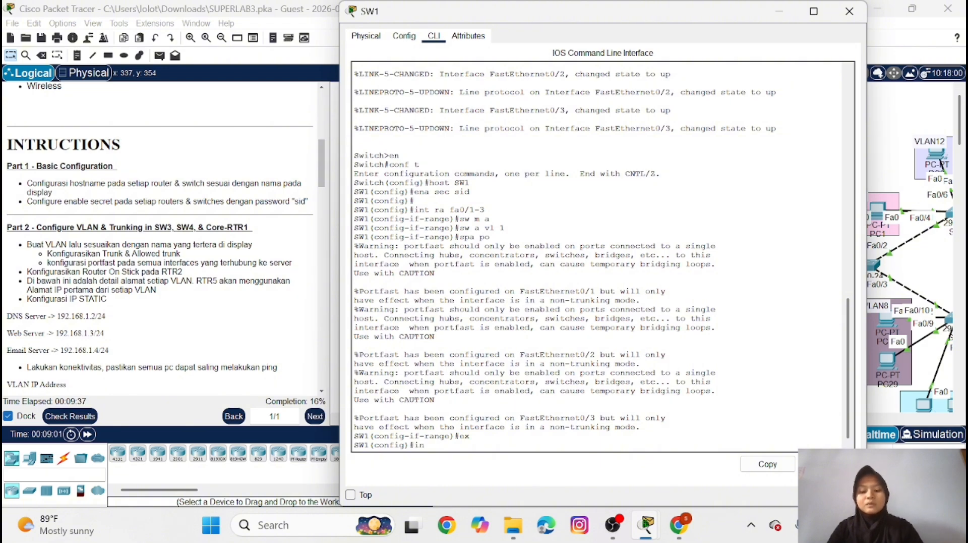
pyautogui.write('t fa0/4')
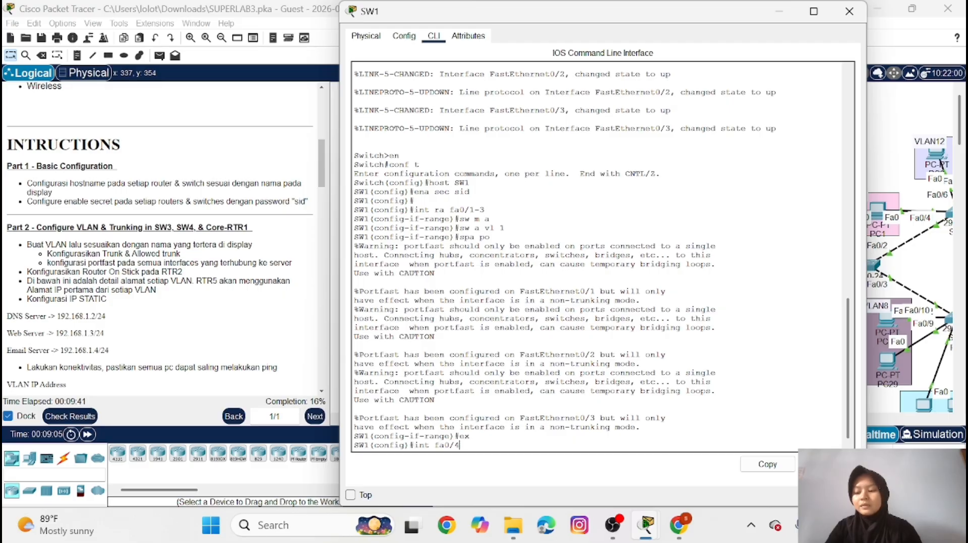
pyautogui.press('Return')
pyautogui.write('sw m t')
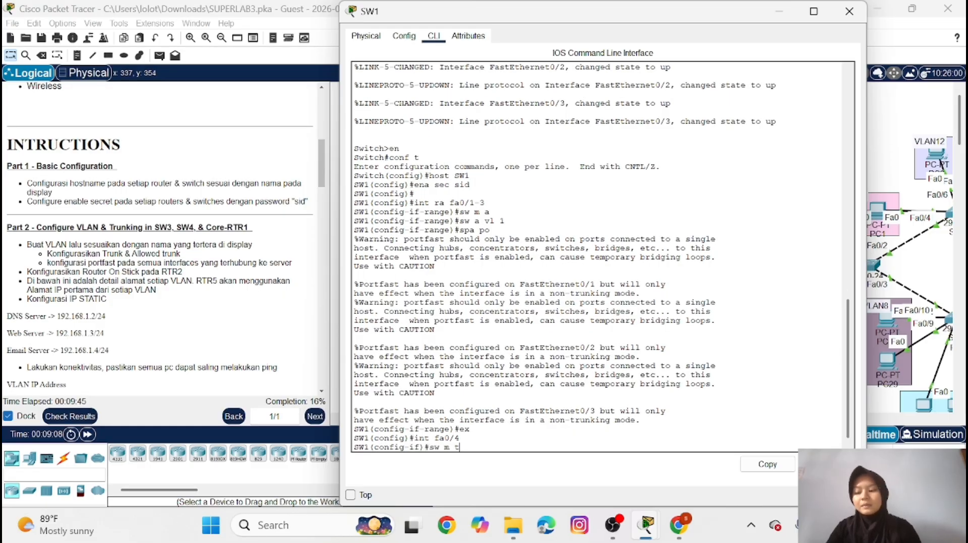
pyautogui.press('Return')
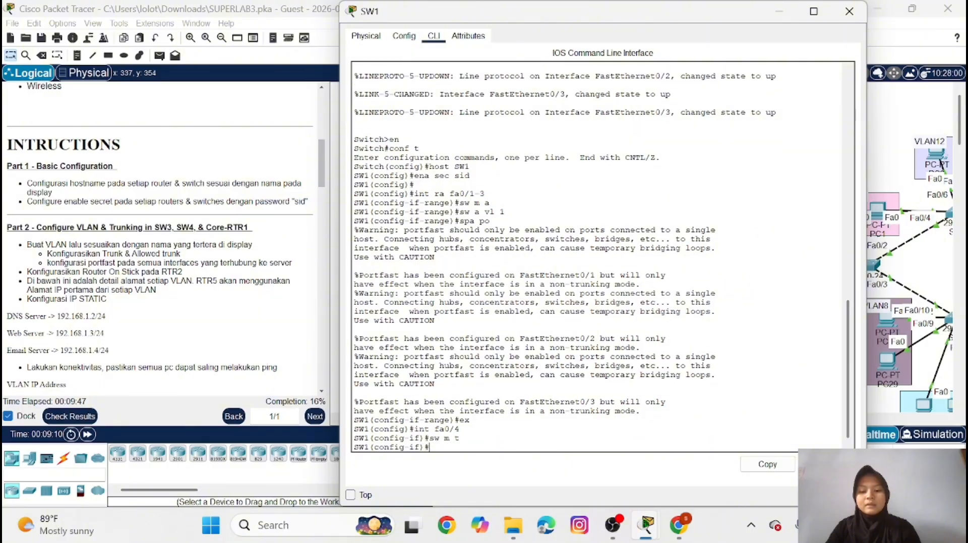
# Allow VLAN 1 on SW1's fa0/4 trunk and minimize the switch window
pyautogui.write('sw')
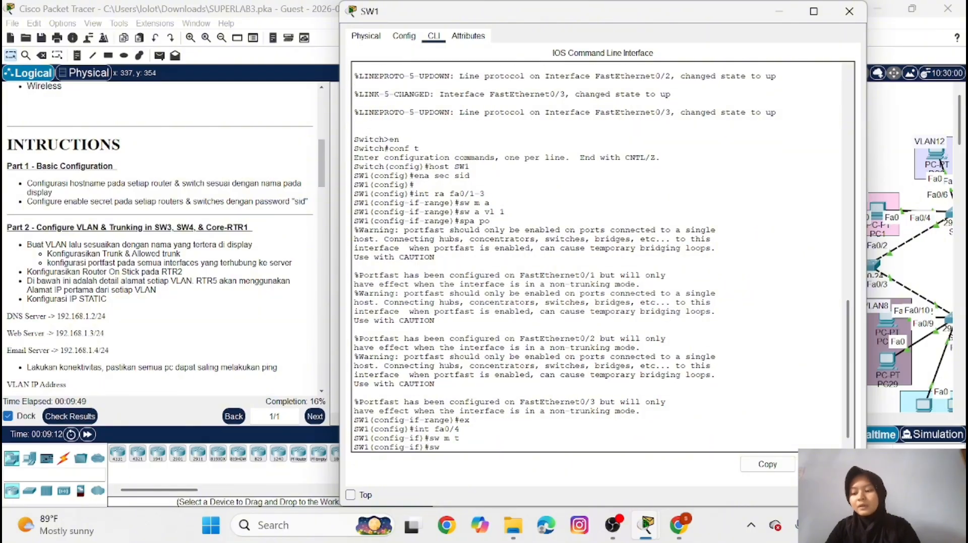
pyautogui.write(' t ')
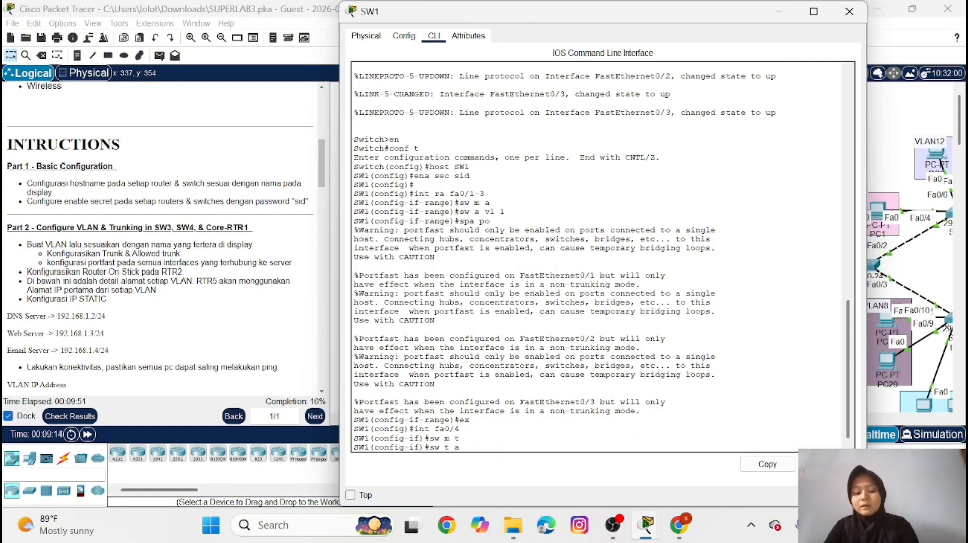
pyautogui.write('all')
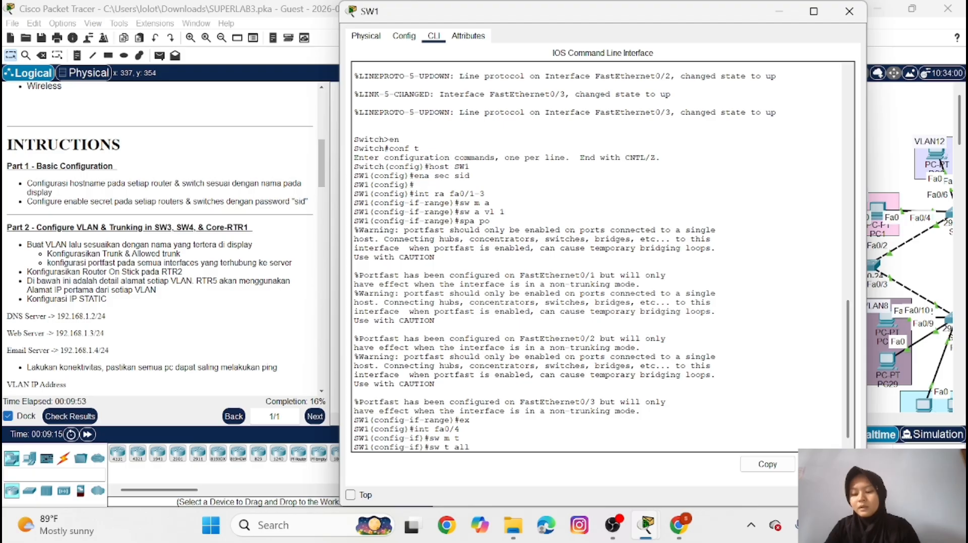
pyautogui.write(' vl 1')
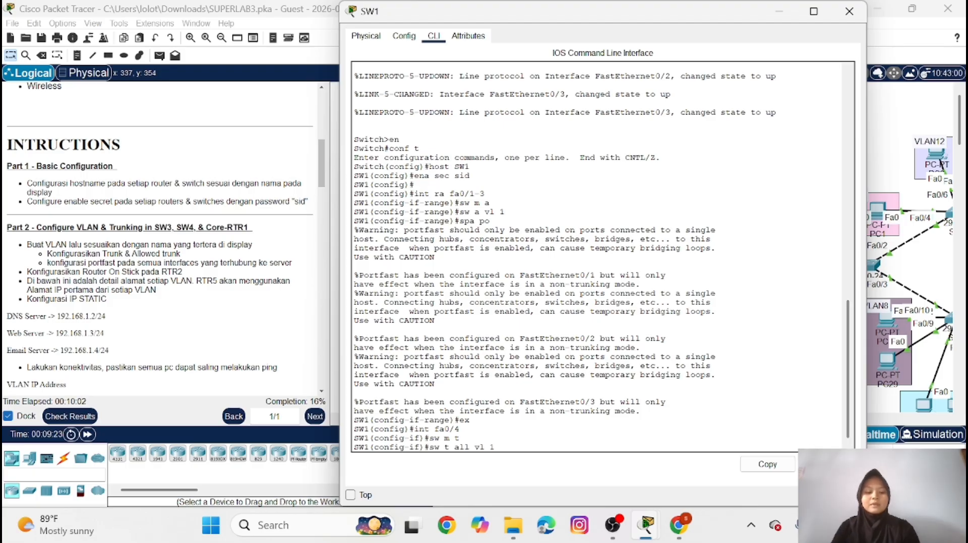
pyautogui.press('Return')
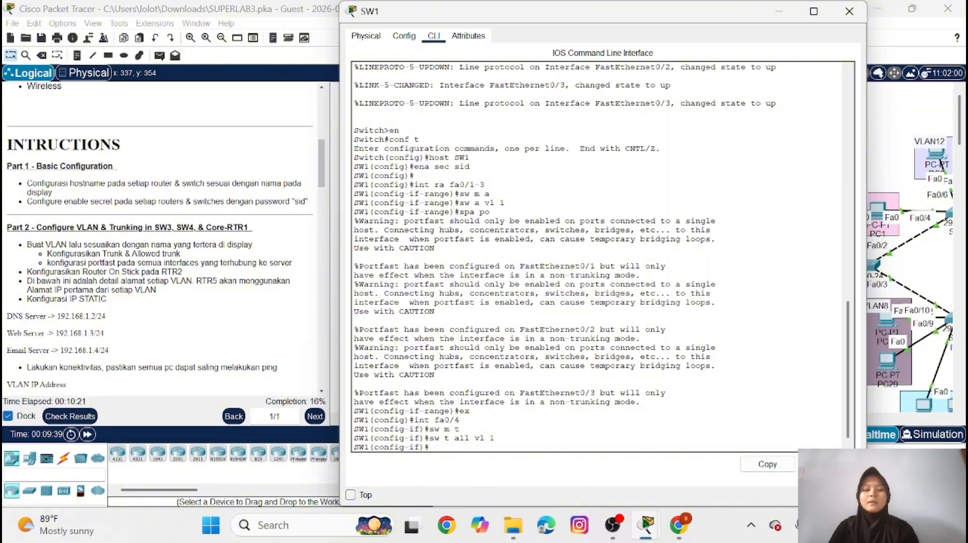
pyautogui.click(778, 12)
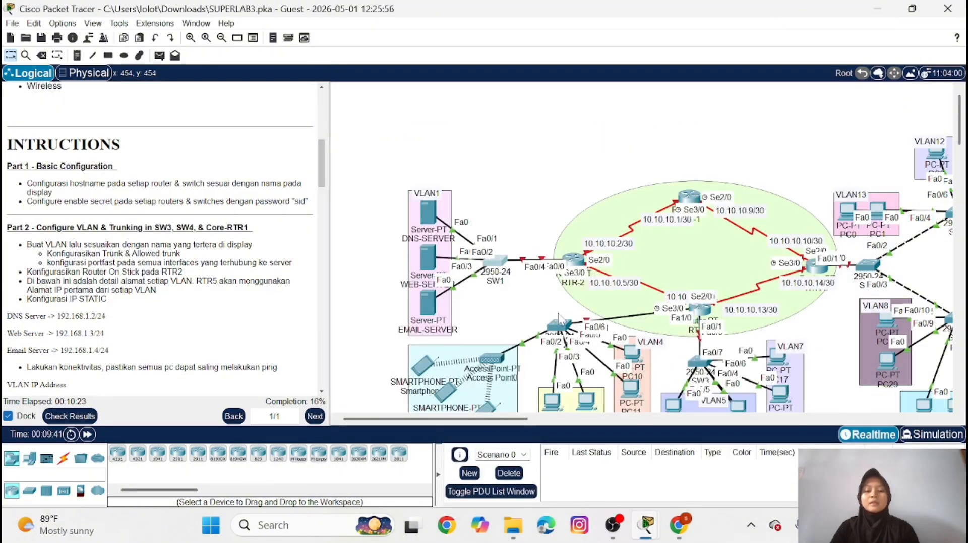
# In router RTR-2's command line, bring up interface fa0/0 with no shutdown
pyautogui.click(575, 261)
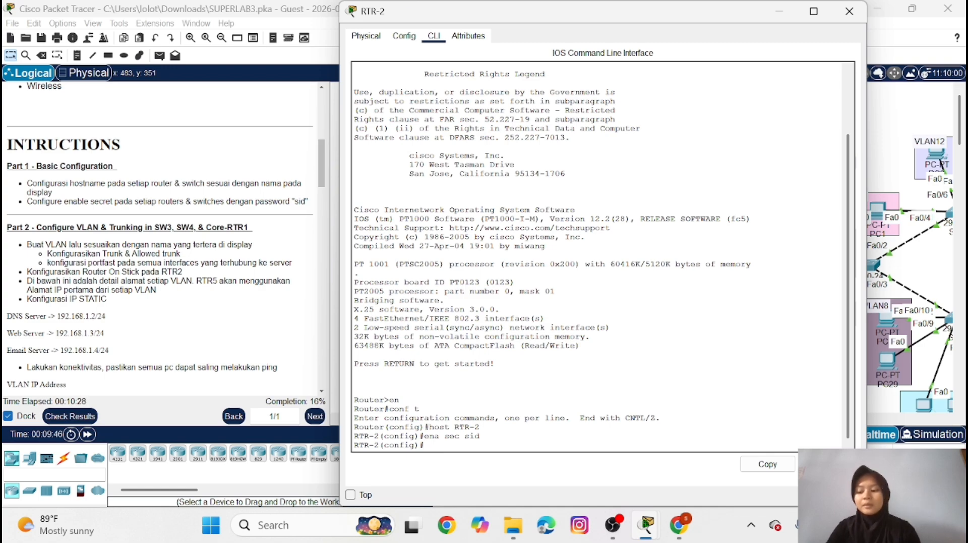
pyautogui.write('int')
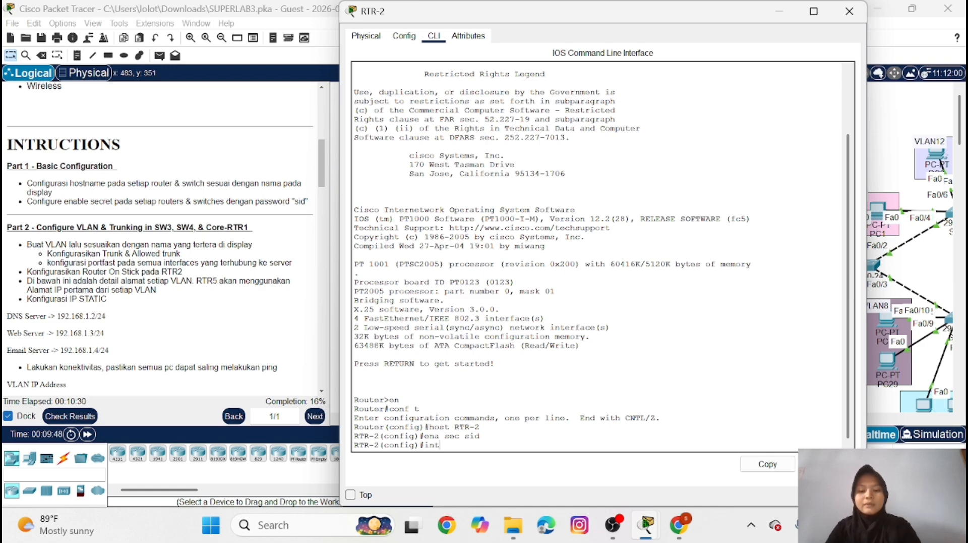
pyautogui.write(' fa0/0')
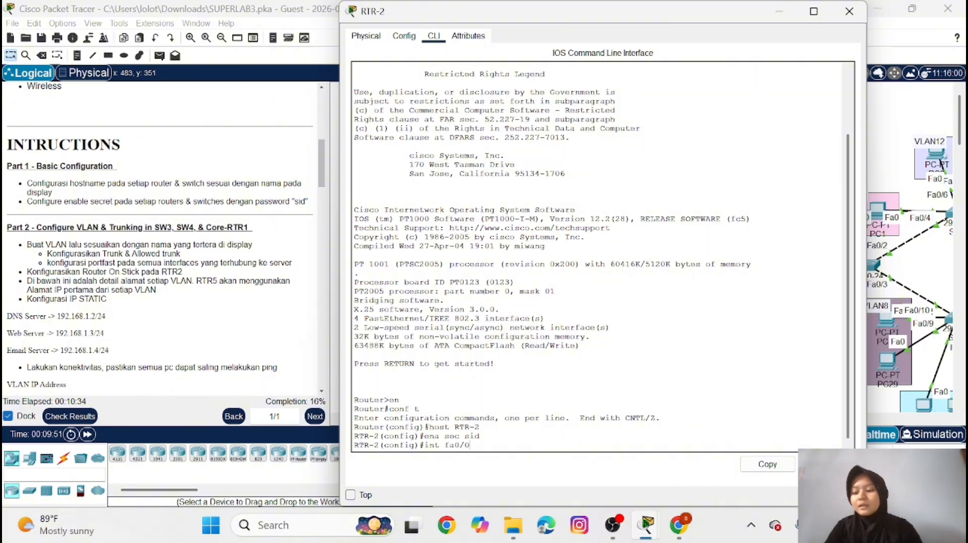
pyautogui.press('Return')
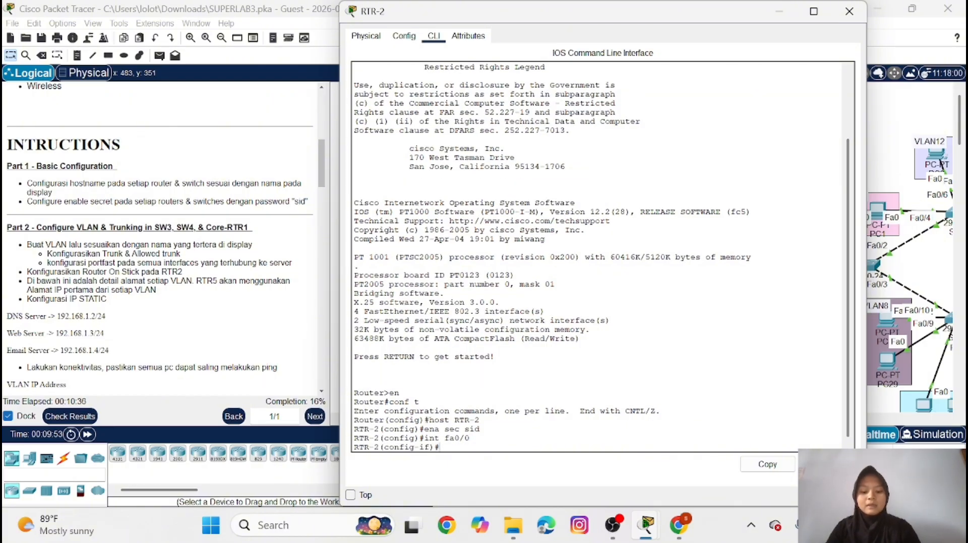
pyautogui.write('no sh')
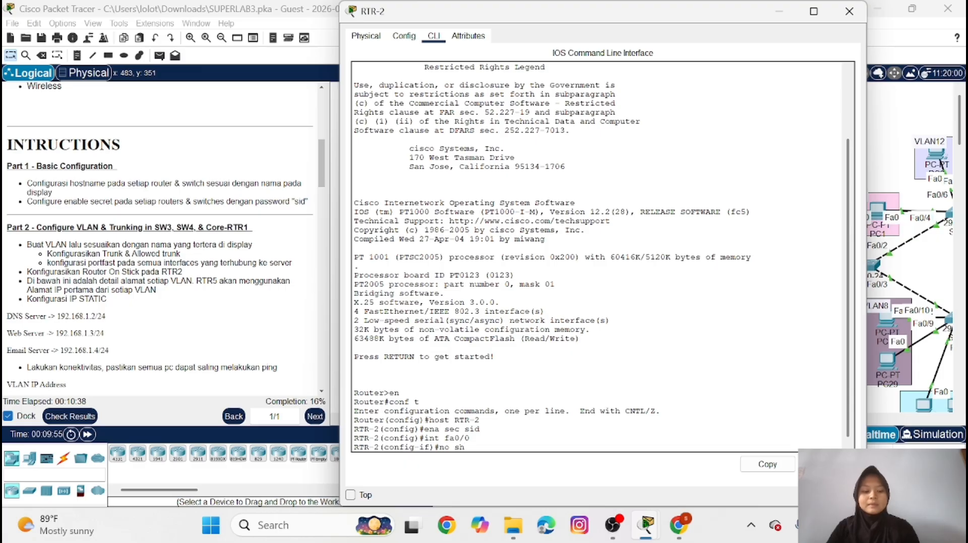
pyautogui.press('Return')
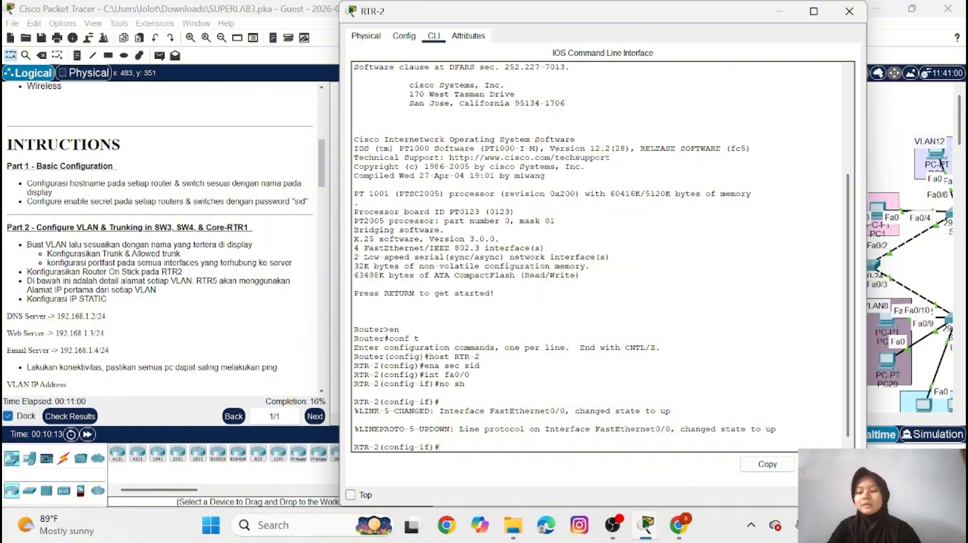
# Create subinterface fa0/0.1 on RTR-2 with dot1Q encapsulation for VLAN 1
pyautogui.write('int')
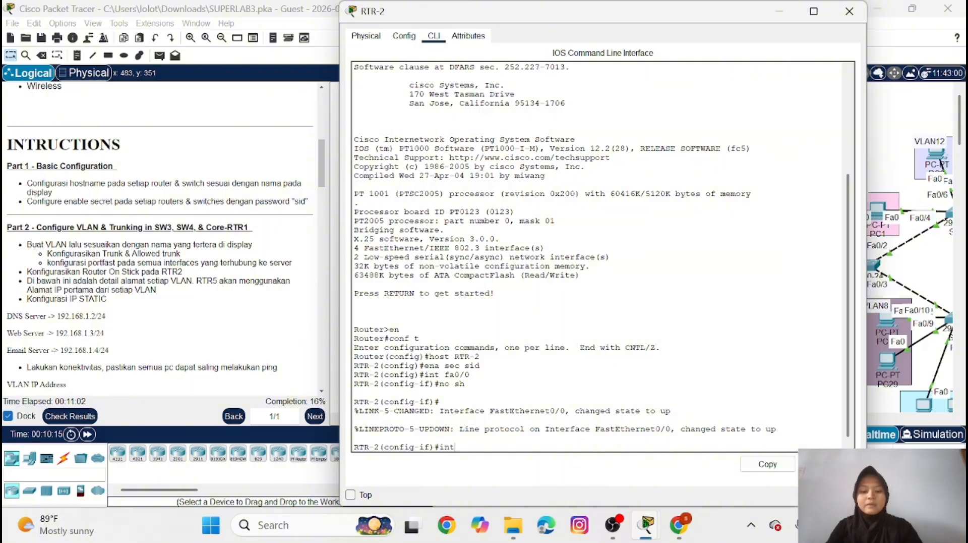
pyautogui.write(' fa0/0')
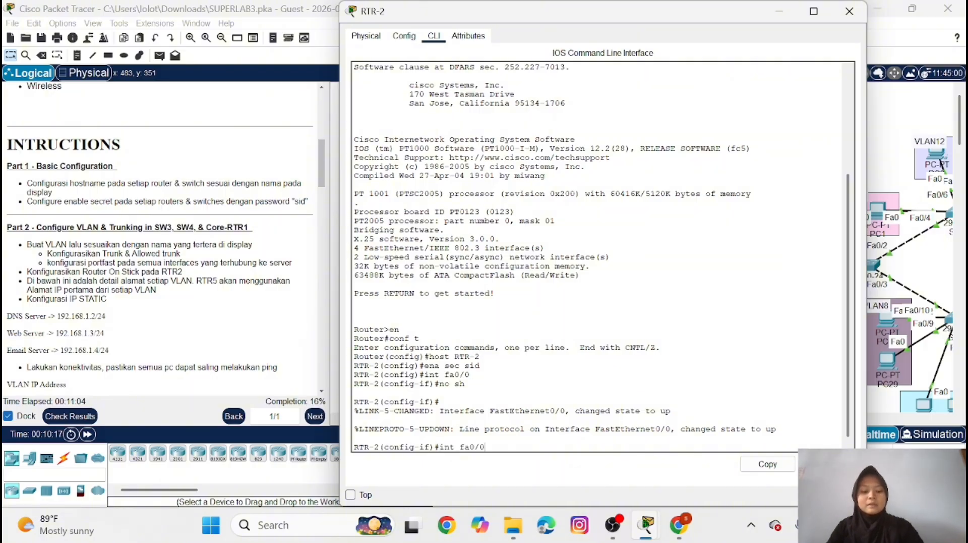
pyautogui.write('.1')
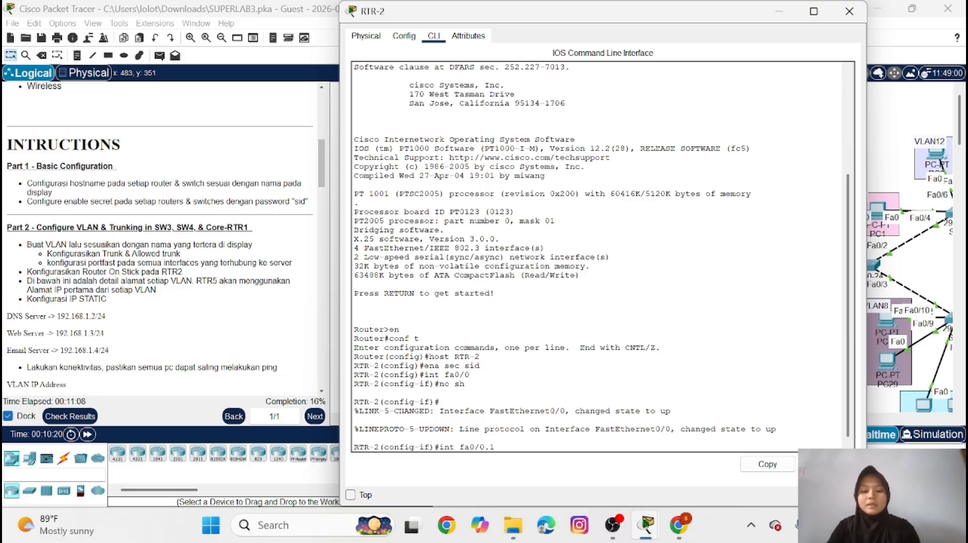
pyautogui.press('Return')
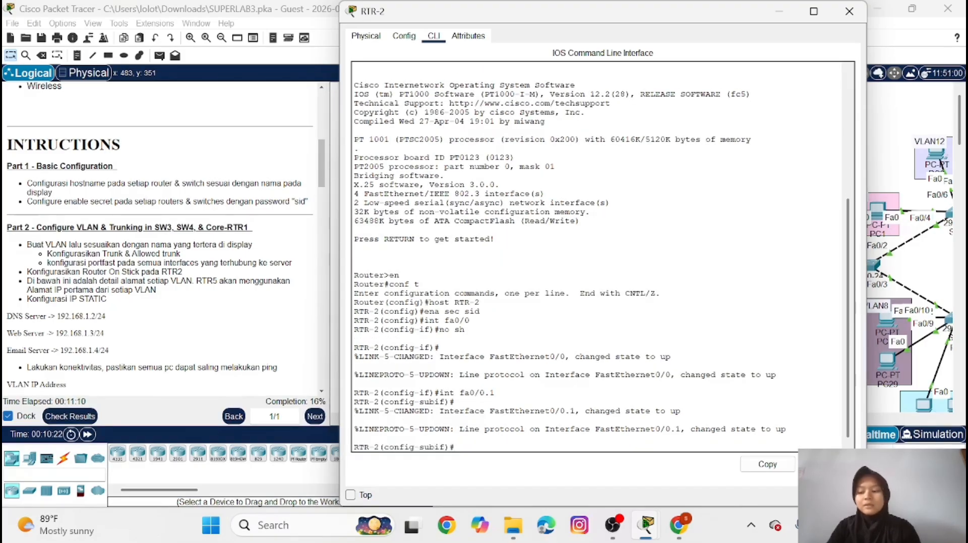
pyautogui.write('enc')
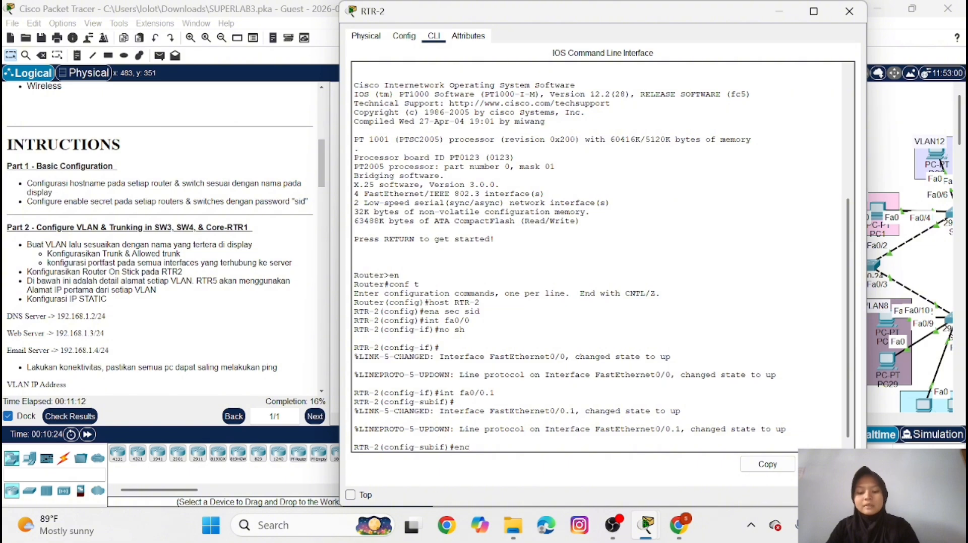
pyautogui.write(' do 1')
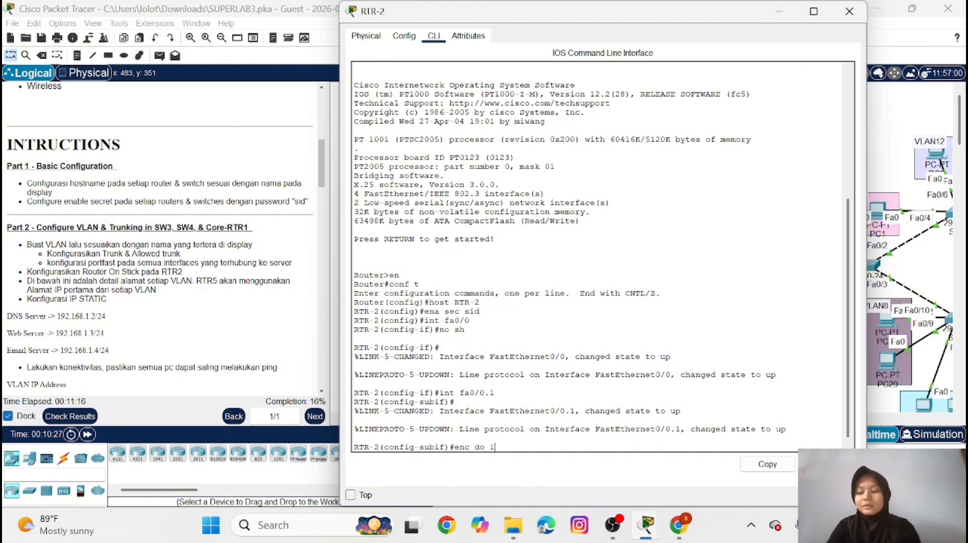
pyautogui.press('Return')
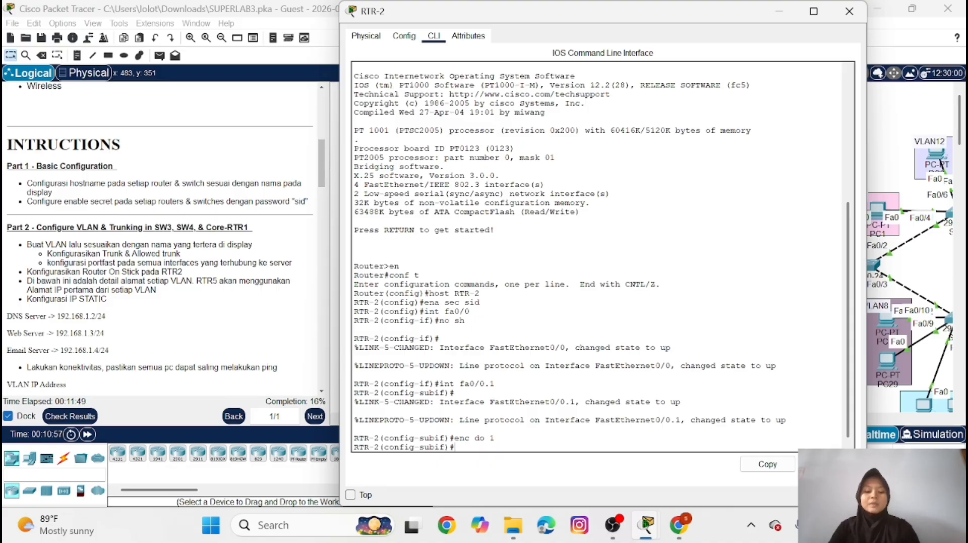
# Assign 192.168.1.1 with mask 255.255.255.0 to RTR-2's subinterface fa0/0.1, checking the VLAN addressing instructions, and minimize the router window
pyautogui.write('ip add')
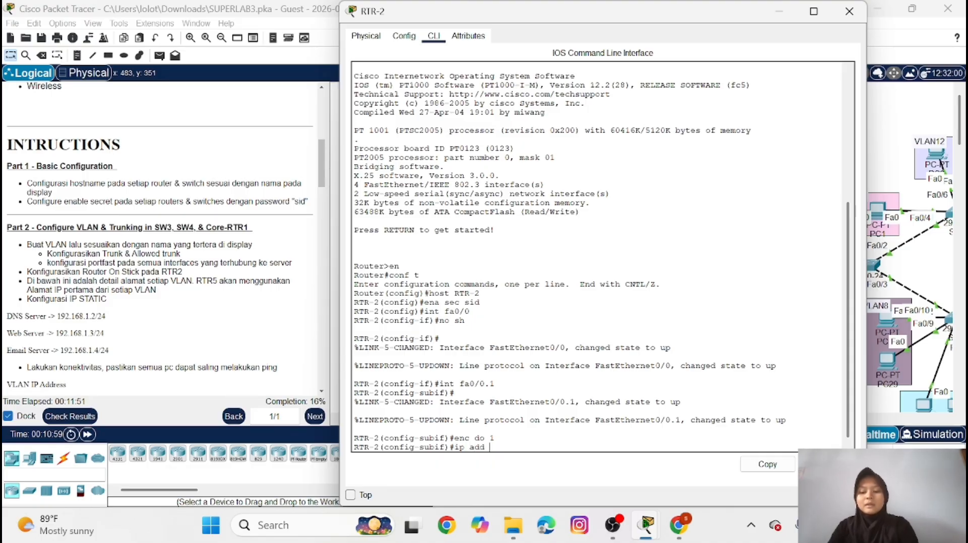
pyautogui.write(' 192.168.')
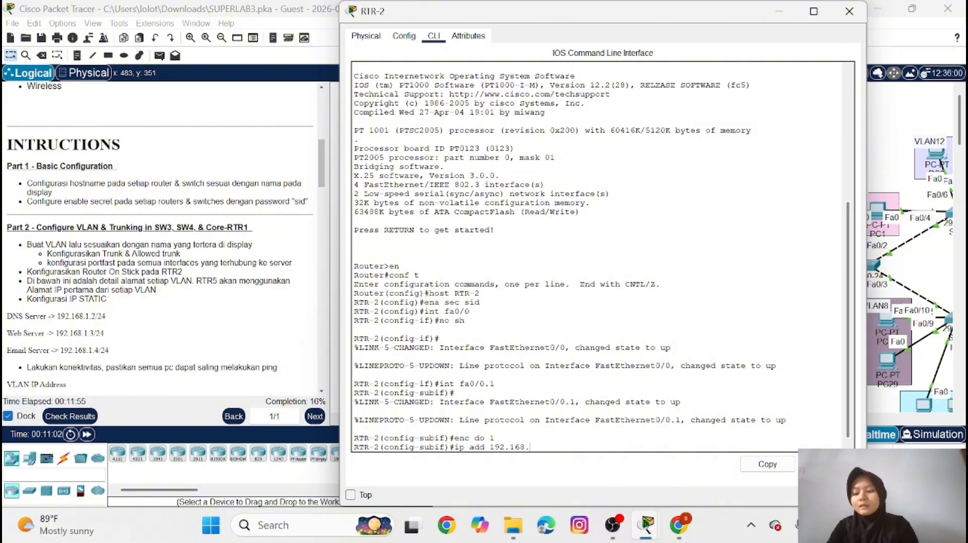
pyautogui.write('1.1')
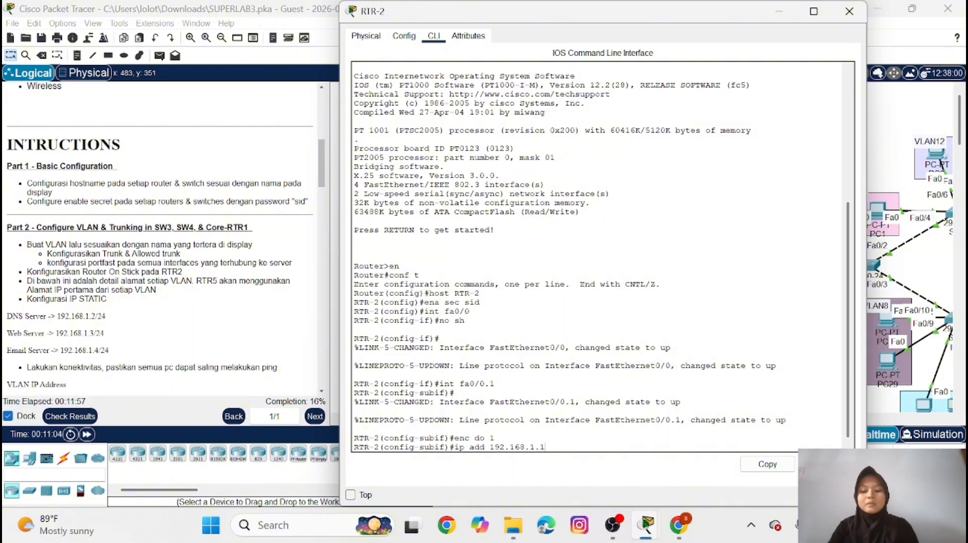
pyautogui.write(' 255.')
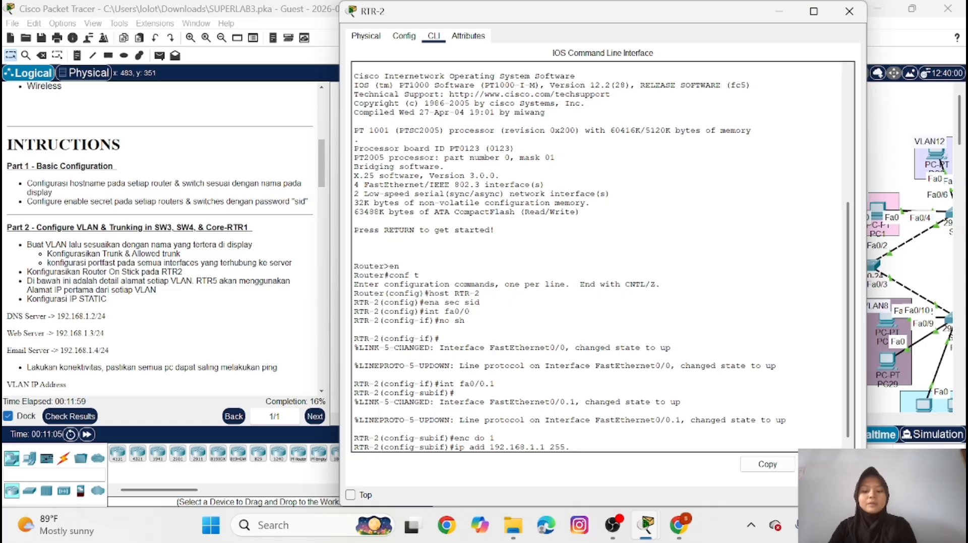
pyautogui.write('255.255')
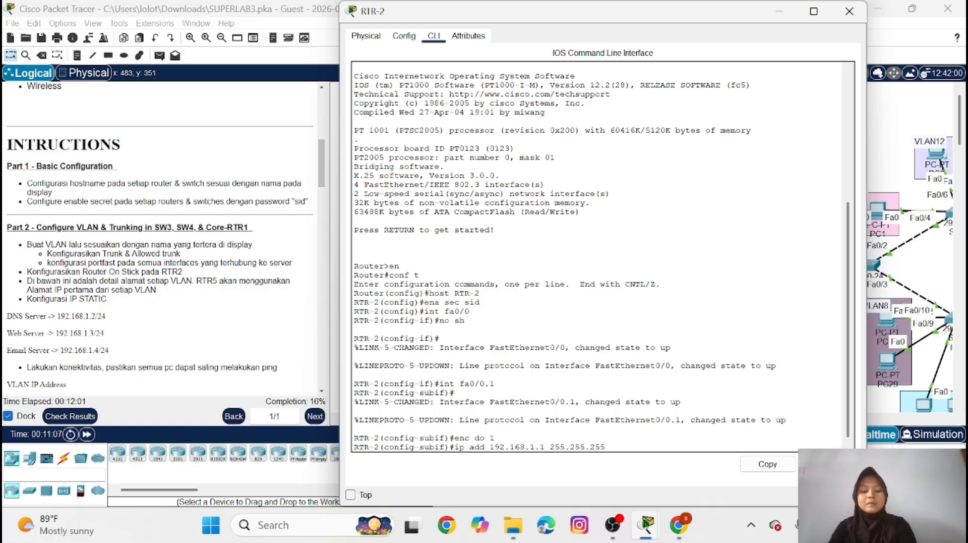
pyautogui.write('.0')
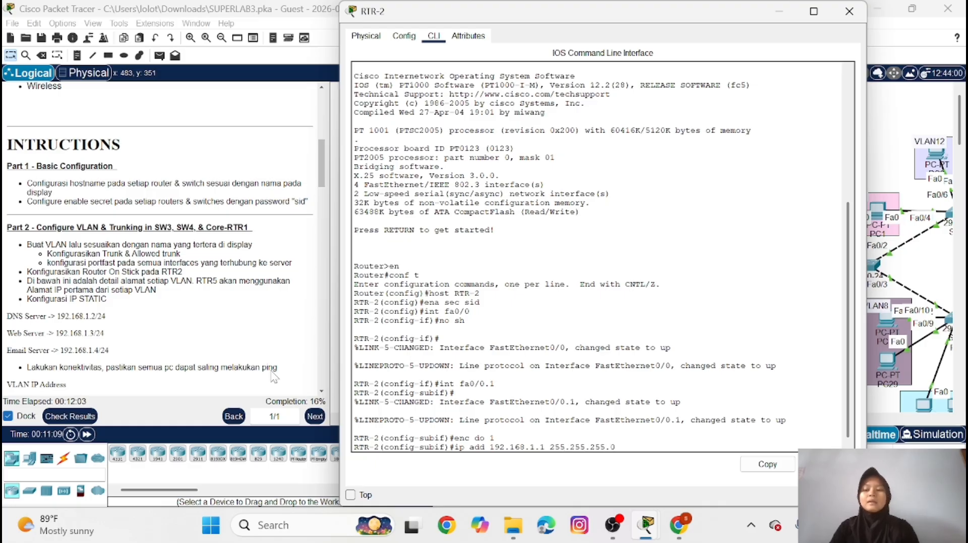
pyautogui.scroll(-3, 159, 237)
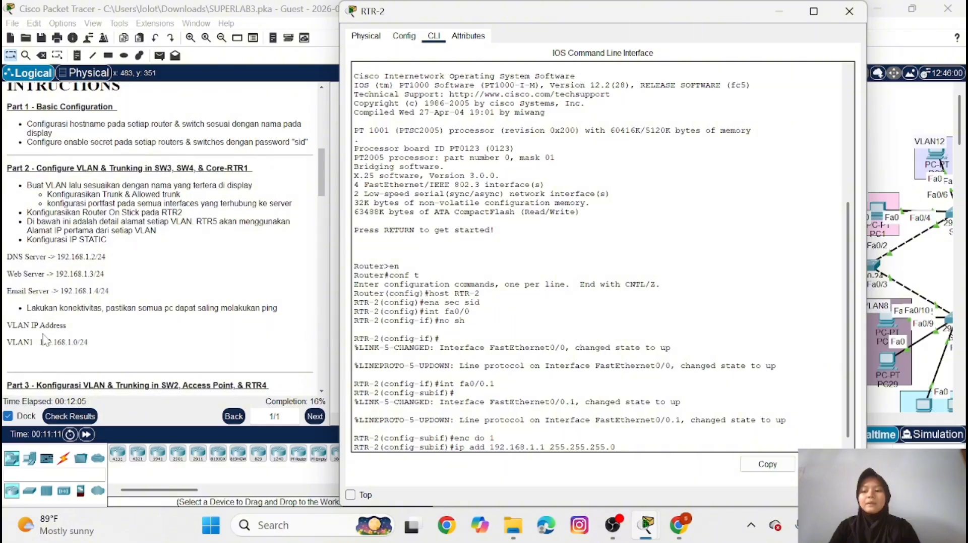
pyautogui.scroll(4, 259, 343)
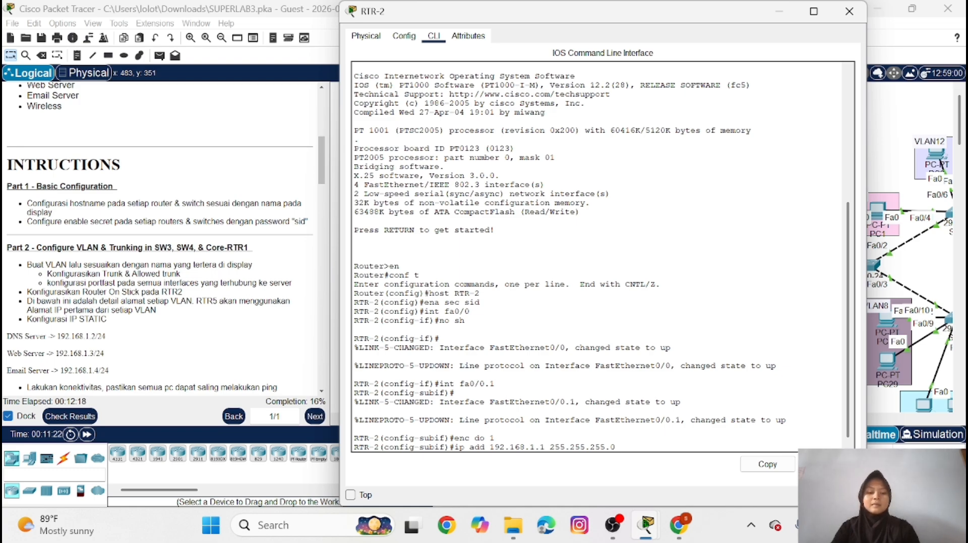
pyautogui.press('Return')
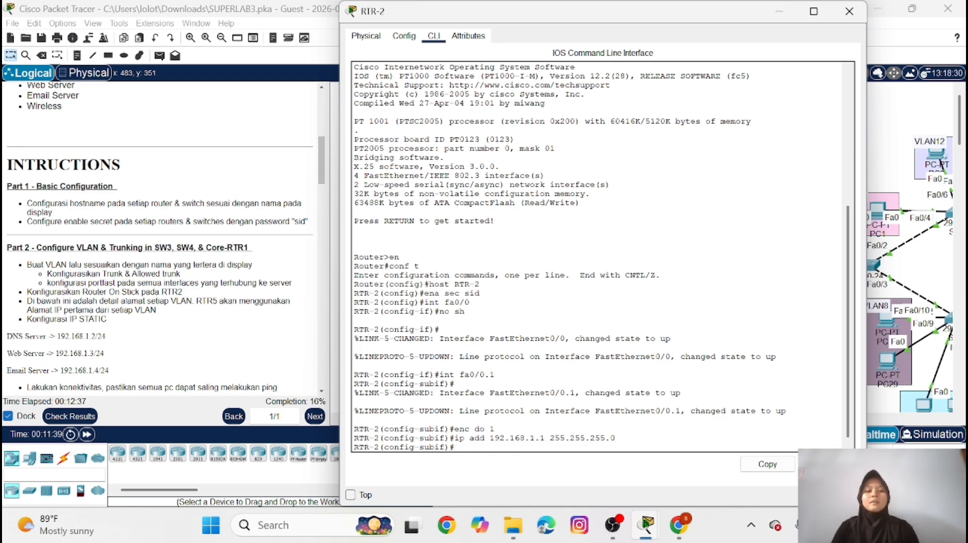
pyautogui.click(782, 15)
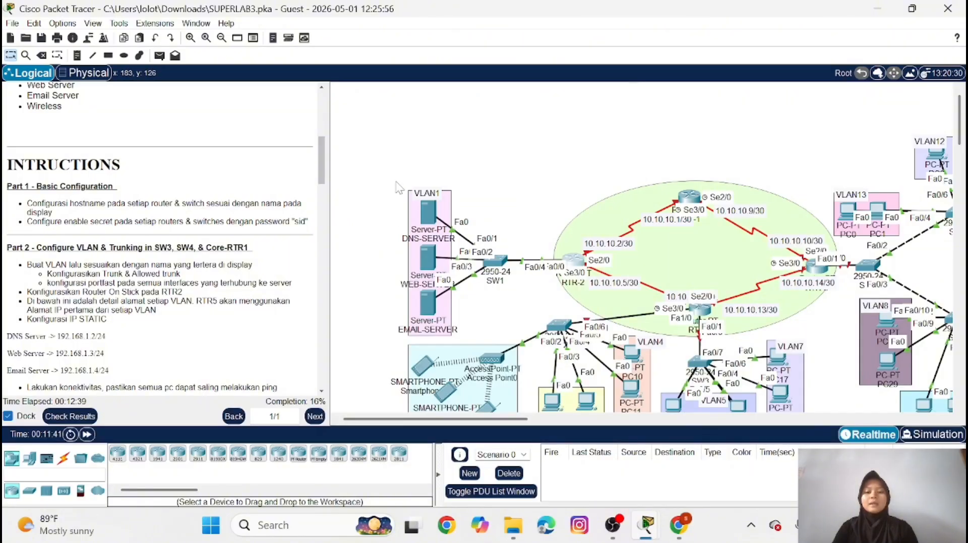
# Give DNS-SERVER the static IPv4 address 192.168.1.2 with subnet mask 255.255.255.0
pyautogui.click(428, 216)
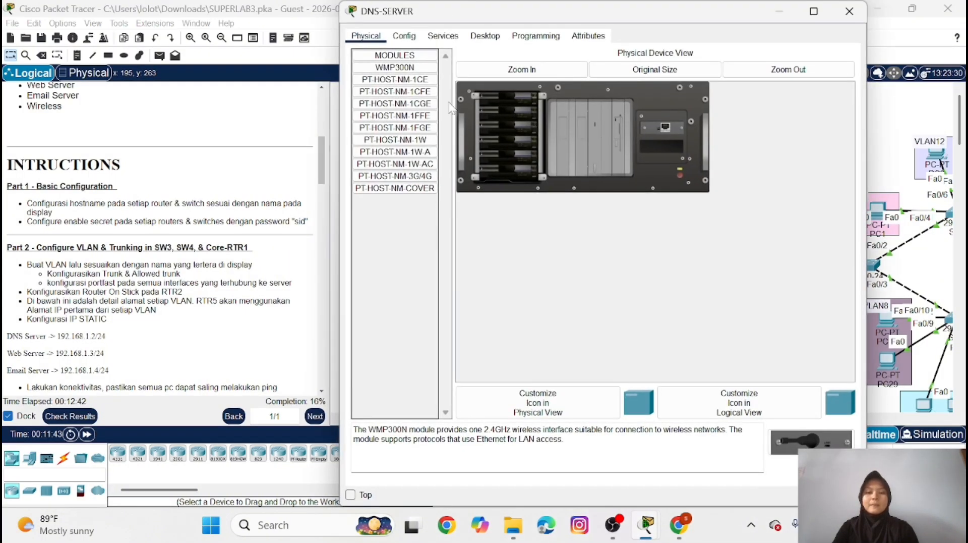
pyautogui.click(476, 36)
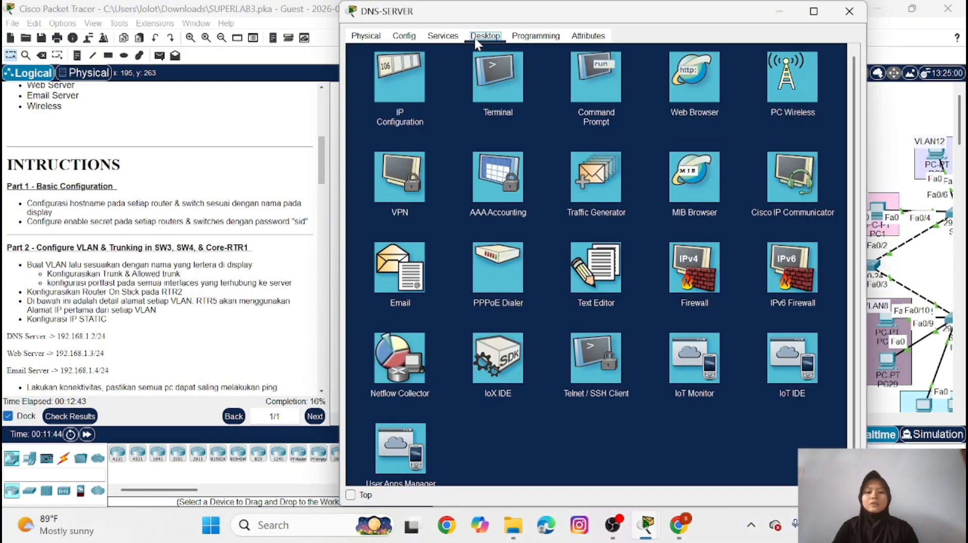
pyautogui.click(410, 65)
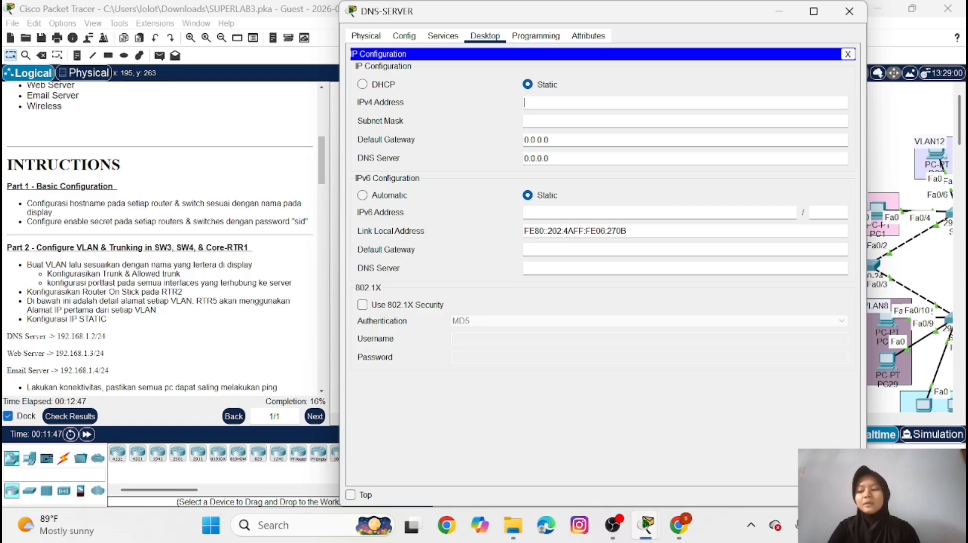
pyautogui.write('192')
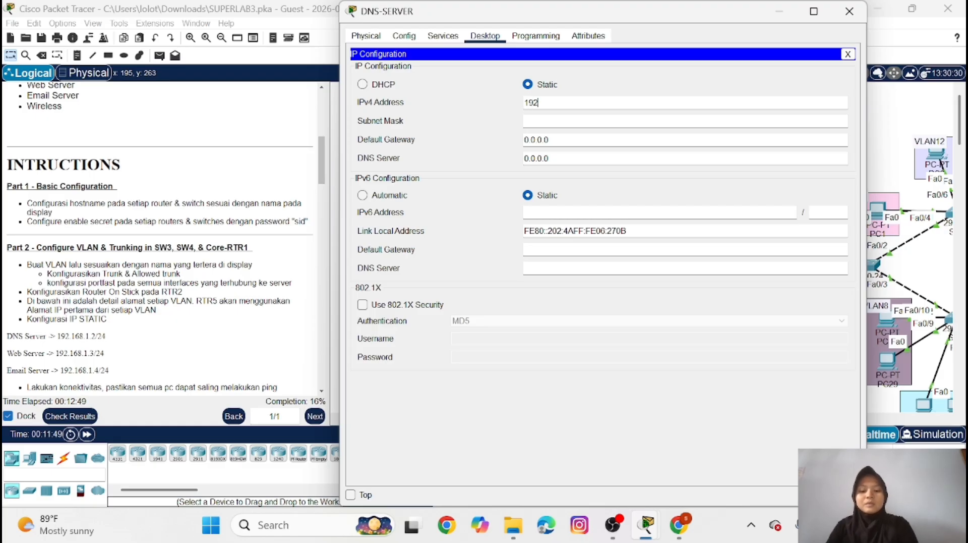
pyautogui.write('.168')
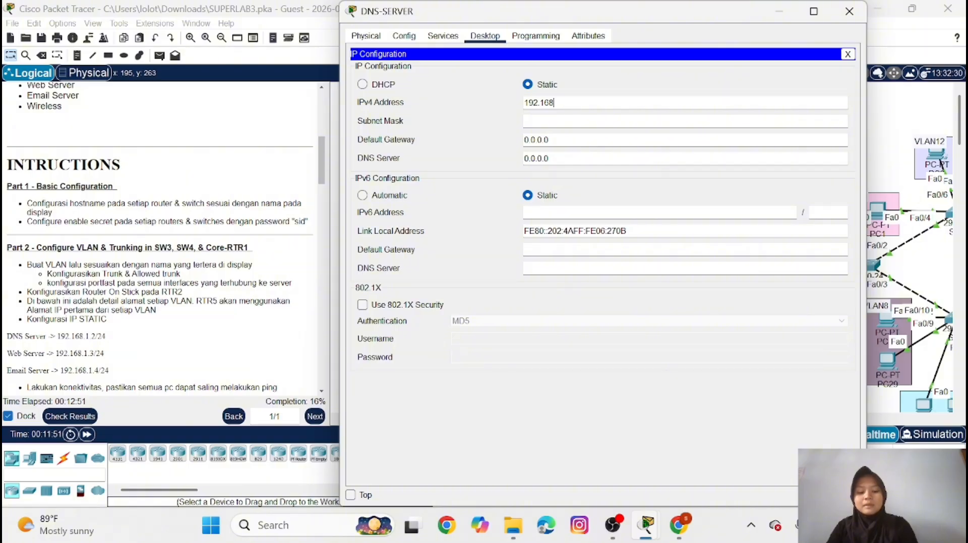
pyautogui.write('.1')
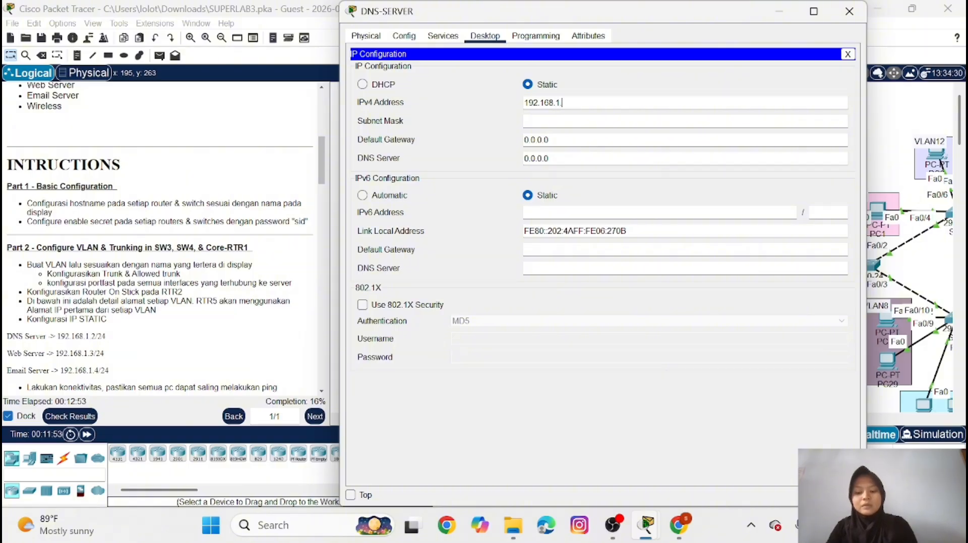
pyautogui.write('.2')
pyautogui.press('Tab')
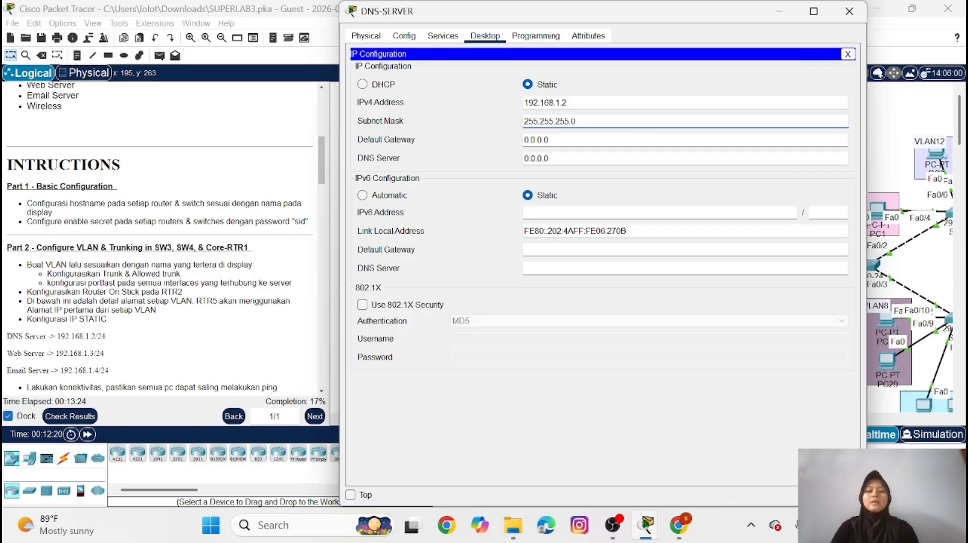
# Set DNS-SERVER's IPv4 default gateway to 192.168.1.1
pyautogui.press('Tab')
pyautogui.press('BackSpace')
pyautogui.press('BackSpace')
pyautogui.press('BackSpace')
pyautogui.press('BackSpace')
pyautogui.press('BackSpace')
pyautogui.press('BackSpace')
pyautogui.press('BackSpace')
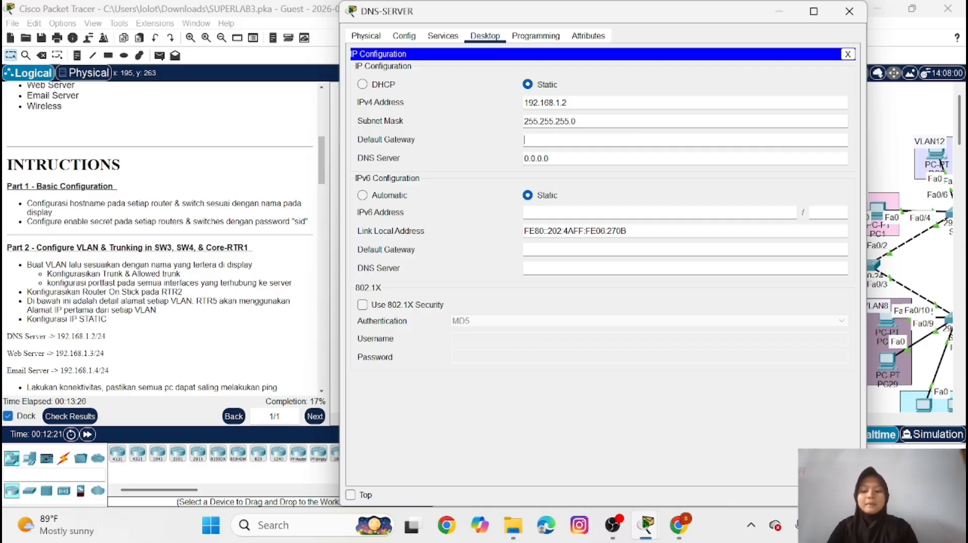
pyautogui.write('192.')
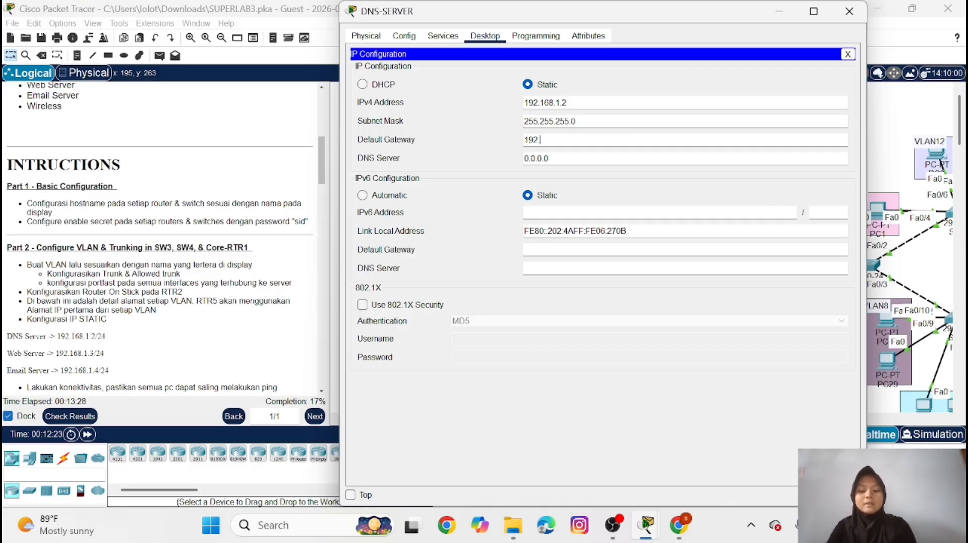
pyautogui.write('168.1')
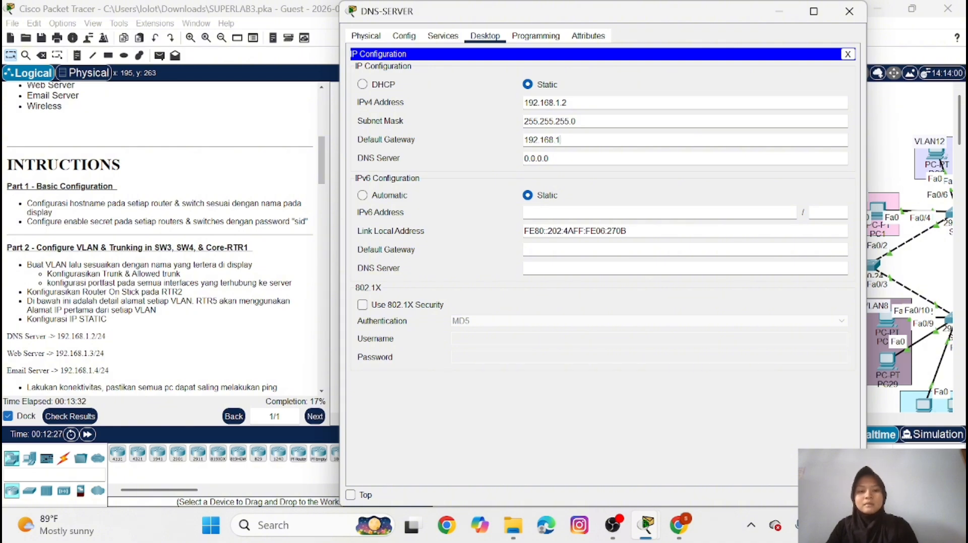
pyautogui.write('.1')
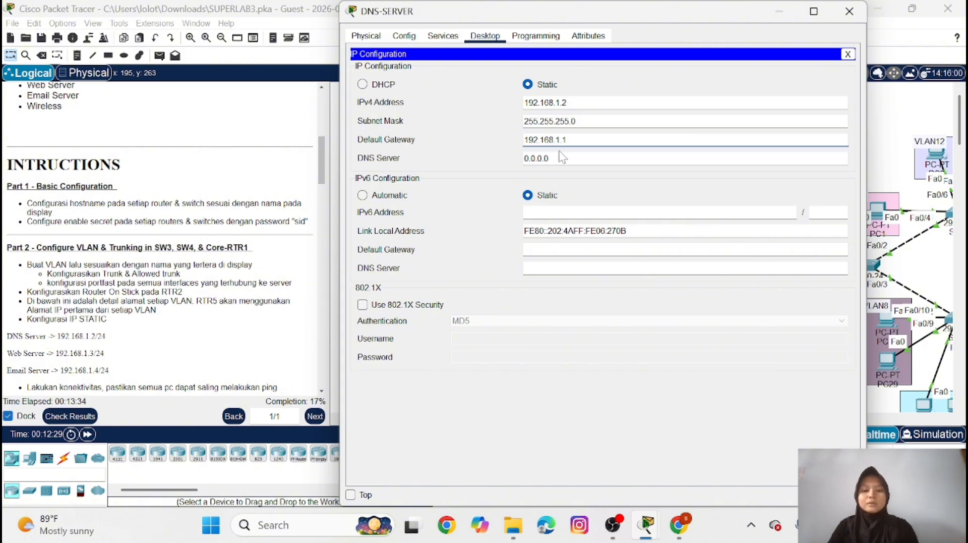
# Set DNS-SERVER's IPv4 DNS server address to 192.168.1.2 and close its window
pyautogui.press('Tab')
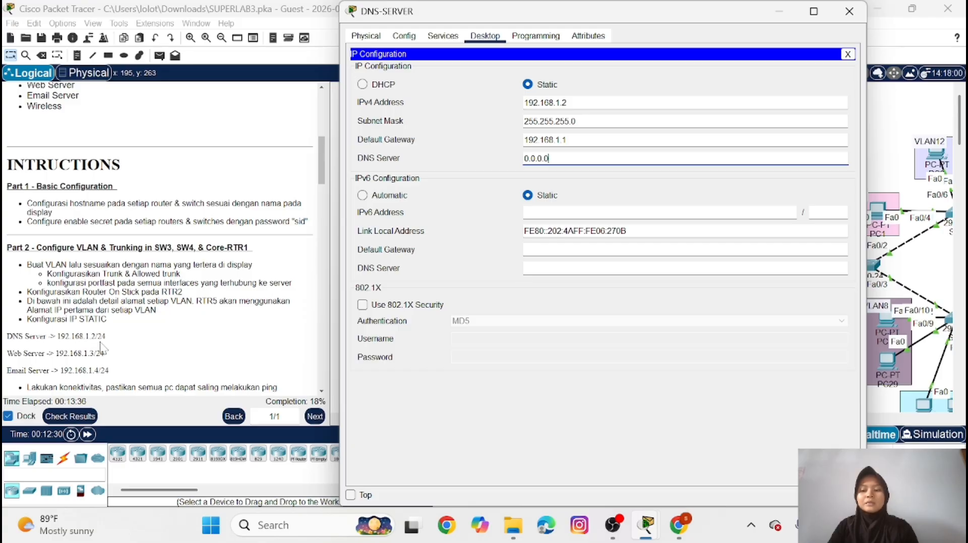
pyautogui.press('BackSpace')
pyautogui.press('BackSpace')
pyautogui.press('BackSpace')
pyautogui.press('BackSpace')
pyautogui.press('BackSpace')
pyautogui.press('BackSpace')
pyautogui.press('BackSpace')
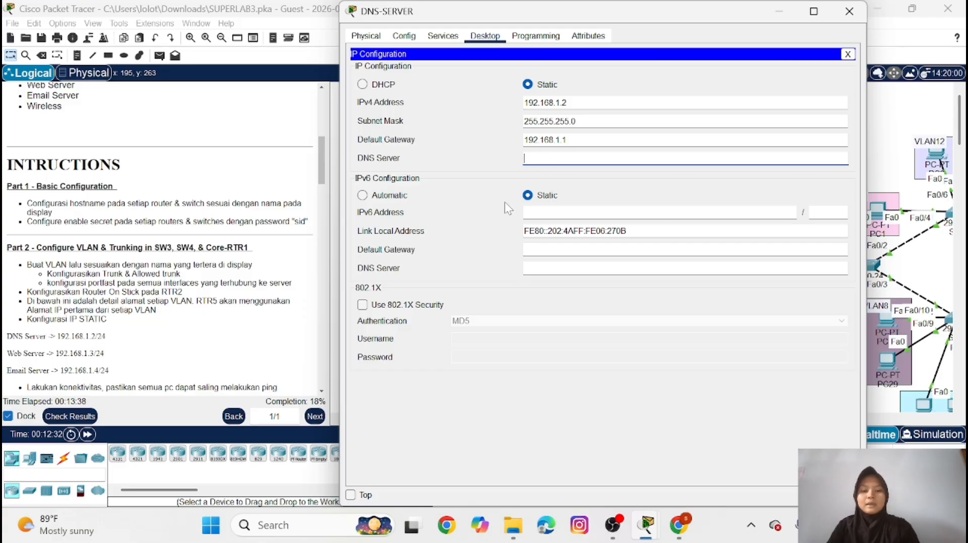
pyautogui.write('192.')
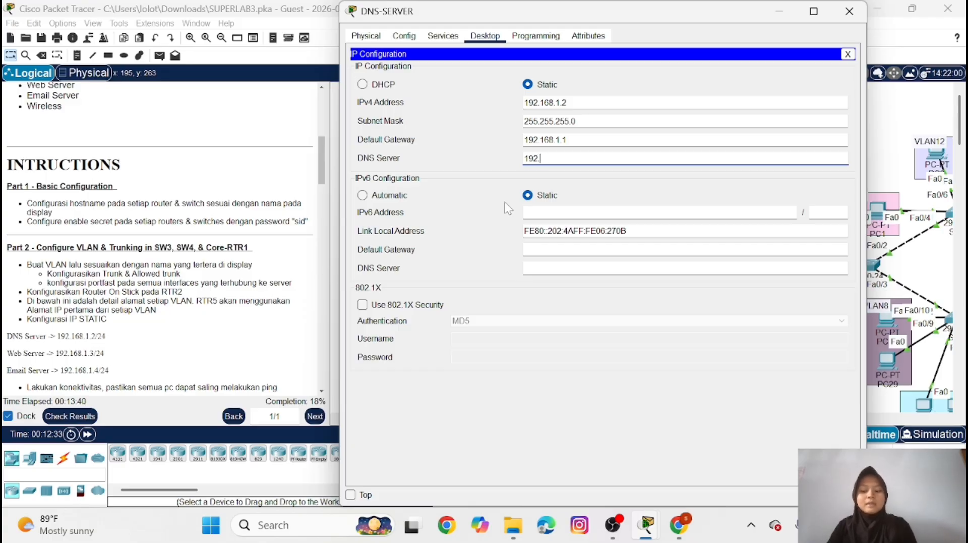
pyautogui.write('168.1.2')
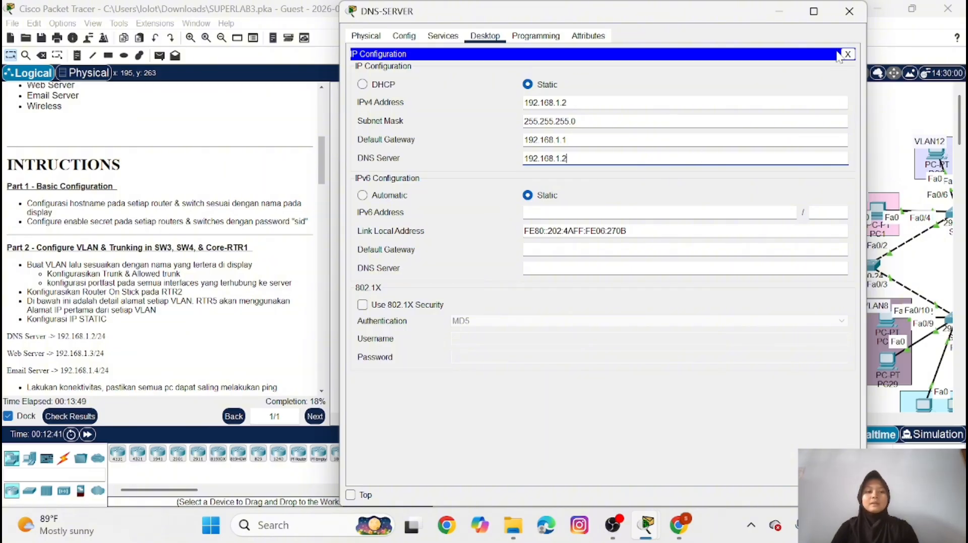
pyautogui.click(849, 15)
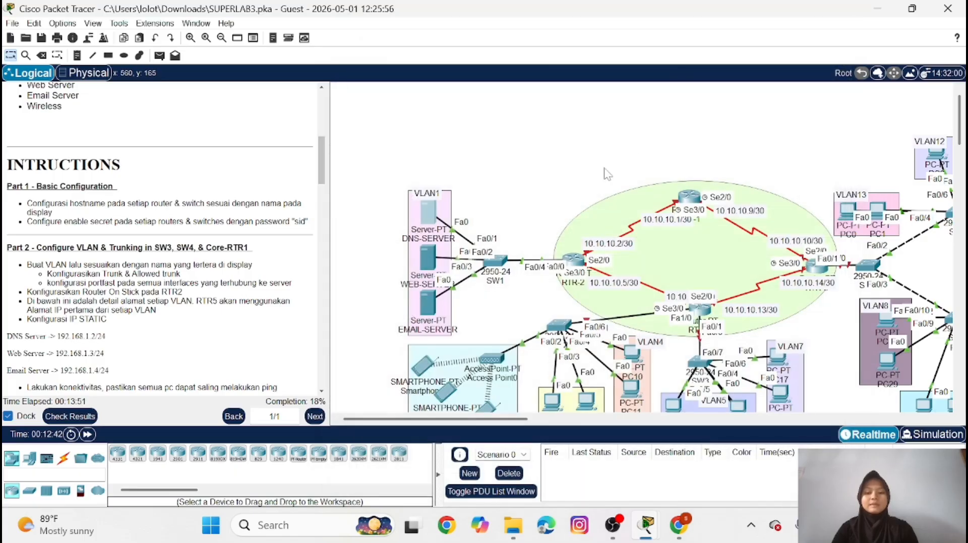
# Give WEB-SERVER the static IPv4 address 192.168.1.3 with subnet mask 255.255.255.0
pyautogui.click(425, 252)
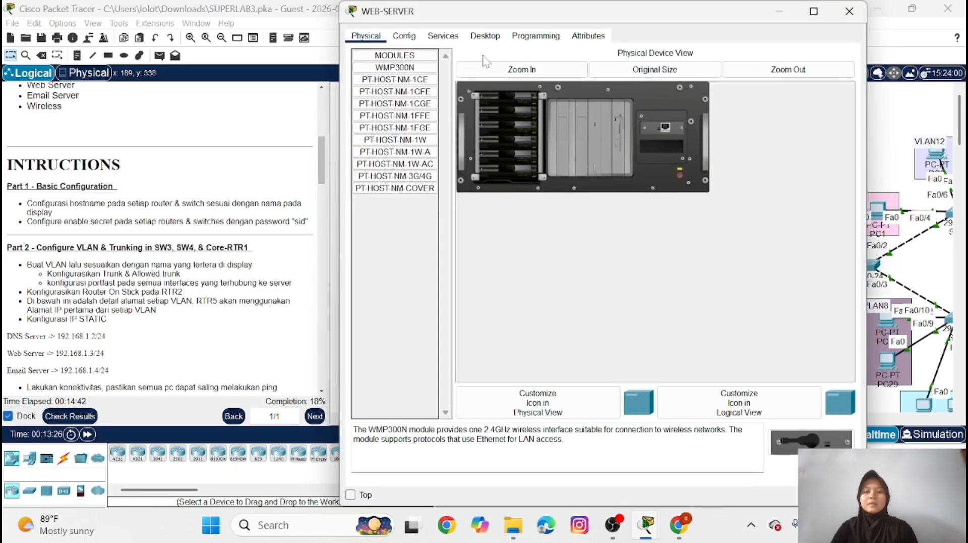
pyautogui.click(483, 36)
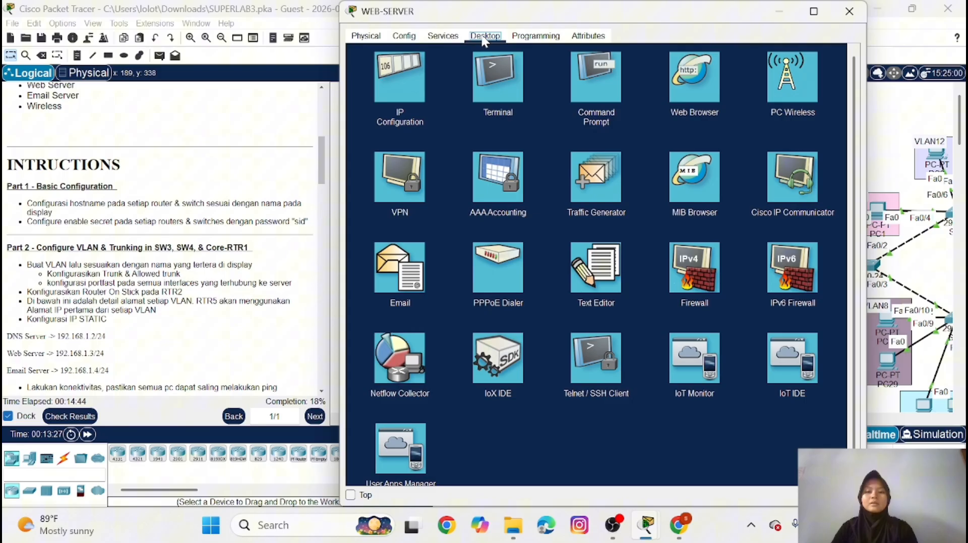
pyautogui.click(392, 86)
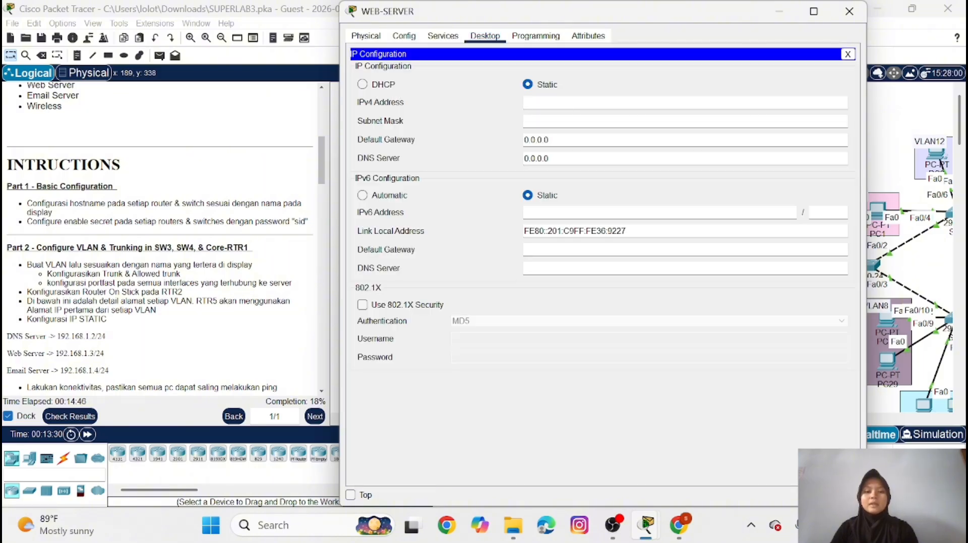
pyautogui.write('2')
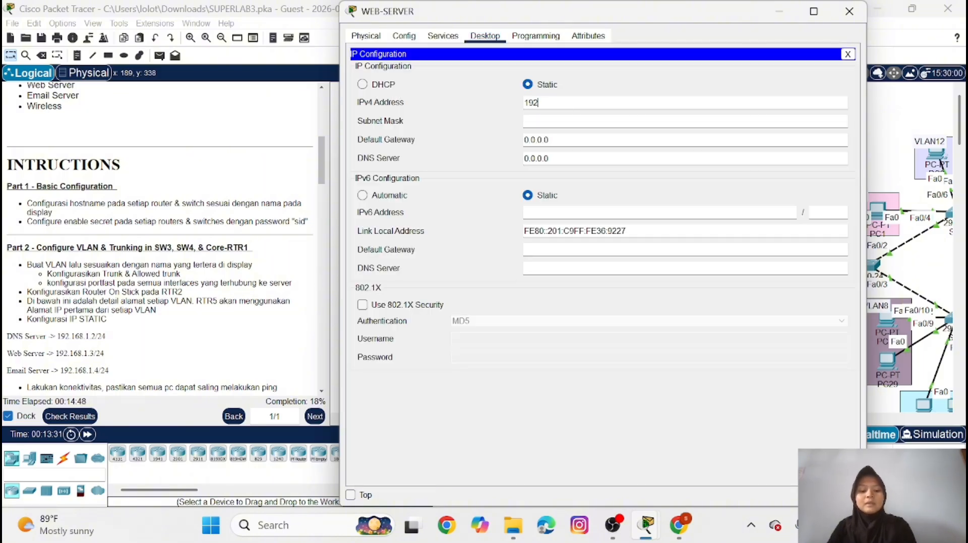
pyautogui.write('.168')
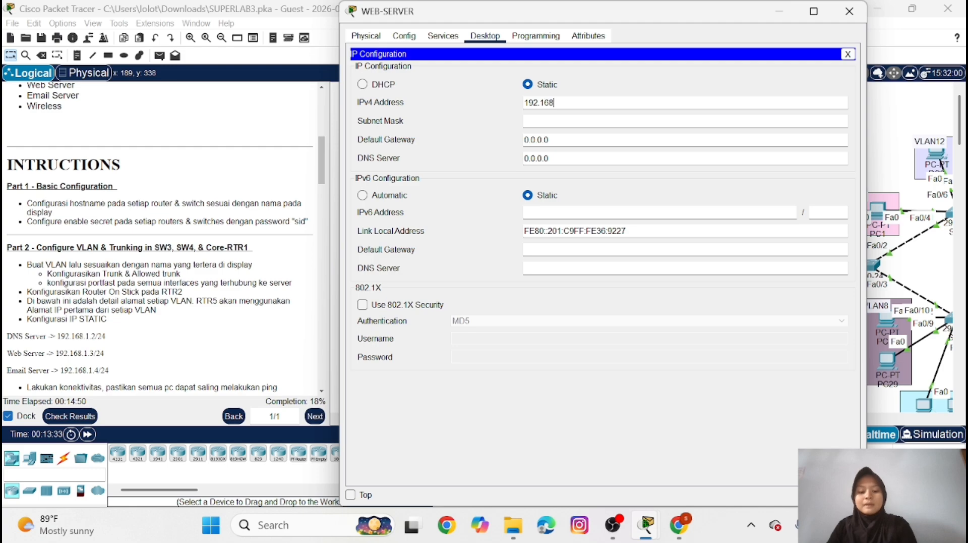
pyautogui.write('.1.3')
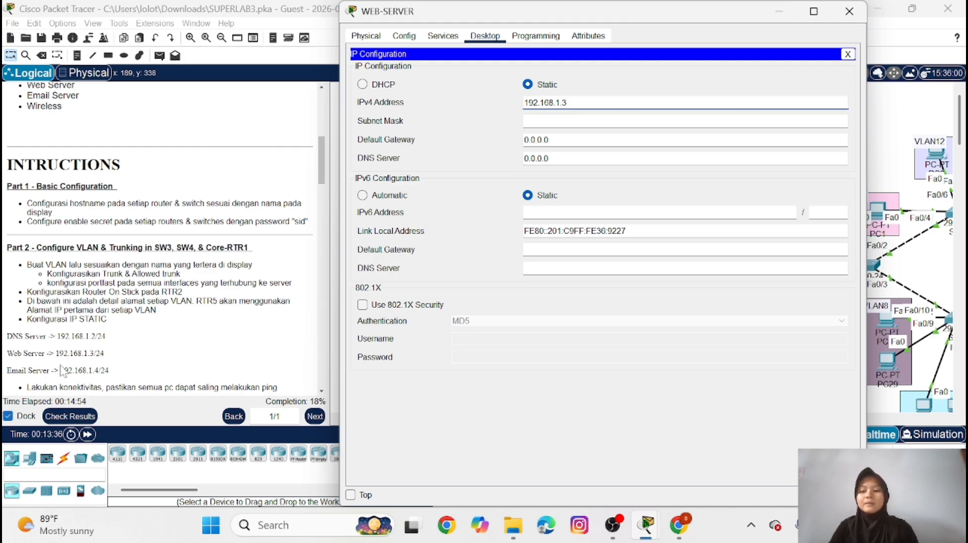
pyautogui.click(545, 122)
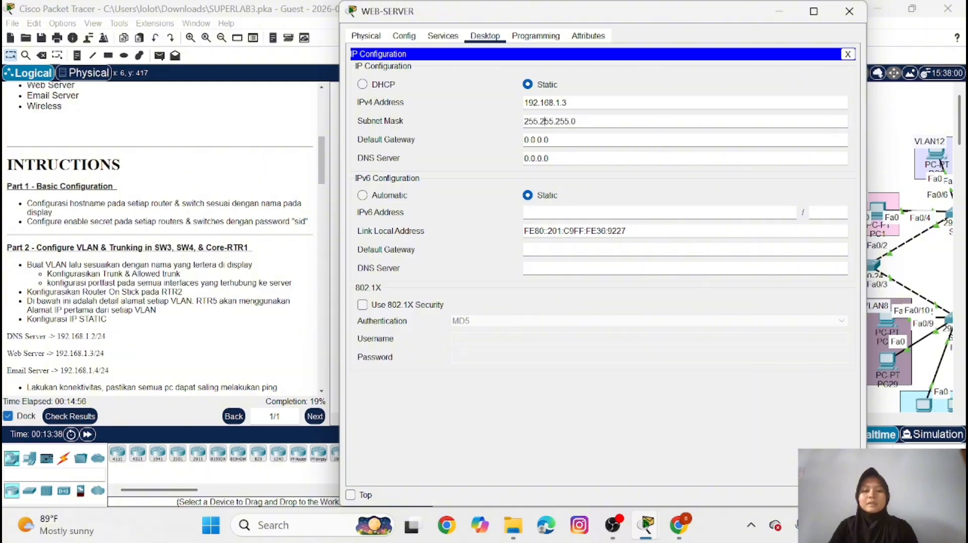
# Set WEB-SERVER's IPv4 default gateway to 192.168.1.1
pyautogui.click(568, 140)
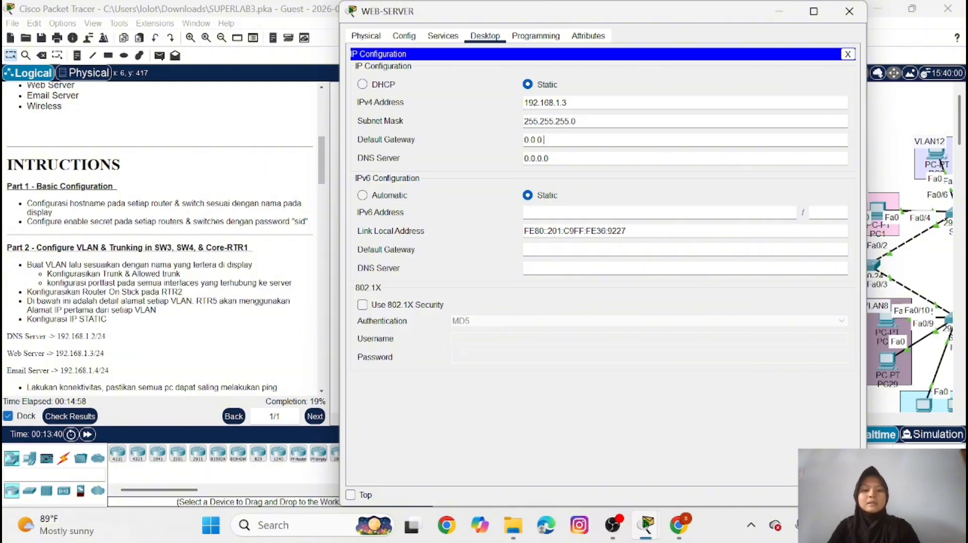
pyautogui.press('BackSpace')
pyautogui.press('BackSpace')
pyautogui.press('BackSpace')
pyautogui.press('BackSpace')
pyautogui.press('BackSpace')
pyautogui.write('192')
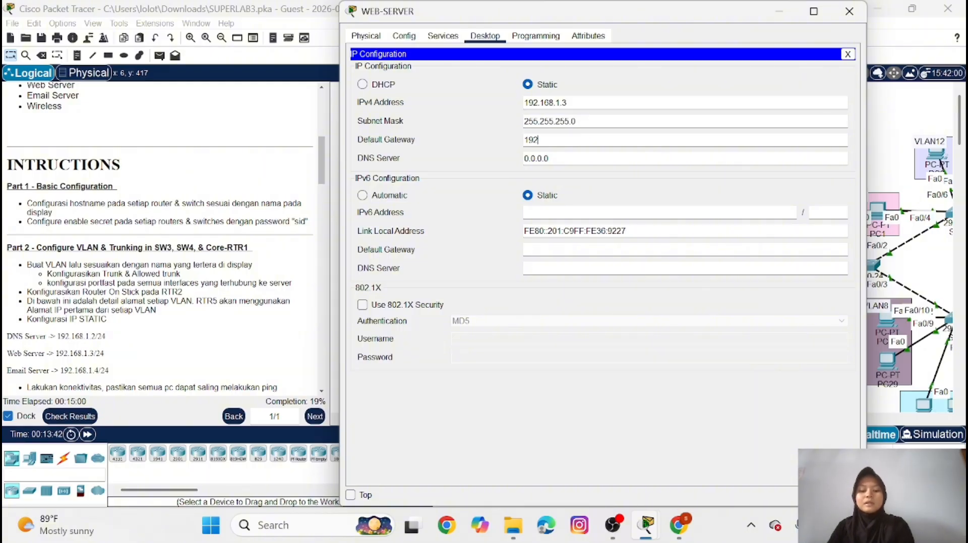
pyautogui.write('.168')
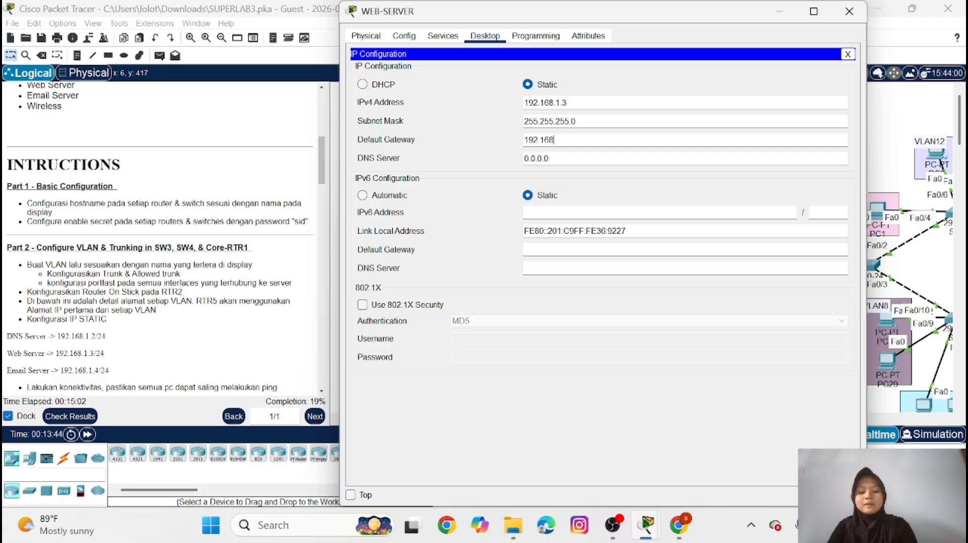
pyautogui.write('.1')
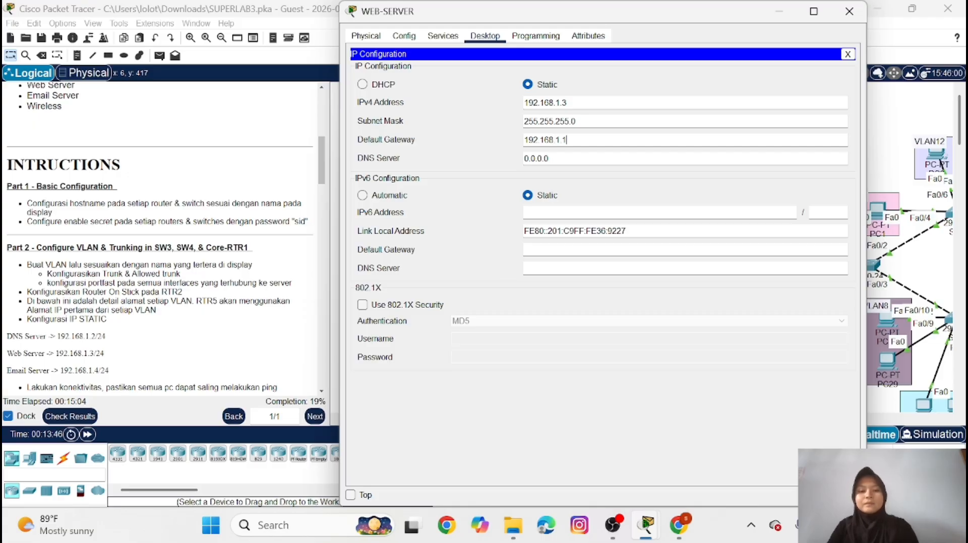
pyautogui.write('.1')
# Set WEB-SERVER's IPv4 DNS server address to 192.168.1.2 and close its window
pyautogui.press('Tab')
pyautogui.press('BackSpace')
pyautogui.press('BackSpace')
pyautogui.press('BackSpace')
pyautogui.press('BackSpace')
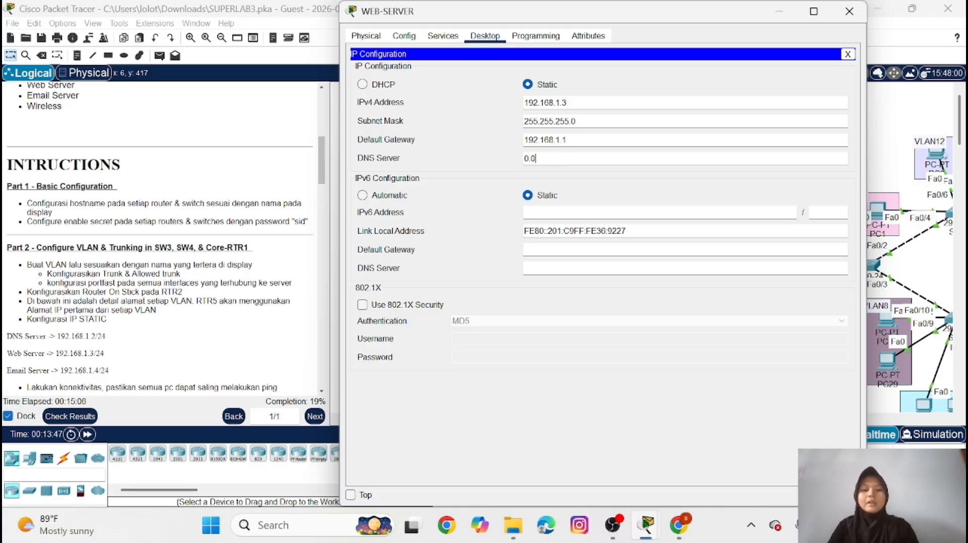
pyautogui.press('BackSpace')
pyautogui.press('BackSpace')
pyautogui.press('BackSpace')
pyautogui.write('192.')
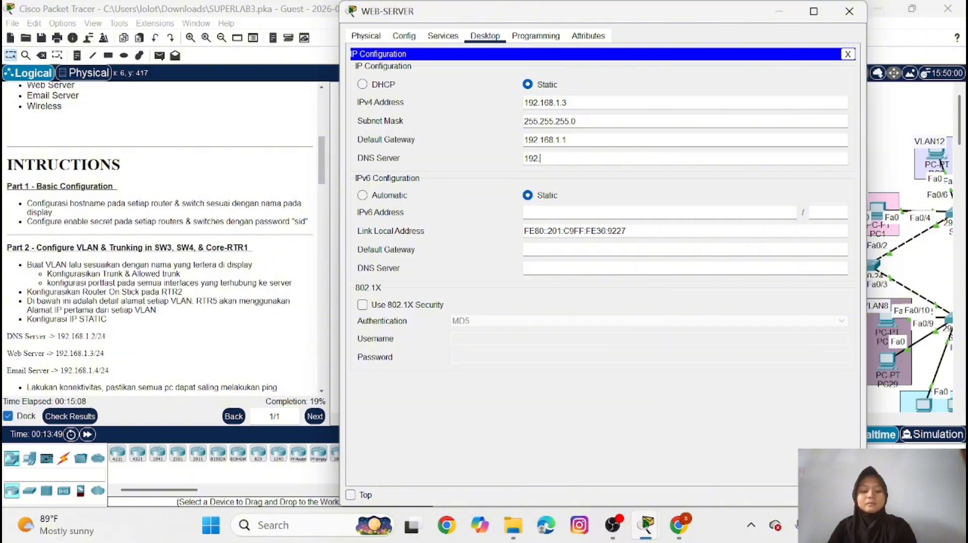
pyautogui.write('168')
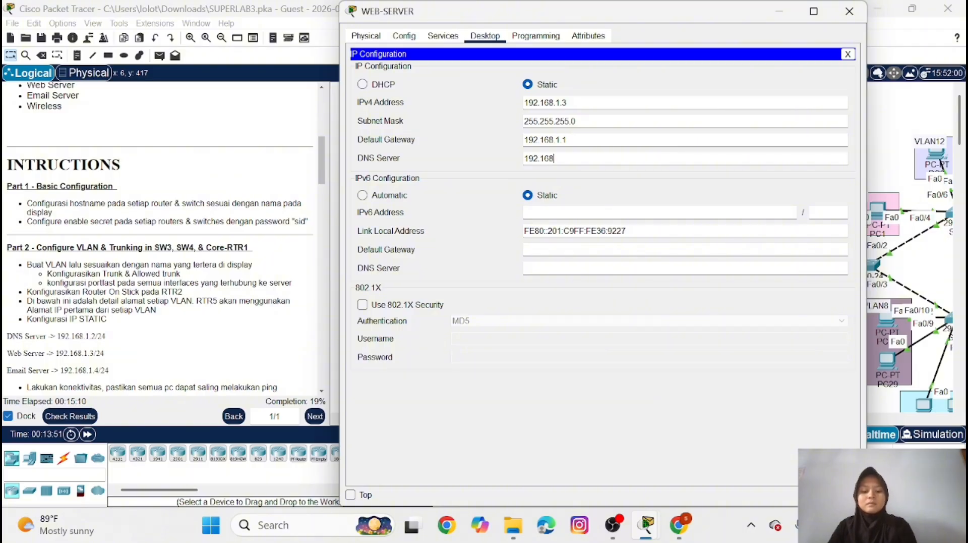
pyautogui.write('.1.2')
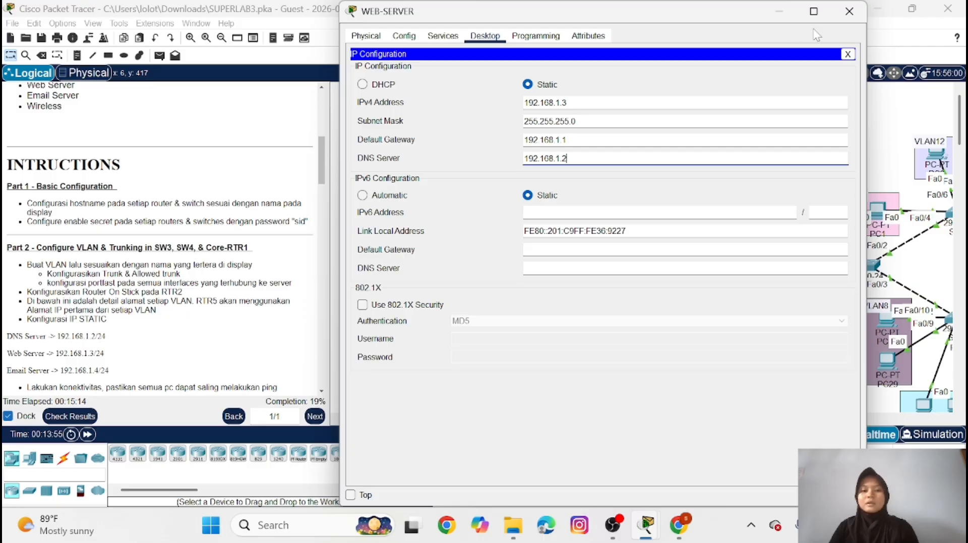
pyautogui.click(859, 14)
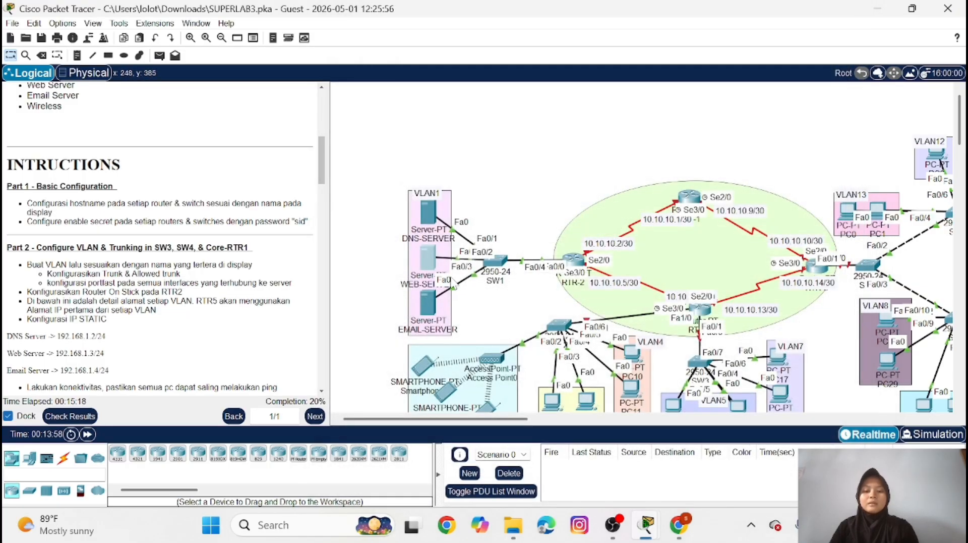
# Give EMAIL-SERVER the static IPv4 address 192.168.1.4 with subnet mask 255.255.255.0
pyautogui.click(428, 304)
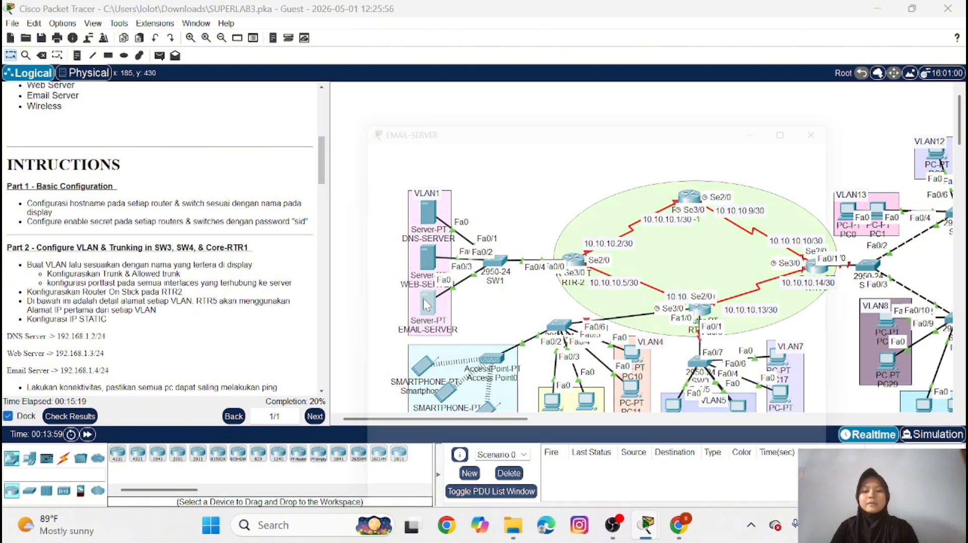
pyautogui.click(487, 36)
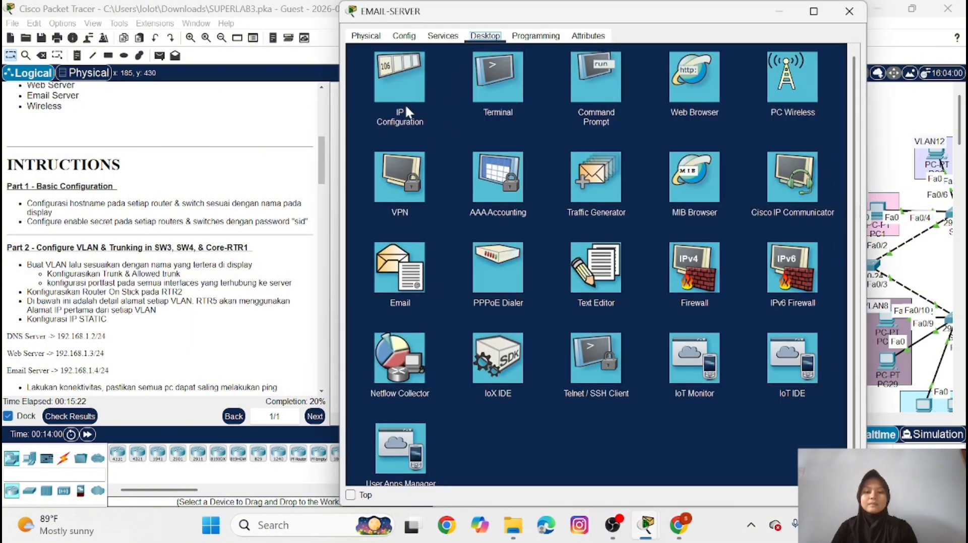
pyautogui.click(406, 103)
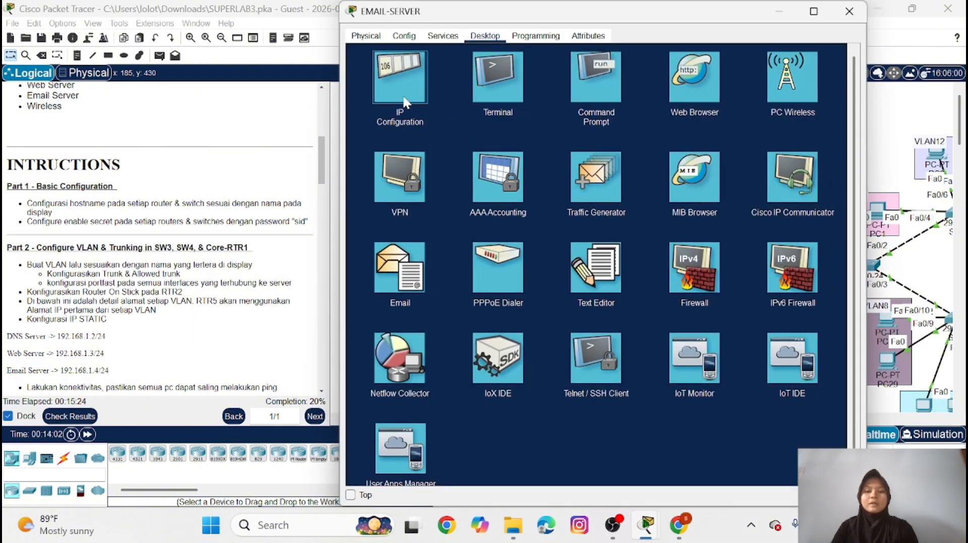
pyautogui.click(578, 103)
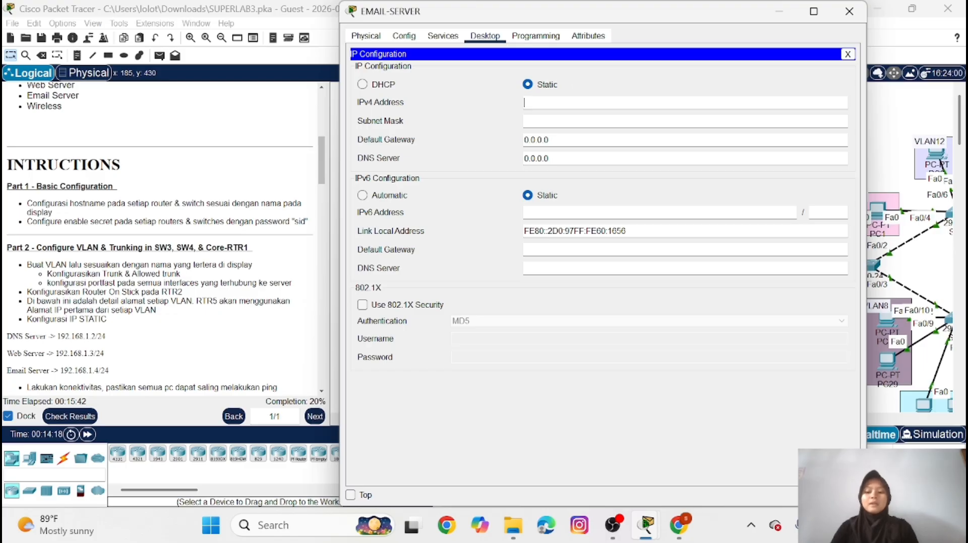
pyautogui.write('19')
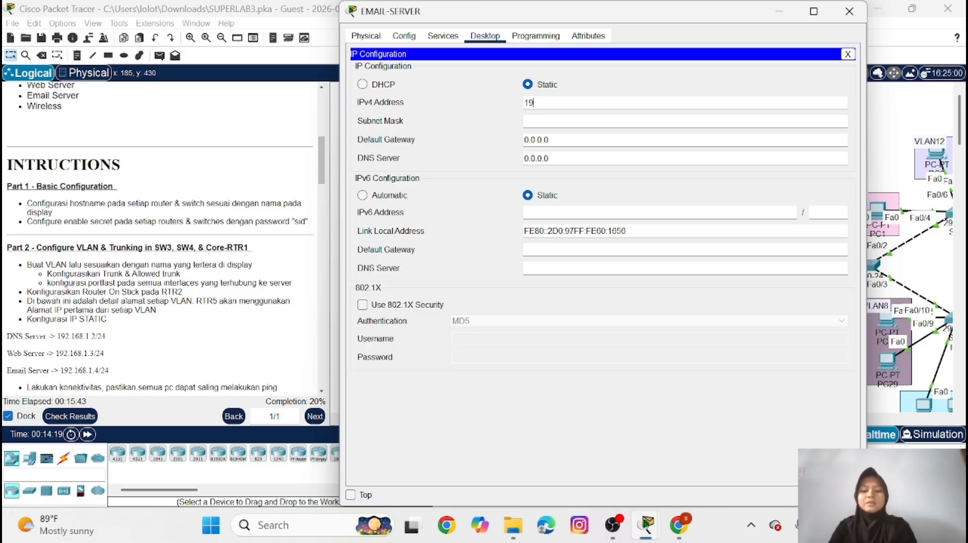
pyautogui.write('2.168')
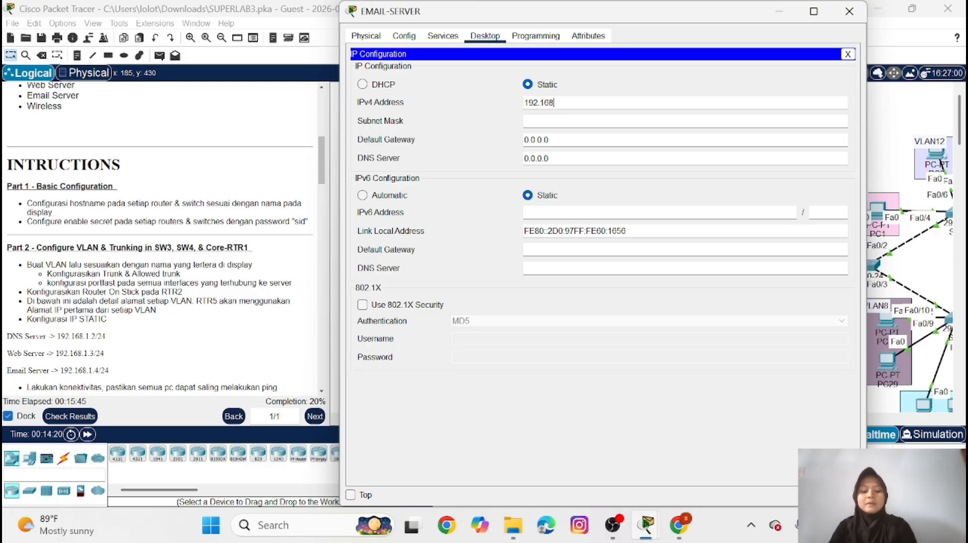
pyautogui.write('.1.4')
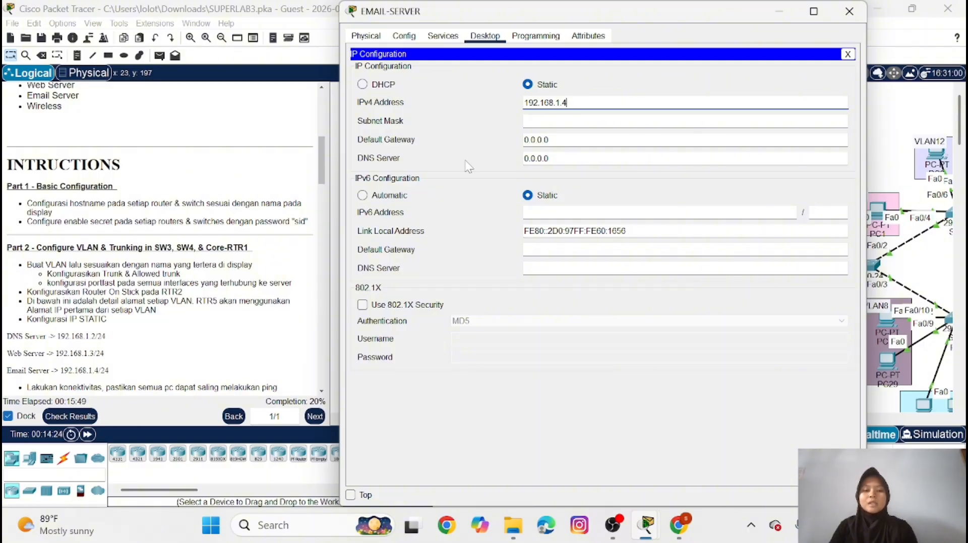
pyautogui.press('Tab')
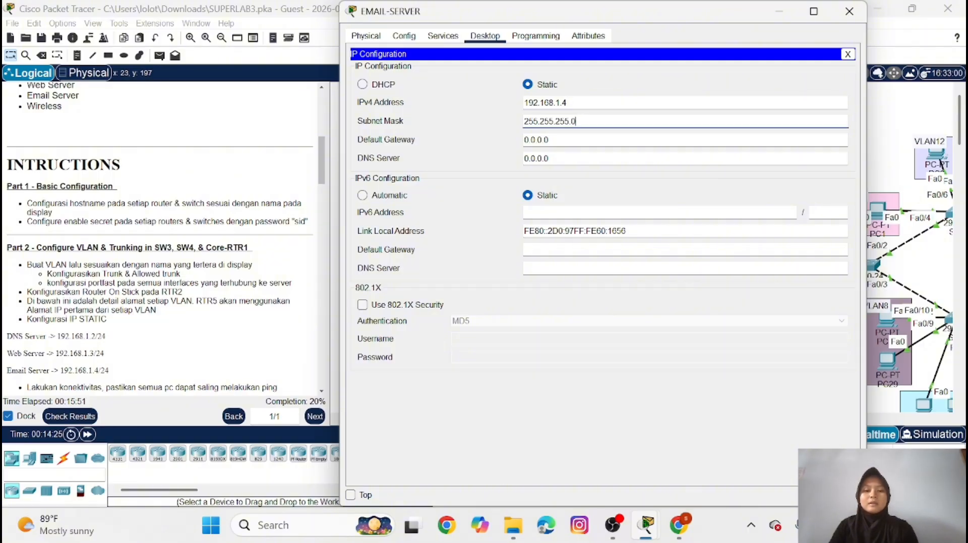
# Set EMAIL-SERVER's IPv4 default gateway to 192.168.1.1
pyautogui.press('Tab')
pyautogui.press('BackSpace')
pyautogui.press('BackSpace')
pyautogui.press('BackSpace')
pyautogui.press('BackSpace')
pyautogui.press('BackSpace')
pyautogui.press('BackSpace')
pyautogui.press('BackSpace')
pyautogui.write('1')
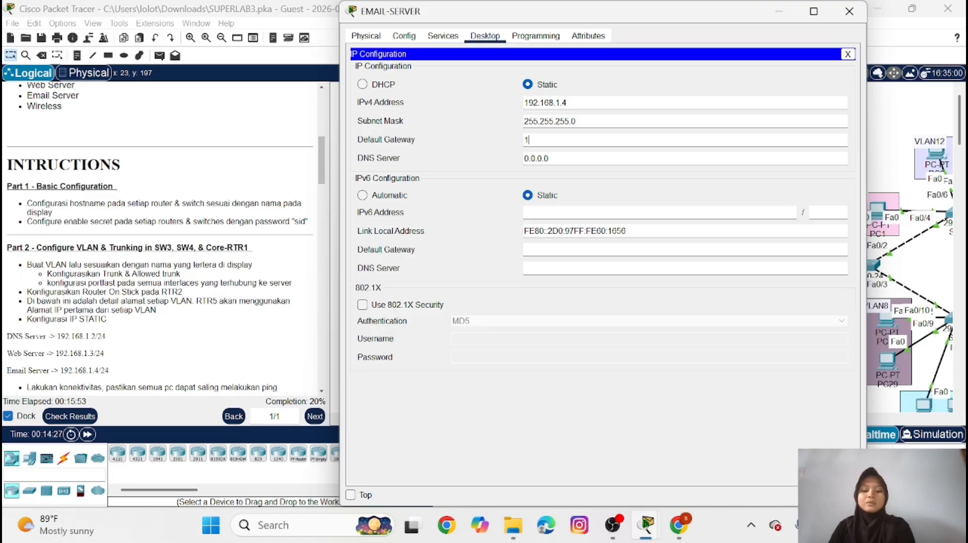
pyautogui.write('92.1')
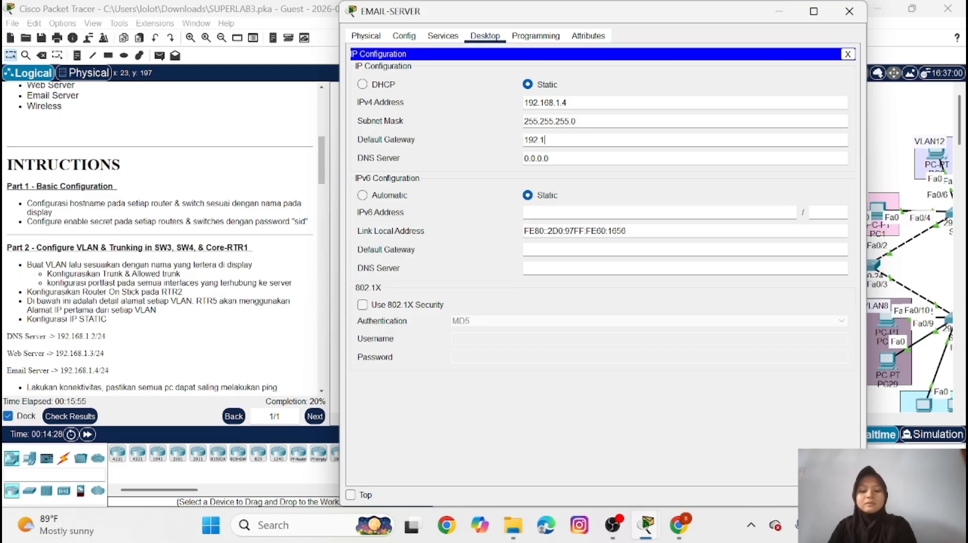
pyautogui.write('68.1.1')
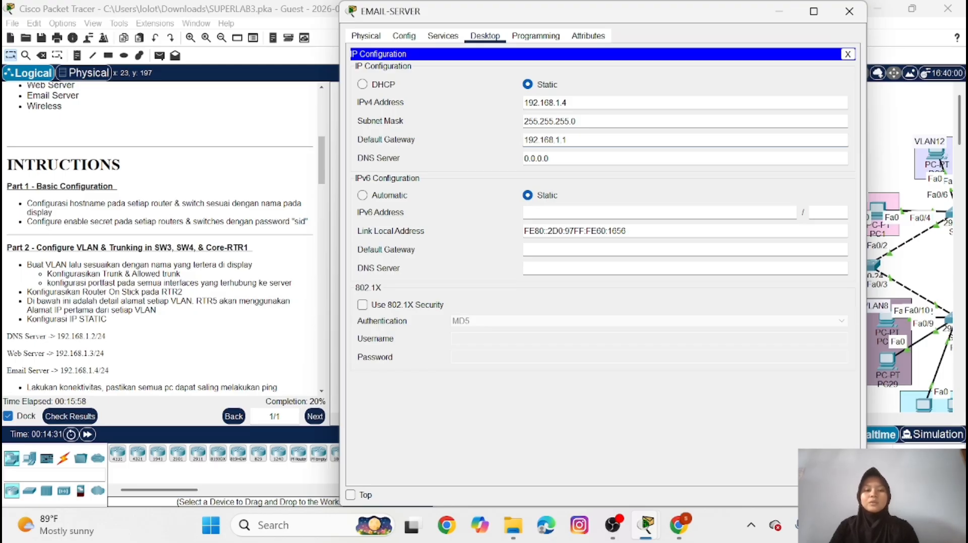
# Set EMAIL-SERVER's IPv4 DNS server address to 192.168.1.2 and close its window
pyautogui.click(549, 159)
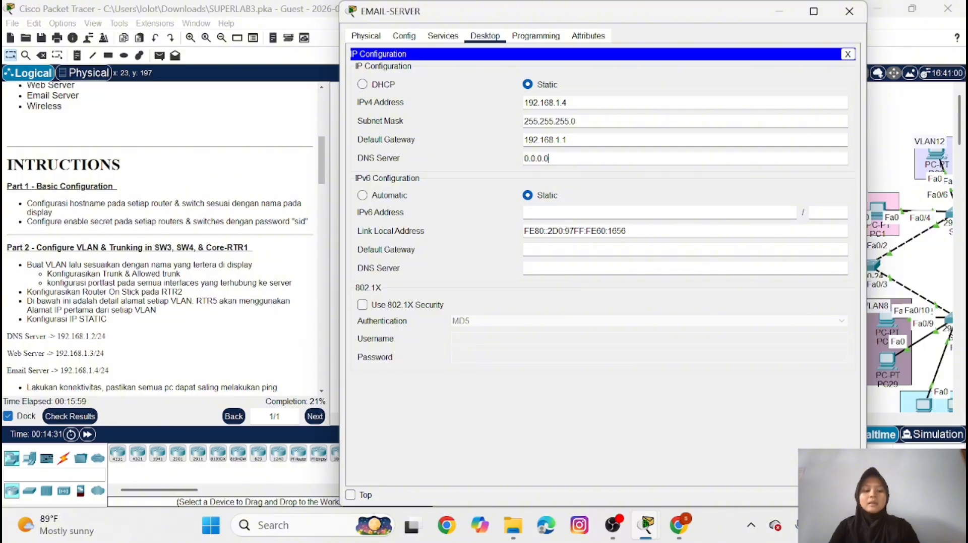
pyautogui.press('BackSpace')
pyautogui.press('BackSpace')
pyautogui.press('BackSpace')
pyautogui.press('BackSpace')
pyautogui.press('BackSpace')
pyautogui.press('BackSpace')
pyautogui.press('BackSpace')
pyautogui.write('19')
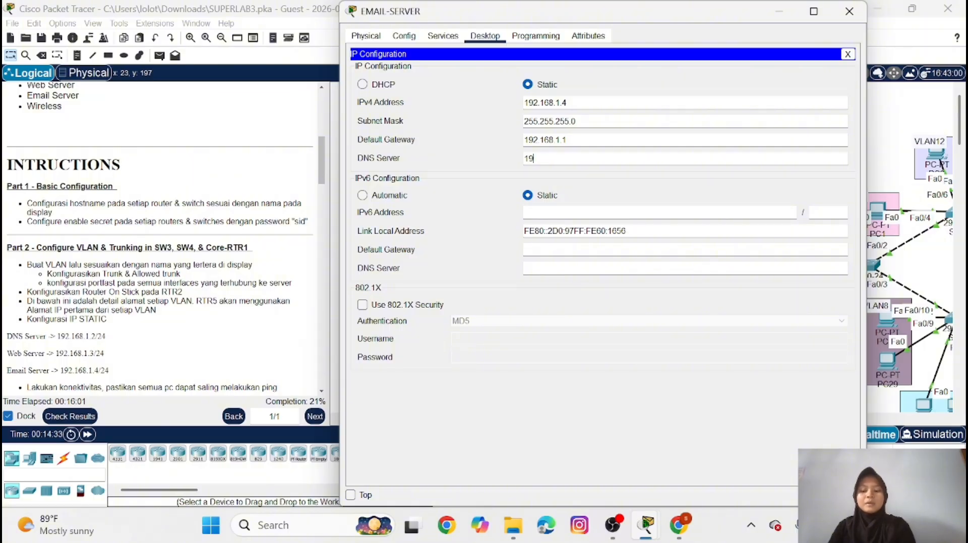
pyautogui.write('2.168')
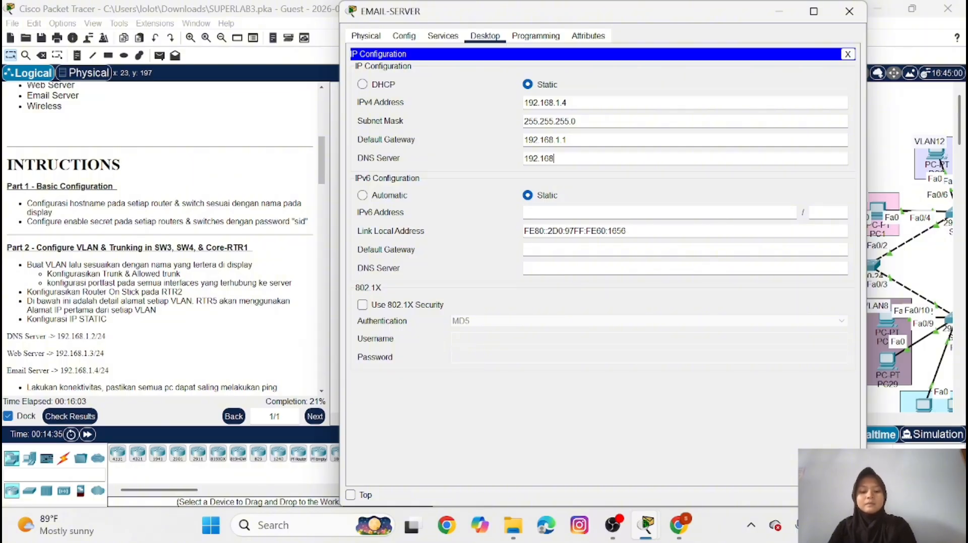
pyautogui.write('.1.2')
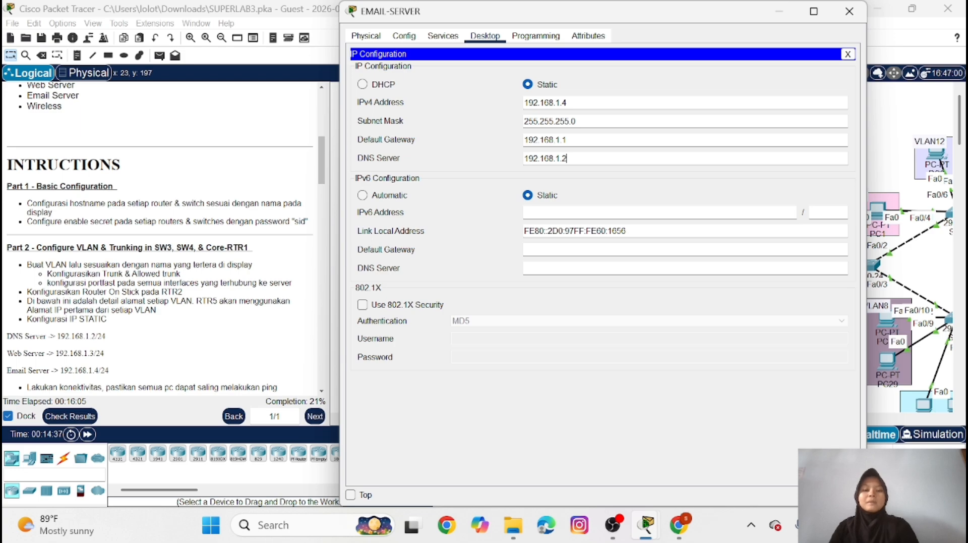
pyautogui.click(850, 12)
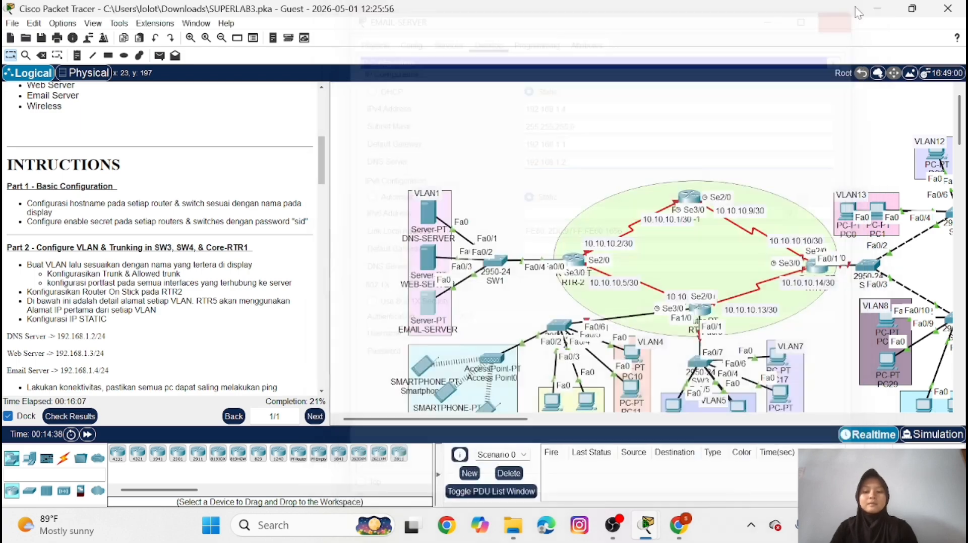
# Test connectivity within VLAN1 by sending a simple PDU from DNS-SERVER to WEB-SERVER
pyautogui.scroll(-3, 161, 242)
pyautogui.scroll(-1, 132, 308)
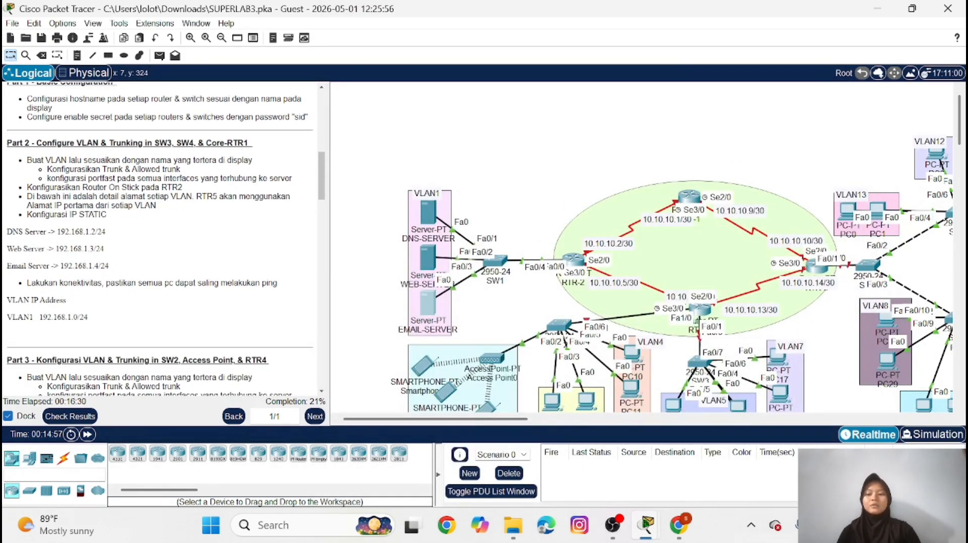
pyautogui.click(159, 55)
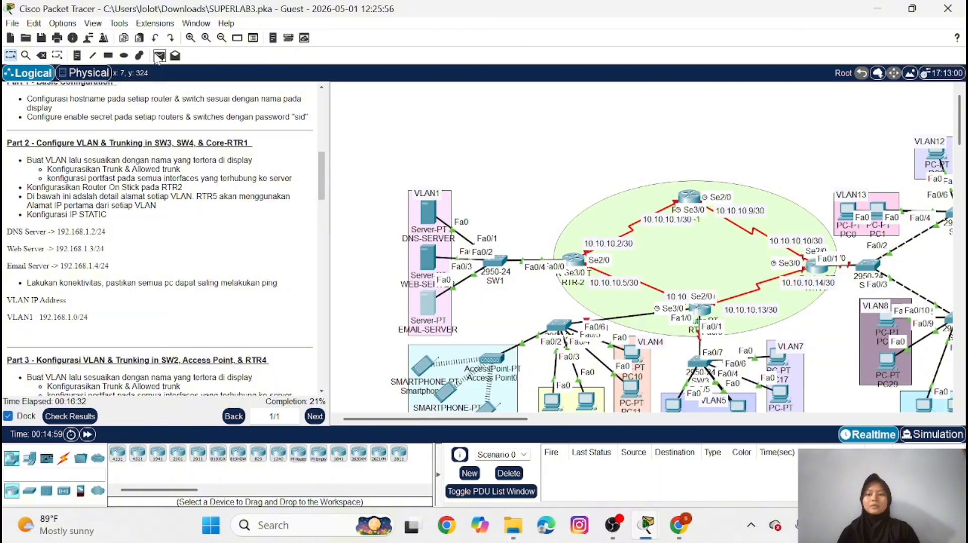
pyautogui.click(423, 207)
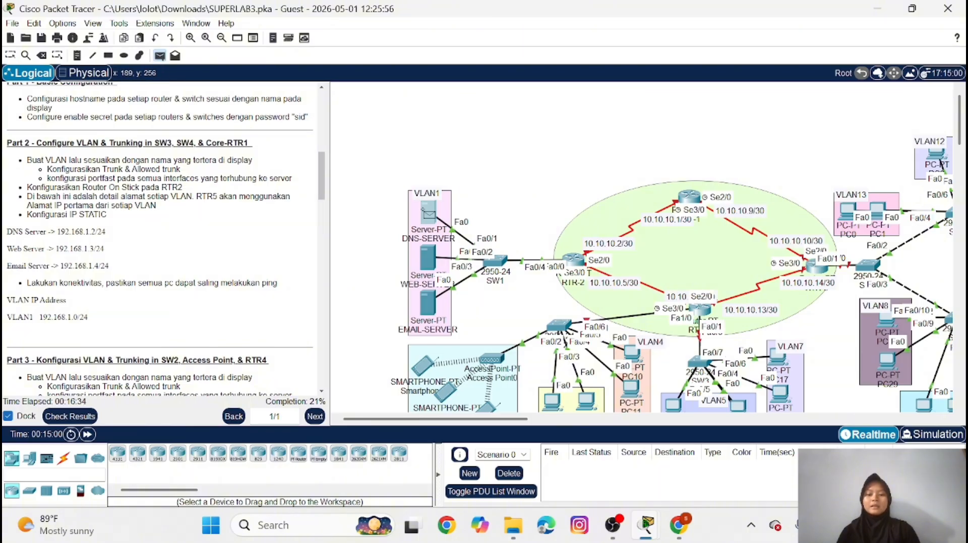
pyautogui.click(427, 256)
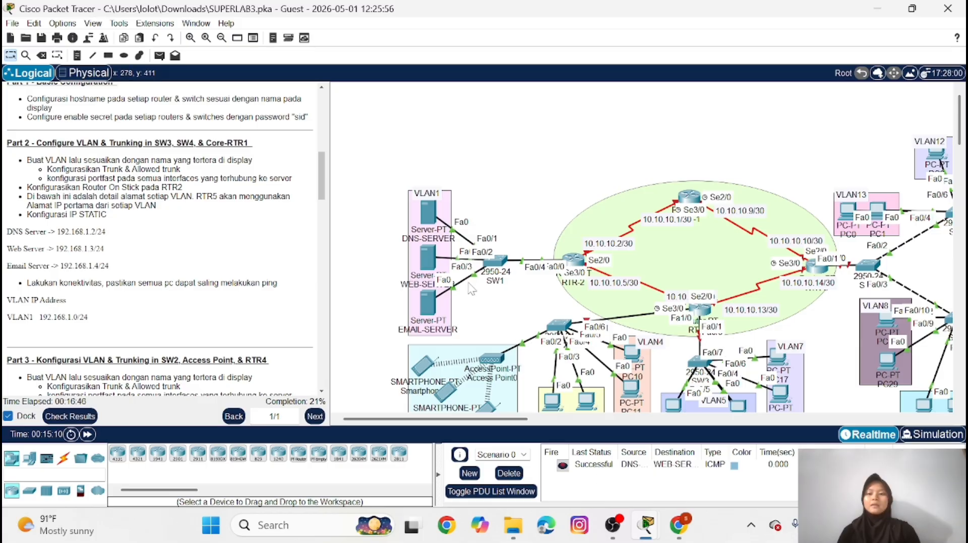
# Send a simple PDU from WEB-SERVER to EMAIL-SERVER to test their connectivity
pyautogui.click(159, 55)
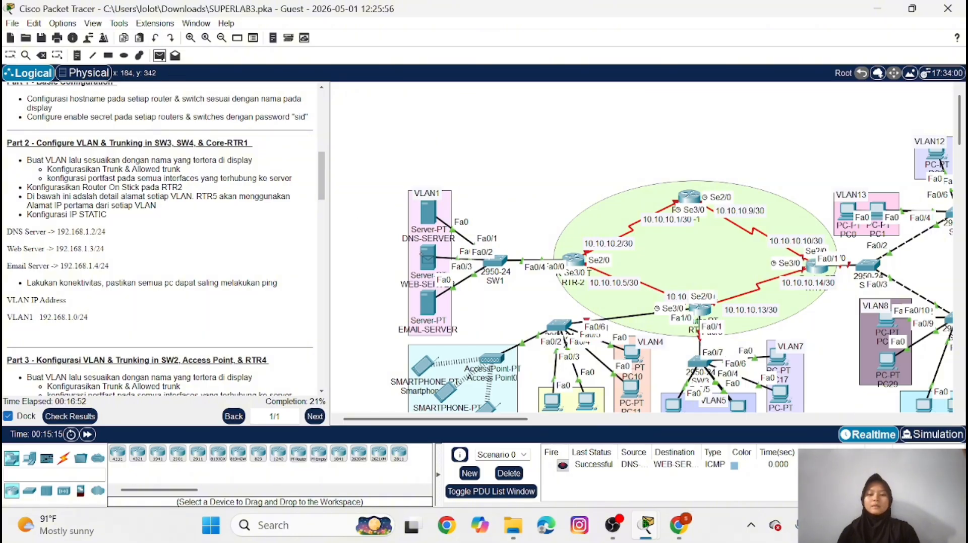
pyautogui.click(427, 258)
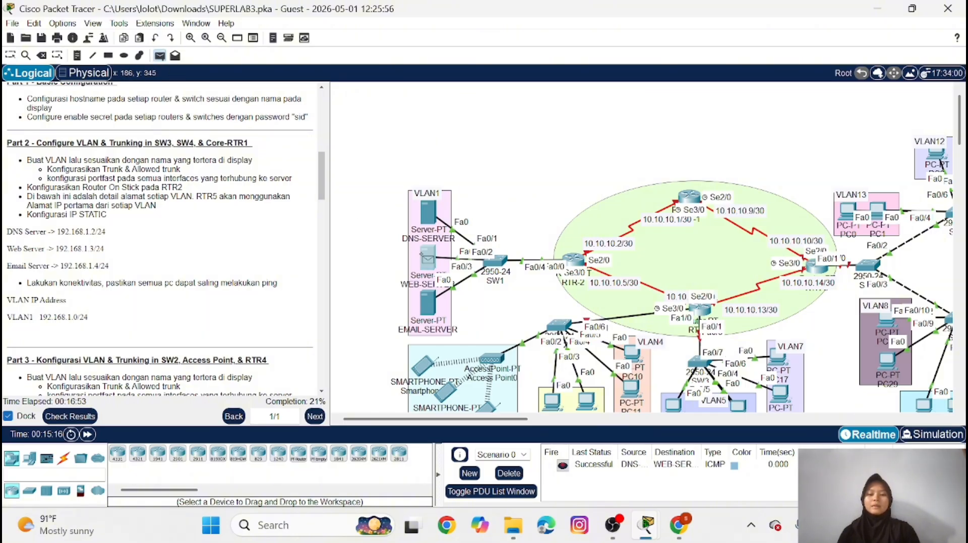
pyautogui.click(428, 303)
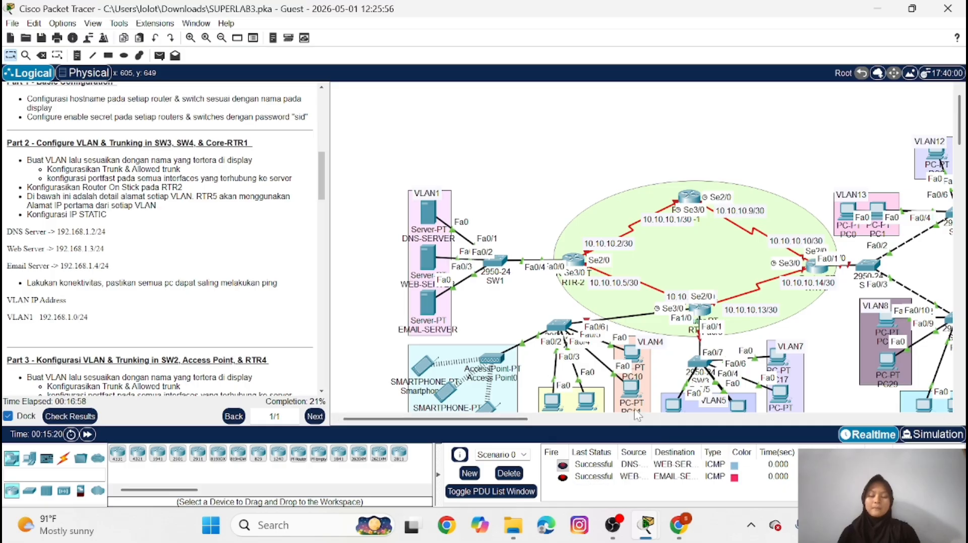
# Open SW2's command line, enter privileged mode with the enable password, and start global configuration mode
pyautogui.scroll(-5, 137, 294)
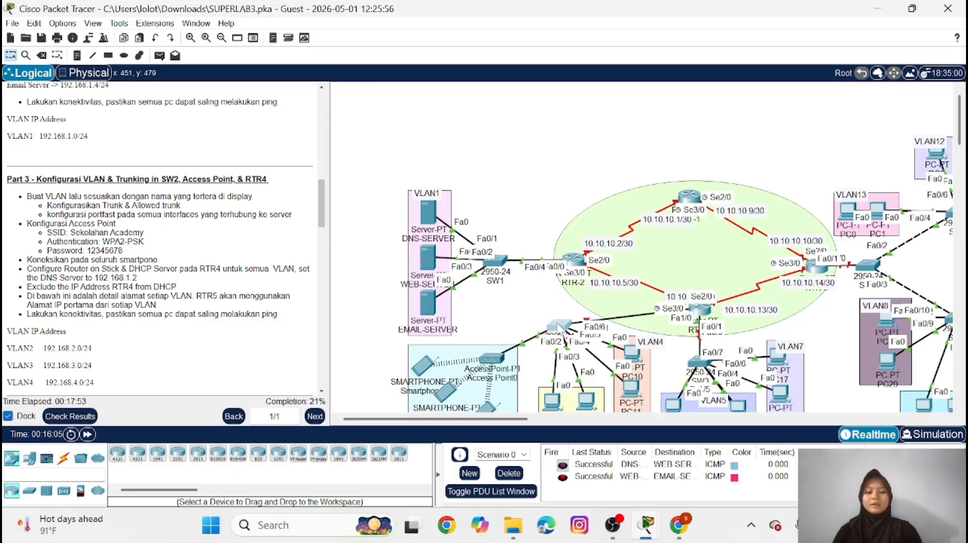
pyautogui.click(560, 327)
pyautogui.press('Return')
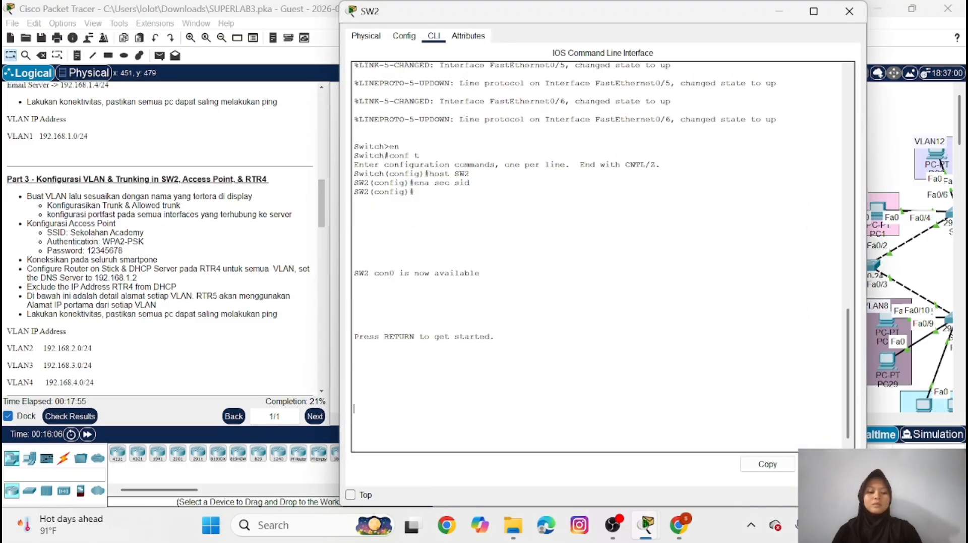
pyautogui.write('en')
pyautogui.press('Return')
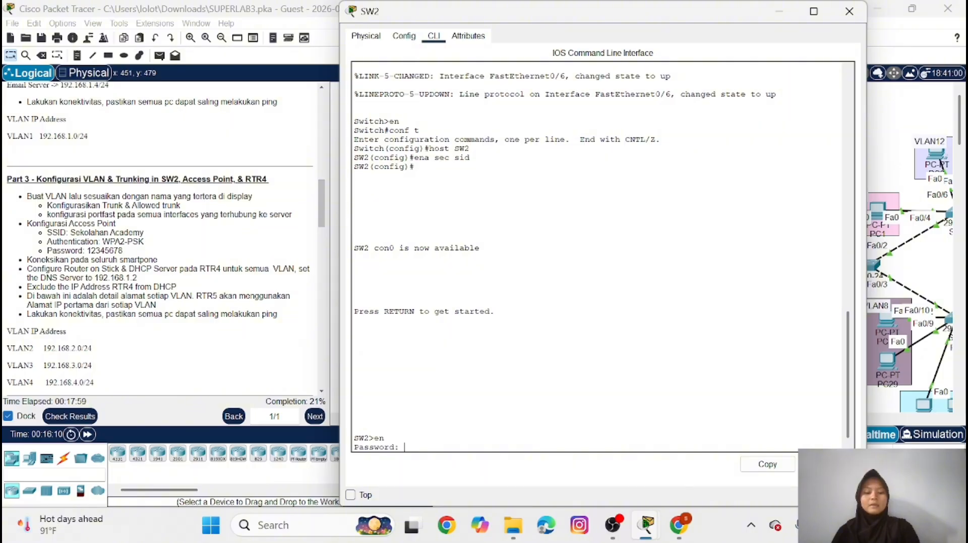
pyautogui.press('Return')
pyautogui.write('conf t')
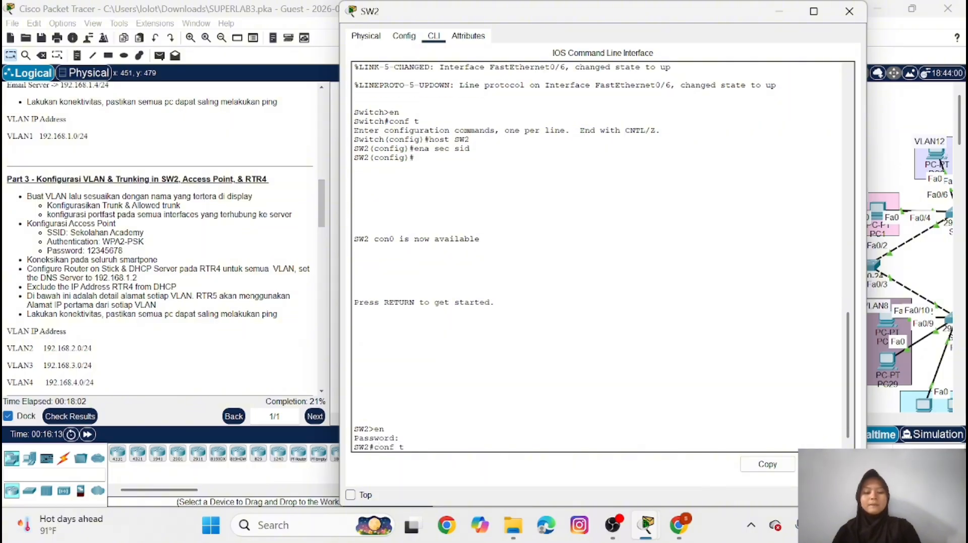
pyautogui.press('Return')
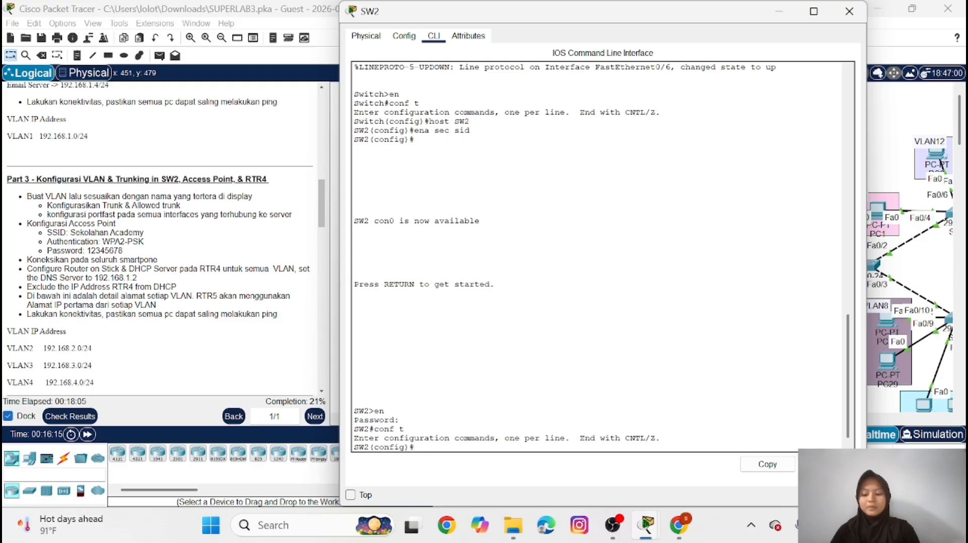
# Create VLAN 2 on SW2 and name it VLAN2
pyautogui.write('vla')
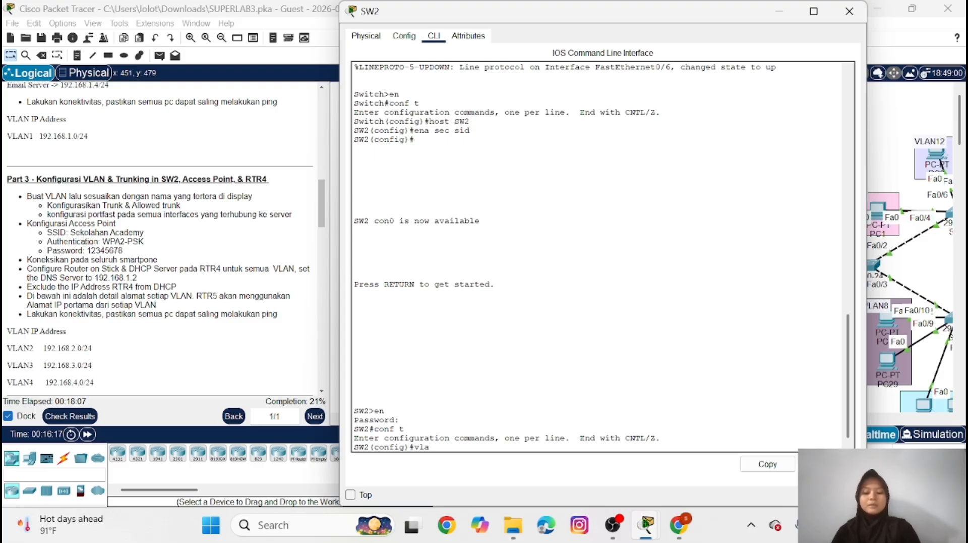
pyautogui.write('n 2')
pyautogui.press('Return')
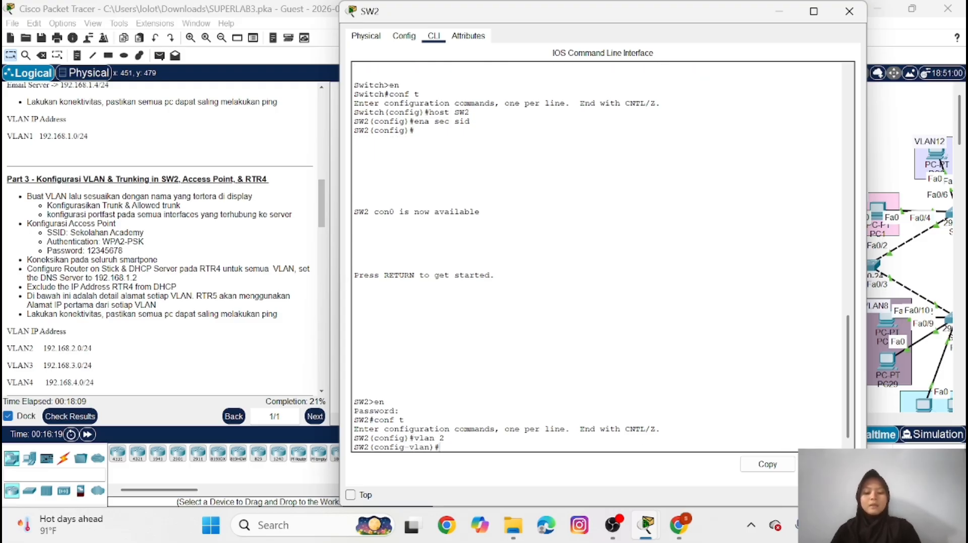
pyautogui.write('name')
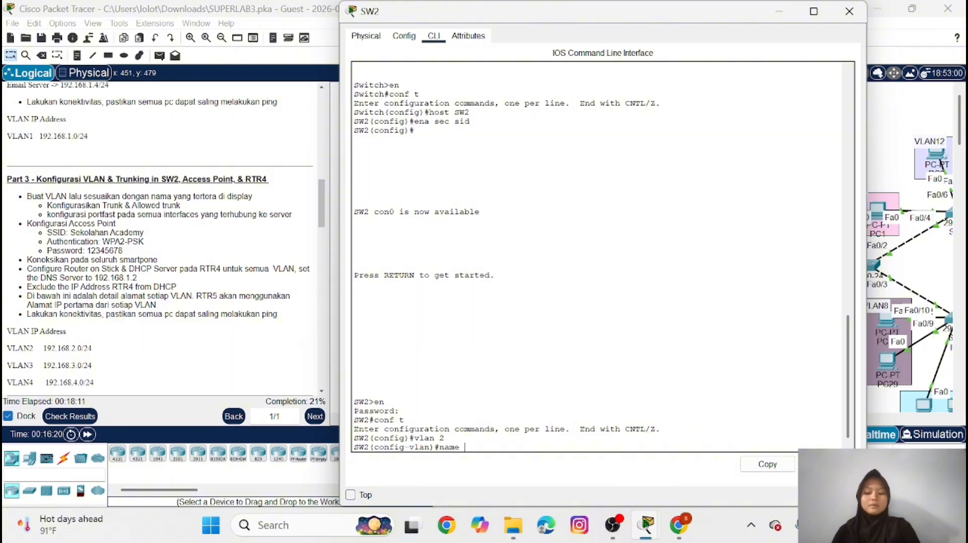
pyautogui.press('capslock')
pyautogui.write('VLAN')
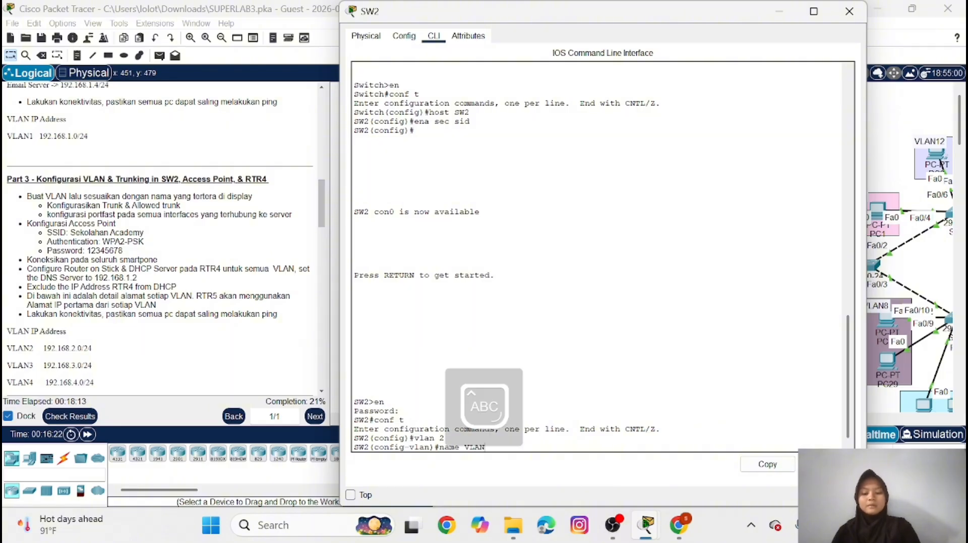
pyautogui.write('2')
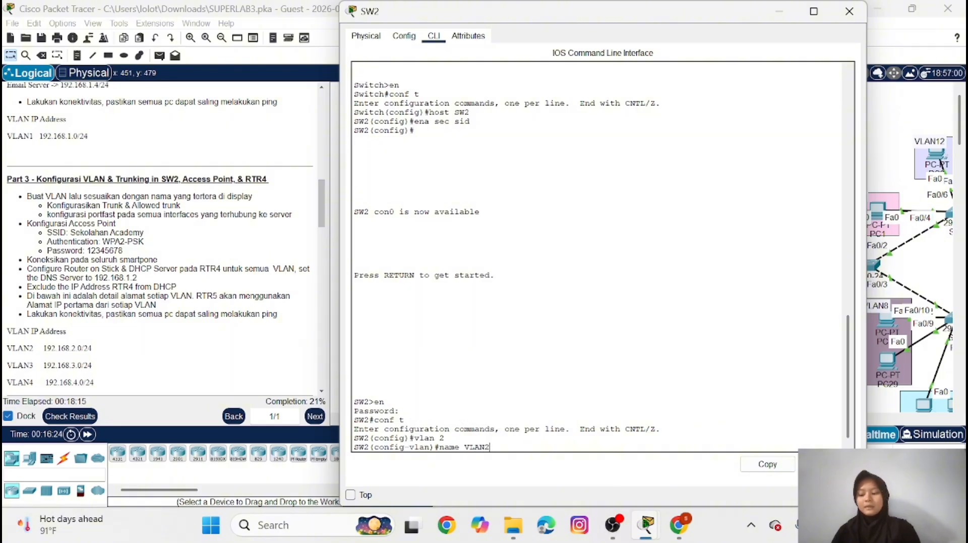
pyautogui.press('Return')
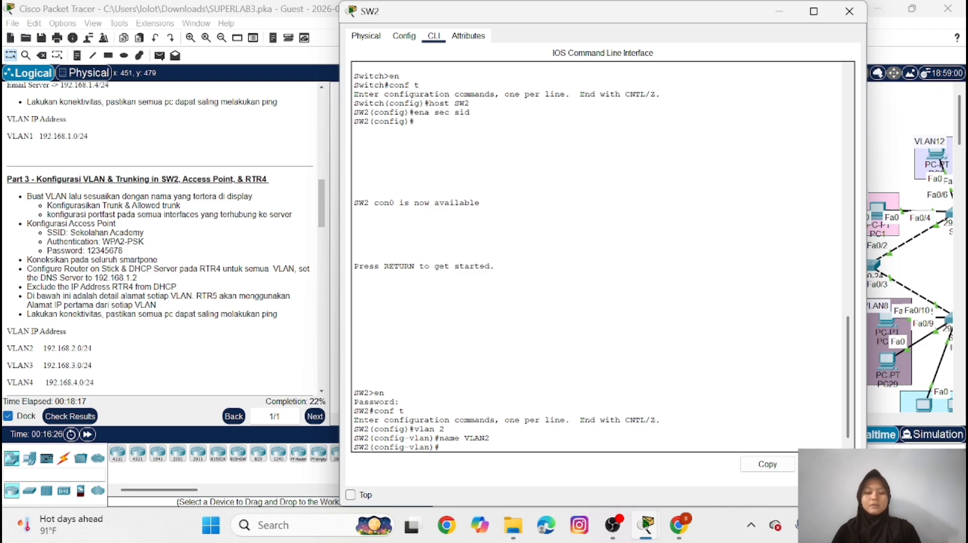
# Create VLAN 3 on SW2 and name it VLAN3
pyautogui.press('Up')
pyautogui.press('Up')
pyautogui.press('BackSpace')
pyautogui.write('3')
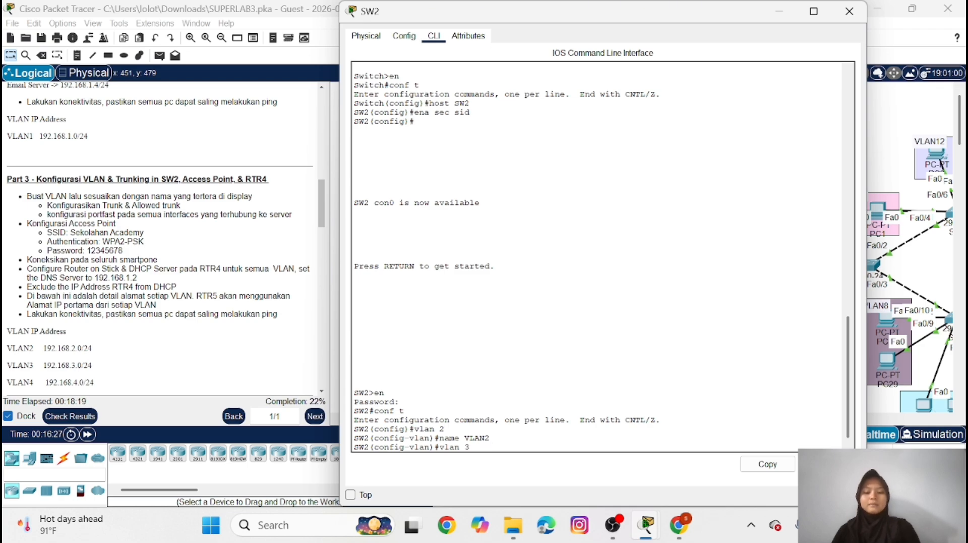
pyautogui.press('Return')
pyautogui.press('Up')
pyautogui.press('Up')
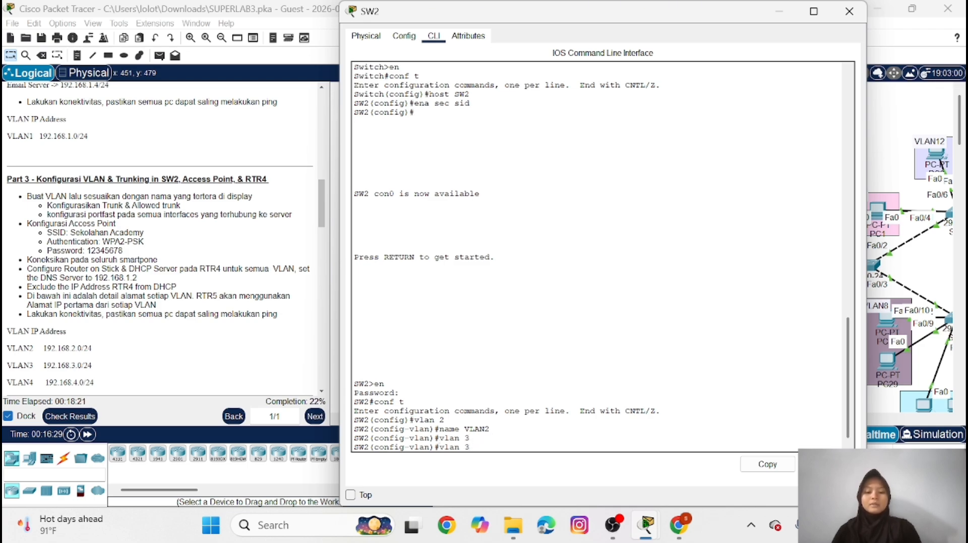
pyautogui.write('3')
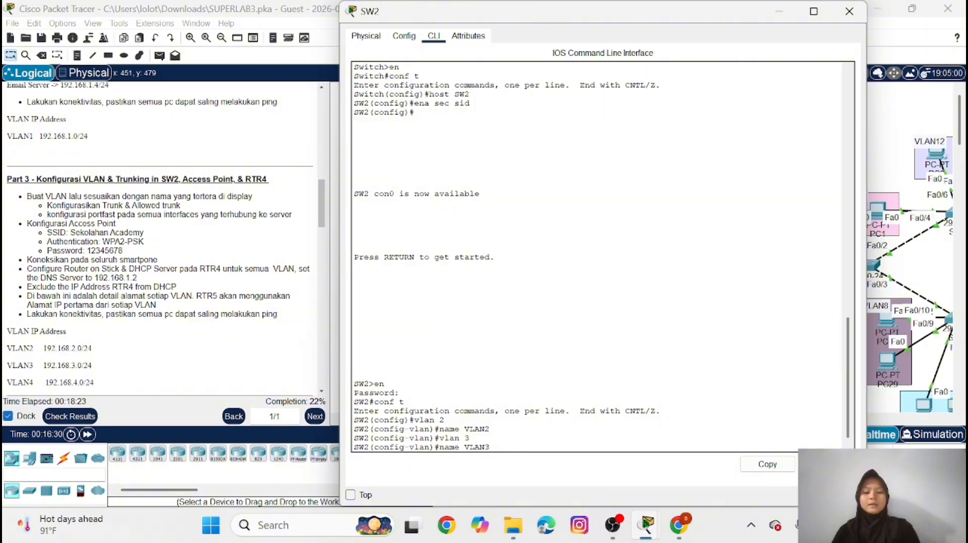
pyautogui.press('Return')
# Create VLAN 4 on SW2, name it VLAN4, and return to global configuration mode
pyautogui.press('Up')
pyautogui.press('Up')
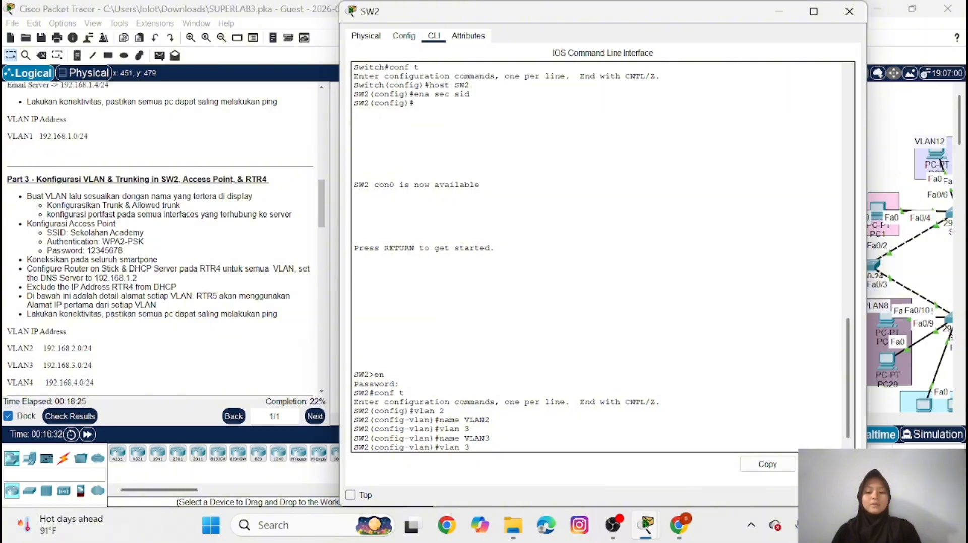
pyautogui.press('BackSpace')
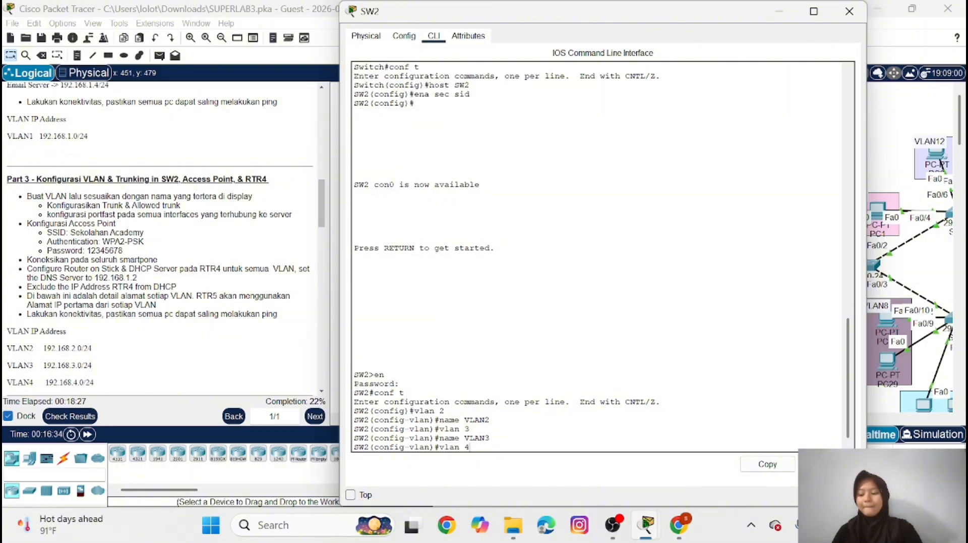
pyautogui.write('name VLAN')
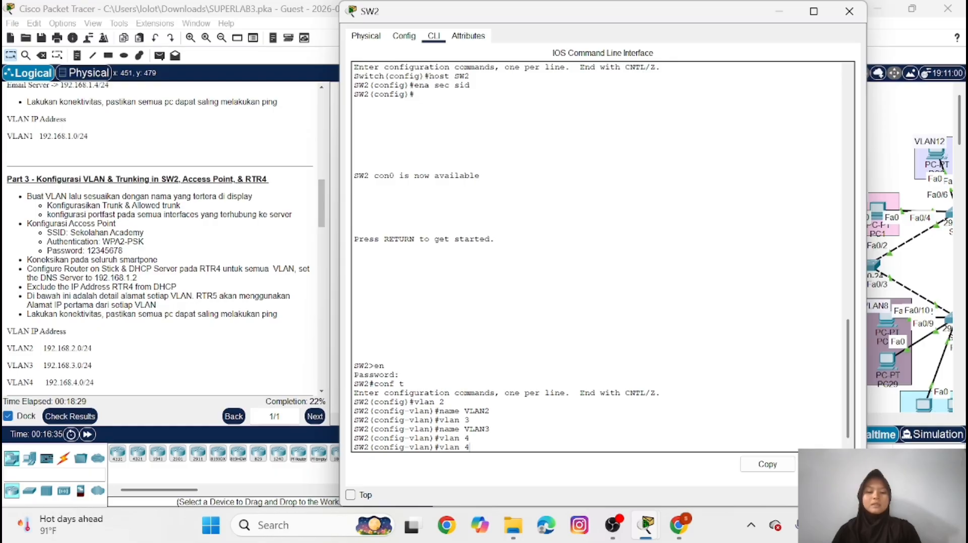
pyautogui.write('4')
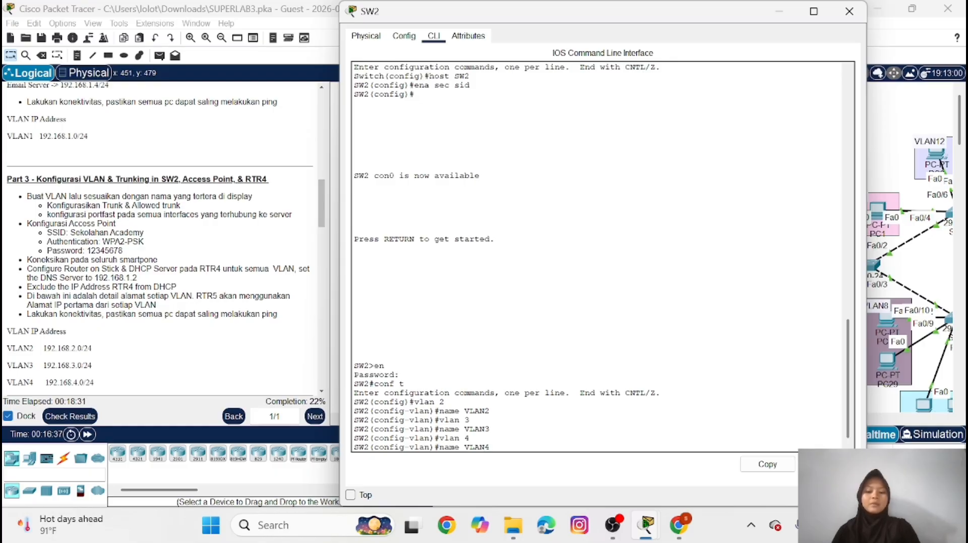
pyautogui.press('Return')
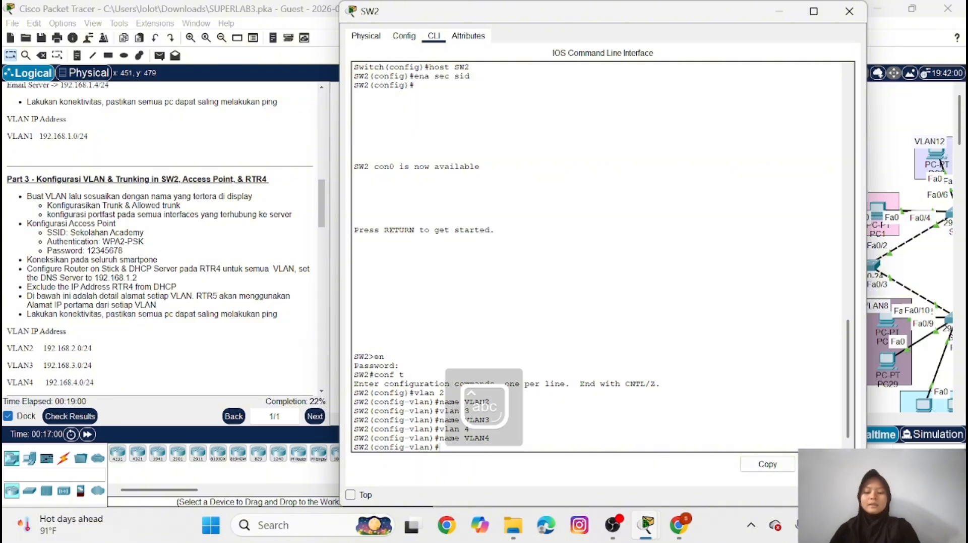
pyautogui.write('ex')
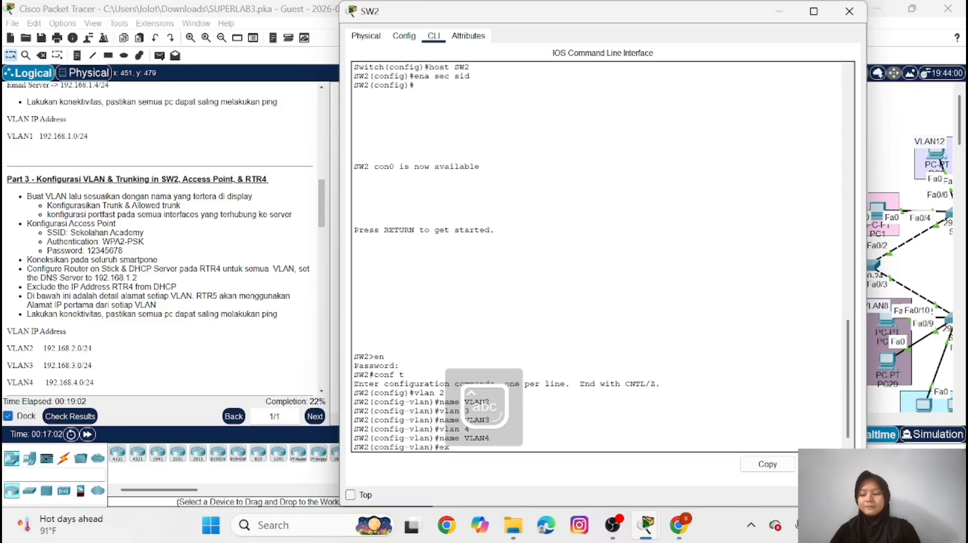
pyautogui.press('Return')
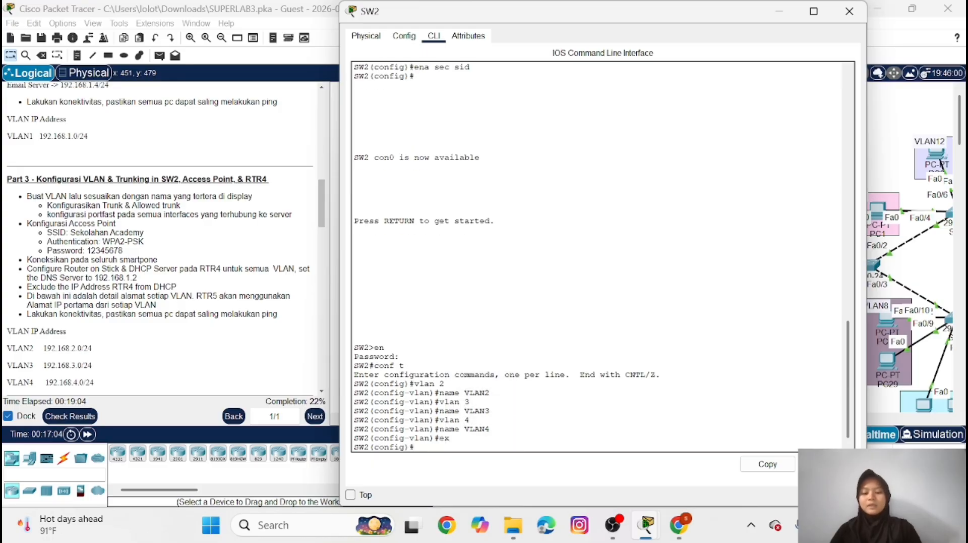
# Set SW2's interface fa0/2 to access mode and assign it to VLAN 2
pyautogui.write('int fa0')
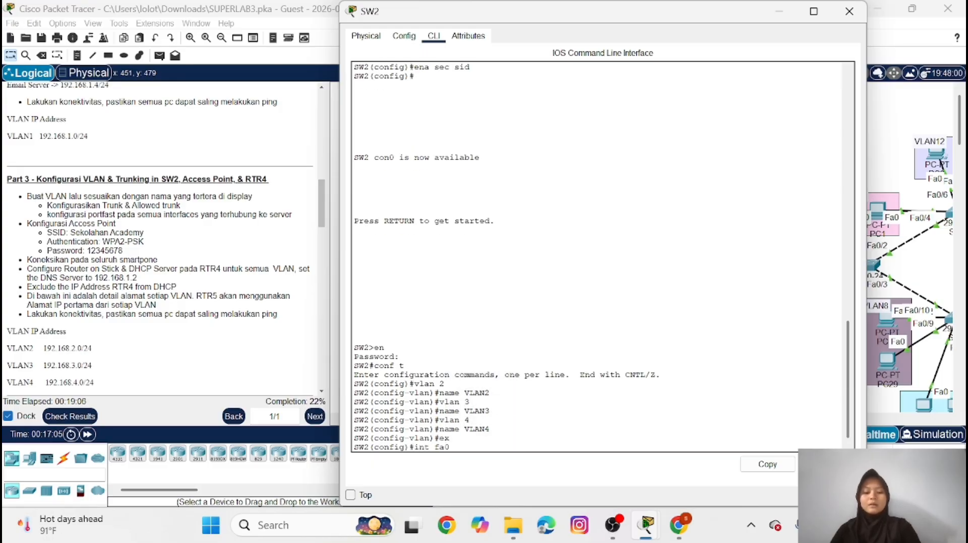
pyautogui.write('/2')
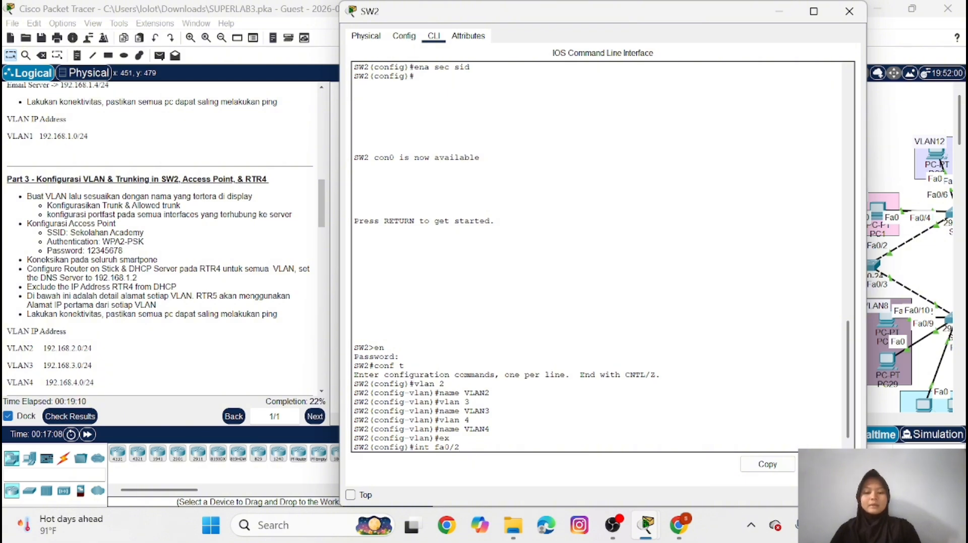
pyautogui.press('Return')
pyautogui.write('sw m a')
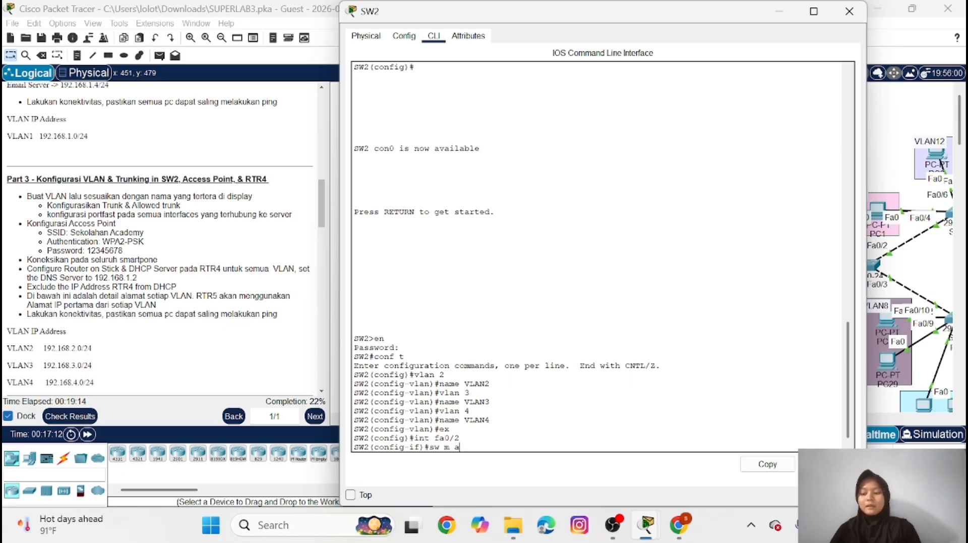
pyautogui.press('Return')
pyautogui.write('sw')
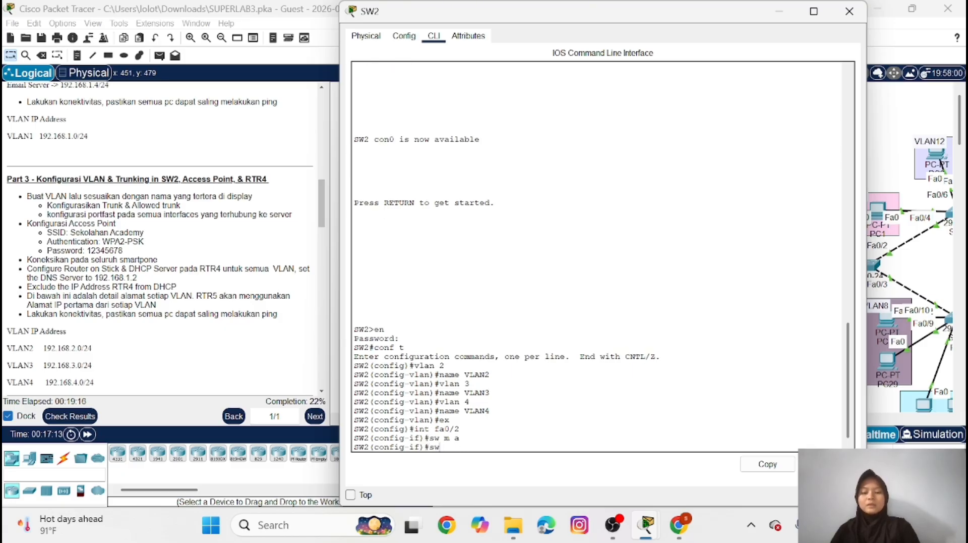
pyautogui.write(' a v')
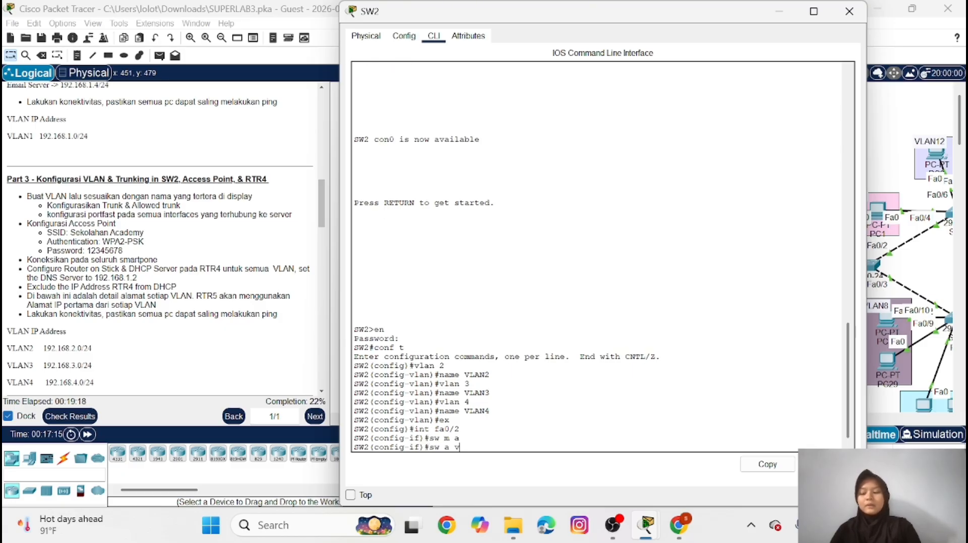
pyautogui.write('l 2')
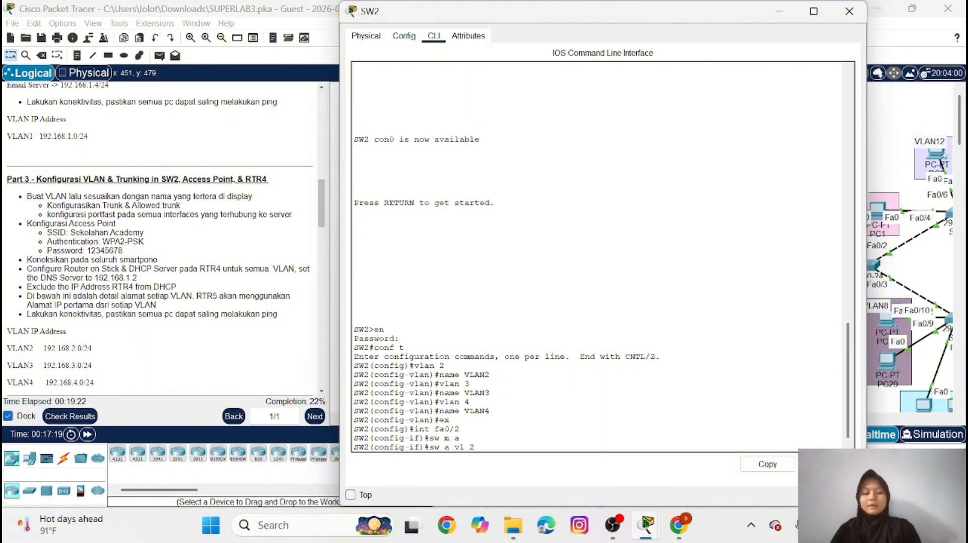
pyautogui.press('Return')
# Enable spanning-tree PortFast on SW2's interface fa0/2 and leave its interface configuration mode
pyautogui.write('so')
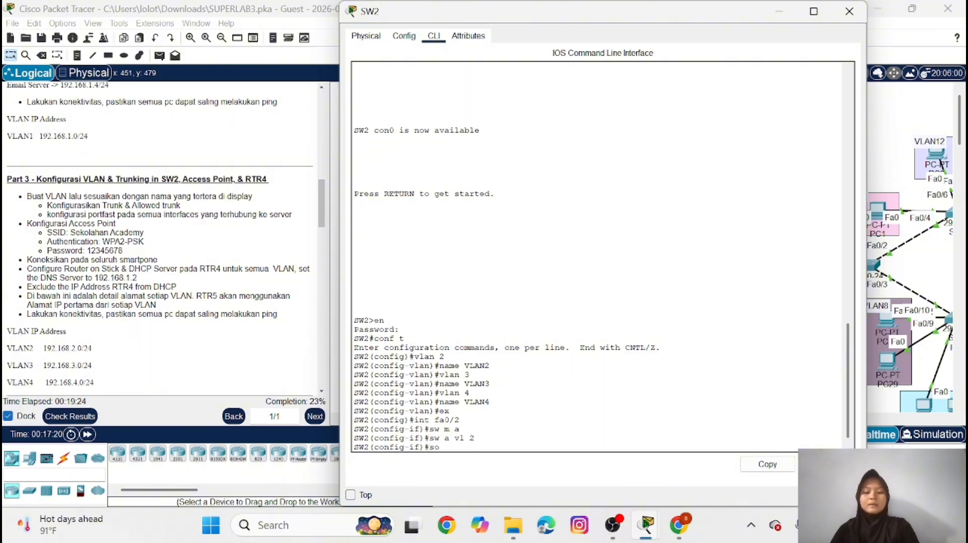
pyautogui.press('BackSpace')
pyautogui.write('pa')
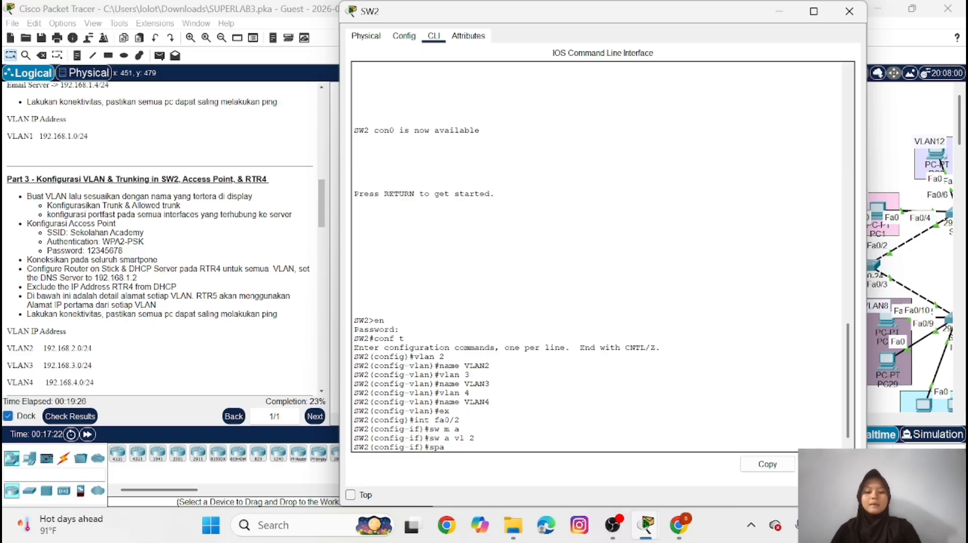
pyautogui.write(' po')
pyautogui.press('Return')
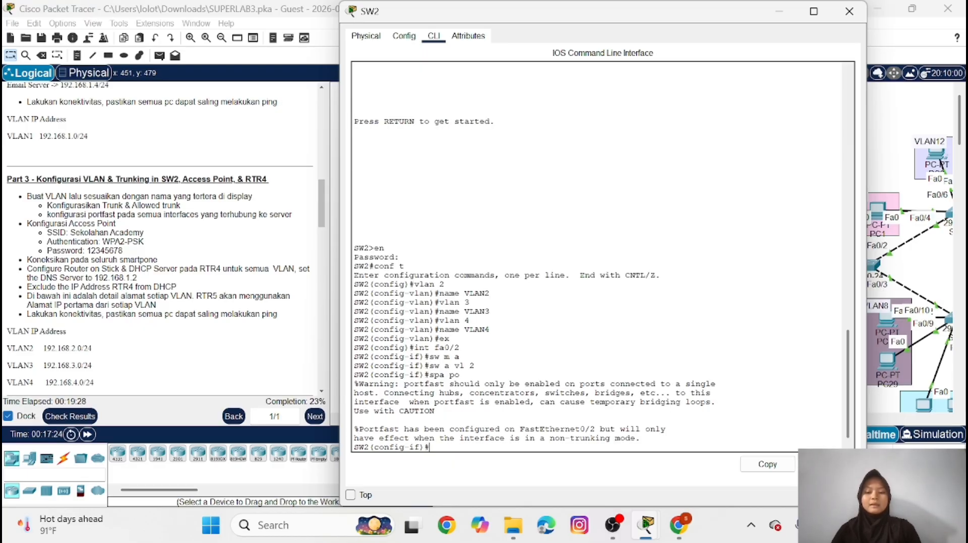
pyautogui.write('ex')
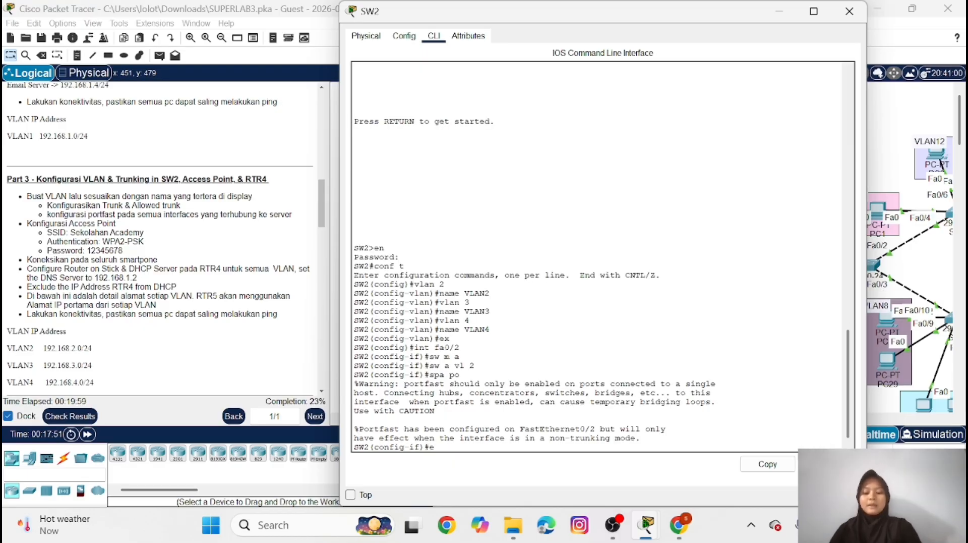
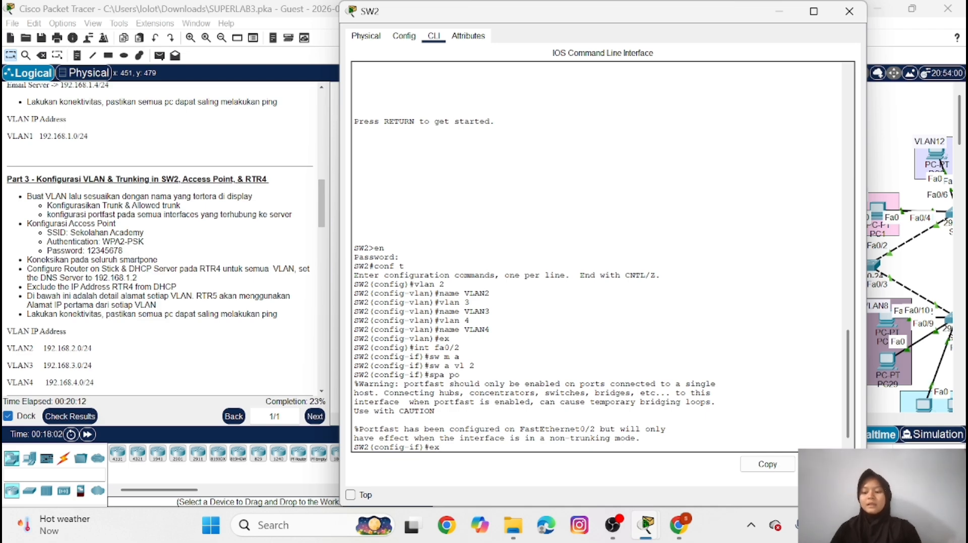
# Set SW2's interface range fa0/3-4 to access mode and assign it to VLAN 3
pyautogui.press('Return')
pyautogui.write('in')
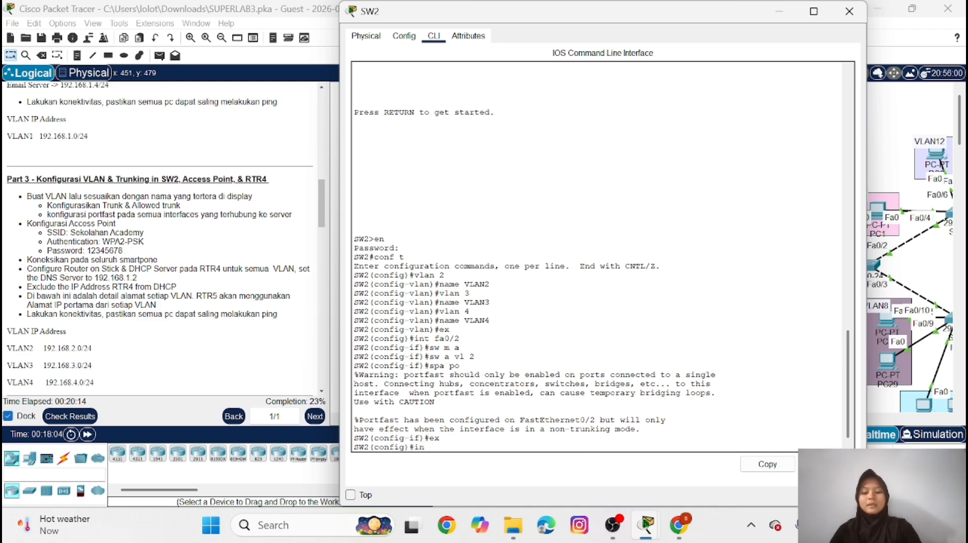
pyautogui.write('t fa0/3-4')
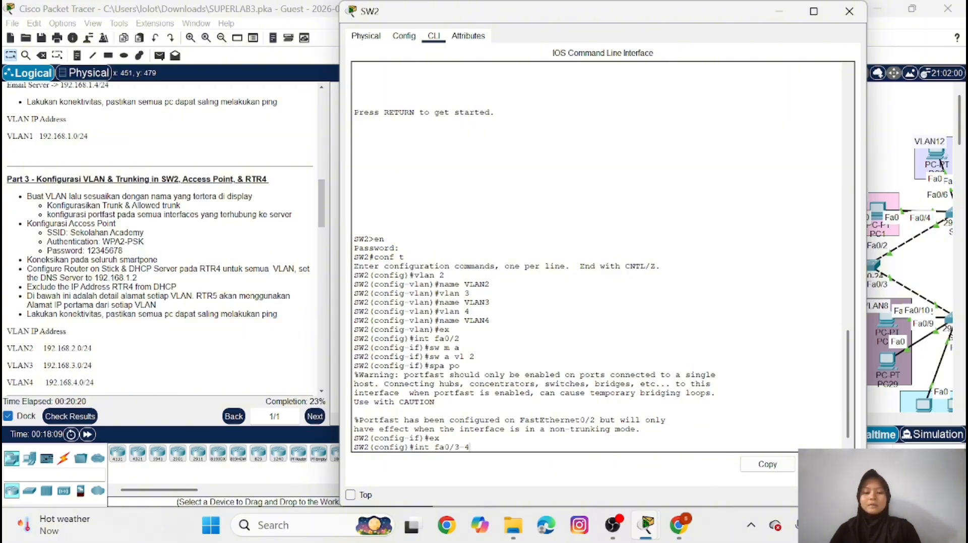
pyautogui.press('BackSpace')
pyautogui.press('BackSpace')
pyautogui.press('BackSpace')
pyautogui.press('BackSpace')
pyautogui.press('BackSpace')
pyautogui.press('BackSpace')
pyautogui.press('BackSpace')
pyautogui.press('BackSpace')
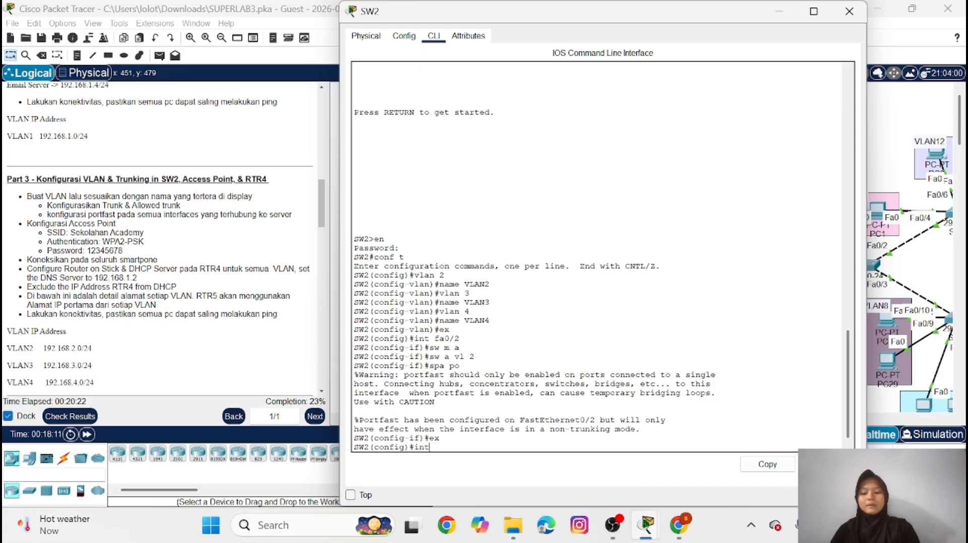
pyautogui.write('ra fa')
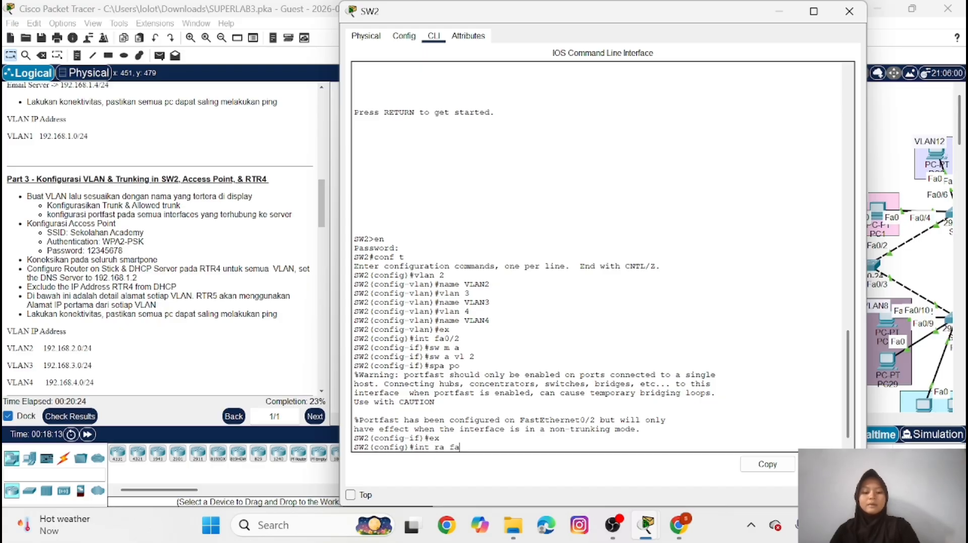
pyautogui.write('0/3-4')
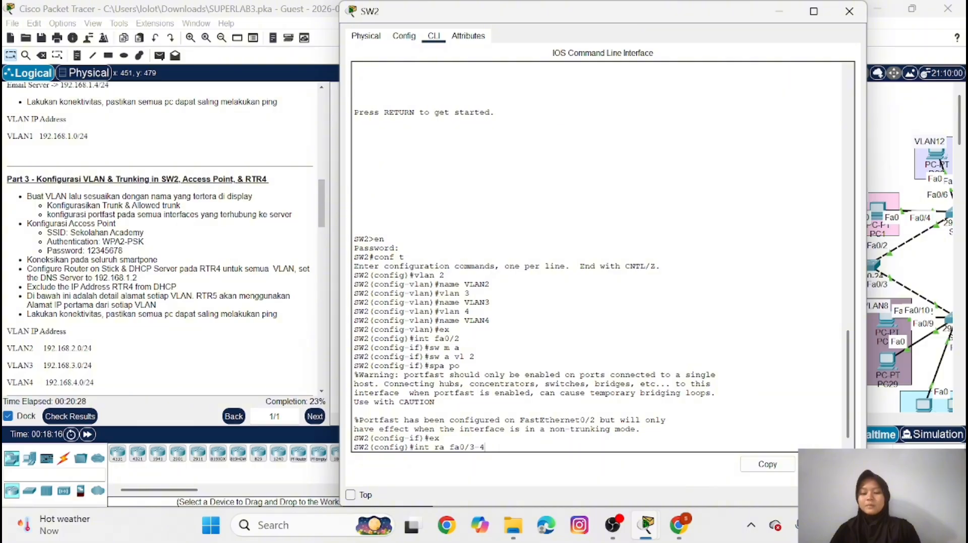
pyautogui.press('Return')
pyautogui.write('sw')
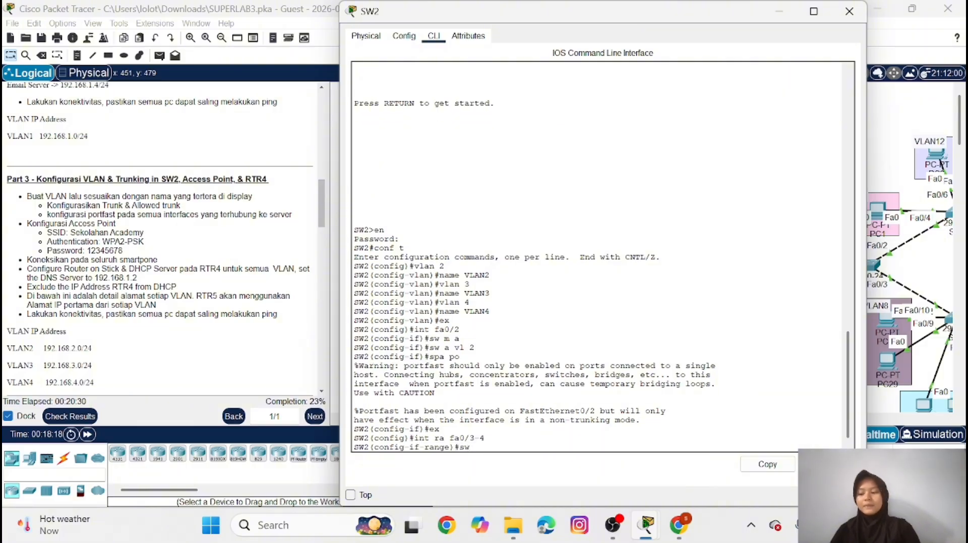
pyautogui.write(' m a')
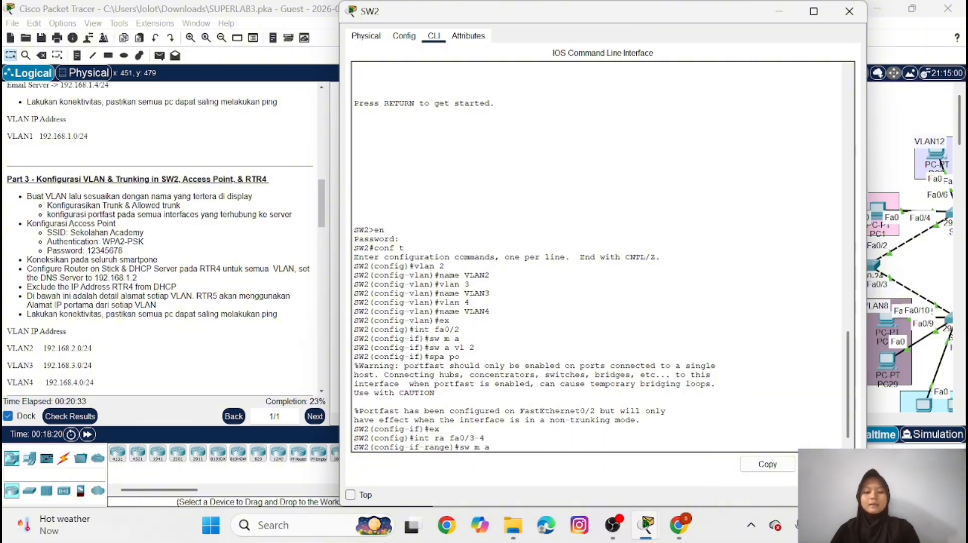
pyautogui.press('Return')
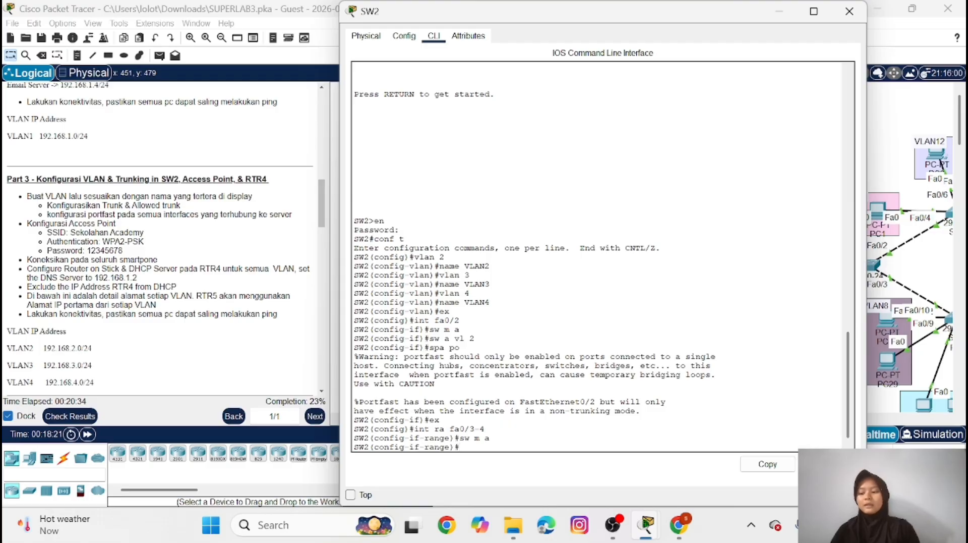
pyautogui.write('sw a')
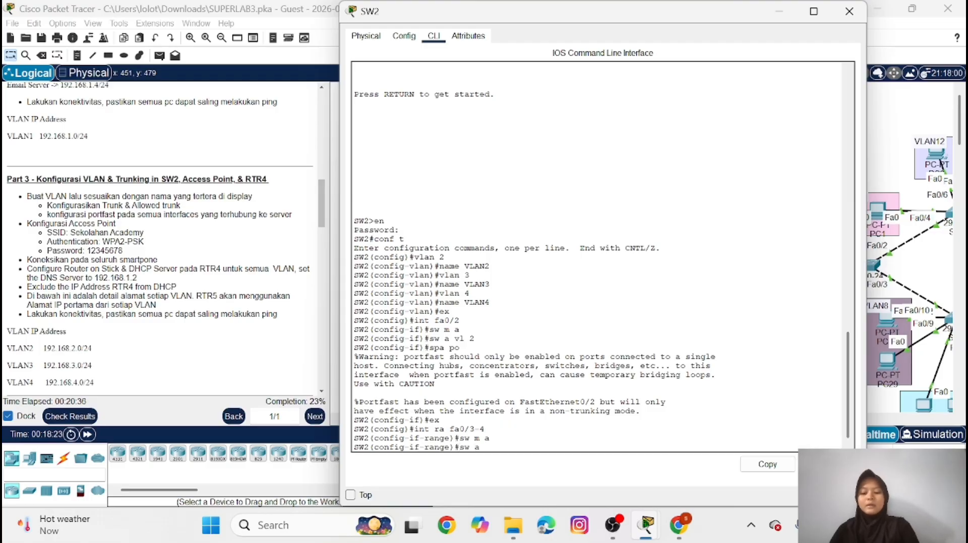
pyautogui.write(' vl 3')
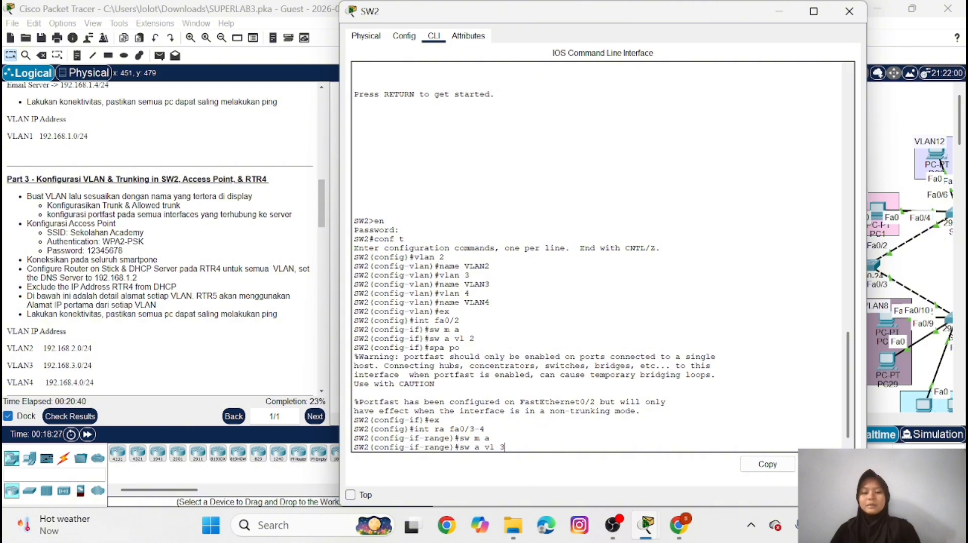
pyautogui.press('Return')
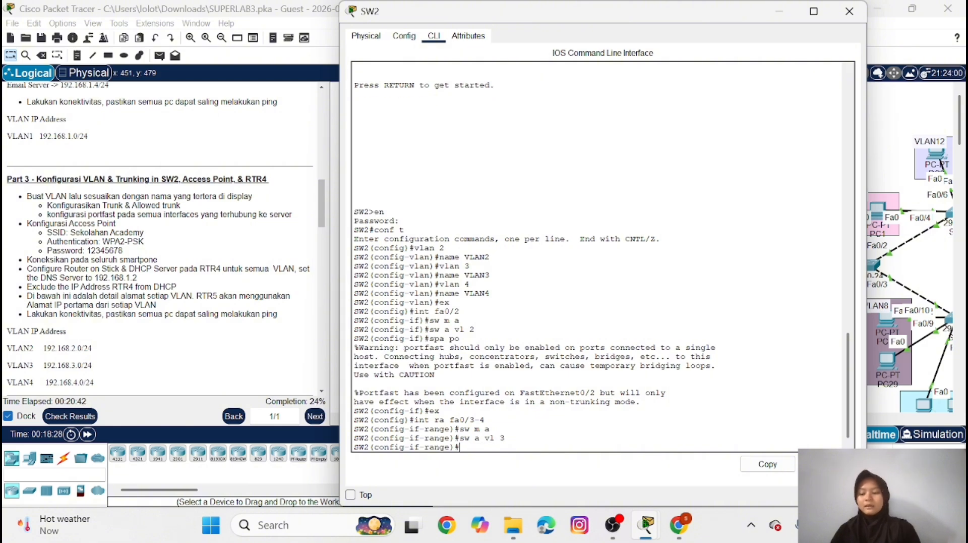
# Enable spanning-tree PortFast on SW2's interface range fa0/3-4 and return to global configuration mode
pyautogui.write('spa')
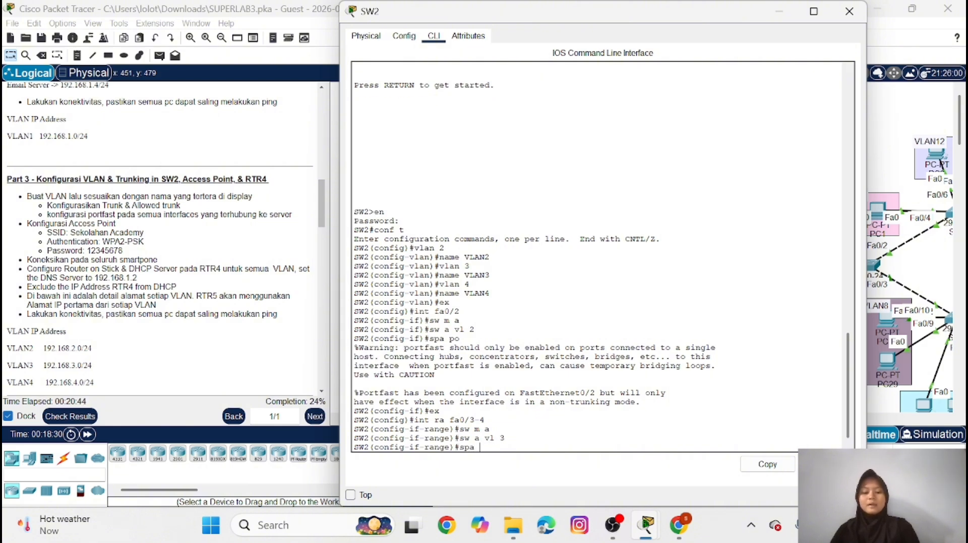
pyautogui.write(' po')
pyautogui.press('Return')
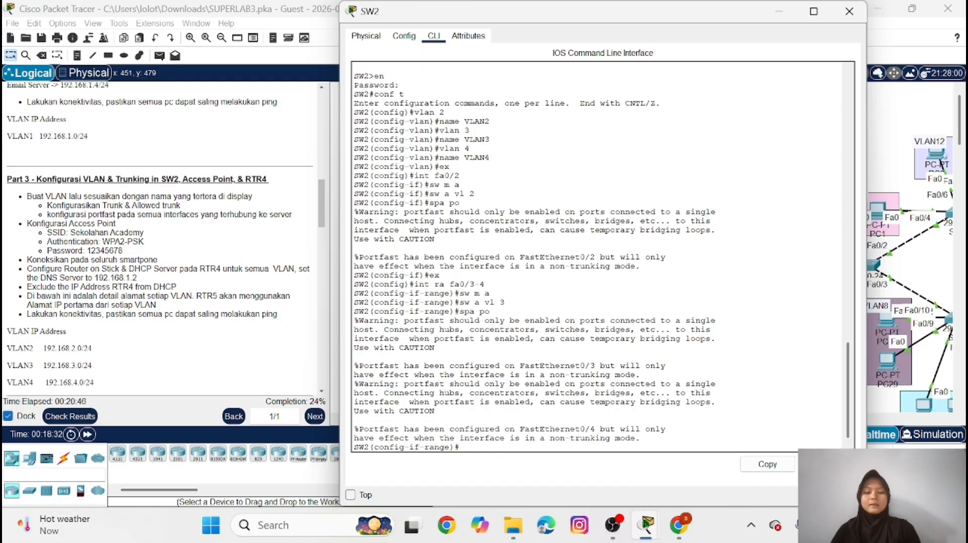
pyautogui.write('e')
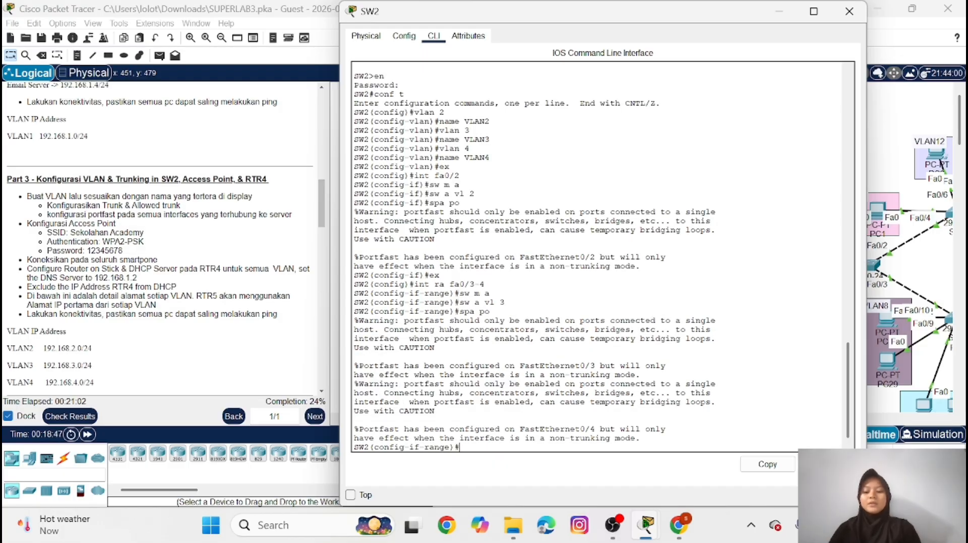
pyautogui.write('x')
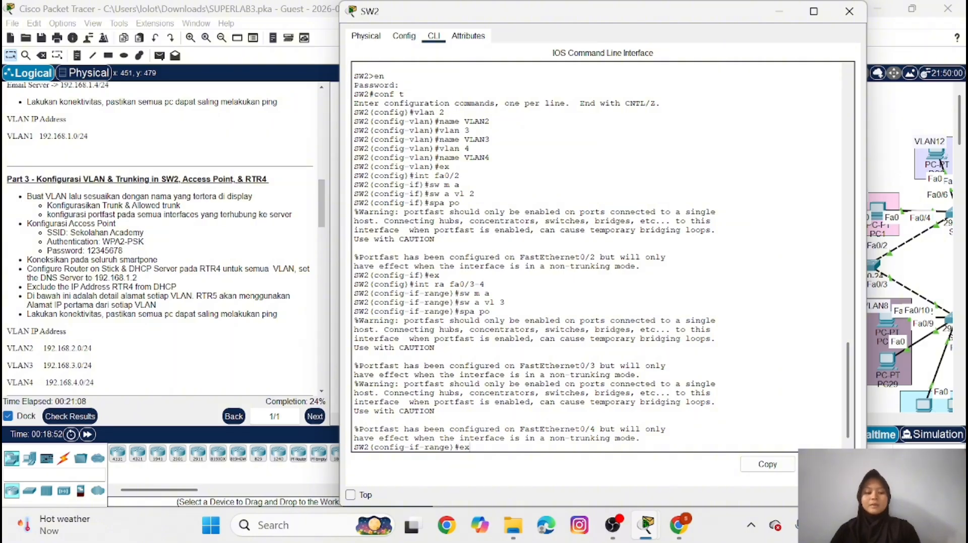
pyautogui.press('Return')
# Set SW2's interface range fa0/5-6 to access mode and assign it to VLAN 4
pyautogui.write('int')
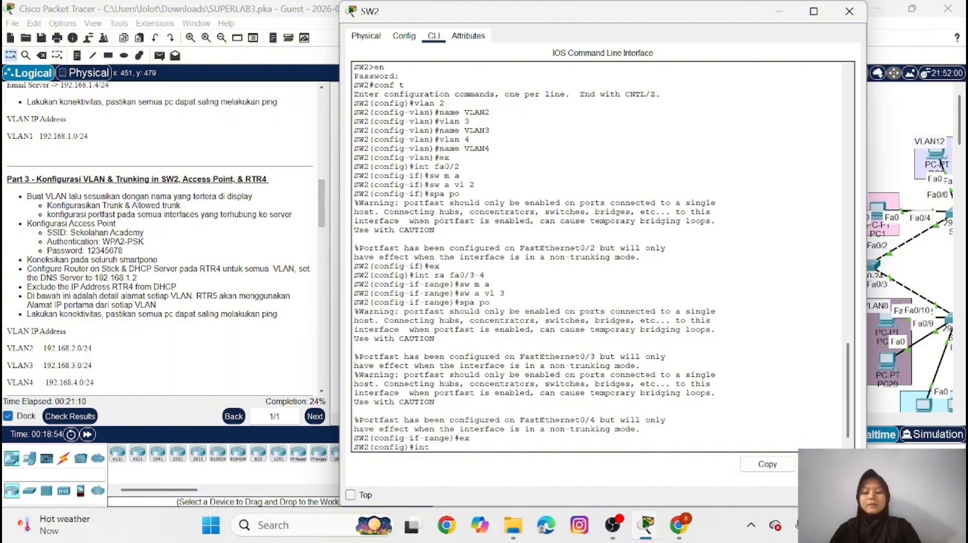
pyautogui.write(' ra fa0')
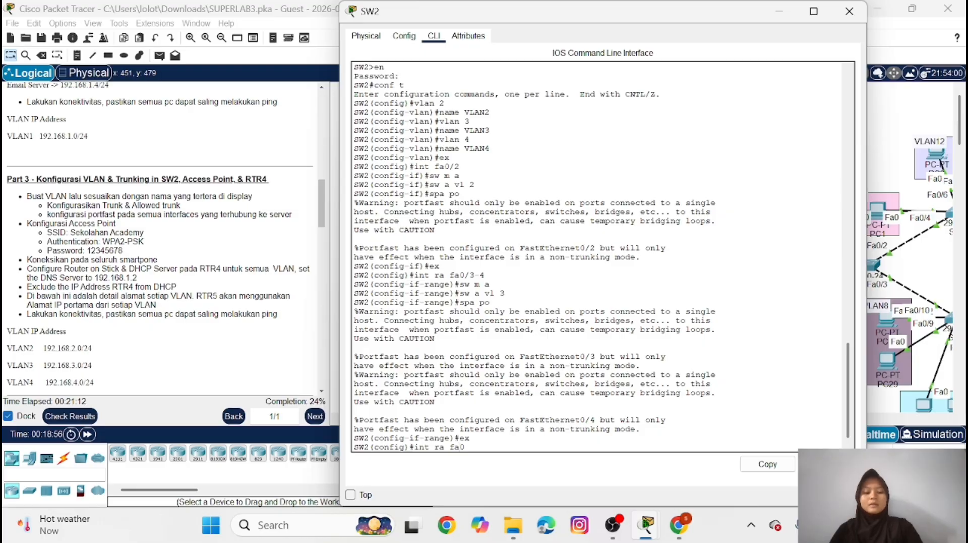
pyautogui.write('/5-6')
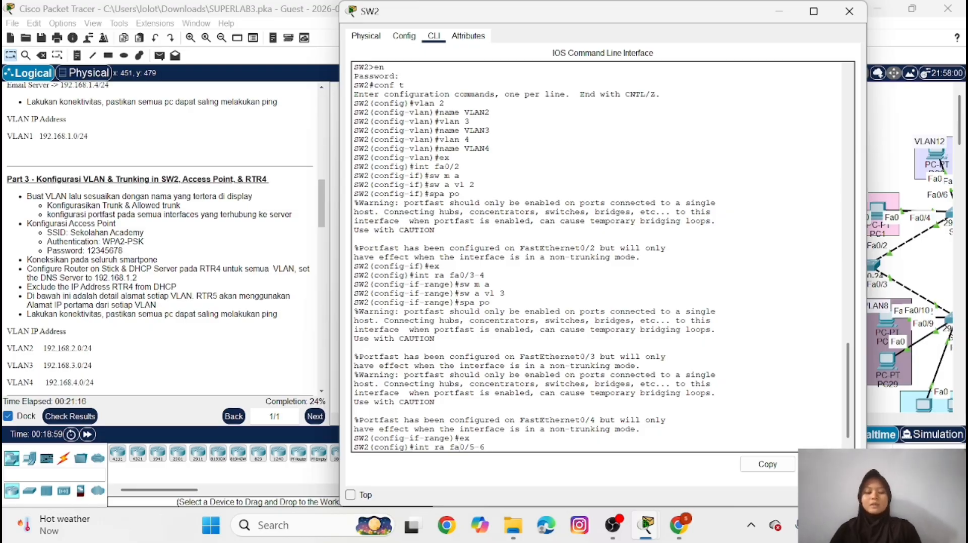
pyautogui.press('Return')
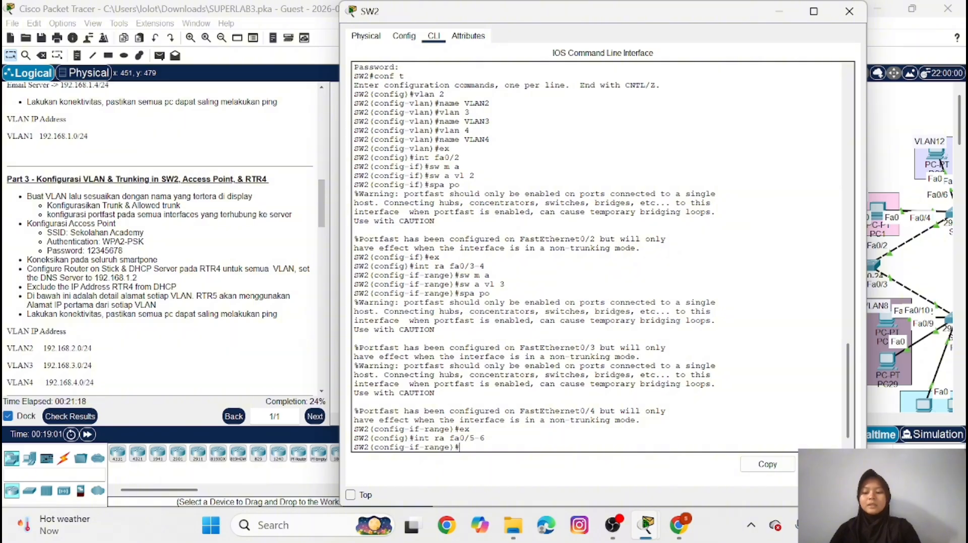
pyautogui.write('sw m')
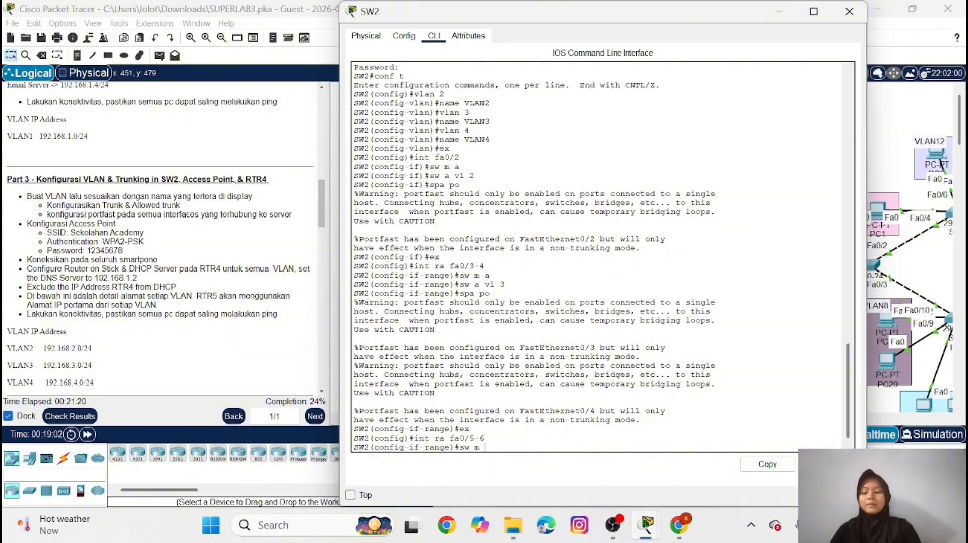
pyautogui.write(' a')
pyautogui.press('Return')
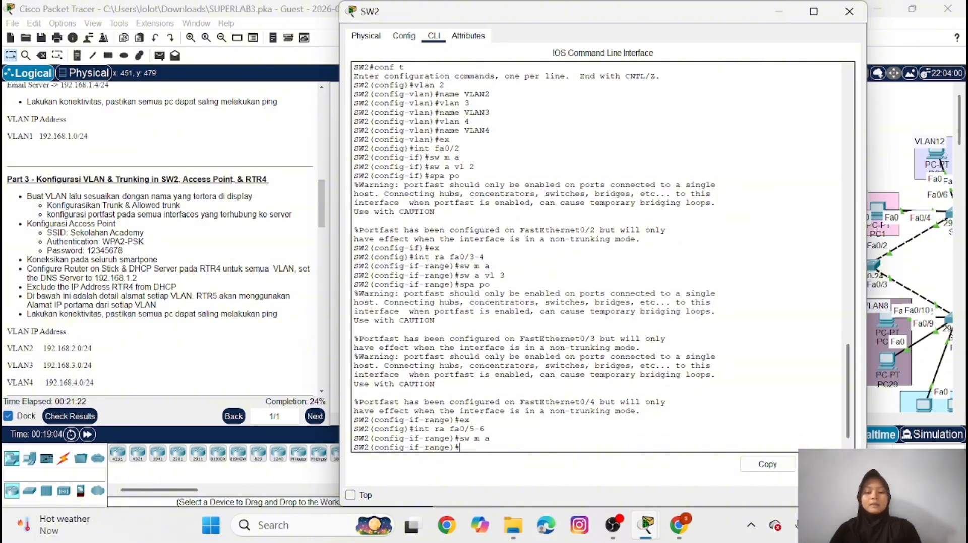
pyautogui.write('sw a')
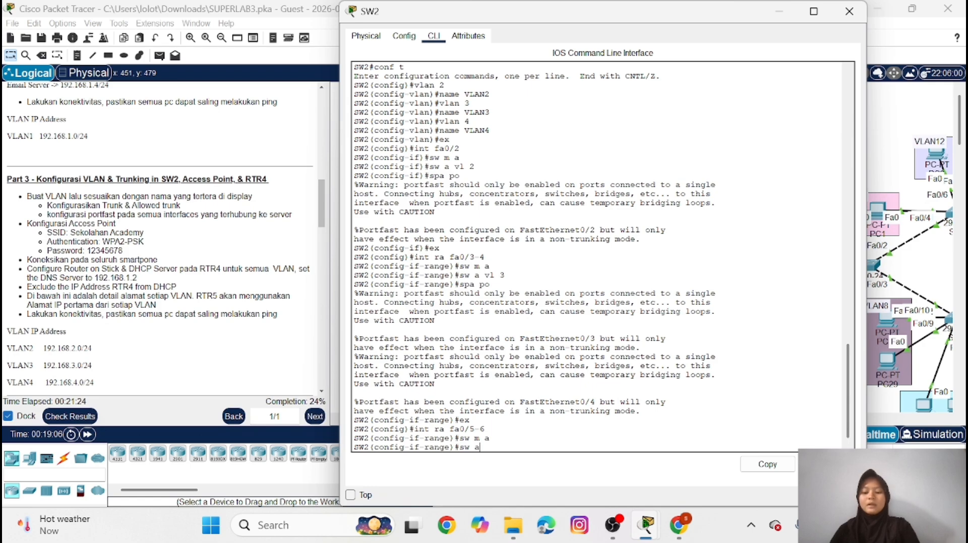
pyautogui.write(' vl')
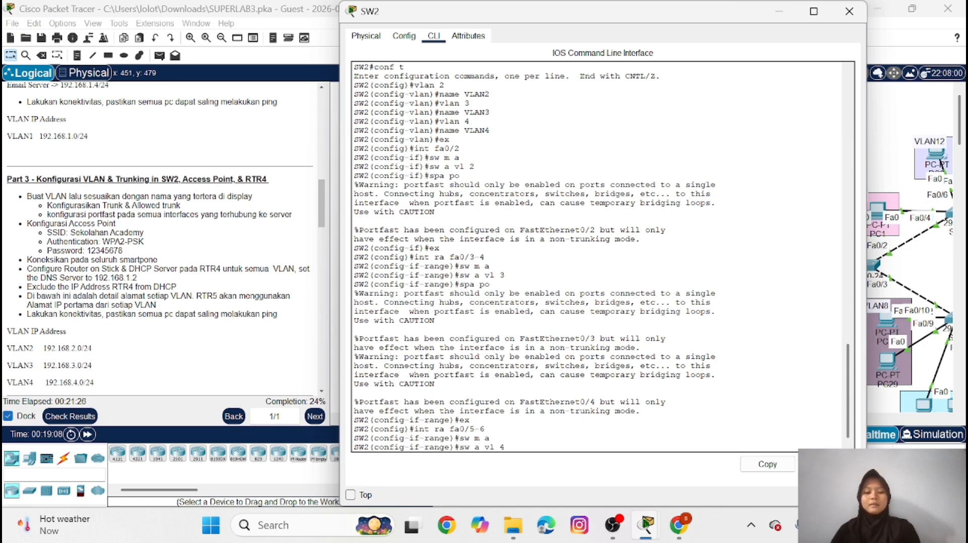
pyautogui.write(' 4')
pyautogui.press('Return')
# Enable spanning-tree PortFast on SW2's interface range fa0/5-6 and return to global configuration mode
pyautogui.write('s')
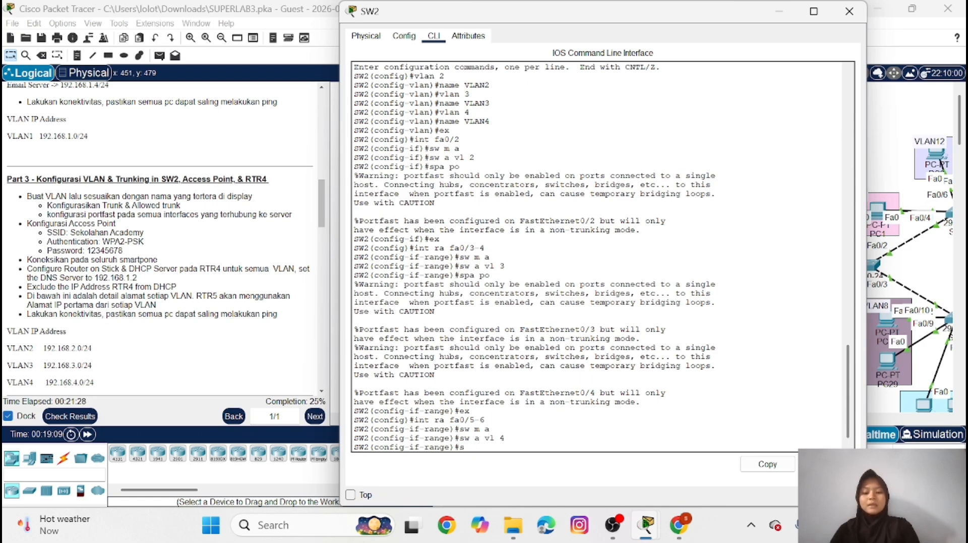
pyautogui.write('pa po')
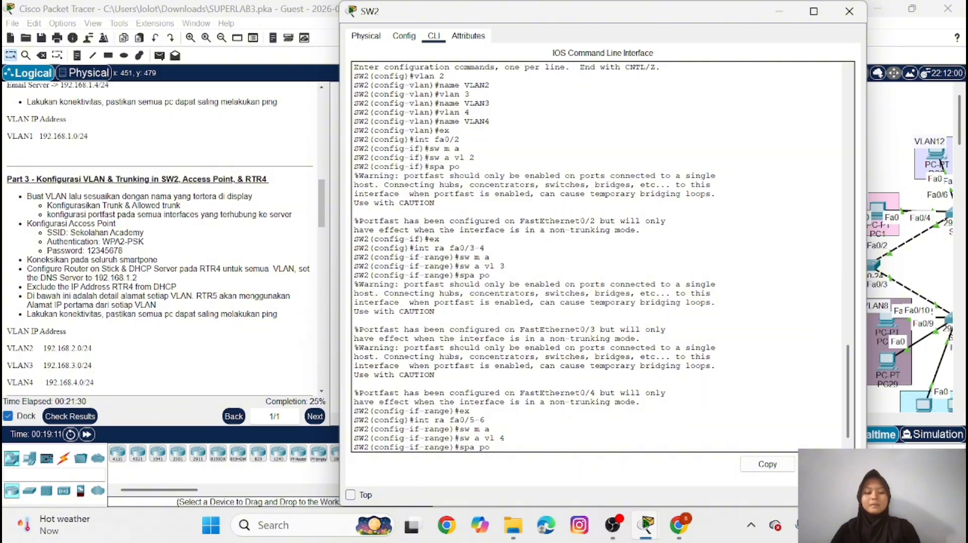
pyautogui.press('Return')
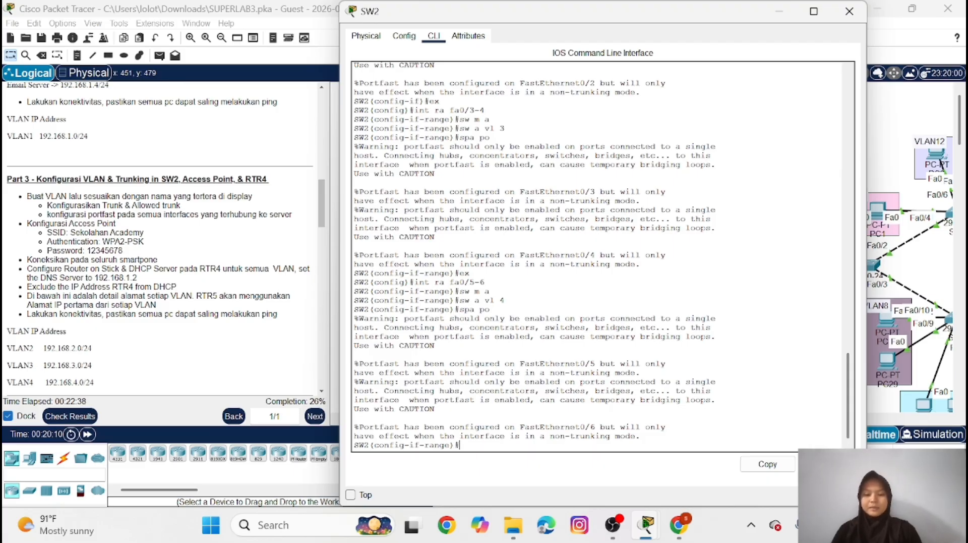
pyautogui.write('ex')
pyautogui.press('Return')
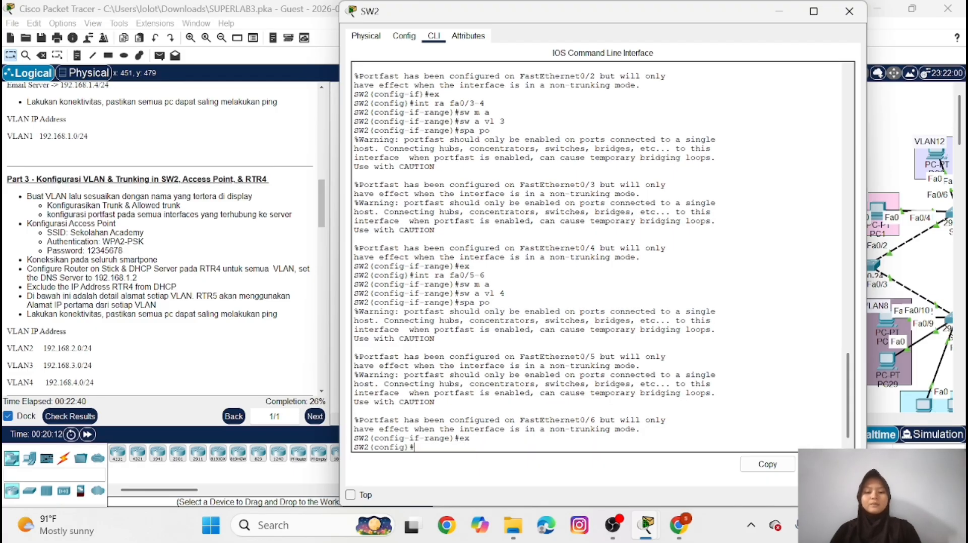
# Set SW2's interface fa0/1 to trunk mode
pyautogui.write('int fa')
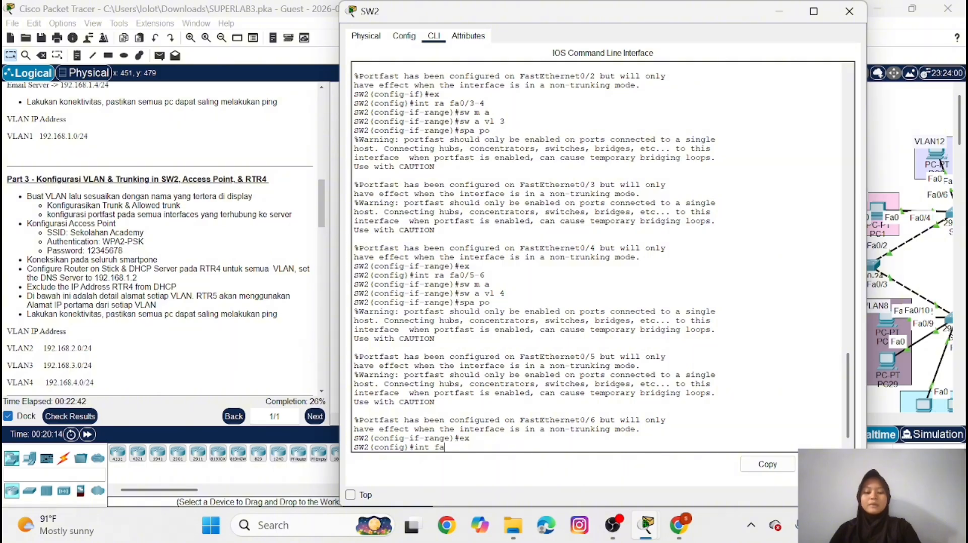
pyautogui.write('0/1')
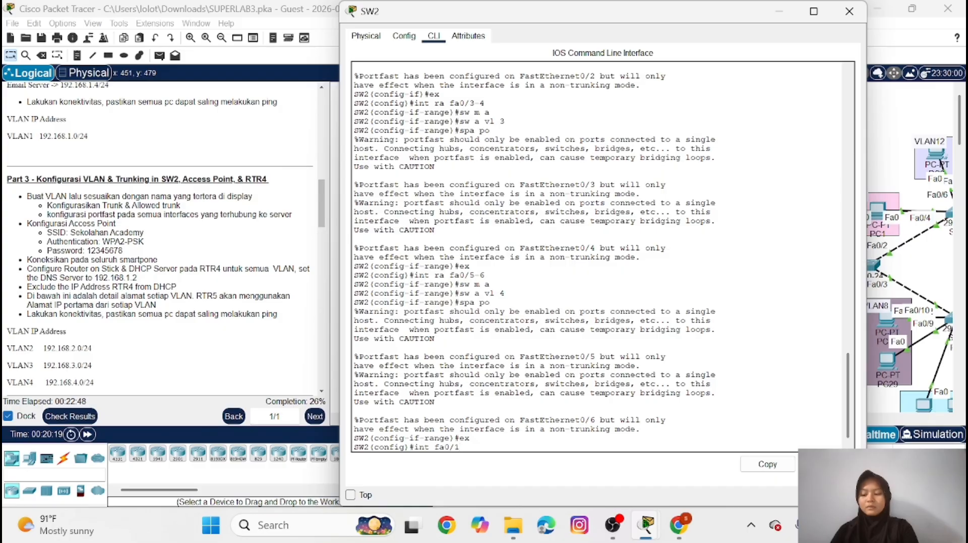
pyautogui.press('Return')
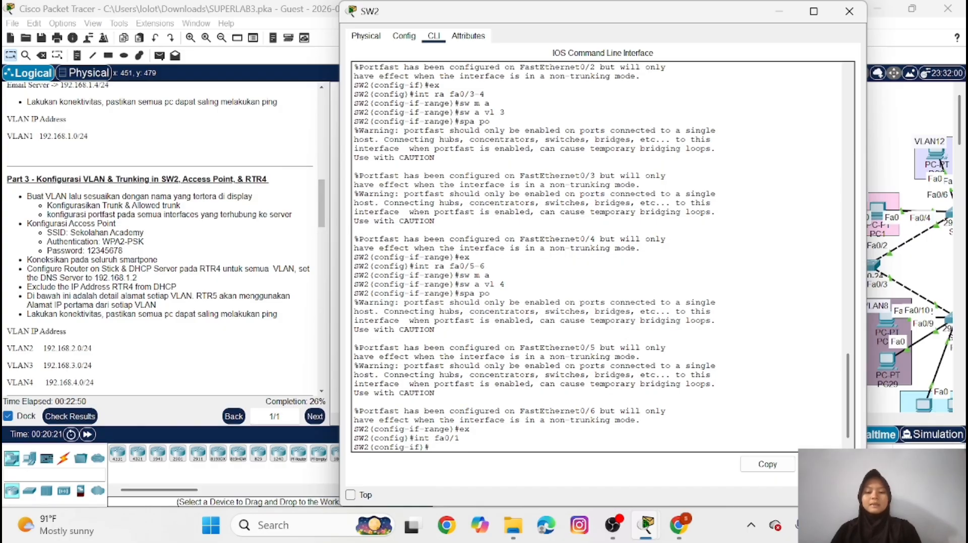
pyautogui.write('sw m t')
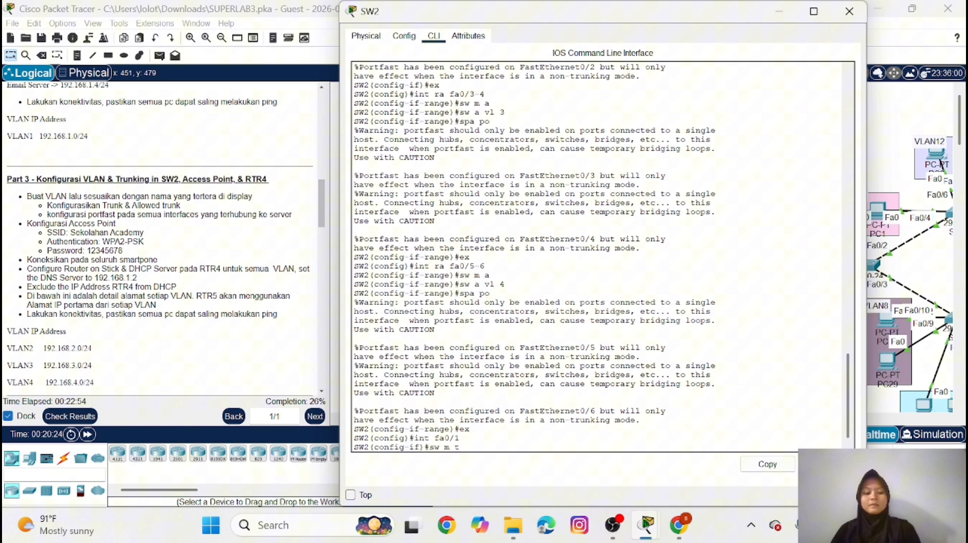
pyautogui.press('Return')
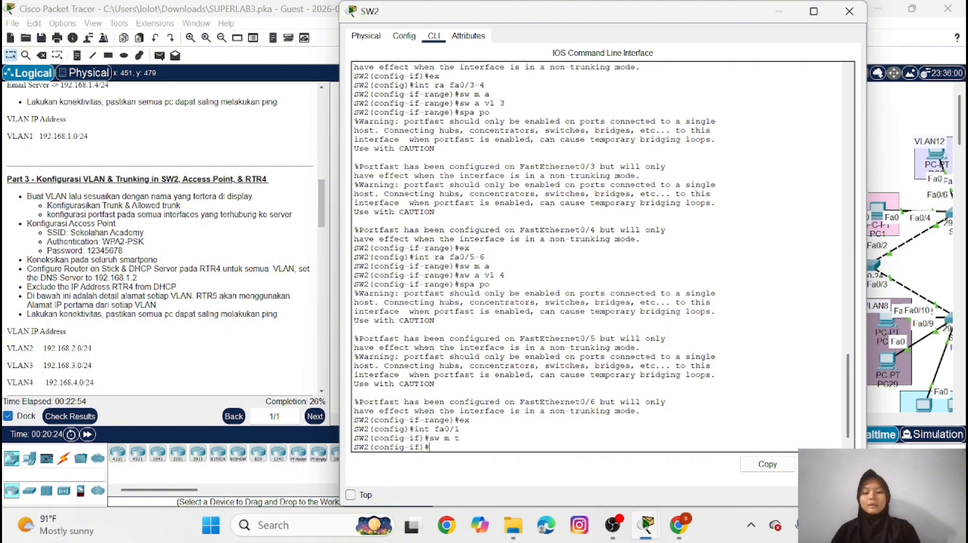
# Allow VLANs 2-4 on SW2's fa0/1 trunk and put the switch's window away
pyautogui.write('sw ')
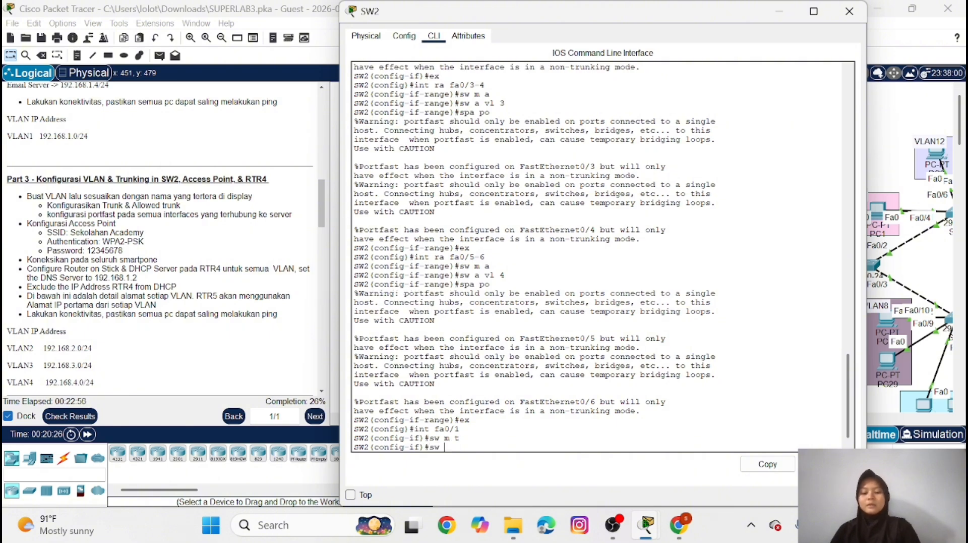
pyautogui.write('t all ')
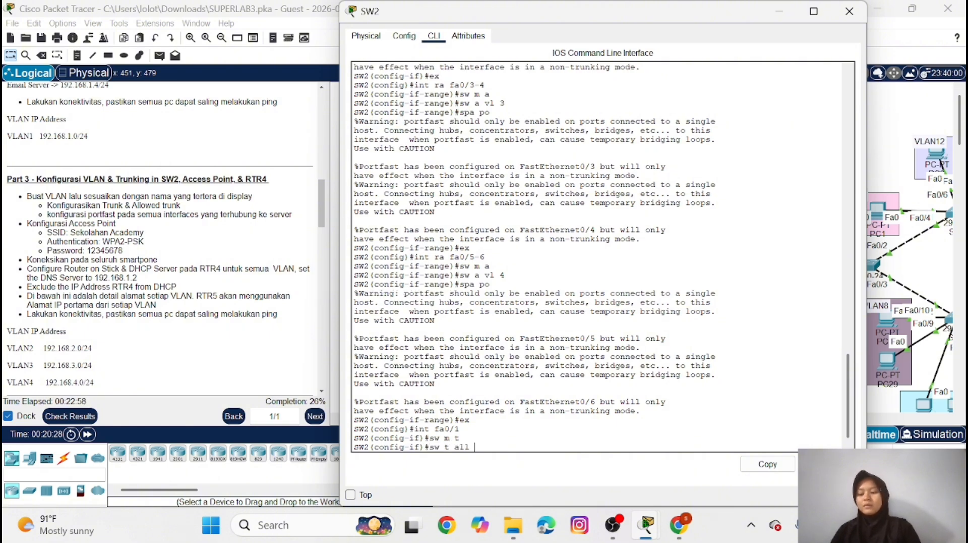
pyautogui.write('vl 2-4')
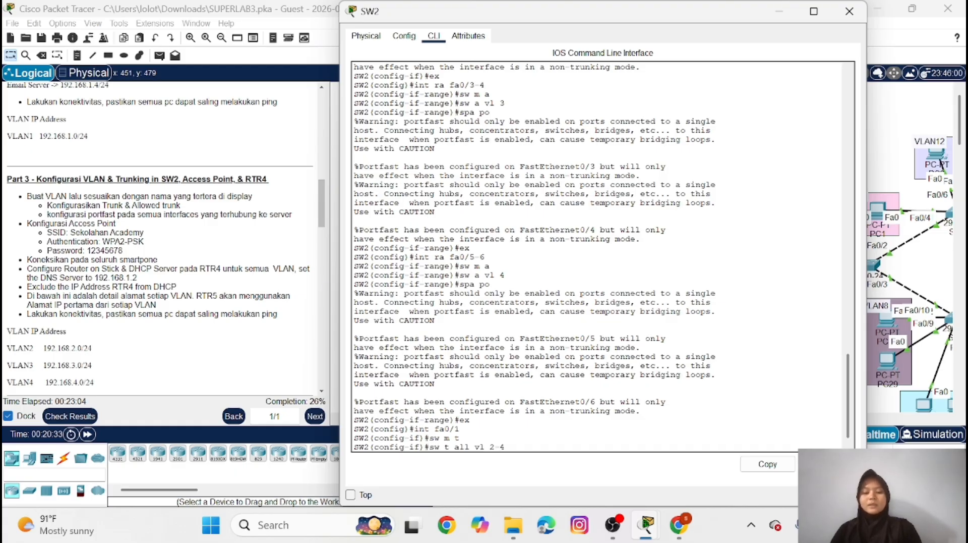
pyautogui.press('Return')
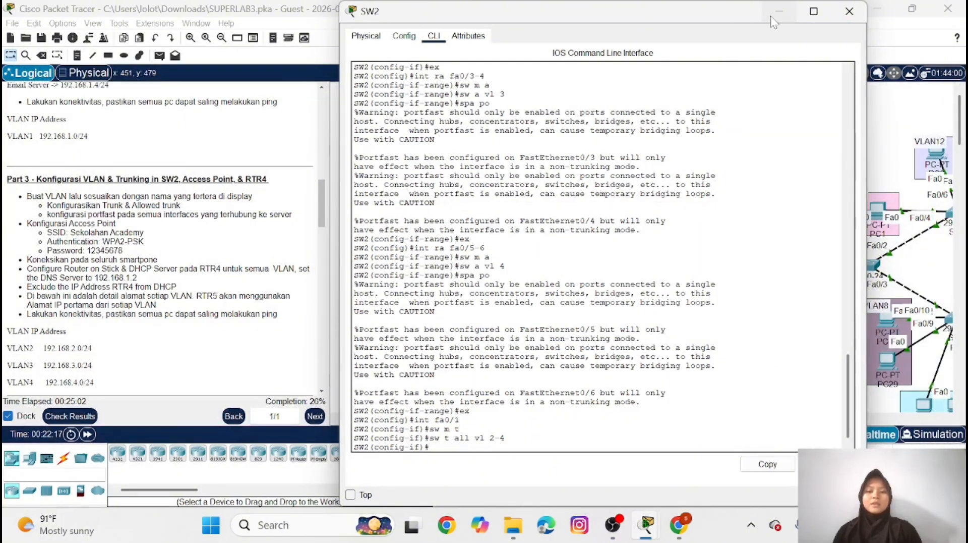
pyautogui.click(776, 16)
# Set the SSID of Access Point0's wireless Port 1 to "Sekolahan Academy"
pyautogui.scroll(-2, 510, 334)
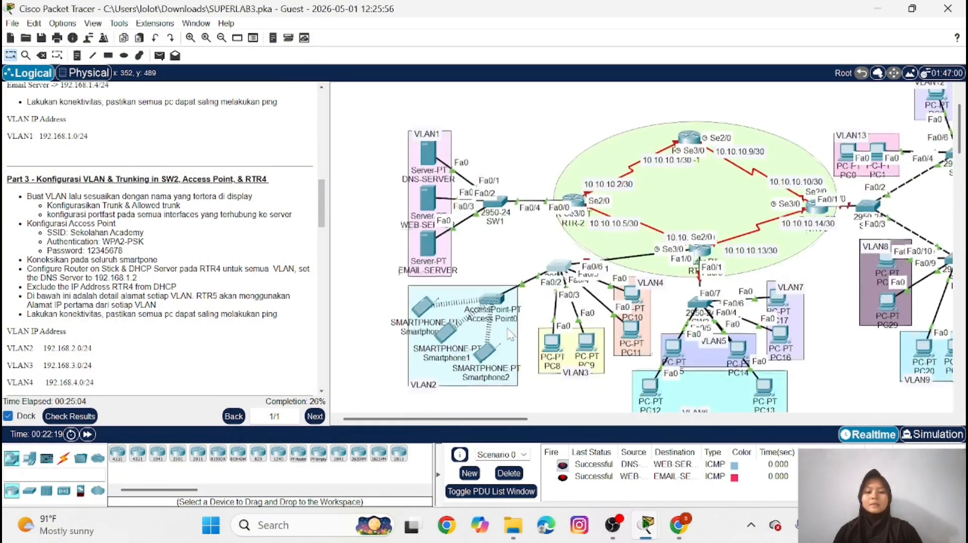
pyautogui.click(497, 301)
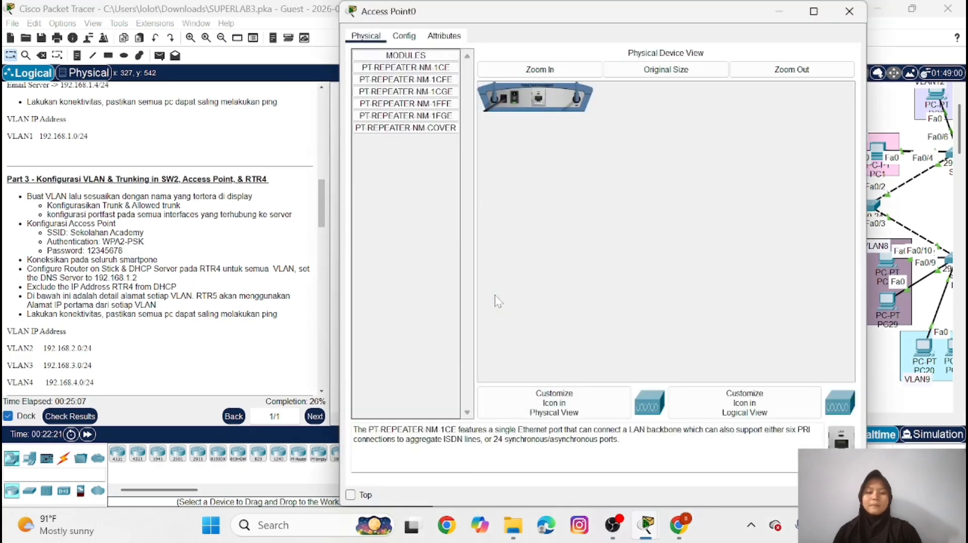
pyautogui.click(404, 35)
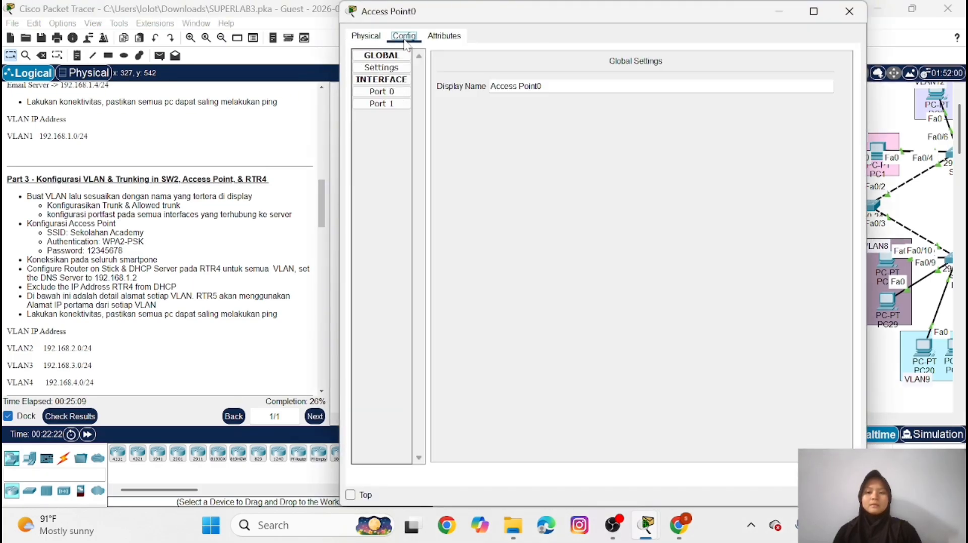
pyautogui.click(383, 105)
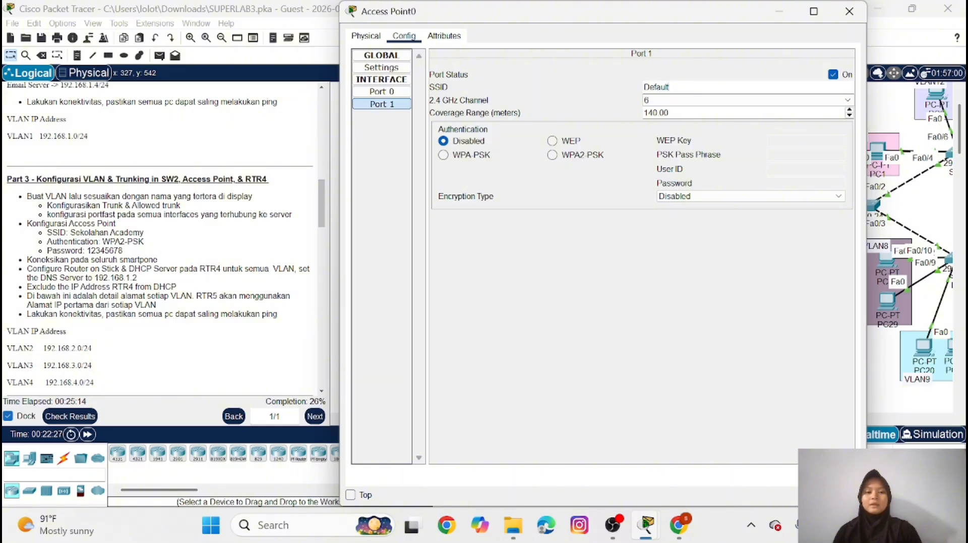
pyautogui.press('BackSpace')
pyautogui.press('BackSpace')
pyautogui.press('BackSpace')
pyautogui.press('BackSpace')
pyautogui.press('BackSpace')
pyautogui.press('BackSpace')
pyautogui.press('BackSpace')
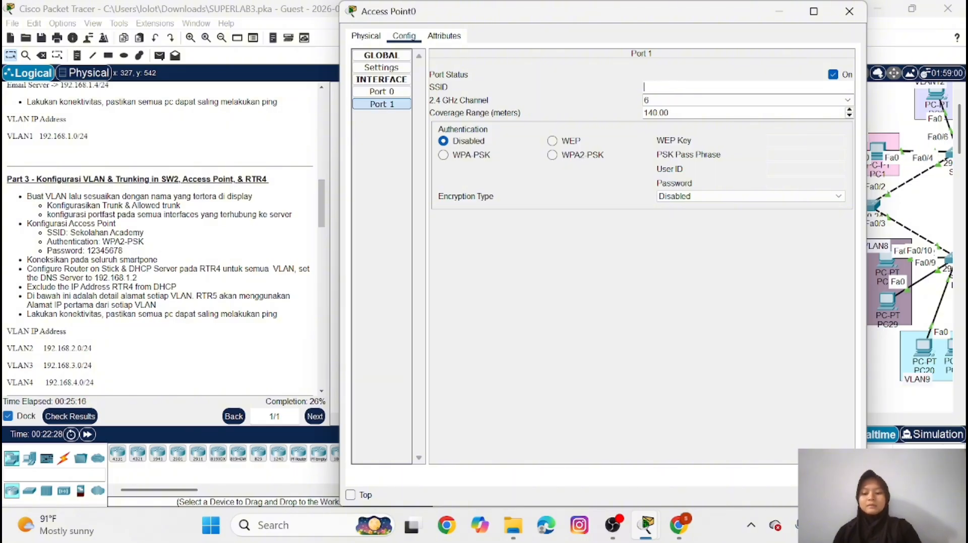
pyautogui.write('S')
pyautogui.press('capslock')
pyautogui.write('eko')
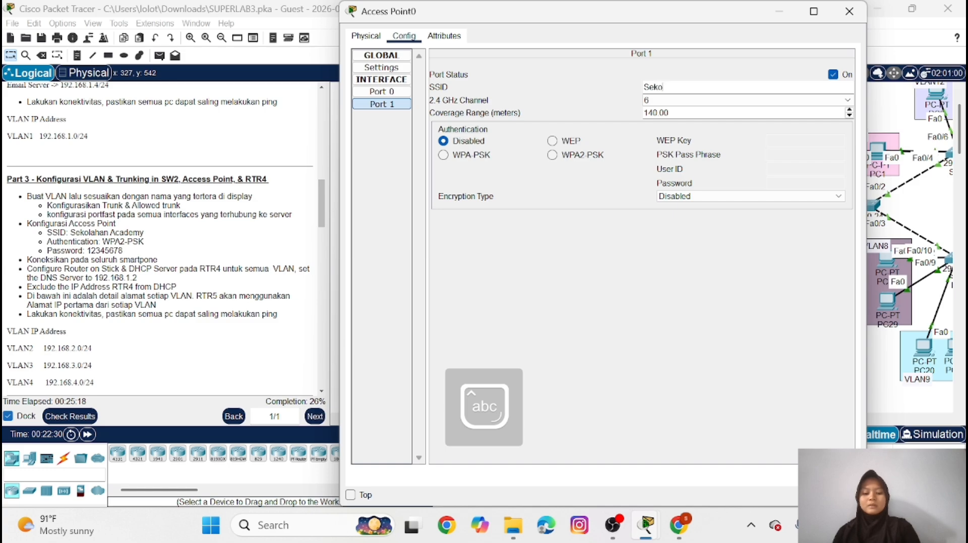
pyautogui.write('lahan')
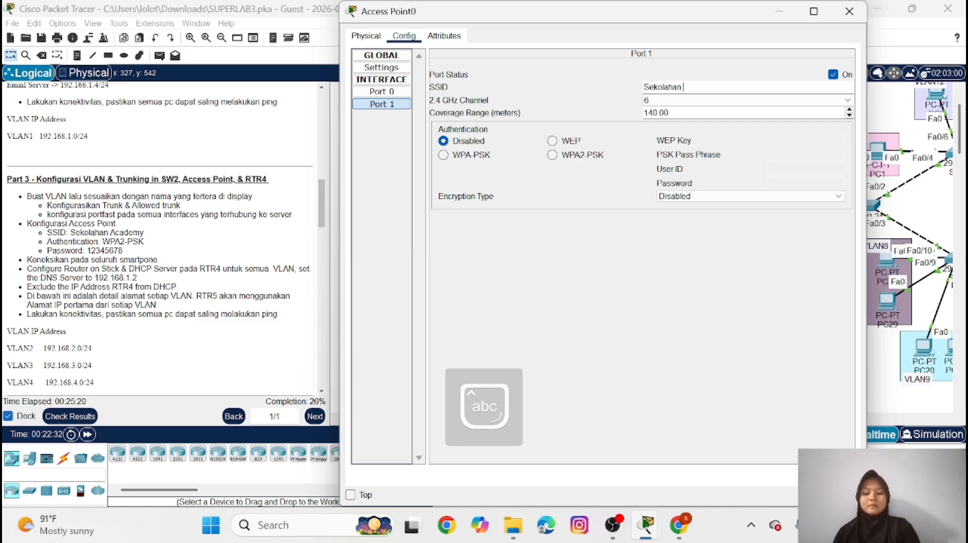
pyautogui.press('capslock')
pyautogui.write('A')
pyautogui.press('capslock')
pyautogui.write('c')
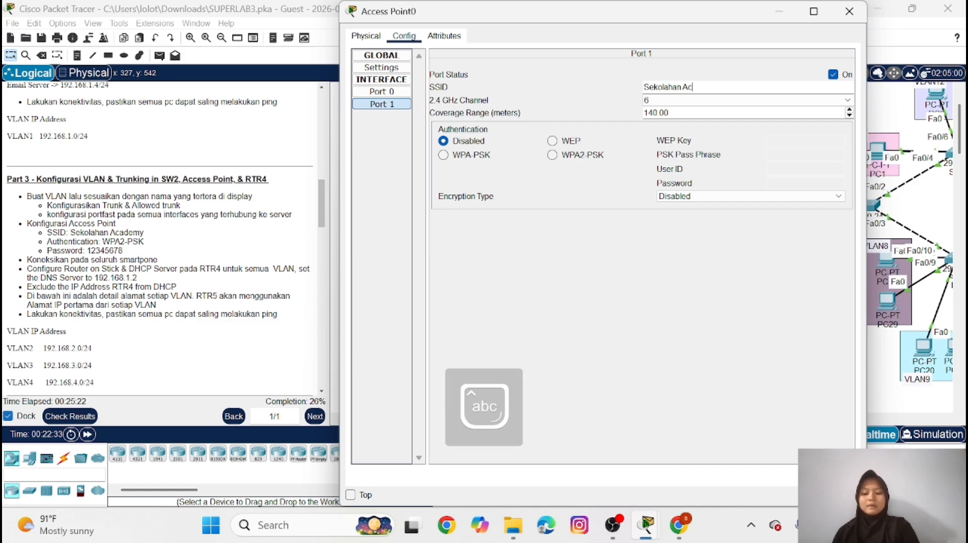
pyautogui.write('ademy')
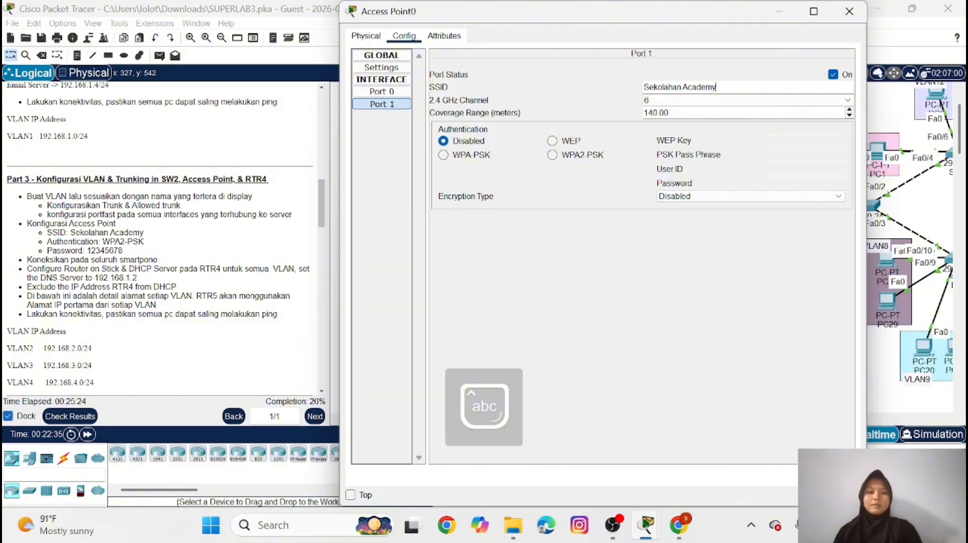
# Set Access Point0's Port 1 authentication to WPA2-PSK, enter the PSK pass phrase from the instructions, and put the device window away
pyautogui.click(553, 156)
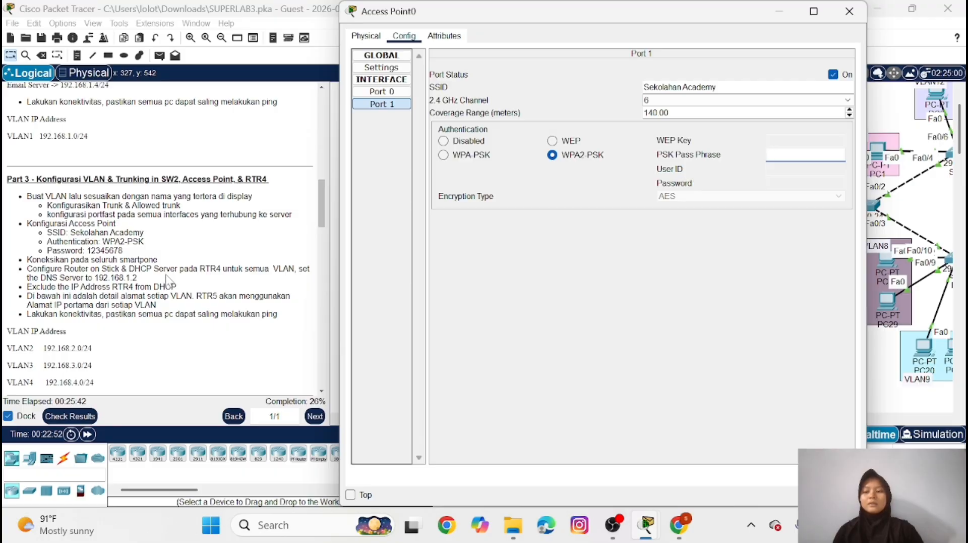
pyautogui.scroll(-3, 166, 281)
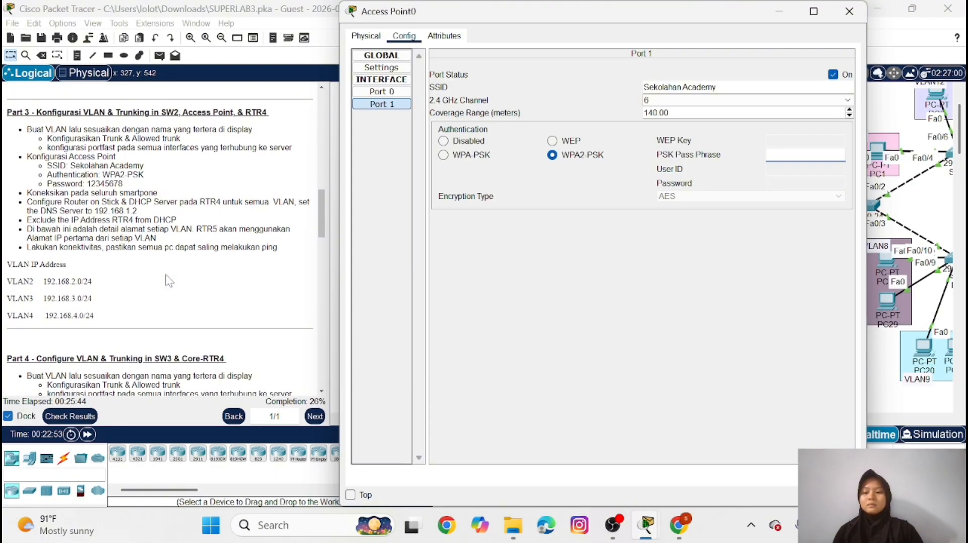
pyautogui.scroll(1, 169, 280)
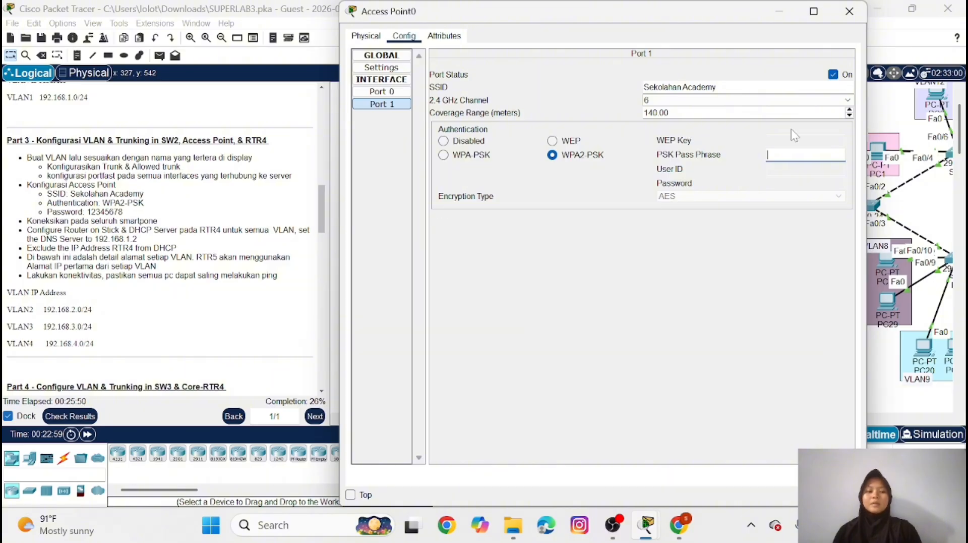
pyautogui.write('1')
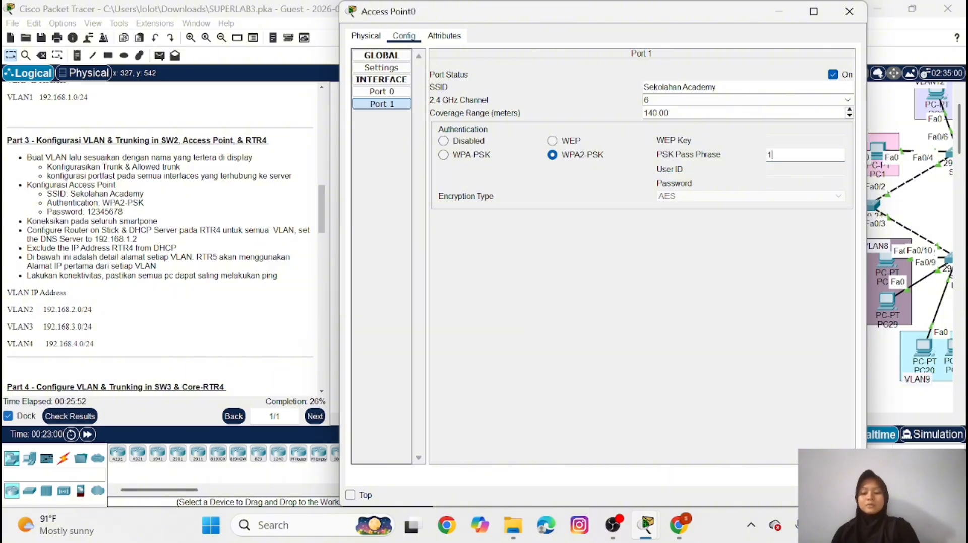
pyautogui.write('2345678')
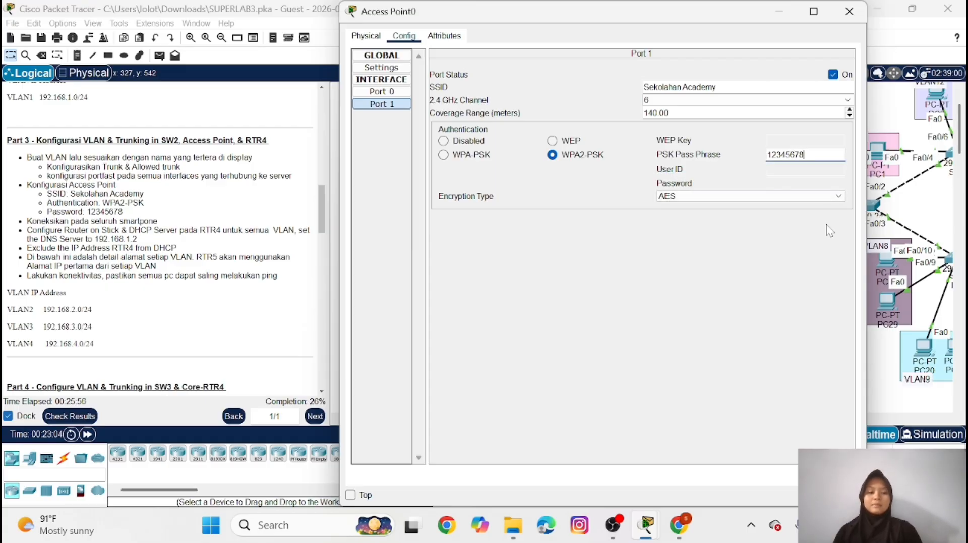
pyautogui.click(779, 14)
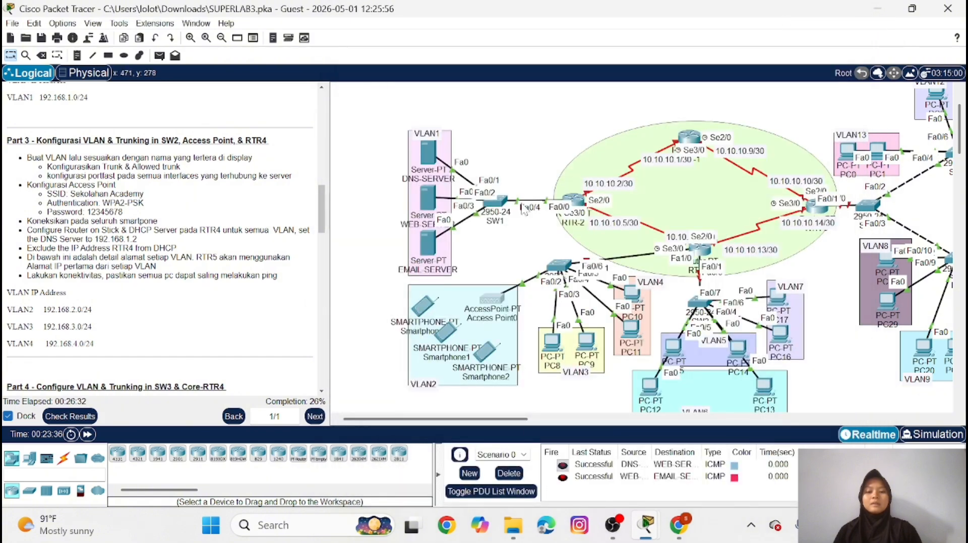
# Set the SSID of Smartphone0's Wireless0 interface to "Sekolahan Academy"
pyautogui.click(417, 306)
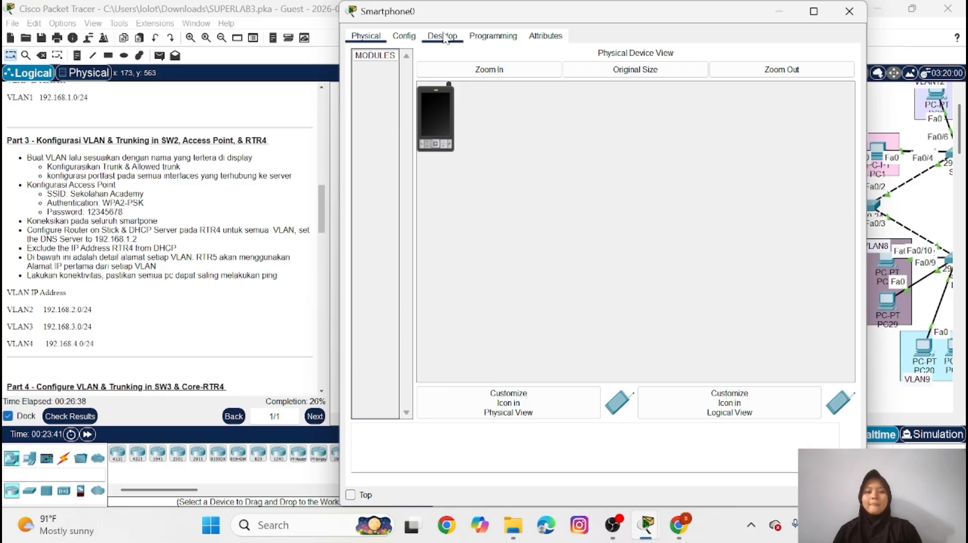
pyautogui.click(444, 37)
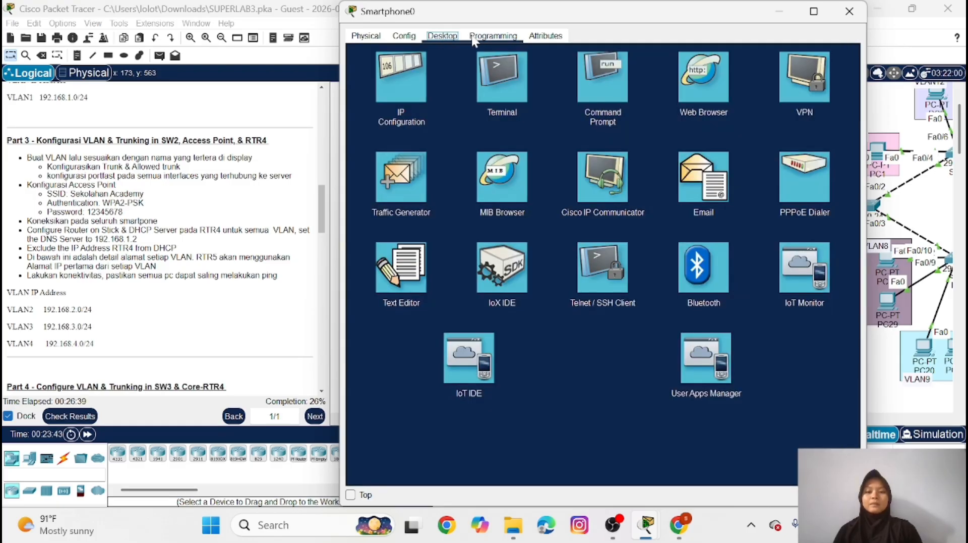
pyautogui.click(366, 36)
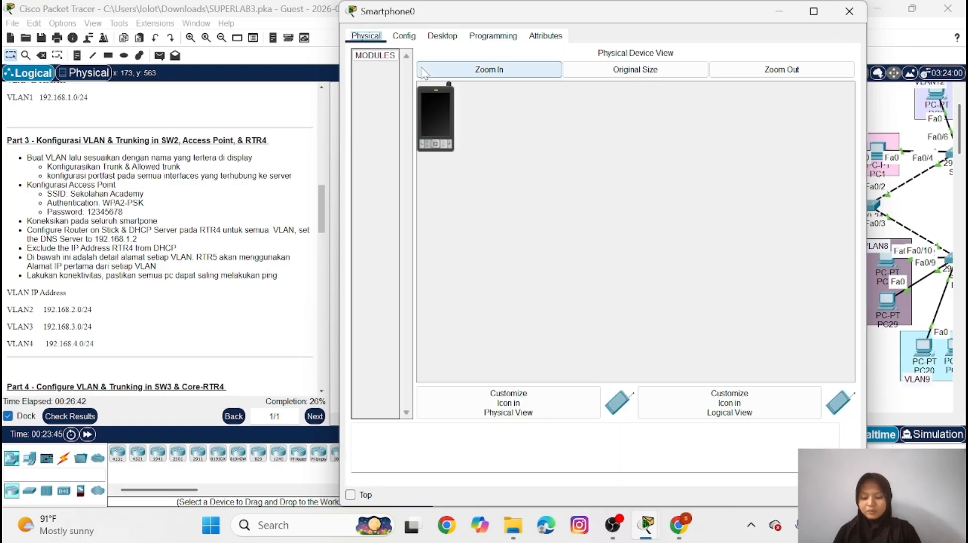
pyautogui.click(405, 36)
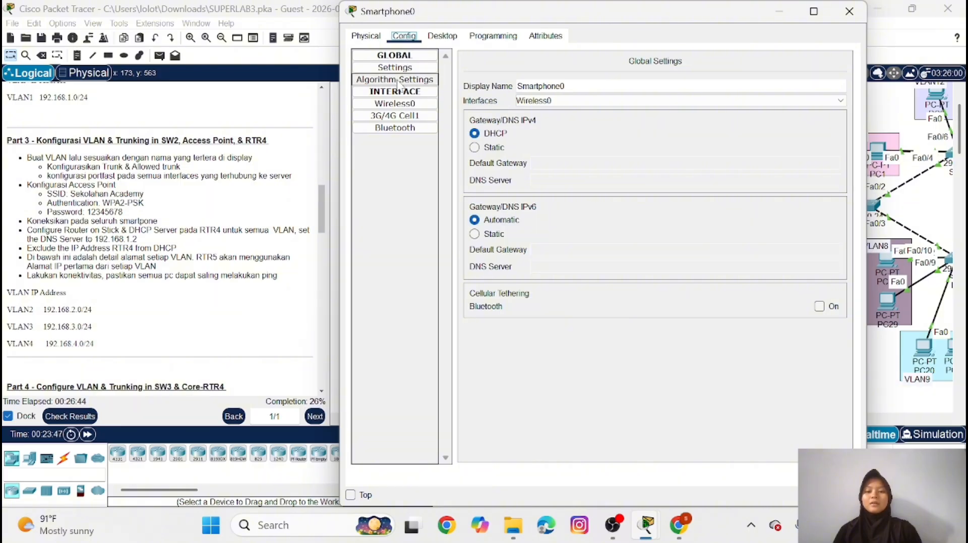
pyautogui.click(417, 105)
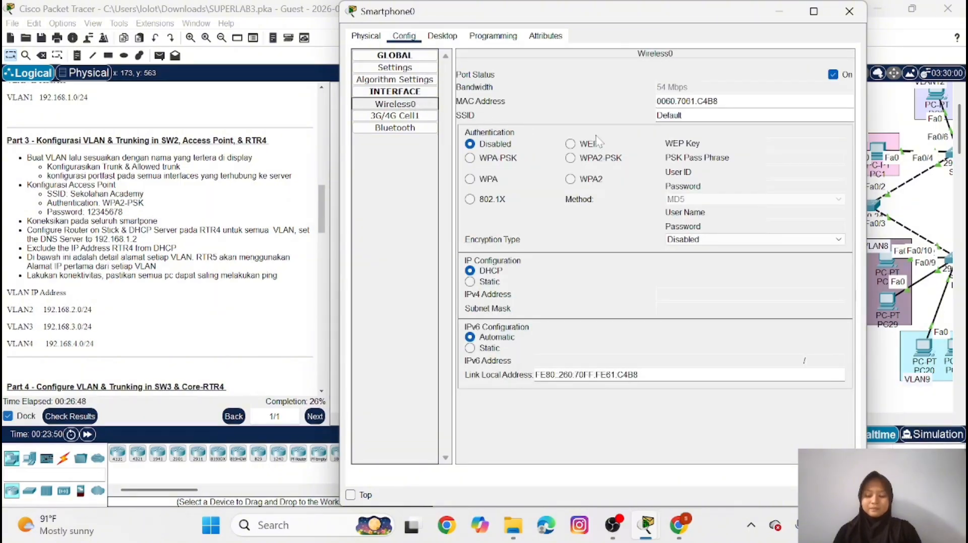
pyautogui.click(691, 116)
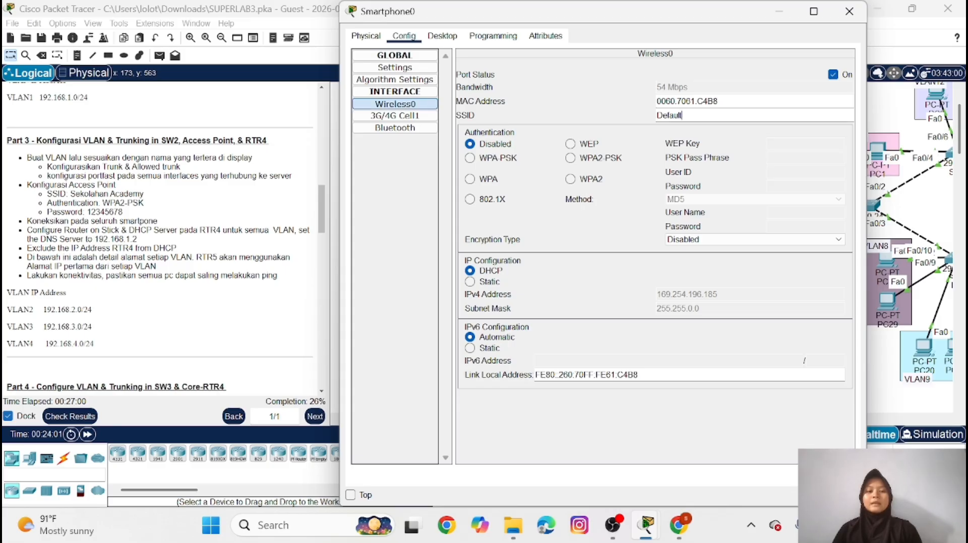
pyautogui.press('BackSpace')
pyautogui.press('BackSpace')
pyautogui.press('BackSpace')
pyautogui.press('BackSpace')
pyautogui.press('BackSpace')
pyautogui.press('BackSpace')
pyautogui.press('BackSpace')
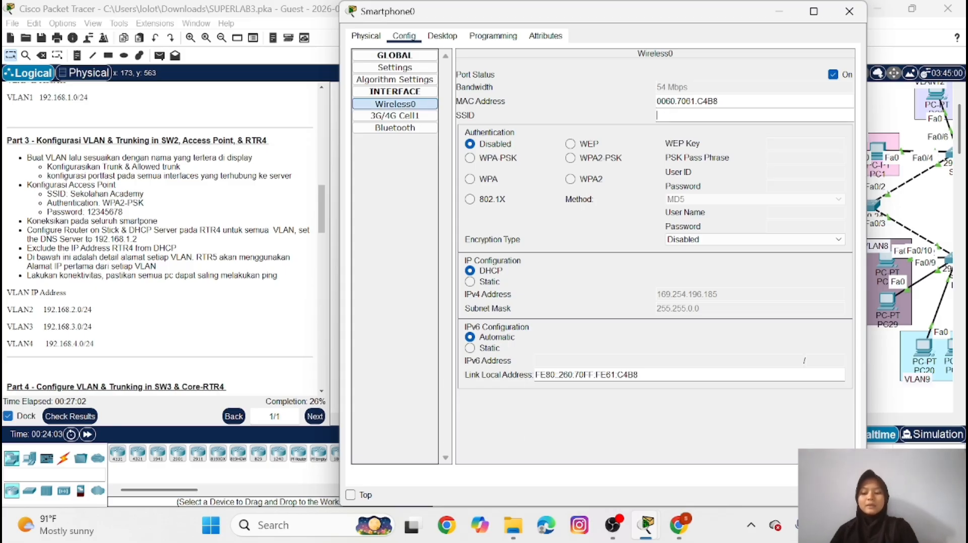
pyautogui.write('Sekol')
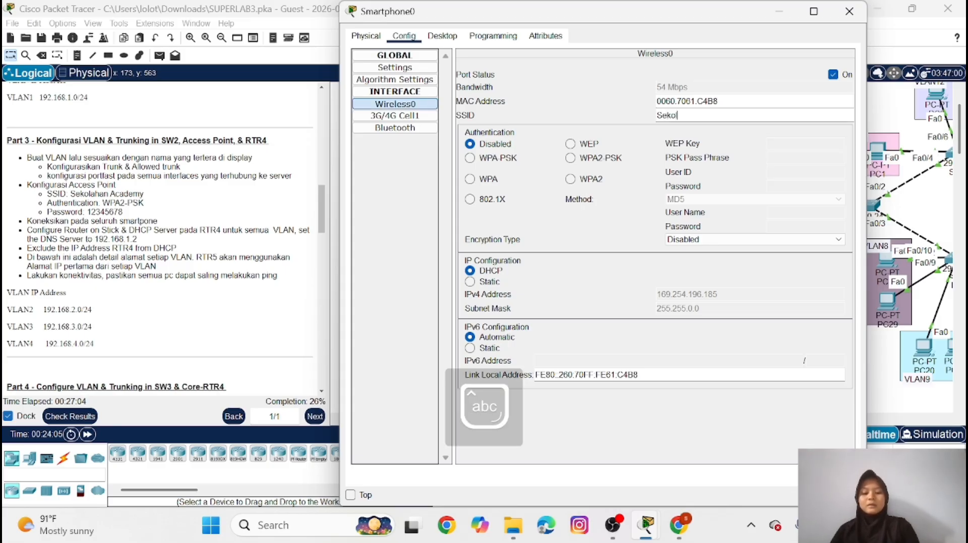
pyautogui.write('ahan')
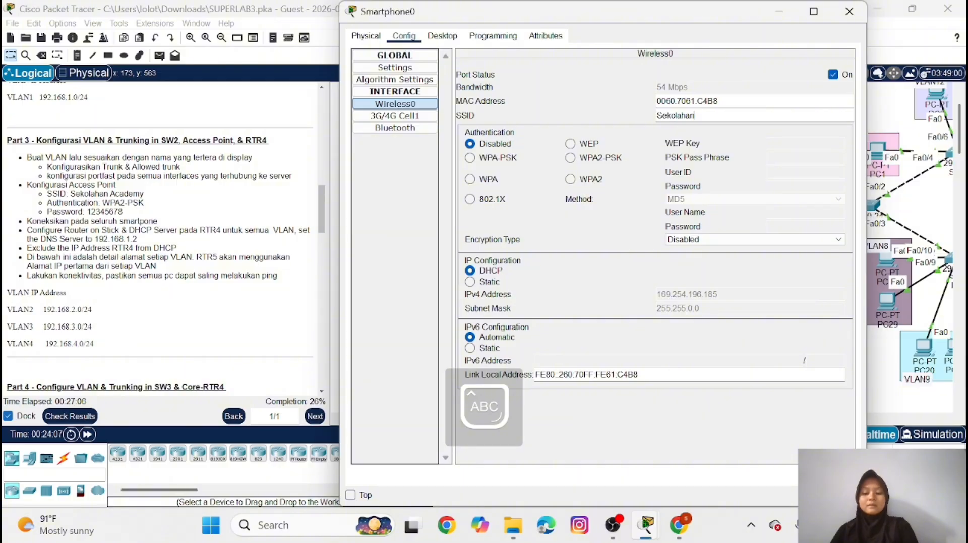
pyautogui.write('Acade')
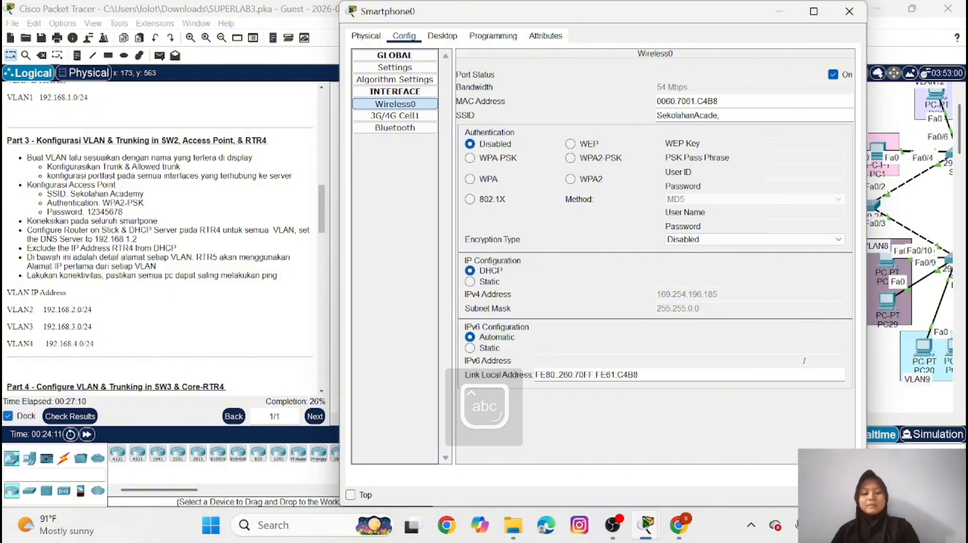
pyautogui.write('my')
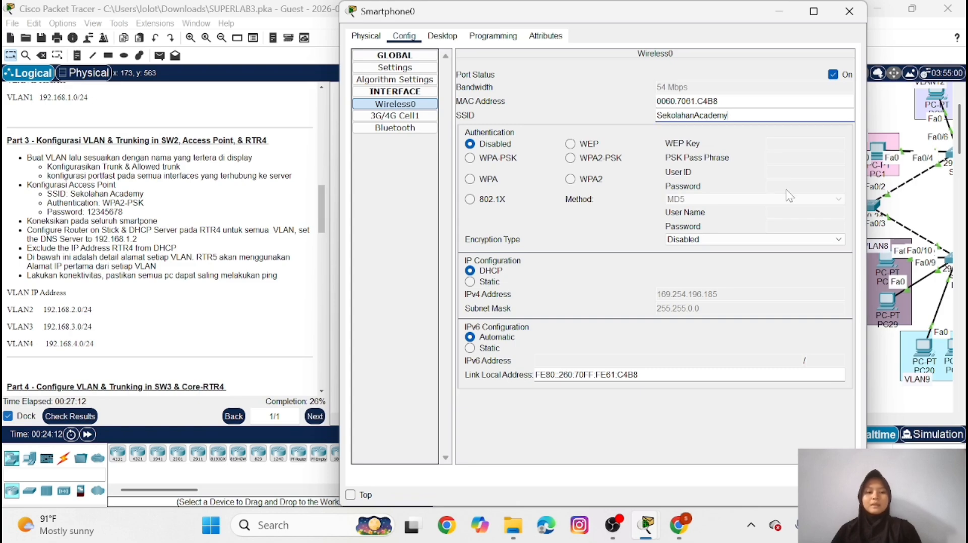
# Set Smartphone0's Wireless0 authentication to WPA2-PSK, enter the access point's PSK pass phrase, and put the device window away
pyautogui.click(570, 158)
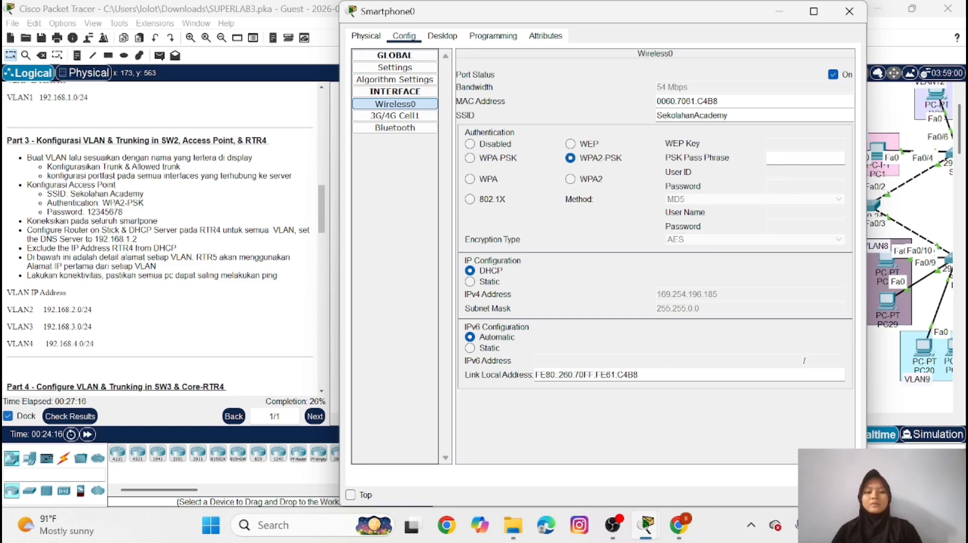
pyautogui.write('12345')
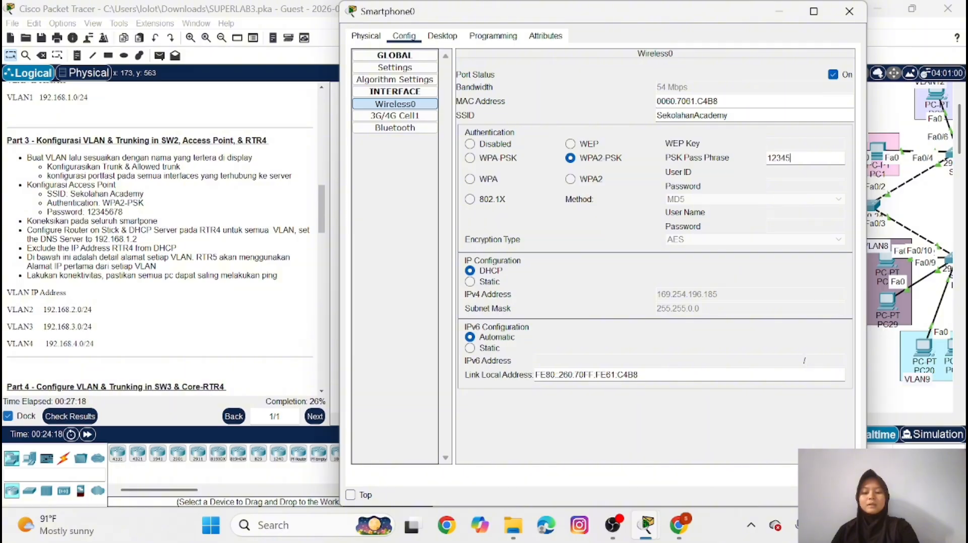
pyautogui.write('678')
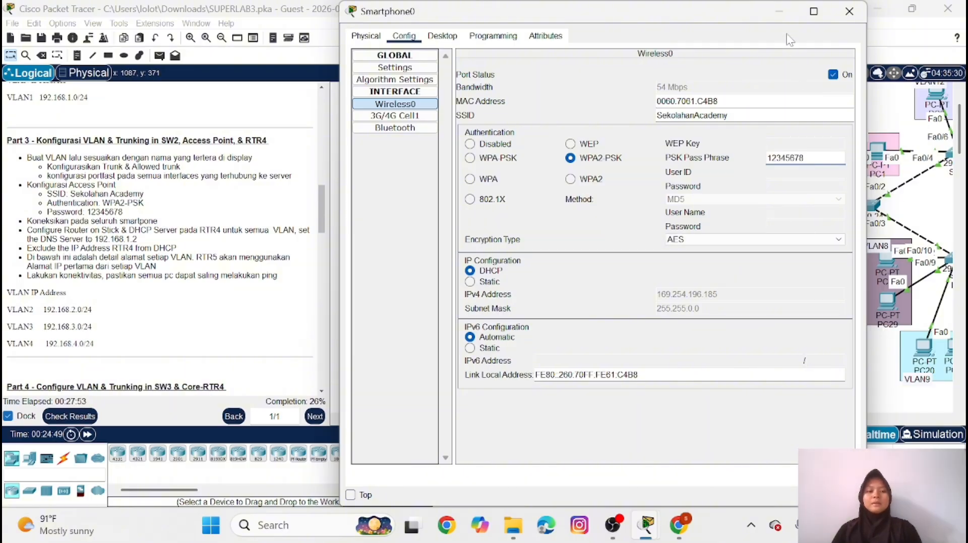
pyautogui.click(779, 11)
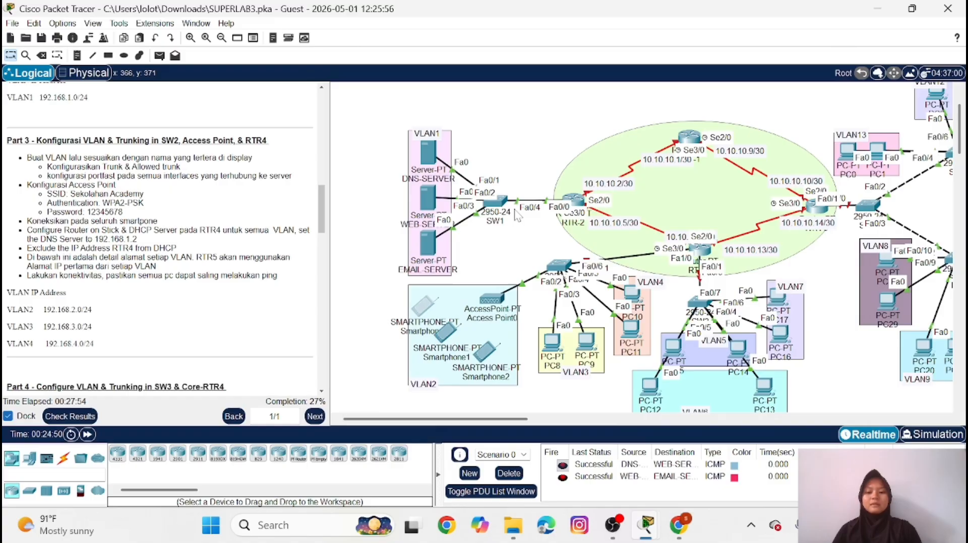
# Open RTR-4's command line, enter privileged mode with the enable password, and start global configuration
pyautogui.scroll(-2, 492, 222)
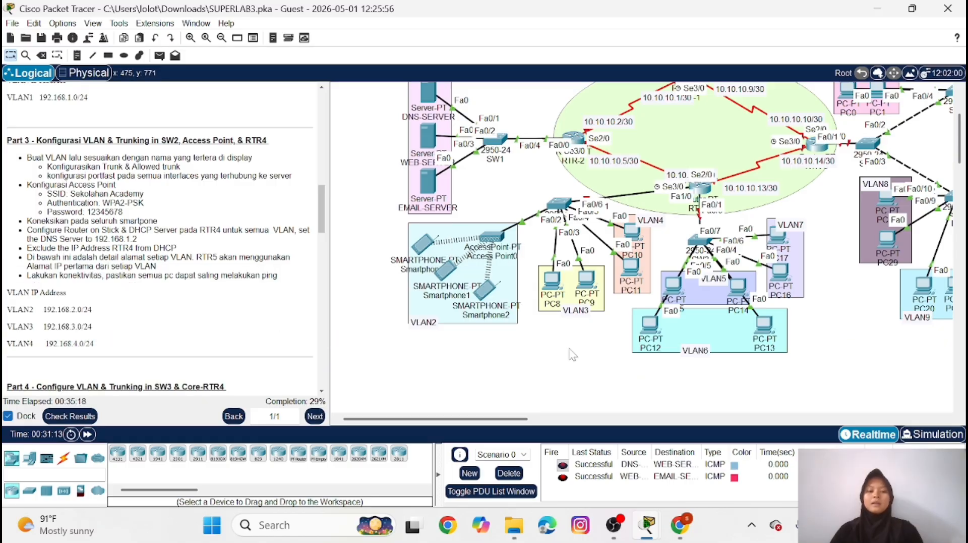
pyautogui.click(700, 193)
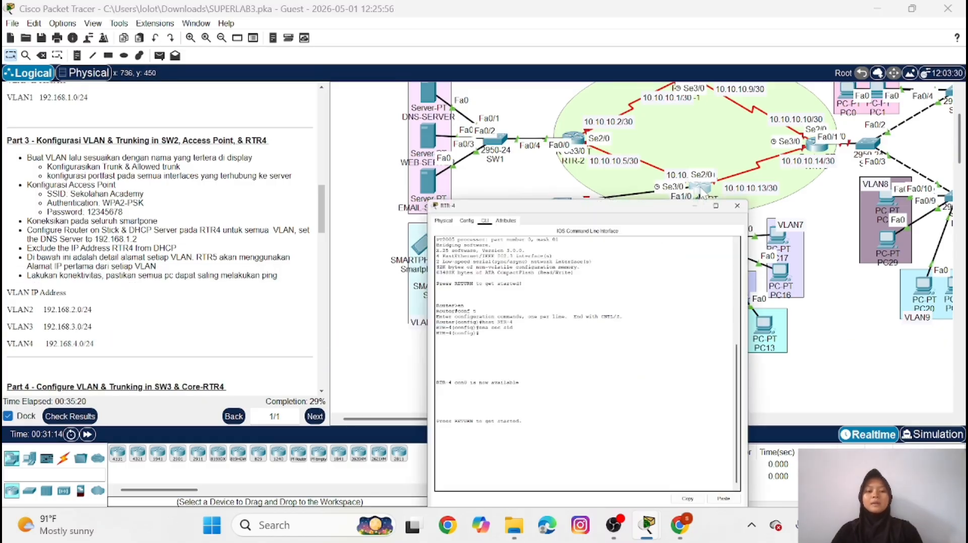
pyautogui.press('Return')
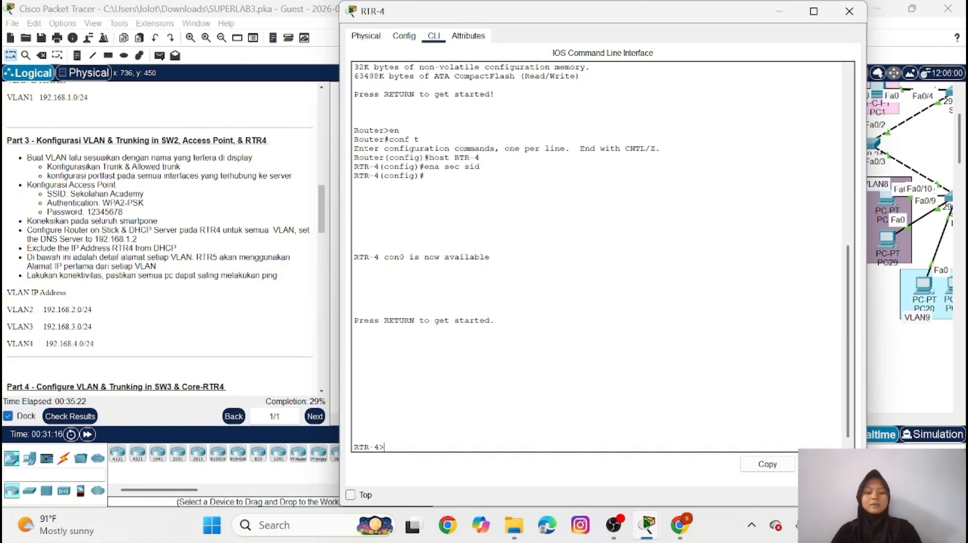
pyautogui.write('en')
pyautogui.press('Return')
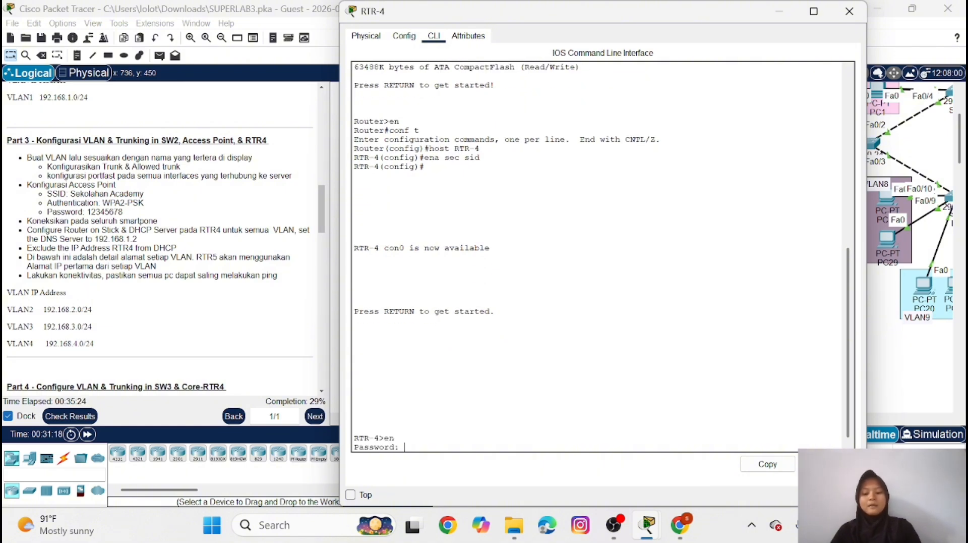
pyautogui.press('Return')
pyautogui.write('conf')
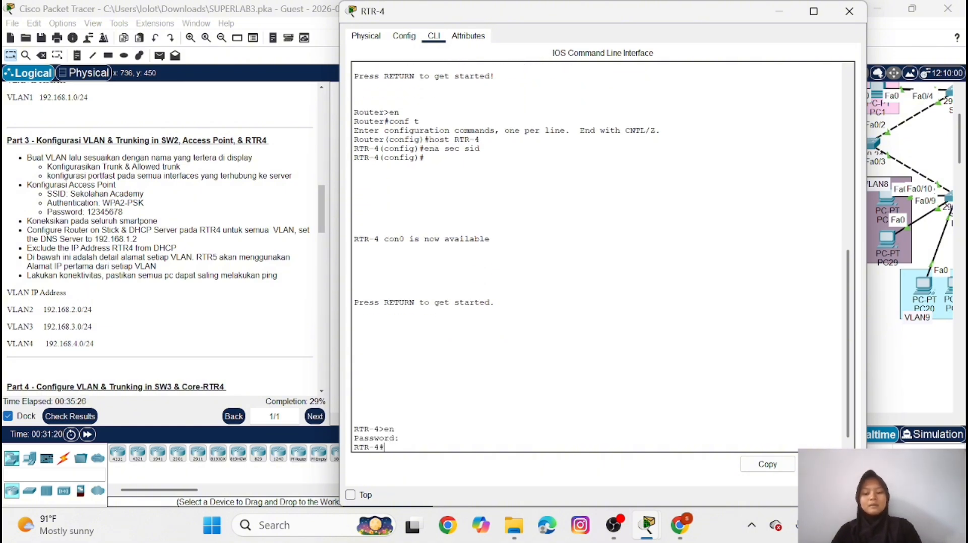
pyautogui.write(' t')
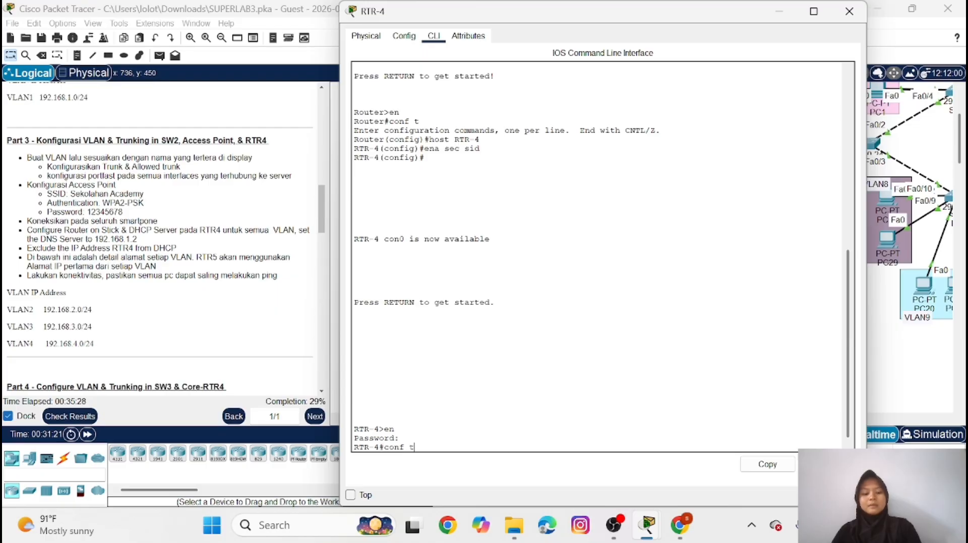
pyautogui.press('Return')
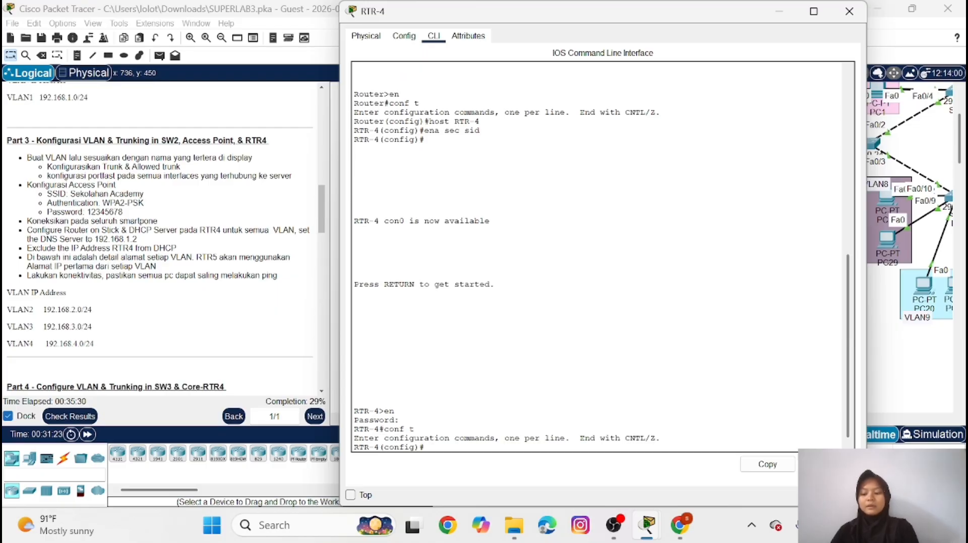
# Enable RTR-4's interface fa1/0 with no shutdown and return to global configuration
pyautogui.write('i')
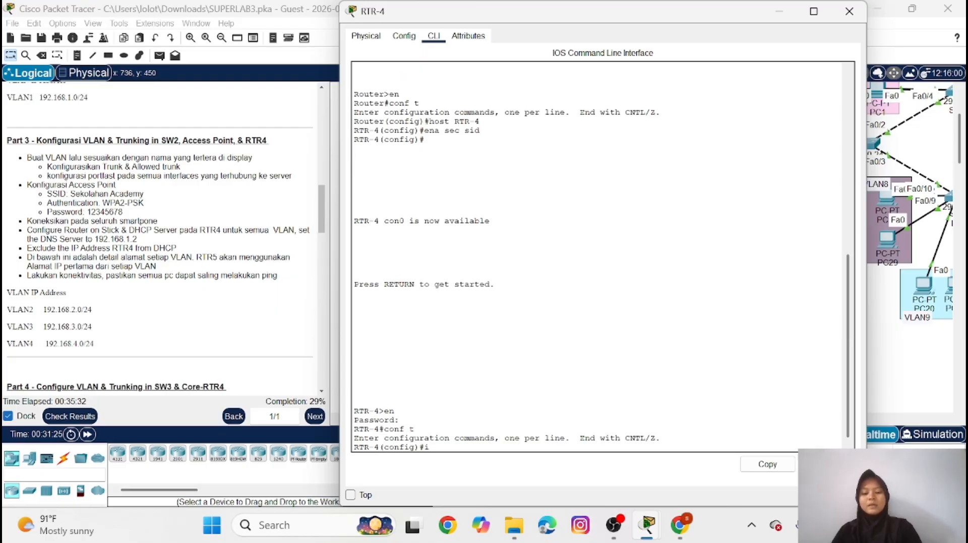
pyautogui.write('nt fa0')
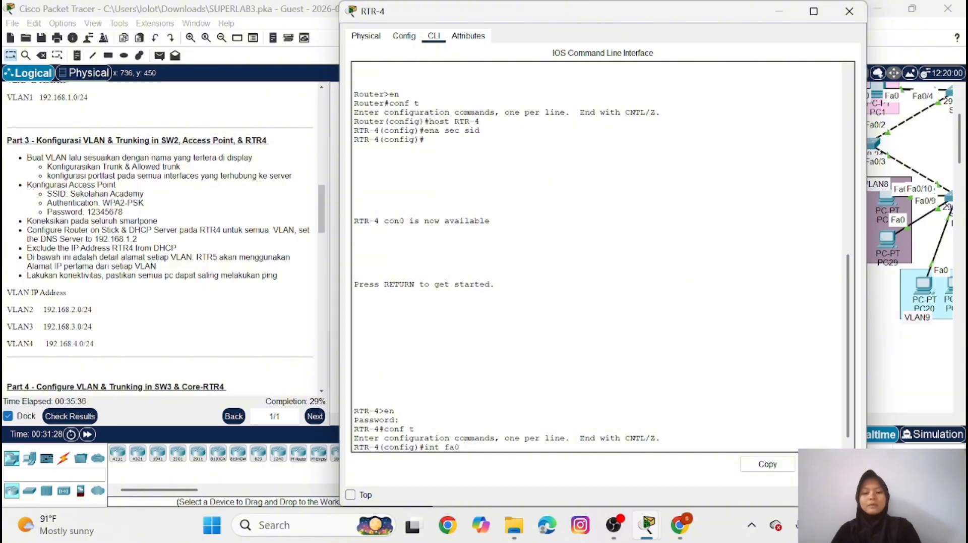
pyautogui.press('BackSpace')
pyautogui.write('1/0')
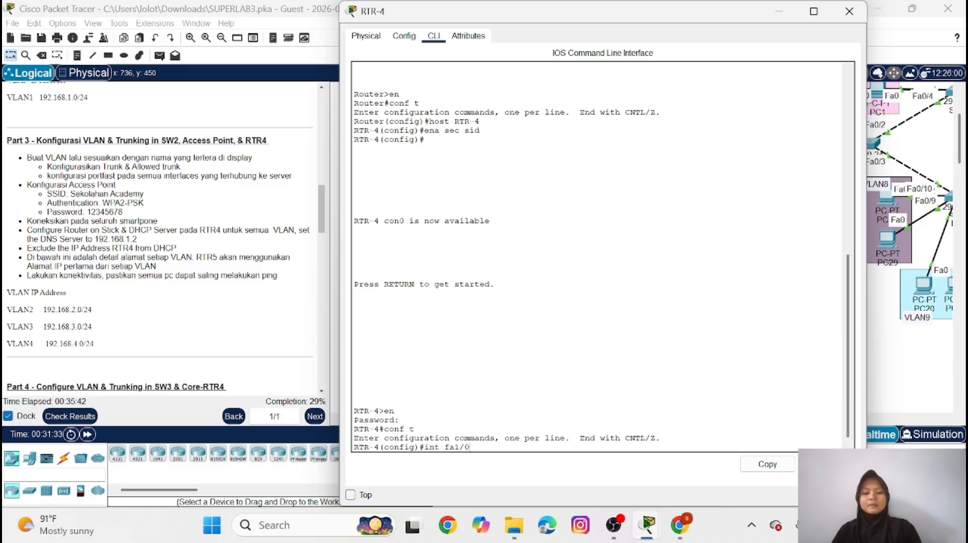
pyautogui.press('Return')
pyautogui.write('no')
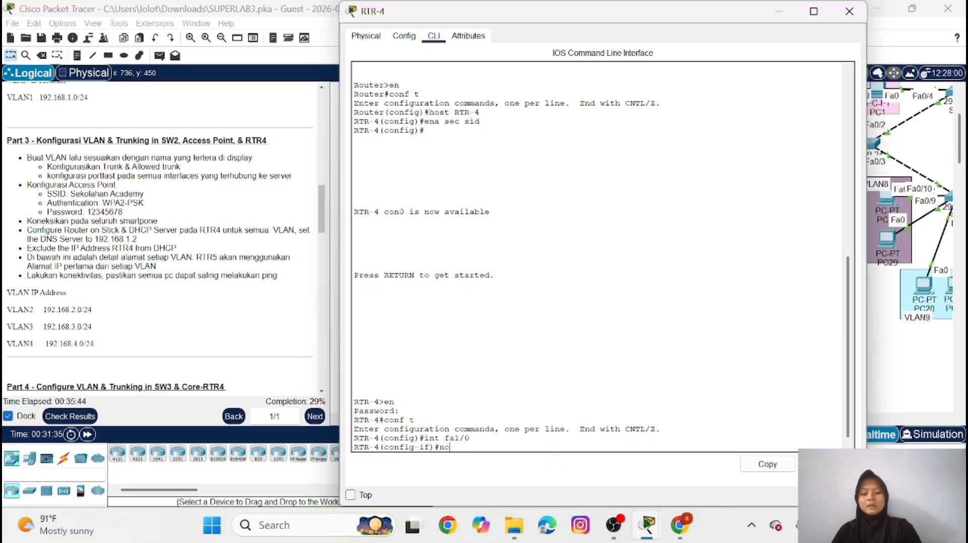
pyautogui.write(' sh')
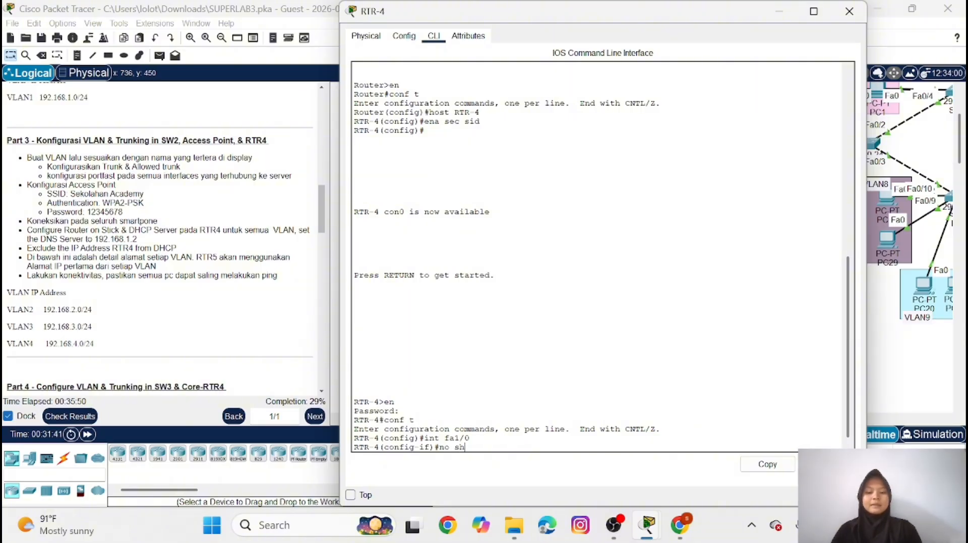
pyautogui.press('Return')
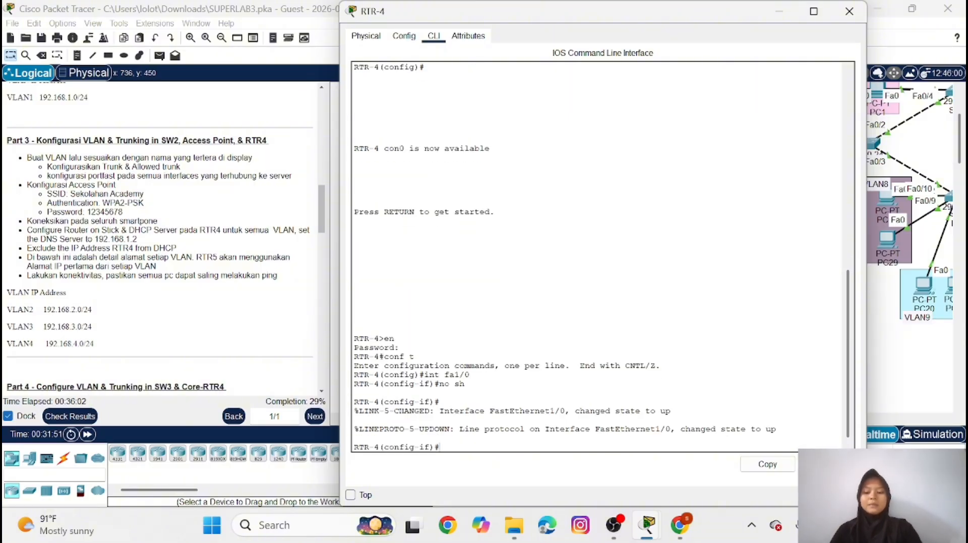
pyautogui.write('ex')
pyautogui.press('Return')
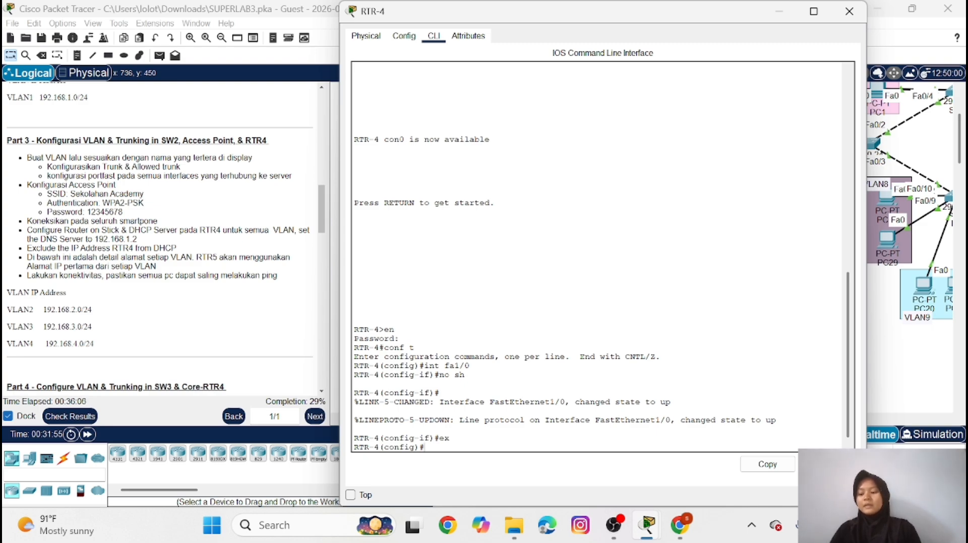
# Create subinterface fa1/0.2 on RTR-4 and set its dot1Q encapsulation to VLAN 2
pyautogui.write('int')
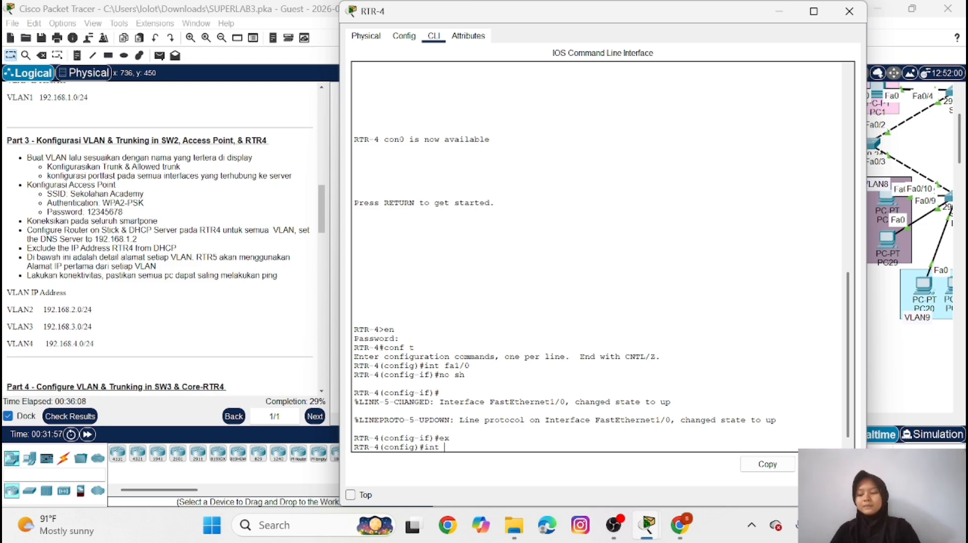
pyautogui.write(' fa')
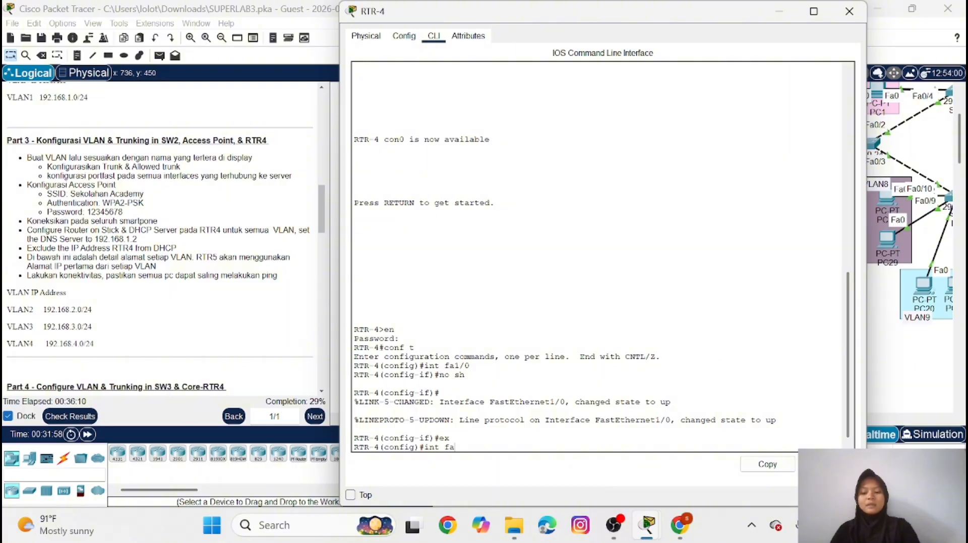
pyautogui.write('1/0')
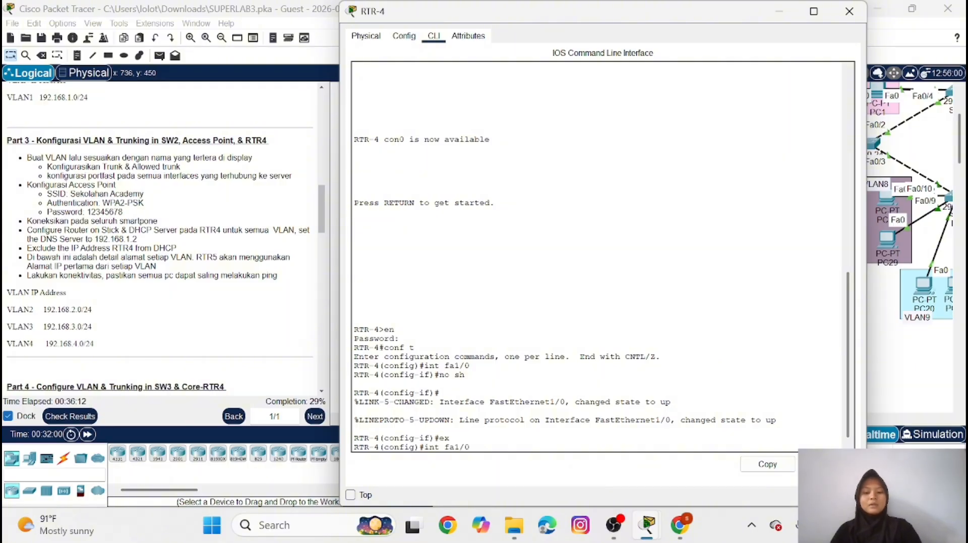
pyautogui.write('.')
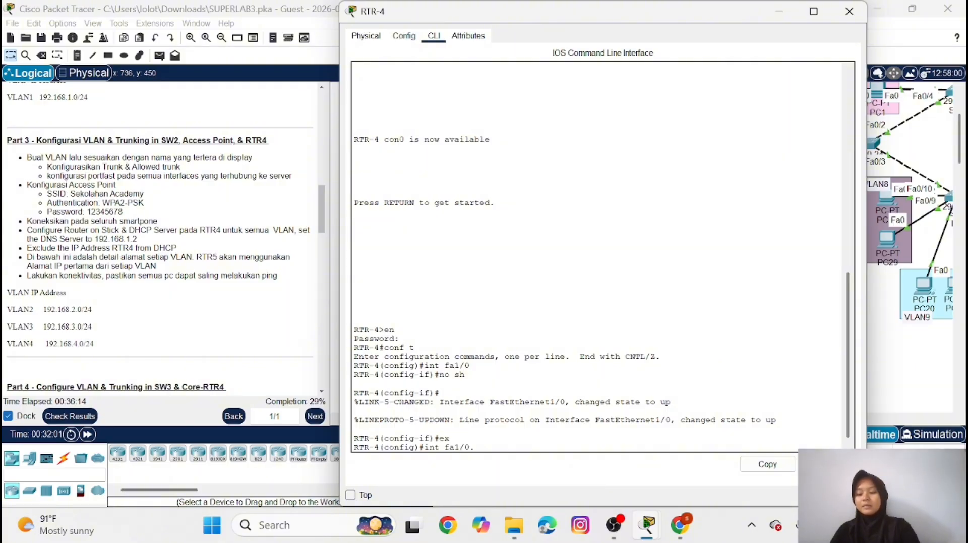
pyautogui.write('2')
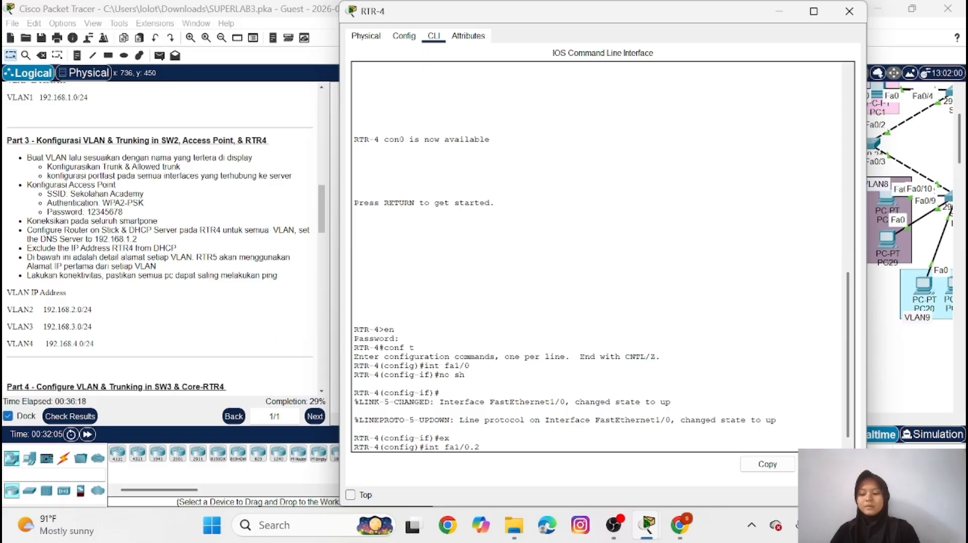
pyautogui.press('Return')
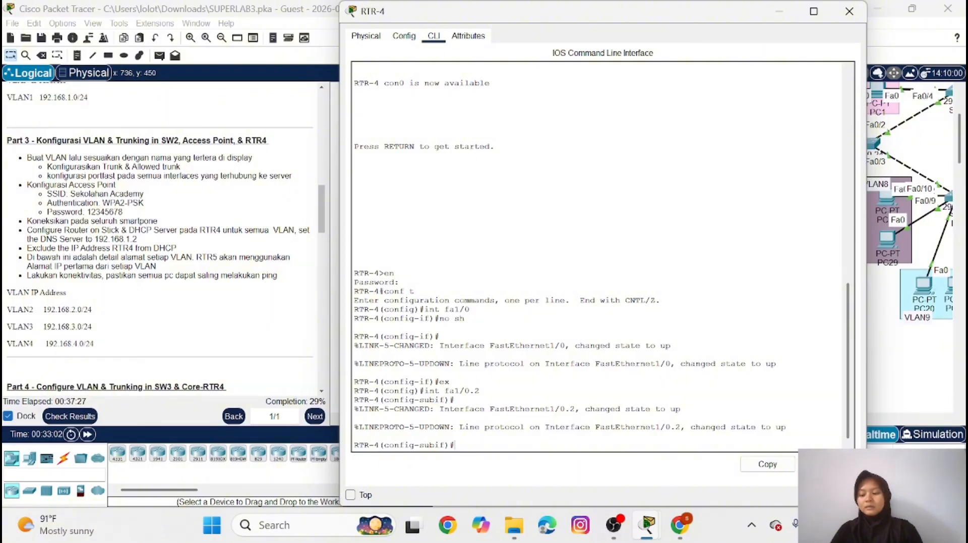
pyautogui.write('enc d')
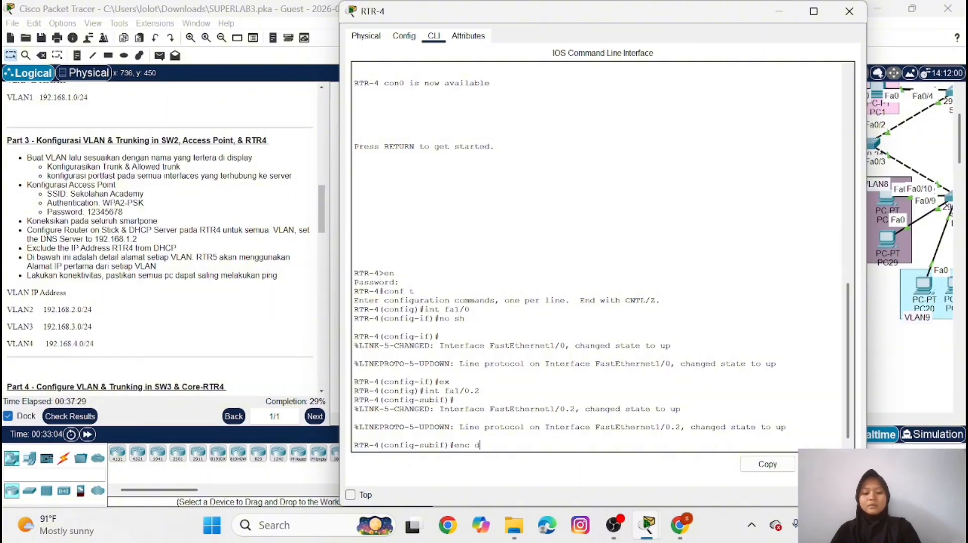
pyautogui.write('o 2')
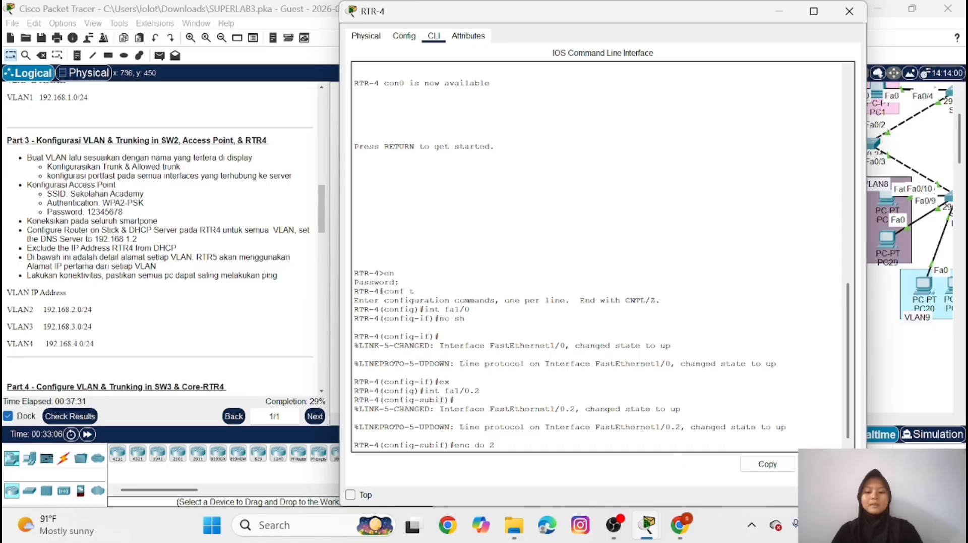
pyautogui.press('Return')
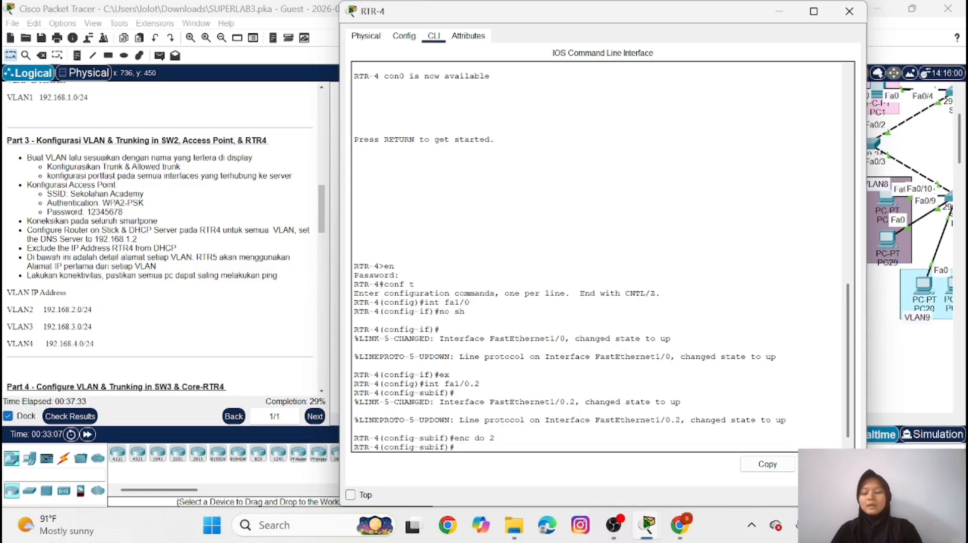
# Assign IP address 192.168.2.1 with mask 255.255.255.0 to subinterface fa1/0.2 and return to global configuration
pyautogui.write('ip')
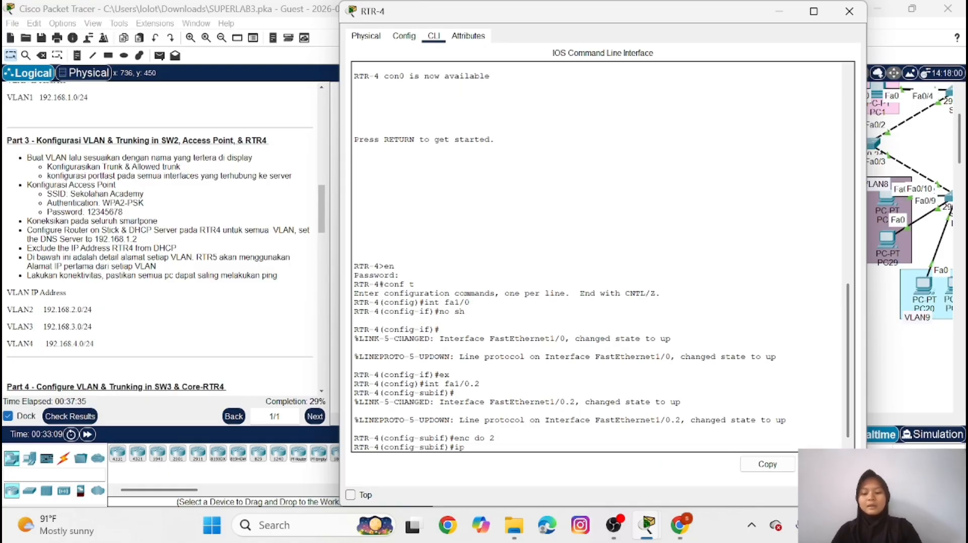
pyautogui.write(' add ')
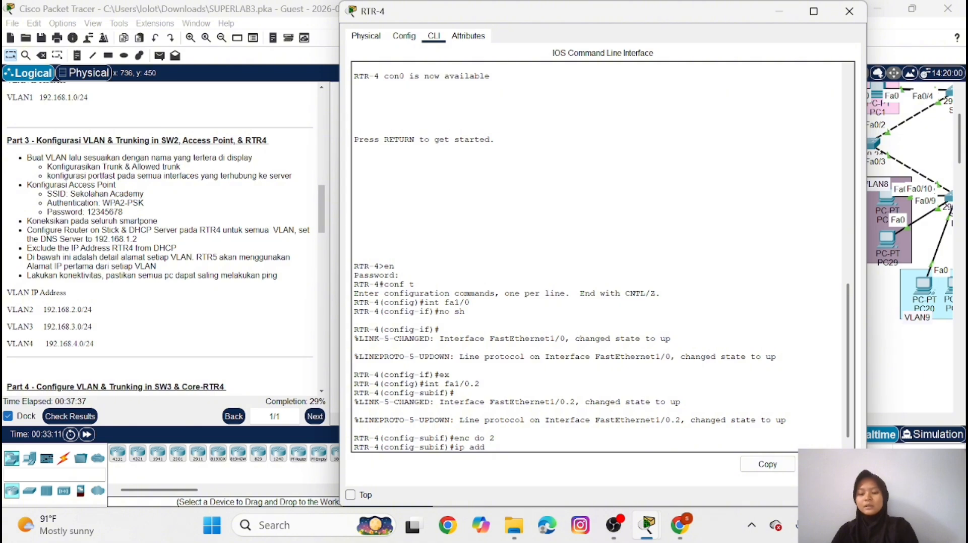
pyautogui.write('192.1')
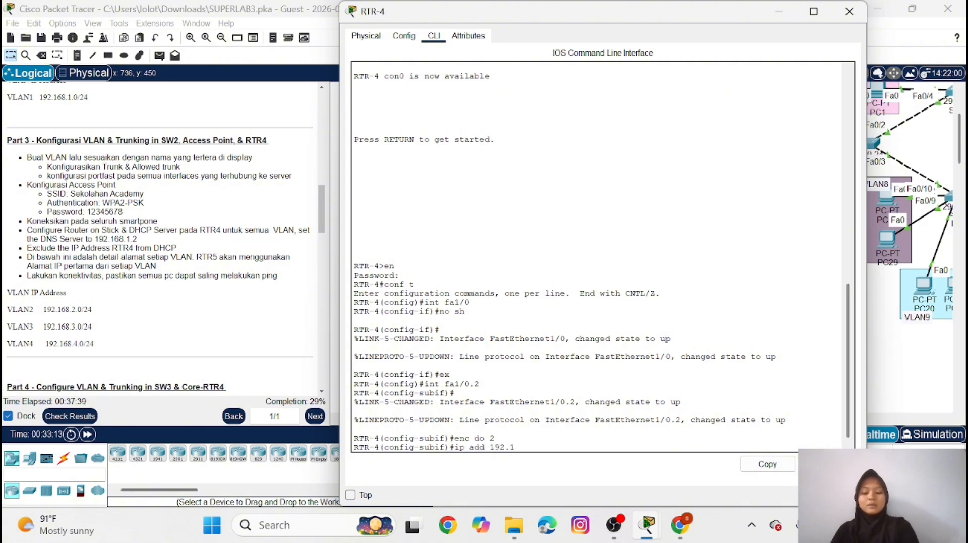
pyautogui.write('68.')
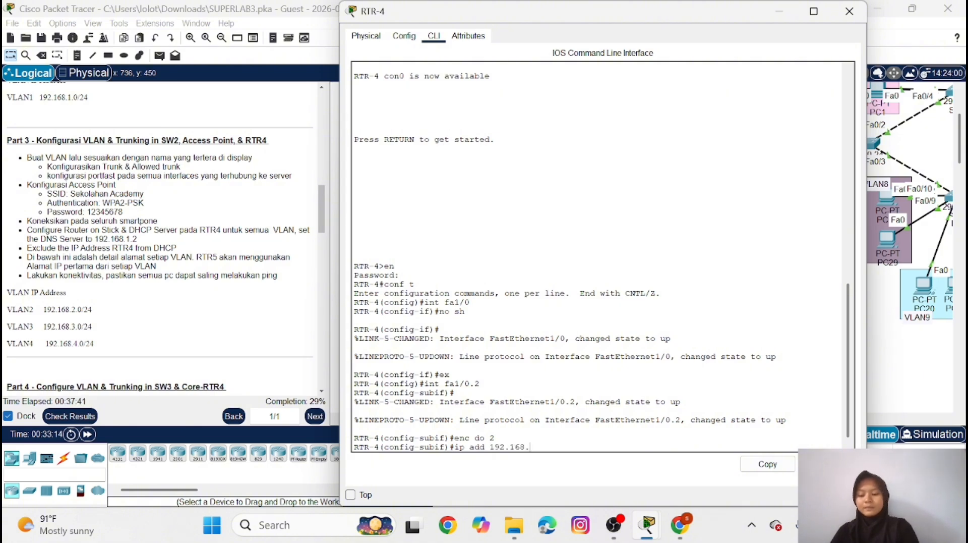
pyautogui.write('2.1')
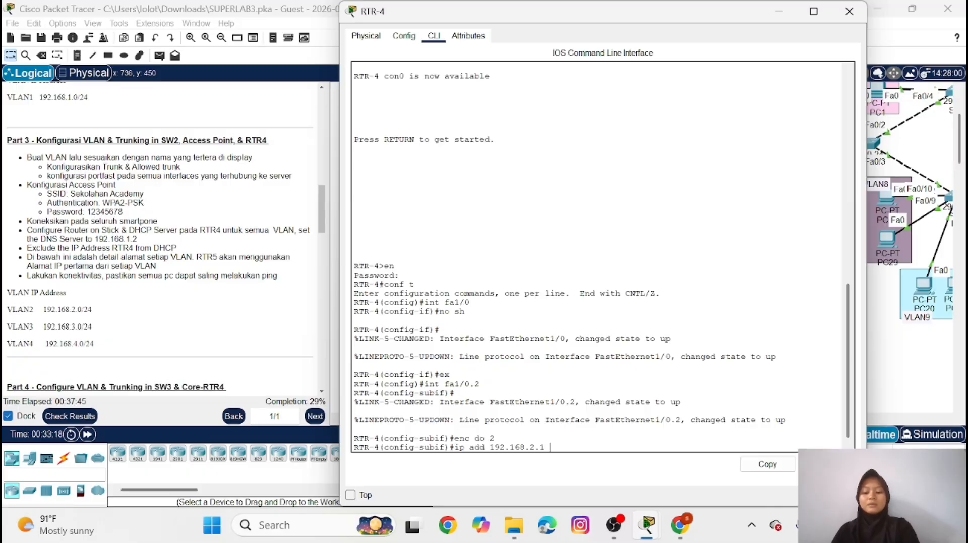
pyautogui.write(' 255.255')
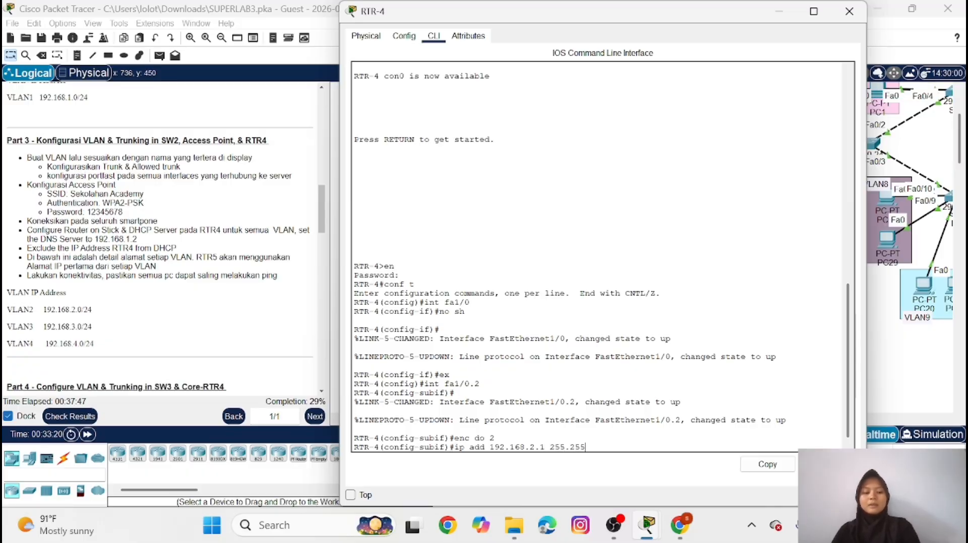
pyautogui.write('.255.')
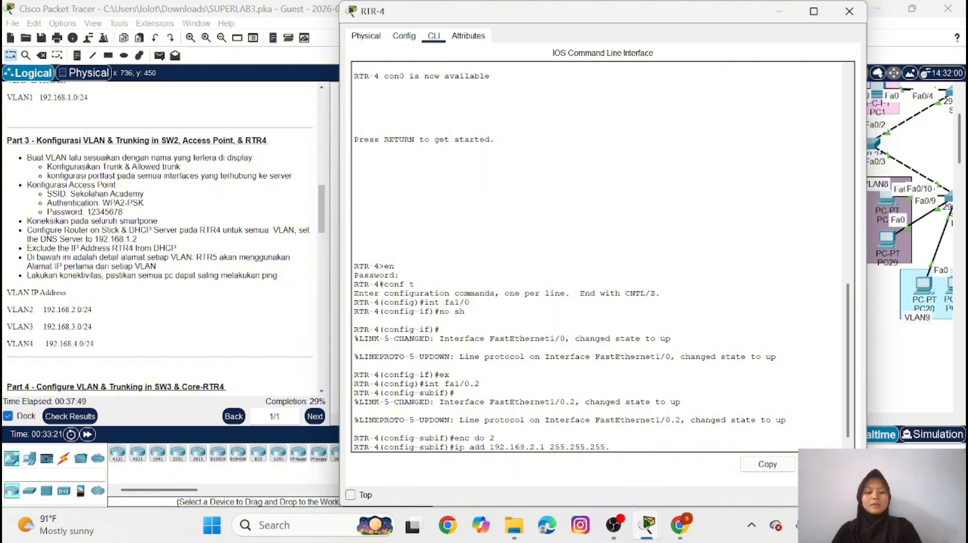
pyautogui.write('0')
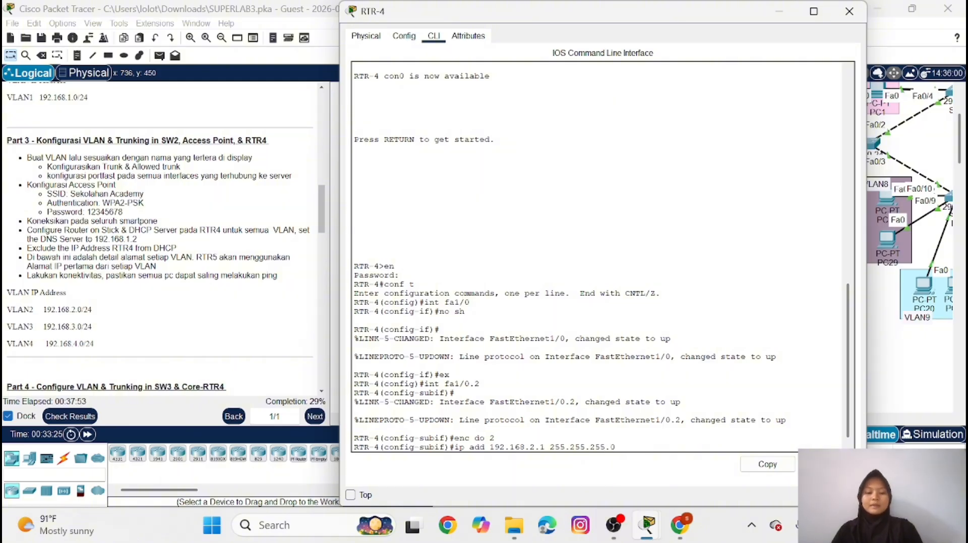
pyautogui.press('Return')
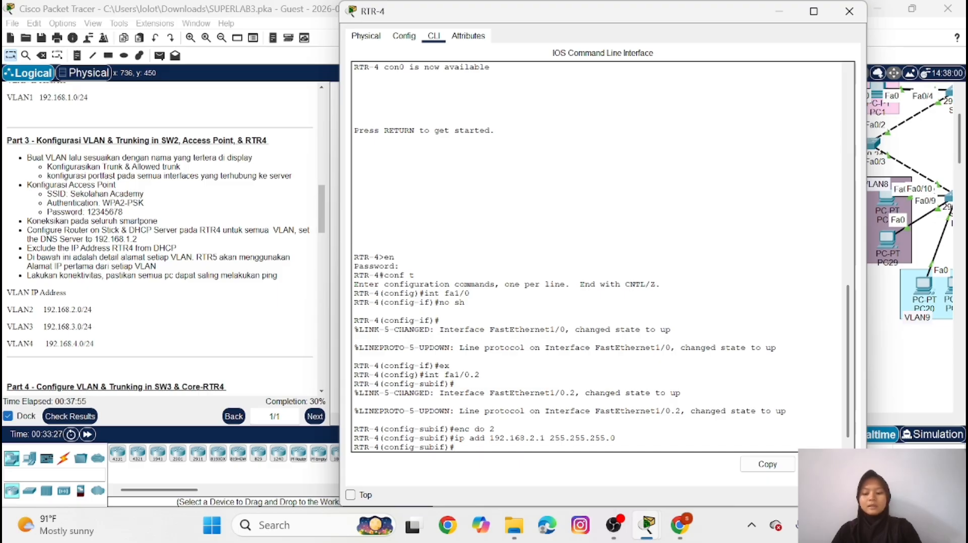
pyautogui.write('ex')
pyautogui.press('Return')
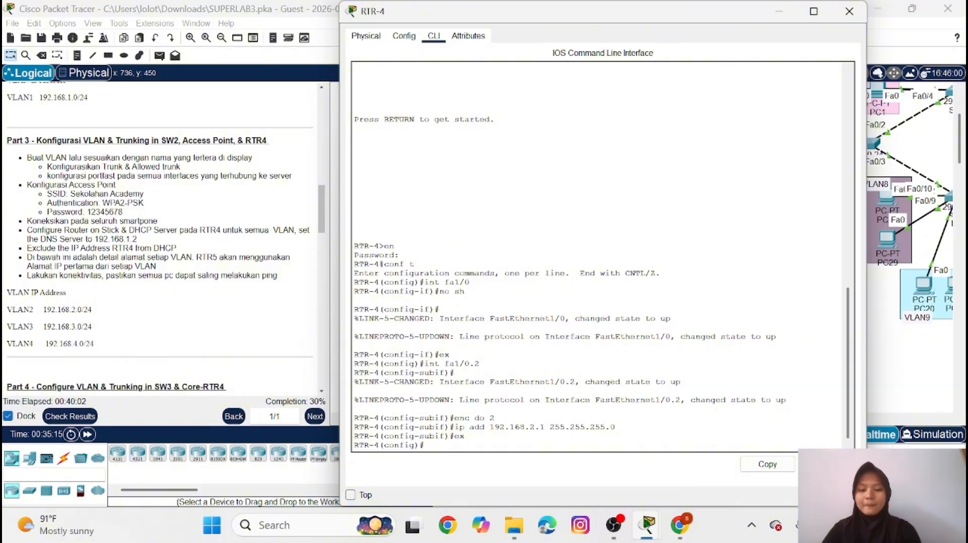
# Create subinterface fa1/0.3 on RTR-4 and set its dot1Q encapsulation to VLAN 3
pyautogui.write('in')
pyautogui.write('t fa1')
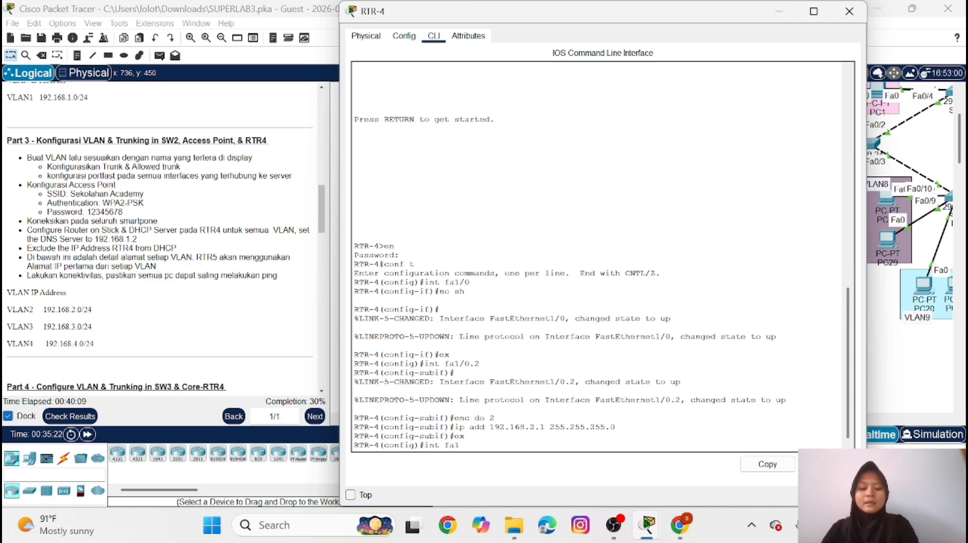
pyautogui.write('/0.3')
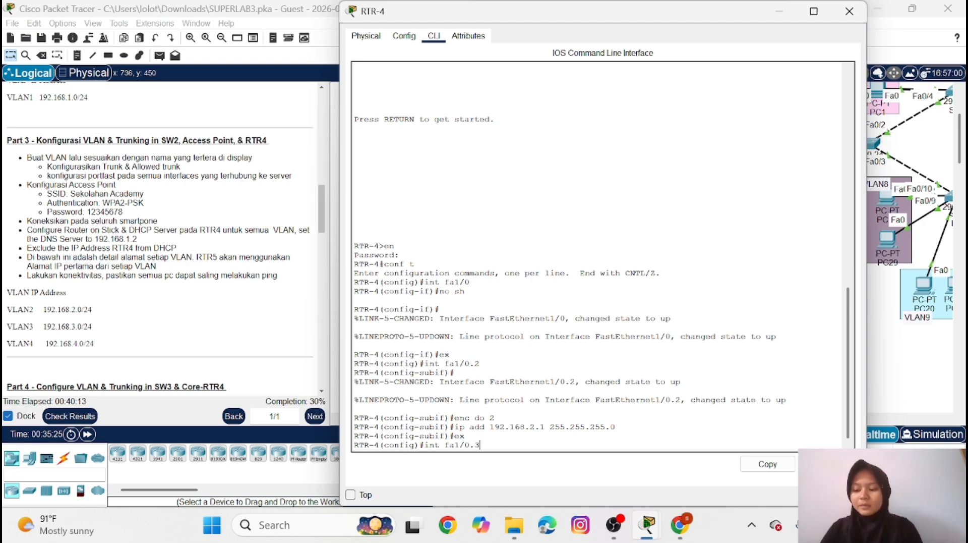
pyautogui.press('Return')
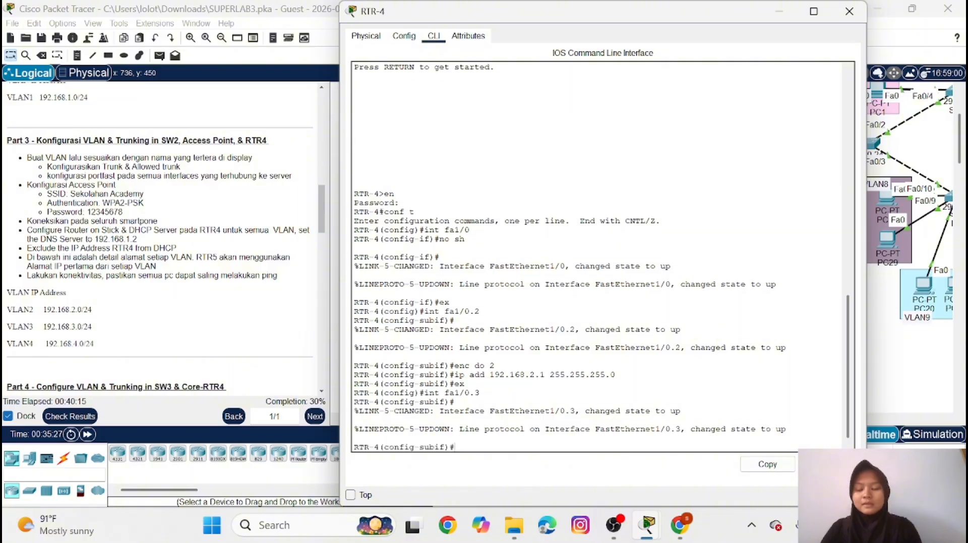
pyautogui.write('e')
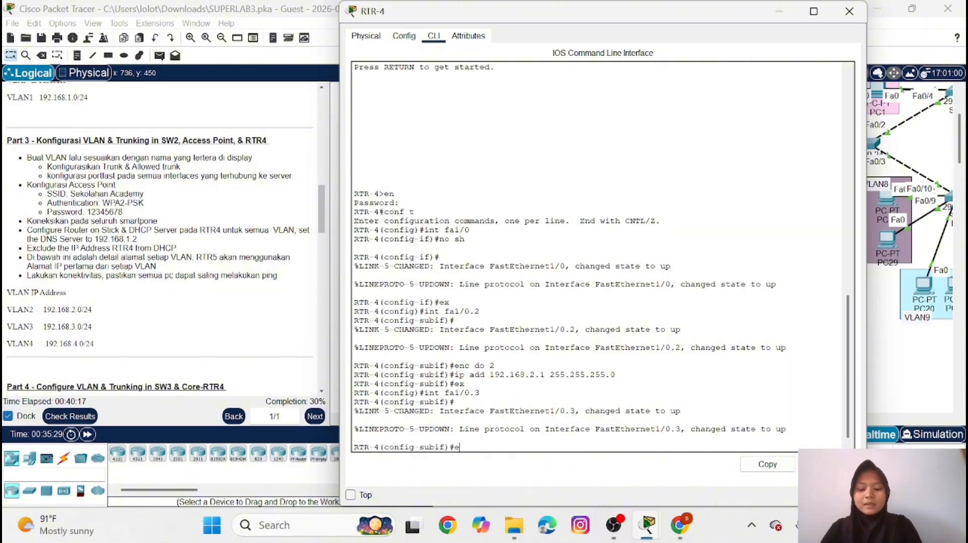
pyautogui.write('nc do ')
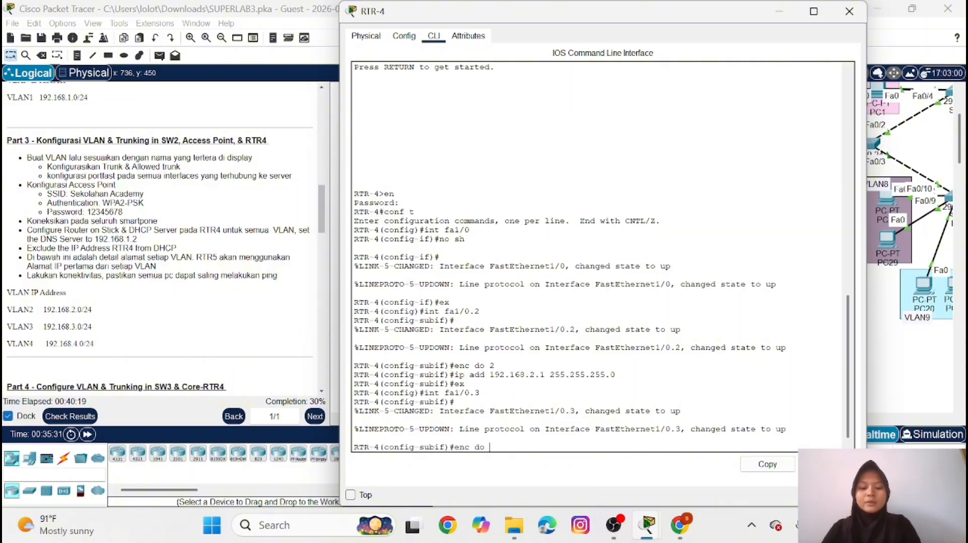
pyautogui.write('3')
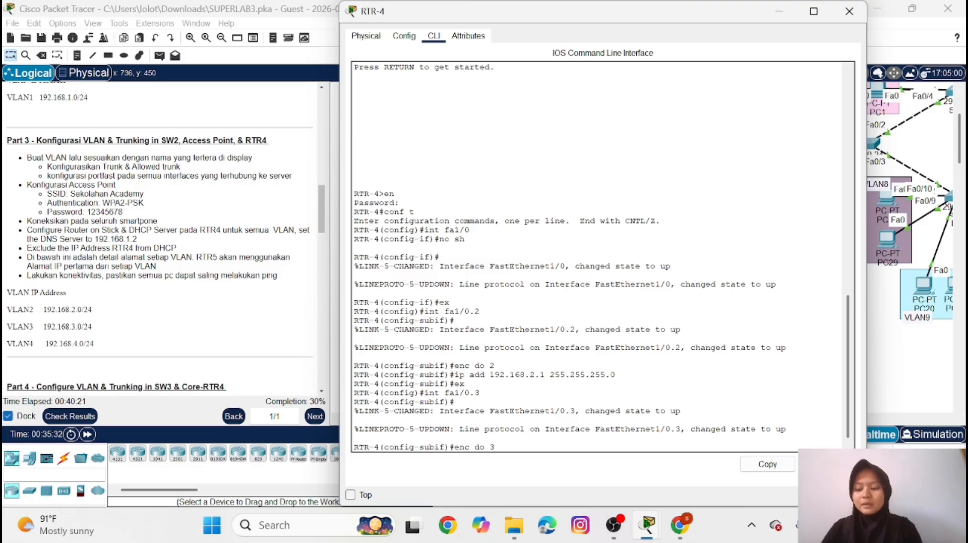
pyautogui.press('Return')
# Assign IP address 192.168.3.1 with mask 255.255.255.0 to subinterface fa1/0.3 and return to global configuration
pyautogui.write('ig-subif)#i')
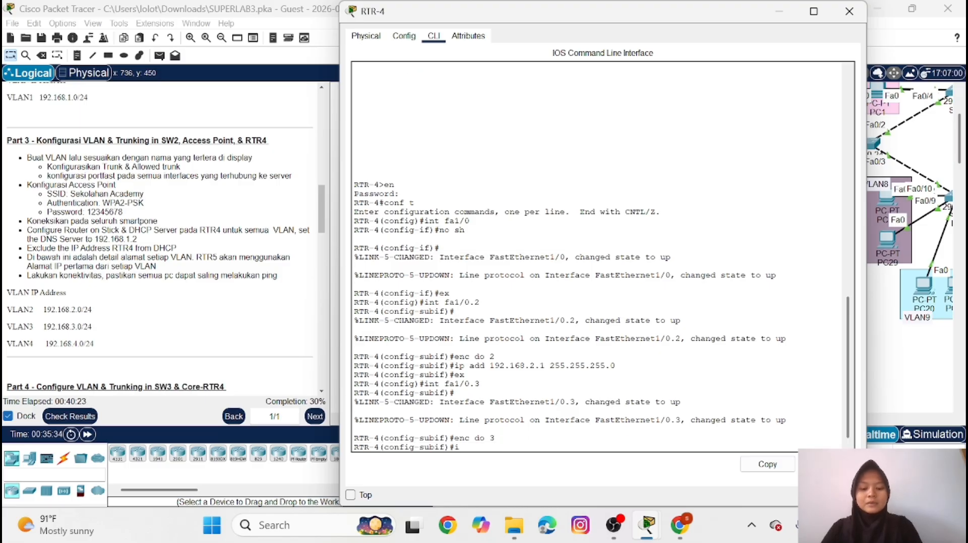
pyautogui.write('p add')
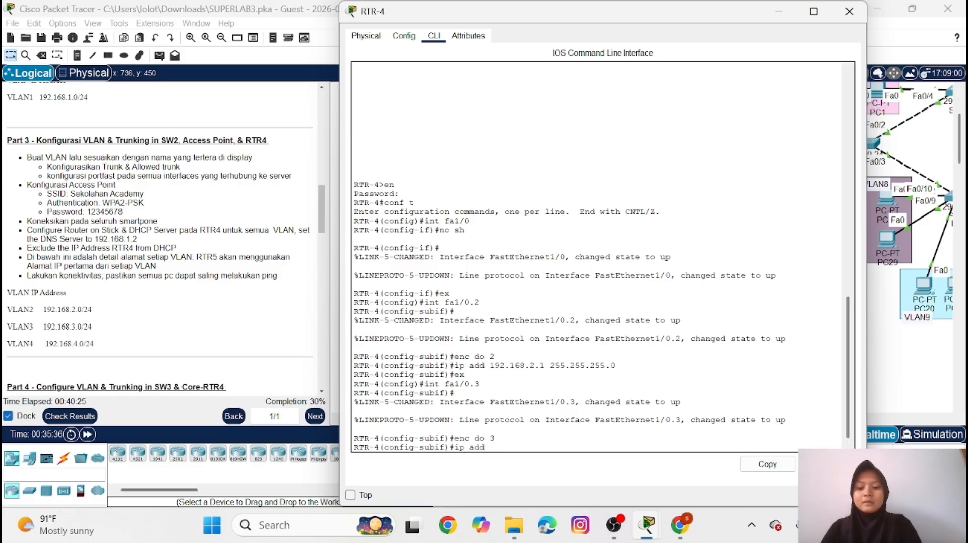
pyautogui.write(' 192')
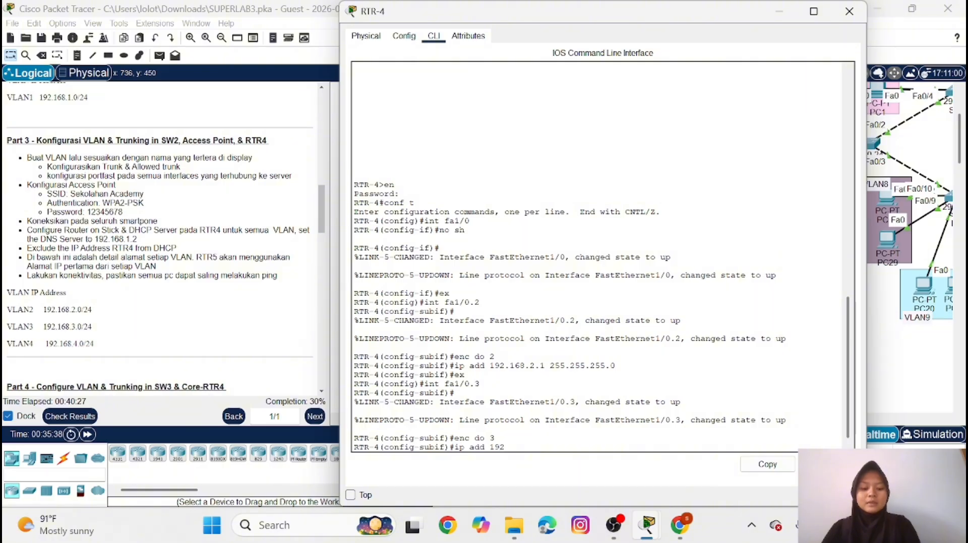
pyautogui.write('.168.')
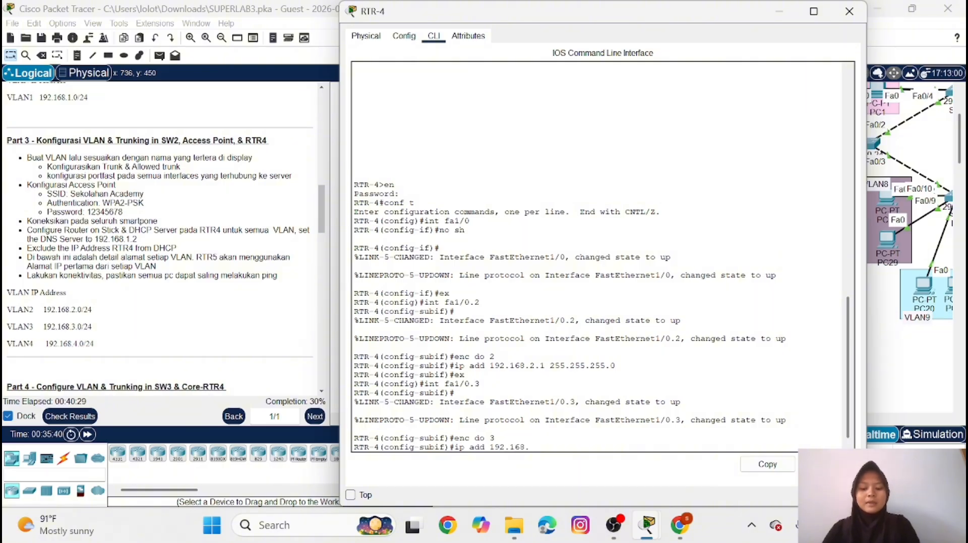
pyautogui.write('3.1 ')
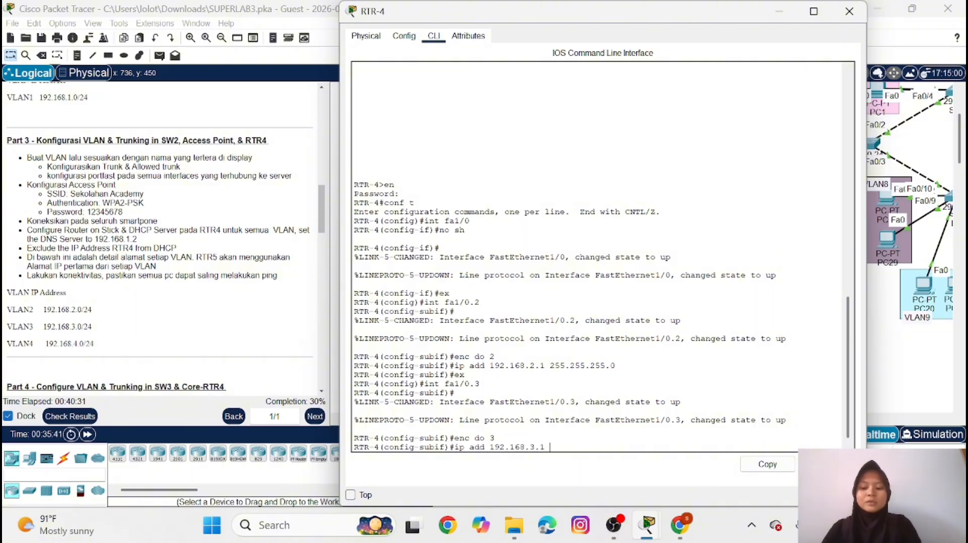
pyautogui.write('255.2')
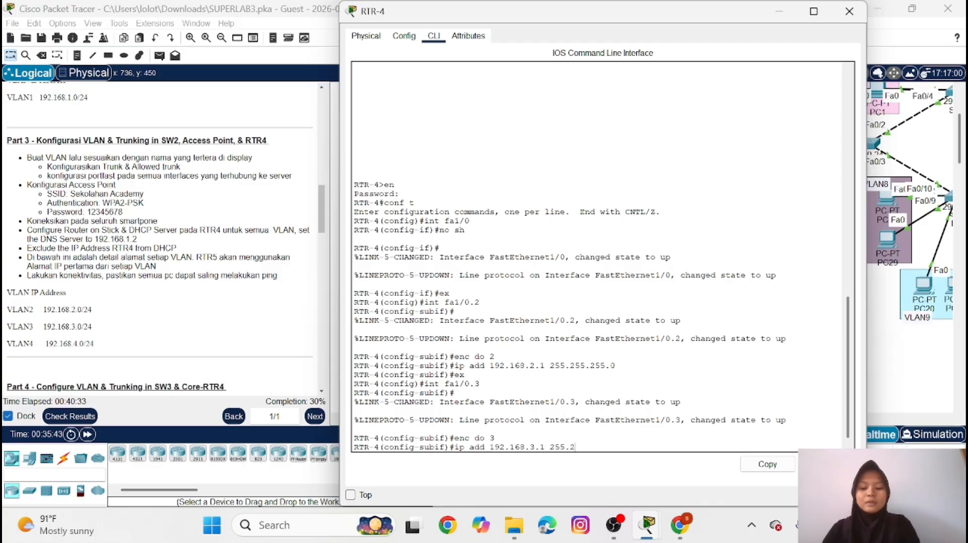
pyautogui.write('55.255.0')
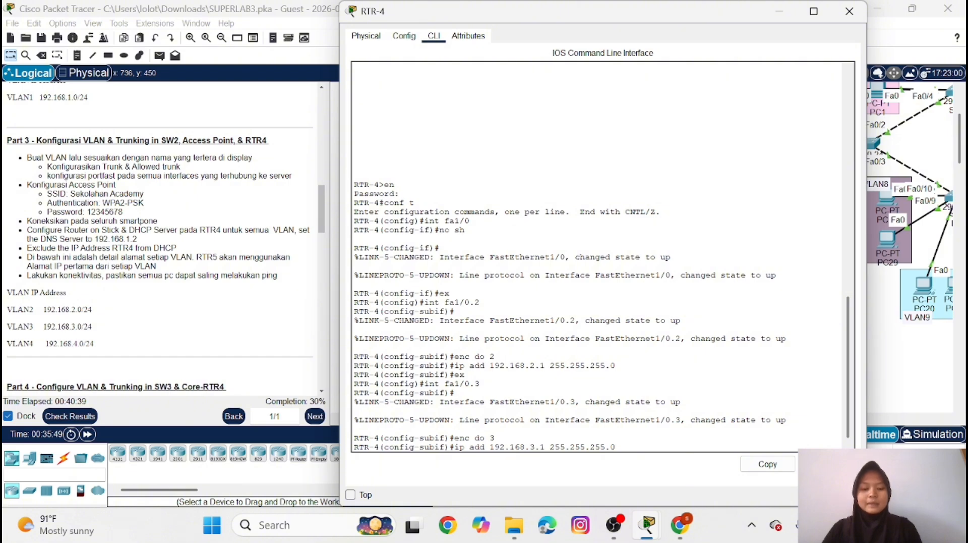
pyautogui.press('Return')
pyautogui.write('ex')
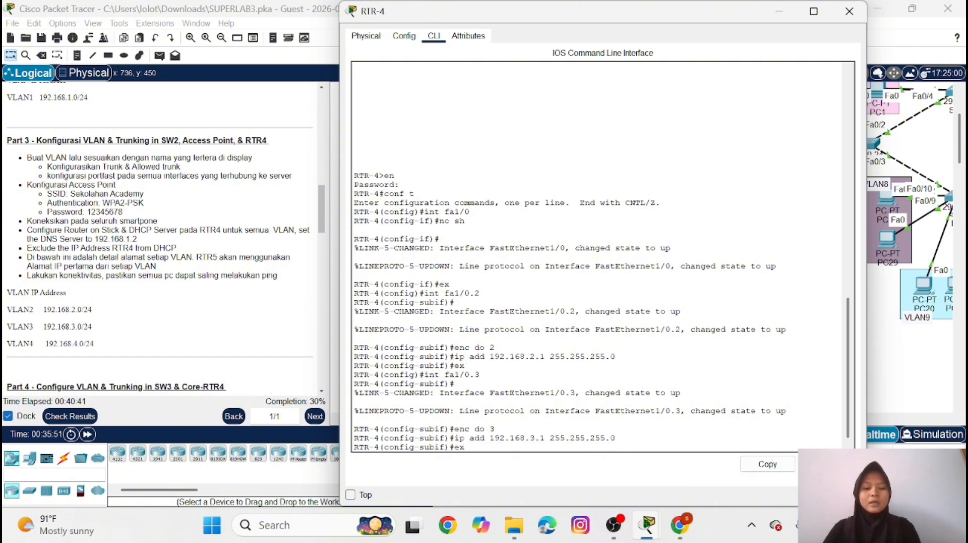
pyautogui.press('Return')
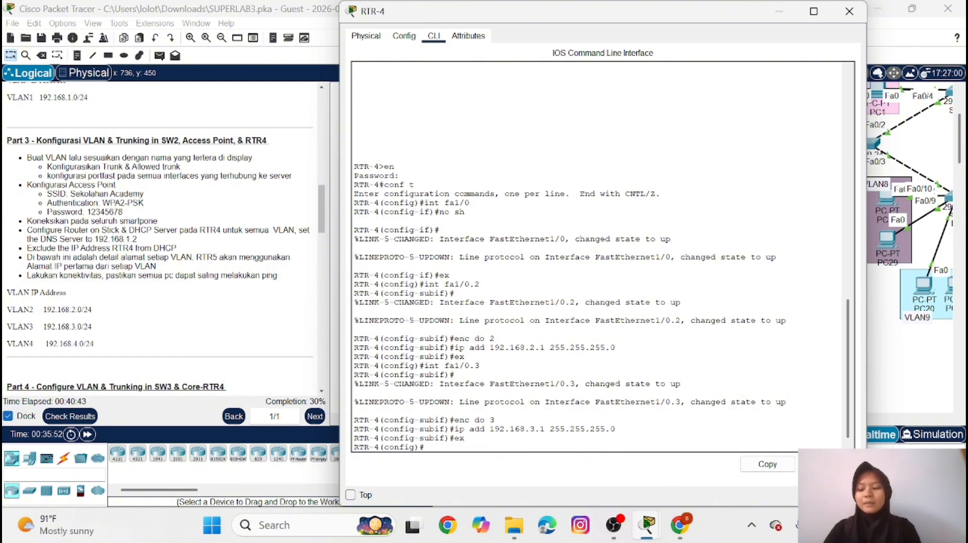
# Create subinterface fa1/0.4 on RTR-4 and set its dot1Q encapsulation to VLAN 4
pyautogui.write('int fa')
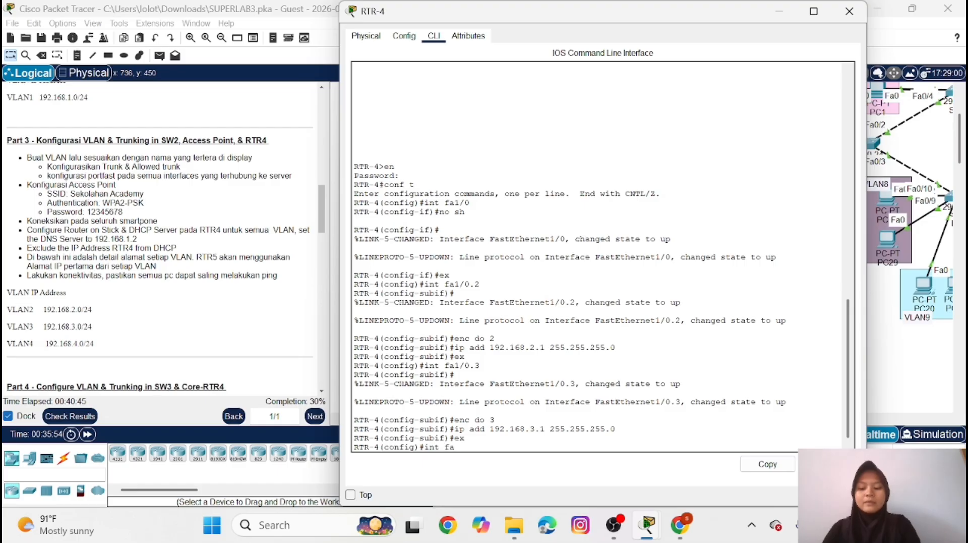
pyautogui.write('1/0.4')
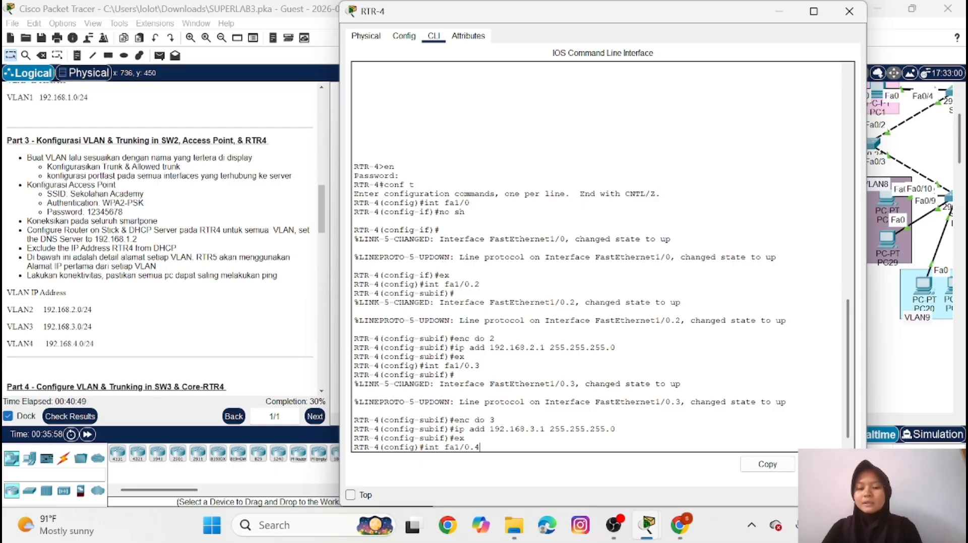
pyautogui.press('Return')
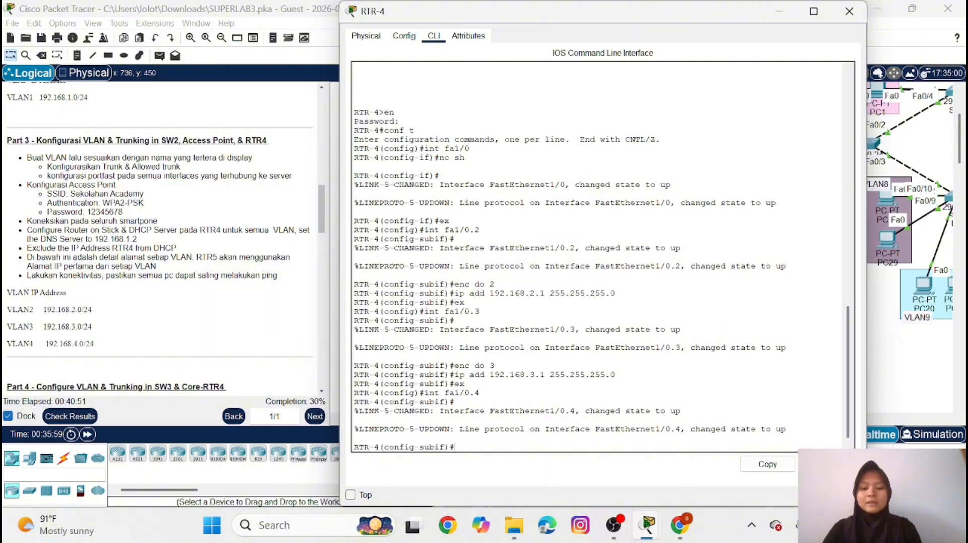
pyautogui.write('enc ')
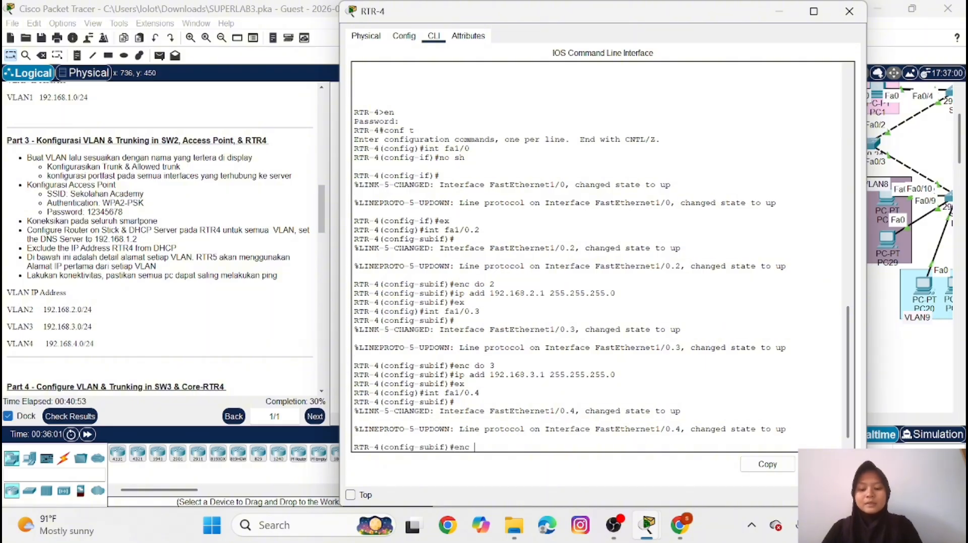
pyautogui.write('do 4')
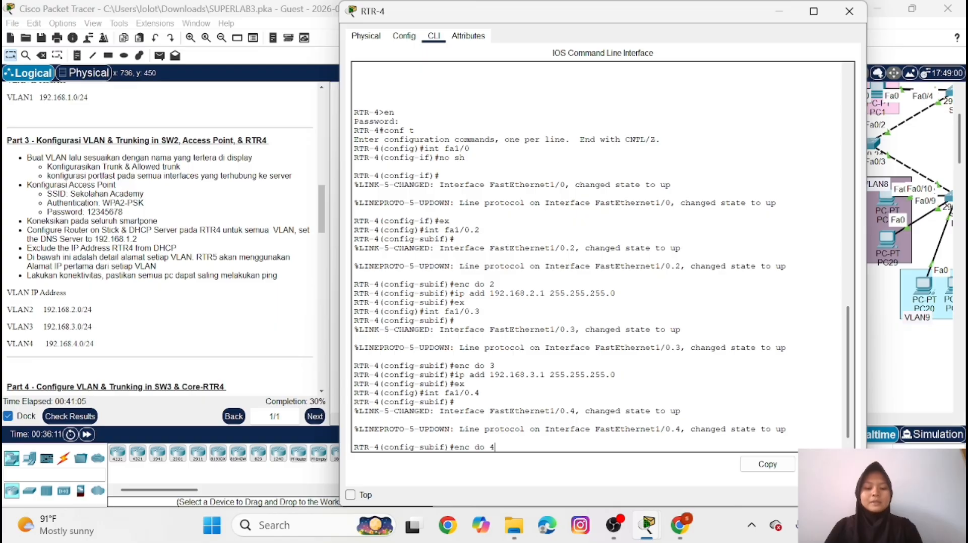
pyautogui.press('Return')
# Assign IP address 192.168.4.1 with mask 255.255.255.0 to subinterface fa1/0.4
pyautogui.write('int fa1/0.4')
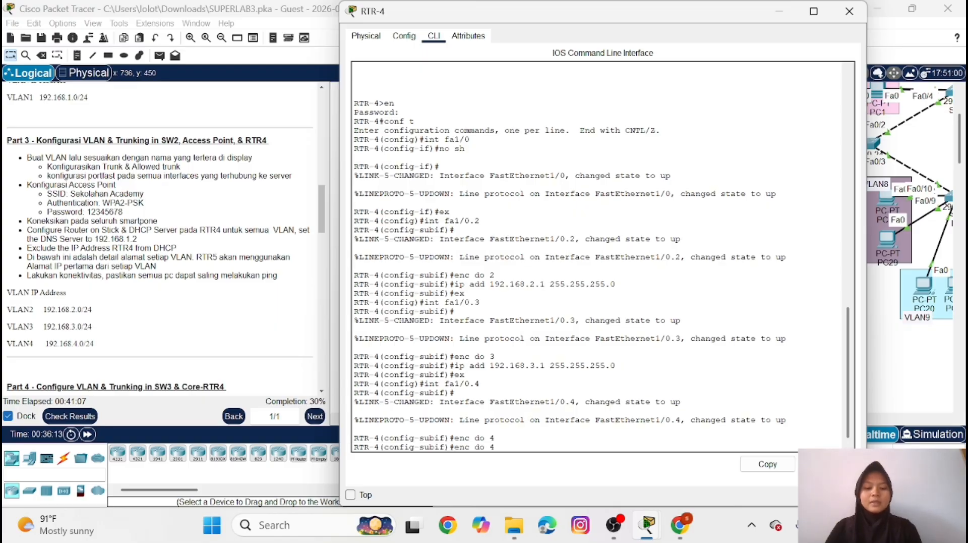
pyautogui.press('Up')
pyautogui.press('Up')
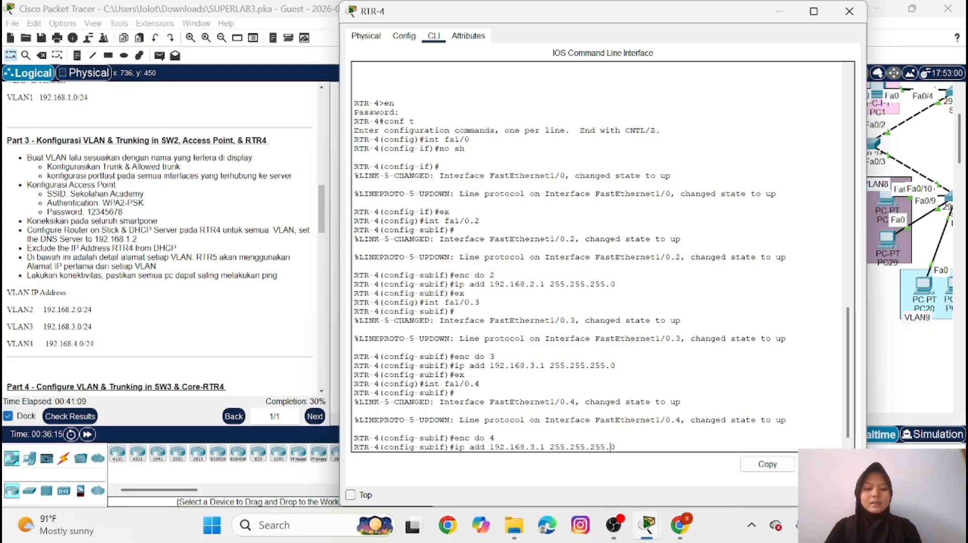
pyautogui.press('Left')
pyautogui.press('Left')
pyautogui.press('Left')
pyautogui.press('Left')
pyautogui.press('Left')
pyautogui.press('Left')
pyautogui.press('Left')
pyautogui.press('Left')
pyautogui.press('Left')
pyautogui.press('Left')
pyautogui.press('Left')
pyautogui.press('Left')
pyautogui.press('Left')
pyautogui.press('Left')
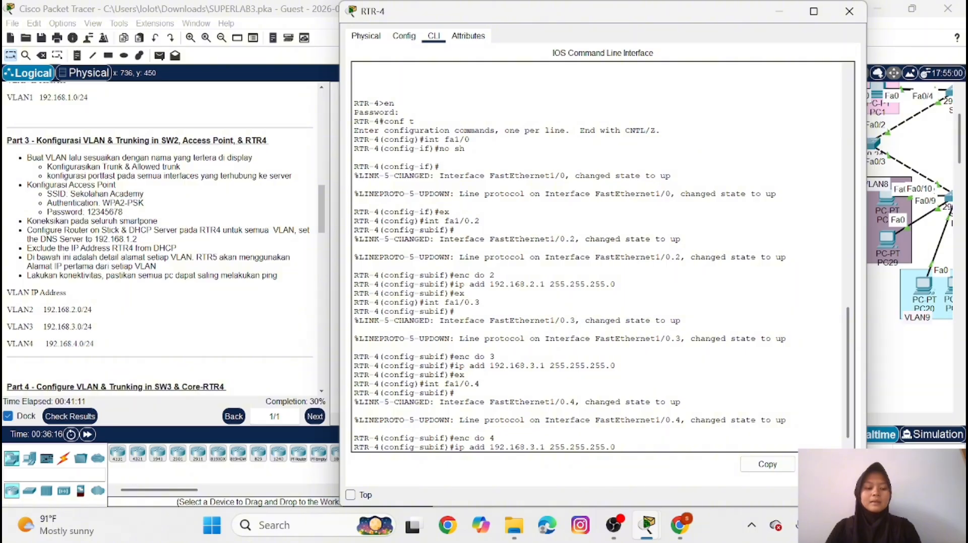
pyautogui.press('BackSpace')
pyautogui.write('4')
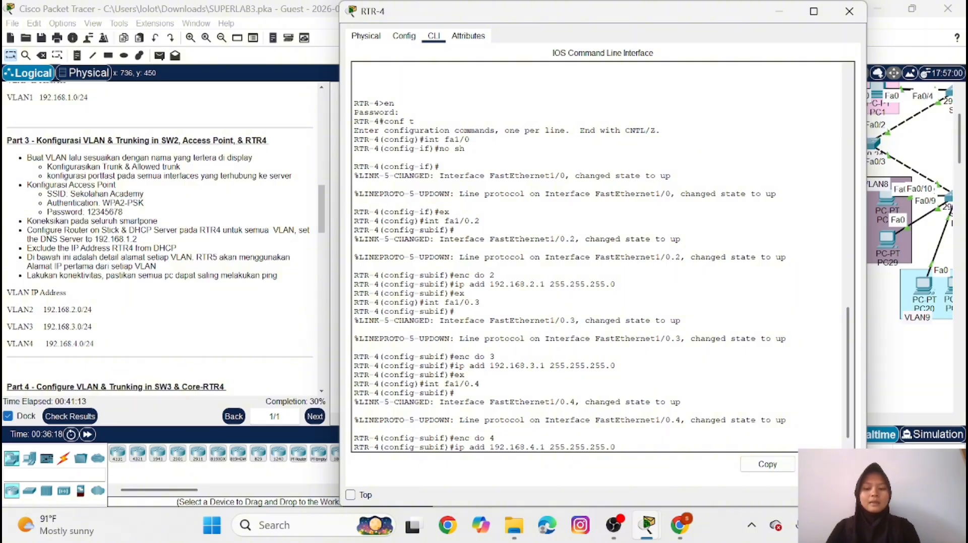
pyautogui.press('Return')
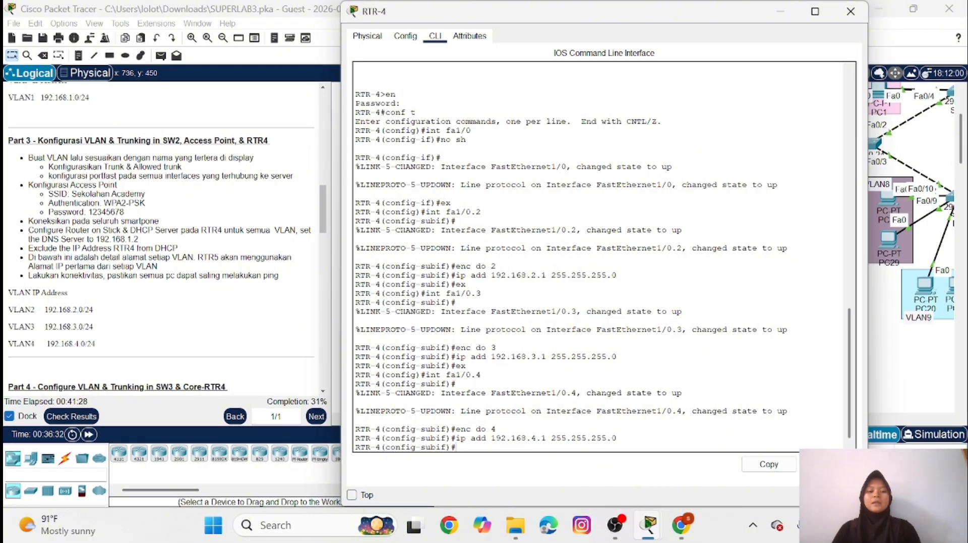
# Review the trunk configuration in SW2's command line and put its window away
pyautogui.click(778, 17)
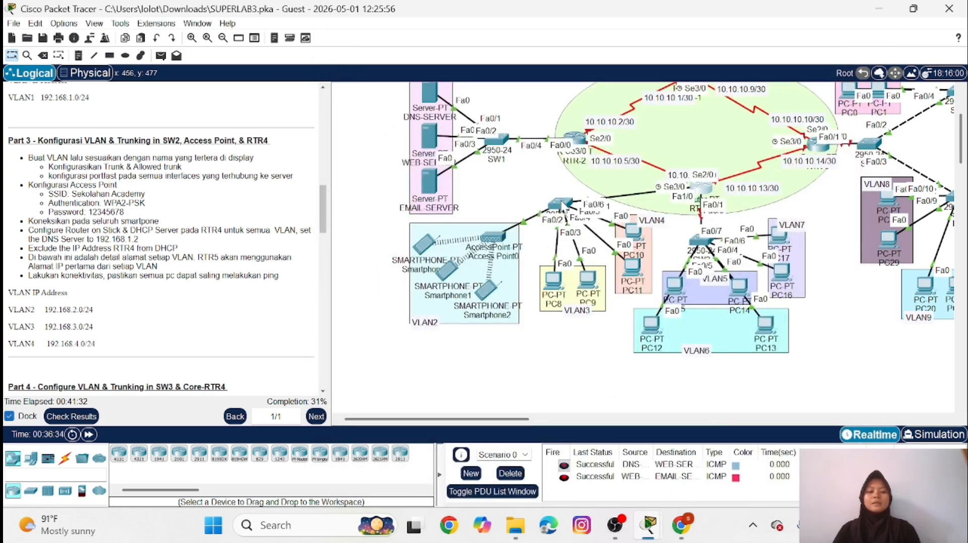
pyautogui.click(562, 204)
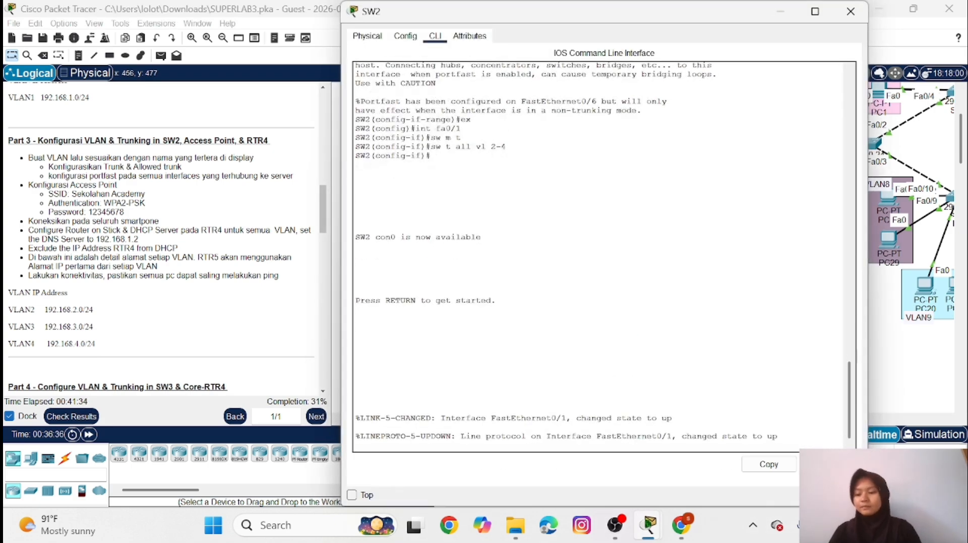
pyautogui.click(781, 11)
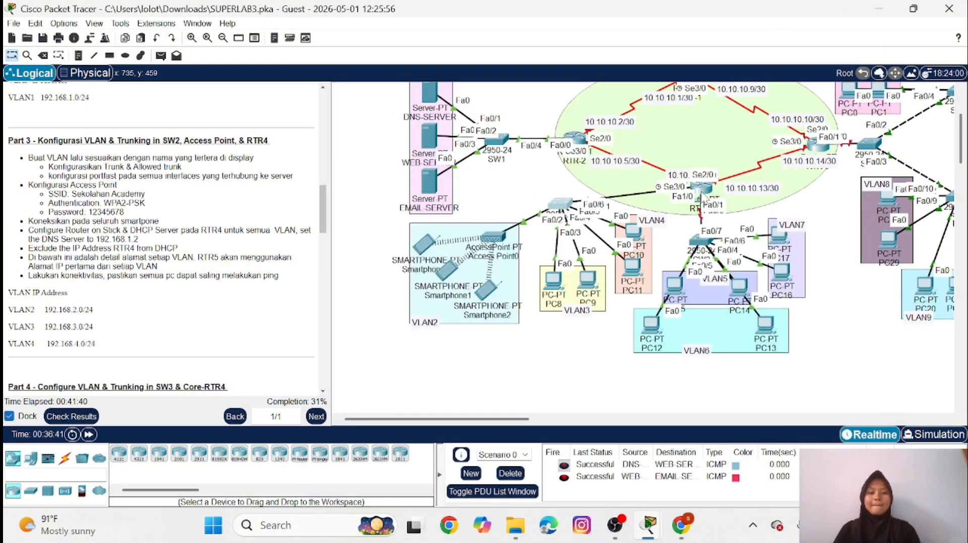
# Return to RTR-4's command line, leave the subinterface configuration, and create a DHCP pool named VLAN2
pyautogui.click(700, 194)
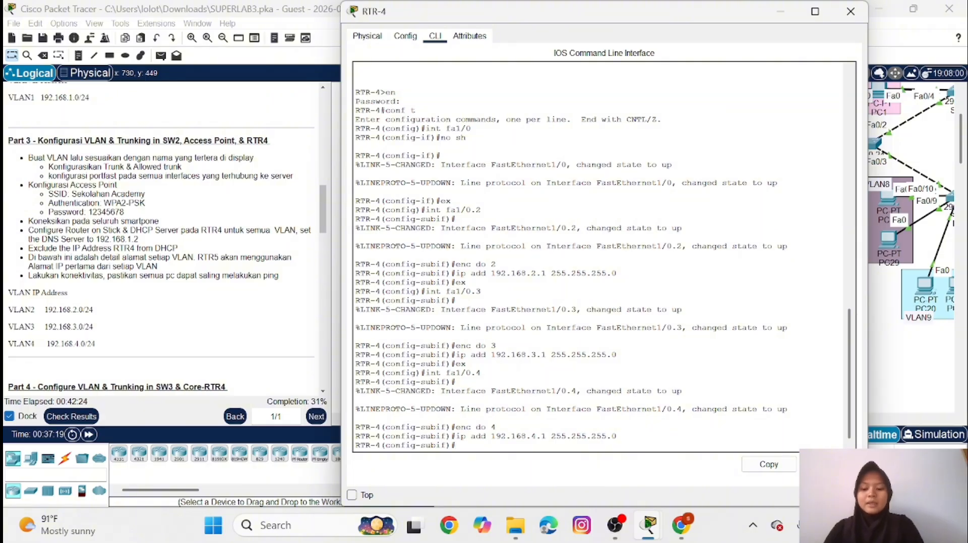
pyautogui.write('ex')
pyautogui.press('Return')
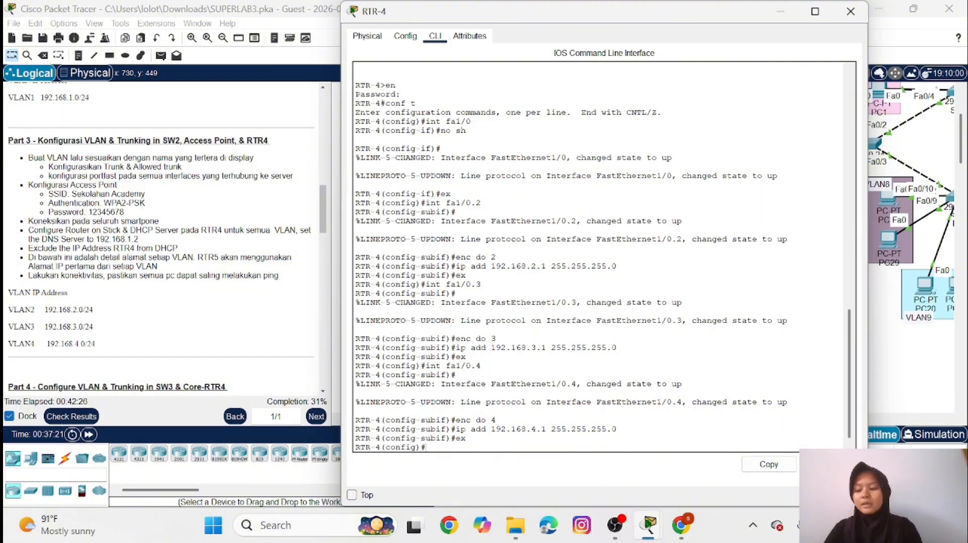
pyautogui.write('ip dh')
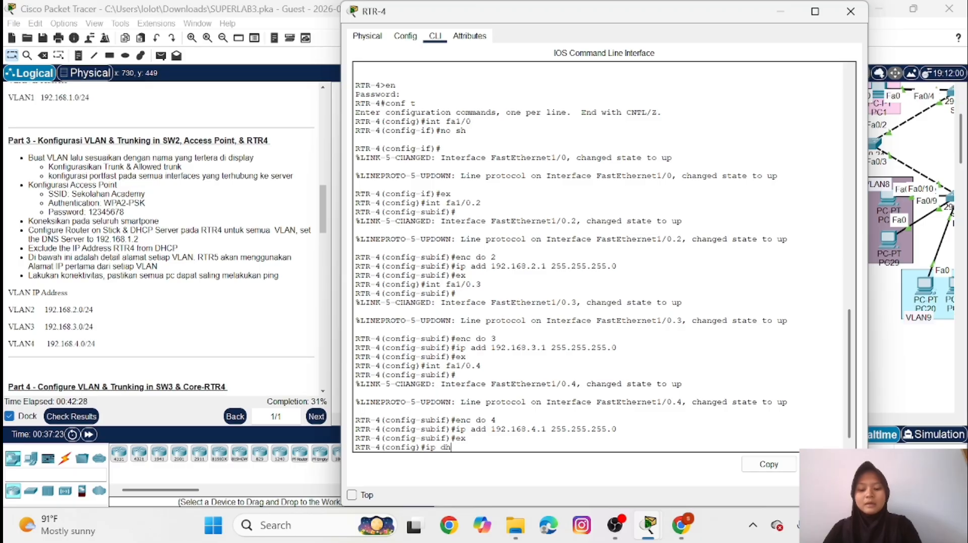
pyautogui.write('cp pool')
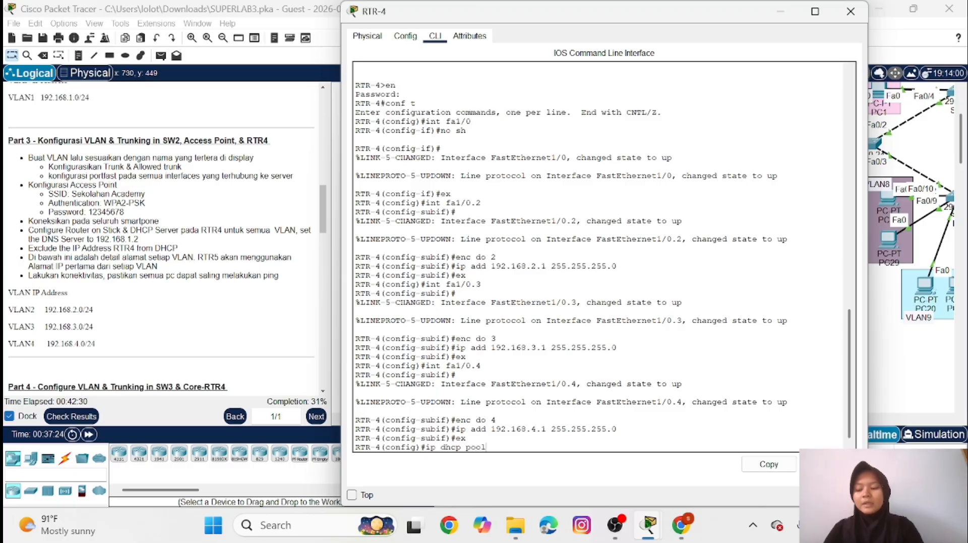
pyautogui.press('capslock')
pyautogui.write('VL')
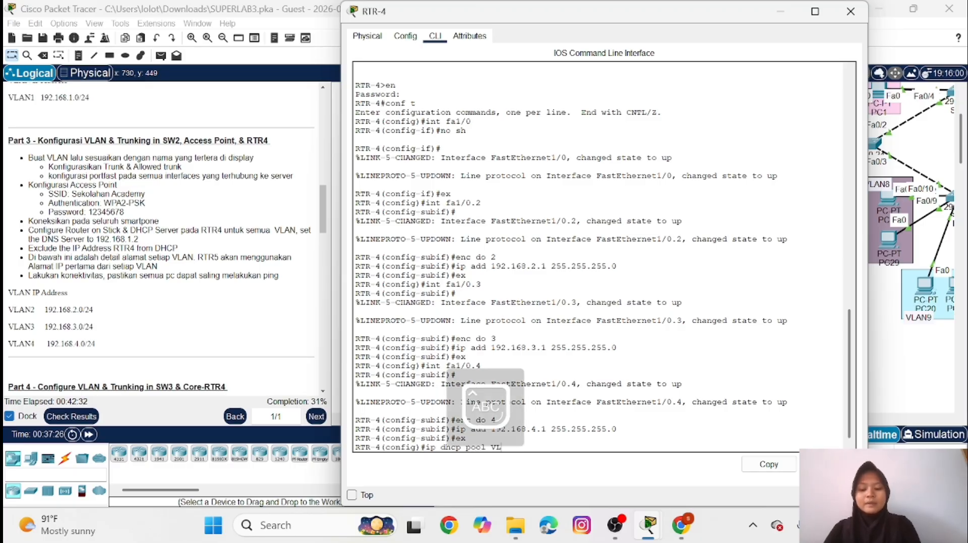
pyautogui.write('AN2')
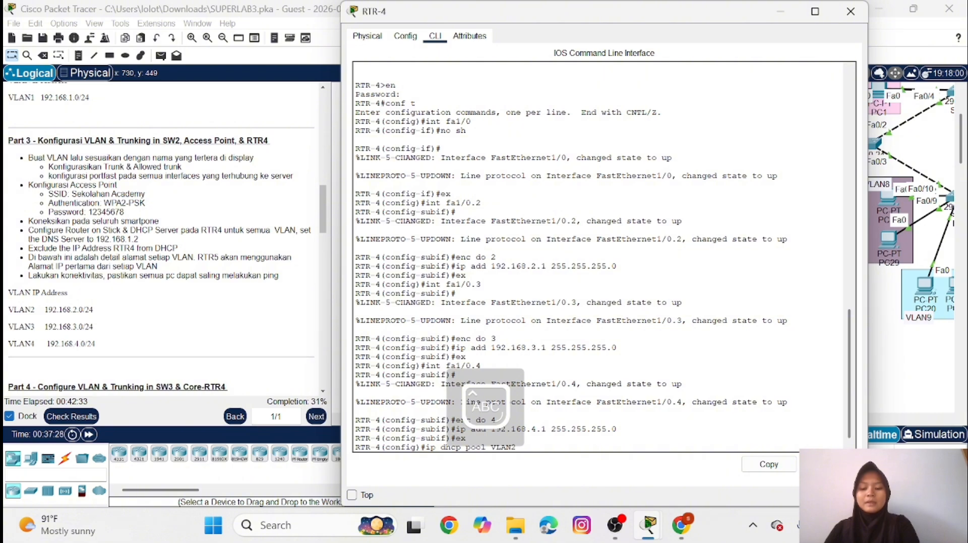
pyautogui.press('capslock')
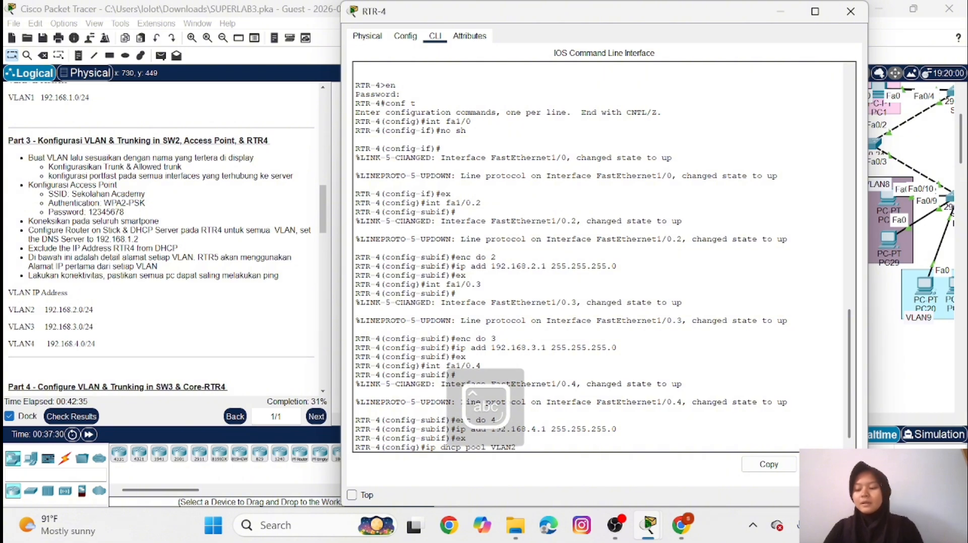
pyautogui.press('Return')
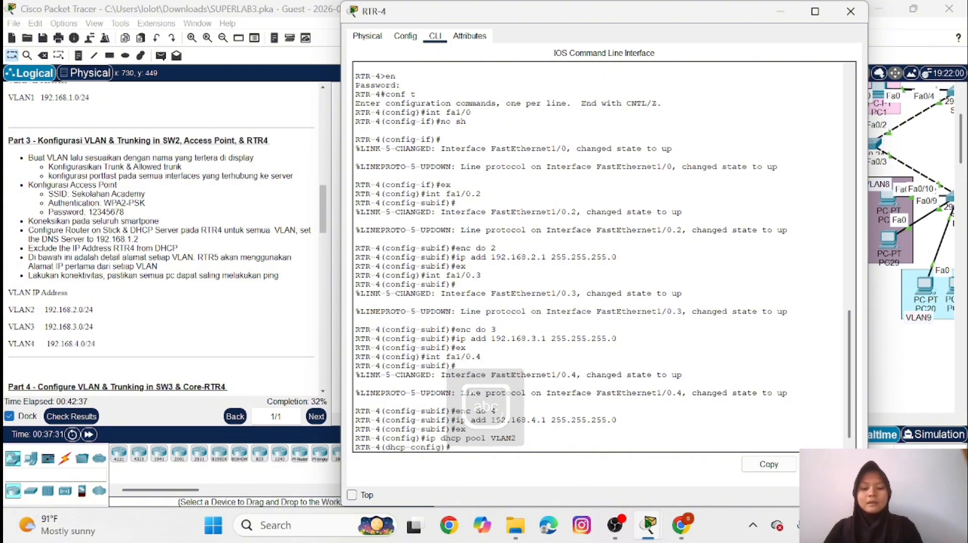
# Set the VLAN2 pool's network to 192.168.2.0 with mask 255.255.255.0
pyautogui.write('net 1')
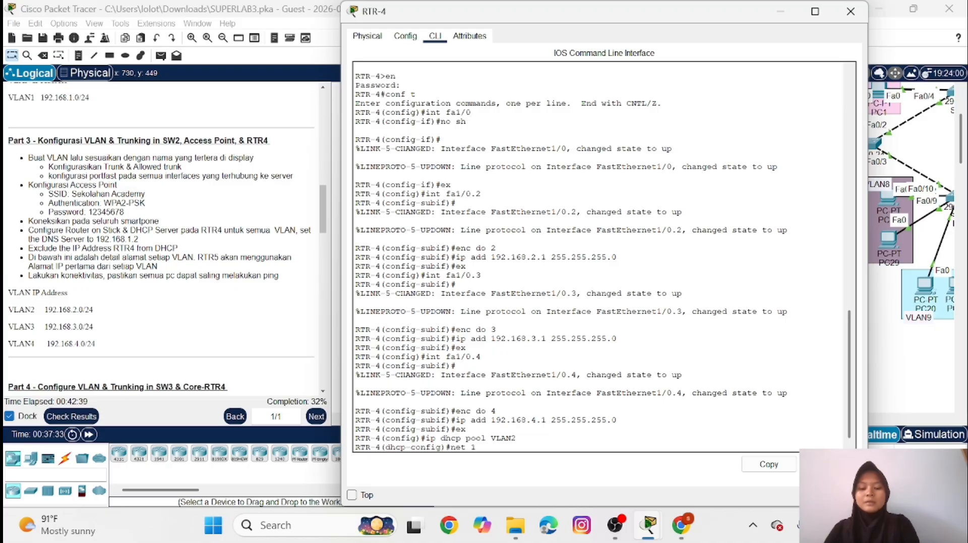
pyautogui.write('92.1')
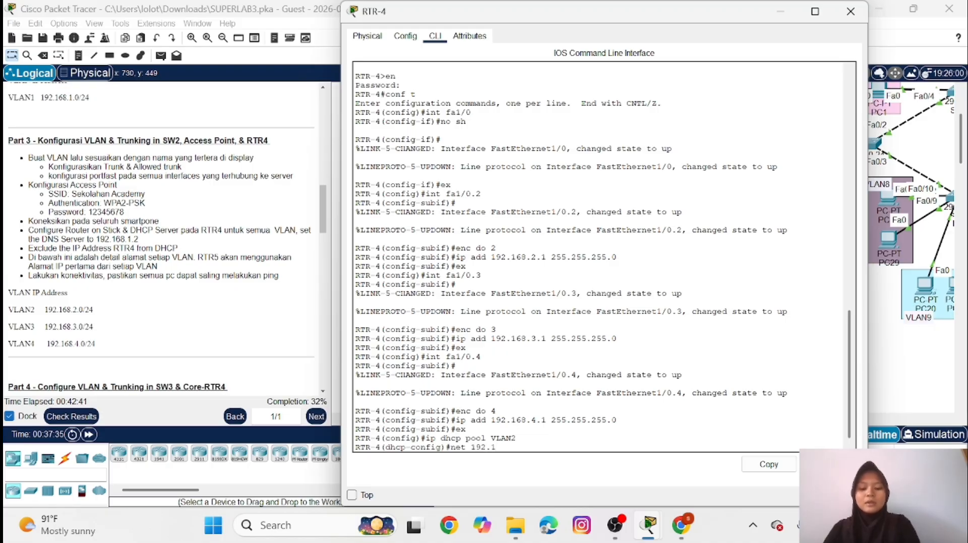
pyautogui.write('68')
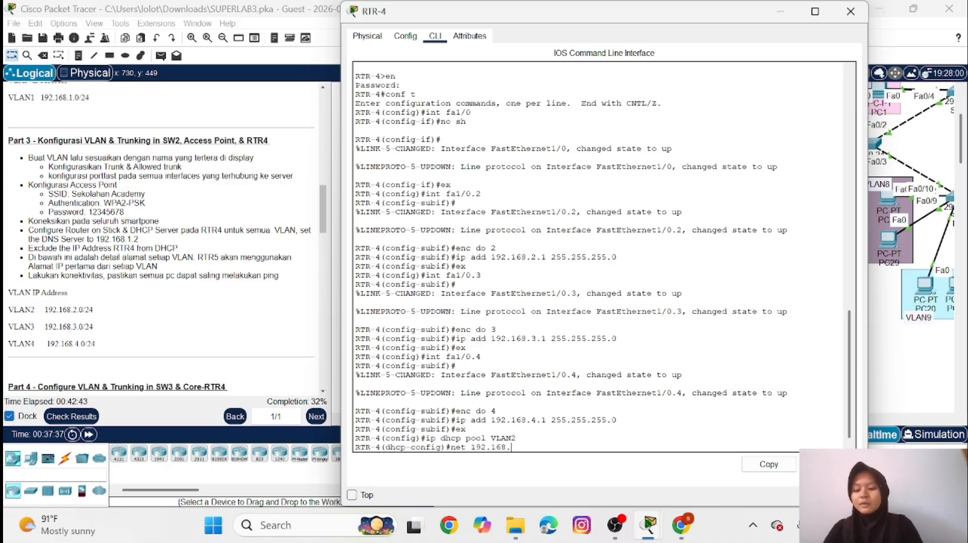
pyautogui.write('.2.0')
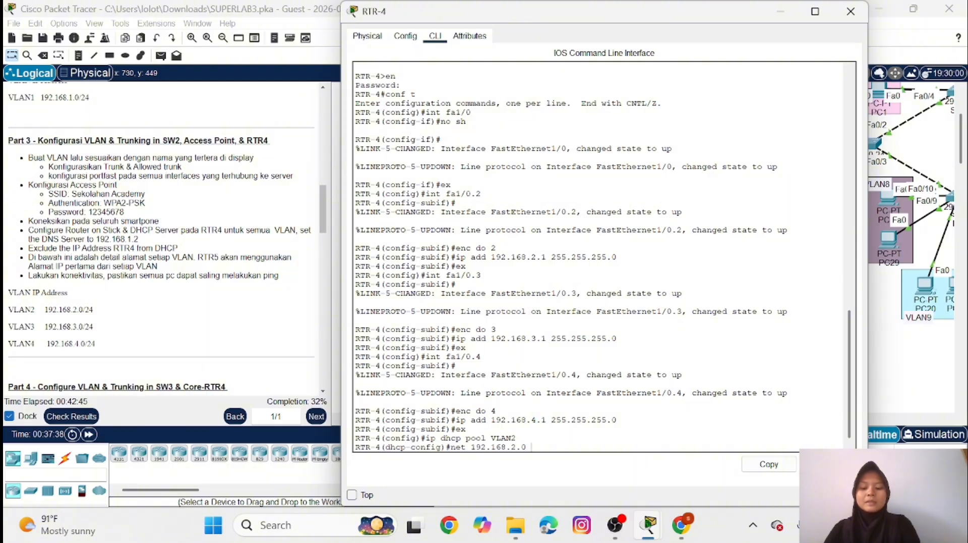
pyautogui.write(' 255.2')
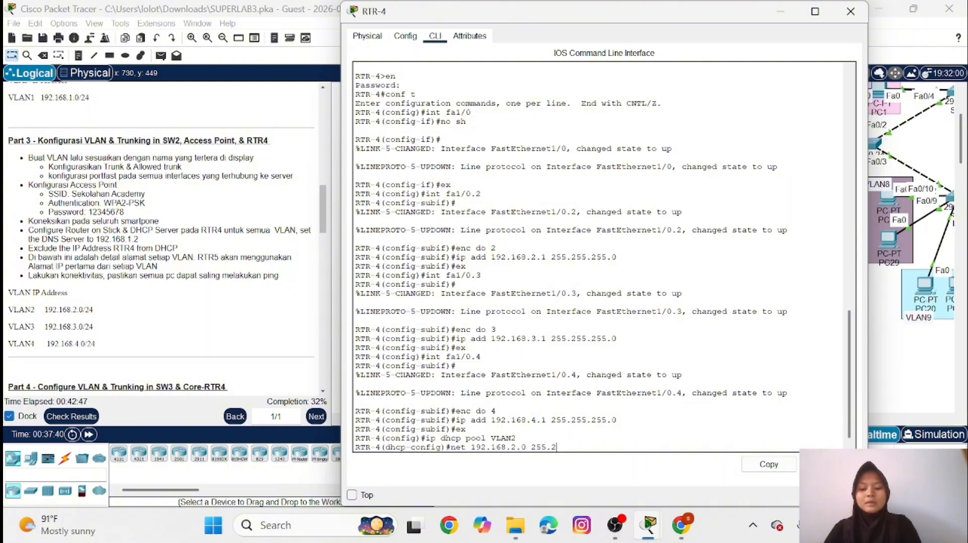
pyautogui.write('55.255')
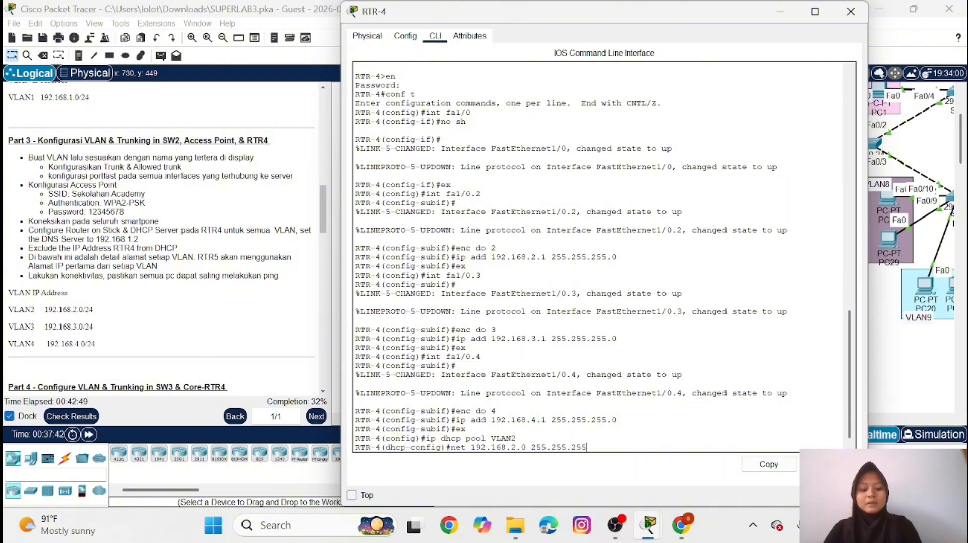
pyautogui.write('.0')
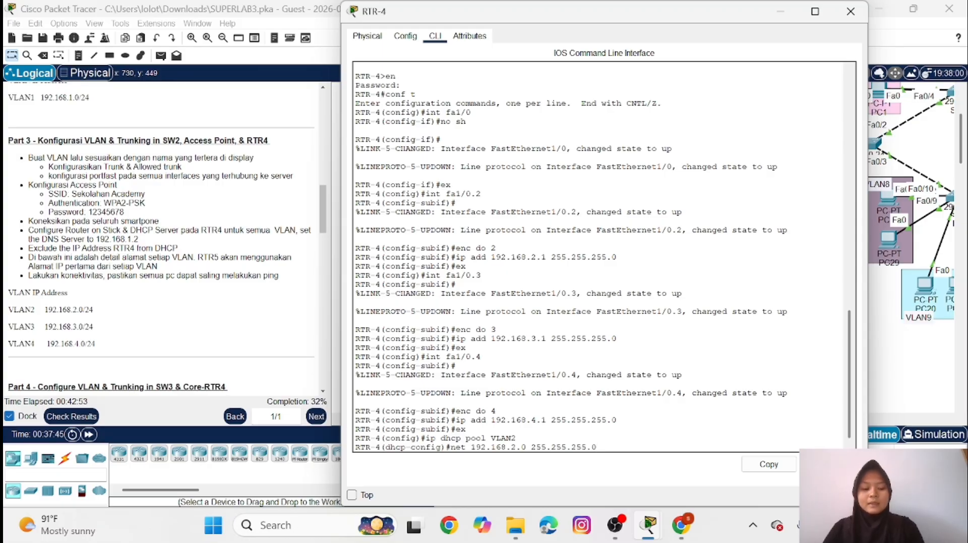
pyautogui.press('Return')
# Set the VLAN2 pool's default router to 192.168.2.1
pyautogui.write('de')
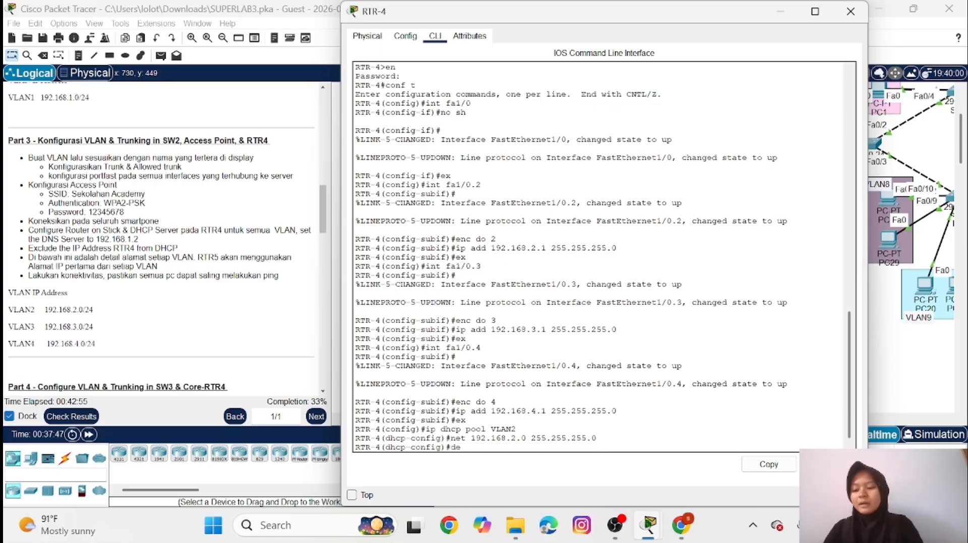
pyautogui.write(' 192.')
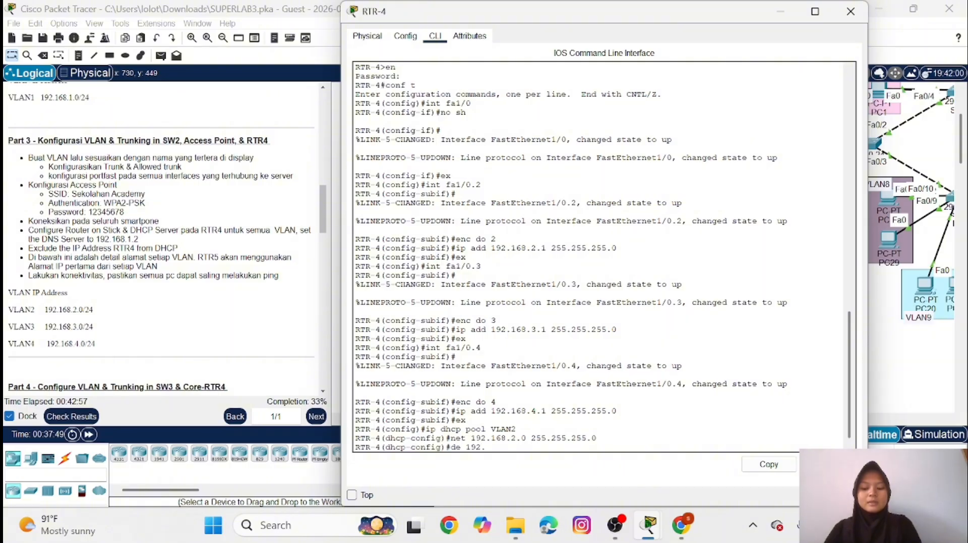
pyautogui.write('168.2.1')
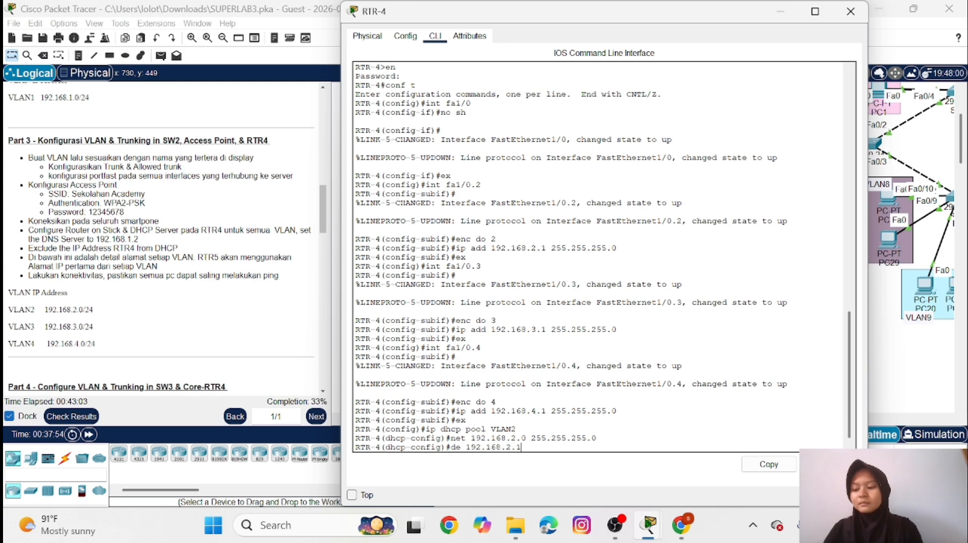
pyautogui.press('Return')
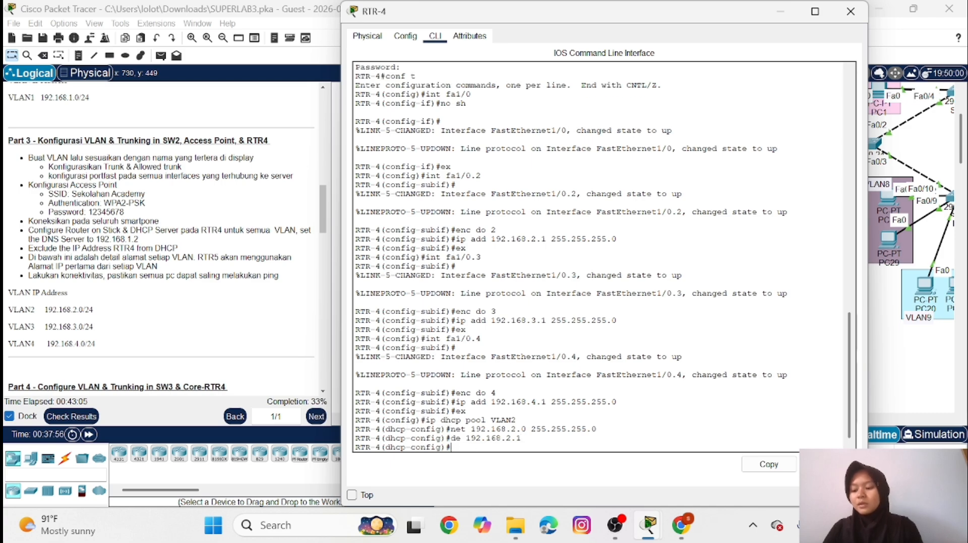
# Set the VLAN2 pool's DNS server to 192.168.1.2 and return to global configuration
pyautogui.write('d')
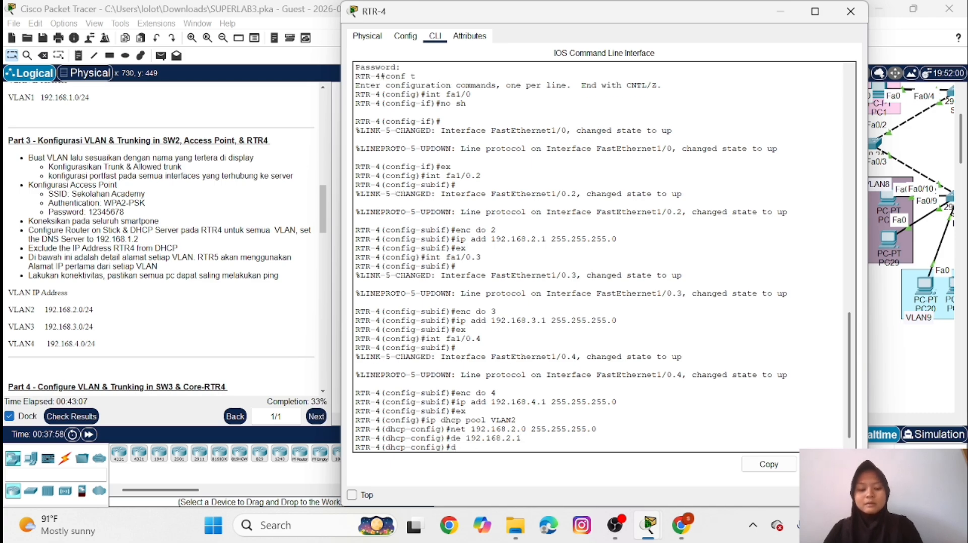
pyautogui.write('ns 19')
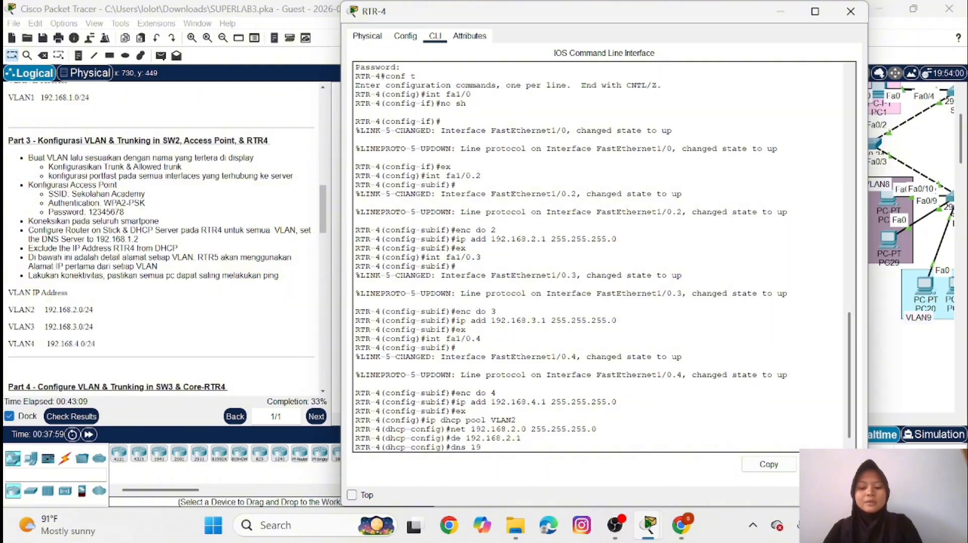
pyautogui.write('2.168')
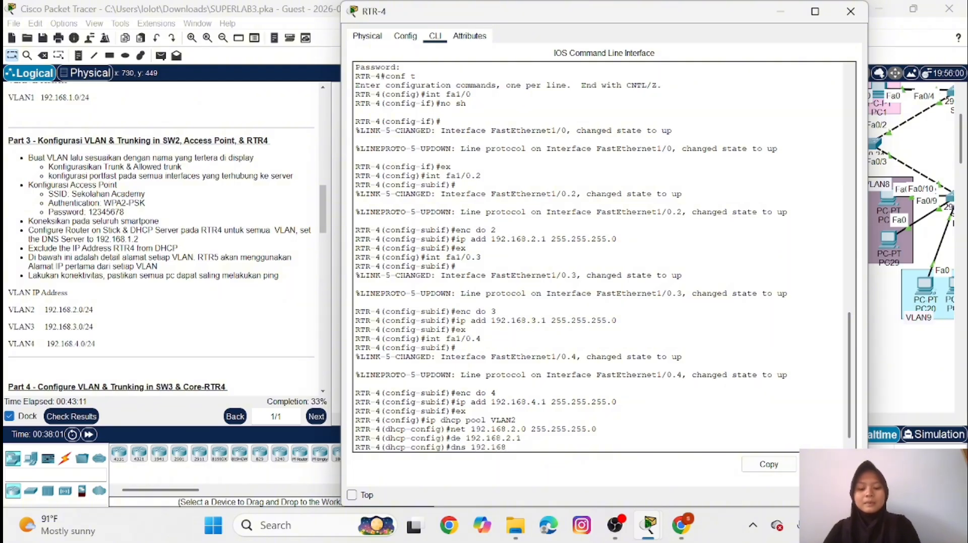
pyautogui.write('.1')
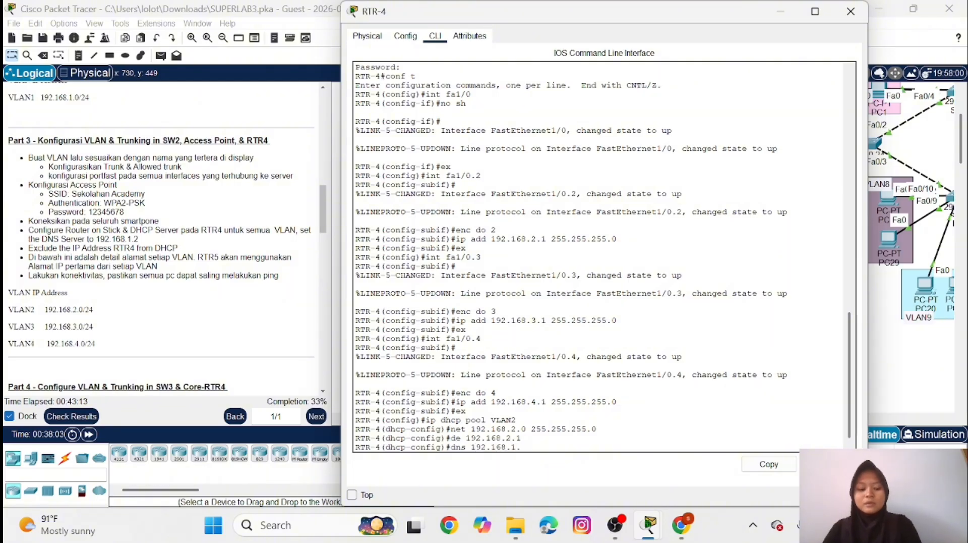
pyautogui.write('.2')
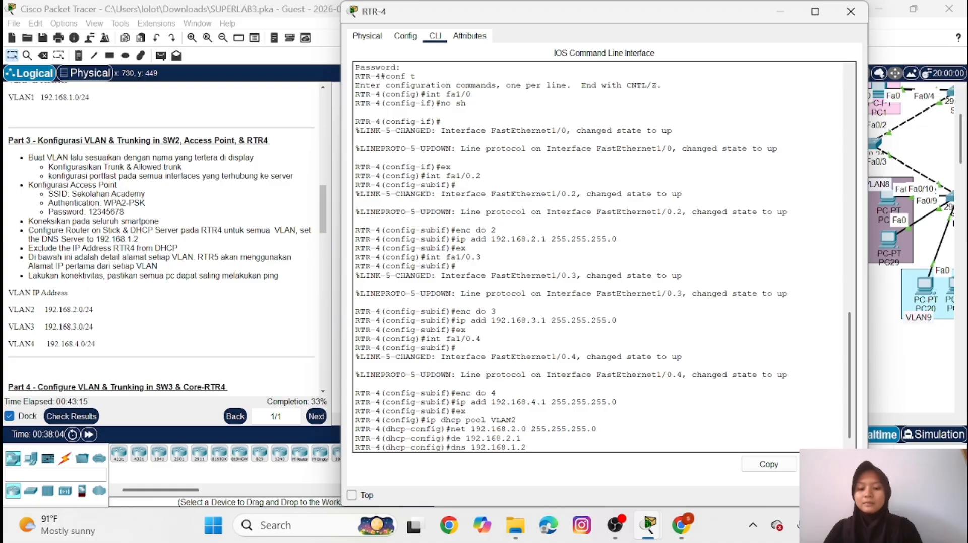
pyautogui.press('Return')
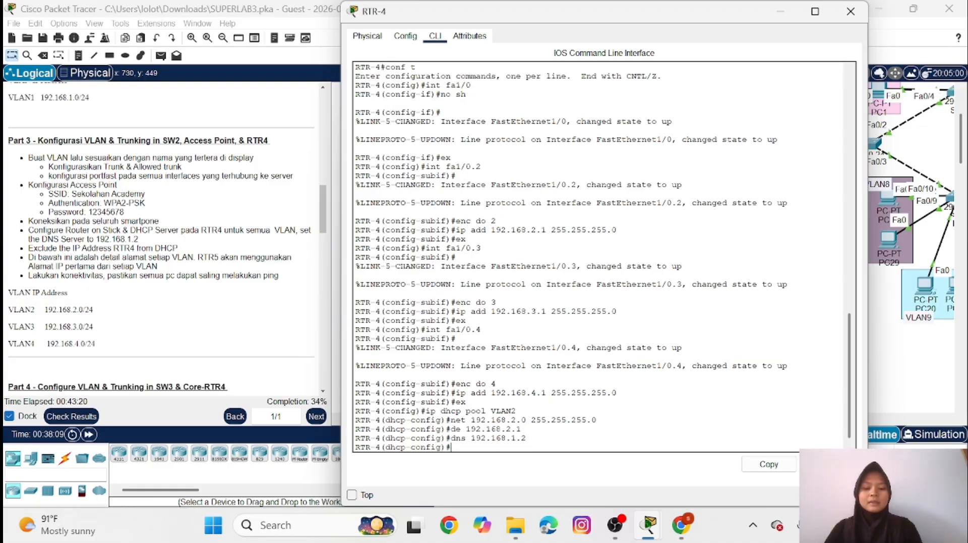
pyautogui.write('ex')
pyautogui.press('Return')
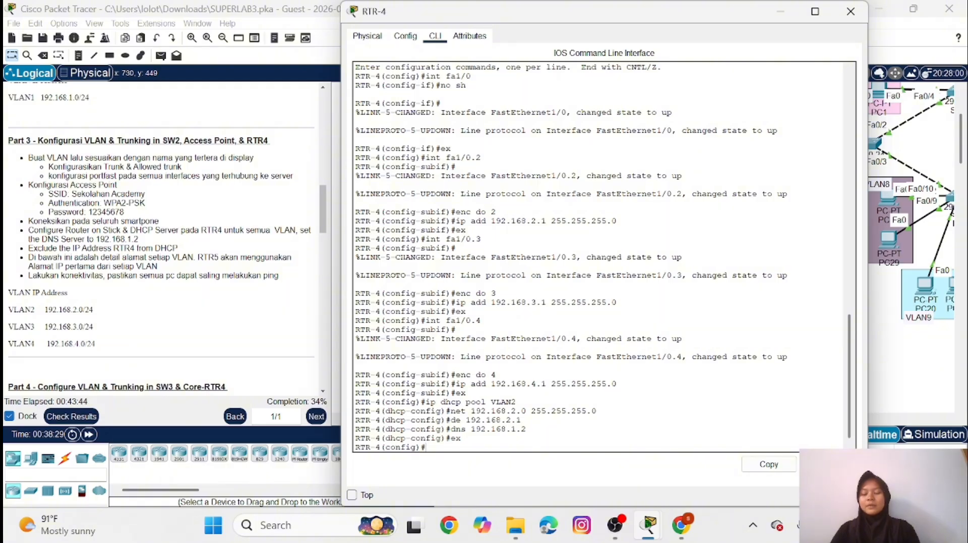
# Create a DHCP pool named VLAN3 on RTR-4
pyautogui.press('Up')
pyautogui.press('Up')
pyautogui.press('Up')
pyautogui.press('Up')
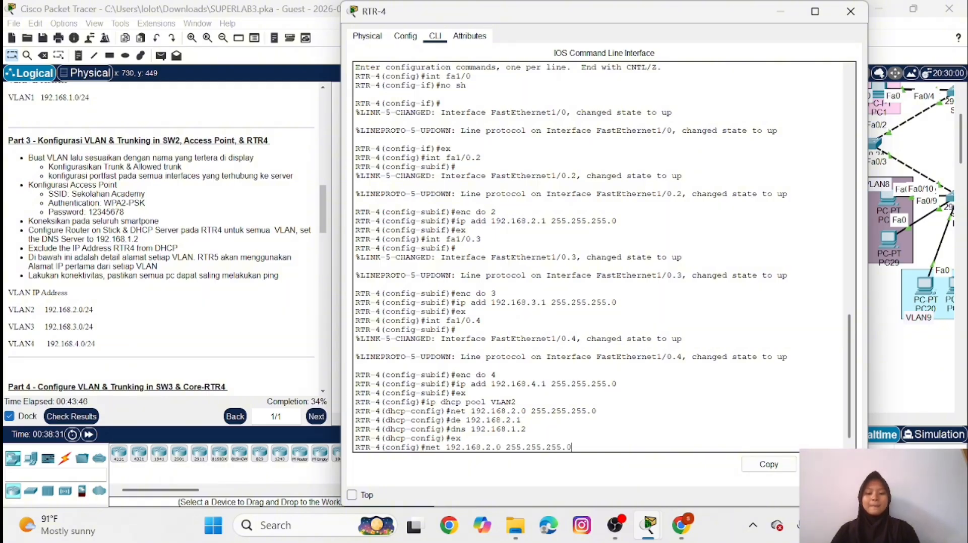
pyautogui.press('Up')
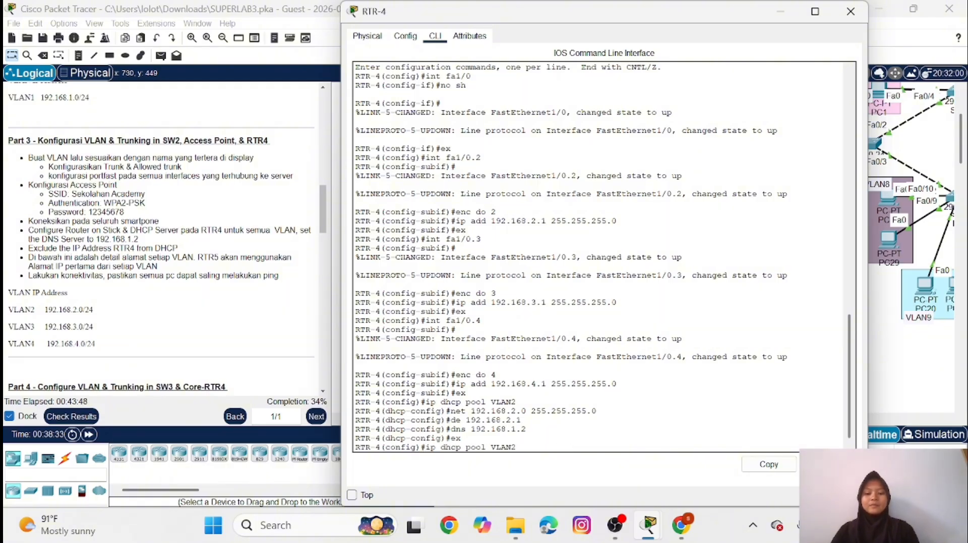
pyautogui.press('BackSpace')
pyautogui.write('3')
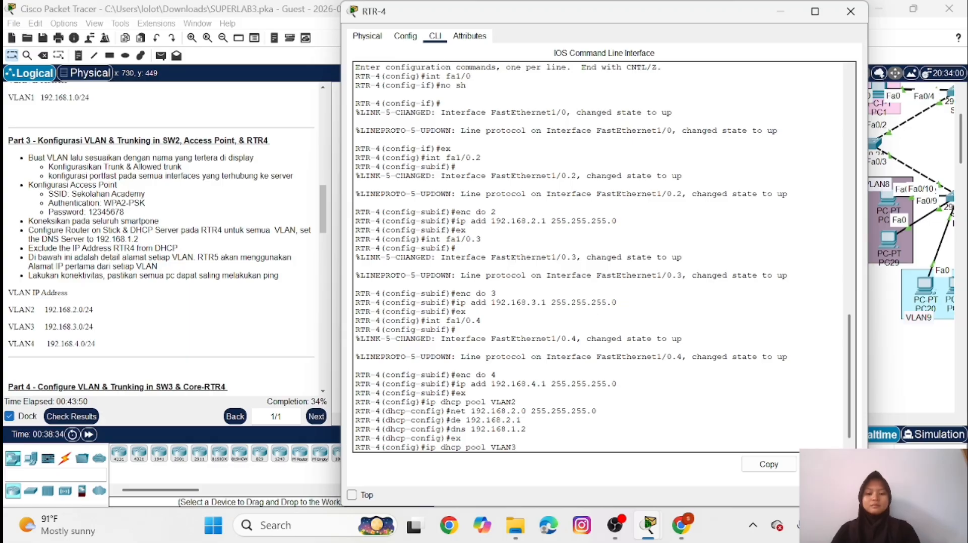
pyautogui.press('Return')
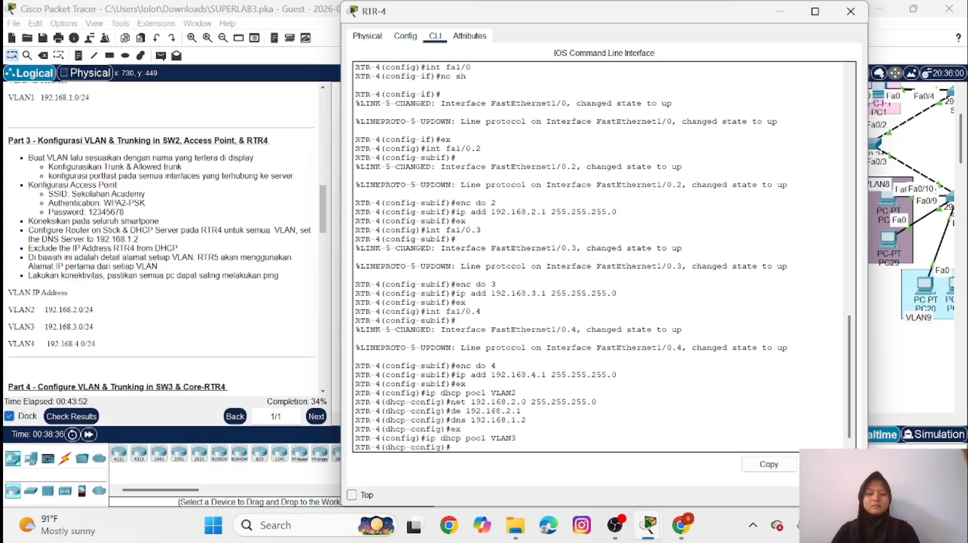
# Set the VLAN3 pool's network to 192.168.3.0 with mask 255.255.255.0
pyautogui.press('Up')
pyautogui.press('Up')
pyautogui.press('Up')
pyautogui.press('Up')
pyautogui.press('Up')
pyautogui.press('Left')
pyautogui.press('Left')
pyautogui.press('Left')
pyautogui.press('Left')
pyautogui.press('Left')
pyautogui.press('Left')
pyautogui.press('Left')
pyautogui.press('Left')
pyautogui.press('Left')
pyautogui.press('Left')
pyautogui.press('Left')
pyautogui.press('Left')
pyautogui.press('Left')
pyautogui.press('Left')
pyautogui.press('Left')
pyautogui.press('Left')
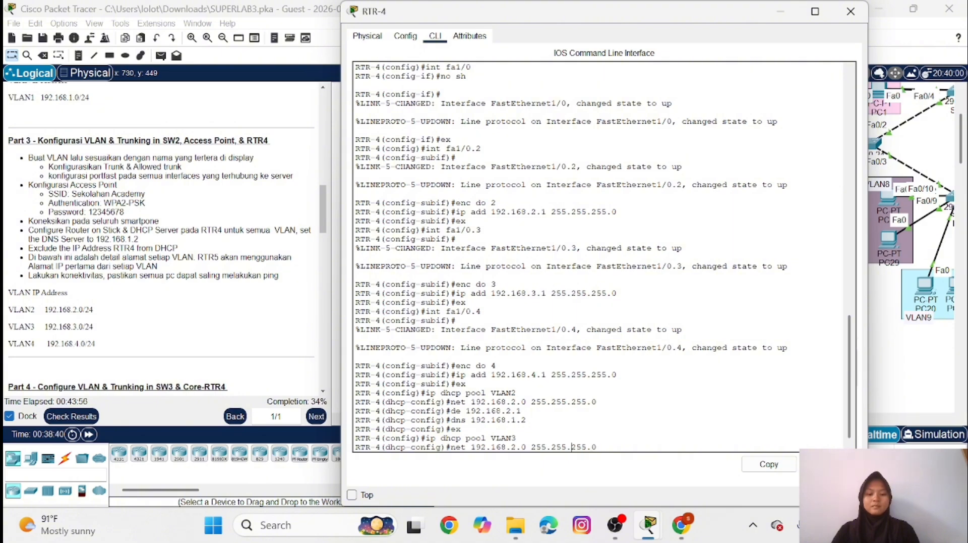
pyautogui.press('BackSpace')
pyautogui.write('3')
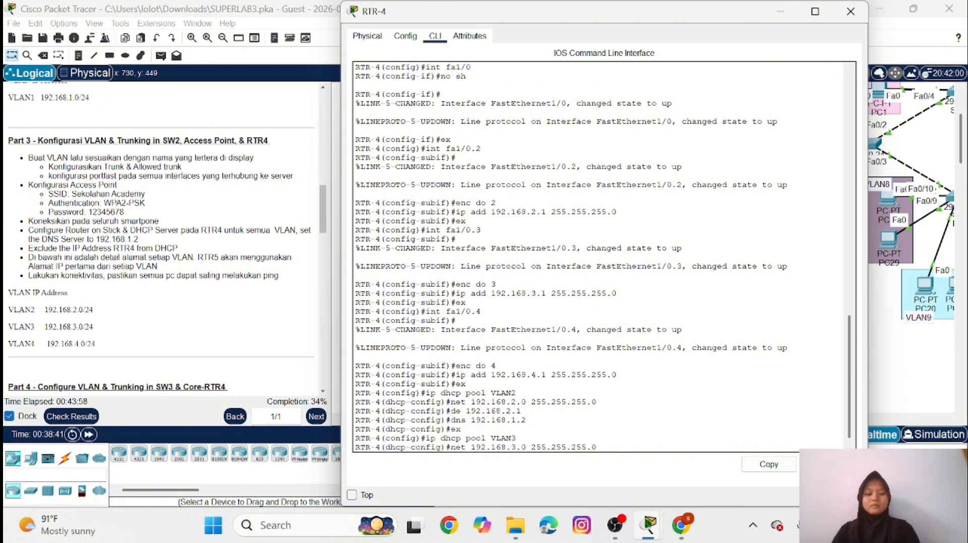
pyautogui.press('Return')
# Set the VLAN3 pool's default router to 192.168.3.1
pyautogui.press('Up')
pyautogui.press('Up')
pyautogui.press('Up')
pyautogui.press('Up')
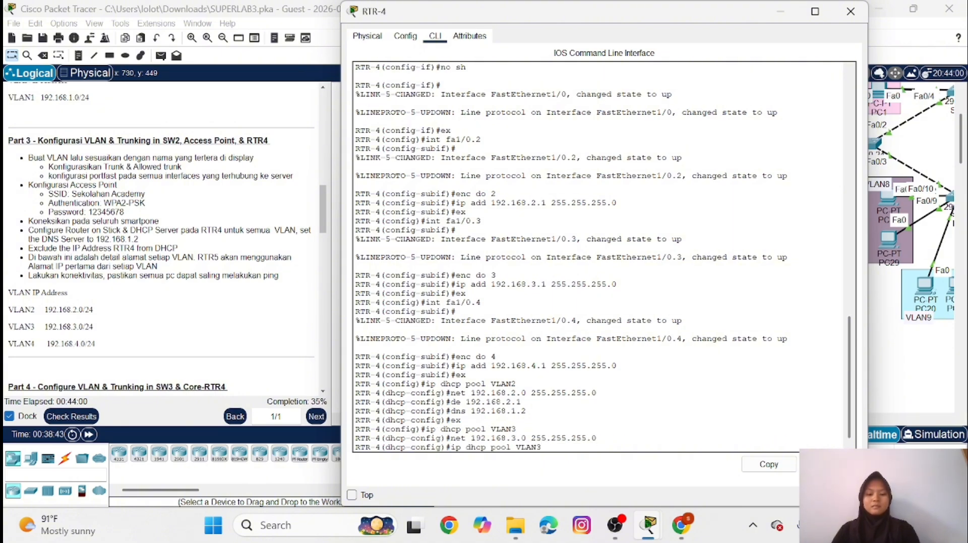
pyautogui.press('Up')
pyautogui.press('Left')
pyautogui.press('Left')
pyautogui.press('BackSpace')
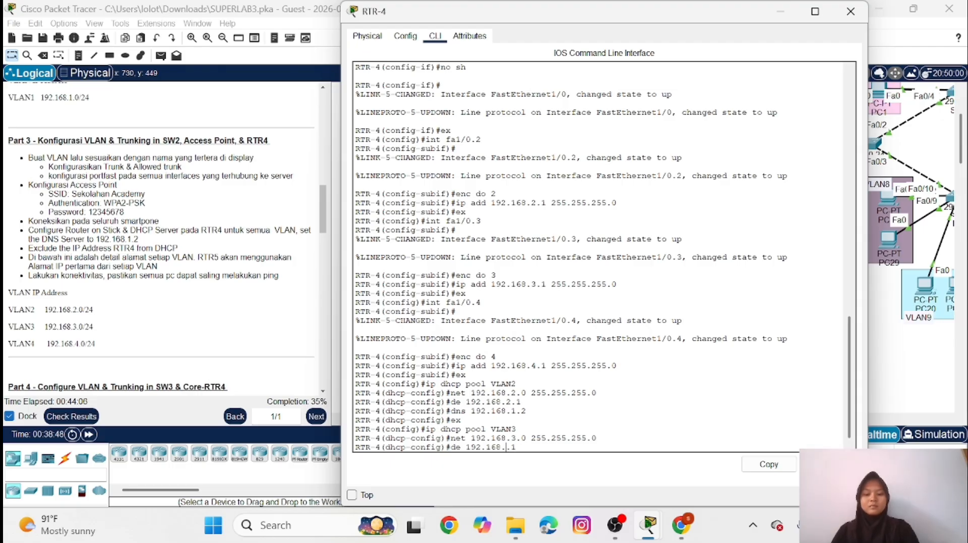
pyautogui.write('3')
pyautogui.press('Return')
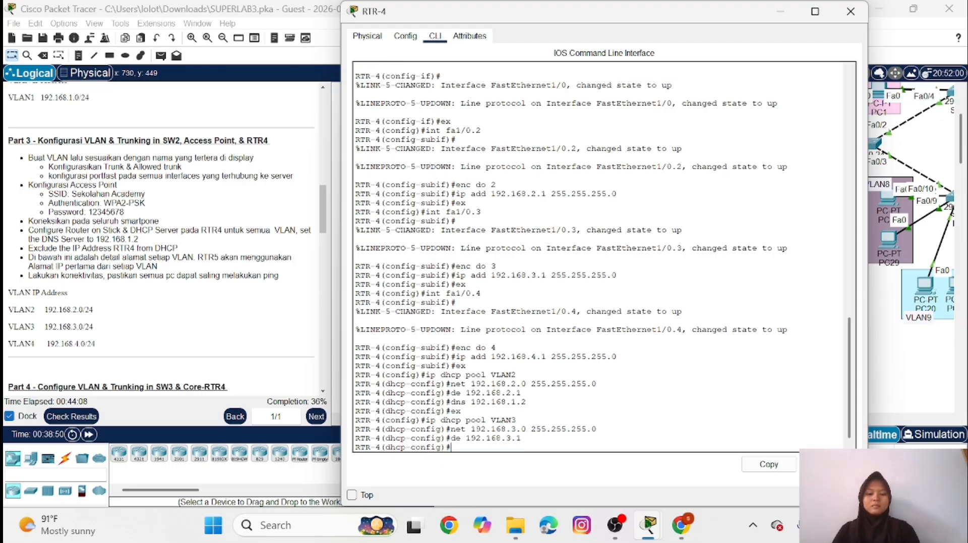
# Set the VLAN3 pool's DNS server to 192.168.1.2 and return to global configuration
pyautogui.press('Up')
pyautogui.press('Up')
pyautogui.press('Up')
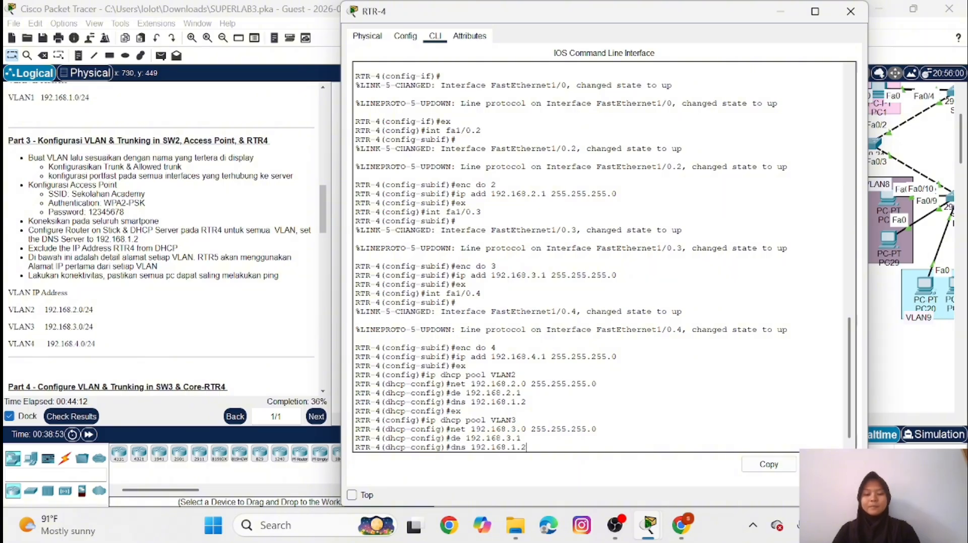
pyautogui.press('Return')
pyautogui.write('ex')
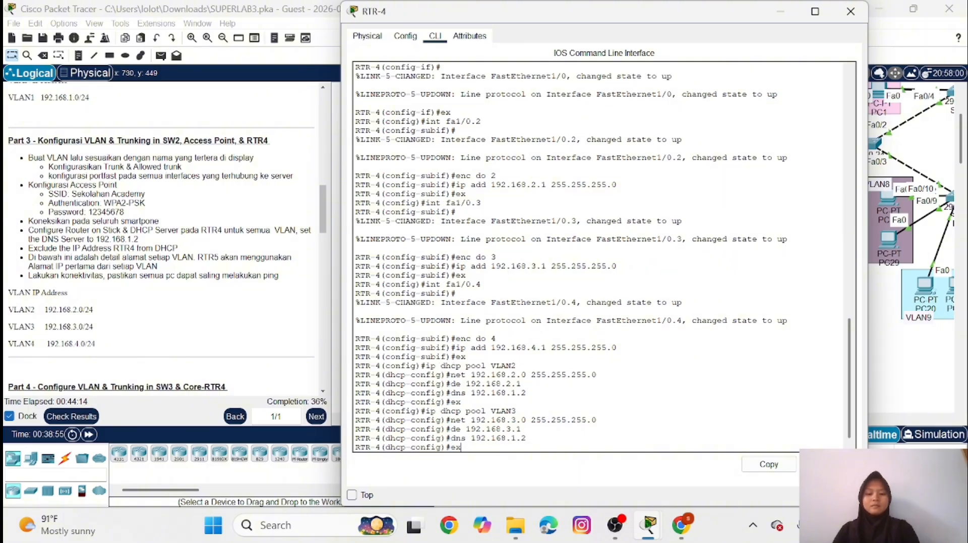
pyautogui.press('Return')
# Create a DHCP pool named VLAN4 on RTR-4
pyautogui.press('Up')
pyautogui.press('Up')
pyautogui.press('Up')
pyautogui.press('Up')
pyautogui.press('Up')
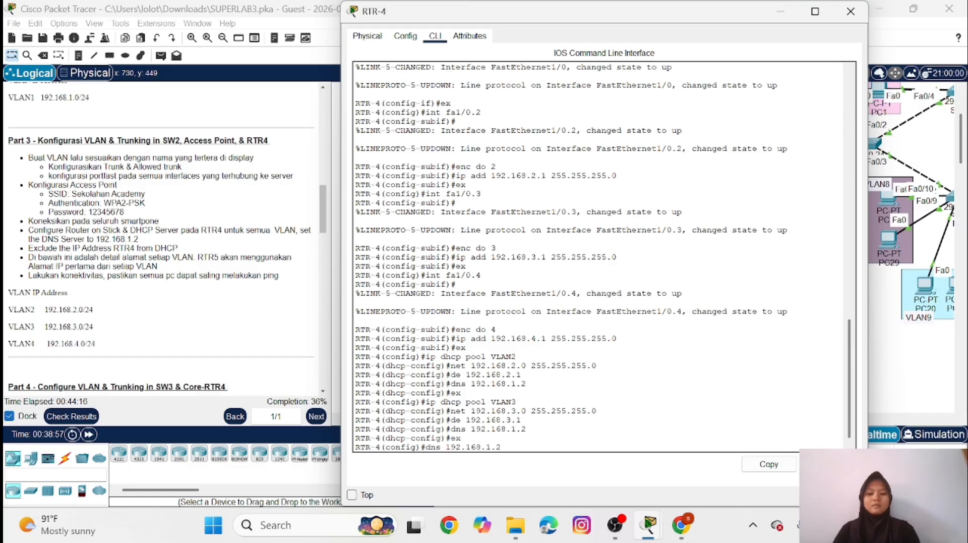
pyautogui.press('BackSpace')
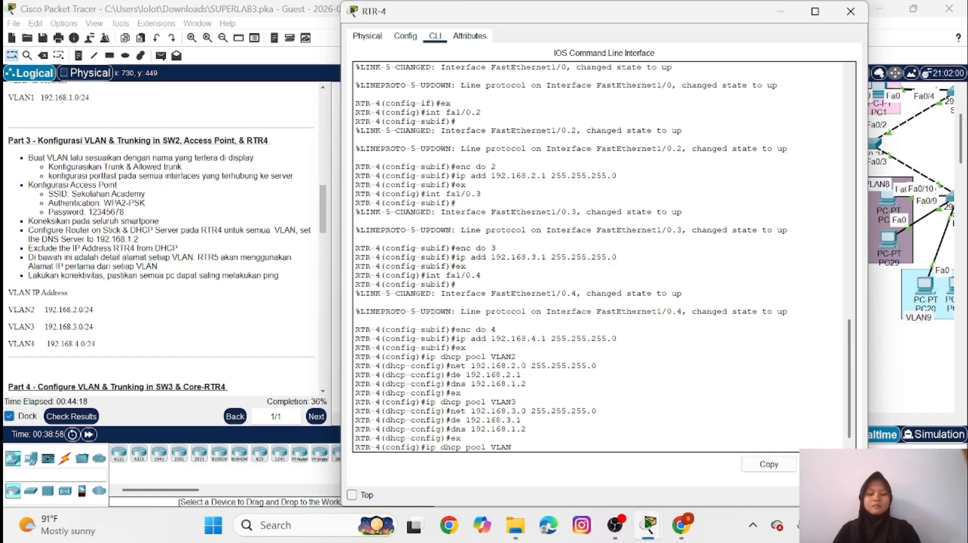
pyautogui.write('4')
pyautogui.press('Return')
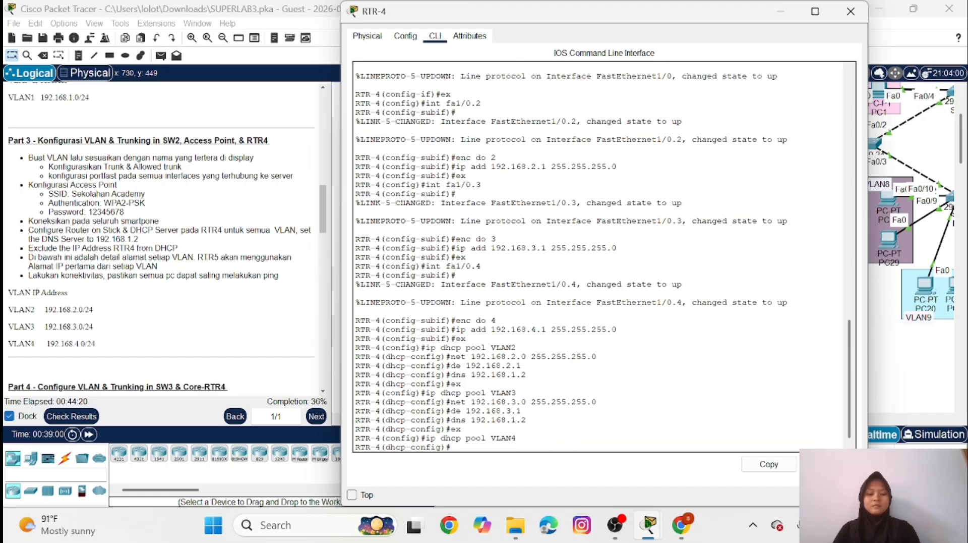
# Set the VLAN4 pool's network to 192.168.4.0 with mask 255.255.255.0
pyautogui.press('Up')
pyautogui.press('Up')
pyautogui.press('Up')
pyautogui.press('Up')
pyautogui.press('Up')
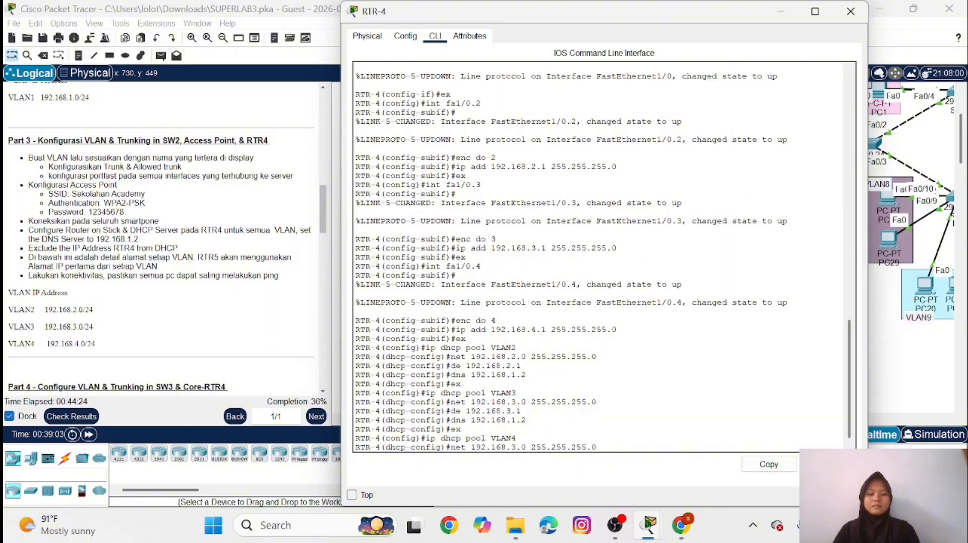
pyautogui.press('Left')
pyautogui.press('Left')
pyautogui.press('Left')
pyautogui.press('Left')
pyautogui.press('Left')
pyautogui.press('Left')
pyautogui.press('Left')
pyautogui.press('Left')
pyautogui.press('Left')
pyautogui.press('Left')
pyautogui.press('Left')
pyautogui.press('Left')
pyautogui.press('Left')
pyautogui.press('Left')
pyautogui.press('Left')
pyautogui.press('BackSpace')
pyautogui.write('4')
pyautogui.press('Return')
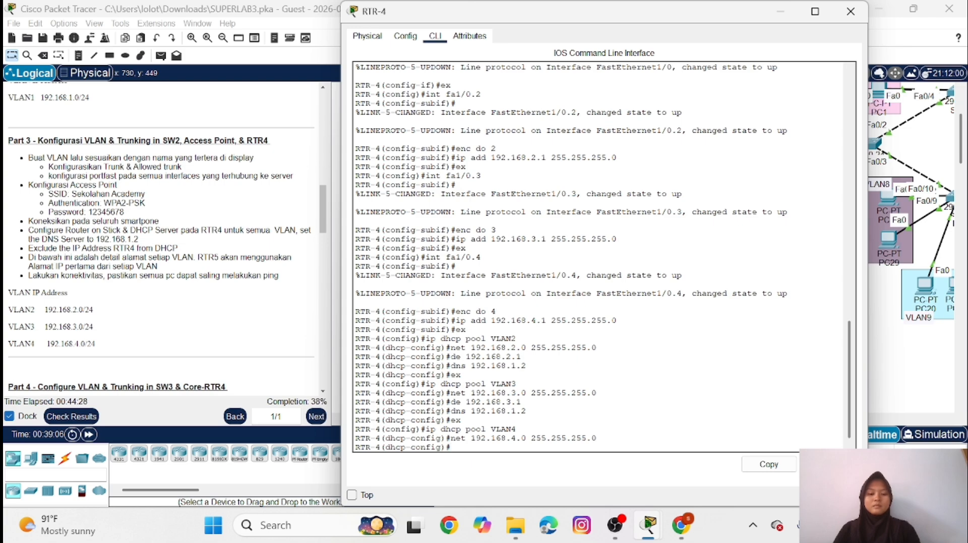
# Set the VLAN4 pool's default router to 192.168.4.1
pyautogui.press('Up')
pyautogui.press('Up')
pyautogui.press('Up')
pyautogui.press('Up')
pyautogui.press('Up')
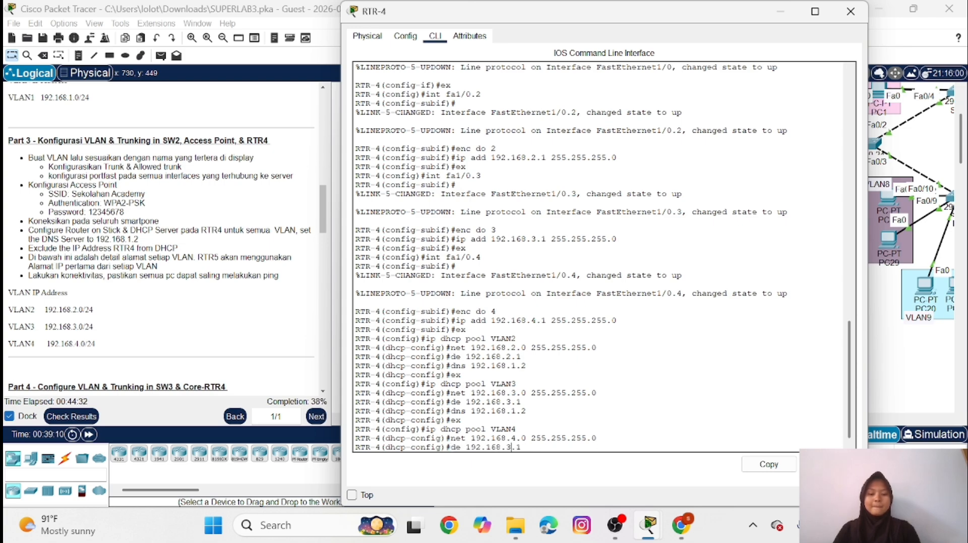
pyautogui.press('BackSpace')
pyautogui.write('4')
pyautogui.press('Return')
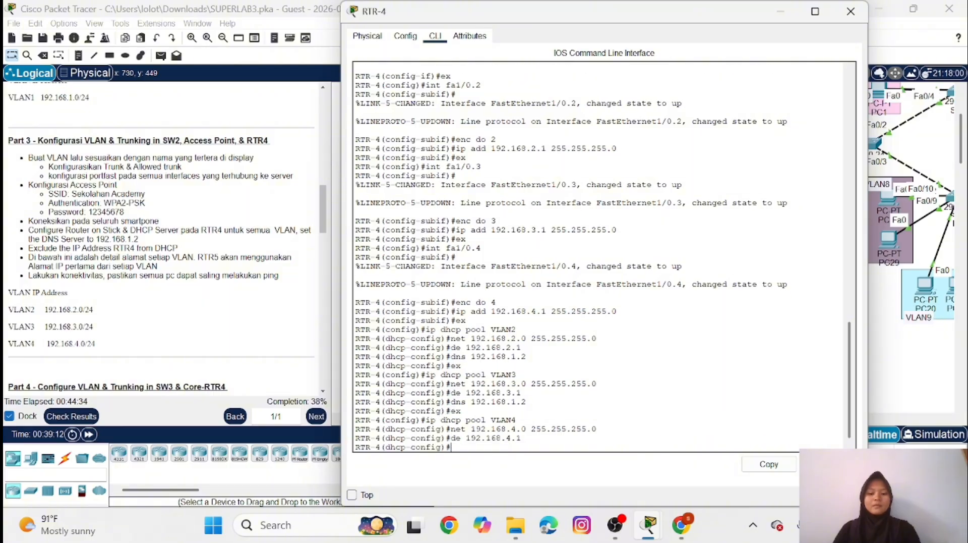
# Set the VLAN4 pool's DNS server to 192.168.1.2 and return to global configuration
pyautogui.press('Up')
pyautogui.press('Up')
pyautogui.press('Up')
pyautogui.press('Up')
pyautogui.press('Up')
pyautogui.press('Return')
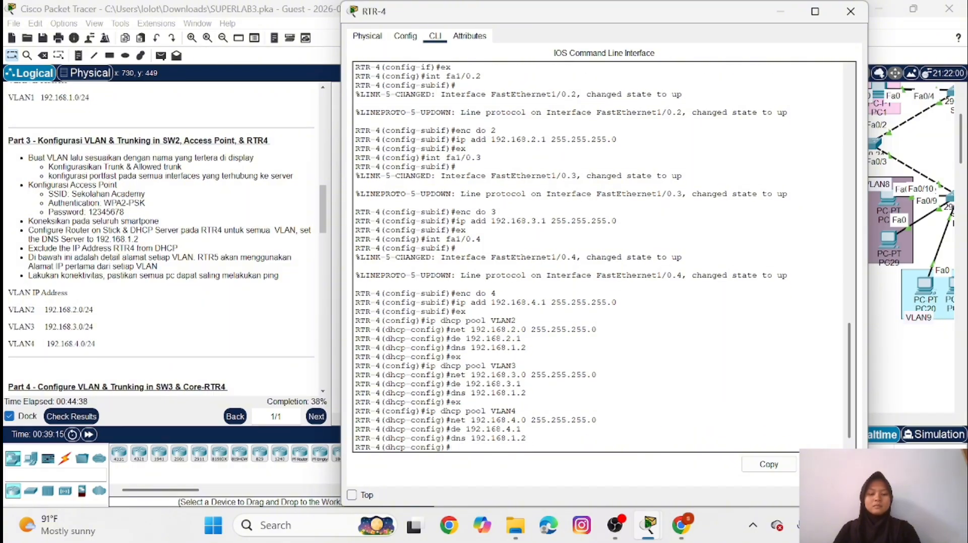
pyautogui.write('ex')
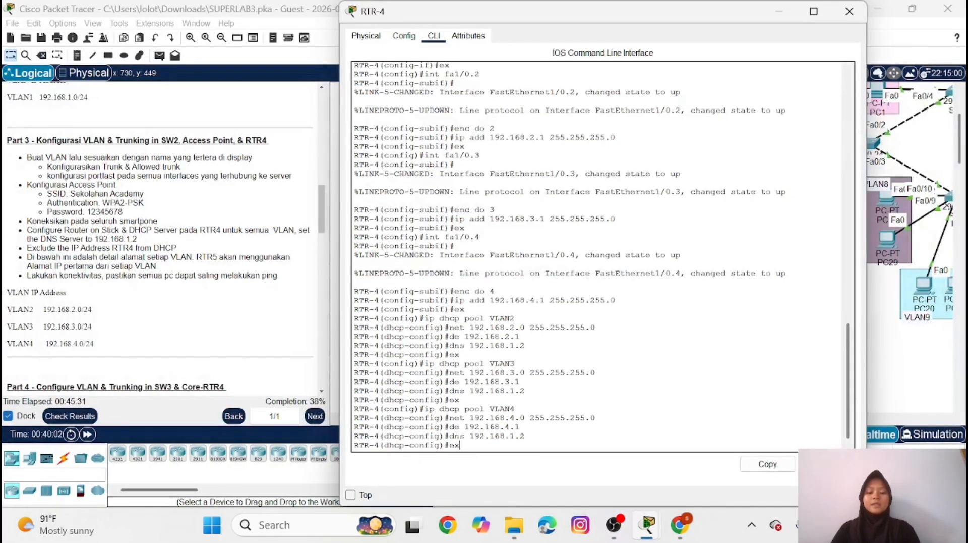
pyautogui.press('Return')
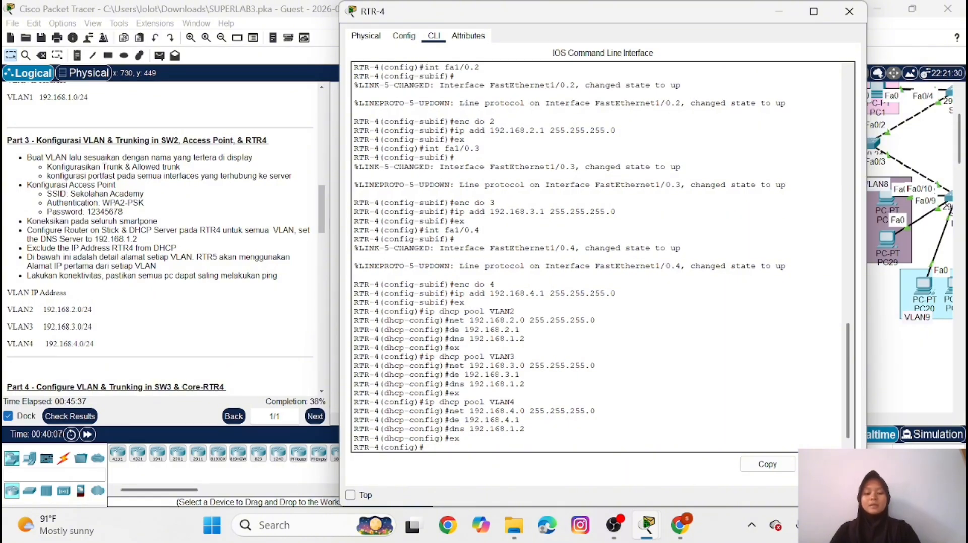
# Exclude RTR-4's VLAN2 gateway address 192.168.2.1 from DHCP assignment
pyautogui.write('ip dhcp')
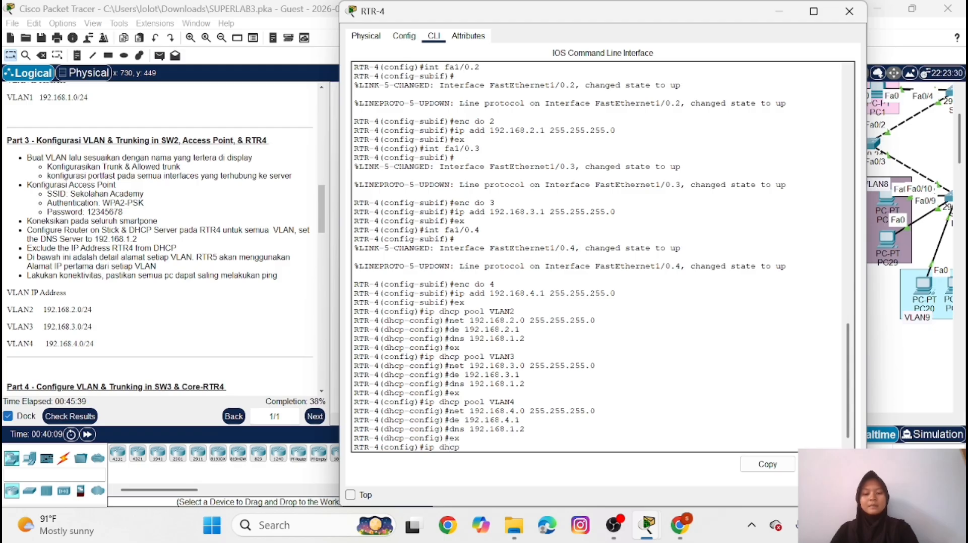
pyautogui.write(' exclu')
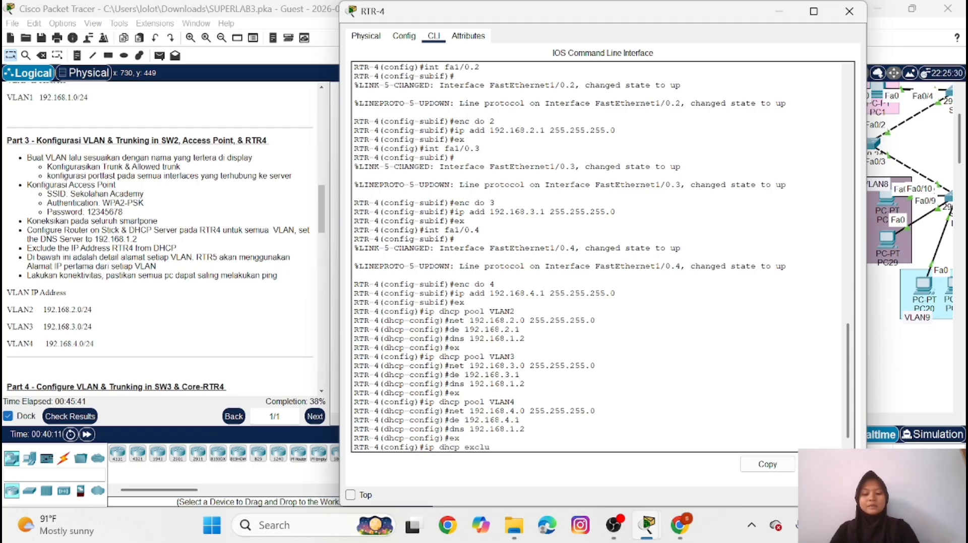
pyautogui.write('ded 19')
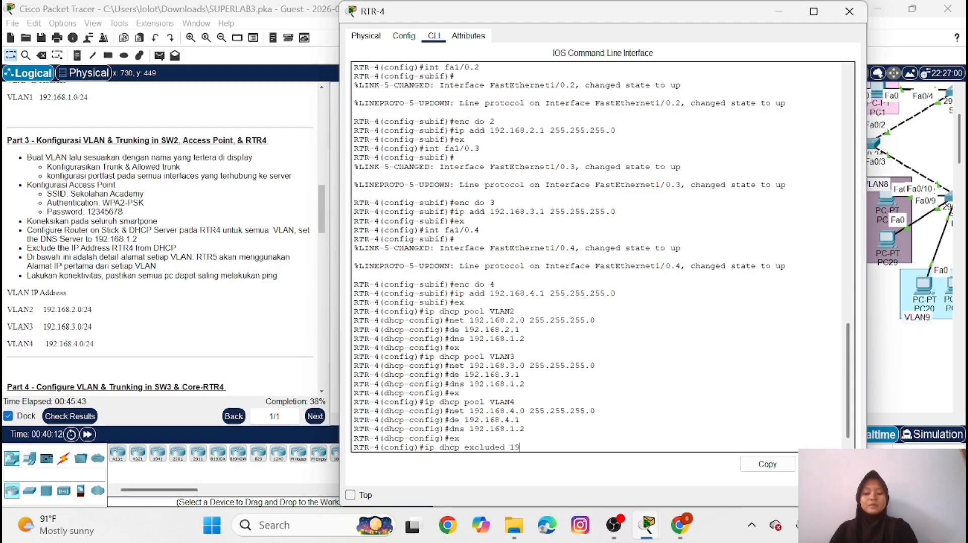
pyautogui.write('2.168')
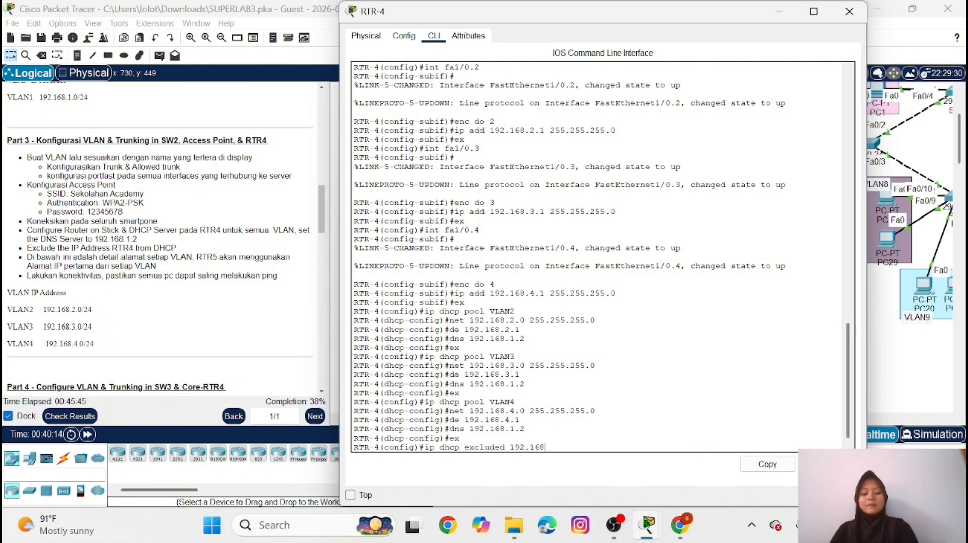
pyautogui.write('.2.')
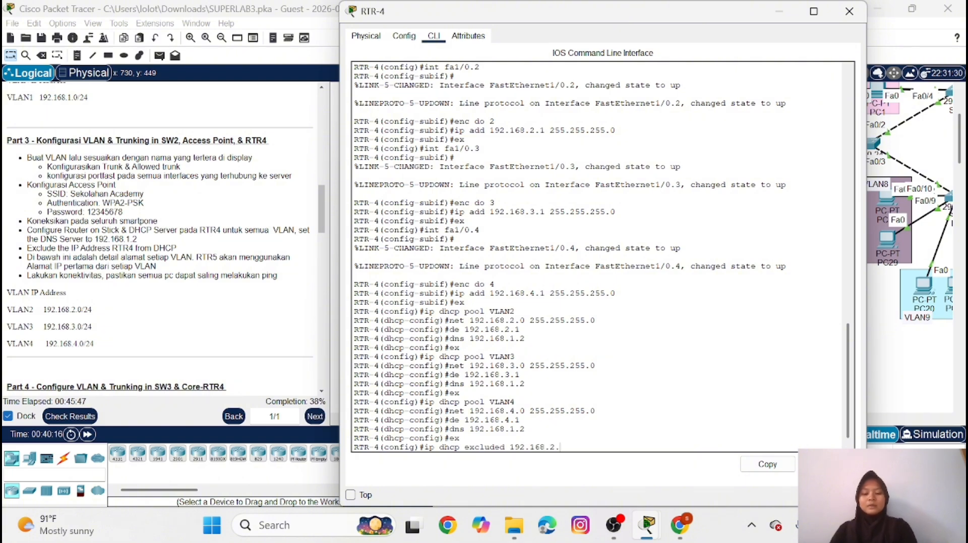
pyautogui.write('1')
pyautogui.press('Return')
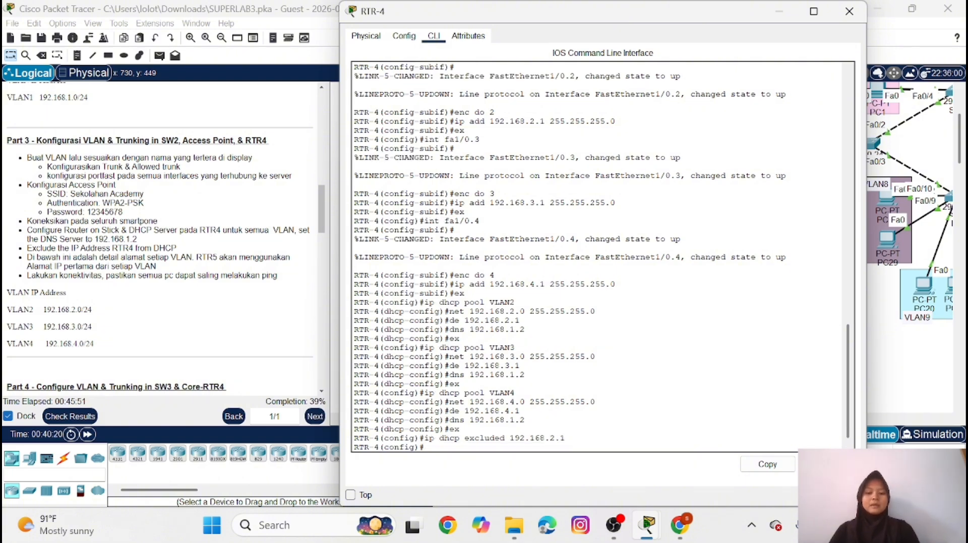
# Exclude RTR-4's VLAN3 gateway address 192.168.3.1 from DHCP assignment
pyautogui.press('Up')
pyautogui.press('Left')
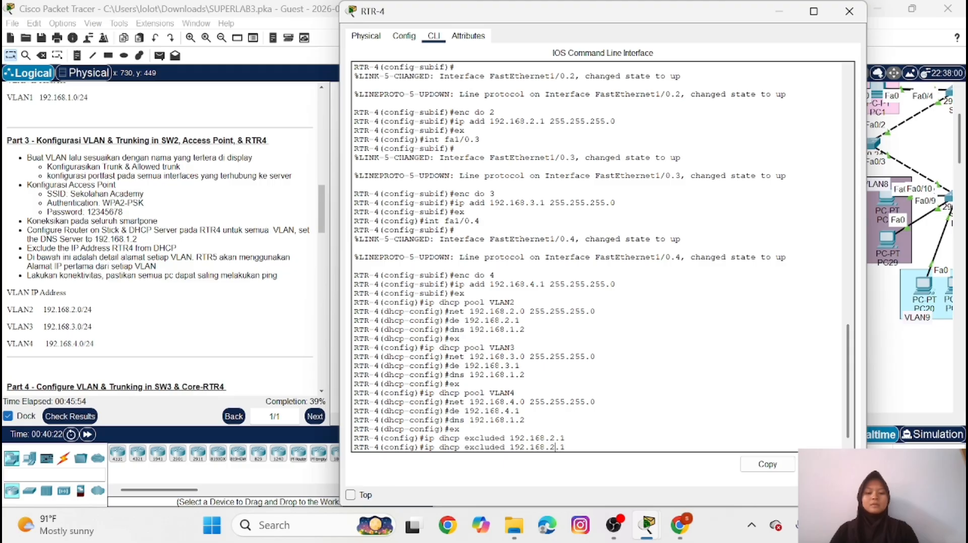
pyautogui.press('BackSpace')
pyautogui.write('3')
pyautogui.press('Return')
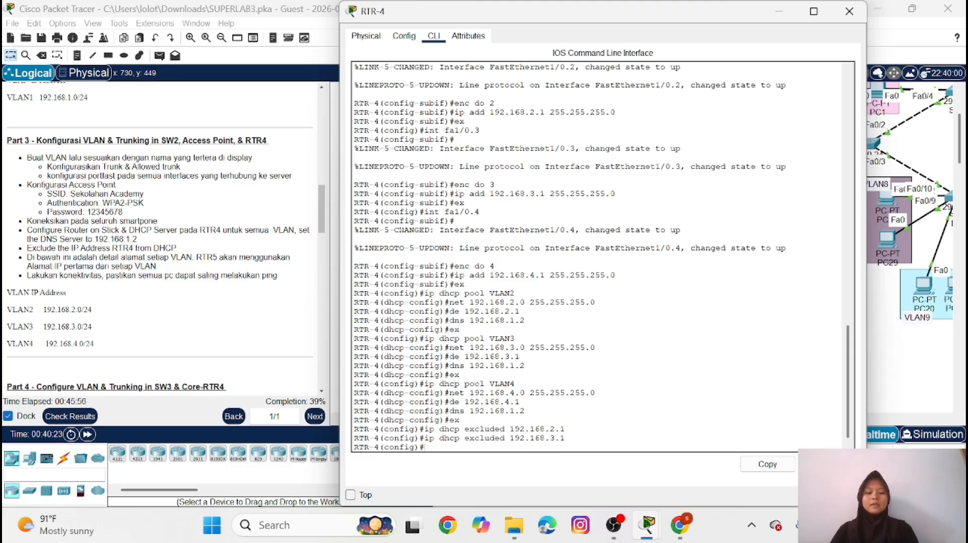
# Exclude RTR-4's VLAN4 gateway address 192.168.4.1 from DHCP assignment and put the router's window away
pyautogui.press('Up')
pyautogui.press('Left')
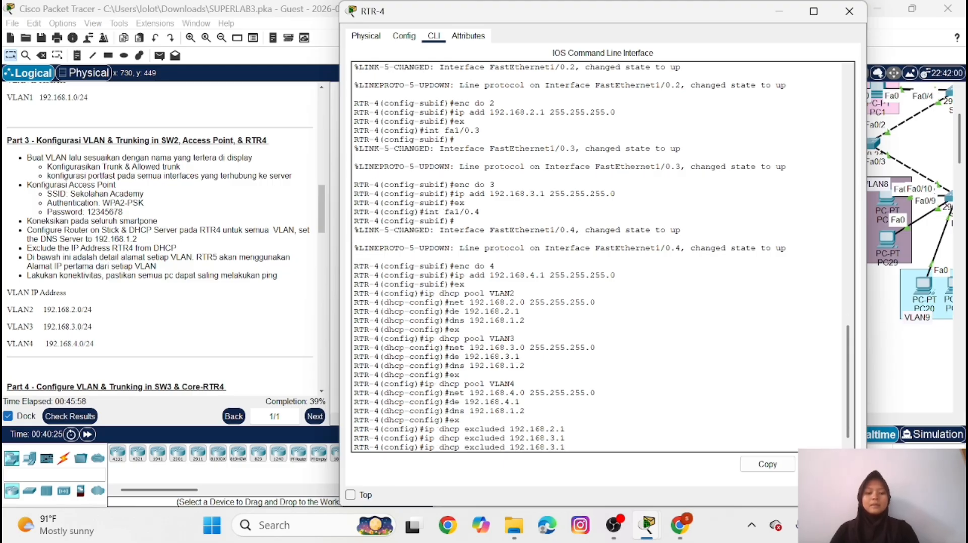
pyautogui.press('BackSpace')
pyautogui.write('4')
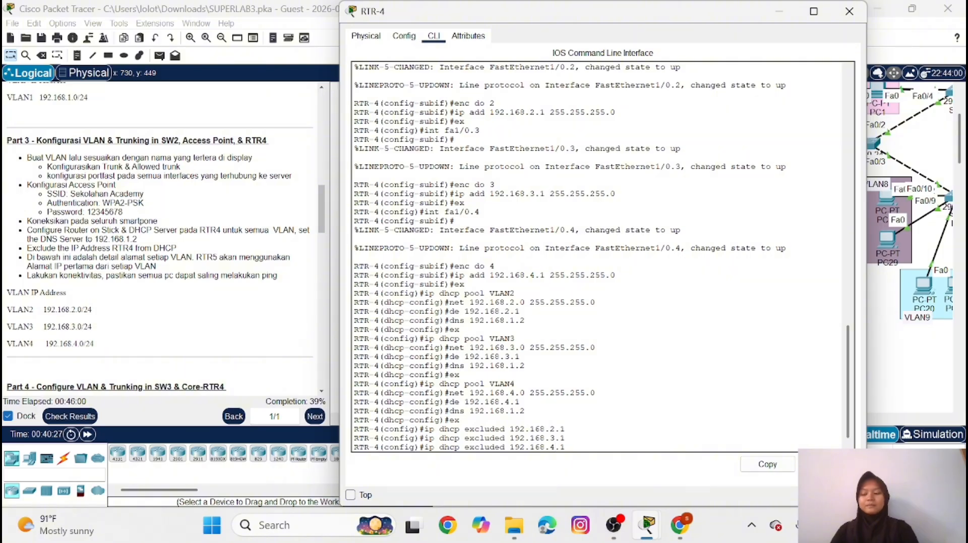
pyautogui.press('Return')
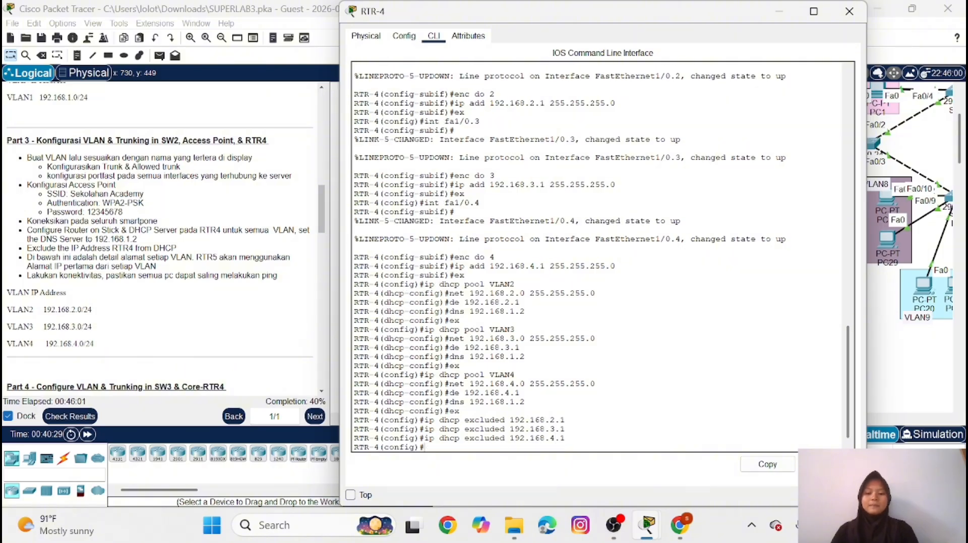
pyautogui.click(781, 12)
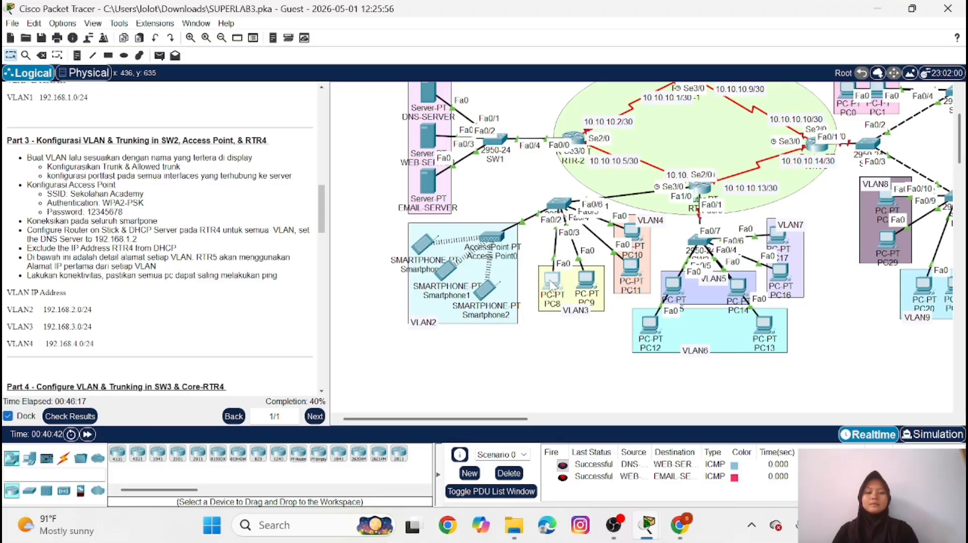
# Switch PC8 in VLAN3 to obtain its IPv4 configuration through DHCP and put its window away
pyautogui.click(552, 285)
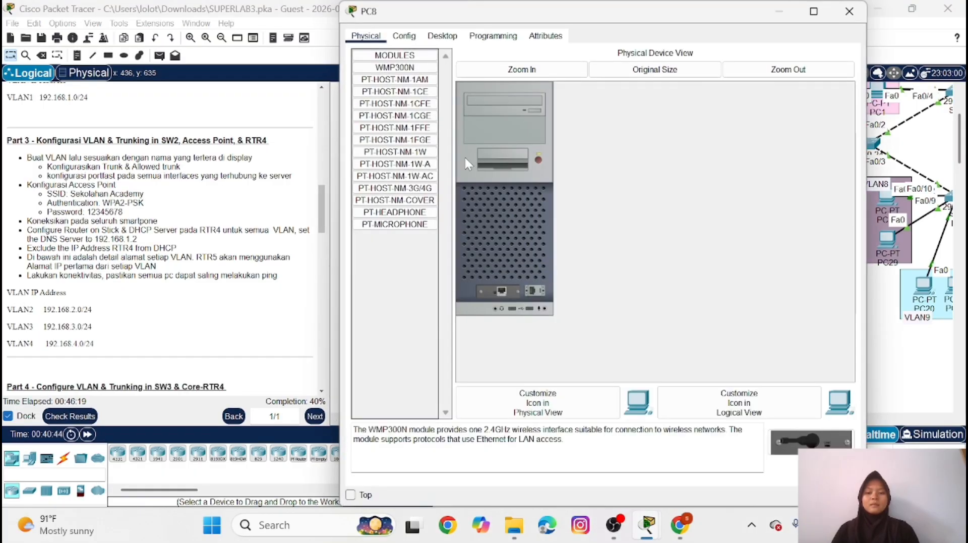
pyautogui.click(451, 36)
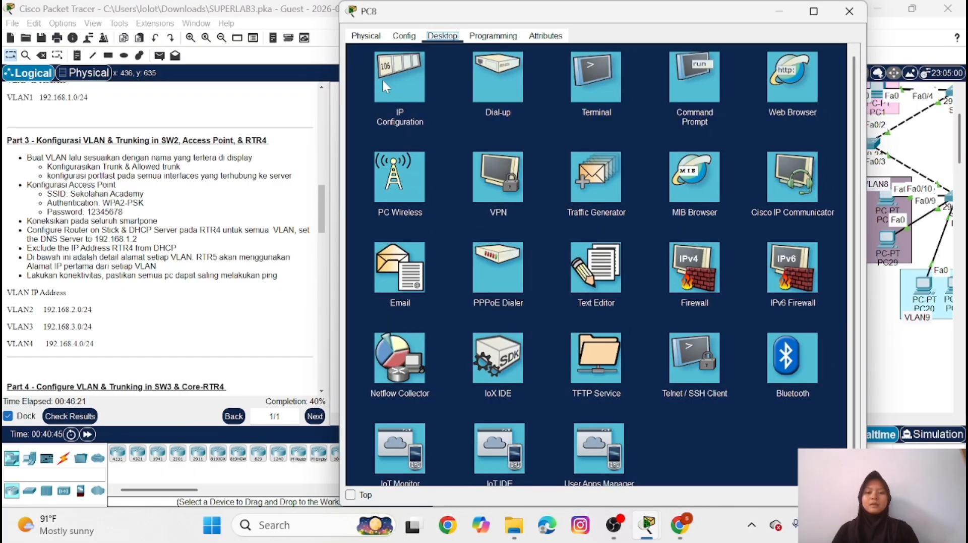
pyautogui.click(382, 78)
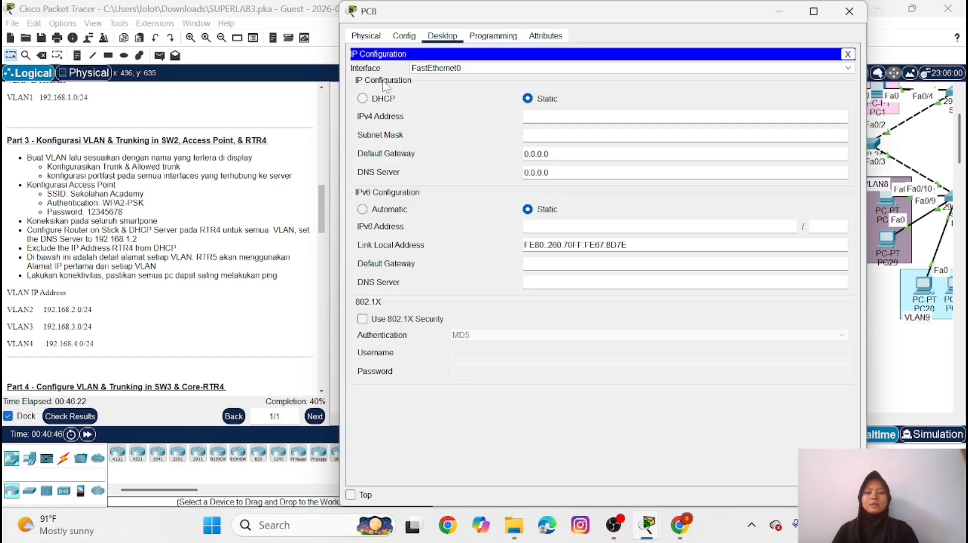
pyautogui.click(362, 99)
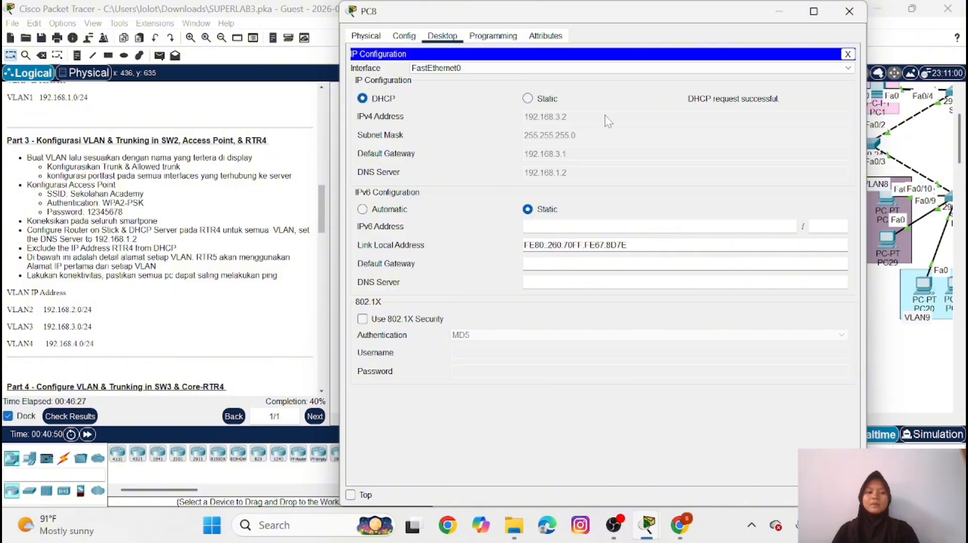
pyautogui.click(787, 14)
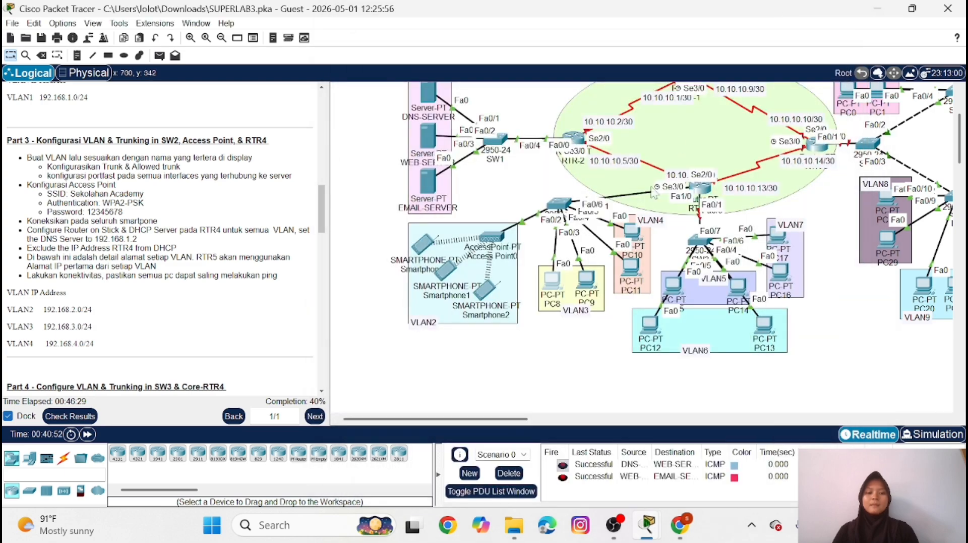
# Switch PC10 in VLAN4 to obtain its IPv4 configuration through DHCP and put its window away
pyautogui.click(634, 235)
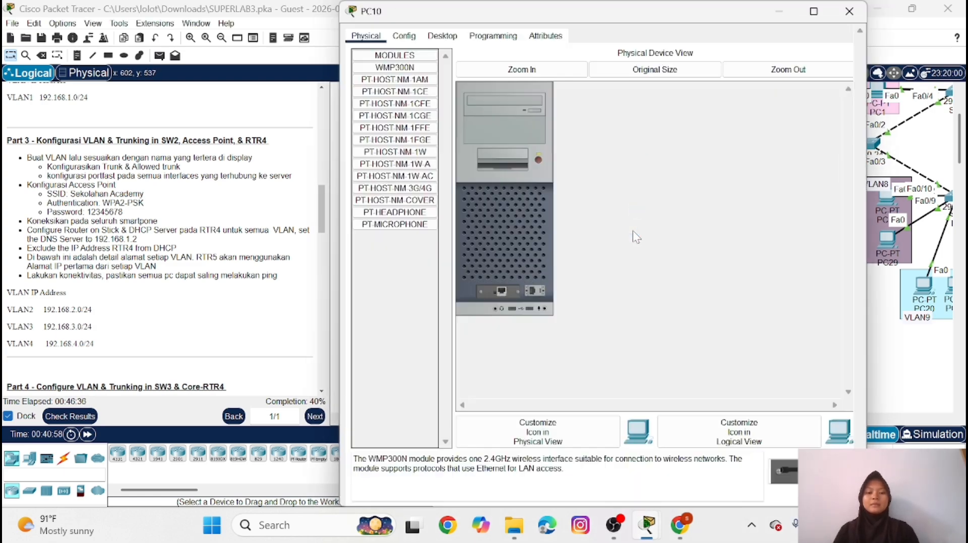
pyautogui.click(443, 36)
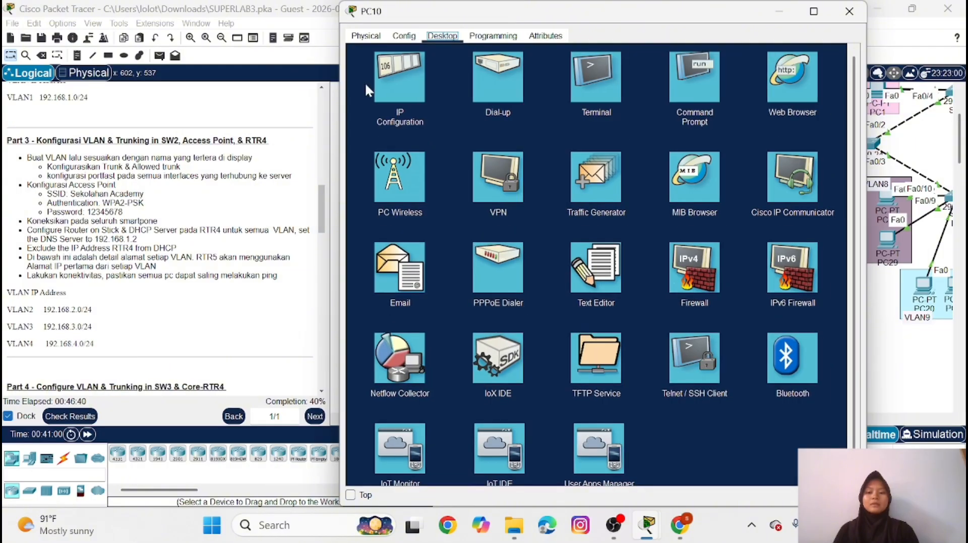
pyautogui.click(395, 86)
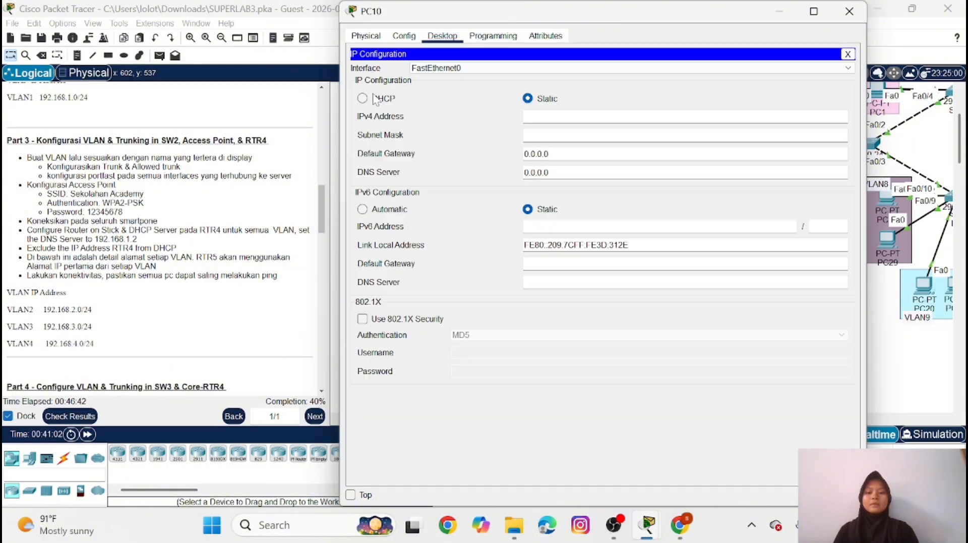
pyautogui.click(363, 98)
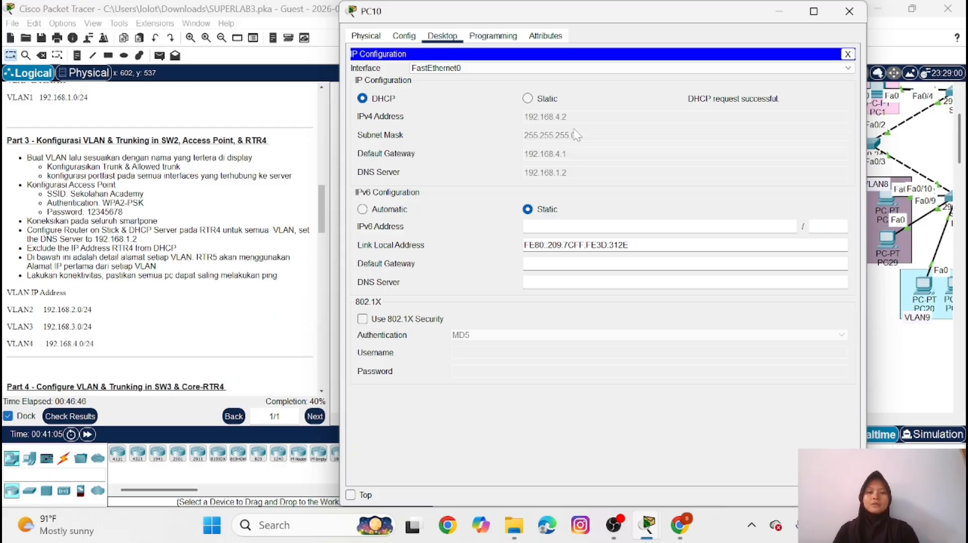
pyautogui.click(780, 11)
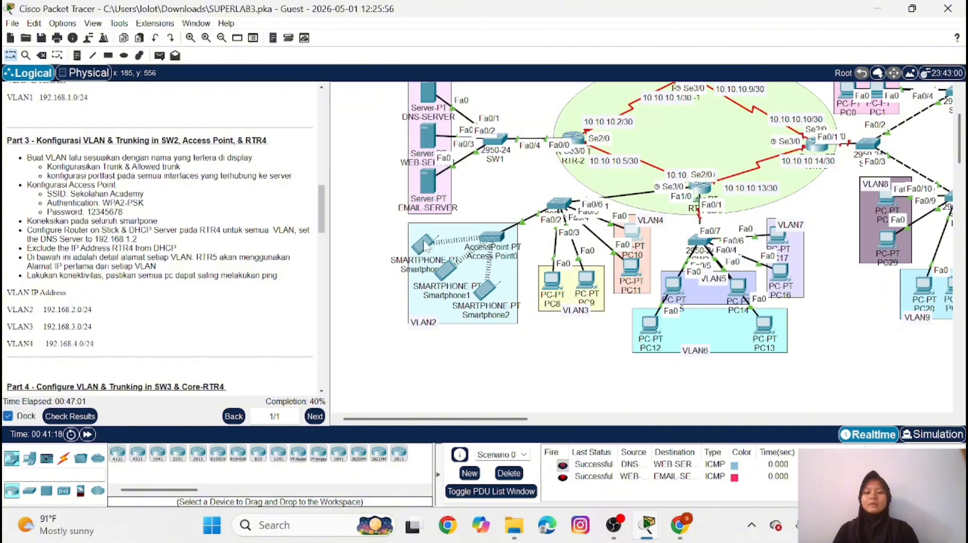
# Check the DHCP-assigned IP configuration of Smartphone0 in VLAN2 and put its window away
pyautogui.click(425, 246)
pyautogui.click(442, 36)
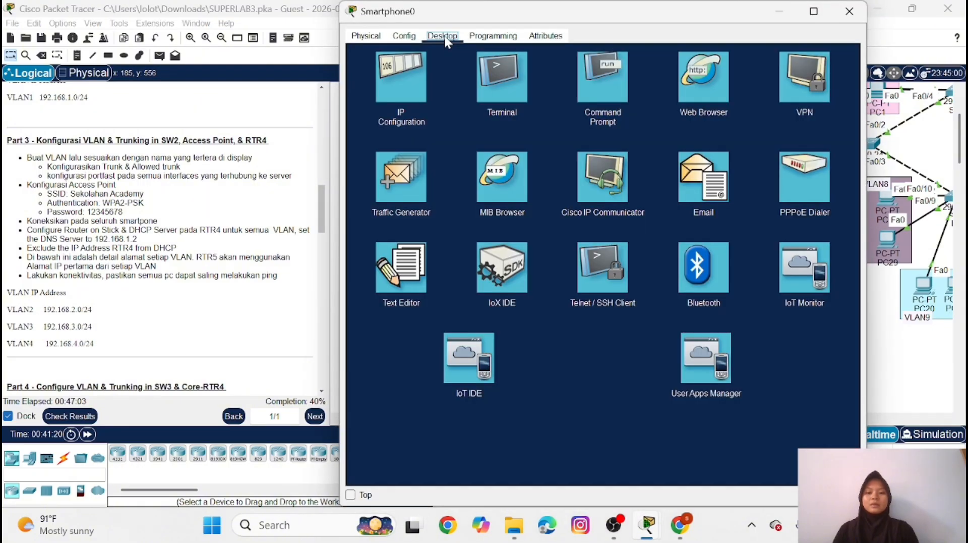
pyautogui.click(401, 69)
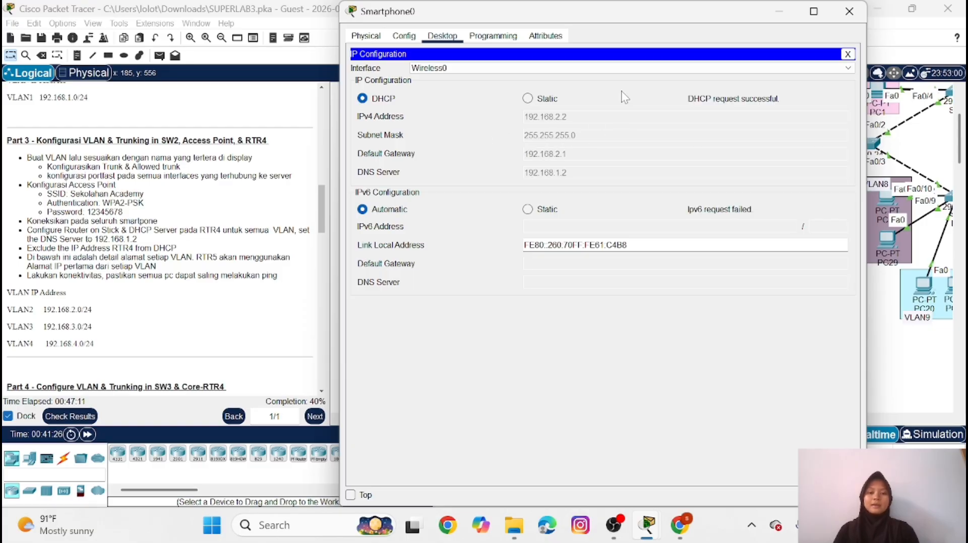
pyautogui.click(782, 15)
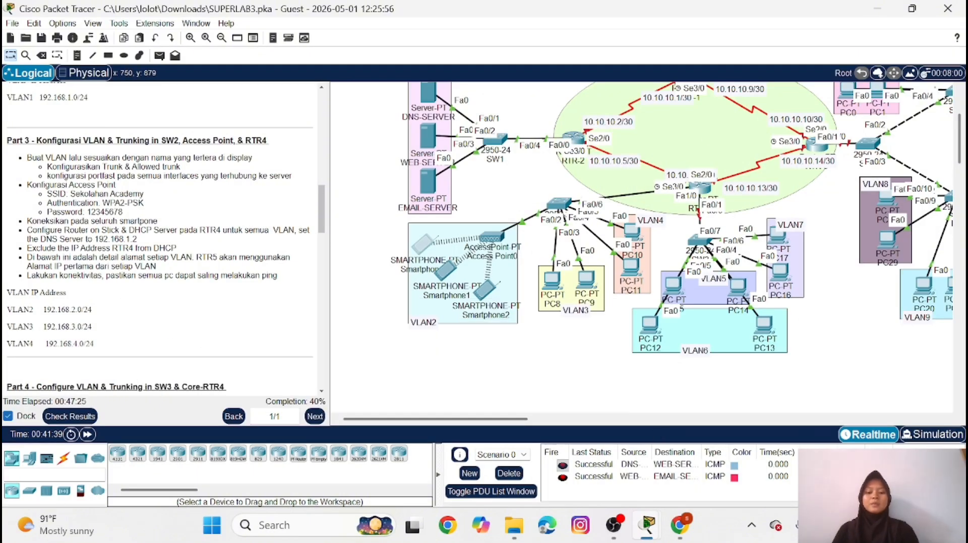
# Delete the current PDU scenario's test results and send a simple PDU from Smartphone0 to PC8 twice
pyautogui.click(510, 473)
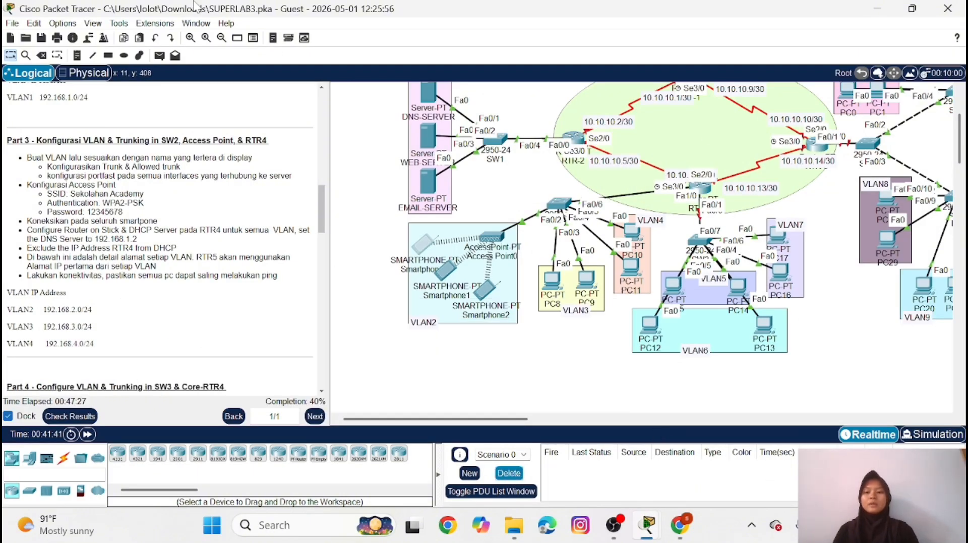
pyautogui.click(160, 56)
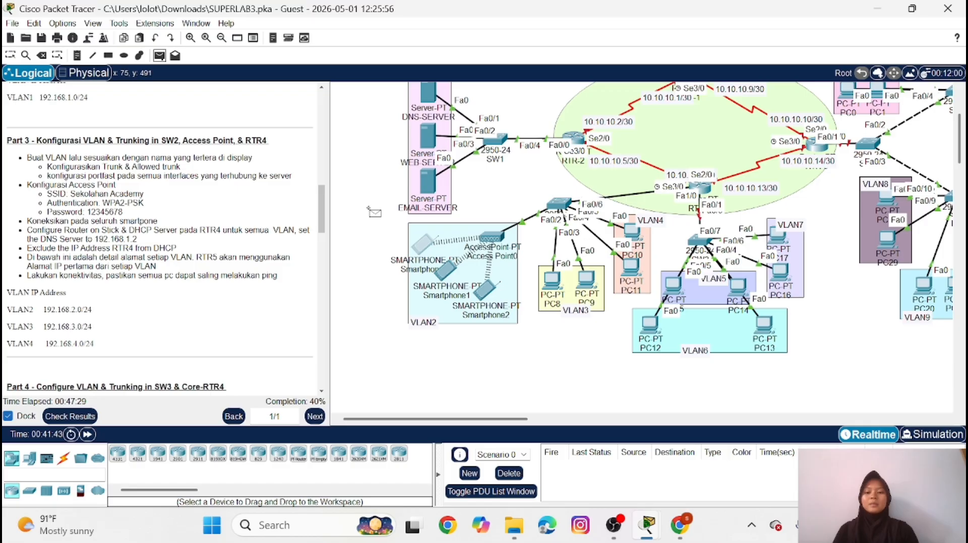
pyautogui.click(422, 246)
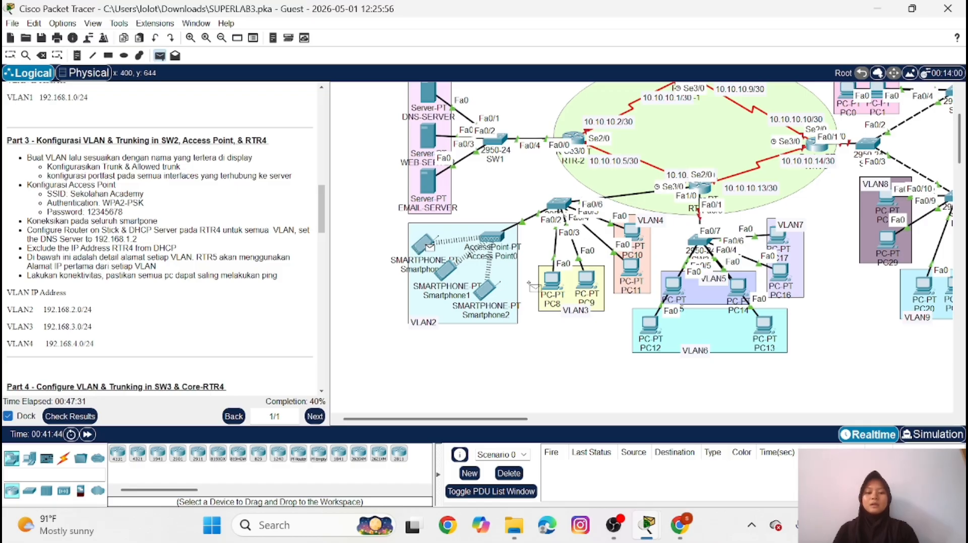
pyautogui.click(552, 278)
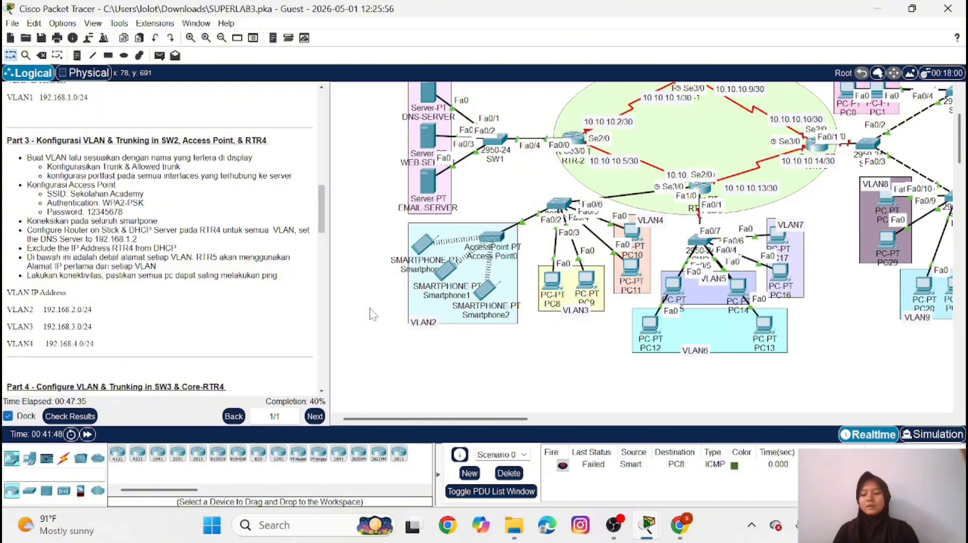
pyautogui.click(160, 55)
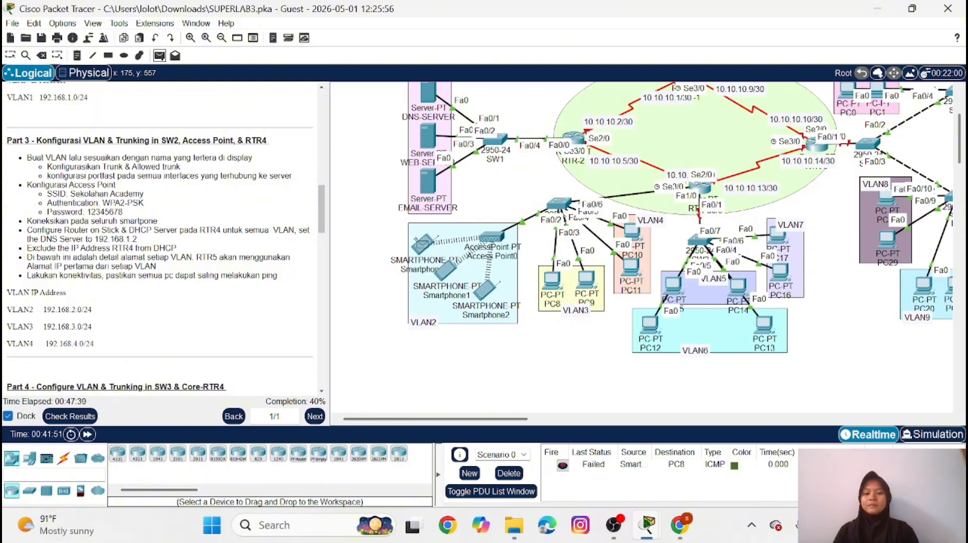
pyautogui.click(427, 244)
pyautogui.click(552, 279)
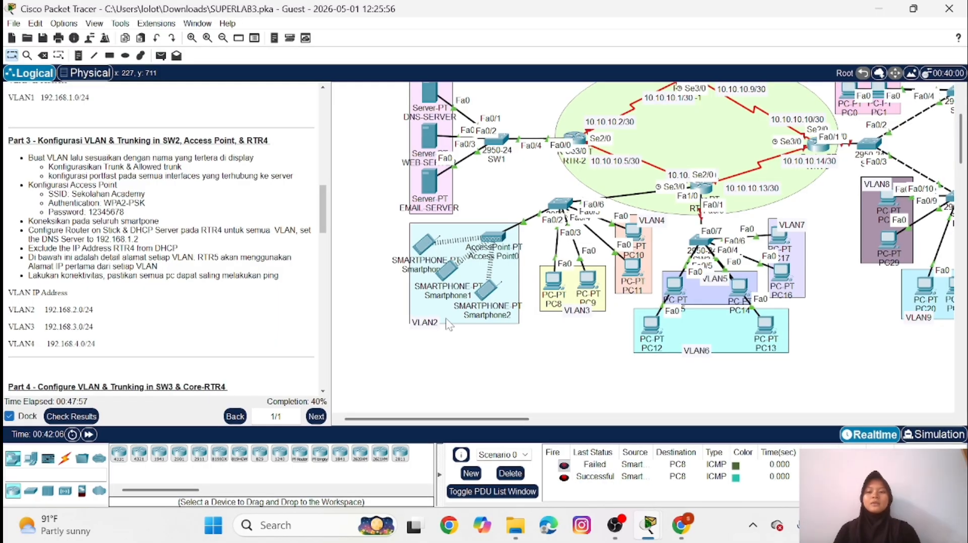
# Send a simple PDU from PC8 in VLAN3 to PC10 in VLAN4 twice and check the delivery status
pyautogui.click(161, 55)
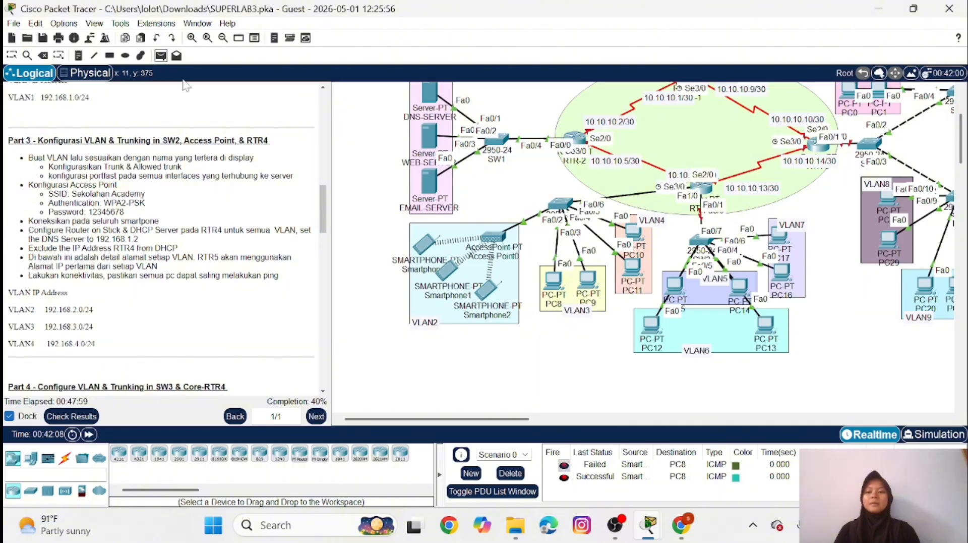
pyautogui.click(555, 281)
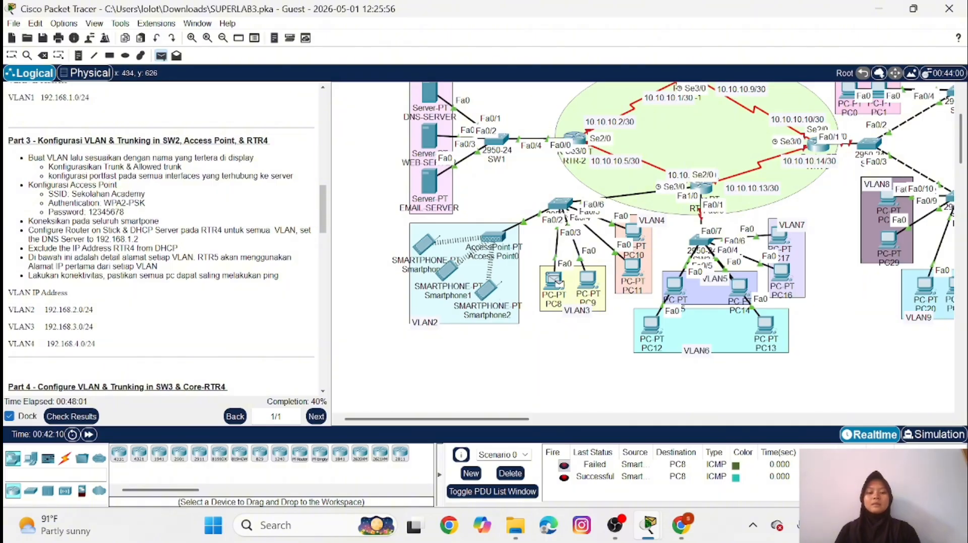
pyautogui.click(633, 231)
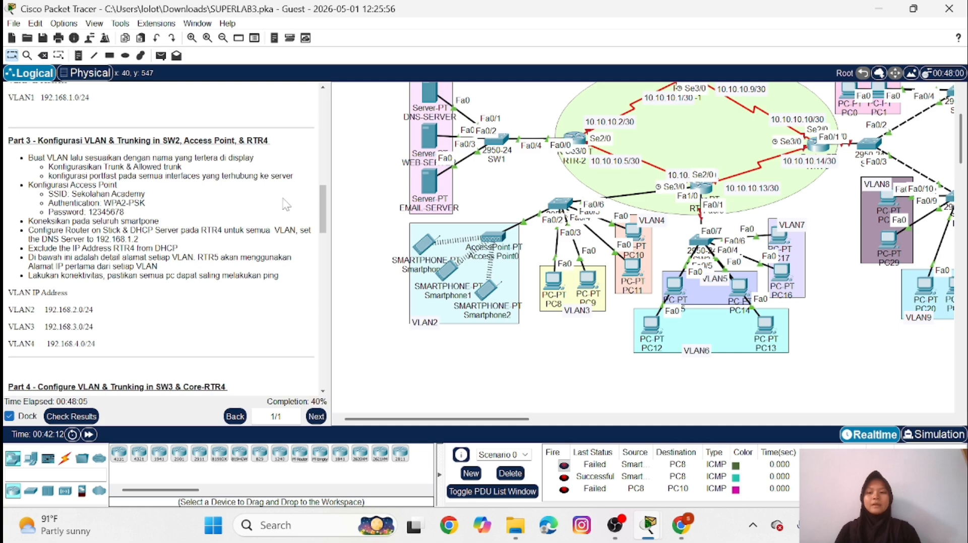
pyautogui.click(161, 55)
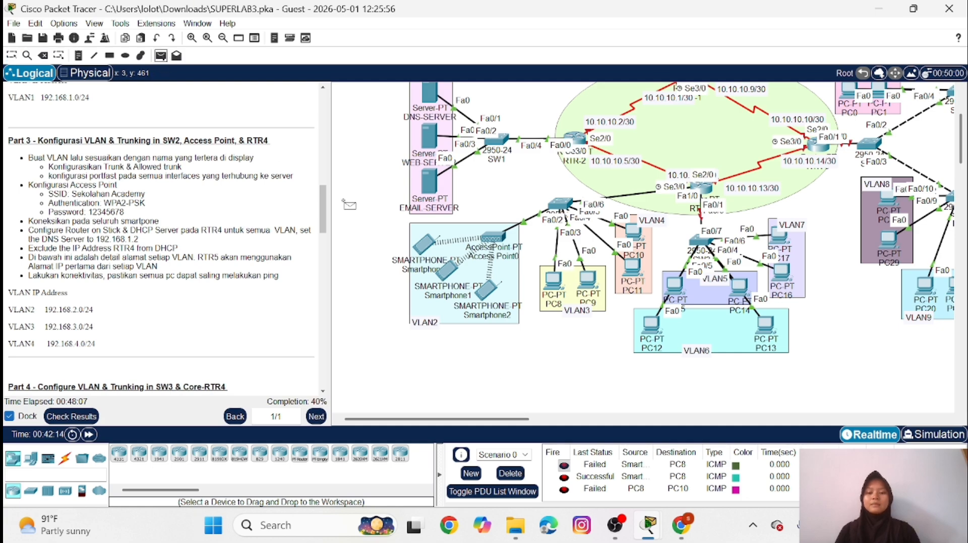
pyautogui.click(554, 281)
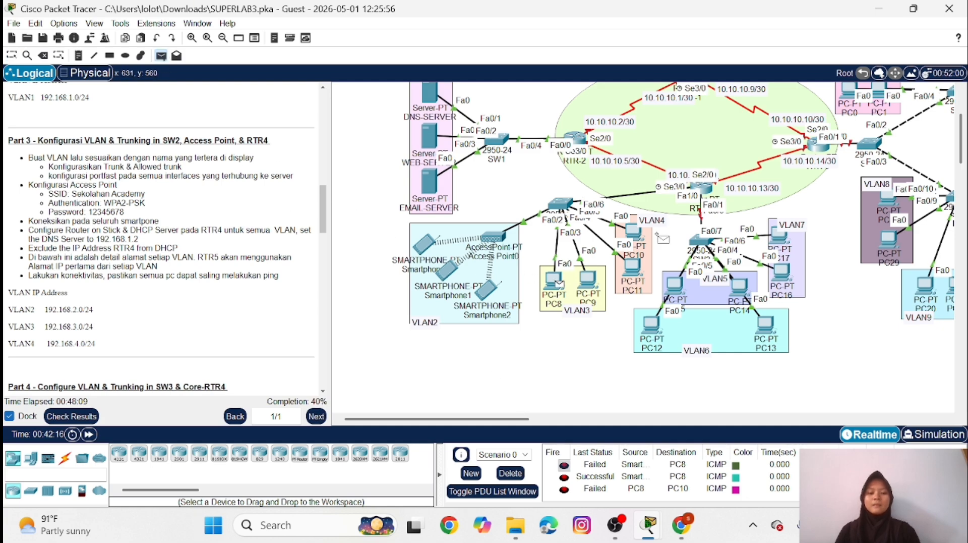
pyautogui.click(633, 232)
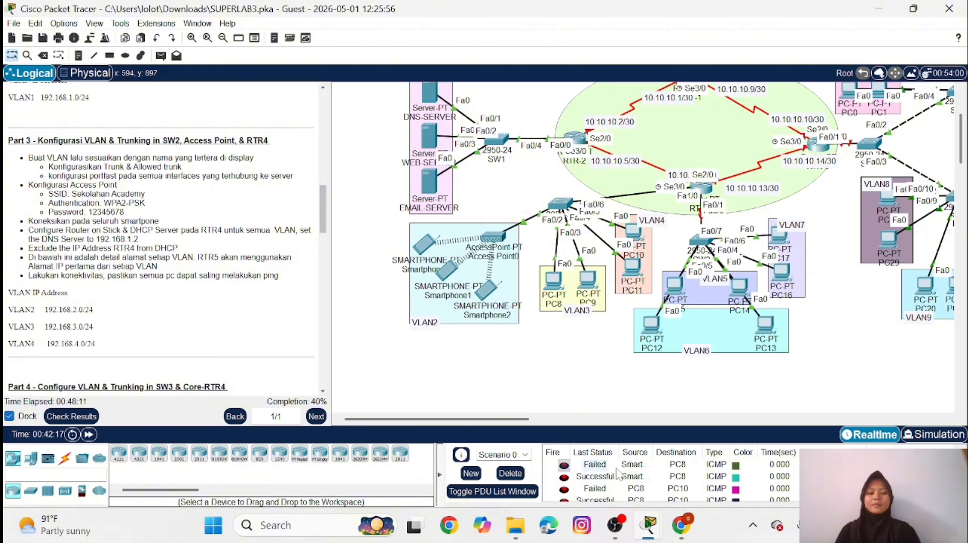
pyautogui.scroll(-1, 595, 476)
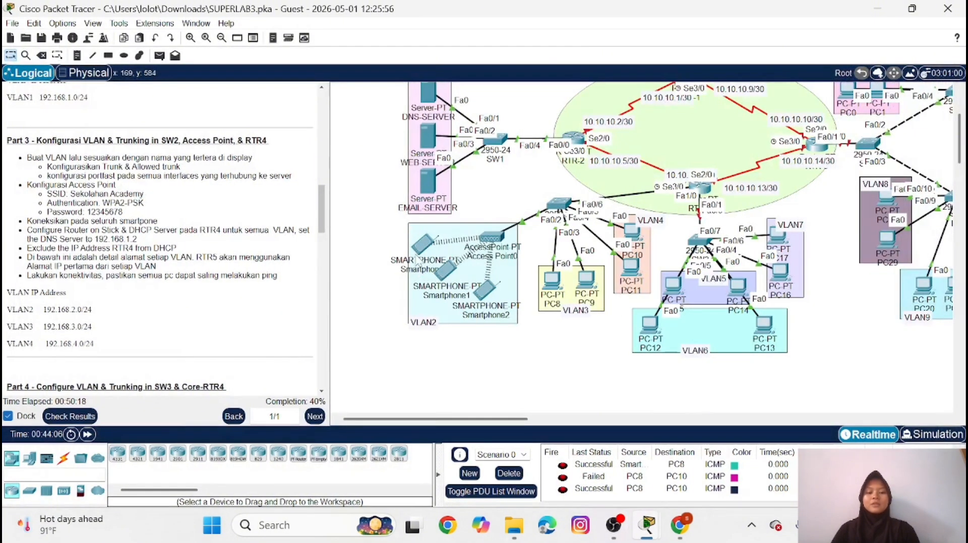
# Open SW3's command line for Part 4, enter the enable password and enter global configuration mode
pyautogui.scroll(-3, 154, 293)
pyautogui.scroll(-3, 154, 293)
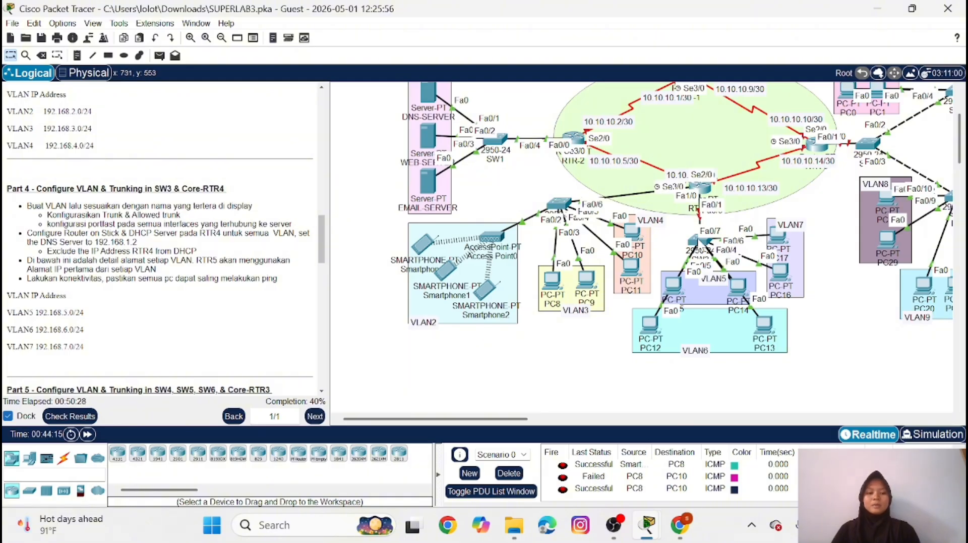
pyautogui.click(699, 242)
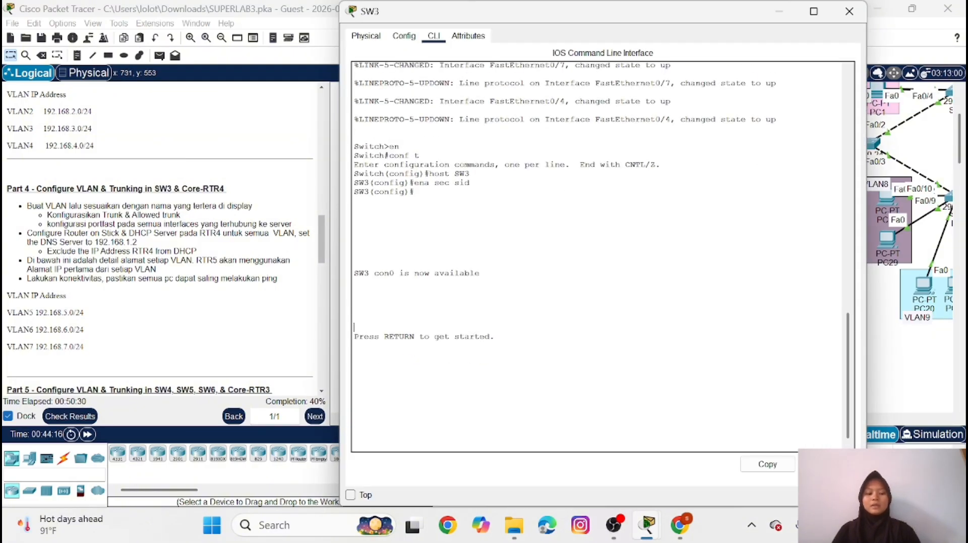
pyautogui.press('Return')
pyautogui.write('en')
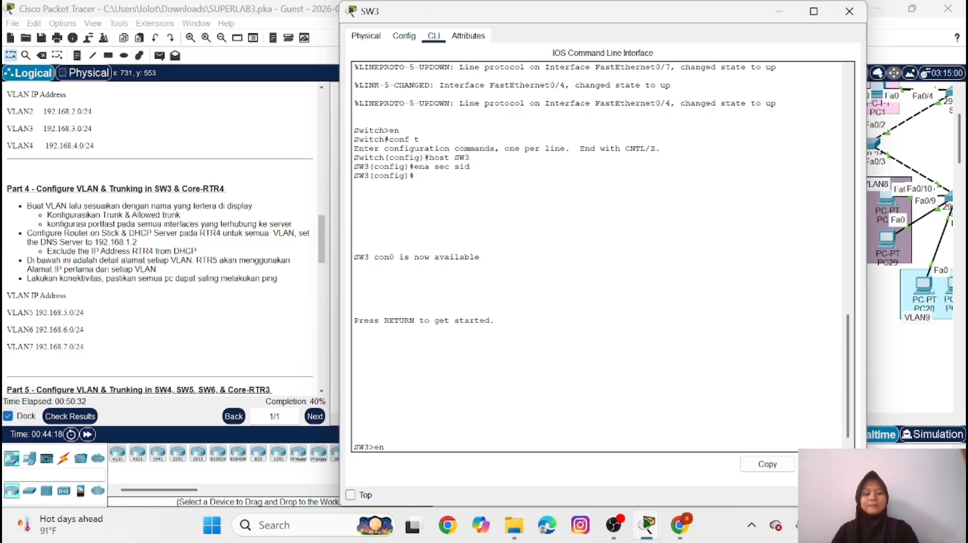
pyautogui.press('Return')
pyautogui.write('sid')
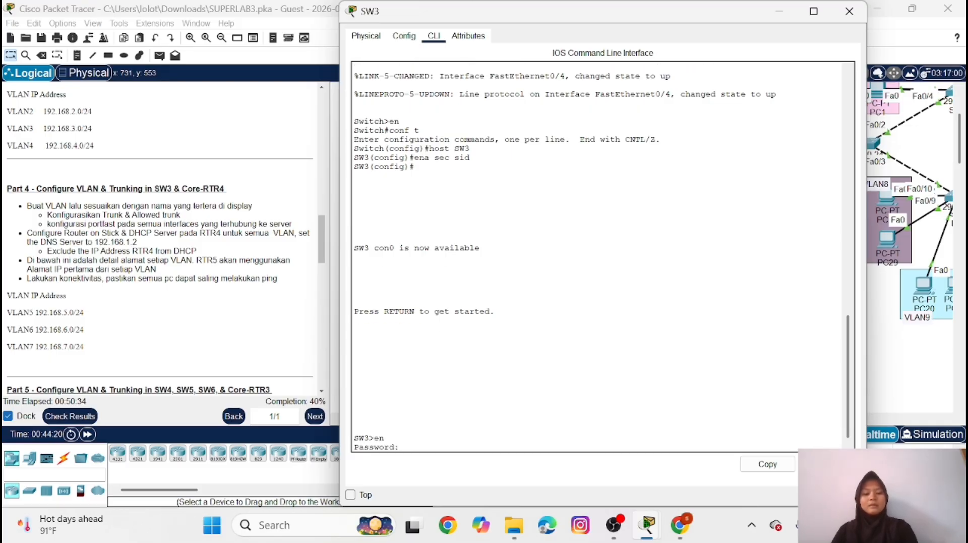
pyautogui.press('Return')
pyautogui.write('conf t')
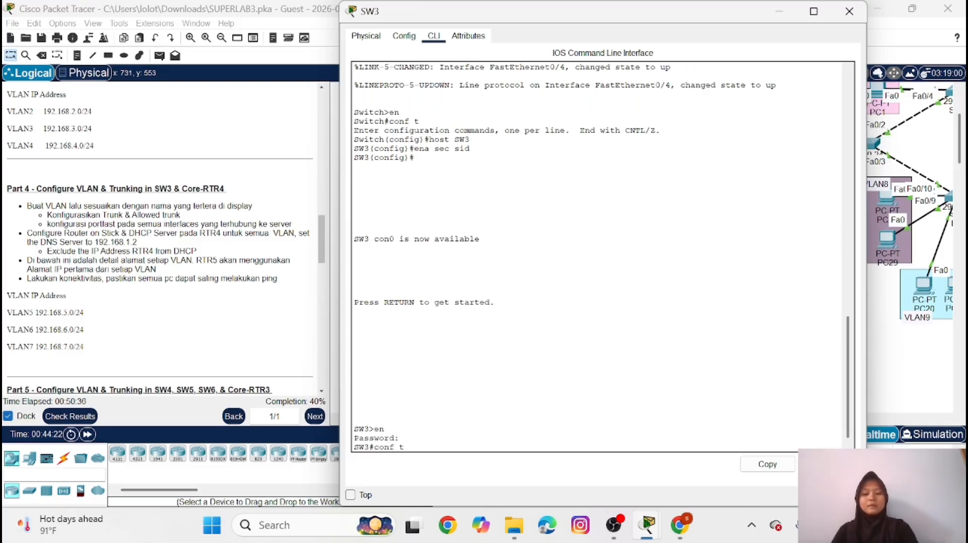
pyautogui.press('Return')
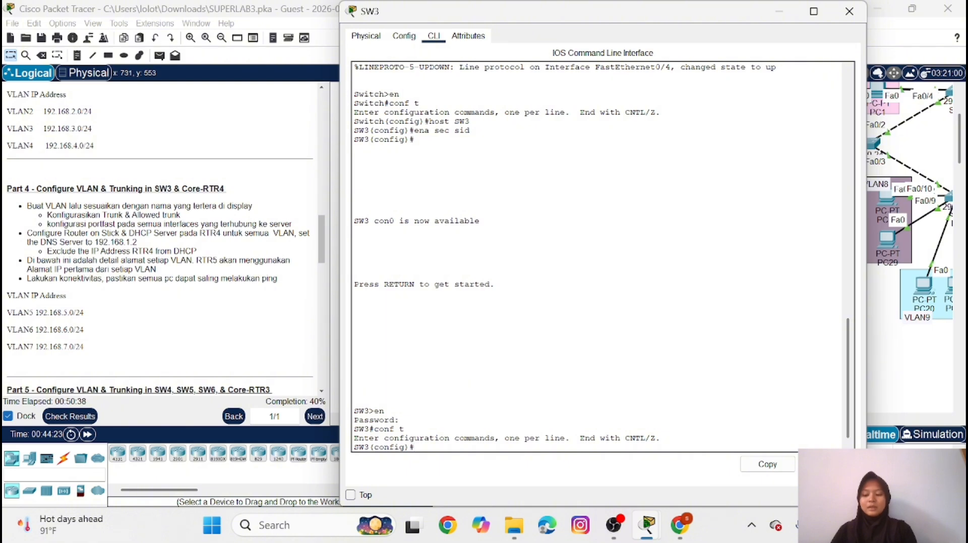
# Create VLAN 5 on SW3 and name it VLAN5
pyautogui.write('vl')
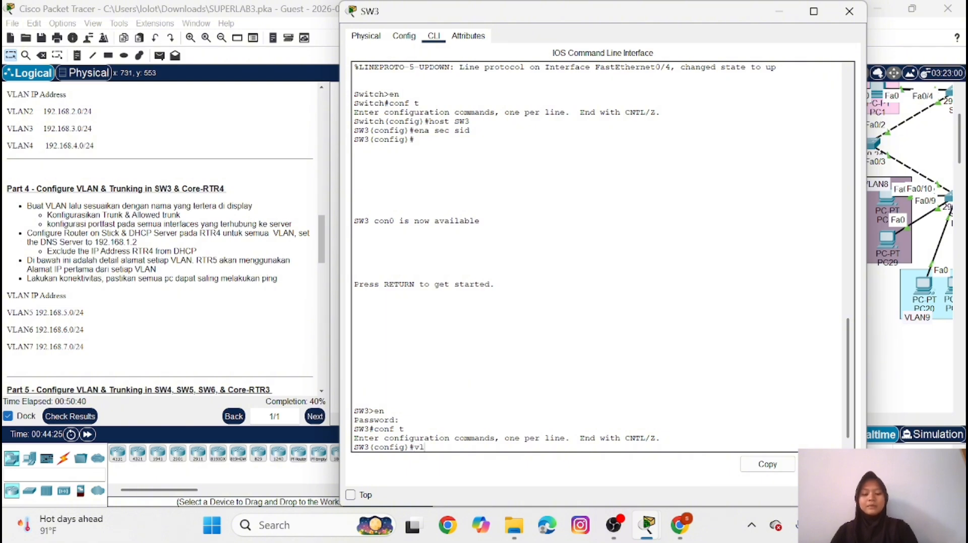
pyautogui.write('an 5')
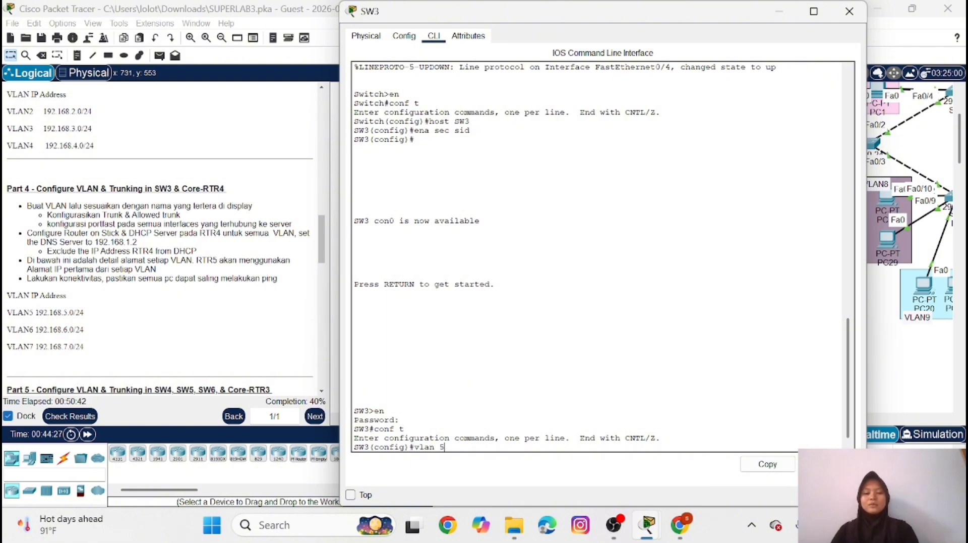
pyautogui.press('Return')
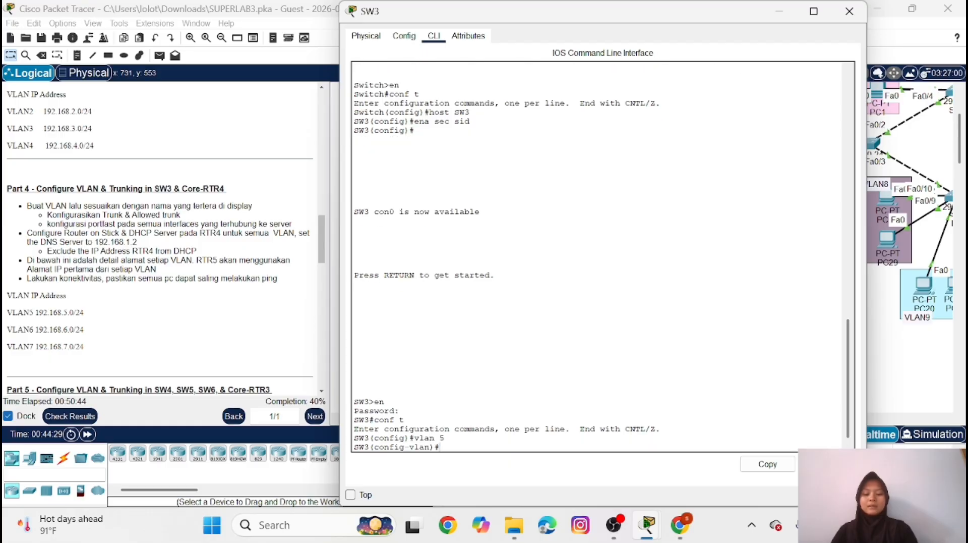
pyautogui.write('name ')
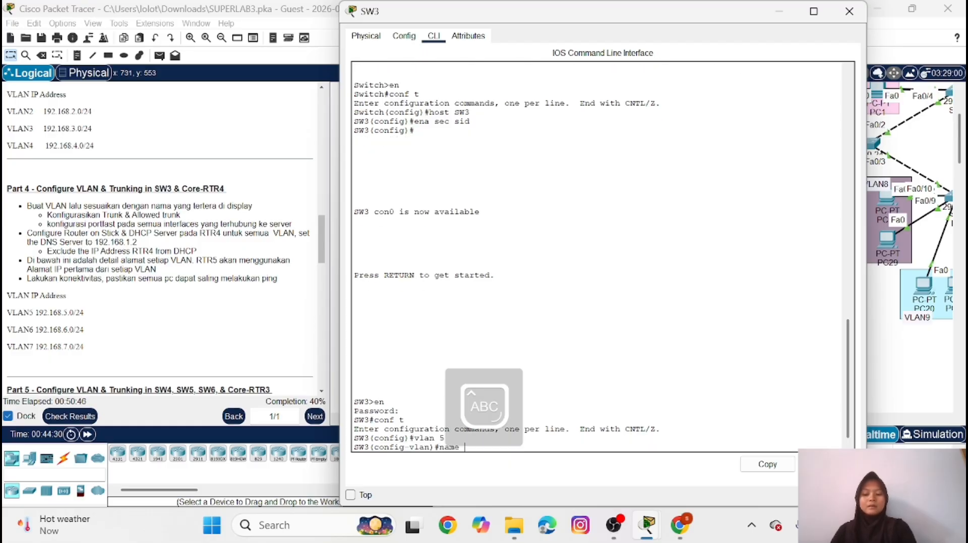
pyautogui.write('VLAN5')
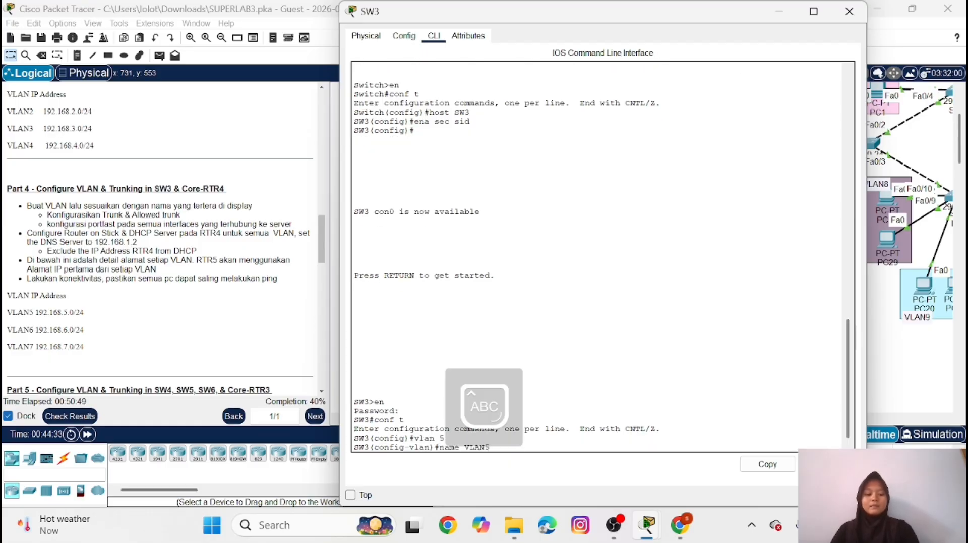
pyautogui.press('Return')
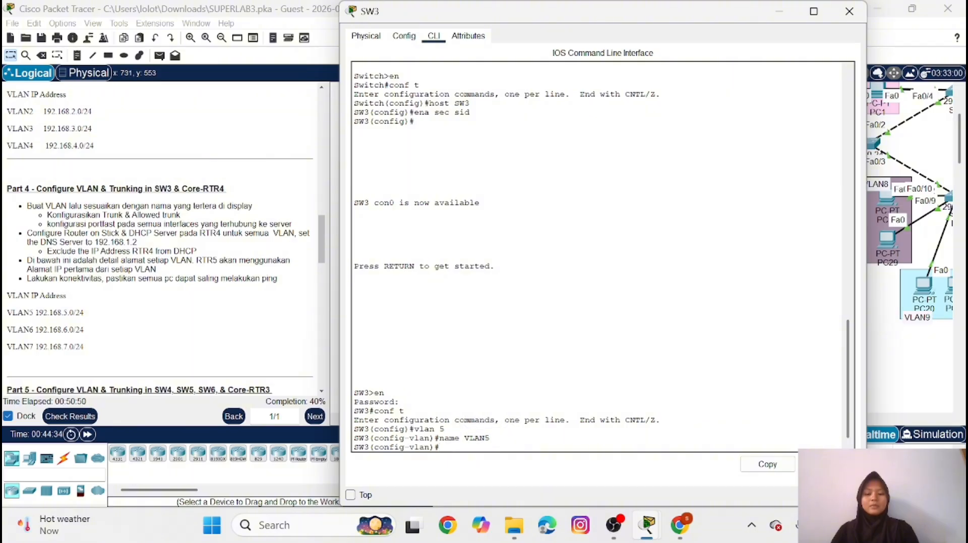
# Create VLAN 6 on SW3 and name it VLAN6
pyautogui.press('Up')
pyautogui.press('BackSpace')
pyautogui.press('BackSpace')
pyautogui.press('BackSpace')
pyautogui.press('BackSpace')
pyautogui.press('BackSpace')
pyautogui.press('BackSpace')
pyautogui.press('BackSpace')
pyautogui.press('BackSpace')
pyautogui.press('BackSpace')
pyautogui.press('BackSpace')
pyautogui.write('vlan ')
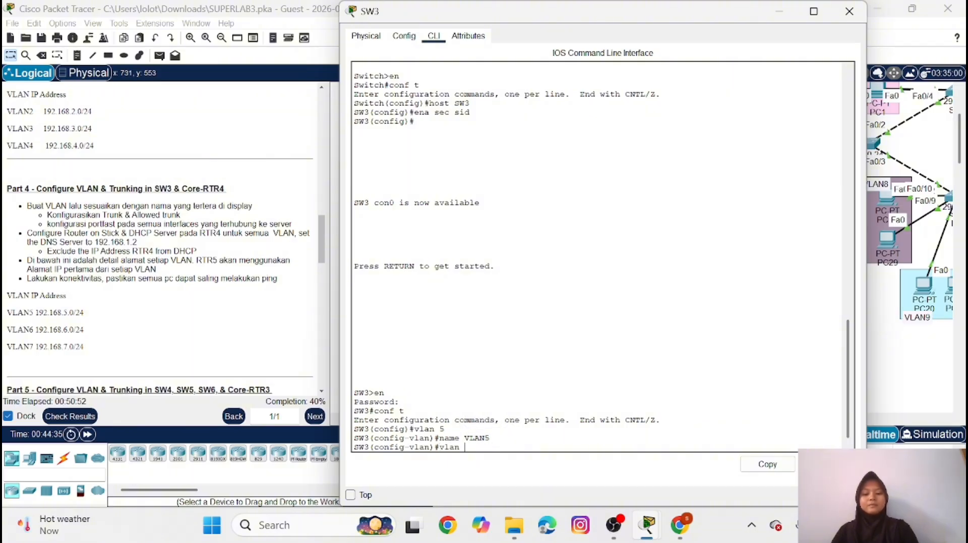
pyautogui.write('6')
pyautogui.press('Return')
pyautogui.press('Up')
pyautogui.press('Up')
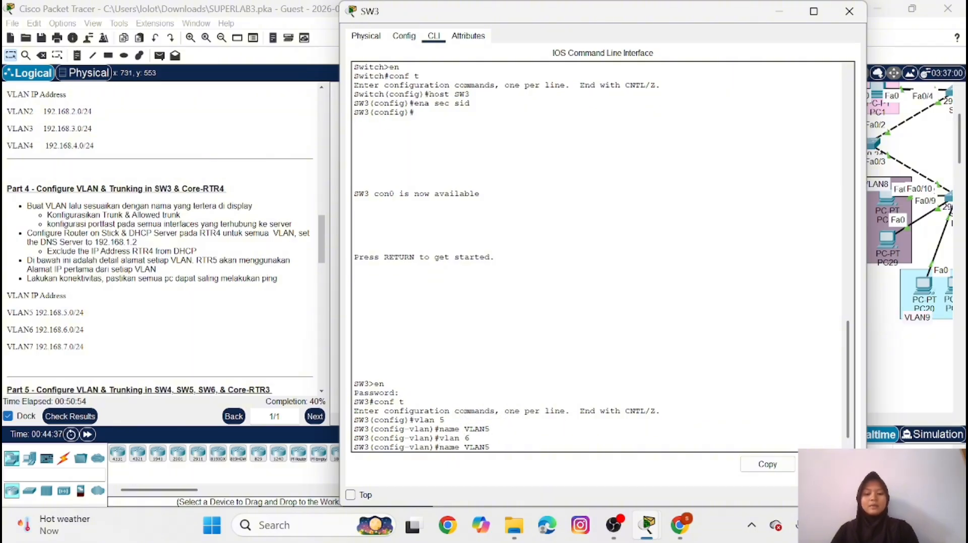
pyautogui.press('BackSpace')
pyautogui.press('Return')
# Create VLAN 7 on SW3, name it VLAN7, and leave VLAN configuration mode
pyautogui.press('Up')
pyautogui.press('Up')
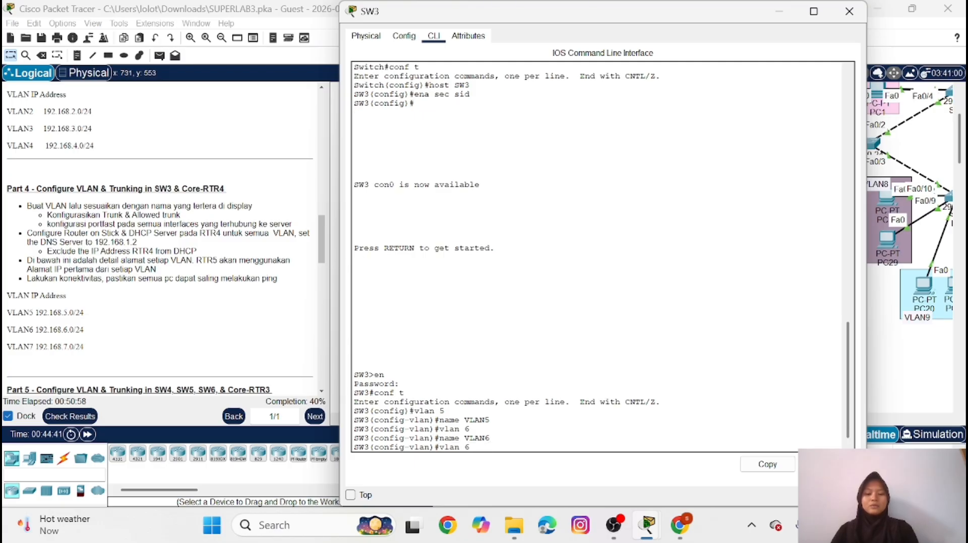
pyautogui.write('7')
pyautogui.press('Return')
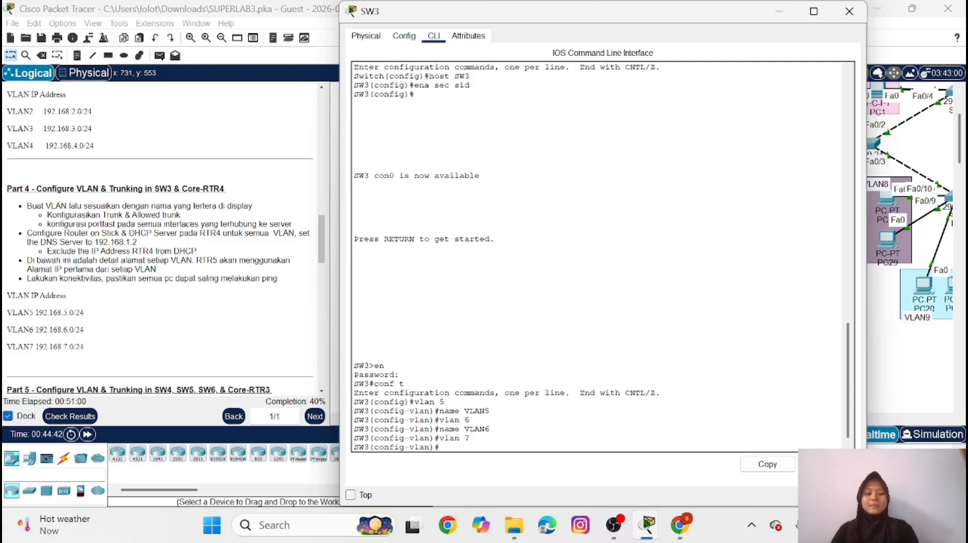
pyautogui.press('Up')
pyautogui.press('Up')
pyautogui.write('7')
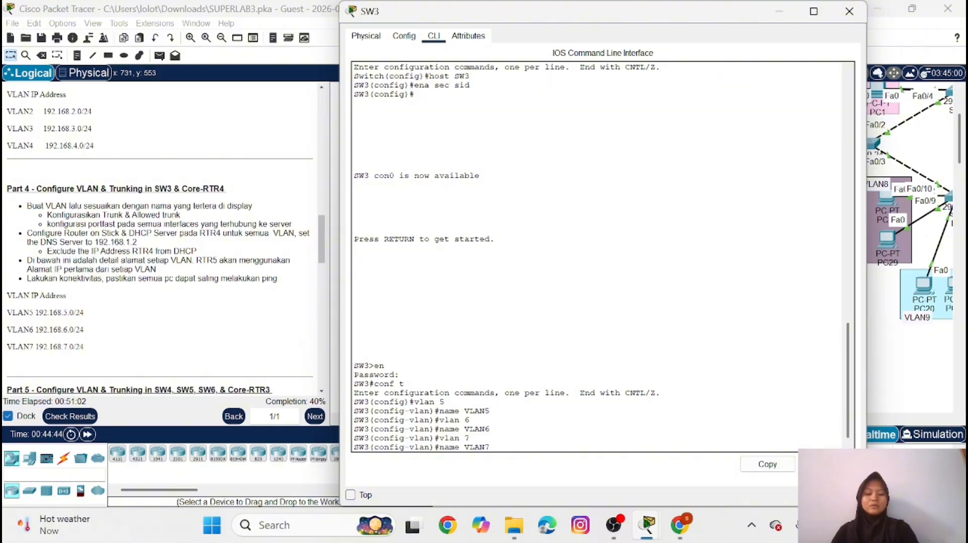
pyautogui.press('Return')
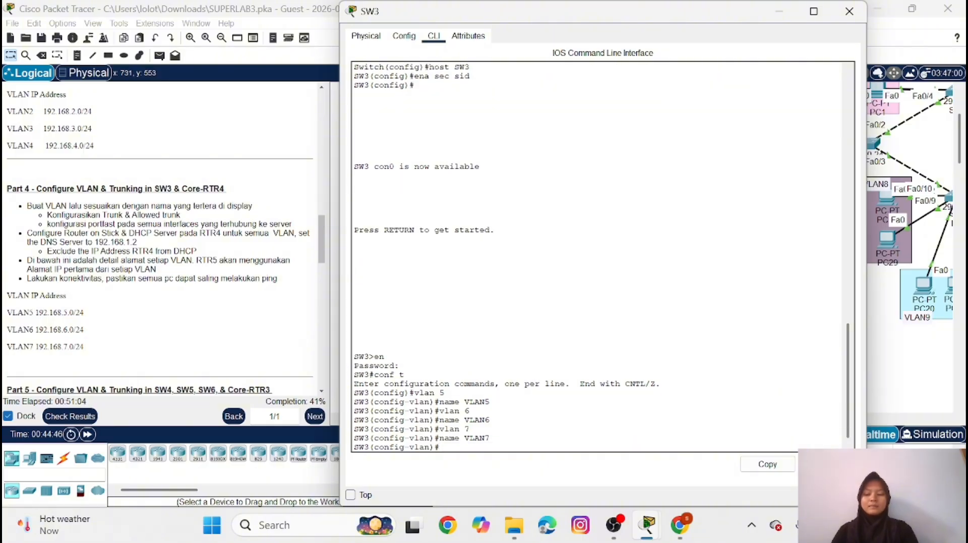
pyautogui.write('ex')
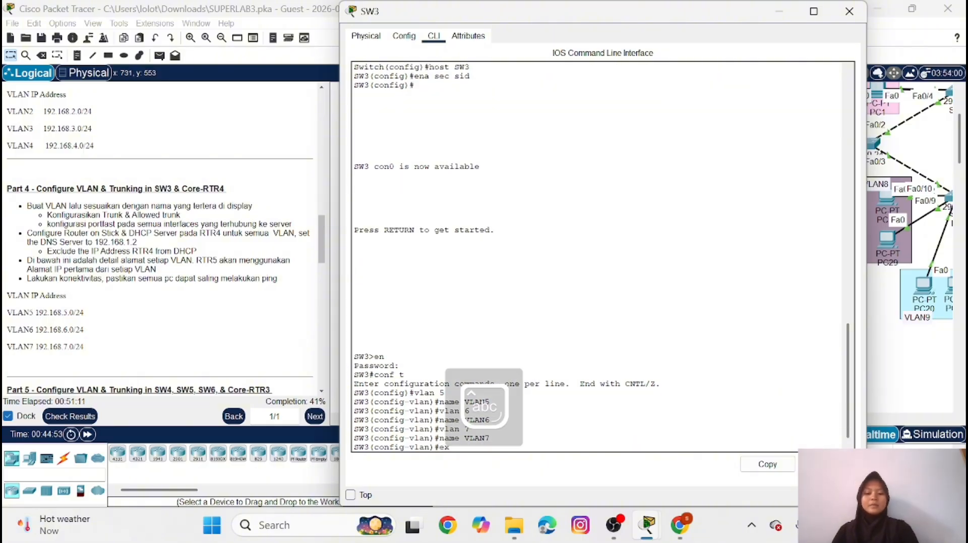
pyautogui.press('Return')
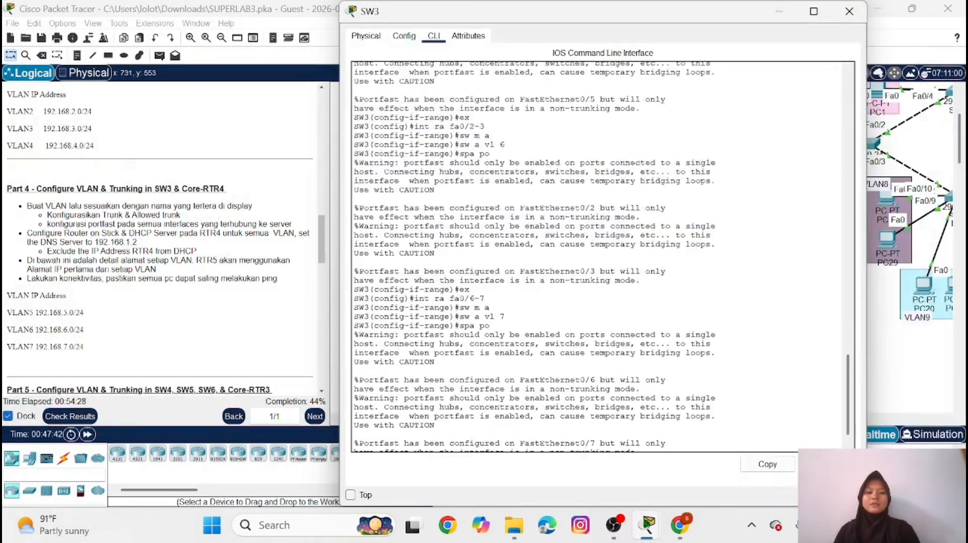
# Review SW3's command history for the VLAN, access-port and PortFast configuration of VLANs 5, 6 and 7
pyautogui.scroll(6, 600, 257)
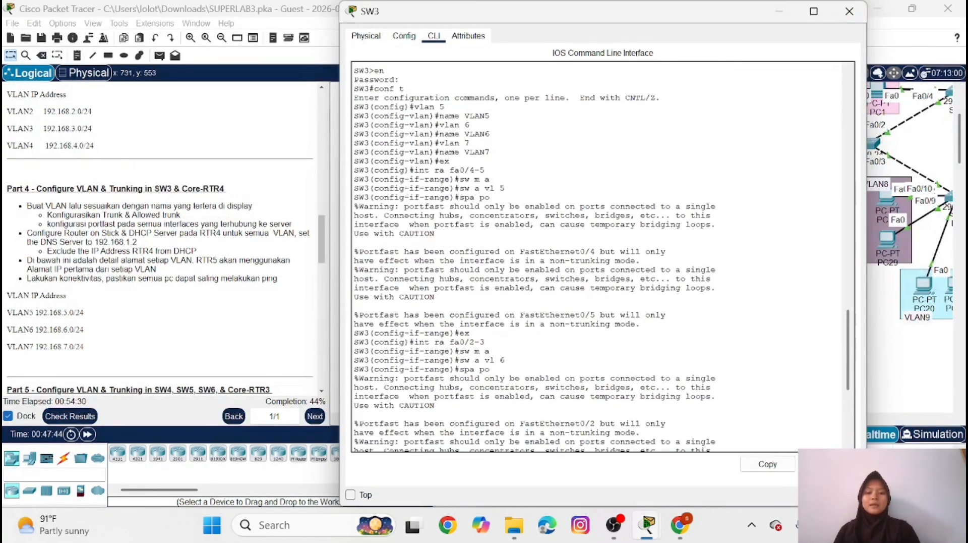
pyautogui.scroll(2, 600, 257)
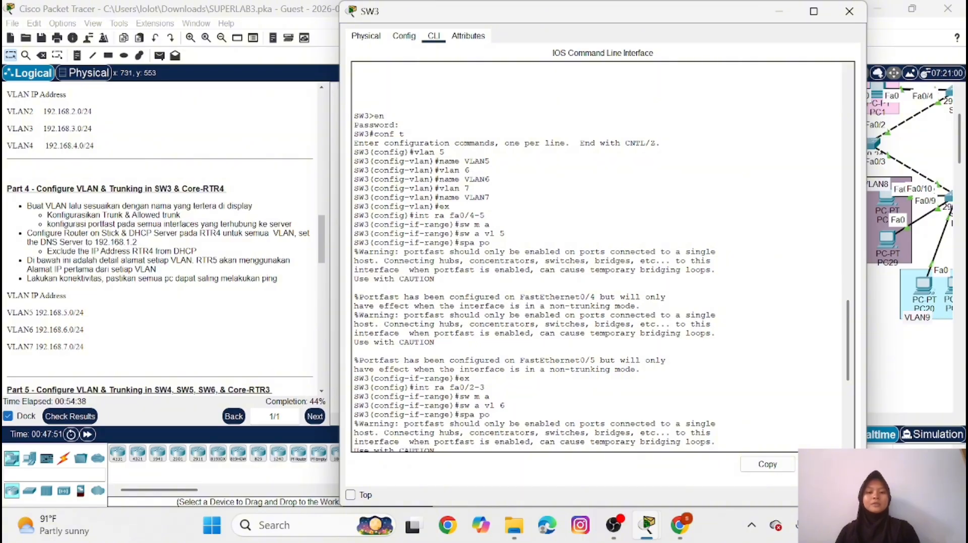
pyautogui.scroll(-5, 600, 258)
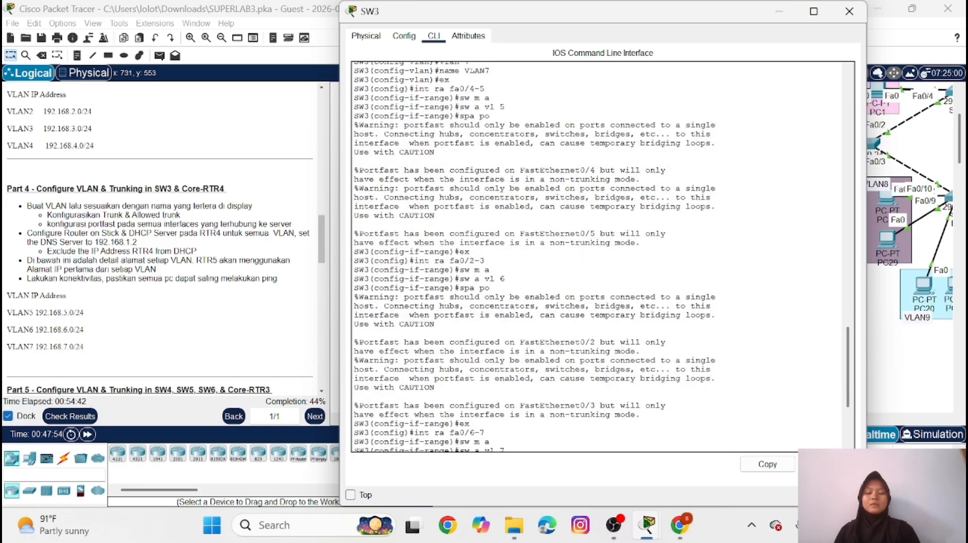
pyautogui.scroll(-1, 600, 257)
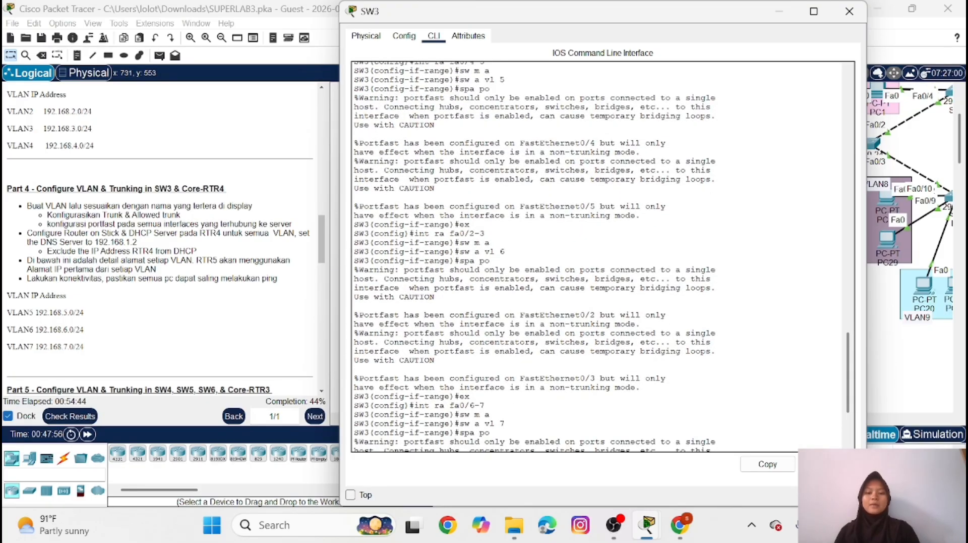
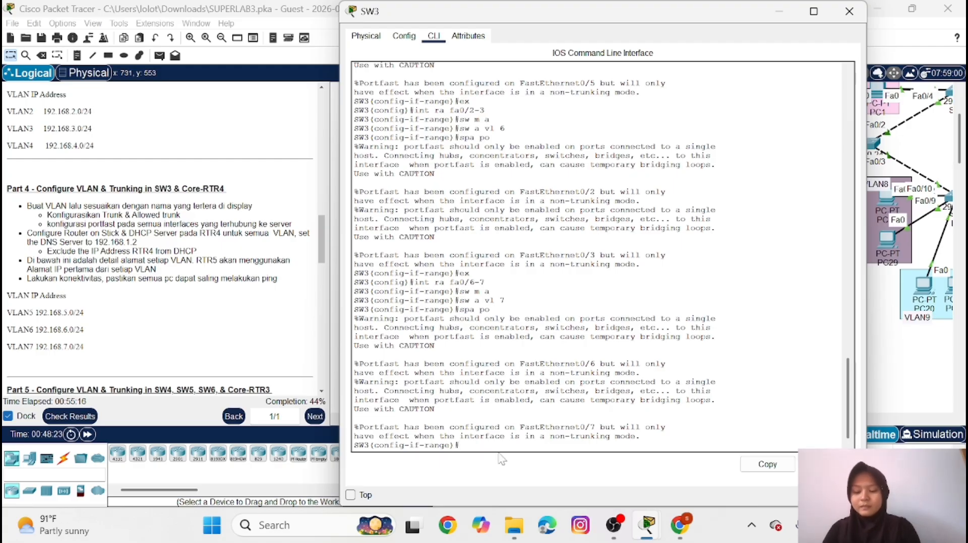
# Leave interface-range configuration on SW3 and display the brief VLAN table to check the port assignments
pyautogui.write('ex')
pyautogui.press('Return')
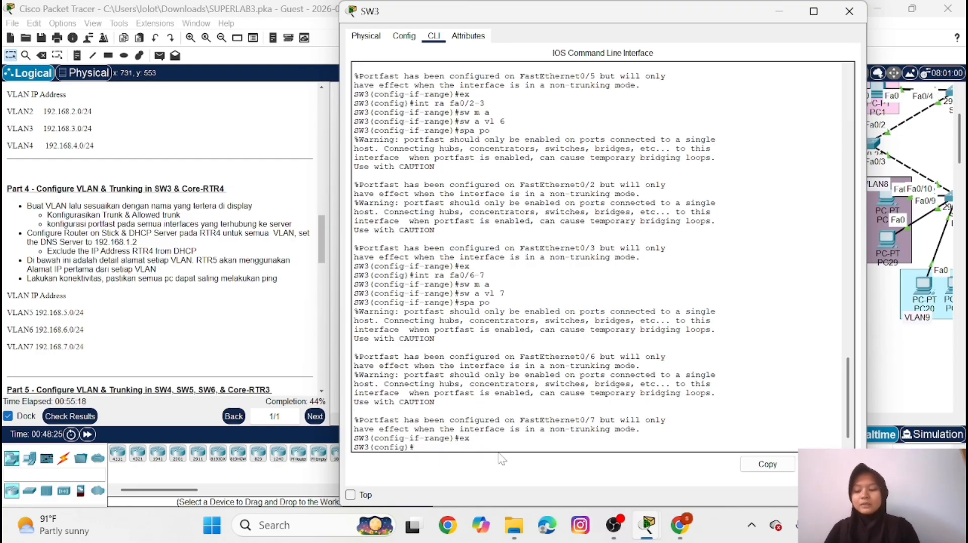
pyautogui.write('do sh')
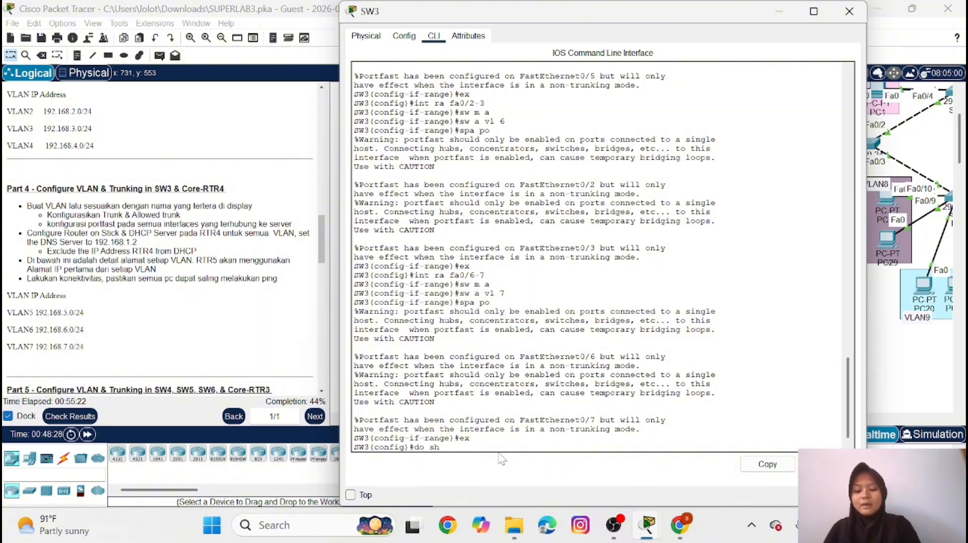
pyautogui.write(' vlan b')
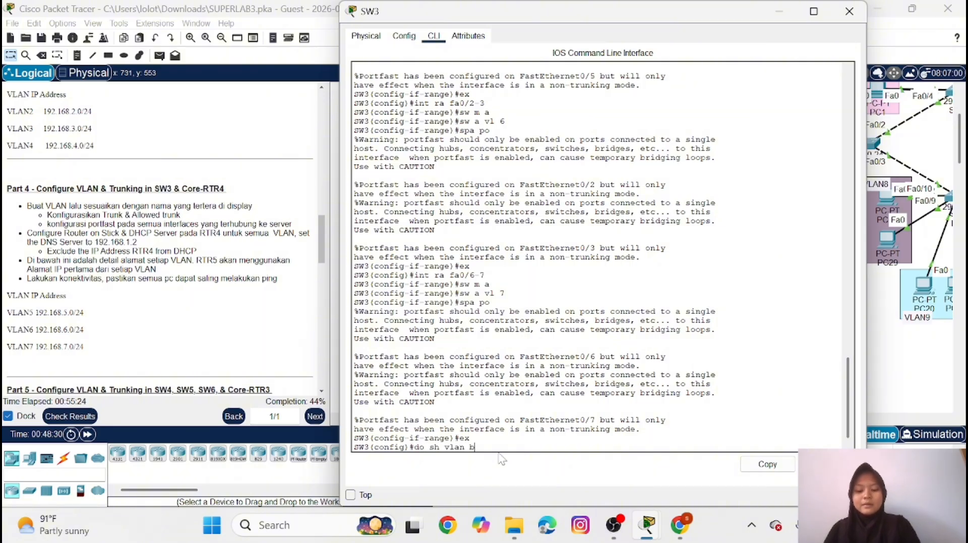
pyautogui.write('rief')
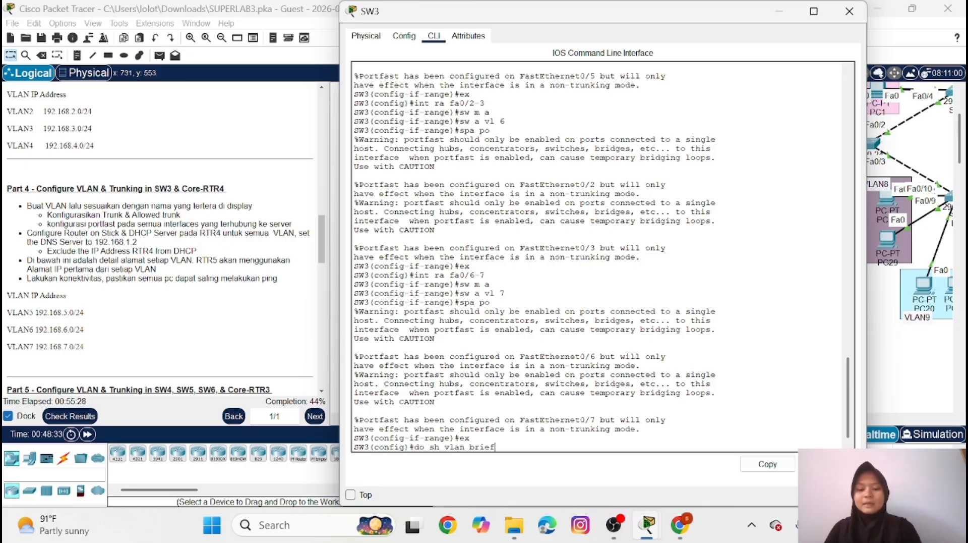
pyautogui.press('Return')
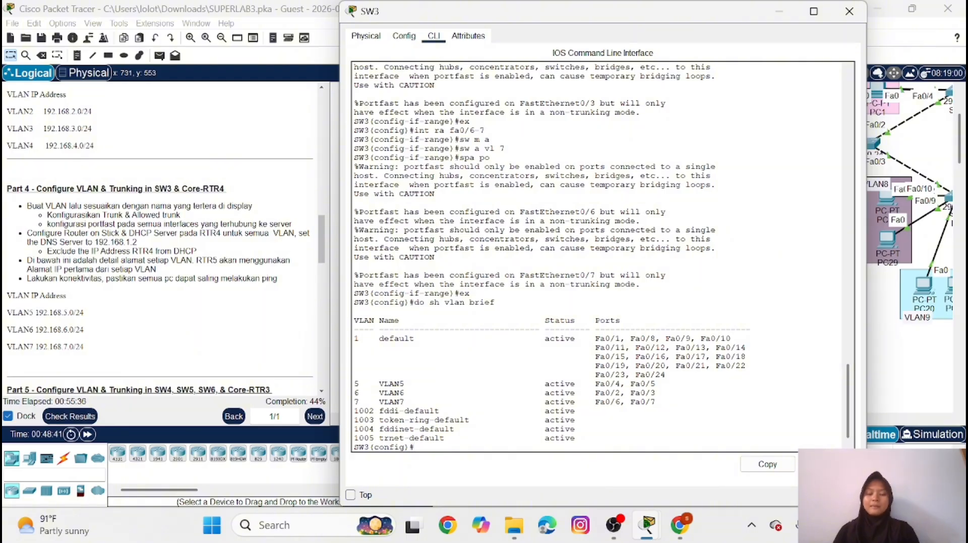
# Enable interface Fa0/0 on RTR-4 and return to global configuration mode
pyautogui.click(784, 13)
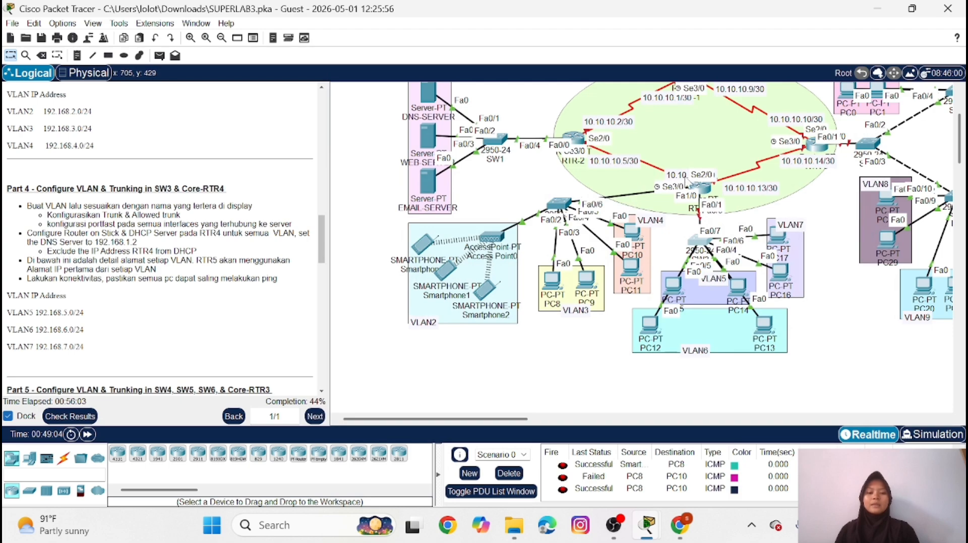
pyautogui.click(701, 189)
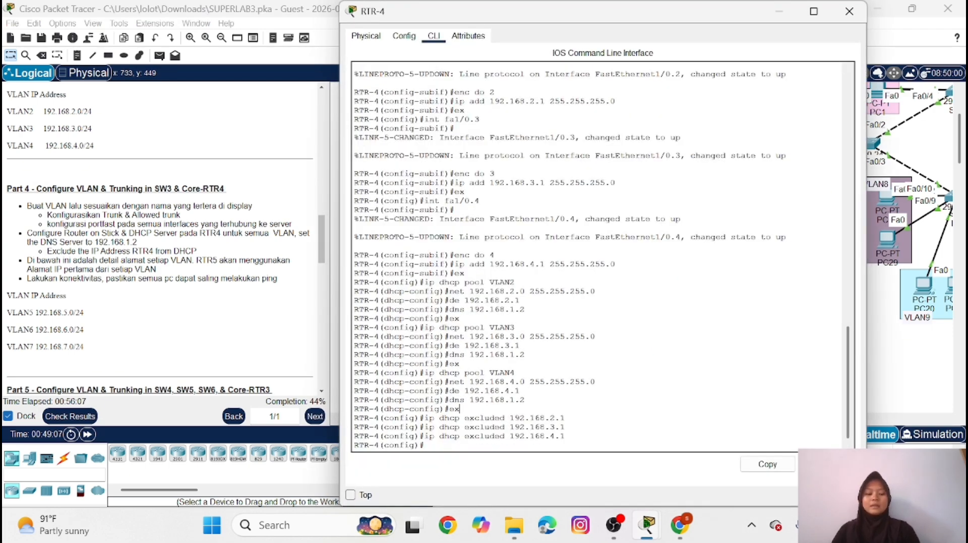
pyautogui.press('Return')
pyautogui.write('in')
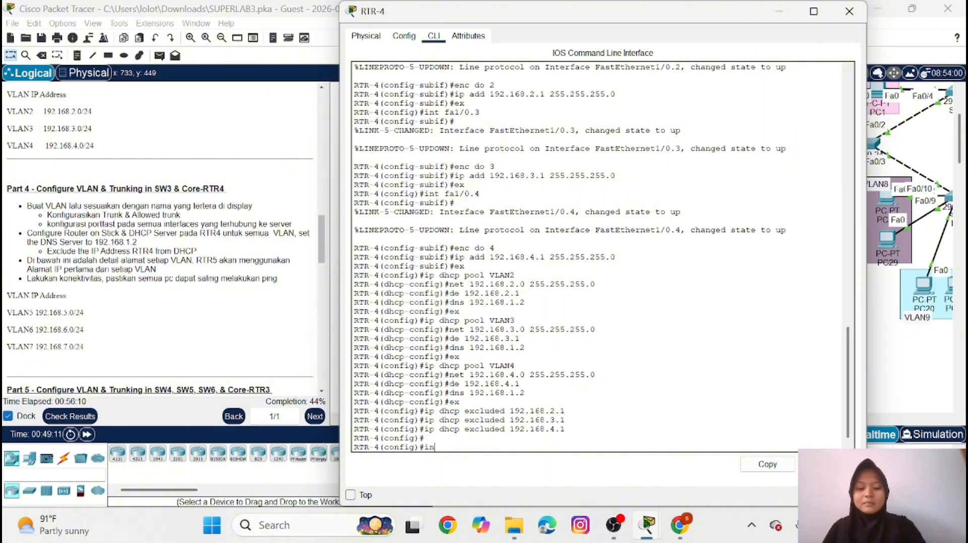
pyautogui.write('t fa0/0')
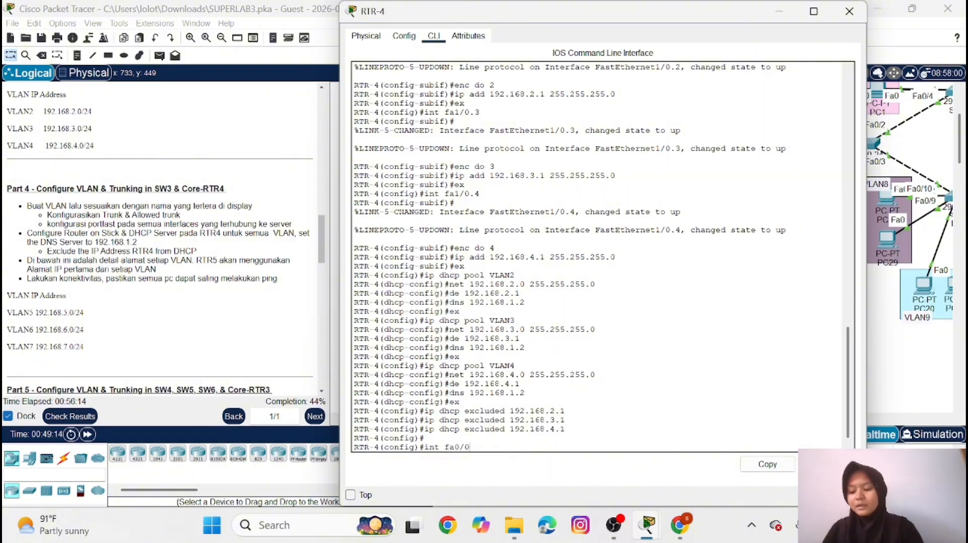
pyautogui.press('Return')
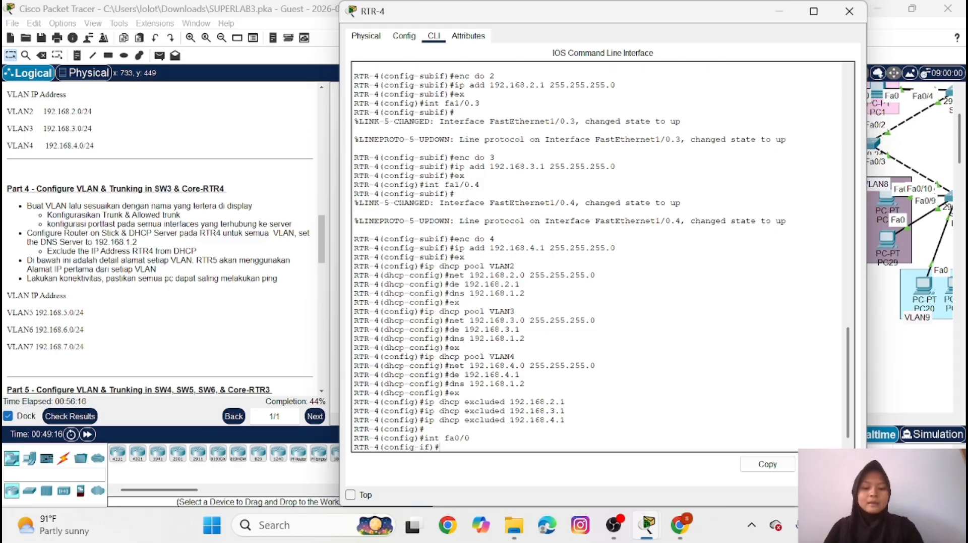
pyautogui.write('no sh')
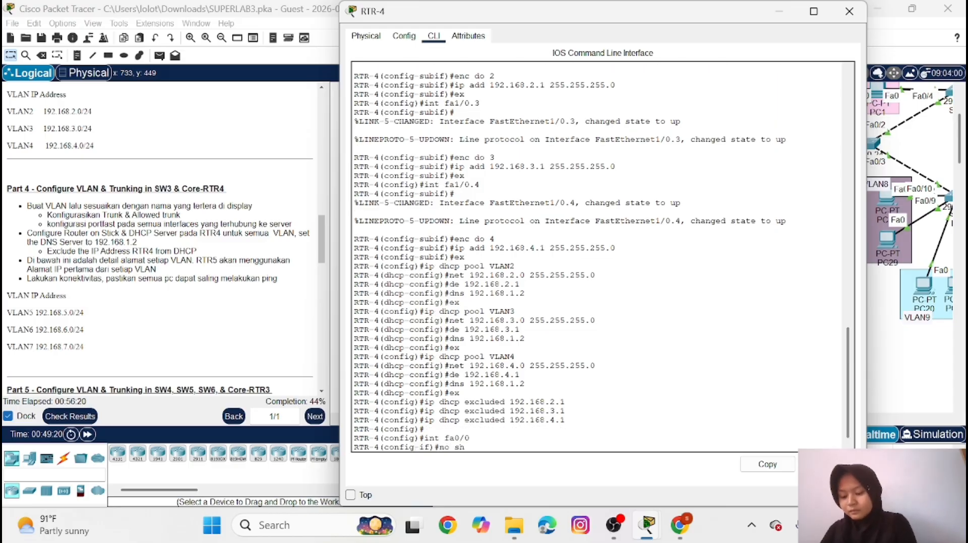
pyautogui.press('Return')
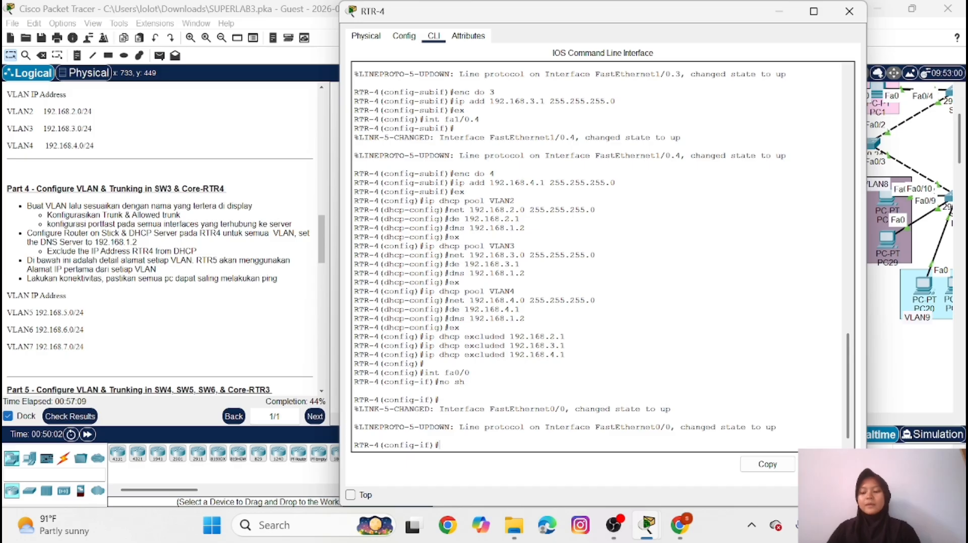
pyautogui.write('ex')
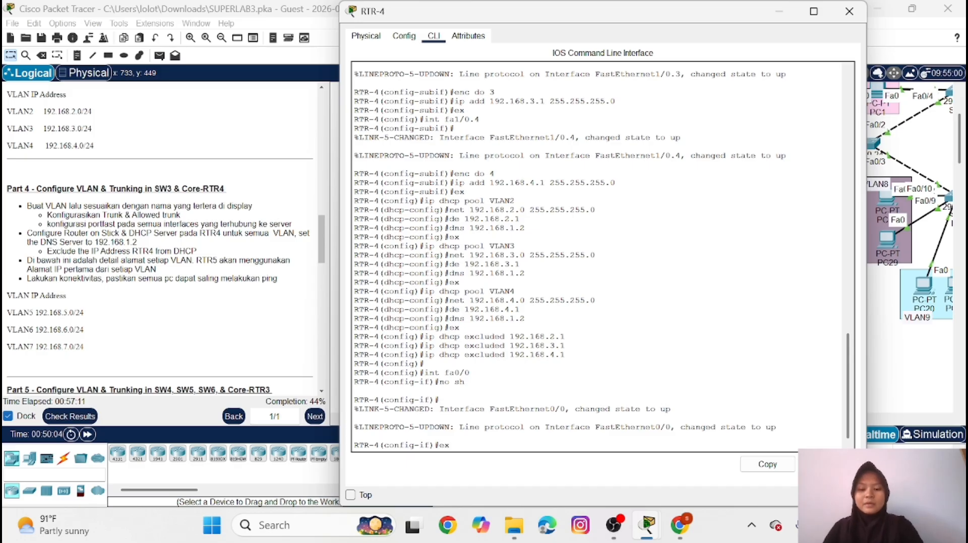
pyautogui.press('Return')
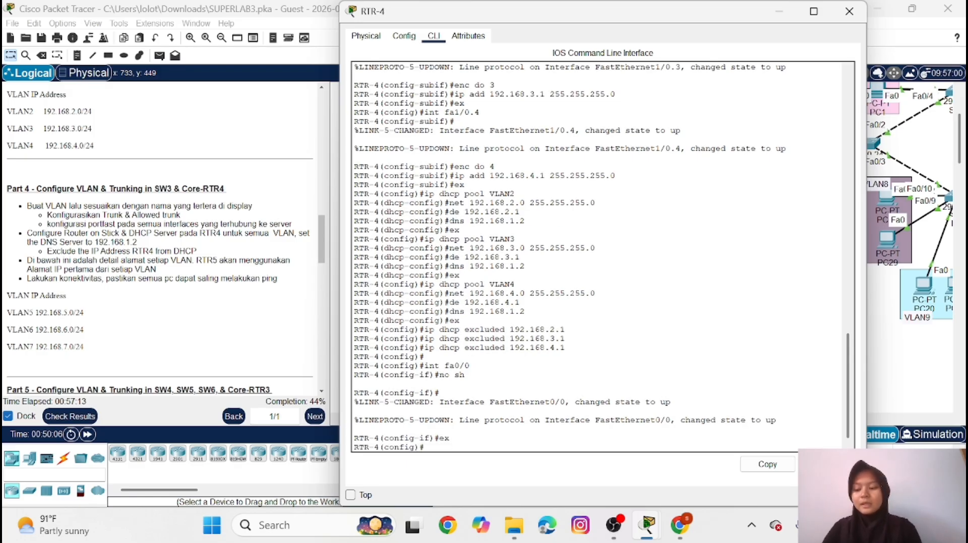
# Create subinterface Fa0/0.5 on RTR-4 with dot1Q encapsulation for VLAN 5
pyautogui.write('i')
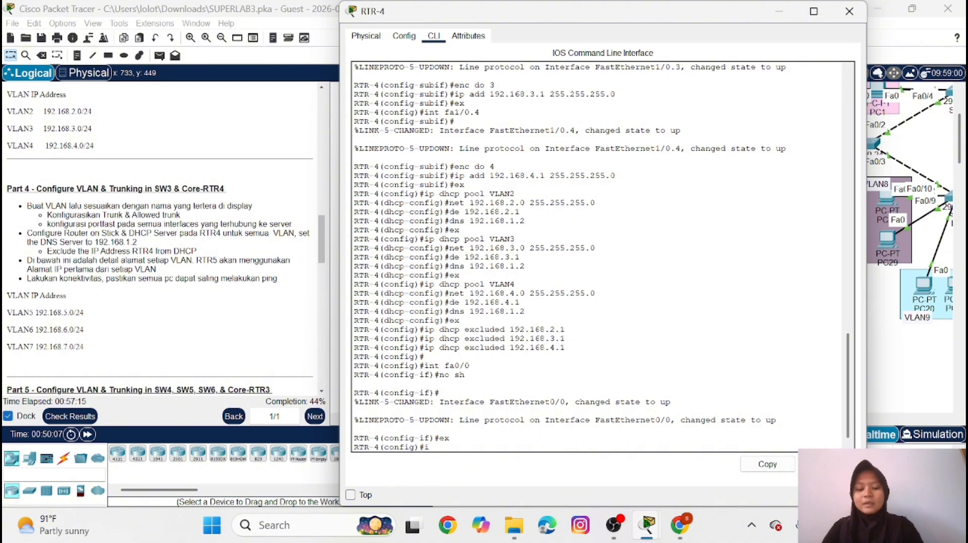
pyautogui.write('nt fa')
pyautogui.write('0/')
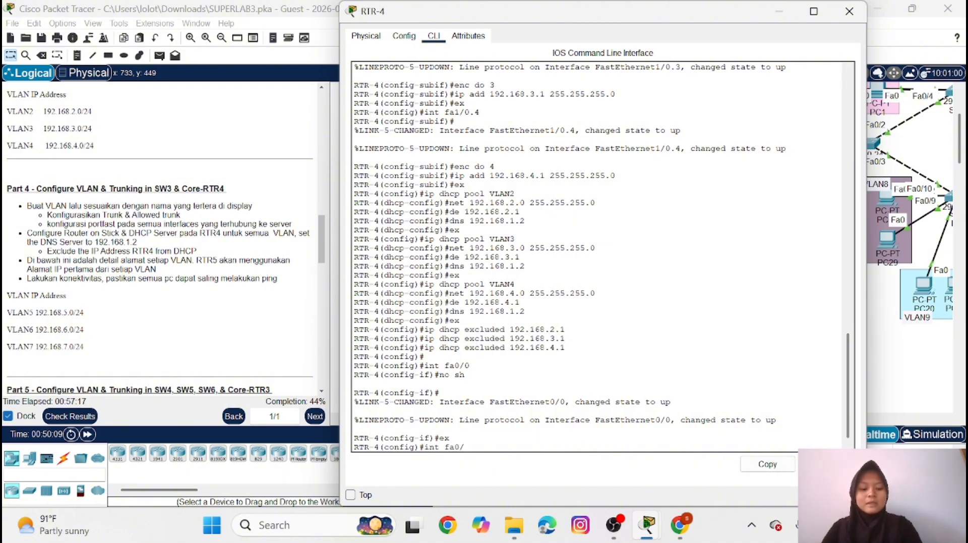
pyautogui.write('0.5')
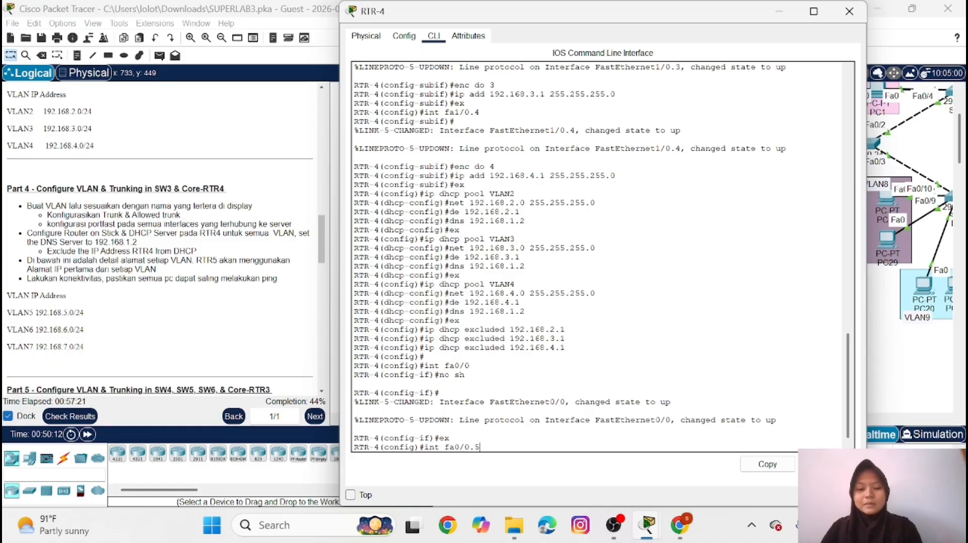
pyautogui.press('Return')
pyautogui.press('Return')
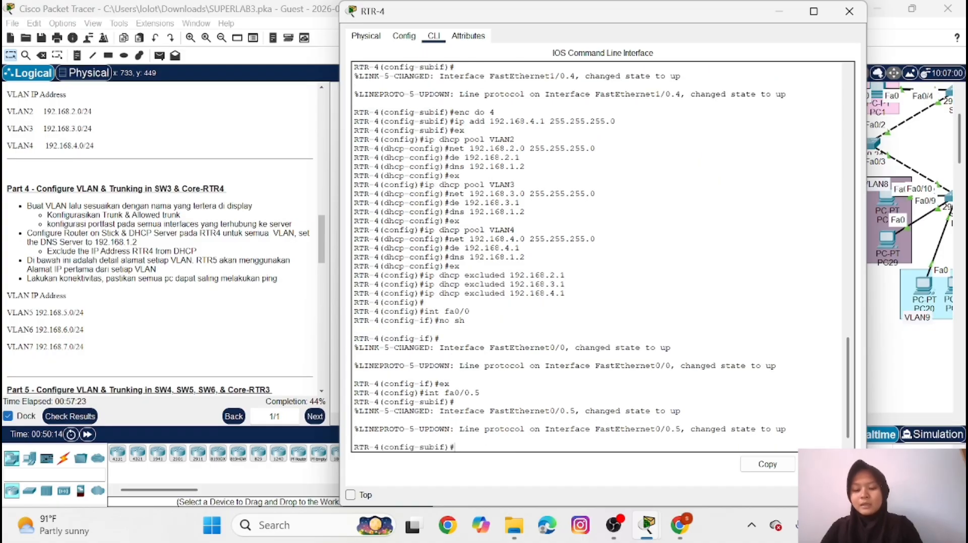
pyautogui.write('enc d')
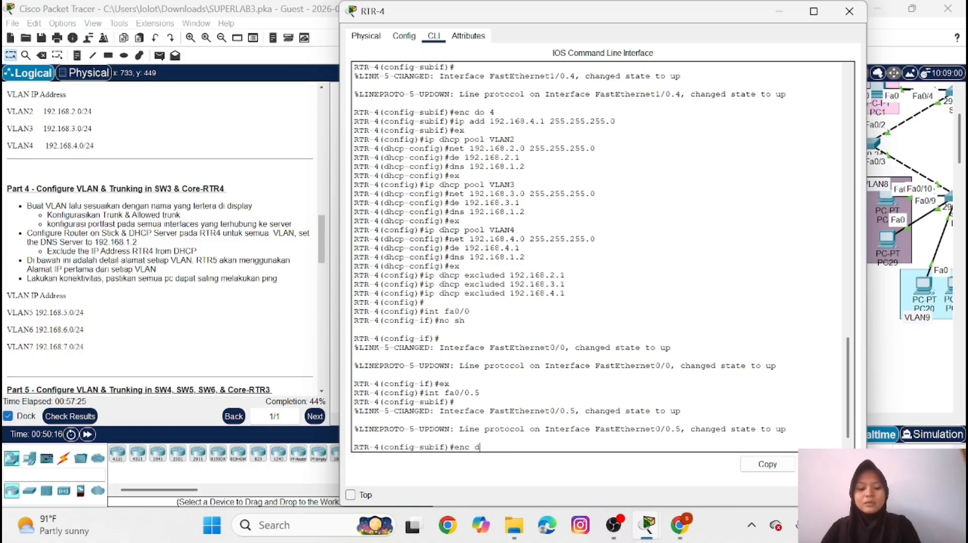
pyautogui.write('o 5')
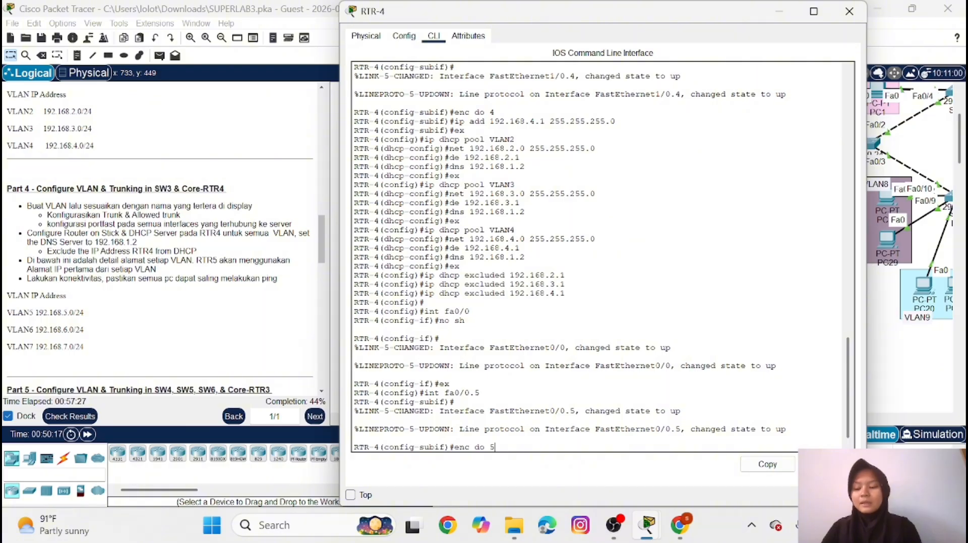
pyautogui.press('Return')
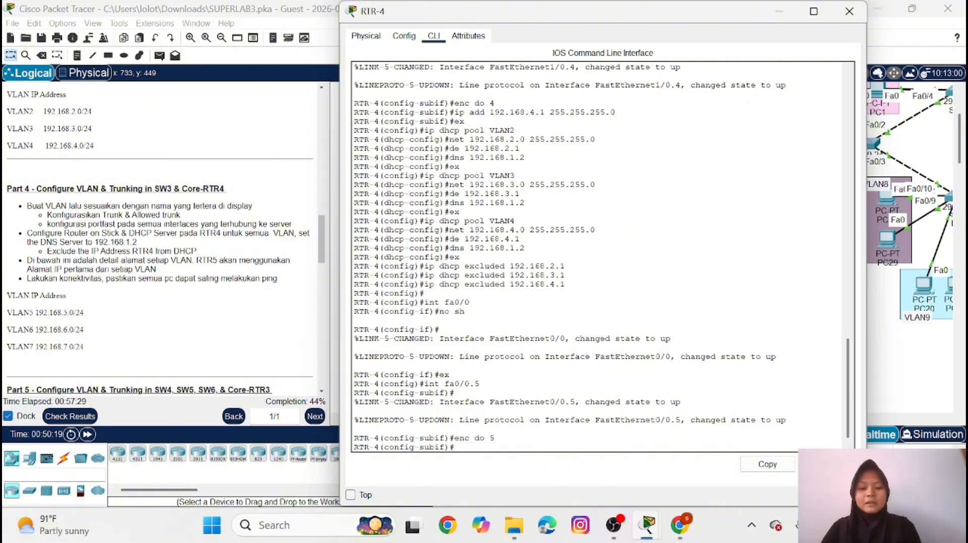
# Assign IP address 192.168.5.1 with mask 255.255.255.0 to subinterface Fa0/0.5 and leave subinterface configuration
pyautogui.write('ip add ')
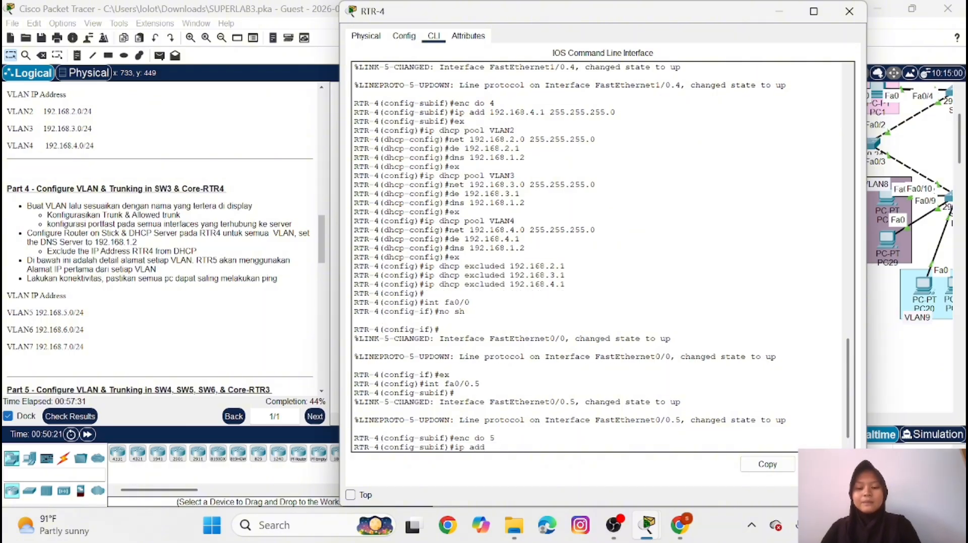
pyautogui.write('192.')
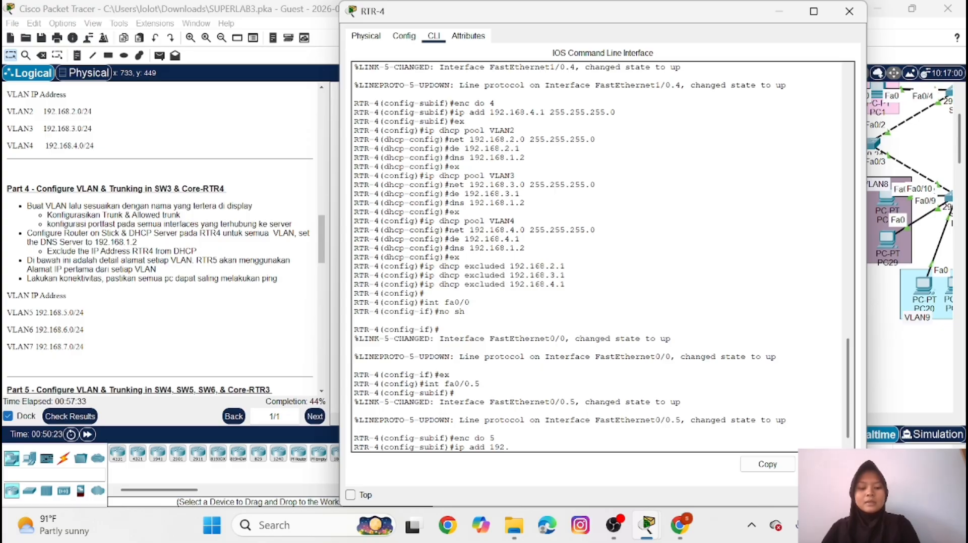
pyautogui.write('168.')
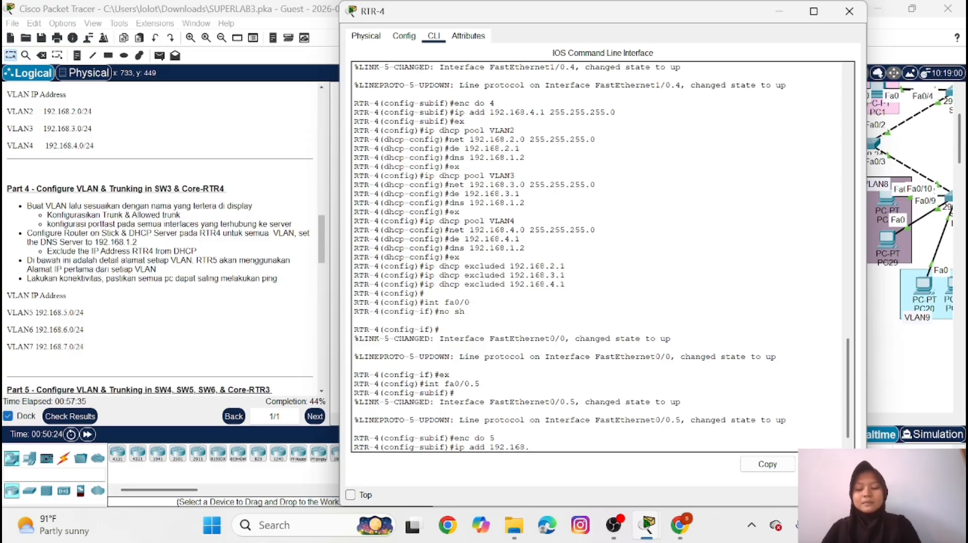
pyautogui.write('5')
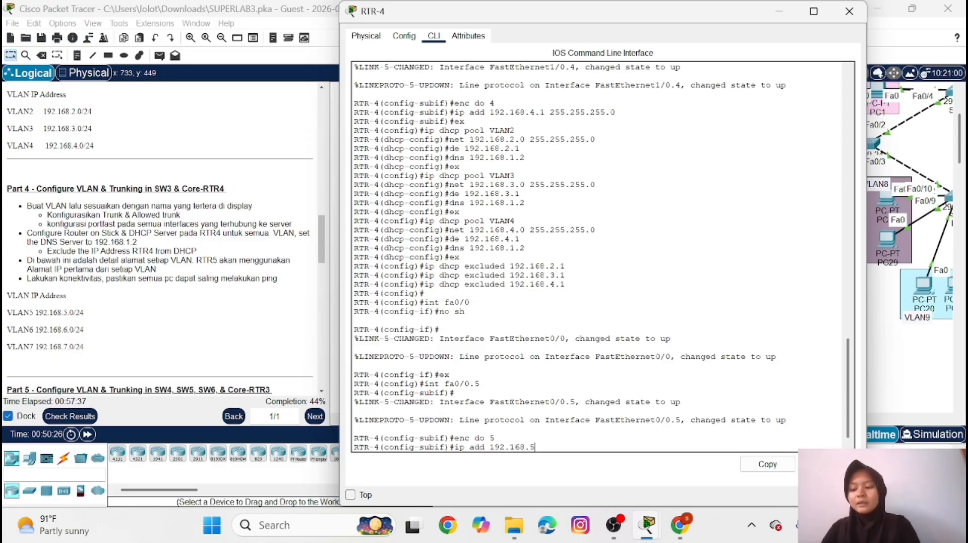
pyautogui.write('.1 2')
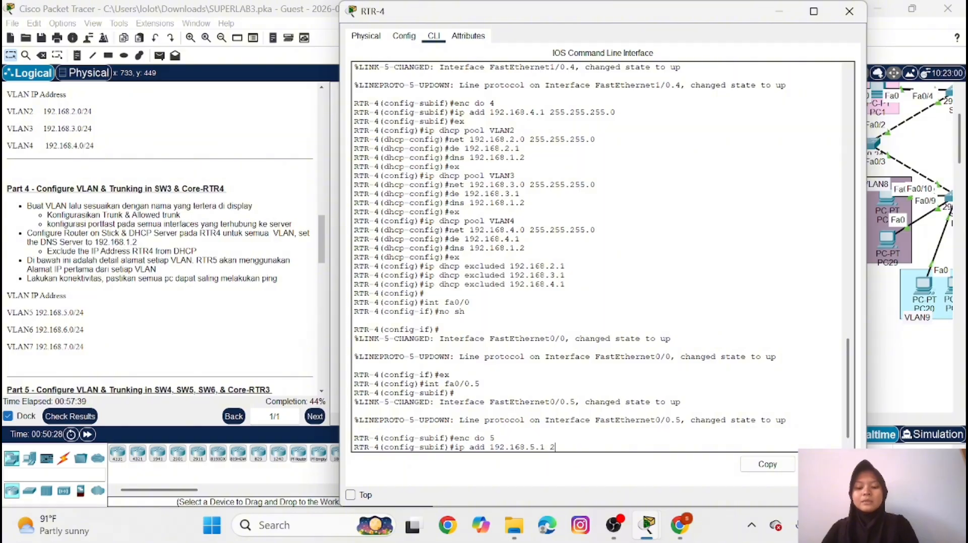
pyautogui.write('55.255')
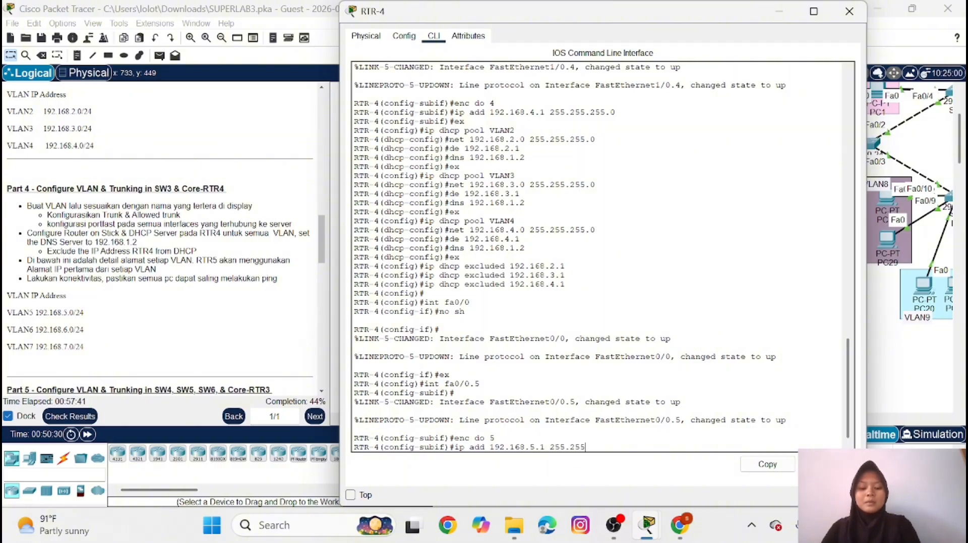
pyautogui.write('.255.0')
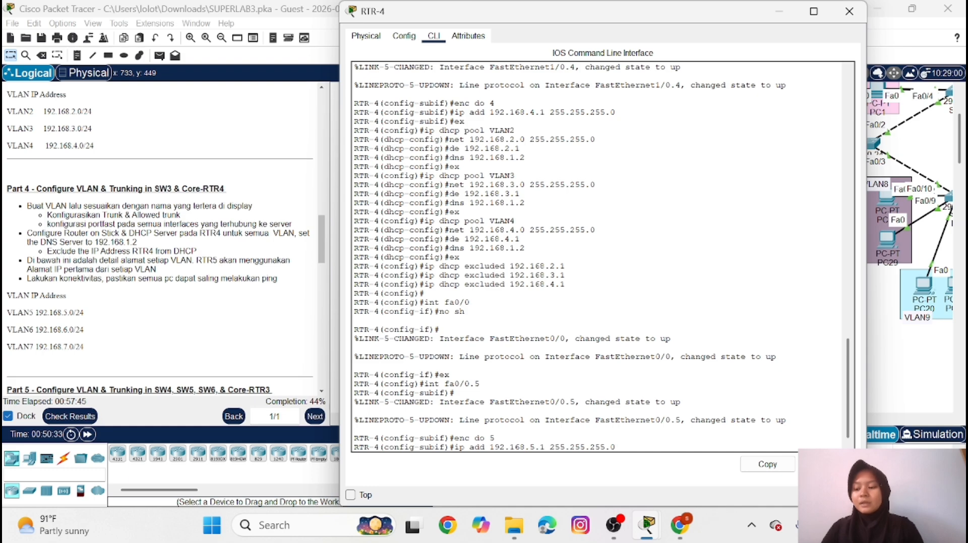
pyautogui.press('Return')
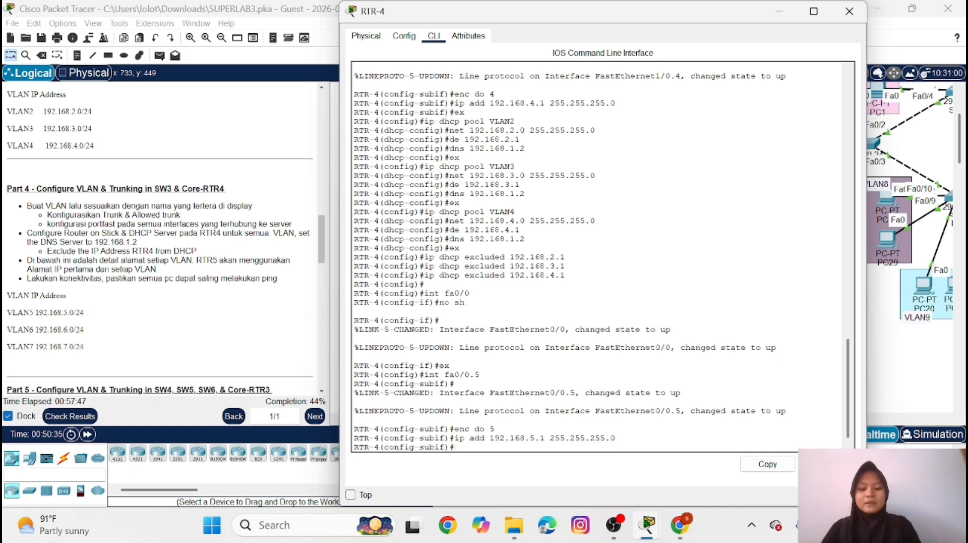
pyautogui.write('ex')
pyautogui.press('Return')
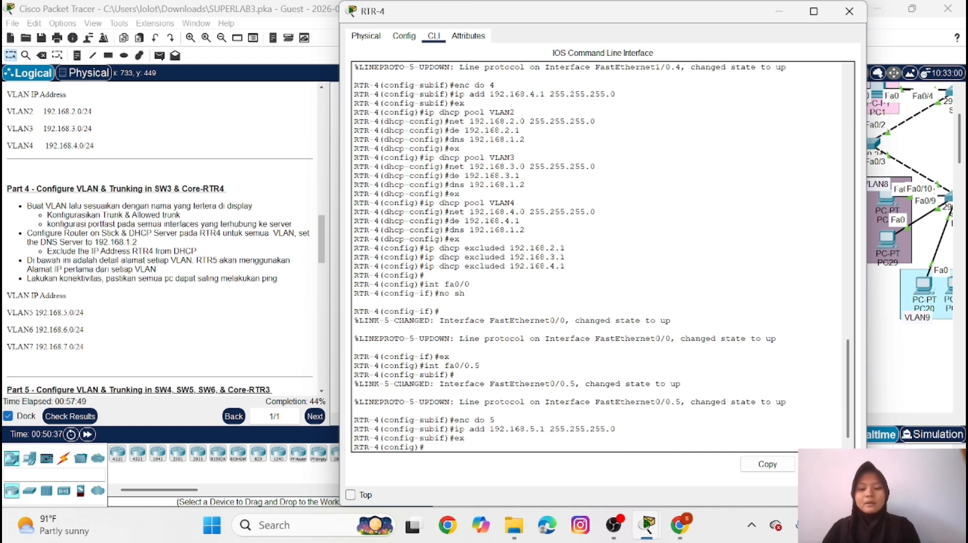
# Create subinterface Fa0/0.6 on RTR-4 with dot1Q encapsulation for VLAN 6
pyautogui.press('Up')
pyautogui.press('Up')
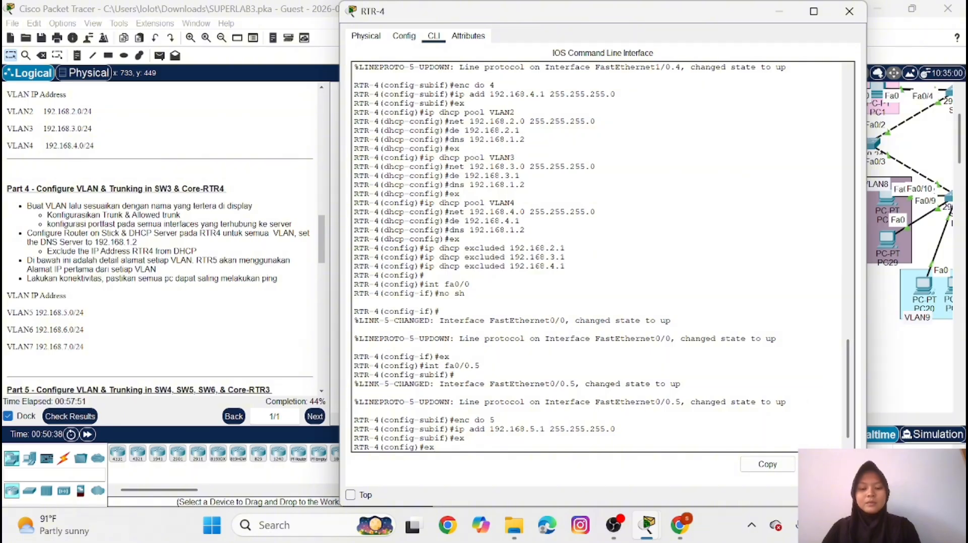
pyautogui.press('Up')
pyautogui.press('Up')
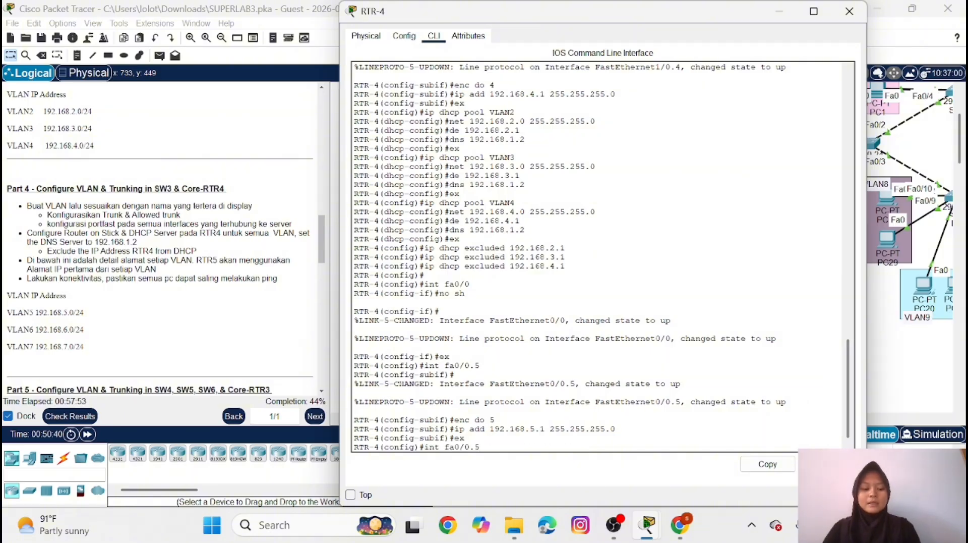
pyautogui.press('BackSpace')
pyautogui.write('6')
pyautogui.press('Return')
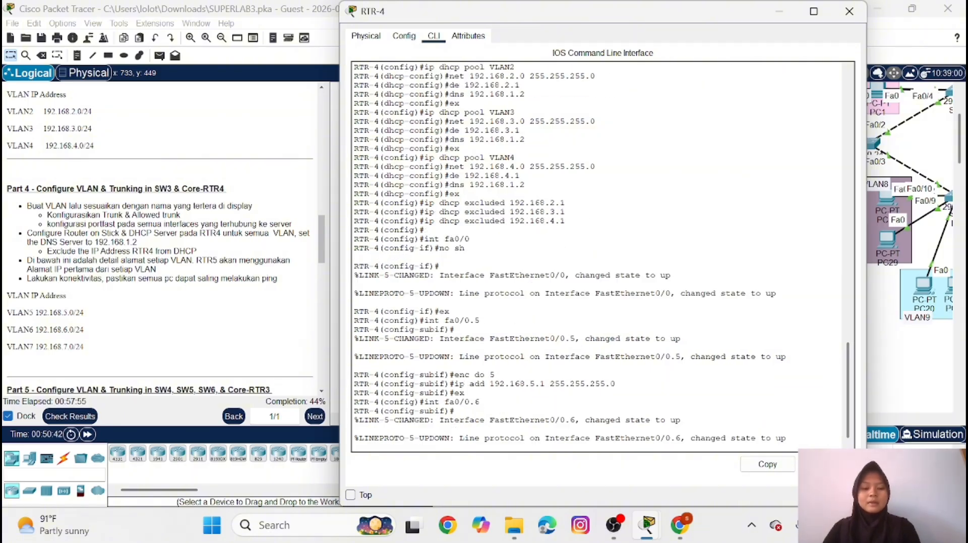
pyautogui.press('Return')
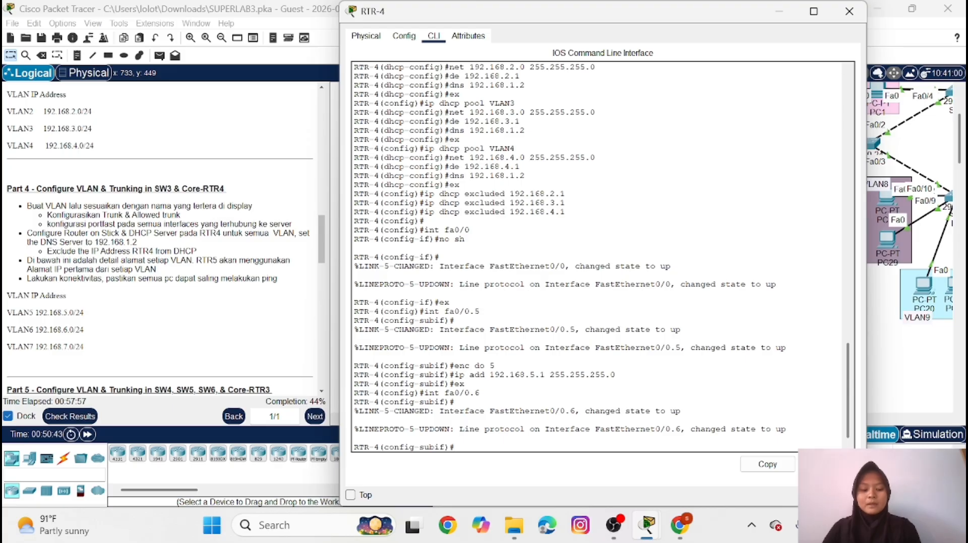
pyautogui.write('enc do')
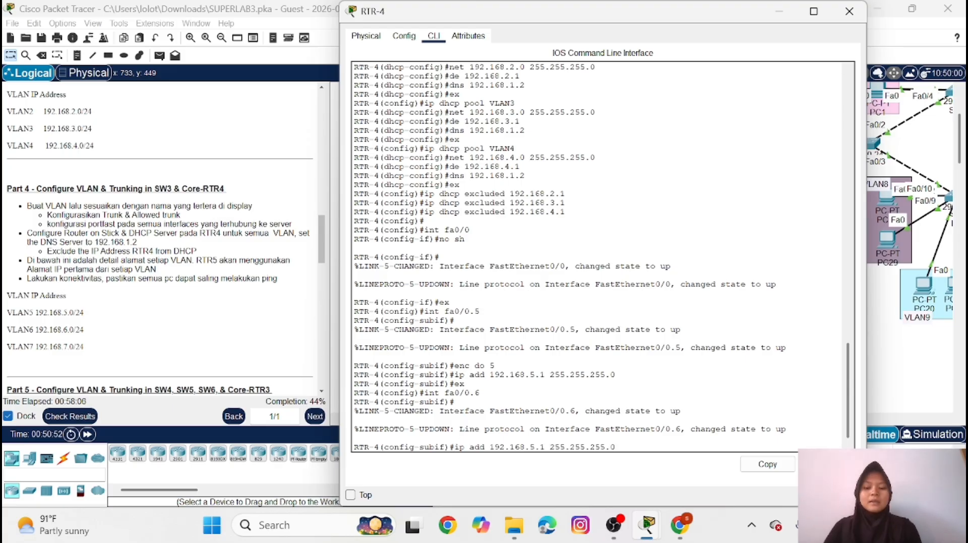
pyautogui.write(' 6')
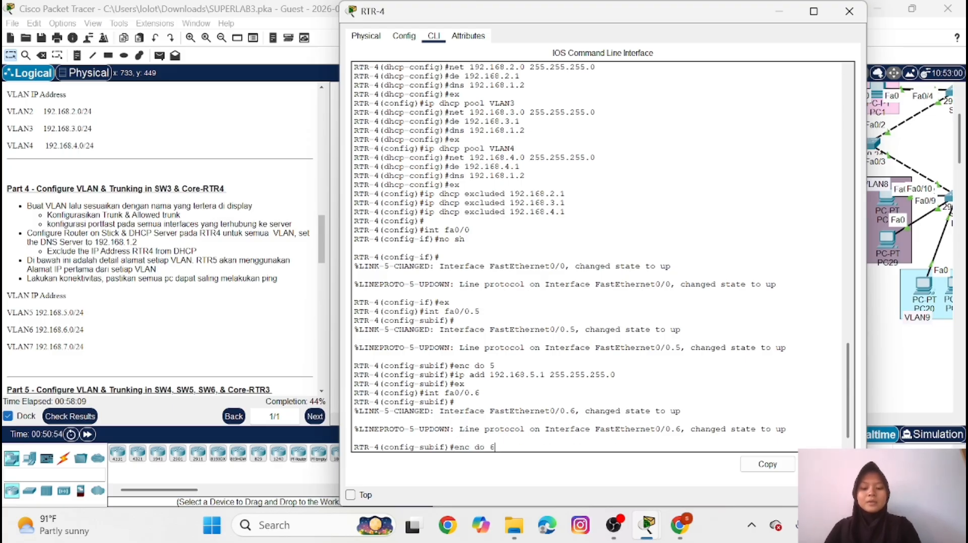
pyautogui.press('Return')
# Assign IP address 192.168.6.1 with mask 255.255.255.0 to subinterface Fa0/0.6 and leave subinterface configuration
pyautogui.write('int fa0/0.6')
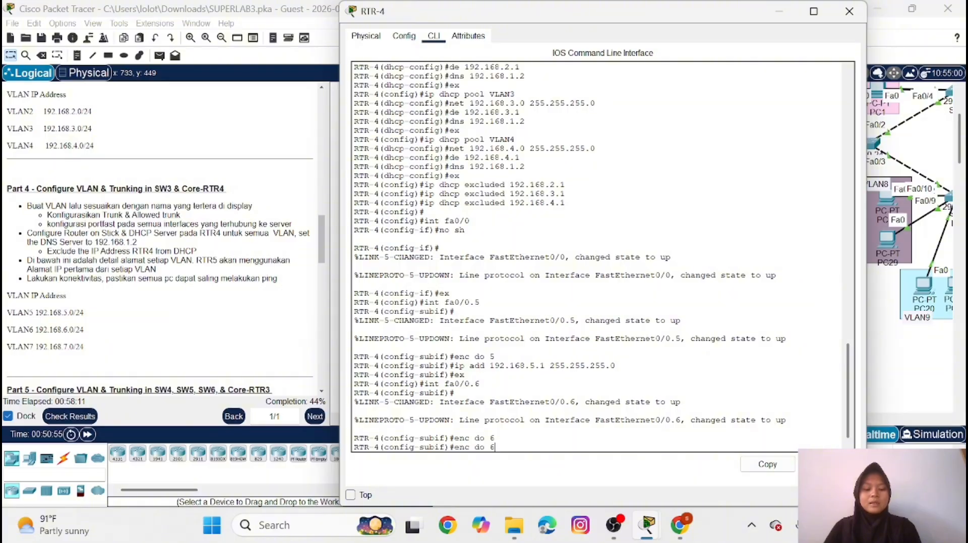
pyautogui.press('Up')
pyautogui.press('Up')
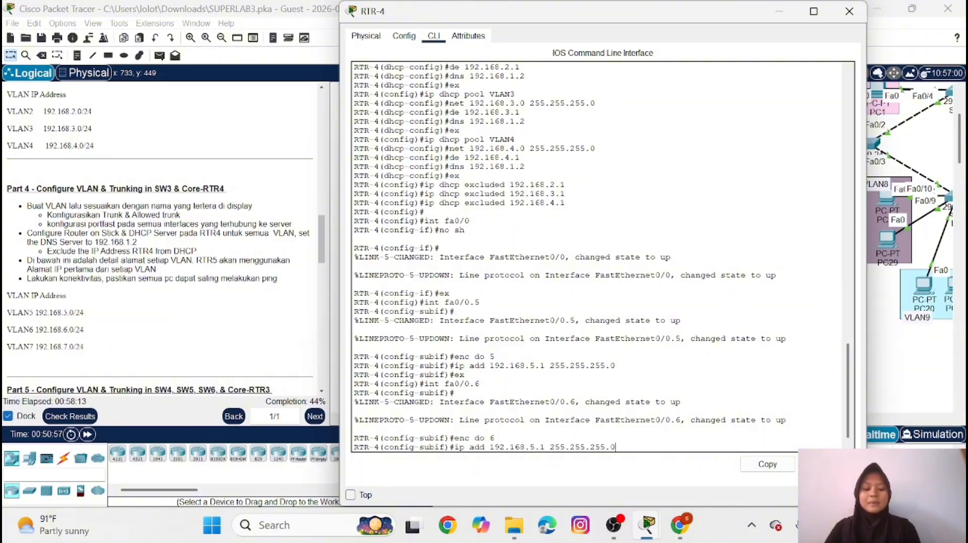
pyautogui.press('Left')
pyautogui.press('Left')
pyautogui.press('Left')
pyautogui.press('Left')
pyautogui.press('Left')
pyautogui.press('Left')
pyautogui.press('Left')
pyautogui.press('Left')
pyautogui.press('Left')
pyautogui.press('Left')
pyautogui.press('Left')
pyautogui.press('Left')
pyautogui.press('Left')
pyautogui.press('Left')
pyautogui.press('Left')
pyautogui.press('Left')
pyautogui.press('BackSpace')
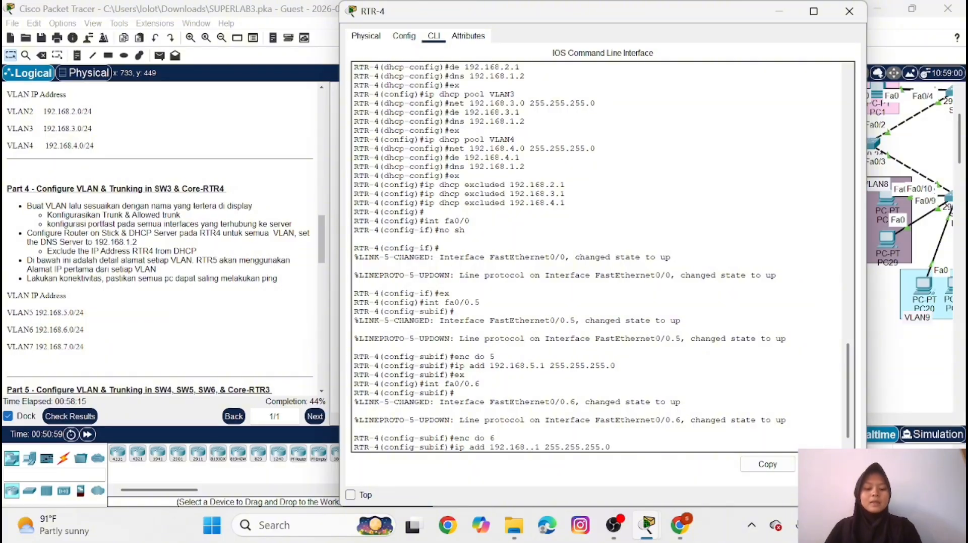
pyautogui.write('6')
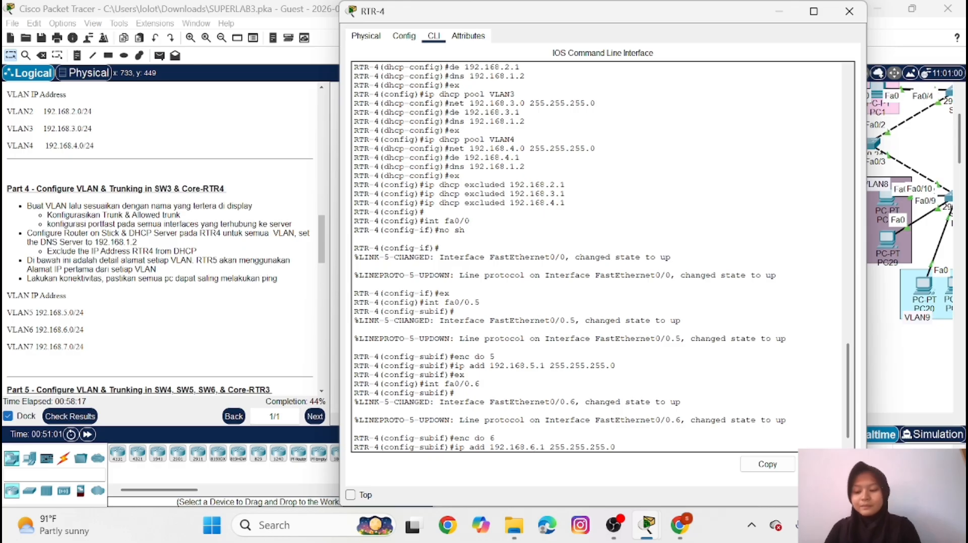
pyautogui.press('Return')
pyautogui.write('ex')
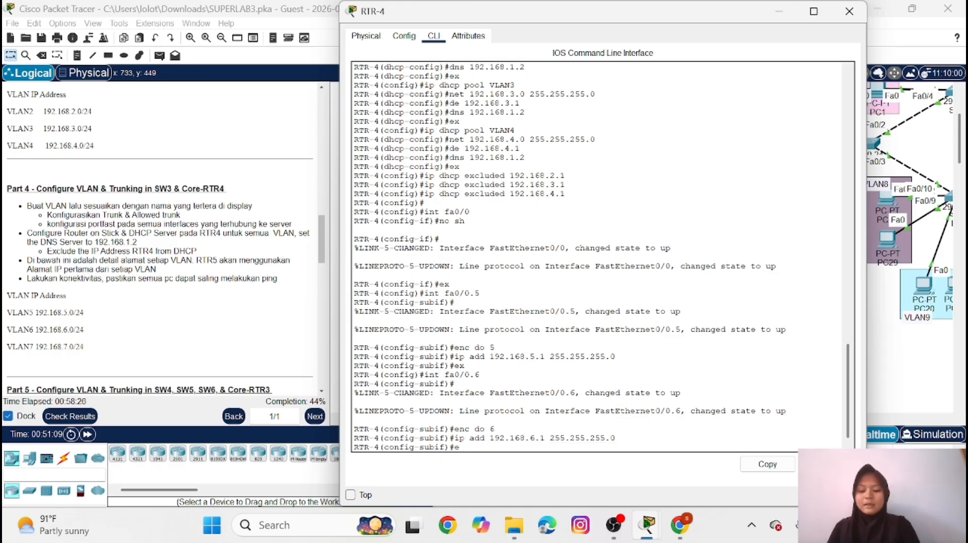
pyautogui.press('Return')
# Create subinterface Fa0/0.7 on RTR-4 with dot1Q encapsulation for VLAN 7
pyautogui.press('Up')
pyautogui.press('Up')
pyautogui.press('Up')
pyautogui.press('Up')
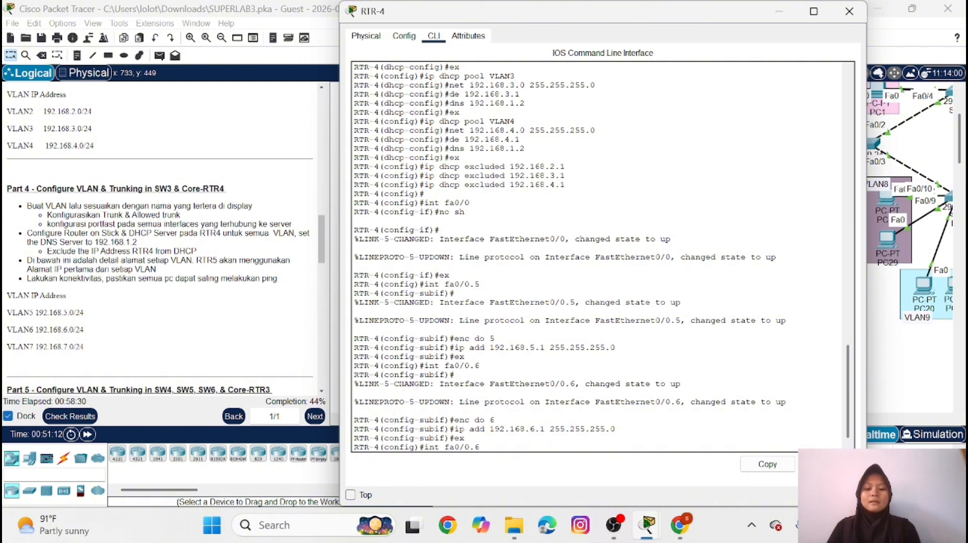
pyautogui.press('BackSpace')
pyautogui.write('7')
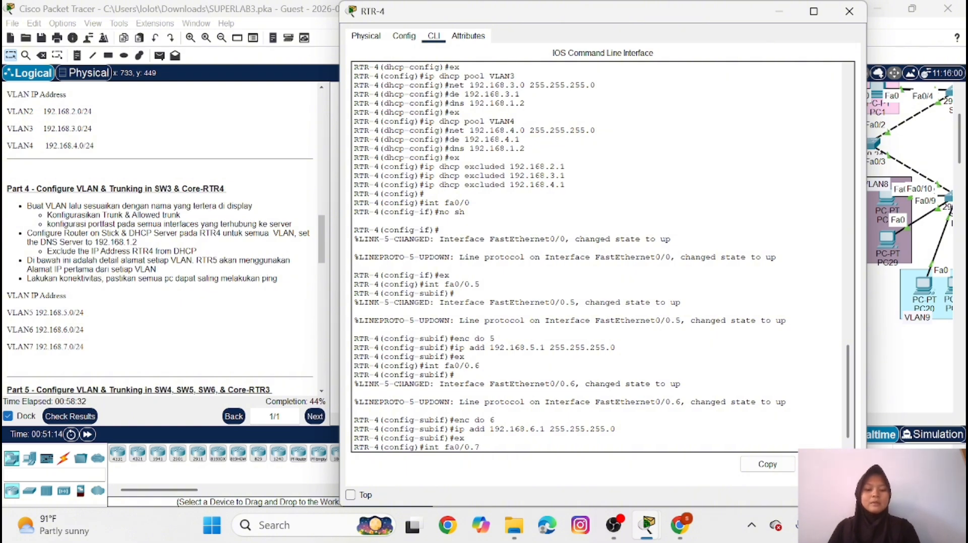
pyautogui.press('Return')
pyautogui.write('en')
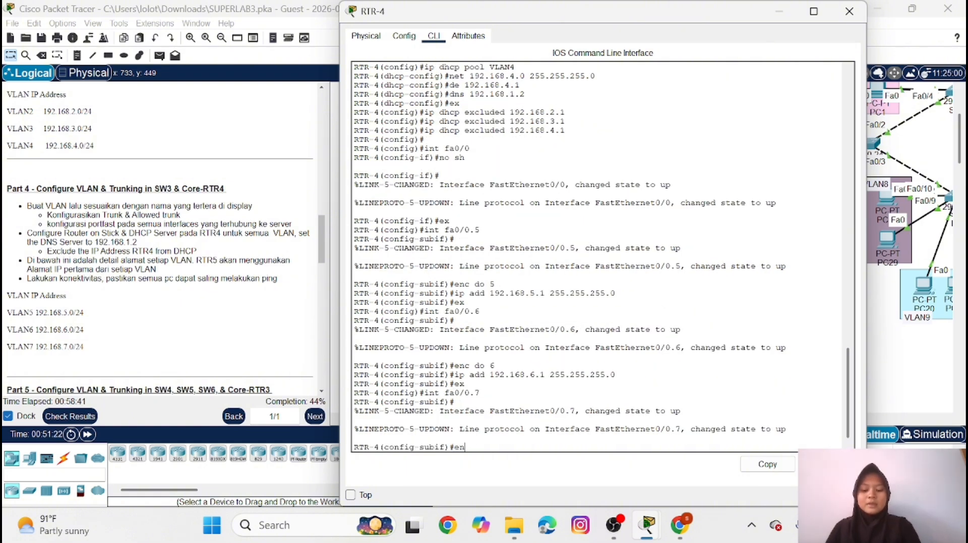
pyautogui.write('c do 7')
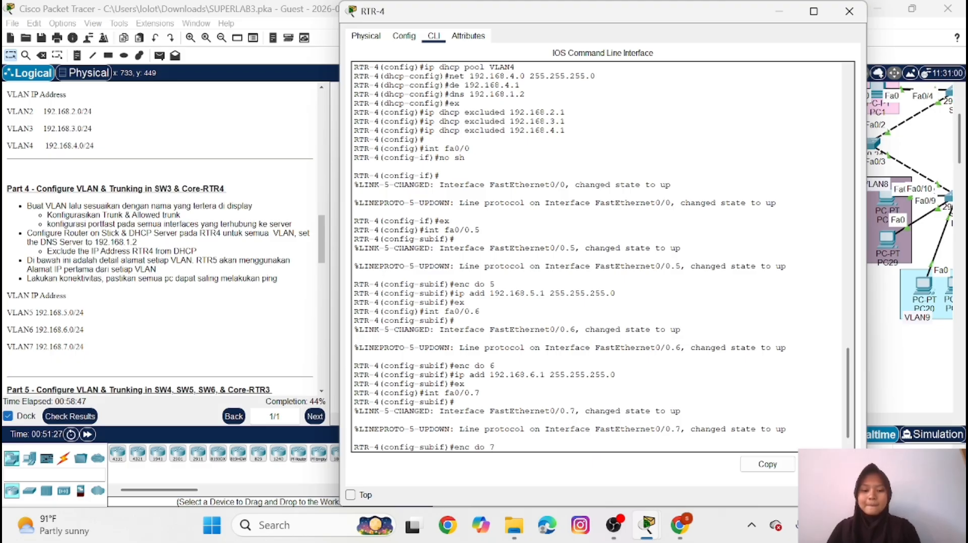
pyautogui.press('Return')
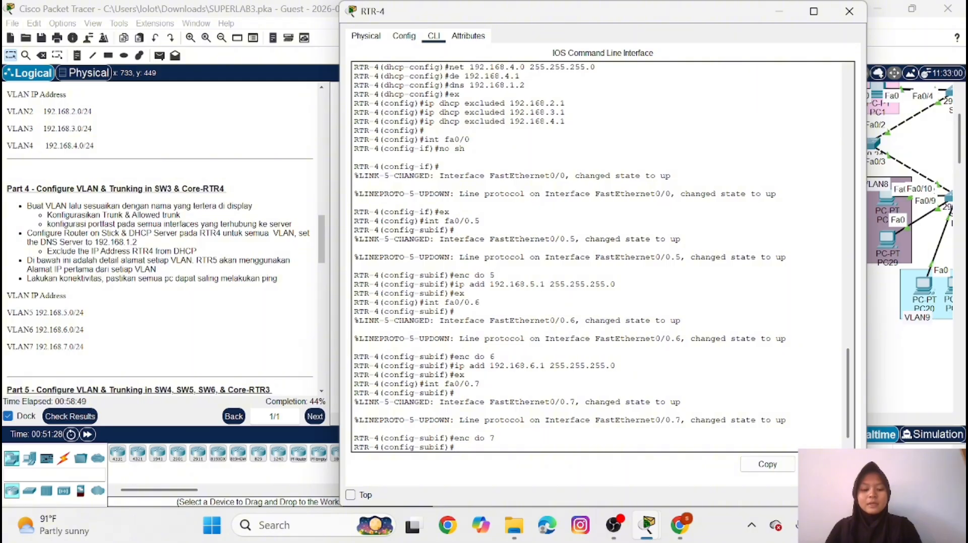
# Assign IP address 192.168.7.1 with mask 255.255.255.0 to subinterface Fa0/0.7 and leave subinterface configuration
pyautogui.press('Up')
pyautogui.press('Up')
pyautogui.press('Up')
pyautogui.press('Up')
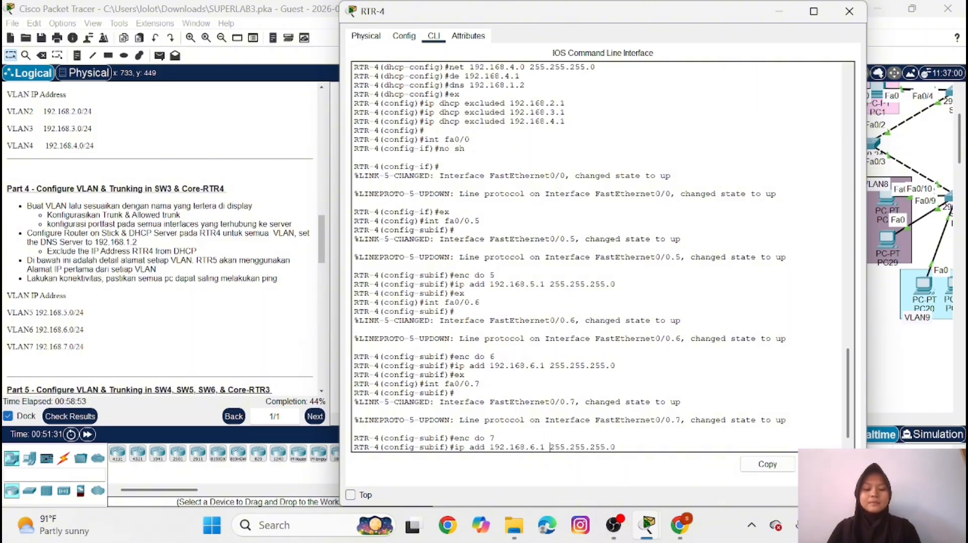
pyautogui.press('Left')
pyautogui.press('Left')
pyautogui.press('Left')
pyautogui.press('BackSpace')
pyautogui.write('7')
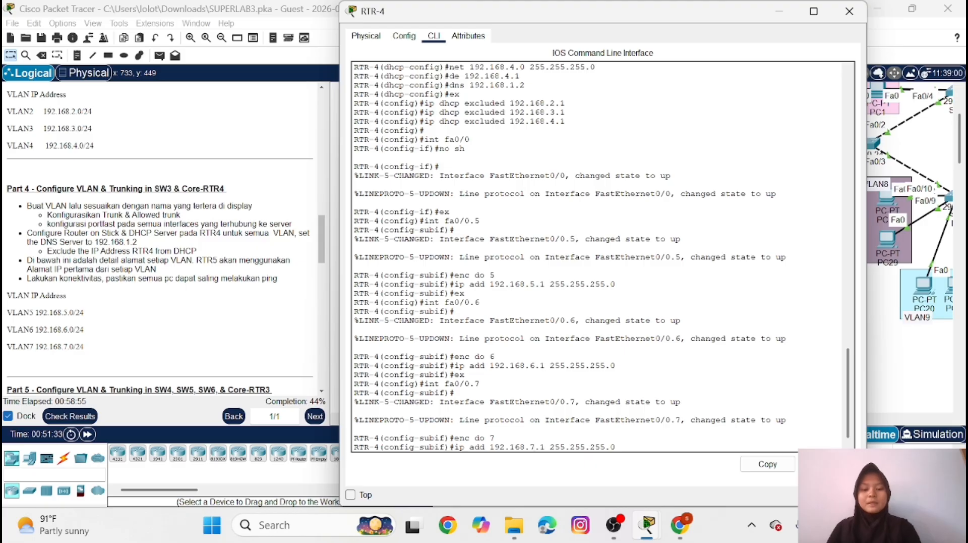
pyautogui.press('Return')
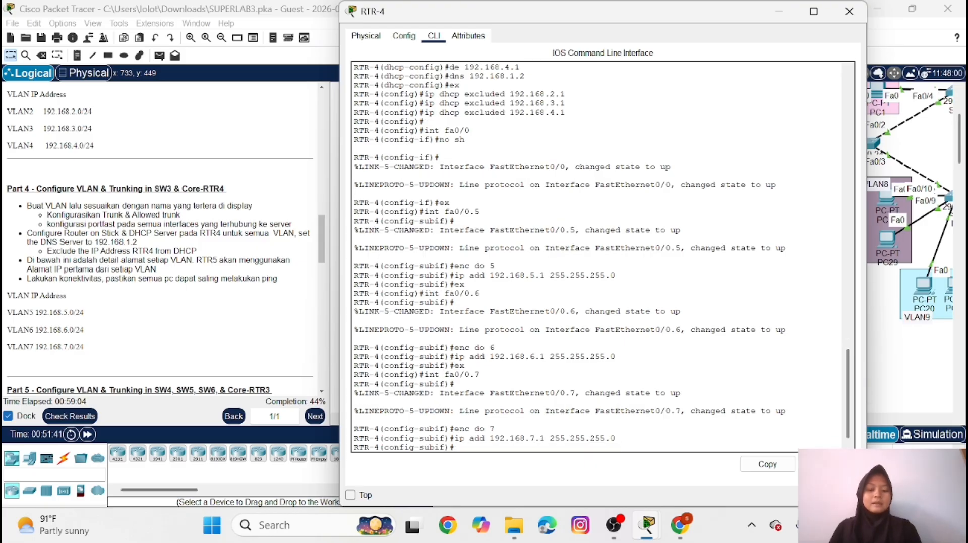
pyautogui.write('ex')
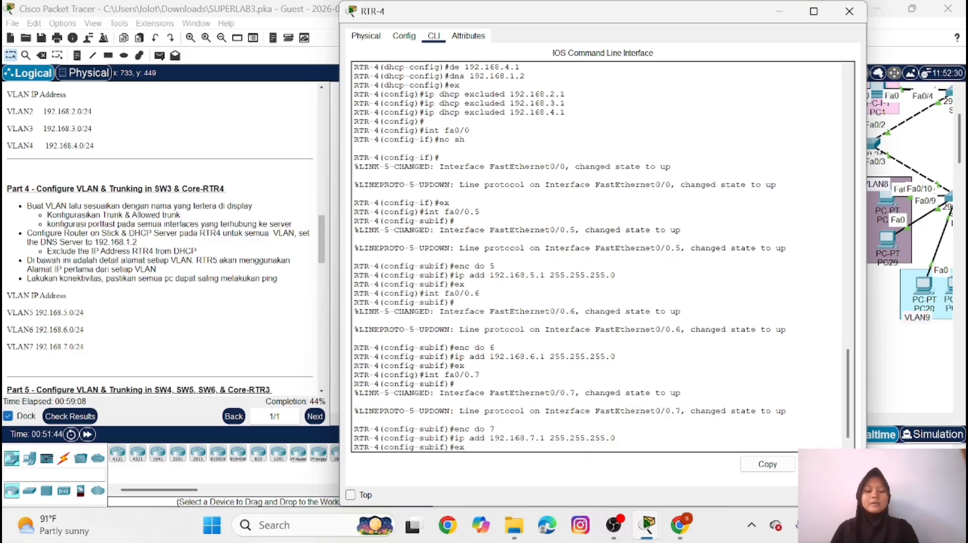
pyautogui.press('Return')
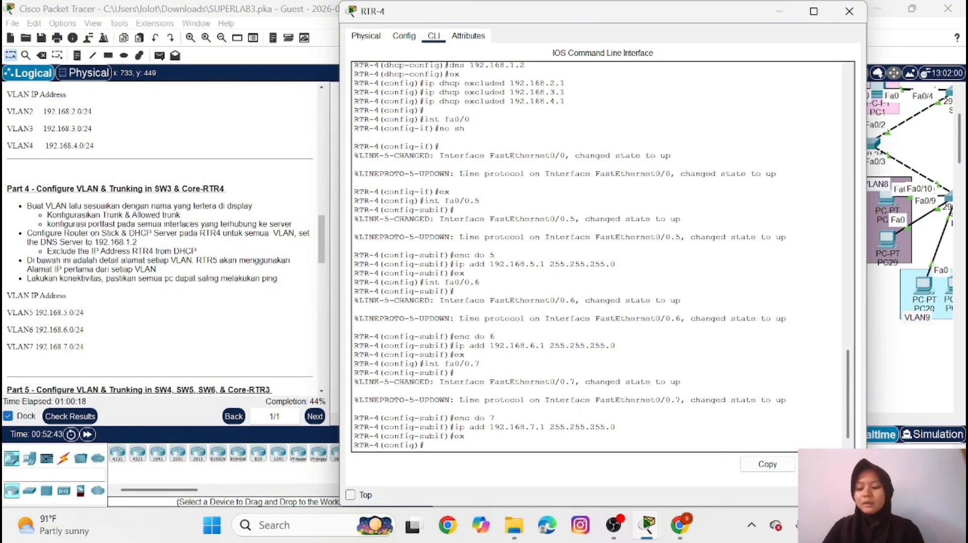
# Create a DHCP pool named VLAN5 on RTR-4
pyautogui.write('ip dh')
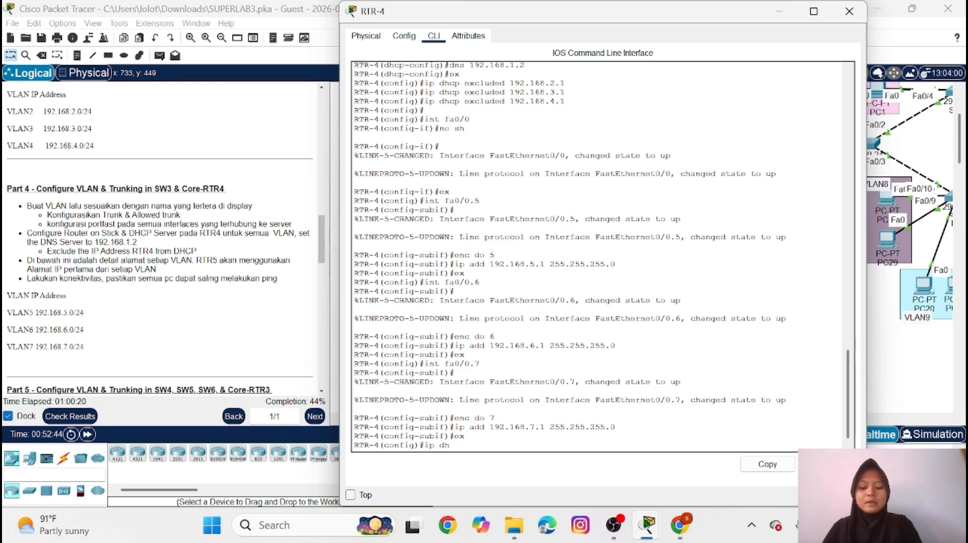
pyautogui.write('cp pool')
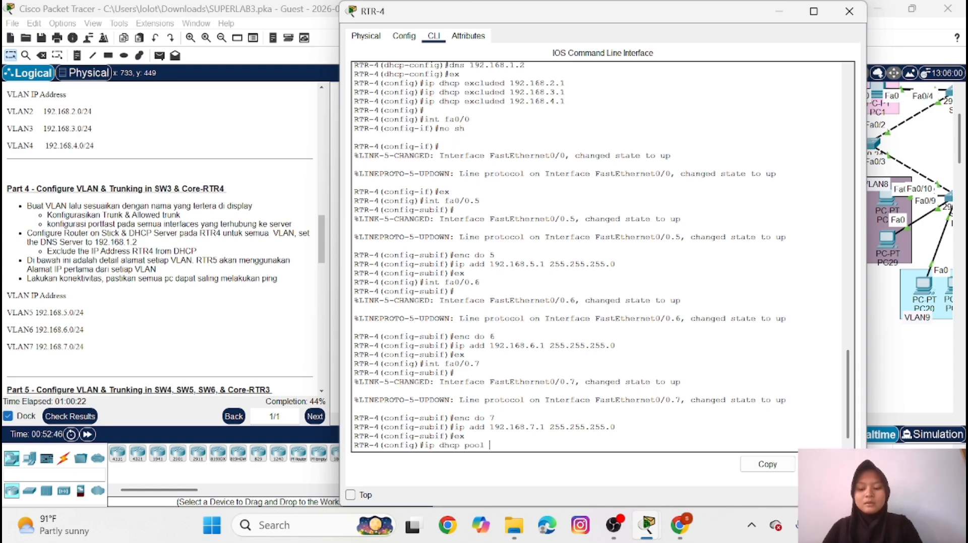
pyautogui.press('capslock')
pyautogui.write('VLAN5')
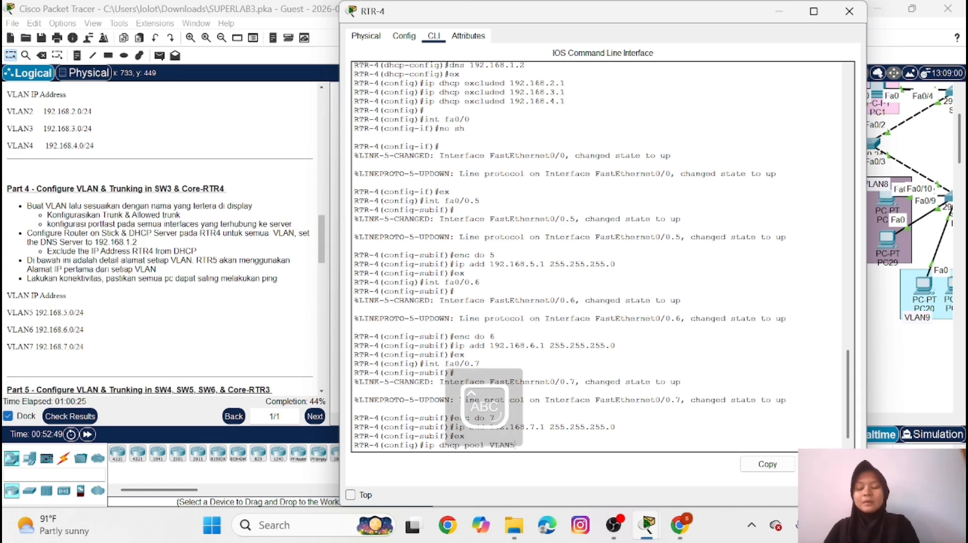
pyautogui.press('capslock')
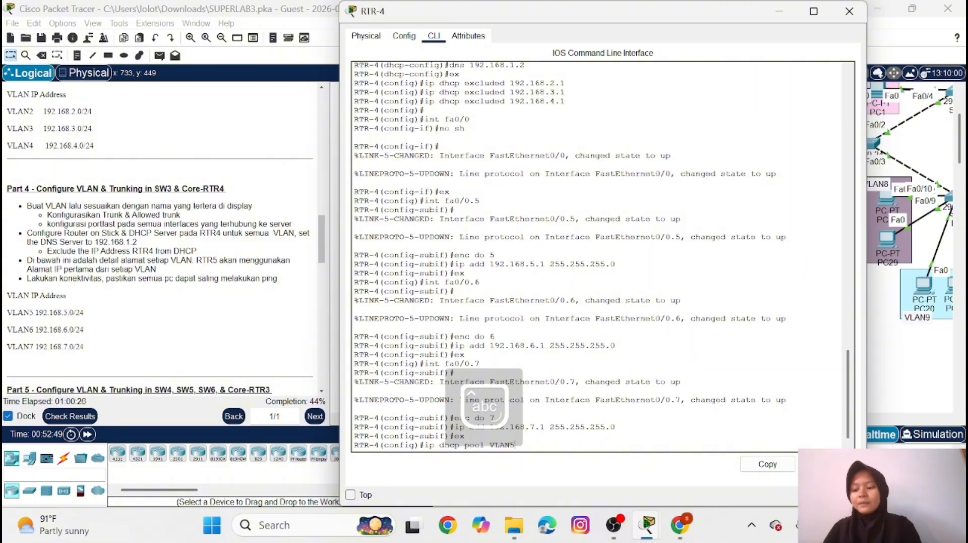
pyautogui.write('5')
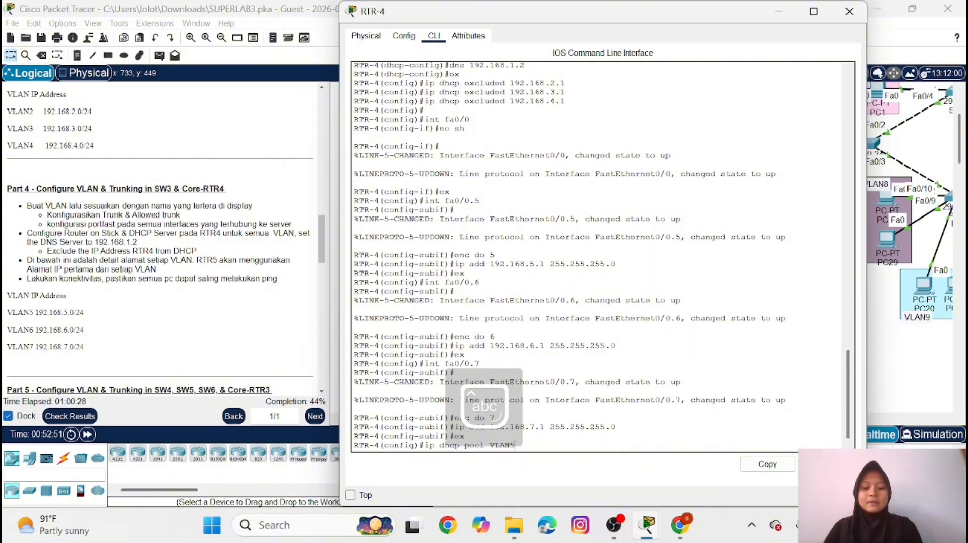
pyautogui.press('Return')
# Set the VLAN5 DHCP pool's network to 192.168.5.0 with mask 255.255.255.0
pyautogui.write('ne')
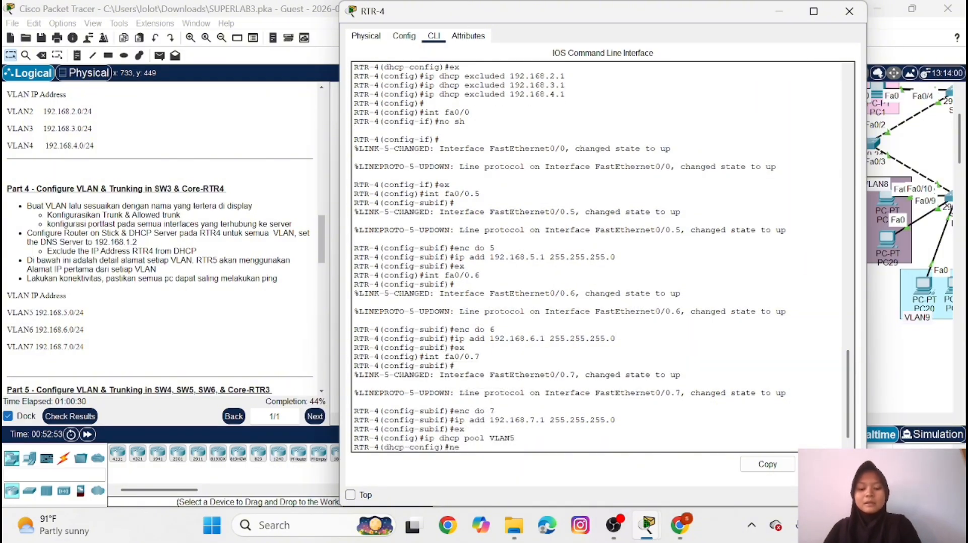
pyautogui.write('t 192')
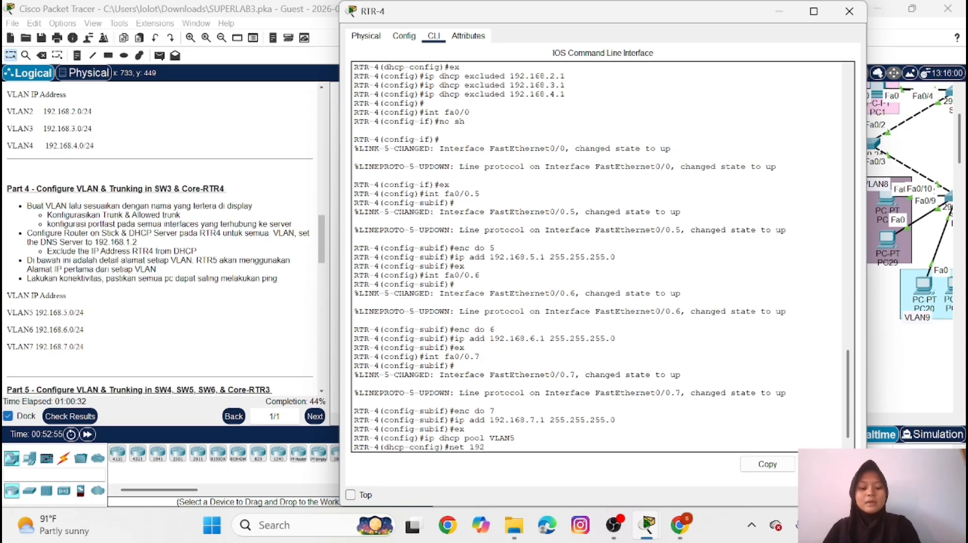
pyautogui.write('.168.')
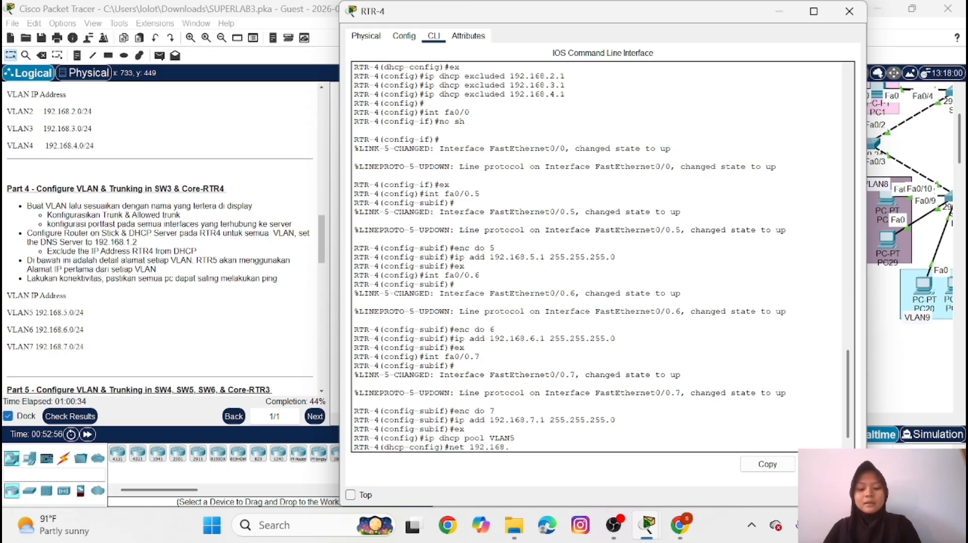
pyautogui.write('5')
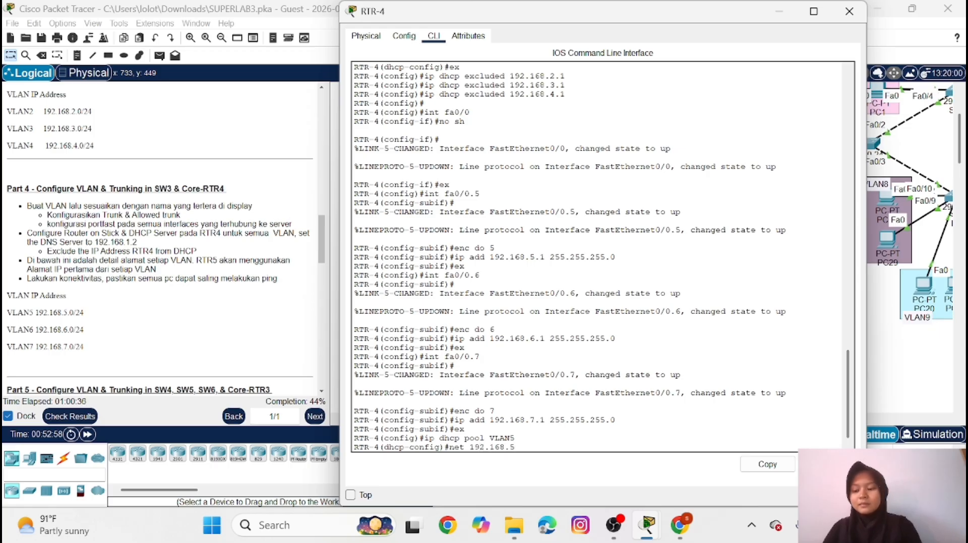
pyautogui.write('.0')
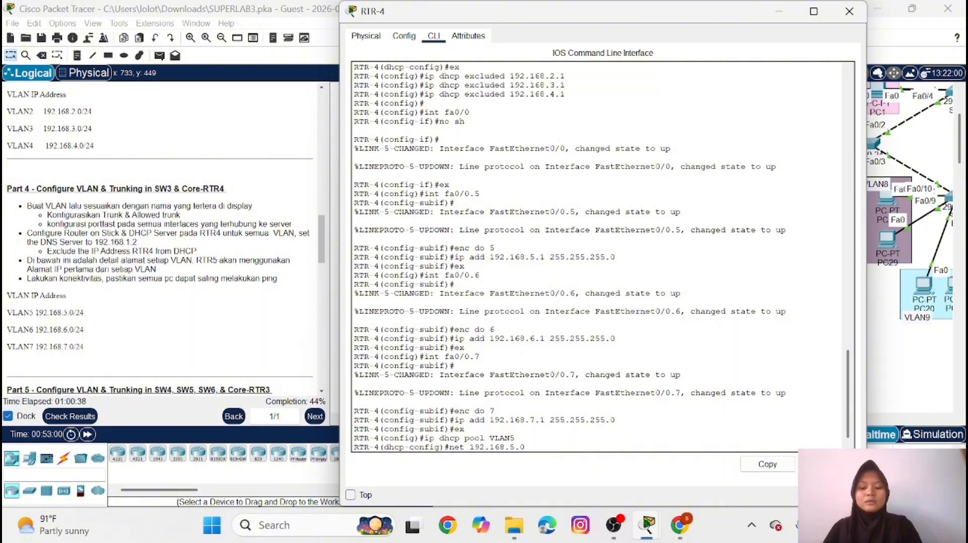
pyautogui.write(' 255.')
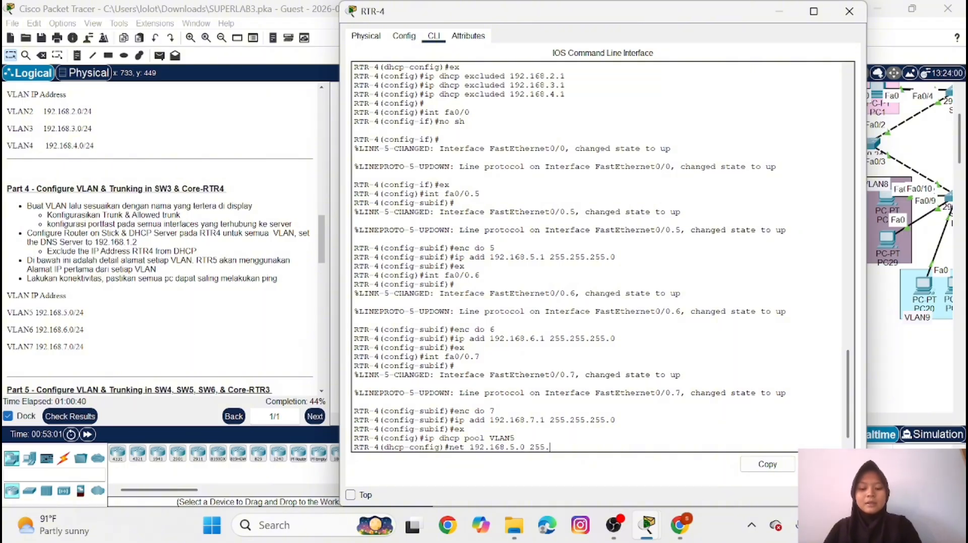
pyautogui.write('245.')
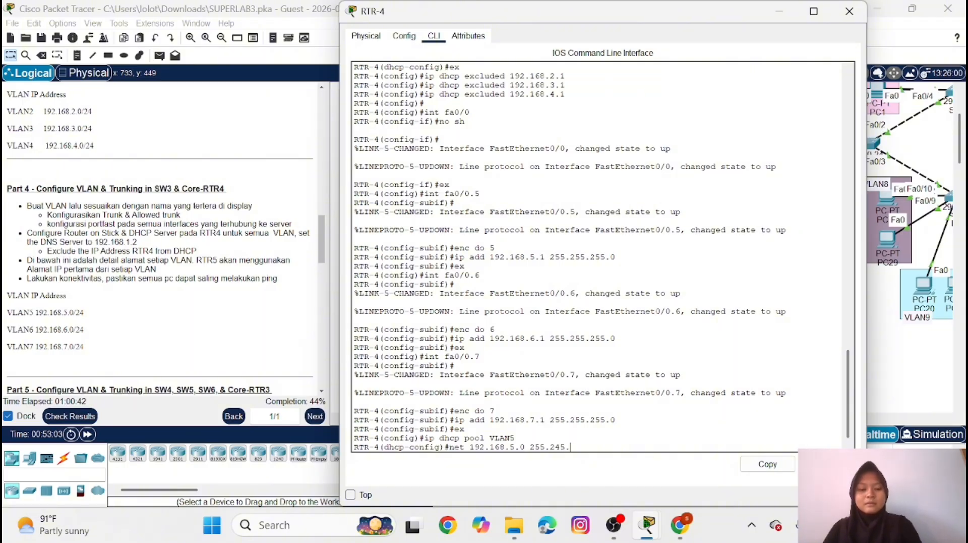
pyautogui.press('BackSpace')
pyautogui.press('BackSpace')
pyautogui.press('BackSpace')
pyautogui.write('55.255.0')
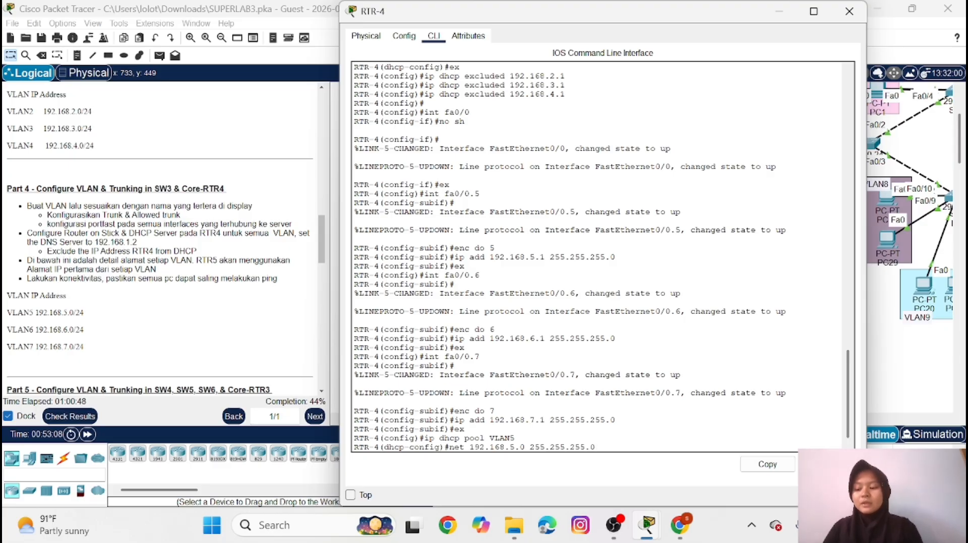
pyautogui.press('Return')
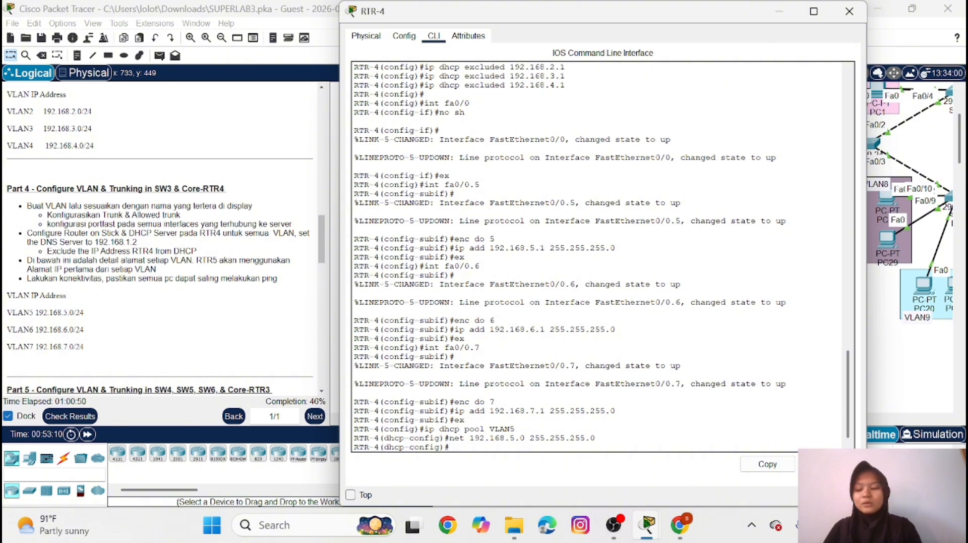
# Set the VLAN5 DHCP pool's default router to 192.168.5.1
pyautogui.write('de')
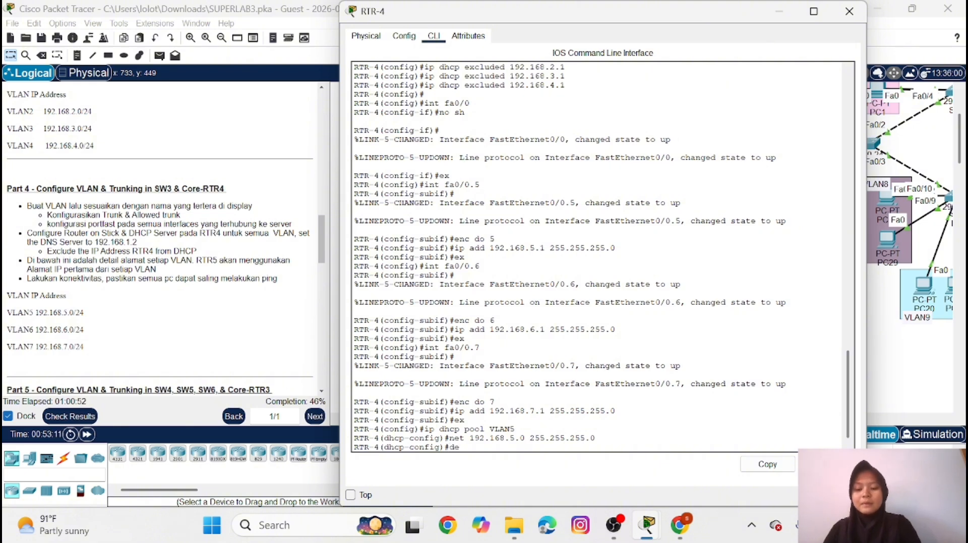
pyautogui.write(' 192.1')
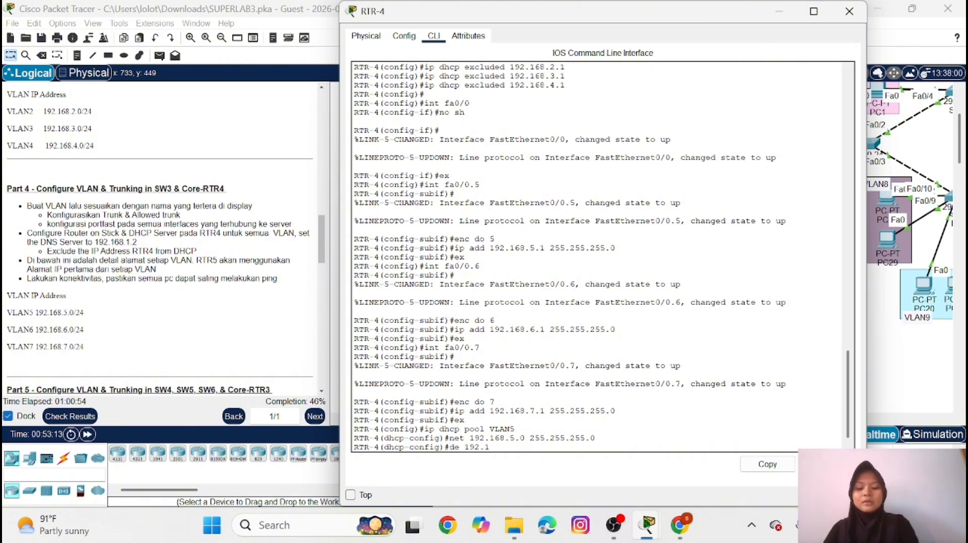
pyautogui.write('5')
pyautogui.write('68')
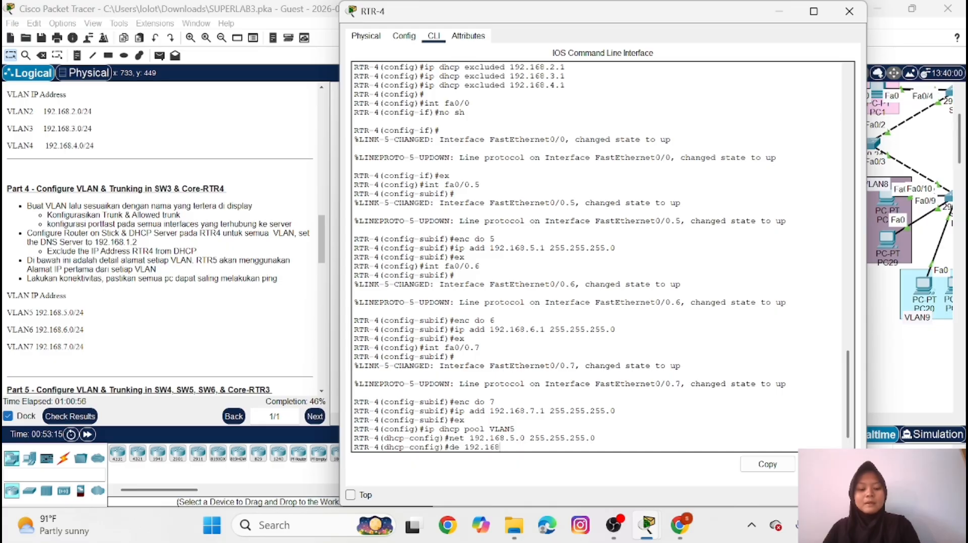
pyautogui.write('.5.1')
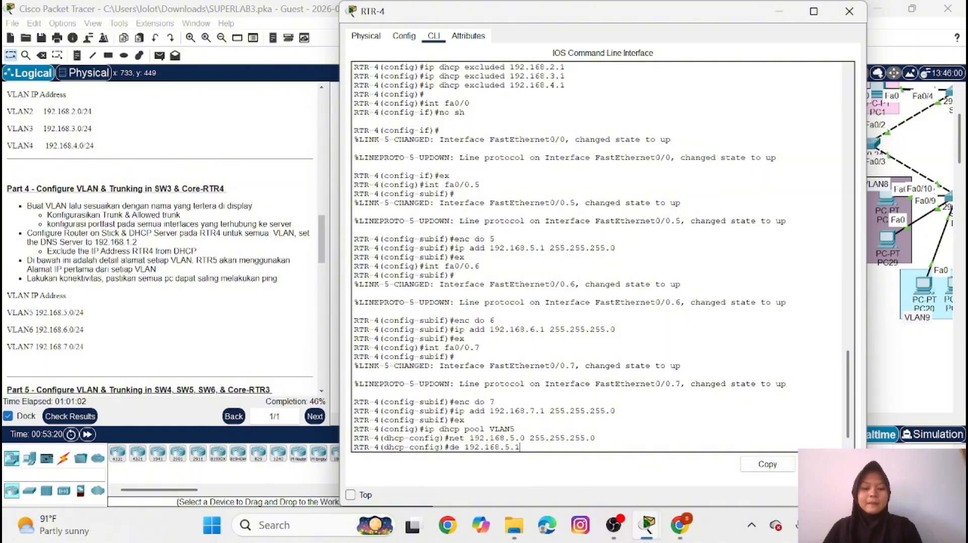
pyautogui.press('Return')
# Set the VLAN5 DHCP pool's DNS server to 192.168.1.2 and leave the pool configuration
pyautogui.write('dns')
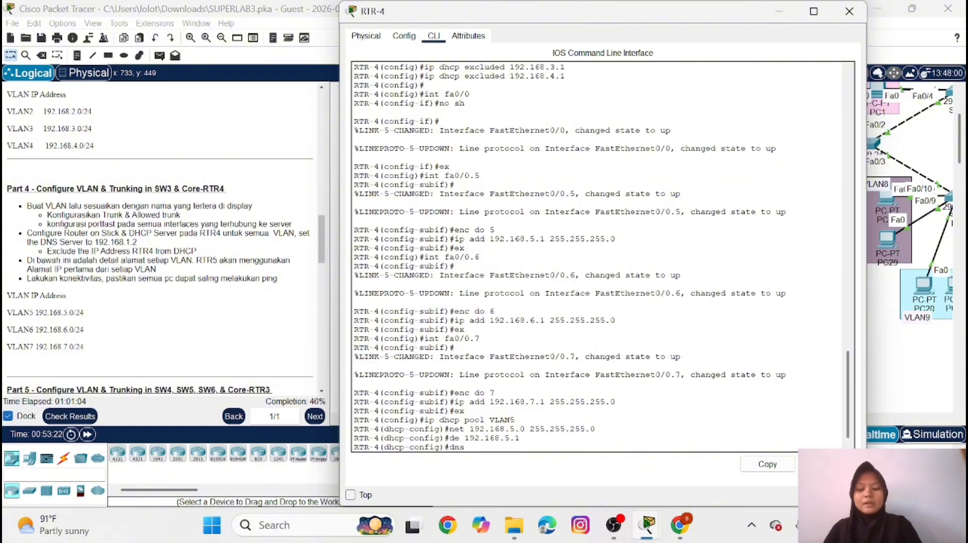
pyautogui.write(' 192')
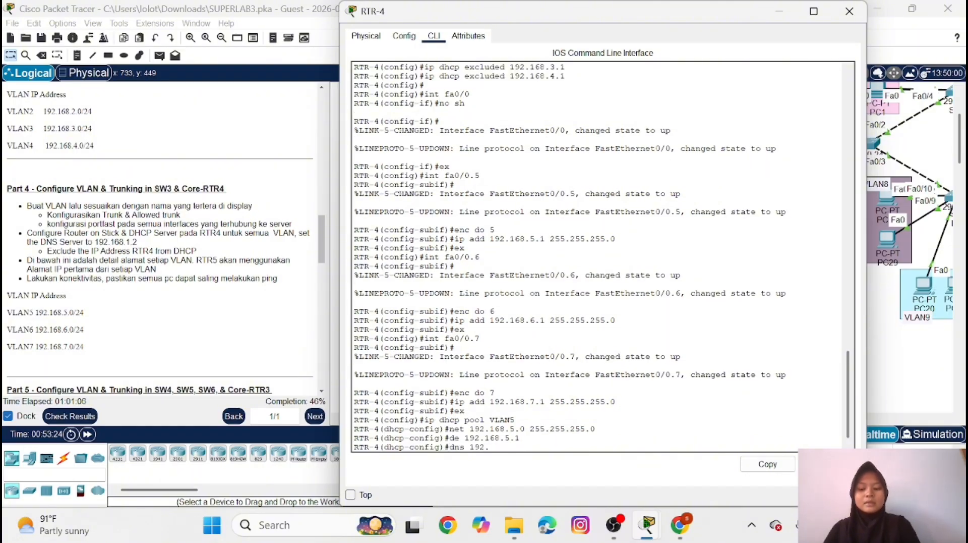
pyautogui.write('.168')
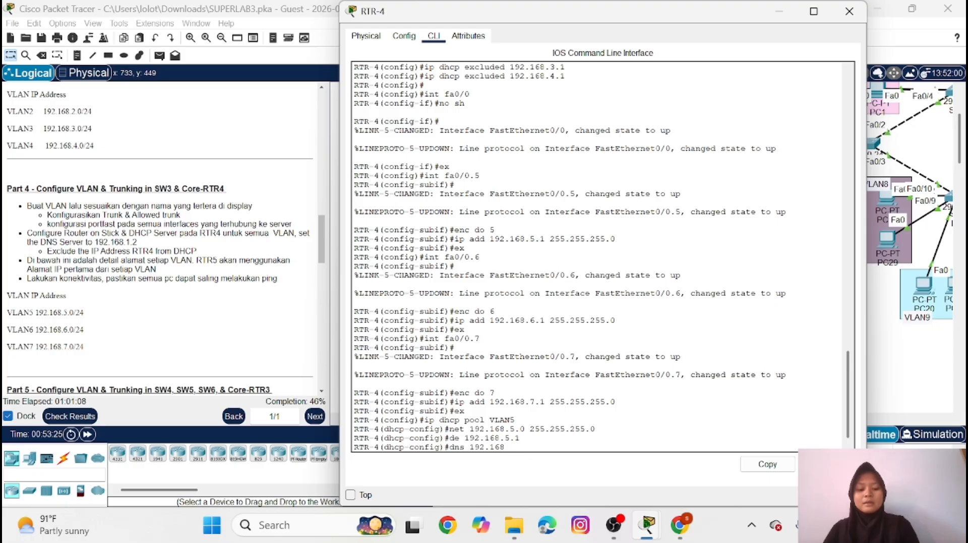
pyautogui.write('.1.2')
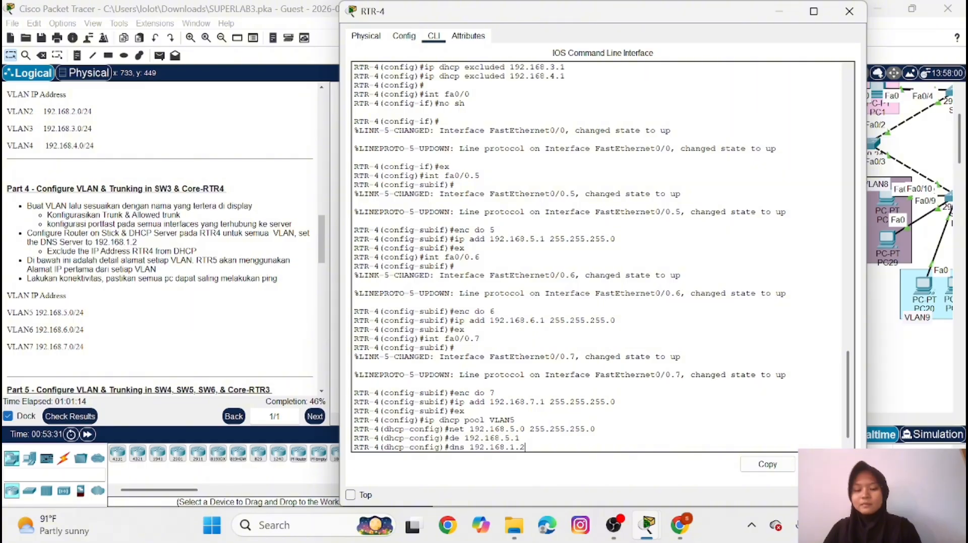
pyautogui.press('Return')
pyautogui.write('ex')
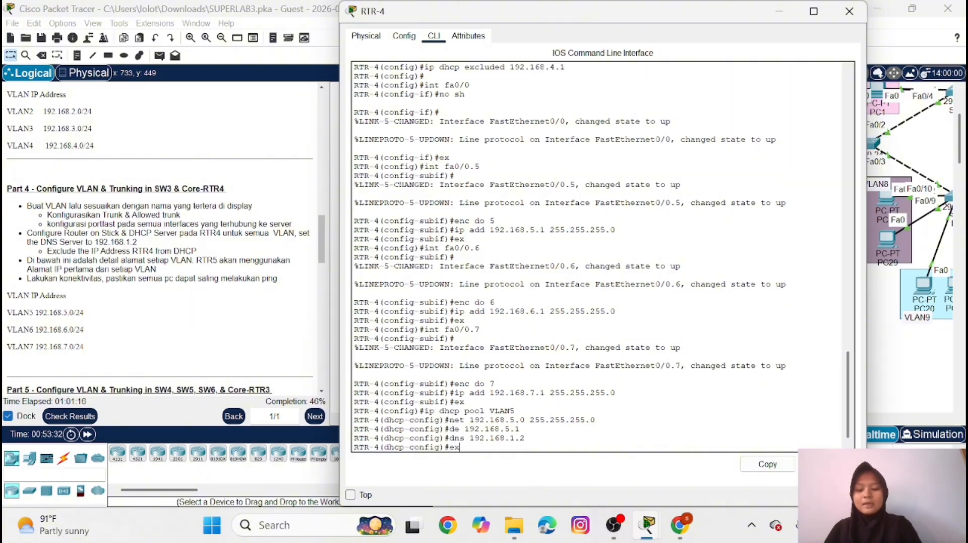
pyautogui.press('Return')
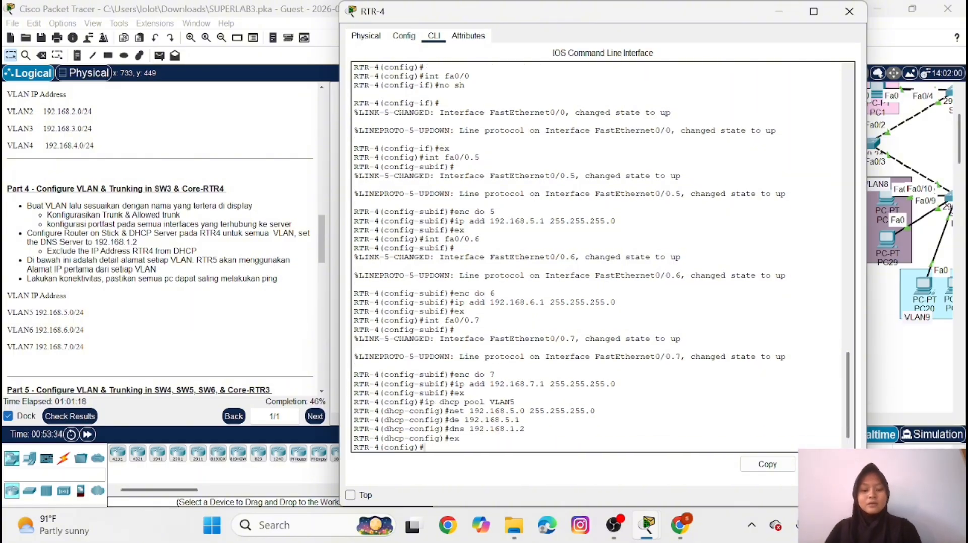
# Create a DHCP pool named VLAN6 on RTR-4
pyautogui.write('de 192.168.5.1')
pyautogui.press('Up')
pyautogui.press('Up')
pyautogui.press('Up')
pyautogui.press('Up')
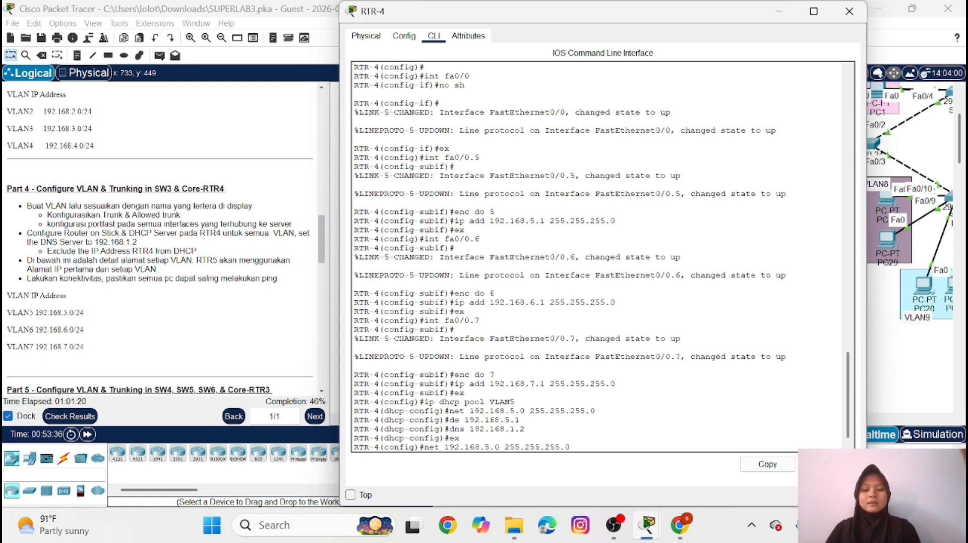
pyautogui.press('Up')
pyautogui.press('BackSpace')
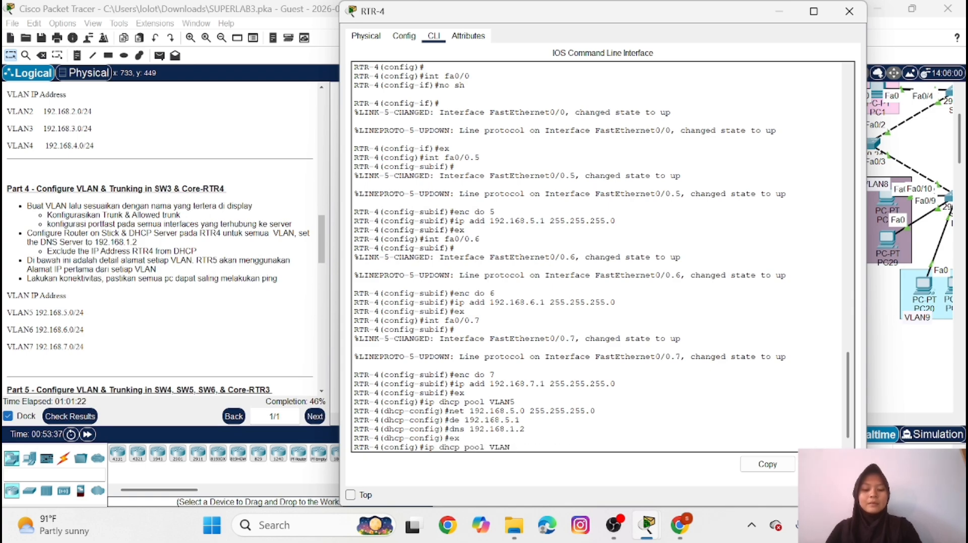
pyautogui.write('6')
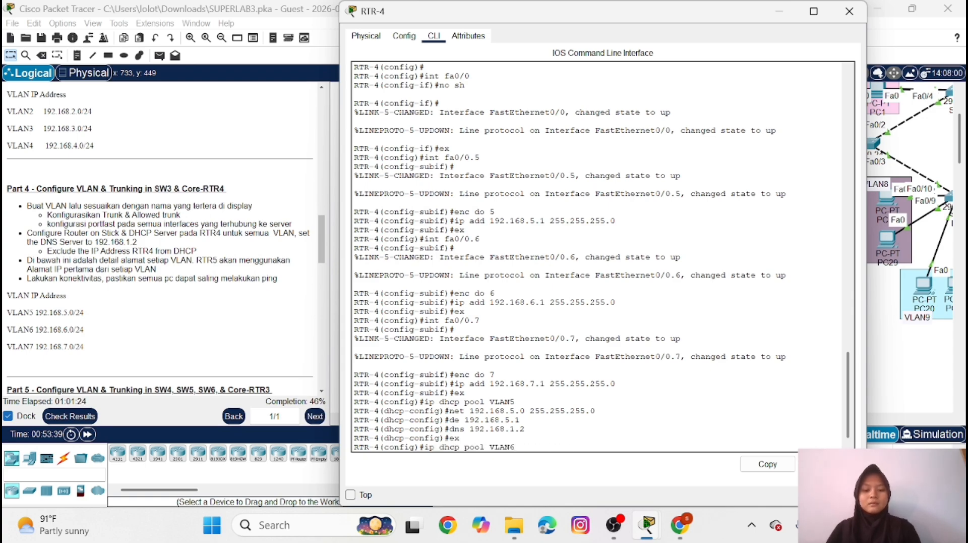
pyautogui.press('Return')
# Set the VLAN6 DHCP pool's network to 192.168.6.0 with mask 255.255.255.0
pyautogui.press('Up')
pyautogui.press('Up')
pyautogui.press('Up')
pyautogui.press('Up')
pyautogui.press('Up')
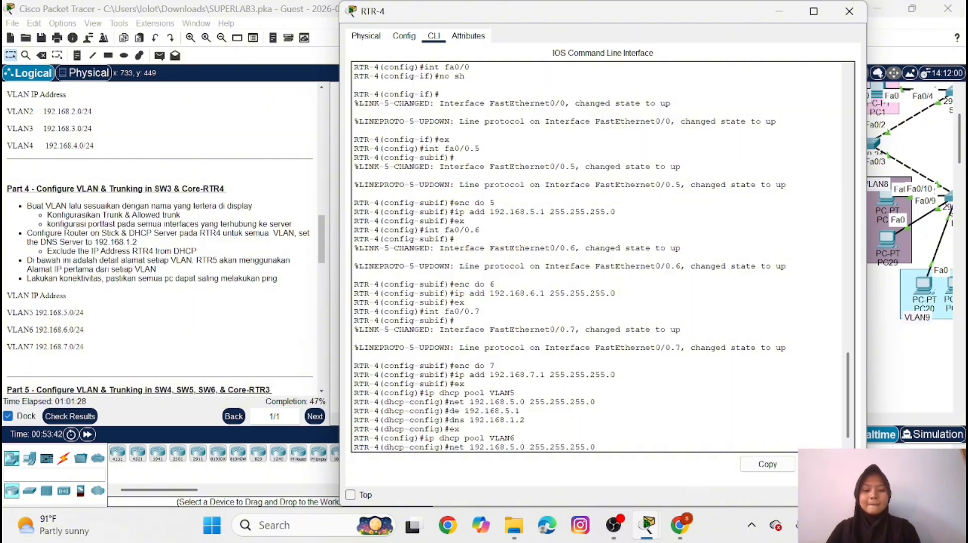
pyautogui.press('BackSpace')
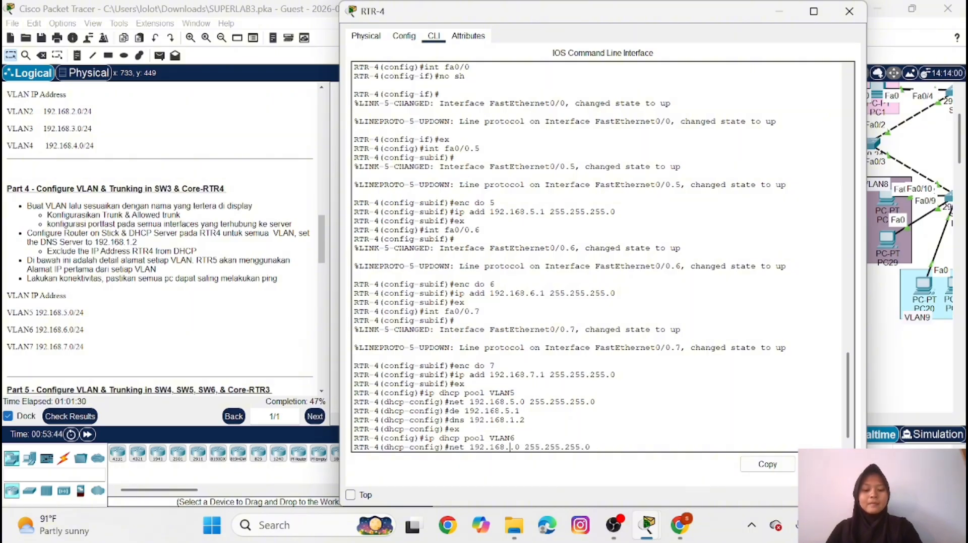
pyautogui.write('6')
pyautogui.press('Return')
# Set the VLAN6 DHCP pool's default router to 192.168.6.1
pyautogui.press('Up')
pyautogui.press('Up')
pyautogui.press('Up')
pyautogui.press('Up')
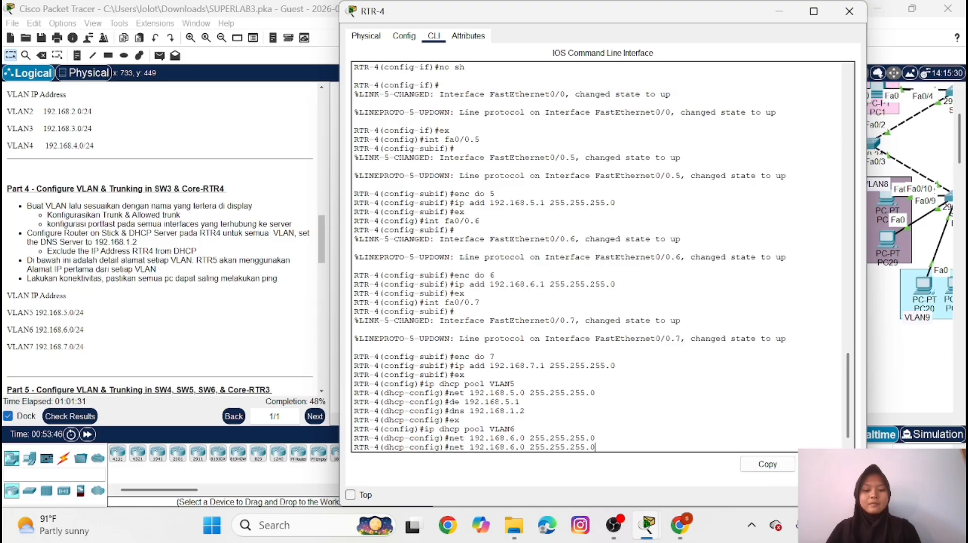
pyautogui.press('Up')
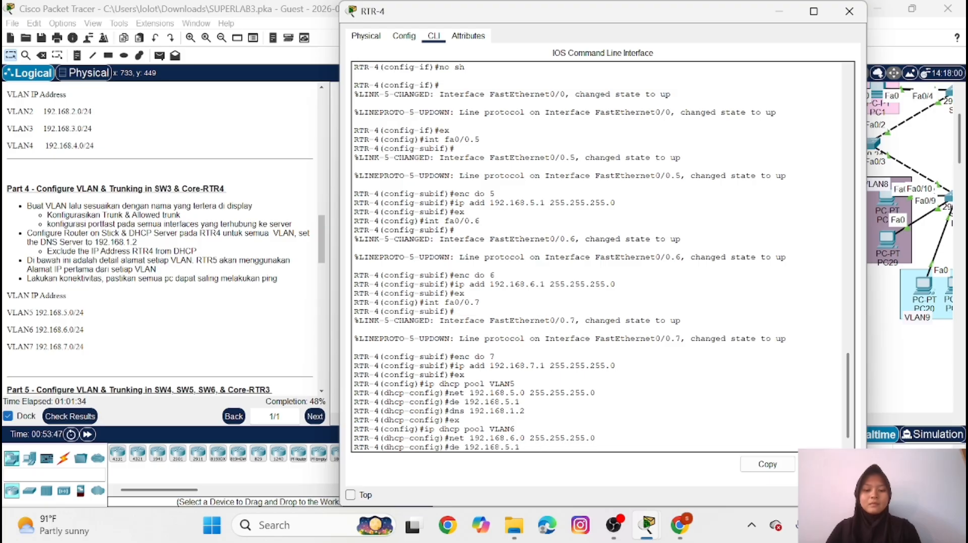
pyautogui.press('Left')
pyautogui.press('Left')
pyautogui.press('BackSpace')
pyautogui.write('6')
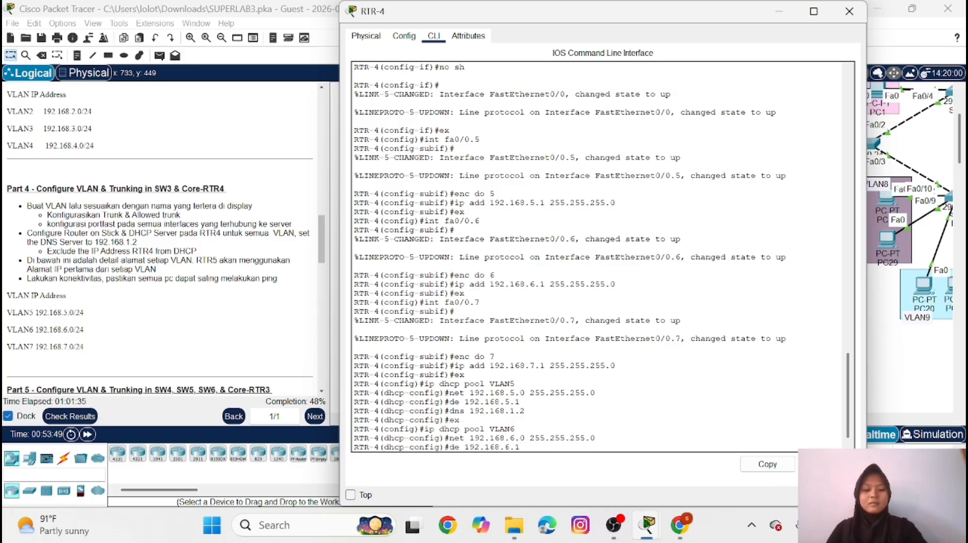
pyautogui.press('Return')
# Set the VLAN6 DHCP pool's DNS server to 192.168.1.2 and leave the pool configuration
pyautogui.press('Up')
pyautogui.press('Up')
pyautogui.press('Up')
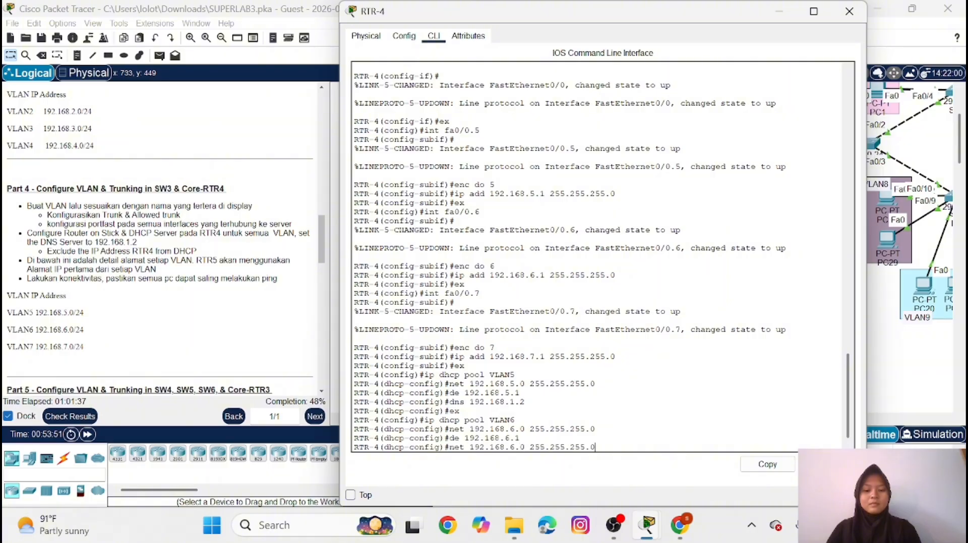
pyautogui.press('Up')
pyautogui.press('Up')
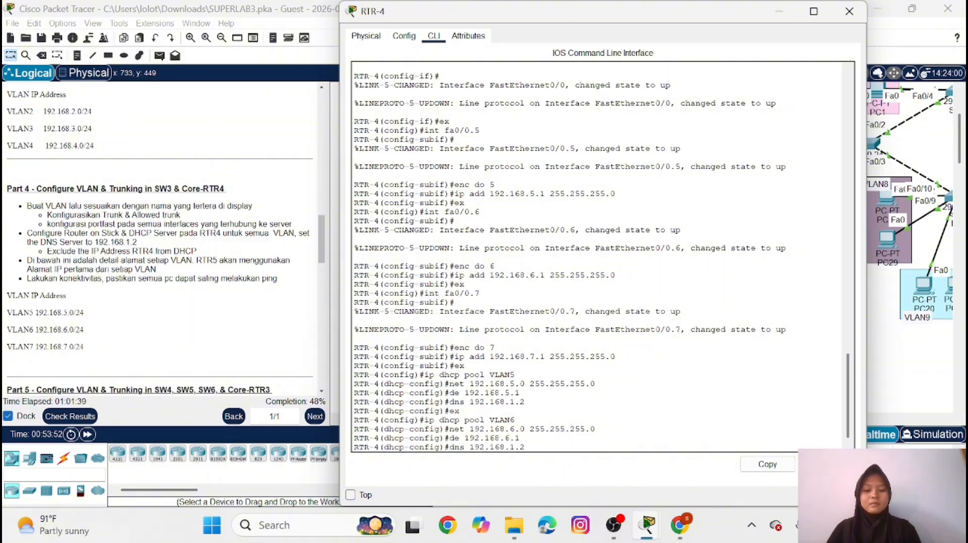
pyautogui.press('Return')
pyautogui.write('ex')
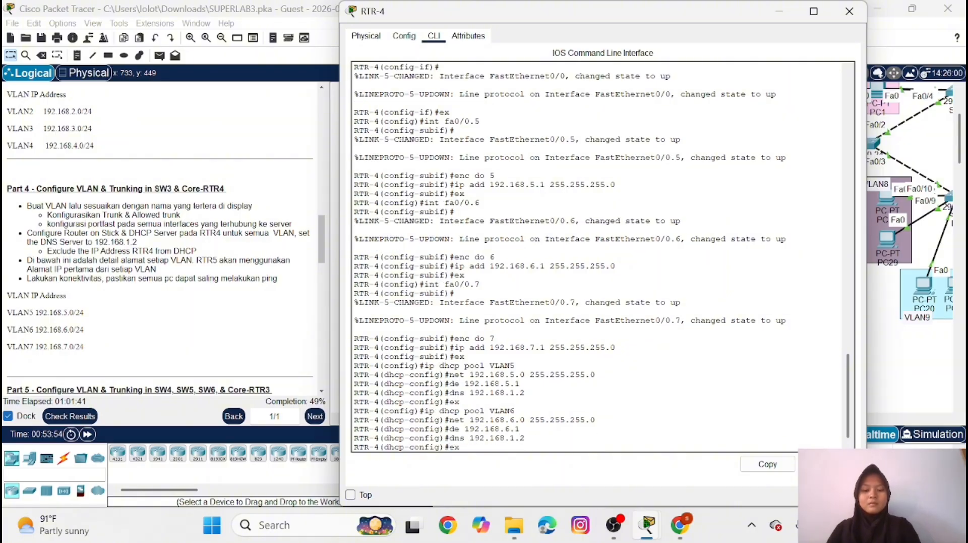
pyautogui.press('Return')
# Create a DHCP pool named VLAN7 on RTR-4
pyautogui.press('Up')
pyautogui.press('Up')
pyautogui.press('Up')
pyautogui.press('Up')
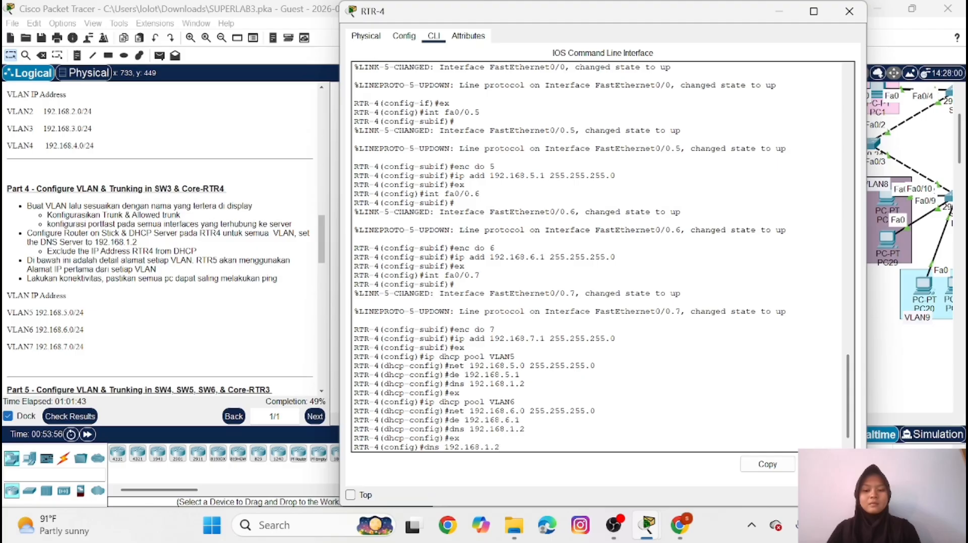
pyautogui.press('Up')
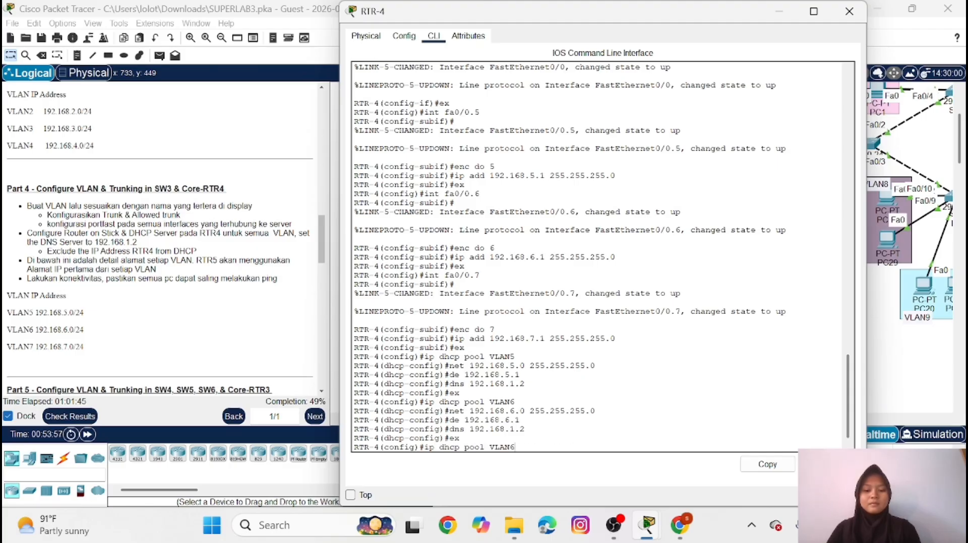
pyautogui.press('BackSpace')
pyautogui.write('7')
pyautogui.press('Return')
# Set the VLAN7 DHCP pool's network to 192.168.7.0 with mask 255.255.255.0
pyautogui.press('Up')
pyautogui.press('Up')
pyautogui.press('Up')
pyautogui.press('Up')
pyautogui.press('Up')
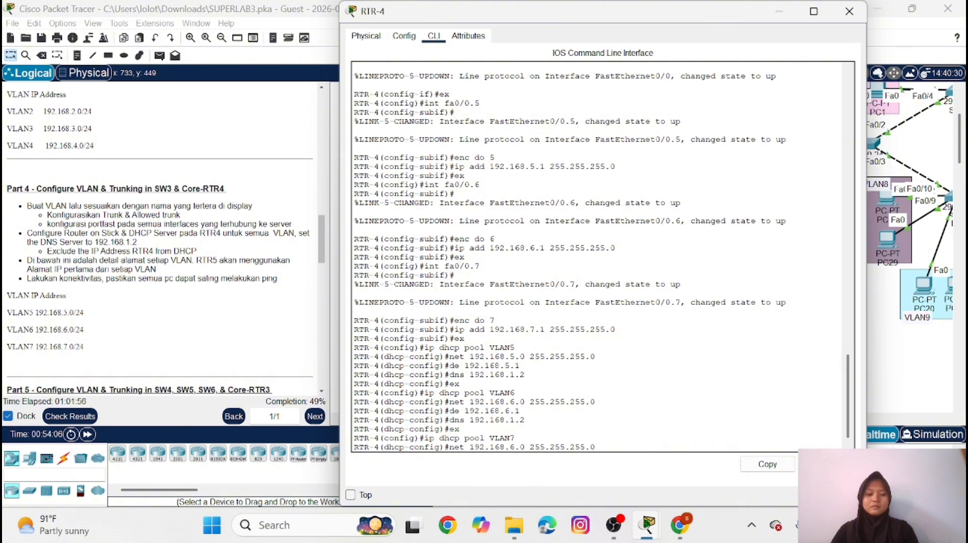
pyautogui.press('Left')
pyautogui.press('Left')
pyautogui.press('Left')
pyautogui.press('Left')
pyautogui.press('Left')
pyautogui.press('Left')
pyautogui.press('Left')
pyautogui.press('Left')
pyautogui.press('Left')
pyautogui.press('Left')
pyautogui.press('Left')
pyautogui.press('Left')
pyautogui.press('Left')
pyautogui.press('Left')
pyautogui.press('Left')
pyautogui.press('Left')
pyautogui.press('BackSpace')
pyautogui.write('7')
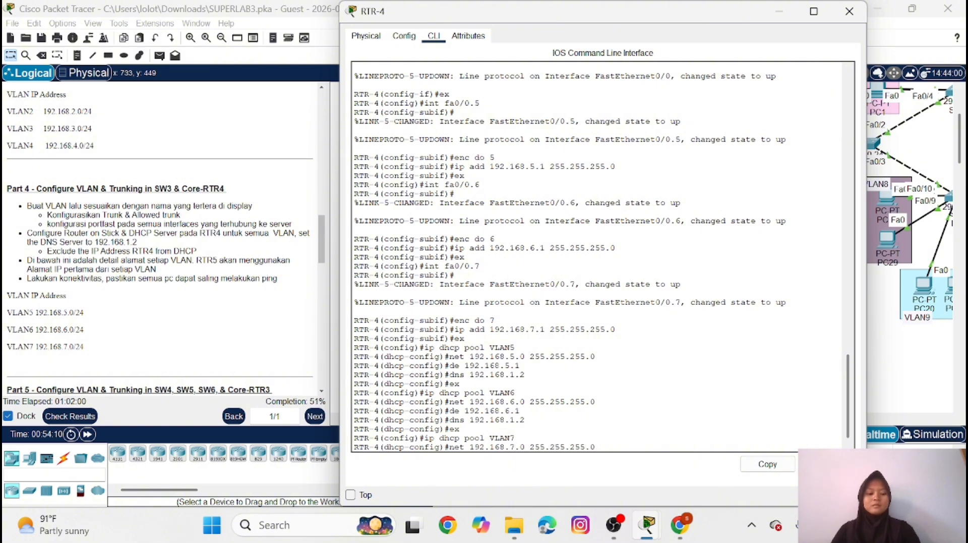
pyautogui.press('Return')
# Set the VLAN7 DHCP pool's default router to 192.168.7.1
pyautogui.press('Up')
pyautogui.press('Up')
pyautogui.press('Up')
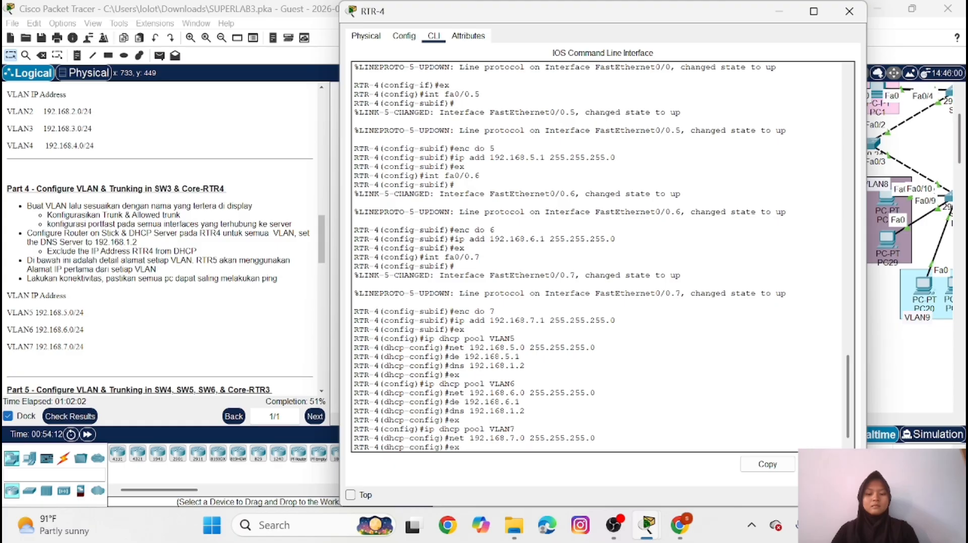
pyautogui.press('Up')
pyautogui.press('Up')
pyautogui.press('Left')
pyautogui.press('Left')
pyautogui.press('BackSpace')
pyautogui.write('7')
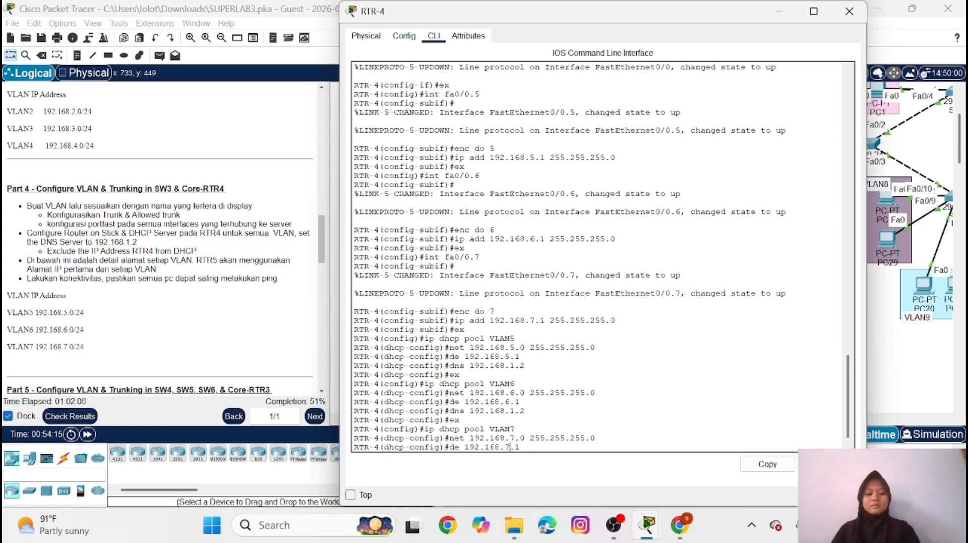
pyautogui.press('Return')
# Set the VLAN7 DHCP pool's DNS server to 192.168.1.2 and leave the pool configuration
pyautogui.press('Up')
pyautogui.press('Up')
pyautogui.press('Up')
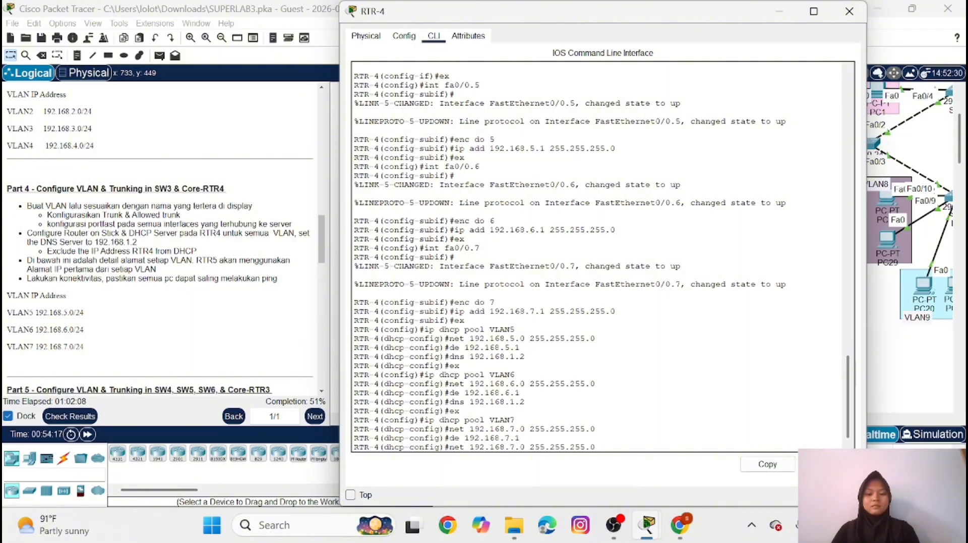
pyautogui.press('Up')
pyautogui.press('Up')
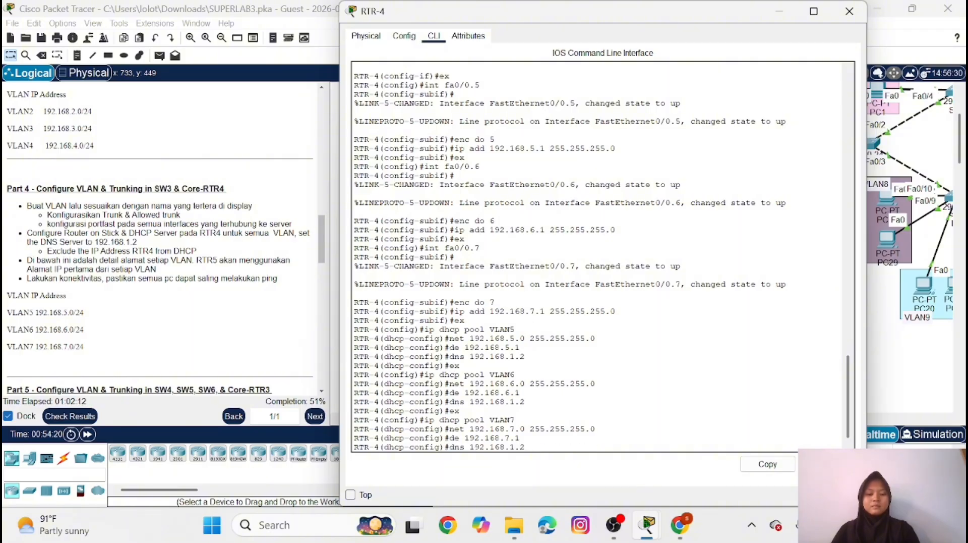
pyautogui.press('Return')
pyautogui.write('ex')
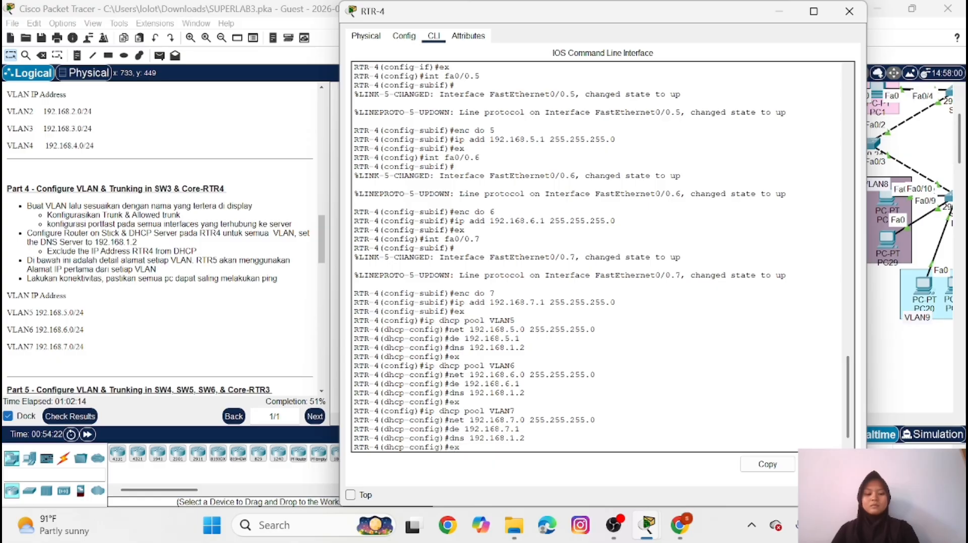
pyautogui.press('Return')
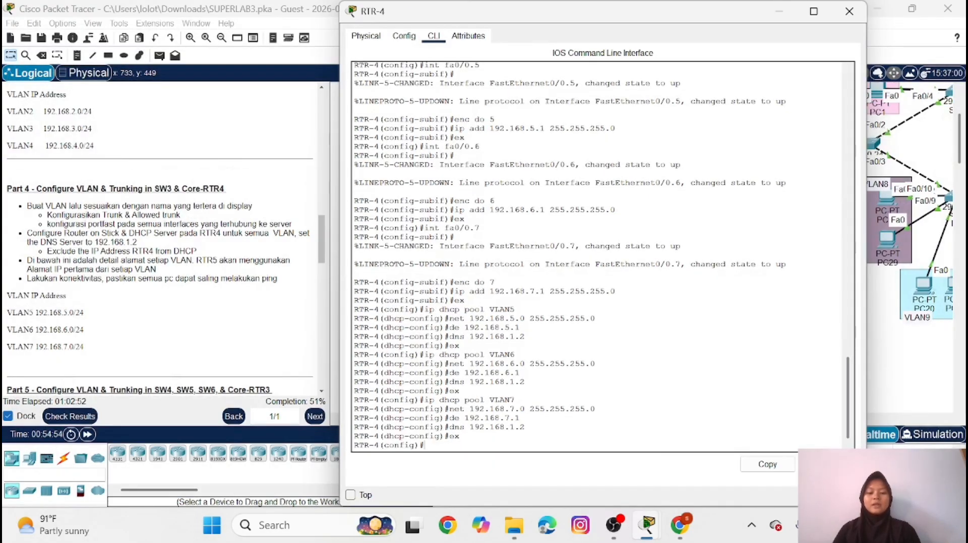
# Exclude the VLAN5 gateway address 192.168.5.1 from DHCP assignment on RTR-4
pyautogui.write('ip')
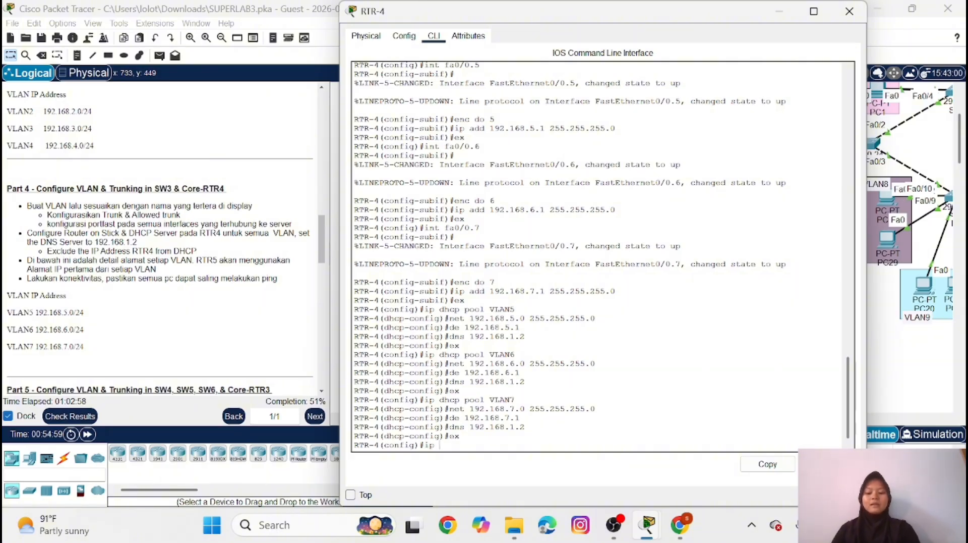
pyautogui.write(' dh')
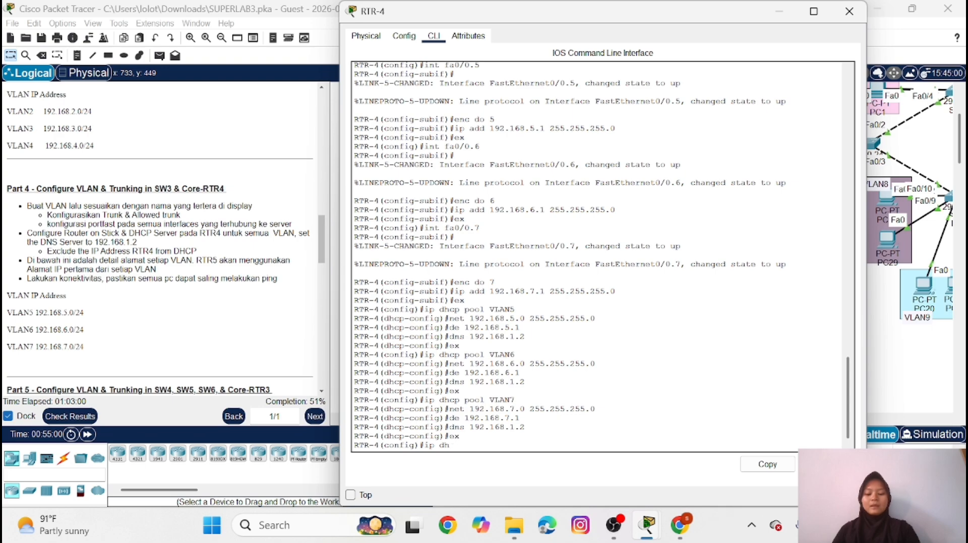
pyautogui.write('cp excluded')
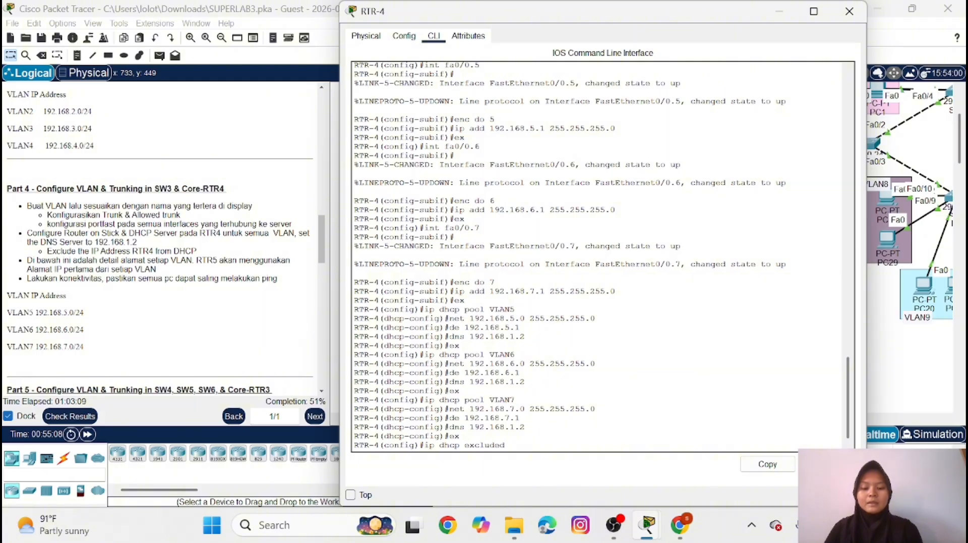
pyautogui.write('1')
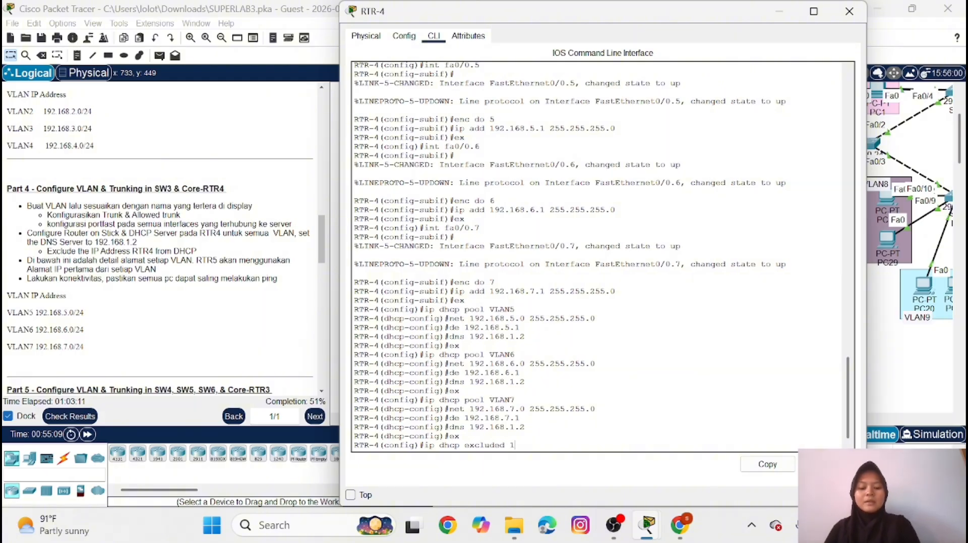
pyautogui.write('92.16')
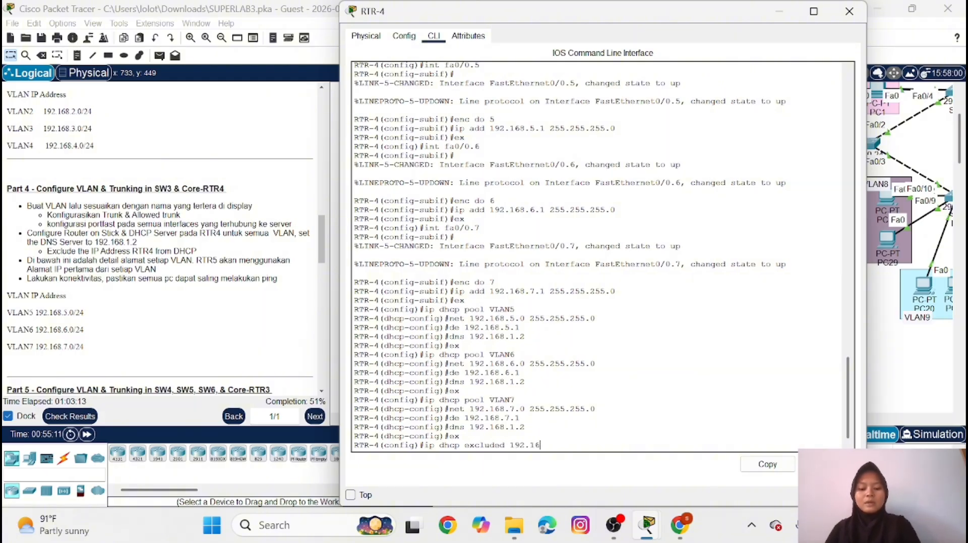
pyautogui.write('8.5.')
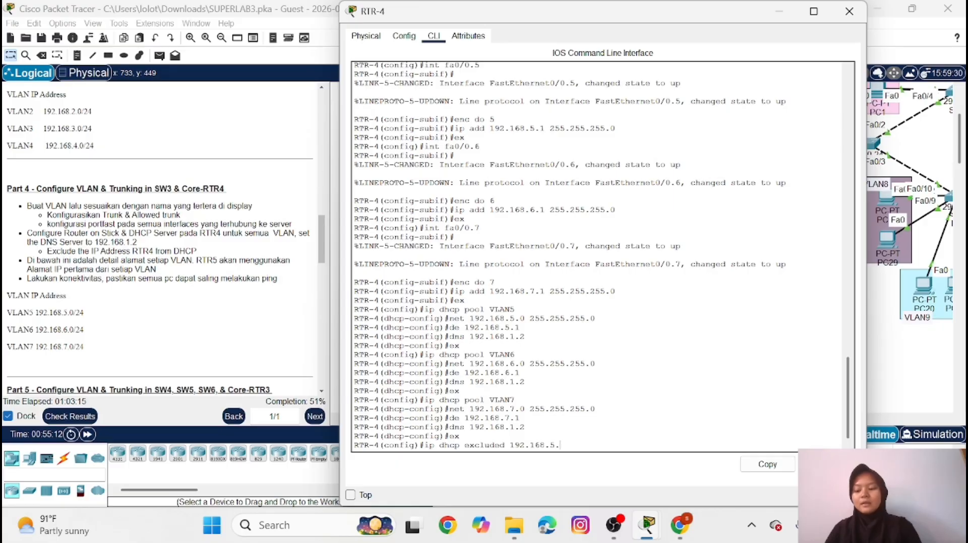
pyautogui.write('1')
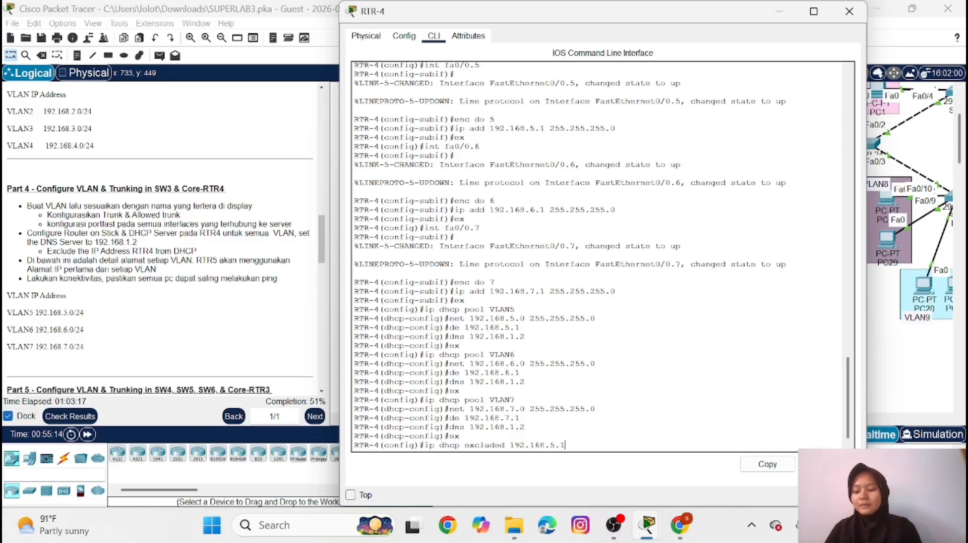
pyautogui.press('Return')
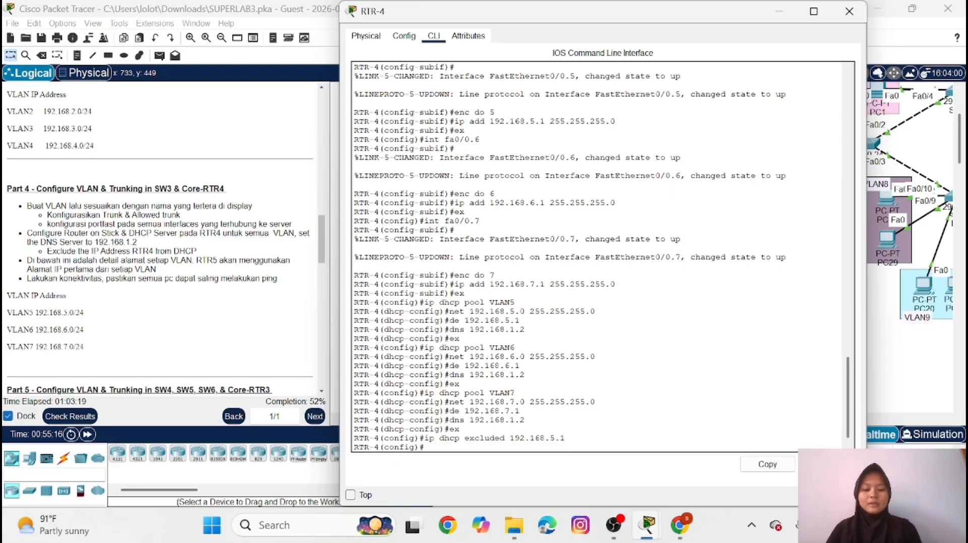
# Exclude the VLAN6 gateway address 192.168.6.1 from DHCP assignment on RTR-4
pyautogui.press('Up')
pyautogui.press('BackSpace')
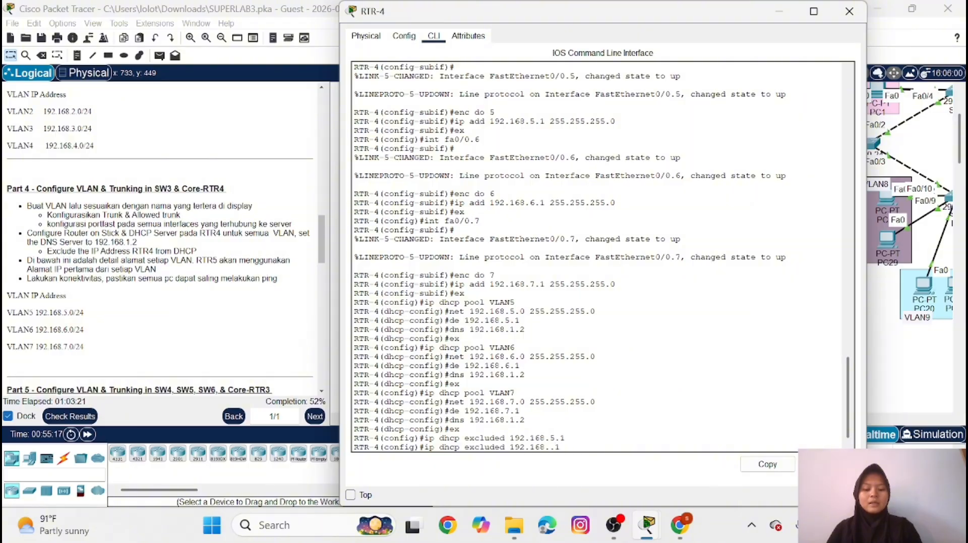
pyautogui.write('6')
pyautogui.press('Return')
# Exclude the VLAN7 gateway address 192.168.7.1 from DHCP on RTR-4 and put the router window away
pyautogui.press('Up')
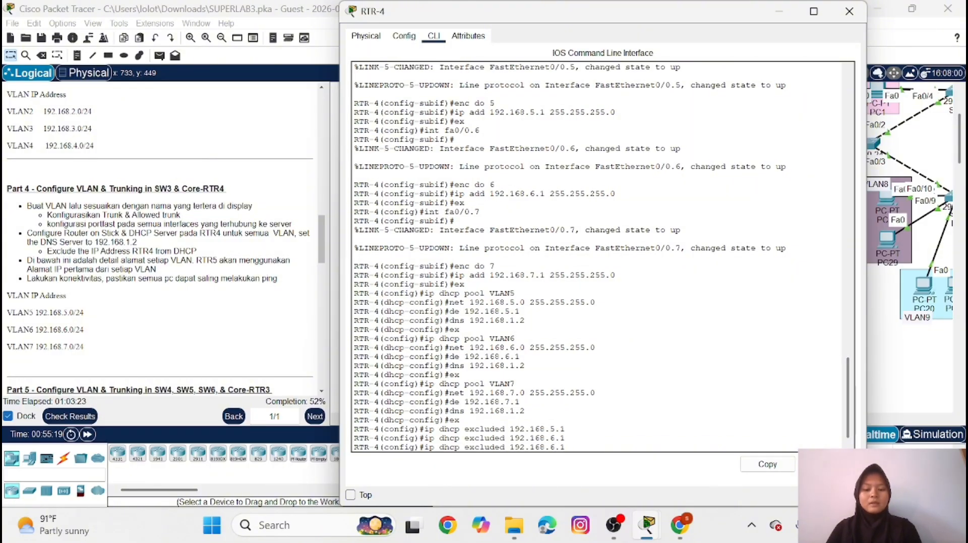
pyautogui.press('Left')
pyautogui.press('Left')
pyautogui.press('BackSpace')
pyautogui.write('7')
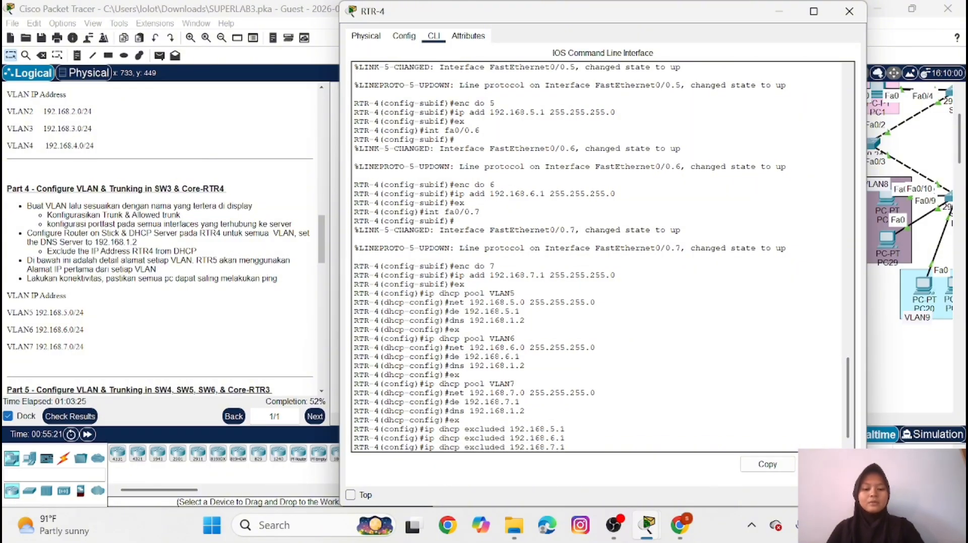
pyautogui.press('Return')
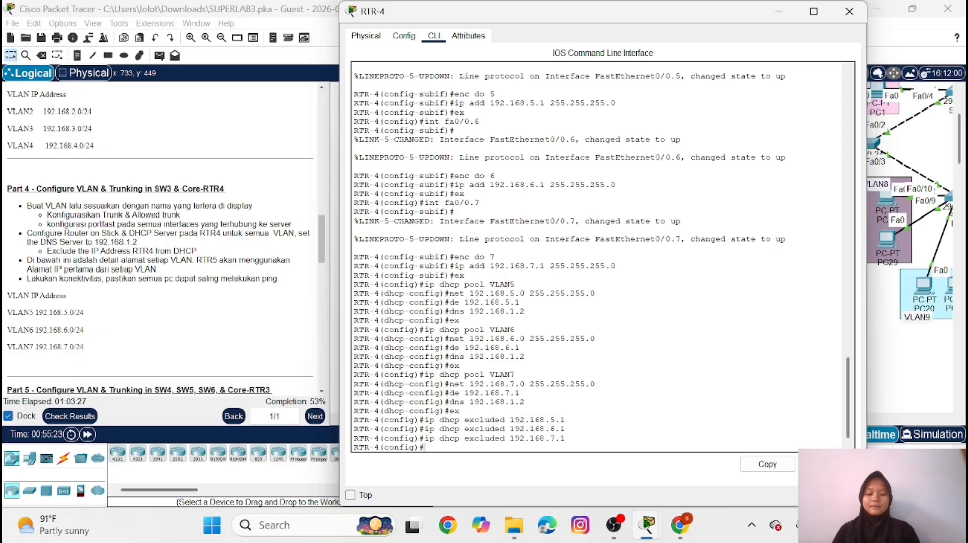
pyautogui.click(776, 12)
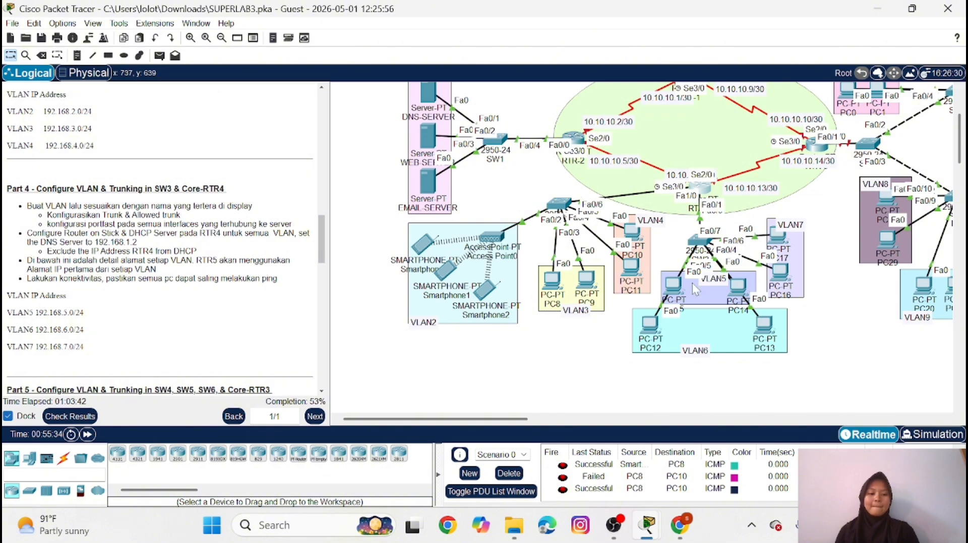
# Switch PC15 in VLAN5 to obtain its IPv4 configuration through DHCP
pyautogui.click(670, 282)
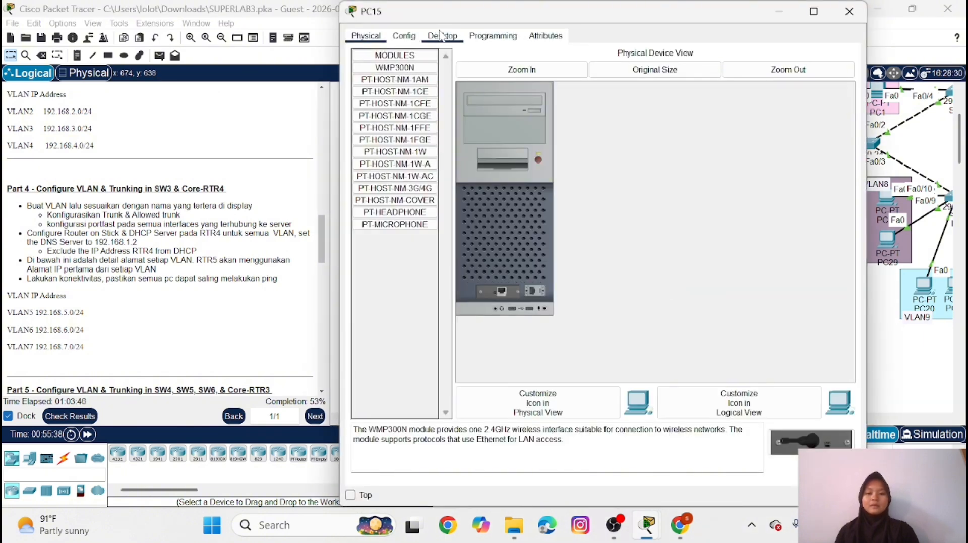
pyautogui.click(439, 34)
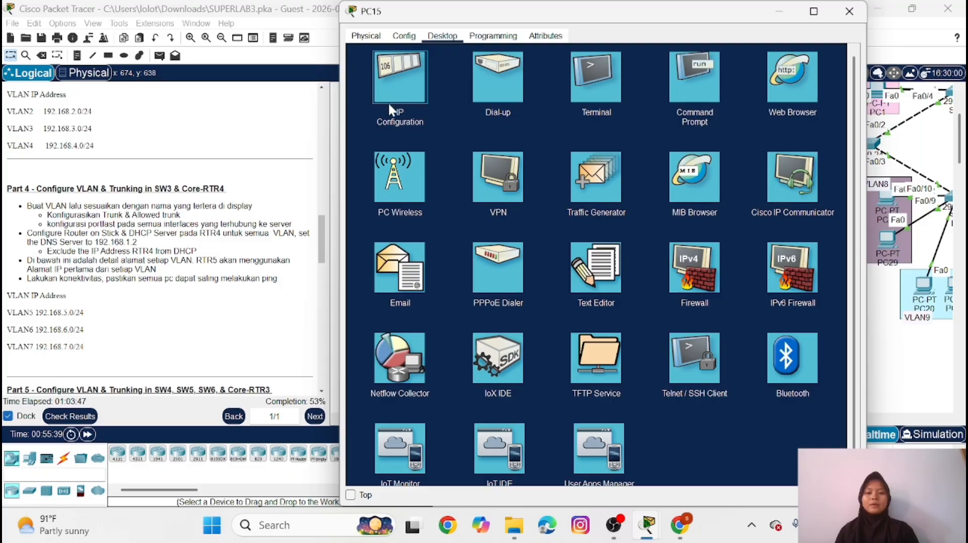
pyautogui.click(388, 102)
pyautogui.click(363, 98)
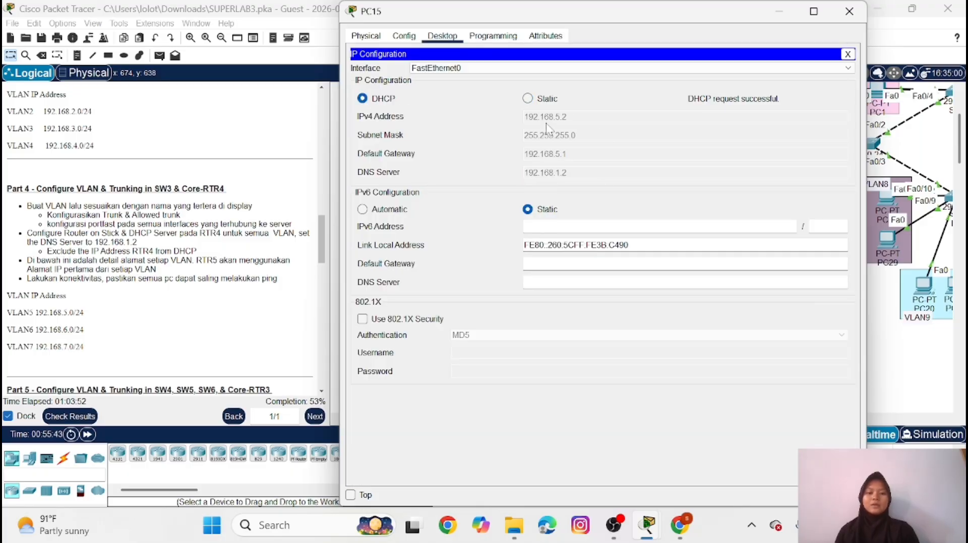
pyautogui.click(782, 11)
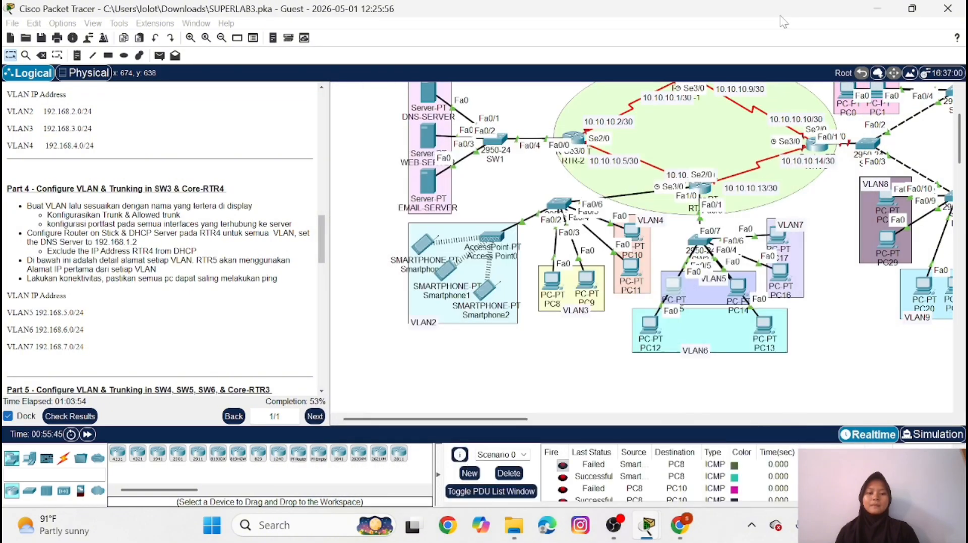
# Switch PC12 in VLAN6 to obtain its IPv4 configuration through DHCP
pyautogui.click(646, 327)
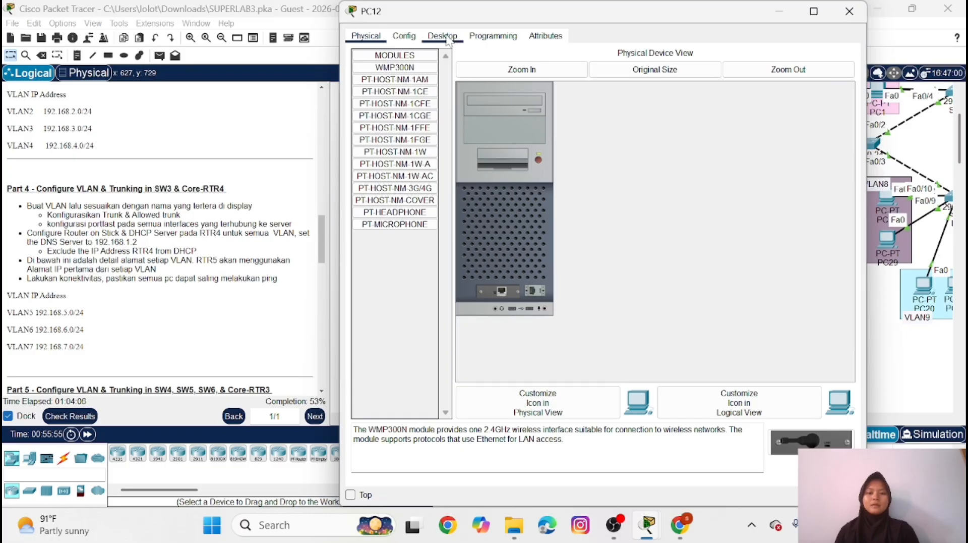
pyautogui.click(443, 36)
pyautogui.click(394, 73)
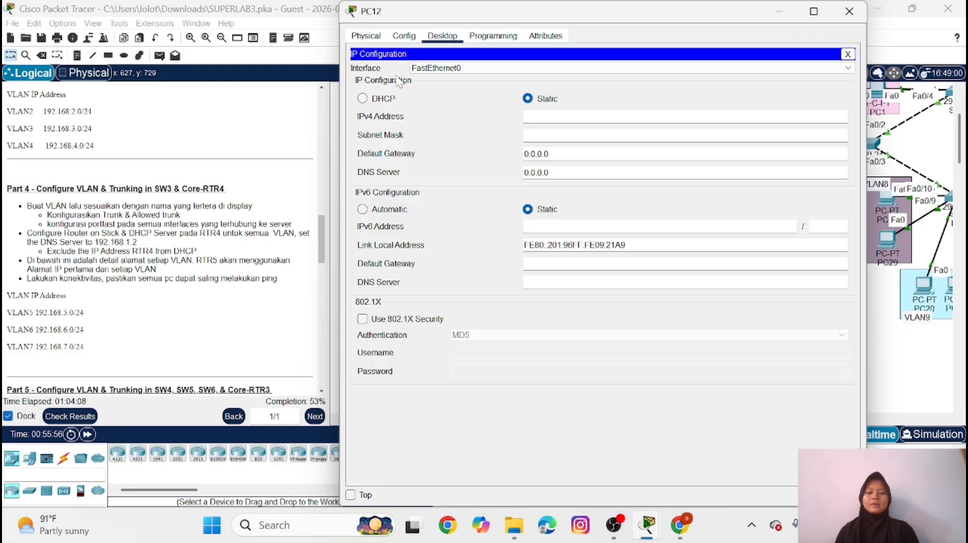
pyautogui.click(362, 98)
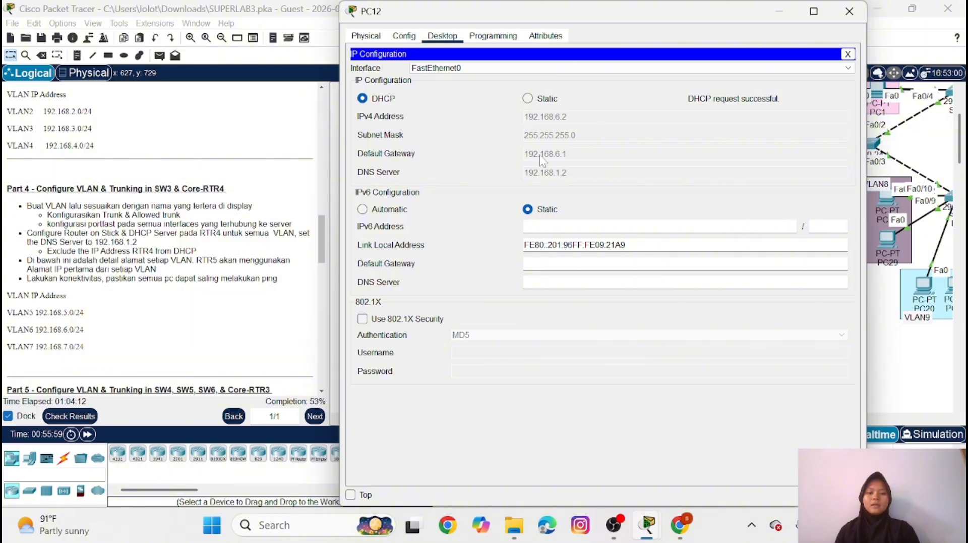
pyautogui.click(779, 11)
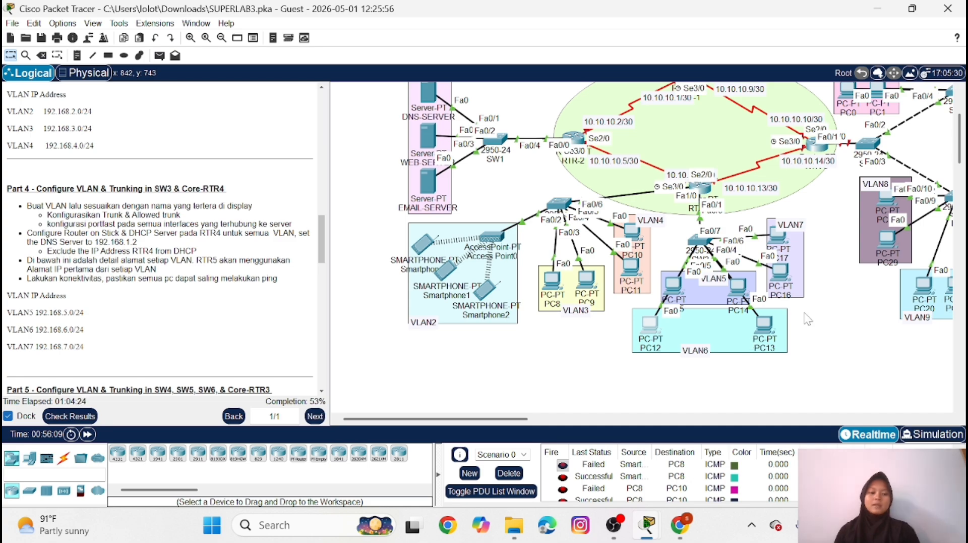
# Switch PC16 in VLAN7 to obtain its IPv4 configuration through DHCP
pyautogui.click(779, 279)
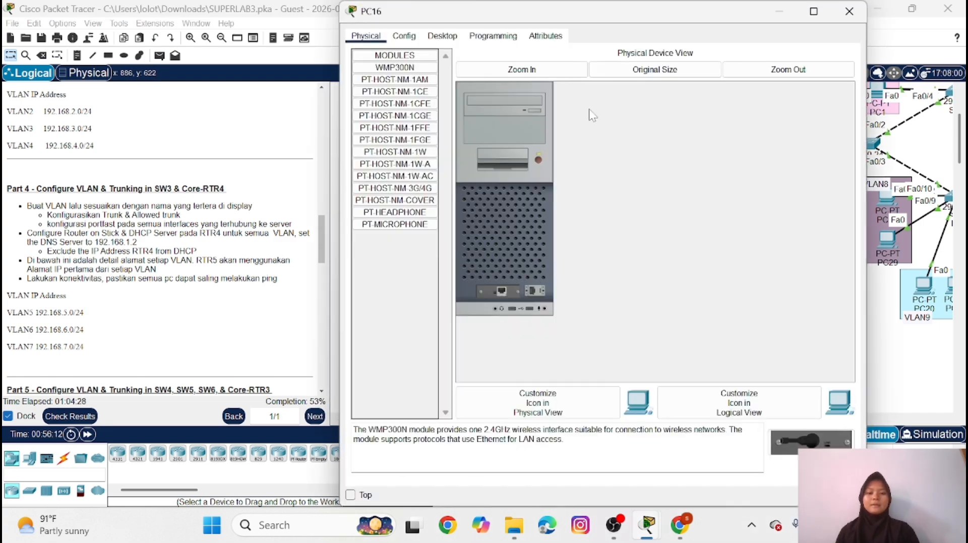
pyautogui.click(442, 36)
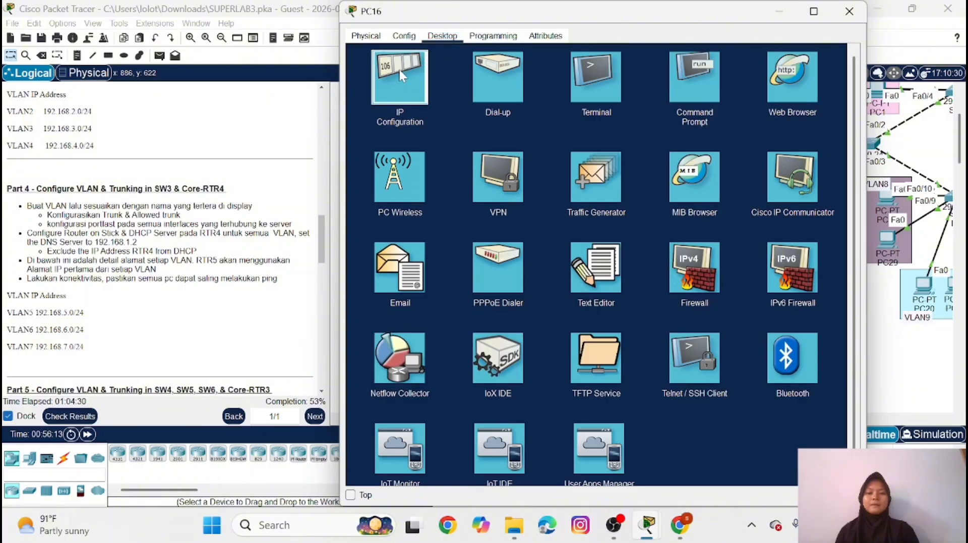
pyautogui.click(383, 104)
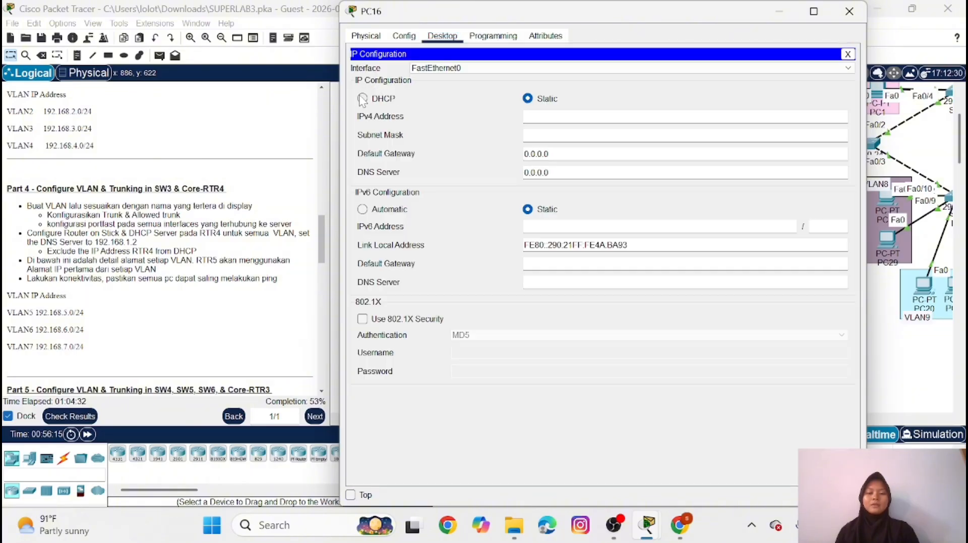
pyautogui.click(380, 98)
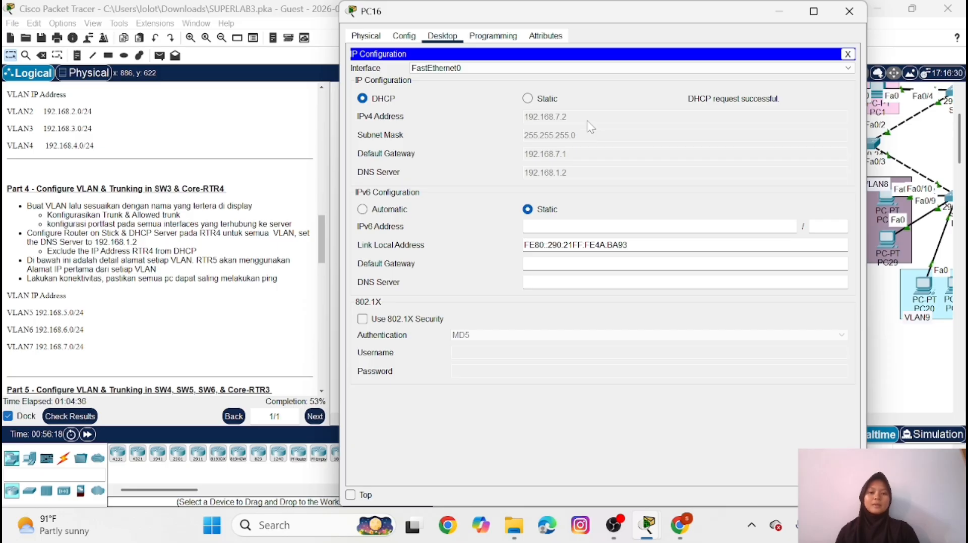
pyautogui.click(849, 12)
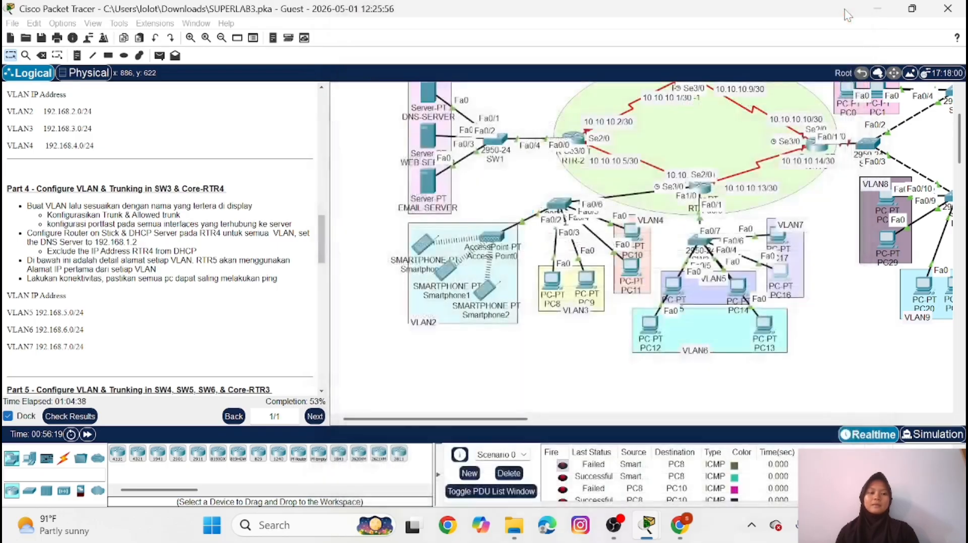
# Delete the current scenario's PDU entries and send a simple PDU from PC15 to PC16
pyautogui.click(509, 474)
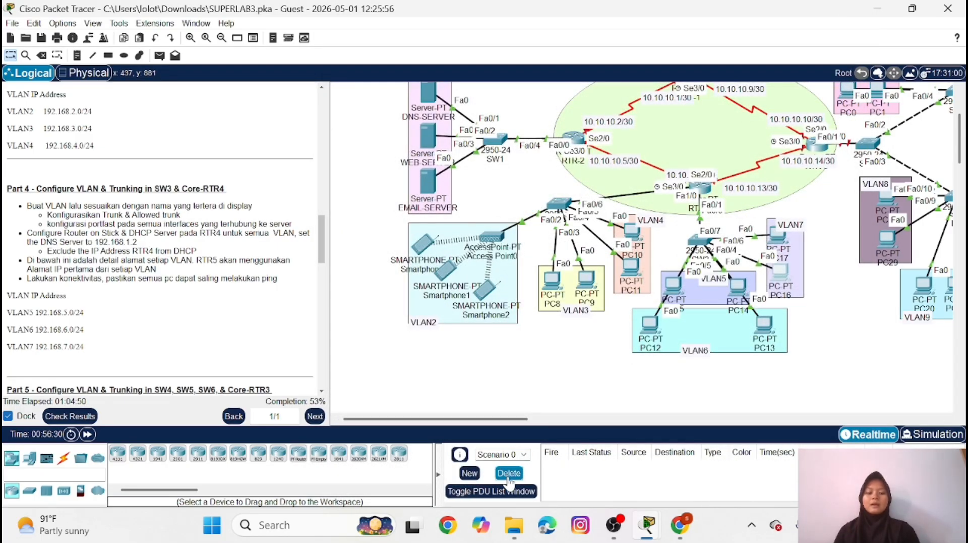
pyautogui.click(159, 57)
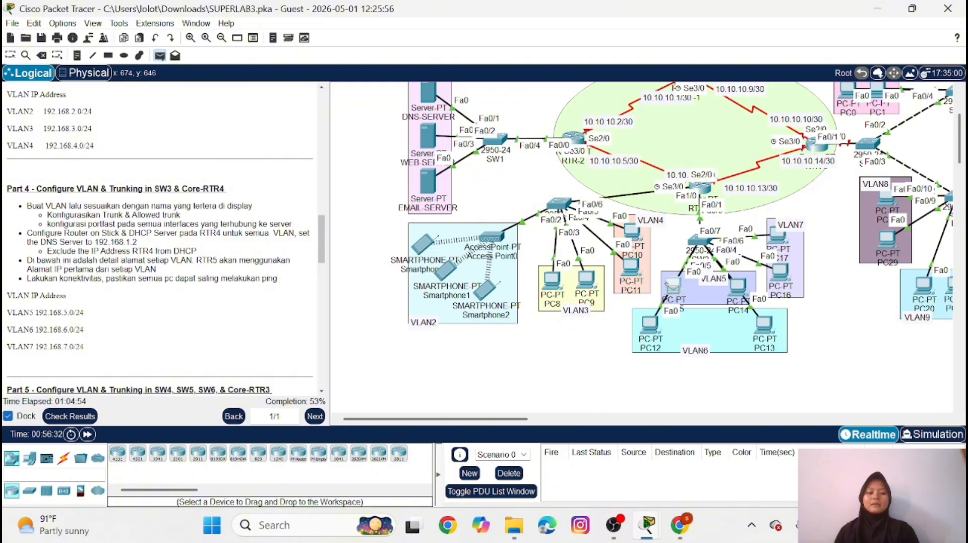
pyautogui.click(674, 285)
pyautogui.click(780, 271)
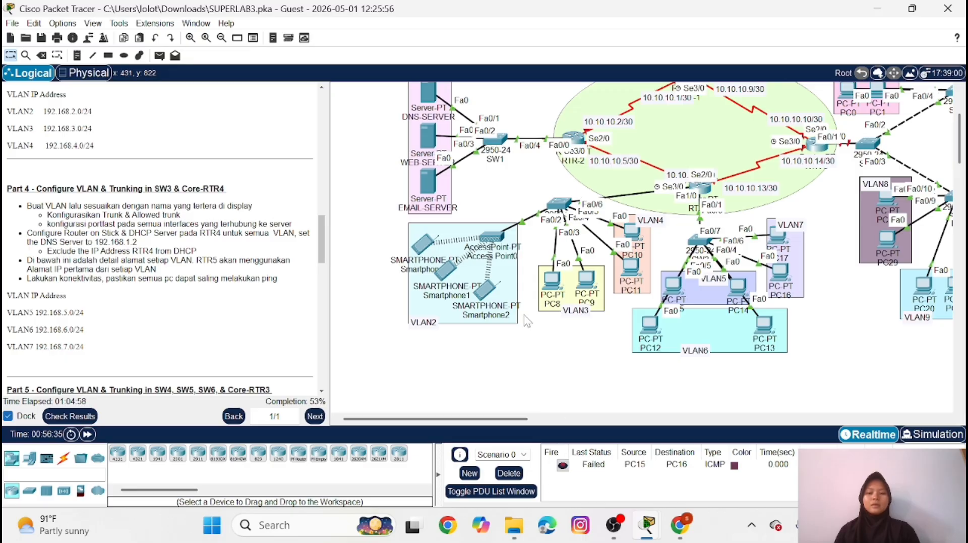
# Repeat the simple PDU connectivity test from PC15 to PC16
pyautogui.click(161, 55)
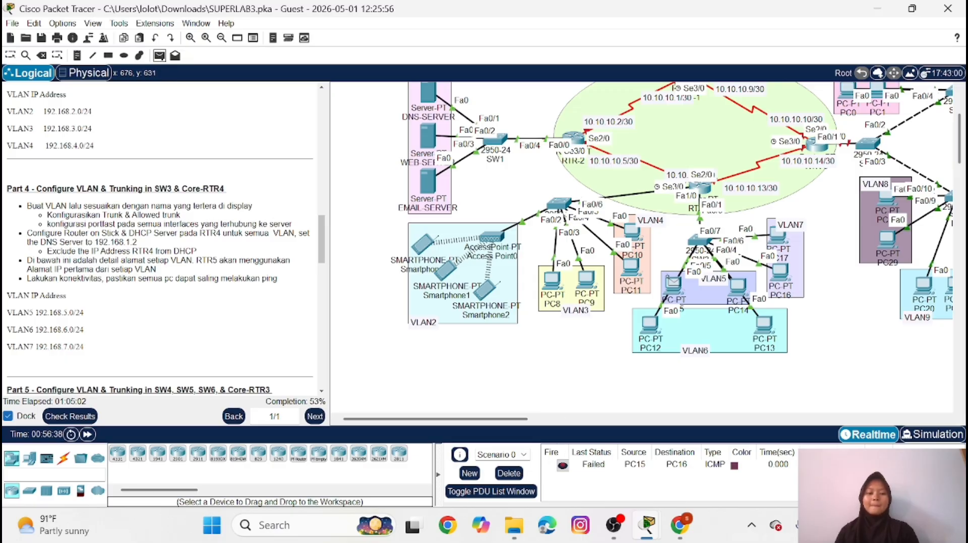
pyautogui.click(674, 283)
pyautogui.click(782, 270)
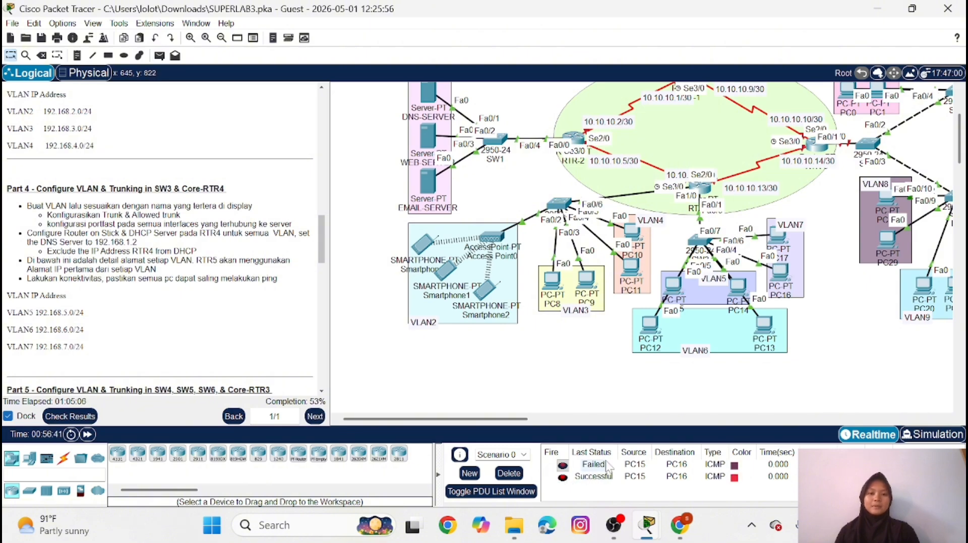
# Read the Part 5 instructions and examine the topology around SW4, SW5 and SW6 with their VLANs
pyautogui.scroll(-5, 216, 328)
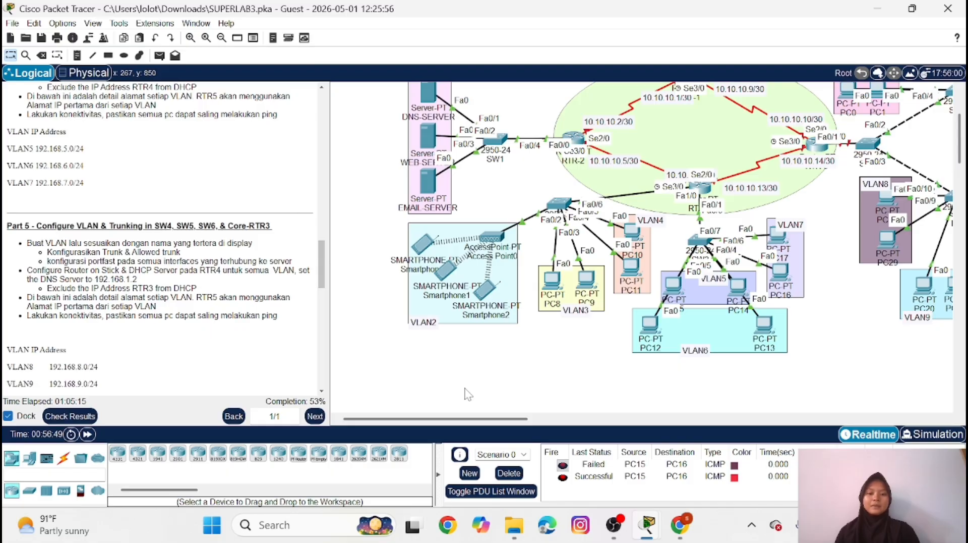
pyautogui.scroll(-3, 247, 255)
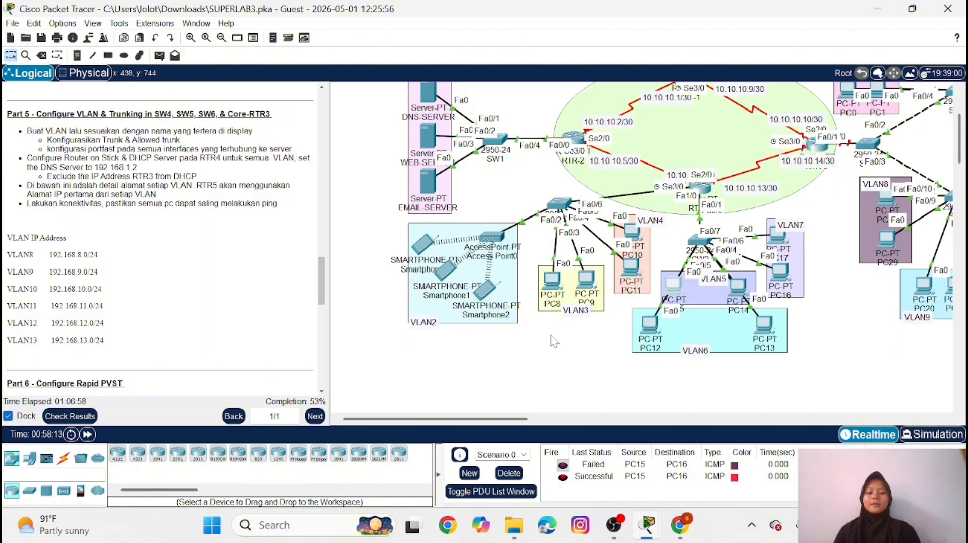
pyautogui.moveTo(491, 419); pyautogui.dragTo(599, 427)
pyautogui.scroll(3, 604, 286)
pyautogui.scroll(-3, 604, 286)
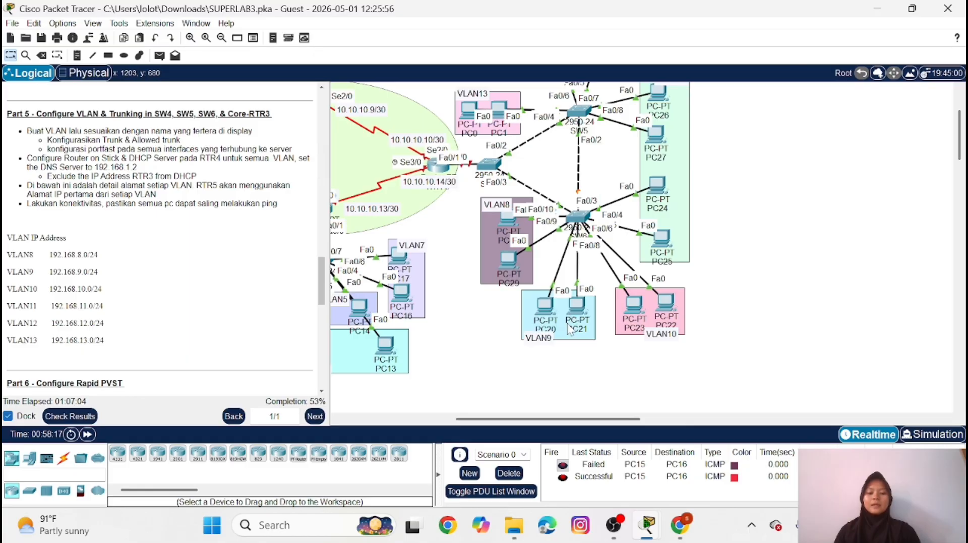
pyautogui.scroll(-1, 656, 172)
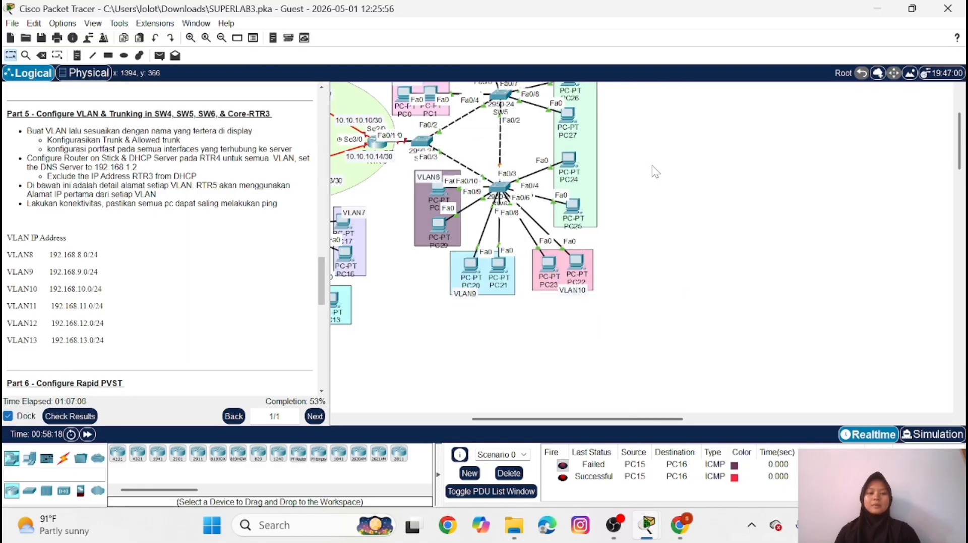
# Open the command line of SW6, enter privileged mode with the enable password, and enter global configuration mode
pyautogui.scroll(3, 656, 172)
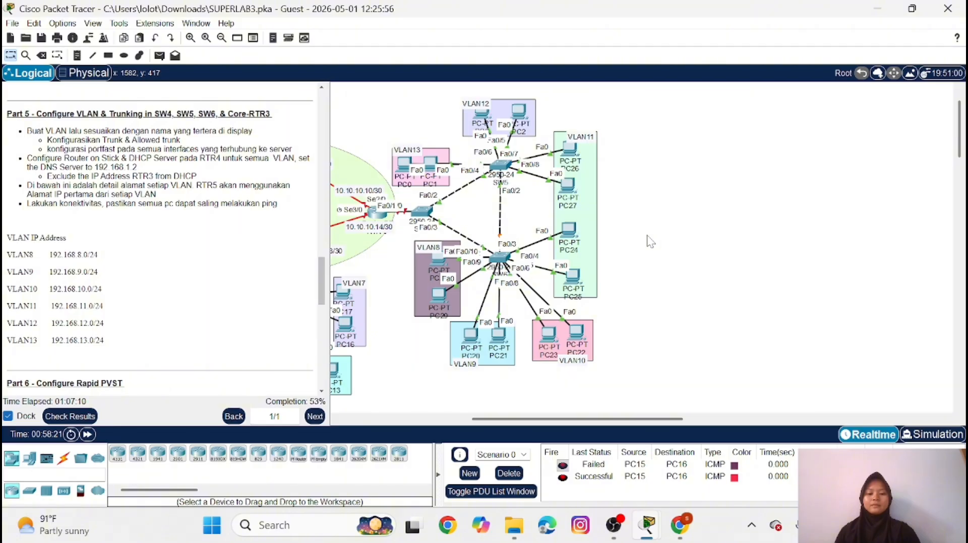
pyautogui.scroll(1, 651, 241)
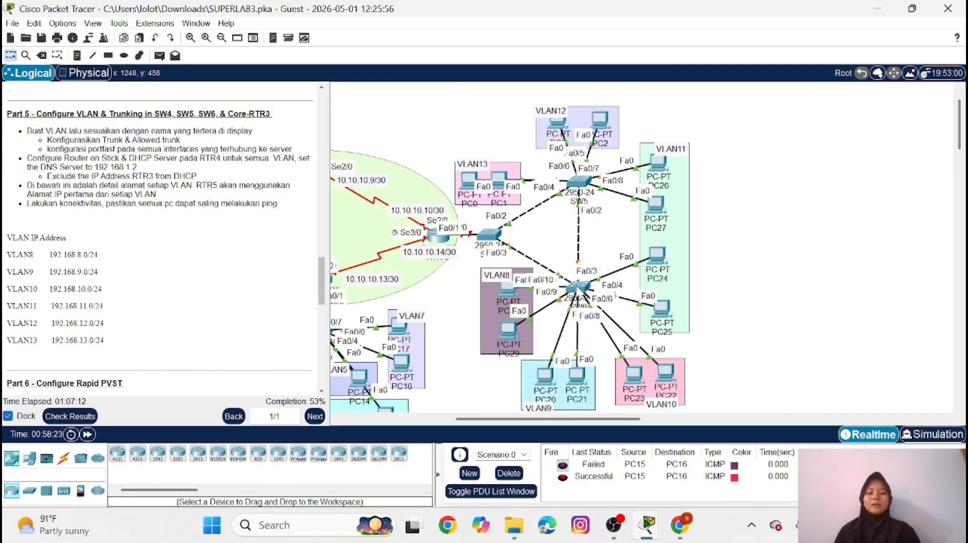
pyautogui.click(579, 288)
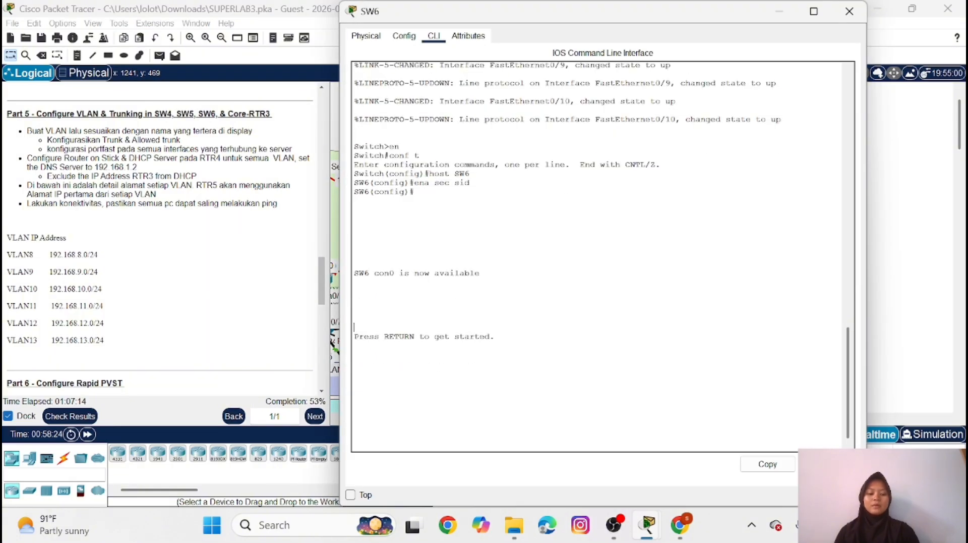
pyautogui.press('Return')
pyautogui.press('Return')
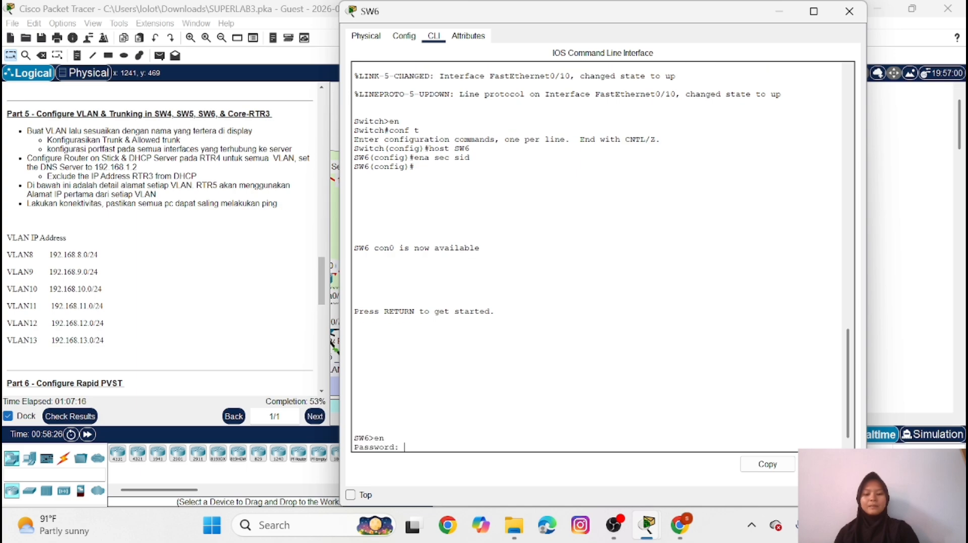
pyautogui.press('Return')
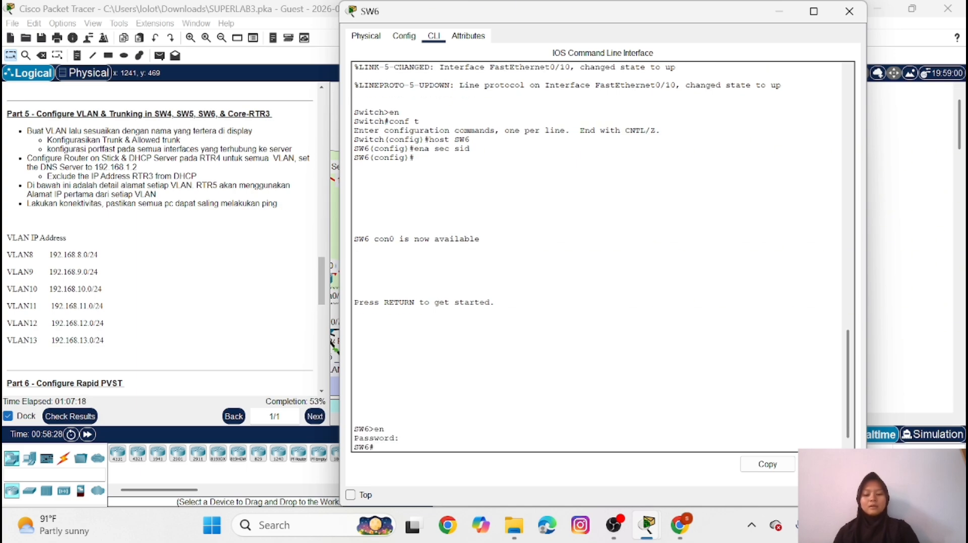
pyautogui.press('Return')
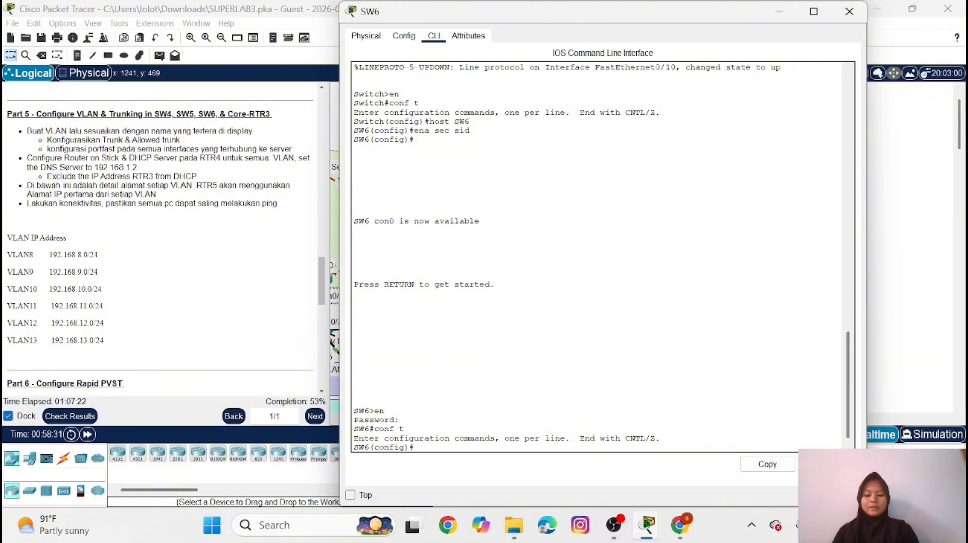
# Create VLAN 8 on SW6 and name it VLAN8
pyautogui.write('vl ')
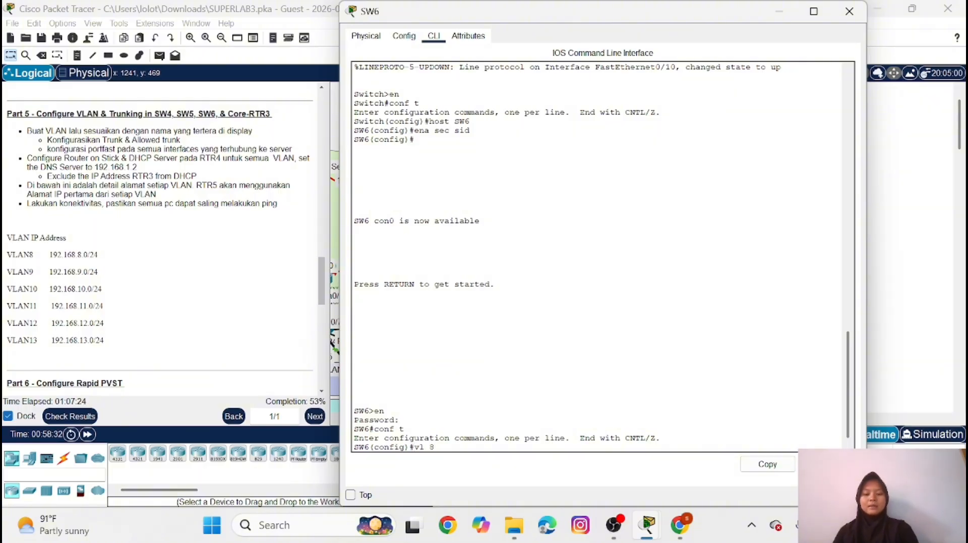
pyautogui.write('8')
pyautogui.press('Return')
pyautogui.write('nfig-vlan)#n')
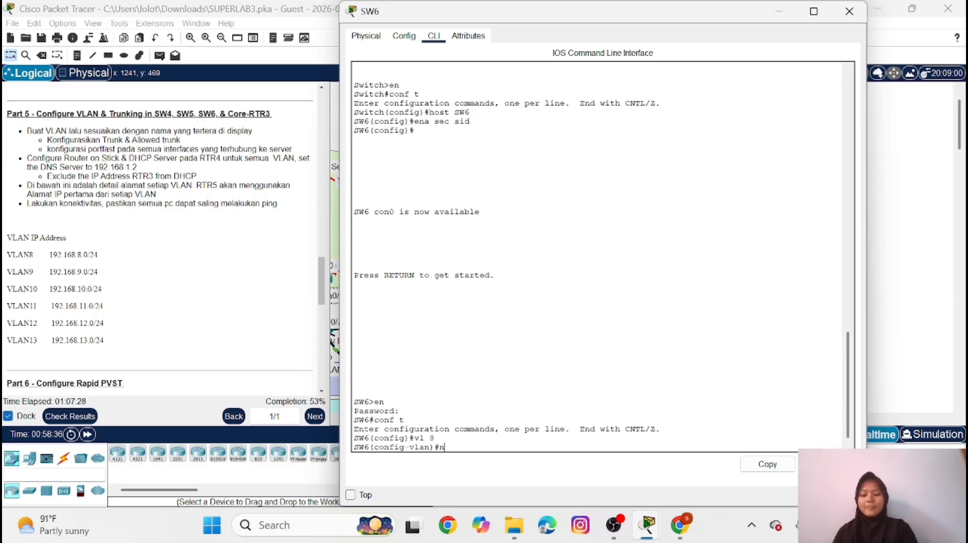
pyautogui.write('ame')
pyautogui.press('capslock')
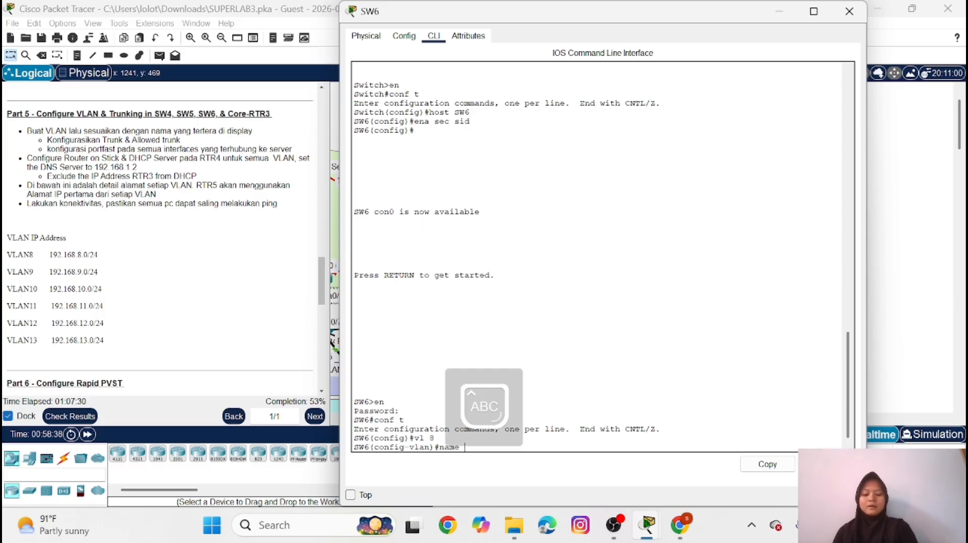
pyautogui.write('VLAN8')
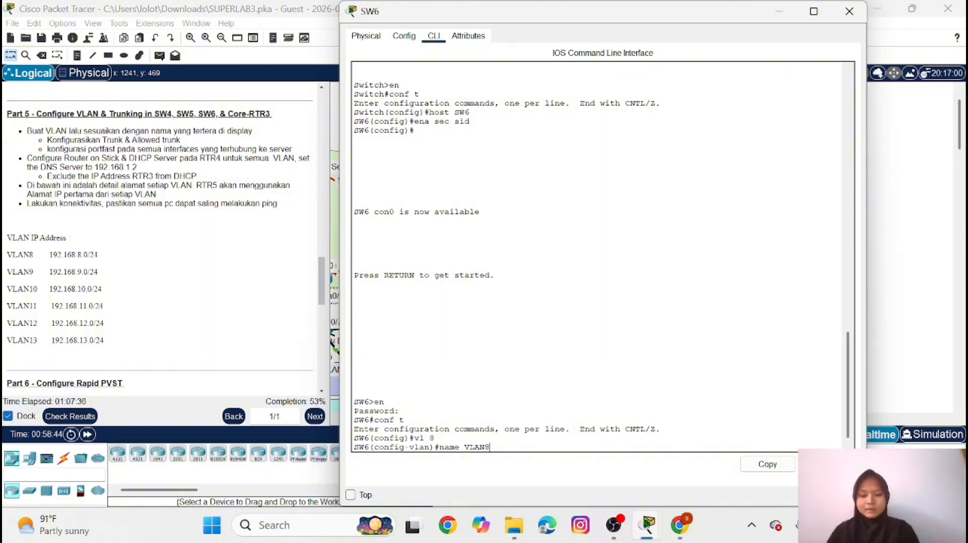
pyautogui.press('Return')
# Create VLAN 9 on SW6 and name it VLAN9
pyautogui.press('Up')
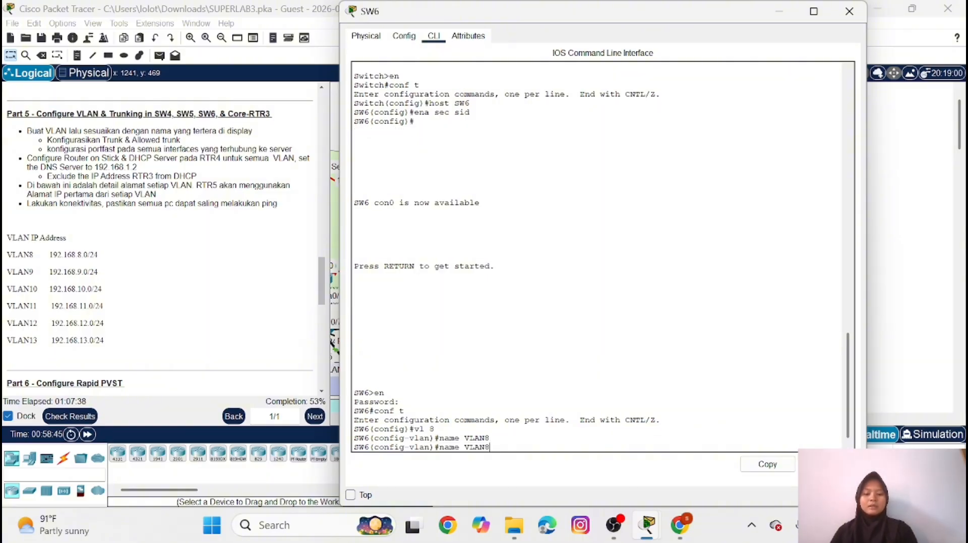
pyautogui.press('Up')
pyautogui.press('BackSpace')
pyautogui.write('9')
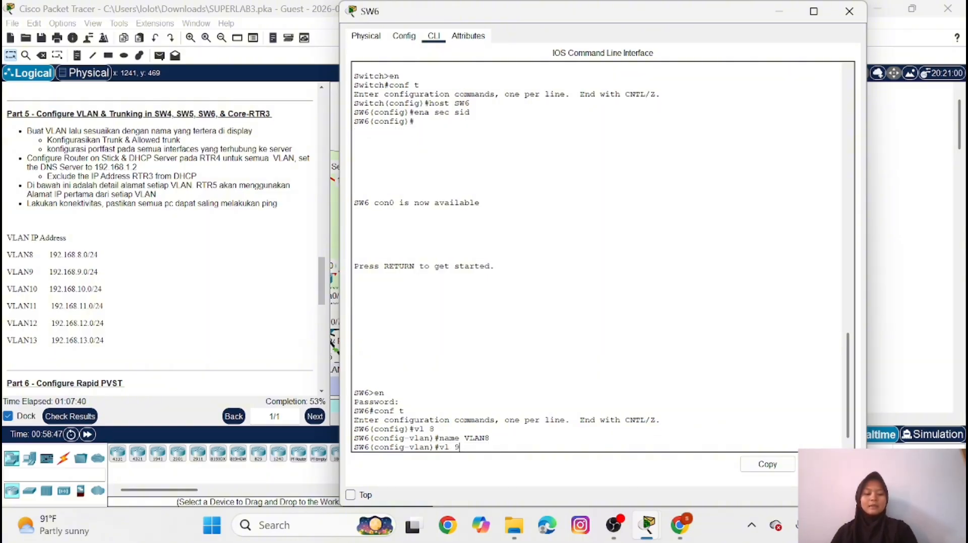
pyautogui.press('Return')
pyautogui.press('Up')
pyautogui.press('Up')
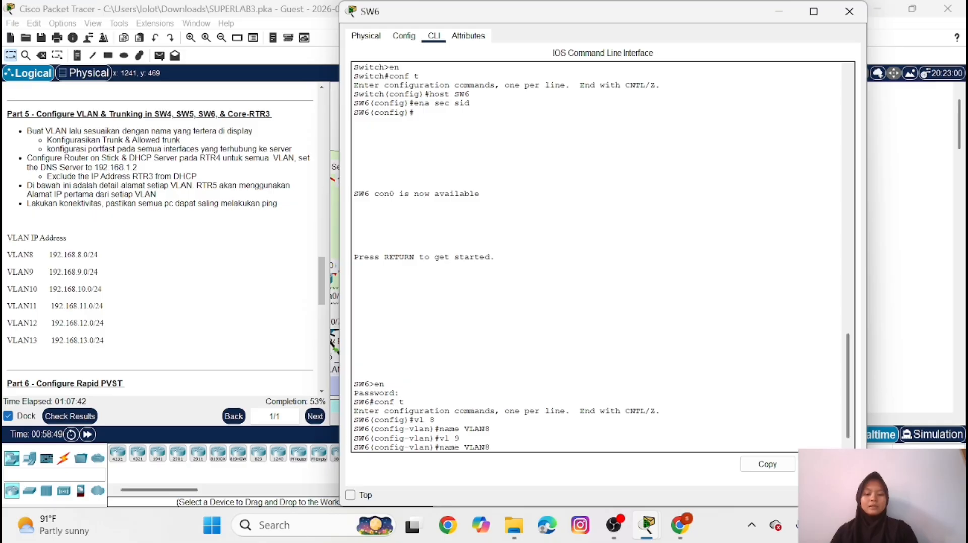
pyautogui.press('BackSpace')
pyautogui.write('9')
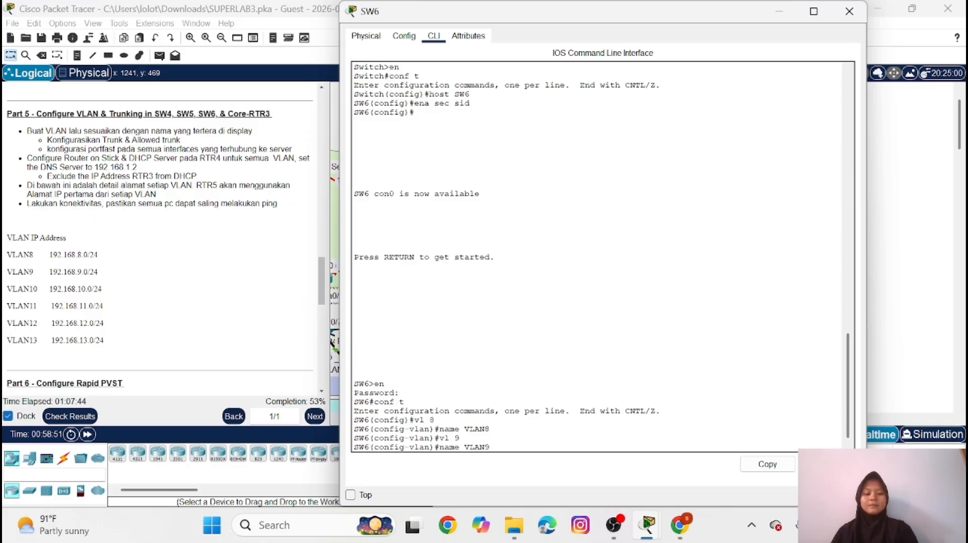
pyautogui.press('Return')
# Create VLAN 10 on SW6 and name it VLAN10
pyautogui.press('Up')
pyautogui.press('Up')
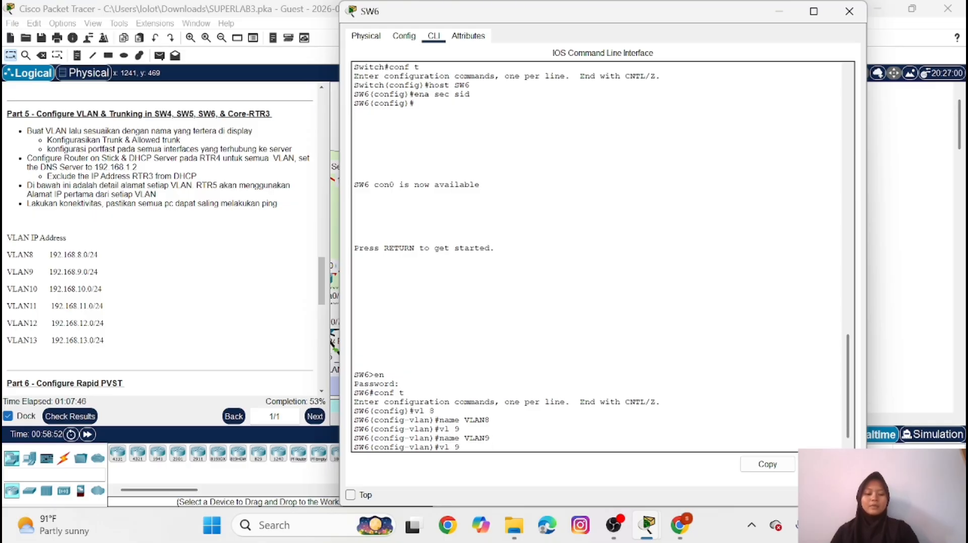
pyautogui.press('BackSpace')
pyautogui.write('10')
pyautogui.press('Return')
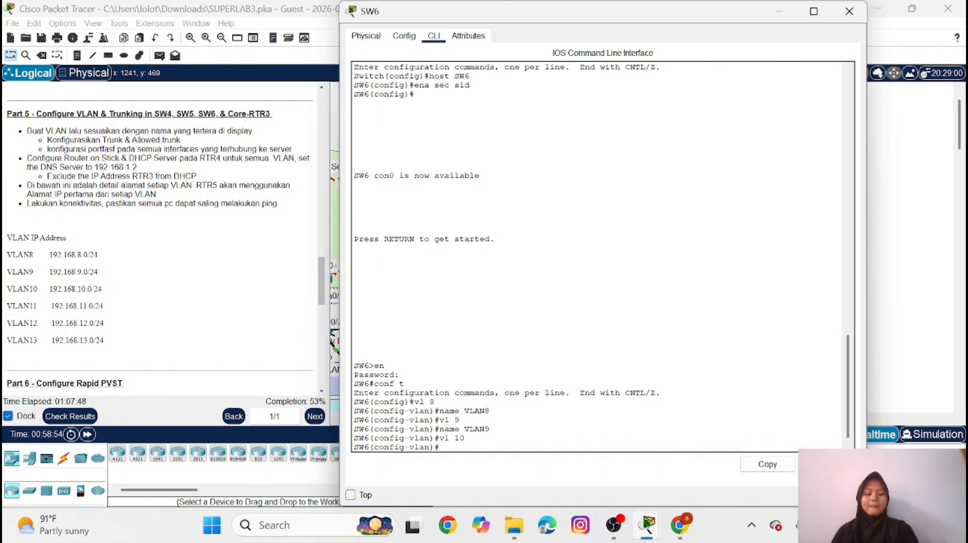
pyautogui.press('Up')
# Create VLAN 11 on SW6, name it VLAN11, and return to global configuration mode
pyautogui.press('Up')
pyautogui.press('BackSpace')
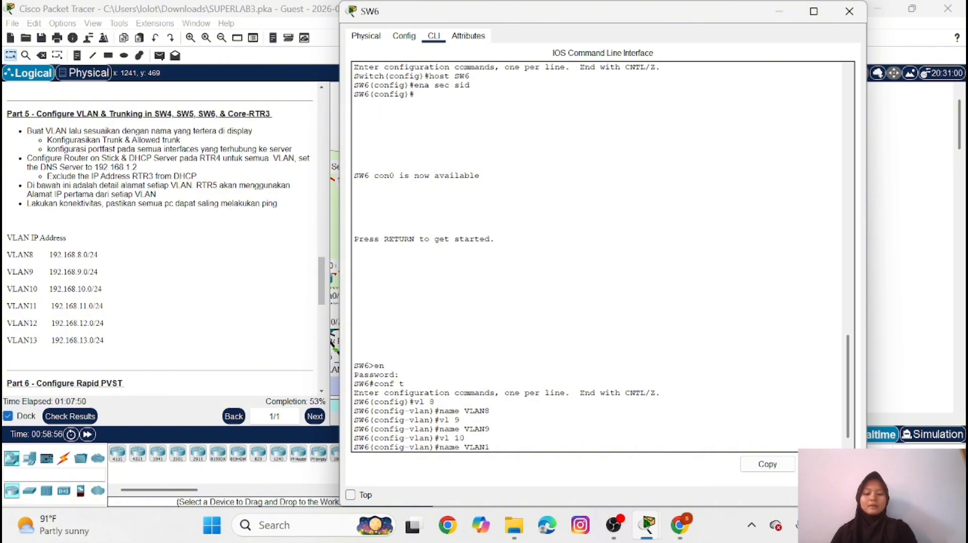
pyautogui.write('0')
pyautogui.press('Return')
pyautogui.press('Up')
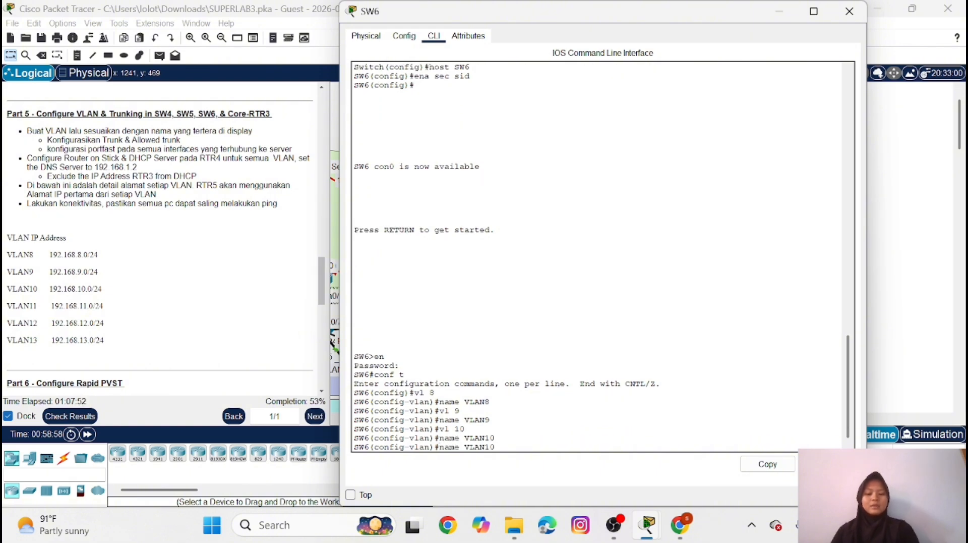
pyautogui.press('Up')
pyautogui.press('BackSpace')
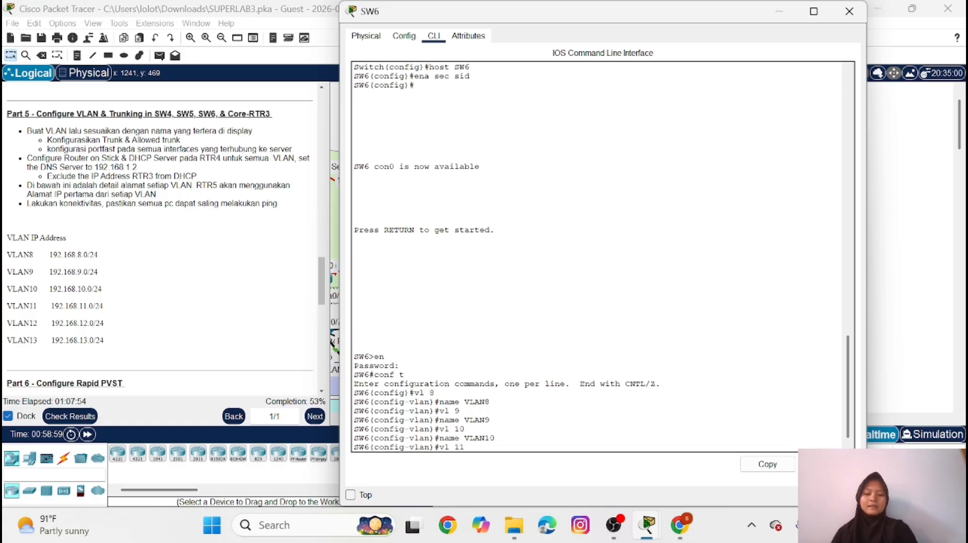
pyautogui.write('1')
pyautogui.press('Return')
pyautogui.press('Up')
pyautogui.press('Up')
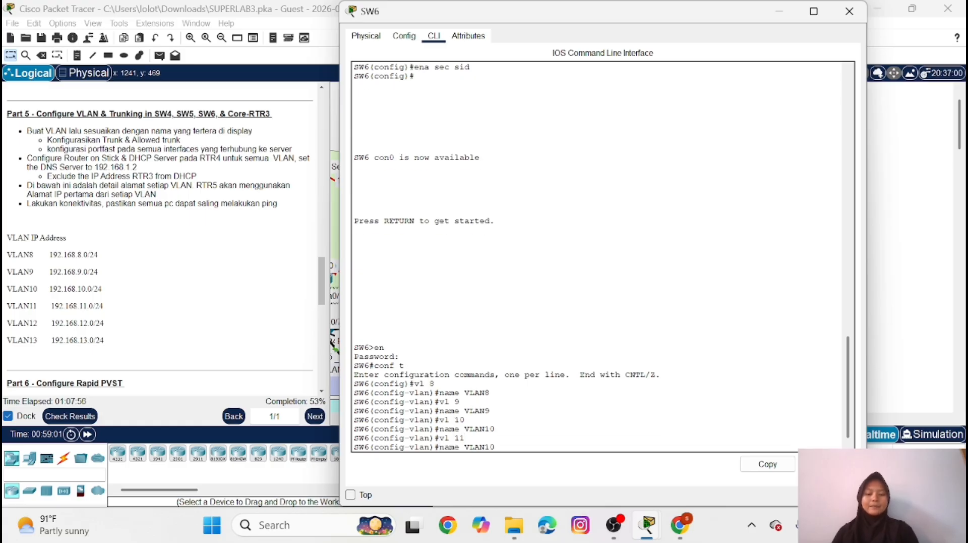
pyautogui.press('BackSpace')
pyautogui.press('Return')
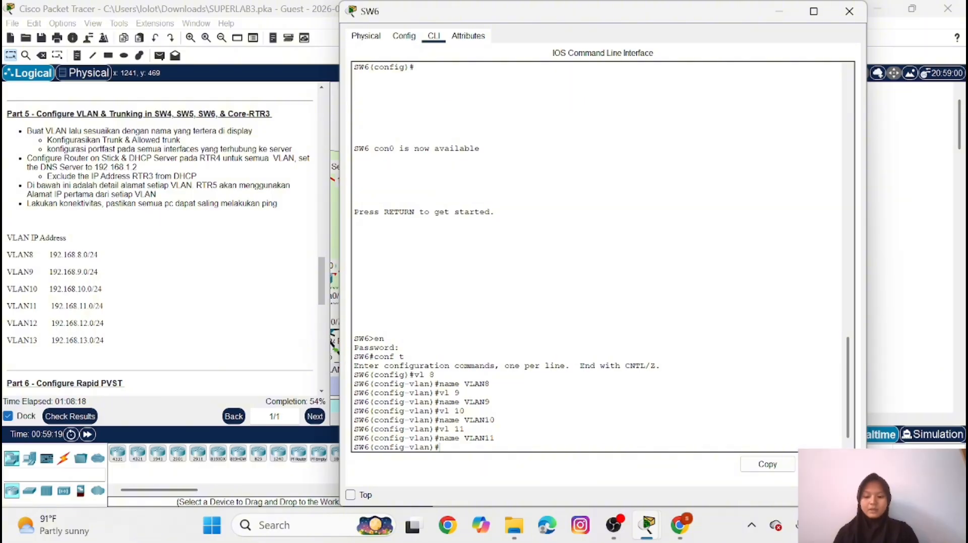
pyautogui.press('capslock')
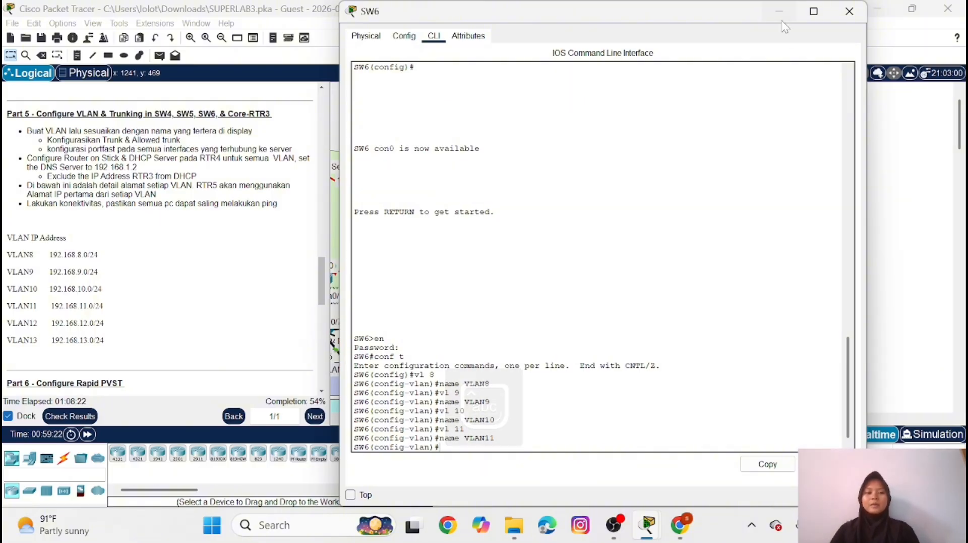
pyautogui.write('ex')
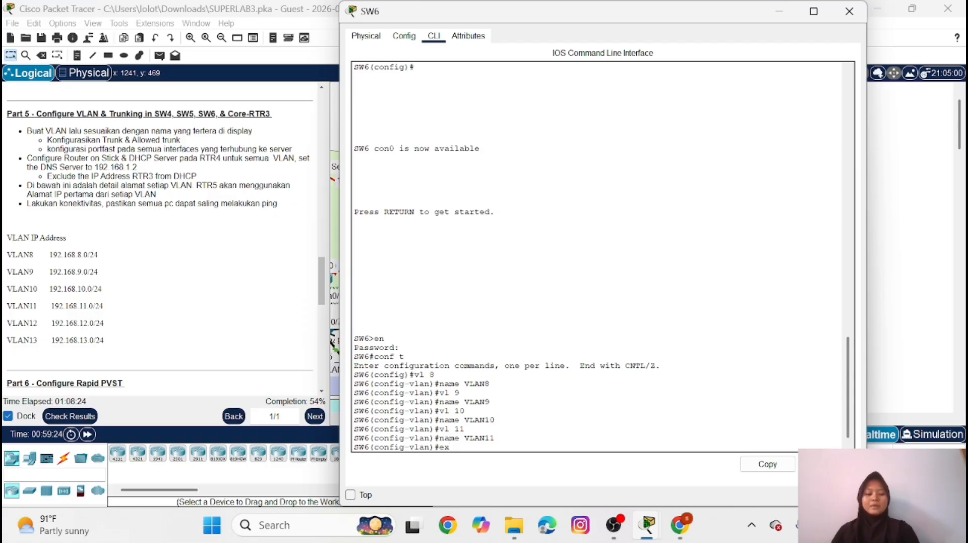
pyautogui.press('Return')
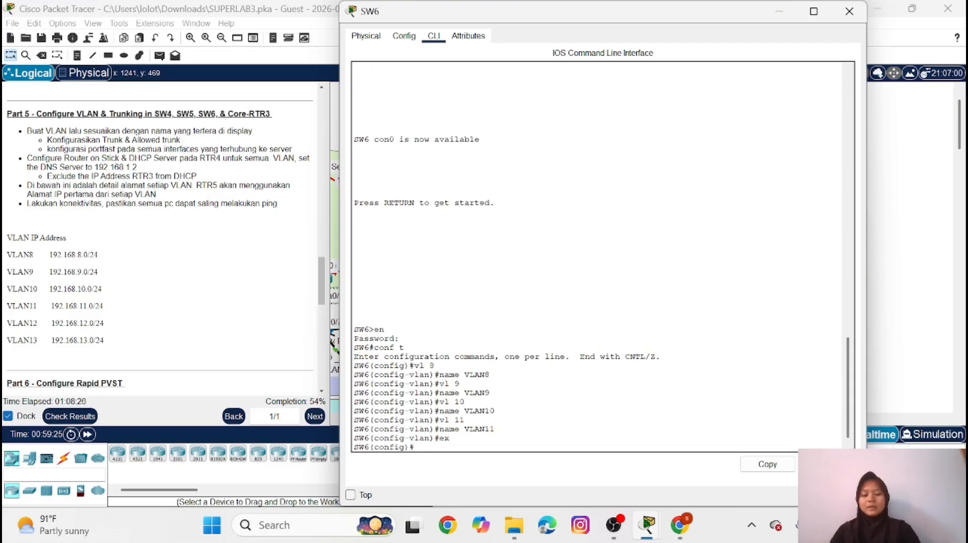
# Set the SW6 interface range fa0/9-10 to access mode and assign it to VLAN 8
pyautogui.write('int fa0')
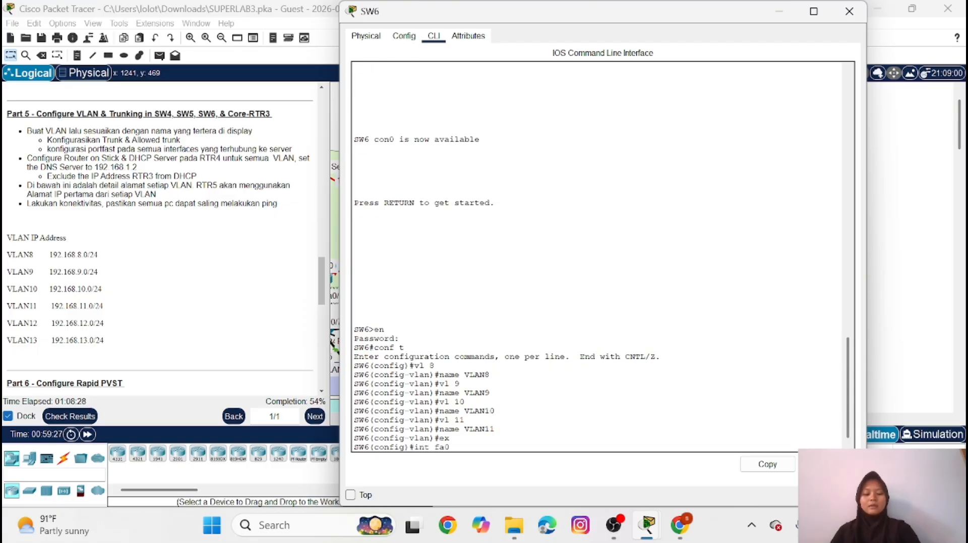
pyautogui.write('/9-')
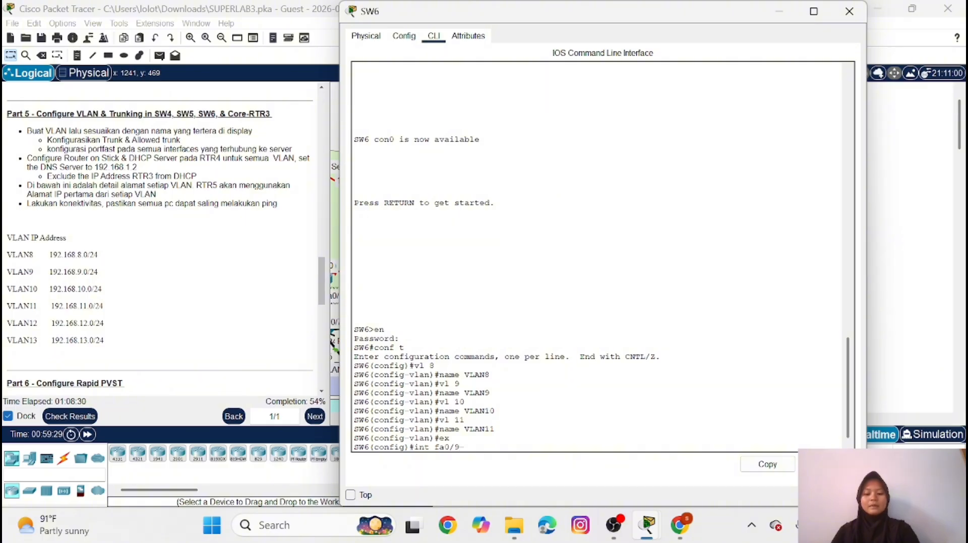
pyautogui.write('10')
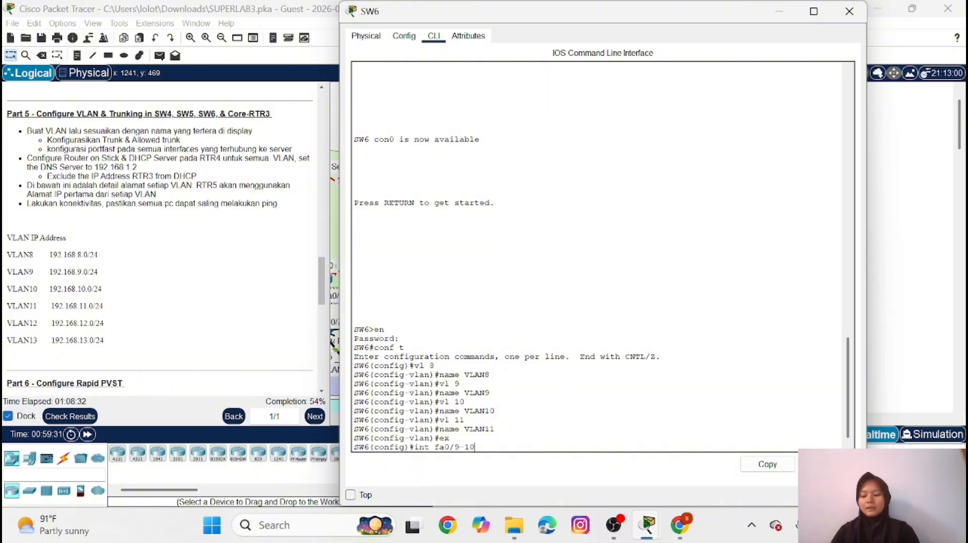
pyautogui.press('Left')
pyautogui.press('Left')
pyautogui.press('Left')
pyautogui.press('Left')
pyautogui.press('Left')
pyautogui.press('Left')
pyautogui.press('Left')
pyautogui.press('Left')
pyautogui.write('ra')
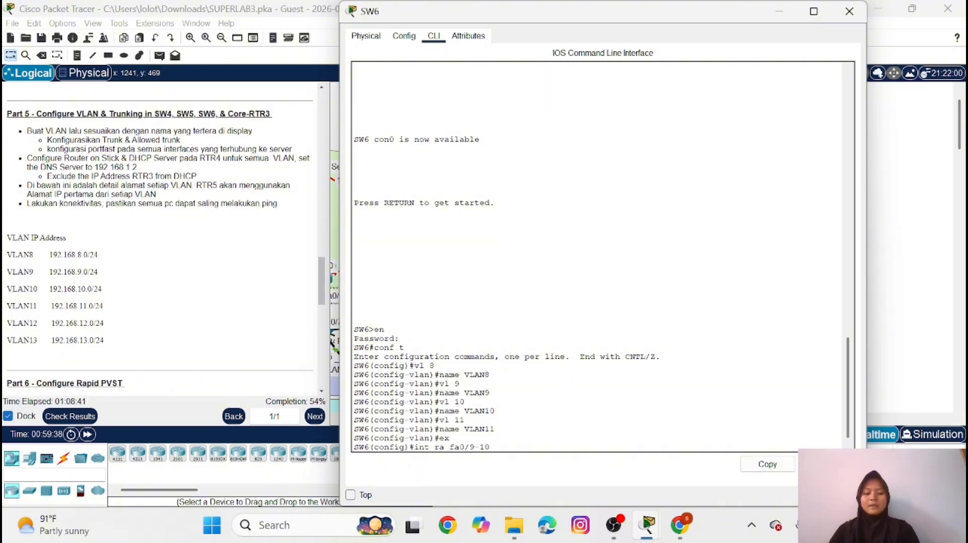
pyautogui.press('Return')
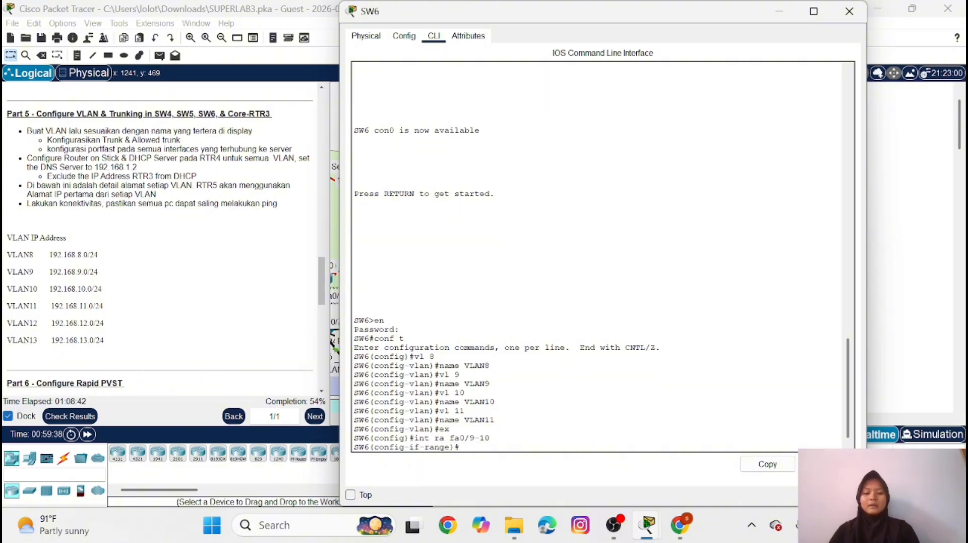
pyautogui.write('sw m')
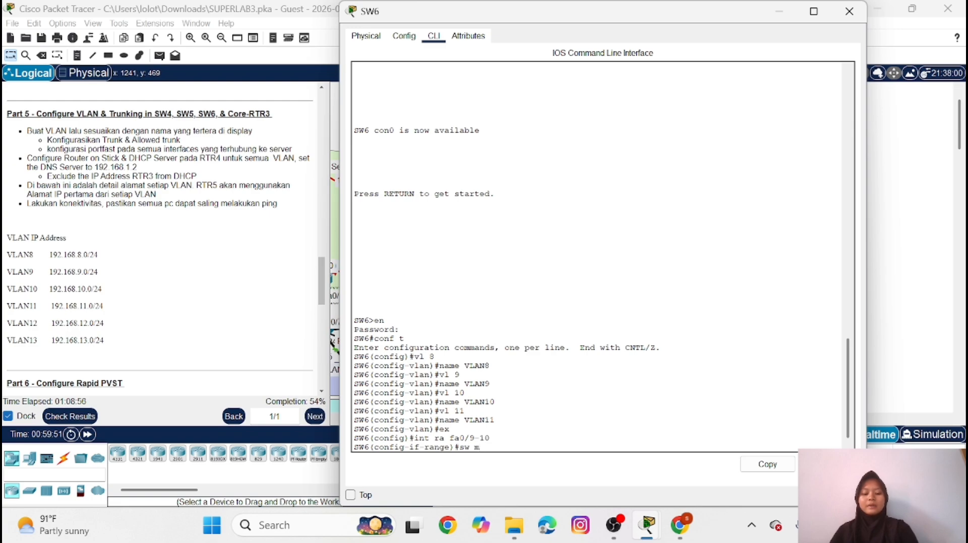
pyautogui.write(' a')
pyautogui.press('Return')
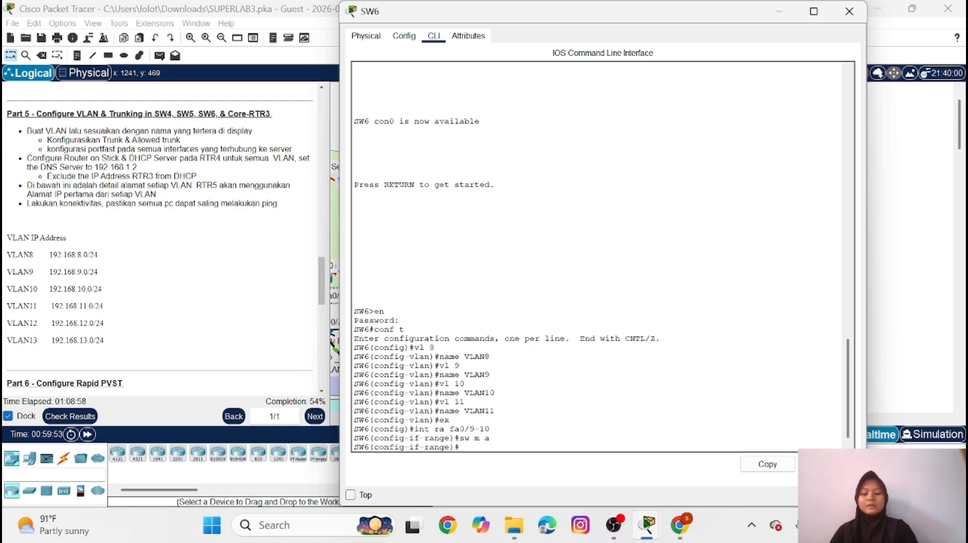
pyautogui.write('sw a vl 8')
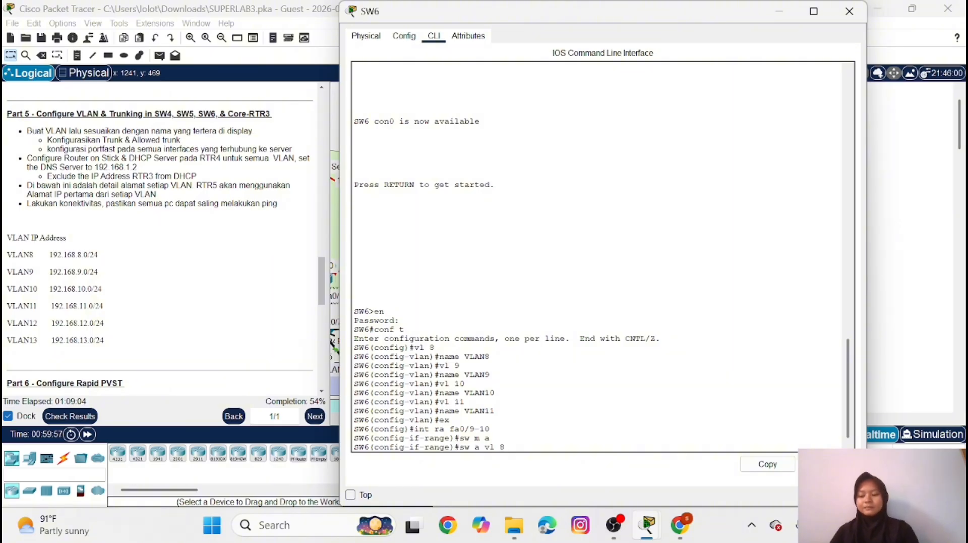
pyautogui.press('Return')
# Enable spanning-tree PortFast on SW6 interfaces fa0/9-10 and return to global configuration mode
pyautogui.write('s')
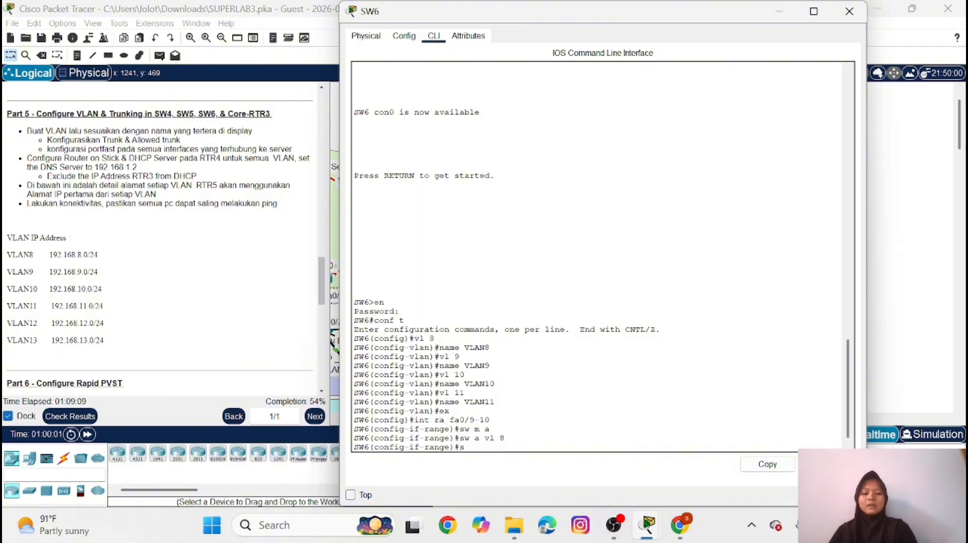
pyautogui.write('pa po')
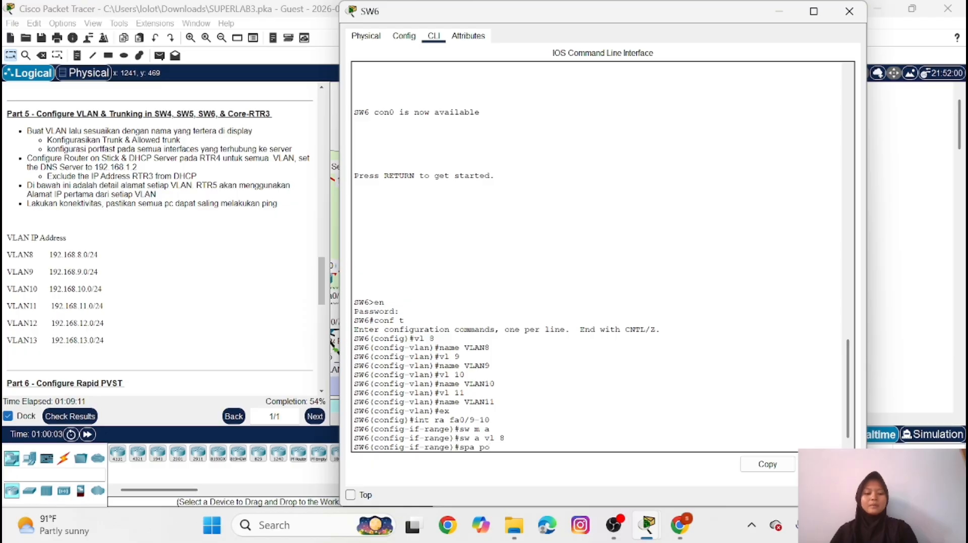
pyautogui.press('Return')
pyautogui.write('ex')
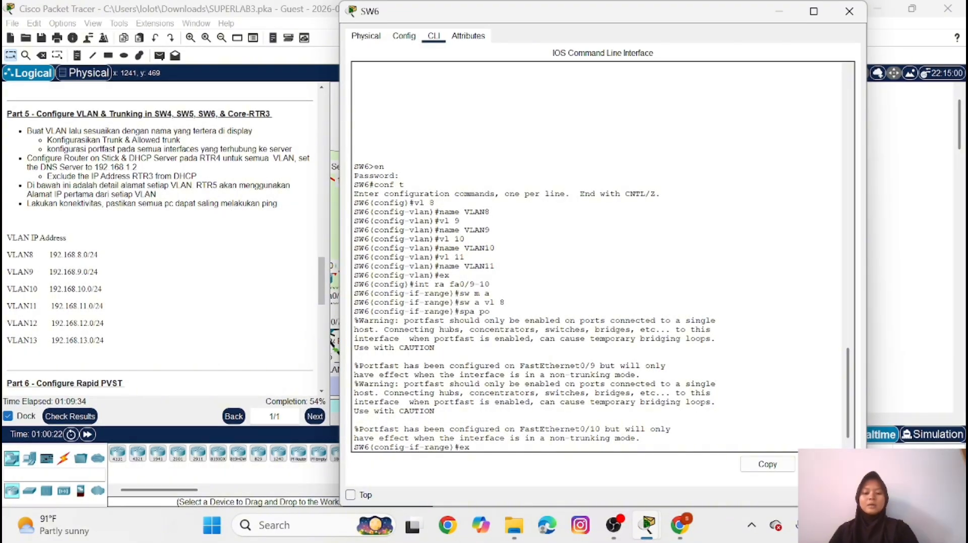
pyautogui.press('Return')
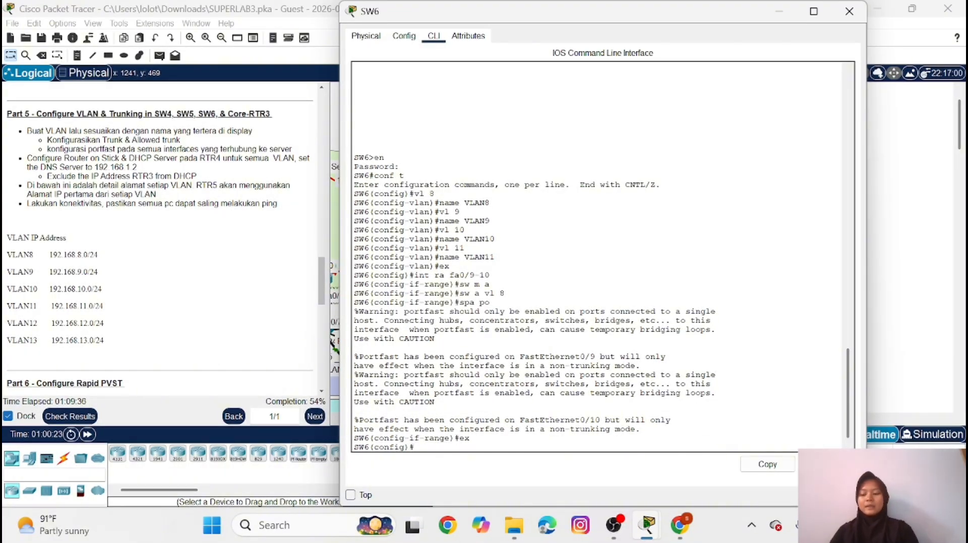
# Set the SW6 interface range fa0/7-8 to access mode and assign it to VLAN 9
pyautogui.write('int ra')
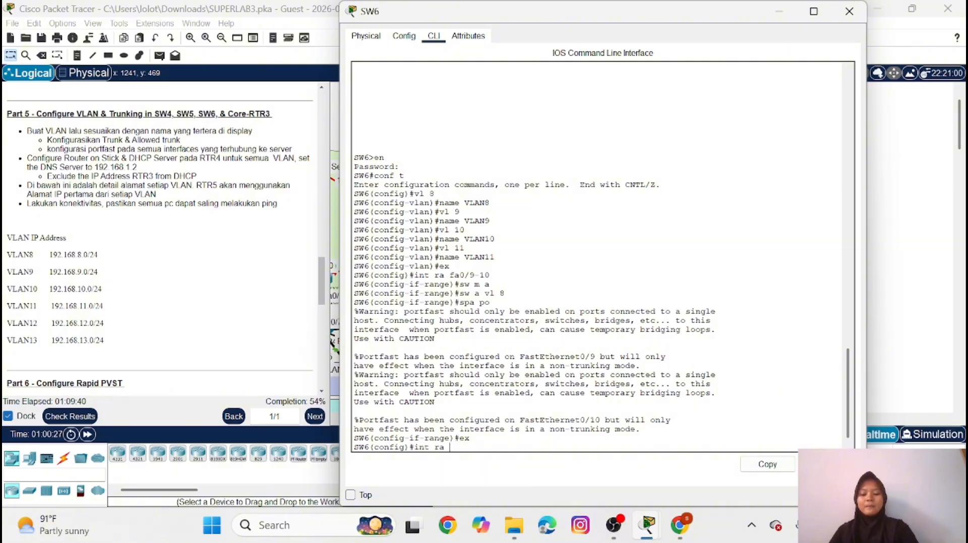
pyautogui.write(' fa0/7')
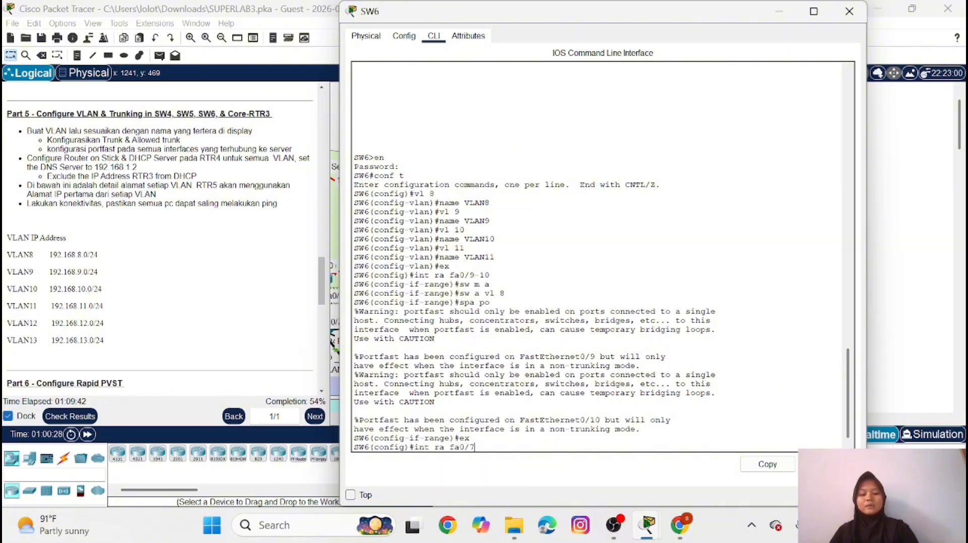
pyautogui.write('-8')
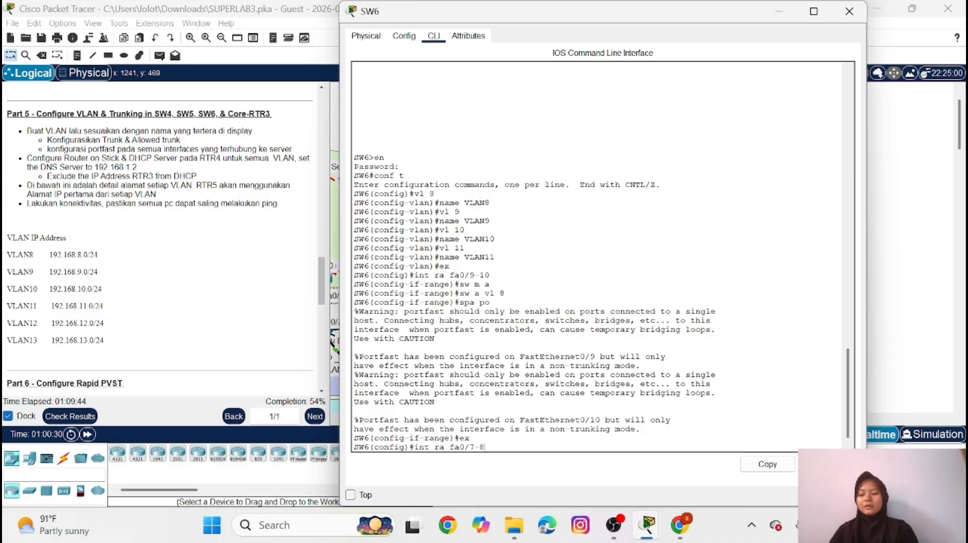
pyautogui.press('Return')
pyautogui.write('sw m')
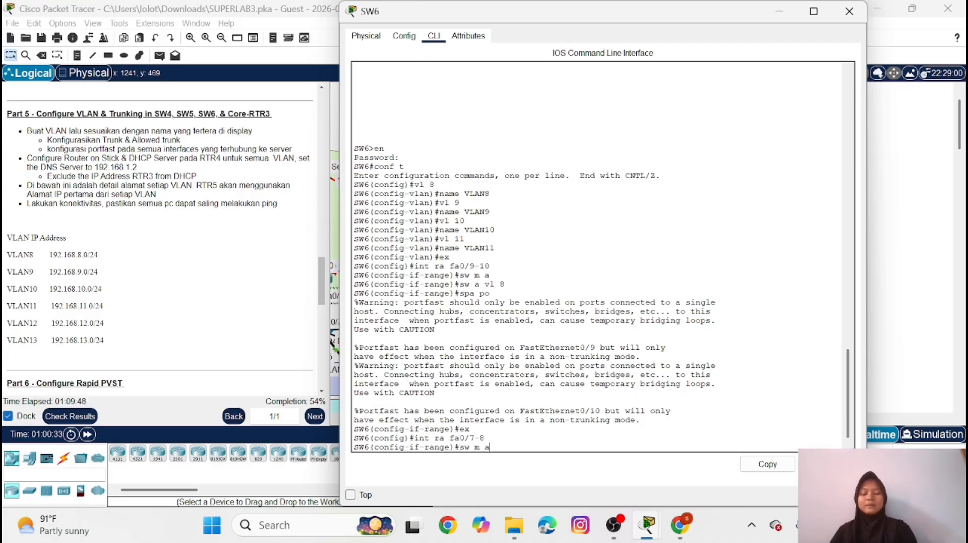
pyautogui.write(' a')
pyautogui.press('Return')
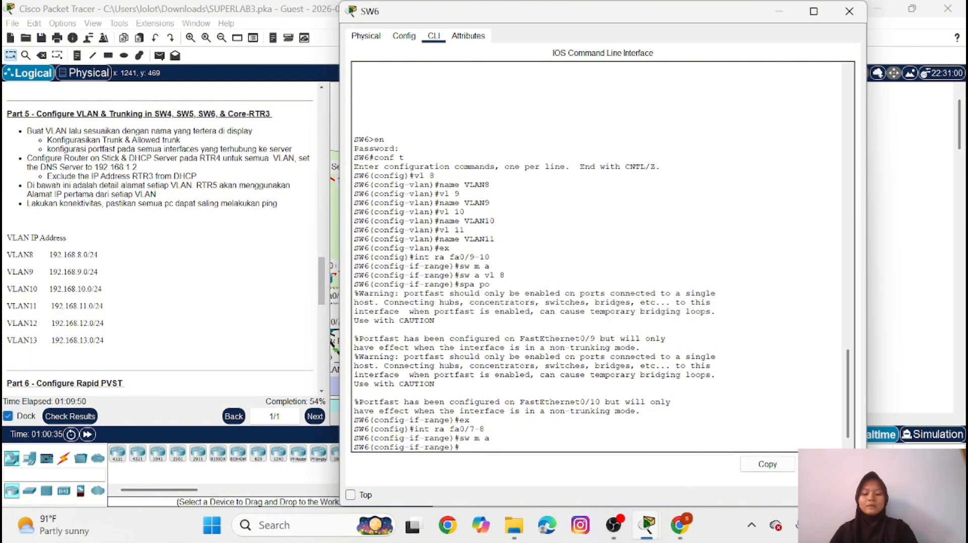
pyautogui.write('sw a vl 9')
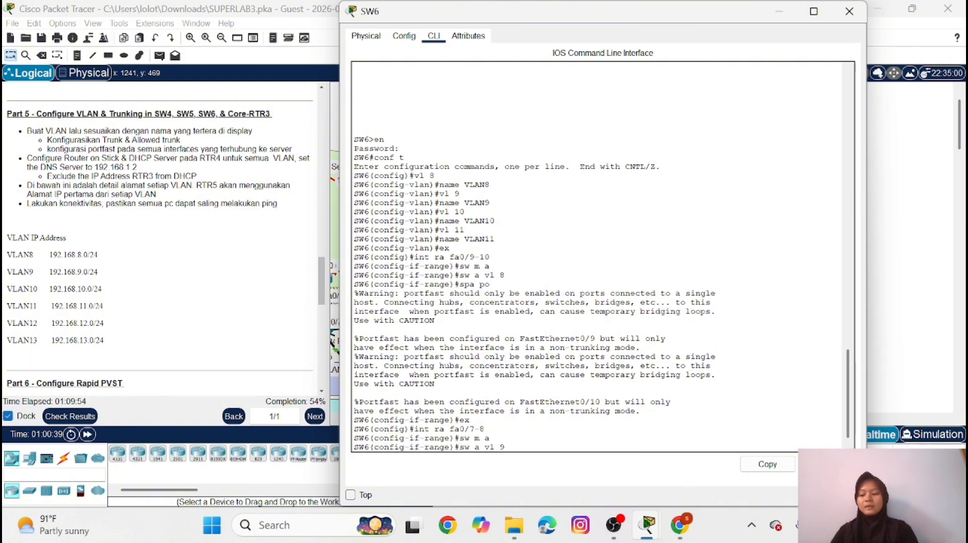
pyautogui.press('Return')
# Enable spanning-tree PortFast on SW6 interfaces fa0/7-8 and return to global configuration mode
pyautogui.write('s')
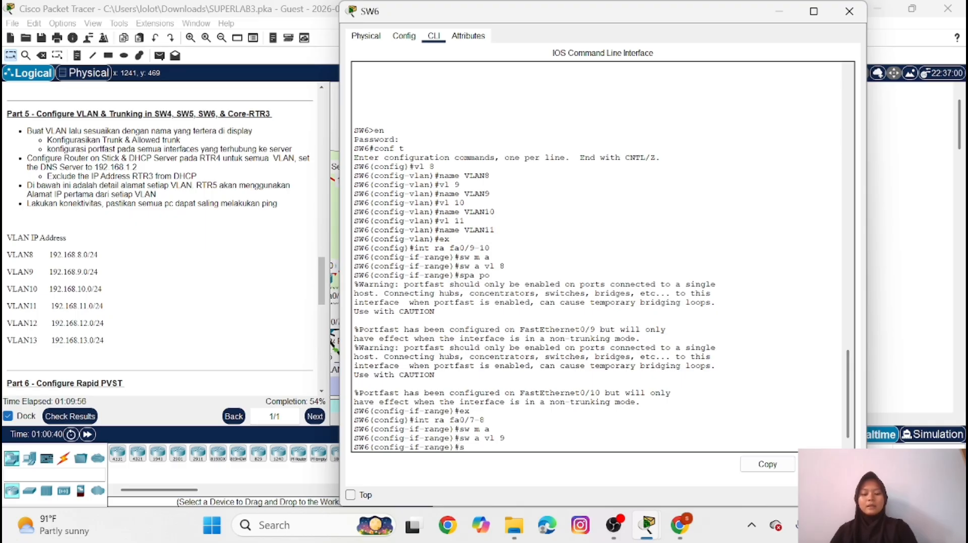
pyautogui.write('pa po')
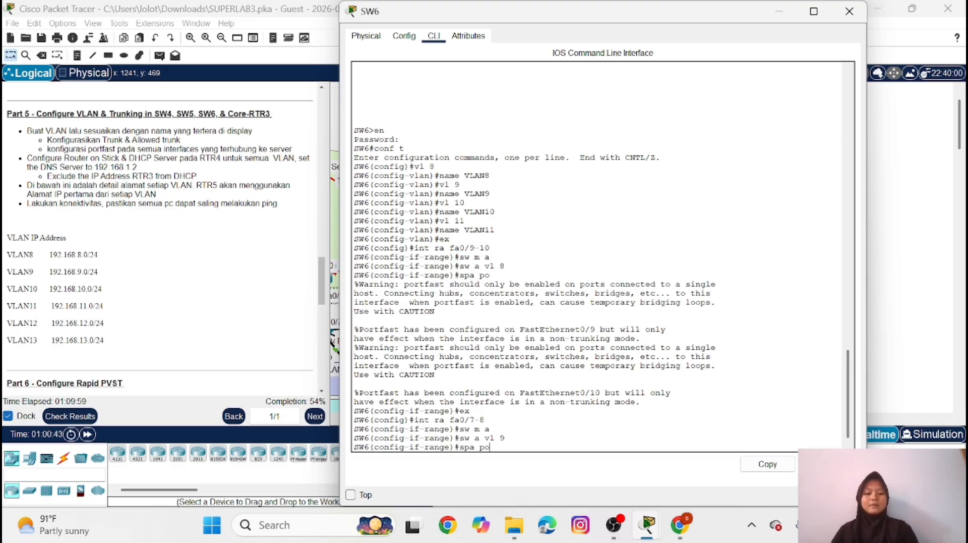
pyautogui.press('Return')
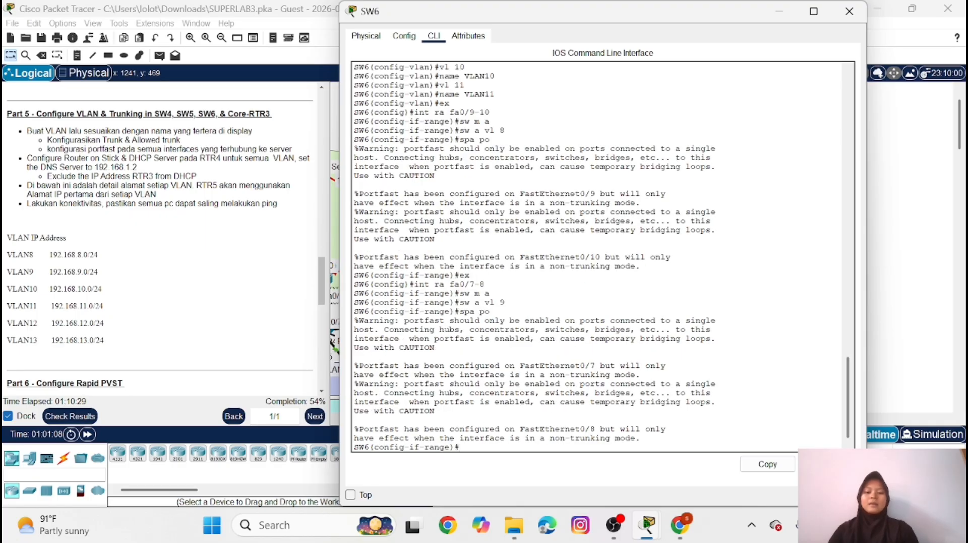
pyautogui.write('ex')
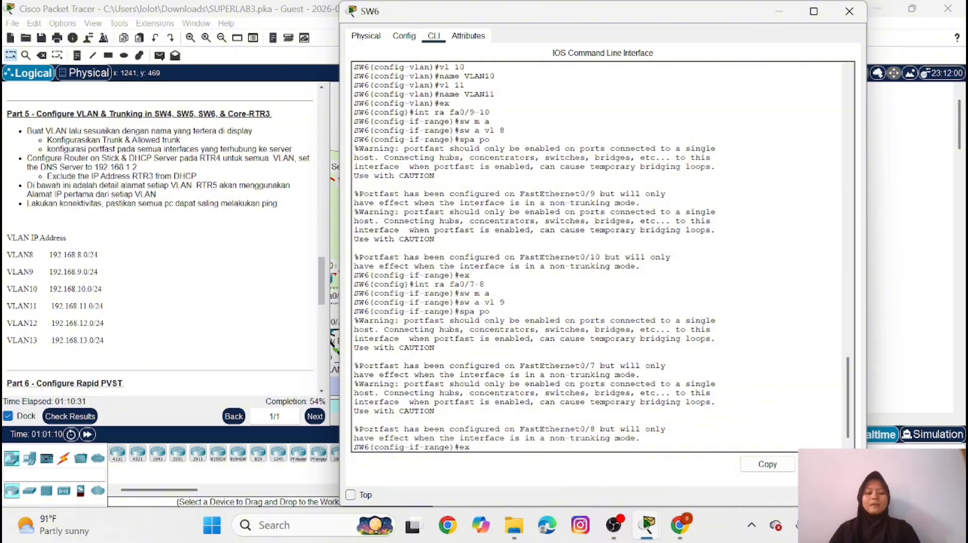
pyautogui.press('Return')
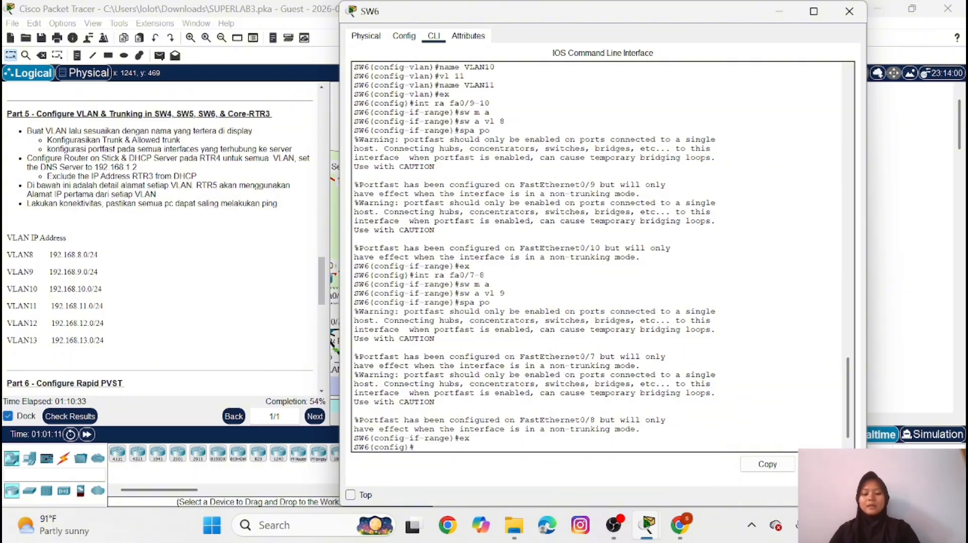
# Set the SW6 interface range fa0/5-6 to access mode and assign it to VLAN 10
pyautogui.write('int ra f')
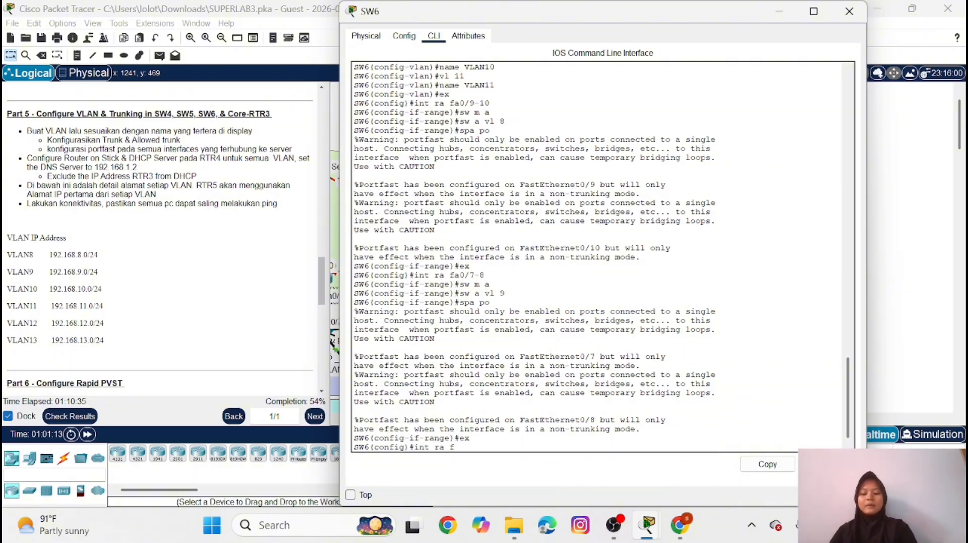
pyautogui.write('a0')
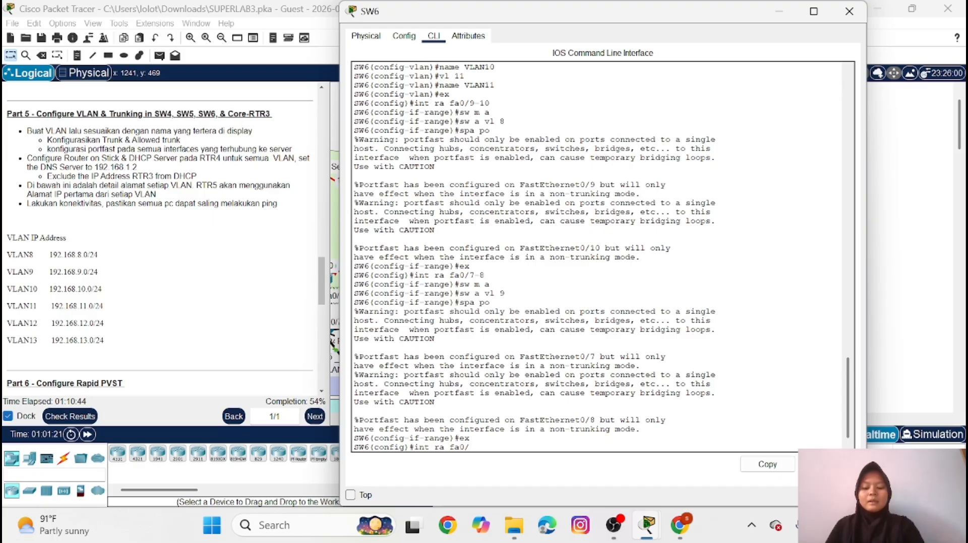
pyautogui.write('/5')
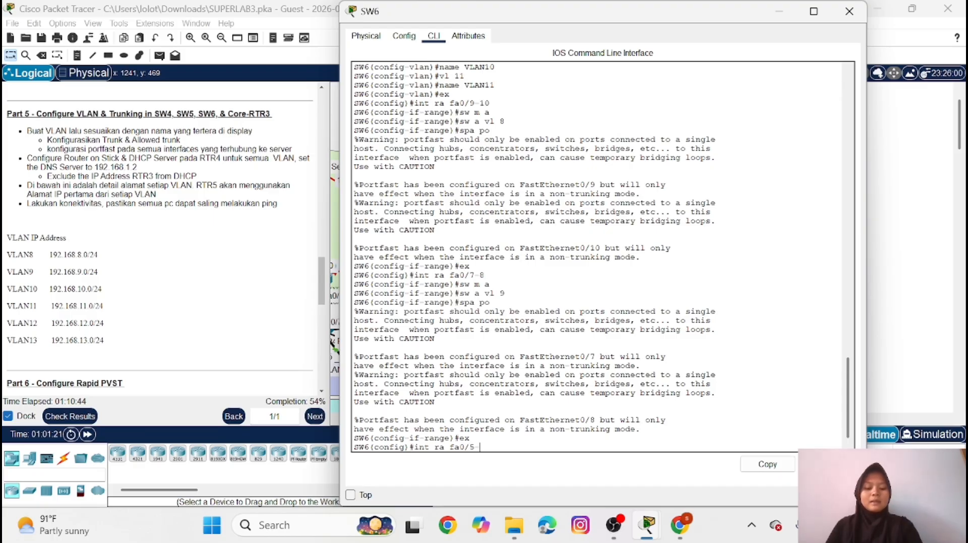
pyautogui.write('-6')
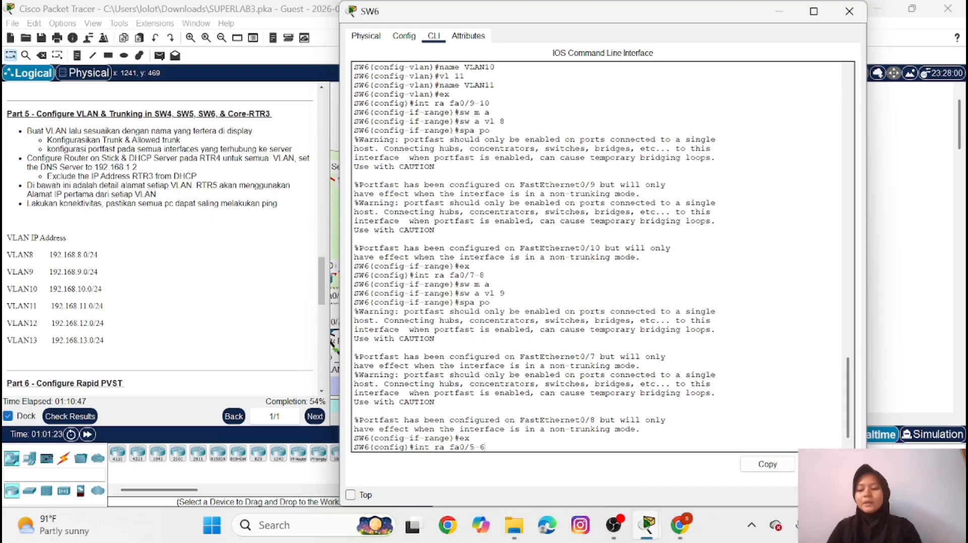
pyautogui.press('Return')
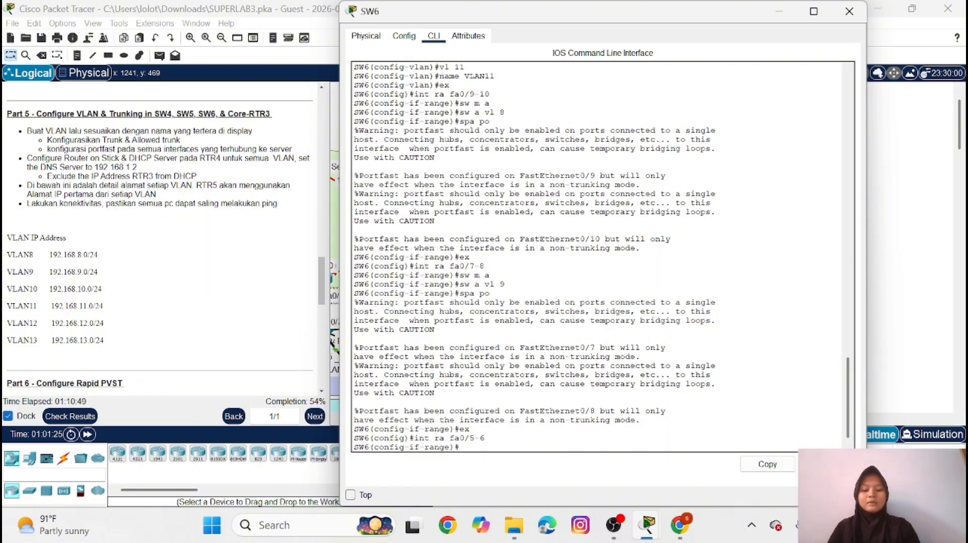
pyautogui.write('sw m a')
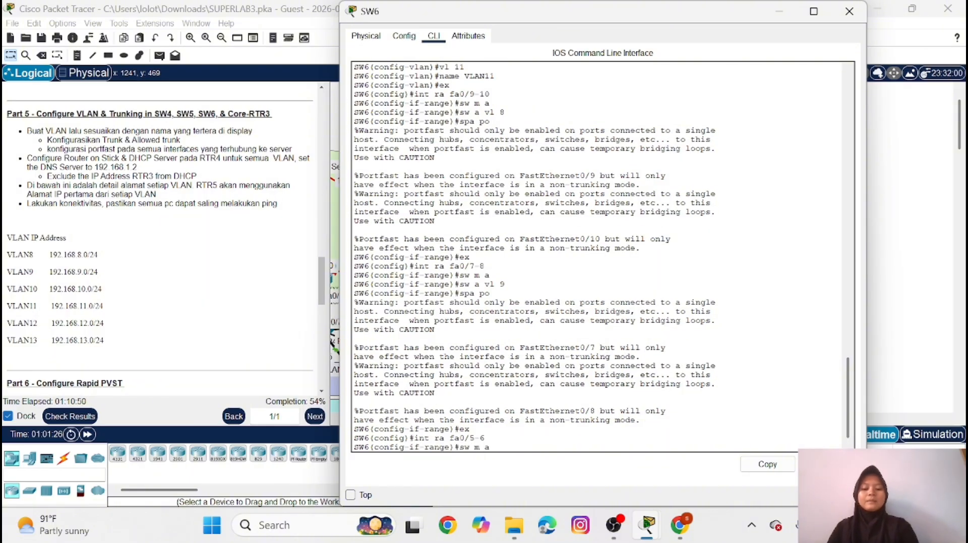
pyautogui.press('Return')
pyautogui.write('sw a')
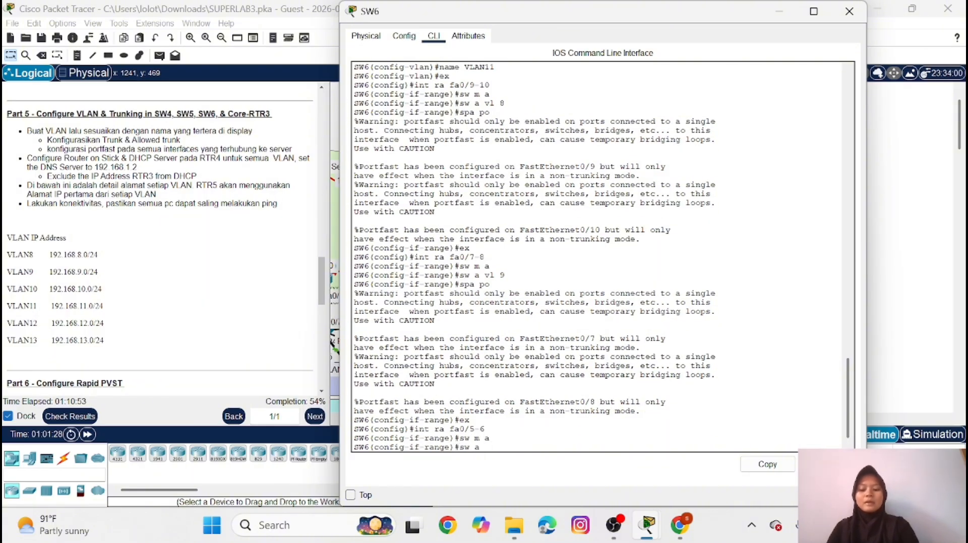
pyautogui.write(' vl 10')
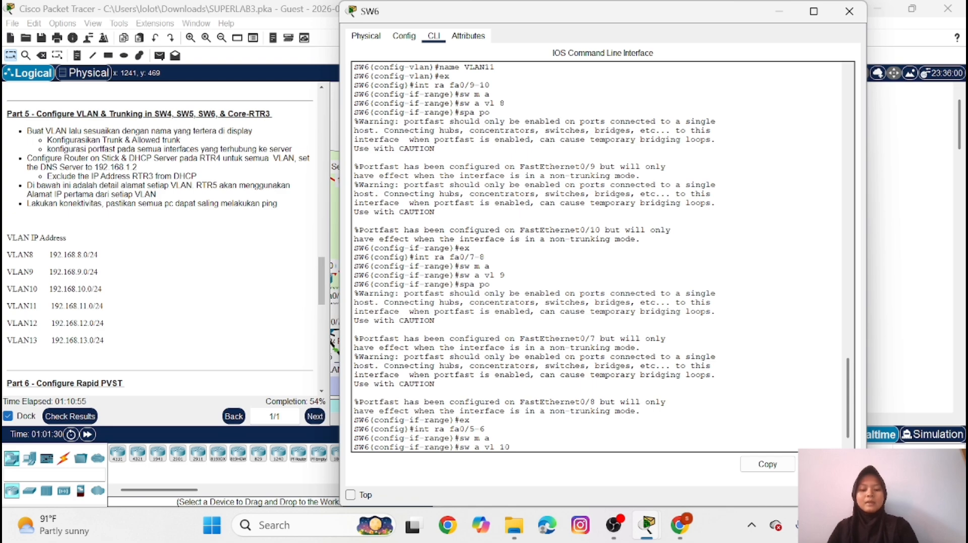
pyautogui.press('Return')
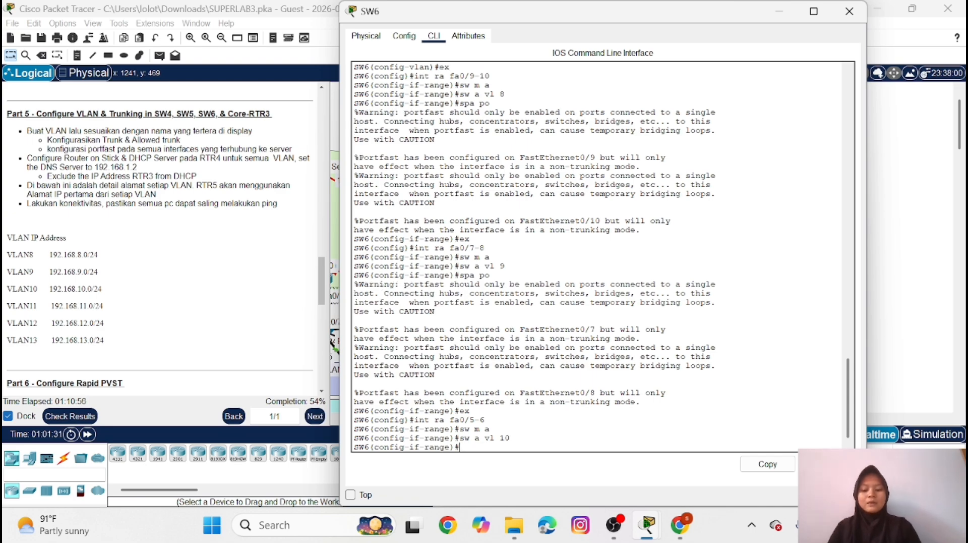
# Enable spanning-tree PortFast on SW6 interfaces fa0/5-6 and return to global configuration mode
pyautogui.write('spa po')
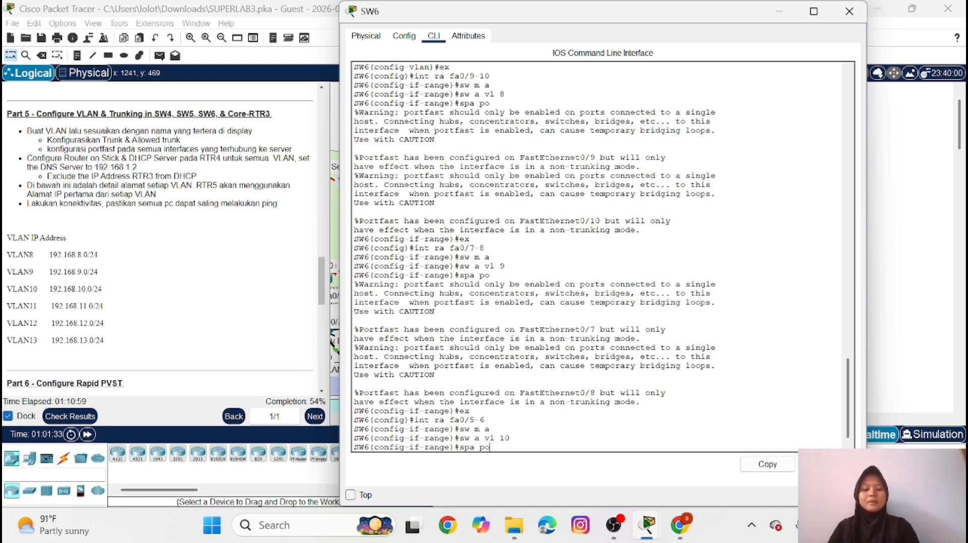
pyautogui.press('Return')
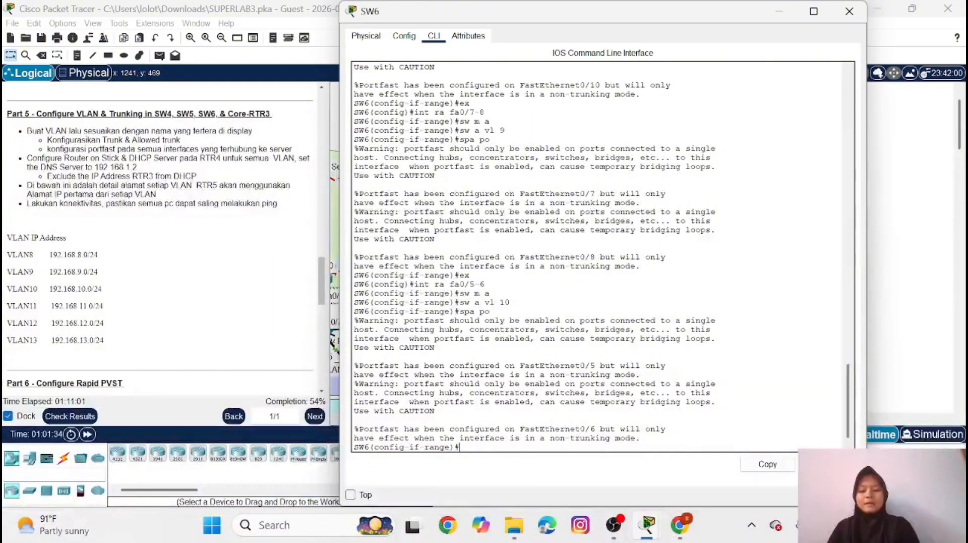
pyautogui.write('ex')
pyautogui.press('Return')
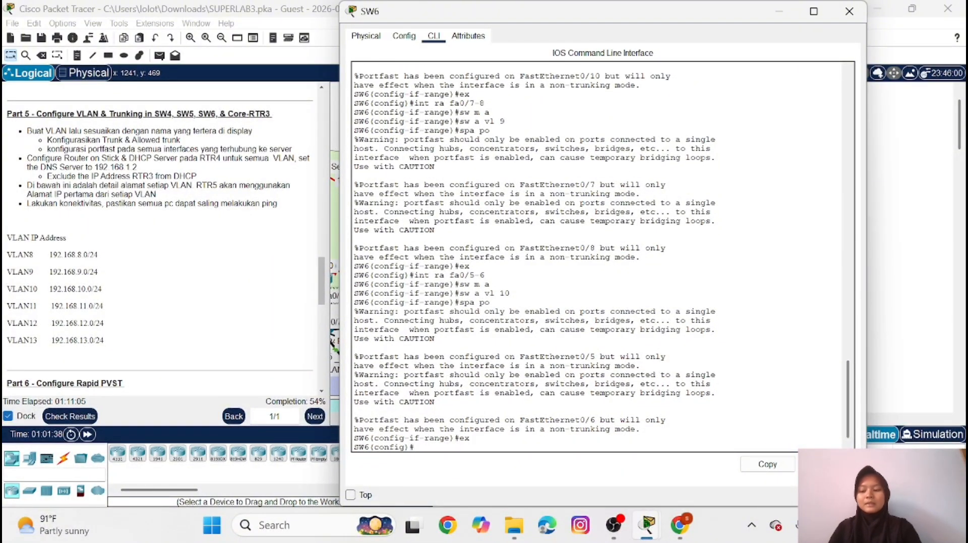
# Set the SW6 interface range fa0/3-4 to access mode and assign it to VLAN 11
pyautogui.write('int fa')
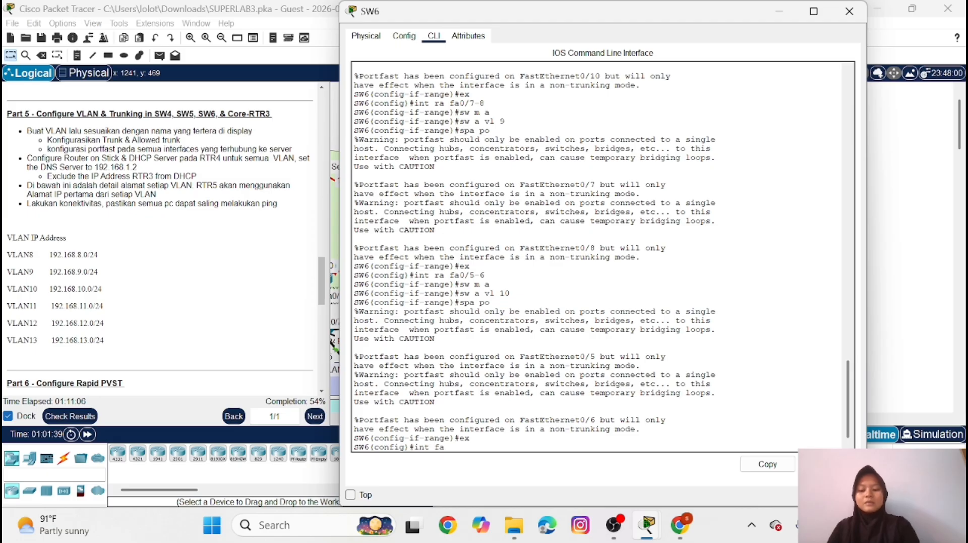
pyautogui.press('BackSpace')
pyautogui.press('BackSpace')
pyautogui.press('BackSpace')
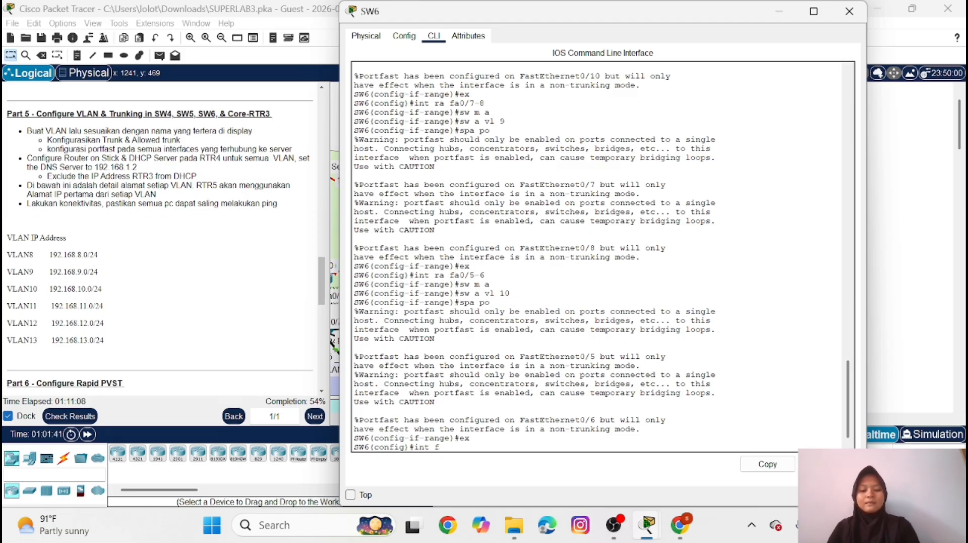
pyautogui.write('ra fa ')
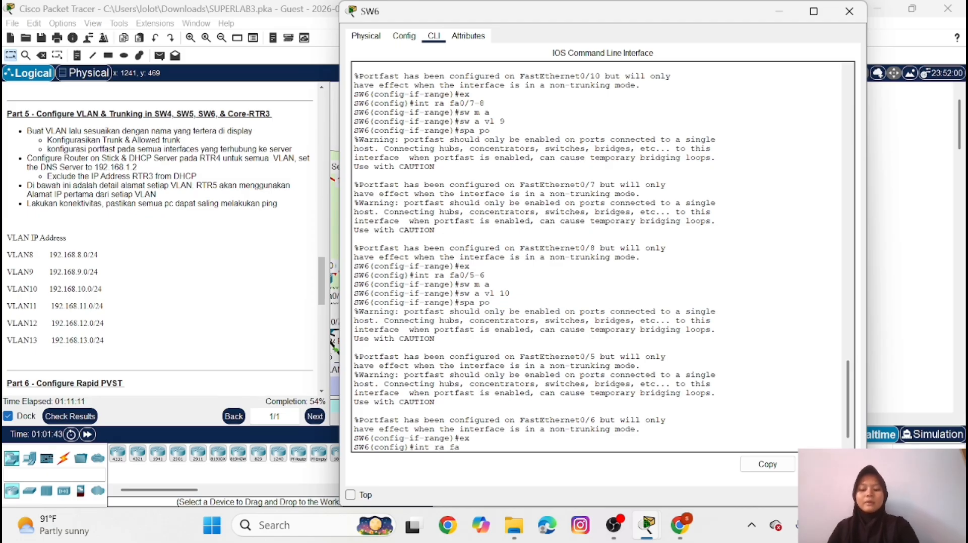
pyautogui.write('0/')
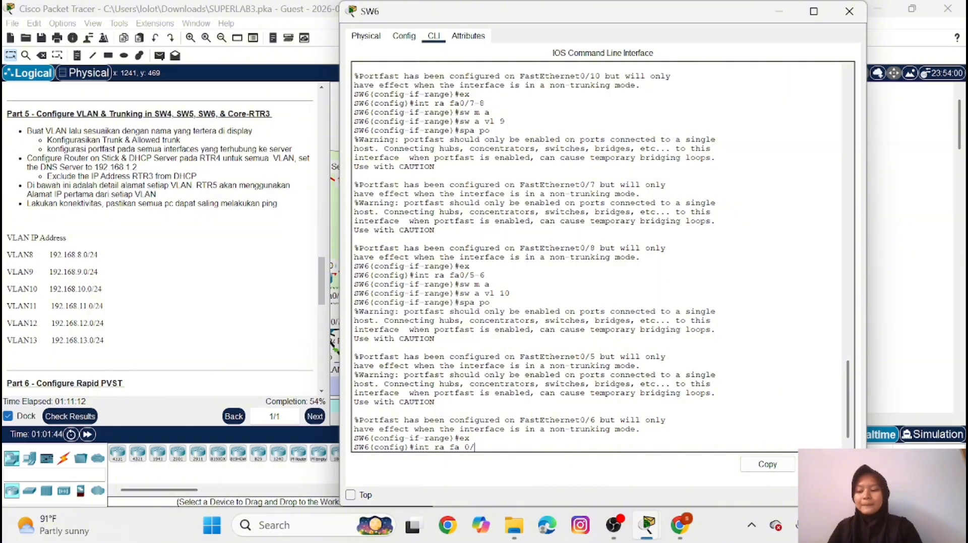
pyautogui.write('3-4')
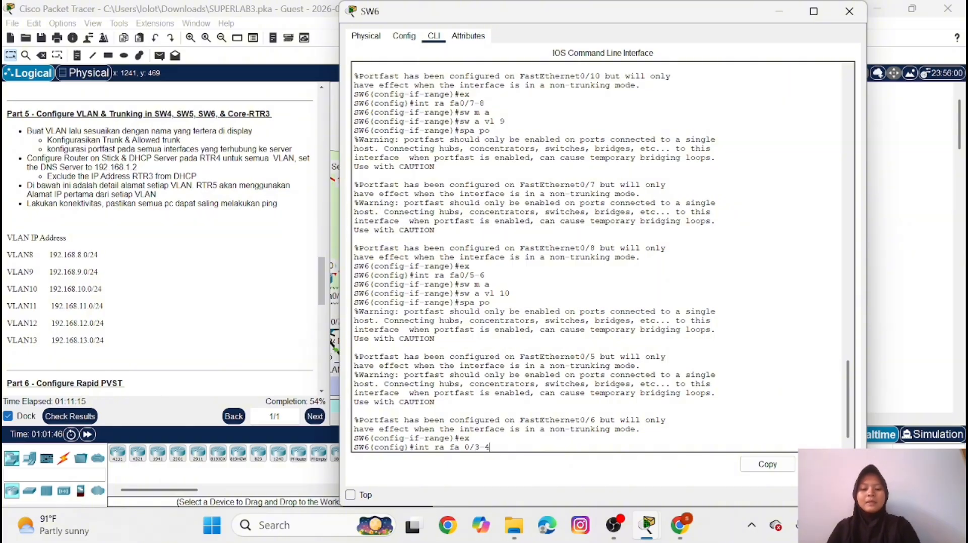
pyautogui.press('Return')
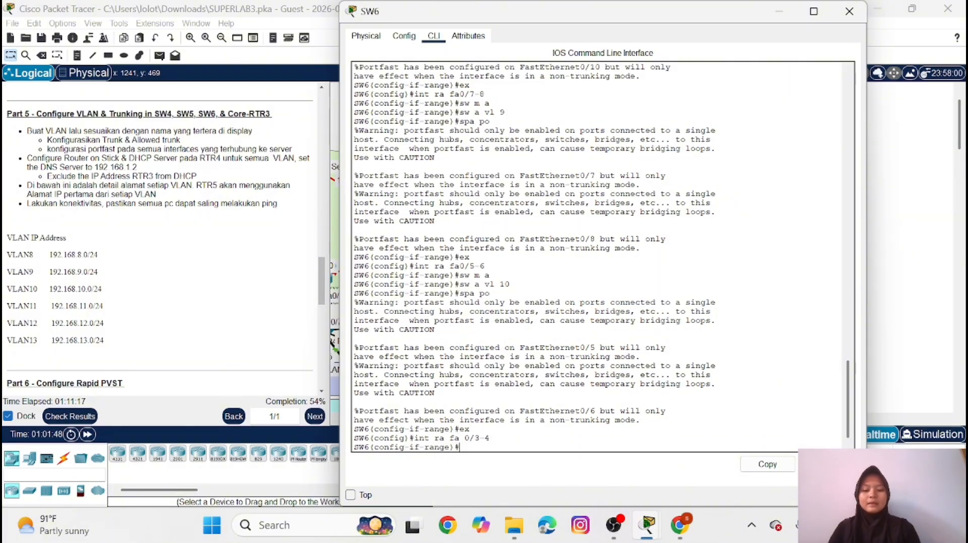
pyautogui.write('sw m a')
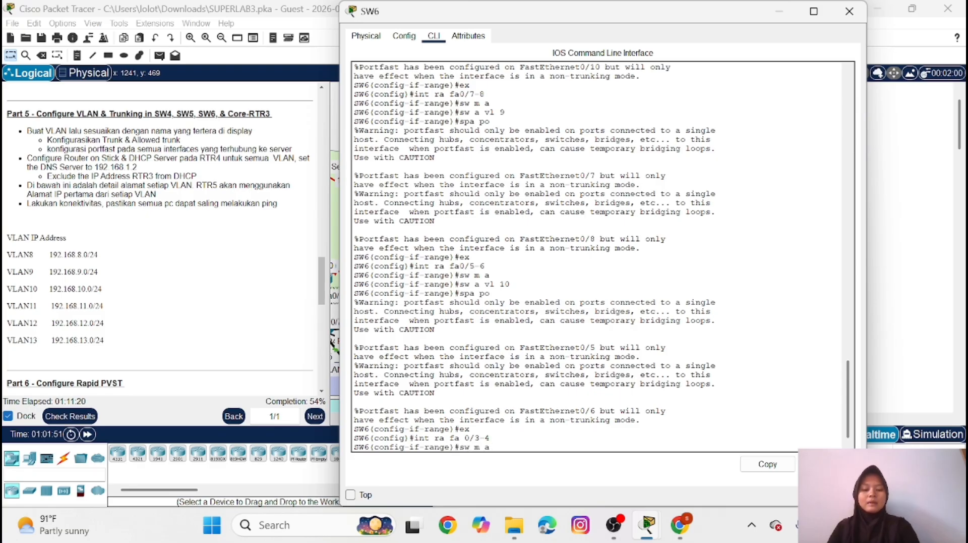
pyautogui.press('Return')
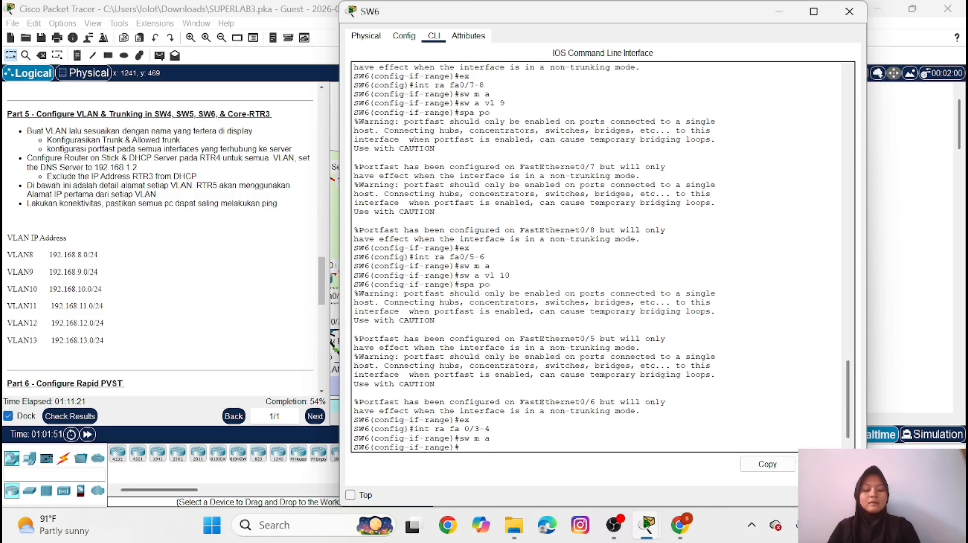
pyautogui.write('sw a v')
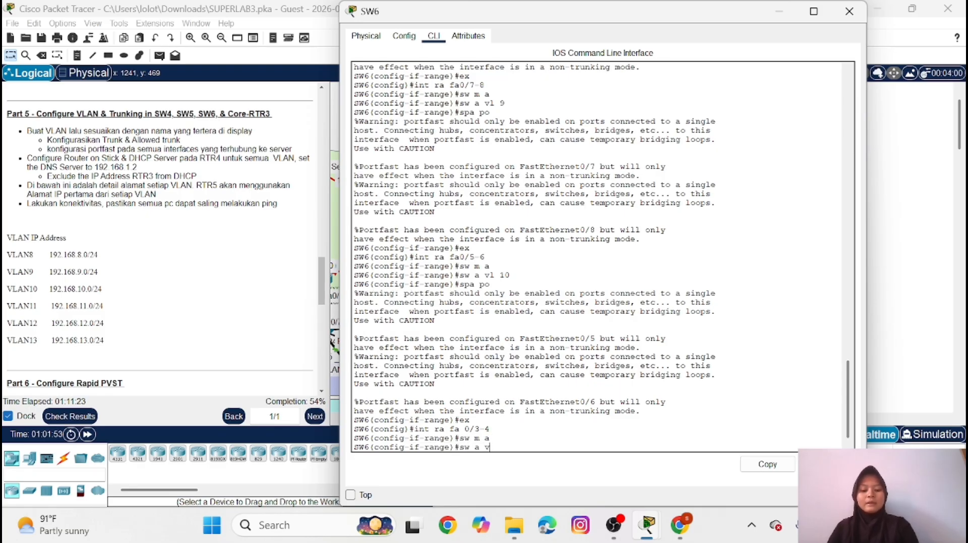
pyautogui.write('l 11')
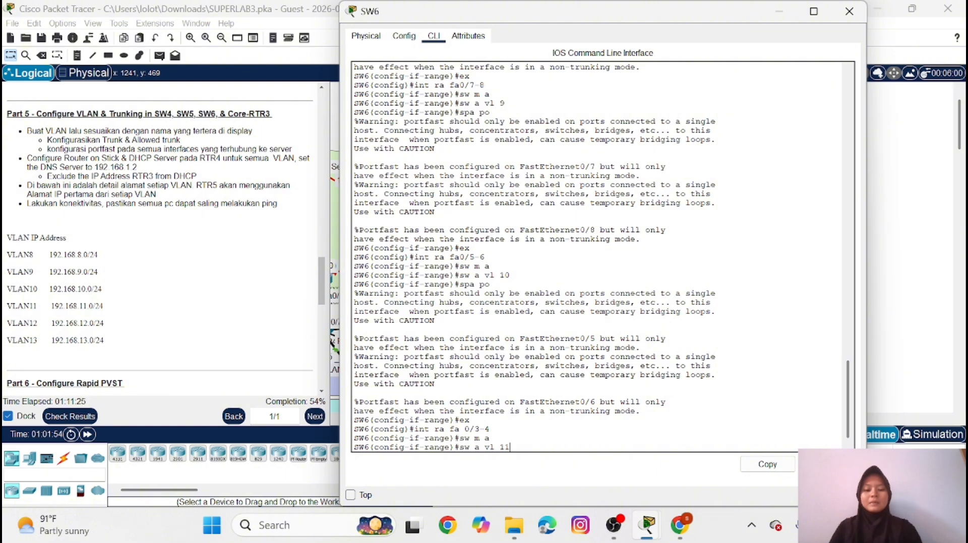
pyautogui.press('Return')
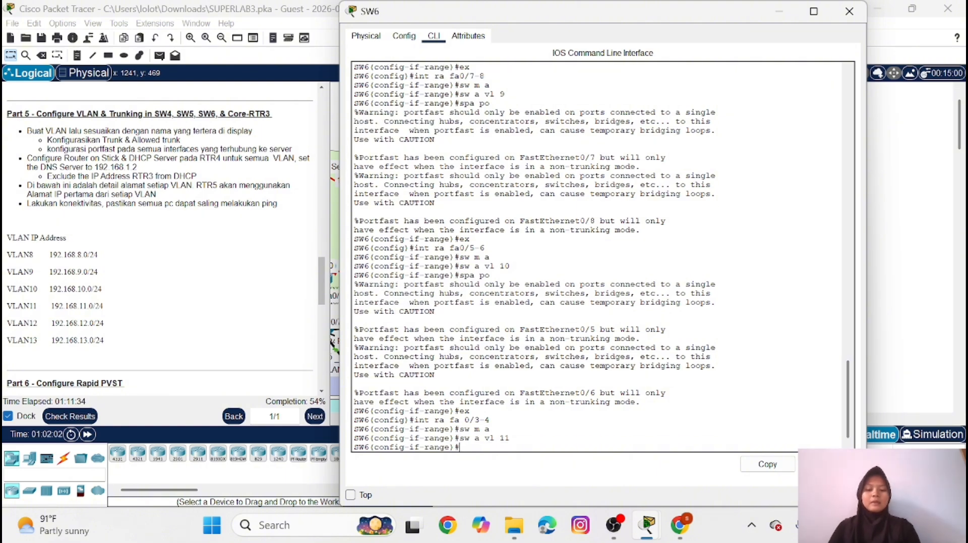
# Enable spanning-tree PortFast on SW6 interfaces fa0/3-4 and return to global configuration mode
pyautogui.write('spa po')
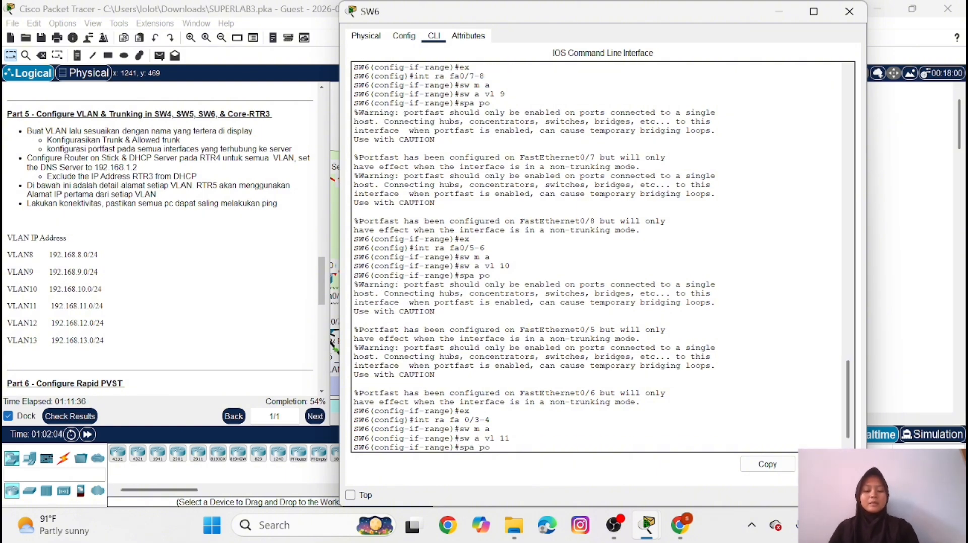
pyautogui.press('Return')
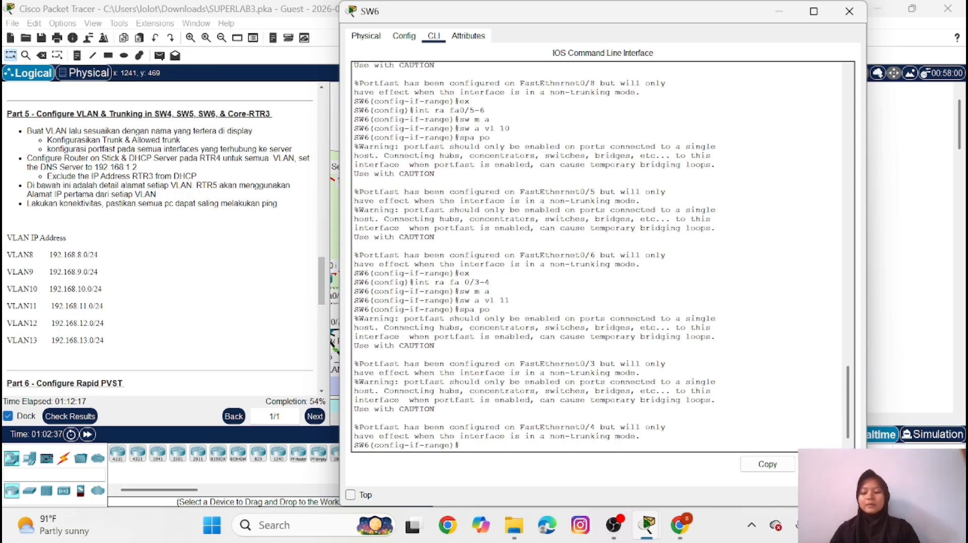
pyautogui.write('ex')
pyautogui.press('Return')
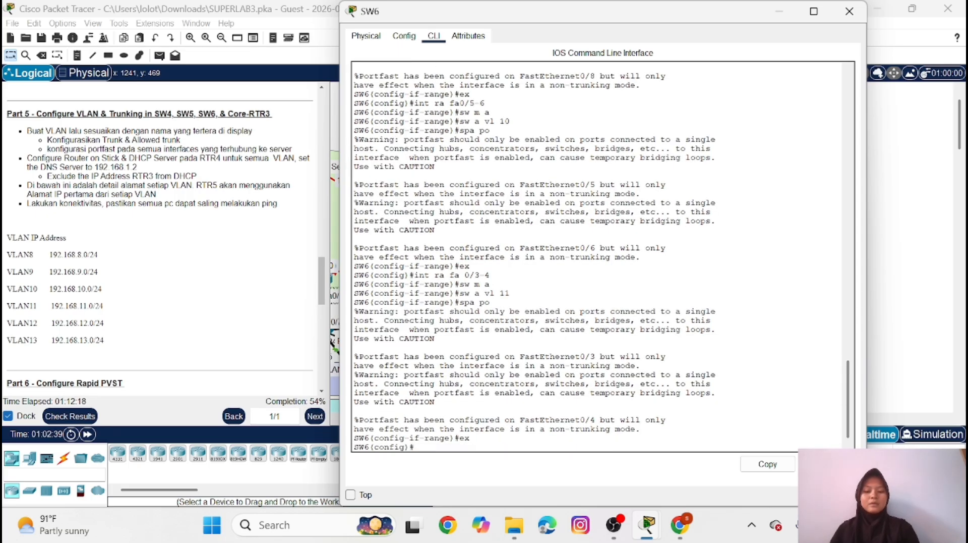
# Set the SW6 interface range fa0/1-2 to trunk mode
pyautogui.write('int ')
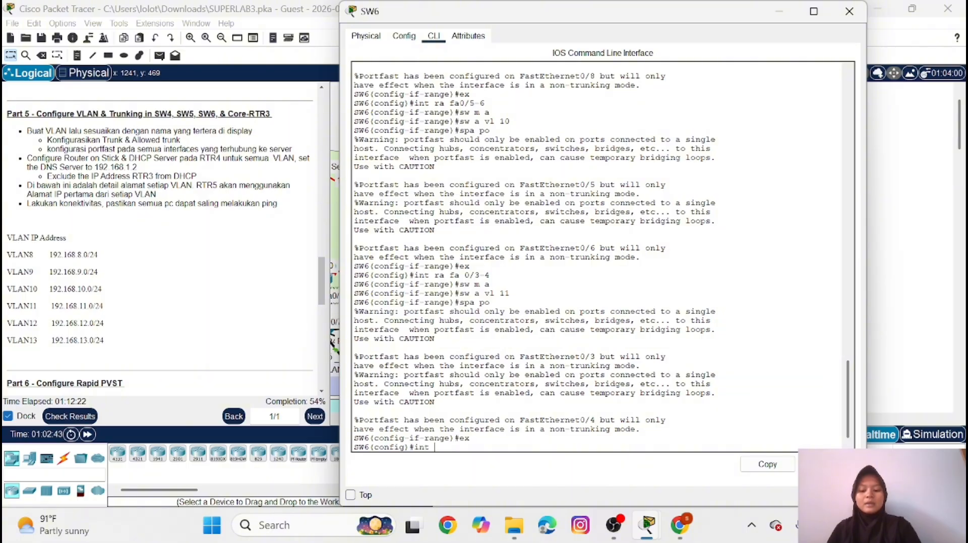
pyautogui.write('ra fa')
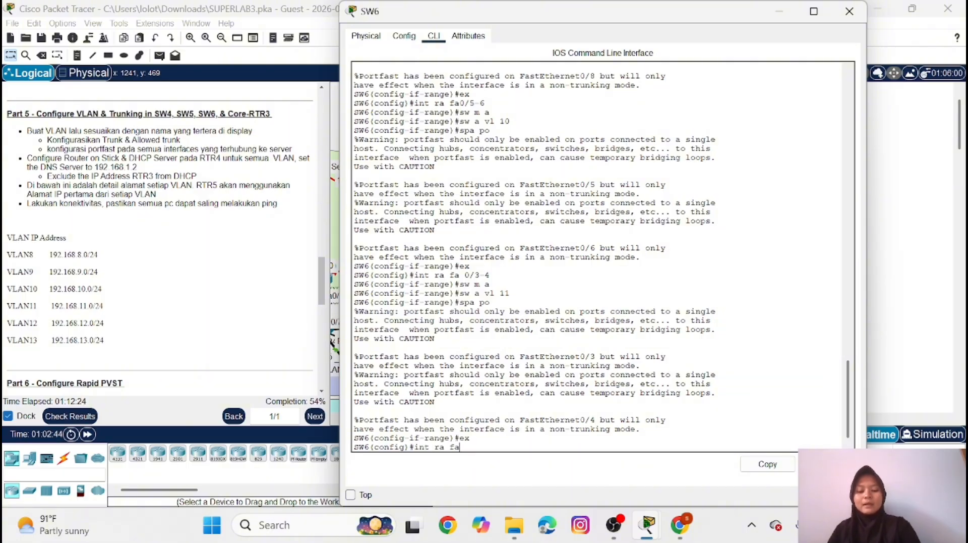
pyautogui.write('0/')
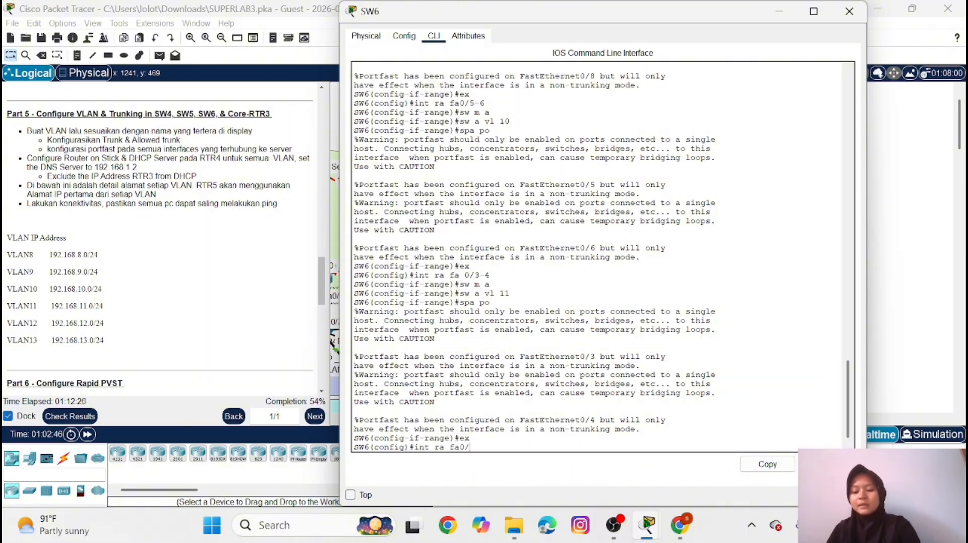
pyautogui.write('1-2')
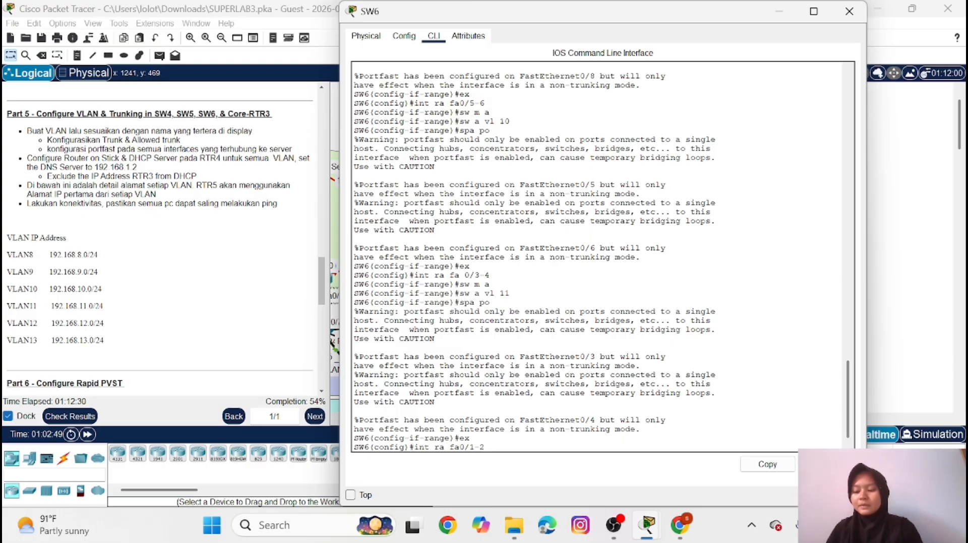
pyautogui.press('Return')
pyautogui.write('sw m t')
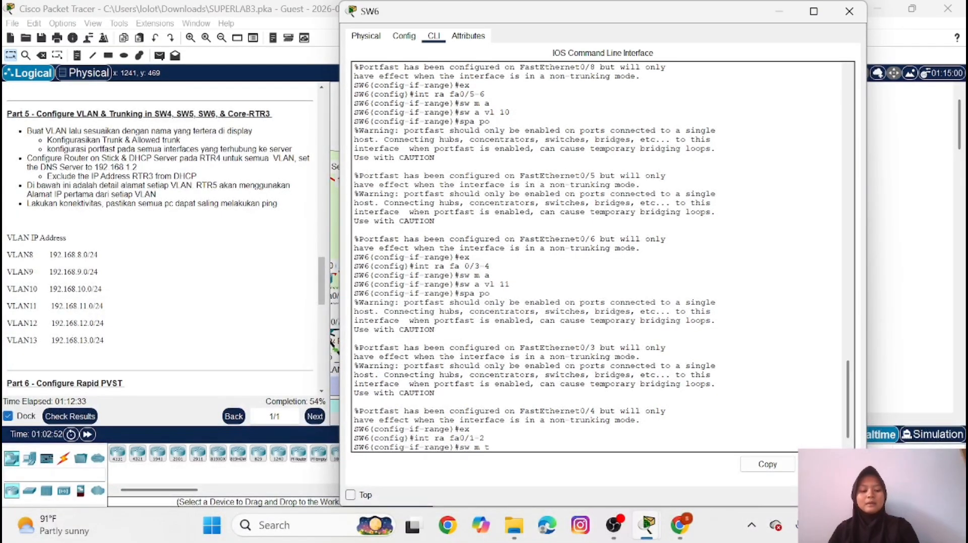
pyautogui.press('Return')
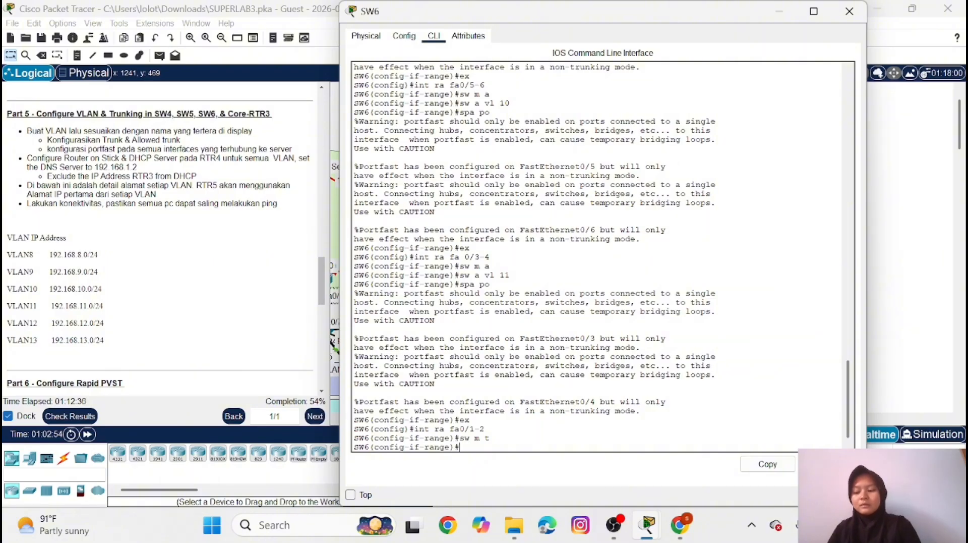
# Allow VLANs 8-11 on the SW6 trunk interfaces fa0/1-2
pyautogui.write('sw t a')
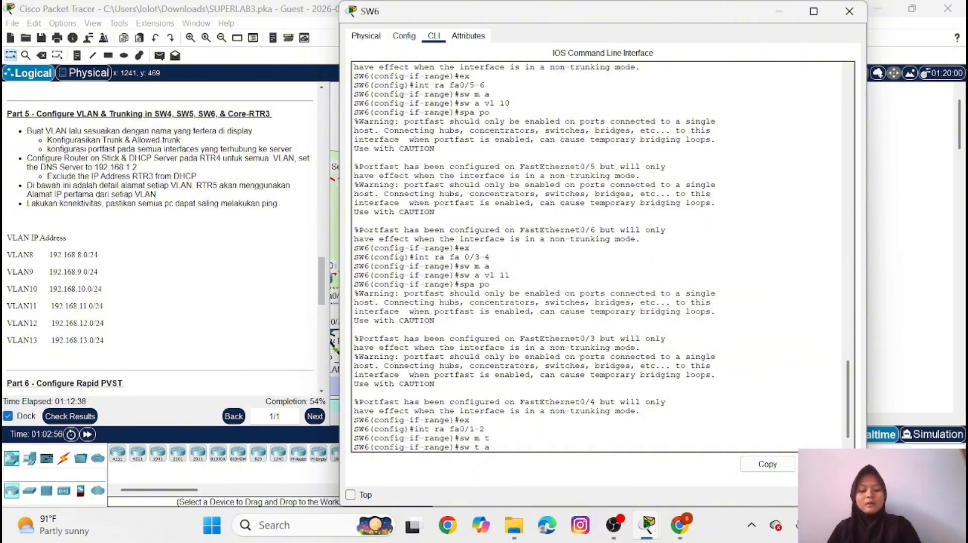
pyautogui.write('llvl')
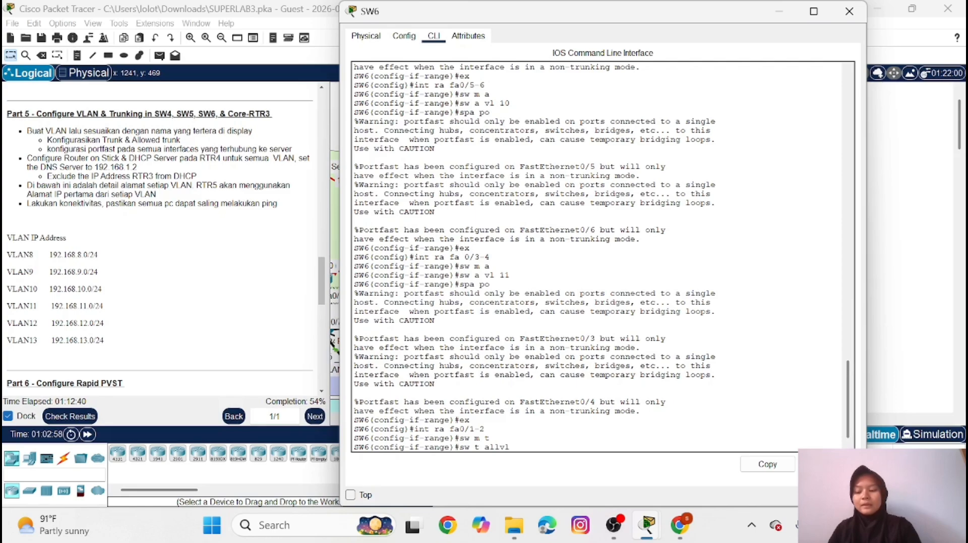
pyautogui.write(' 8-')
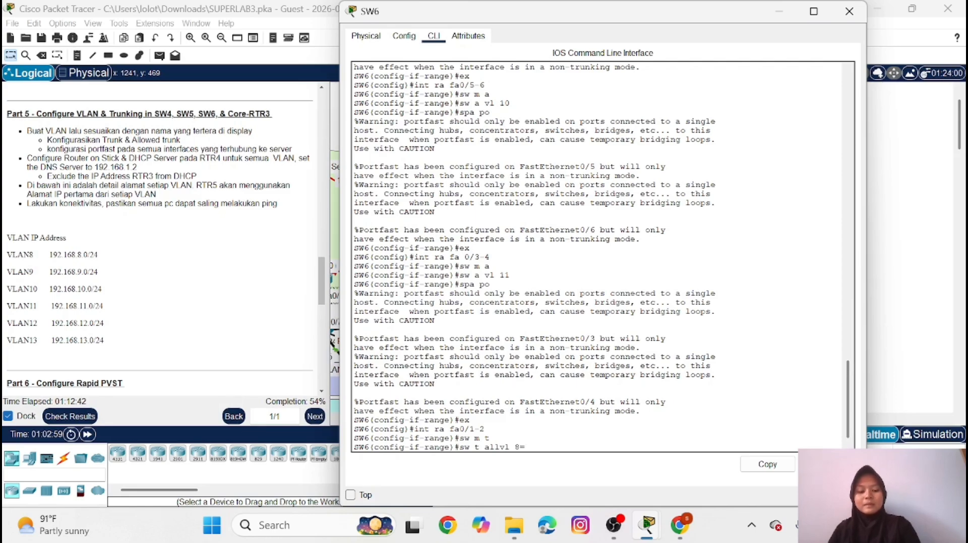
pyautogui.press('BackSpace')
pyautogui.write('-11')
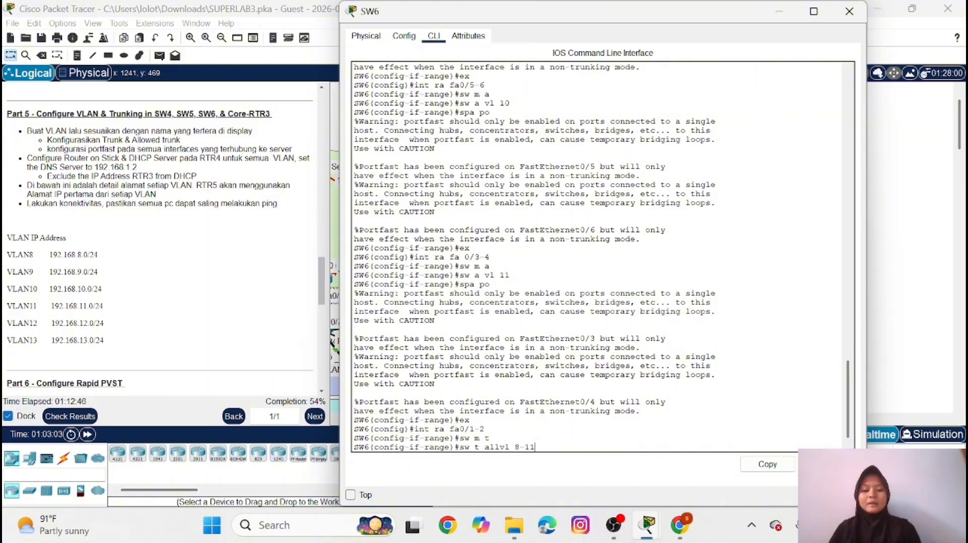
pyautogui.press('Left')
pyautogui.press('Left')
pyautogui.press('Left')
pyautogui.press('Left')
pyautogui.press('Left')
pyautogui.press('Left')
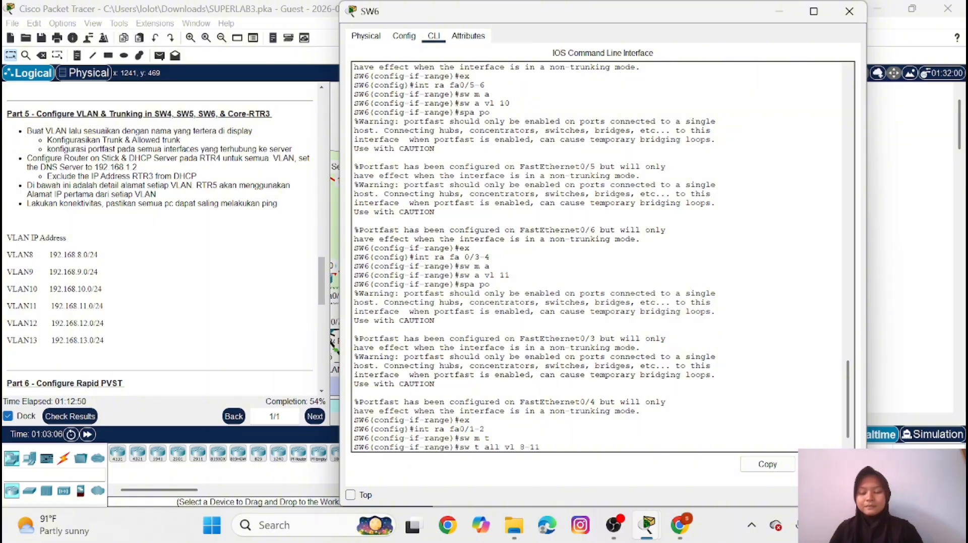
pyautogui.press('Return')
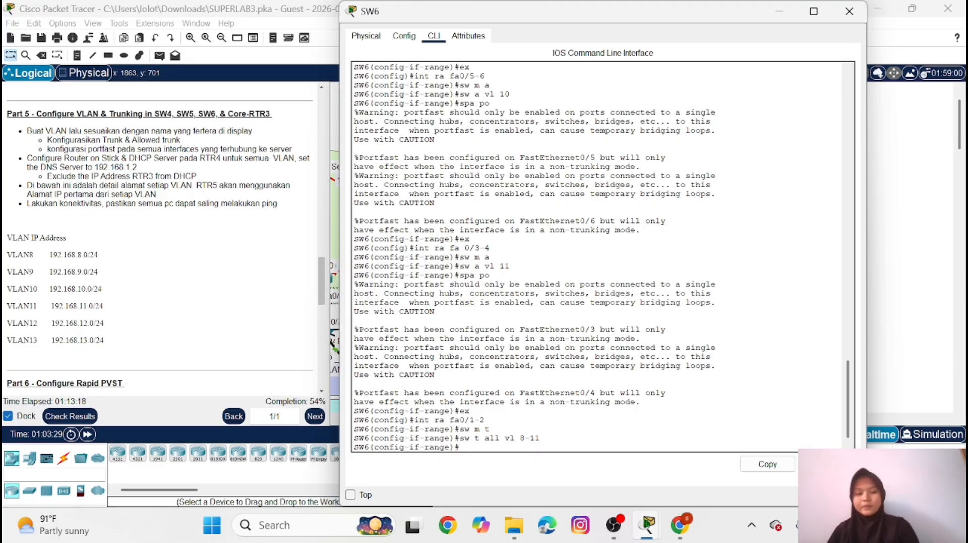
# Switch to SW5's command line, enter privileged mode with the enable password, and go to global configuration mode
pyautogui.click(777, 12)
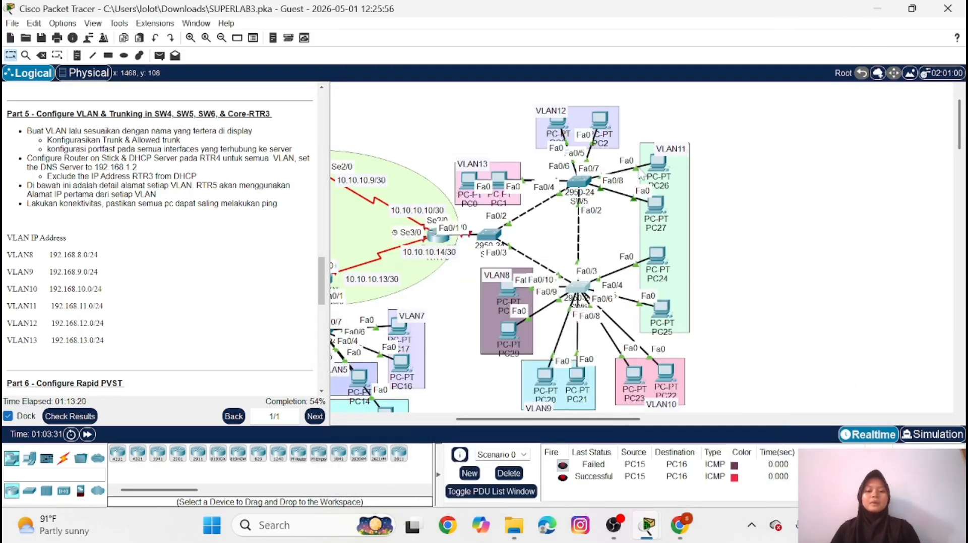
pyautogui.moveTo(582, 181)
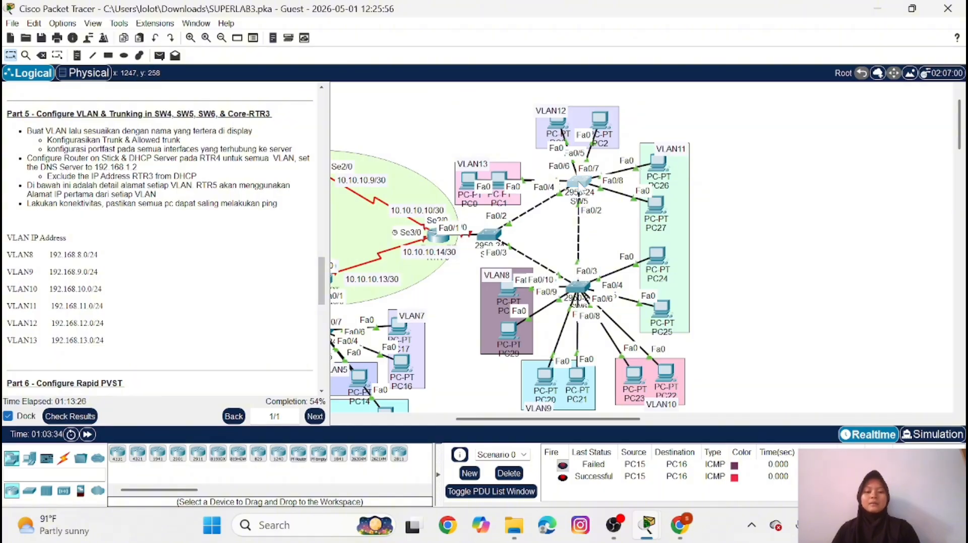
pyautogui.click(580, 182)
pyautogui.press('Return')
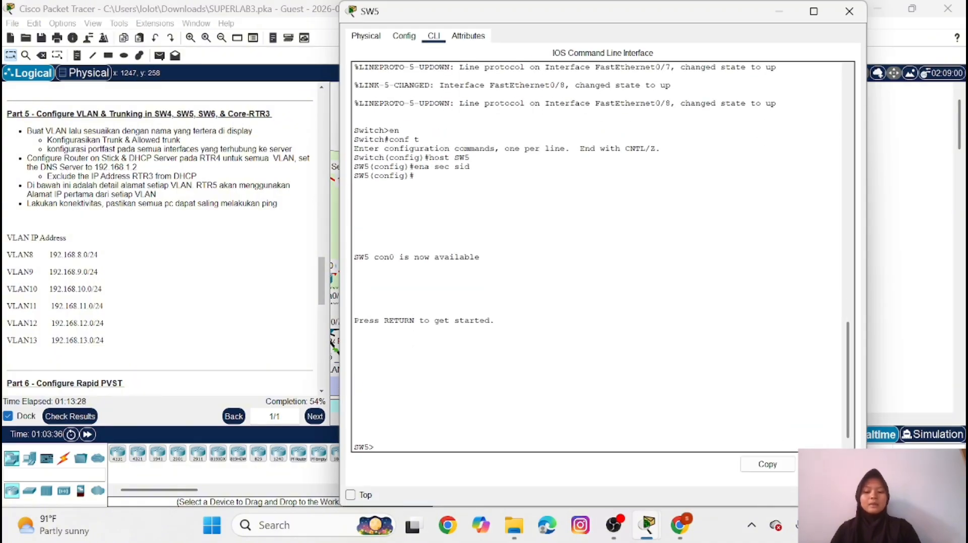
pyautogui.write('en')
pyautogui.press('Return')
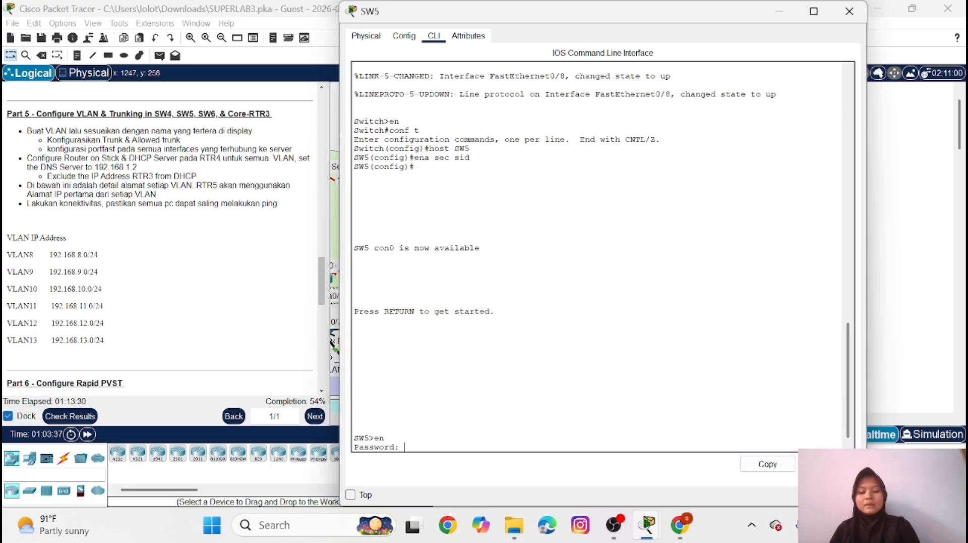
pyautogui.write('sid')
pyautogui.press('Return')
pyautogui.write('co')
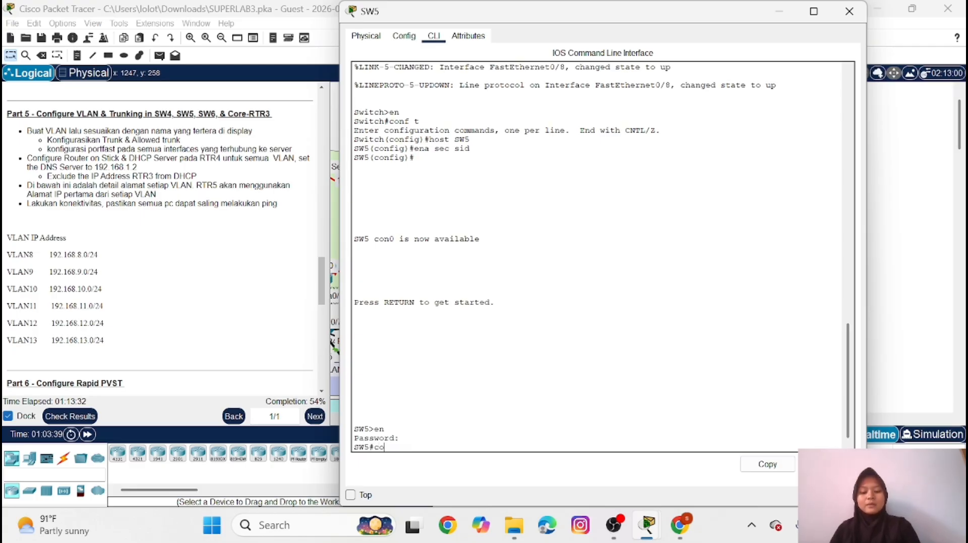
pyautogui.write('nf t')
pyautogui.press('Return')
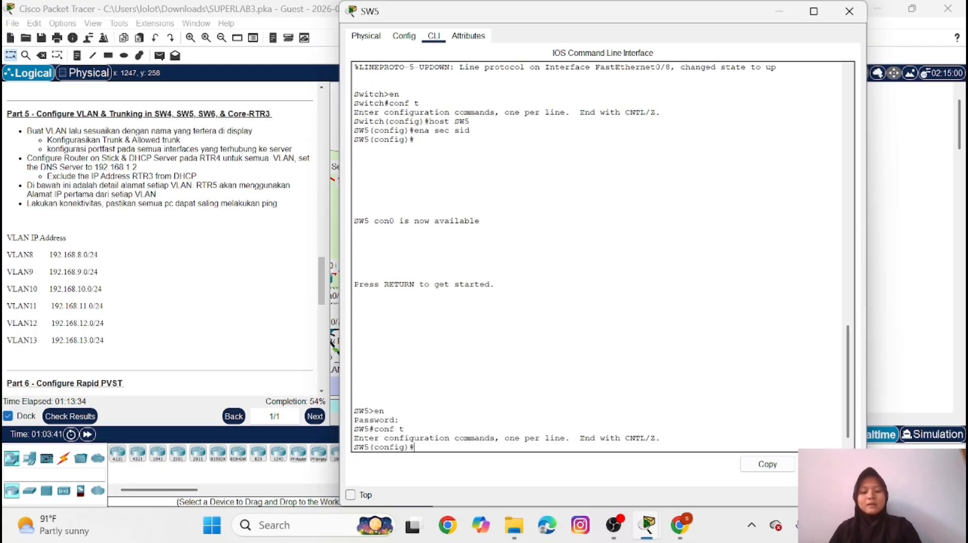
# Create VLAN 11 on SW5 and name it VLAN11
pyautogui.write('vl')
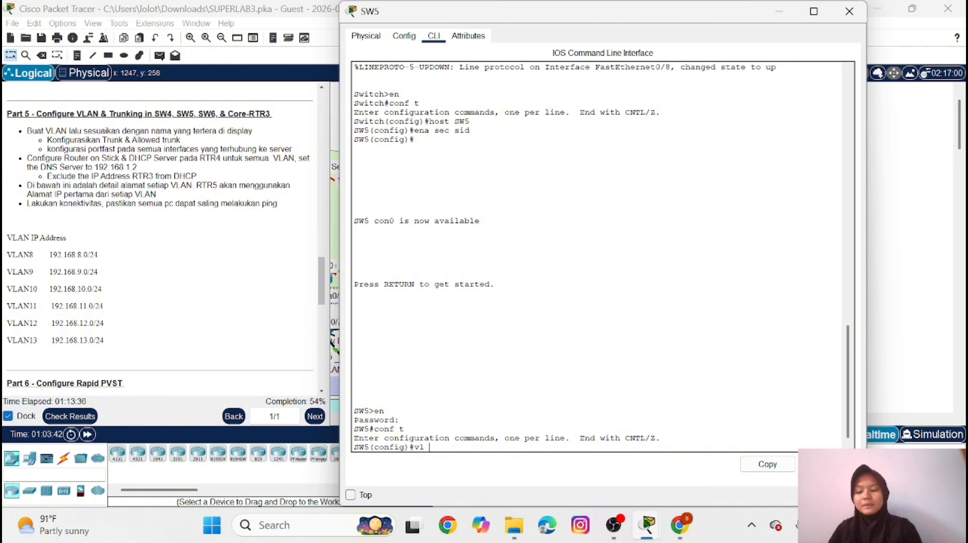
pyautogui.write(' 11')
pyautogui.press('Return')
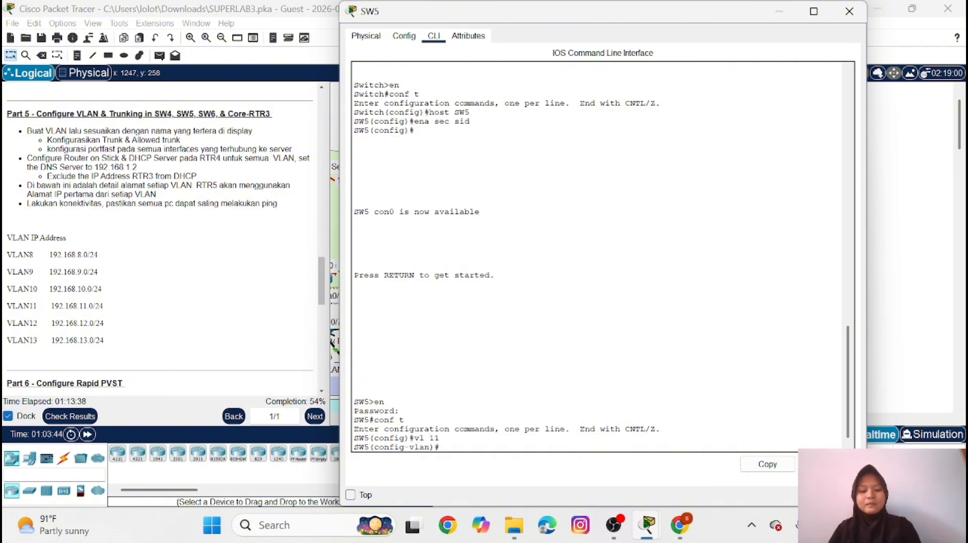
pyautogui.write('name')
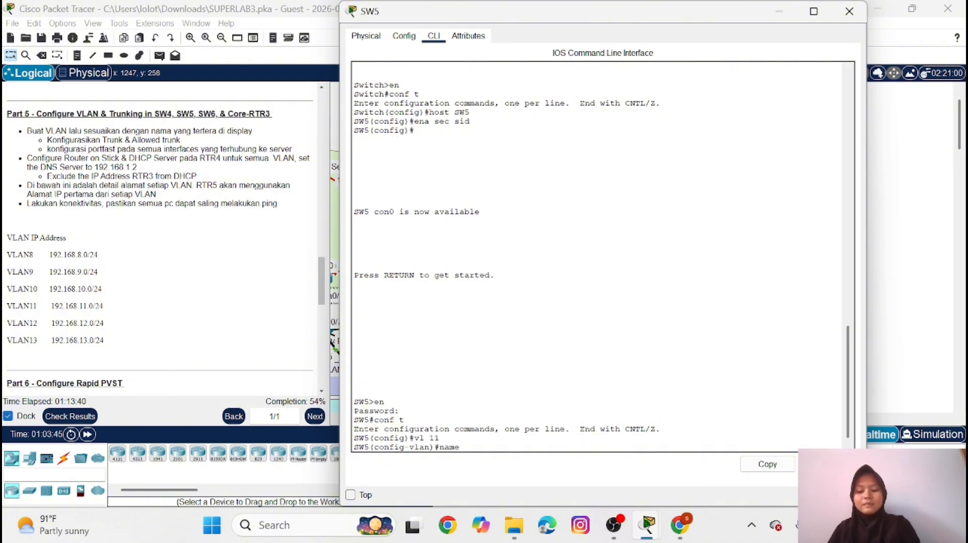
pyautogui.press('capslock')
pyautogui.write('VLAN')
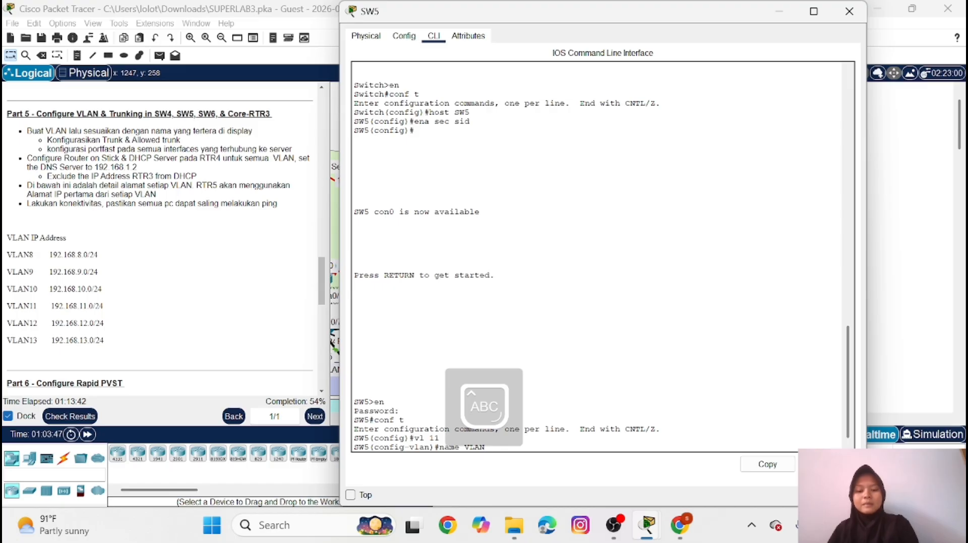
pyautogui.write('11')
pyautogui.press('Return')
# Create VLAN 12 on SW5 and name it VLAN12
pyautogui.press('Up')
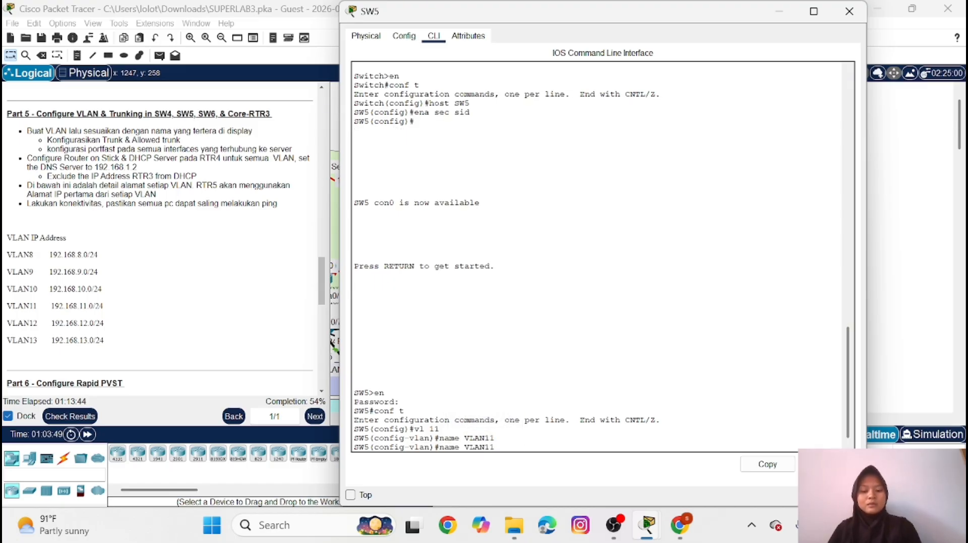
pyautogui.press('Up')
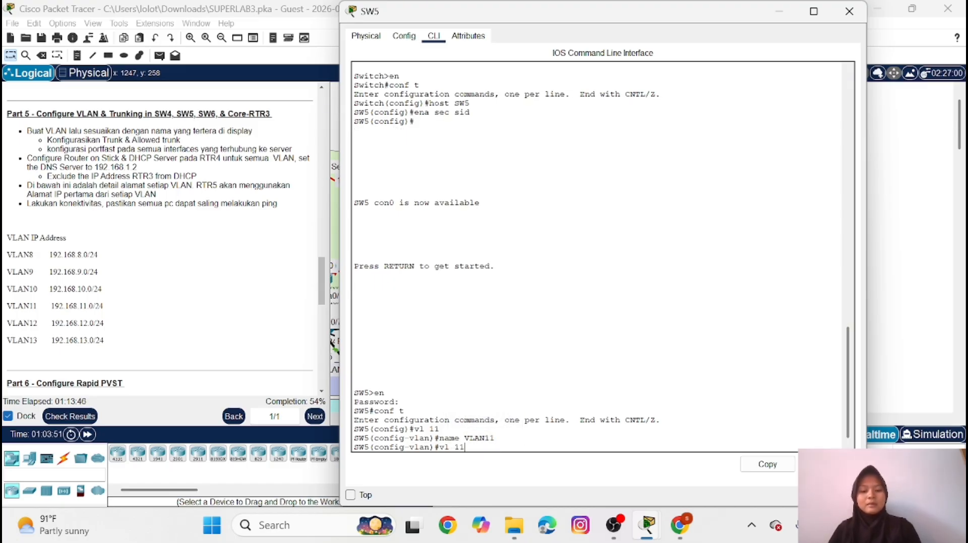
pyautogui.press('BackSpace')
pyautogui.write('2')
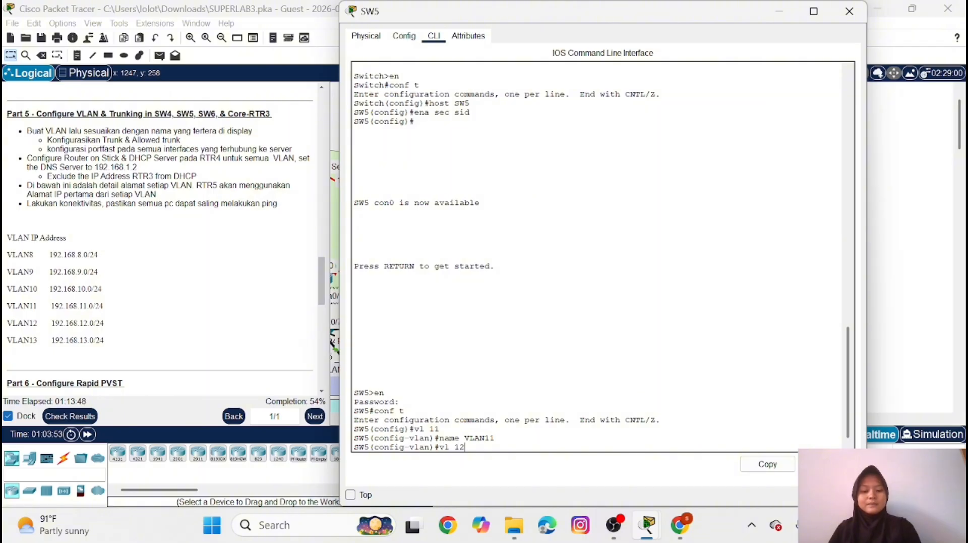
pyautogui.press('Return')
pyautogui.press('Up')
# Create VLAN 13 on SW5, name it VLAN13, and return to global configuration mode
pyautogui.press('Up')
pyautogui.press('BackSpace')
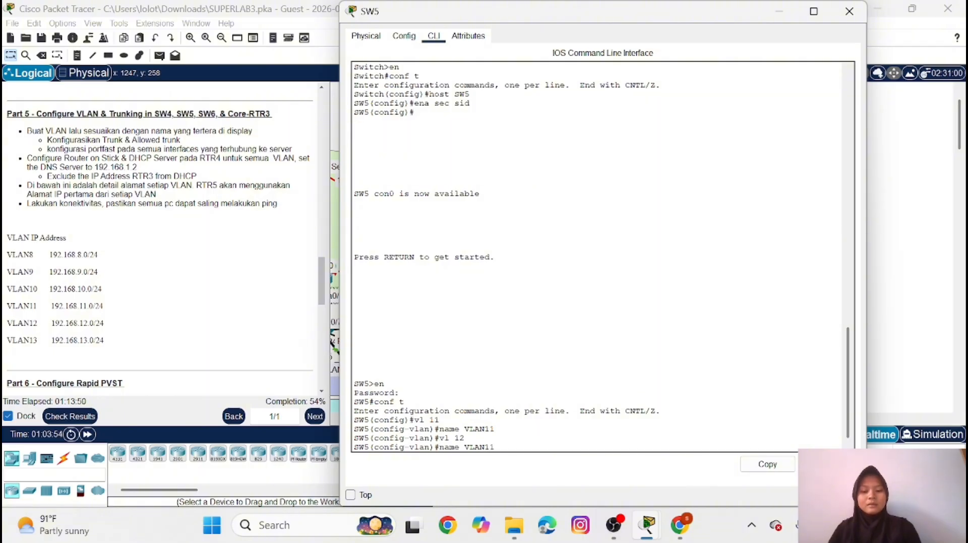
pyautogui.write('2')
pyautogui.press('Return')
pyautogui.press('Up')
pyautogui.press('Up')
pyautogui.press('BackSpace')
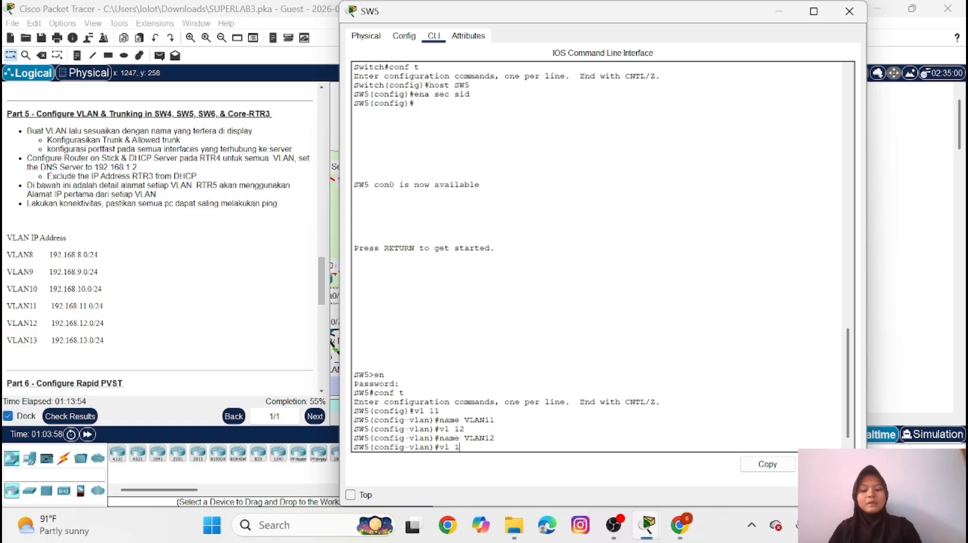
pyautogui.write('3')
pyautogui.press('Return')
pyautogui.press('Up')
pyautogui.press('Up')
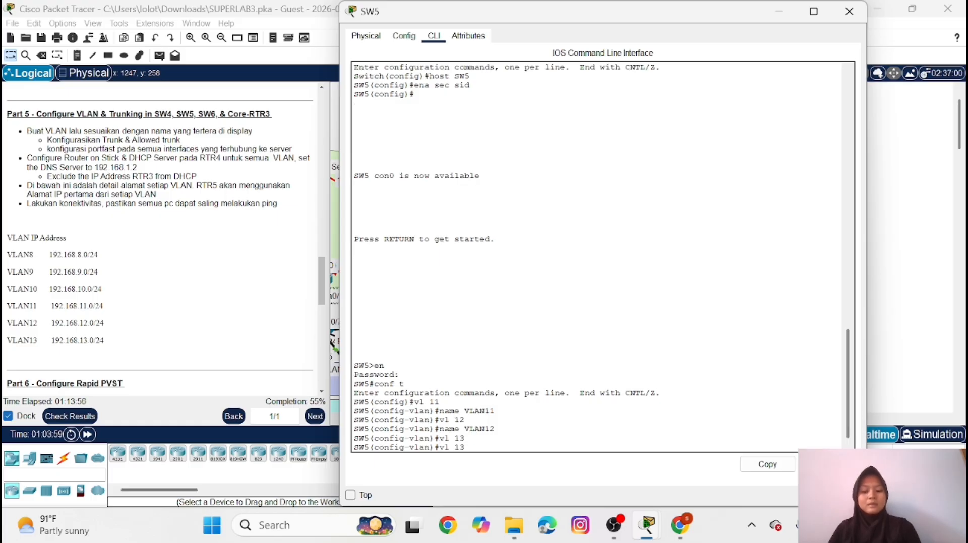
pyautogui.press('BackSpace')
pyautogui.write('3')
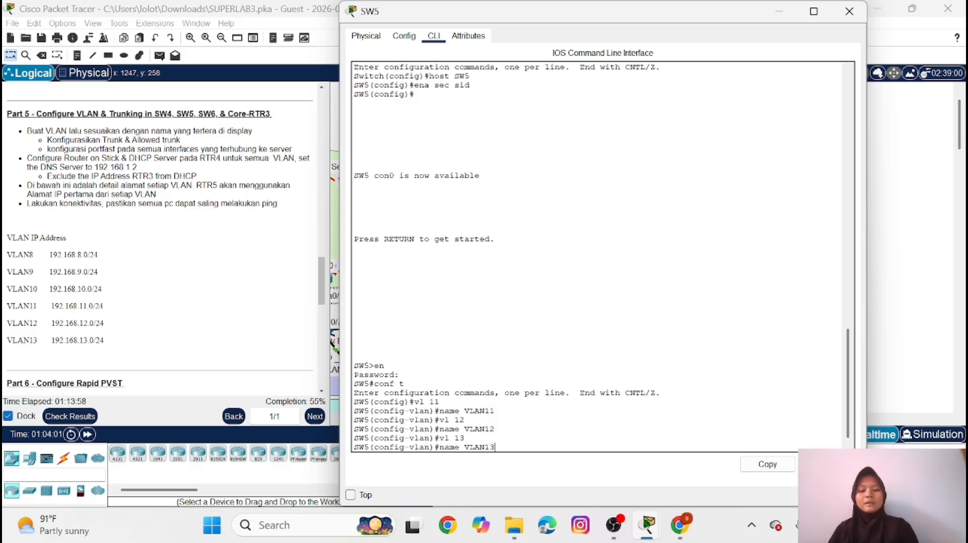
pyautogui.press('Return')
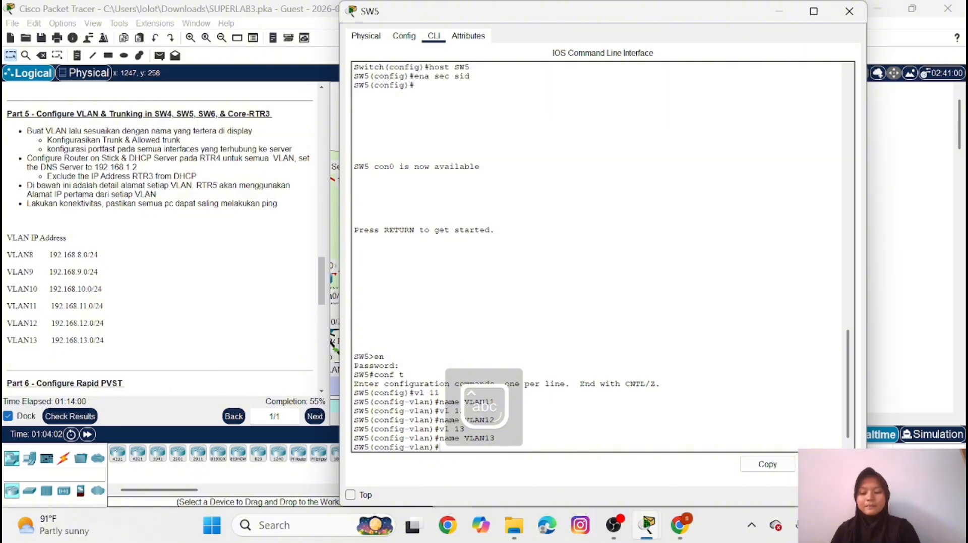
pyautogui.write('ex')
pyautogui.press('Return')
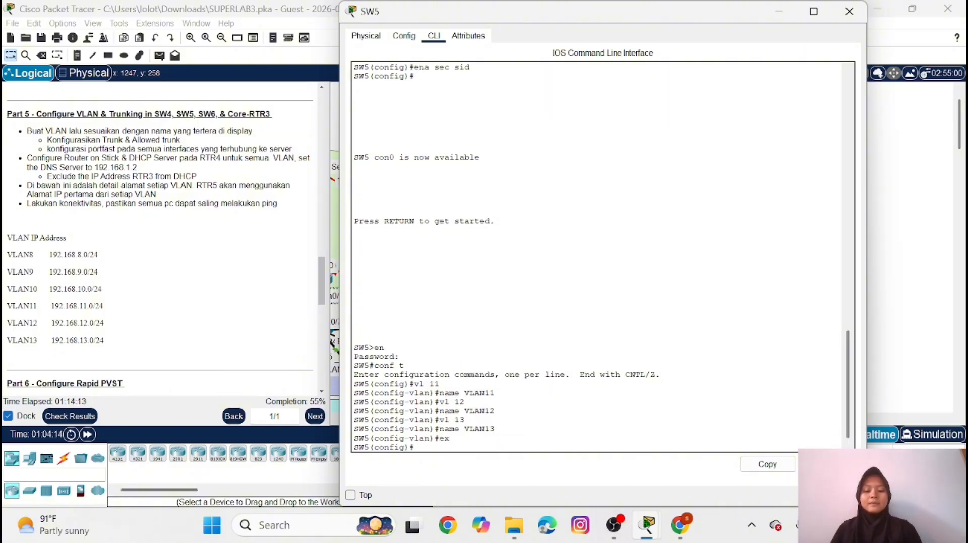
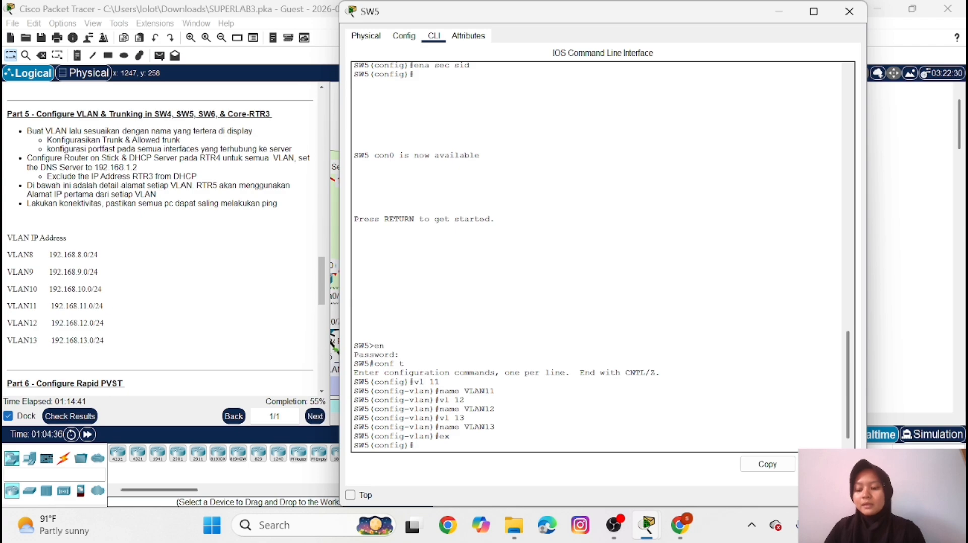
# Configure SW5 interfaces FastEthernet0/7-8 as access ports in VLAN 11
pyautogui.write('i')
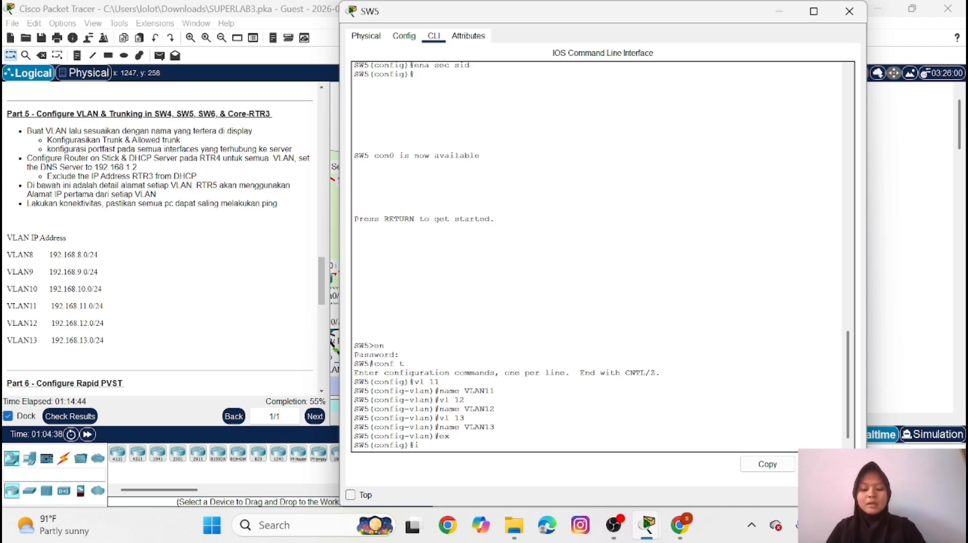
pyautogui.write('nt ra')
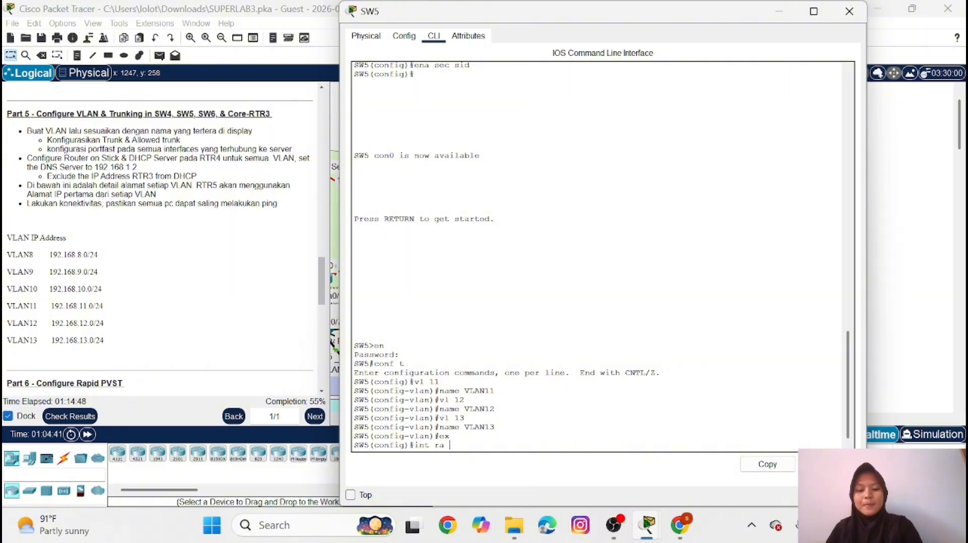
pyautogui.write(' fa0/7-8')
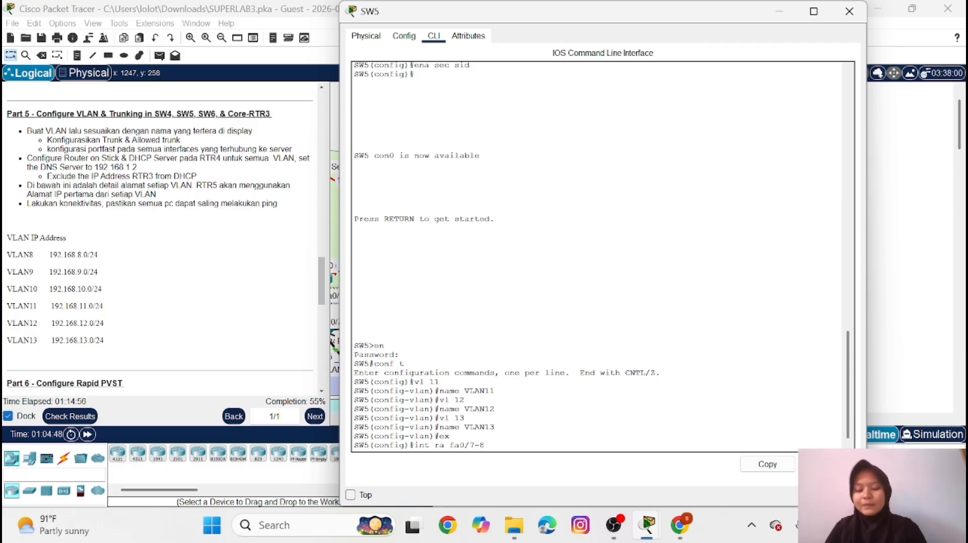
pyautogui.press('Return')
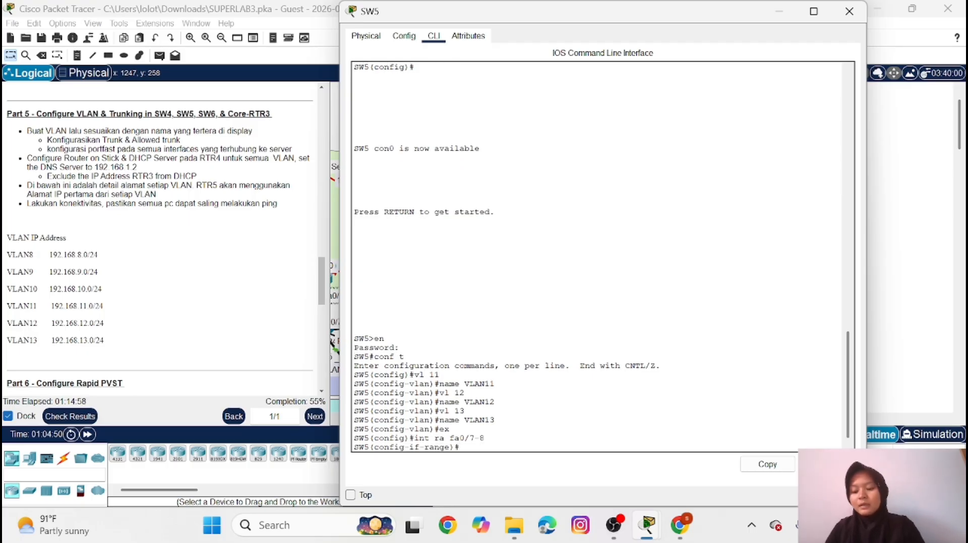
pyautogui.write('sw m a')
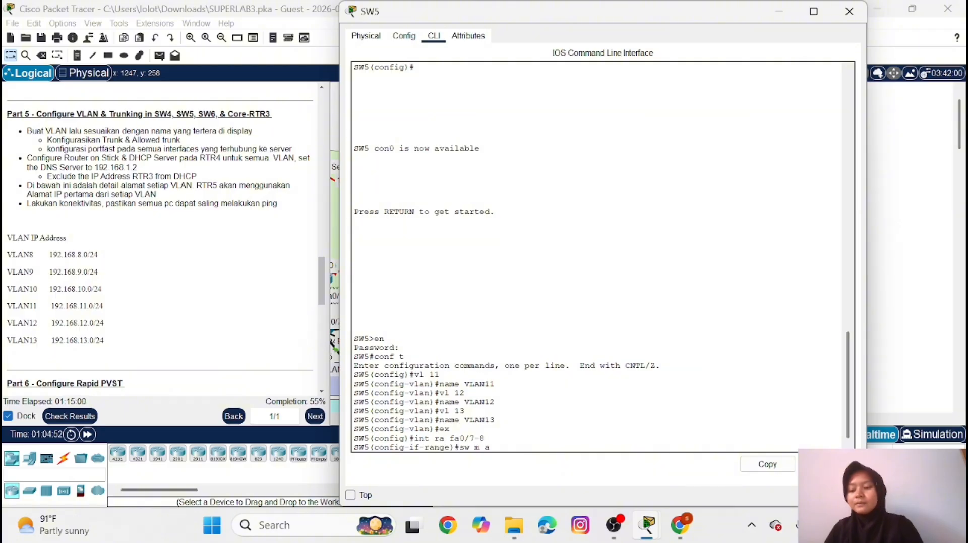
pyautogui.press('Return')
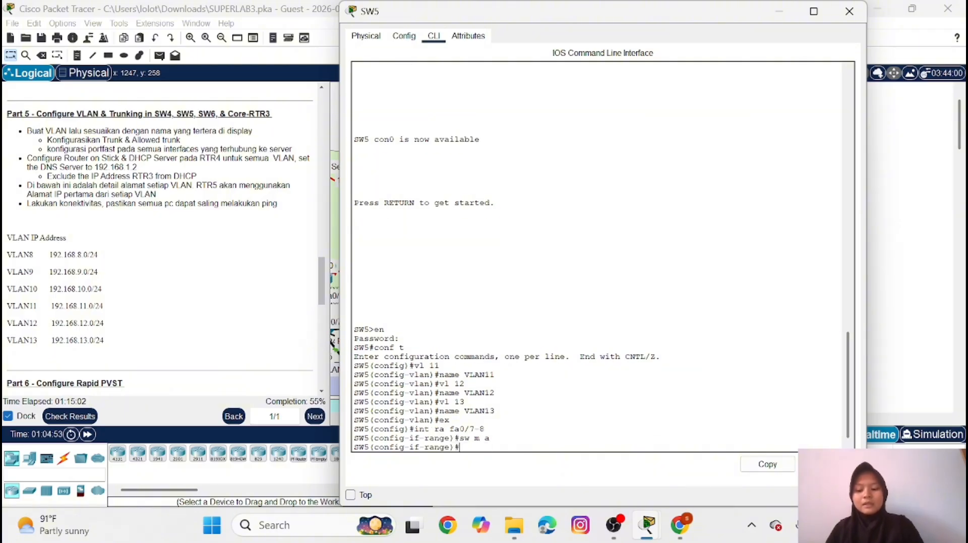
pyautogui.write('sw a')
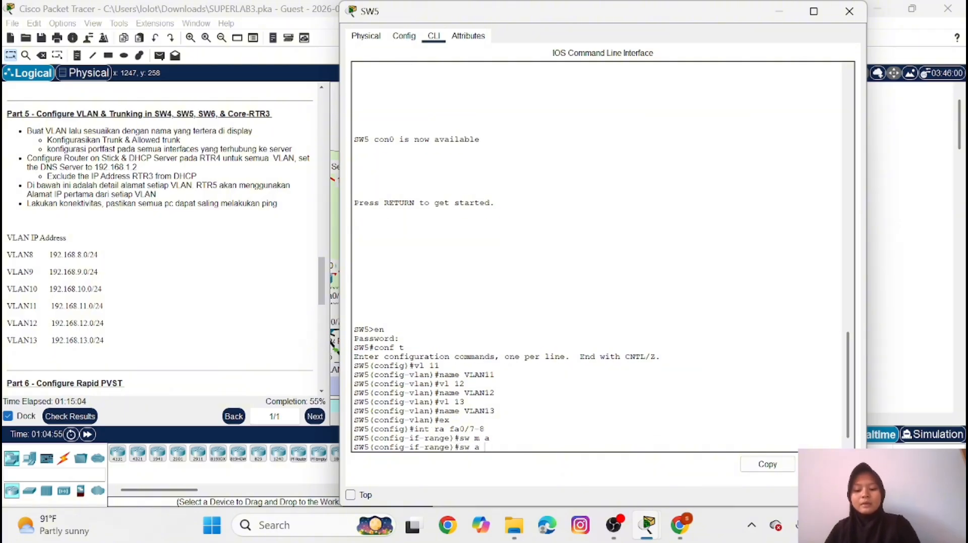
pyautogui.write(' vl 11')
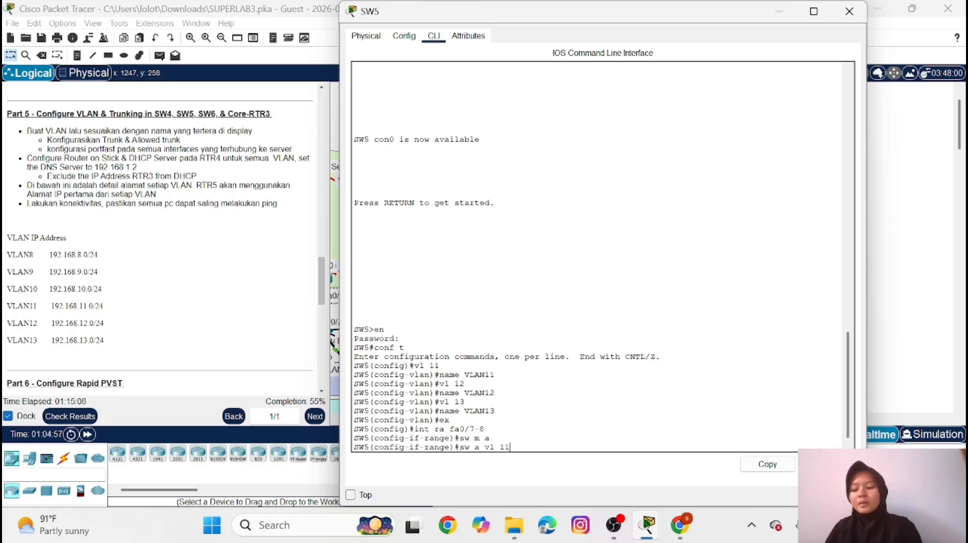
pyautogui.press('Return')
# Enable PortFast on SW5's FastEthernet0/7-8 range and return to global configuration mode
pyautogui.write('s')
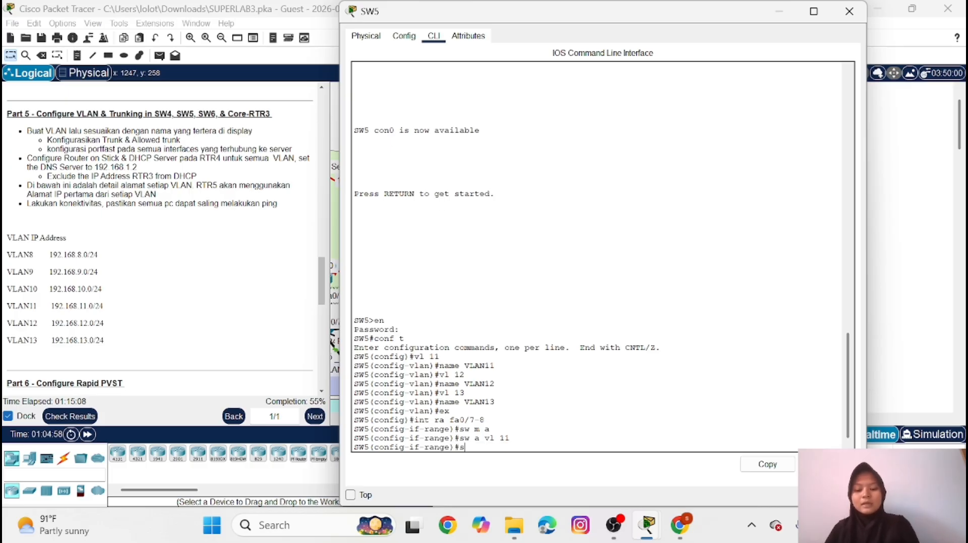
pyautogui.write('pa po')
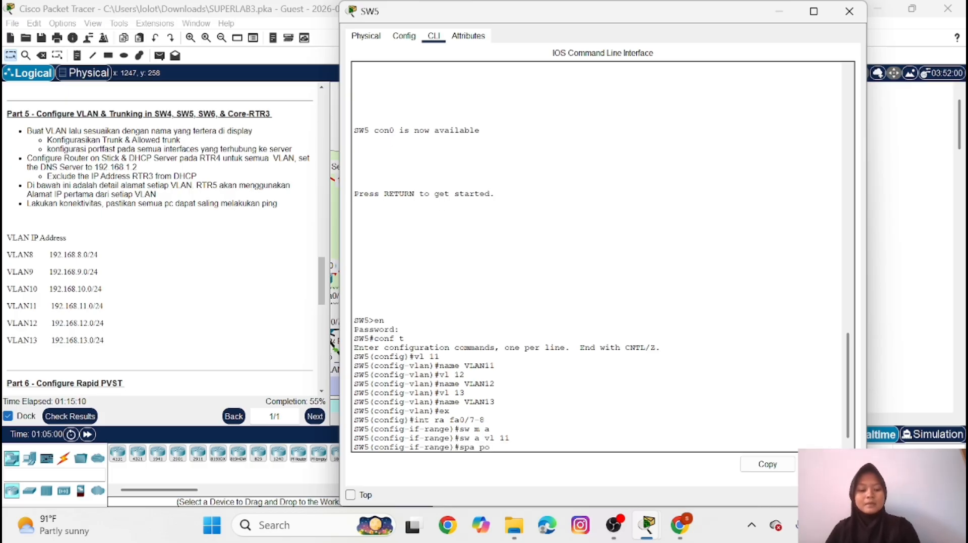
pyautogui.press('Return')
pyautogui.write('ex')
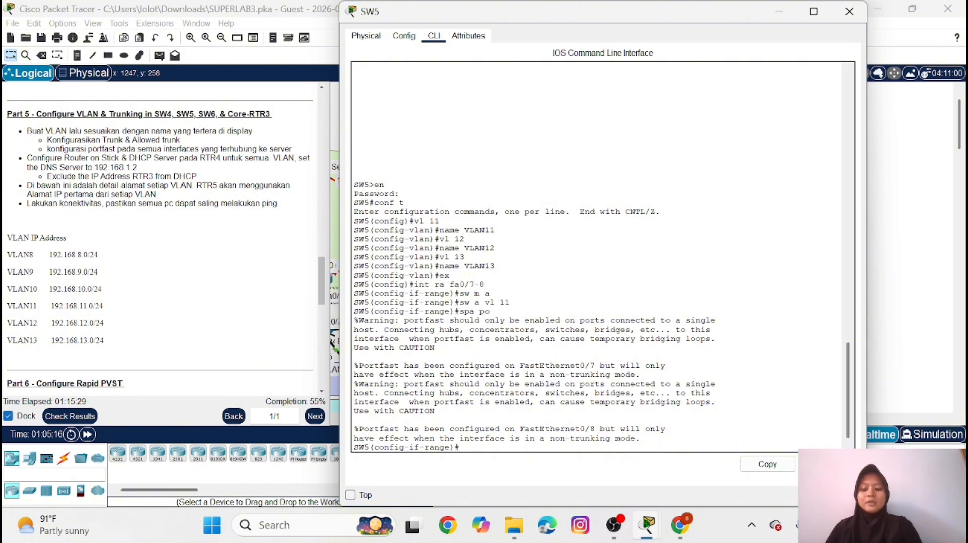
pyautogui.press('Return')
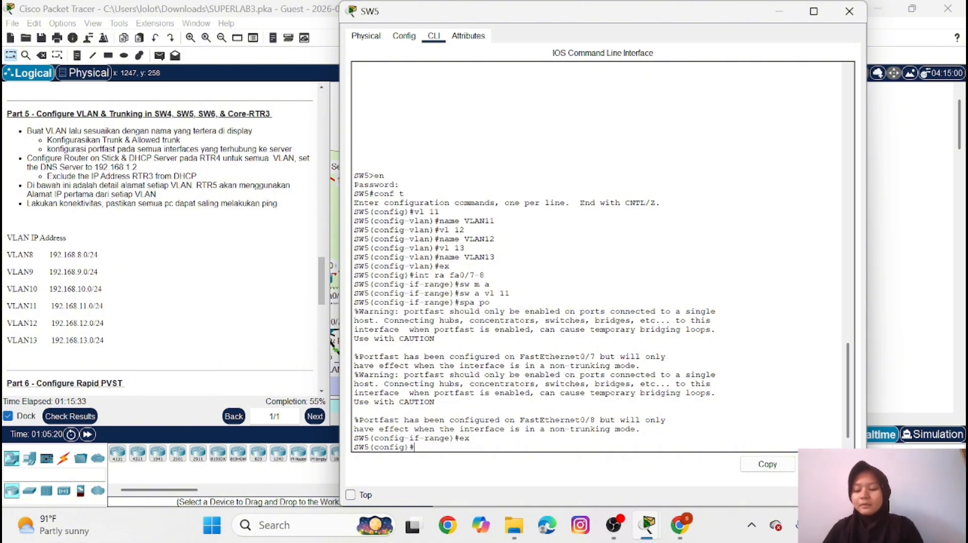
# Configure SW5 interfaces FastEthernet0/5-6 as access ports in VLAN 12
pyautogui.write('i')
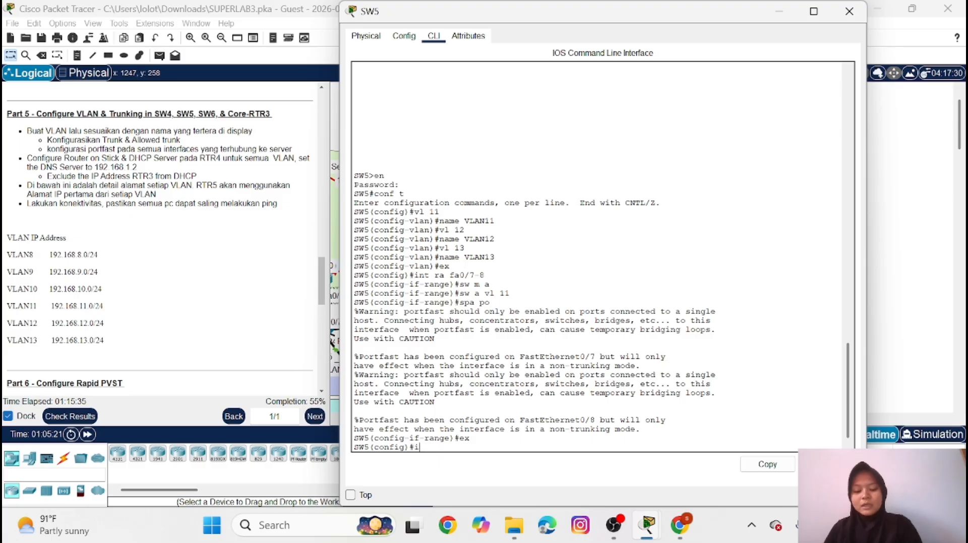
pyautogui.write('nt ra f')
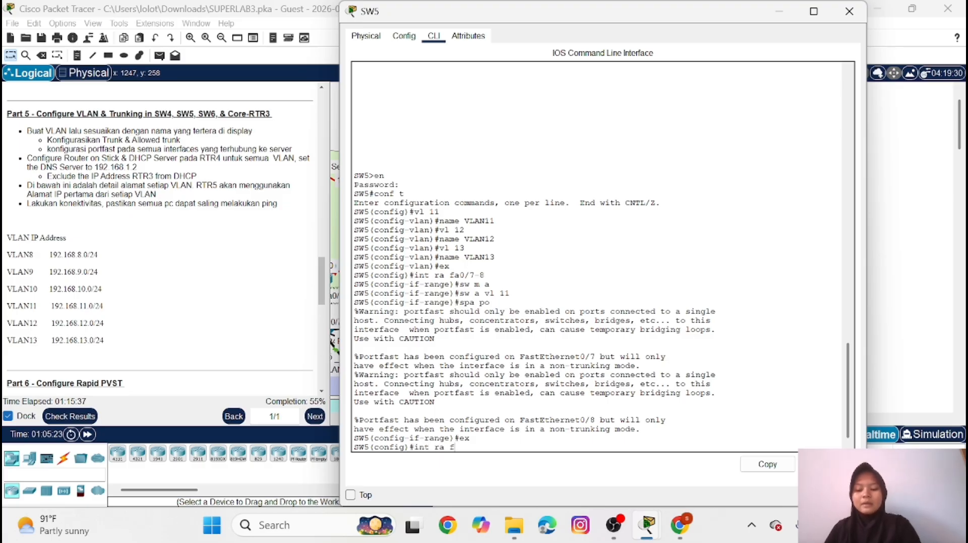
pyautogui.write('a 0/')
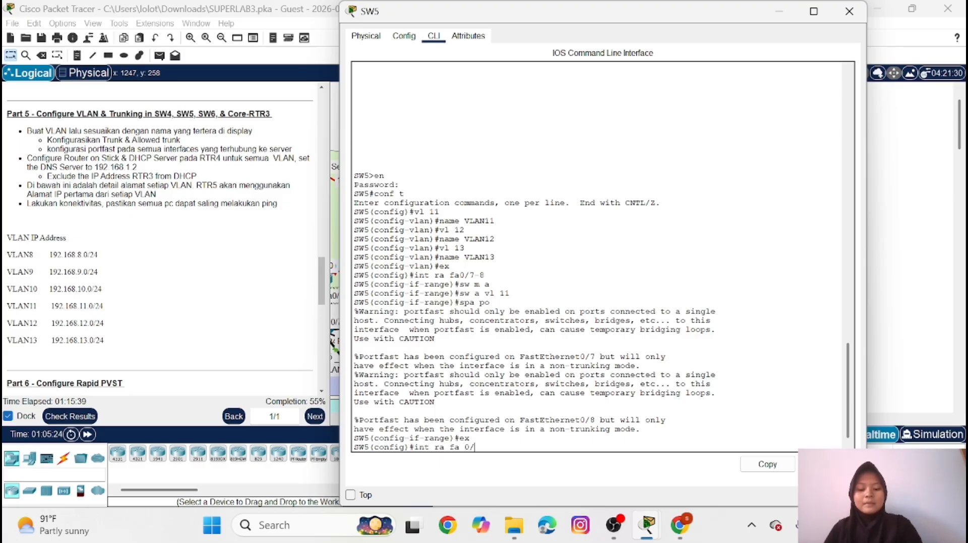
pyautogui.write('5-6')
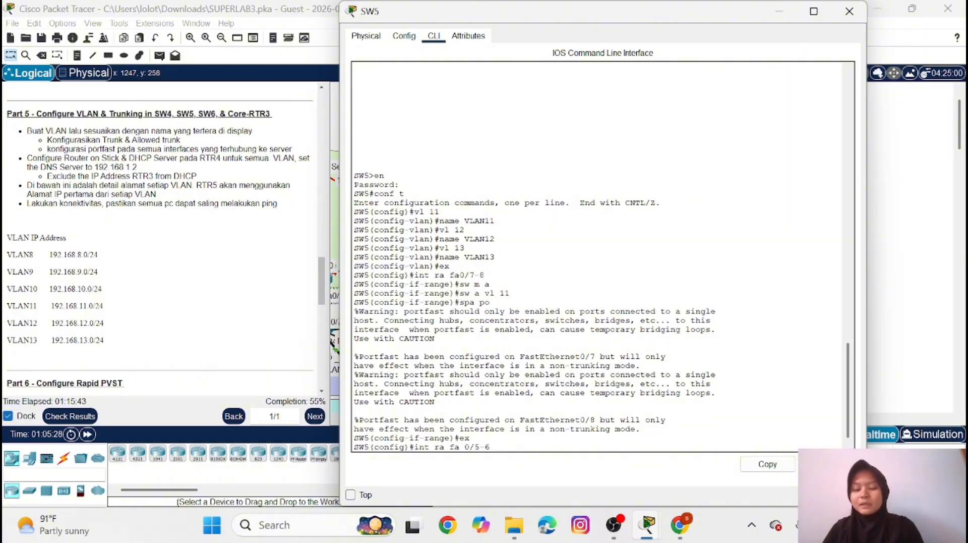
pyautogui.press('Return')
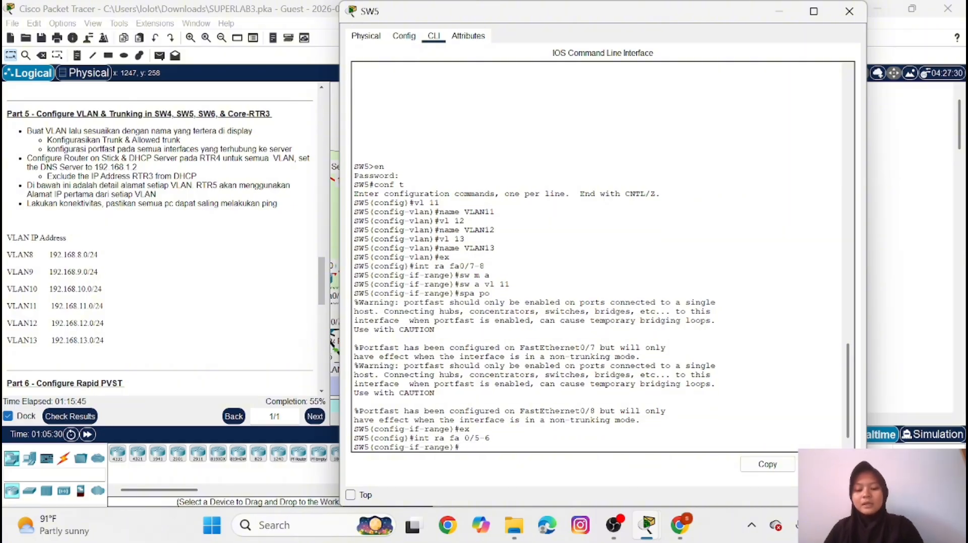
pyautogui.write('sw m a')
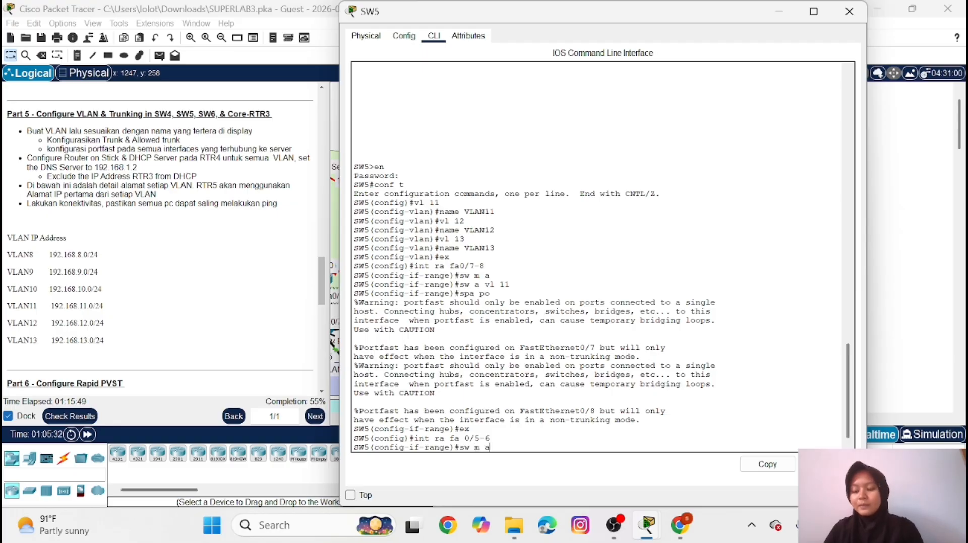
pyautogui.press('Return')
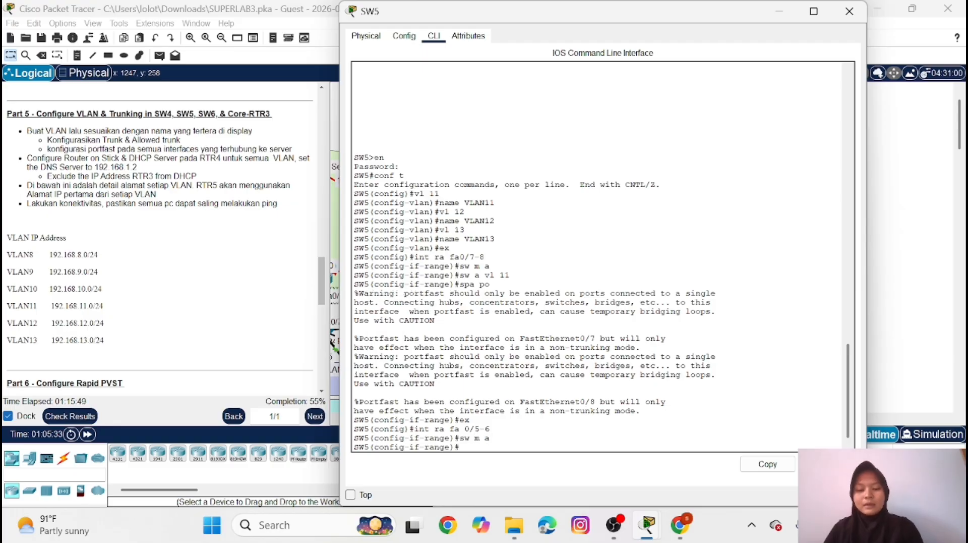
pyautogui.write('sw a ')
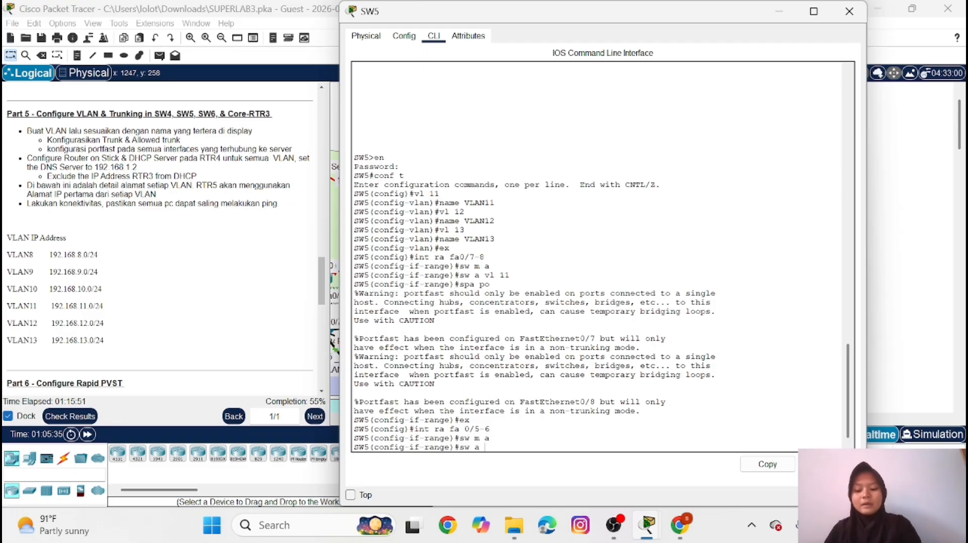
pyautogui.write('vl 12')
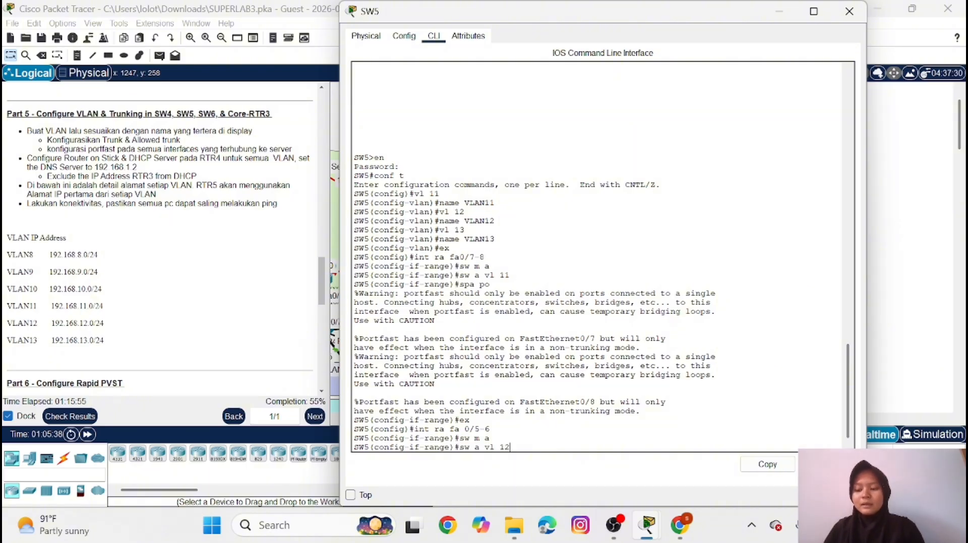
pyautogui.press('Return')
# Enable PortFast on SW5's FastEthernet0/5-6 range and return to global configuration mode
pyautogui.write('s')
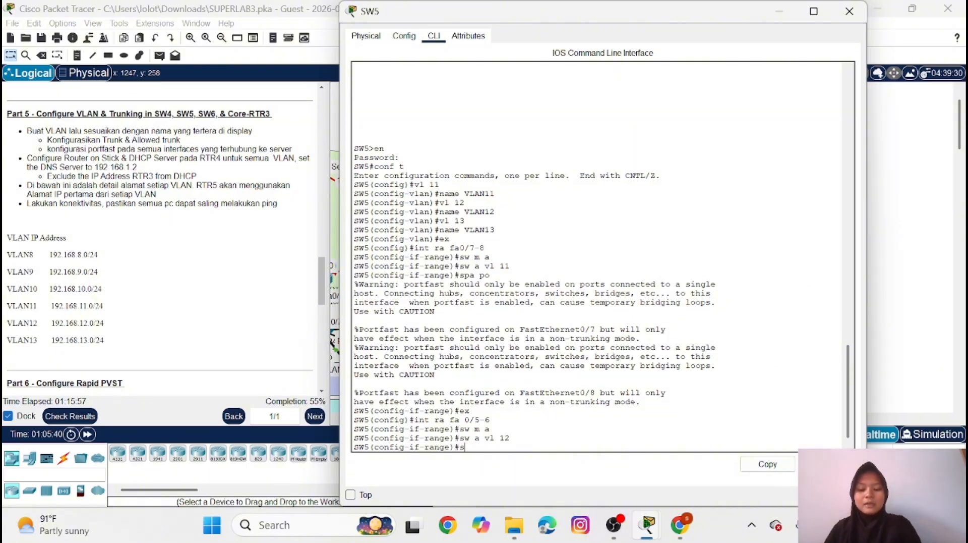
pyautogui.write('pa po')
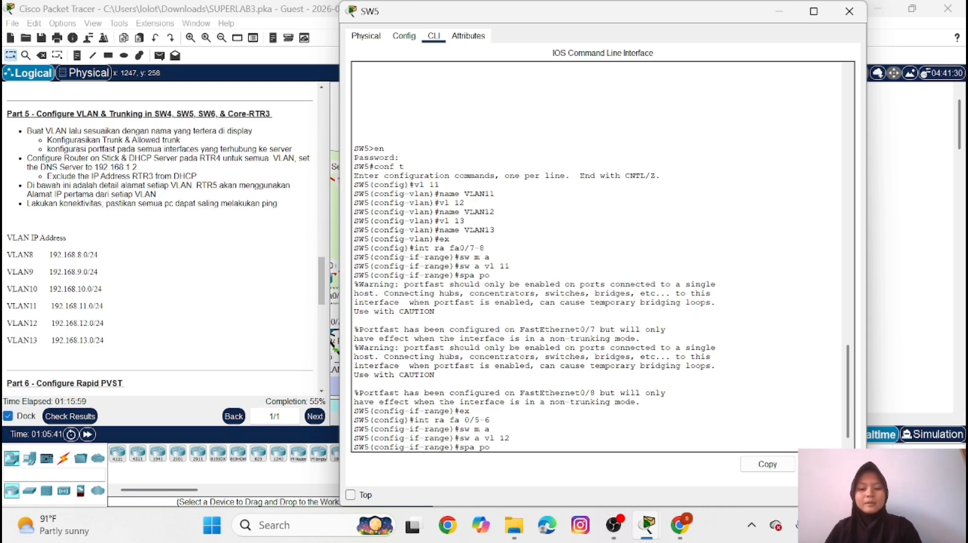
pyautogui.press('Return')
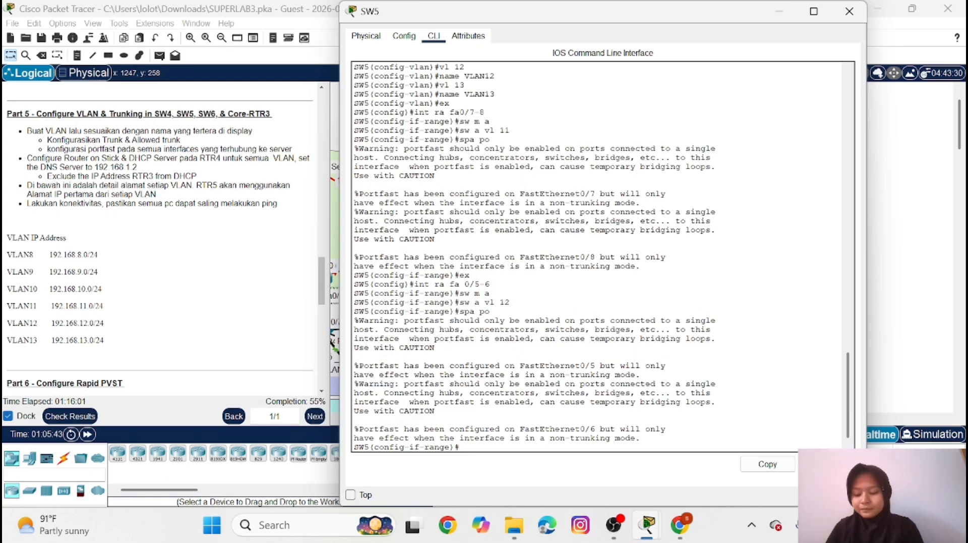
pyautogui.write('ex')
pyautogui.press('Return')
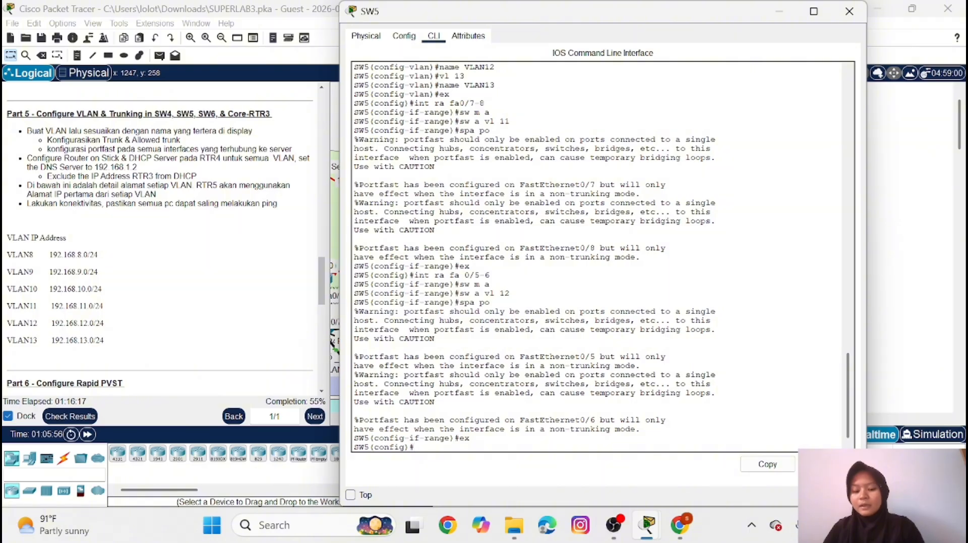
# Configure SW5 interfaces FastEthernet0/3-4 as access ports in VLAN 13
pyautogui.write('int')
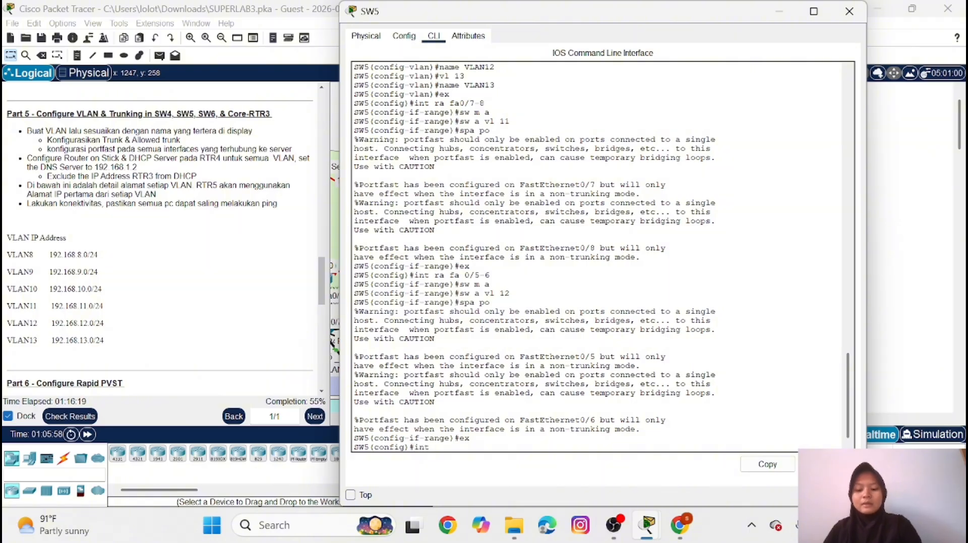
pyautogui.write(' ra fa0')
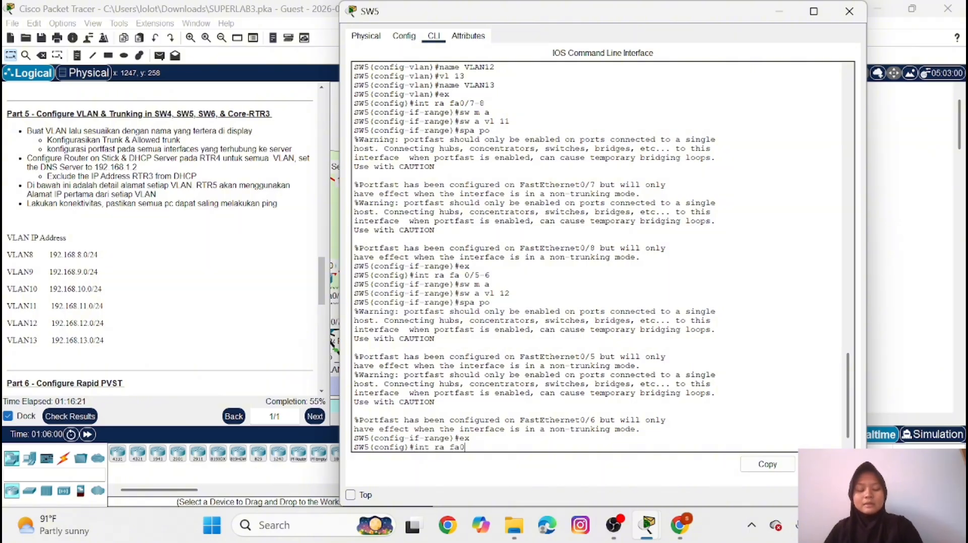
pyautogui.write('/')
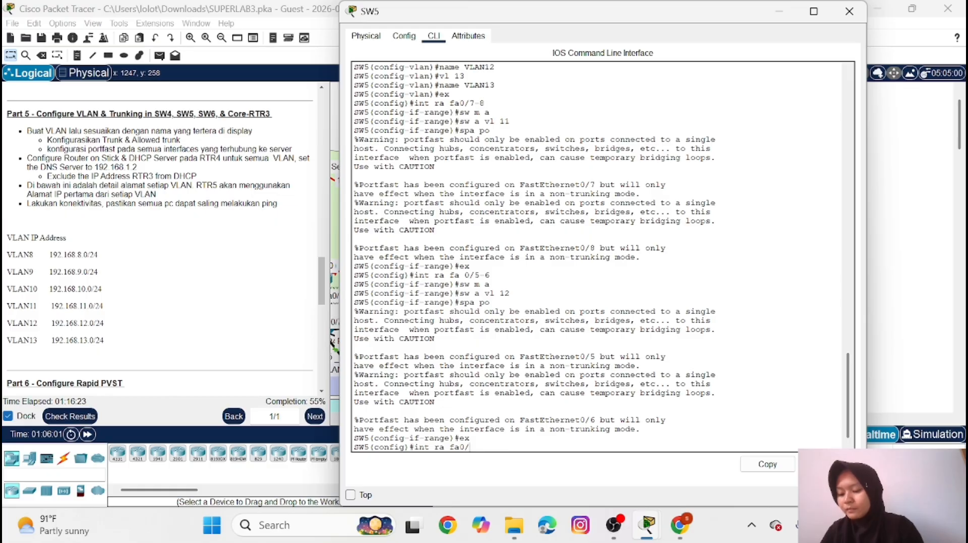
pyautogui.write('3-4')
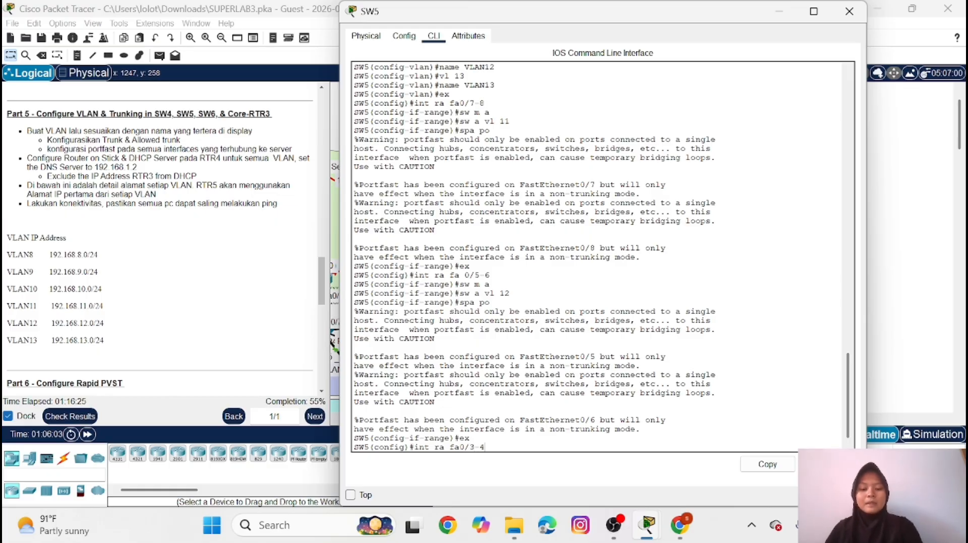
pyautogui.press('Return')
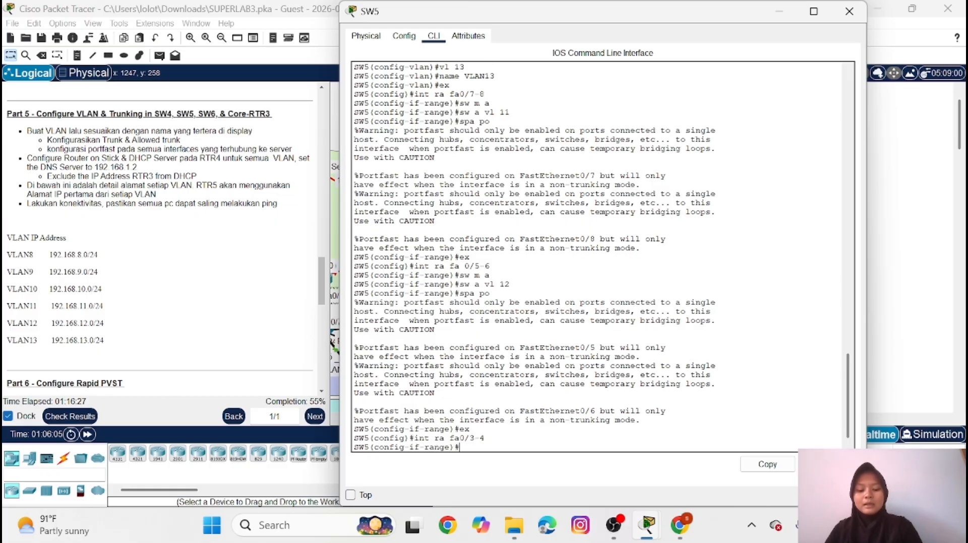
pyautogui.write('sw m a')
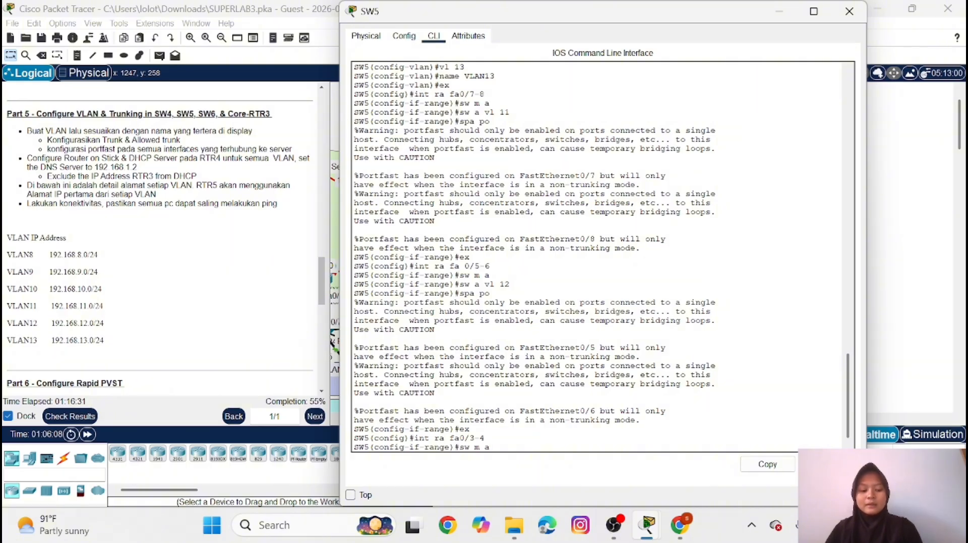
pyautogui.press('Return')
pyautogui.write('sw a')
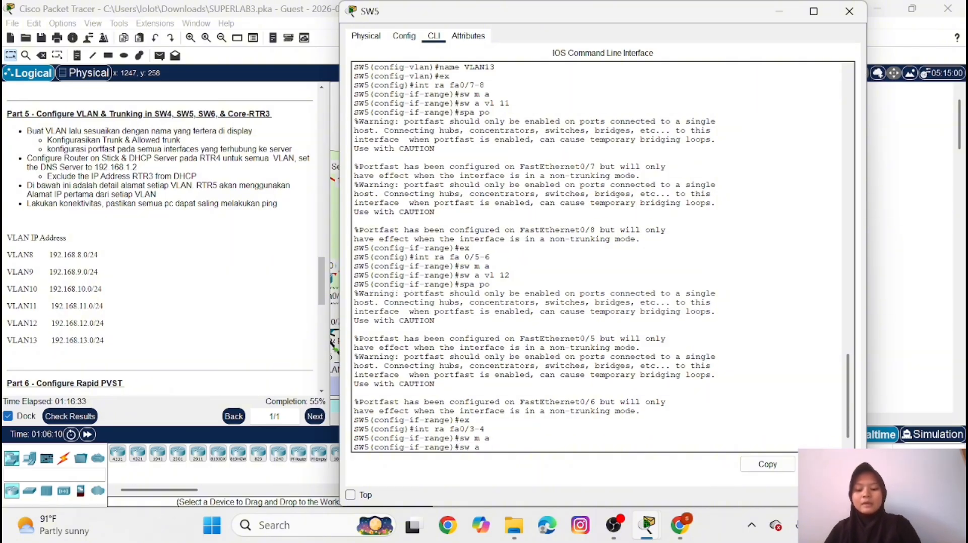
pyautogui.write(' vl 13')
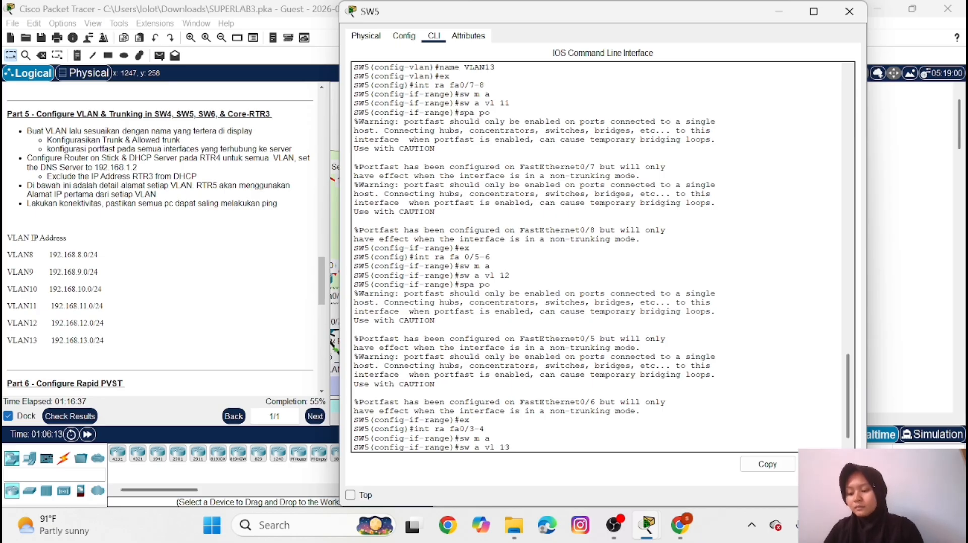
pyautogui.press('Return')
# Enable PortFast on SW5's FastEthernet0/3-4 range and return to global configuration mode
pyautogui.write('s')
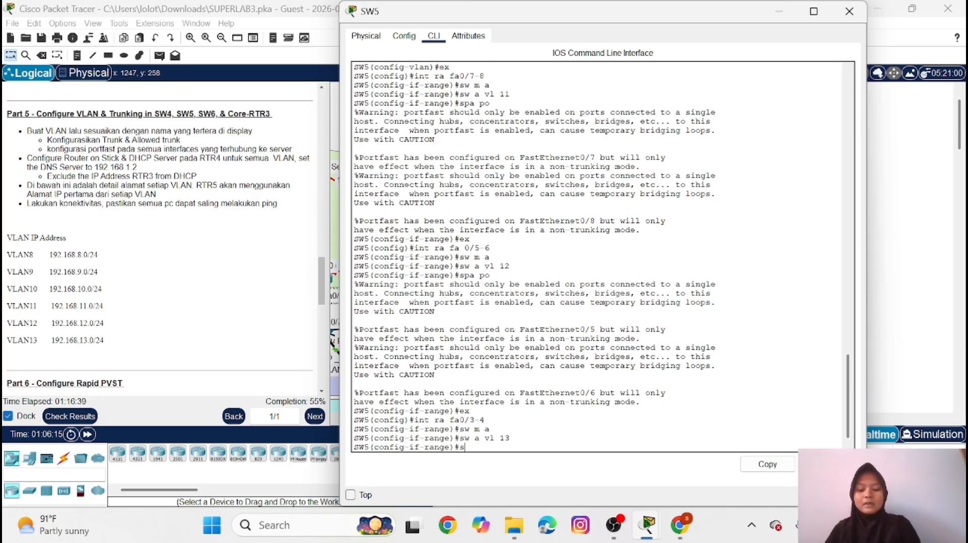
pyautogui.write('pa po')
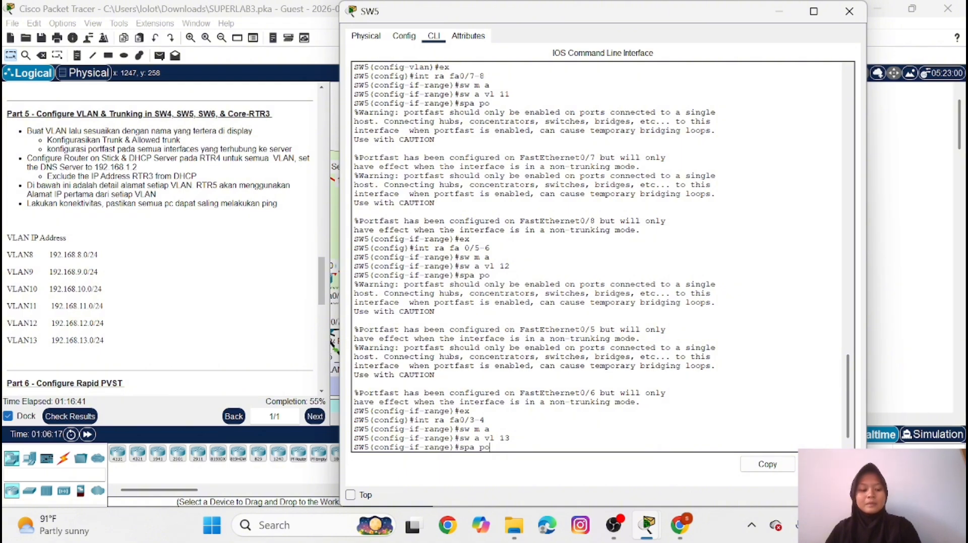
pyautogui.press('Return')
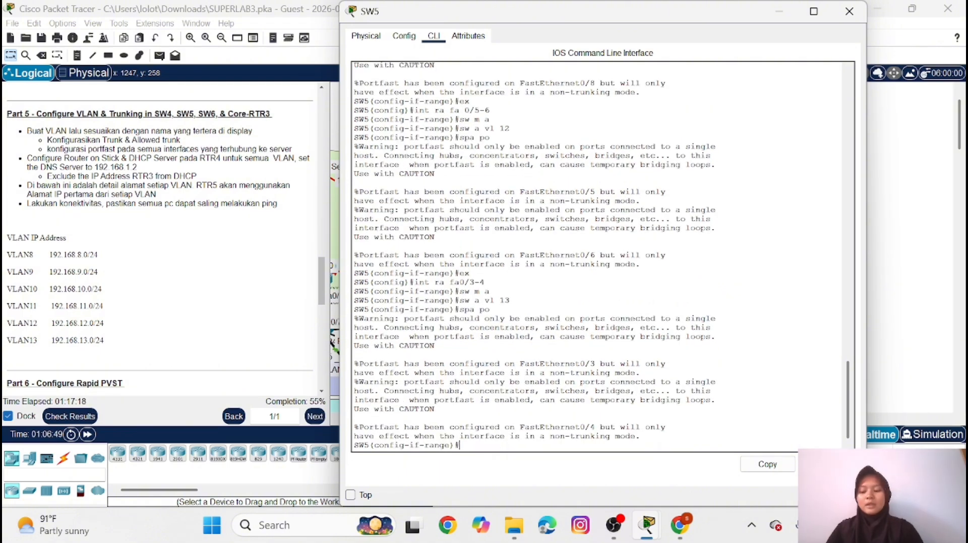
pyautogui.write('ex')
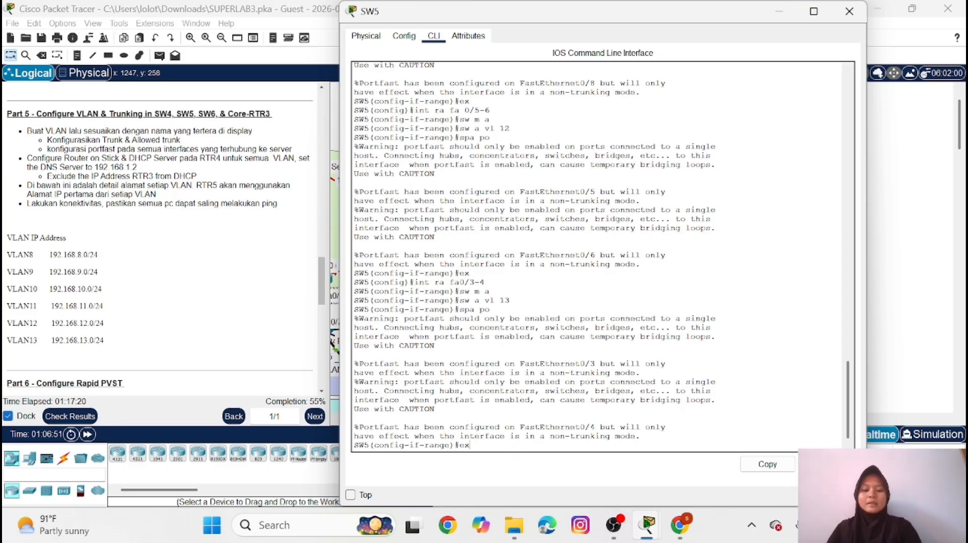
pyautogui.press('Return')
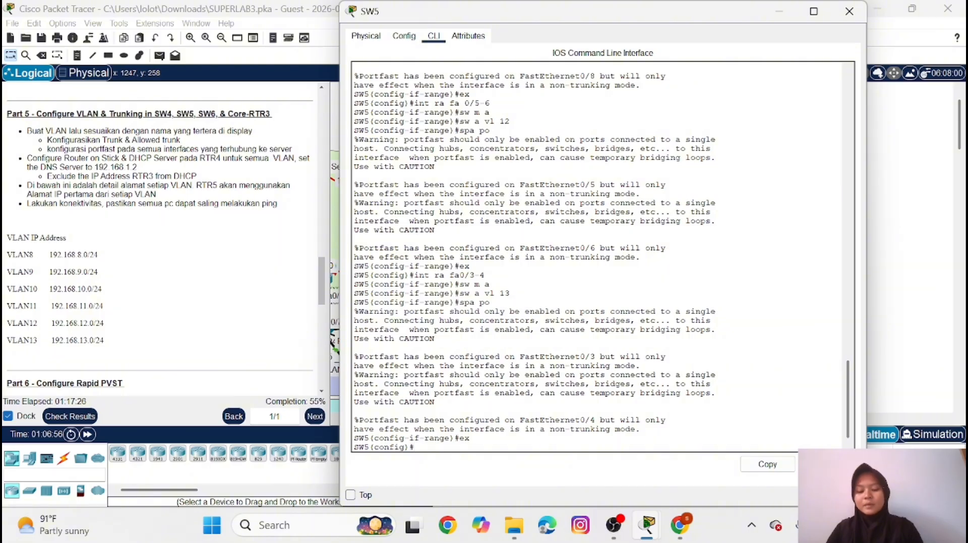
# Enter interface range configuration for SW5's FastEthernet0/1-2
pyautogui.write('int ra')
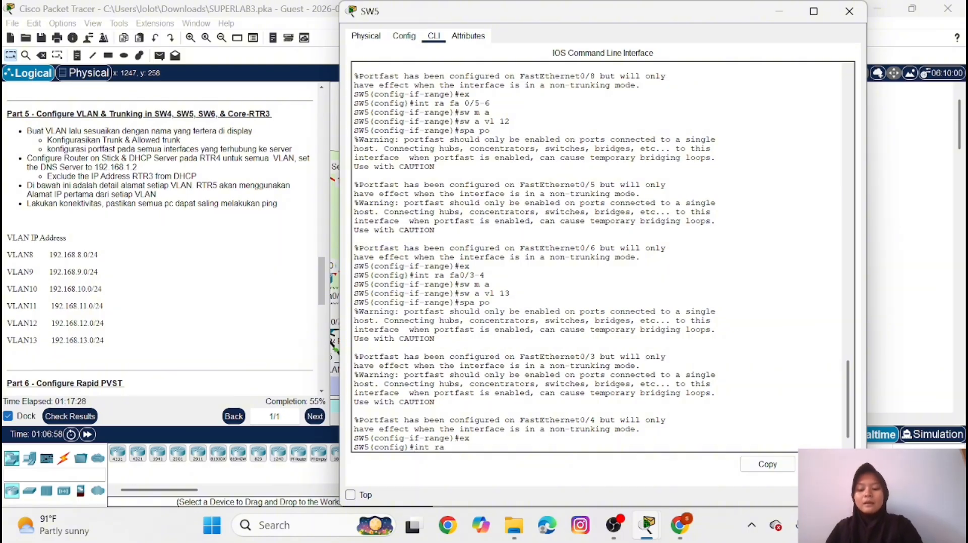
pyautogui.write(' fa0/1')
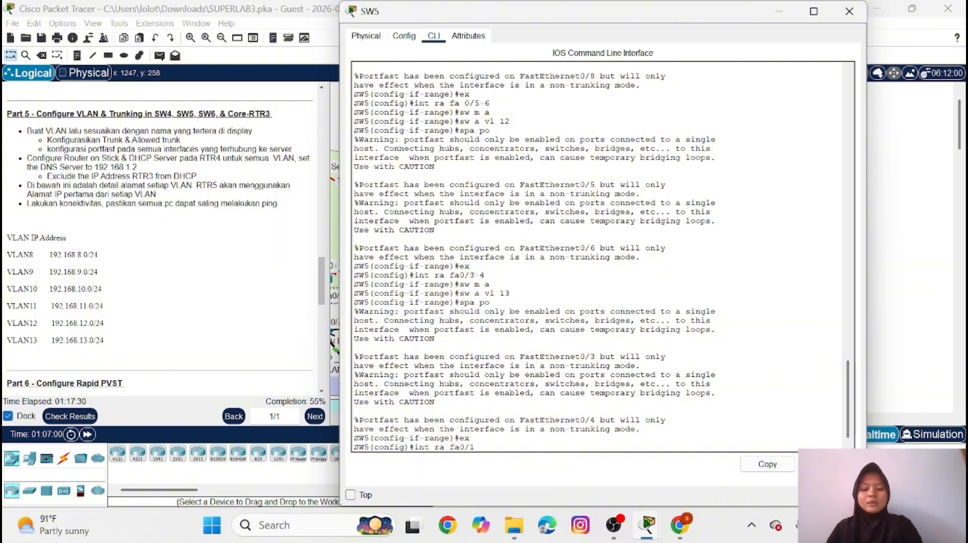
pyautogui.write('-2')
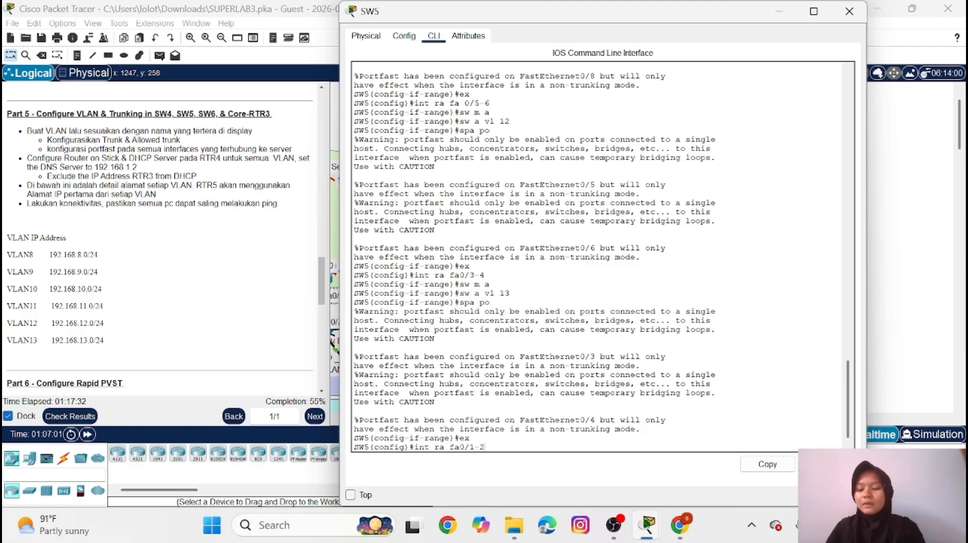
pyautogui.press('Return')
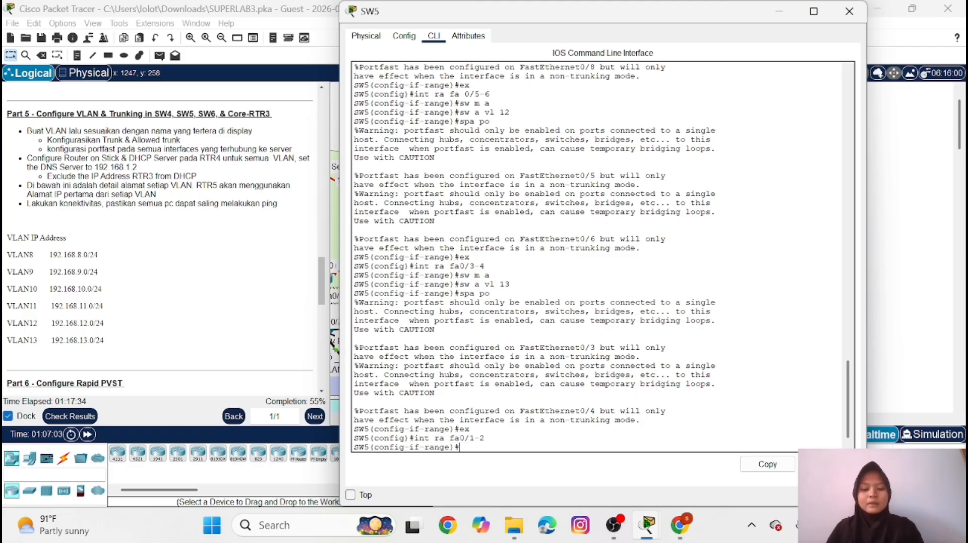
pyautogui.write('sw m a')
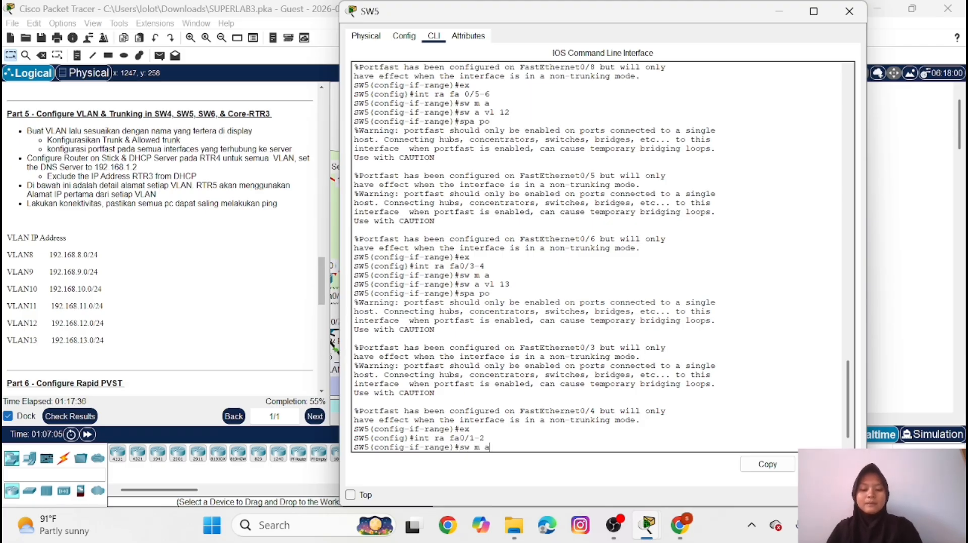
pyautogui.press('Return')
pyautogui.write('sw')
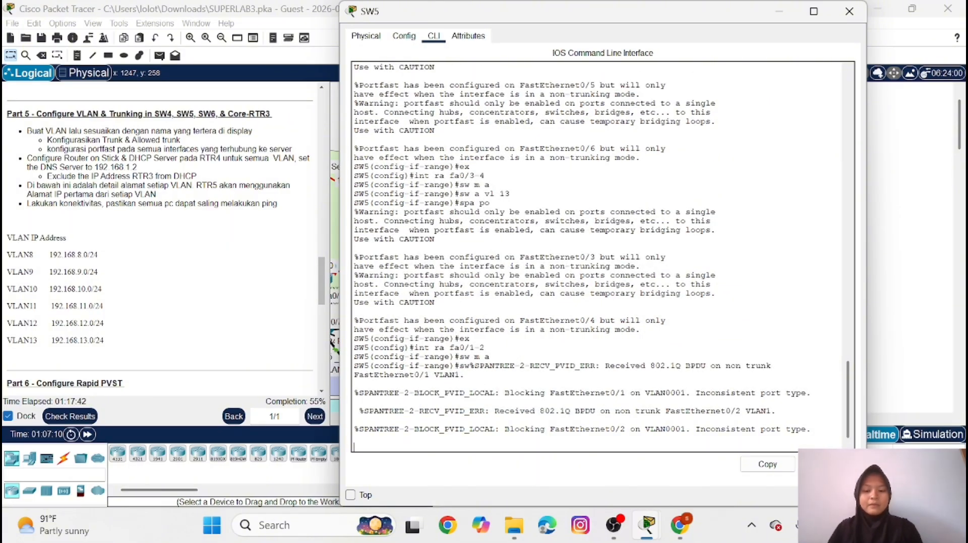
pyautogui.press('Return')
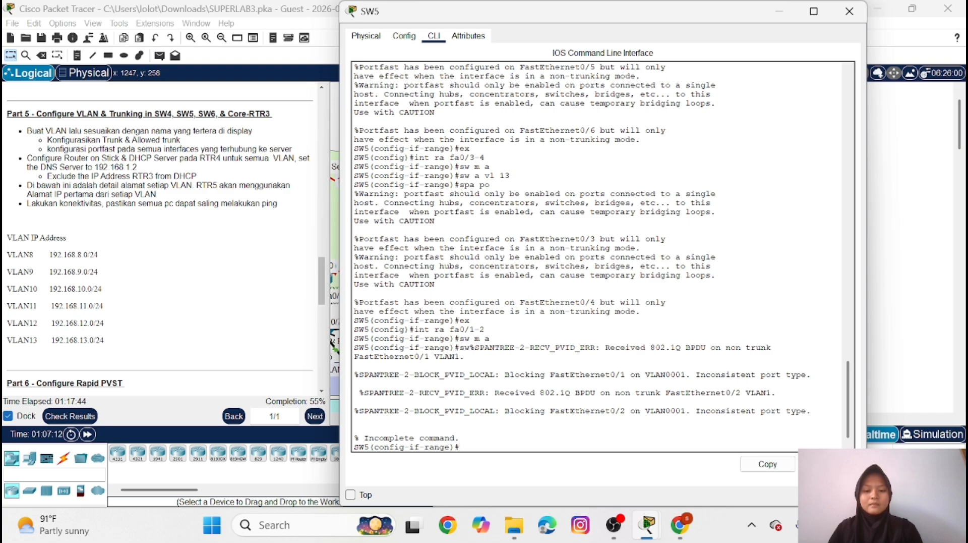
# Set SW5's FastEthernet0/1-2 range to switchport trunk mode
pyautogui.write('sw ')
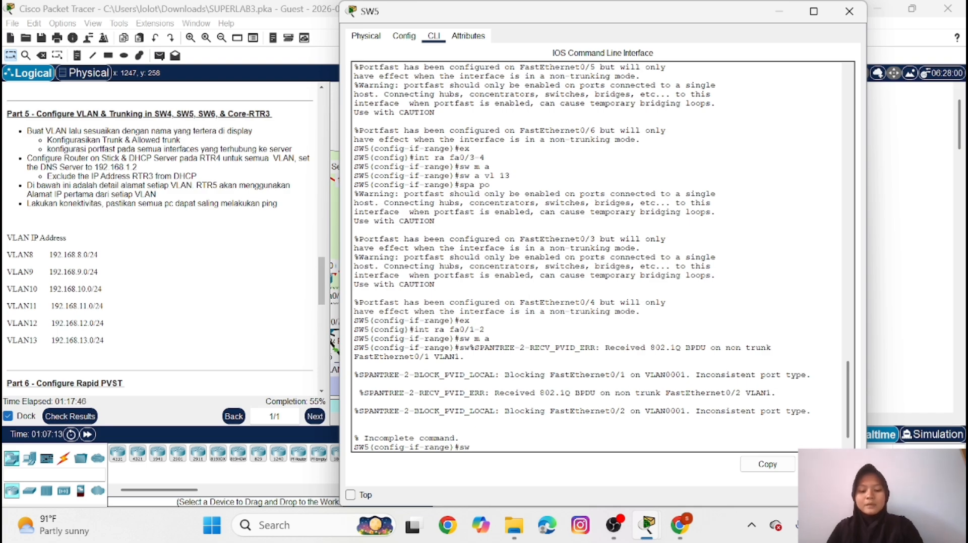
pyautogui.write('m t')
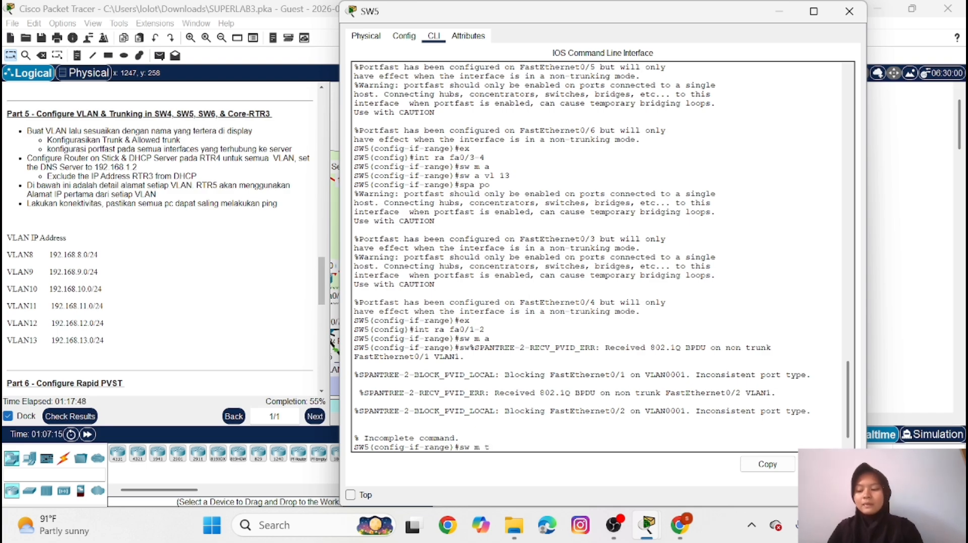
pyautogui.press('Return')
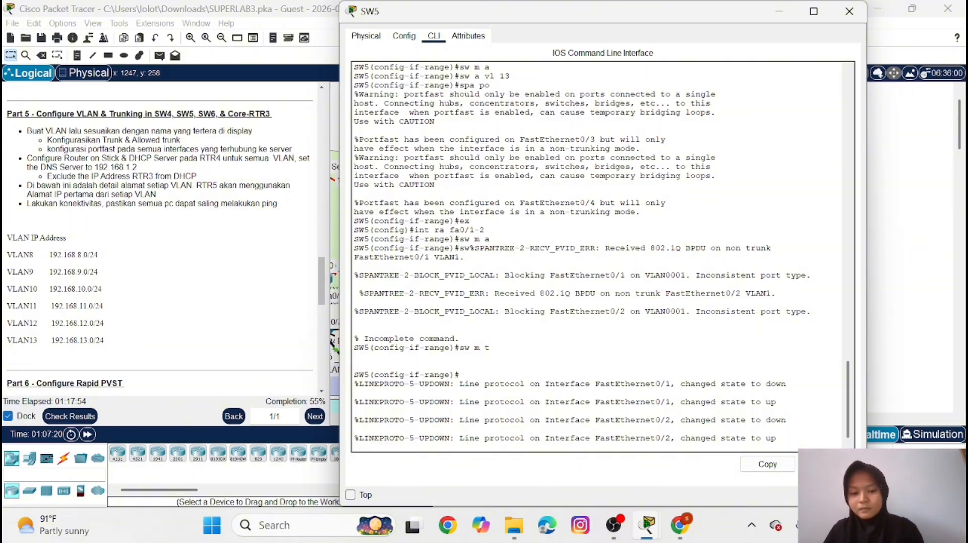
pyautogui.press('Return')
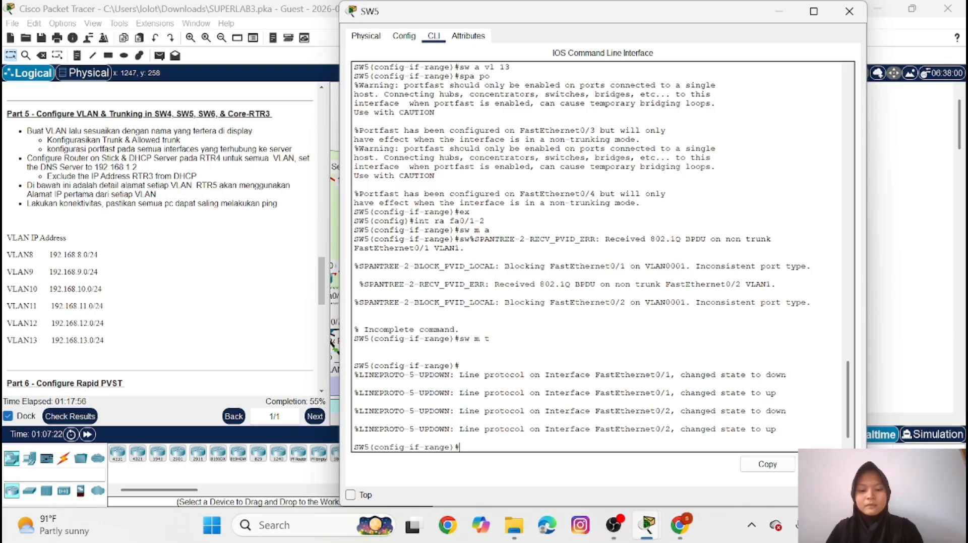
pyautogui.write('sw m')
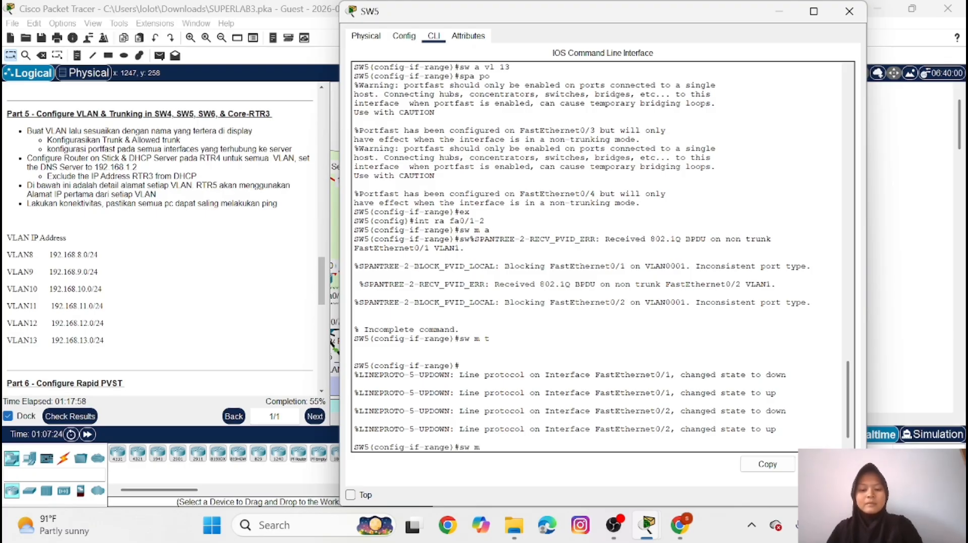
pyautogui.write(' t')
pyautogui.press('Return')
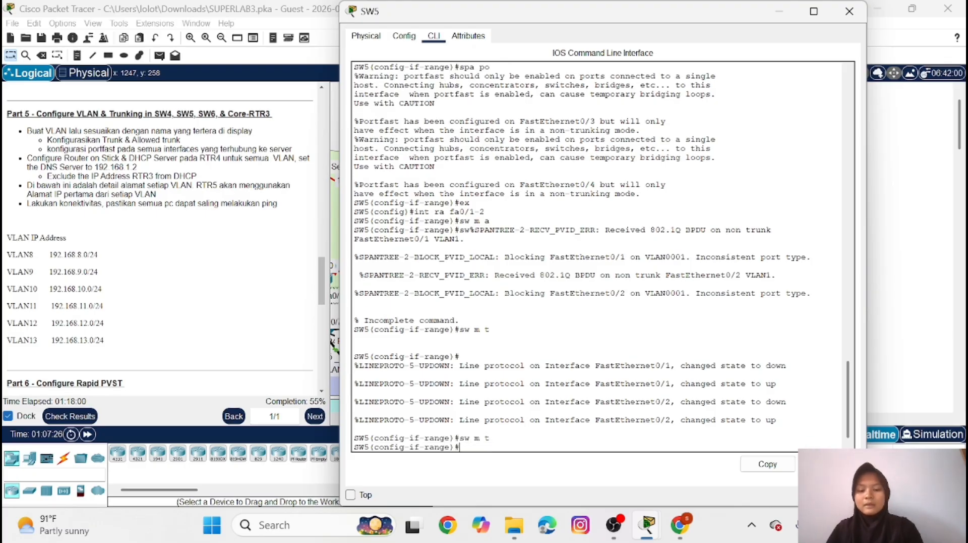
# Allow VLANs 11-13 on SW5's FastEthernet0/1-2 trunk range
pyautogui.write('sw')
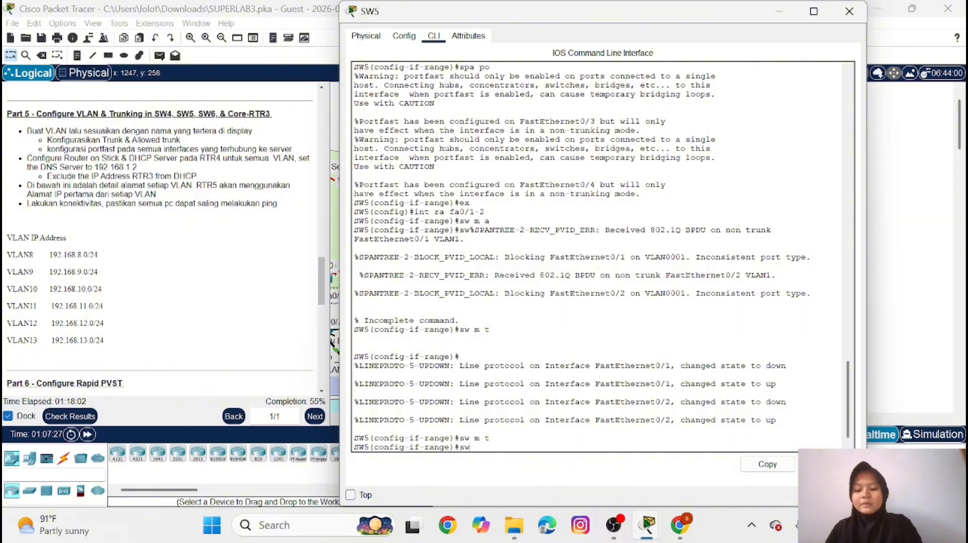
pyautogui.write(' t all ')
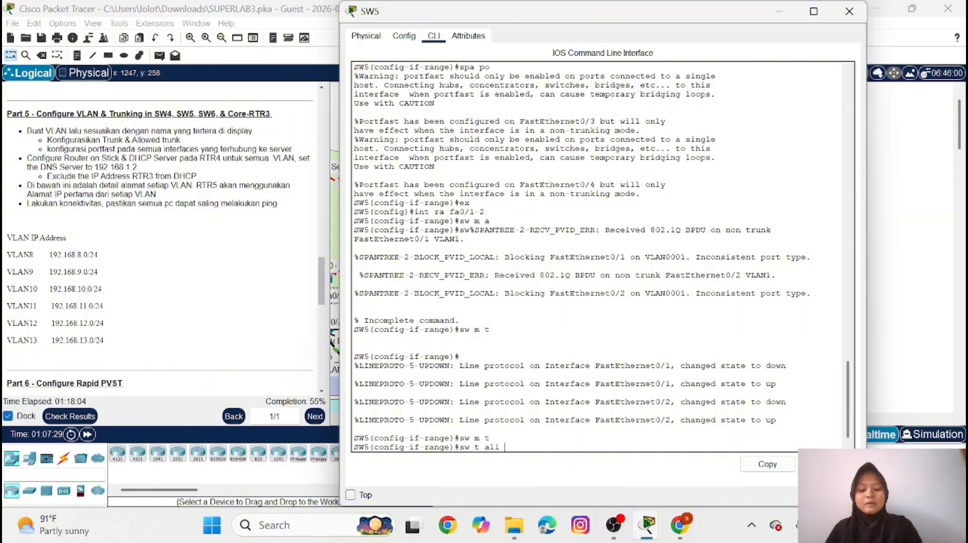
pyautogui.write('vl 11')
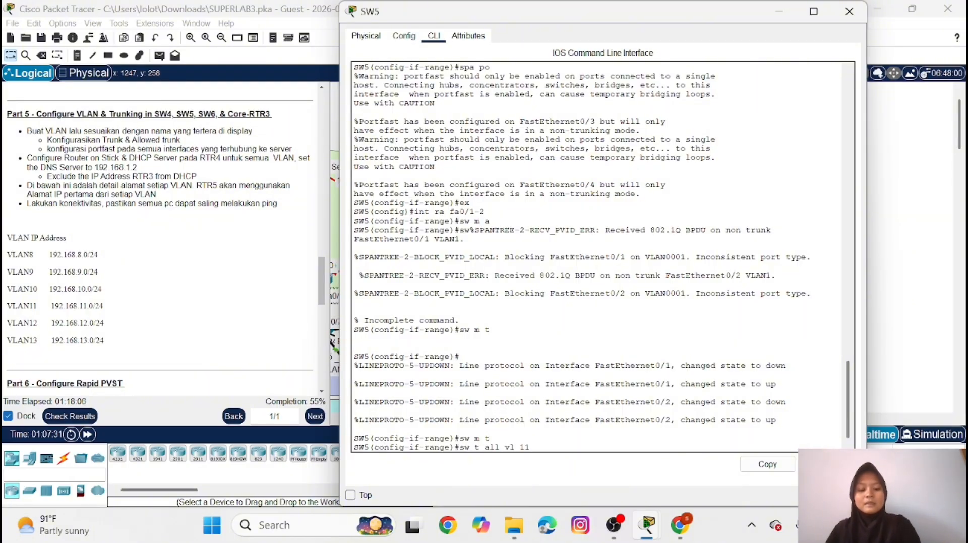
pyautogui.write('-13')
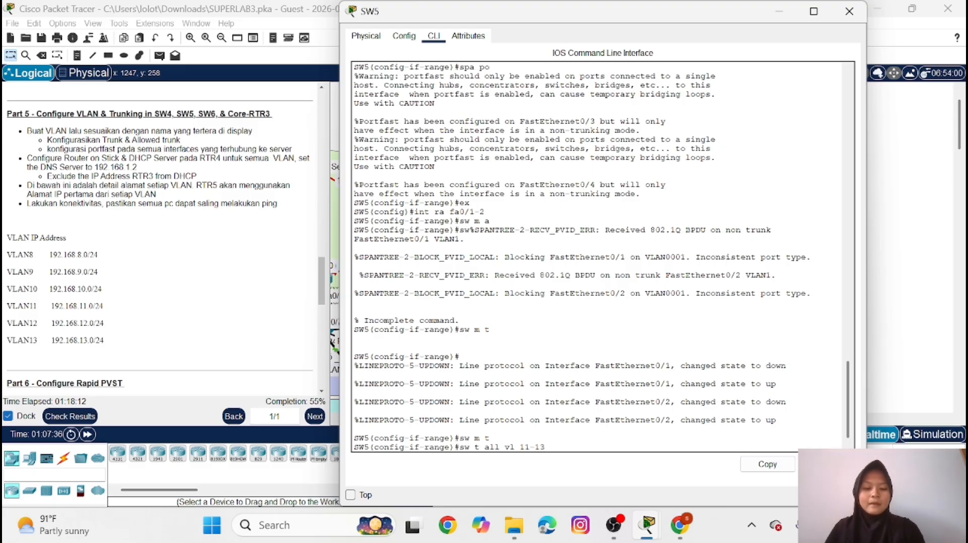
pyautogui.press('Return')
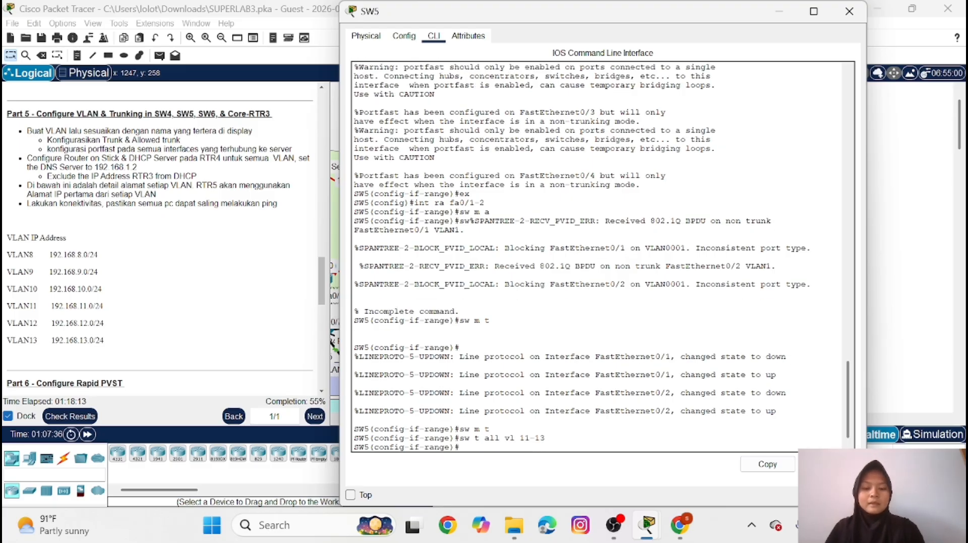
# Switch to SW4's command line, enter privileged mode with the enable password, and start global configuration mode
pyautogui.click(782, 13)
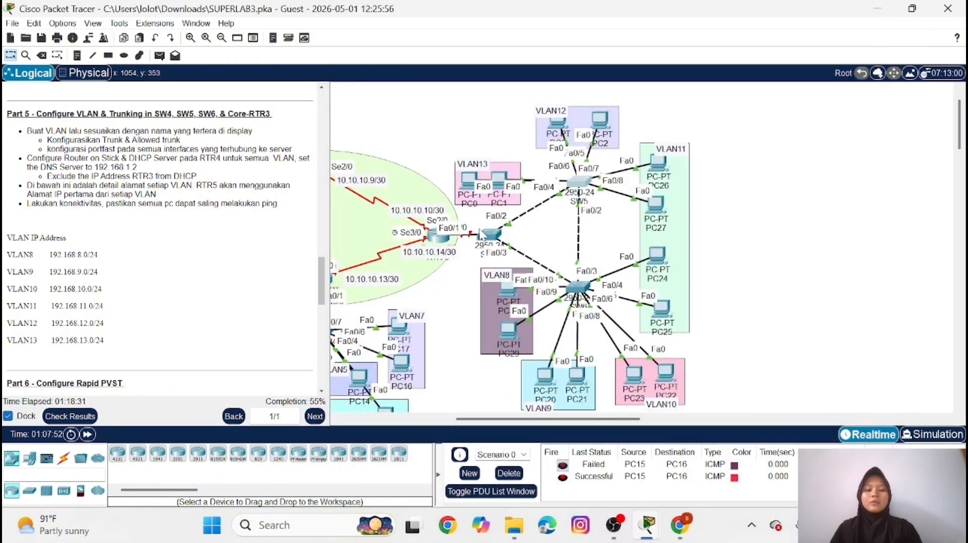
pyautogui.click(489, 235)
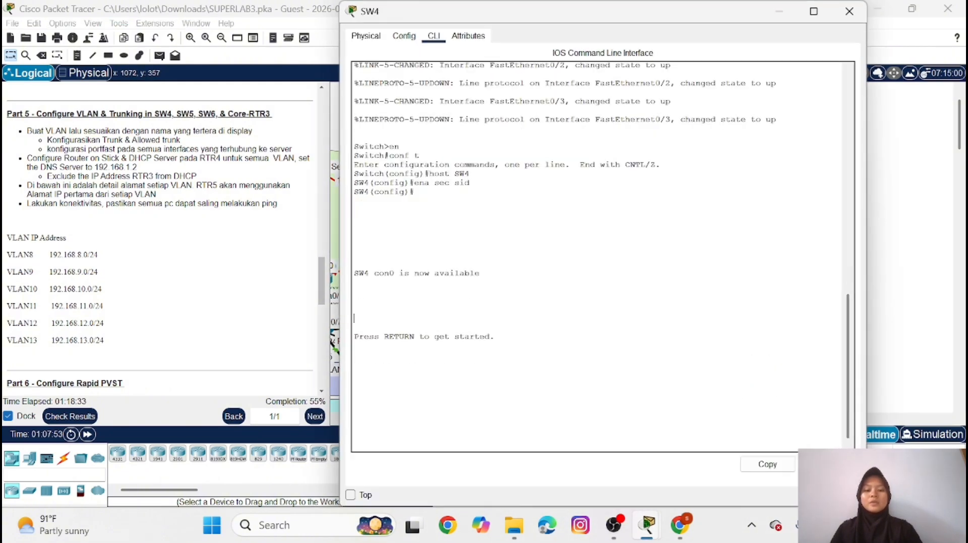
pyautogui.press('Return')
pyautogui.write('en')
pyautogui.press('Return')
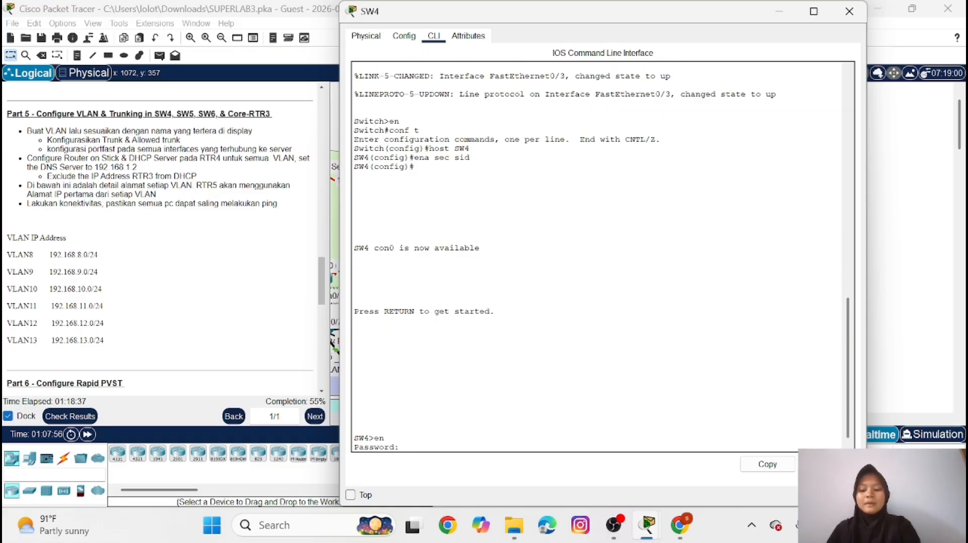
pyautogui.press('Return')
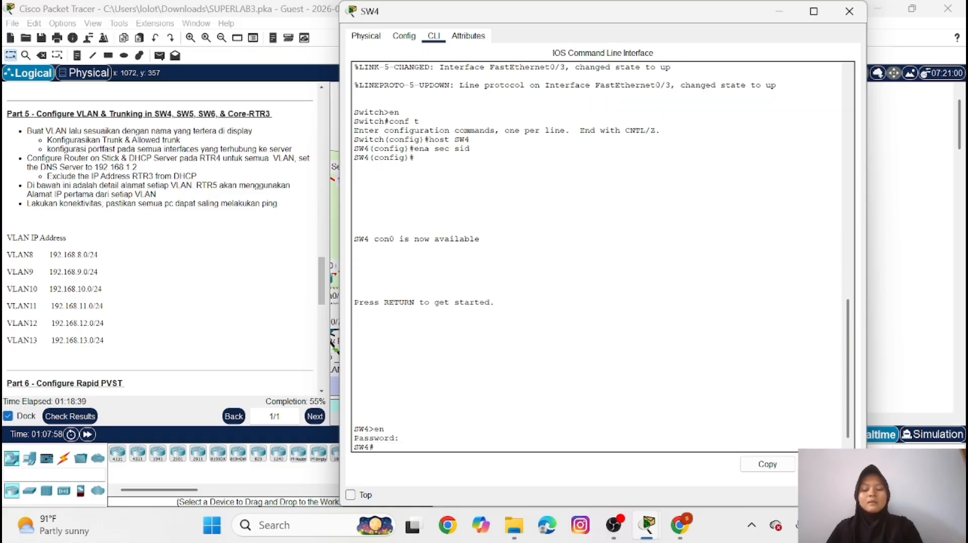
pyautogui.write('conf t')
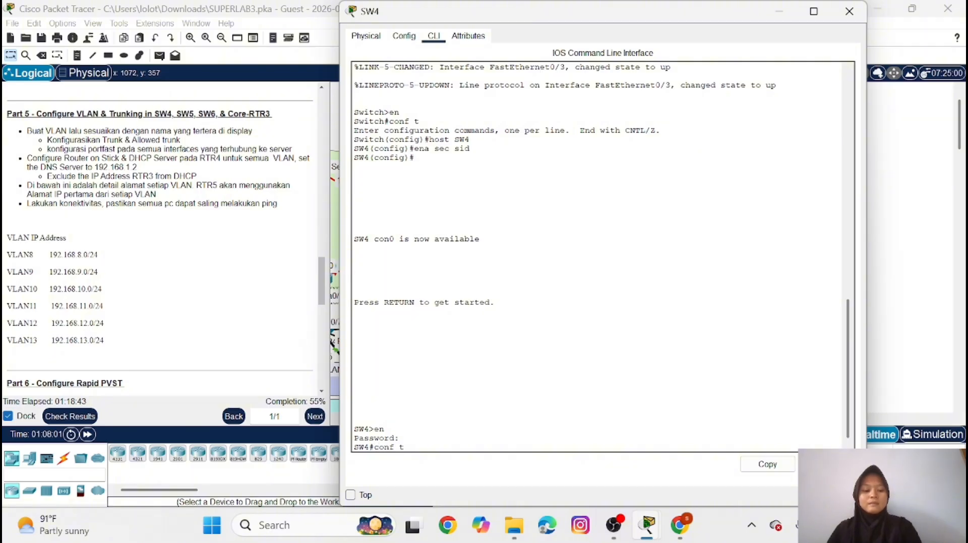
pyautogui.press('Return')
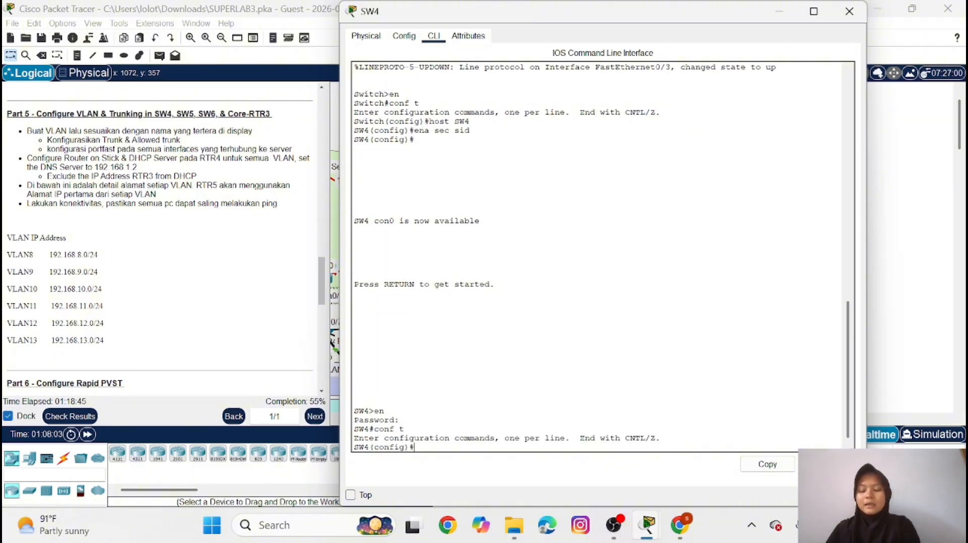
# Create VLAN 8 on SW4 and name it VLAN8
pyautogui.write('vlan ')
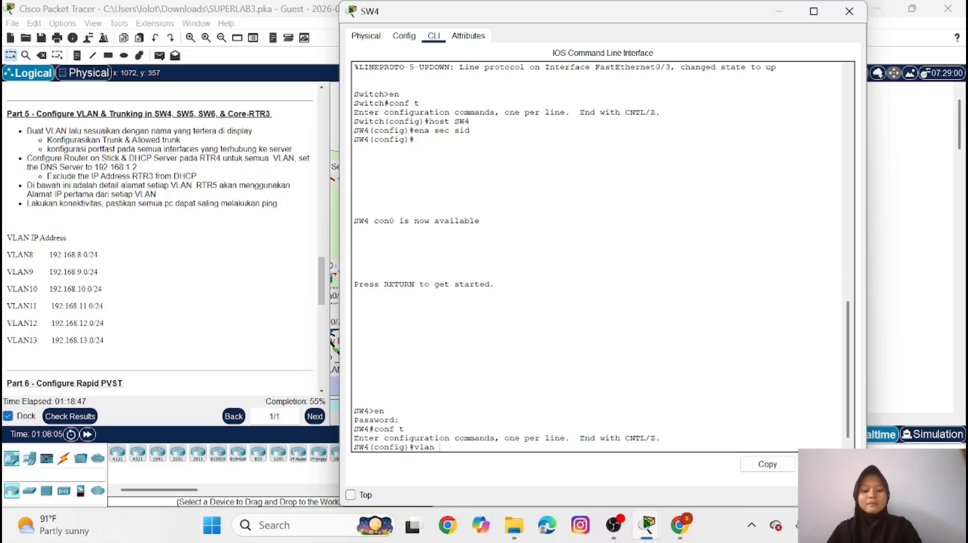
pyautogui.write('8')
pyautogui.press('Return')
pyautogui.write('na')
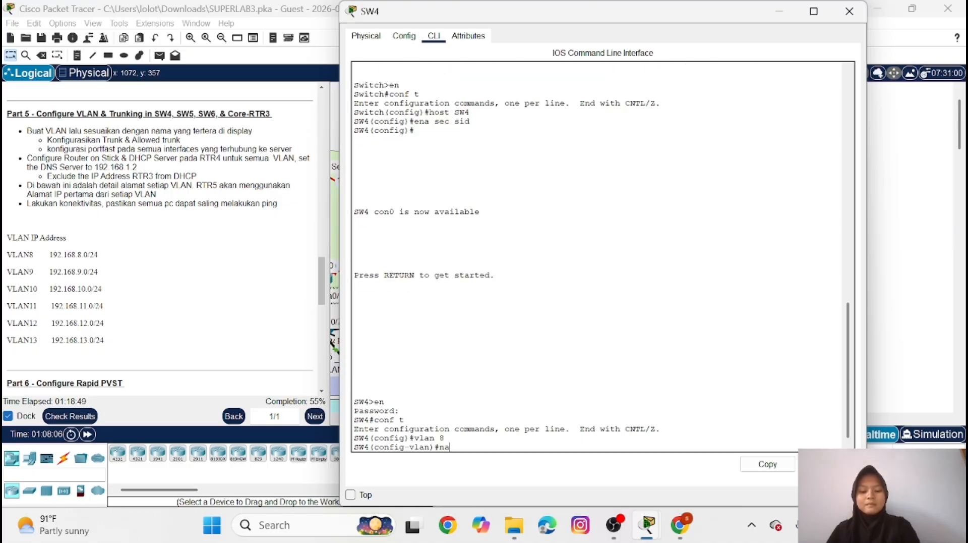
pyautogui.write('me')
pyautogui.press('capslock')
pyautogui.write('VLA')
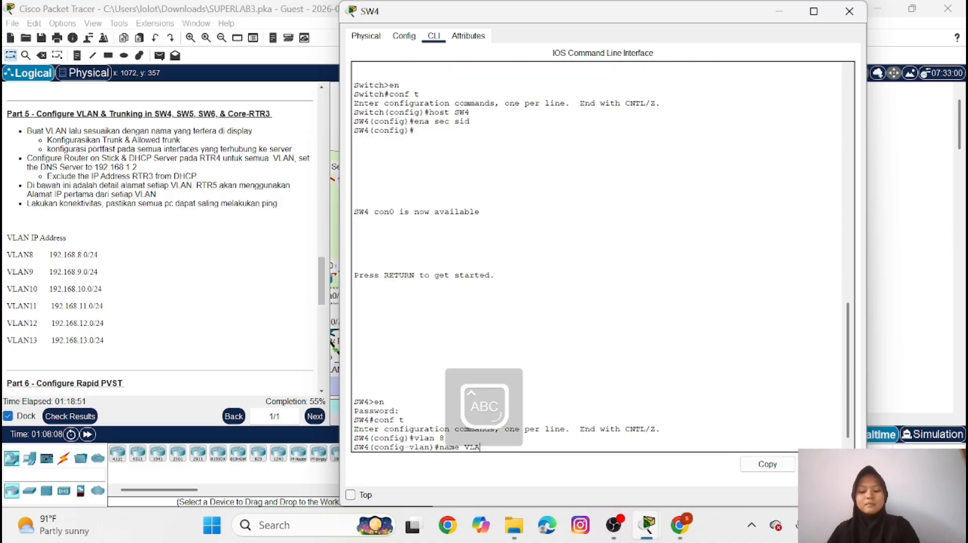
pyautogui.write('N8')
pyautogui.press('Return')
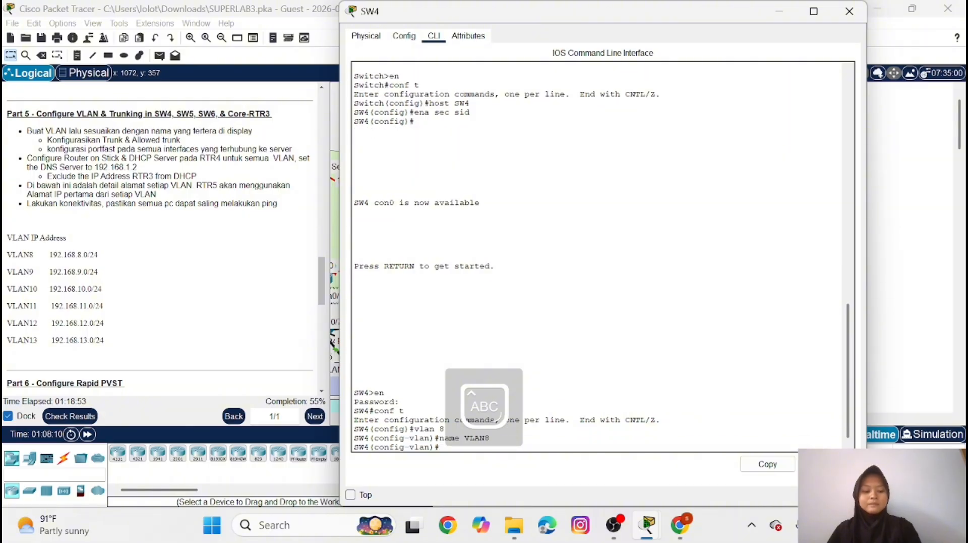
# Create VLAN 9 on SW4 and name it VLAN9
pyautogui.press('Up')
pyautogui.press('Up')
pyautogui.press('BackSpace')
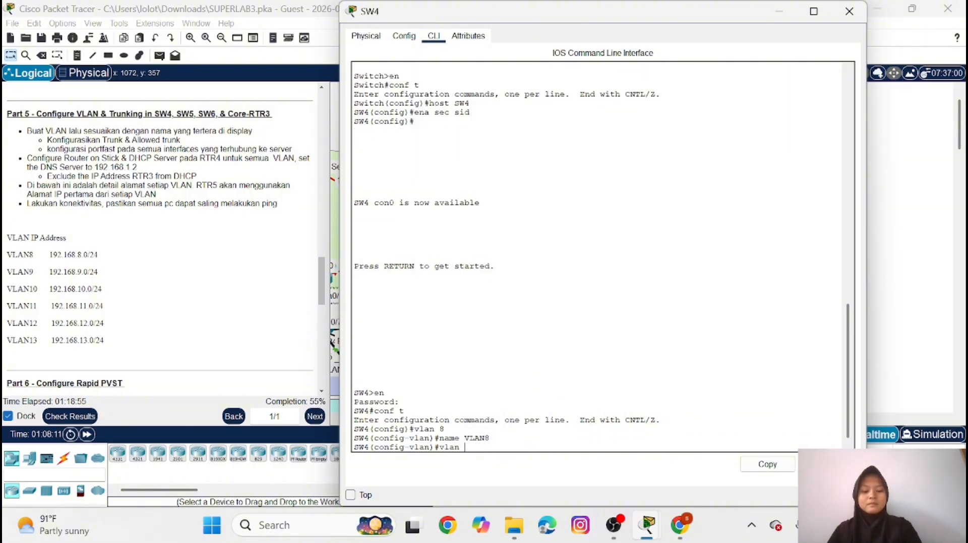
pyautogui.write('9')
pyautogui.press('Return')
# Create VLAN 10 on SW4 and name it VLAN10
pyautogui.press('Up')
pyautogui.press('Up')
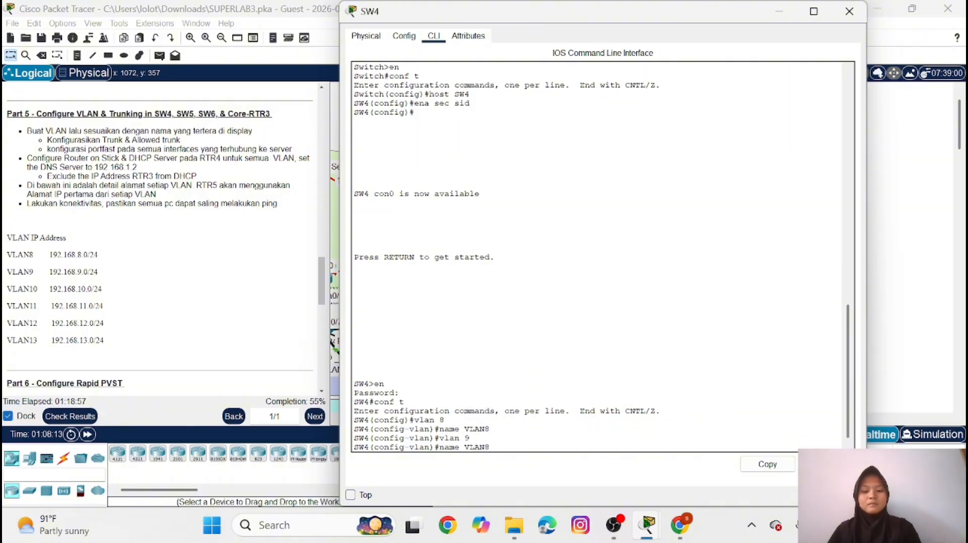
pyautogui.press('BackSpace')
pyautogui.write('9')
pyautogui.press('Return')
pyautogui.press('Up')
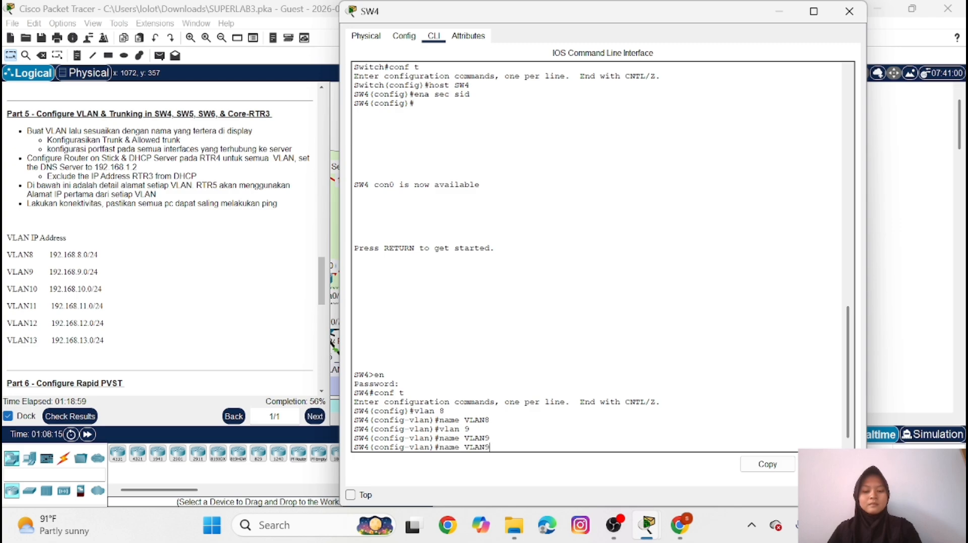
pyautogui.press('Up')
pyautogui.press('BackSpace')
pyautogui.write('10')
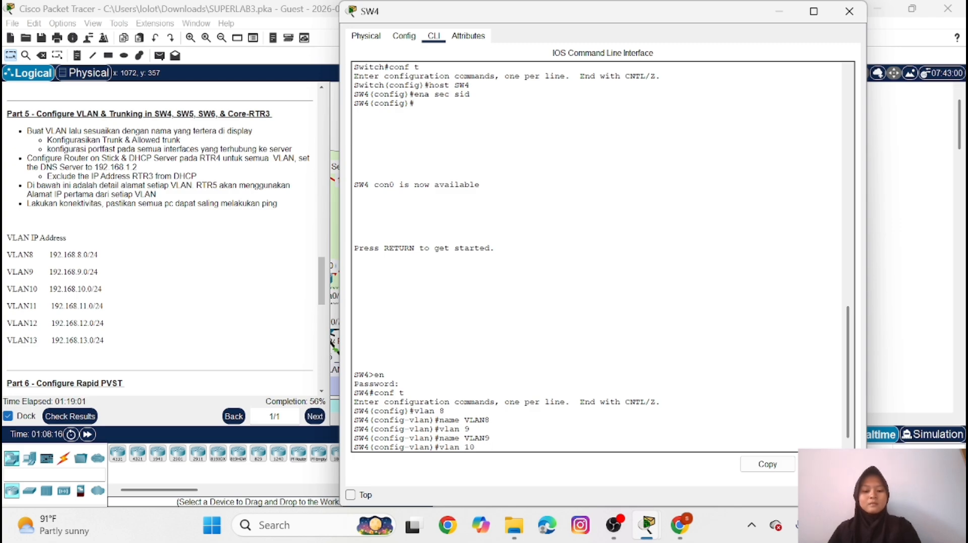
pyautogui.press('Return')
pyautogui.press('Up')
pyautogui.press('Up')
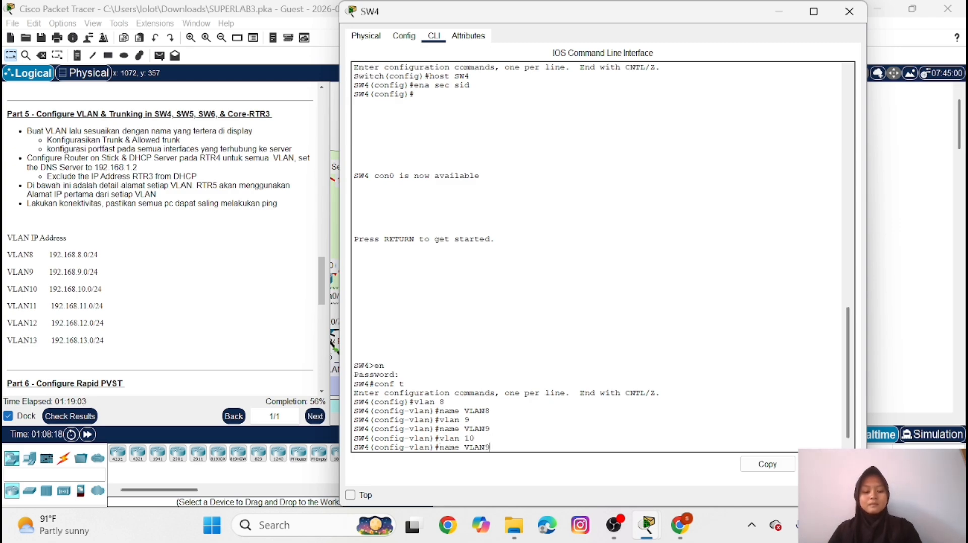
pyautogui.press('BackSpace')
pyautogui.write('10')
pyautogui.press('Return')
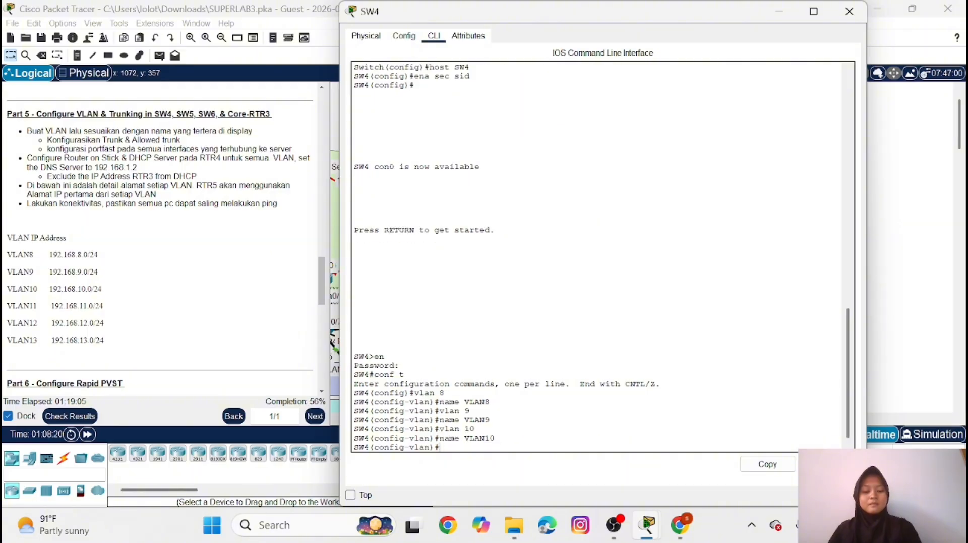
# Create VLAN 11 on SW4 and name it VLAN11
pyautogui.press('Up')
pyautogui.press('Up')
pyautogui.press('BackSpace')
pyautogui.write('11')
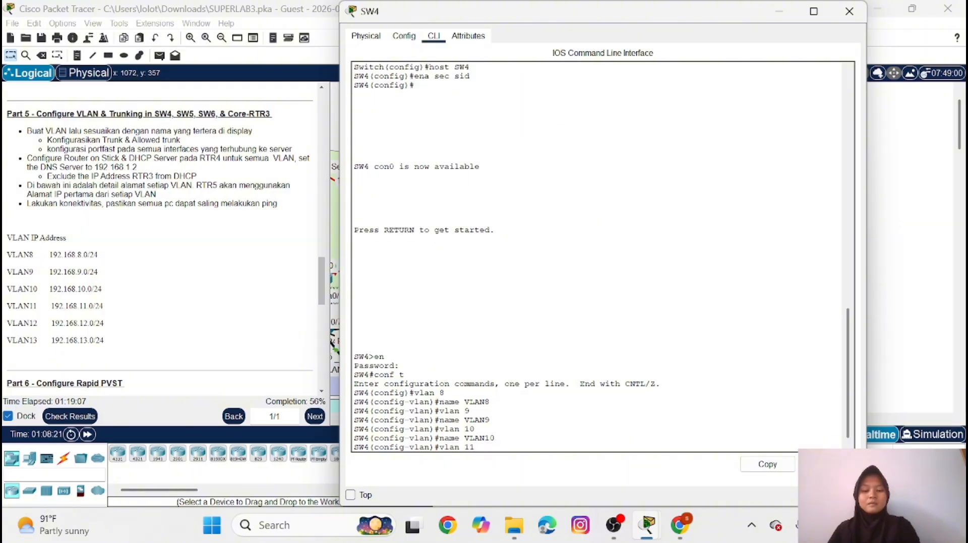
pyautogui.press('Return')
pyautogui.press('Up')
pyautogui.press('Up')
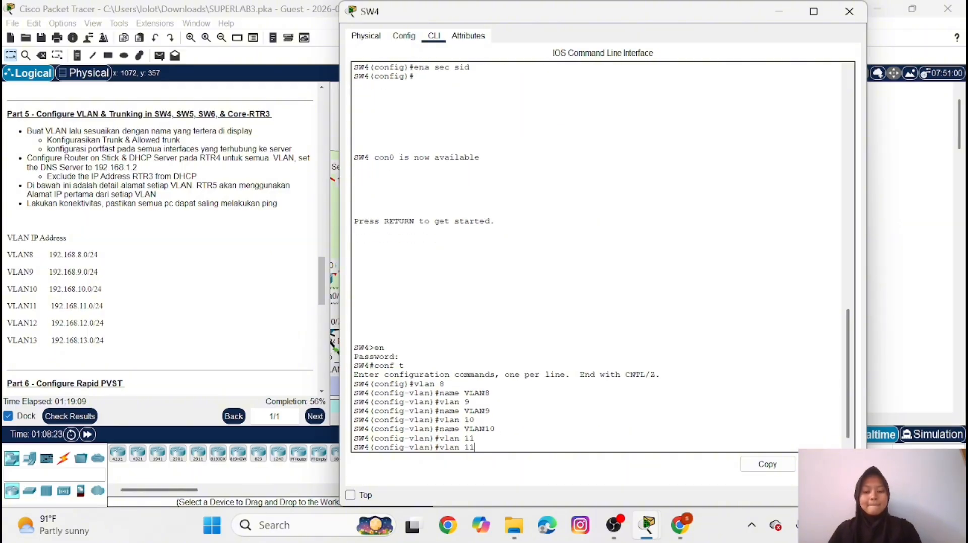
pyautogui.press('BackSpace')
pyautogui.write('1')
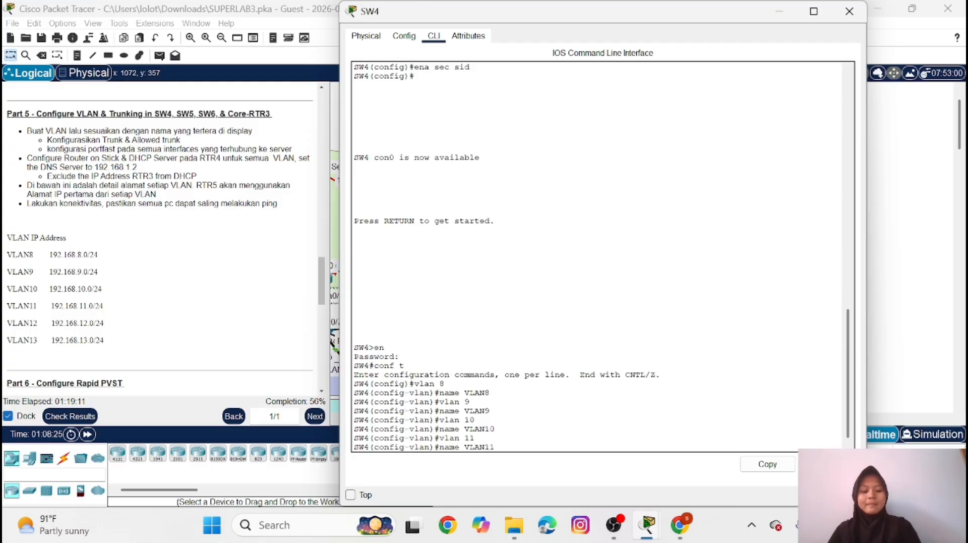
pyautogui.press('Return')
# Create VLAN 12 on SW4 and name it VLAN12
pyautogui.press('Up')
pyautogui.press('Up')
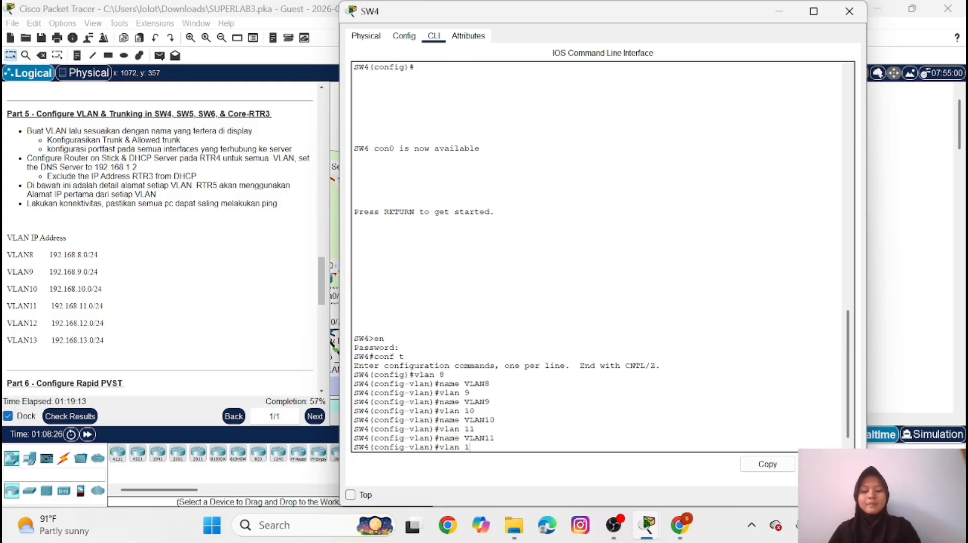
pyautogui.write('2')
pyautogui.press('Return')
# Create VLAN 13 on SW4 and name it VLAN13
pyautogui.press('Up')
pyautogui.press('Up')
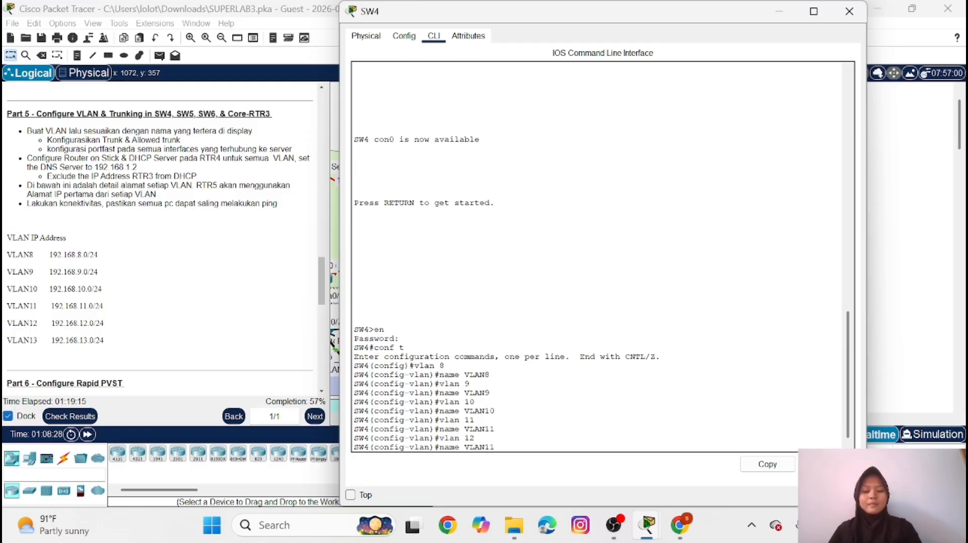
pyautogui.press('BackSpace')
pyautogui.write('2')
pyautogui.press('Return')
pyautogui.press('Up')
pyautogui.press('Up')
pyautogui.press('BackSpace')
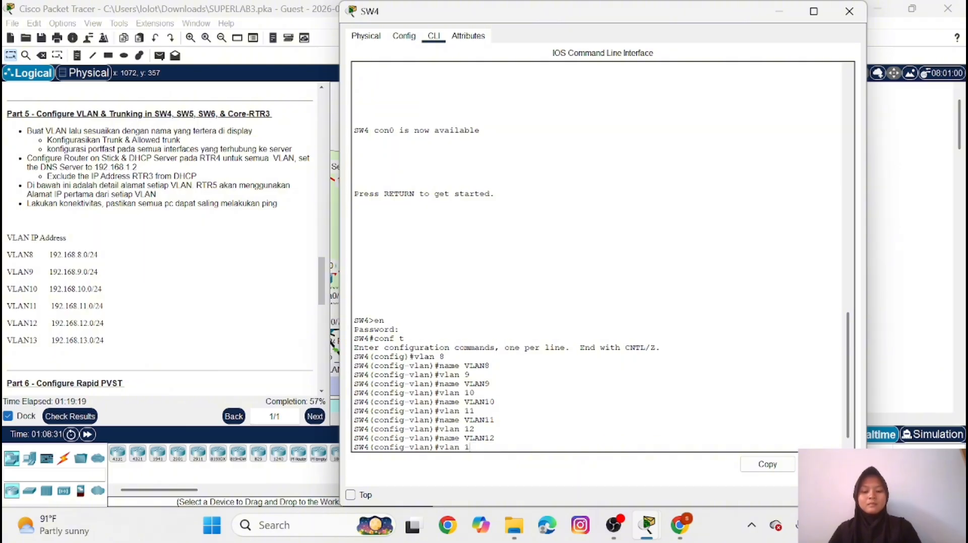
pyautogui.write('3')
pyautogui.press('Return')
pyautogui.press('Up')
pyautogui.press('Up')
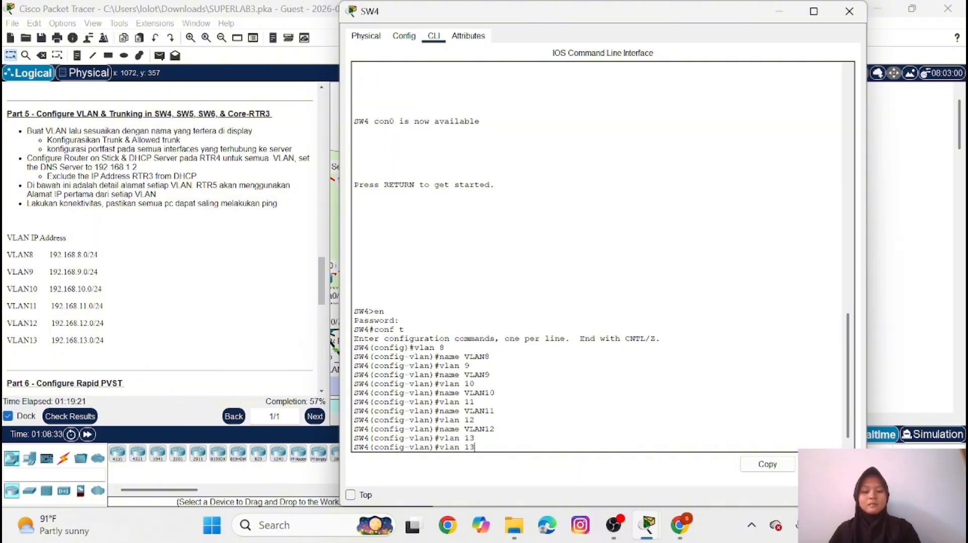
pyautogui.write('3')
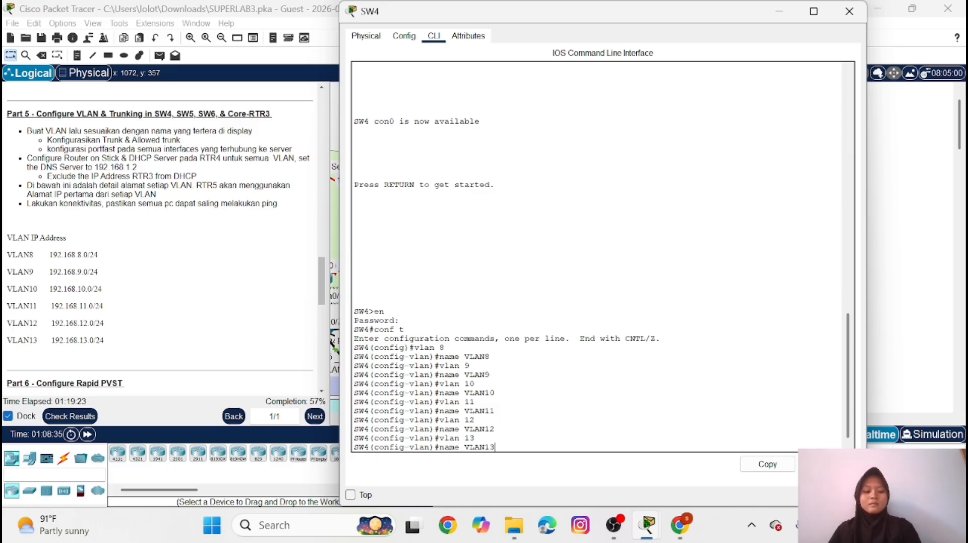
pyautogui.press('Return')
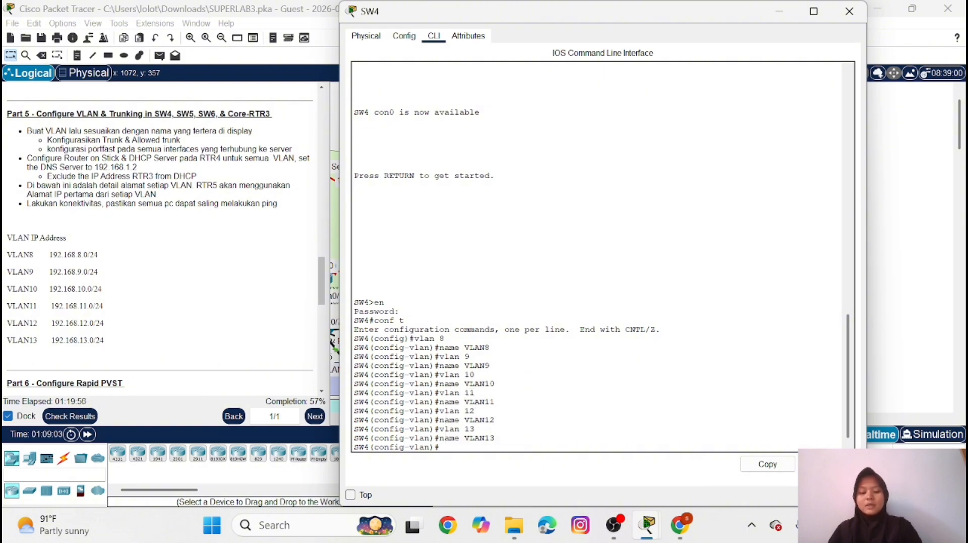
# Set SW4's FastEthernet0/2-3 interface range to switchport trunk mode
pyautogui.write('int ra f')
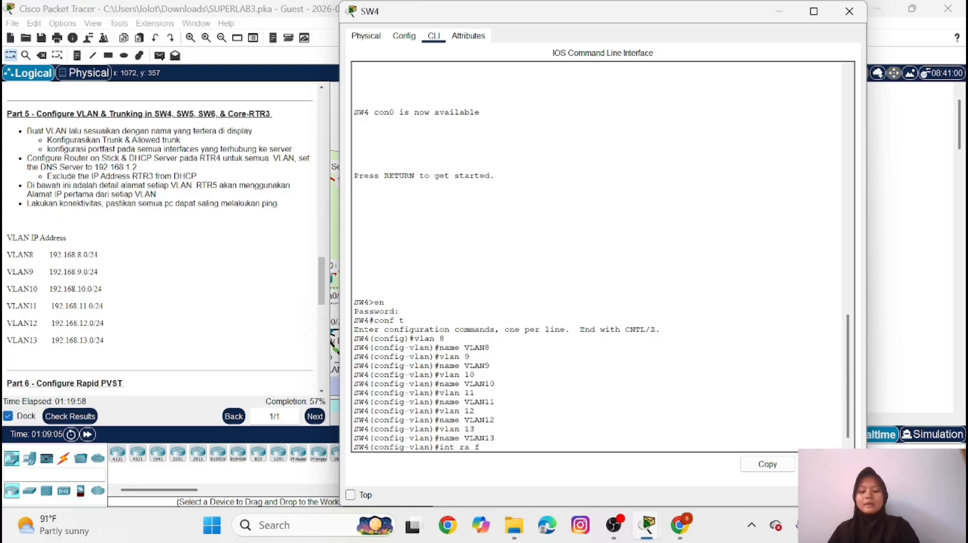
pyautogui.write('a0/2-3')
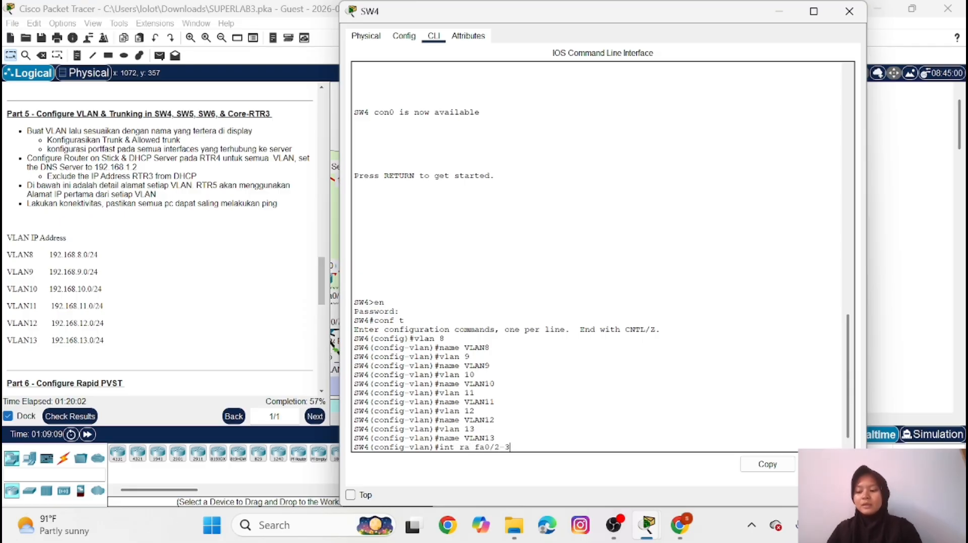
pyautogui.press('Return')
pyautogui.write('sw')
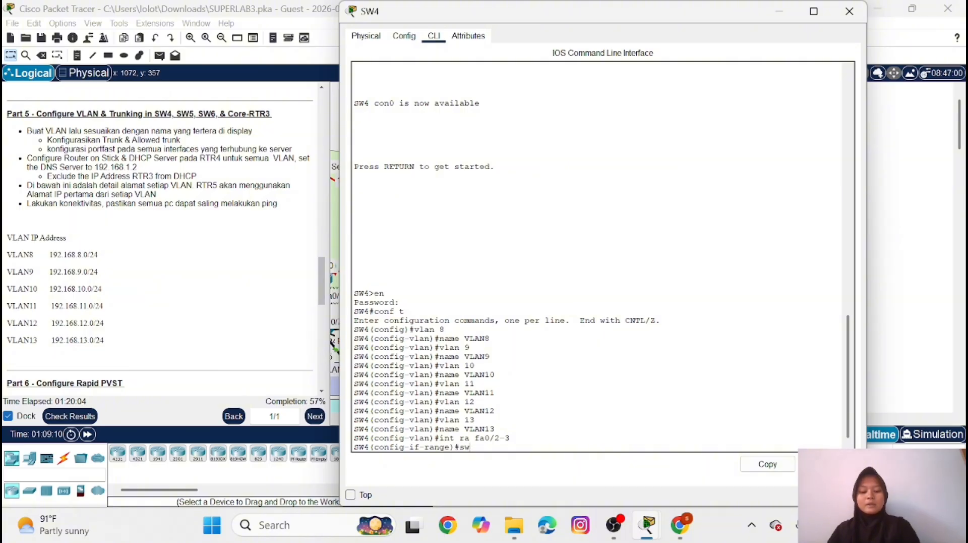
pyautogui.write(' m t')
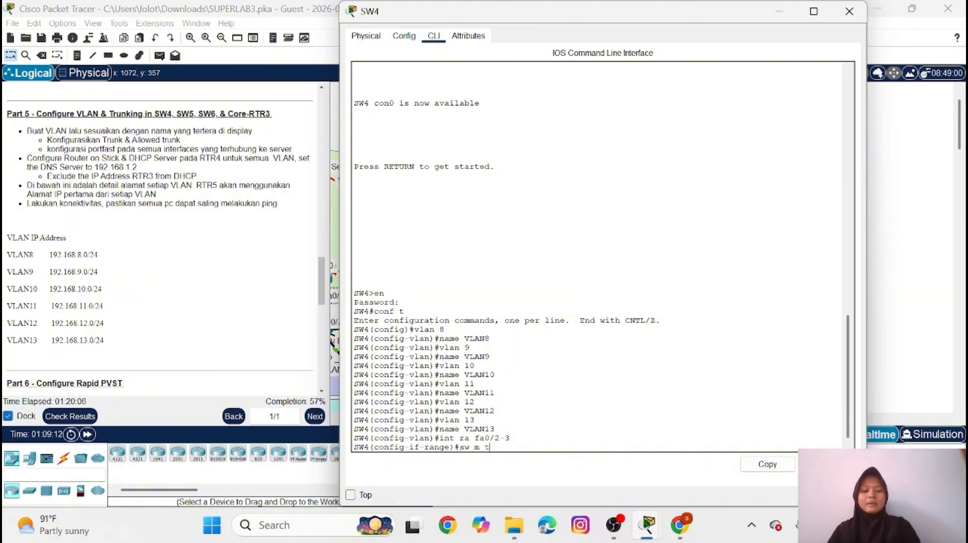
pyautogui.press('Return')
# Allow VLANs 8-13 on SW4's FastEthernet0/2-3 trunk range
pyautogui.write('sw ')
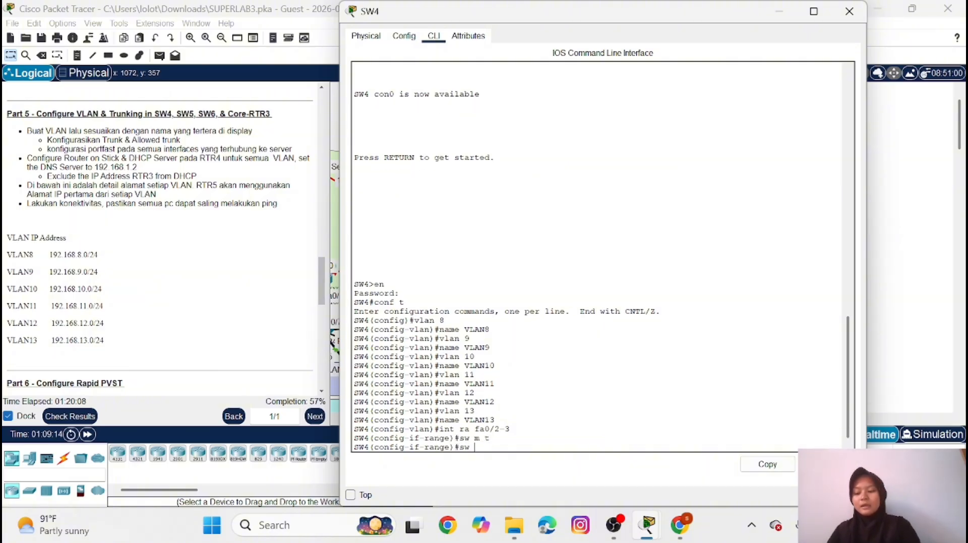
pyautogui.write('t all')
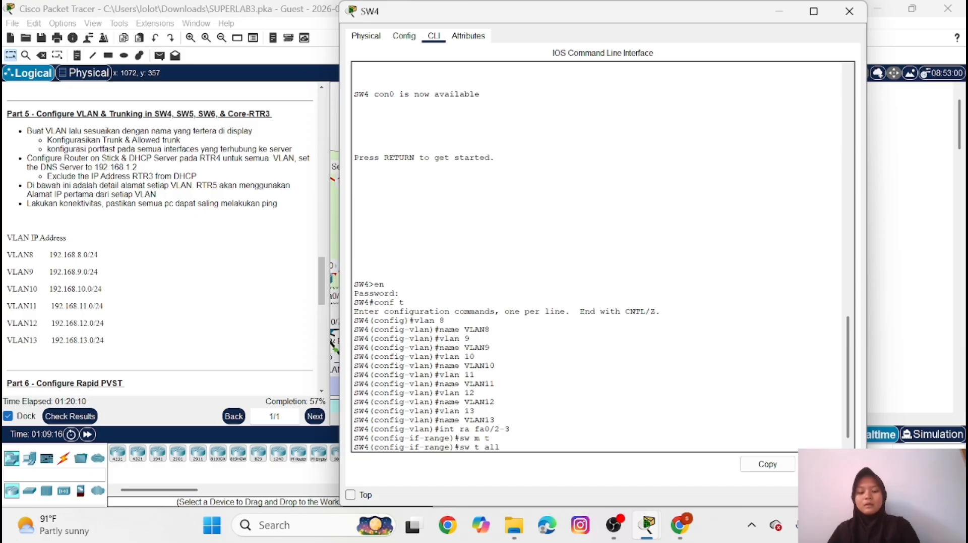
pyautogui.write(' vl 8')
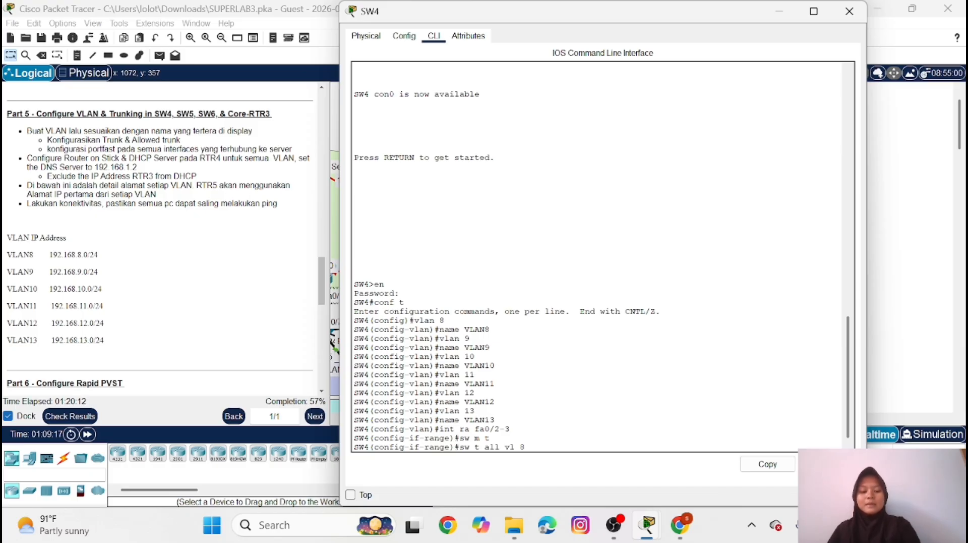
pyautogui.write('-13')
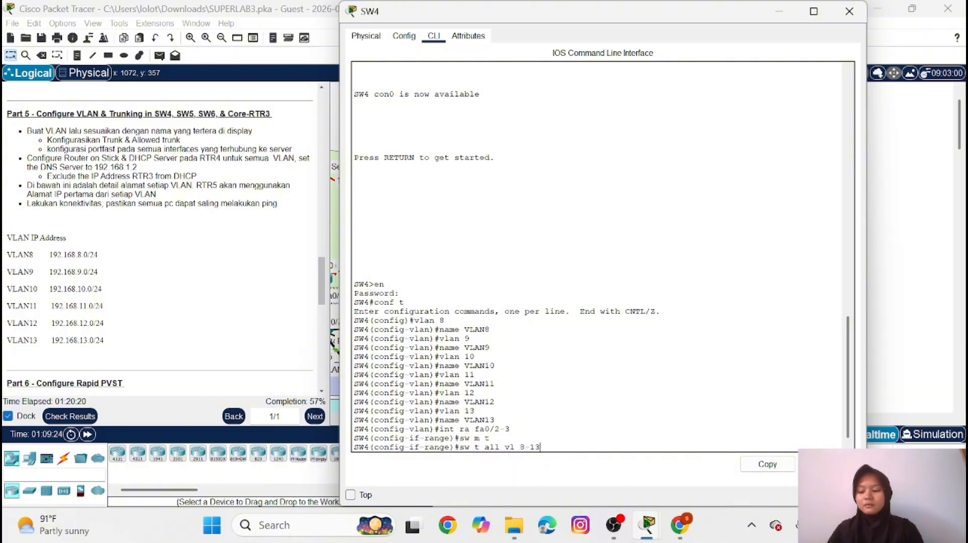
pyautogui.press('Return')
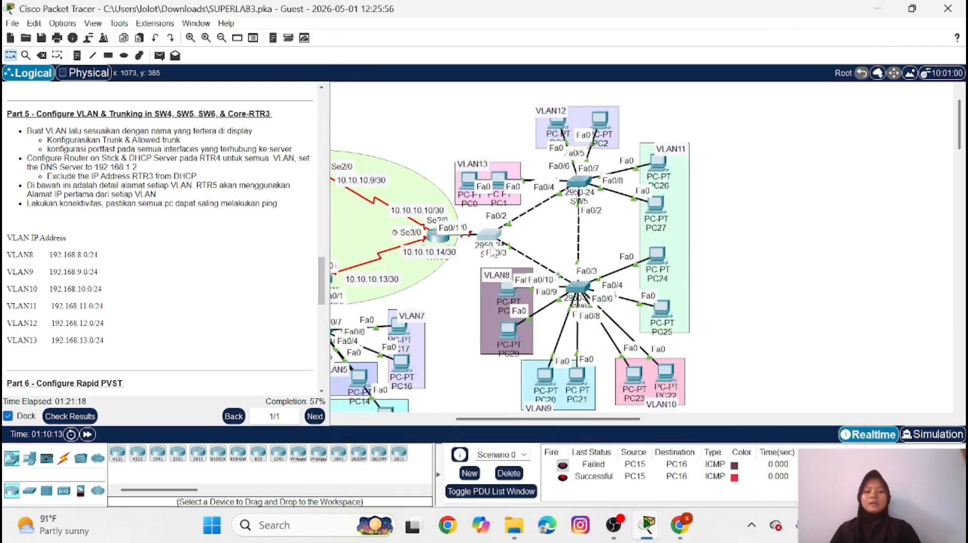
# Open RTR-3's command line, enter privileged mode with the enable password, and start global configuration mode
pyautogui.click(437, 238)
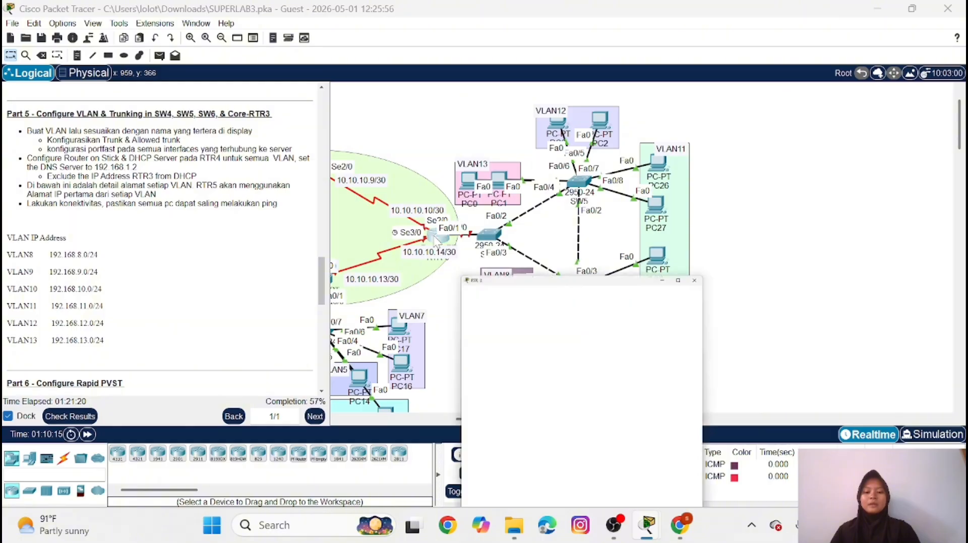
pyautogui.press('Return')
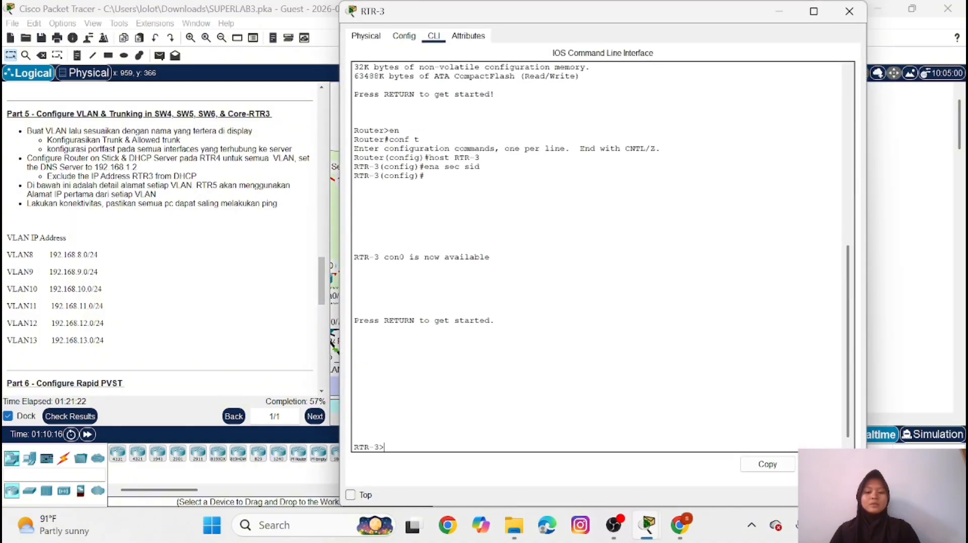
pyautogui.write('en')
pyautogui.press('Return')
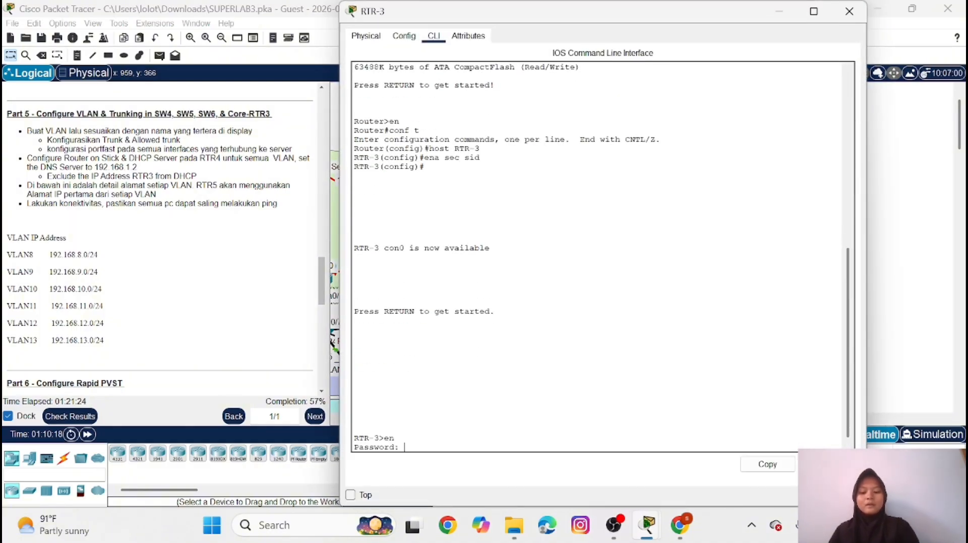
pyautogui.write('sid')
pyautogui.press('Return')
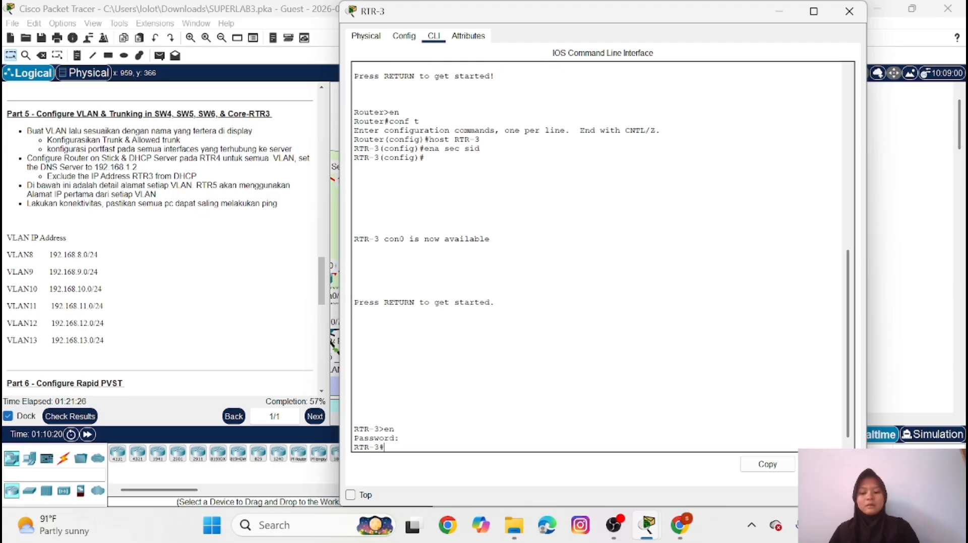
pyautogui.write('conf t')
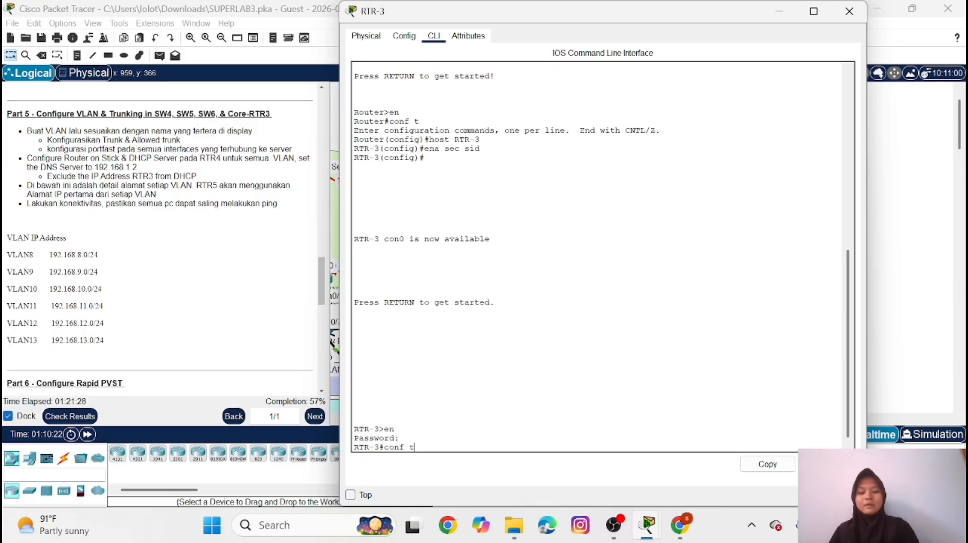
pyautogui.press('Return')
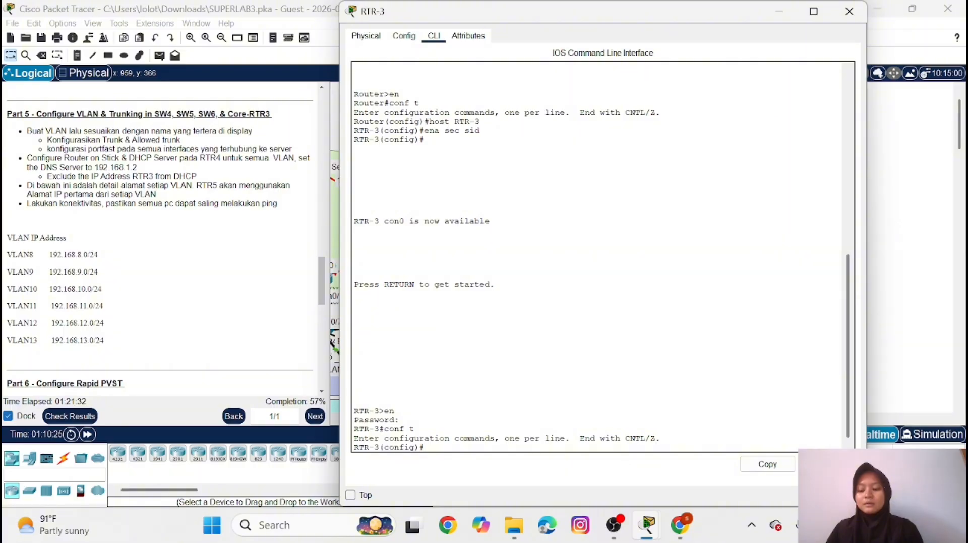
# Enable RTR-3's FastEthernet0/0 interface with no shutdown and return to global configuration mode
pyautogui.write('in')
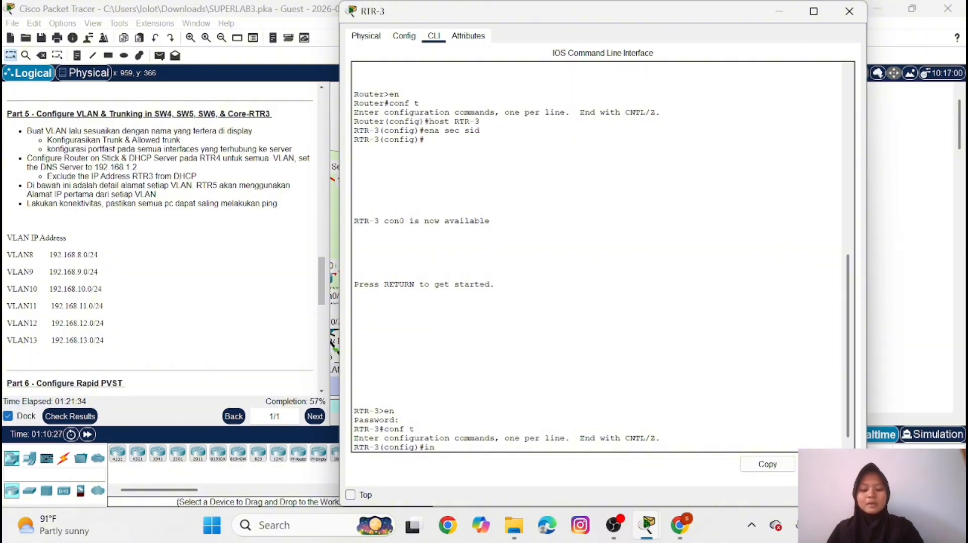
pyautogui.write('t fa')
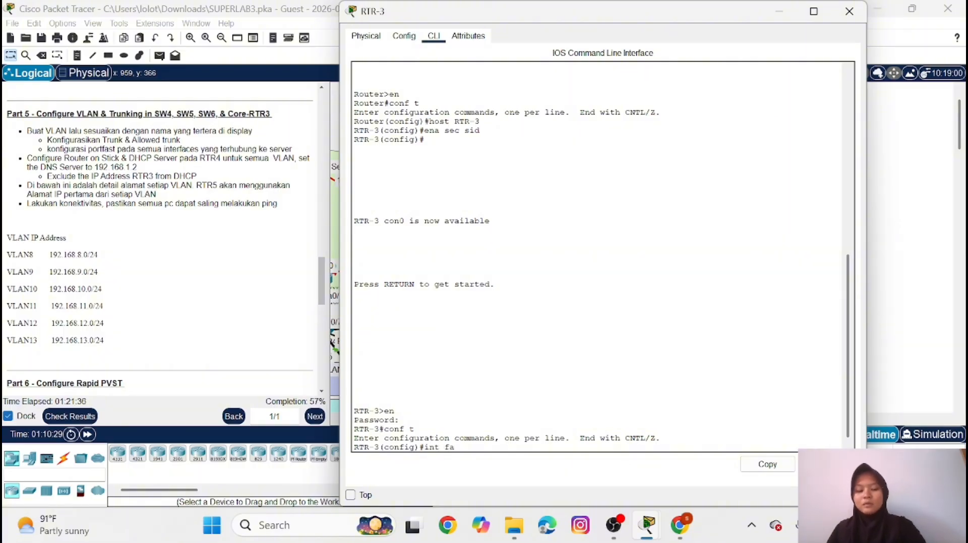
pyautogui.write('0/0')
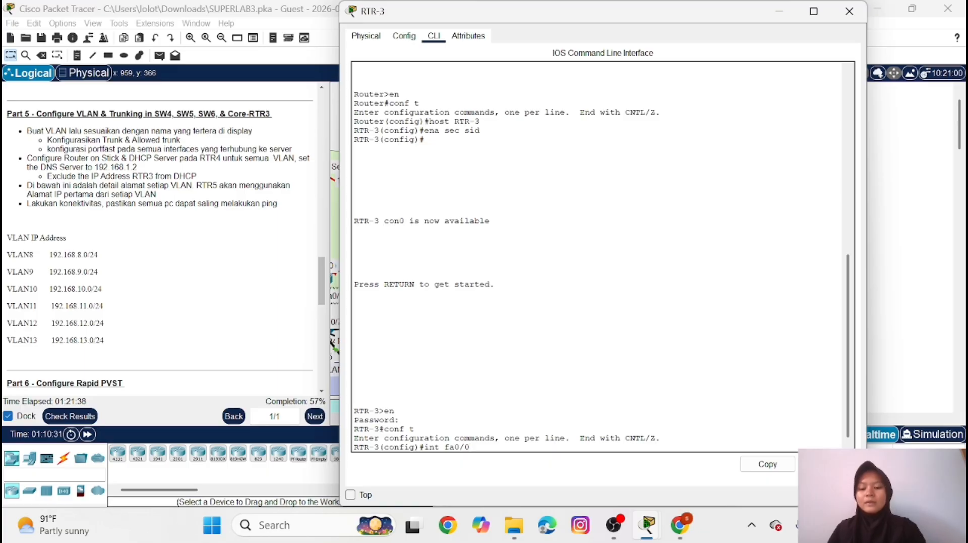
pyautogui.press('Return')
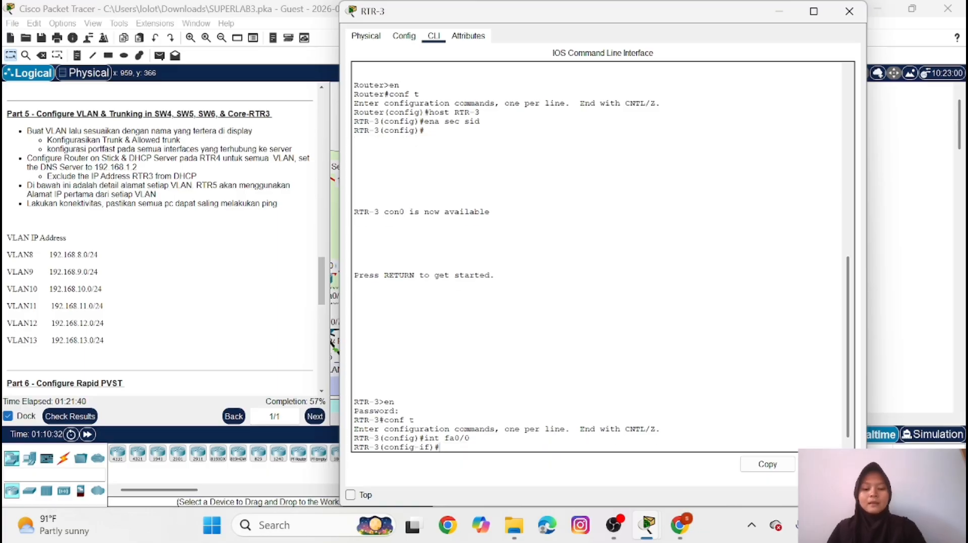
pyautogui.write('no sh')
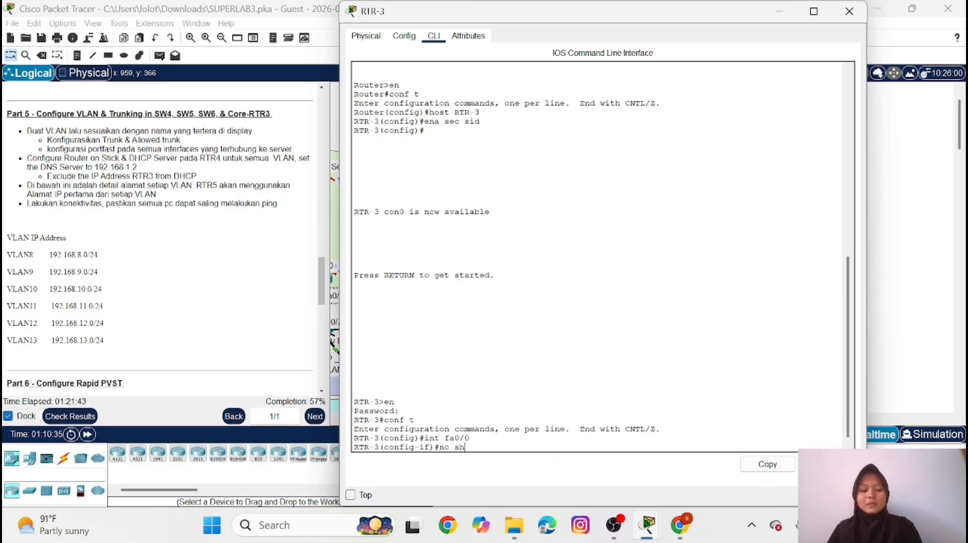
pyautogui.press('Return')
pyautogui.press('Return')
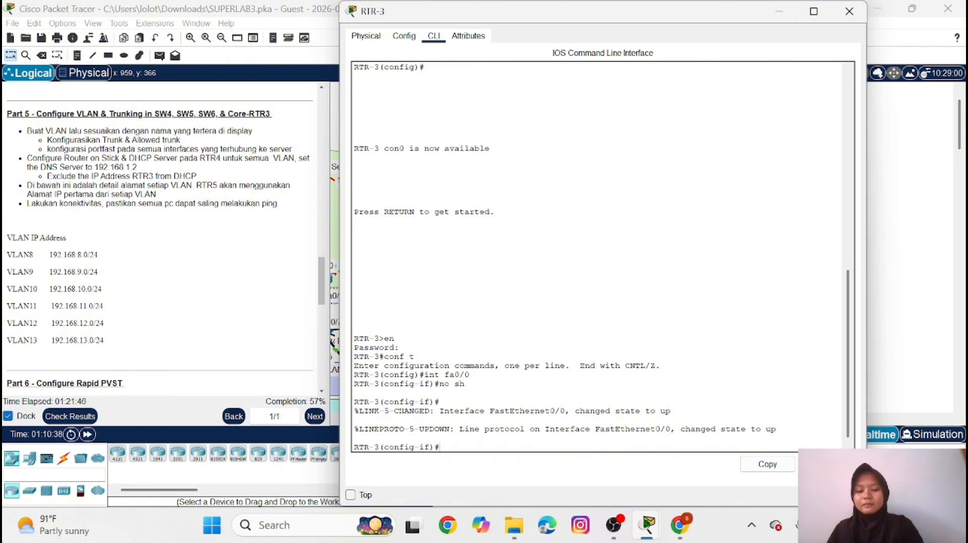
pyautogui.write('ex')
pyautogui.press('Return')
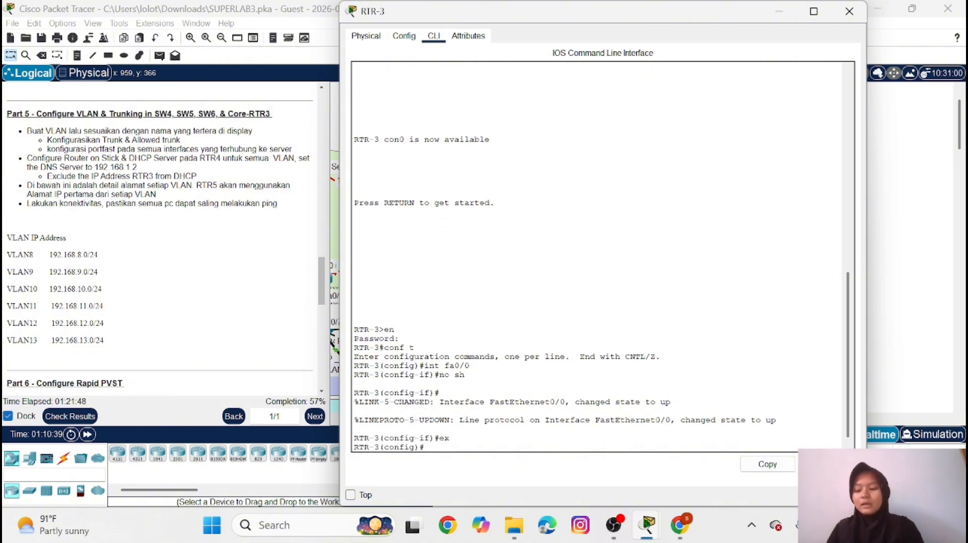
# Create subinterface FastEthernet0/0.8 on RTR-3 with dot1Q encapsulation for VLAN 8
pyautogui.write('int')
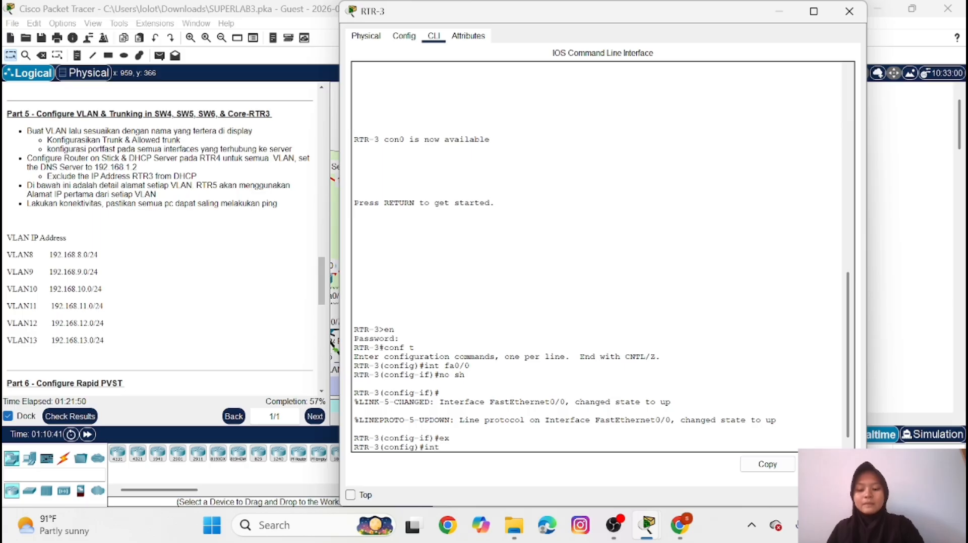
pyautogui.write(' fa0/0')
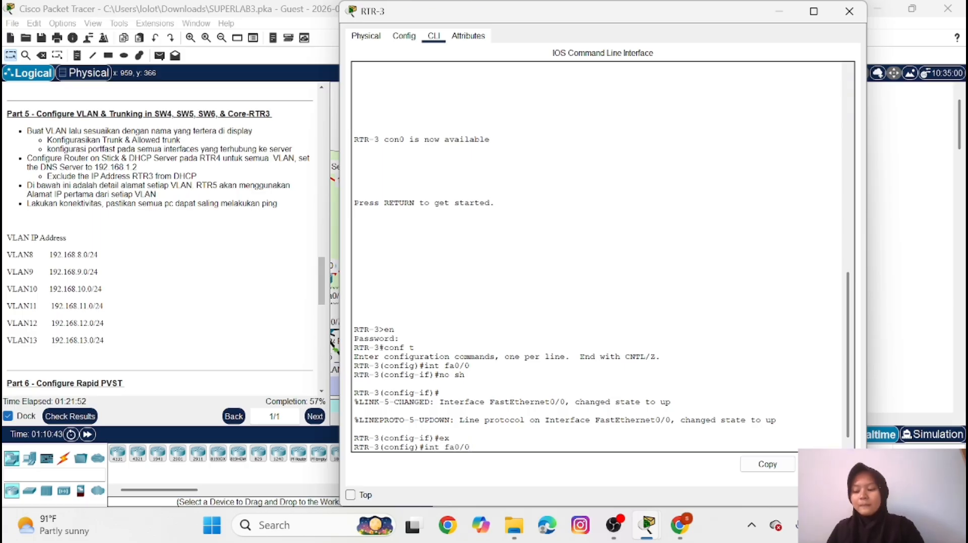
pyautogui.write('.8')
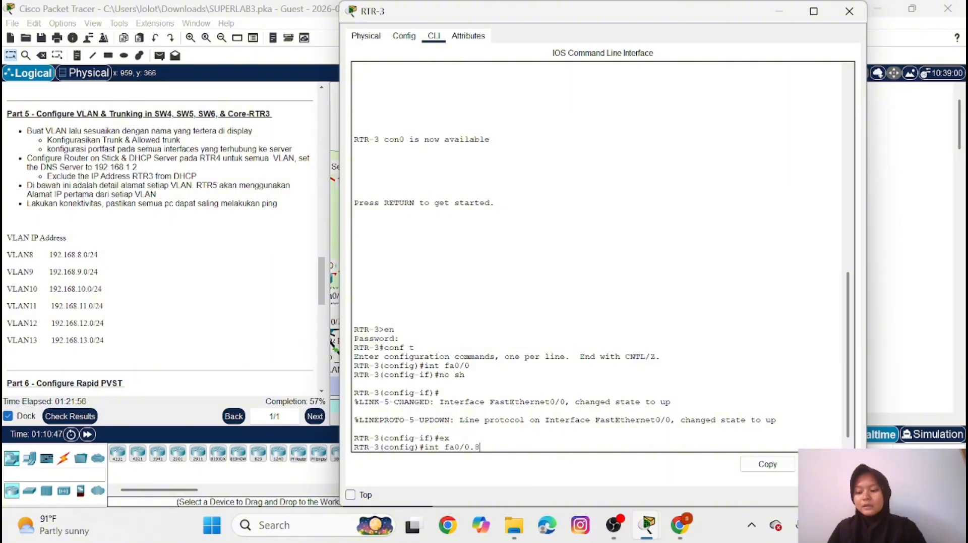
pyautogui.press('Return')
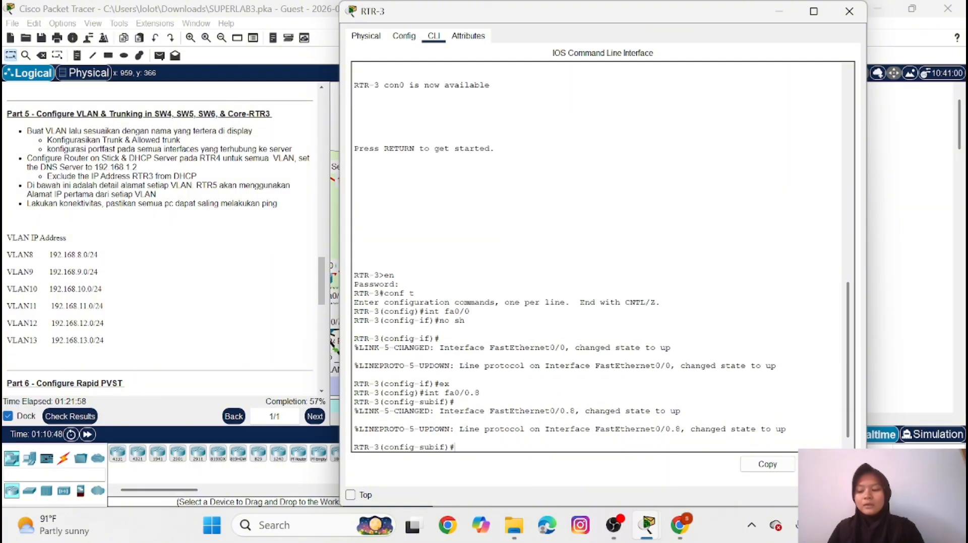
pyautogui.write('enc ')
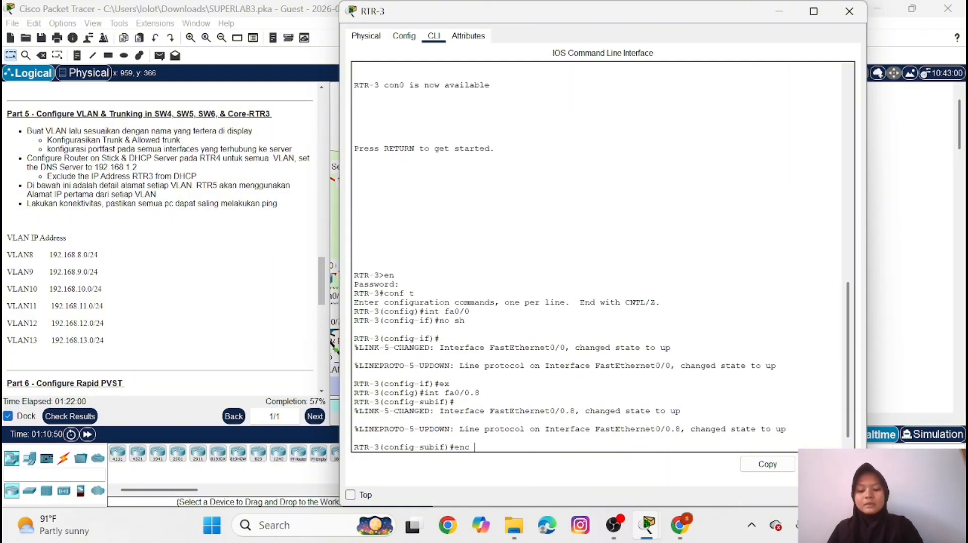
pyautogui.write('do 8')
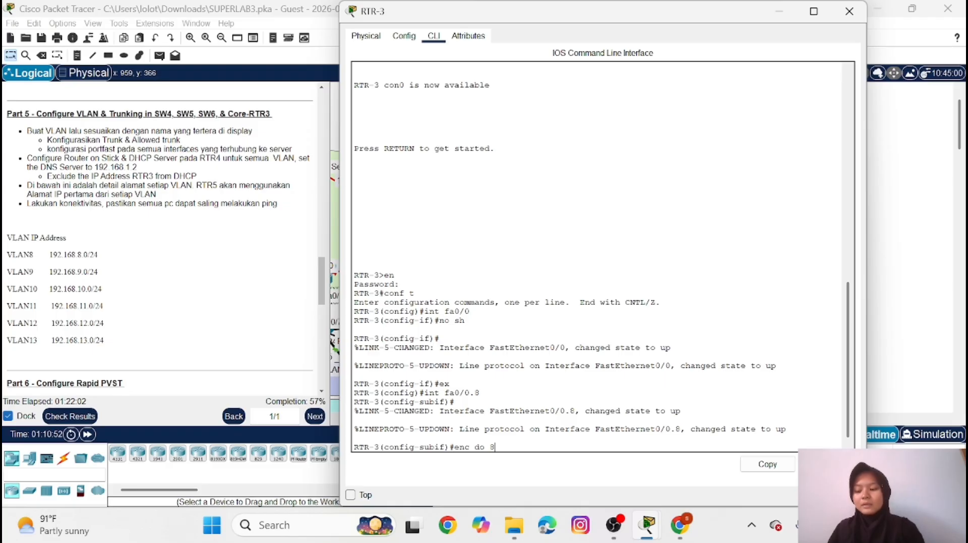
pyautogui.press('Return')
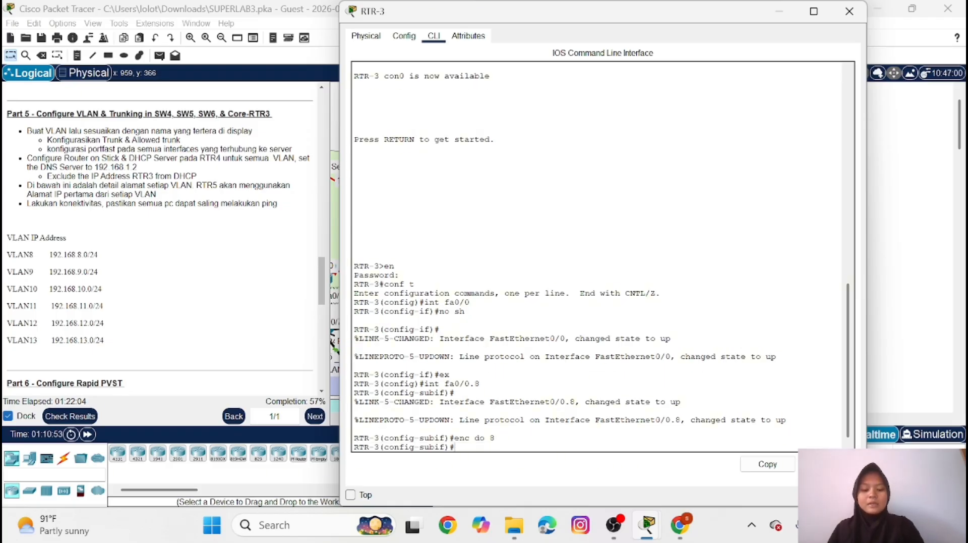
# Assign IP address 192.168.8.1 with mask 255.255.255.0 to subinterface FastEthernet0/0.8 and return to global configuration mode
pyautogui.write('ip add 1')
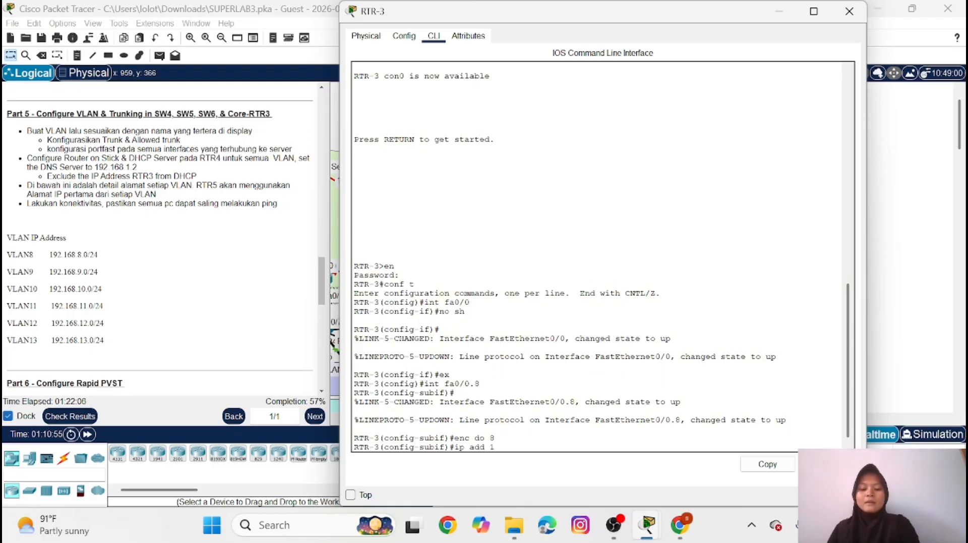
pyautogui.write('92.1')
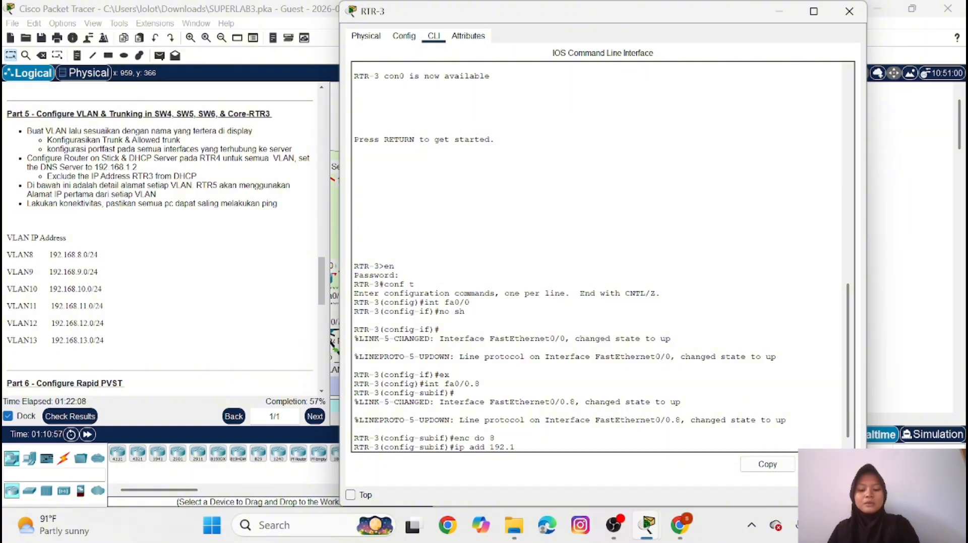
pyautogui.write('68.8.')
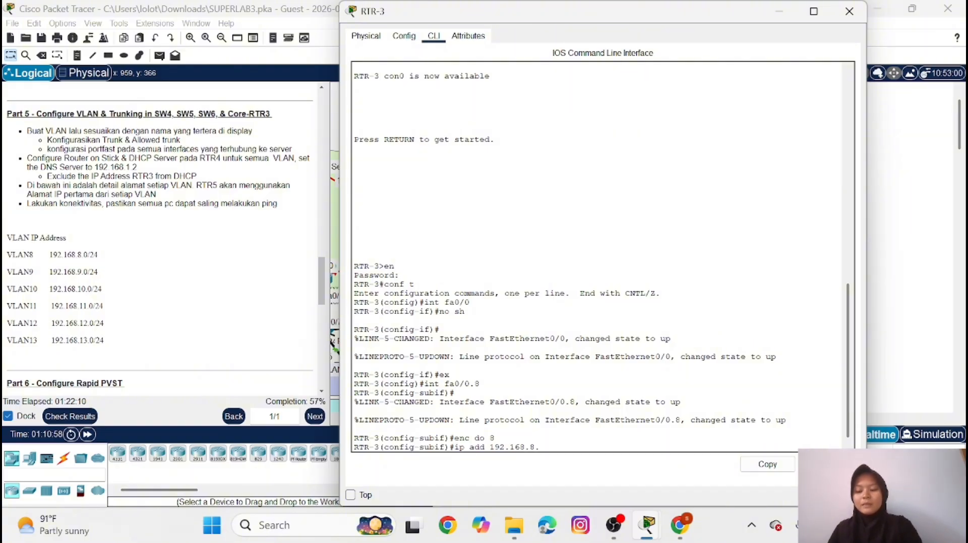
pyautogui.write('1 255')
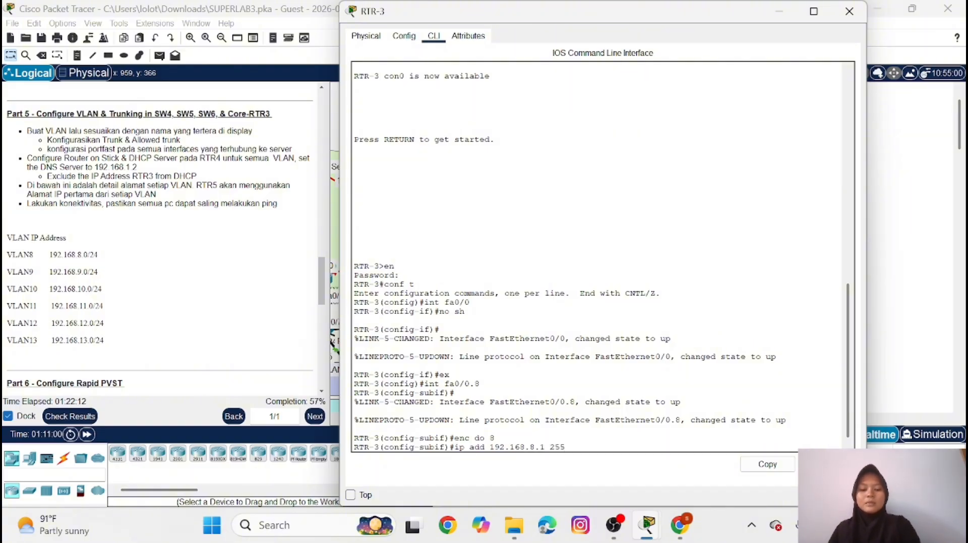
pyautogui.write('.255.')
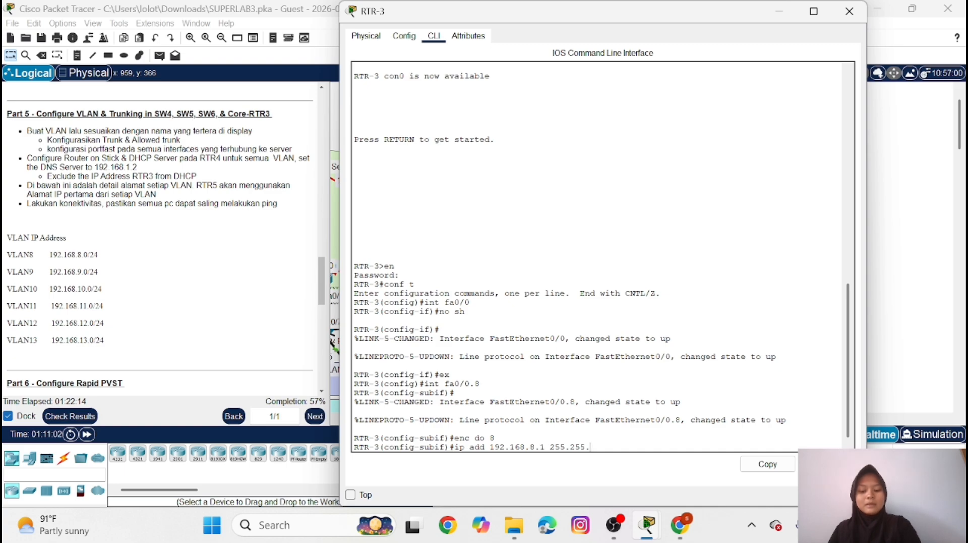
pyautogui.write('255.0')
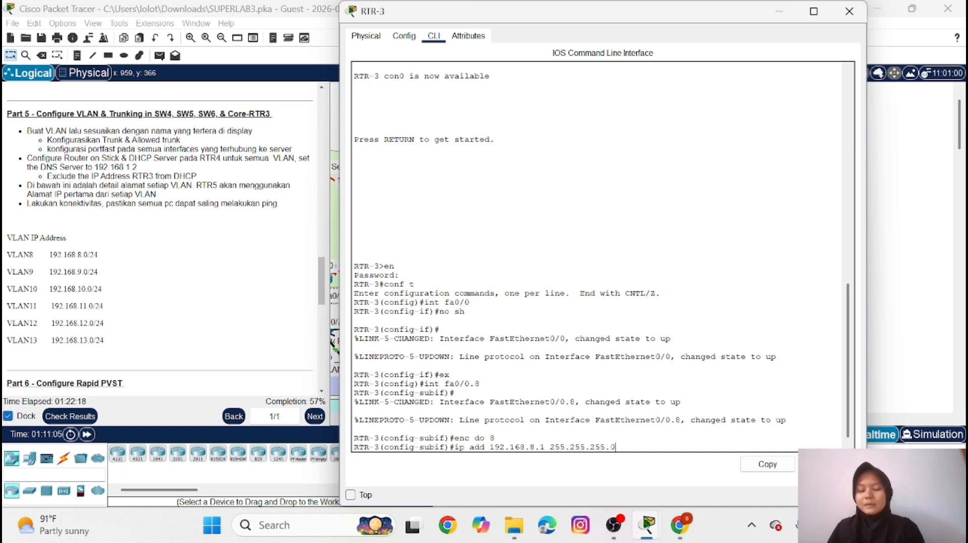
pyautogui.press('Return')
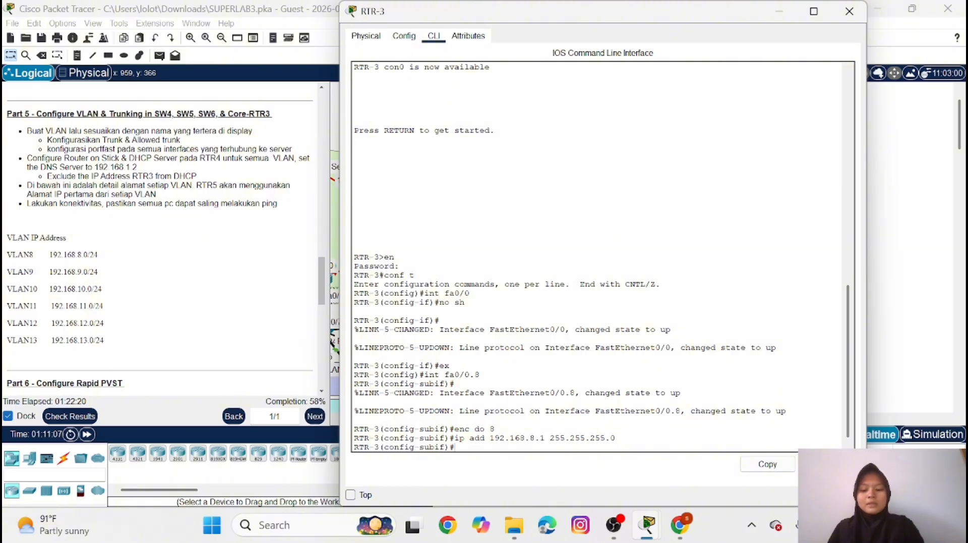
pyautogui.write('ex')
pyautogui.press('Return')
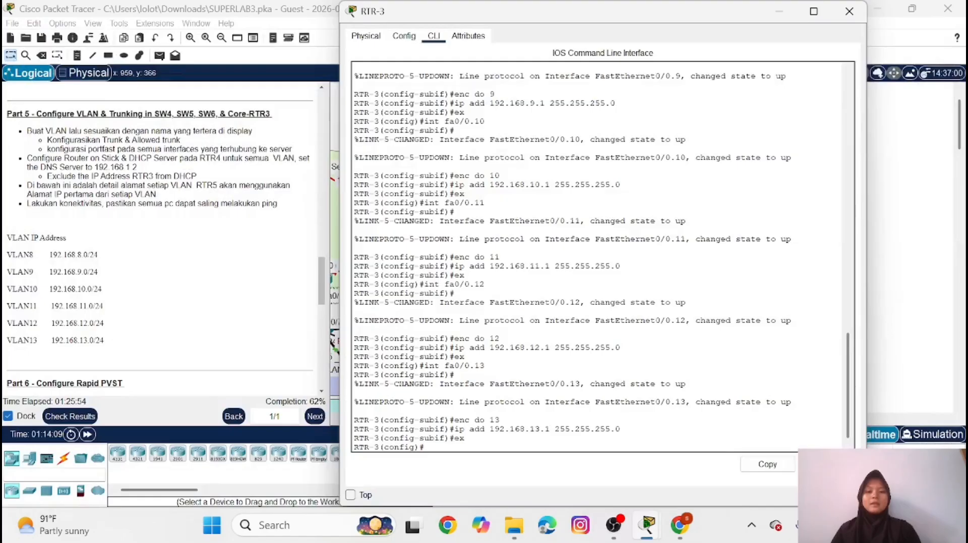
pyautogui.press('Return')
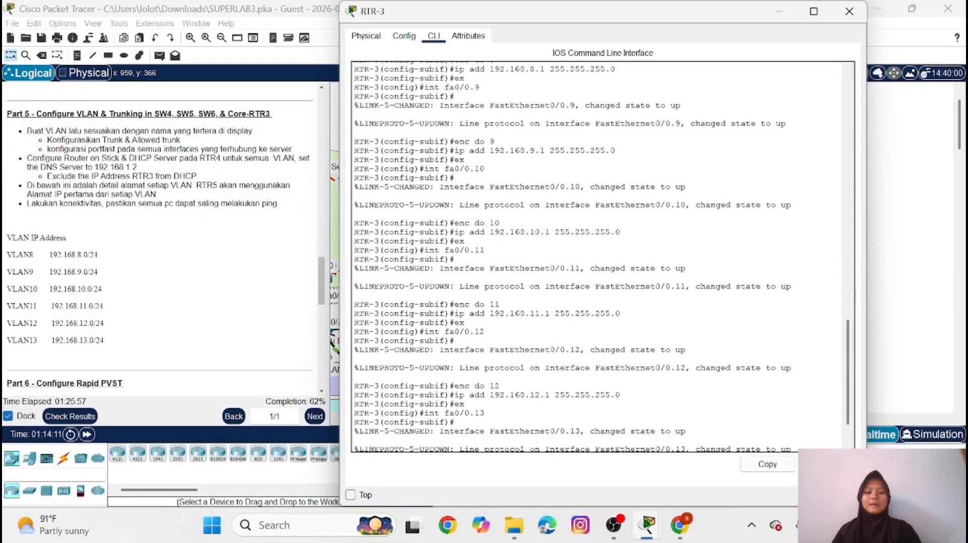
# Create a DHCP pool named VLAN8 on RTR-3
pyautogui.scroll(-2, 600, 256)
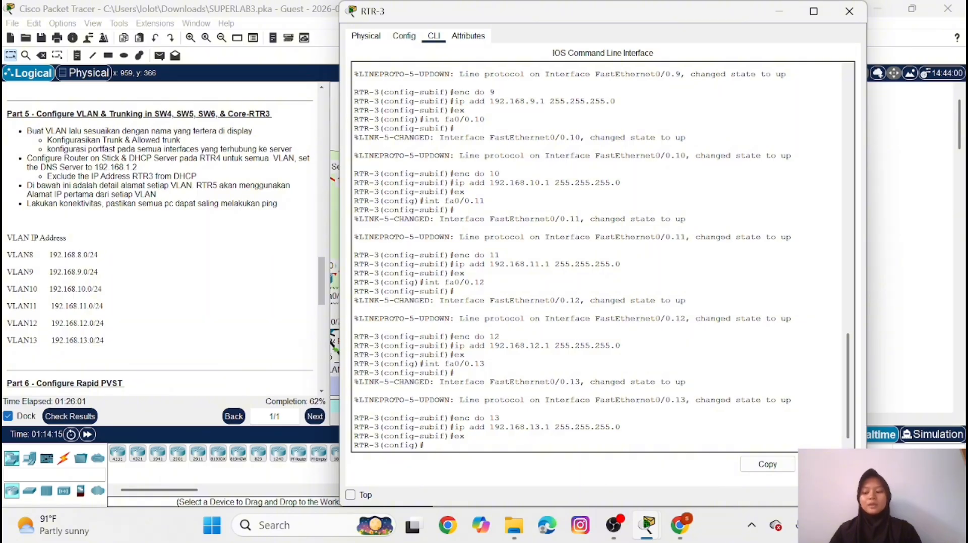
pyautogui.write('i')
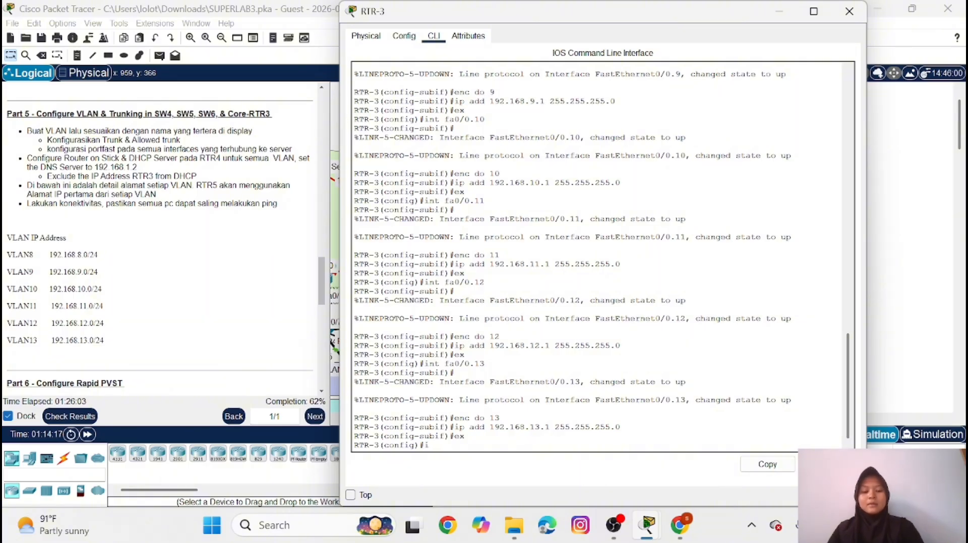
pyautogui.write('p dhc')
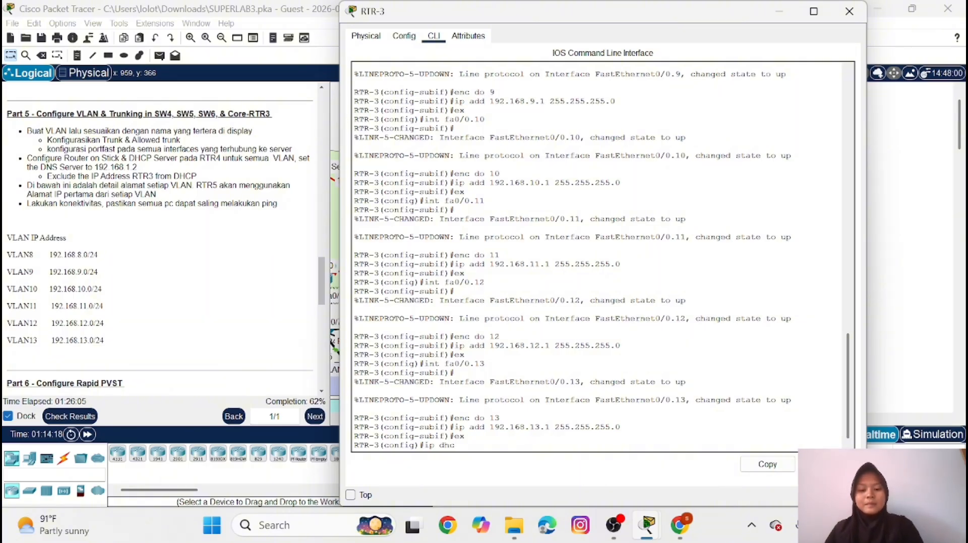
pyautogui.write('p pool')
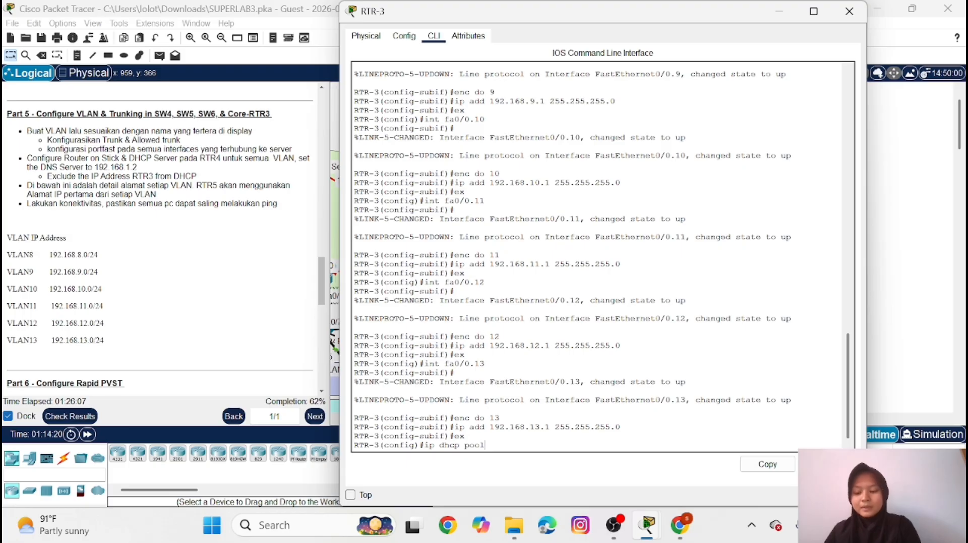
pyautogui.press('capslock')
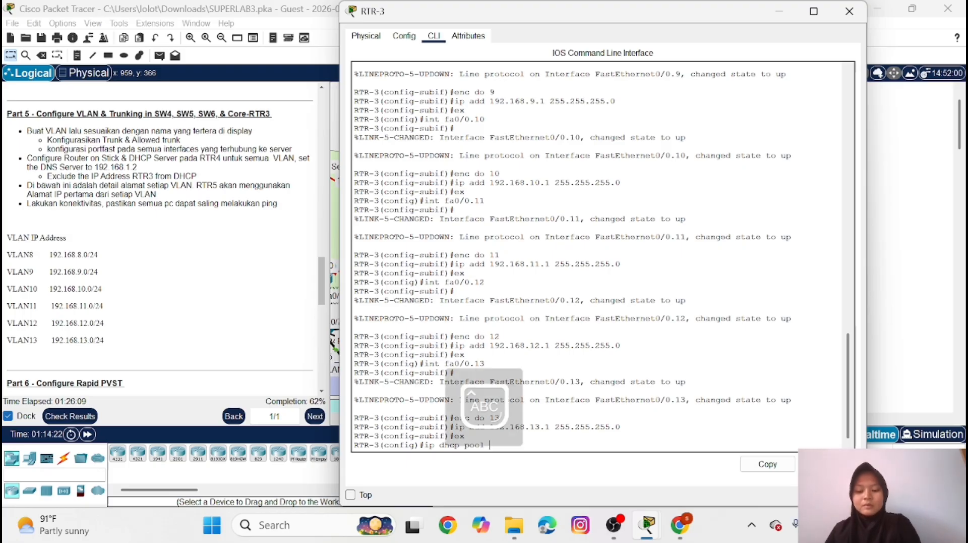
pyautogui.write('VLAN8')
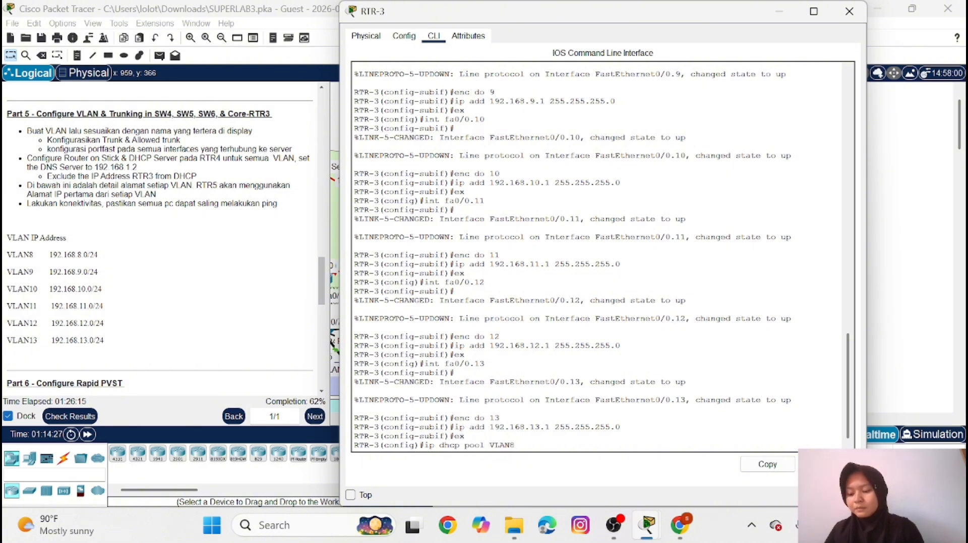
pyautogui.press('Return')
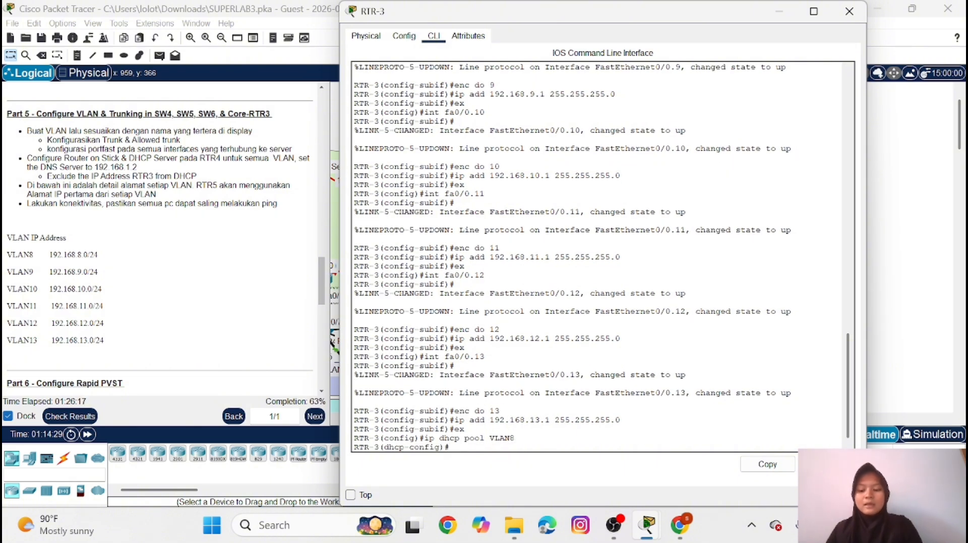
# Set the VLAN8 DHCP pool's network to 192.168.8.0 with mask 255.255.255.0 on RTR-3
pyautogui.press('capslock')
pyautogui.write('net 1')
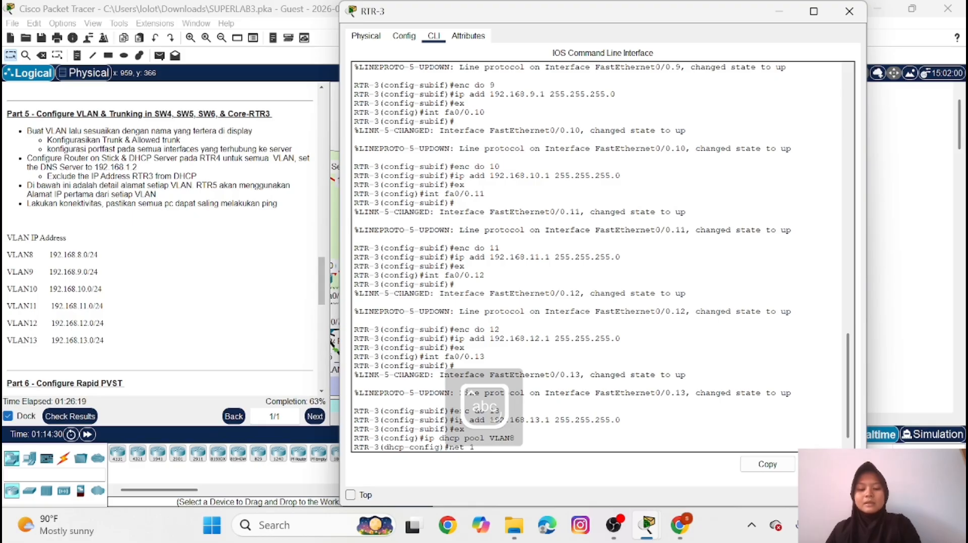
pyautogui.write('92.1')
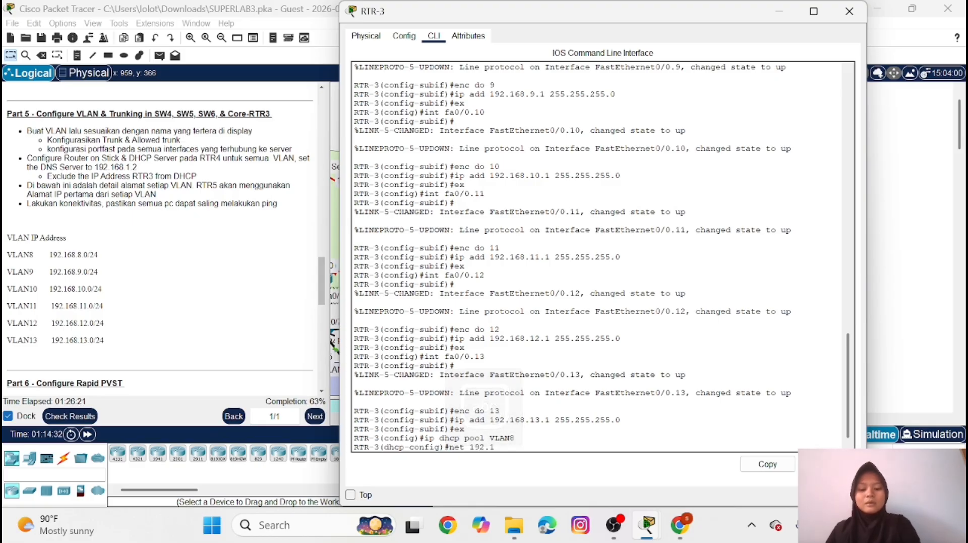
pyautogui.write('68.8.')
pyautogui.press('BackSpace')
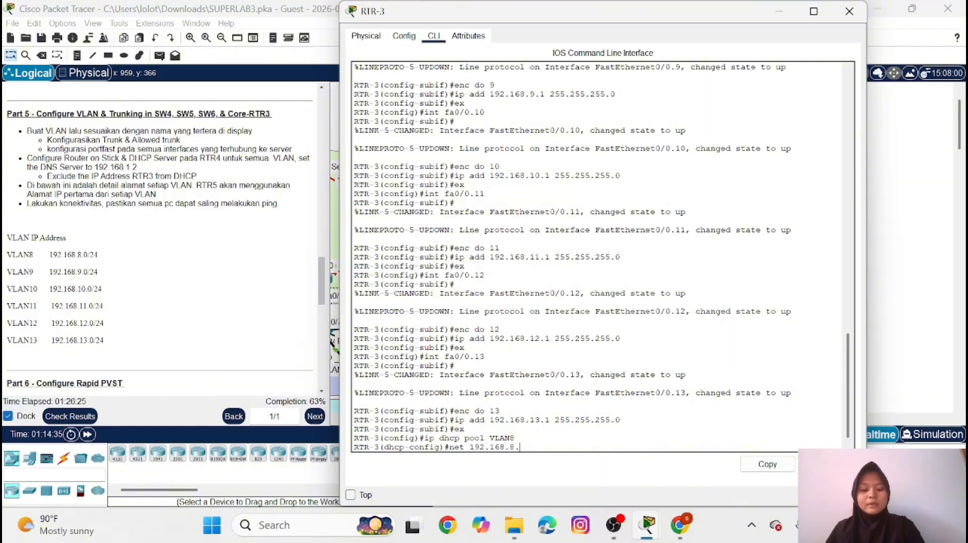
pyautogui.write('0 255.255.')
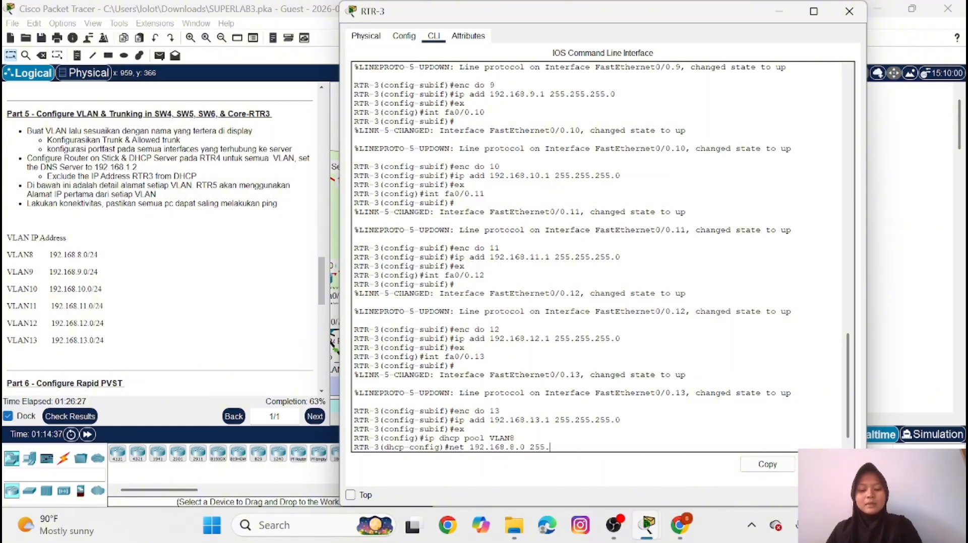
pyautogui.write('255.0')
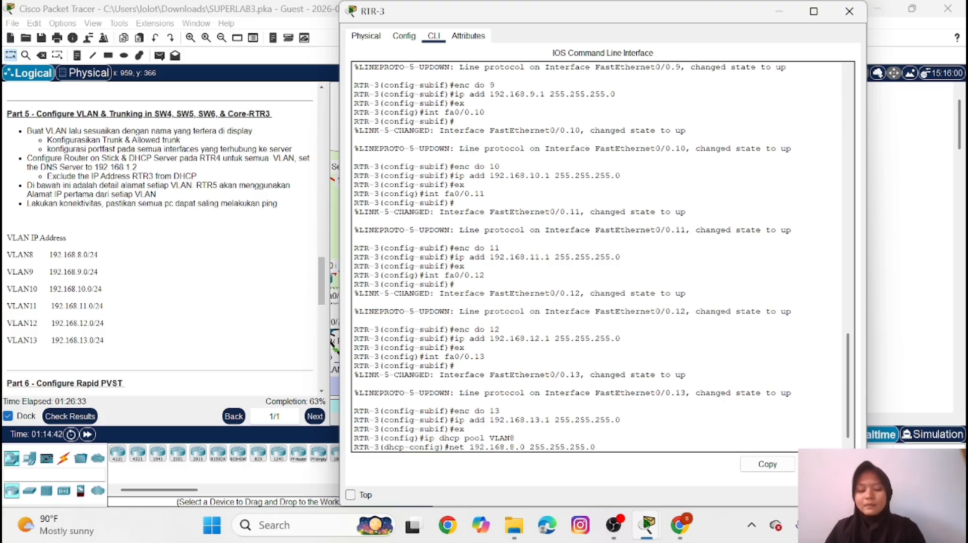
pyautogui.press('Return')
# Set the VLAN8 DHCP pool's default router to 192.168.8.1
pyautogui.write('de ')
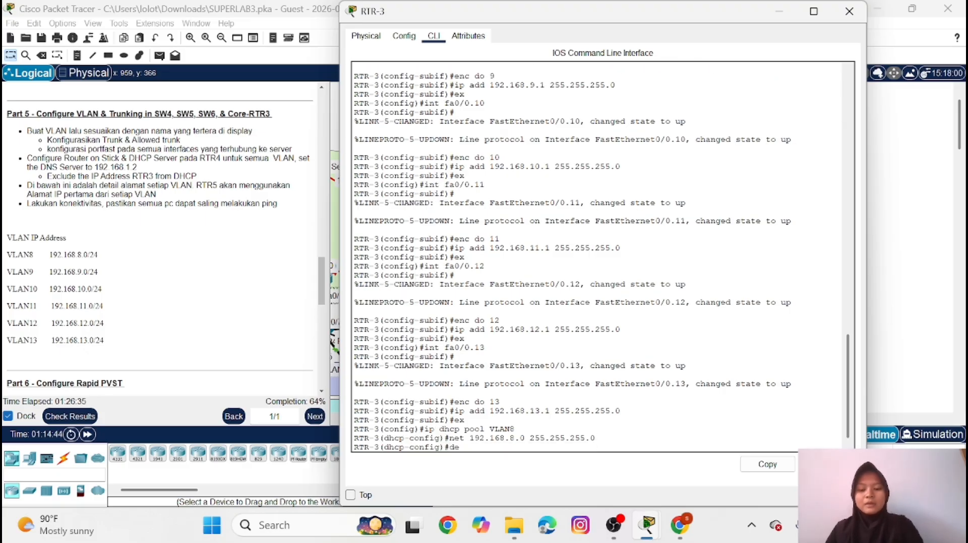
pyautogui.write('192')
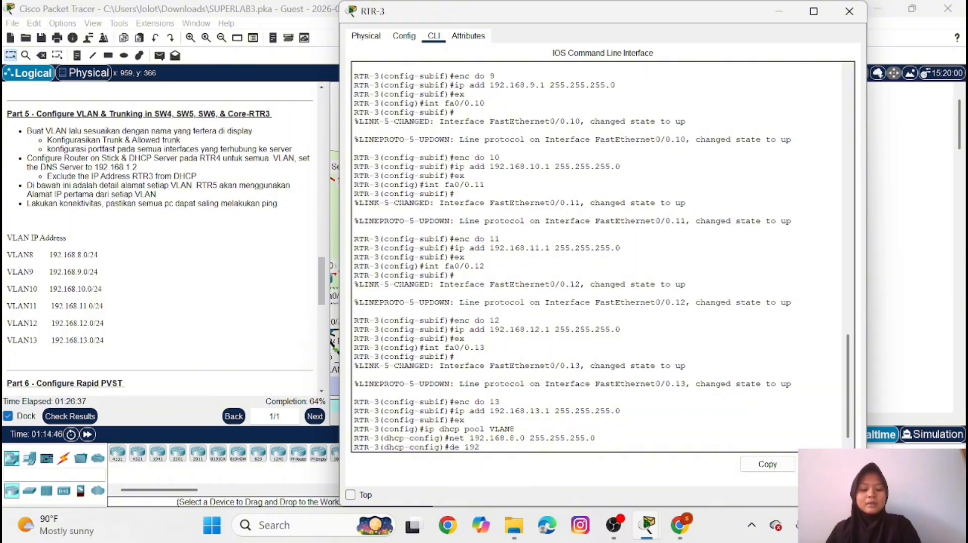
pyautogui.write('.168.')
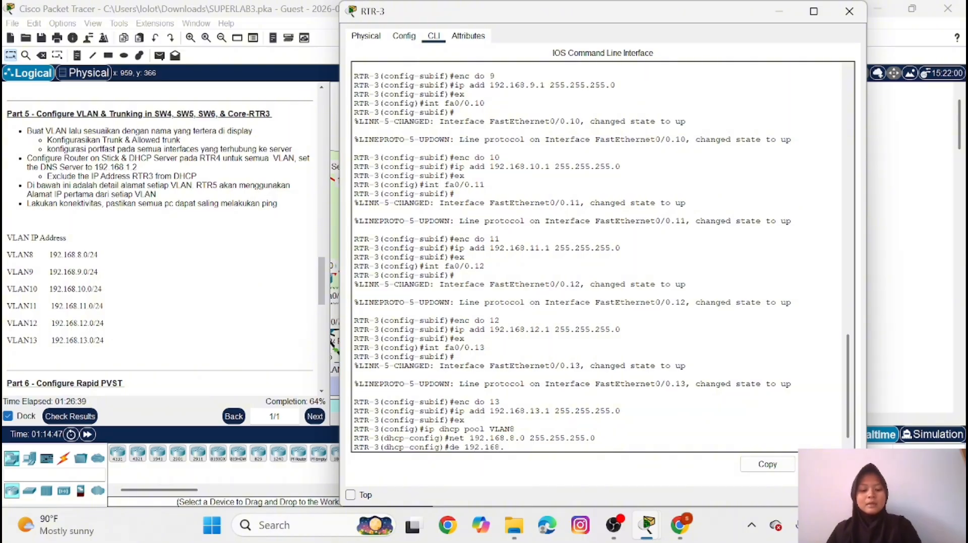
pyautogui.write('8.1')
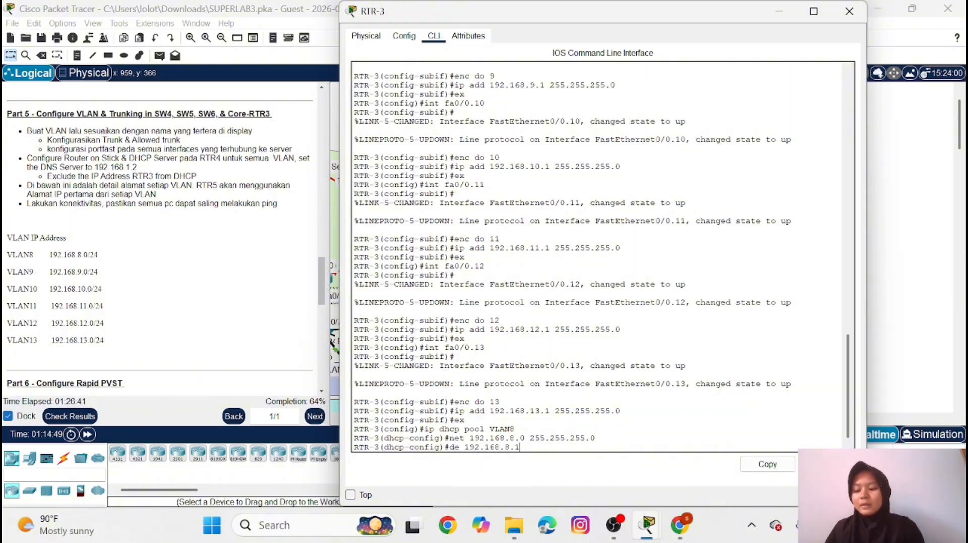
pyautogui.press('Return')
# Set the VLAN8 DHCP pool's DNS server to 192.168.1.2 and return to global configuration mode
pyautogui.write('dns ')
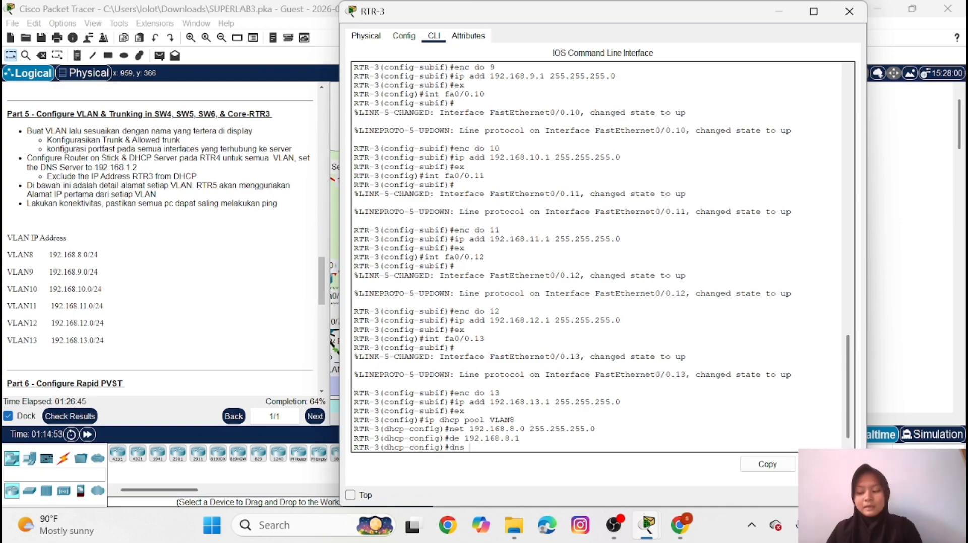
pyautogui.write('192')
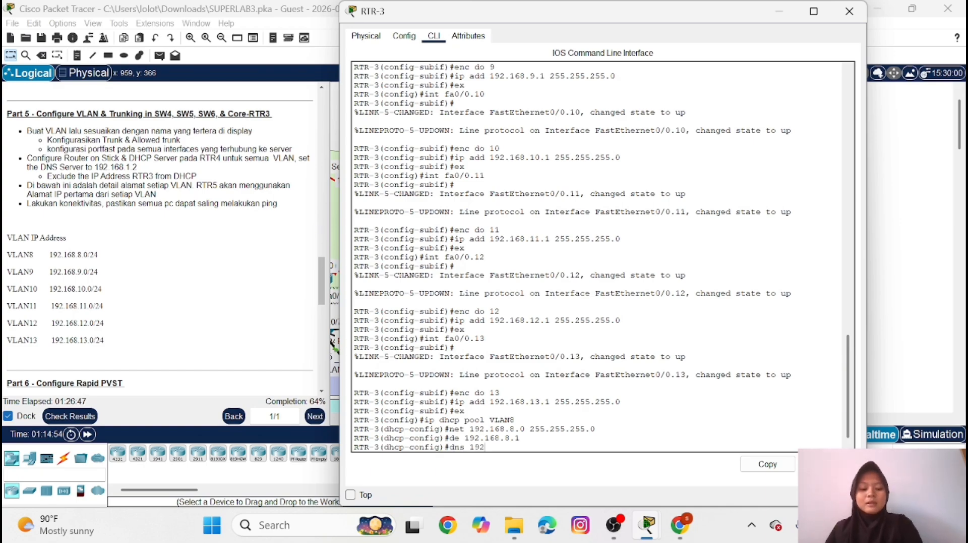
pyautogui.write('.168.')
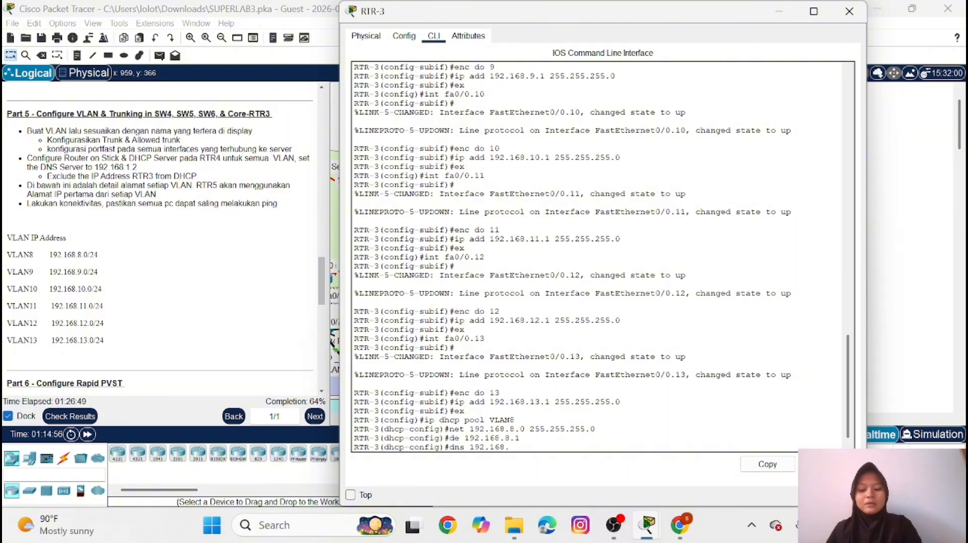
pyautogui.write('1.2')
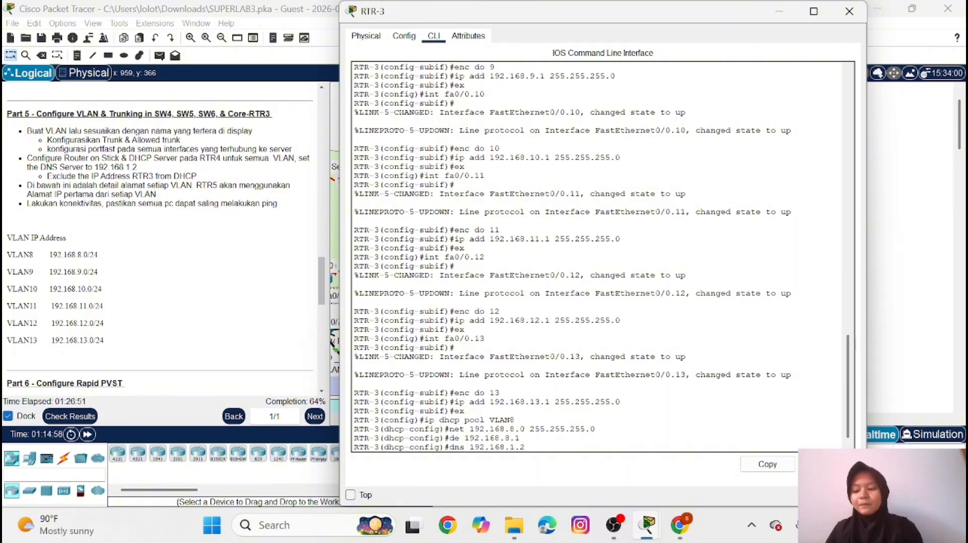
pyautogui.press('Return')
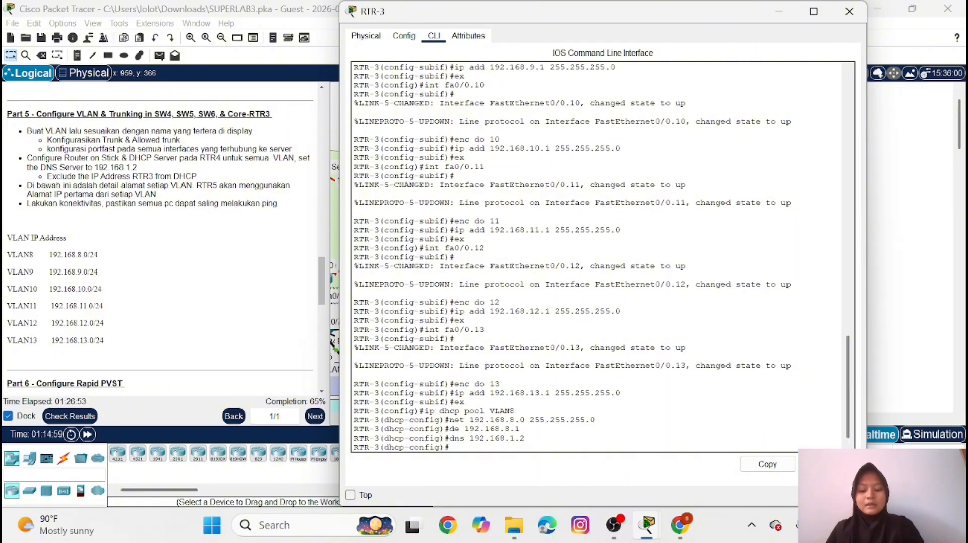
pyautogui.write('ex')
pyautogui.press('Return')
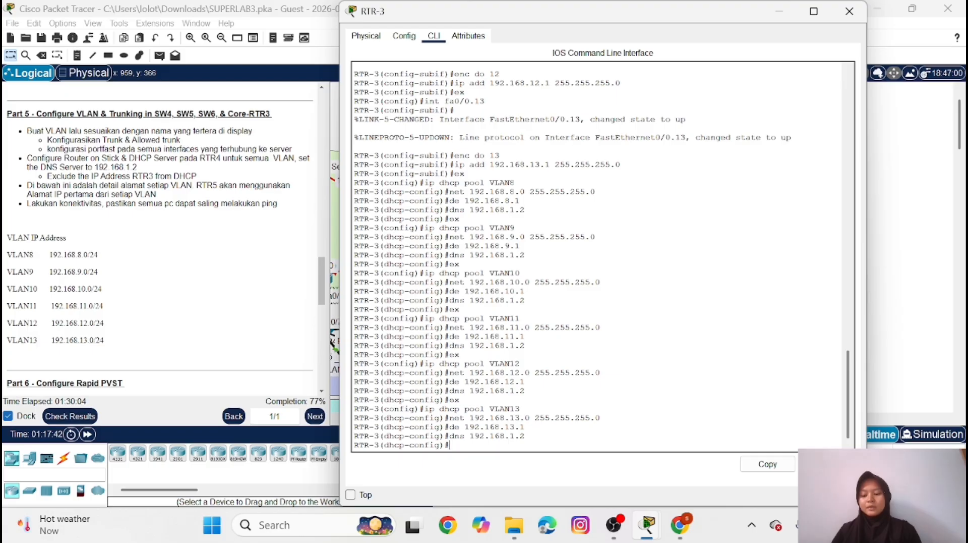
# Leave the VLAN13 DHCP pool configuration and exclude 192.168.8.1 from DHCP assignment on RTR-3
pyautogui.write('ex')
pyautogui.press('Return')
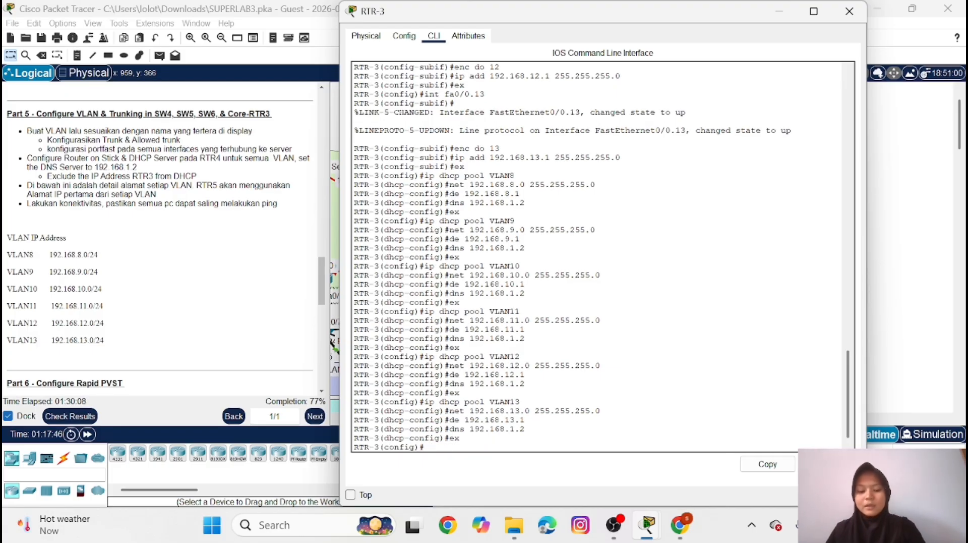
pyautogui.write('ip dhc')
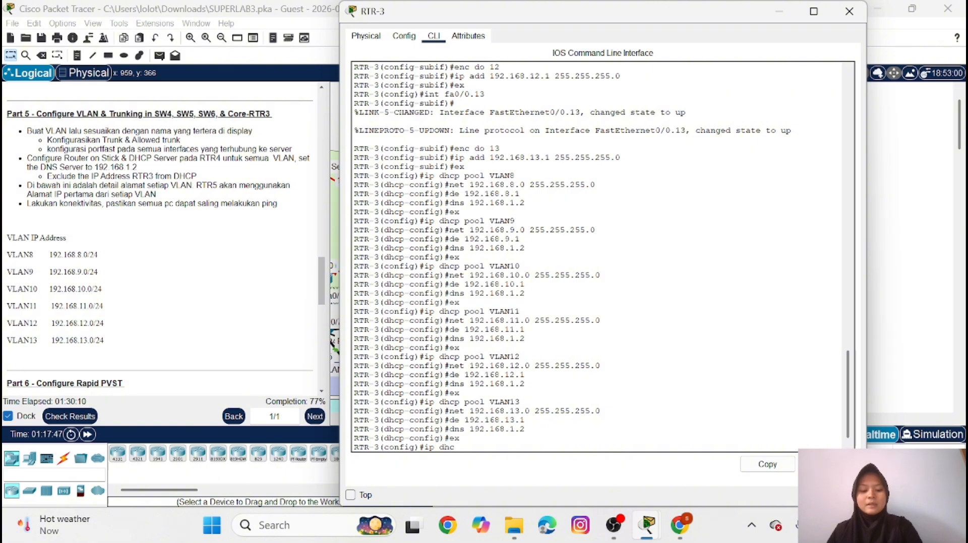
pyautogui.write('p exclu')
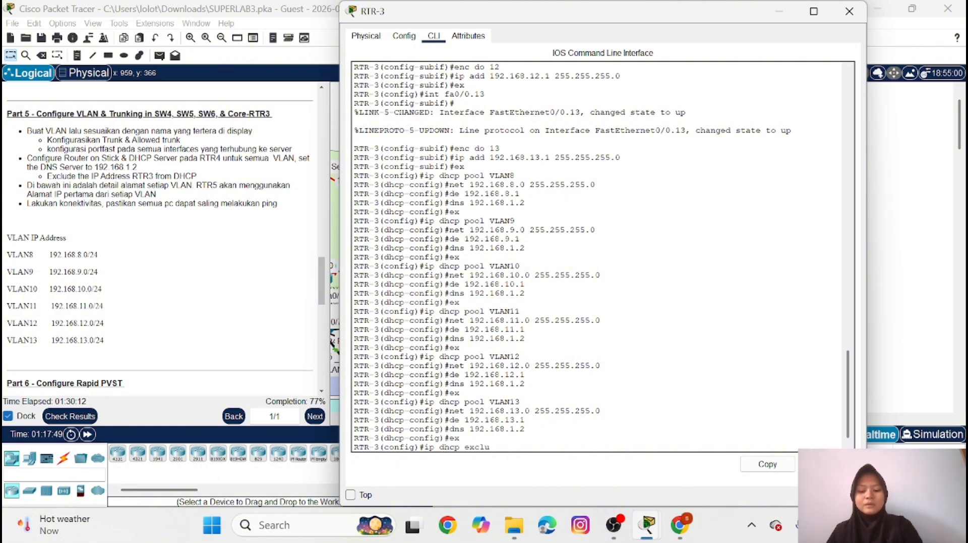
pyautogui.write('ded 19')
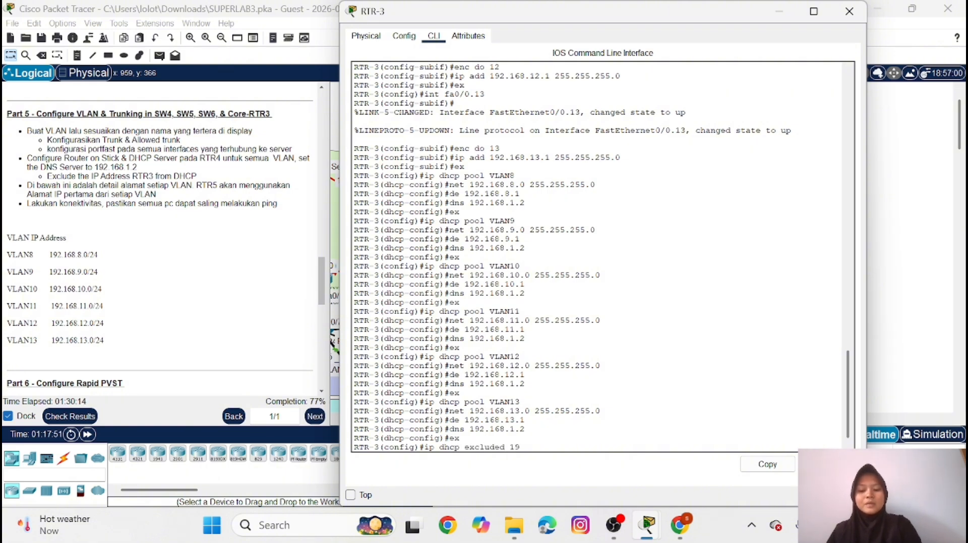
pyautogui.write('2.168')
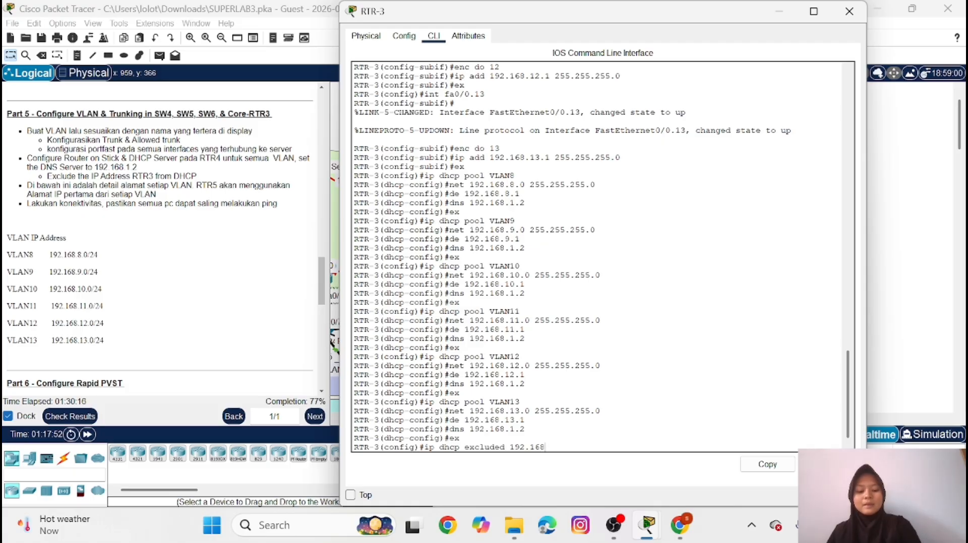
pyautogui.write('.8.1')
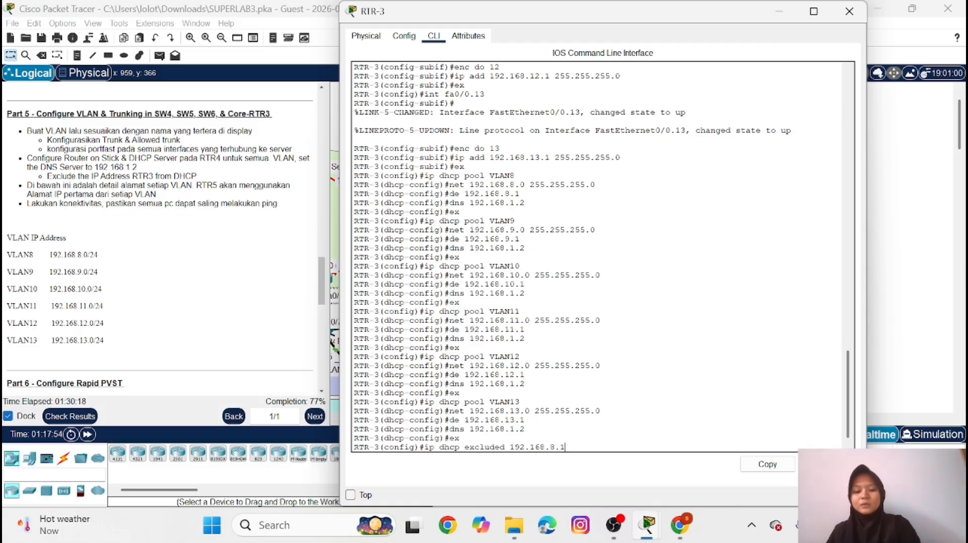
pyautogui.press('Return')
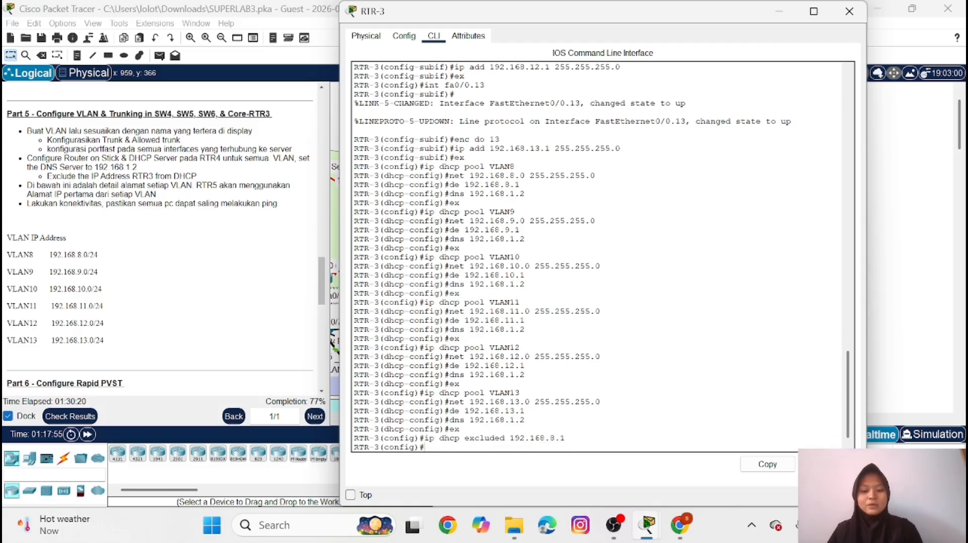
# Exclude VLAN 9's gateway address 192.168.9.1 from DHCP assignment on RTR-3
pyautogui.press('Up')
pyautogui.press('Left')
pyautogui.press('Left')
pyautogui.press('BackSpace')
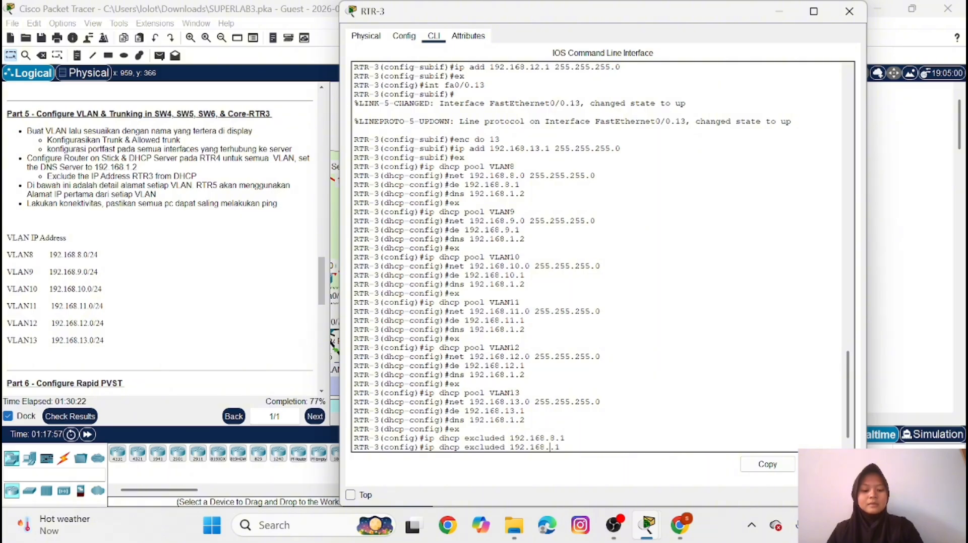
pyautogui.write('9')
pyautogui.press('Return')
# Exclude VLAN 10's gateway address 192.168.10.1 from DHCP assignment on RTR-3
pyautogui.press('Up')
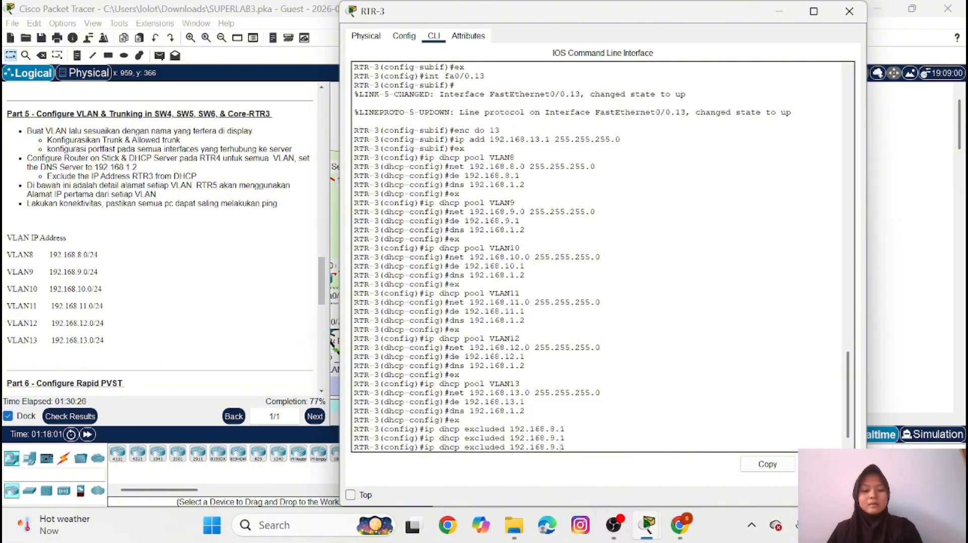
pyautogui.press('Left')
pyautogui.press('Left')
pyautogui.press('BackSpace')
pyautogui.write('10')
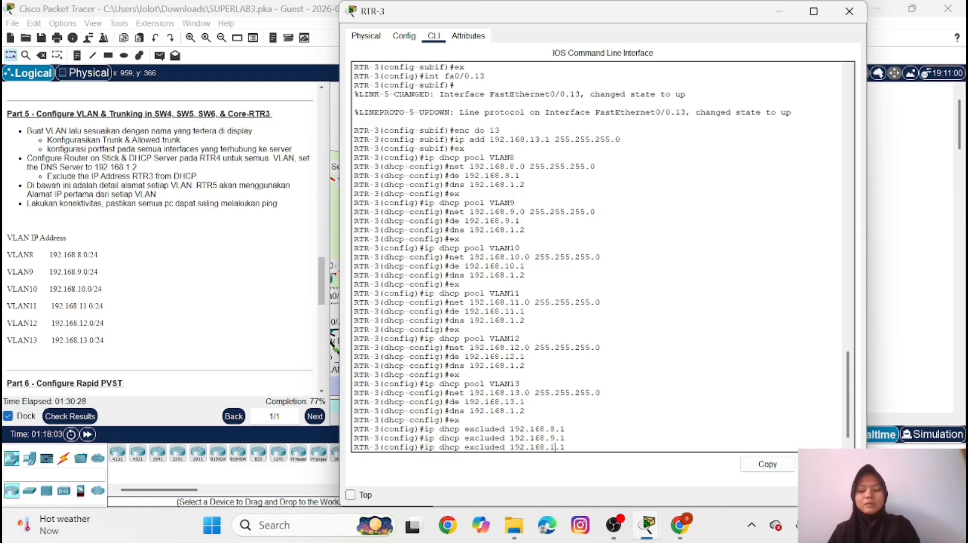
pyautogui.press('Return')
# Exclude VLAN 11's gateway address 192.168.11.1 from DHCP assignment on RTR-3
pyautogui.press('Up')
pyautogui.press('Up')
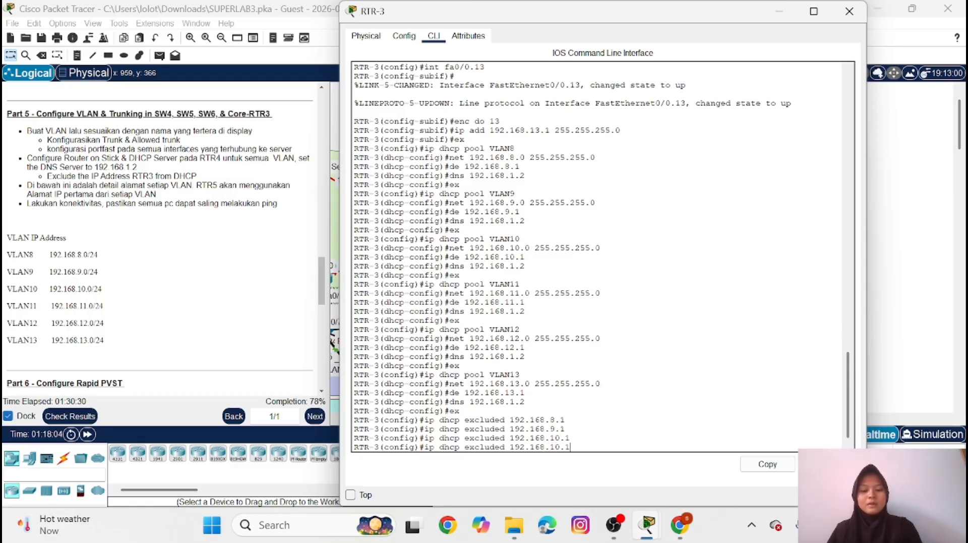
pyautogui.press('Down')
pyautogui.press('Left')
pyautogui.press('Left')
pyautogui.press('BackSpace')
pyautogui.write('1')
pyautogui.press('Return')
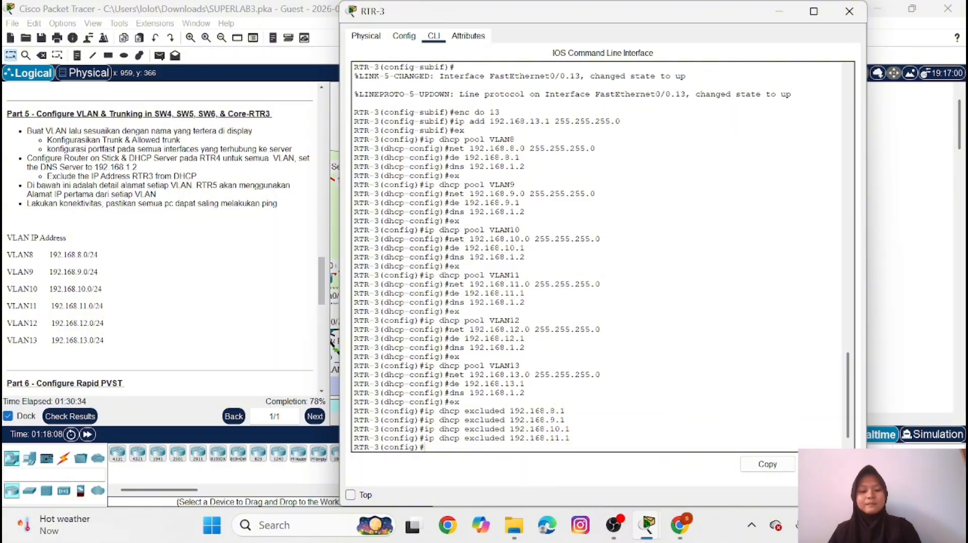
# Exclude VLAN 12's gateway address 192.168.12.1 from DHCP assignment on RTR-3
pyautogui.press('Up')
pyautogui.press('Left')
pyautogui.press('Left')
pyautogui.press('BackSpace')
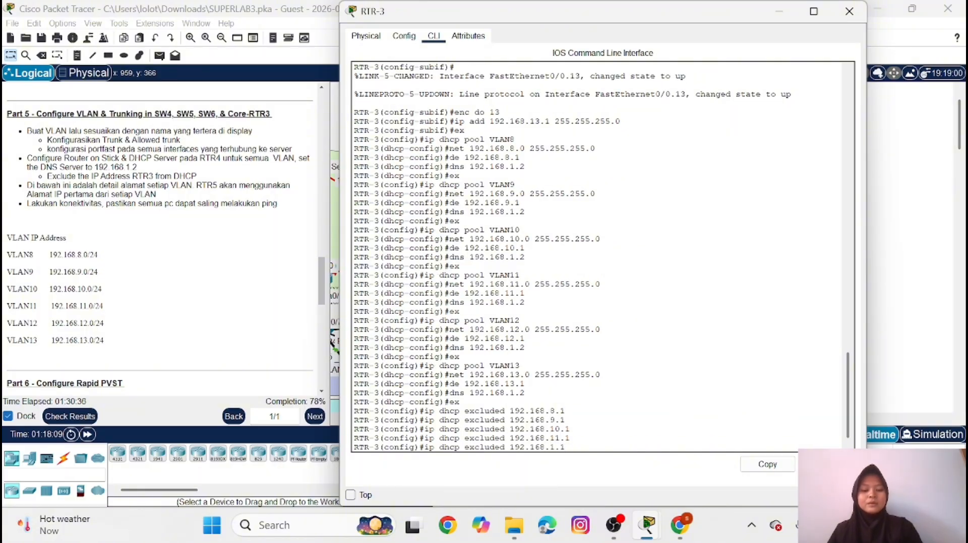
pyautogui.write('2')
pyautogui.press('Return')
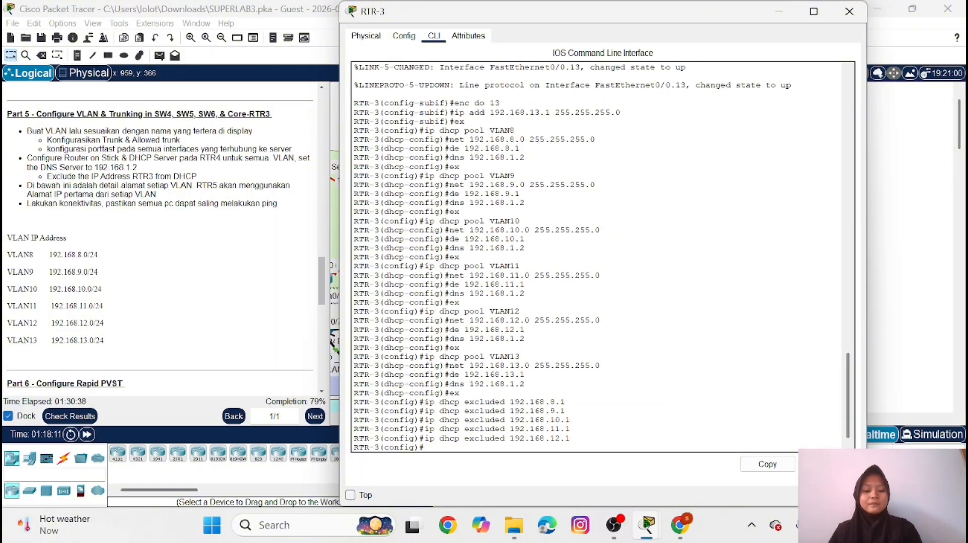
# Exclude VLAN 13's gateway address 192.168.13.1 from DHCP assignment on RTR-3
pyautogui.press('Up')
pyautogui.press('Left')
pyautogui.press('Left')
pyautogui.press('BackSpace')
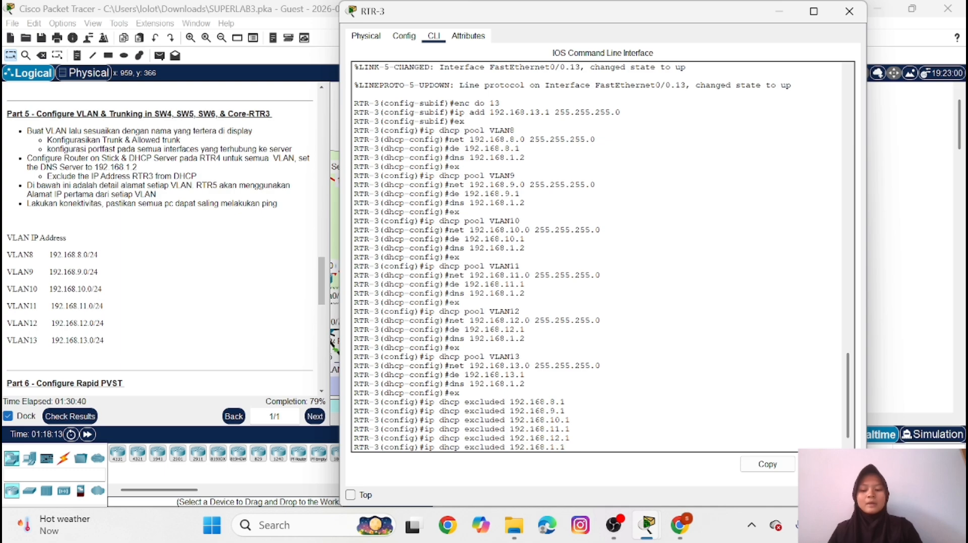
pyautogui.write('1')
pyautogui.press('BackSpace')
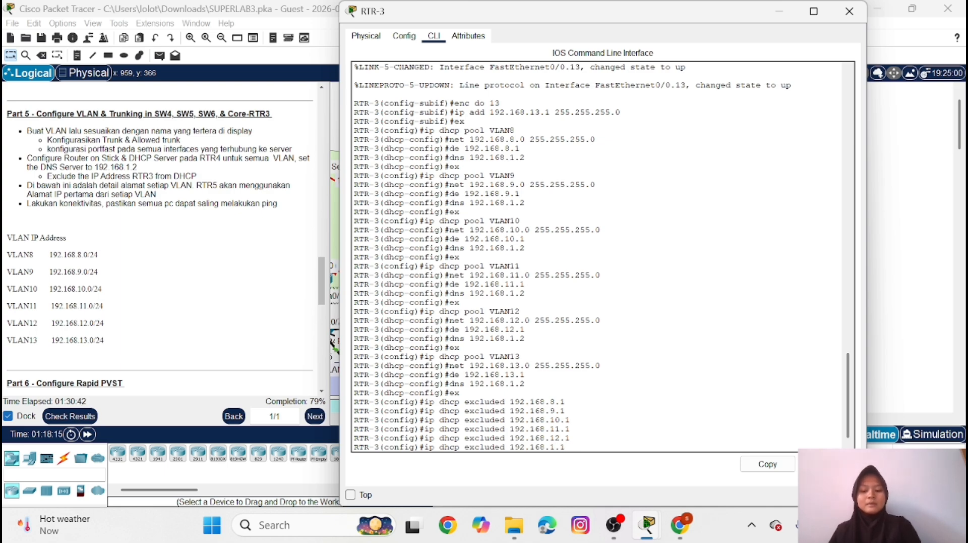
pyautogui.write('3')
pyautogui.press('Return')
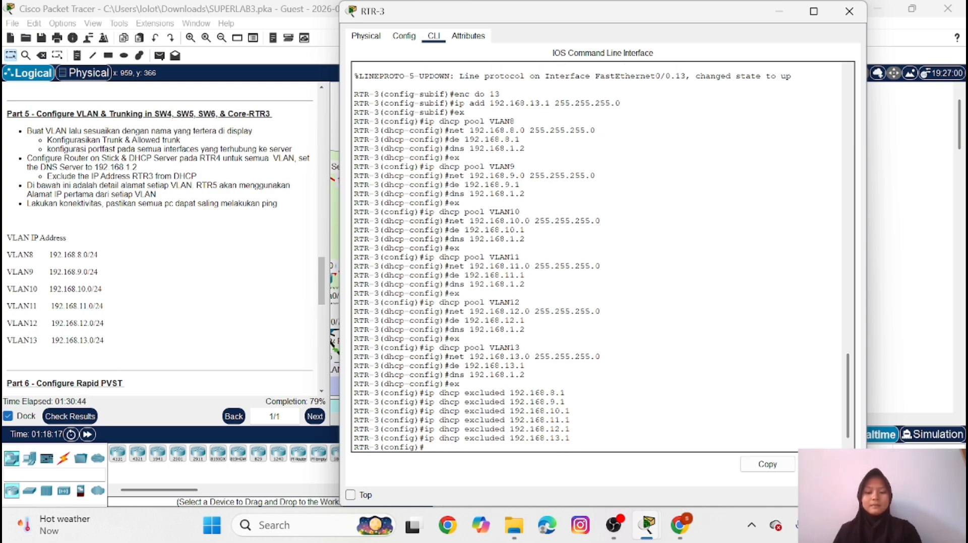
# Put RTR-3's window away and set PC28 in VLAN8 to obtain its IPv4 configuration through DHCP
pyautogui.click(781, 11)
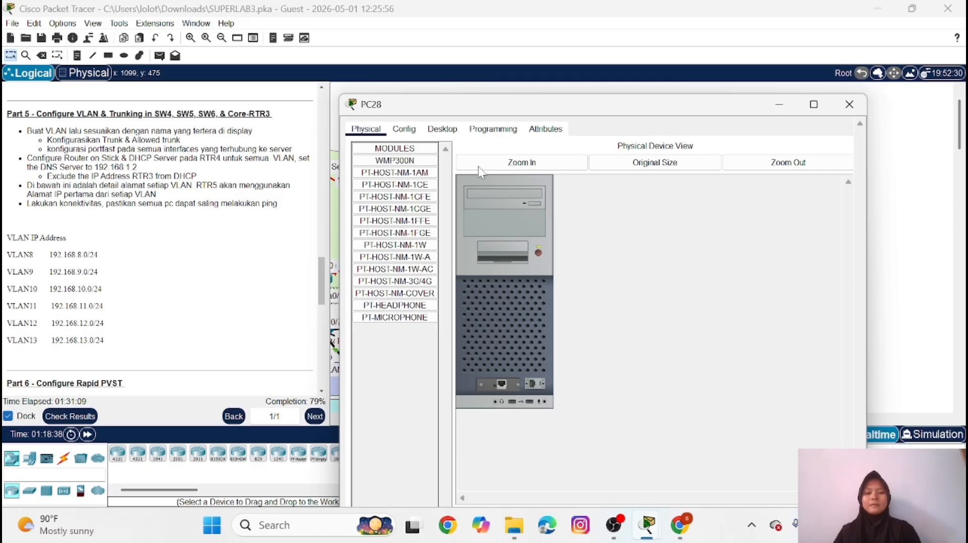
pyautogui.click(442, 128)
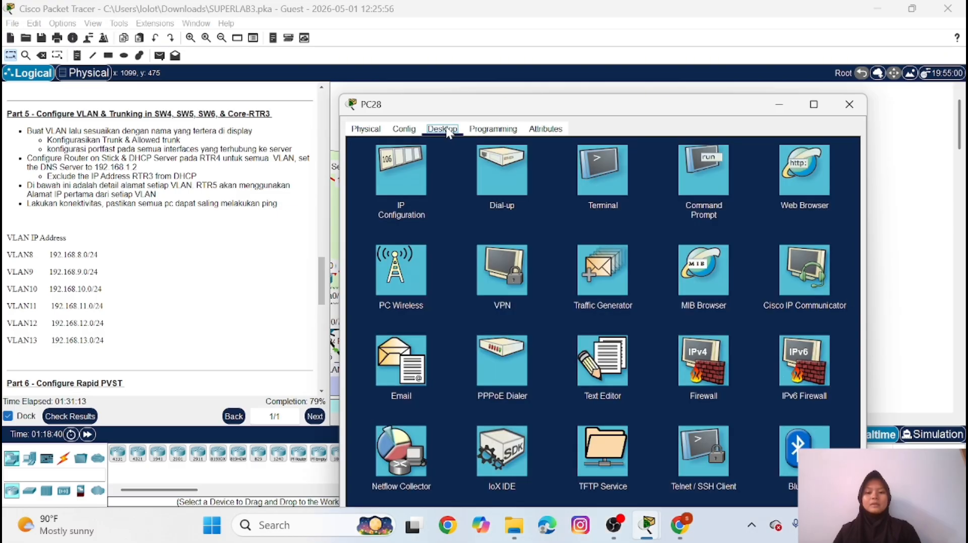
pyautogui.click(391, 170)
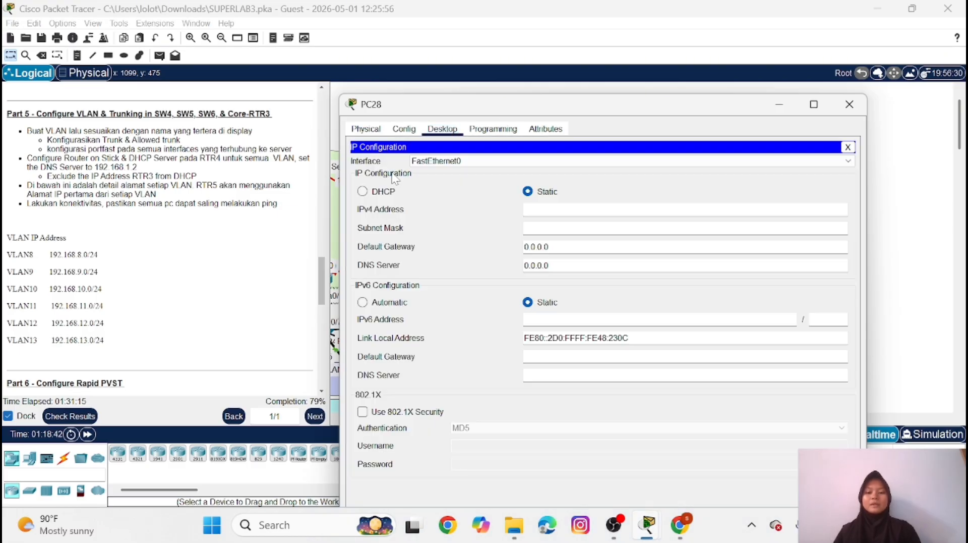
pyautogui.click(363, 191)
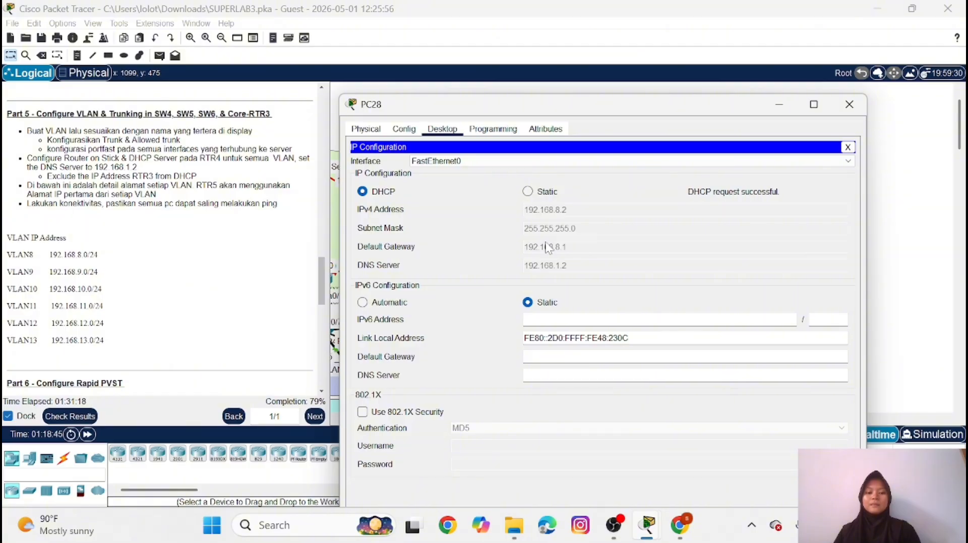
pyautogui.click(850, 104)
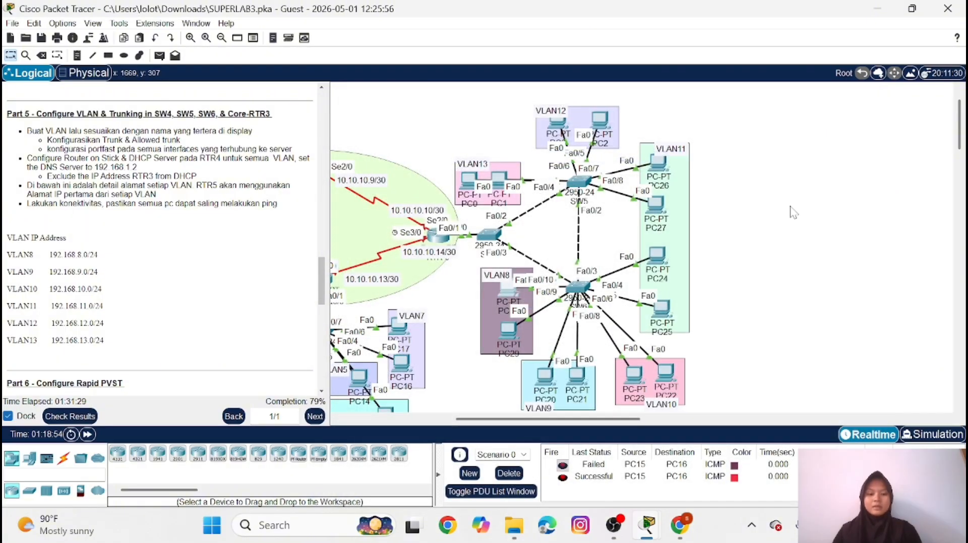
# Set PC20 in VLAN9 to obtain its IPv4 configuration through DHCP
pyautogui.click(540, 376)
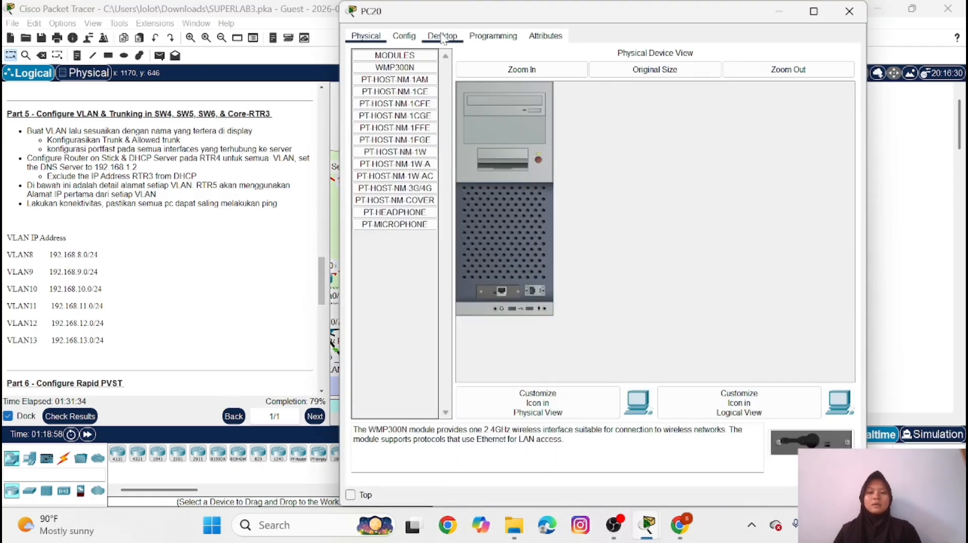
pyautogui.click(442, 37)
pyautogui.click(386, 74)
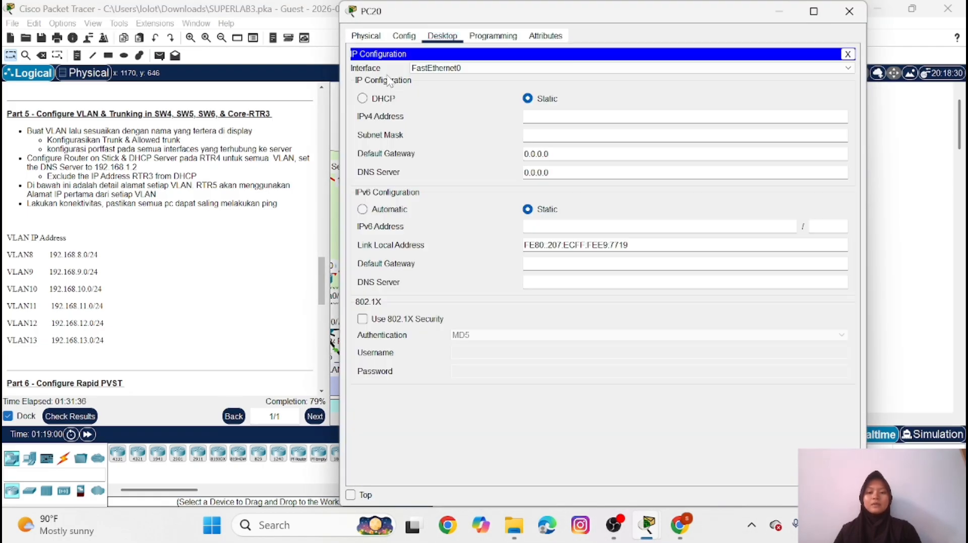
pyautogui.click(363, 98)
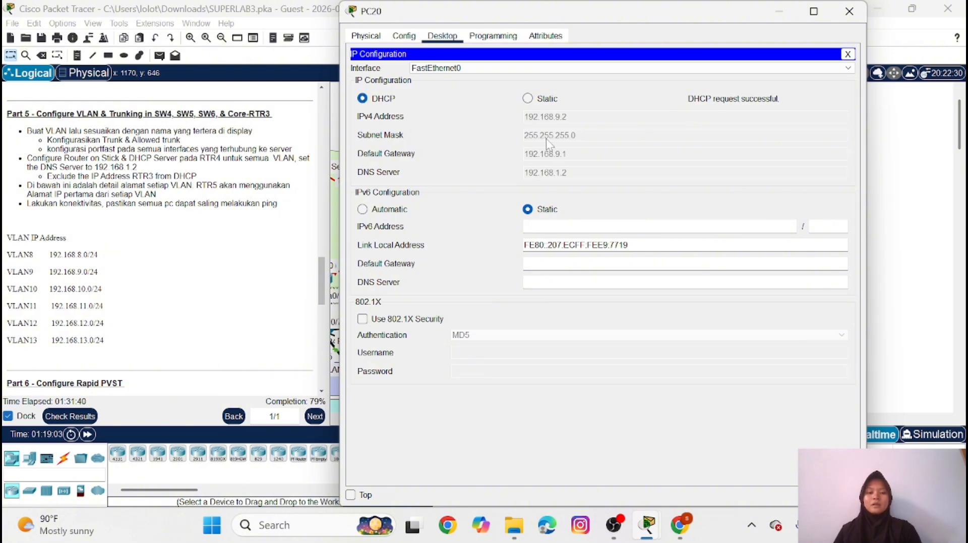
pyautogui.click(849, 12)
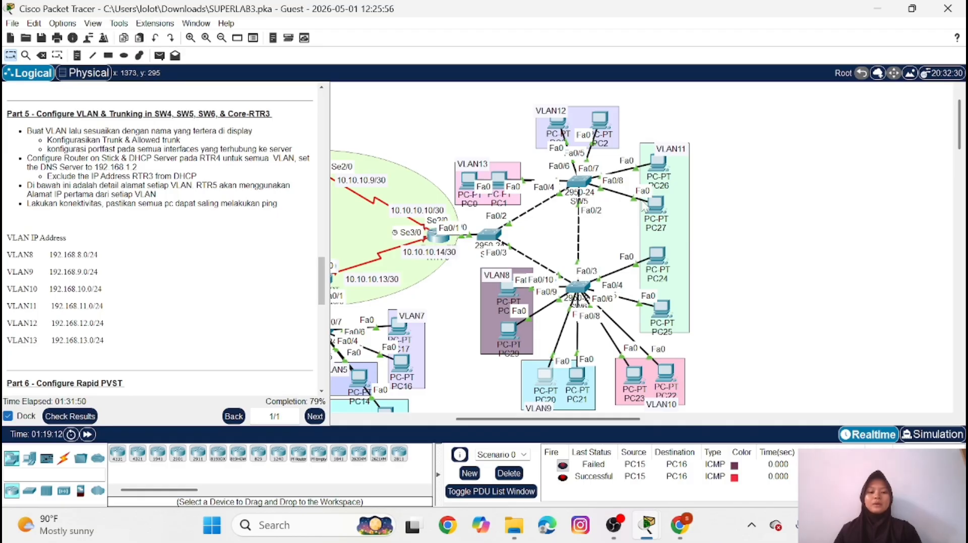
# Set PC24 in VLAN11 to obtain its IPv4 configuration through DHCP
pyautogui.click(657, 254)
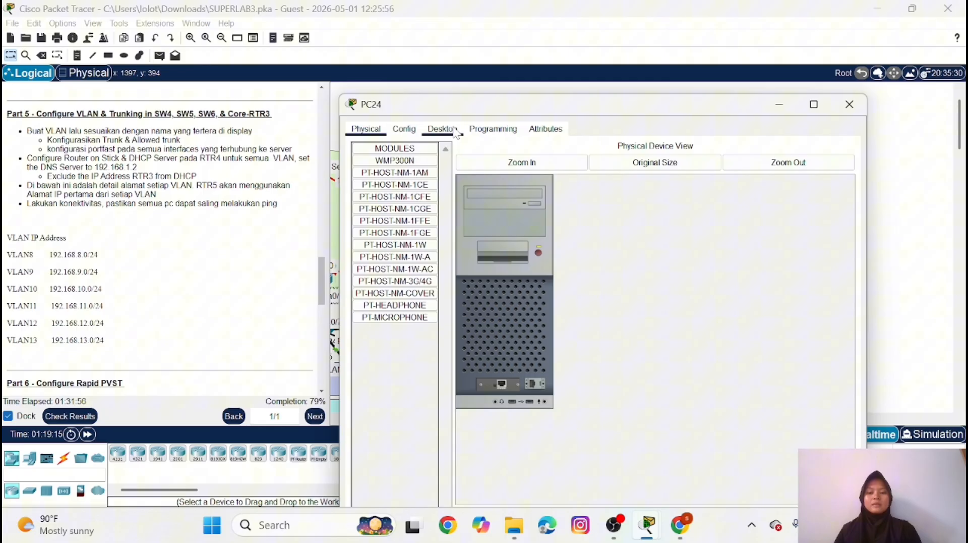
pyautogui.click(455, 131)
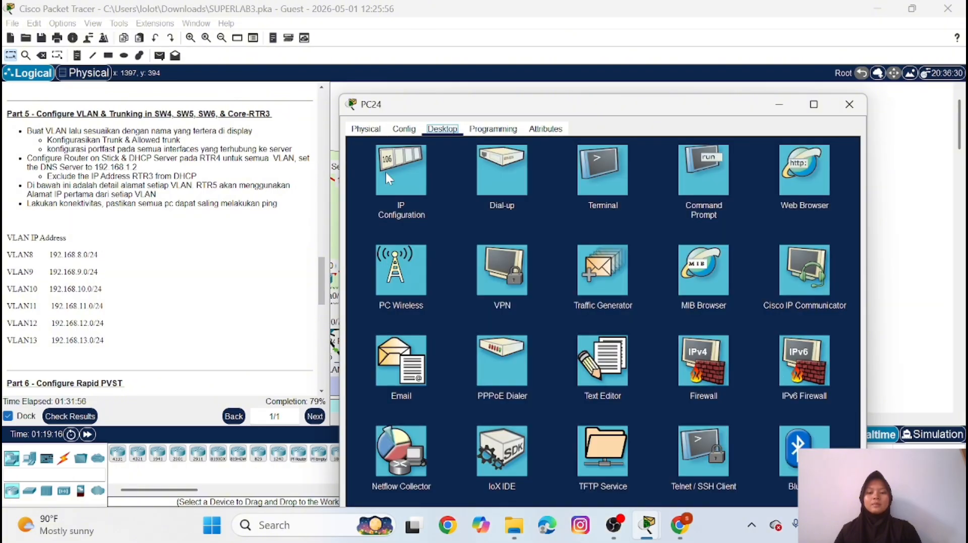
pyautogui.click(388, 181)
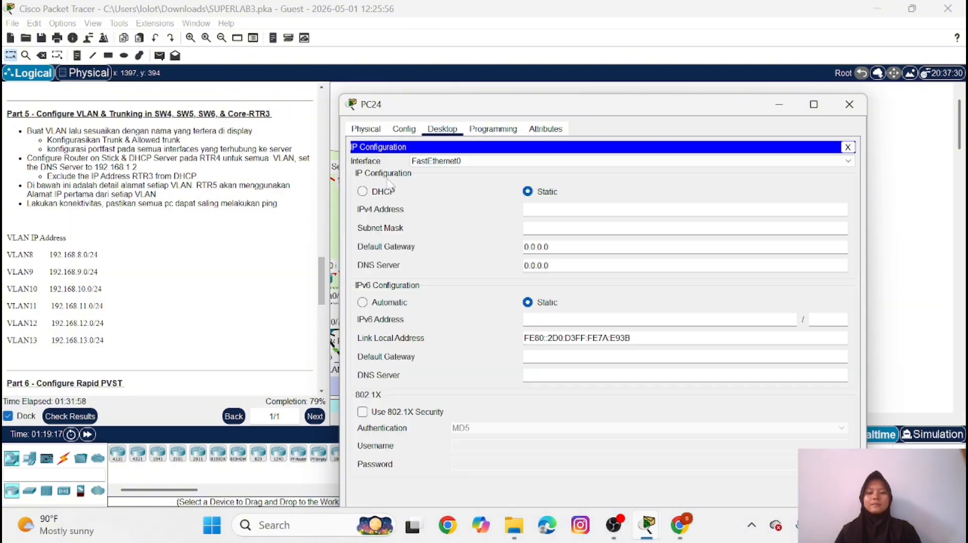
pyautogui.click(364, 192)
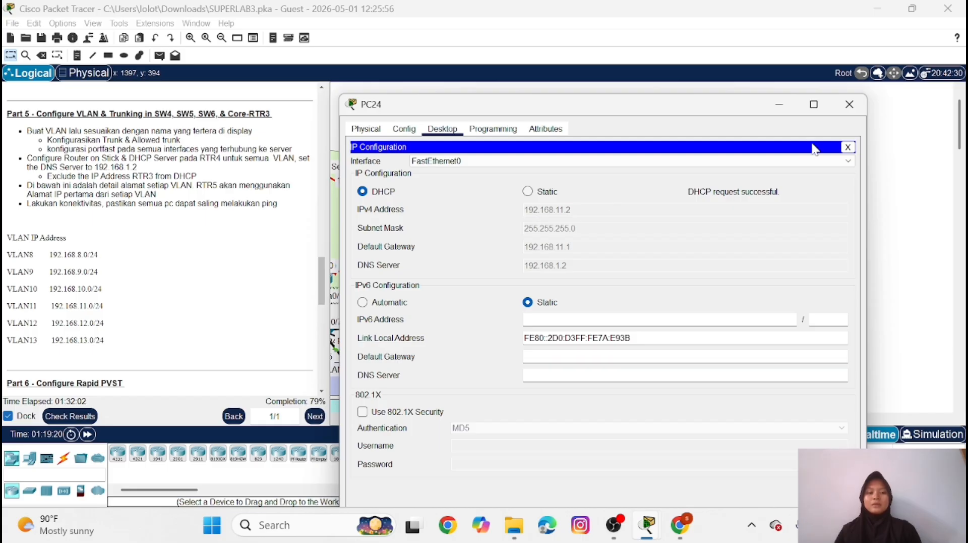
pyautogui.click(849, 104)
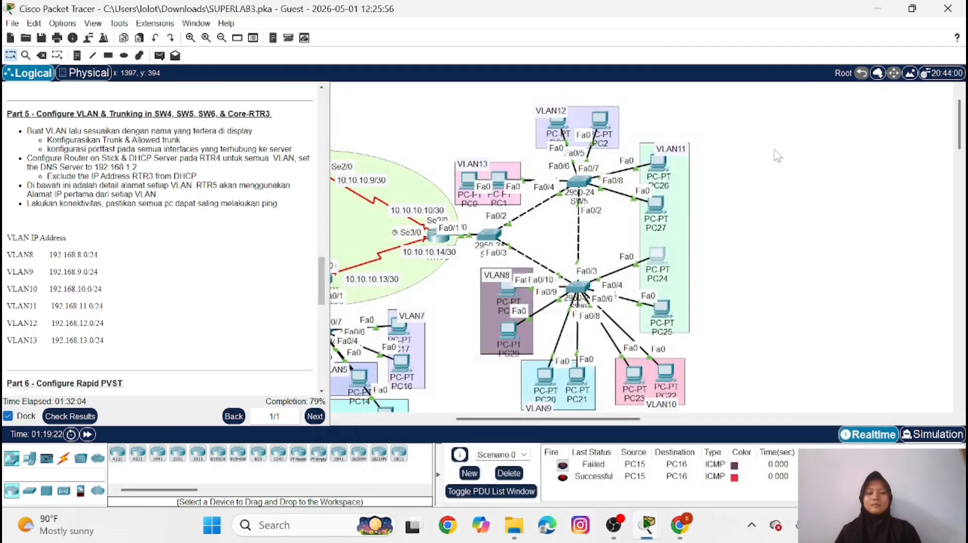
# Set PC26 in VLAN11 to obtain its IPv4 configuration through DHCP
pyautogui.click(652, 160)
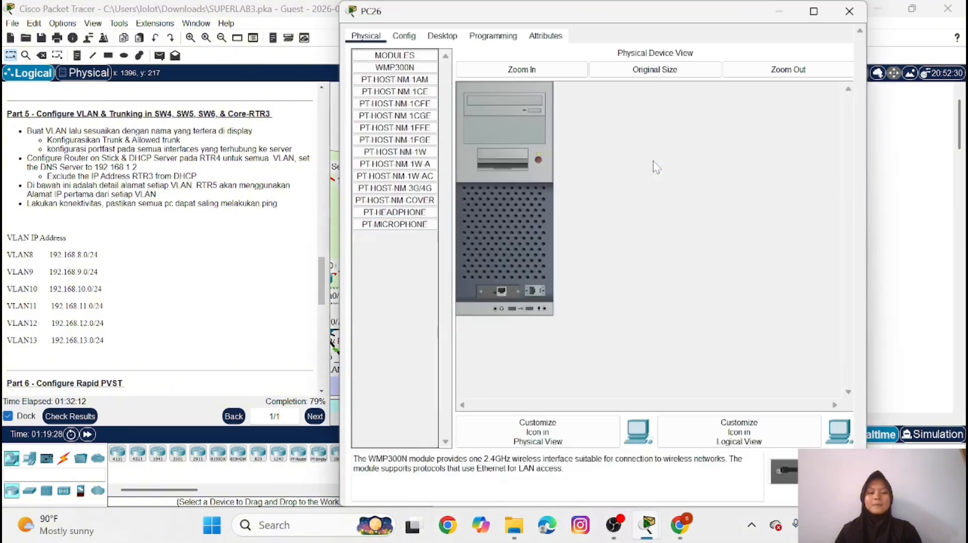
pyautogui.click(446, 39)
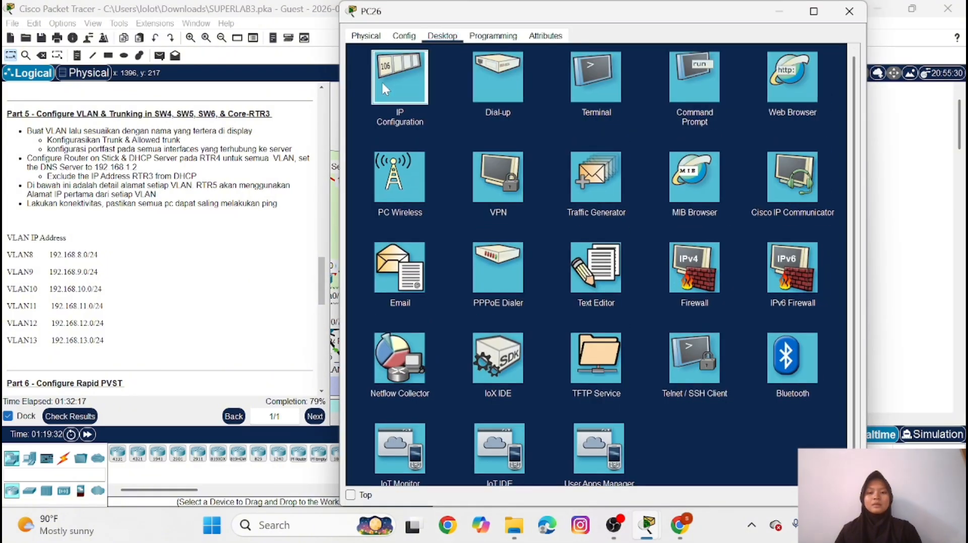
pyautogui.click(384, 88)
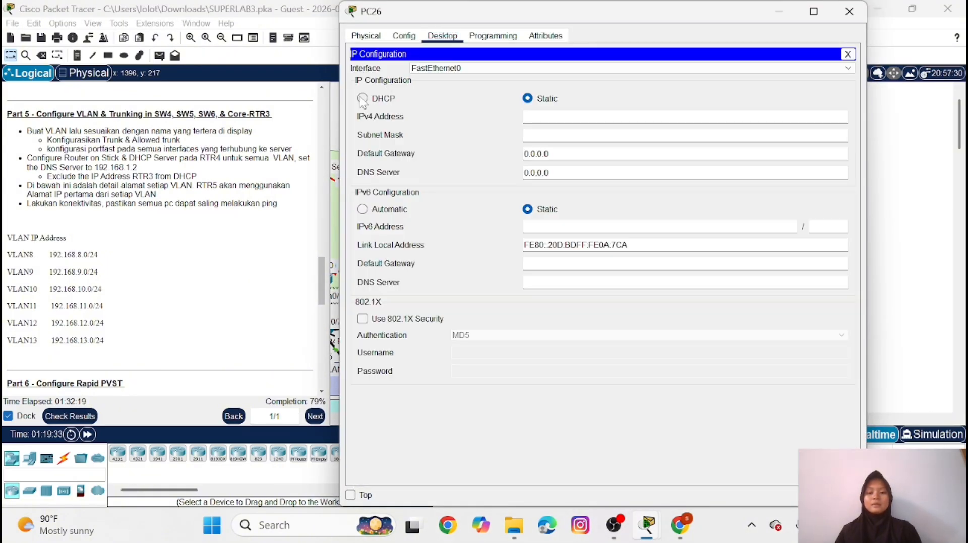
pyautogui.click(363, 99)
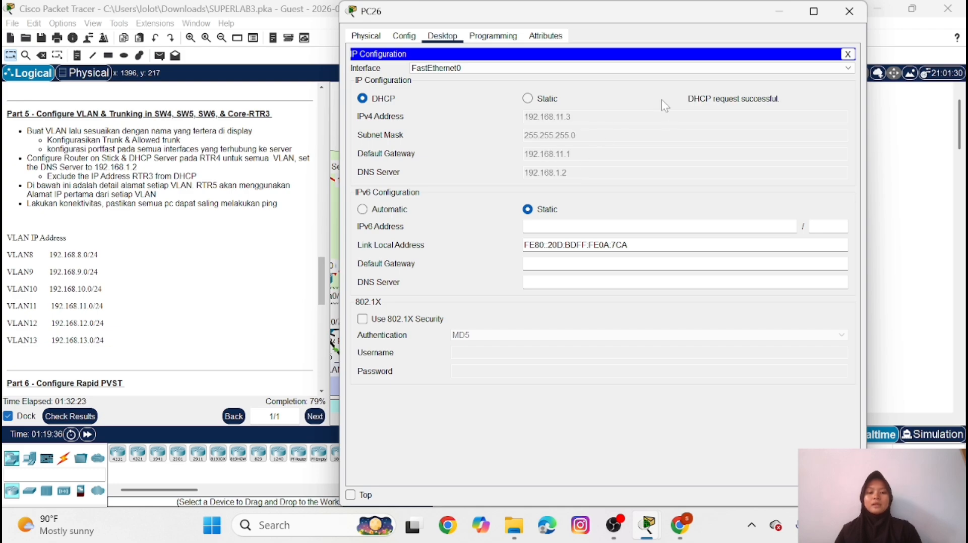
pyautogui.click(850, 11)
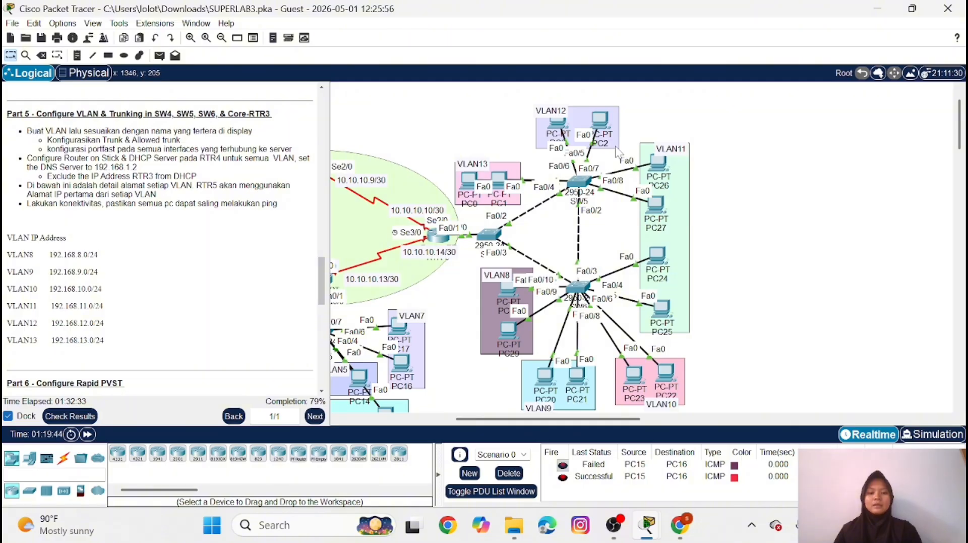
# Set PC3 in VLAN12 to obtain its IPv4 configuration through DHCP
pyautogui.click(557, 125)
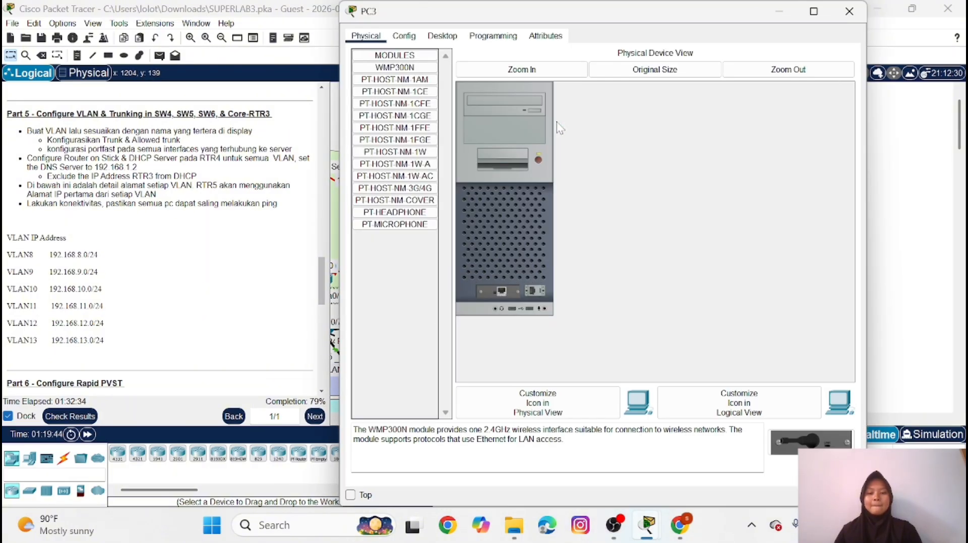
pyautogui.click(436, 35)
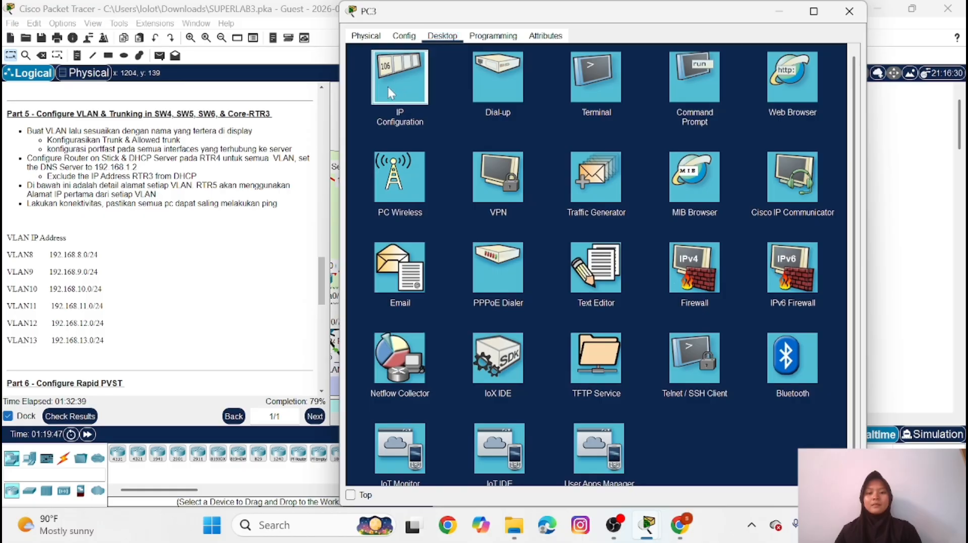
pyautogui.click(389, 87)
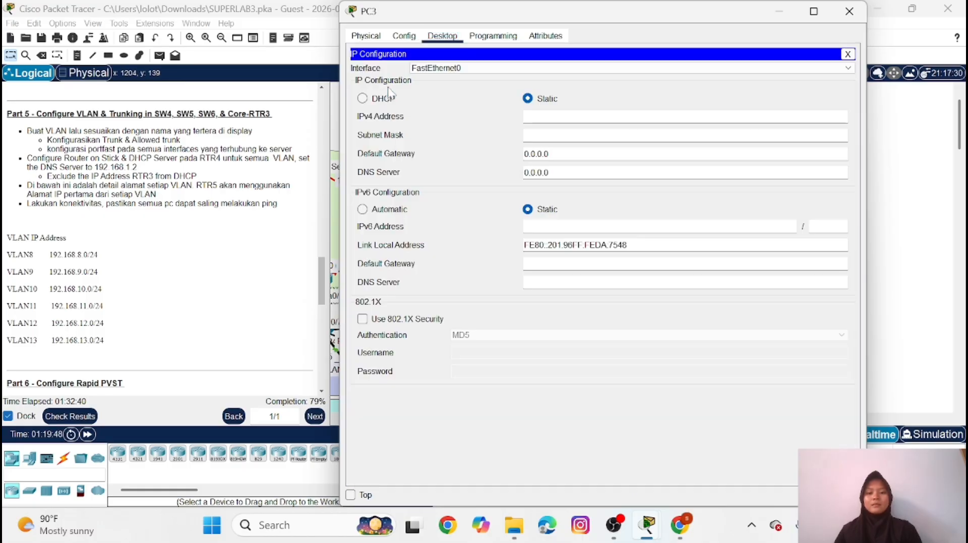
pyautogui.click(362, 99)
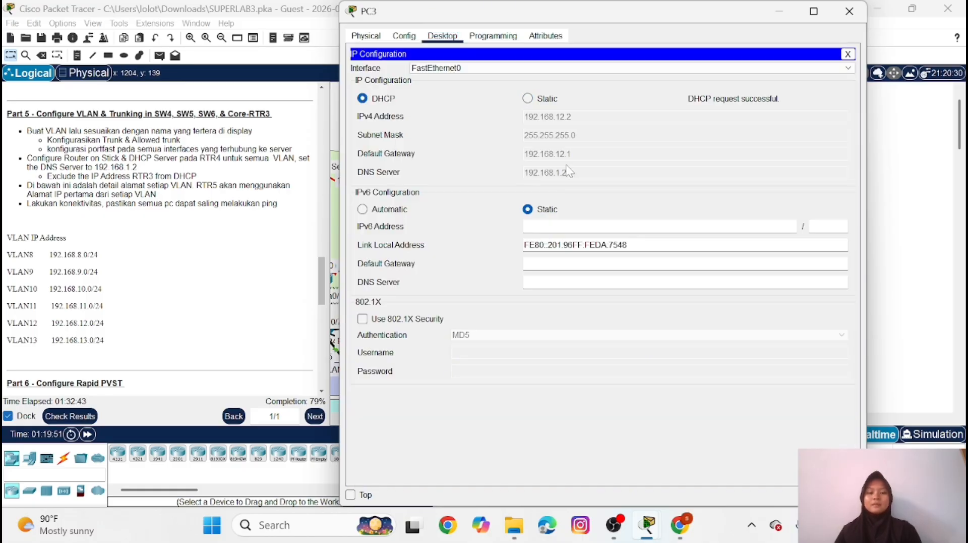
pyautogui.click(849, 11)
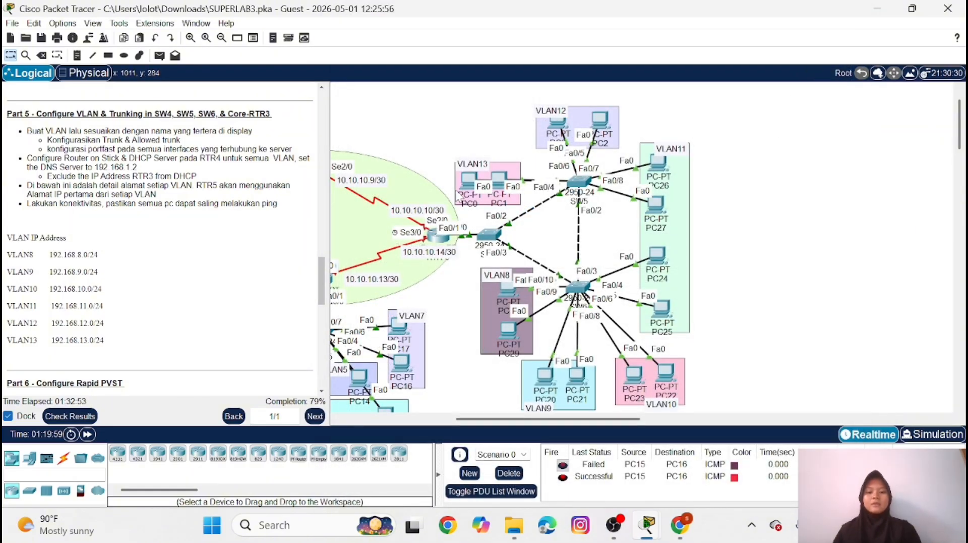
# Set PC0 in VLAN13 to obtain its IPv4 configuration through DHCP
pyautogui.click(465, 180)
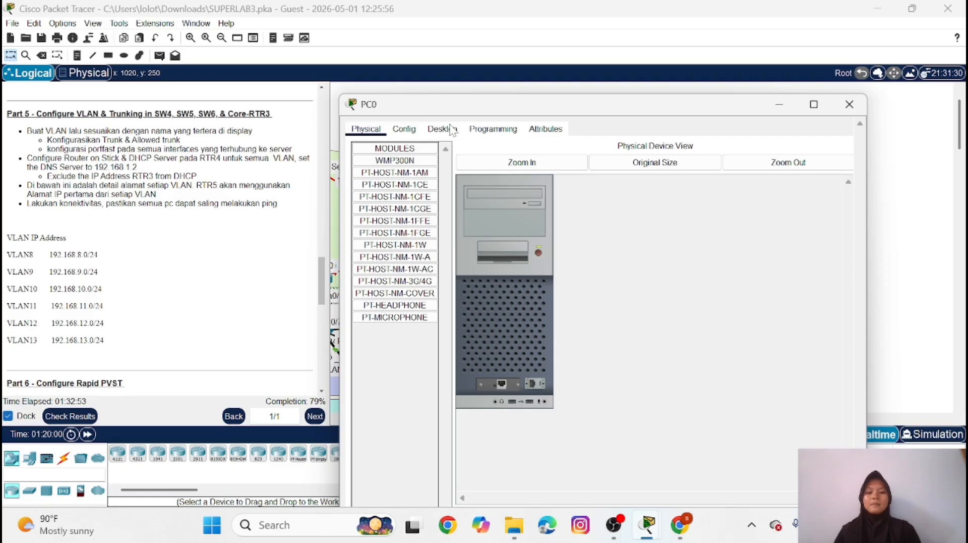
pyautogui.click(442, 129)
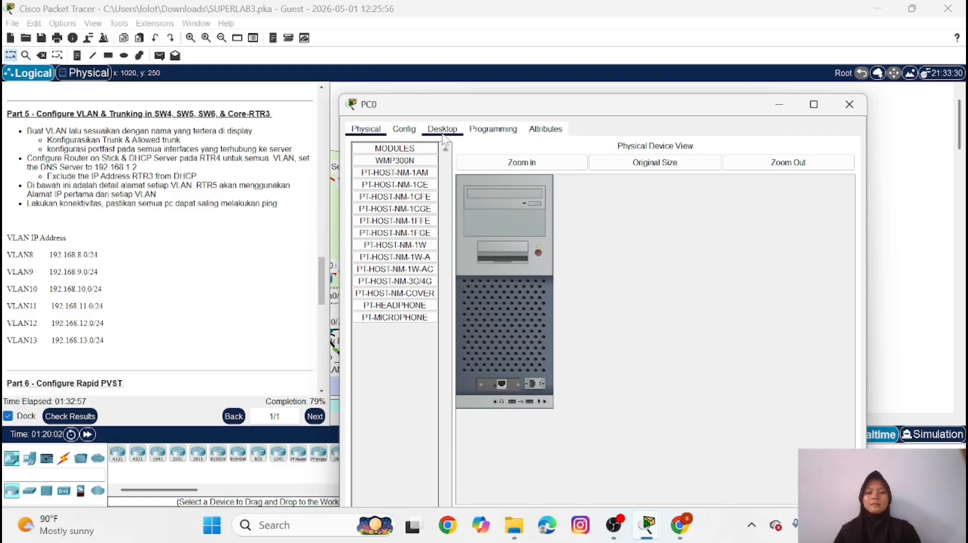
pyautogui.click(402, 159)
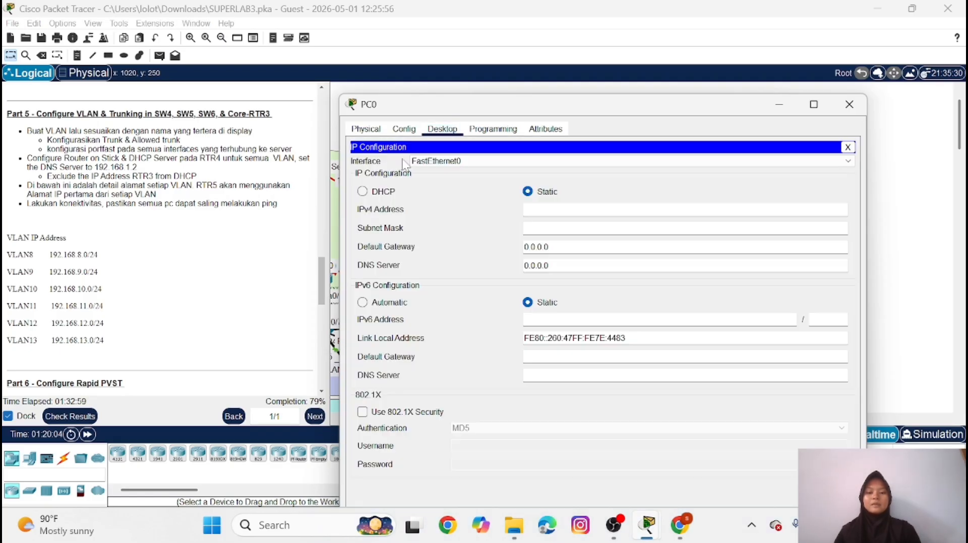
pyautogui.click(363, 192)
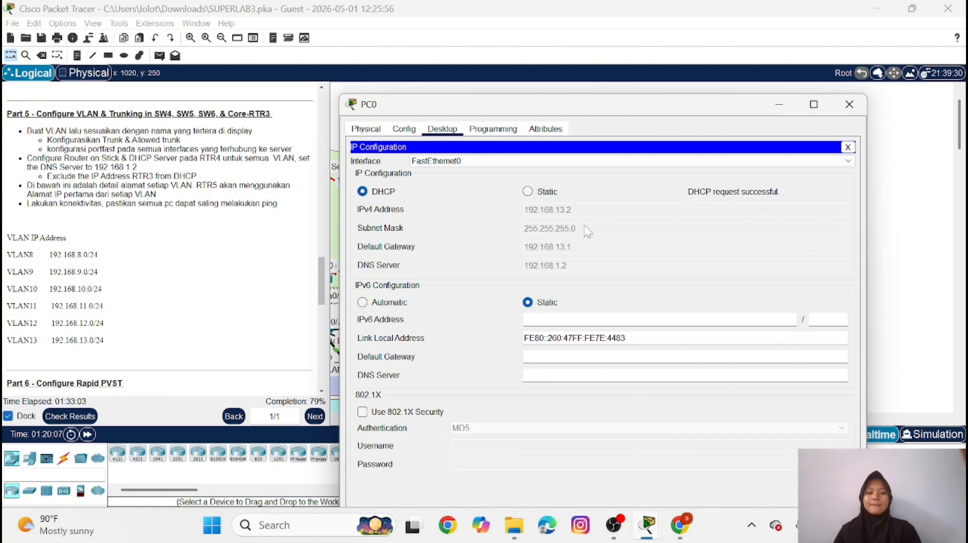
pyautogui.click(850, 104)
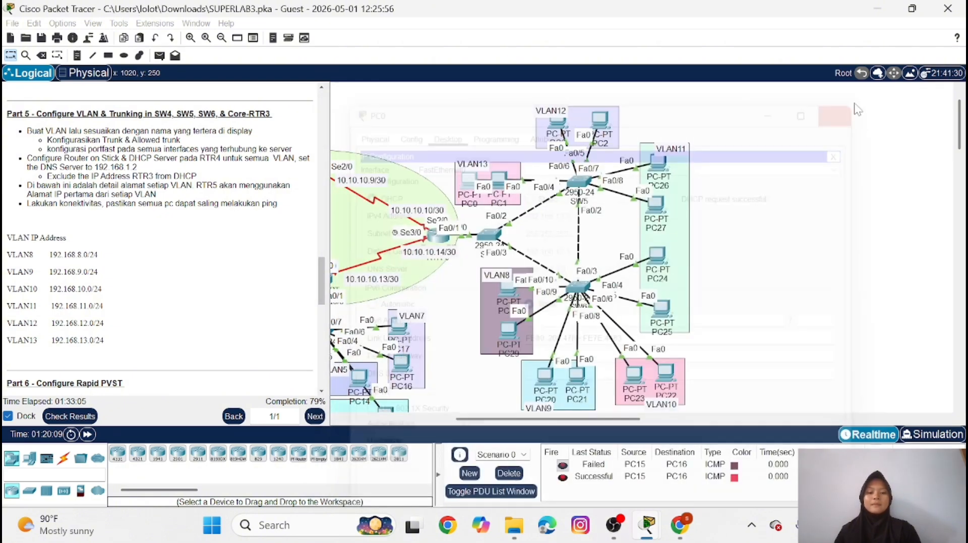
# Clear the old PDU scenario and send a simple PDU from PC28 in VLAN8 to PC20 in VLAN9
pyautogui.click(509, 473)
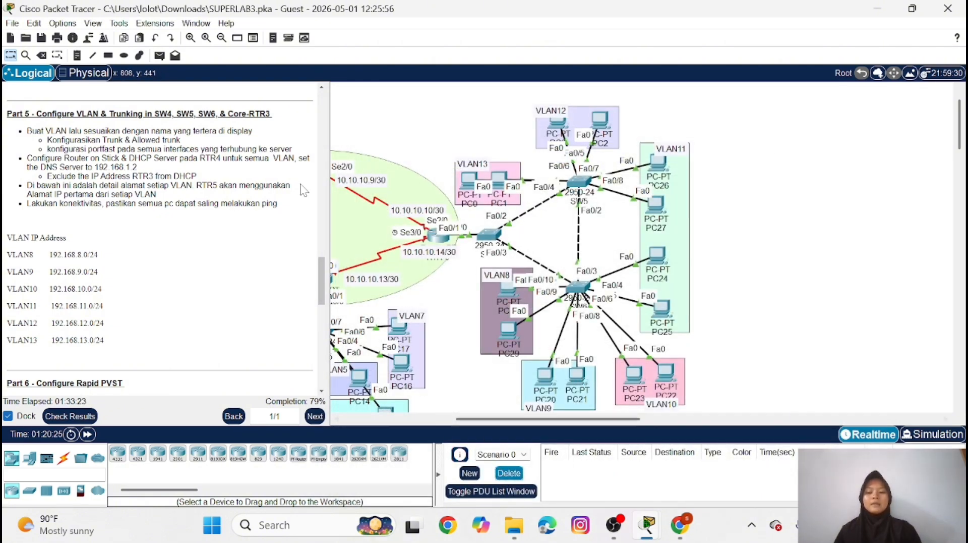
pyautogui.click(160, 55)
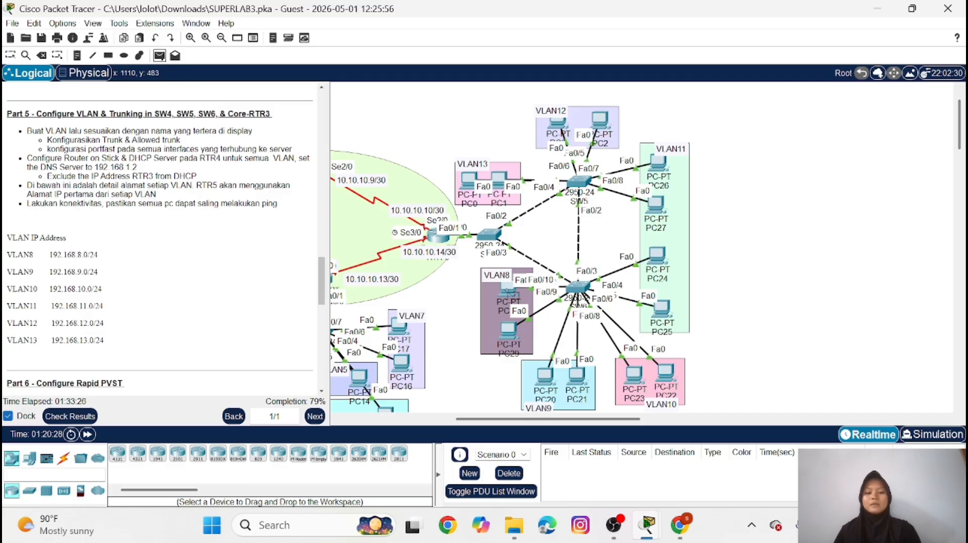
pyautogui.click(508, 290)
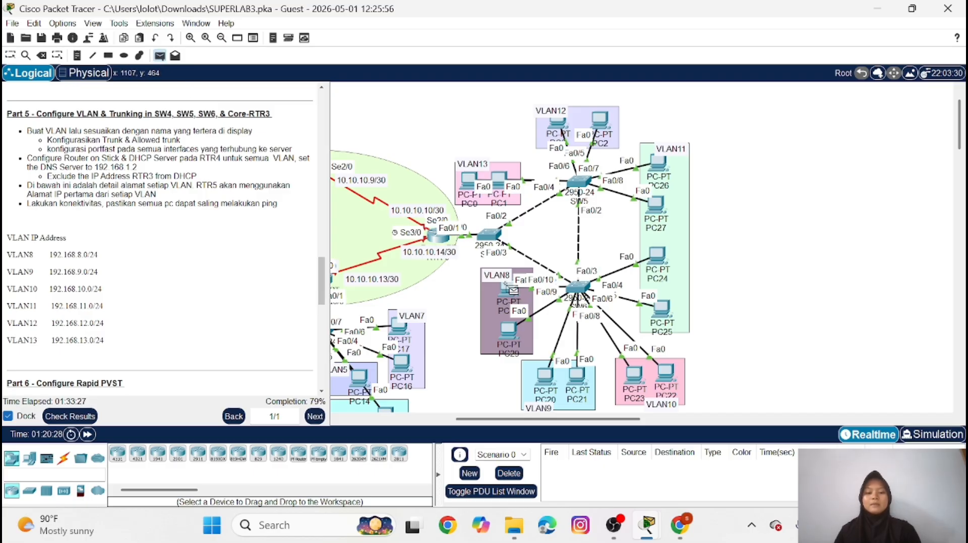
pyautogui.click(546, 374)
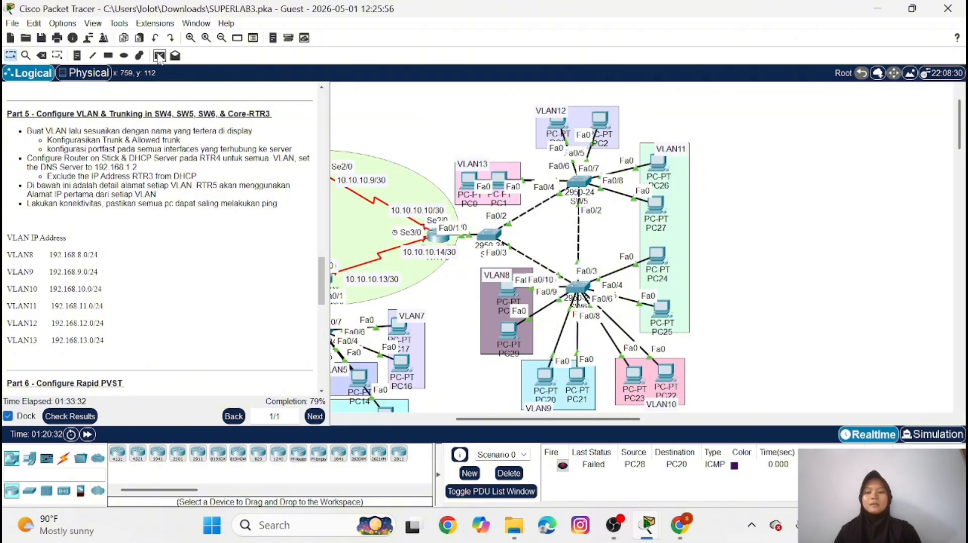
# Repeat the connectivity test with a second simple PDU from PC28 to PC20
pyautogui.click(159, 55)
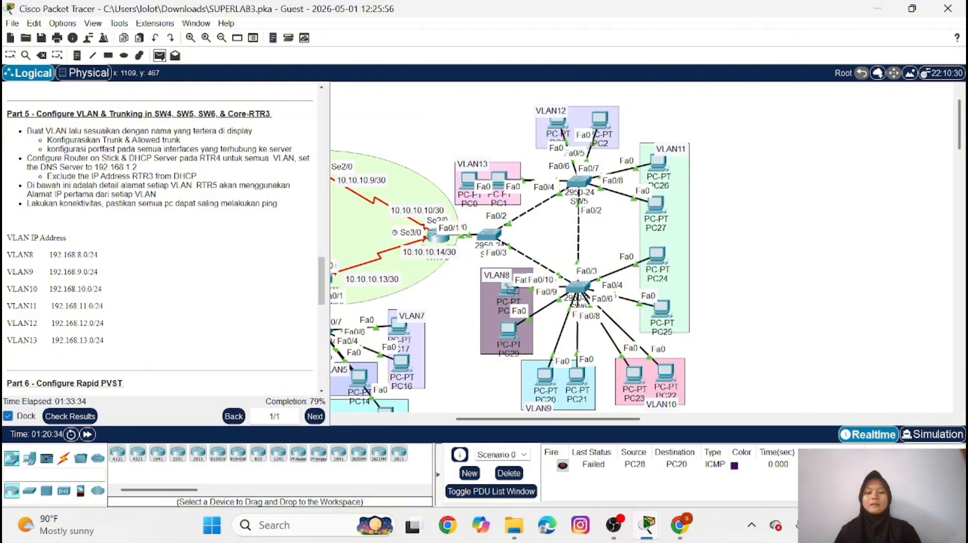
pyautogui.click(505, 285)
pyautogui.click(542, 374)
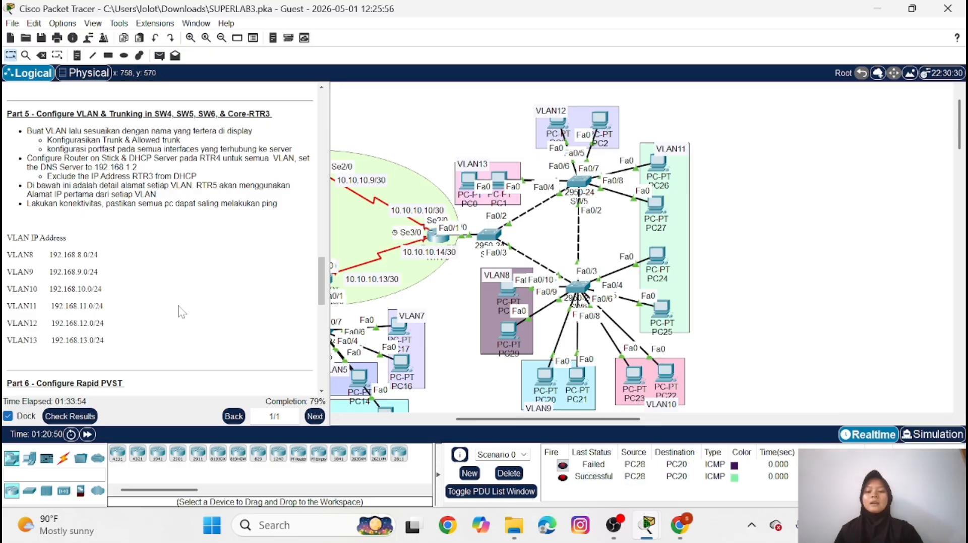
# Open SW4's command line, enter privileged mode with the enable password, and enter global configuration mode
pyautogui.scroll(-3, 179, 310)
pyautogui.scroll(-2, 179, 310)
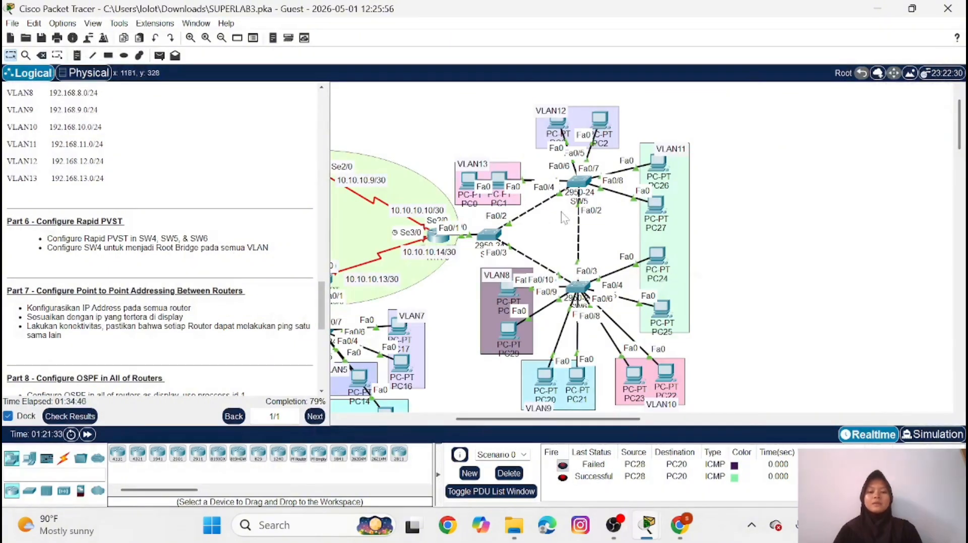
pyautogui.moveTo(571, 211)
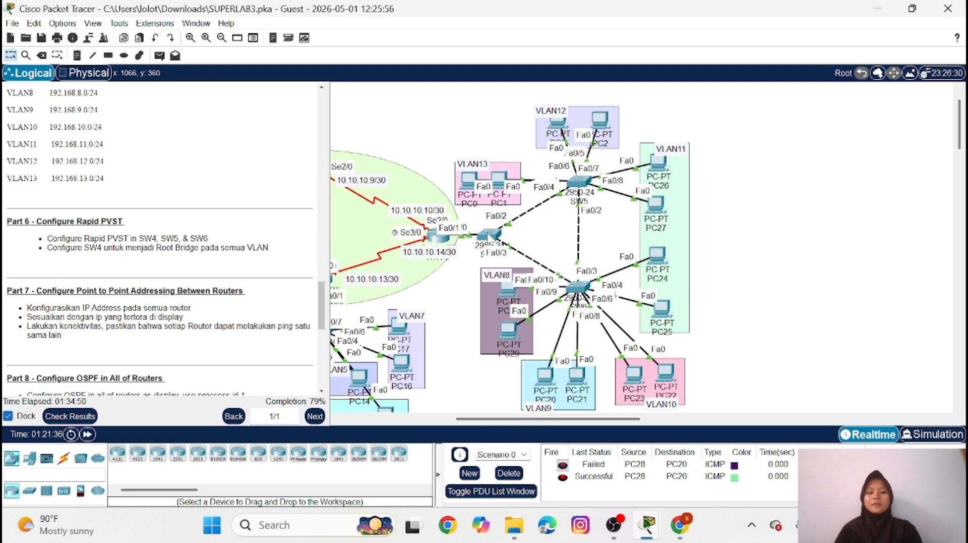
pyautogui.click(499, 235)
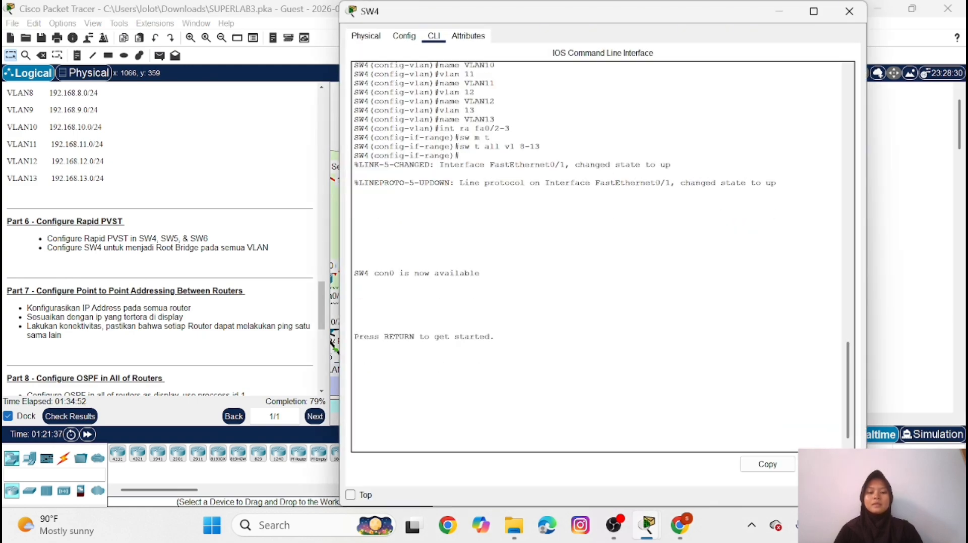
pyautogui.press('Return')
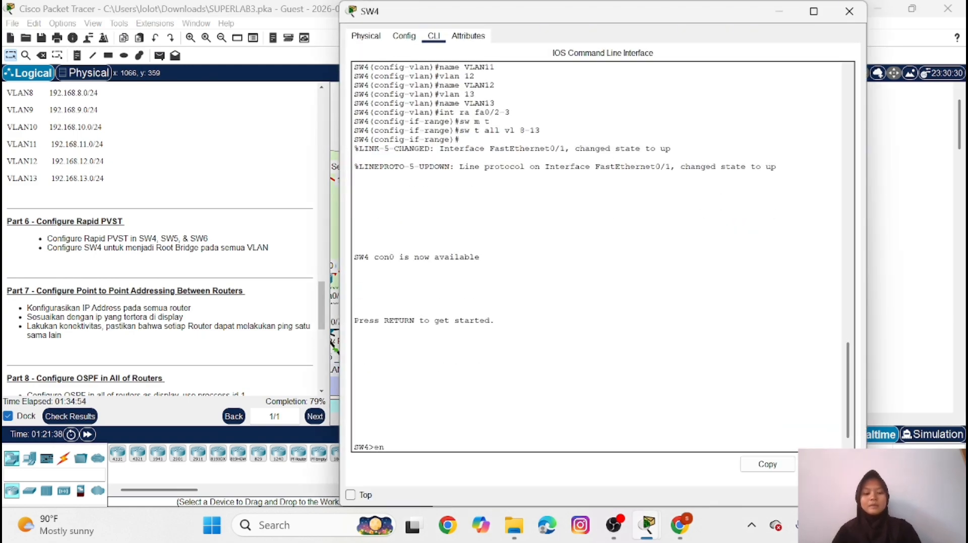
pyautogui.write('en')
pyautogui.press('Return')
pyautogui.press('Return')
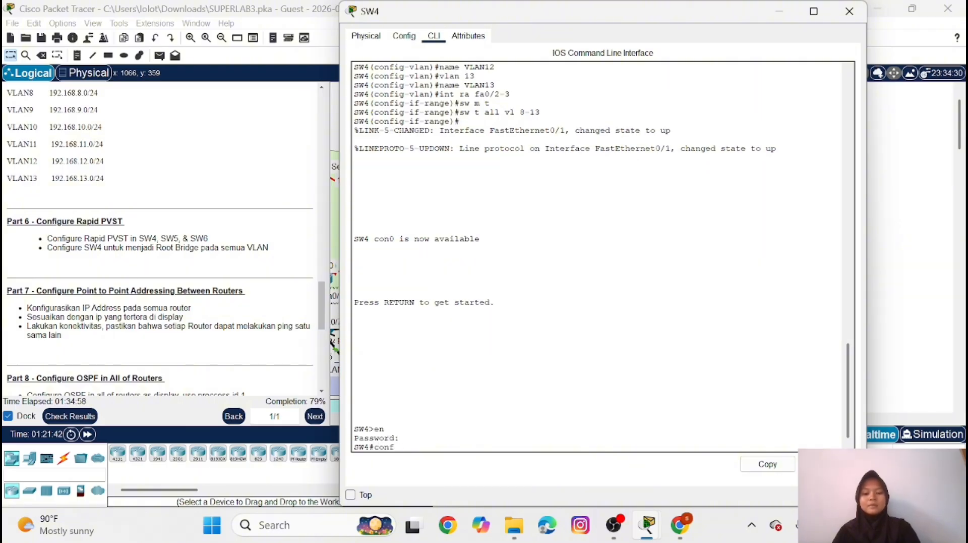
pyautogui.write('conf t')
pyautogui.press('Return')
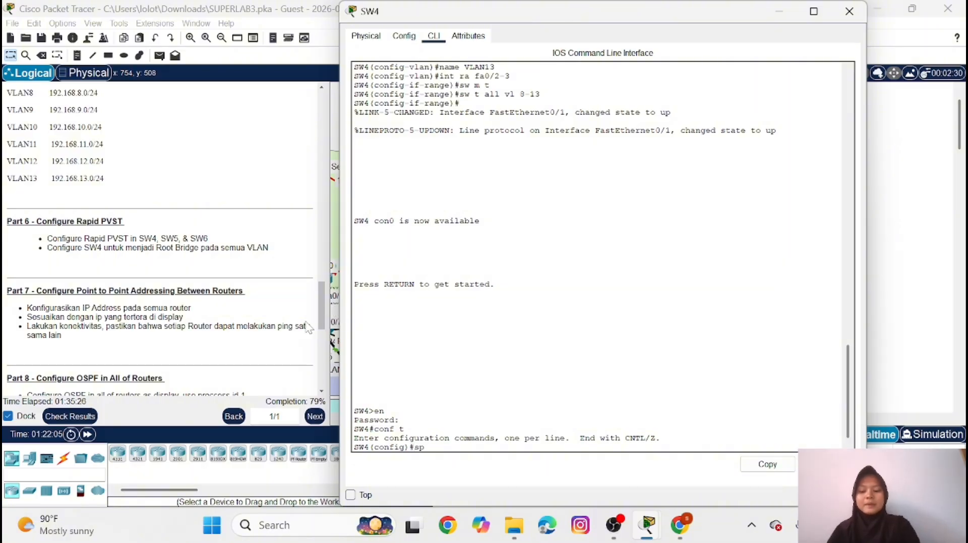
# Set SW4's spanning-tree mode to rapid-pvst and copy the command "spanning-tree mode rapid-pvst" for reuse
pyautogui.write('nning')
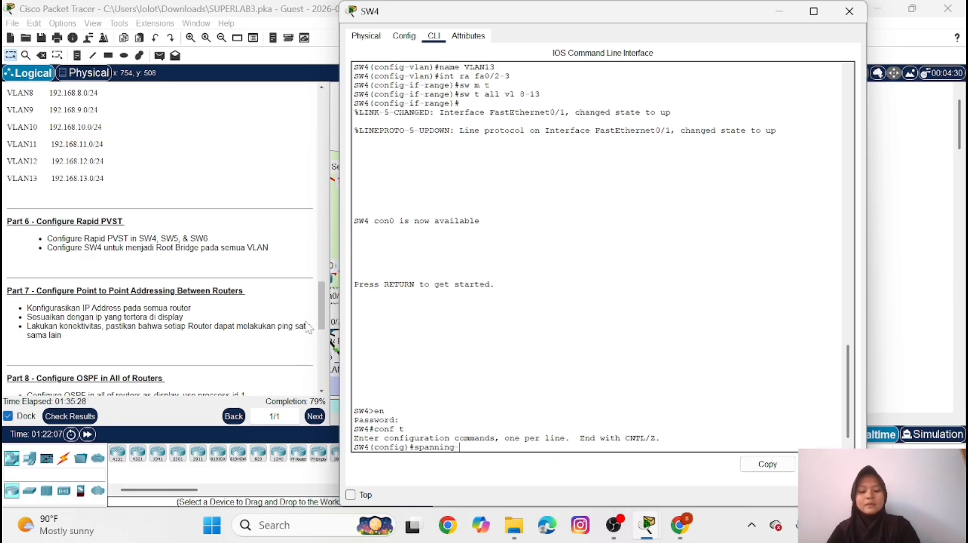
pyautogui.write('-tree')
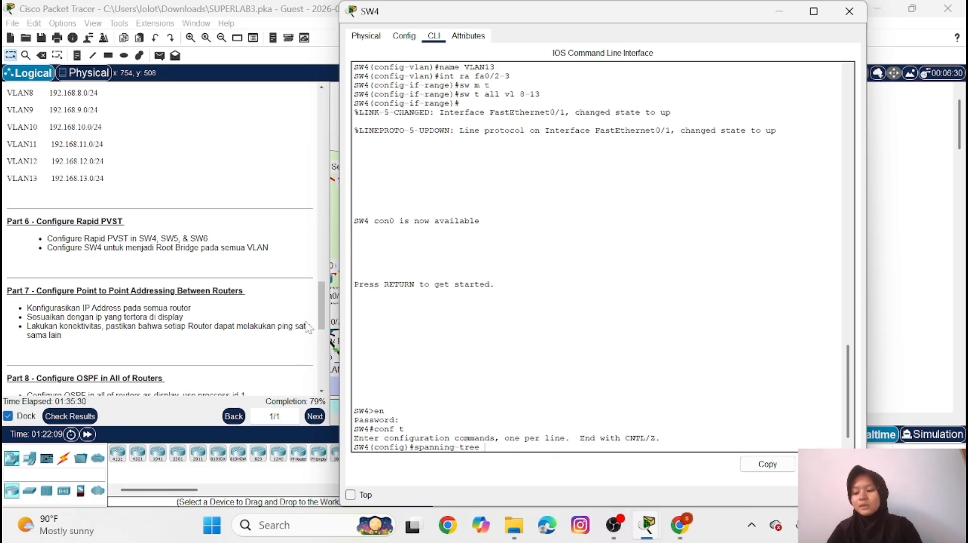
pyautogui.write(' mode')
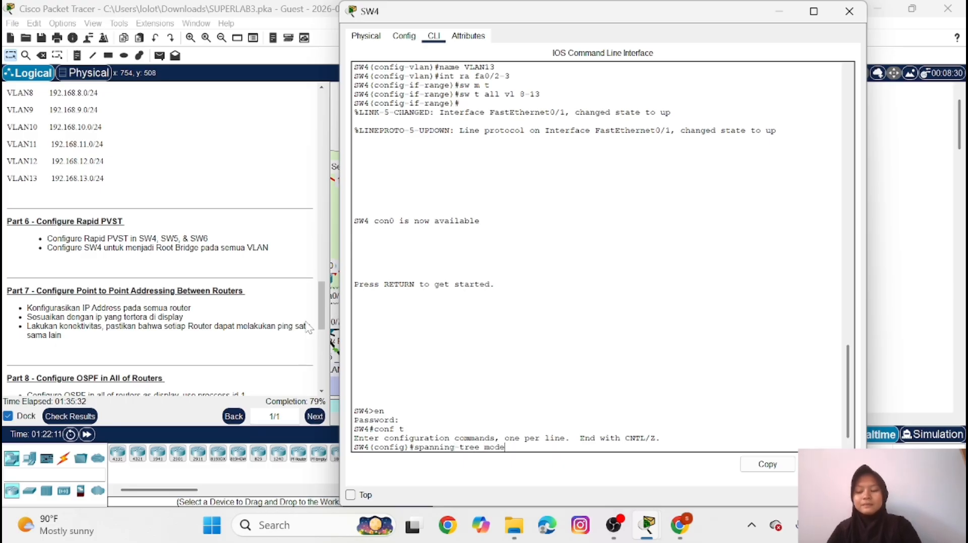
pyautogui.write(' ra')
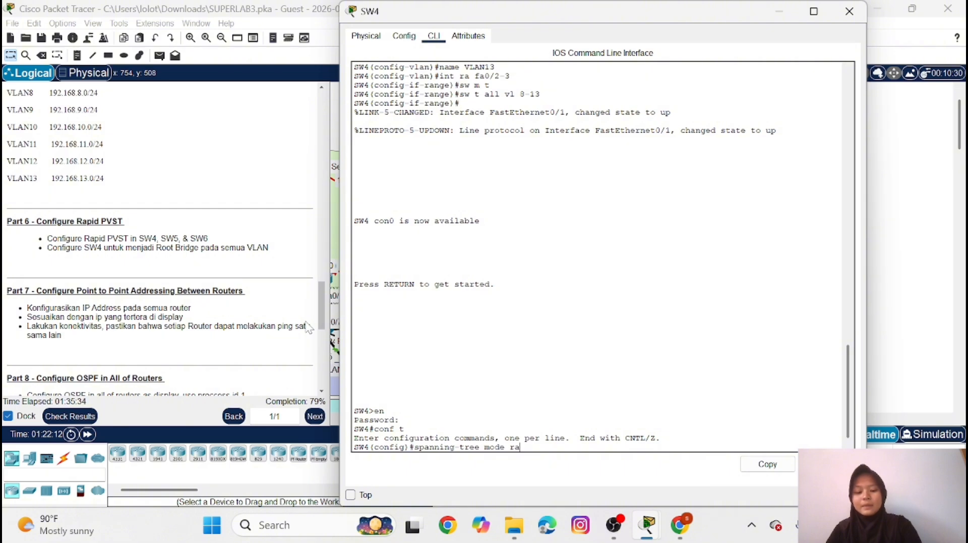
pyautogui.write('pid-pvst')
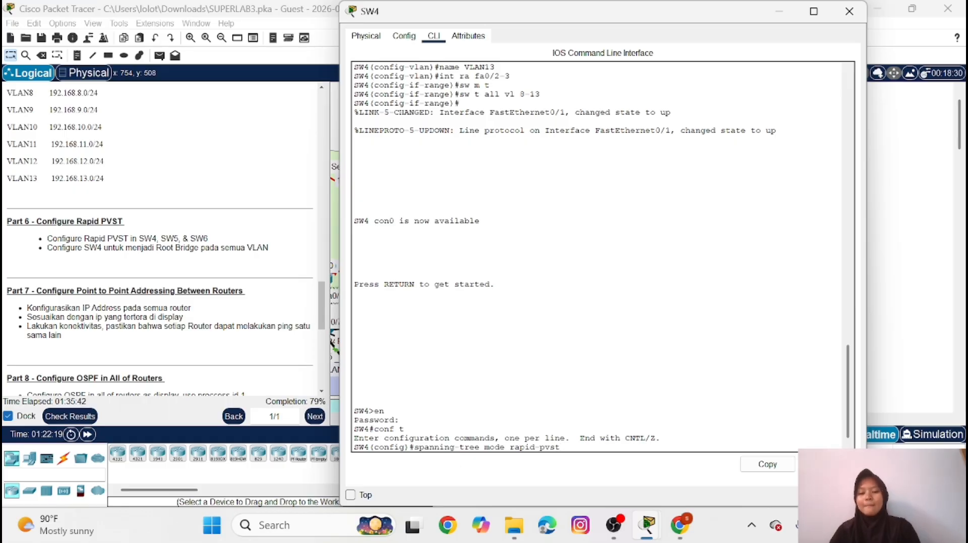
pyautogui.moveTo(414, 447); pyautogui.dragTo(560, 446)
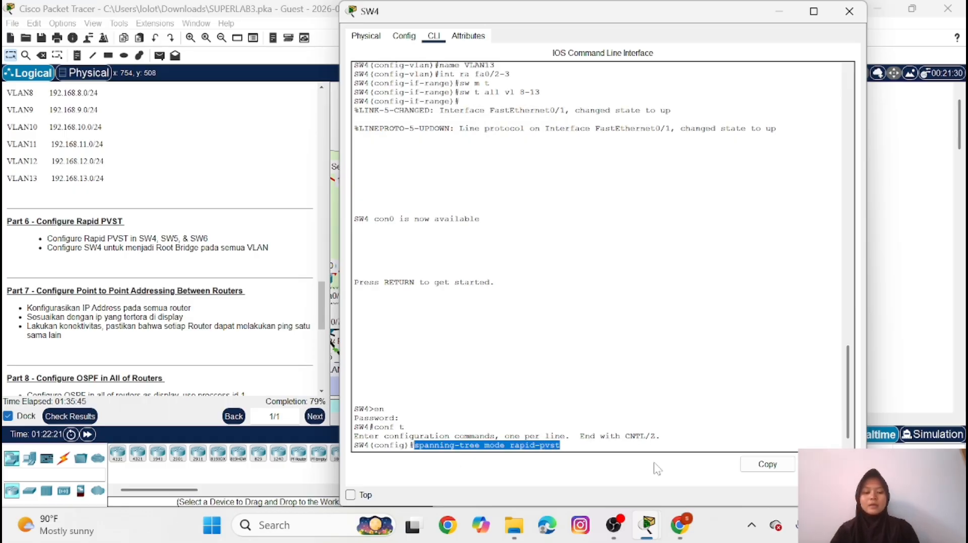
pyautogui.click(774, 468)
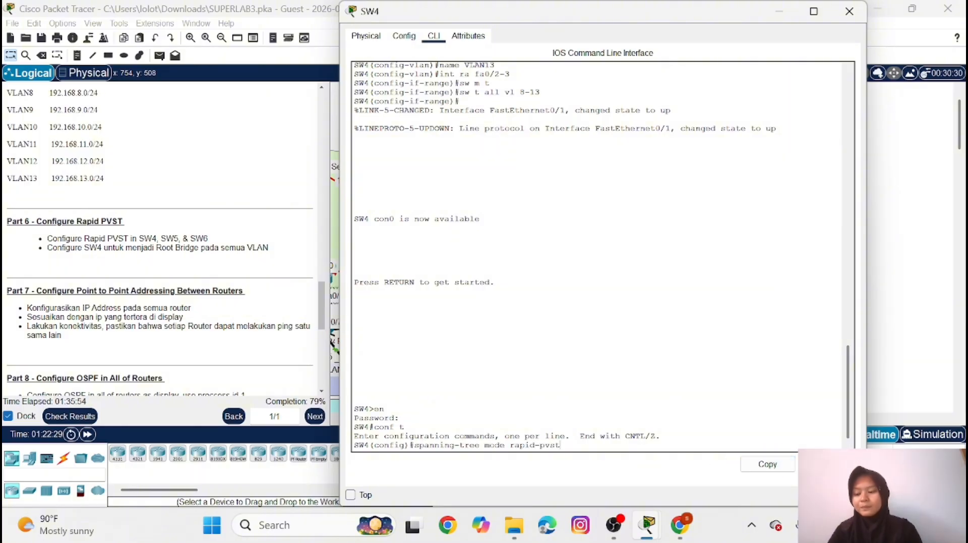
pyautogui.press('Return')
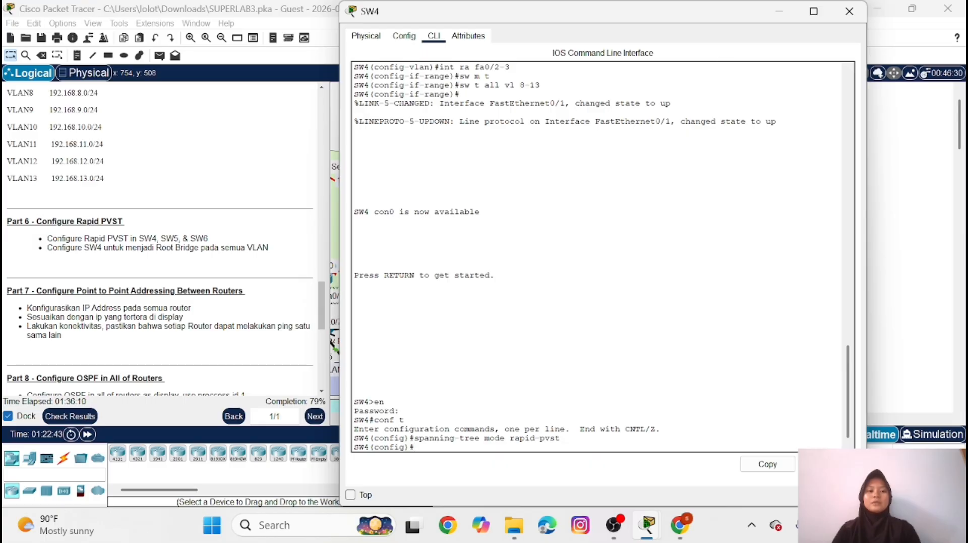
pyautogui.click(779, 12)
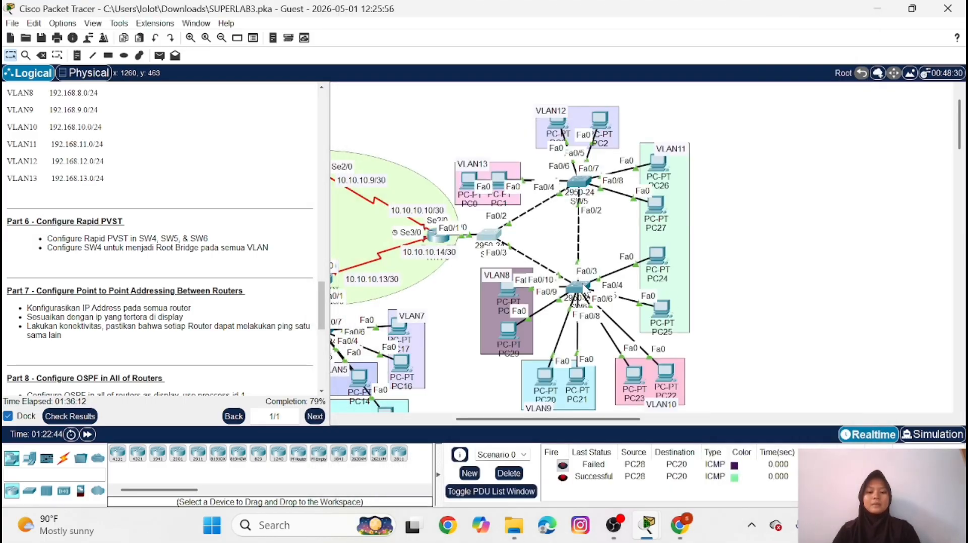
# On SW6, enter privileged mode with the enable password and set the spanning-tree mode to rapid-pvst in global configuration
pyautogui.moveTo(584, 287)
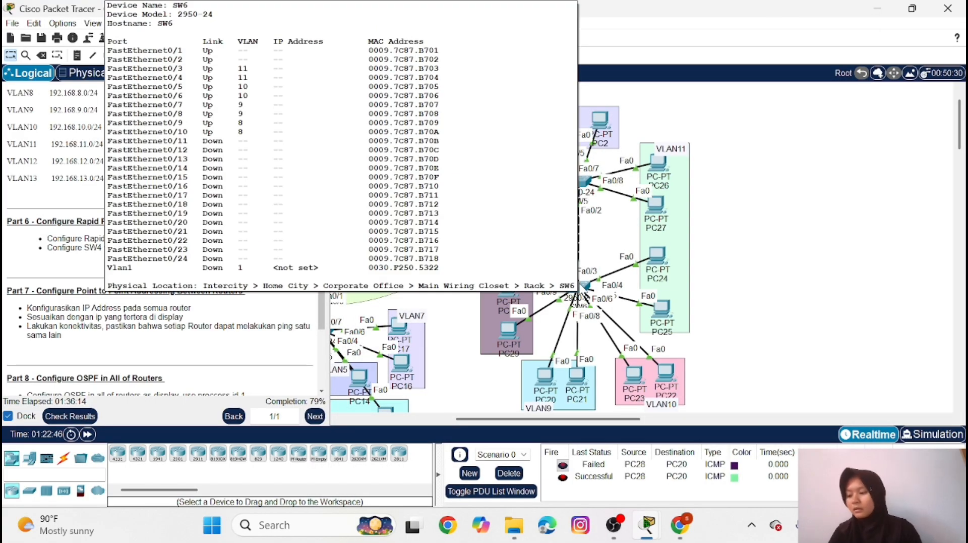
pyautogui.click(584, 286)
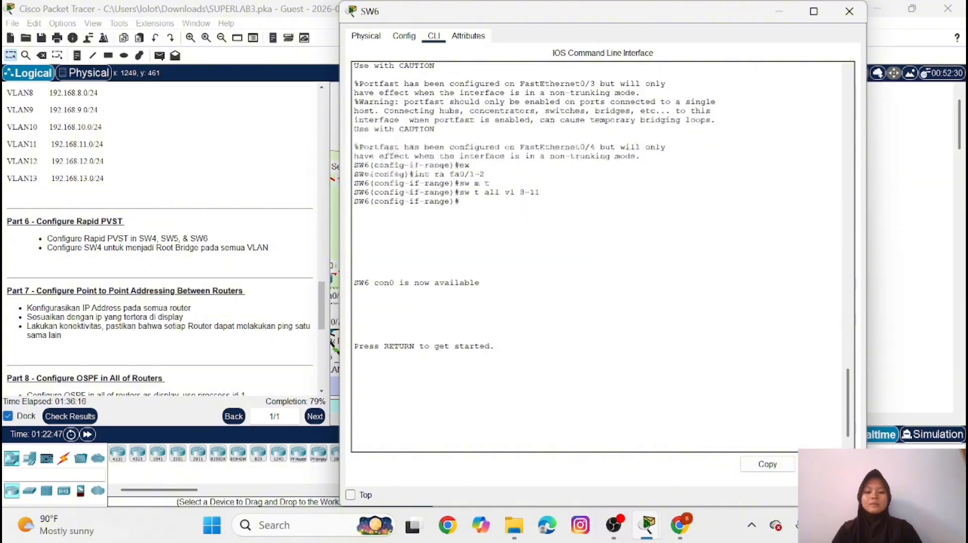
pyautogui.press('Return')
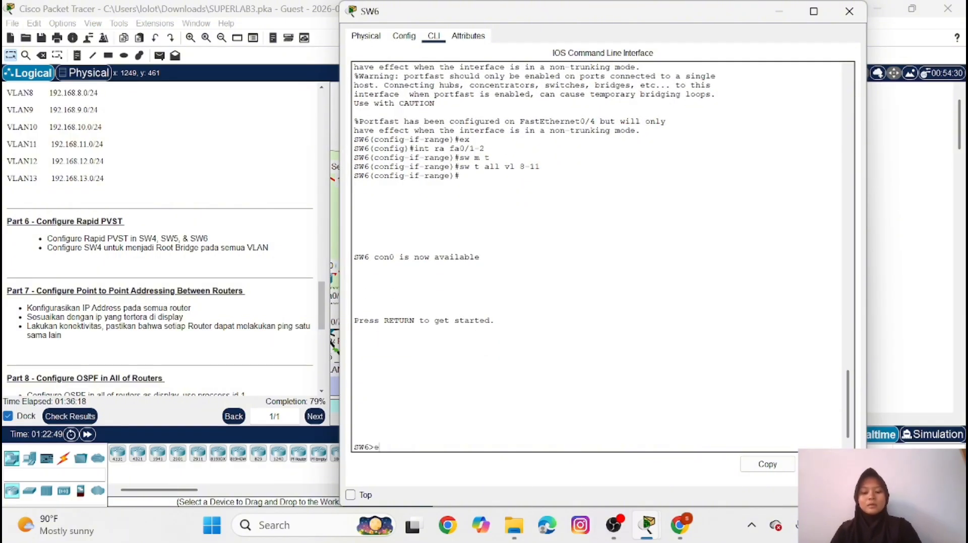
pyautogui.write('en')
pyautogui.press('Return')
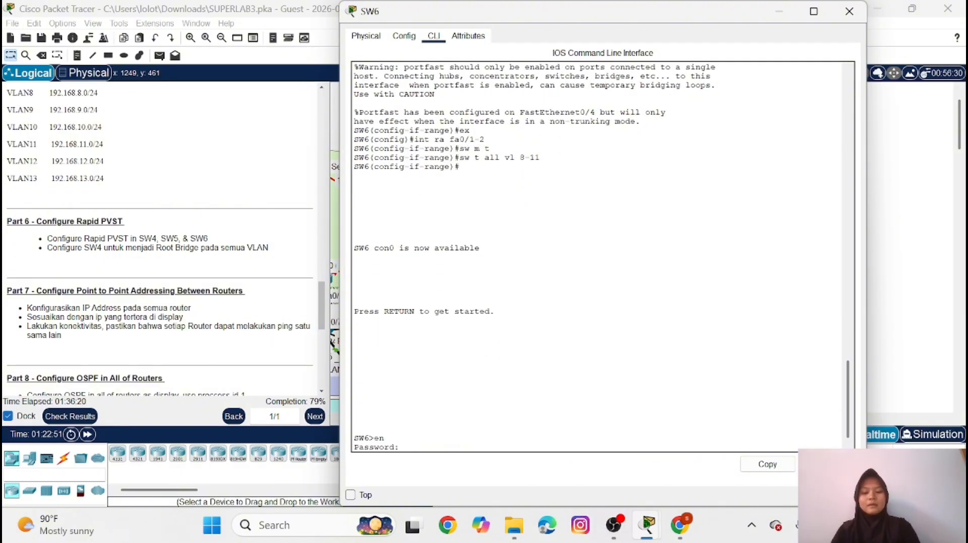
pyautogui.press('Return')
pyautogui.write('conf t')
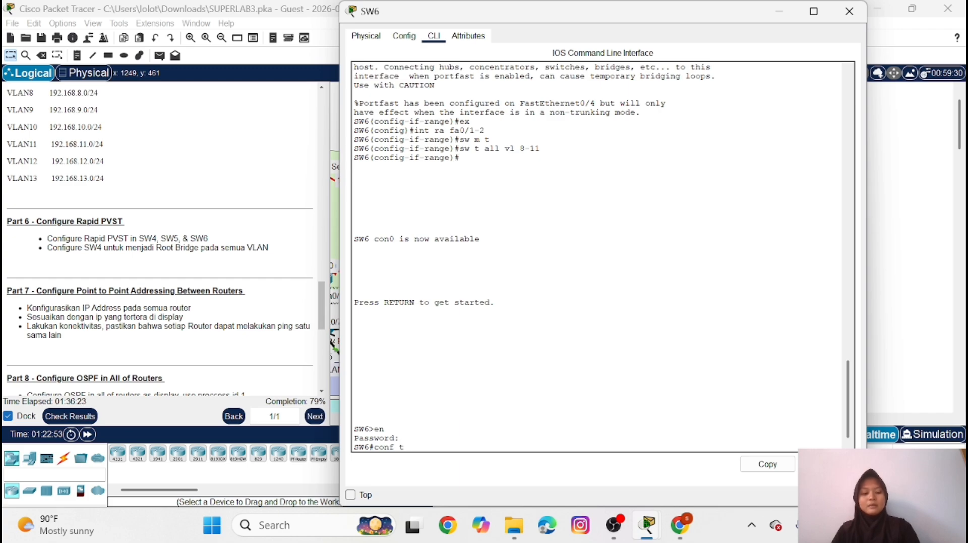
pyautogui.press('Return')
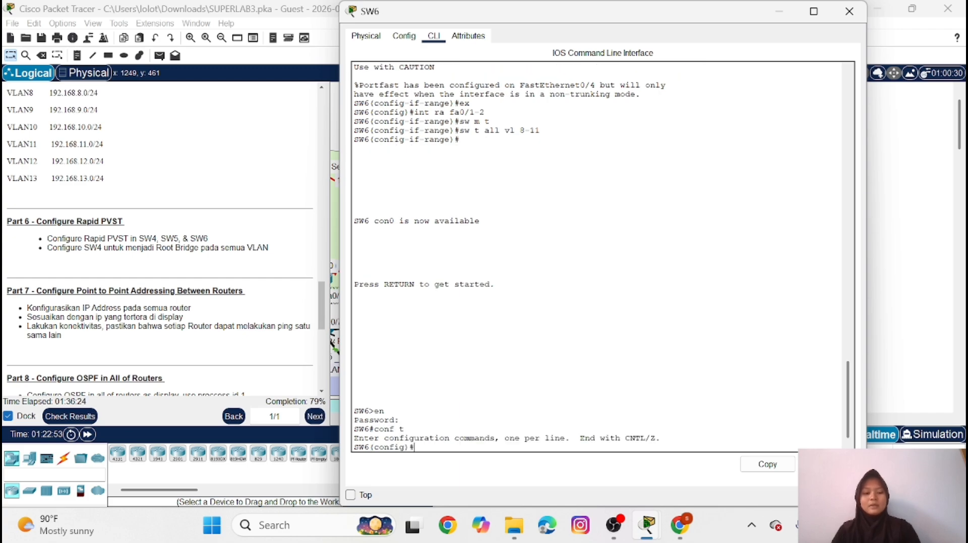
pyautogui.hotkey('ctrl', 'v')
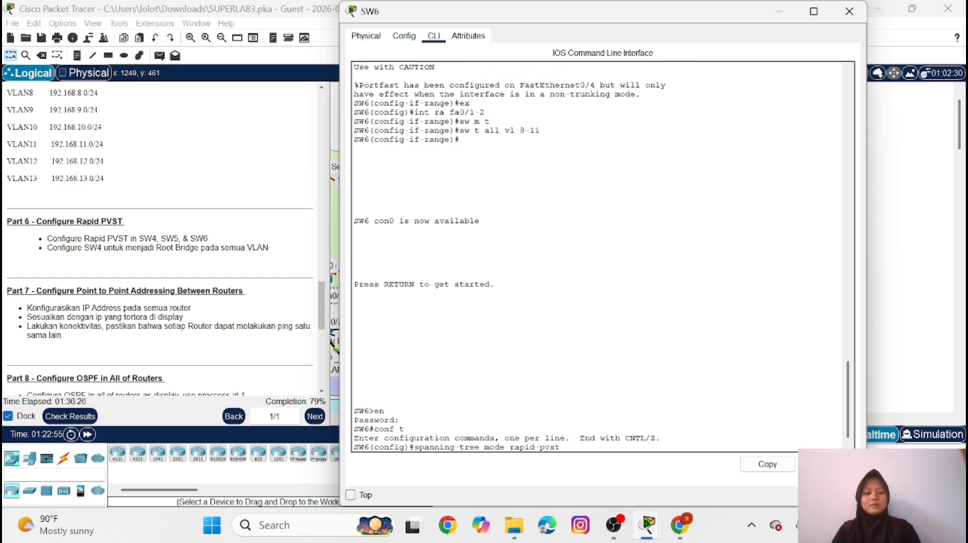
pyautogui.press('Return')
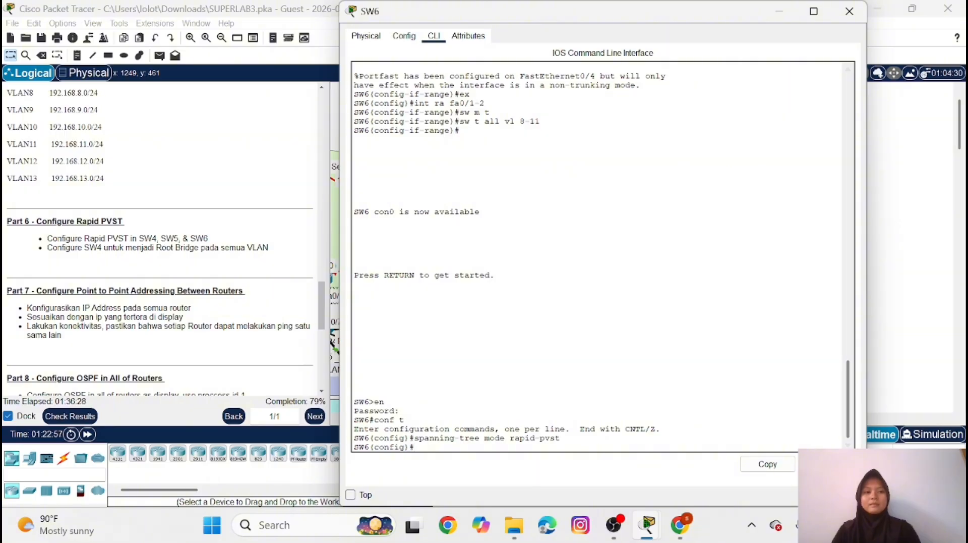
pyautogui.click(780, 15)
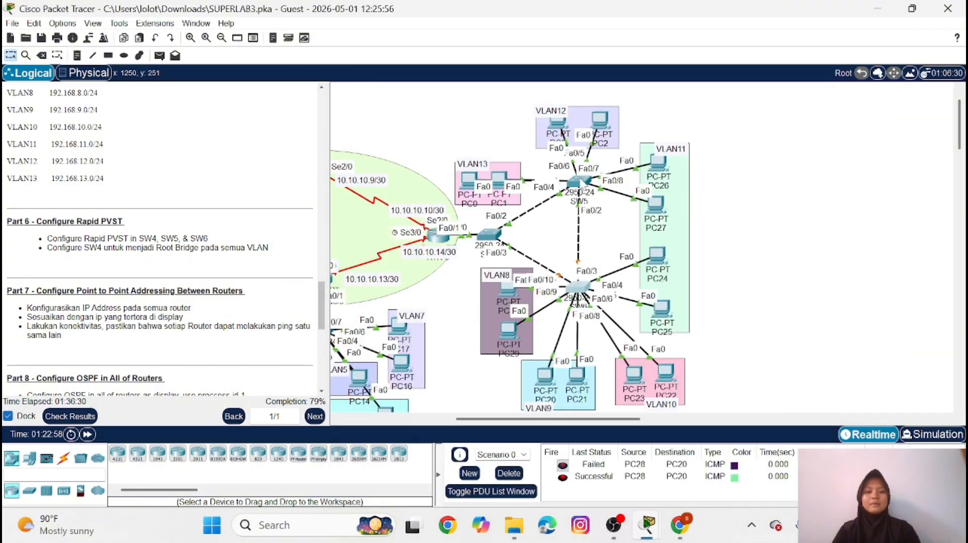
# On SW5, enter privileged mode with the enable password and set the spanning-tree mode to rapid-pvst in global configuration
pyautogui.click(580, 180)
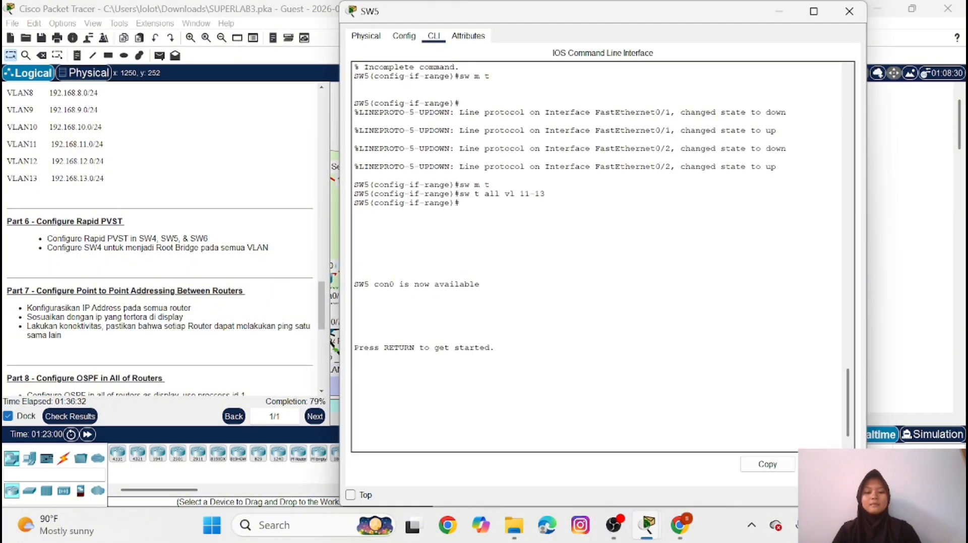
pyautogui.press('Return')
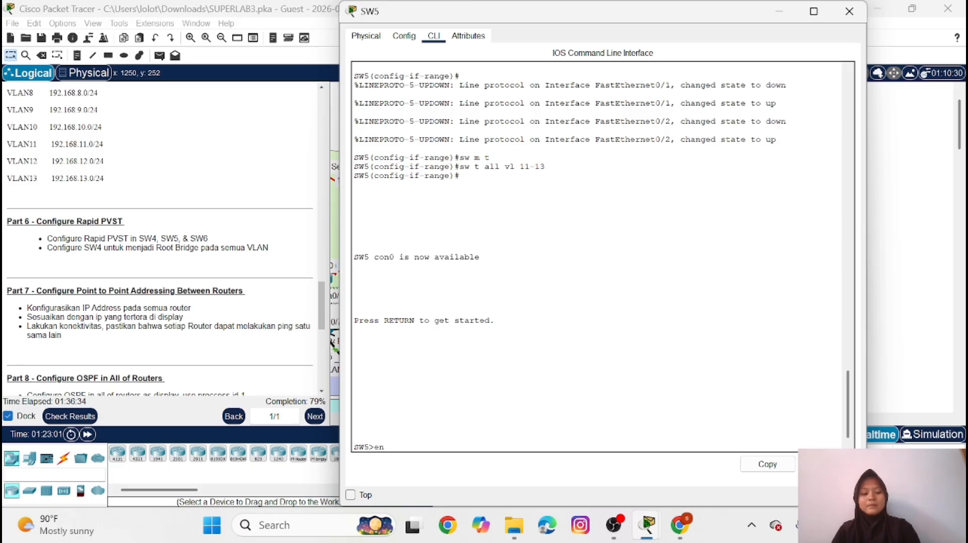
pyautogui.write('en')
pyautogui.press('Return')
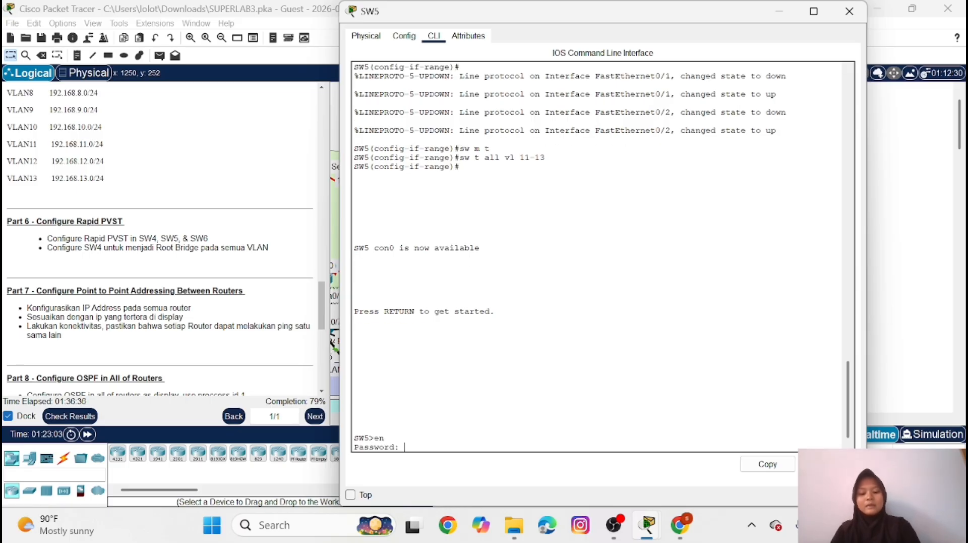
pyautogui.press('Return')
pyautogui.write('co')
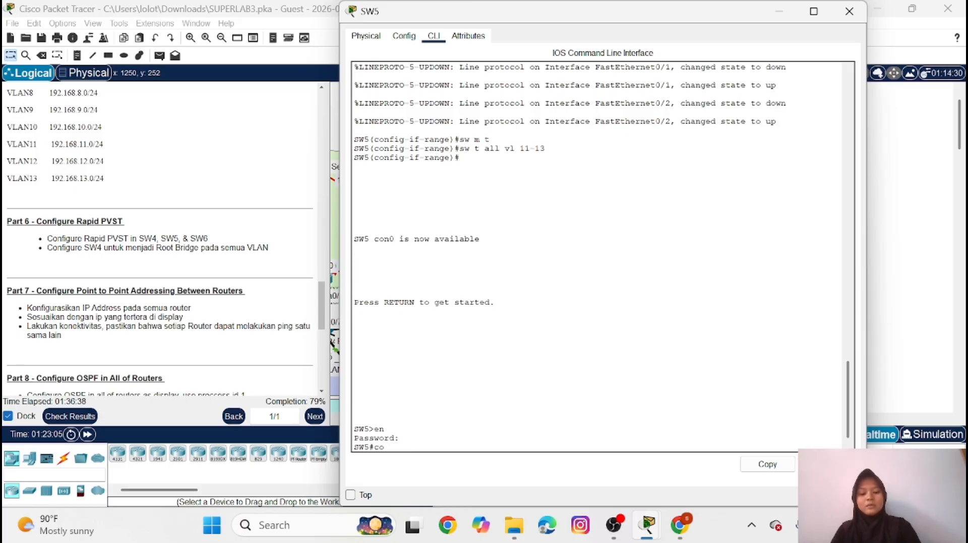
pyautogui.write('nf t')
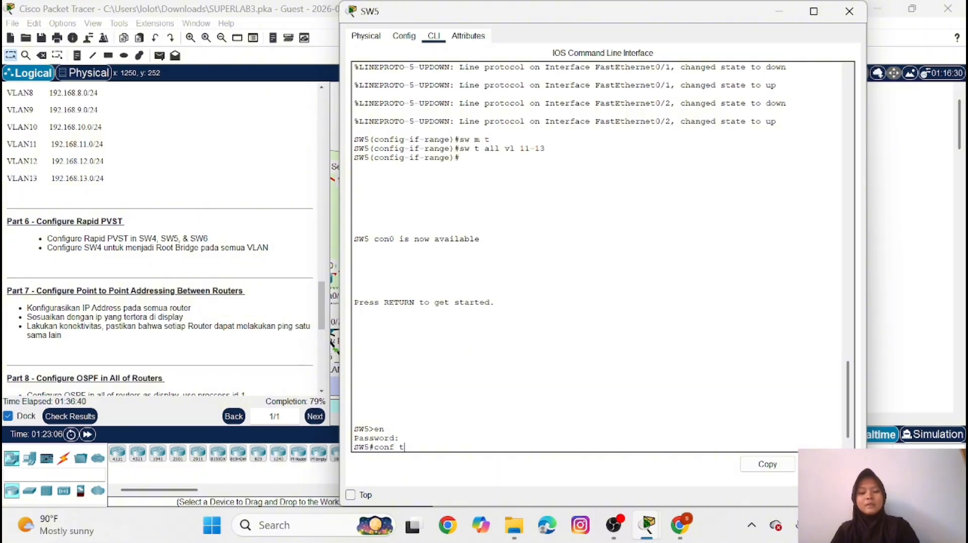
pyautogui.press('Return')
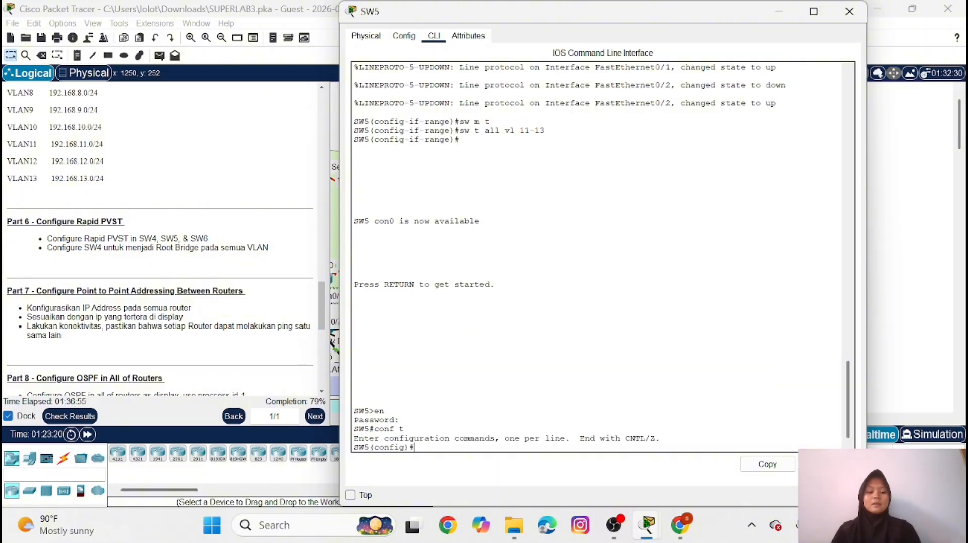
pyautogui.hotkey('ctrl', 'v')
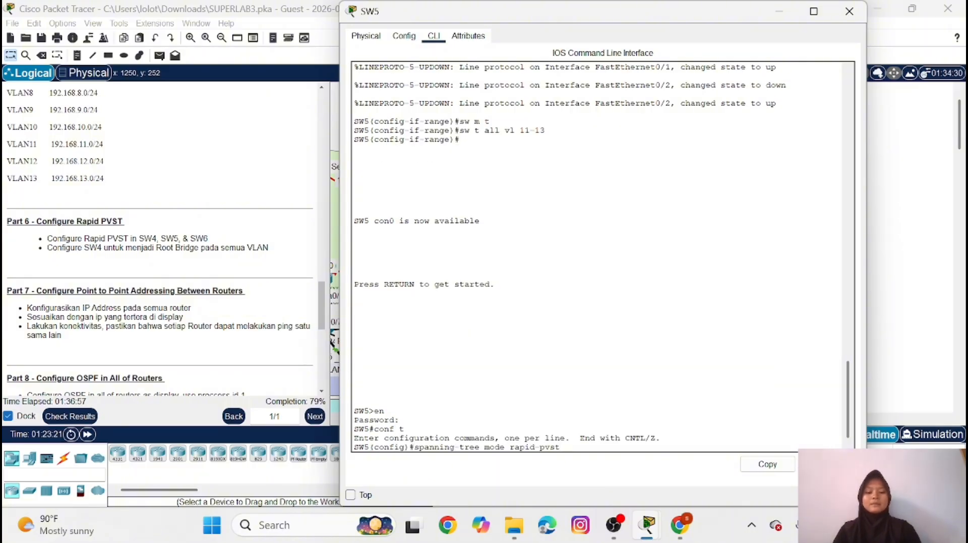
pyautogui.press('Return')
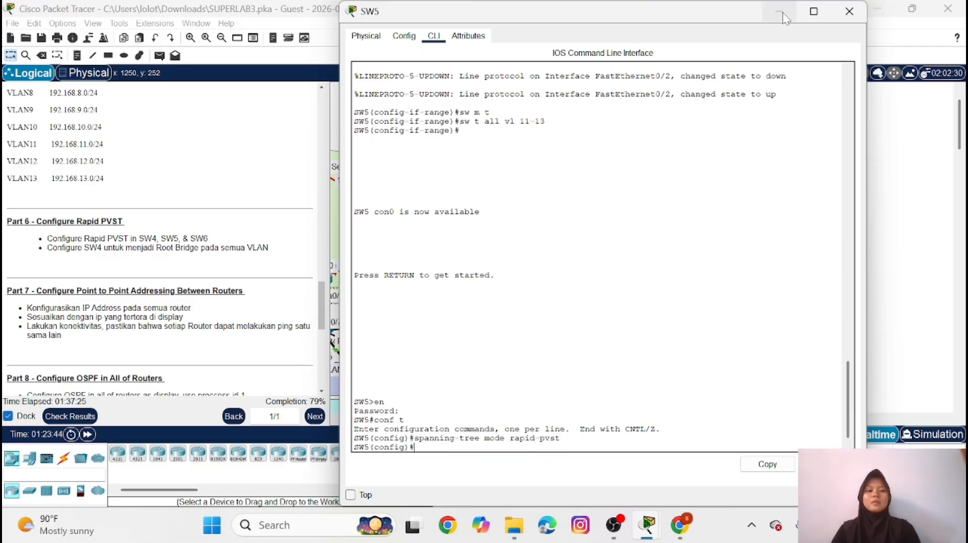
pyautogui.click(780, 12)
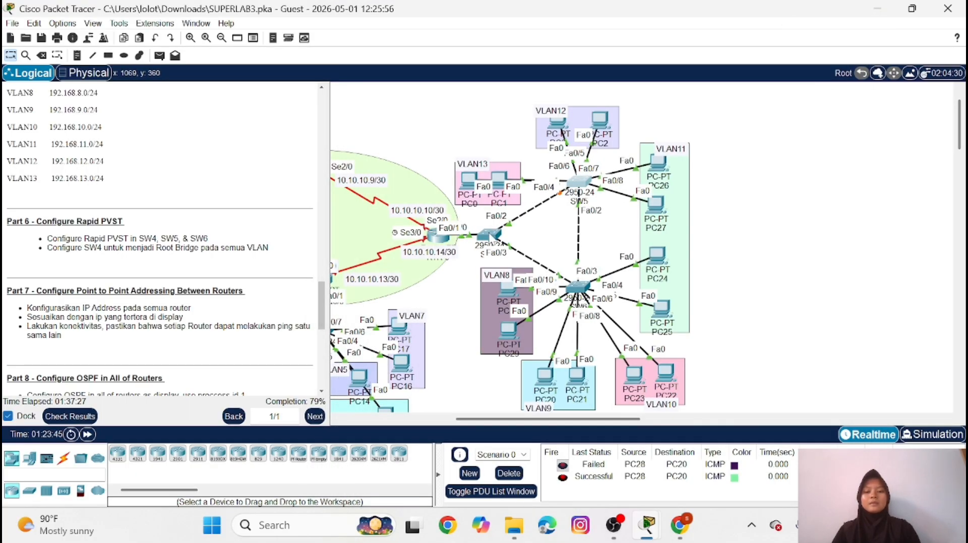
# On SW4, enter the global configuration command "spanning-tree vlan 1,8-13" to enable spanning tree for VLANs 1 and 8-13
pyautogui.click(489, 235)
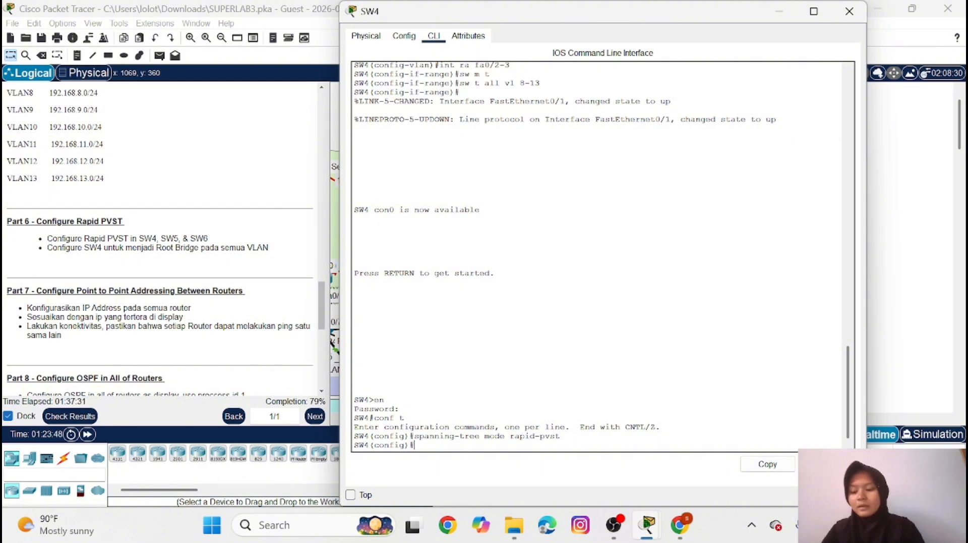
pyautogui.write('s')
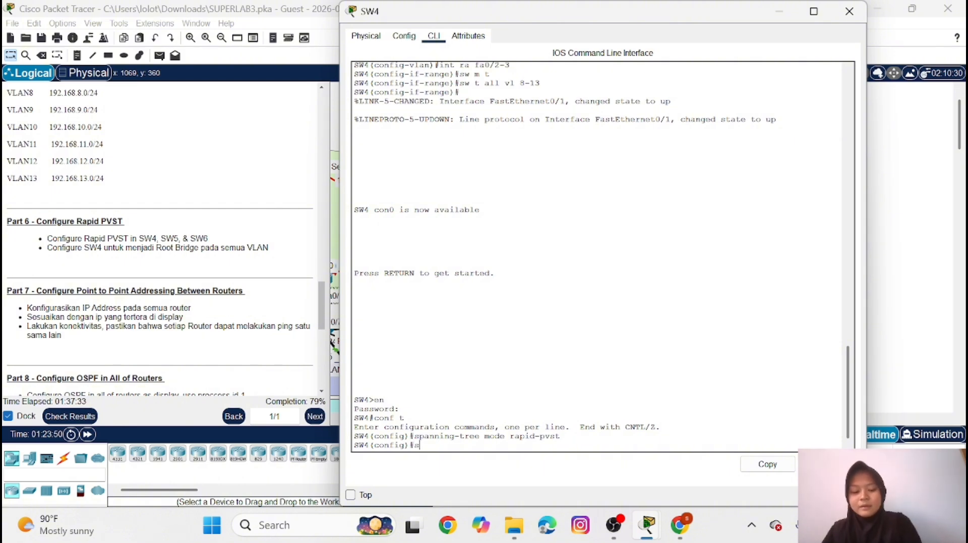
pyautogui.write('panni')
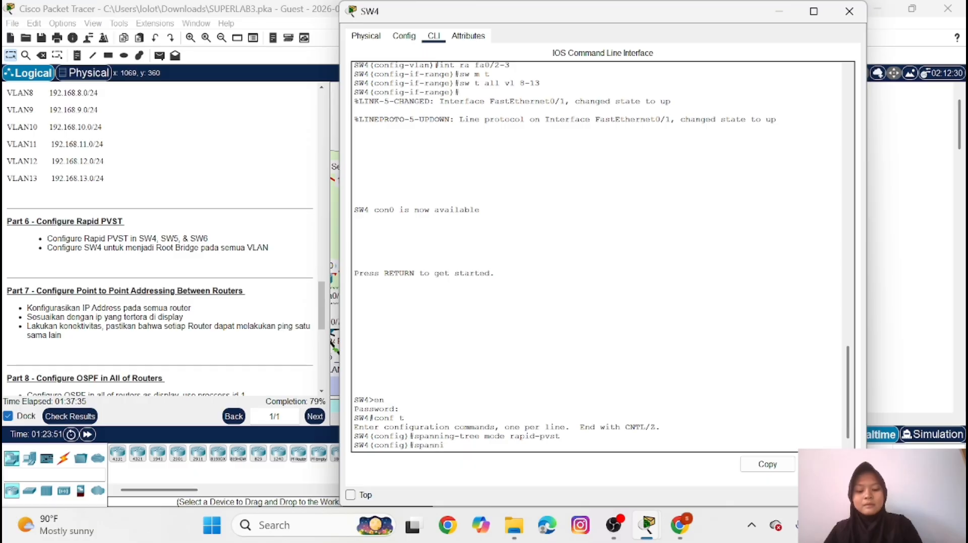
pyautogui.write('ng-t')
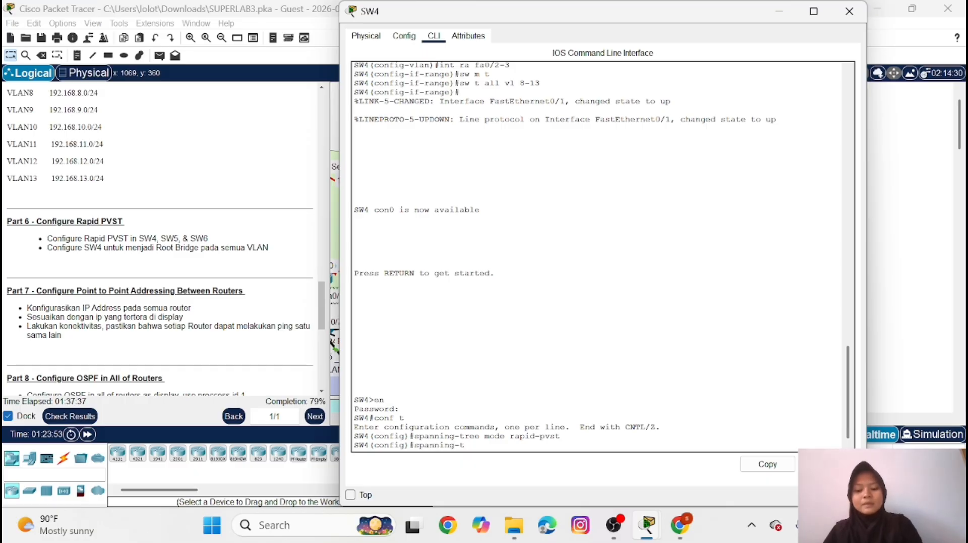
pyautogui.write('ree')
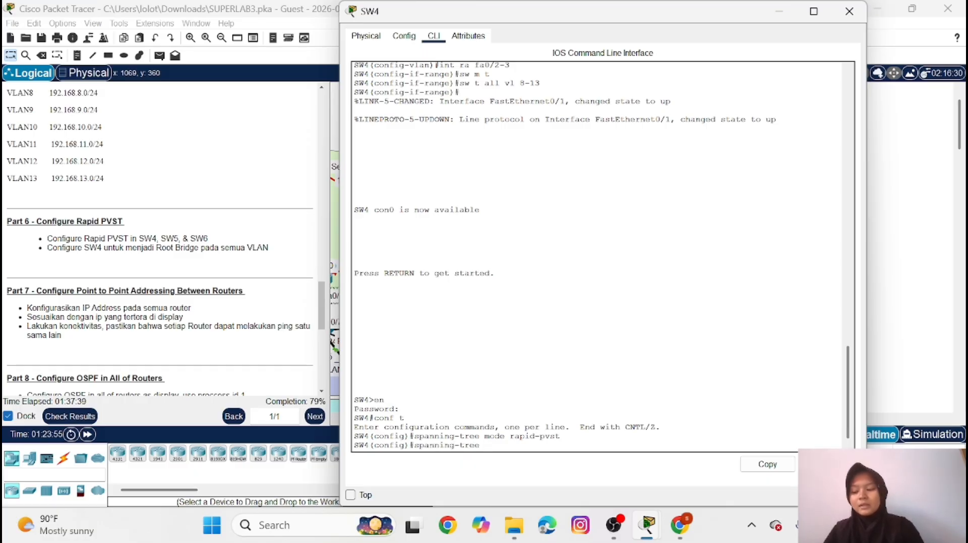
pyautogui.write(' vl')
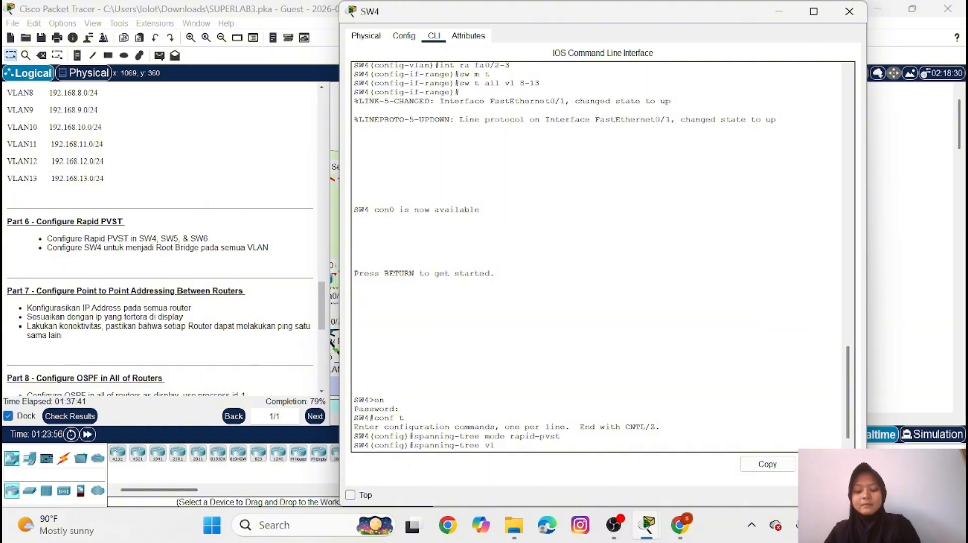
pyautogui.write('an 1')
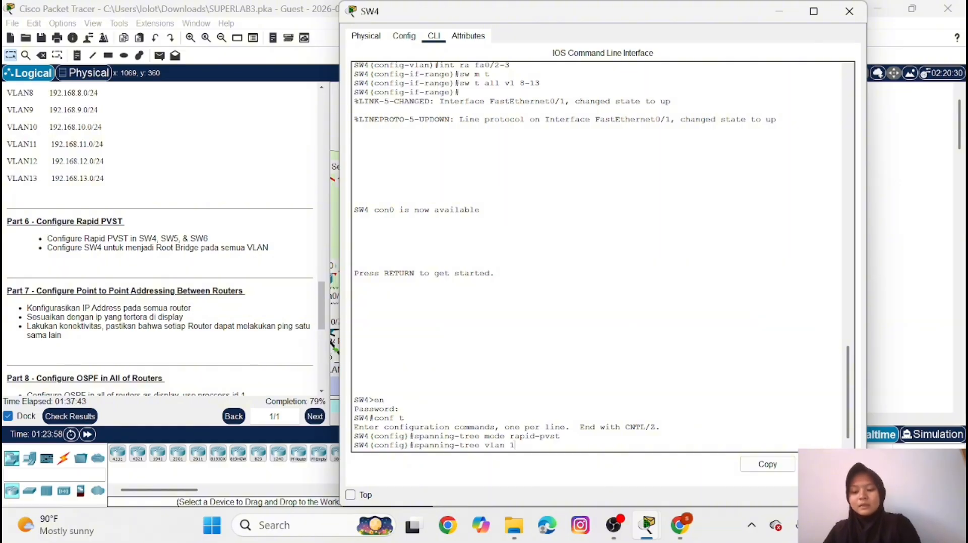
pyautogui.write(',8')
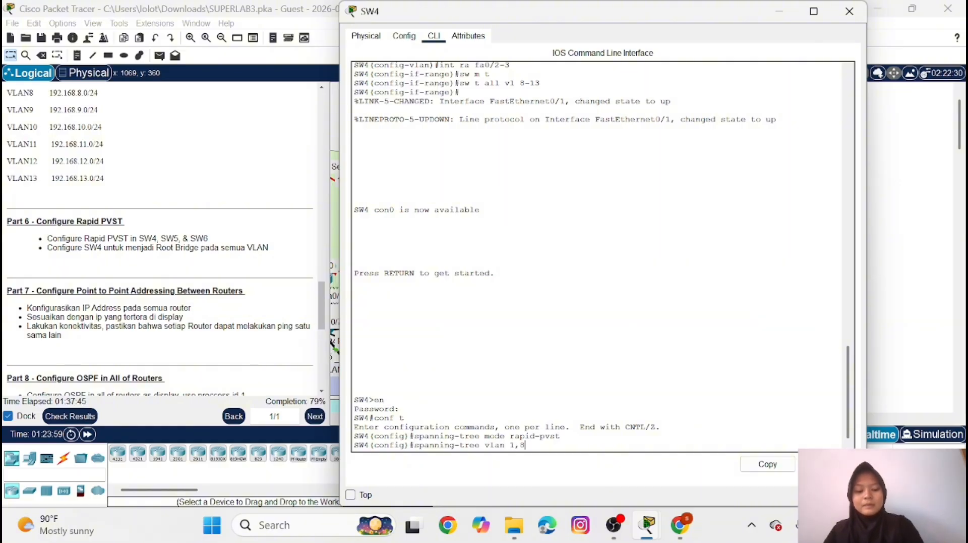
pyautogui.write('-13')
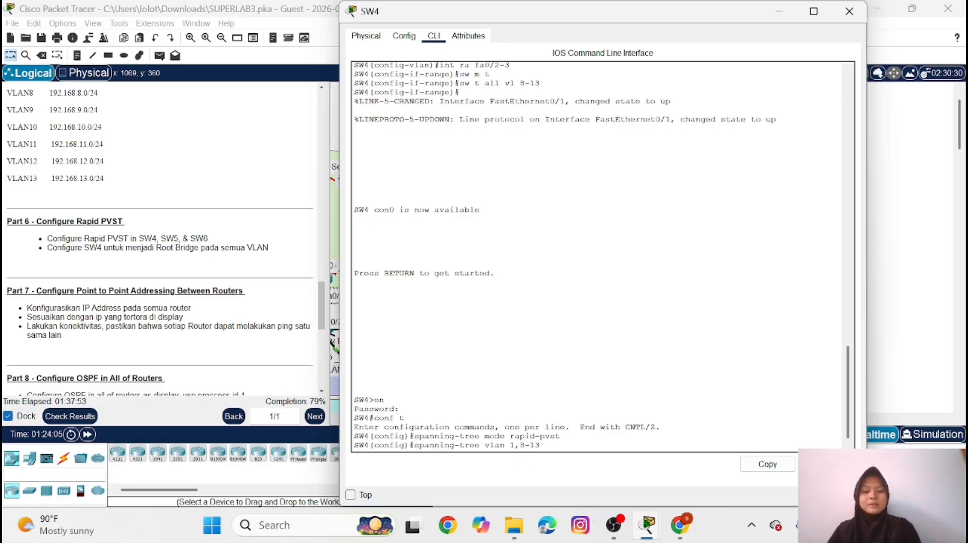
pyautogui.press('Return')
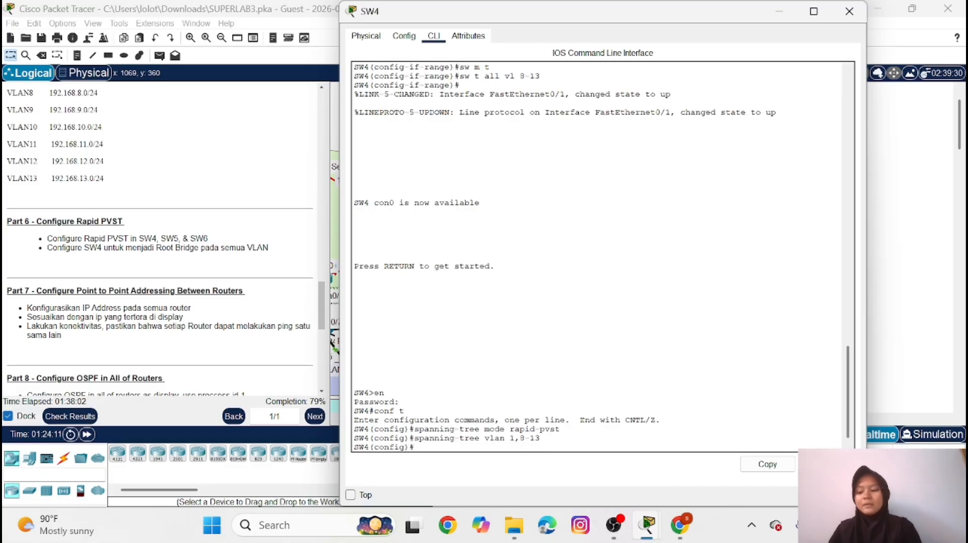
# Run "do sh spanning-tree" on SW4 and examine the root ID, bridge ID and port roles for each VLAN
pyautogui.write('do s')
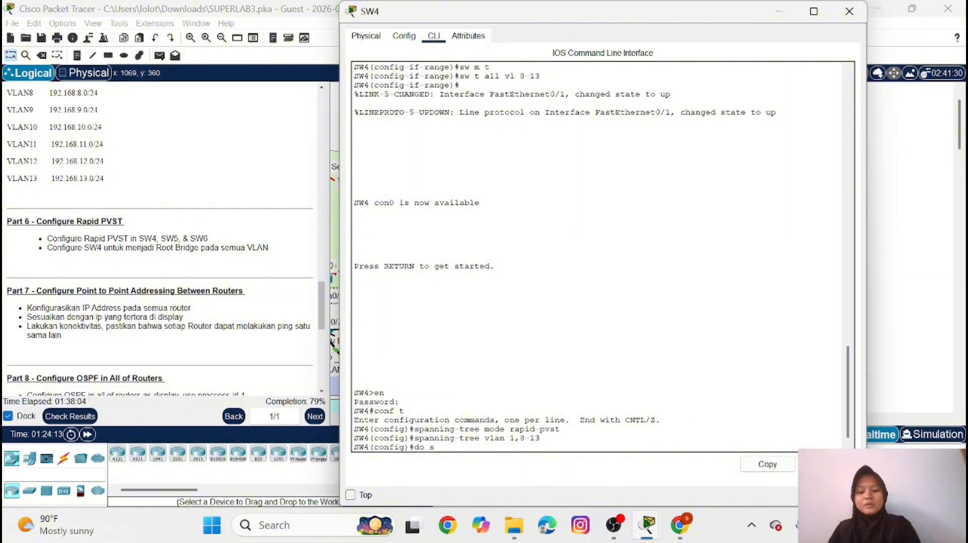
pyautogui.write('h spanning-tre')
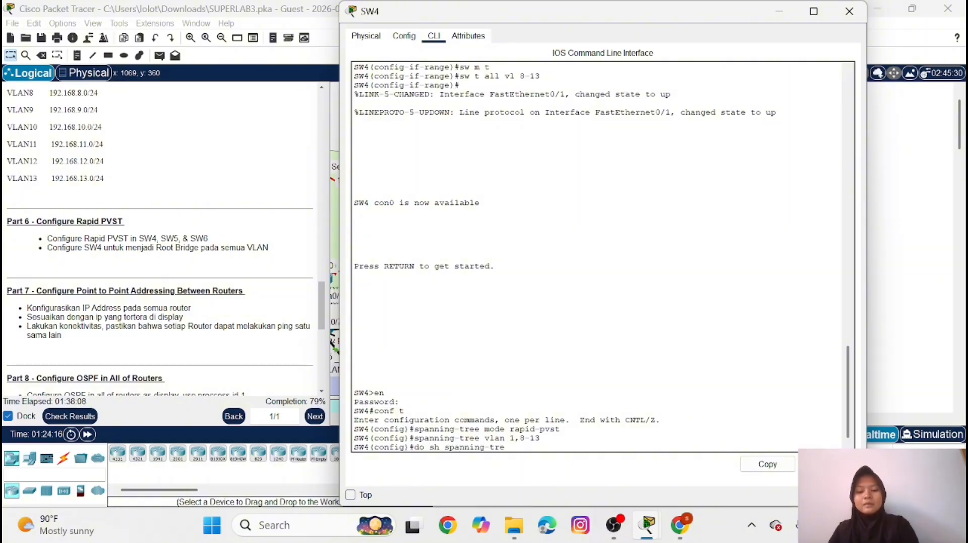
pyautogui.write('e')
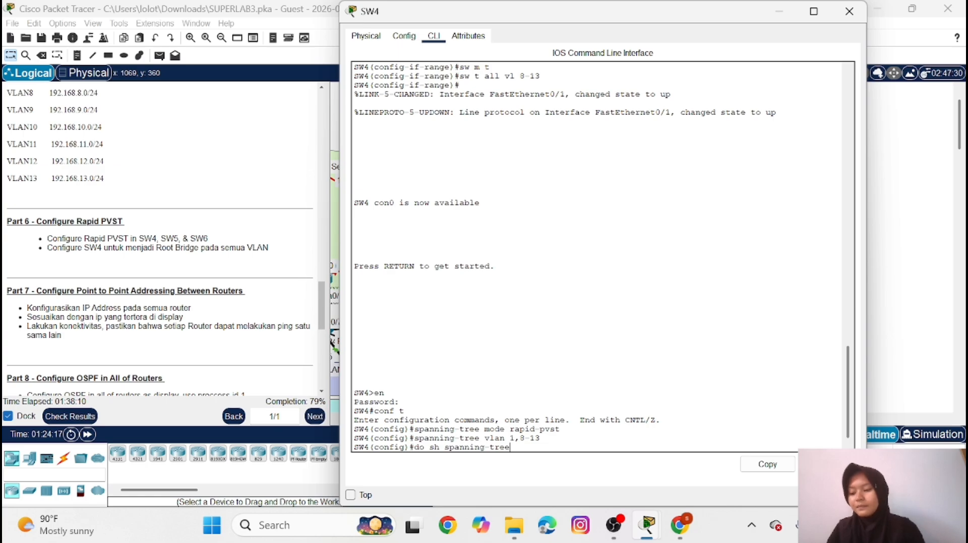
pyautogui.press('Return')
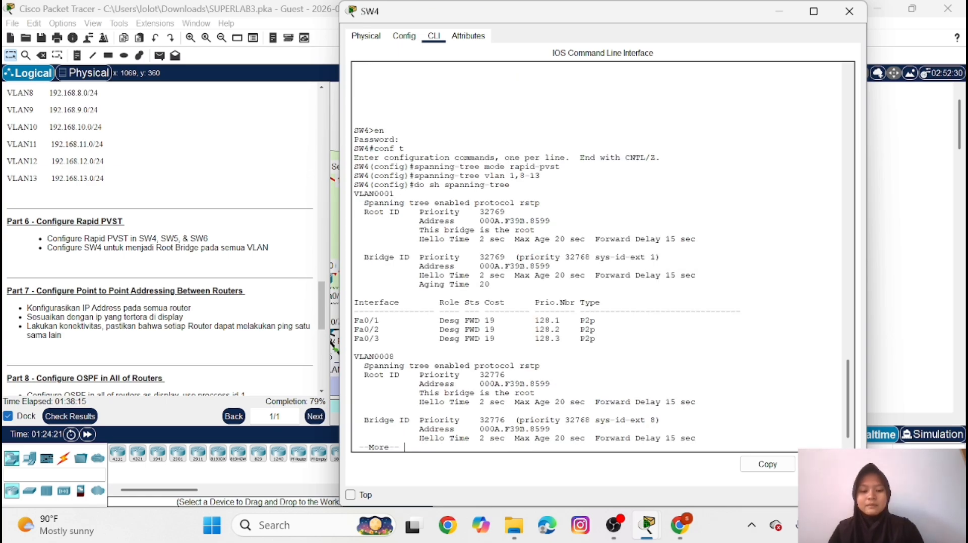
pyautogui.press('space')
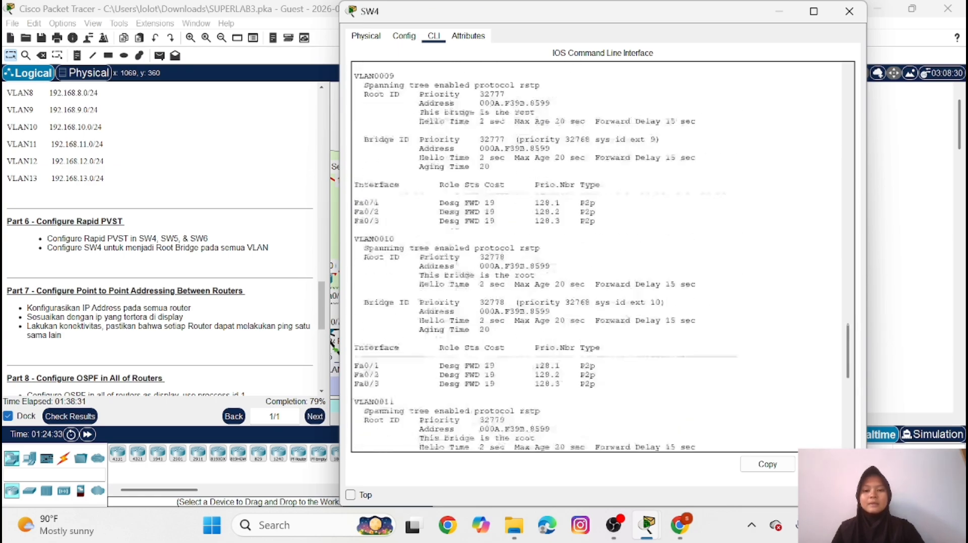
pyautogui.scroll(10, 600, 257)
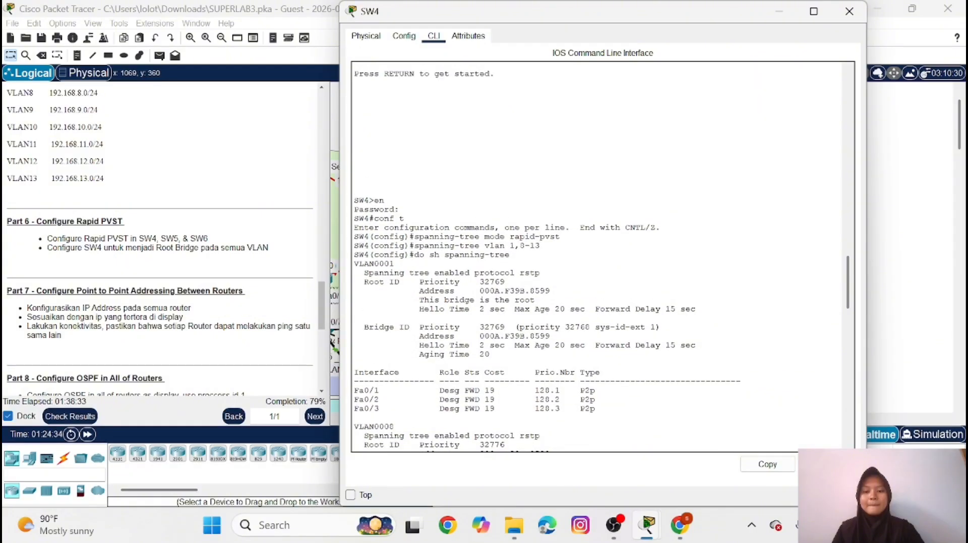
pyautogui.scroll(-3, 601, 257)
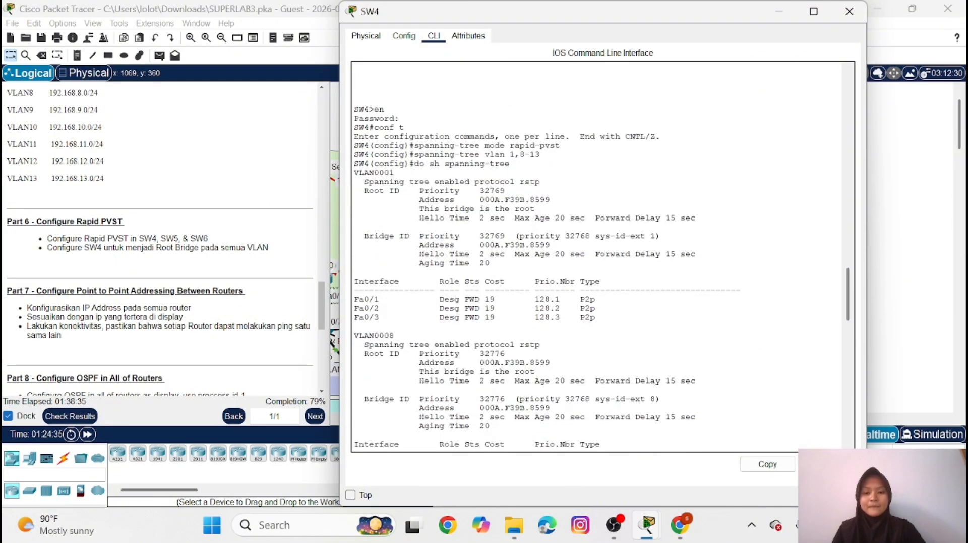
pyautogui.scroll(-10, 600, 257)
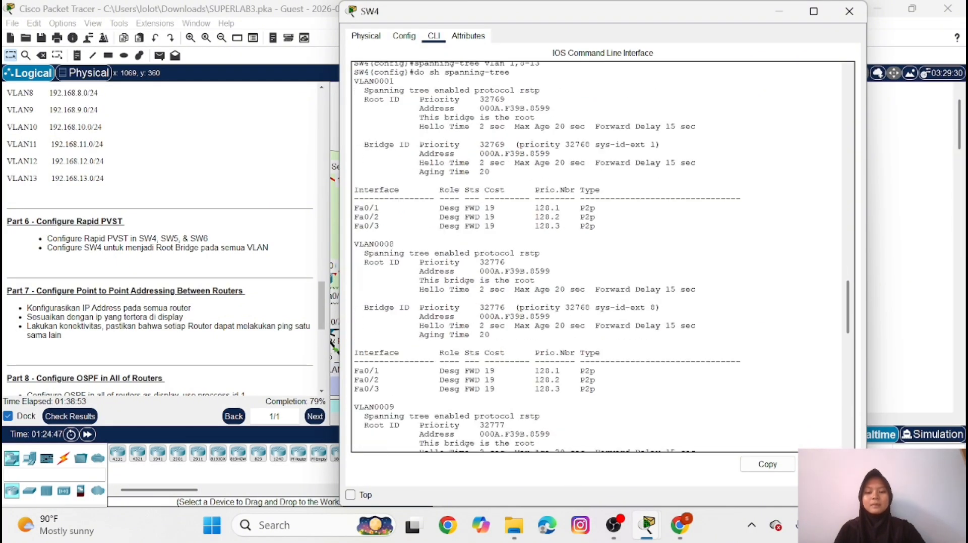
pyautogui.scroll(-10, 600, 257)
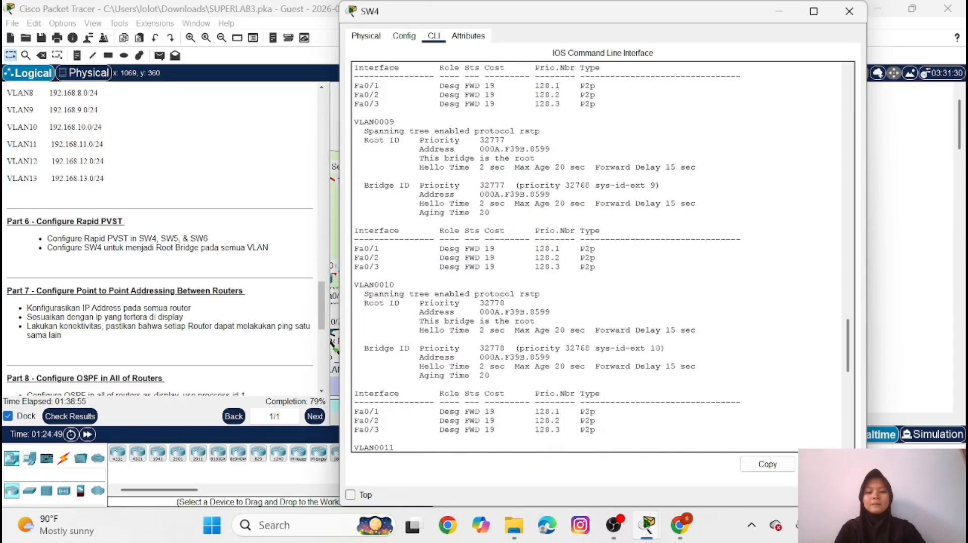
pyautogui.scroll(-10, 600, 257)
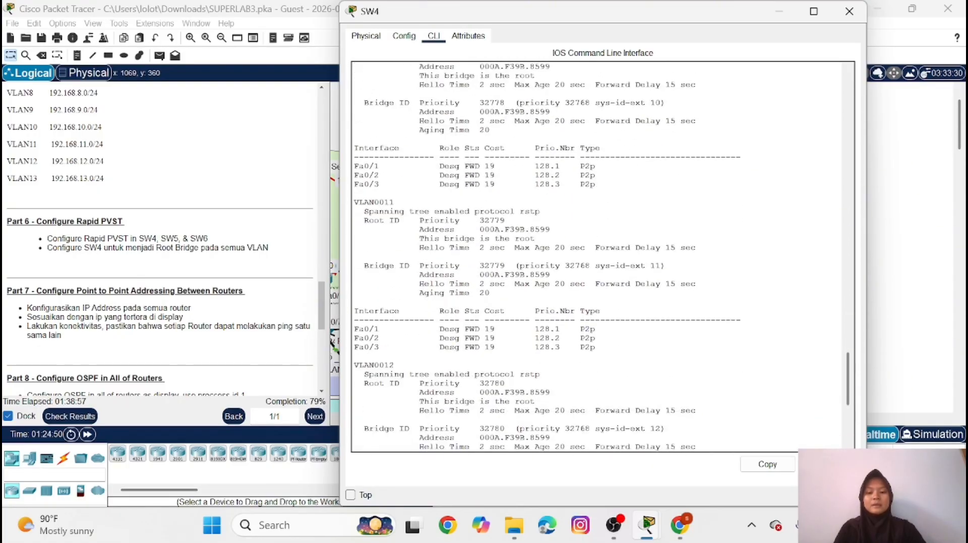
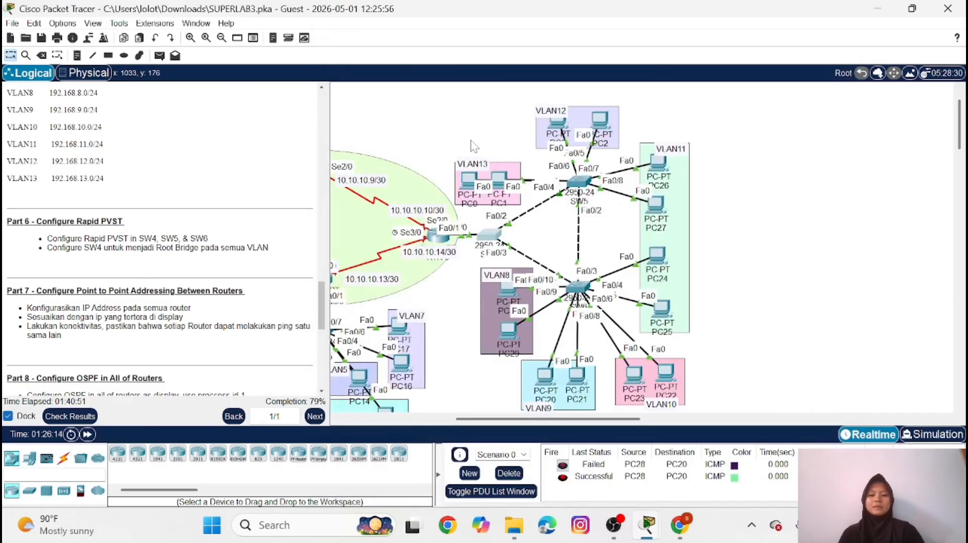
# Open router RTR-1's command line, enter privileged mode with the enable password, and start global configuration mode
pyautogui.hscroll(-7, 471, 141)
pyautogui.hscroll(6, 472, 146)
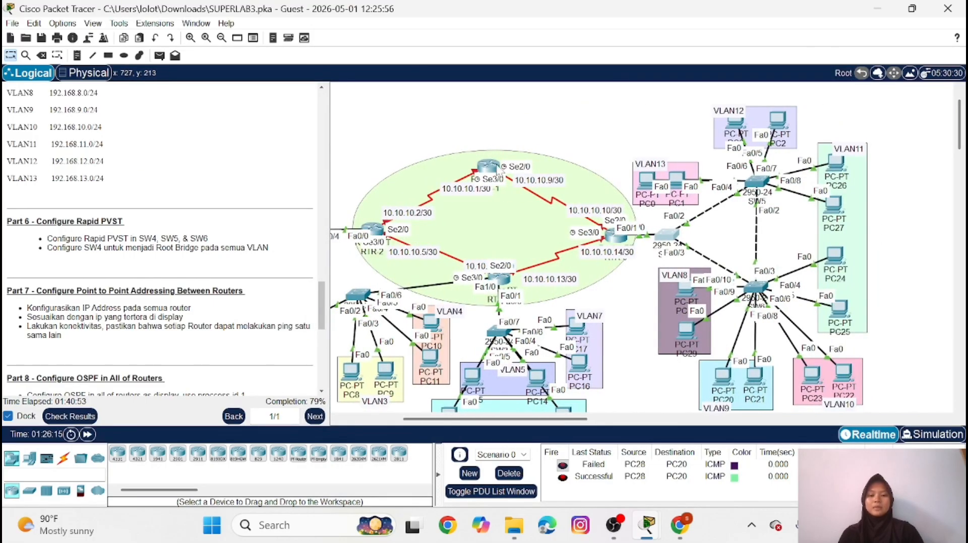
pyautogui.click(495, 167)
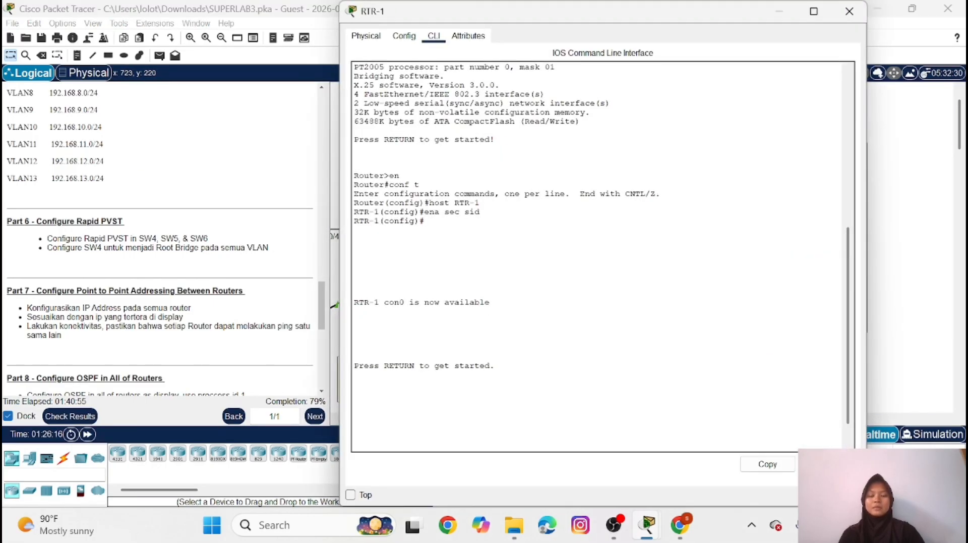
pyautogui.press('Return')
pyautogui.write('e')
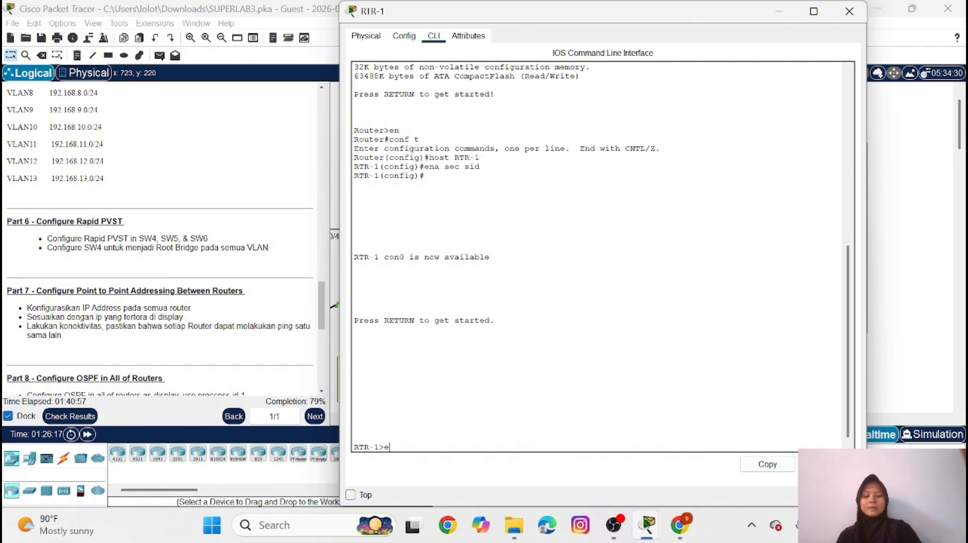
pyautogui.write('n')
pyautogui.press('Return')
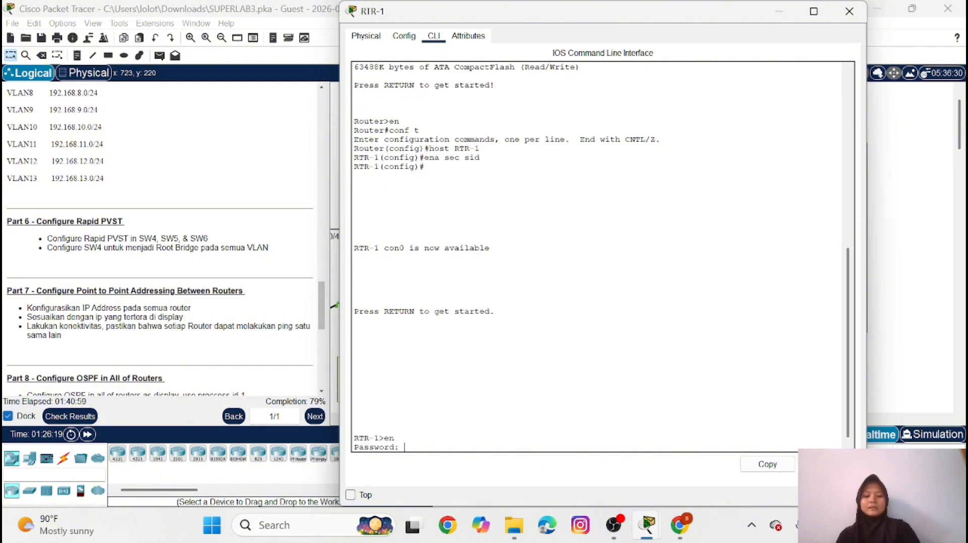
pyautogui.press('Return')
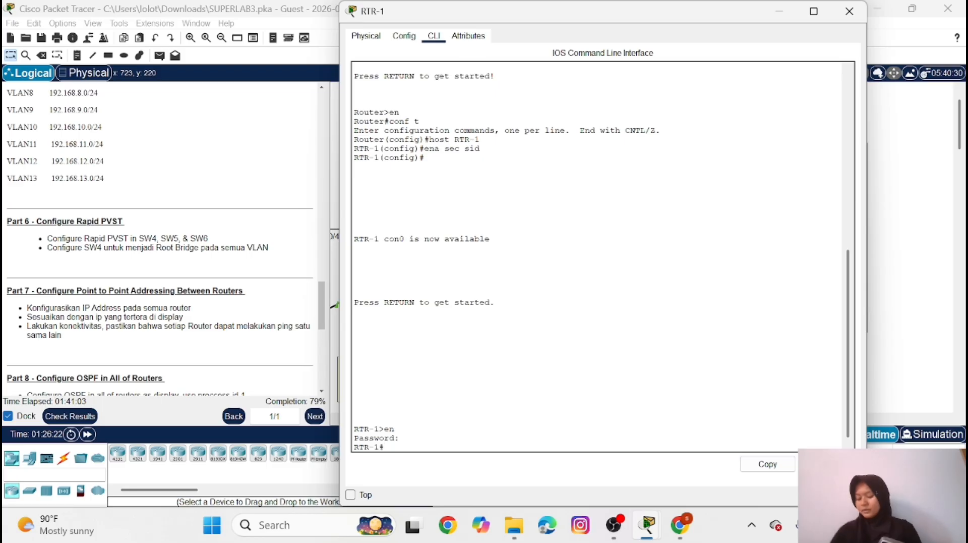
pyautogui.write('c')
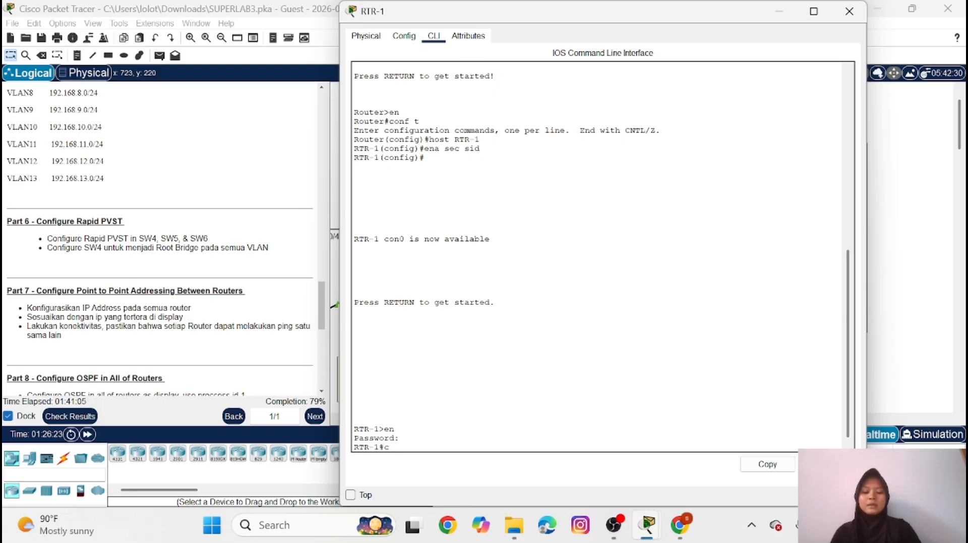
pyautogui.write('onf t')
pyautogui.press('Return')
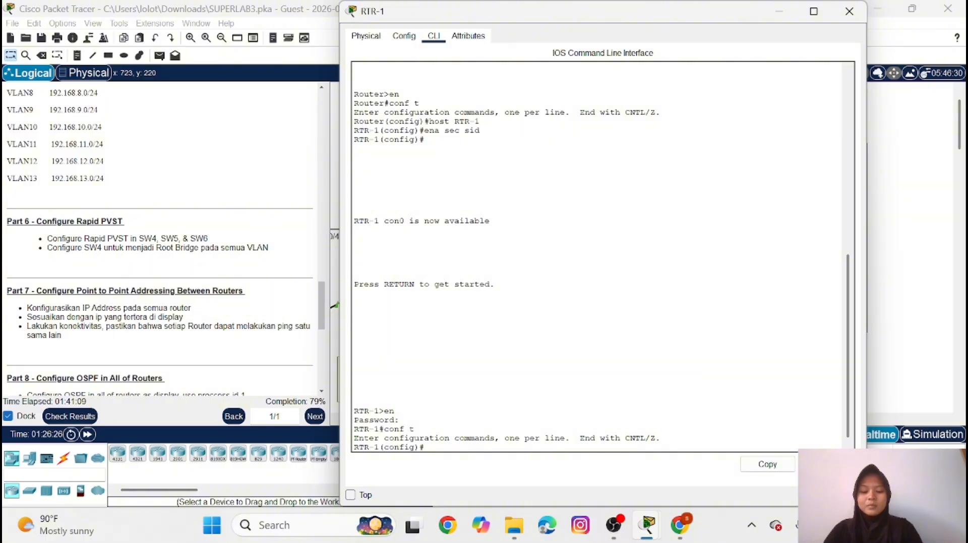
# Assign IP address 10.10.10.1 with mask 255.255.255.252 to interface se3/0 on RTR-1
pyautogui.write('int se0')
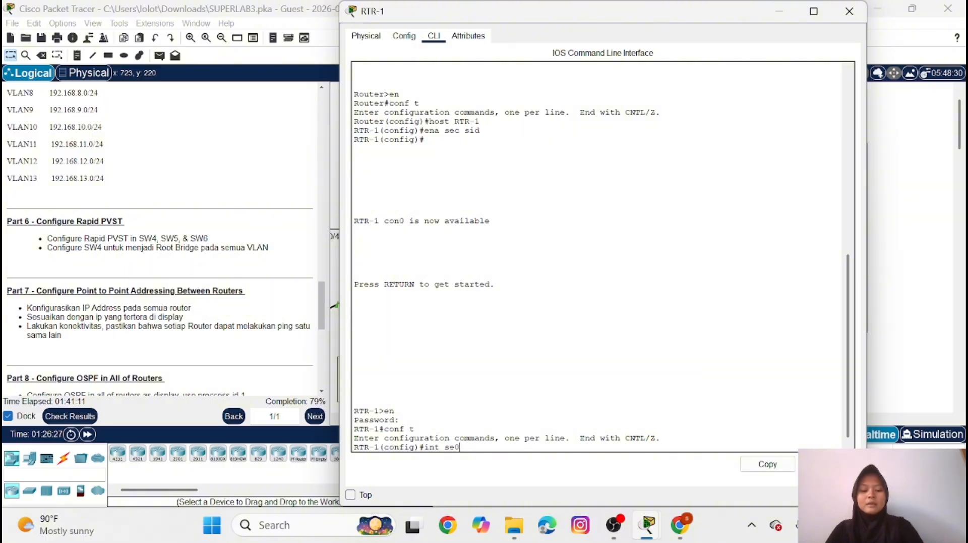
pyautogui.press('BackSpace')
pyautogui.write('3/0')
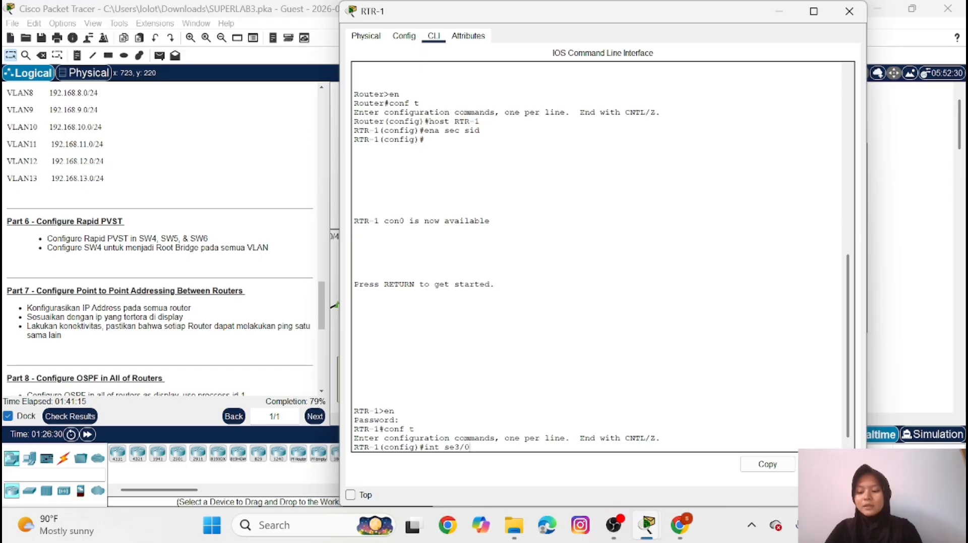
pyautogui.press('Return')
pyautogui.write('ip ')
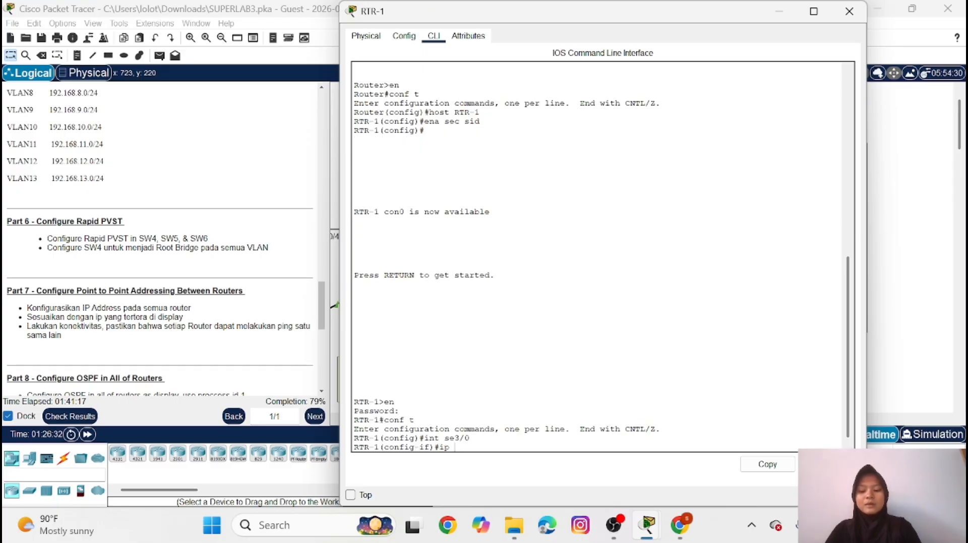
pyautogui.write('add 10')
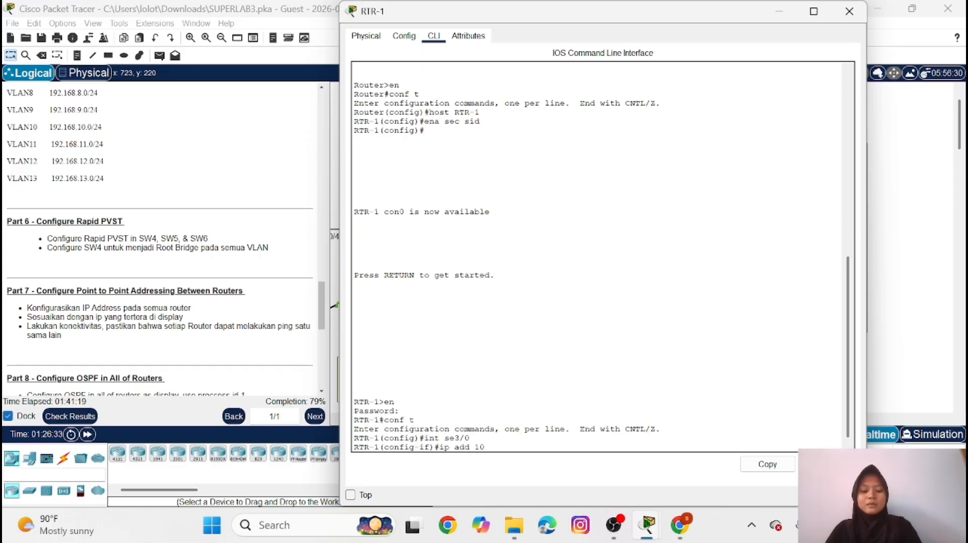
pyautogui.write('.10')
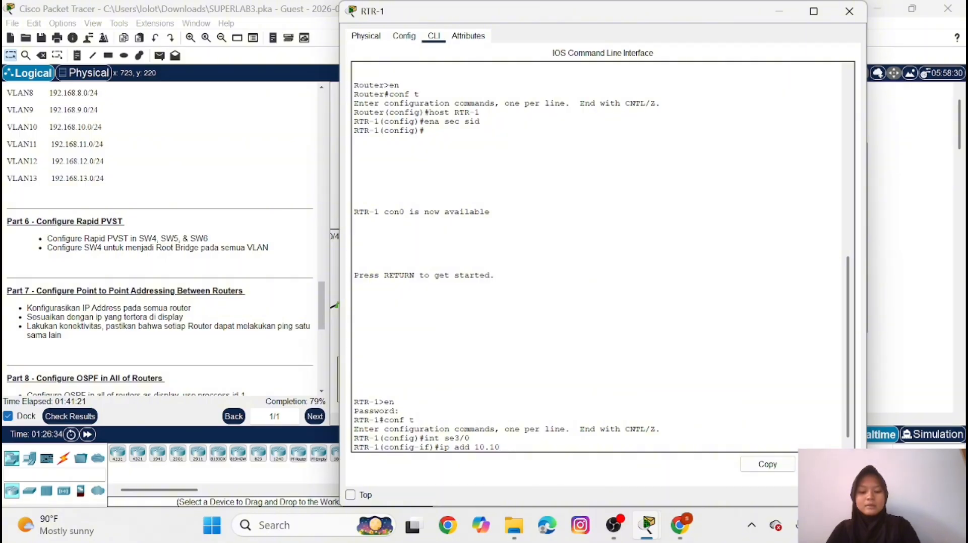
pyautogui.write('.10.10')
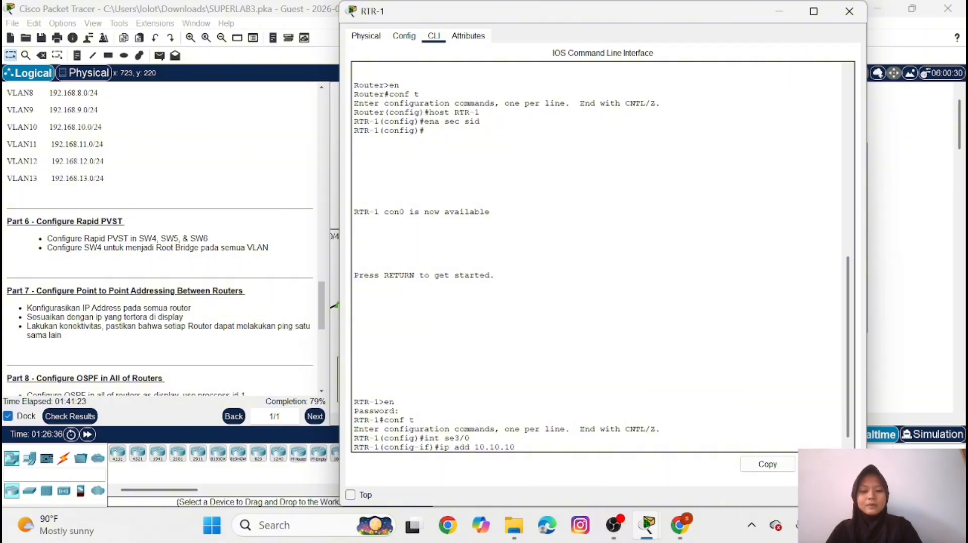
pyautogui.write('.1')
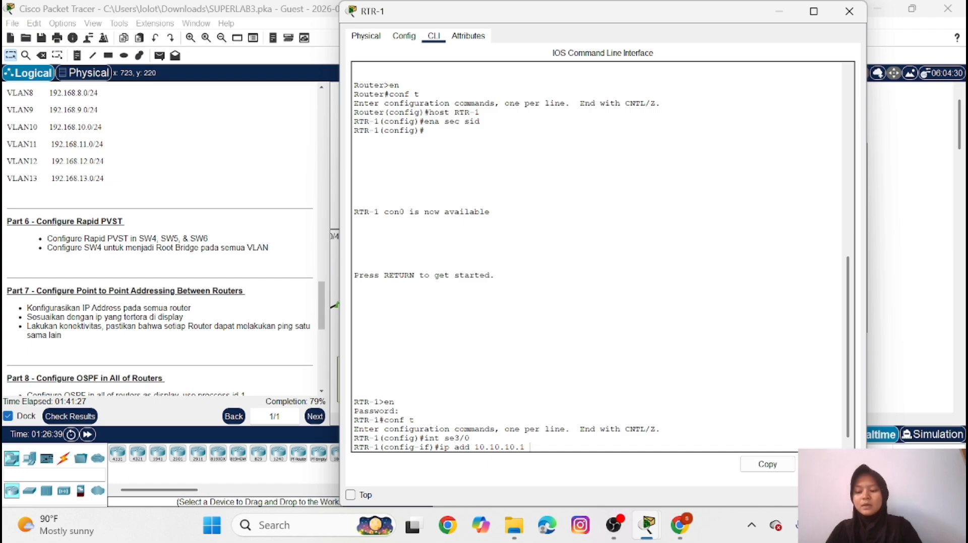
pyautogui.write(' 255')
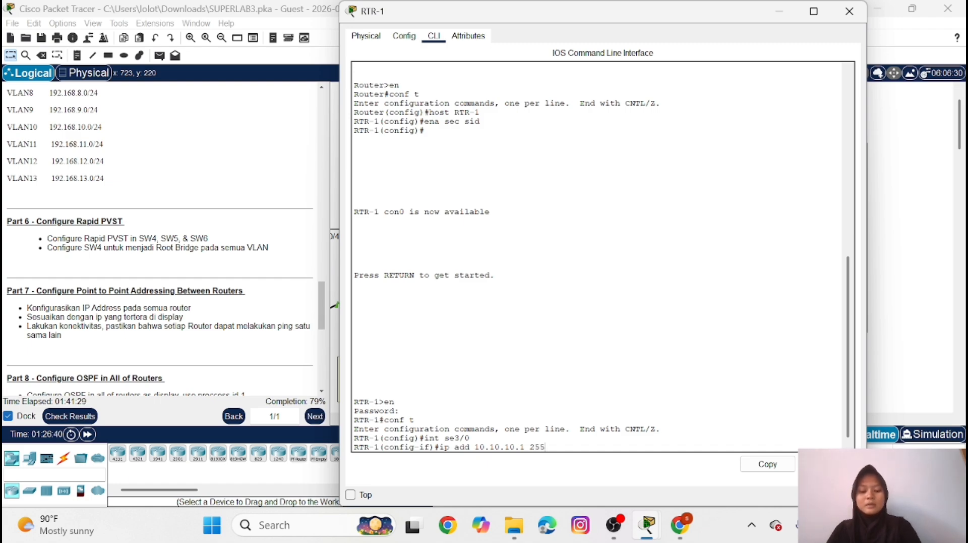
pyautogui.write('.255.')
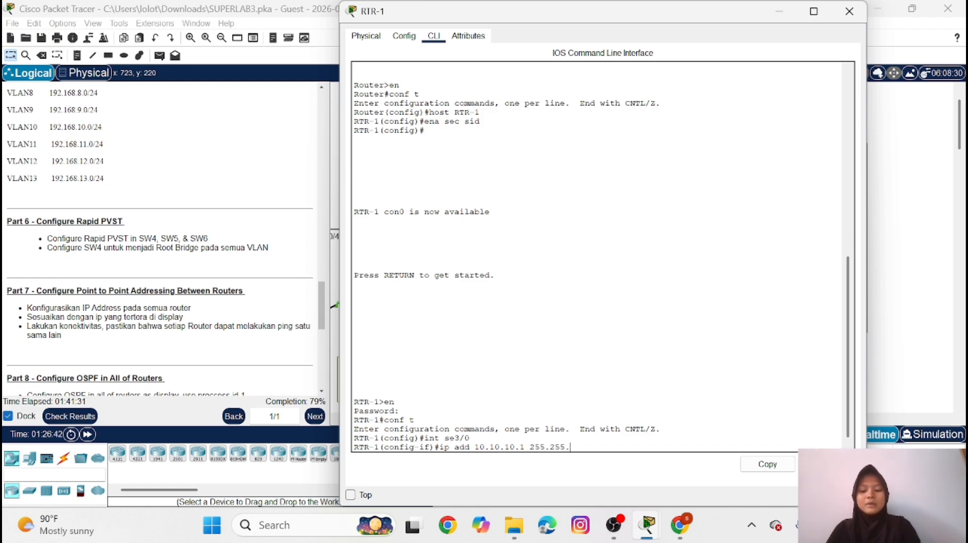
pyautogui.write('255.252')
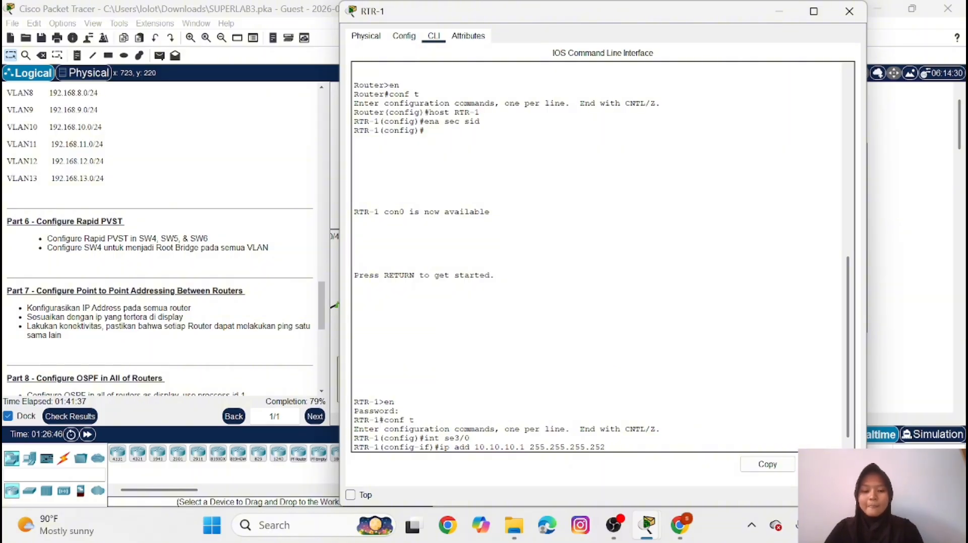
pyautogui.press('Return')
# Enable interface se3/0 on RTR-1 with no shutdown and return to global configuration mode
pyautogui.write('no sh')
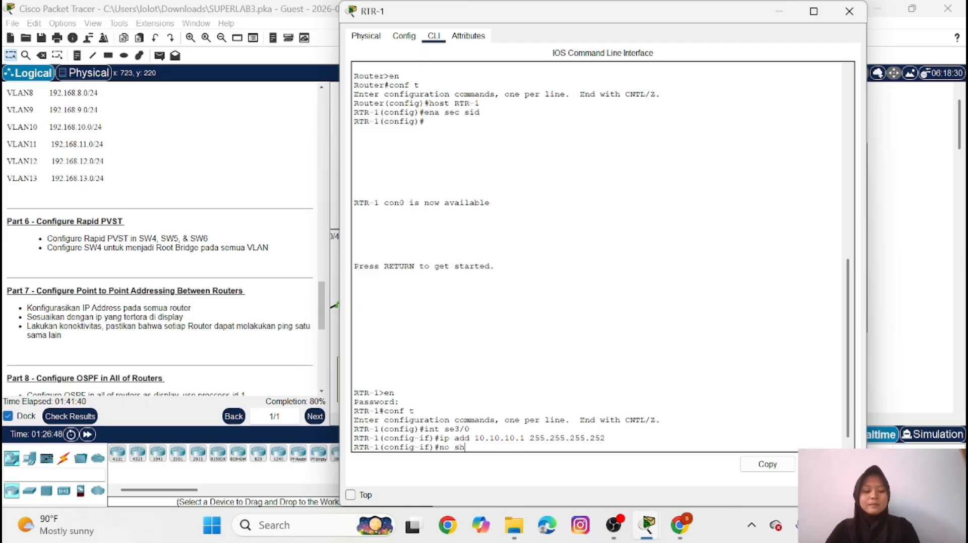
pyautogui.press('Return')
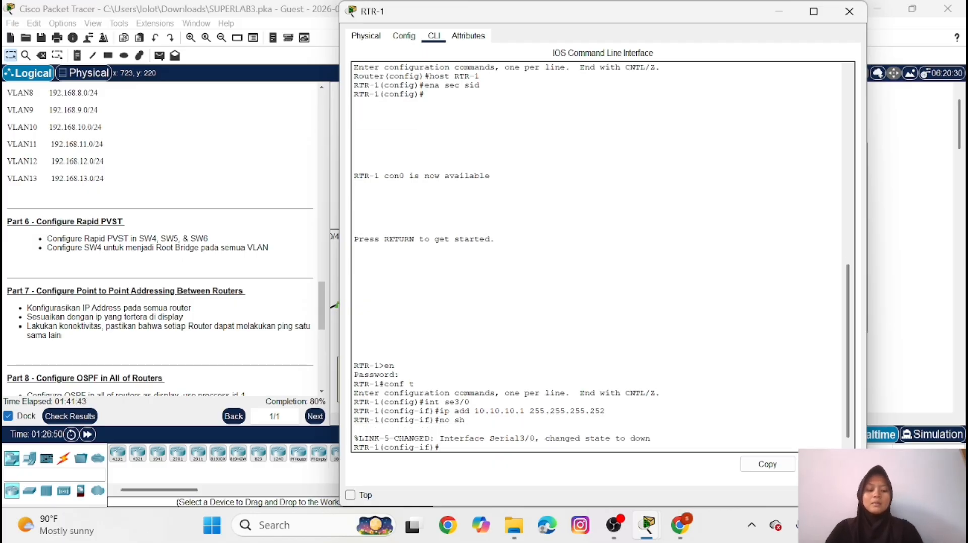
pyautogui.press('Return')
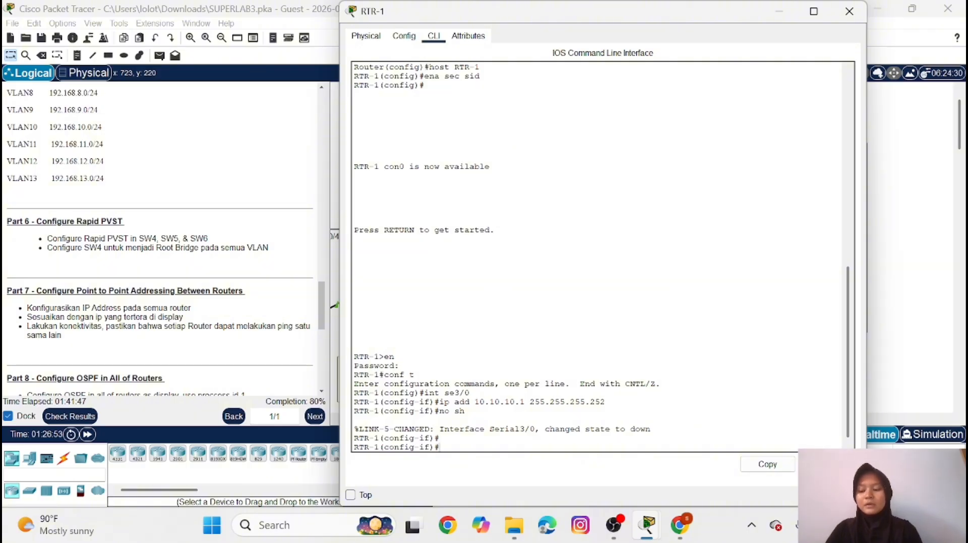
pyautogui.write('ex')
pyautogui.press('Return')
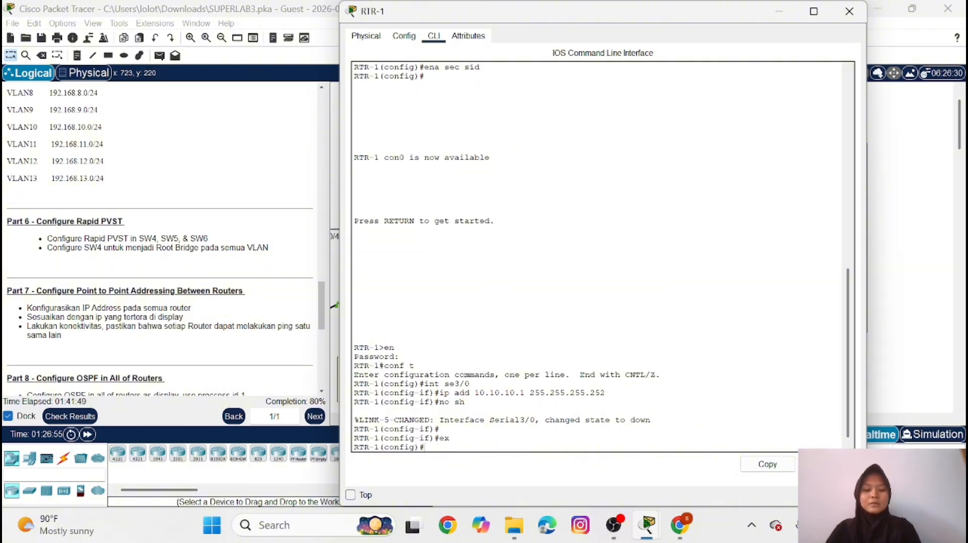
# Assign IP address 10.10.10.9 with mask 255.255.255.252 to interface se2/0 on RTR-1
pyautogui.write('int s')
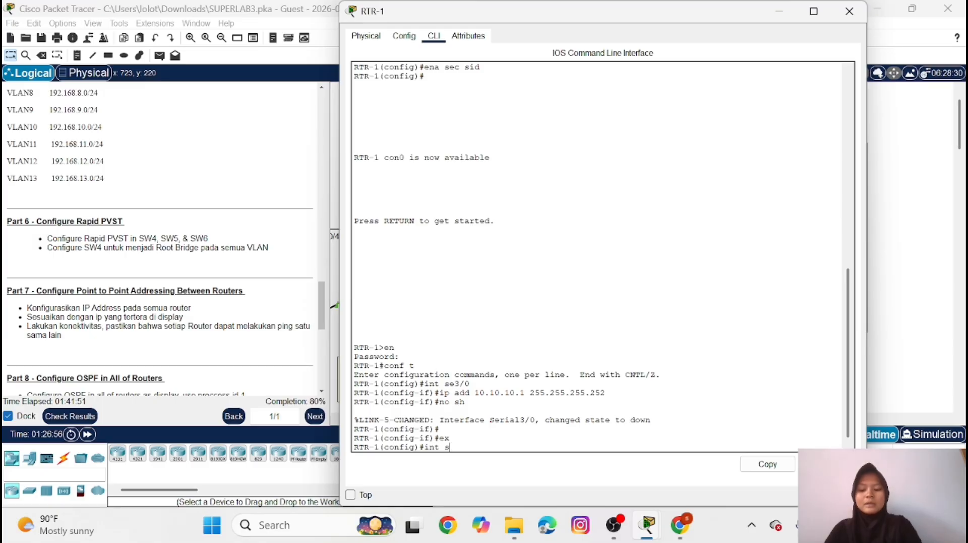
pyautogui.write('e2/0')
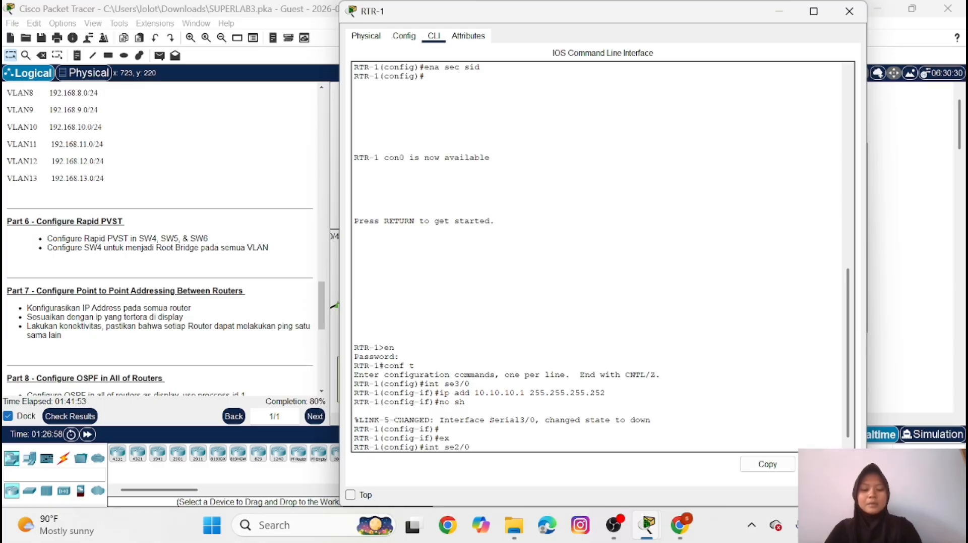
pyautogui.press('Return')
pyautogui.write('ip ')
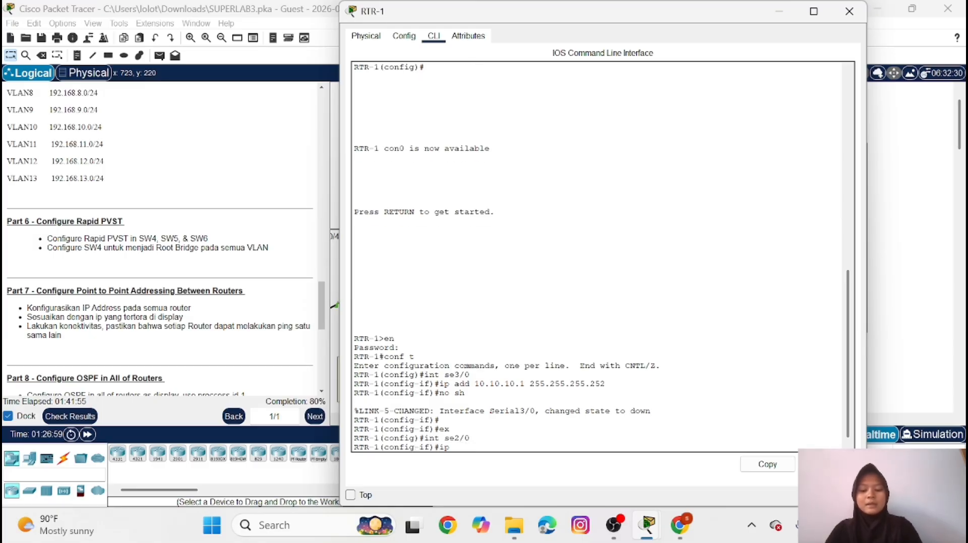
pyautogui.write('add 1')
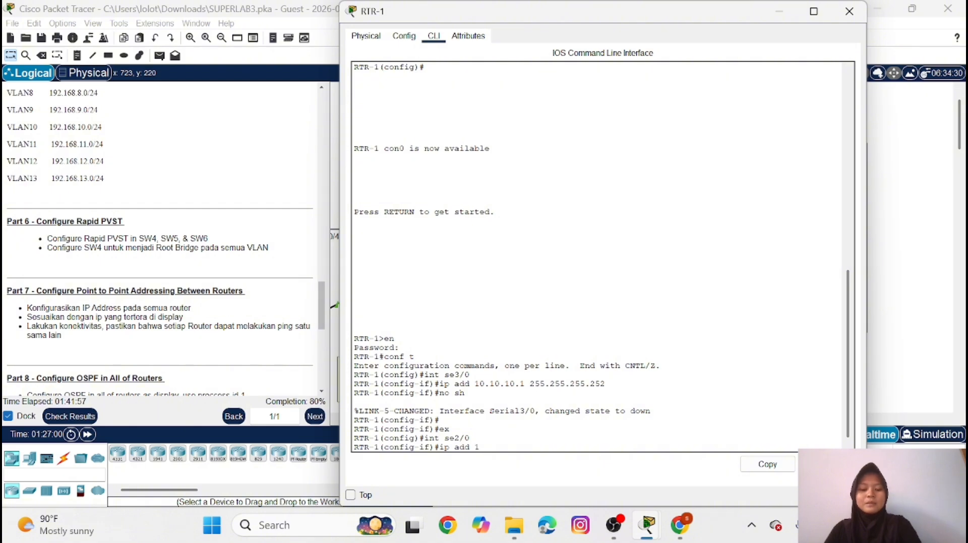
pyautogui.write('0.10')
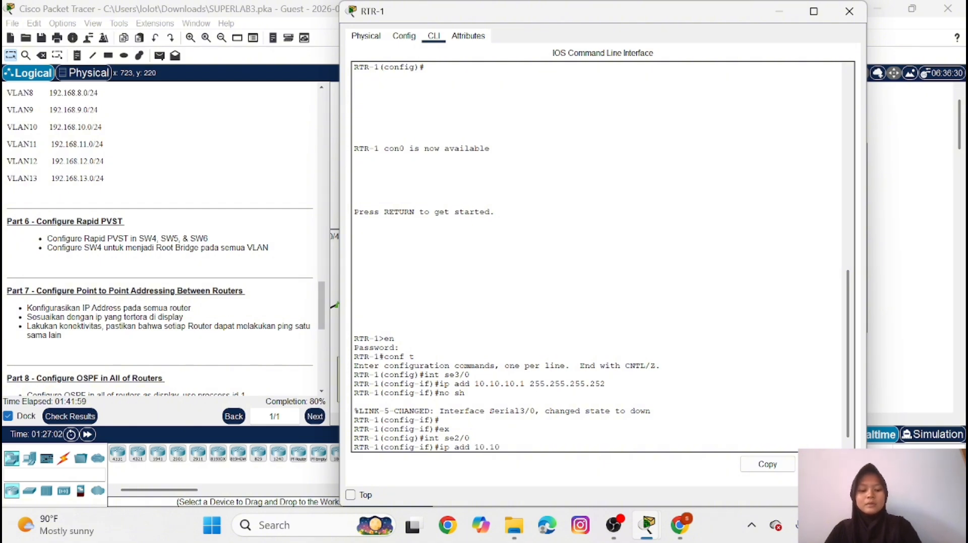
pyautogui.write('.10.')
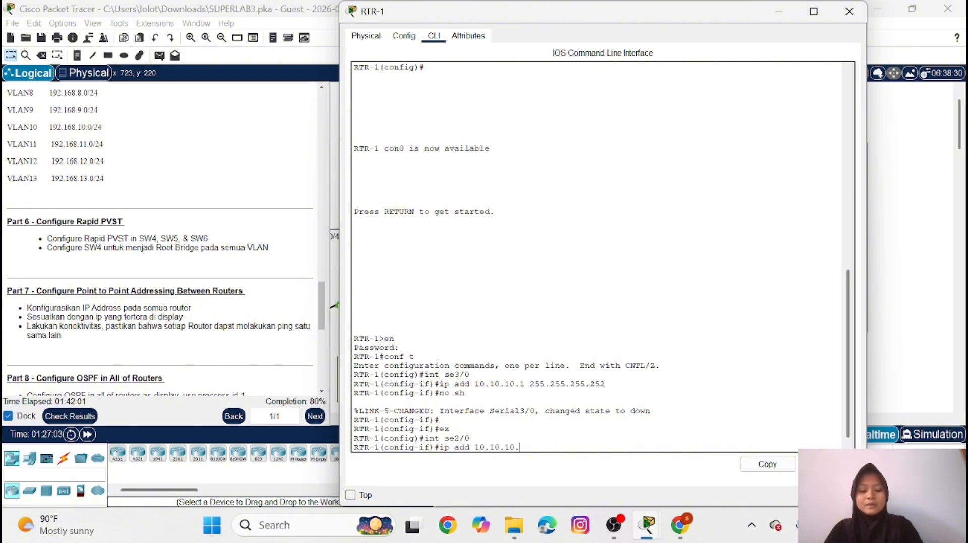
pyautogui.write('9')
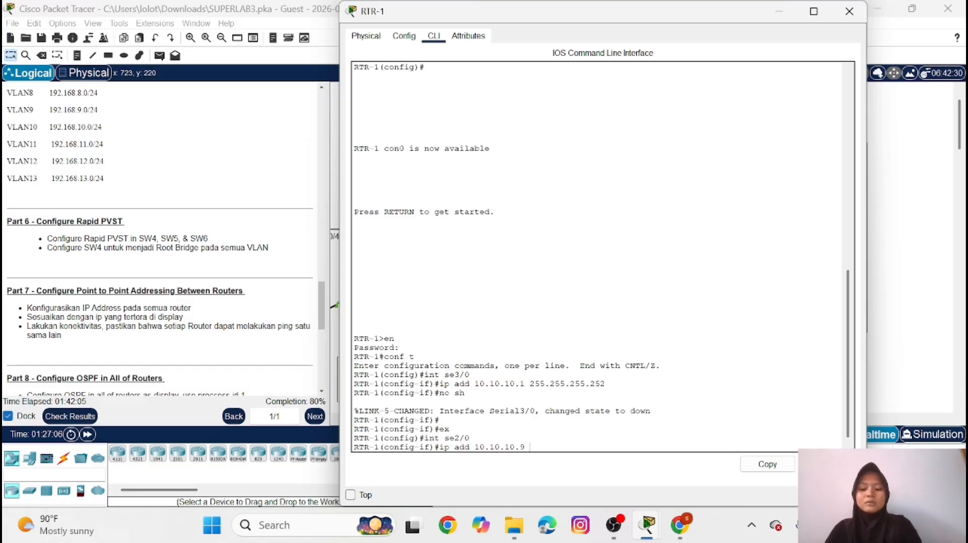
pyautogui.write(' 255.')
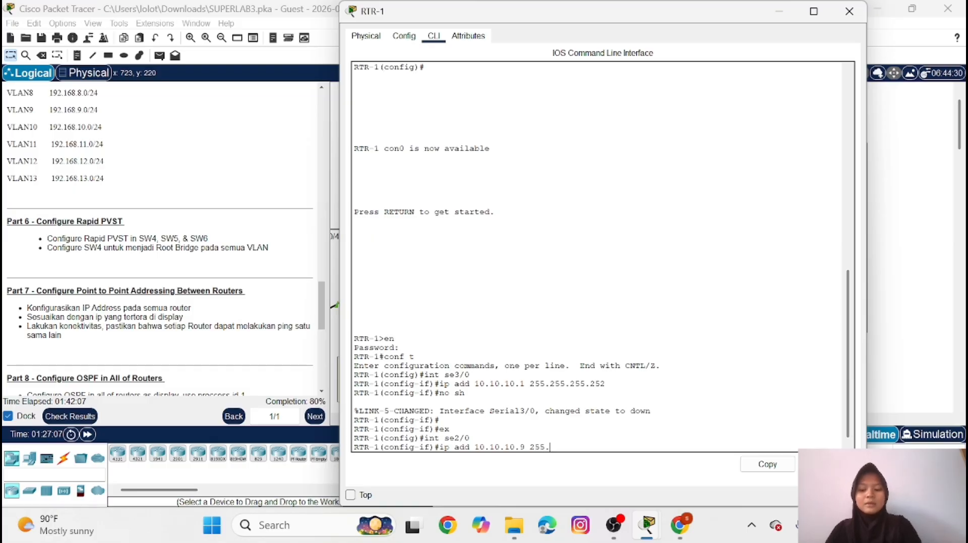
pyautogui.write('255.255')
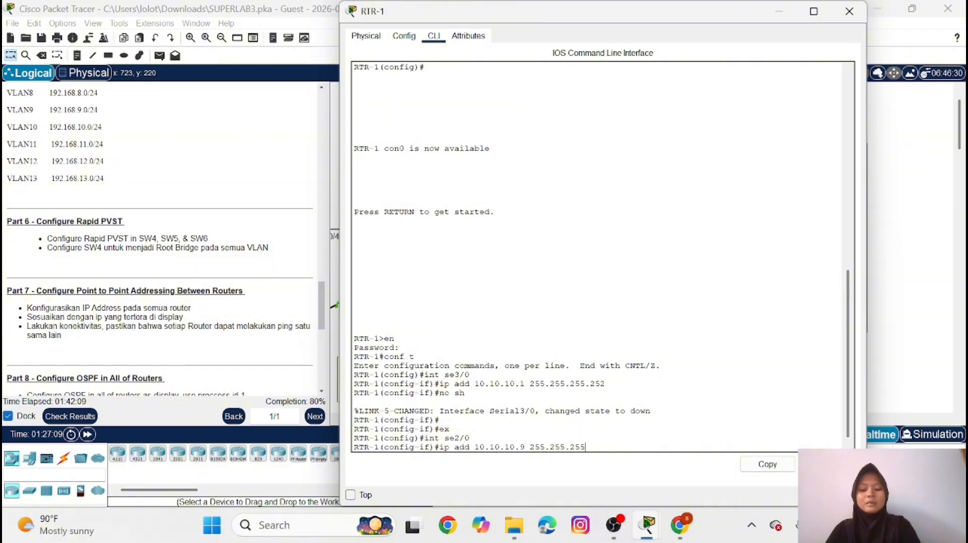
pyautogui.write('.252')
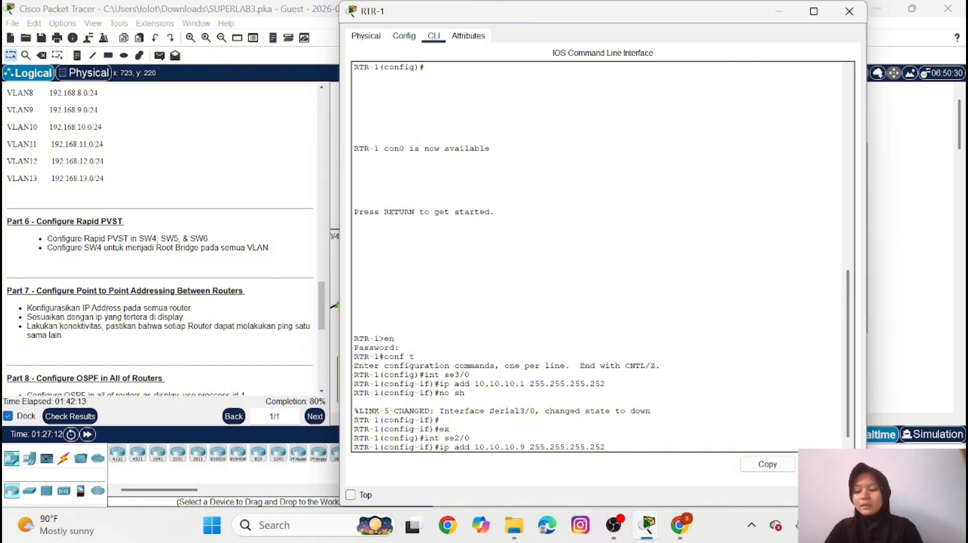
pyautogui.press('Return')
# Enable interface se2/0 on RTR-1 with no shutdown
pyautogui.write('no')
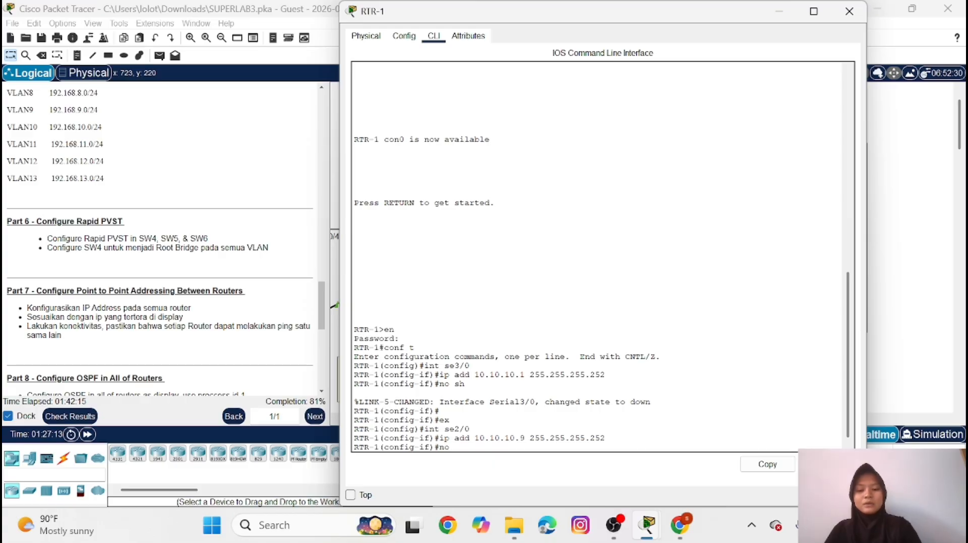
pyautogui.write(' sh')
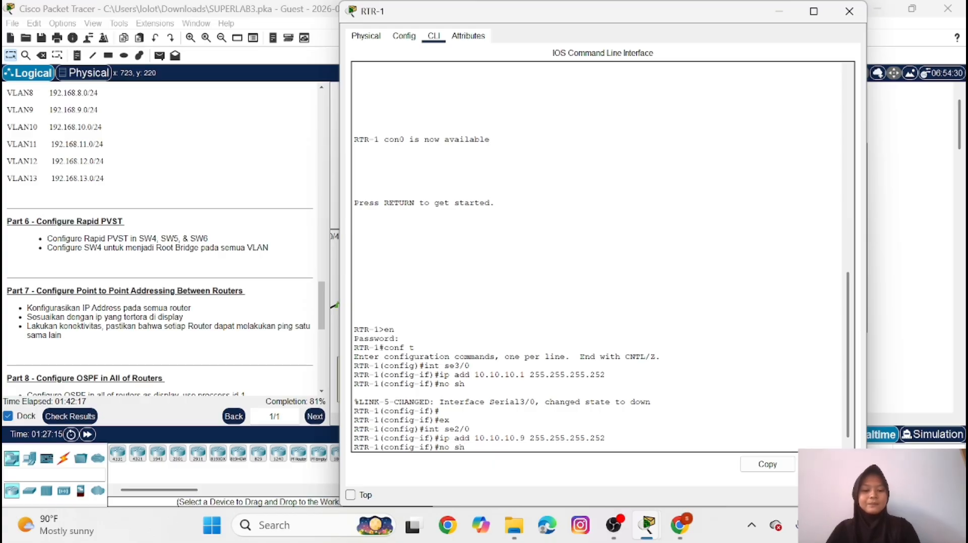
pyautogui.press('Return')
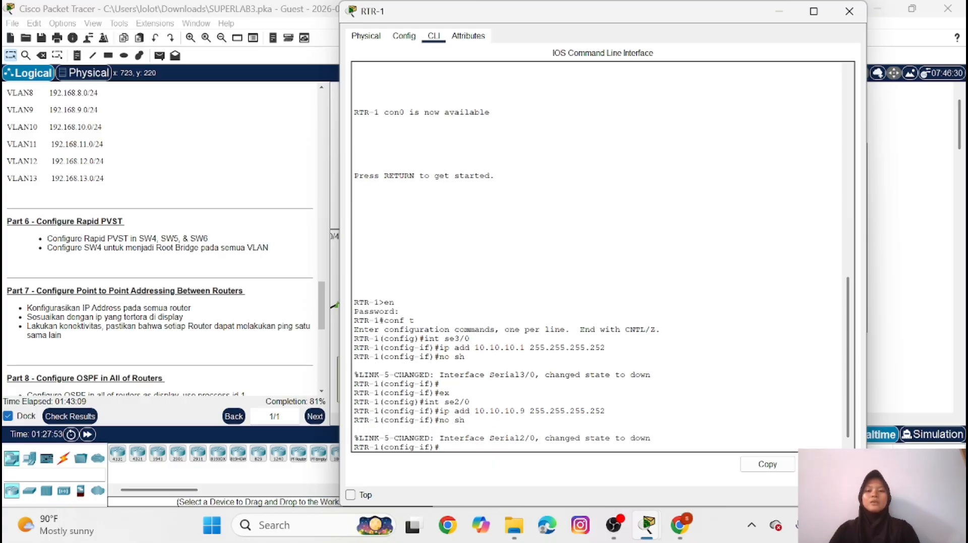
# Open the RTR-2 command line, enter privileged mode with the enable password, and enter global configuration mode
pyautogui.click(779, 11)
pyautogui.click(373, 230)
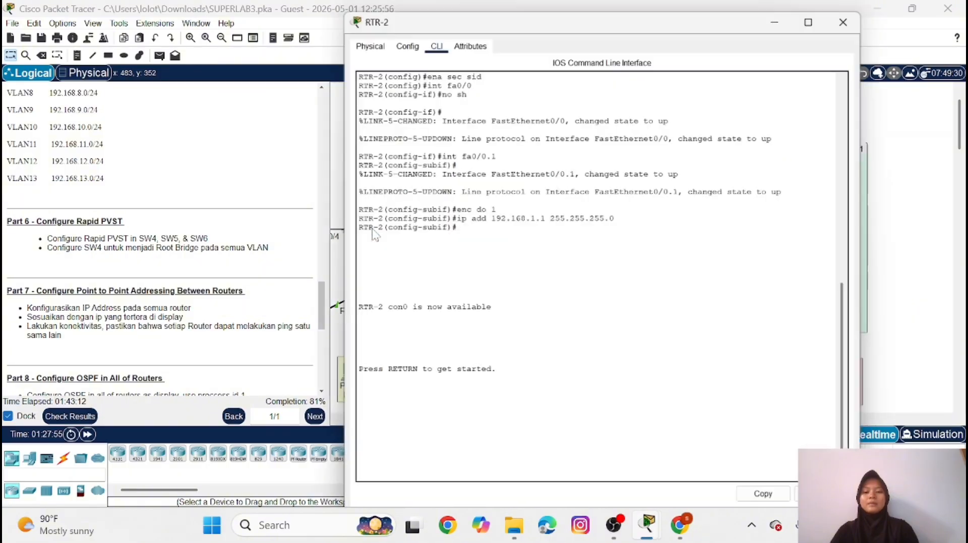
pyautogui.press('Return')
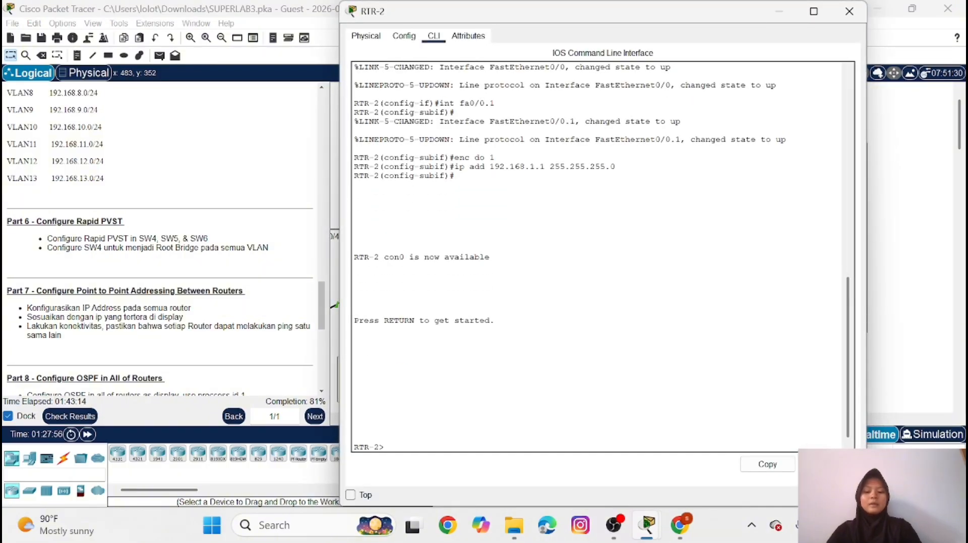
pyautogui.write('en')
pyautogui.press('Return')
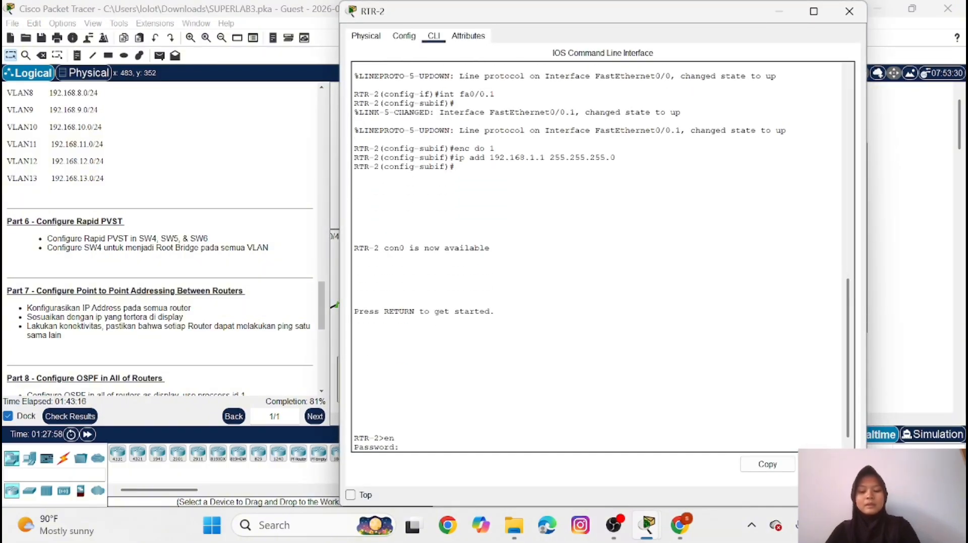
pyautogui.press('Return')
pyautogui.write('con')
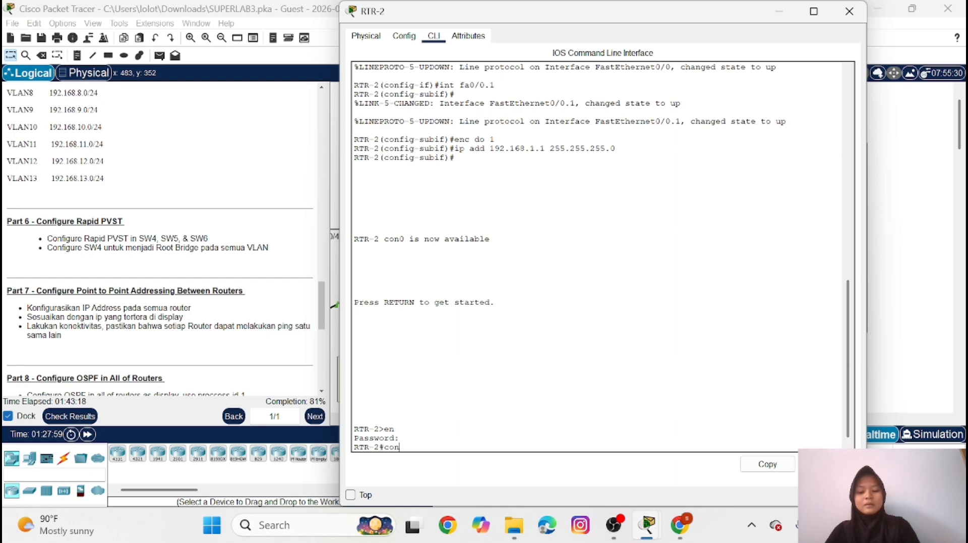
pyautogui.write('f t')
pyautogui.press('Return')
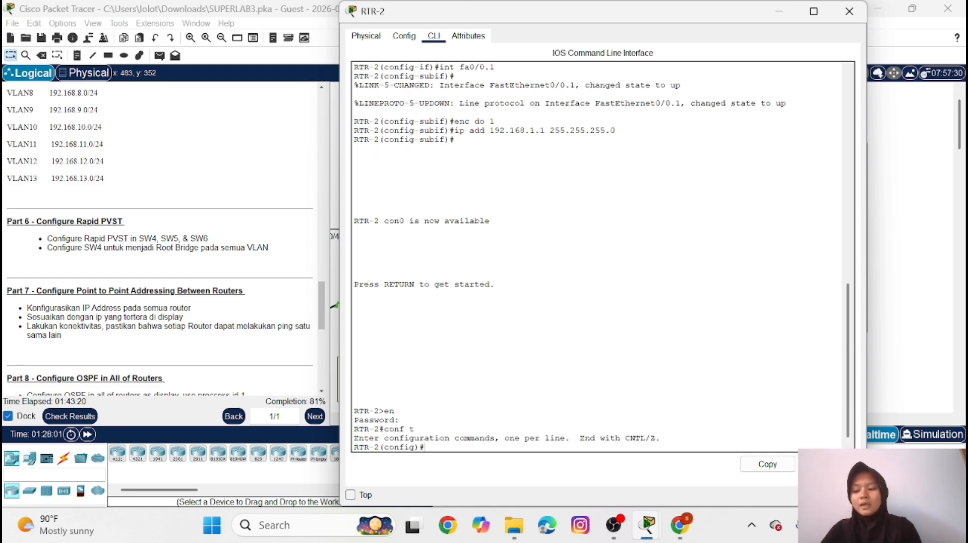
# Assign IP address 10.10.10.2 with mask 255.255.255.252 to interface se2/0 on RTR-2
pyautogui.write('int se')
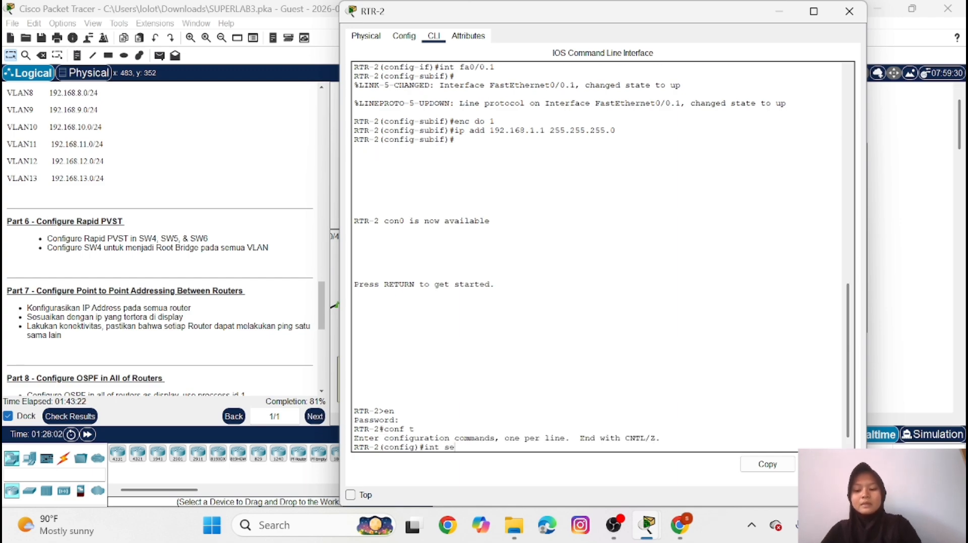
pyautogui.write('2/0')
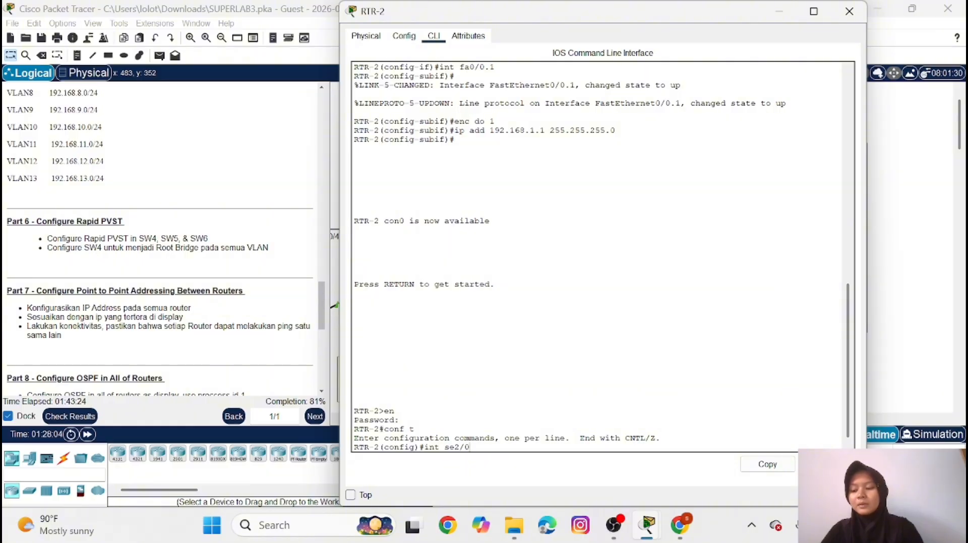
pyautogui.press('Return')
pyautogui.write('i')
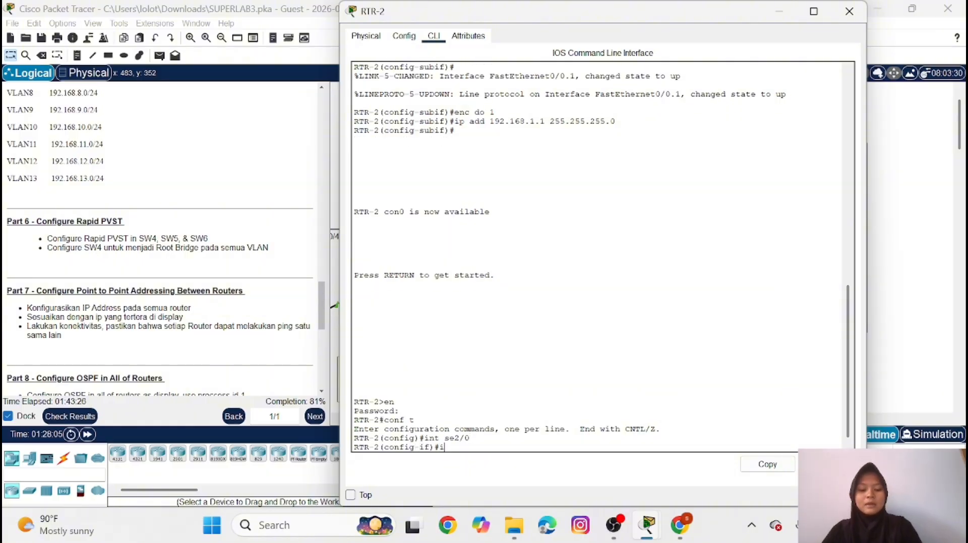
pyautogui.write('p add 1')
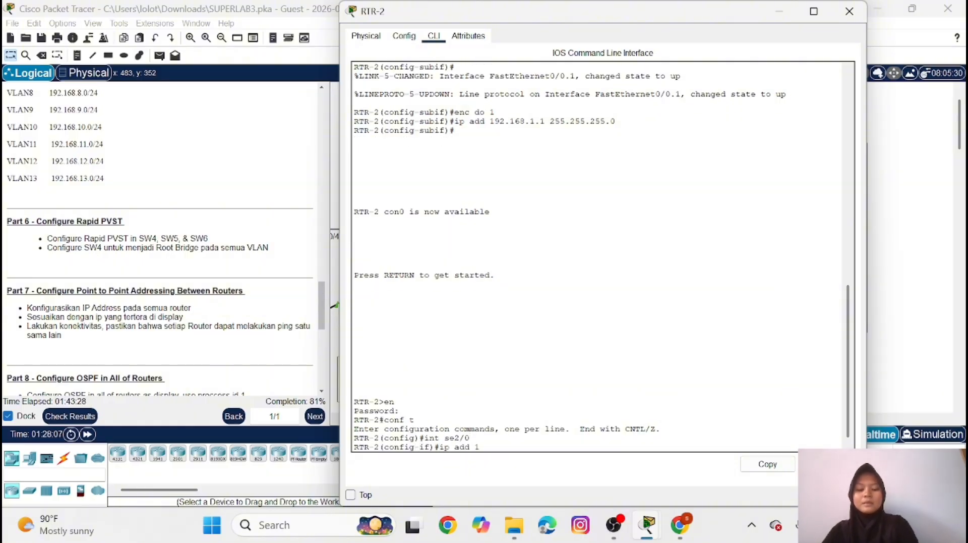
pyautogui.write('0.10')
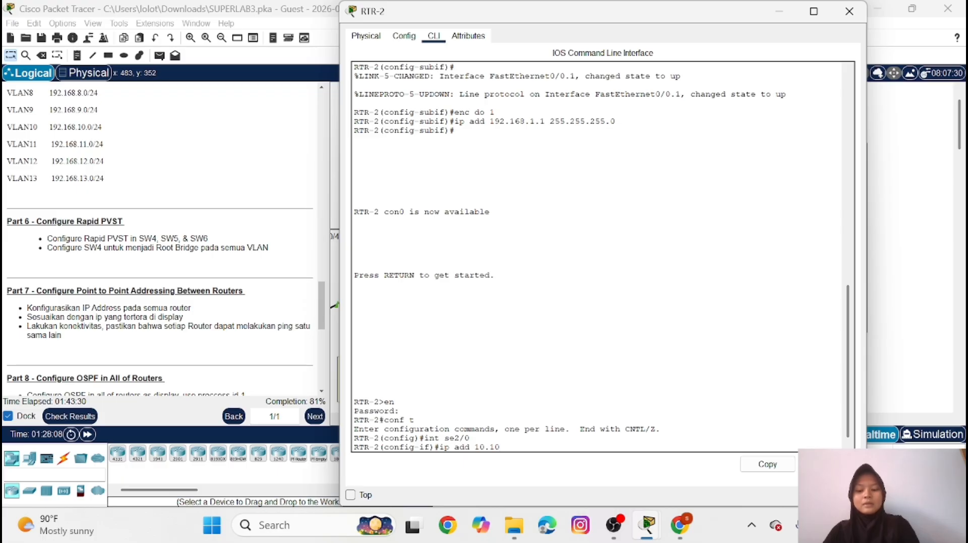
pyautogui.write('.1')
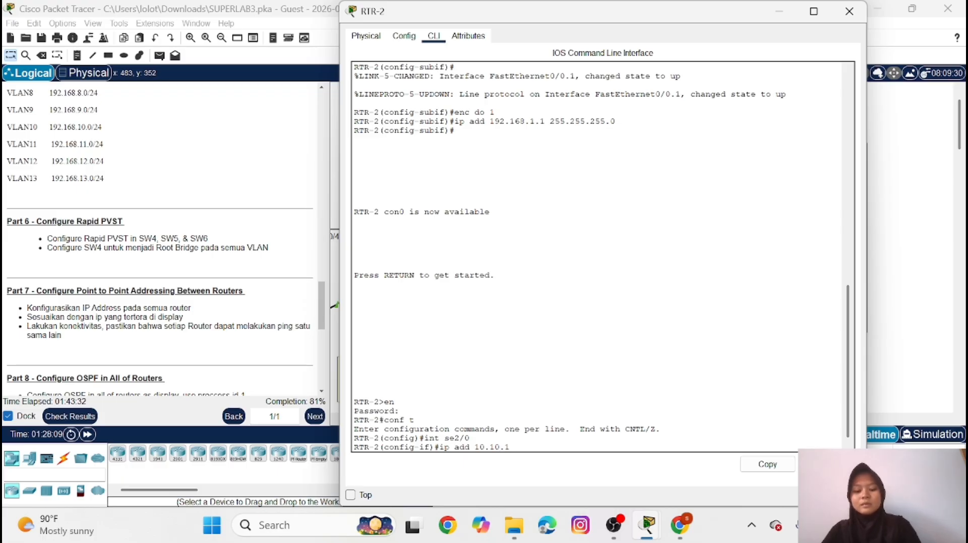
pyautogui.write('0.2 ')
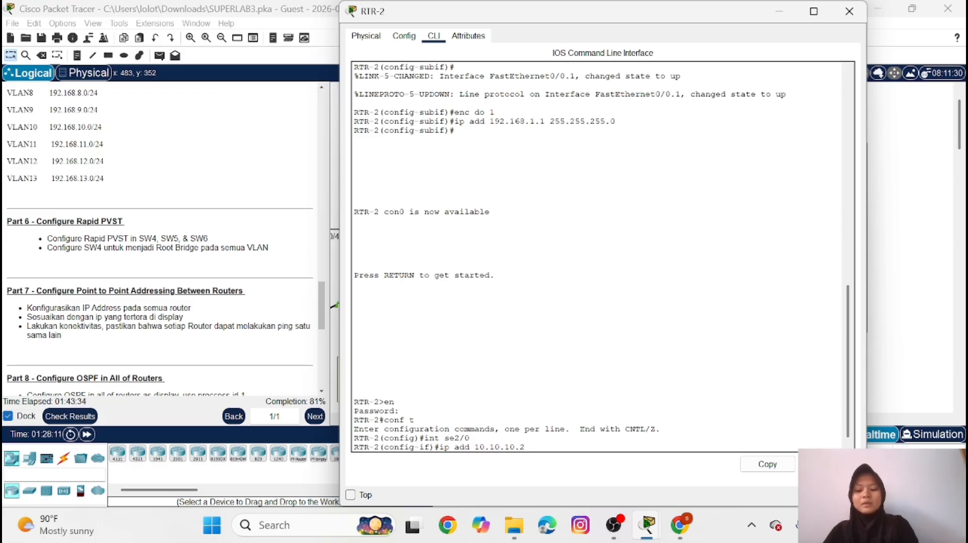
pyautogui.write('255.255')
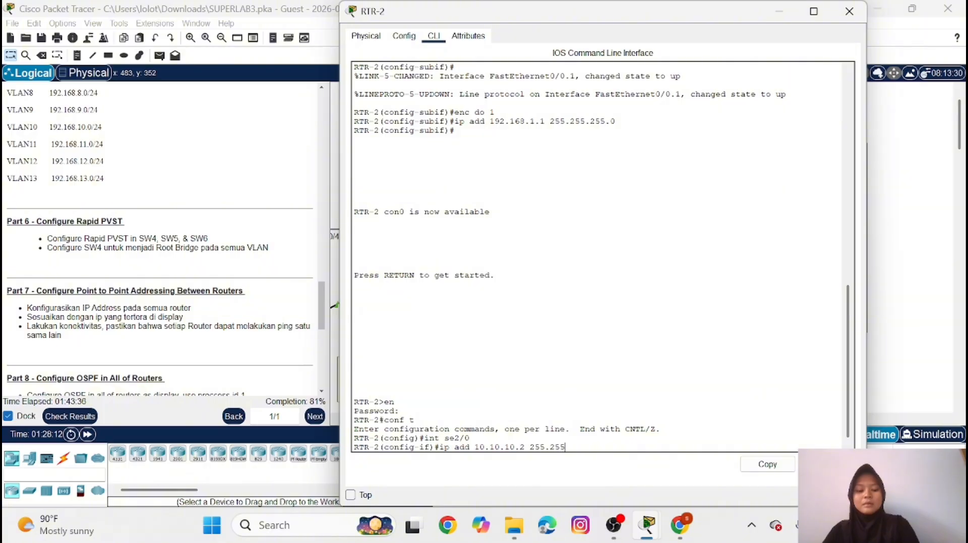
pyautogui.write('.255.252')
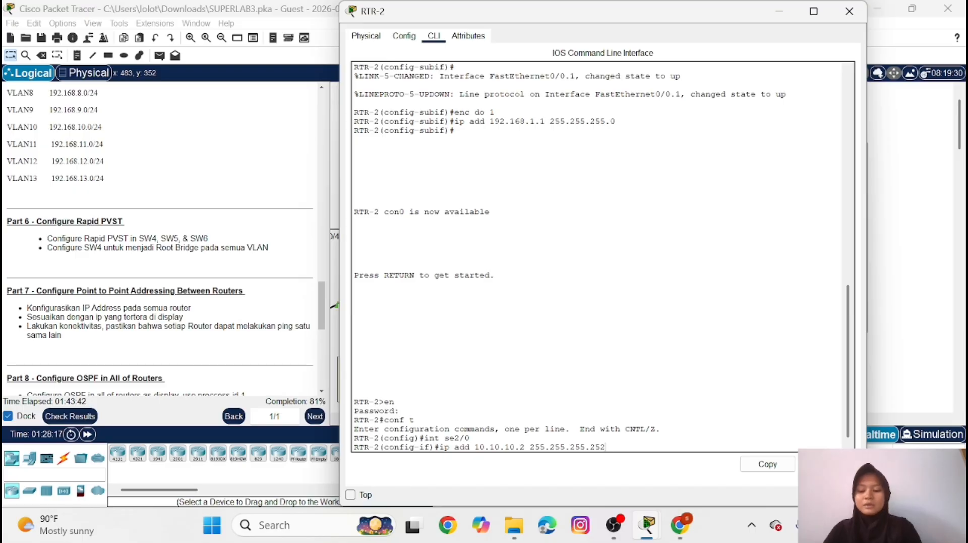
pyautogui.press('Return')
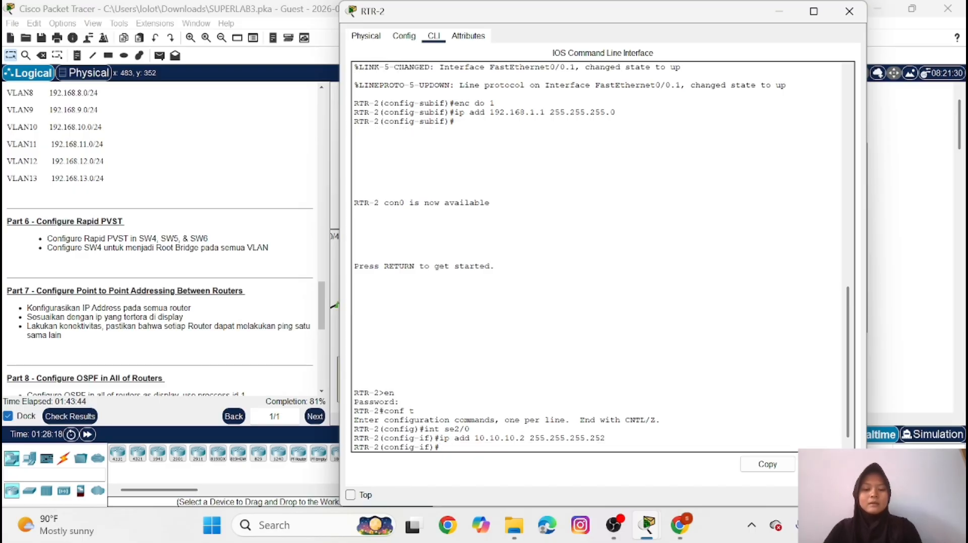
# Enable interface se2/0 on RTR-2 with no shutdown and return to global configuration mode
pyautogui.write('n')
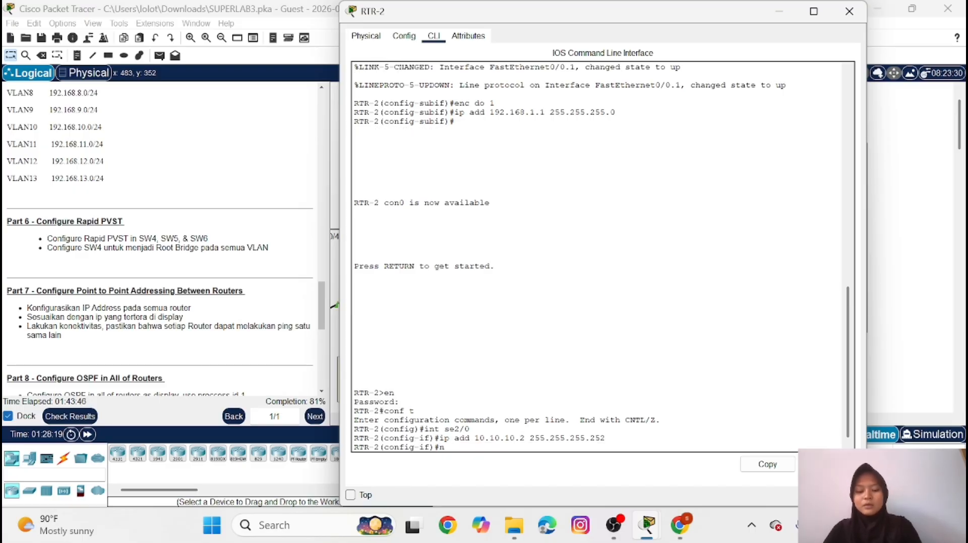
pyautogui.write('o sh')
pyautogui.press('Return')
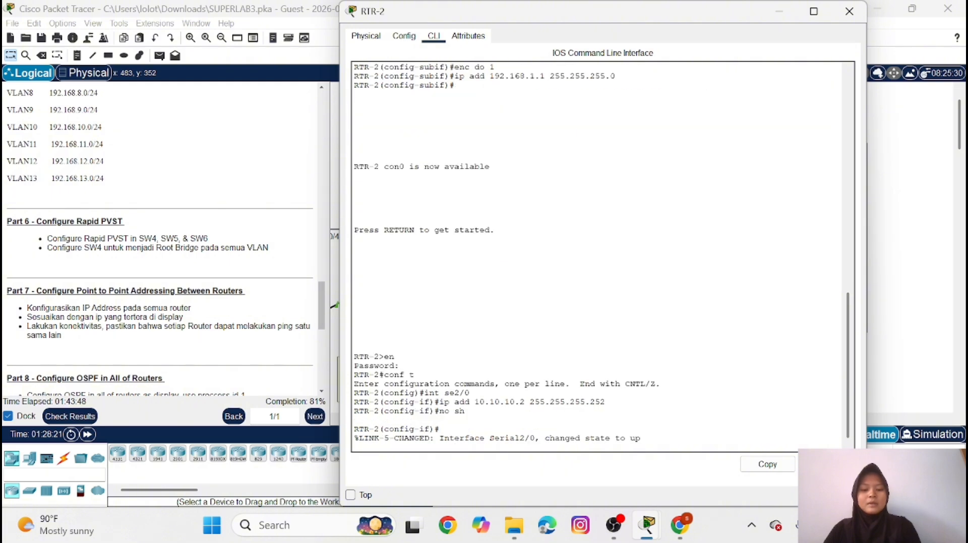
pyautogui.press('Return')
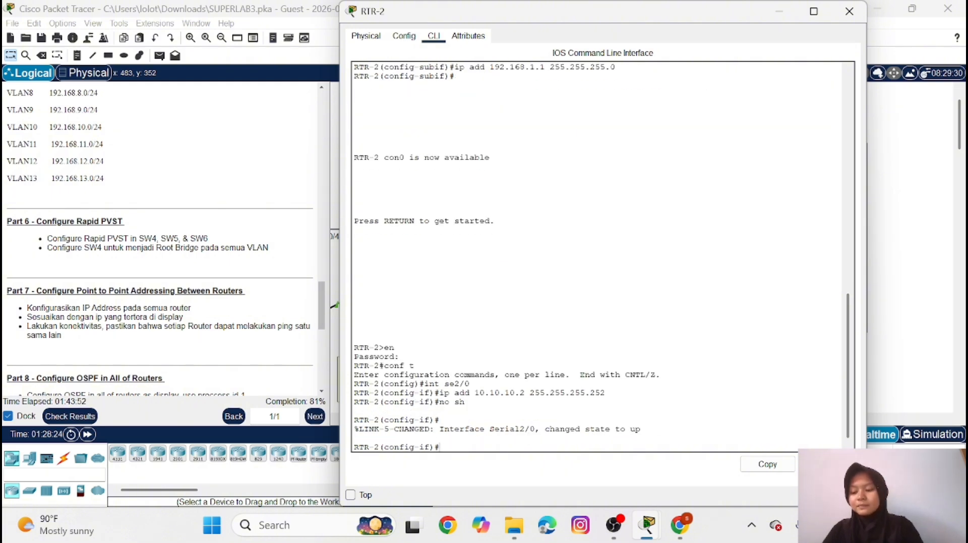
pyautogui.write('ex')
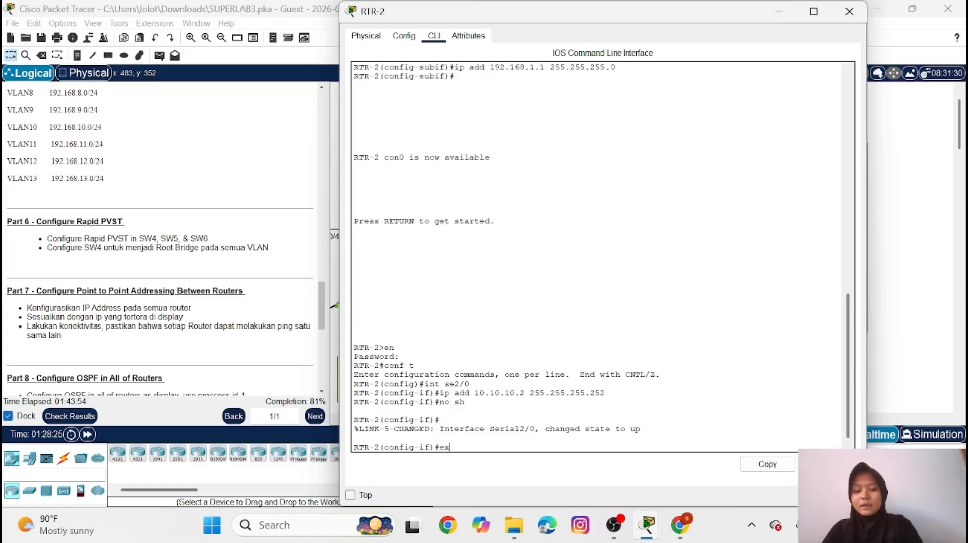
pyautogui.press('Return')
pyautogui.press('Return')
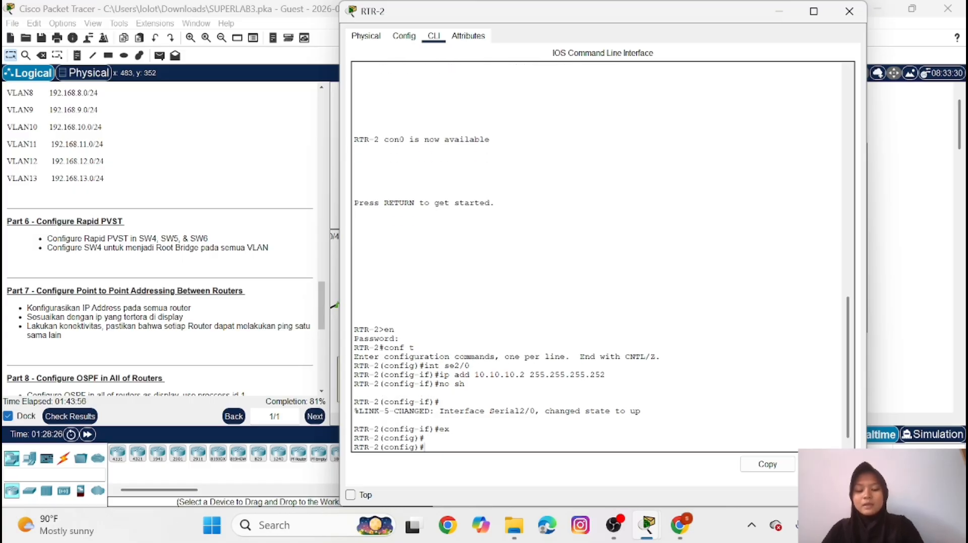
# Assign IP address 10.10.10.5 with mask 255.255.255.252 to interface se3/0 on RTR-2
pyautogui.write('int se')
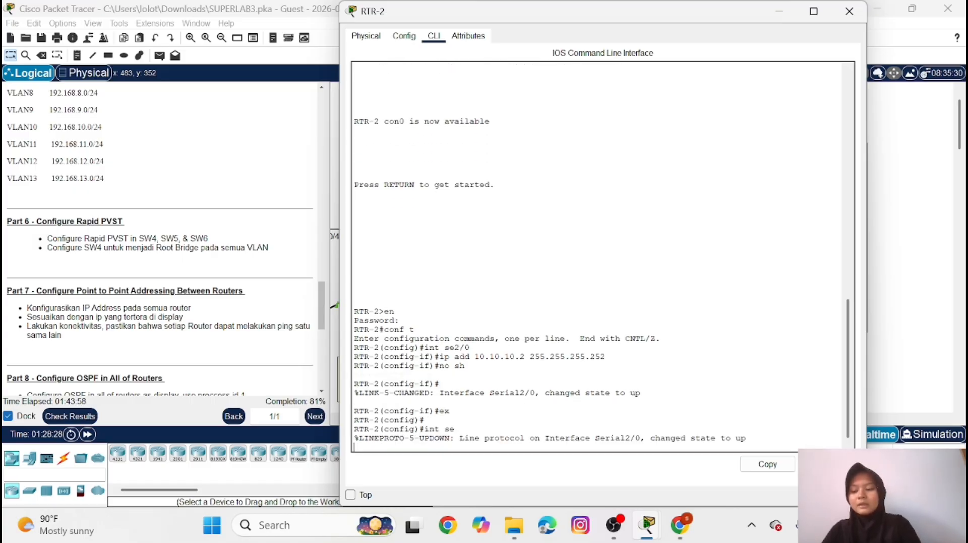
pyautogui.press('Return')
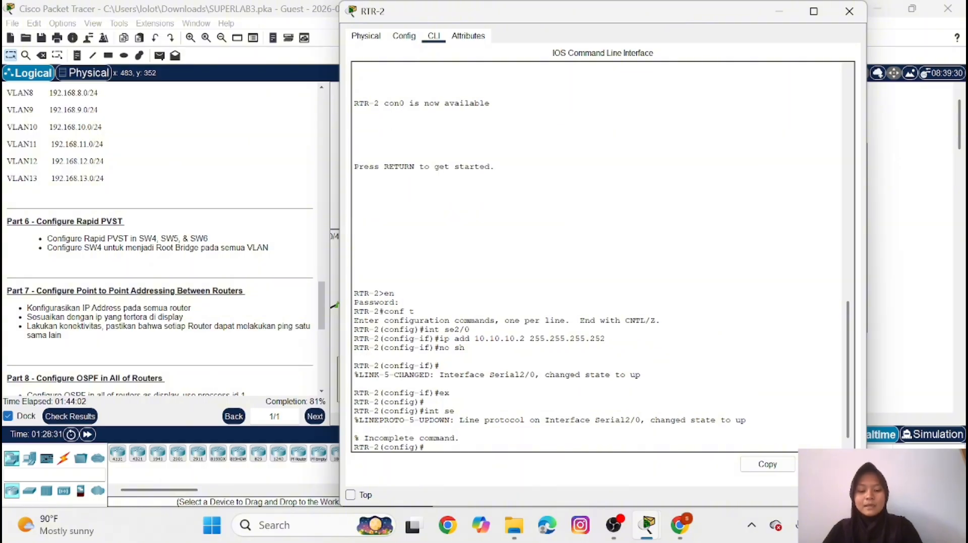
pyautogui.write('int se3/0')
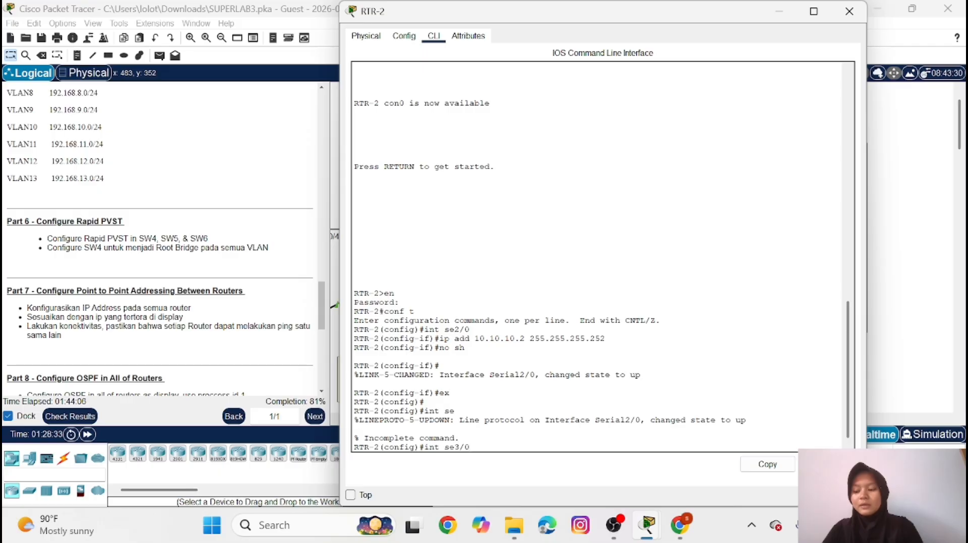
pyautogui.press('Return')
pyautogui.write('ip')
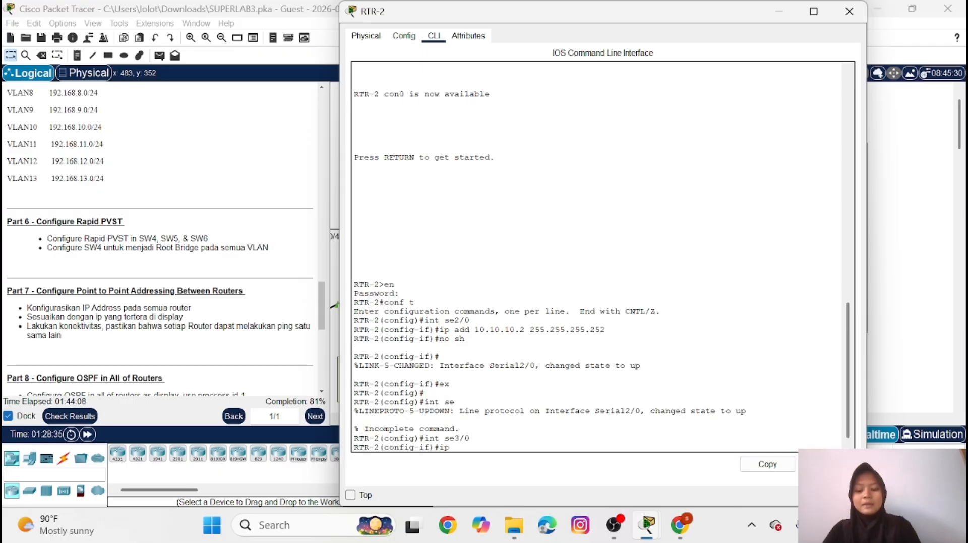
pyautogui.write(' add')
pyautogui.write('1')
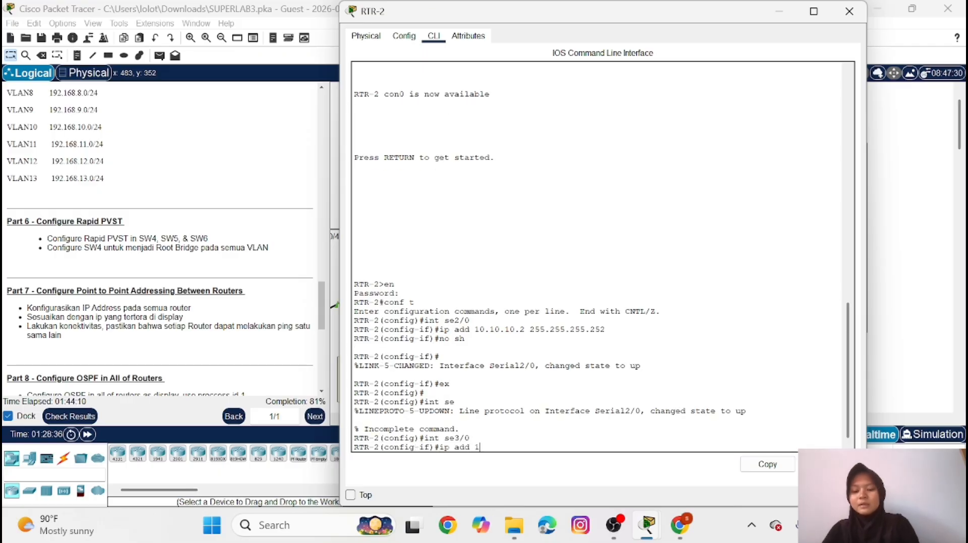
pyautogui.write('0.10.10.')
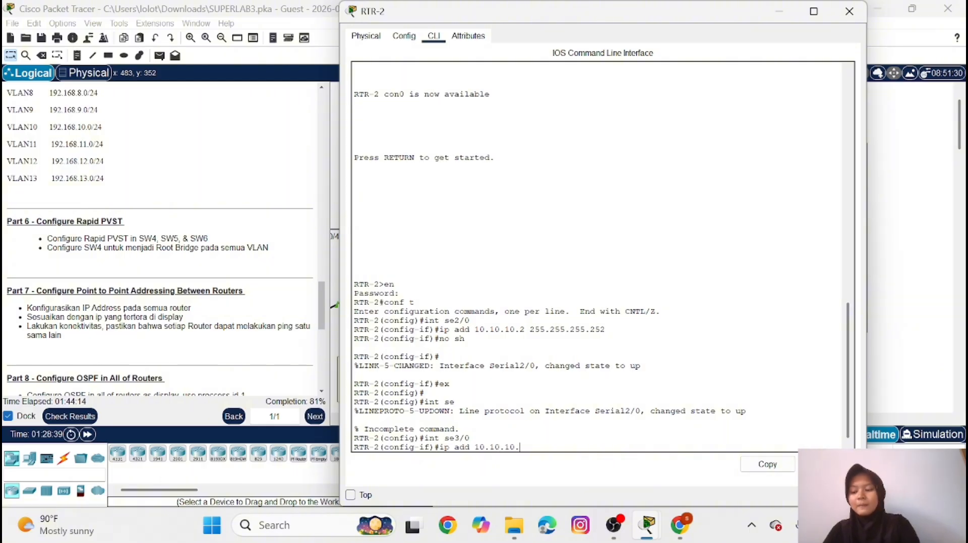
pyautogui.write('5 2')
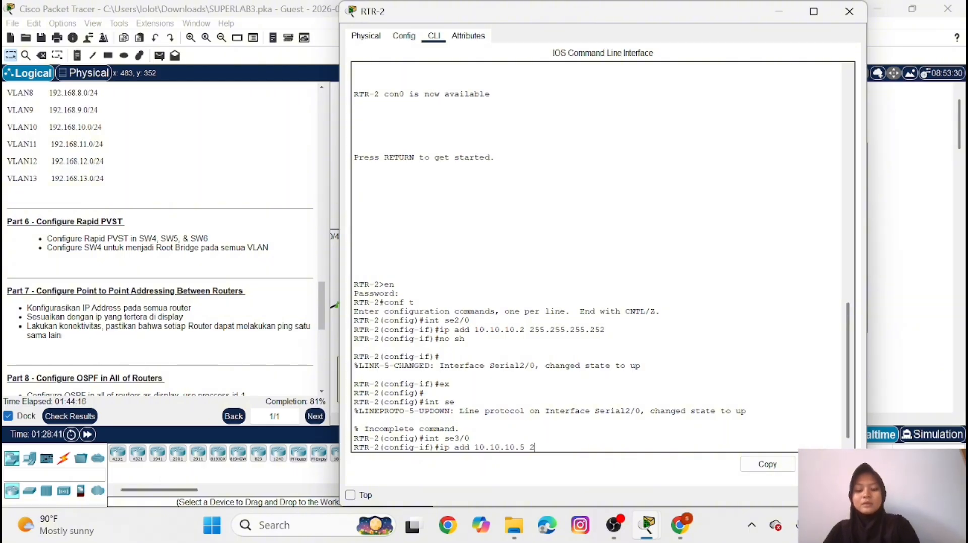
pyautogui.write('55.255.')
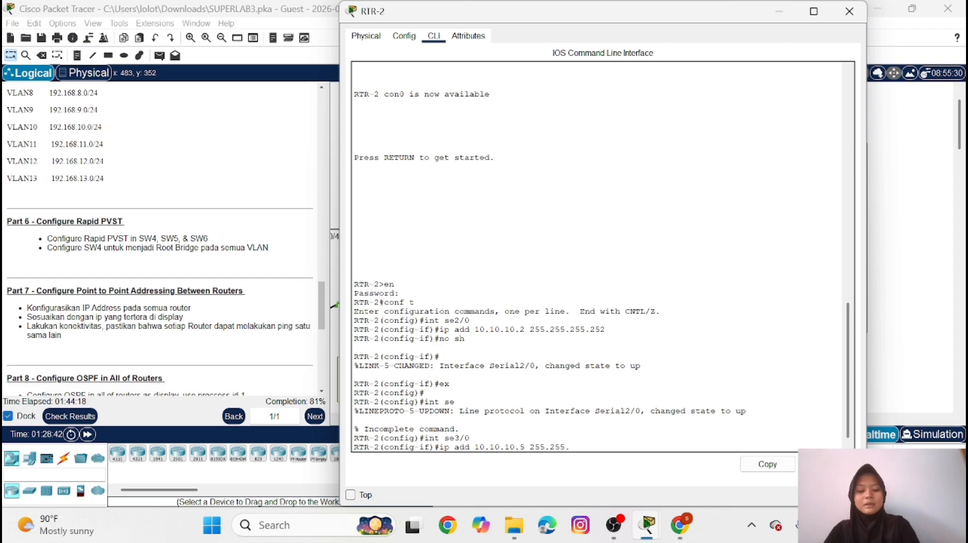
pyautogui.write('255.2')
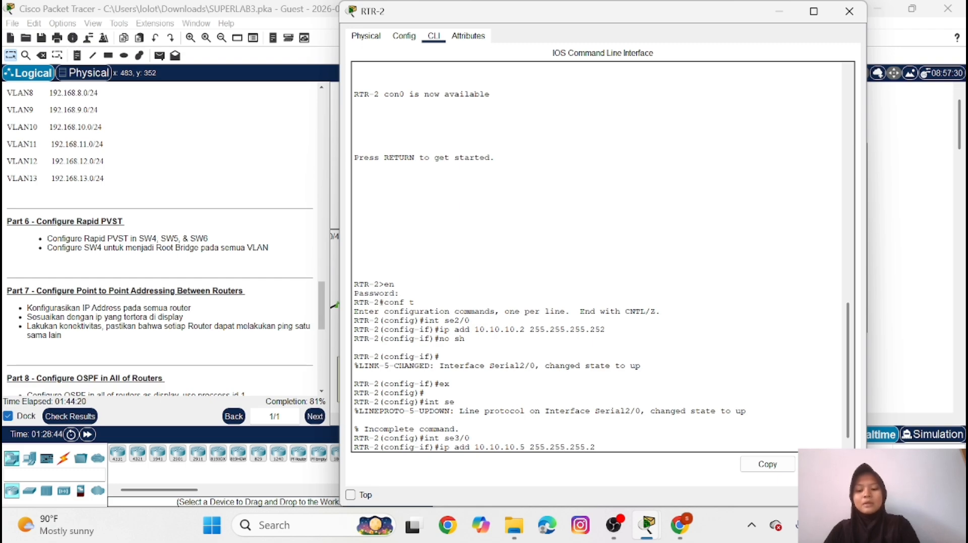
pyautogui.write('52')
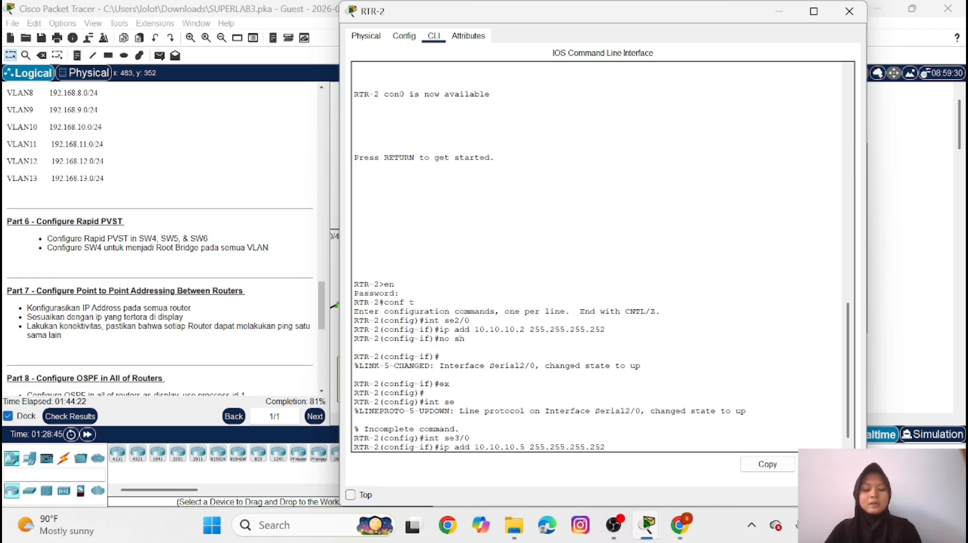
pyautogui.press('Return')
# Enable interface se3/0 on RTR-2 with no shutdown
pyautogui.write('no')
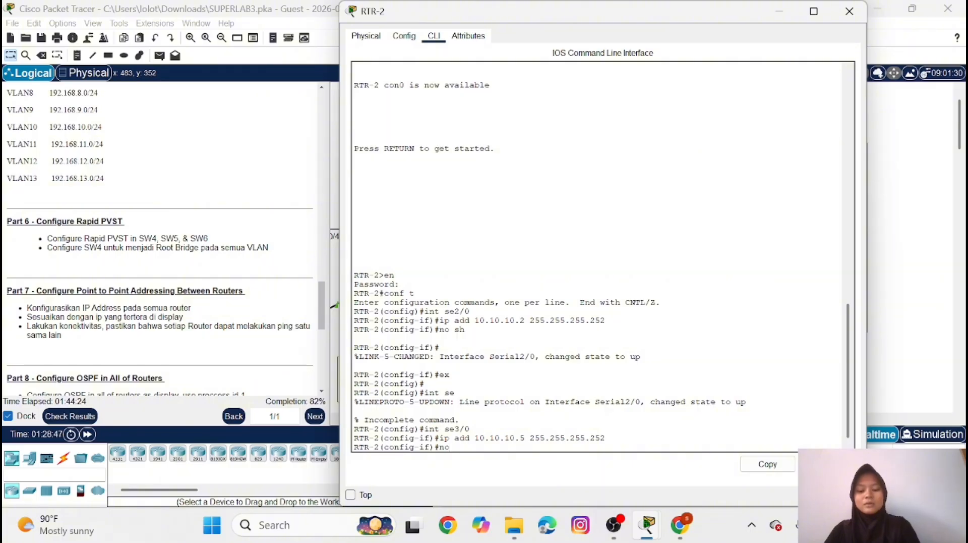
pyautogui.write(' sh')
pyautogui.press('Return')
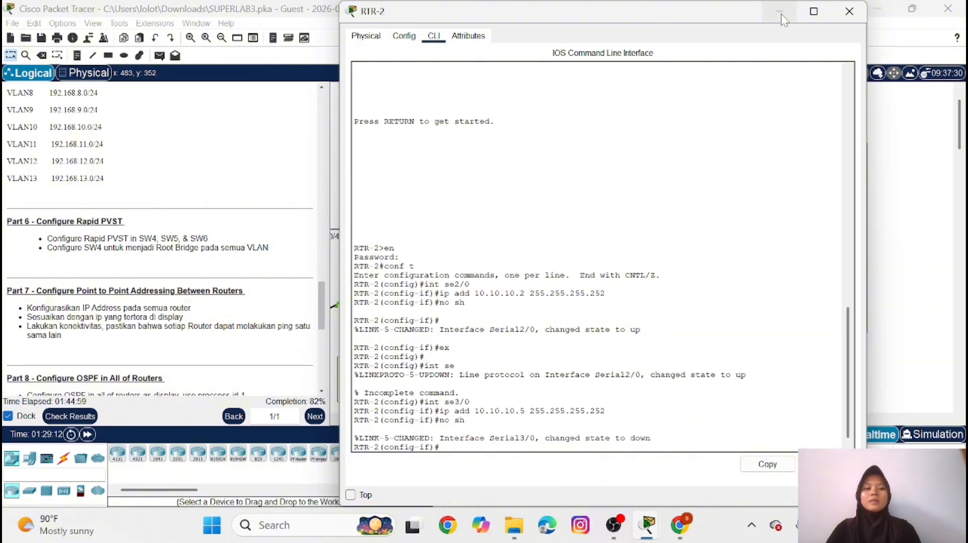
# Open the RTR-4 command line, enter privileged mode with the enable password, and enter global configuration mode
pyautogui.click(781, 13)
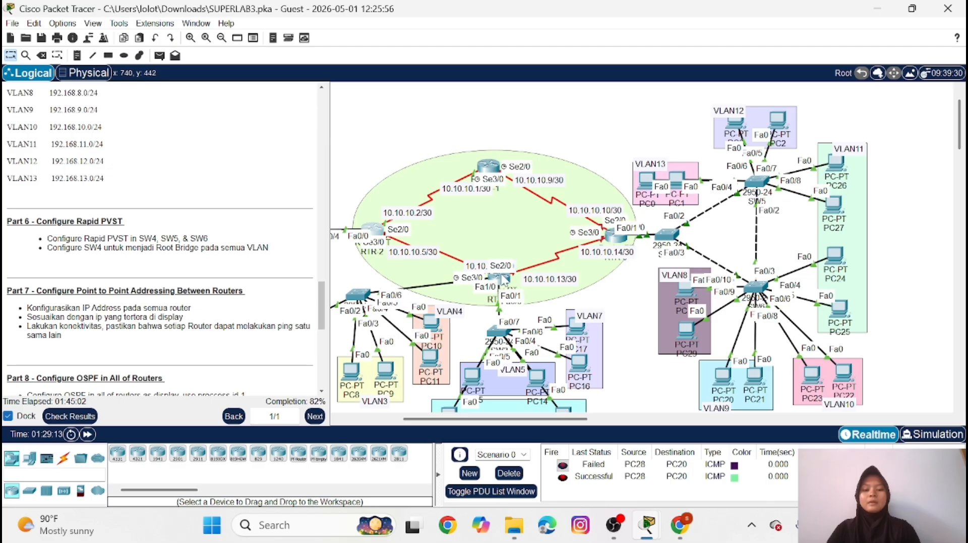
pyautogui.click(501, 279)
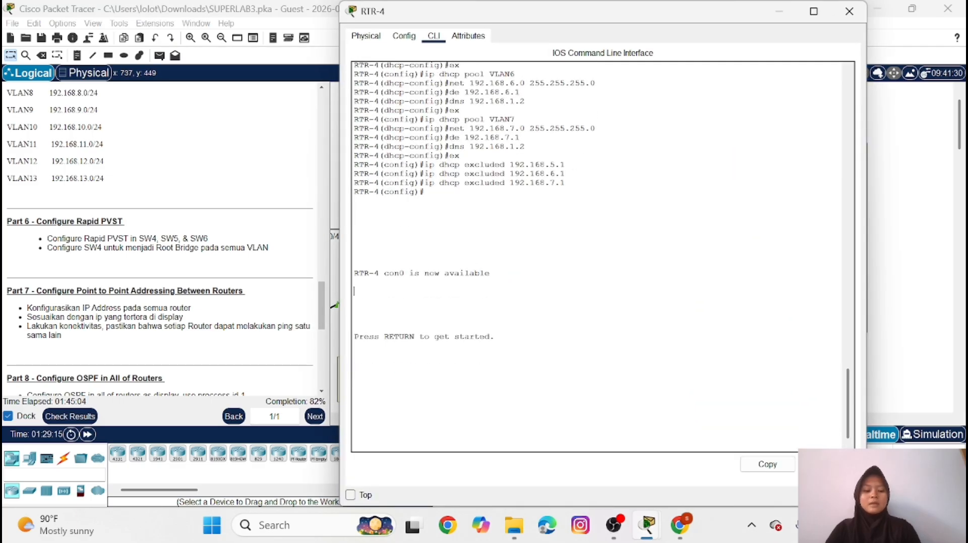
pyautogui.press('Return')
pyautogui.write('en')
pyautogui.press('Return')
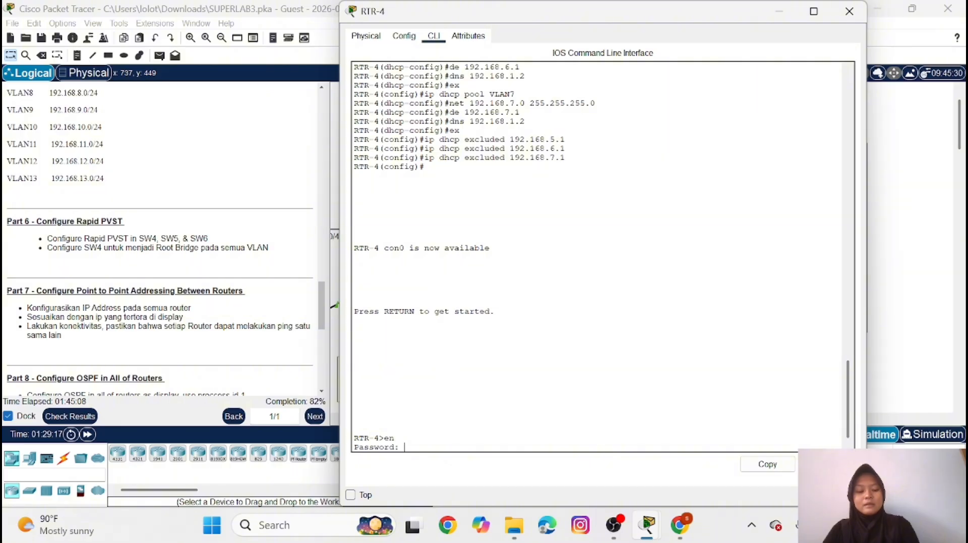
pyautogui.press('Return')
pyautogui.write('conf')
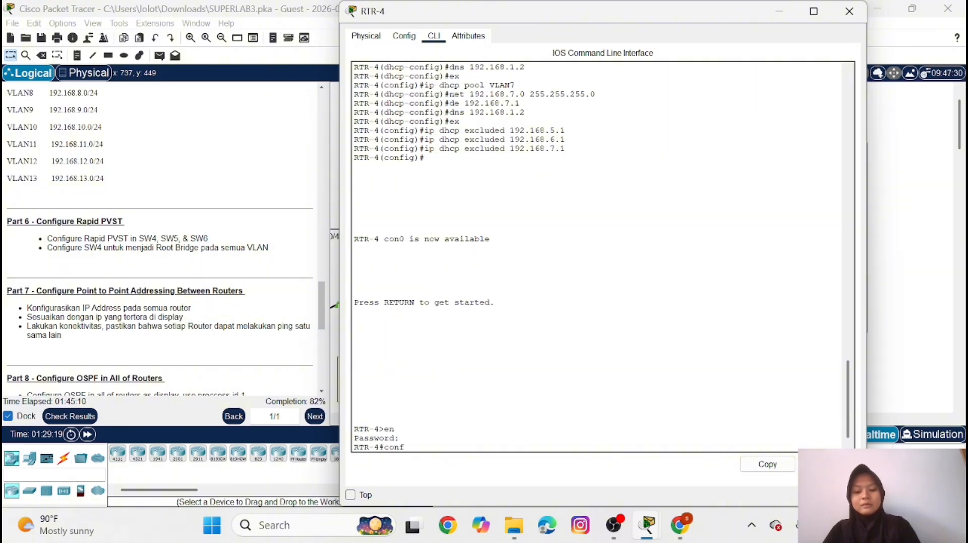
pyautogui.write(' t')
pyautogui.press('Return')
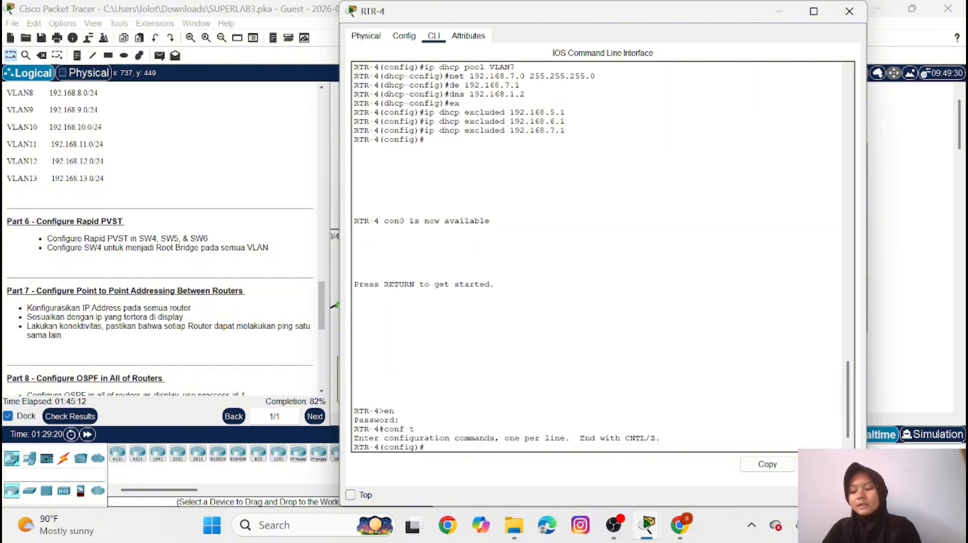
# Assign IP address 10.10.10.6 with mask 255.255.255.252 to interface se3/0 on RTR-4
pyautogui.write('int se2')
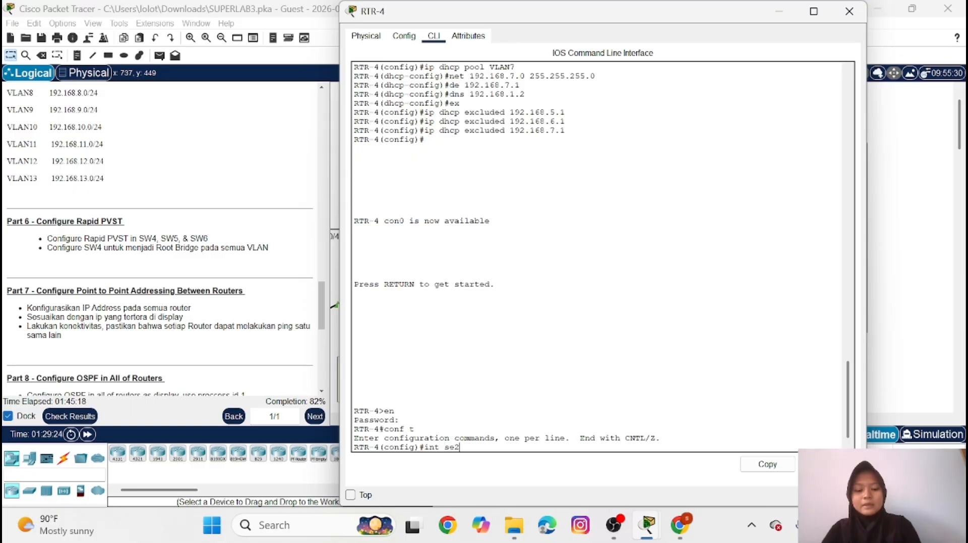
pyautogui.press('BackSpace')
pyautogui.write('3/0')
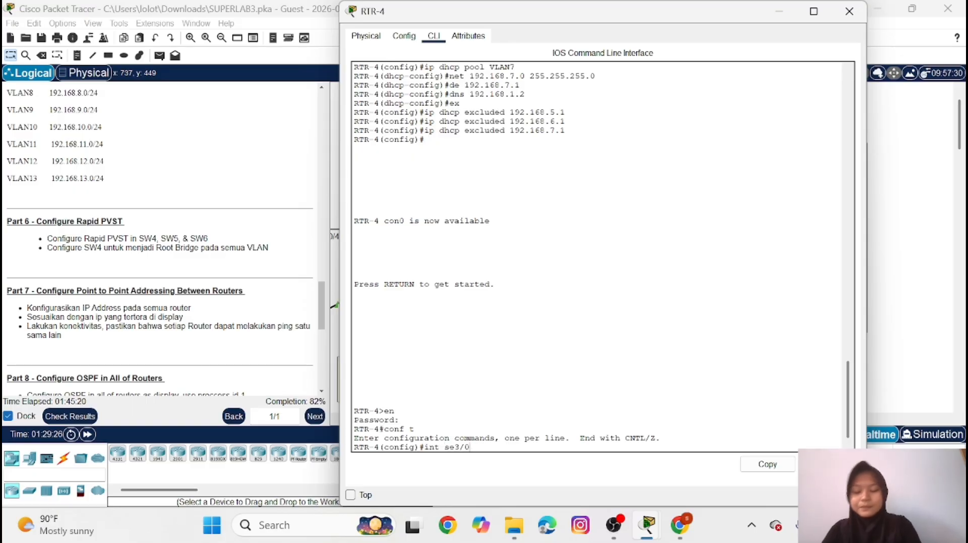
pyautogui.press('Return')
pyautogui.write('ip ')
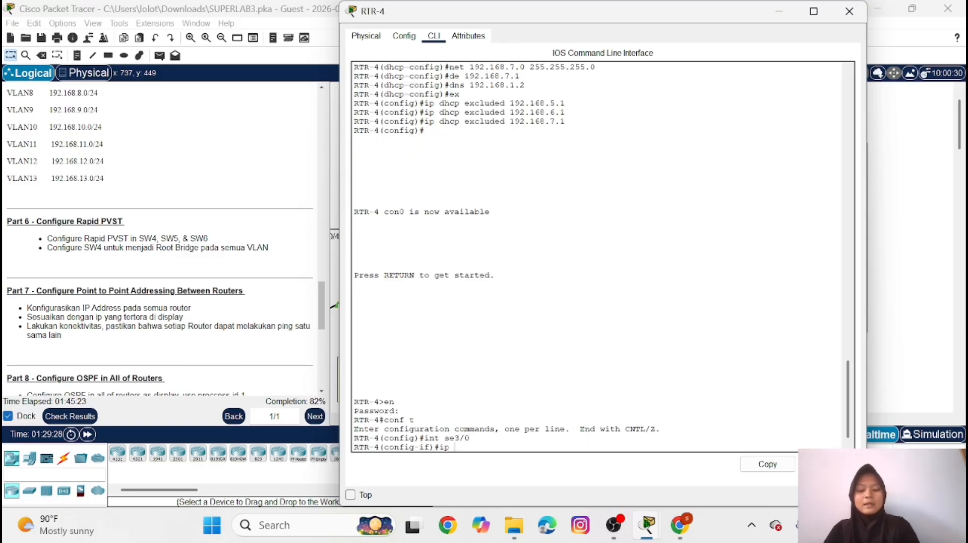
pyautogui.write('add 10.')
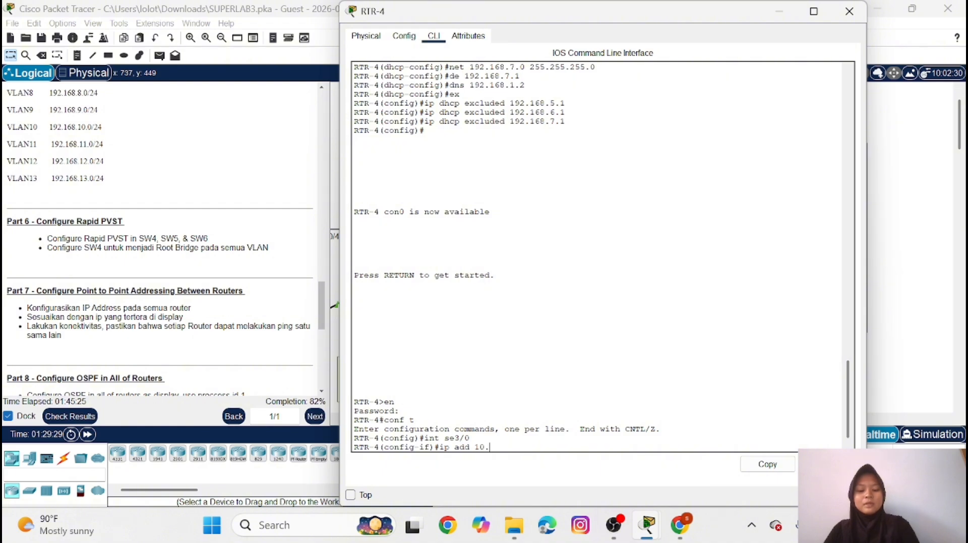
pyautogui.write('10.1')
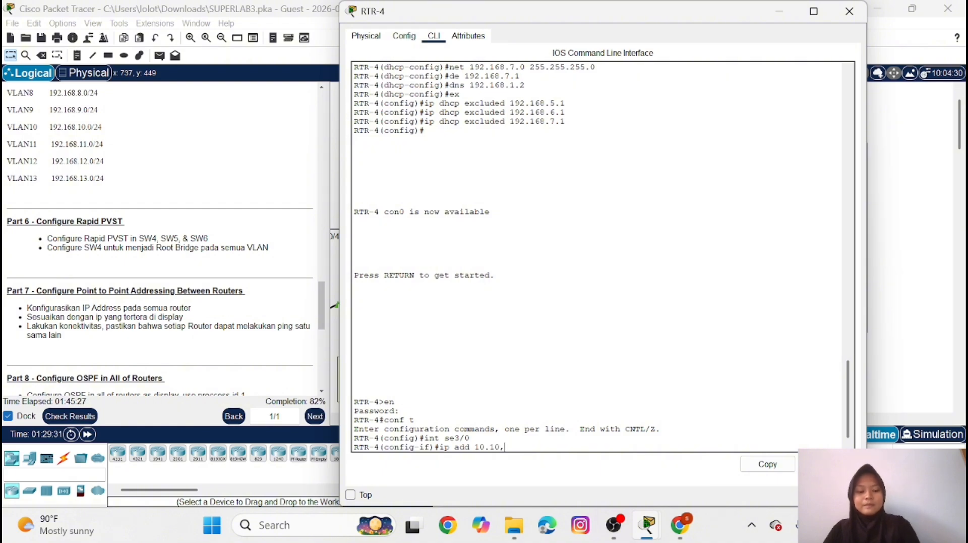
pyautogui.write('0')
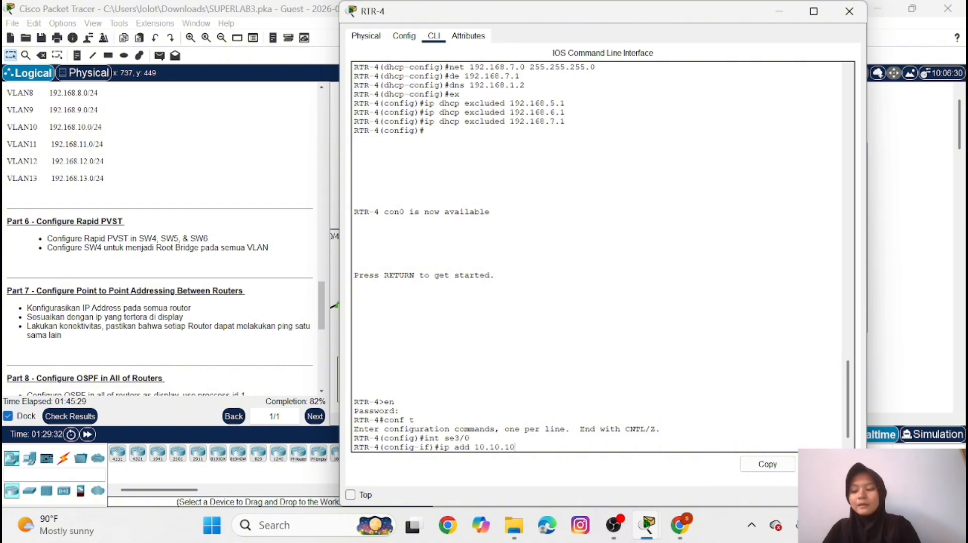
pyautogui.write('.6')
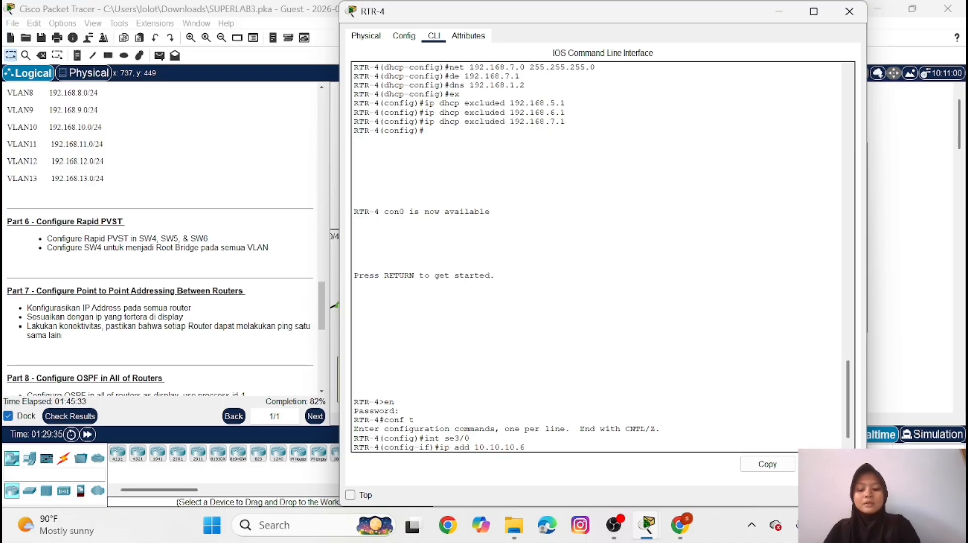
pyautogui.write(' 255.255')
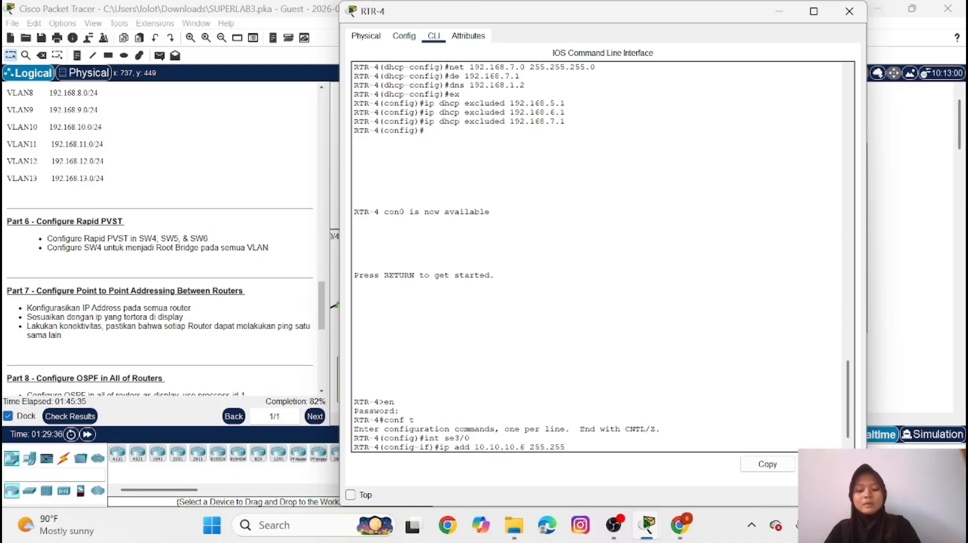
pyautogui.write('.255.25')
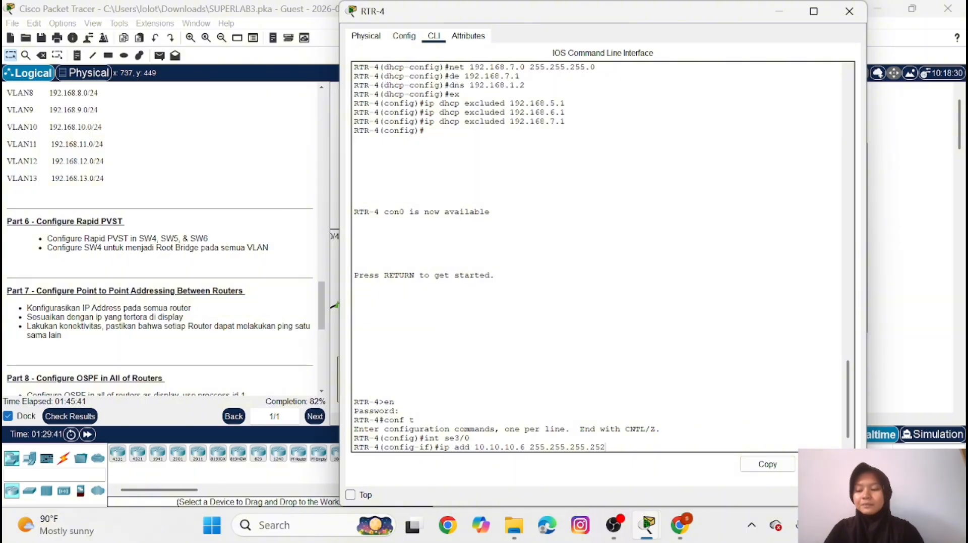
pyautogui.write('2')
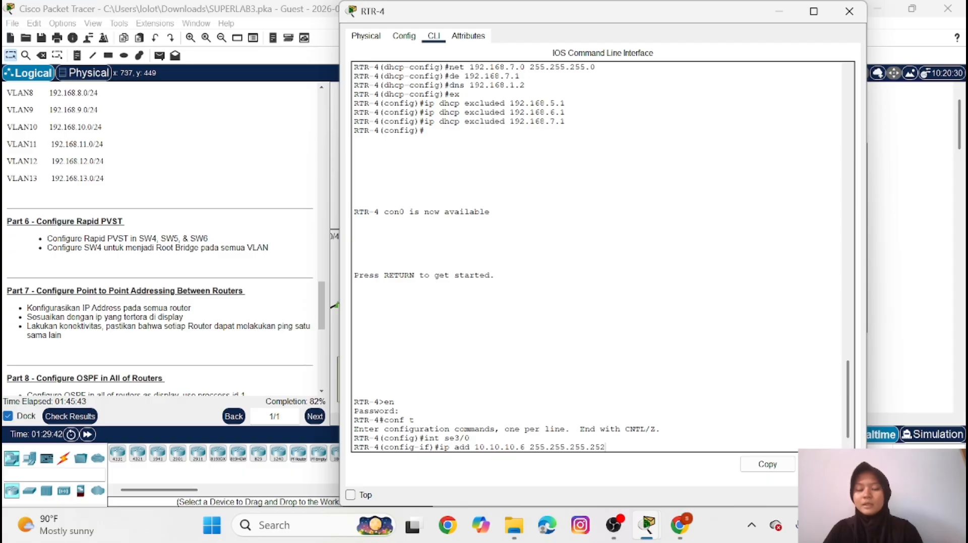
pyautogui.press('Return')
# Enable interface se3/0 on RTR-4 with no shutdown and return to global configuration mode
pyautogui.write('no')
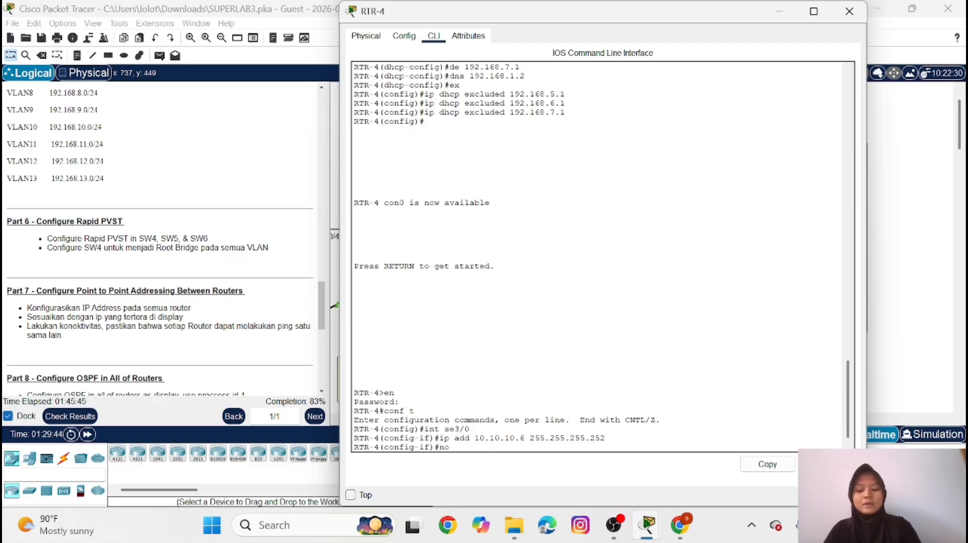
pyautogui.write(' sh')
pyautogui.press('Return')
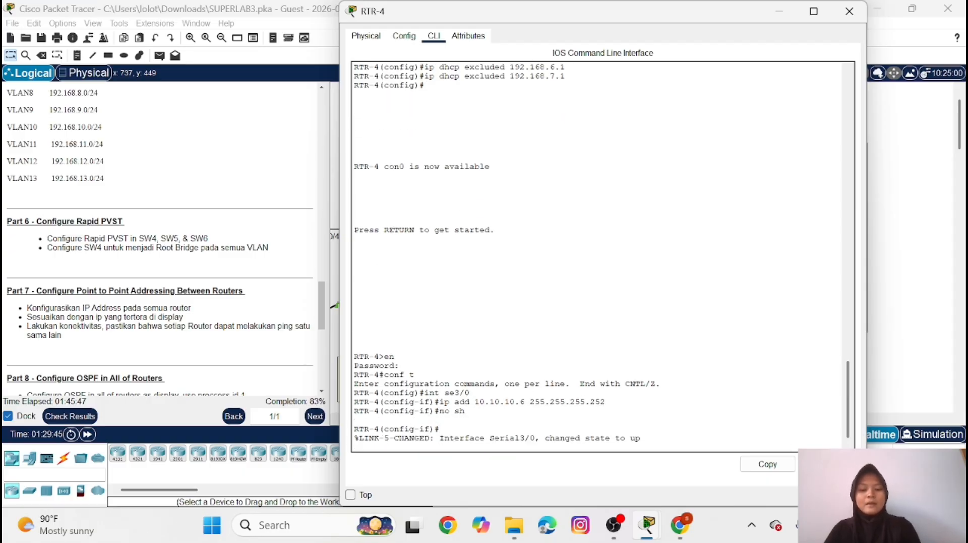
pyautogui.press('Return')
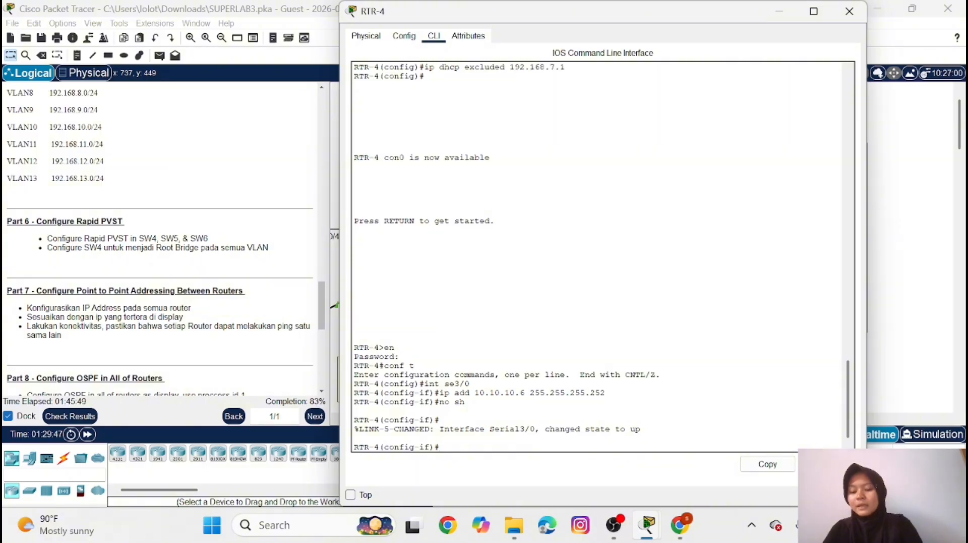
pyautogui.write('ex')
pyautogui.press('Return')
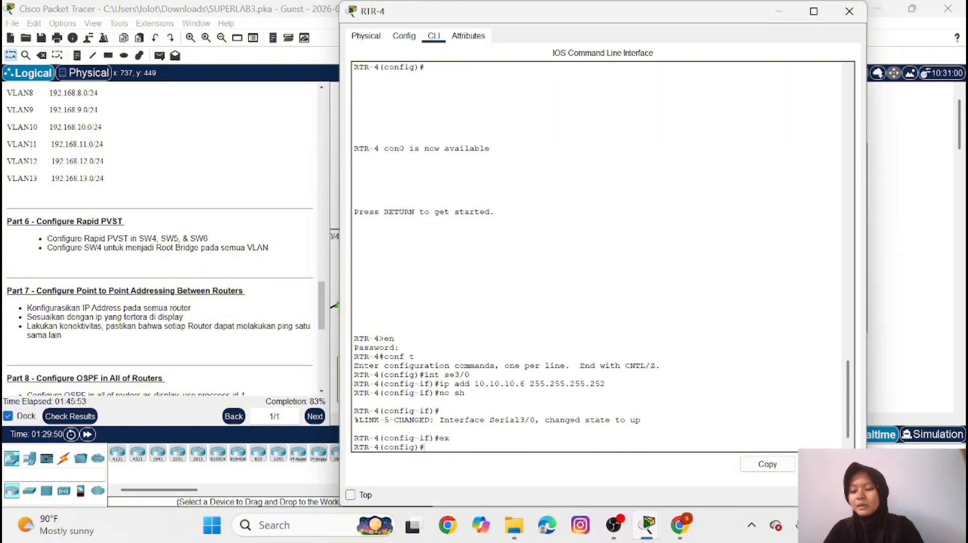
pyautogui.write('in')
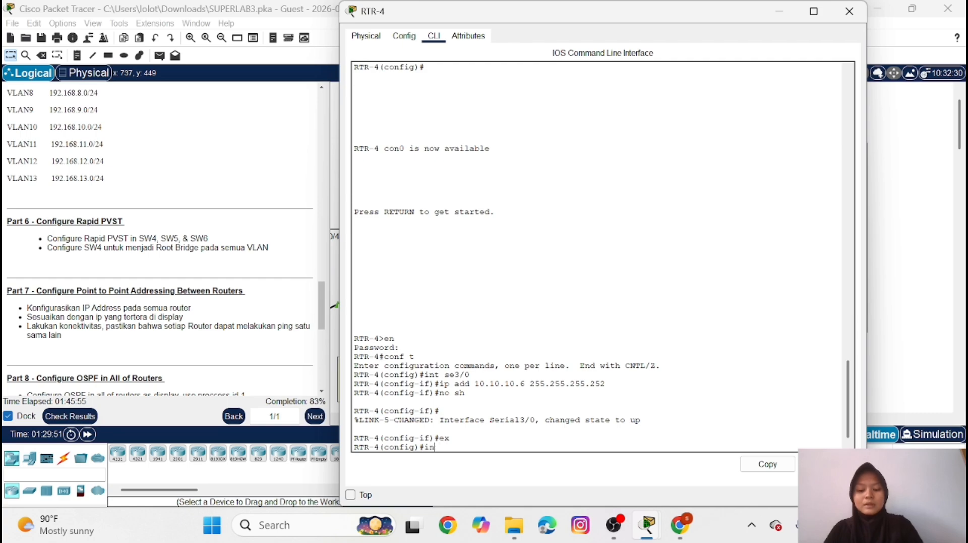
pyautogui.write('t se2/0')
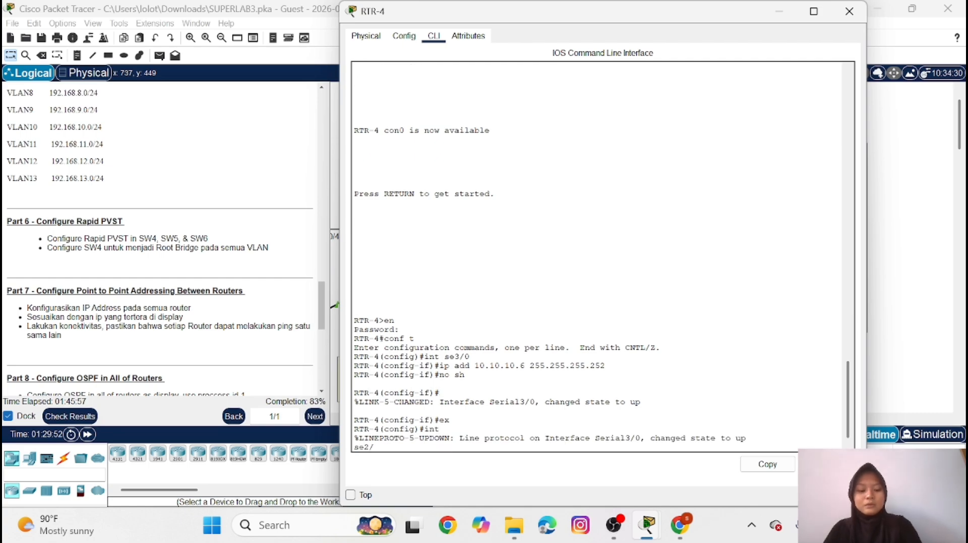
pyautogui.press('BackSpace')
pyautogui.press('BackSpace')
pyautogui.press('BackSpace')
pyautogui.press('BackSpace')
pyautogui.press('BackSpace')
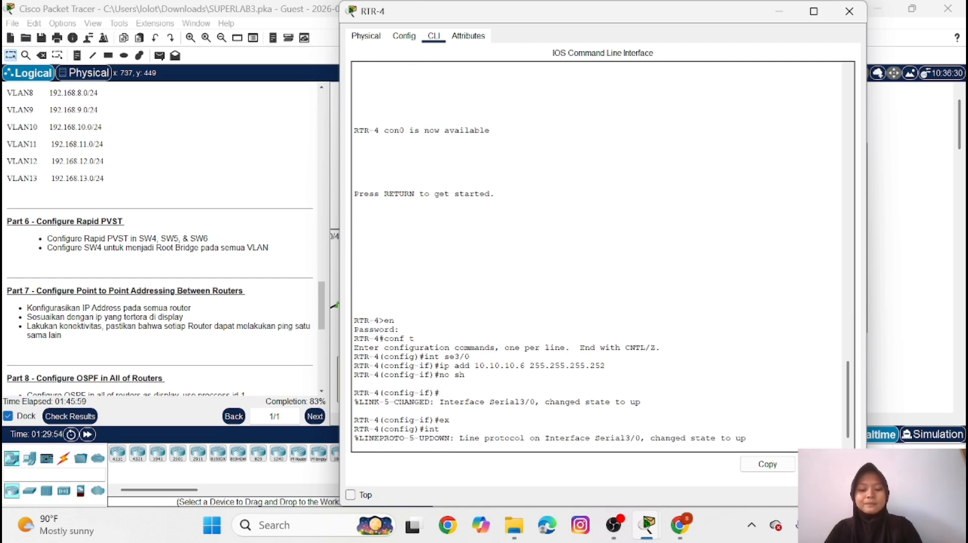
pyautogui.press('Return')
# Assign IP address 10.10.10.13 with mask 255.255.255.252 to interface se2/0 on RTR-4
pyautogui.write('in')
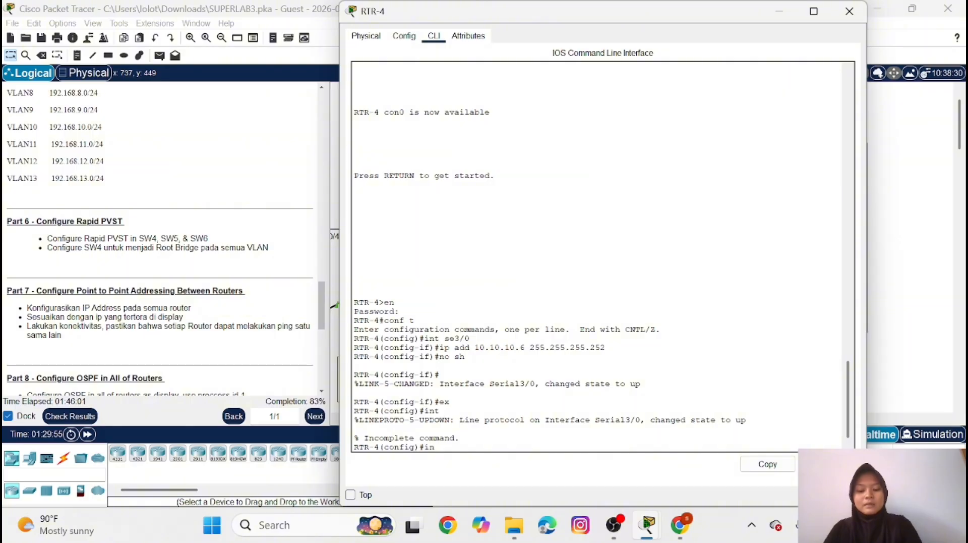
pyautogui.write('t se2')
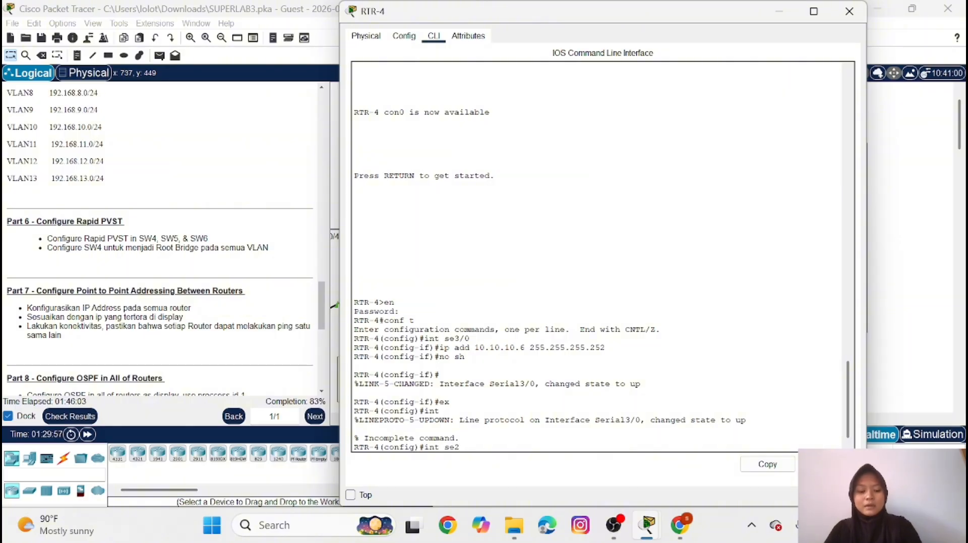
pyautogui.write('/0')
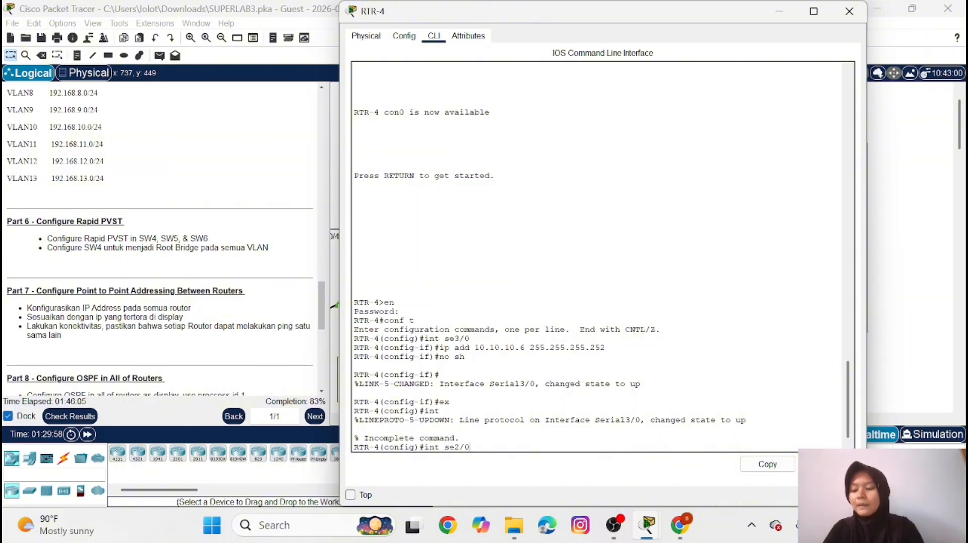
pyautogui.press('Return')
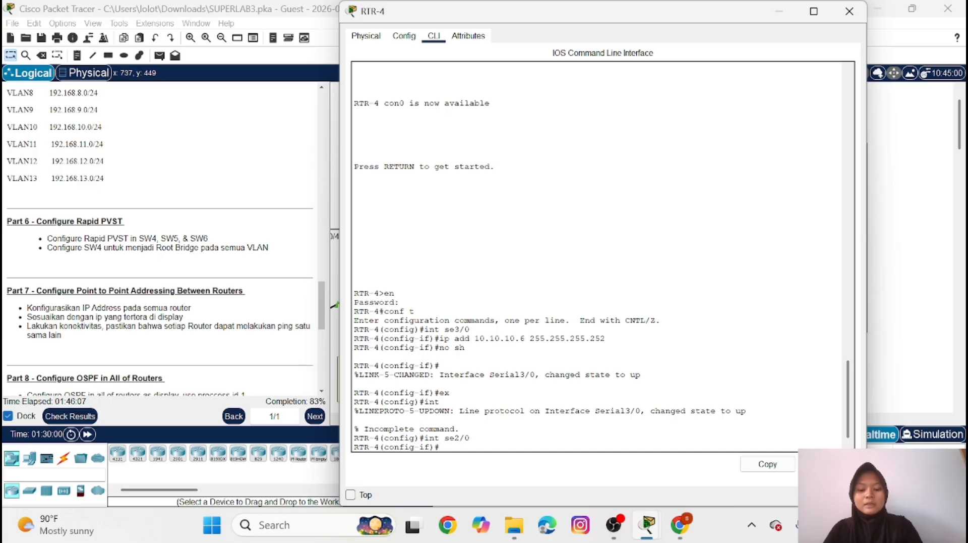
pyautogui.write('ip add 1')
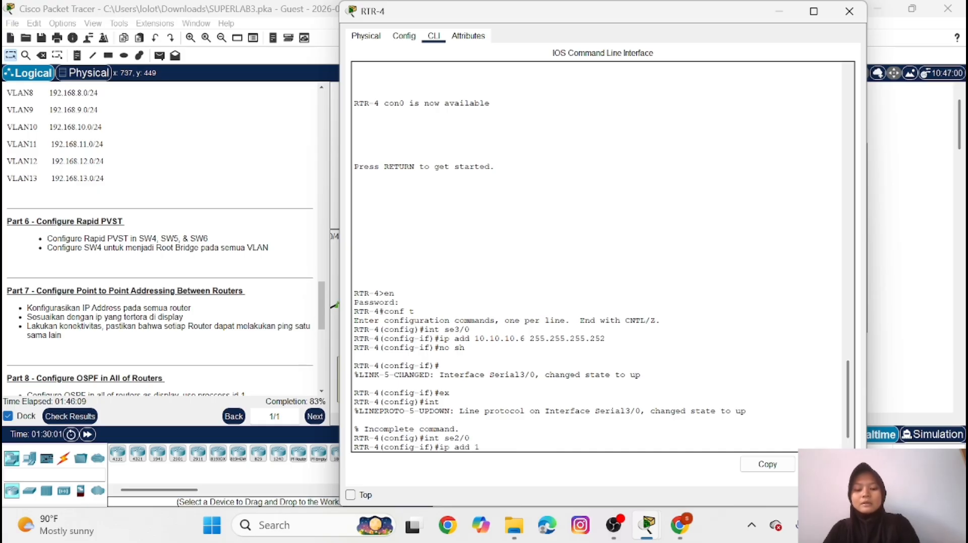
pyautogui.write('0.10')
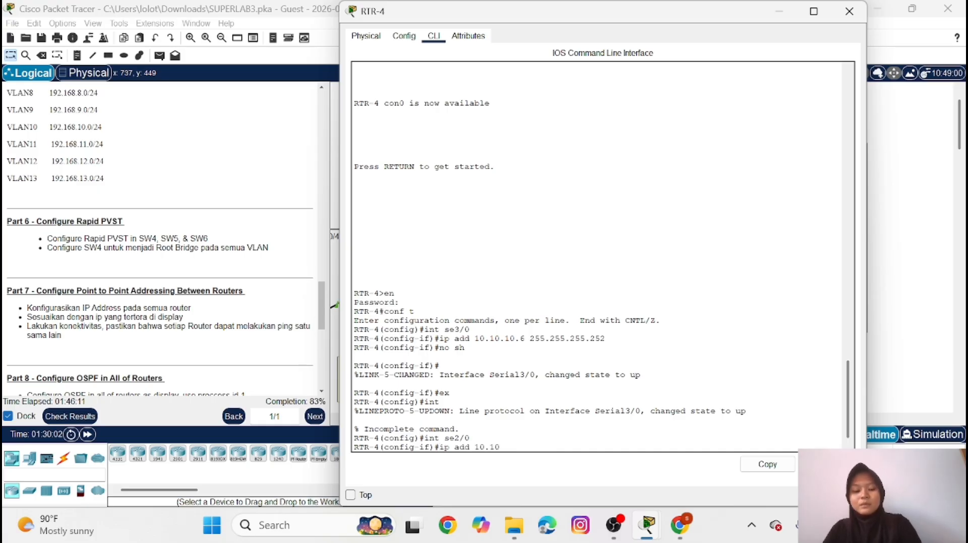
pyautogui.write('.10.1')
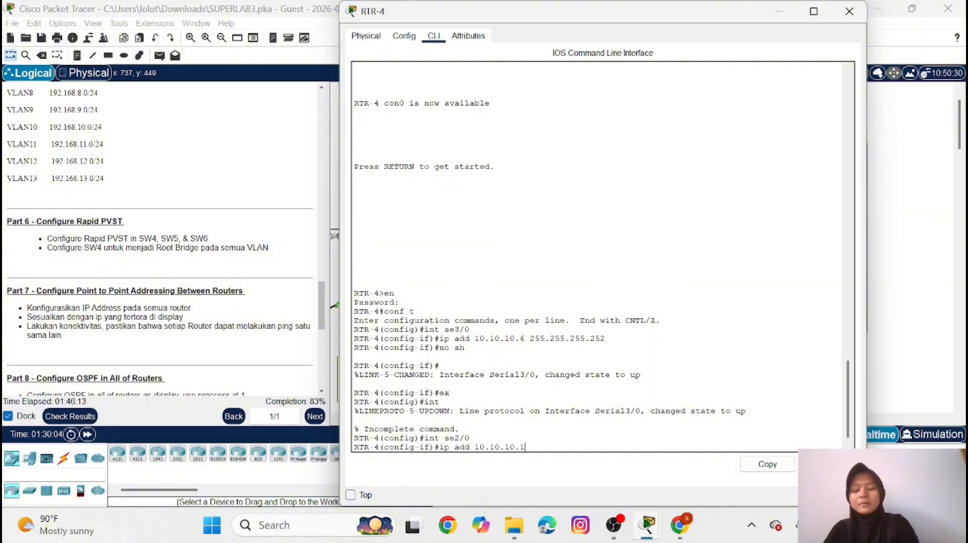
pyautogui.write('3 255')
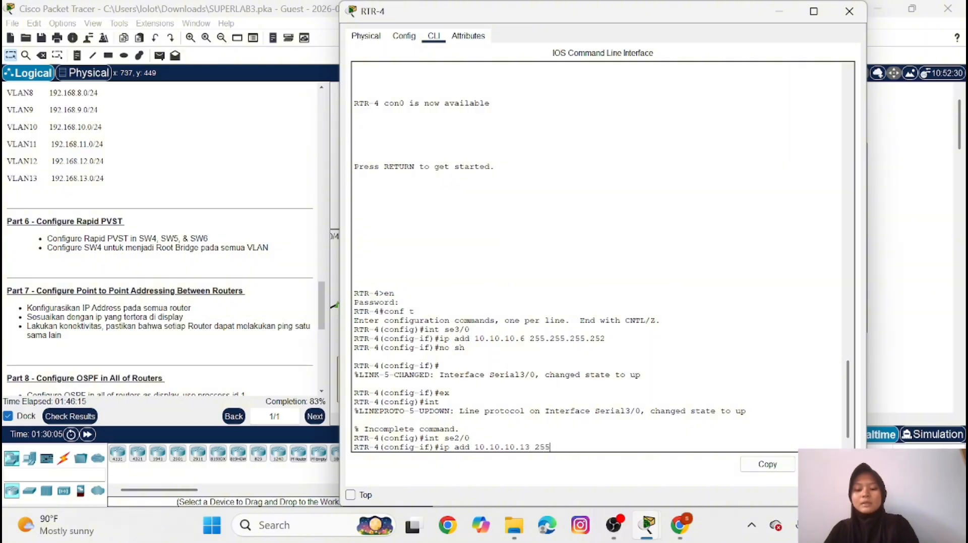
pyautogui.write('.255.')
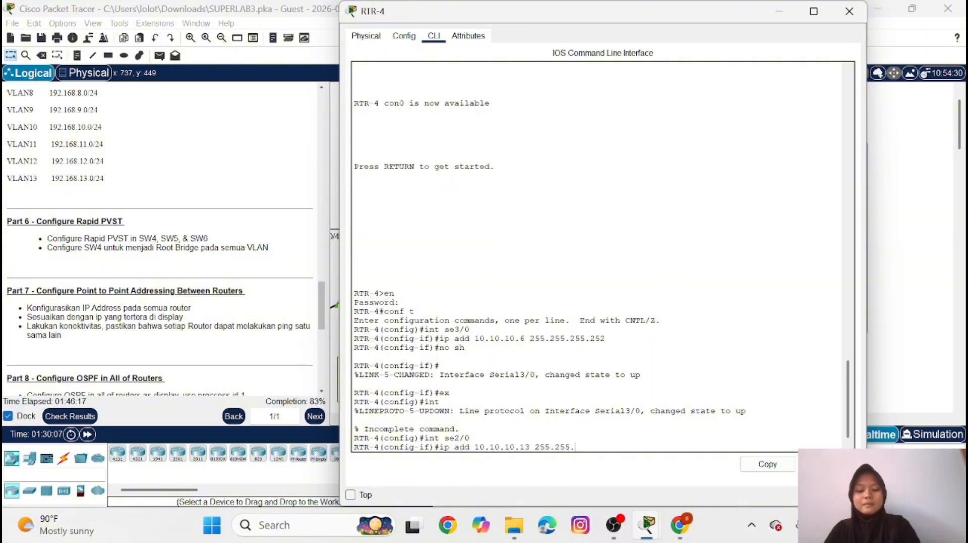
pyautogui.write('255.25')
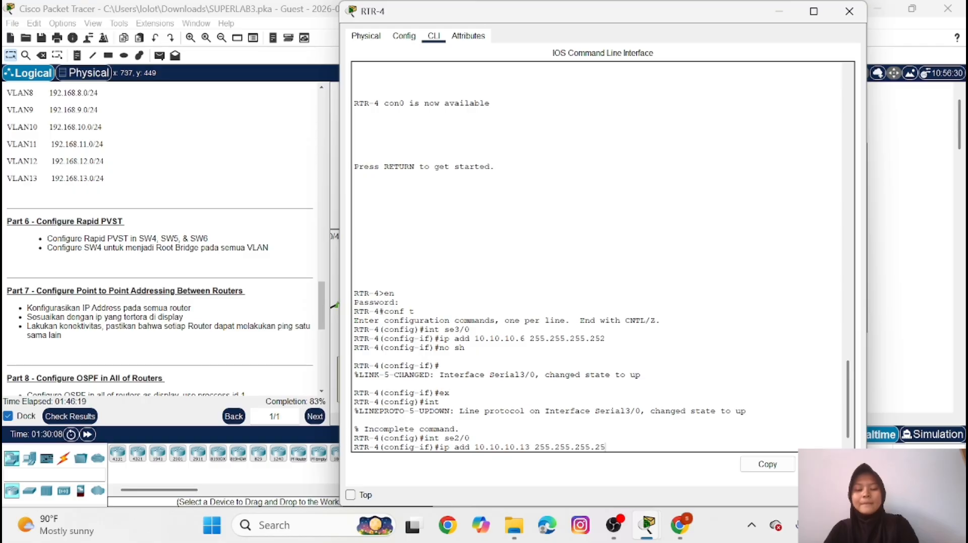
pyautogui.write('2')
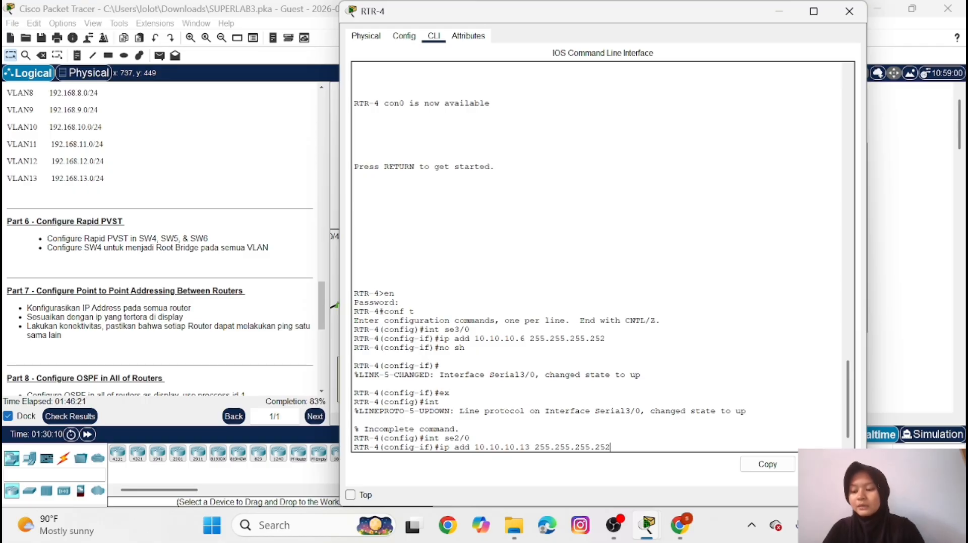
pyautogui.press('Return')
# Enable interface se2/0 on RTR-4 with no shutdown and put away the RTR-4 window
pyautogui.write('n')
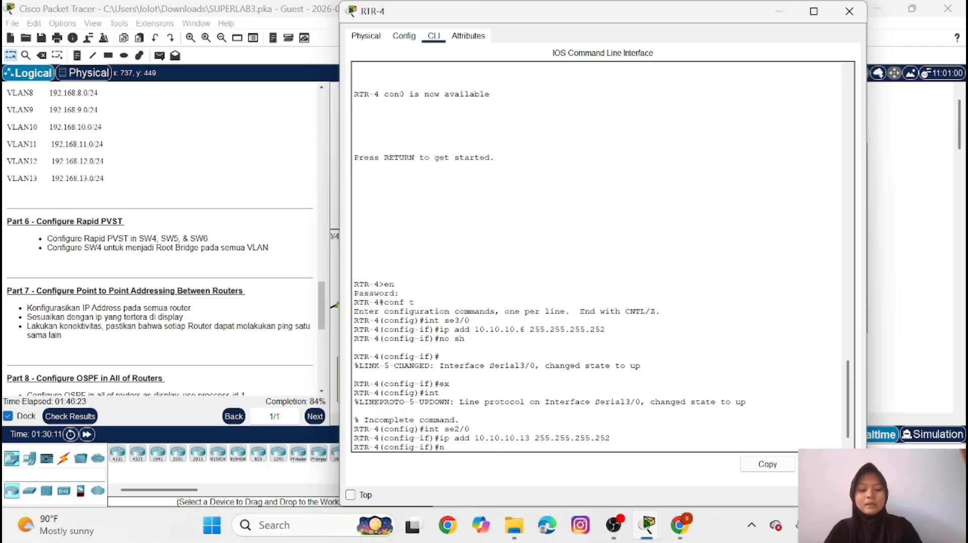
pyautogui.write('o sh')
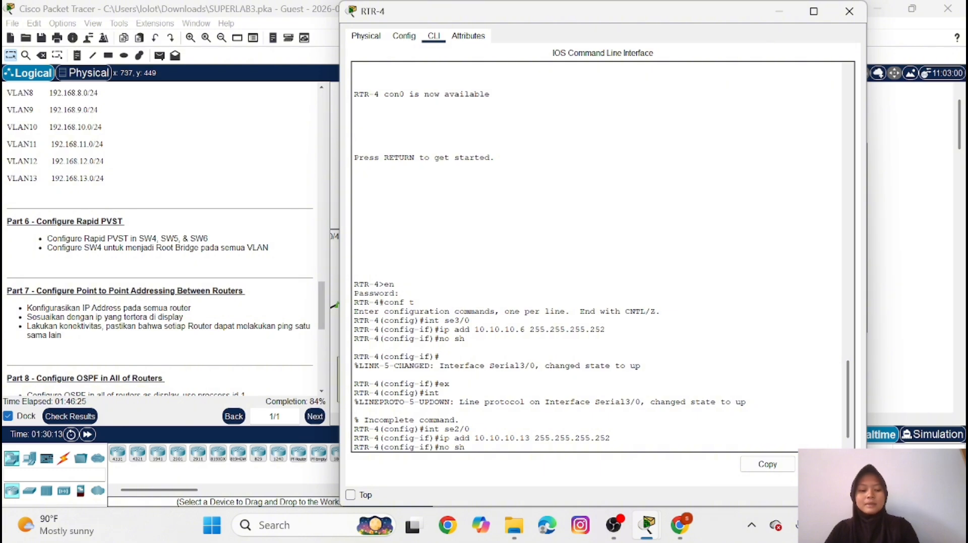
pyautogui.press('Return')
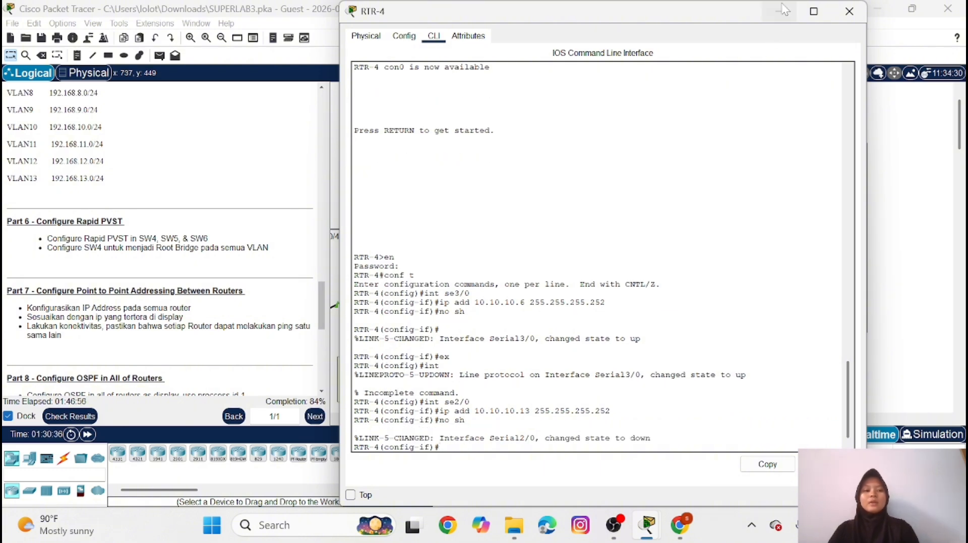
pyautogui.click(784, 9)
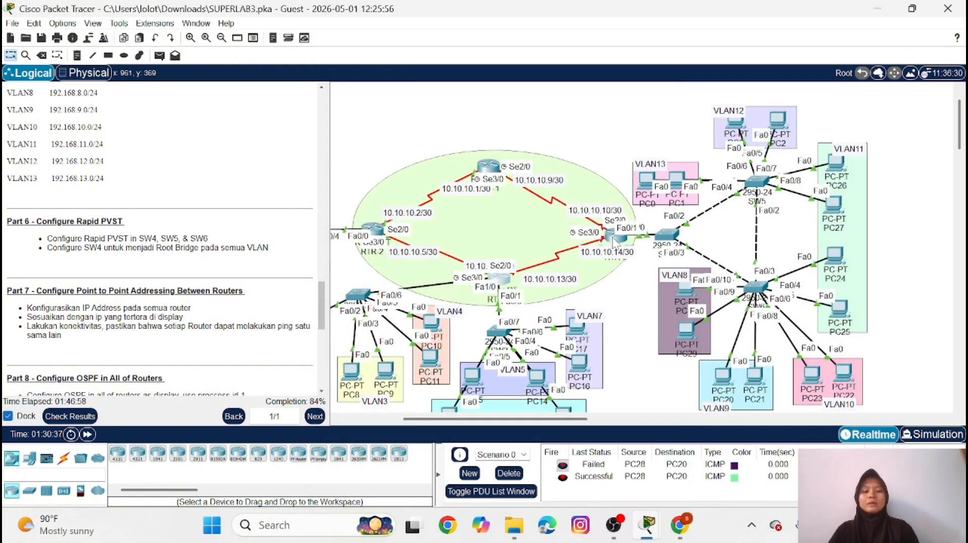
# Open the RTR-3 command line, enter privileged mode with the enable password, and enter global configuration mode
pyautogui.click(615, 242)
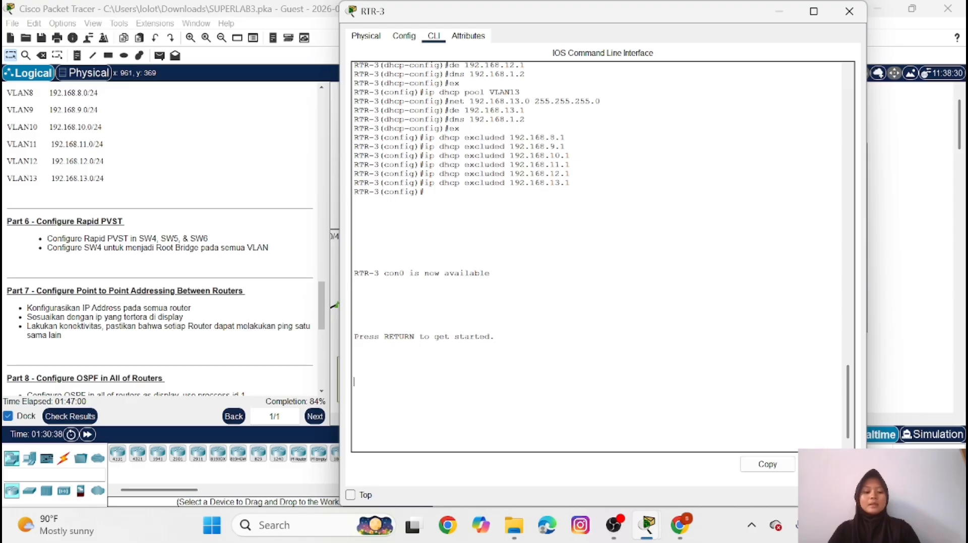
pyautogui.press('Return')
pyautogui.write('en')
pyautogui.press('Return')
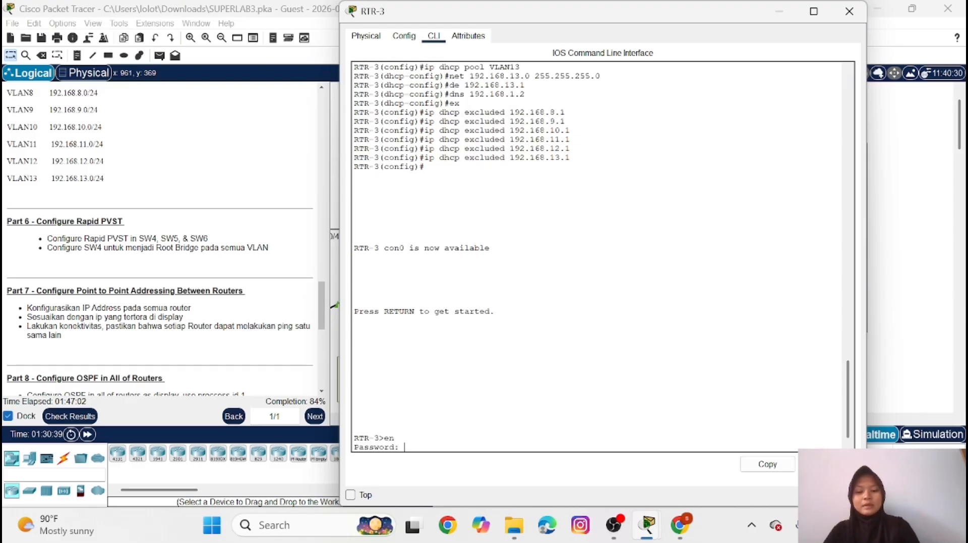
pyautogui.press('Return')
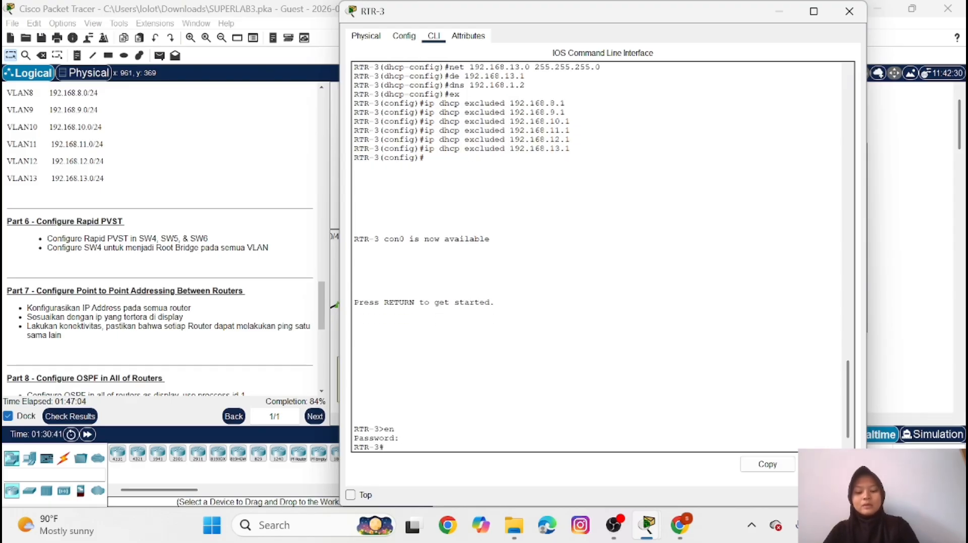
pyautogui.write('conf t')
pyautogui.press('Return')
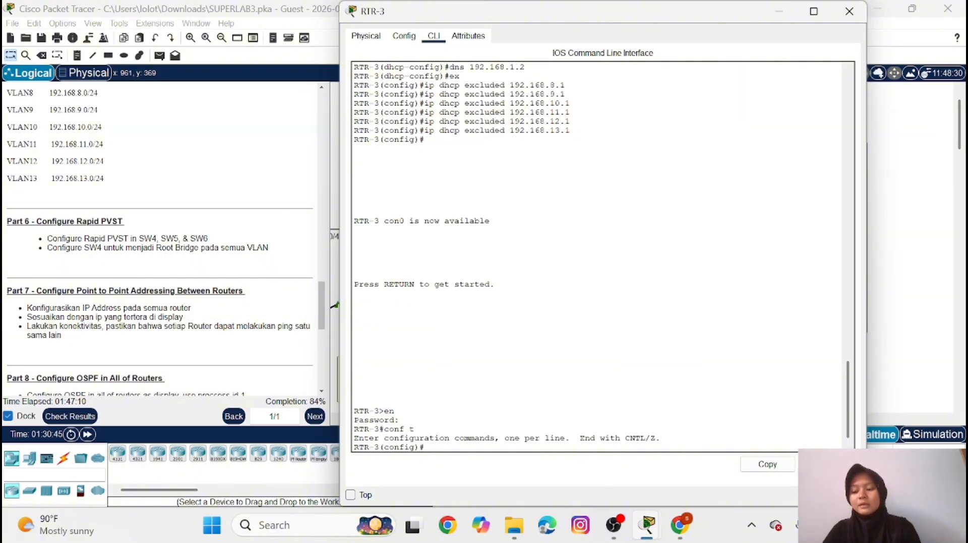
# Assign IP address 10.10.10.14 with mask 255.255.255.252 to interface se3/0 on RTR-3
pyautogui.write('int')
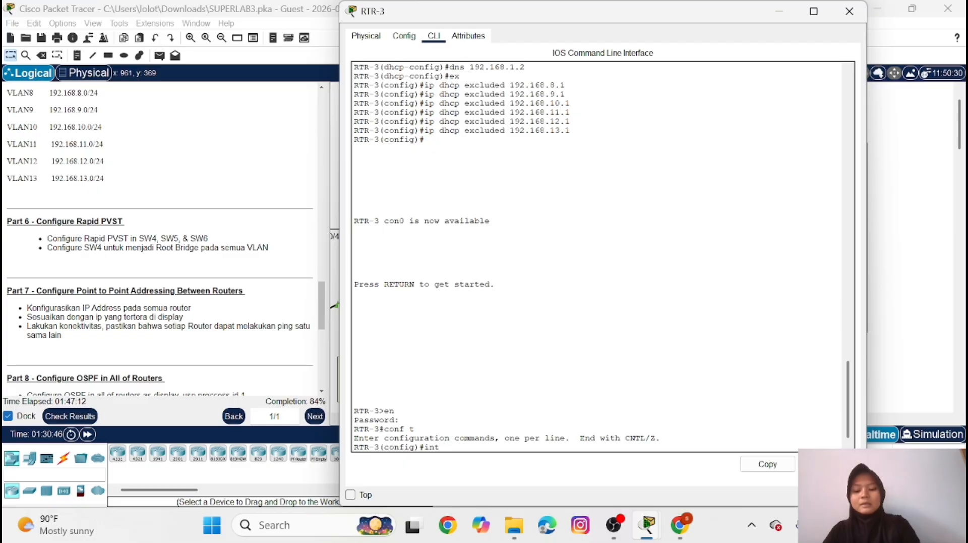
pyautogui.write(' se3/0')
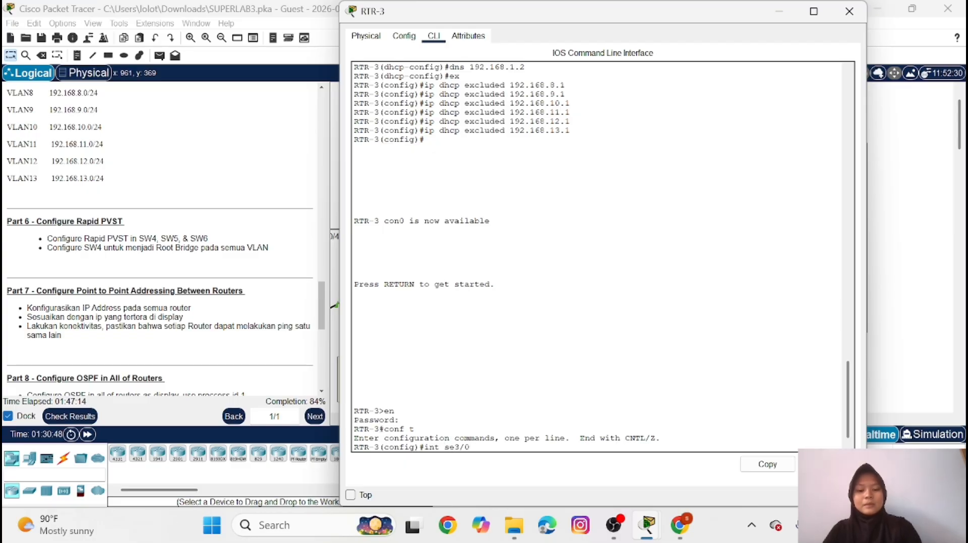
pyautogui.press('Return')
pyautogui.write('ip')
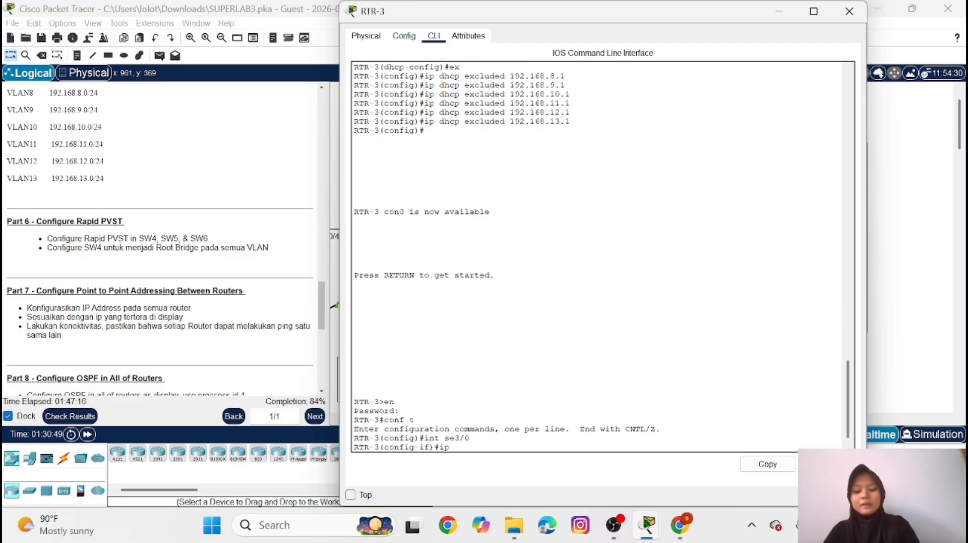
pyautogui.write(' add 10.')
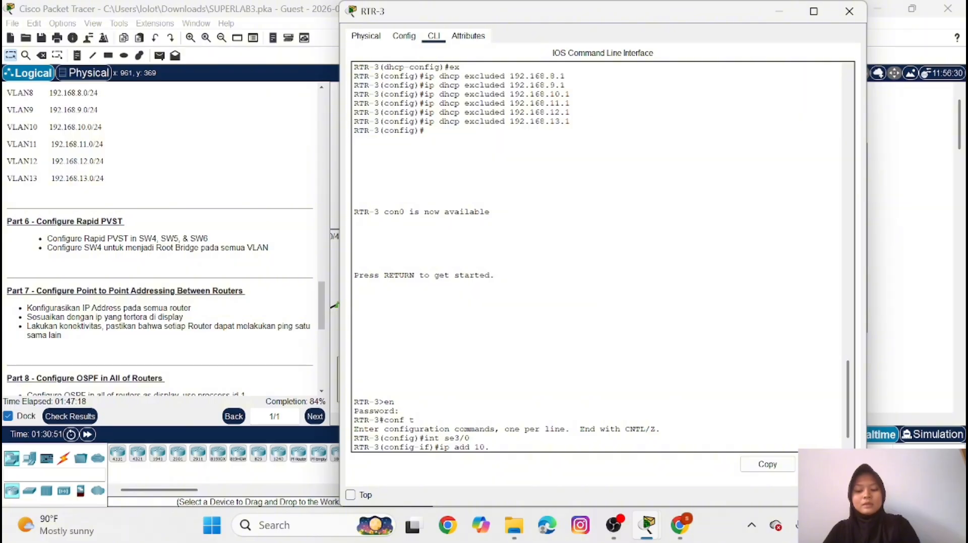
pyautogui.write('10.10.')
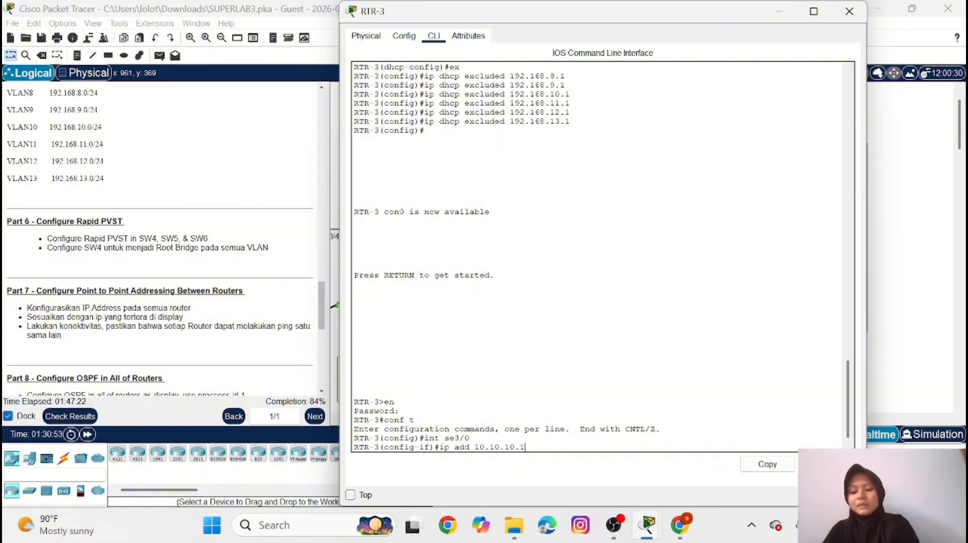
pyautogui.write('14 255')
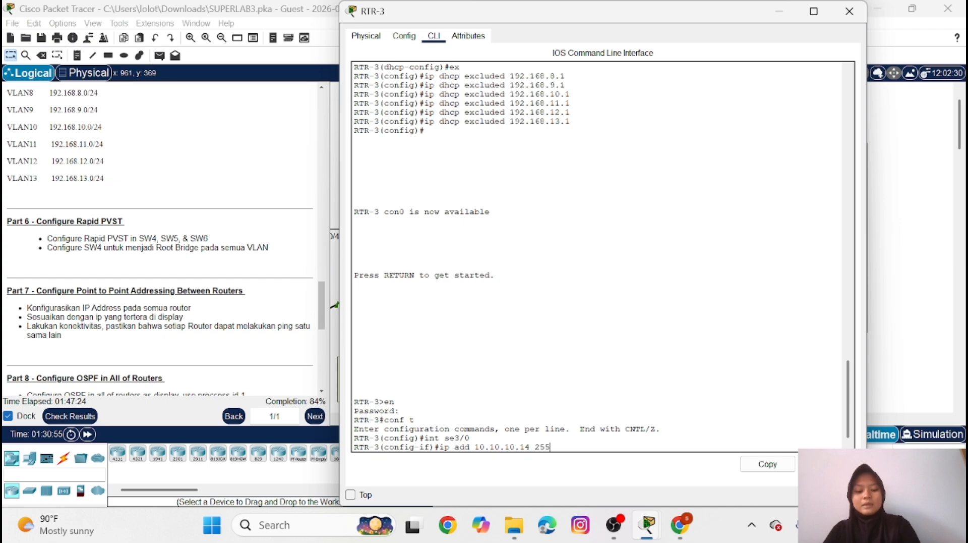
pyautogui.write('.255.')
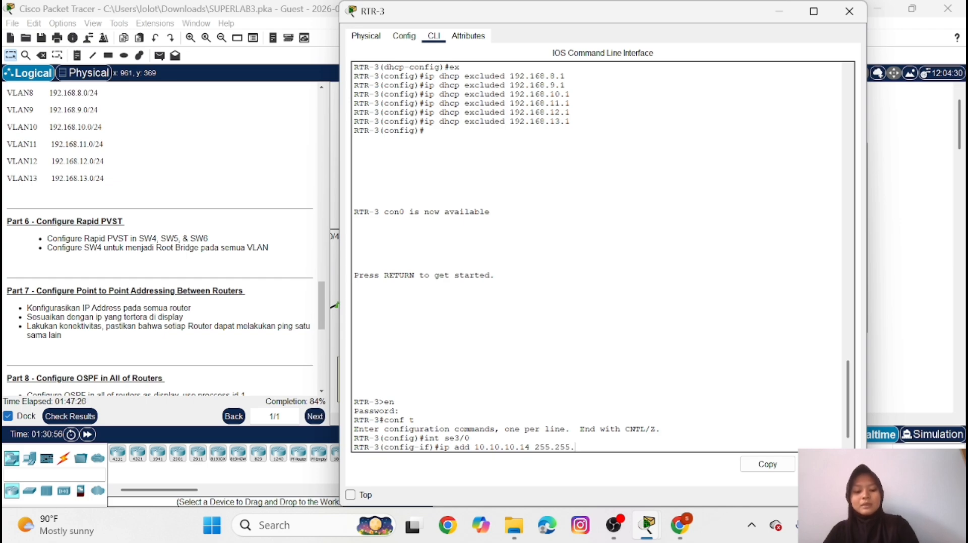
pyautogui.write('255.252')
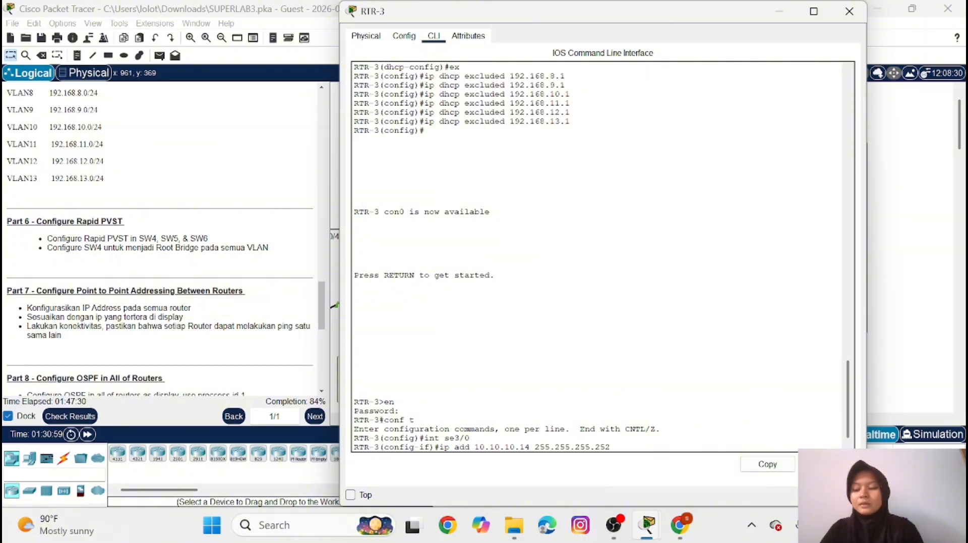
pyautogui.press('Return')
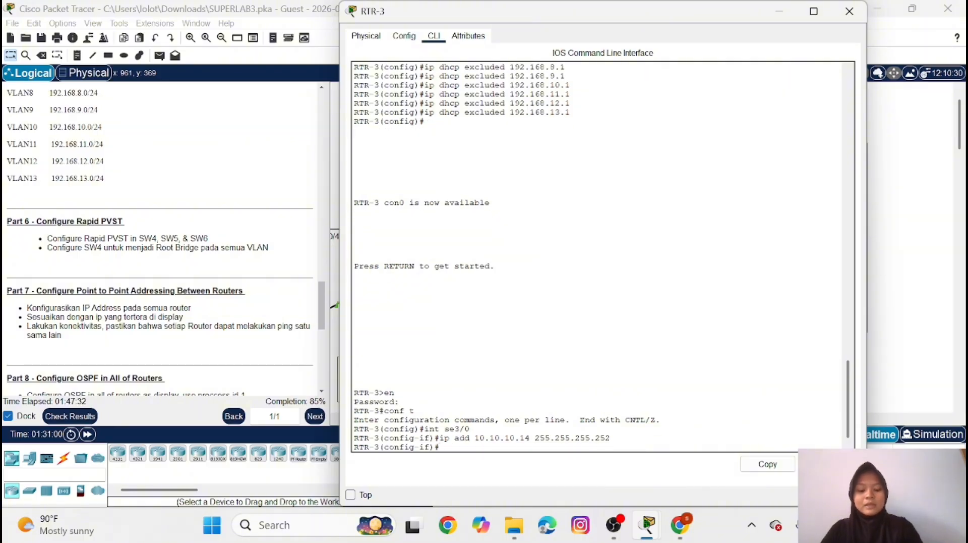
# Enable interface se3/0 on RTR-3 with no shutdown and return to global configuration mode
pyautogui.write('no sh')
pyautogui.press('Return')
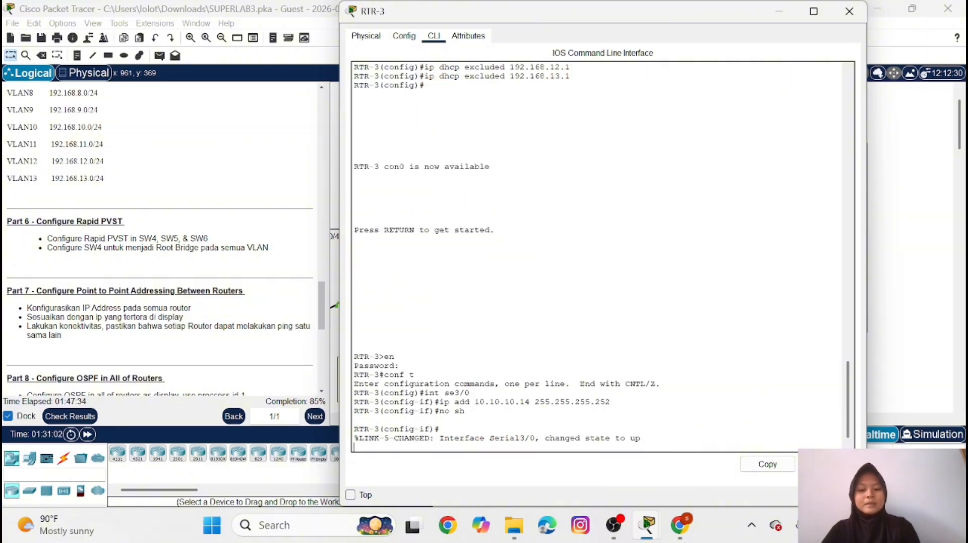
pyautogui.press('Return')
pyautogui.write('ex')
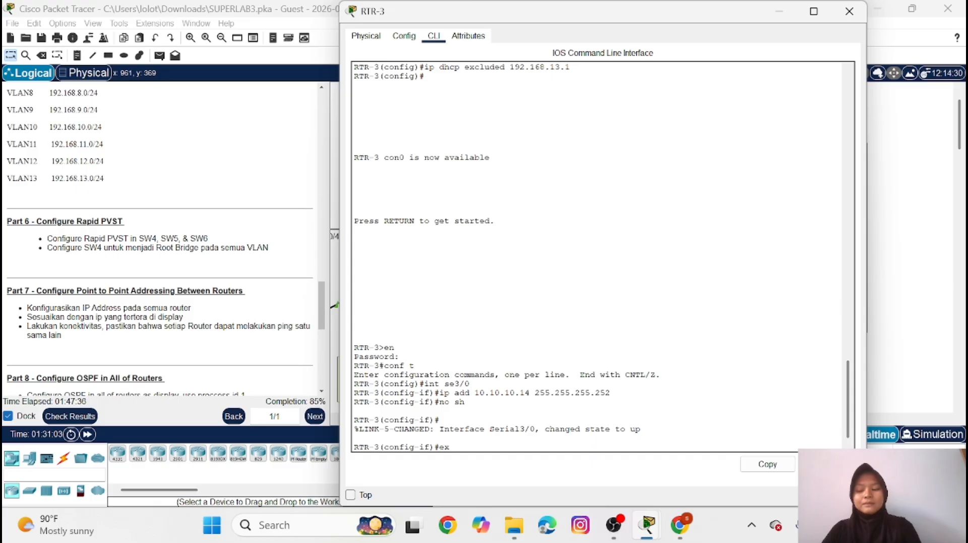
pyautogui.press('Return')
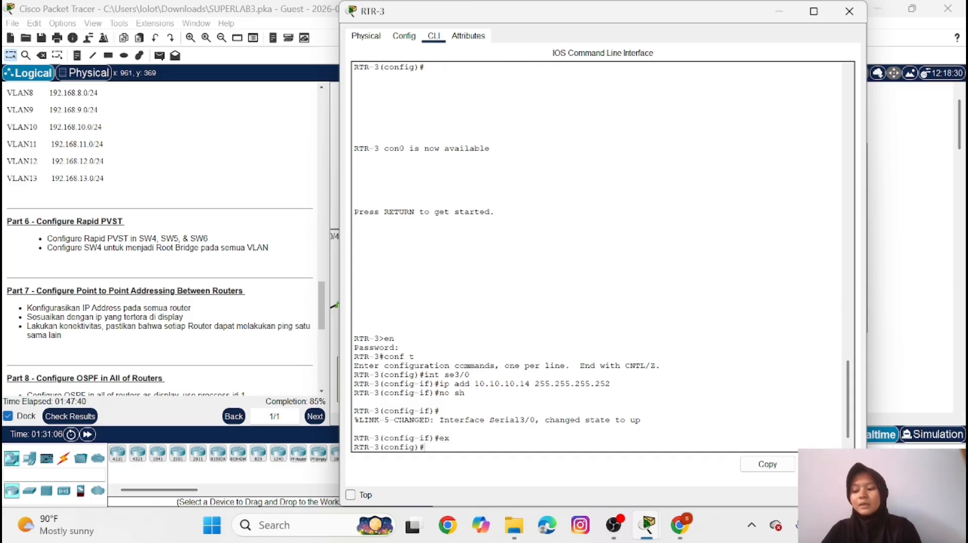
pyautogui.write('int s')
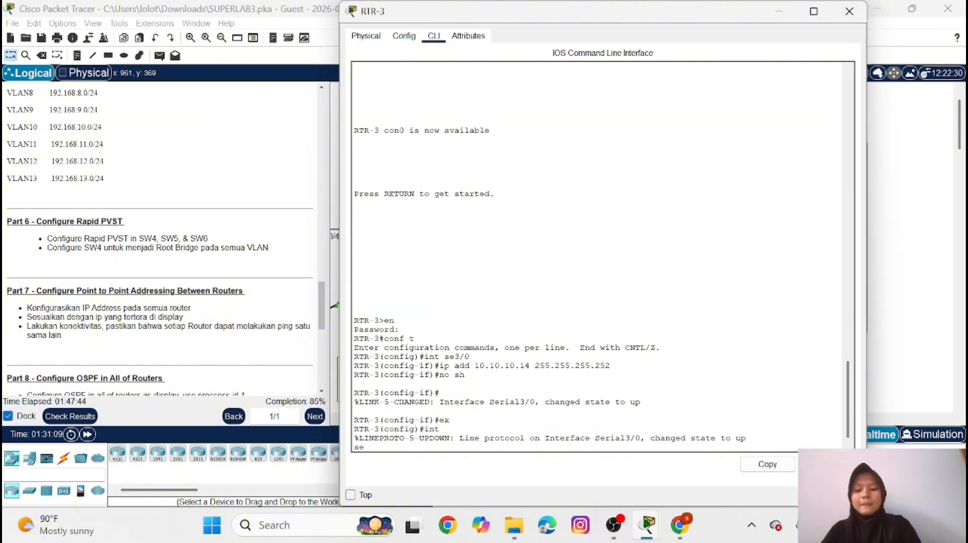
pyautogui.press('BackSpace')
pyautogui.press('BackSpace')
pyautogui.press('Return')
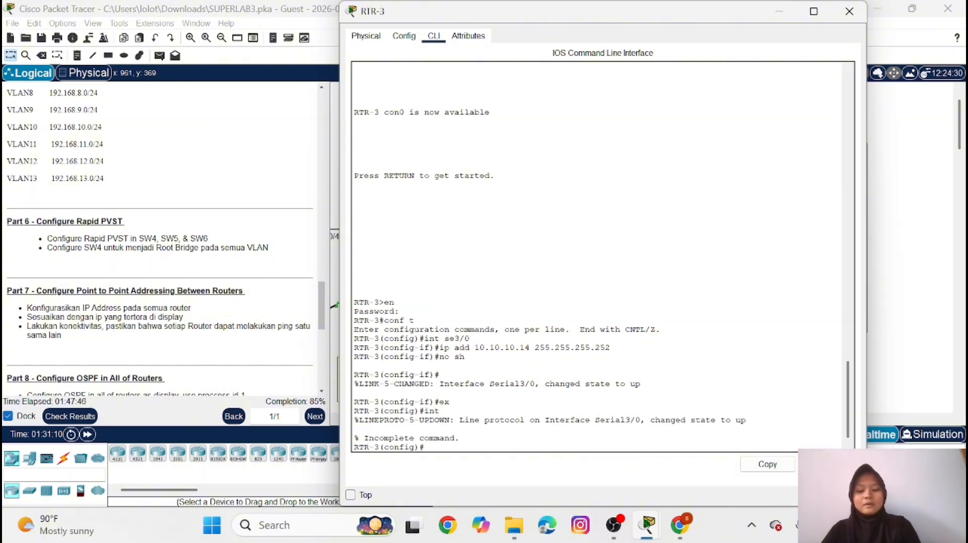
# Assign IP address 10.10.10.10 with mask 255.255.255.252 to interface se2/0 on RTR-3
pyautogui.write('int se2')
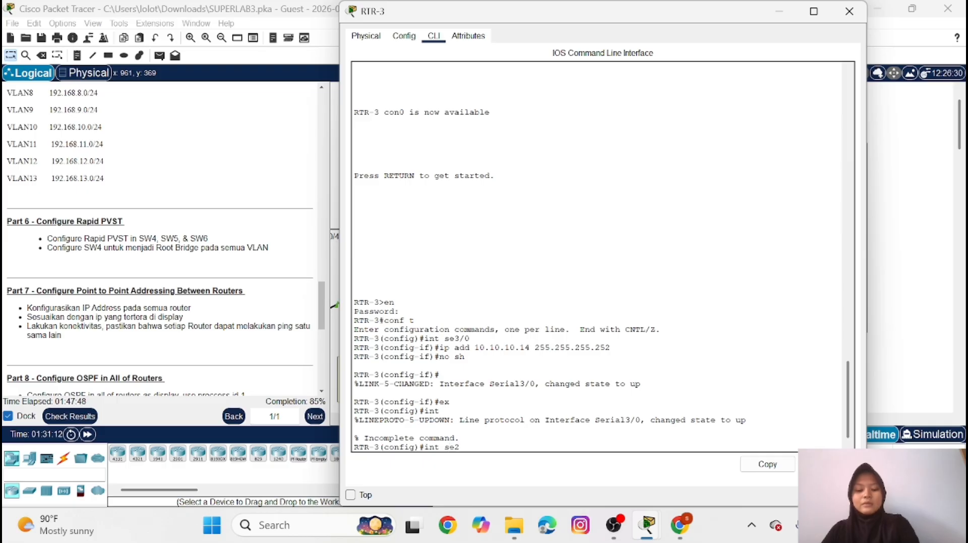
pyautogui.write('/0')
pyautogui.press('Return')
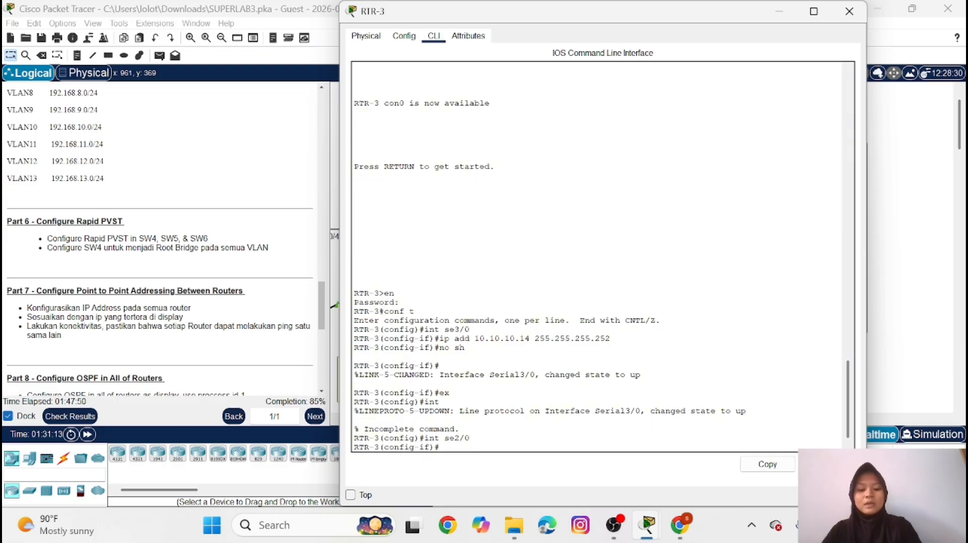
pyautogui.write('ip add')
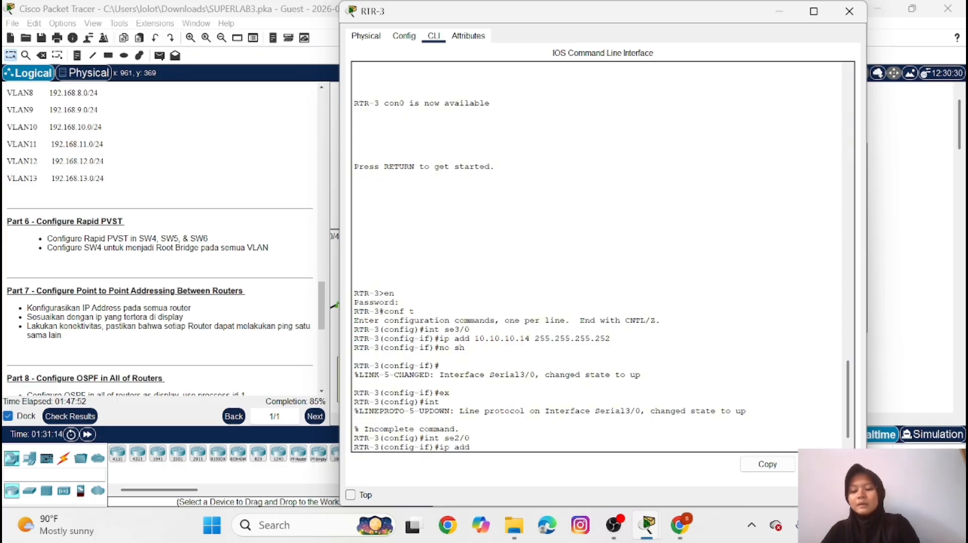
pyautogui.write(' 10.10.10')
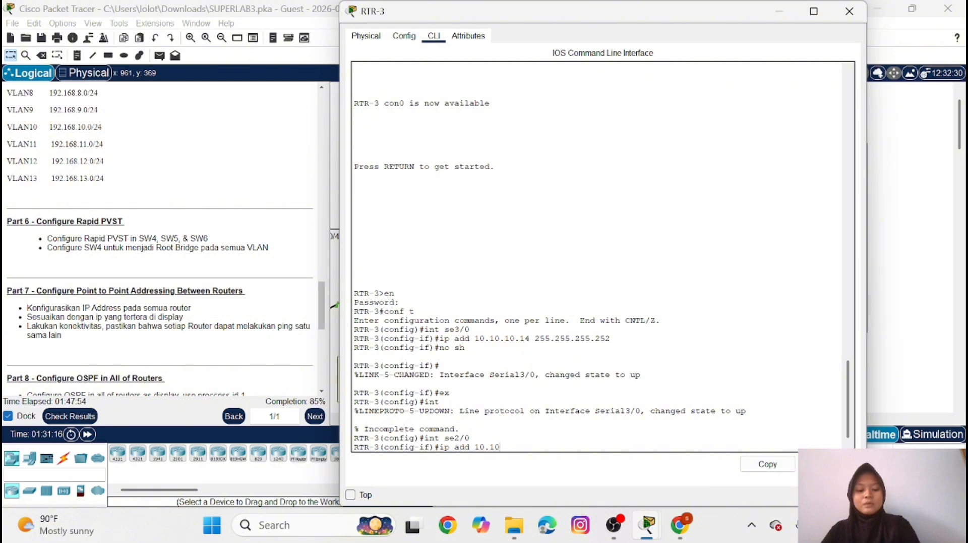
pyautogui.write('.10.10')
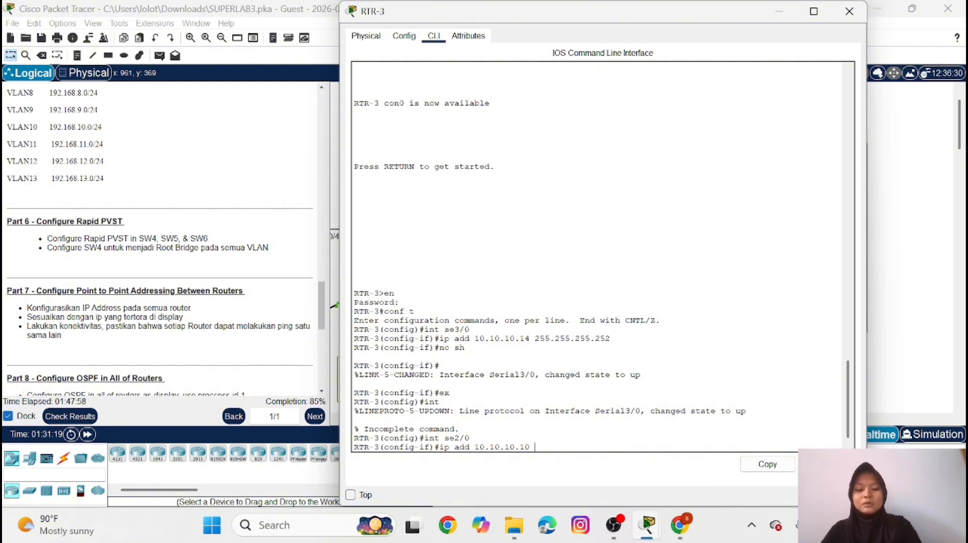
pyautogui.write(' 255.')
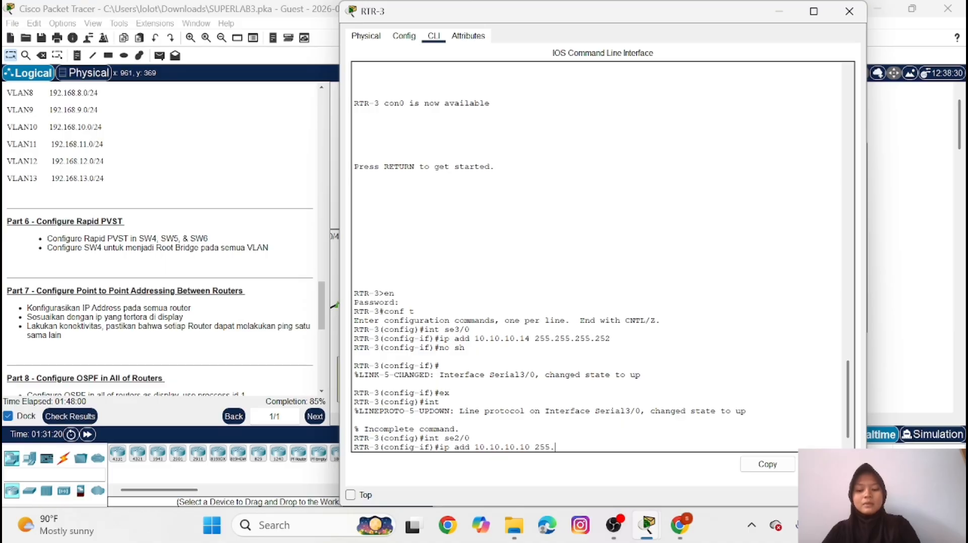
pyautogui.write('255.244')
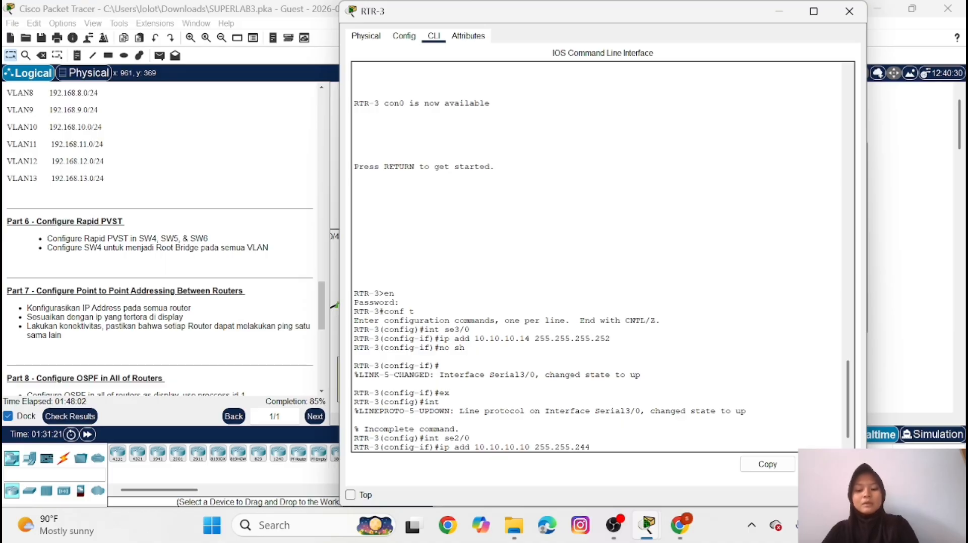
pyautogui.press('BackSpace')
pyautogui.press('BackSpace')
pyautogui.press('BackSpace')
pyautogui.write('255.')
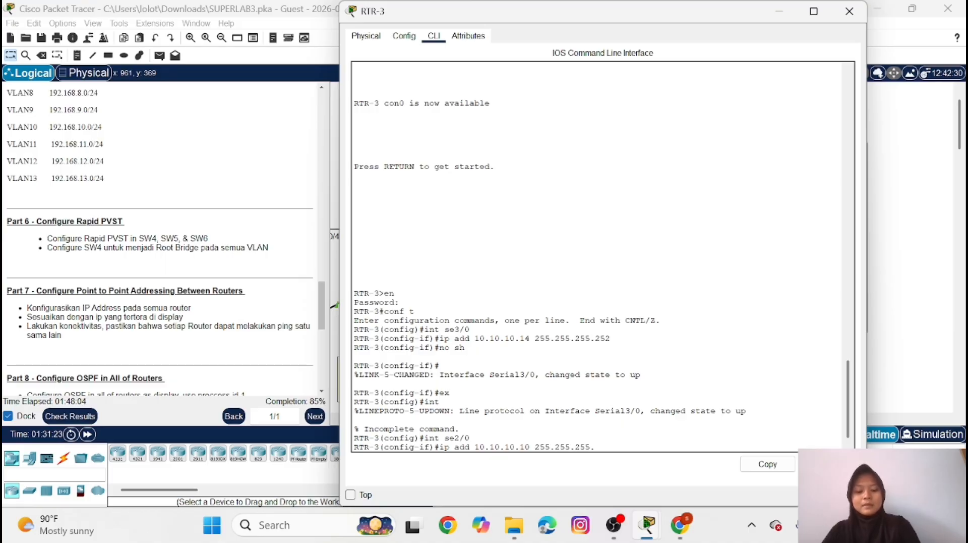
pyautogui.write('252')
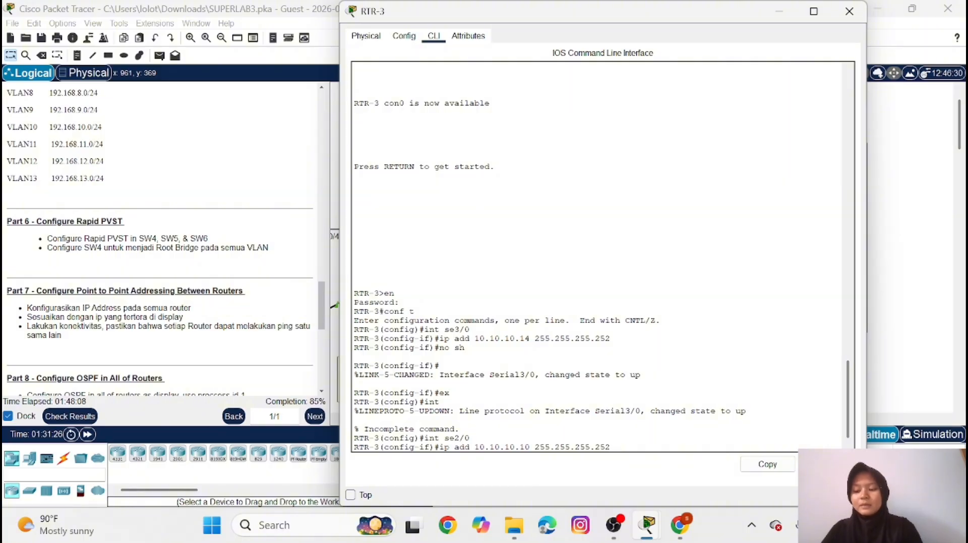
pyautogui.press('Return')
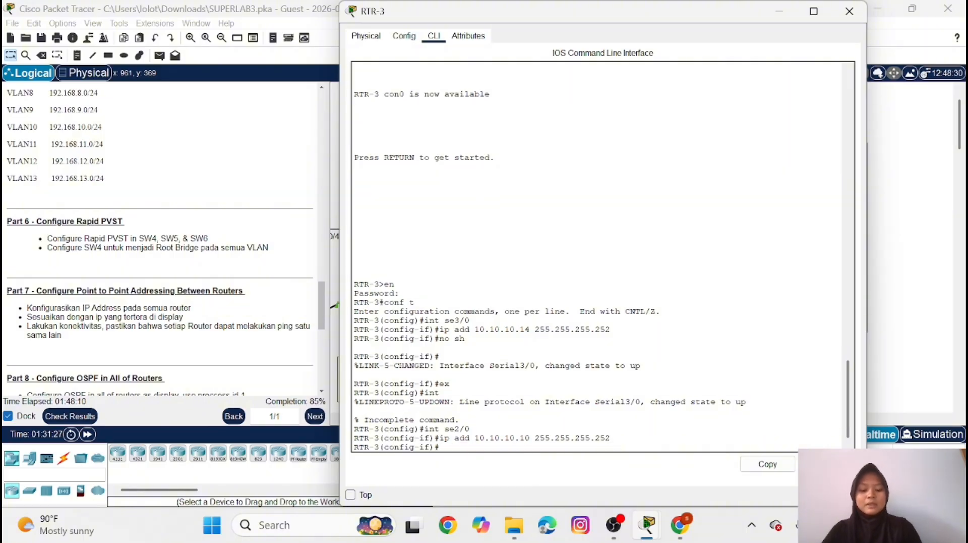
# Enable interface se2/0 on RTR-3 with no shutdown and return to global configuration mode
pyautogui.write('no sh')
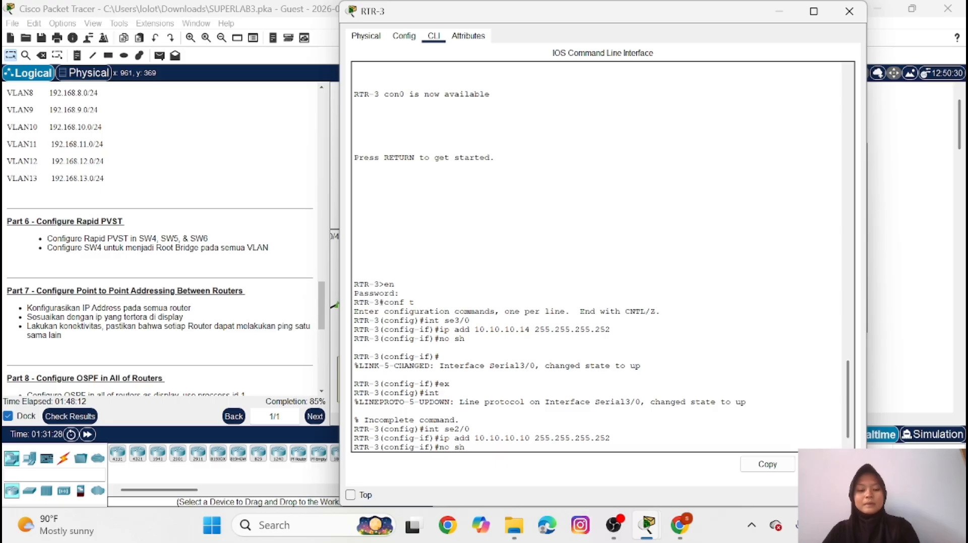
pyautogui.press('Return')
pyautogui.write('ex')
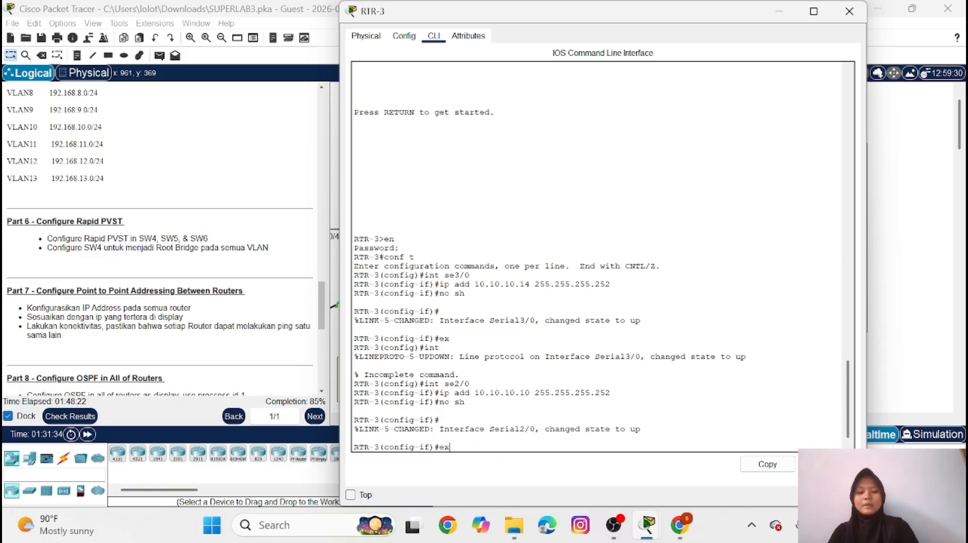
pyautogui.press('Return')
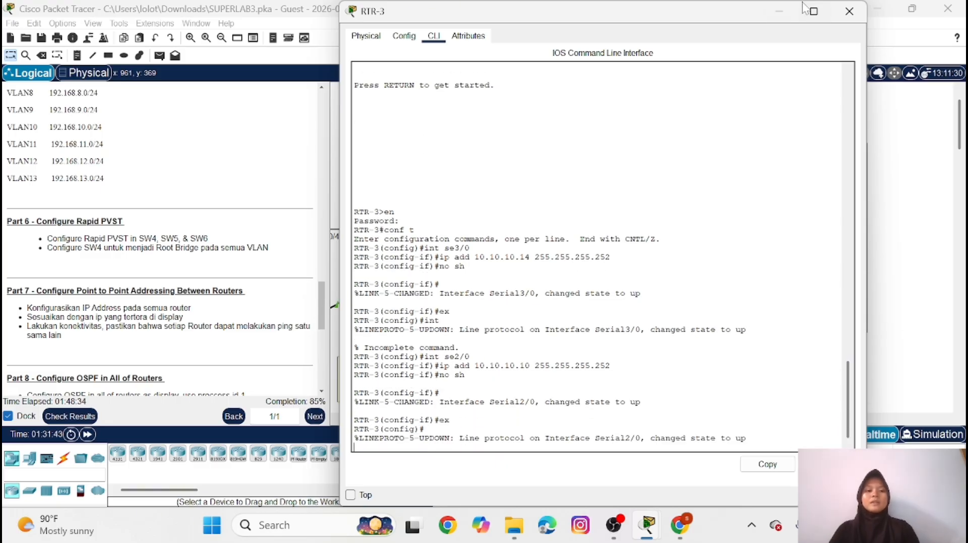
# Test connectivity by sending a simple PDU from RTR-2 to RTR-1
pyautogui.click(780, 9)
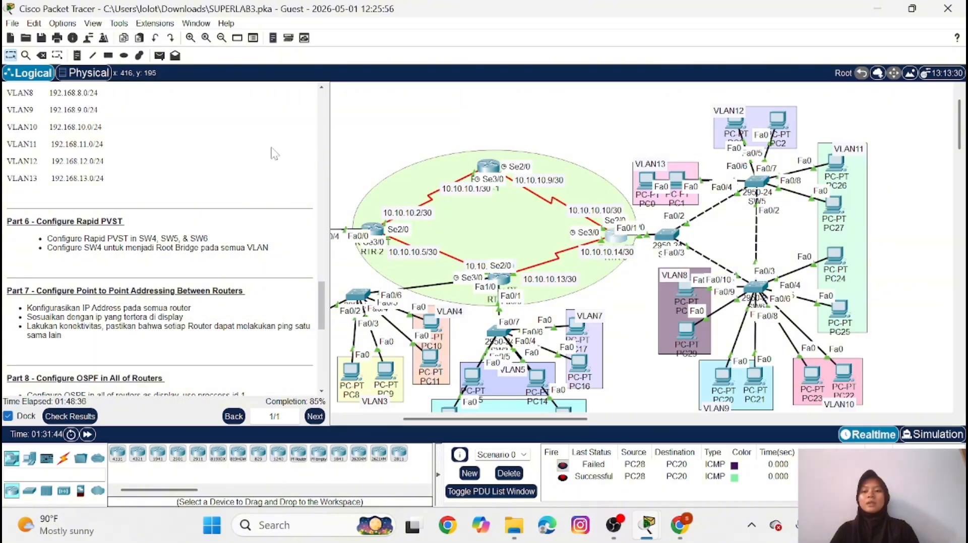
pyautogui.click(159, 55)
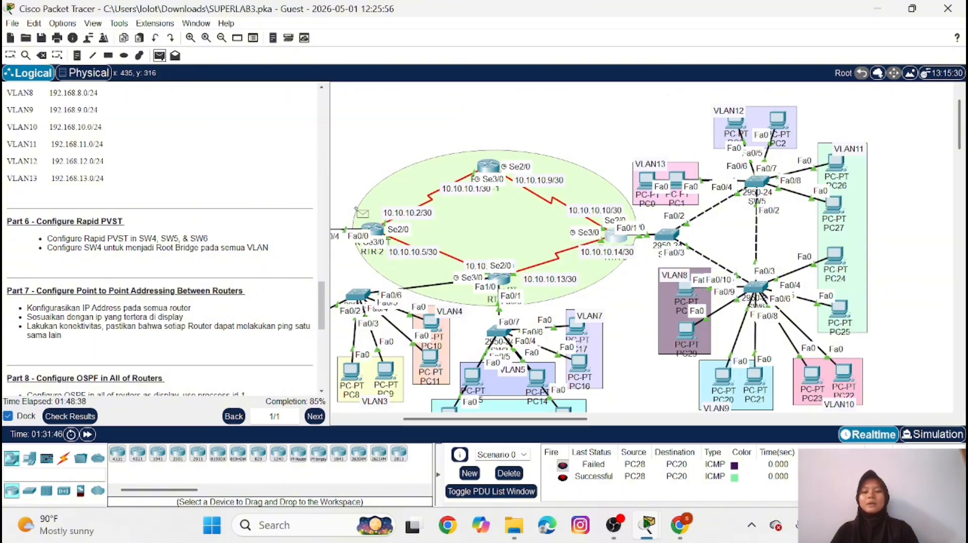
pyautogui.click(372, 228)
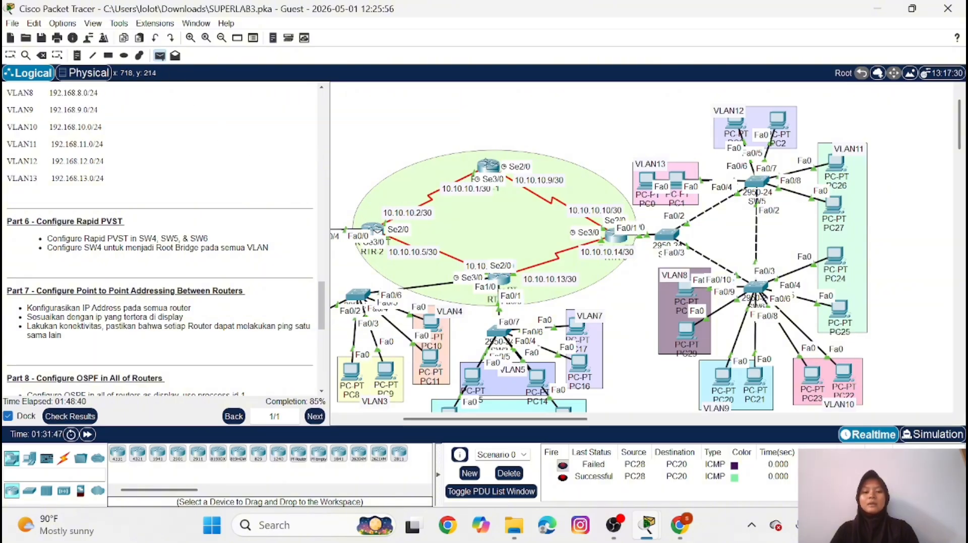
pyautogui.click(489, 165)
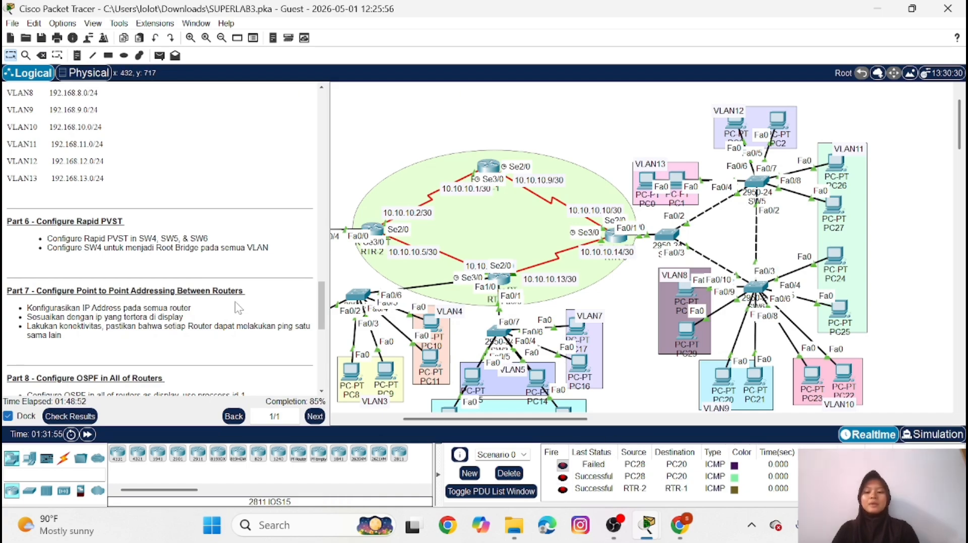
# Test connectivity by sending a simple PDU from RTR-4 to RTR-3
pyautogui.click(159, 55)
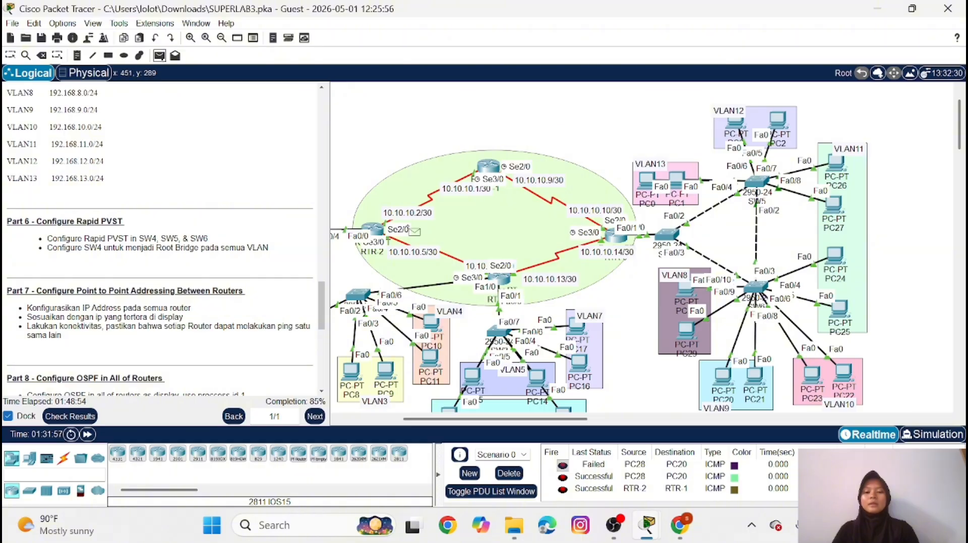
pyautogui.click(498, 277)
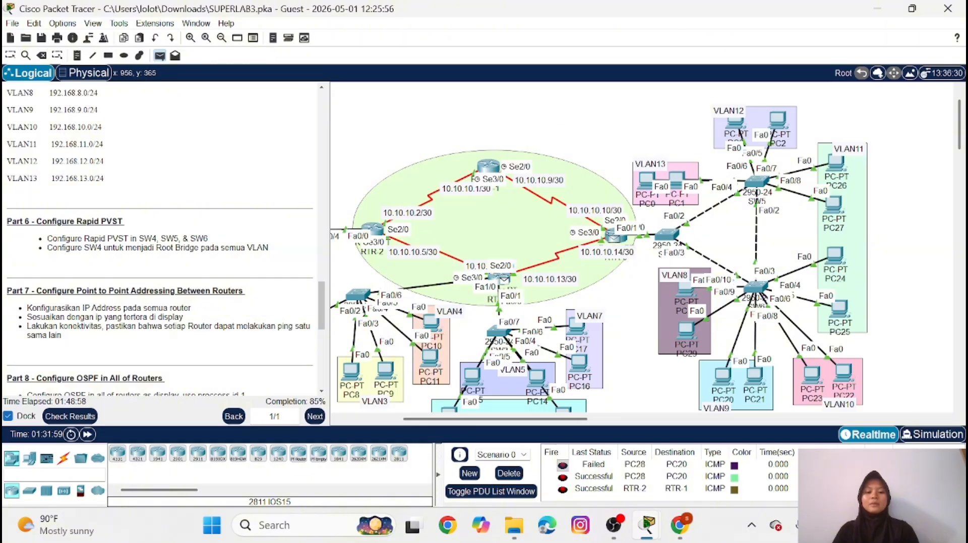
pyautogui.click(615, 235)
pyautogui.press('Delete')
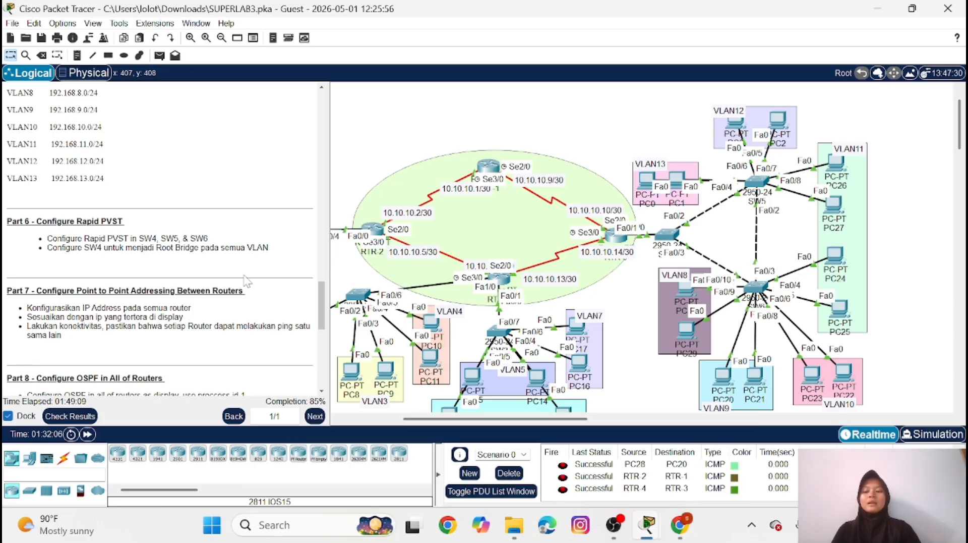
# Return RTR-1 to global configuration mode and start OSPF routing with process ID 1, as Part 8 of the instructions asks
pyautogui.scroll(-5, 247, 282)
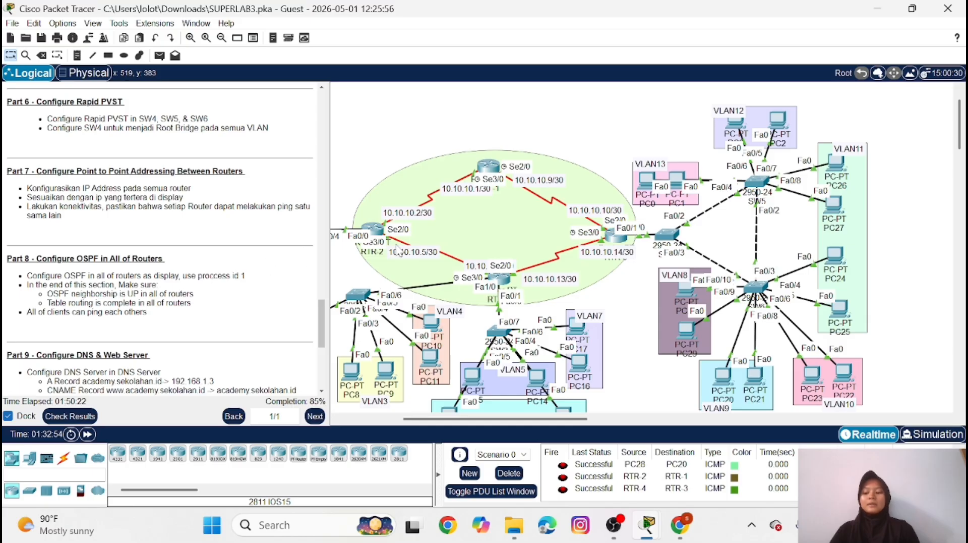
pyautogui.click(493, 168)
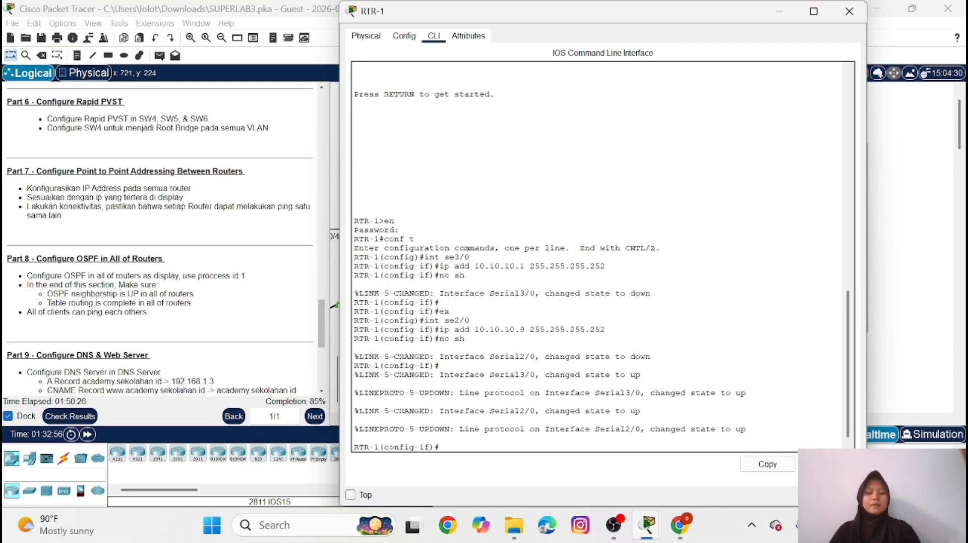
pyautogui.write('ex')
pyautogui.press('Return')
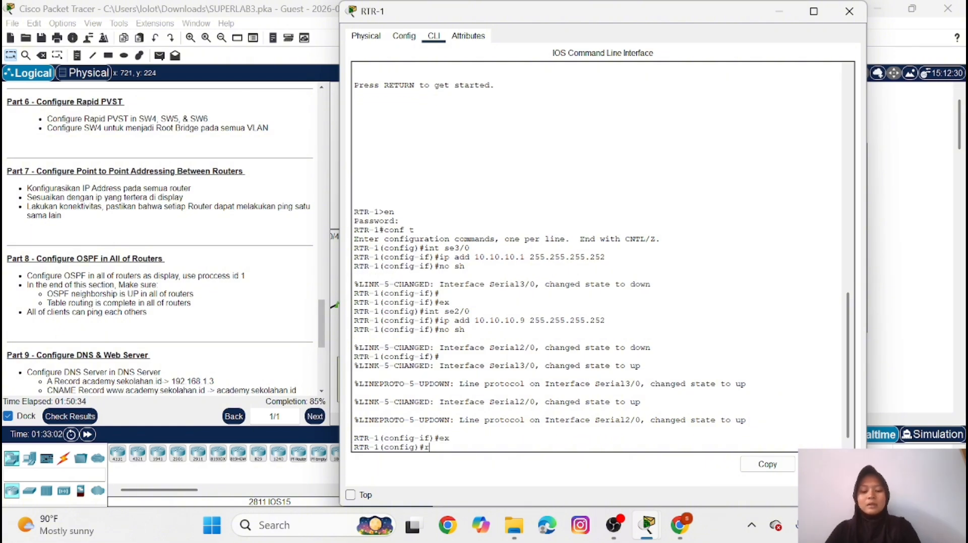
pyautogui.write('router os')
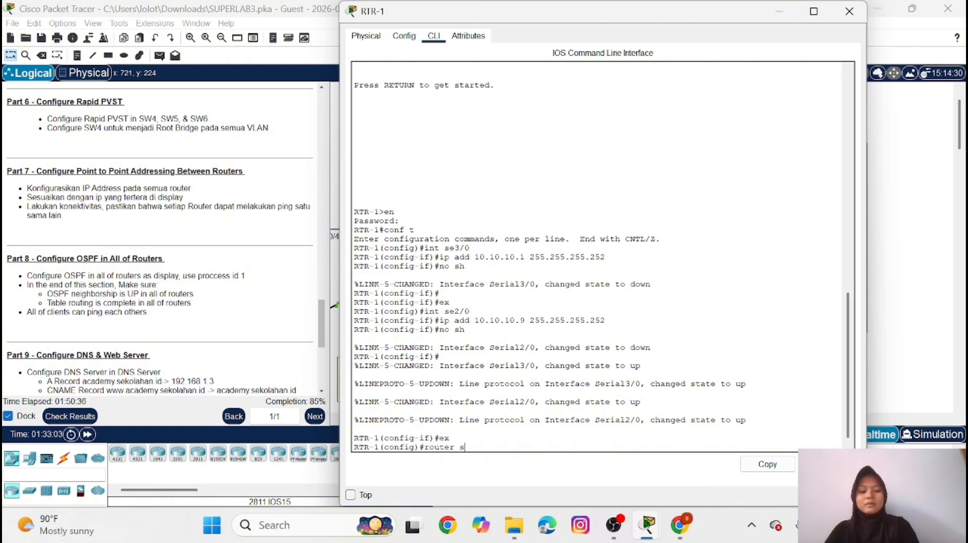
pyautogui.write('pf 1')
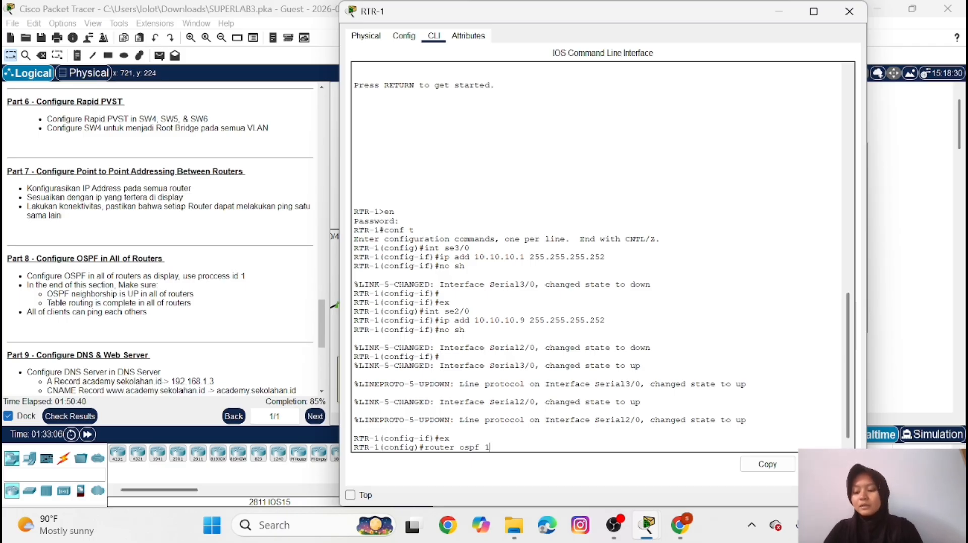
pyautogui.press('Return')
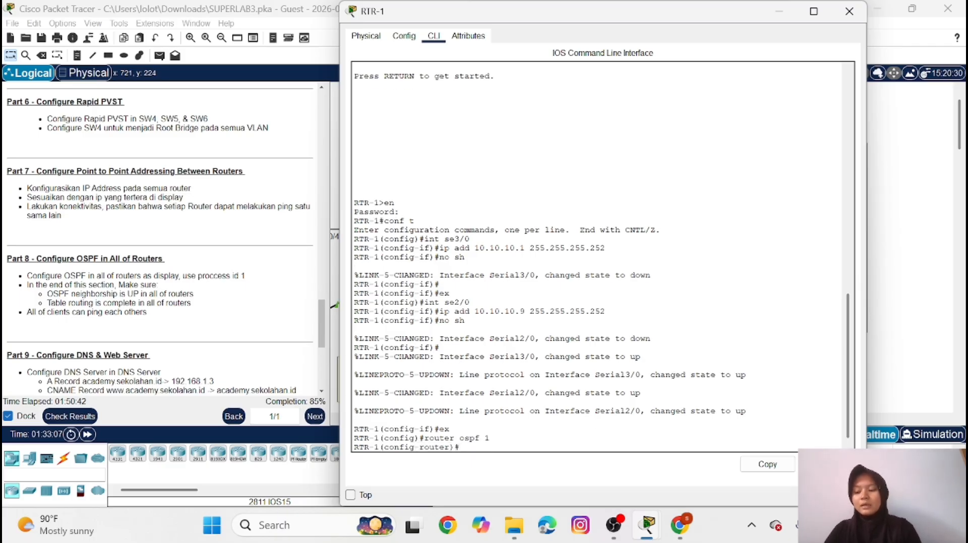
# Advertise network 10.10.10.0 with wildcard mask 0.0.0.3 in OSPF area 0 on RTR-1
pyautogui.write('net 1')
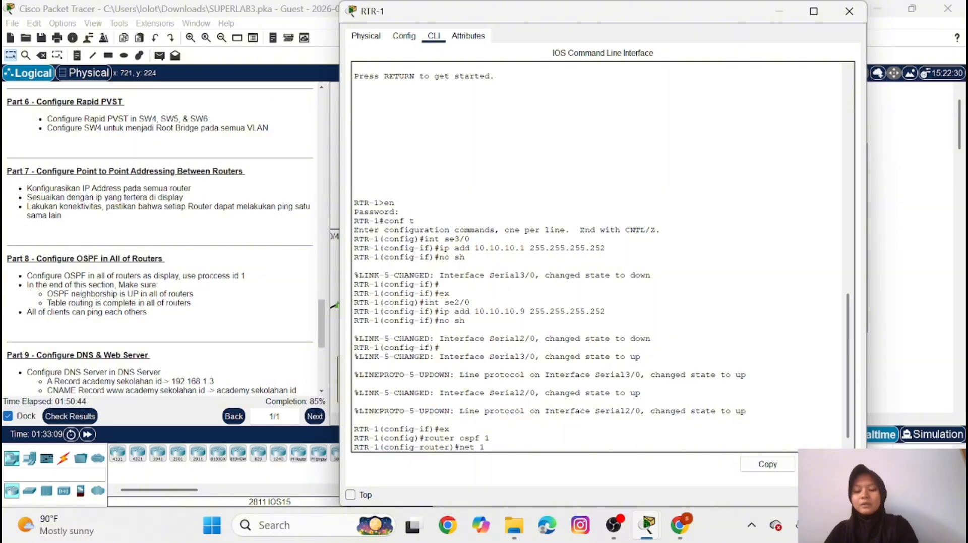
pyautogui.write('0.10.')
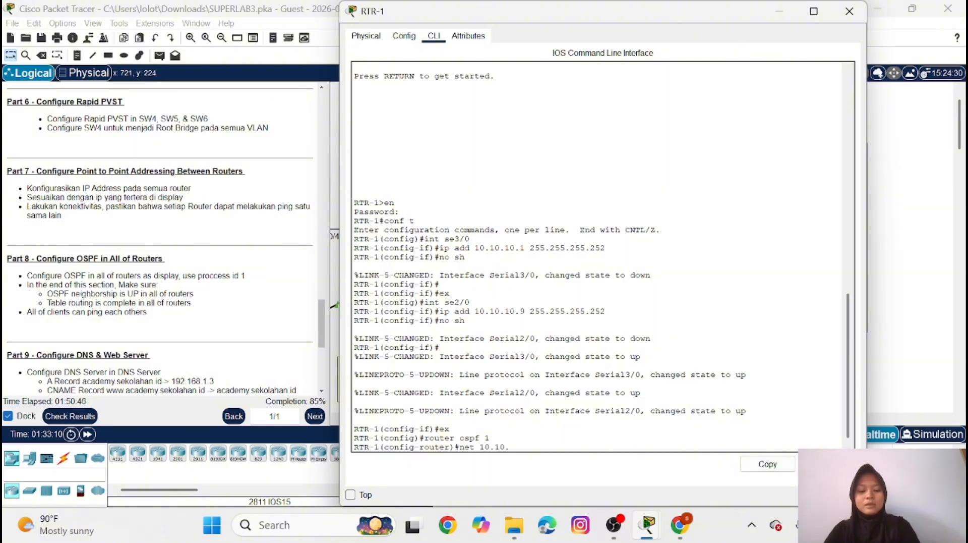
pyautogui.write('10.0')
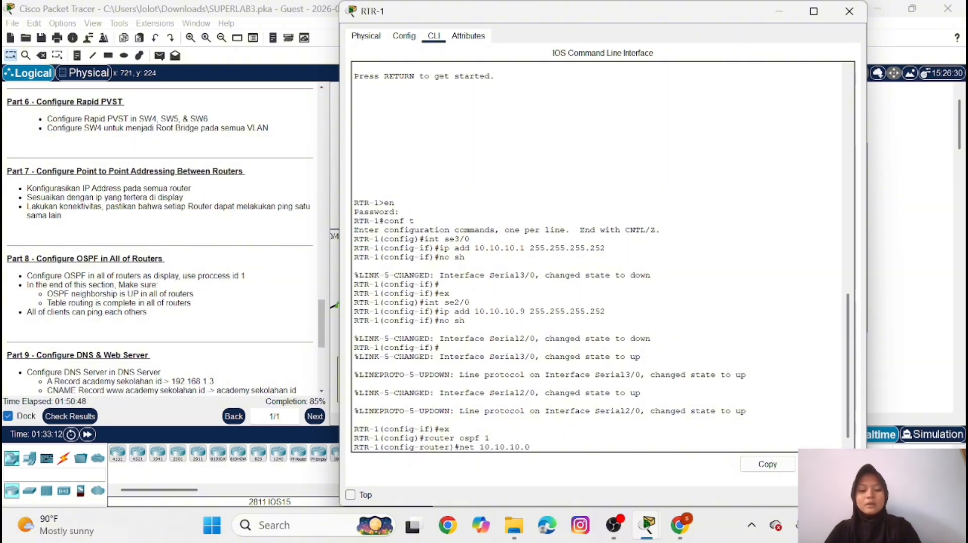
pyautogui.write(' 0.0.0')
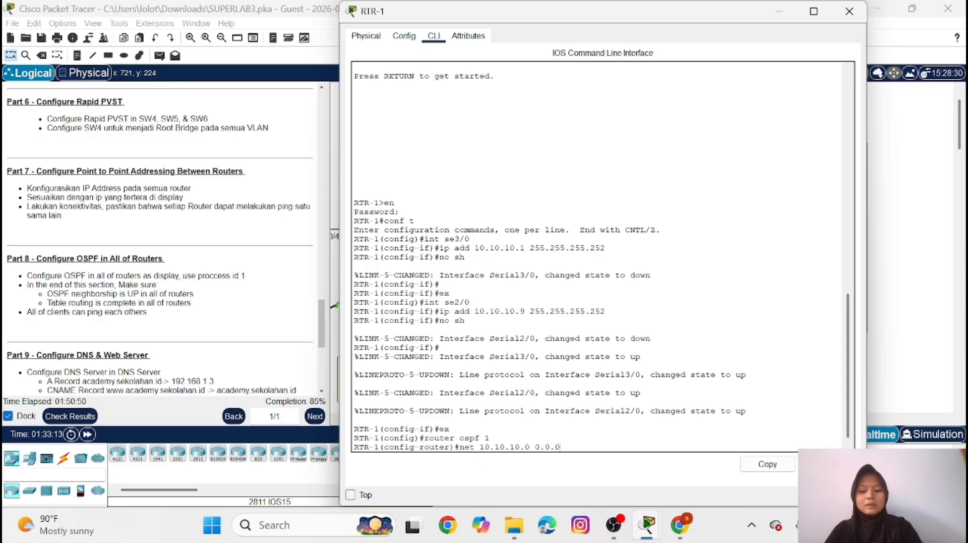
pyautogui.write('3')
pyautogui.press('BackSpace')
pyautogui.write('.0')
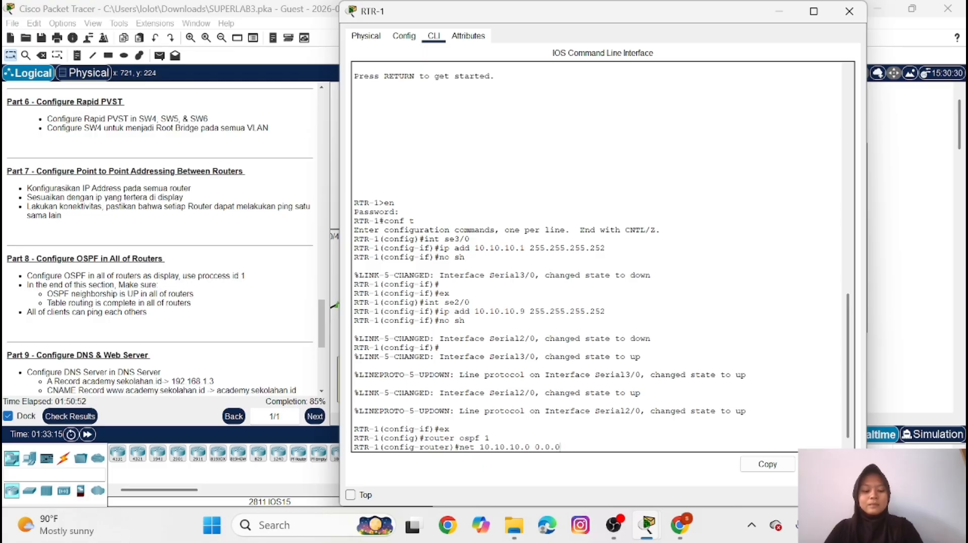
pyautogui.press('BackSpace')
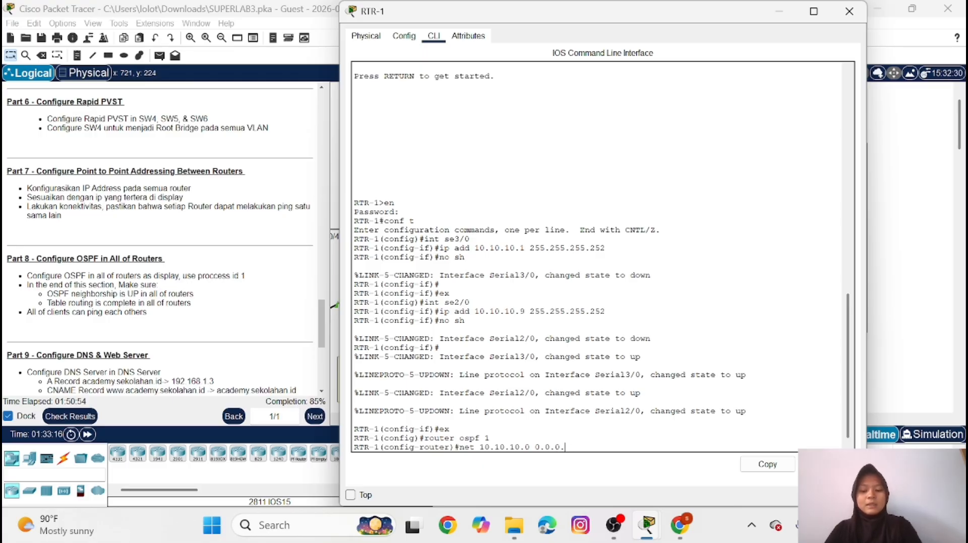
pyautogui.write('3 area')
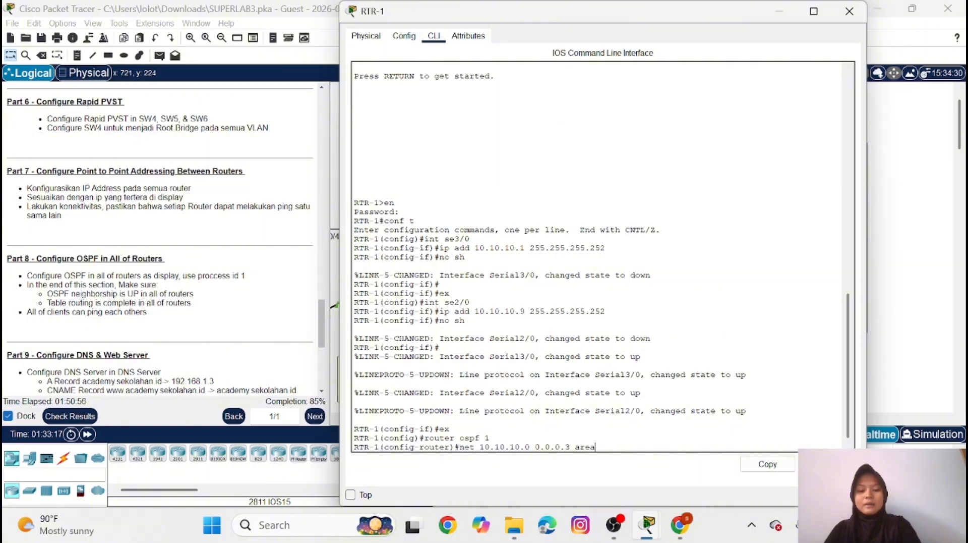
pyautogui.write(' 0')
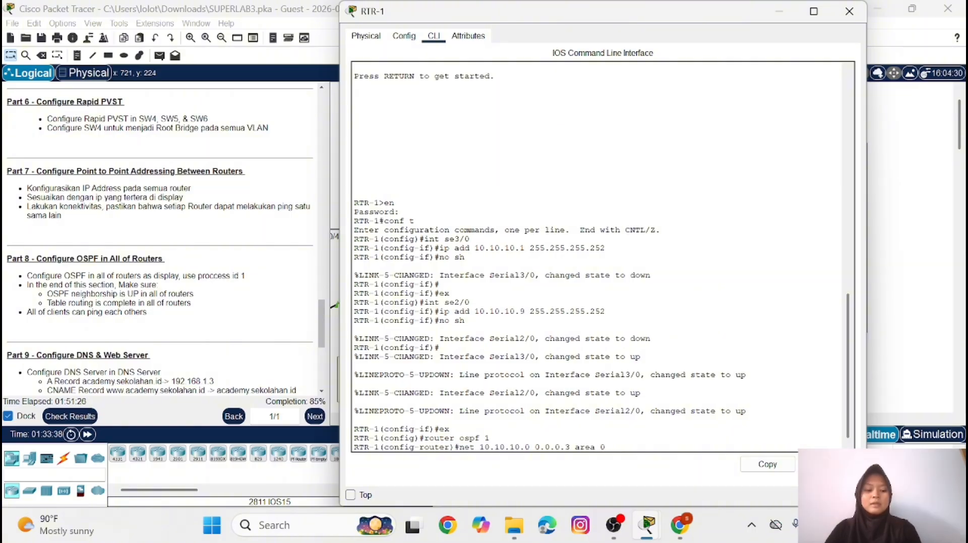
pyautogui.press('Return')
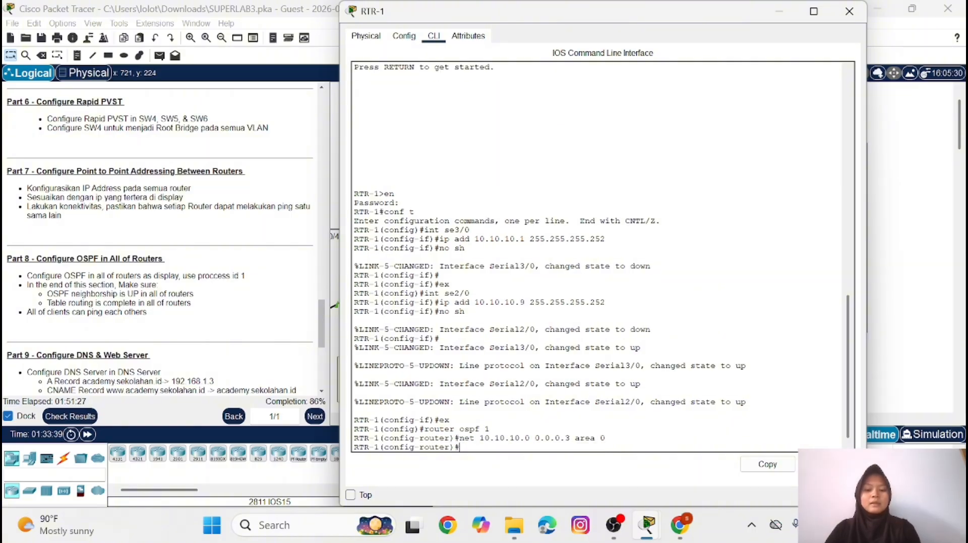
# Advertise network 10.10.10.8 with wildcard mask 0.0.0.3 in OSPF area 0 on RTR-1 and put its window away
pyautogui.press('Up')
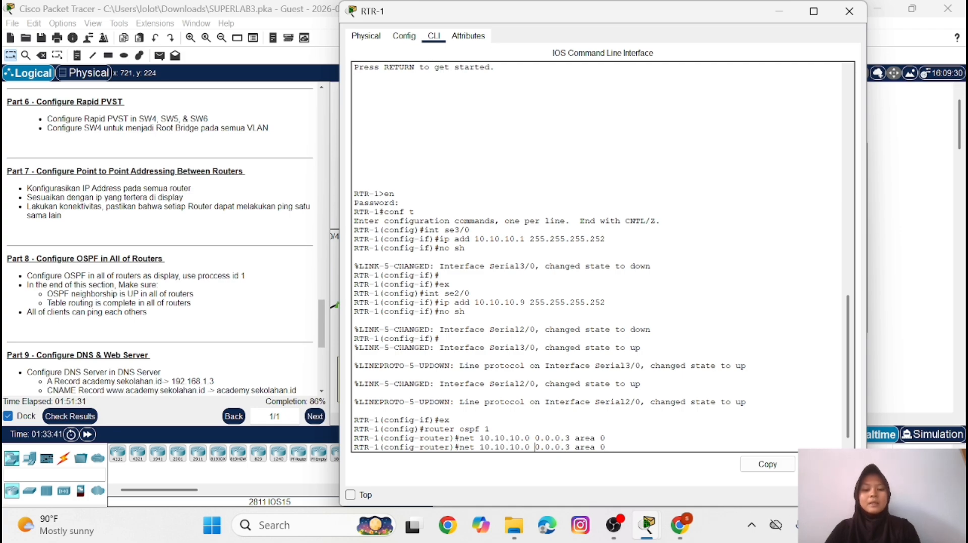
pyautogui.press('Left')
pyautogui.press('BackSpace')
pyautogui.write('8')
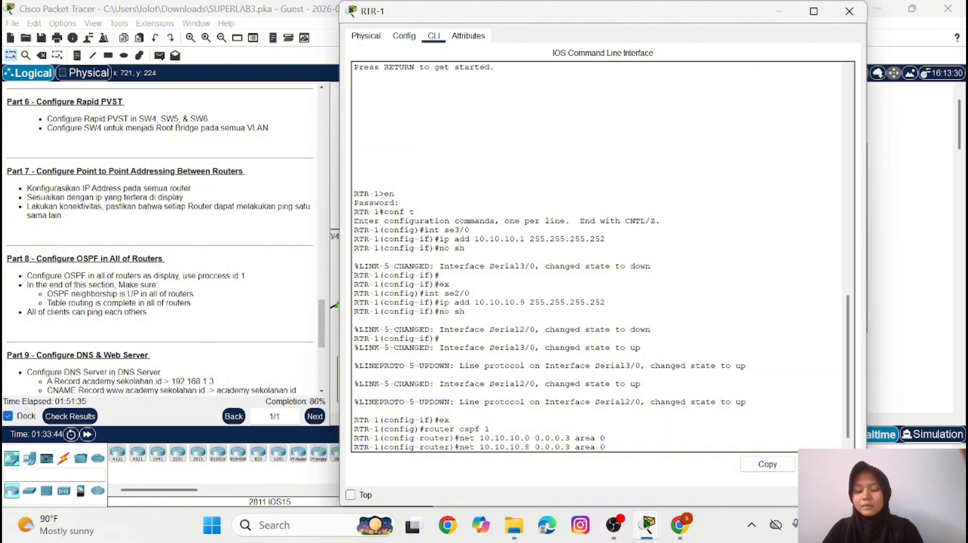
pyautogui.press('Return')
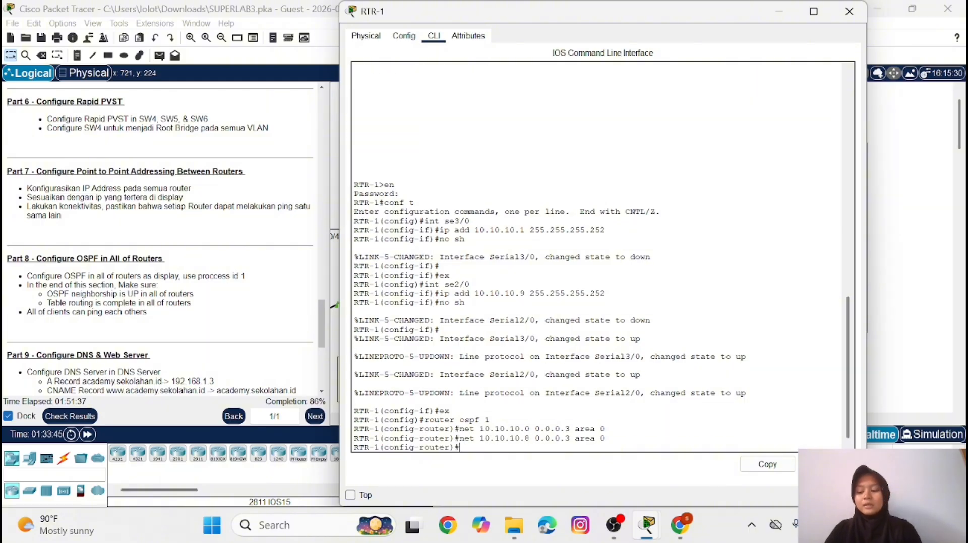
pyautogui.click(780, 11)
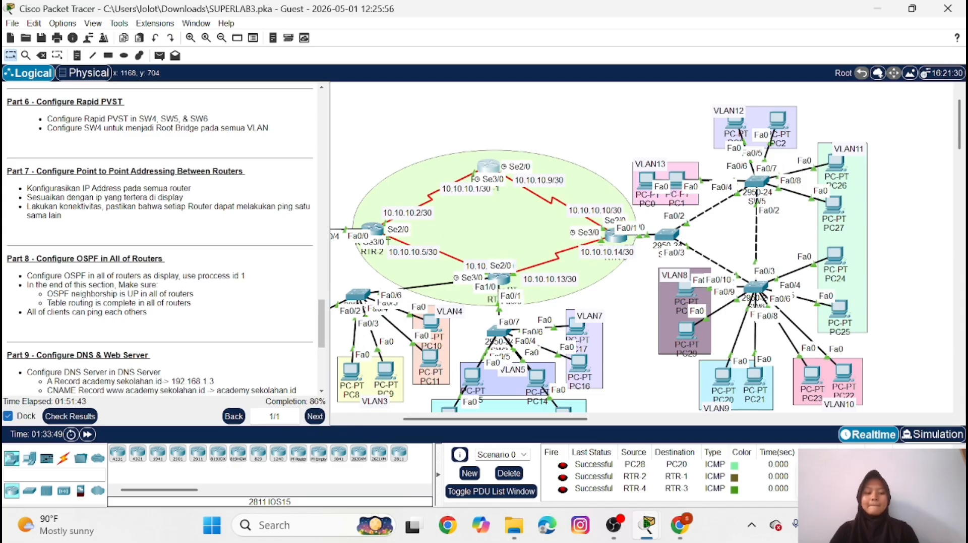
pyautogui.click(837, 525)
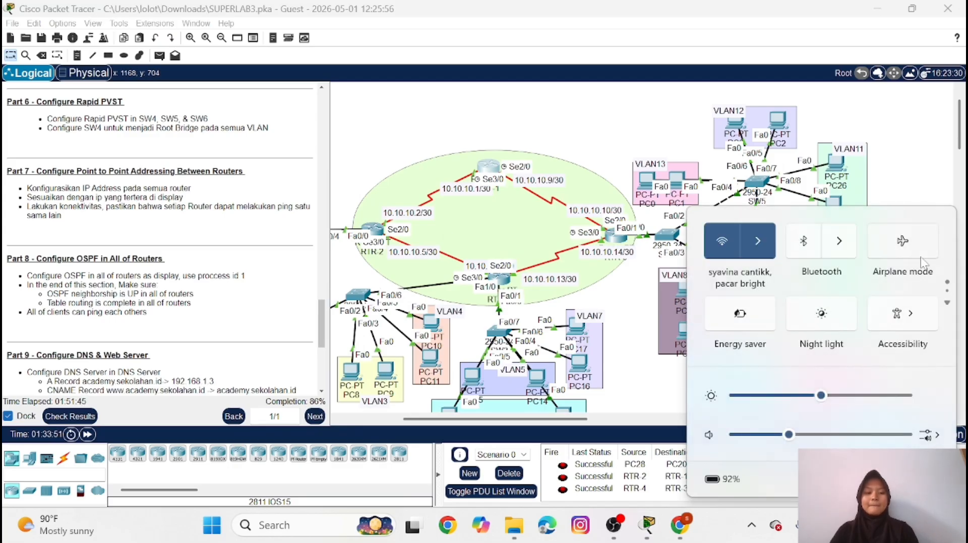
pyautogui.click(917, 188)
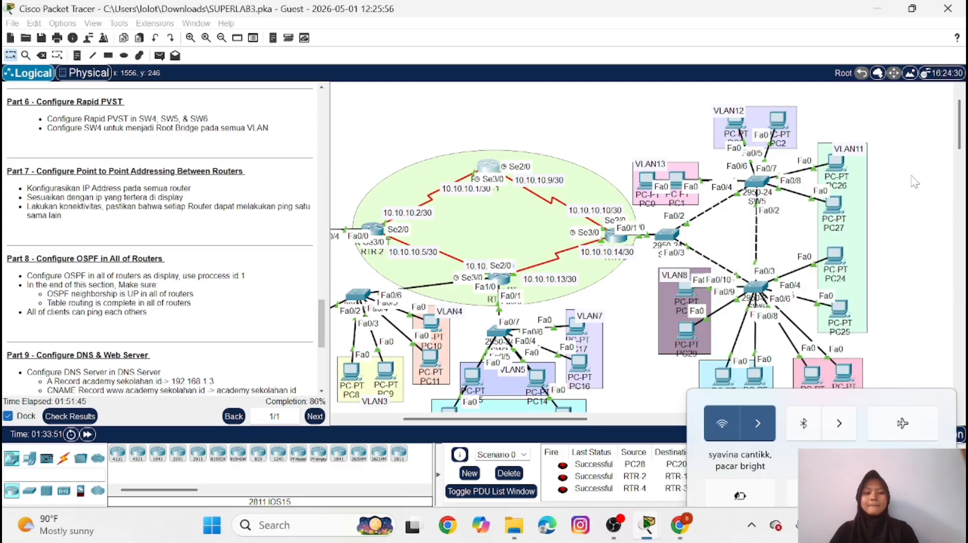
# Return RTR-2 to global configuration mode and start OSPF routing with process ID 1
pyautogui.click(376, 227)
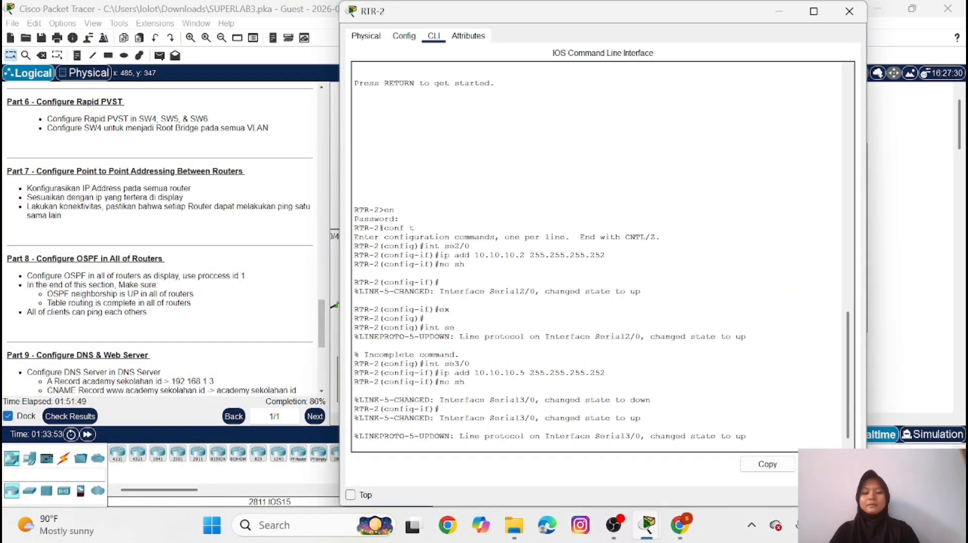
pyautogui.press('Return')
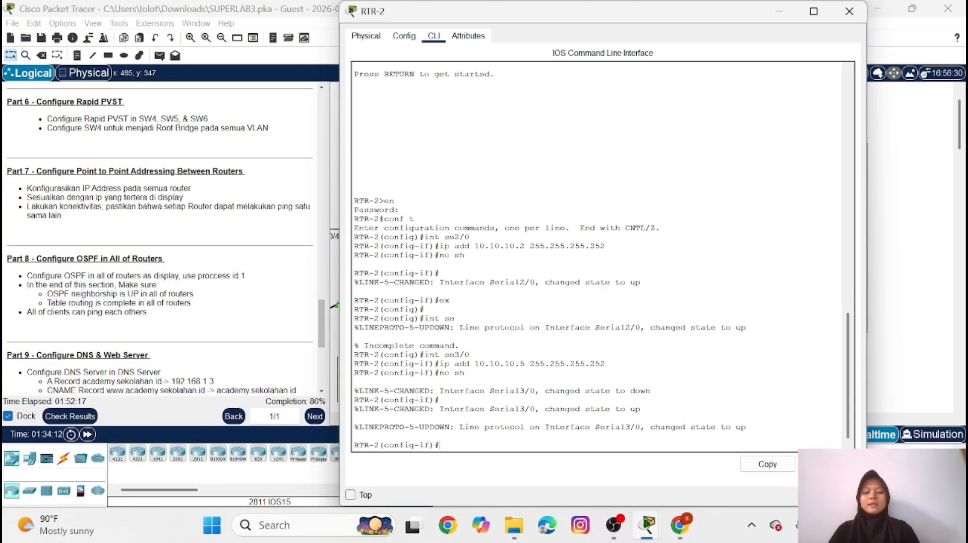
pyautogui.write('ex')
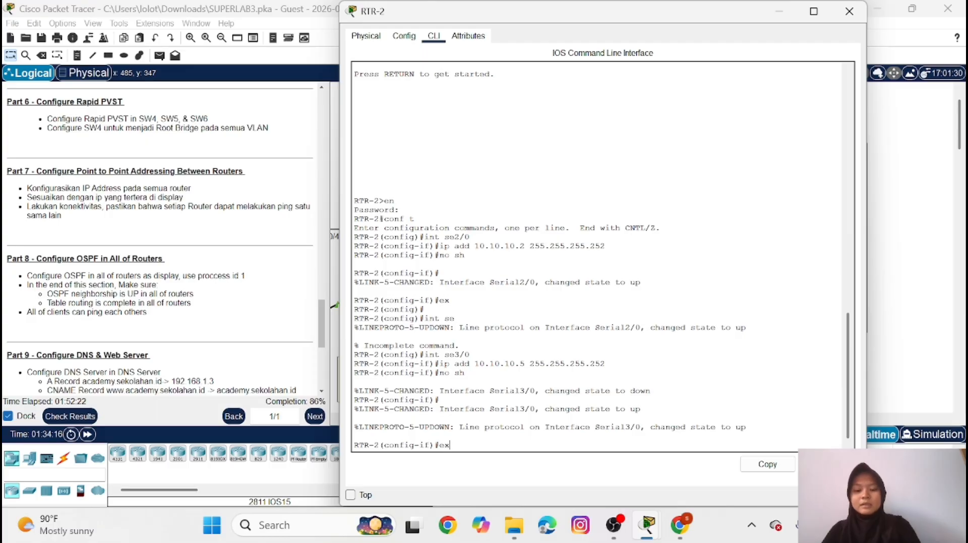
pyautogui.press('Return')
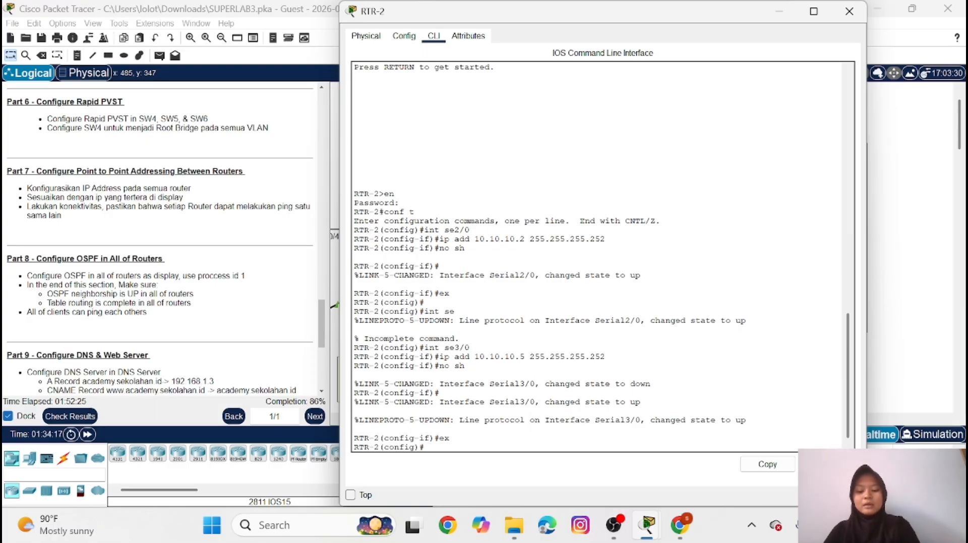
pyautogui.write('router osp')
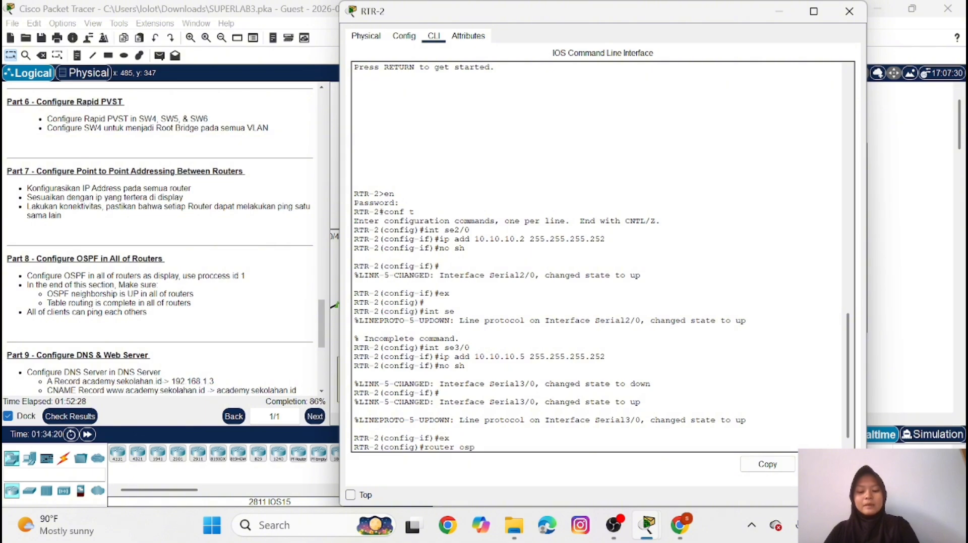
pyautogui.write('f 1')
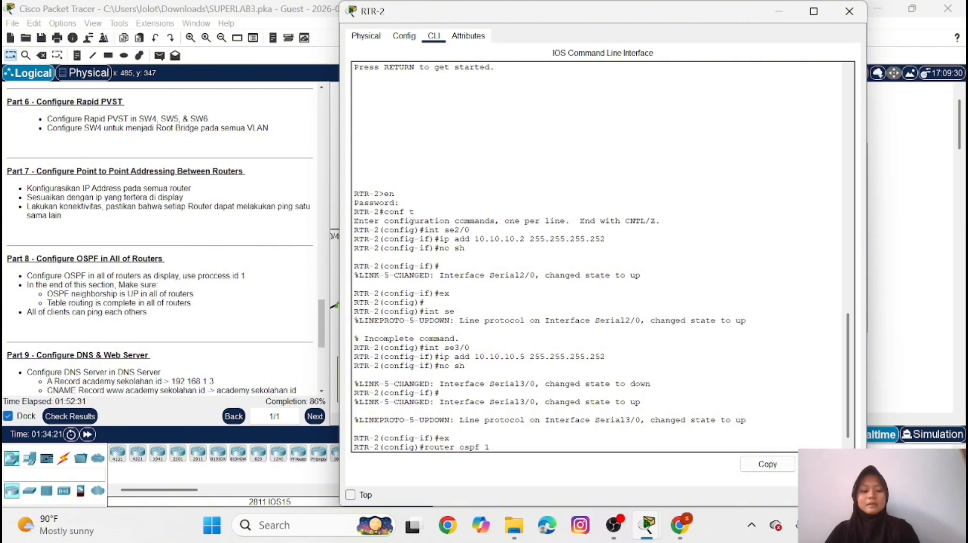
pyautogui.press('Return')
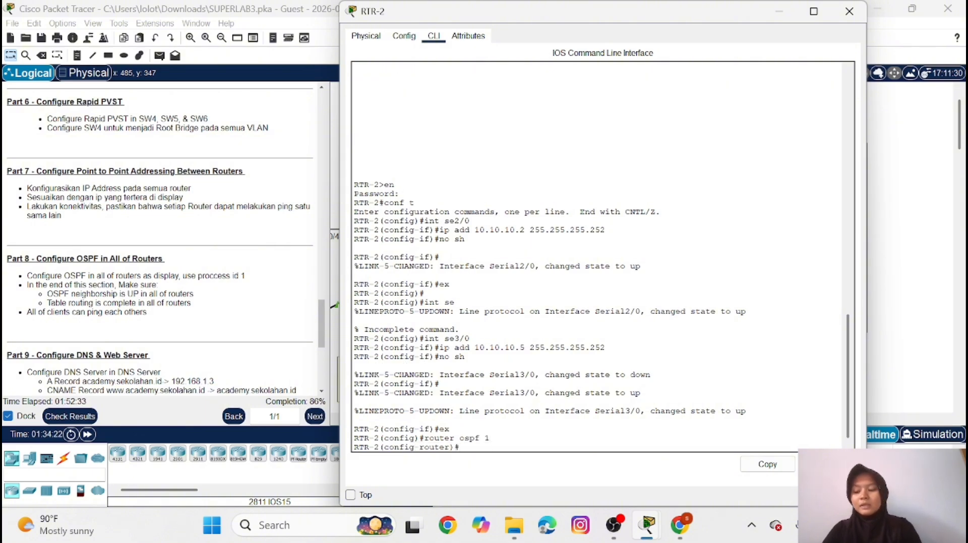
# Advertise network 10.10.10.0 with wildcard mask 0.0.0.3 in OSPF area 0 on RTR-2
pyautogui.write('net 1')
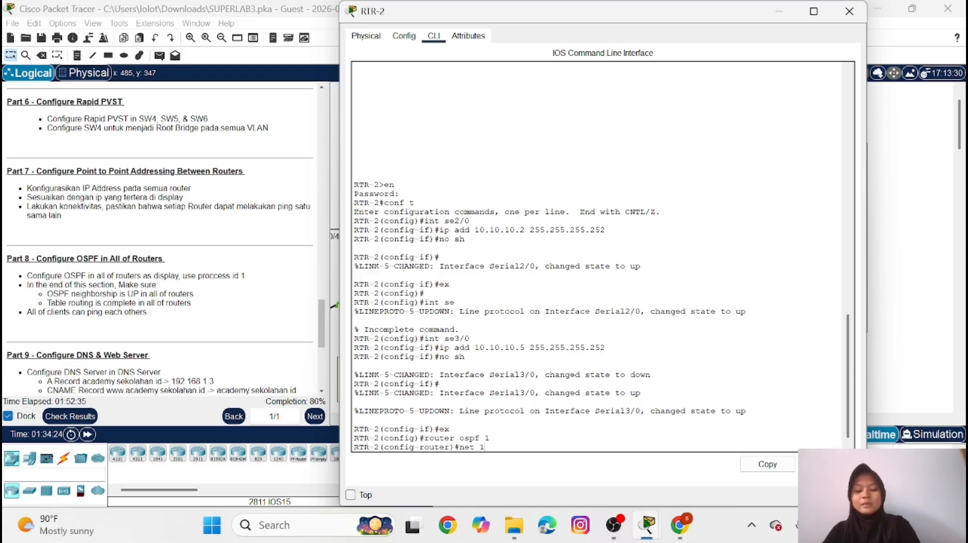
pyautogui.write('0.10')
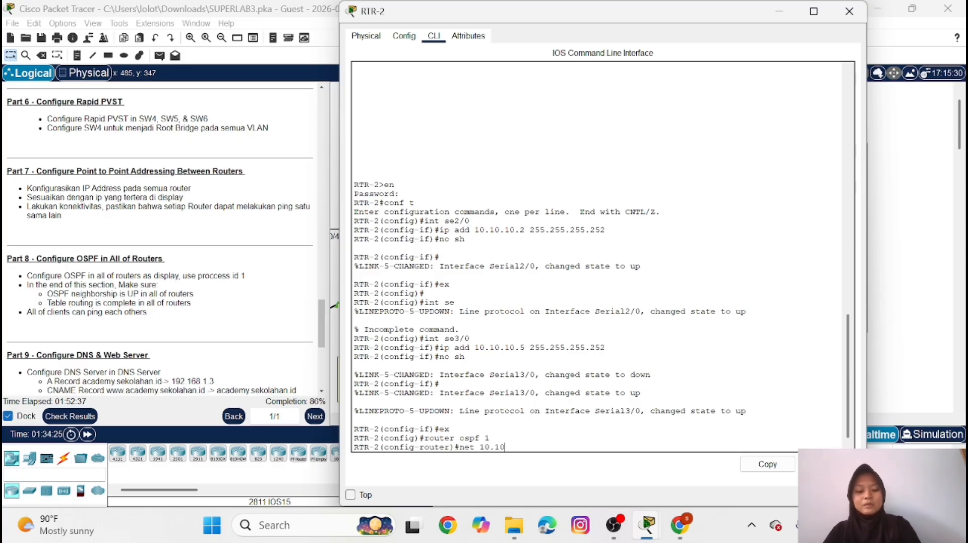
pyautogui.write('.10.')
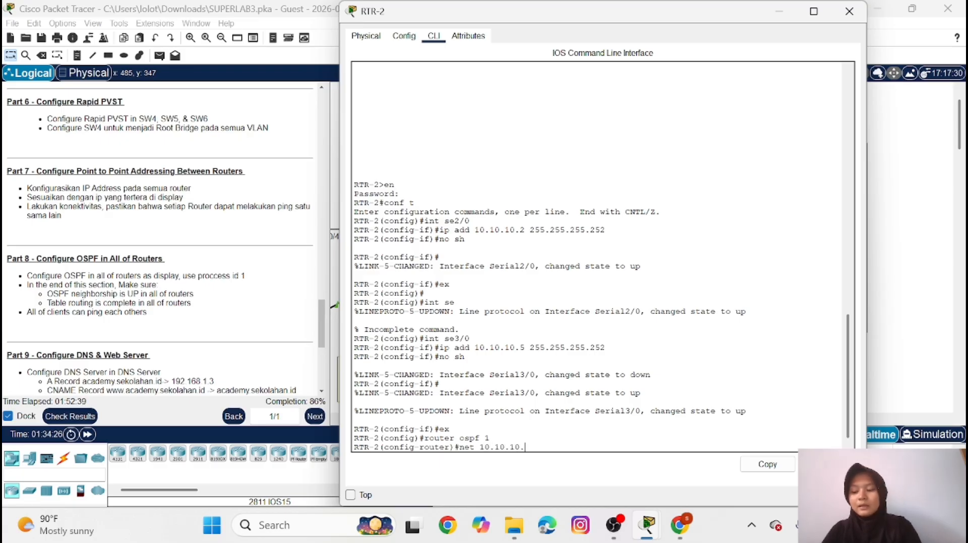
pyautogui.write('0')
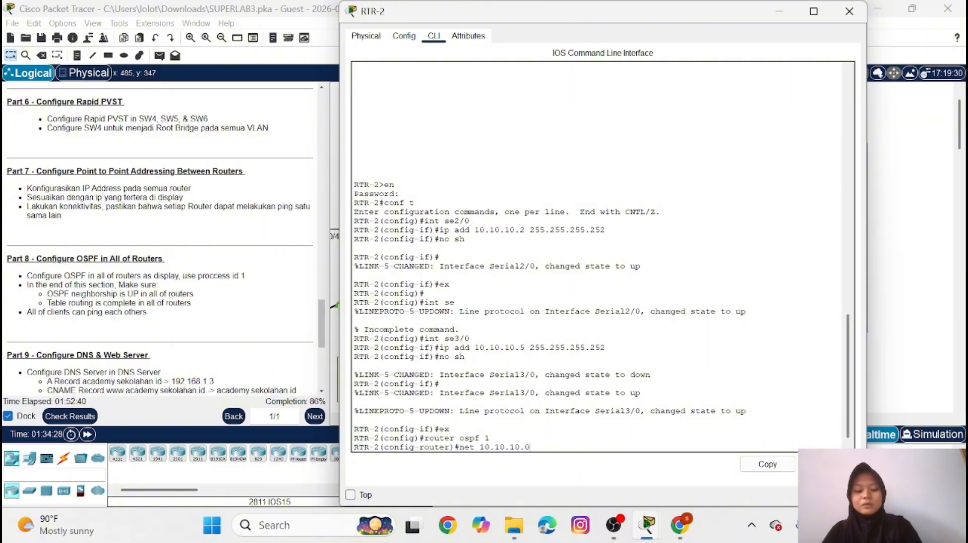
pyautogui.write(' 0.0.0.')
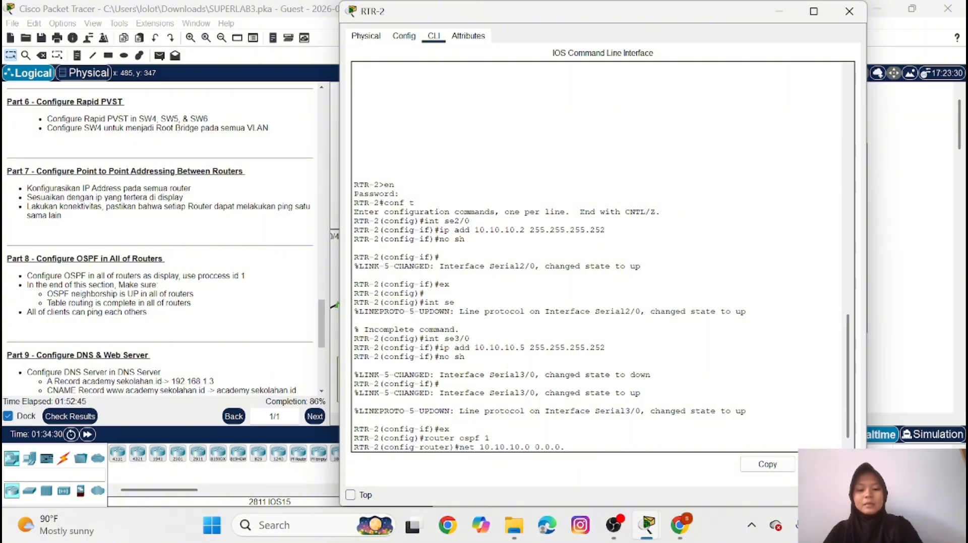
pyautogui.write('3 area')
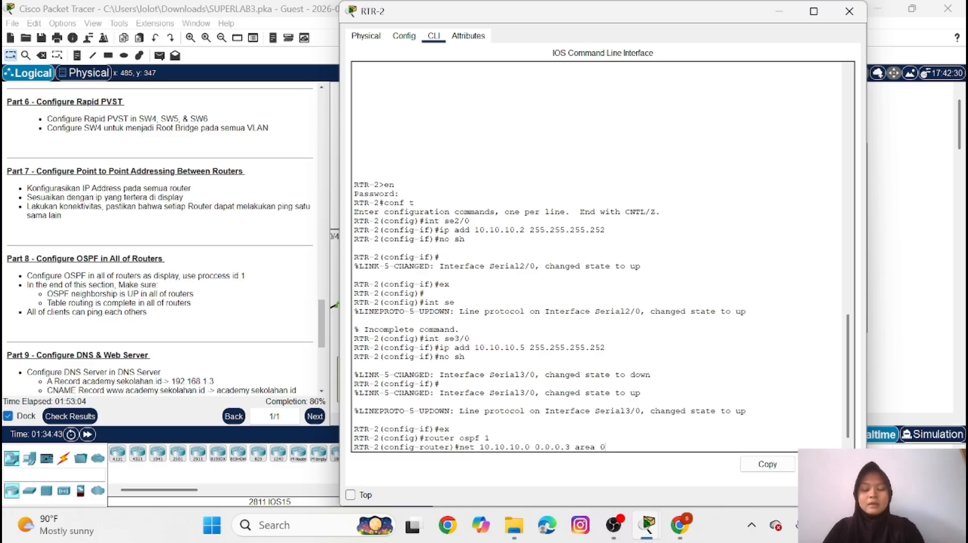
pyautogui.write('0')
pyautogui.press('Return')
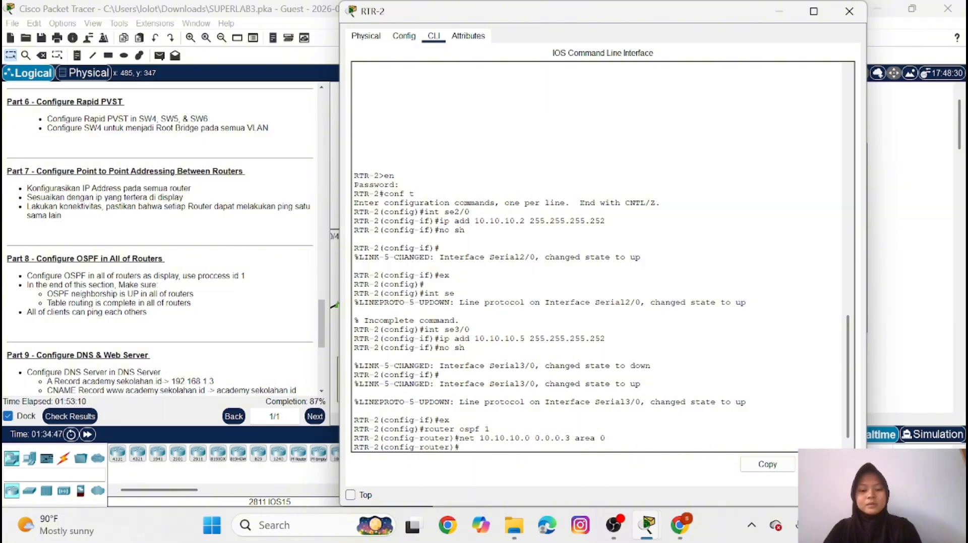
pyautogui.write('ner')
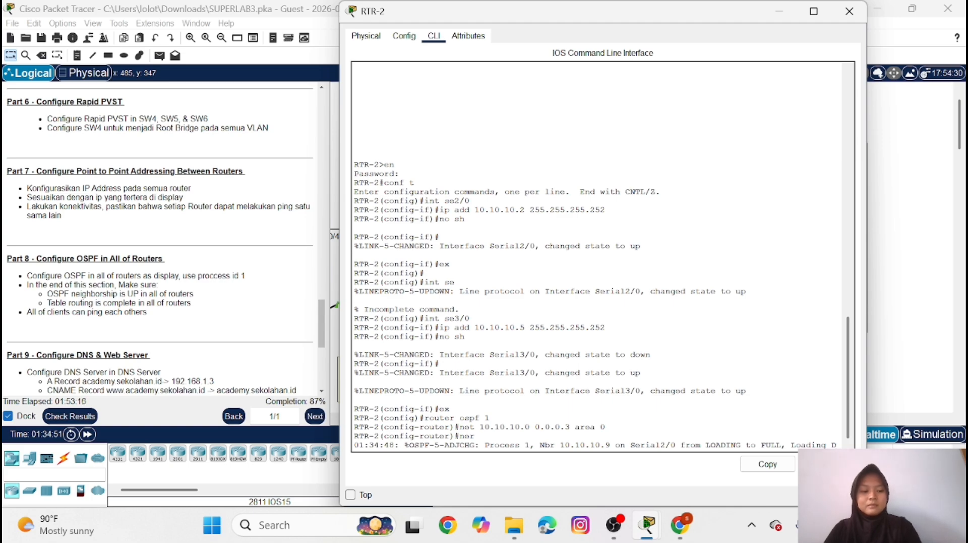
pyautogui.press('BackSpace')
pyautogui.press('BackSpace')
pyautogui.press('BackSpace')
pyautogui.press('BackSpace')
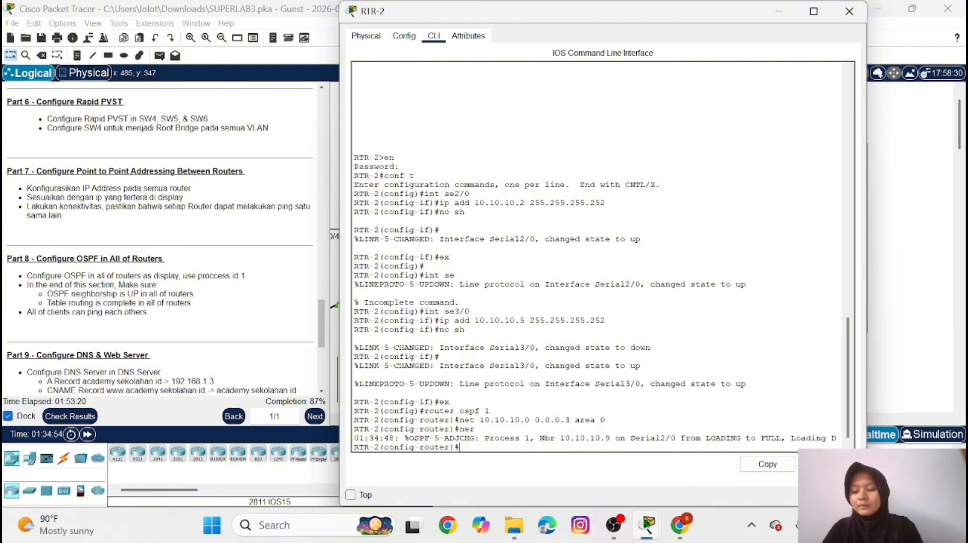
# Advertise network 10.10.10.4 with wildcard mask 0.0.0.3 in OSPF area 0 on RTR-2
pyautogui.write('net')
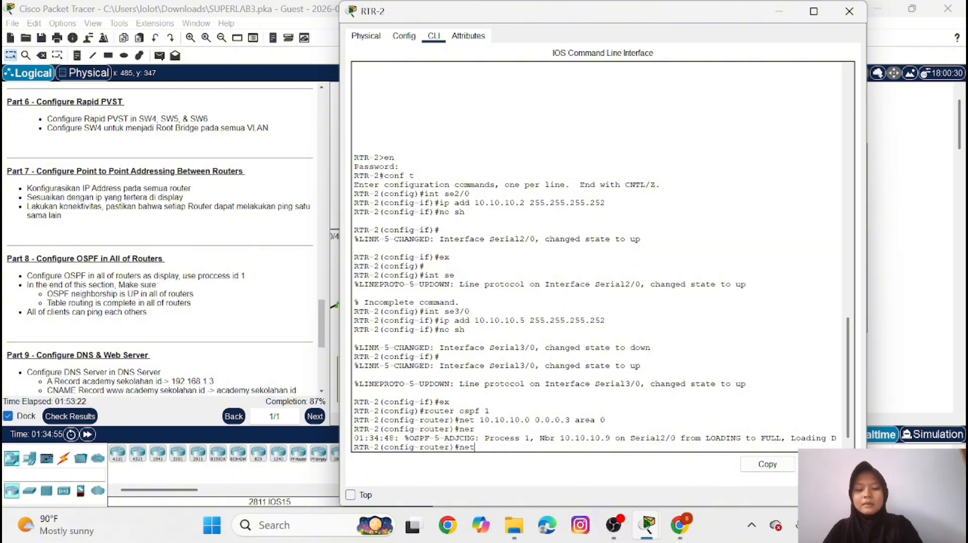
pyautogui.write(' 10.1')
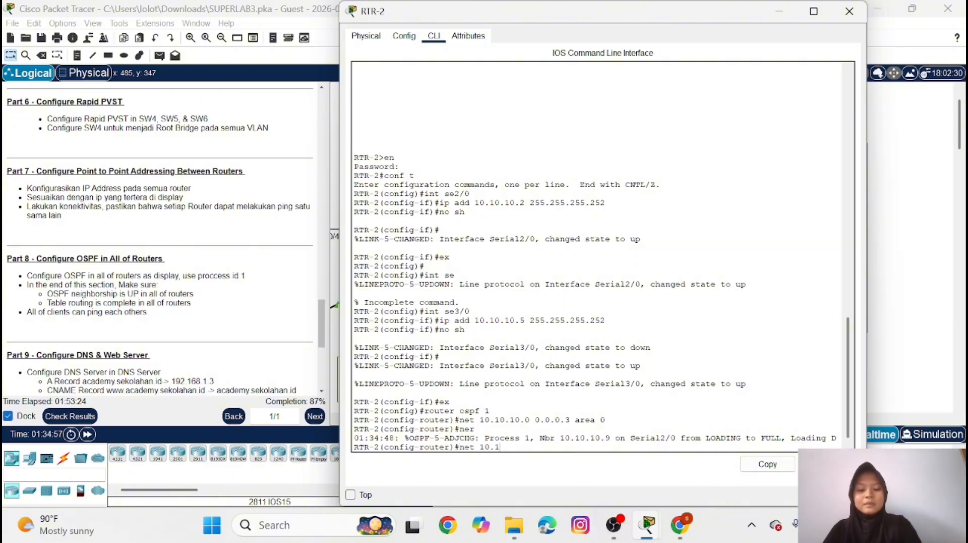
pyautogui.write('0.10')
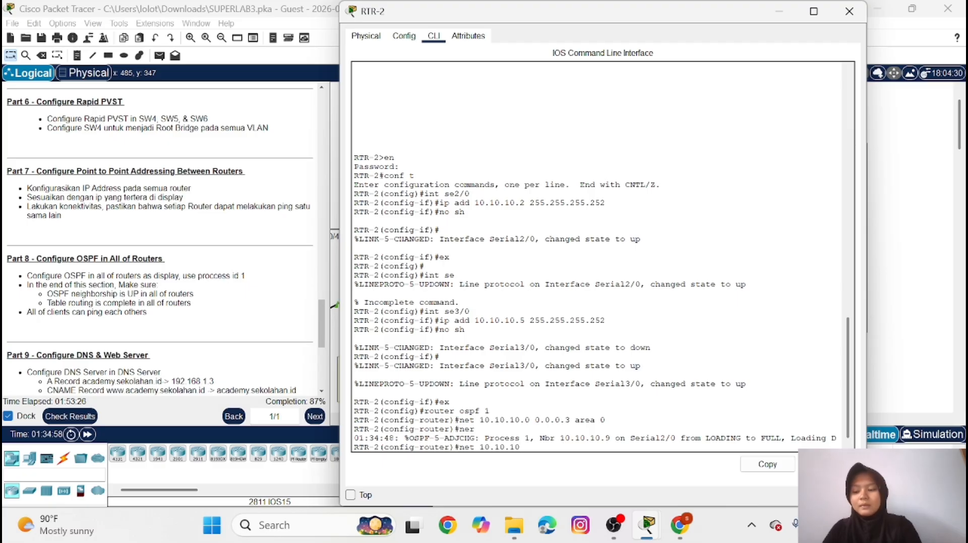
pyautogui.write('.')
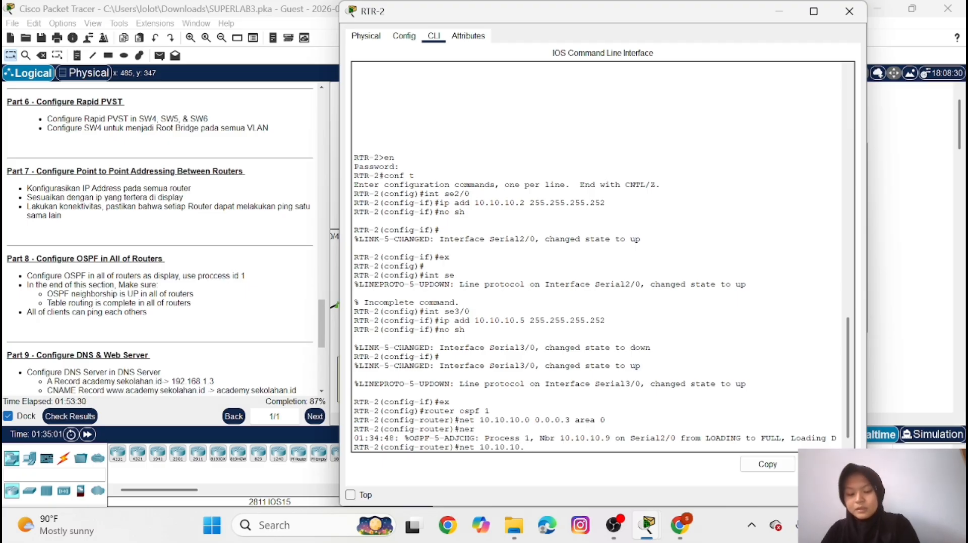
pyautogui.write('5 0')
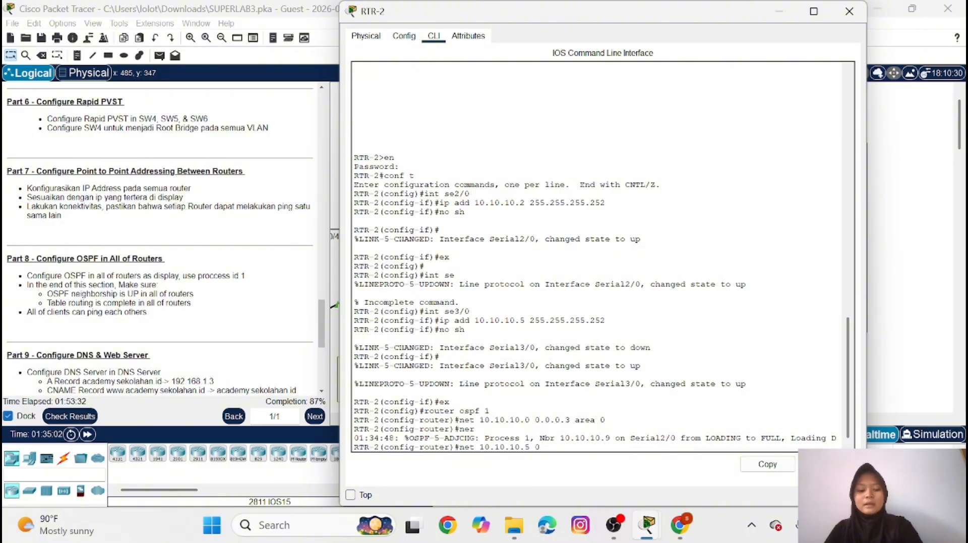
pyautogui.write('.0.0.3 area 0')
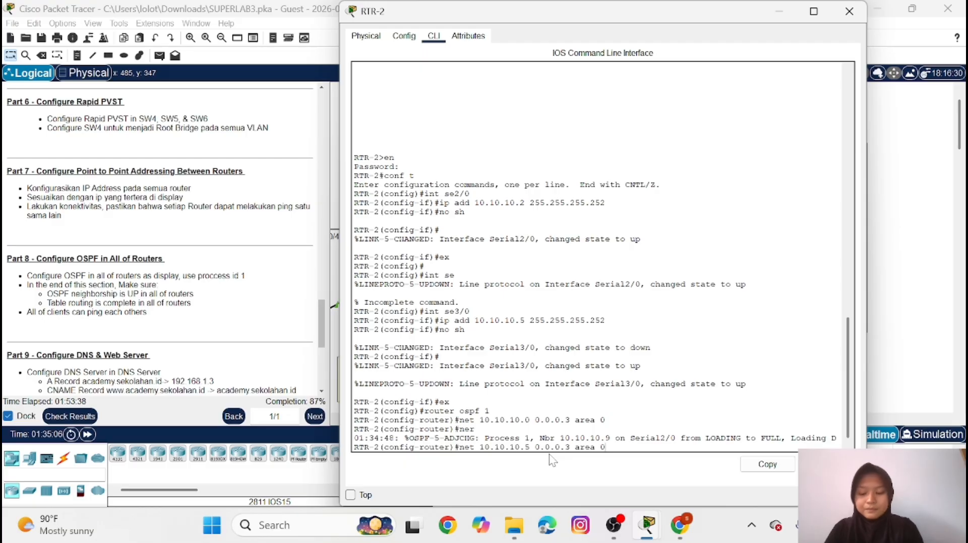
pyautogui.press('Left')
pyautogui.press('Left')
pyautogui.press('Left')
pyautogui.press('Left')
pyautogui.press('Left')
pyautogui.press('Left')
pyautogui.press('Left')
pyautogui.press('Left')
pyautogui.press('Left')
pyautogui.press('Left')
pyautogui.press('Left')
pyautogui.press('Left')
pyautogui.press('Left')
pyautogui.press('Left')
pyautogui.press('Left')
pyautogui.press('BackSpace')
pyautogui.write('4')
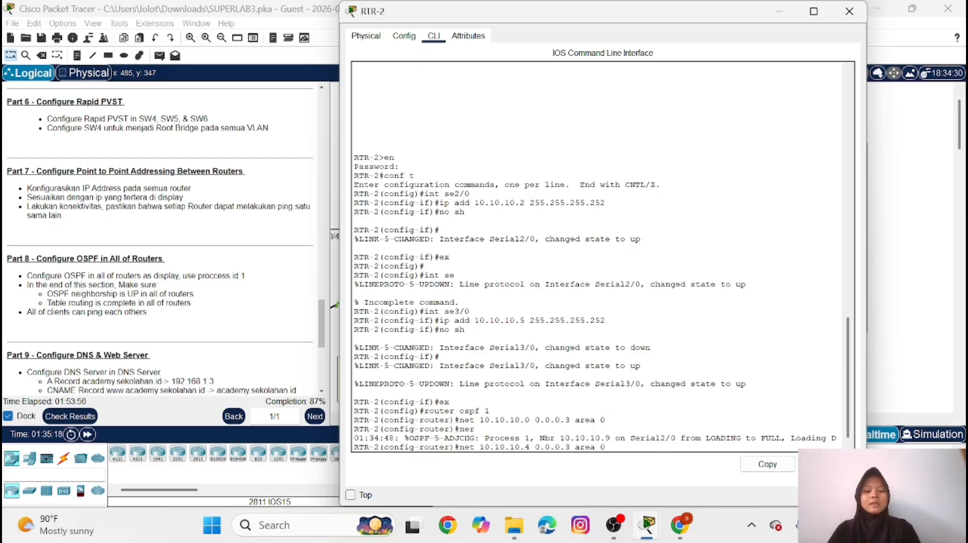
pyautogui.press('Return')
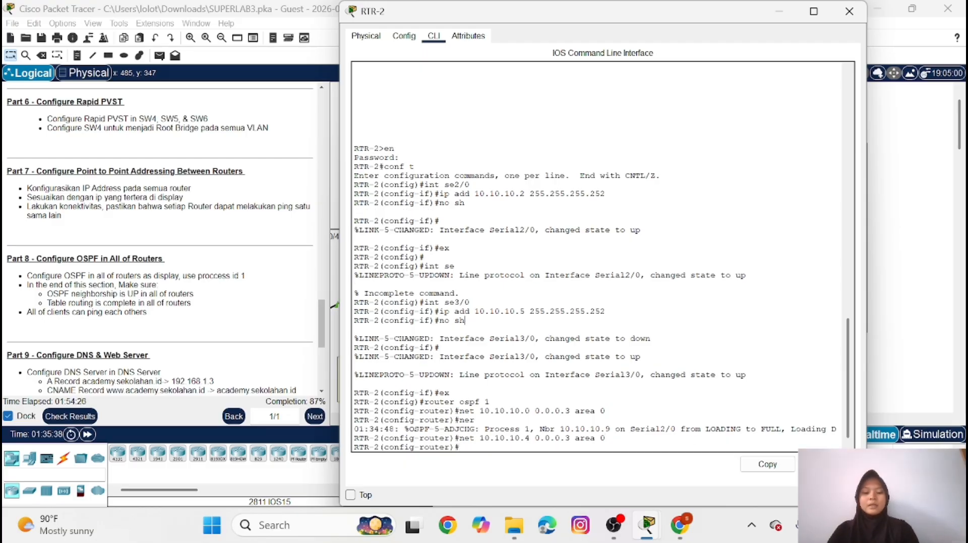
# Advertise network 192.168.1.0 with wildcard mask 0.0.0.255 in OSPF area 0 on RTR-2 and put its window away
pyautogui.write('net')
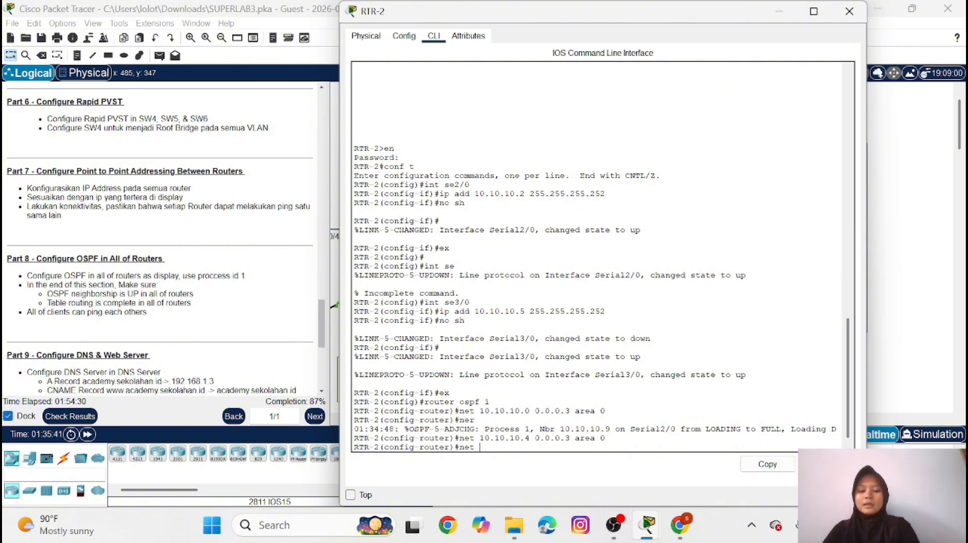
pyautogui.write(' 19')
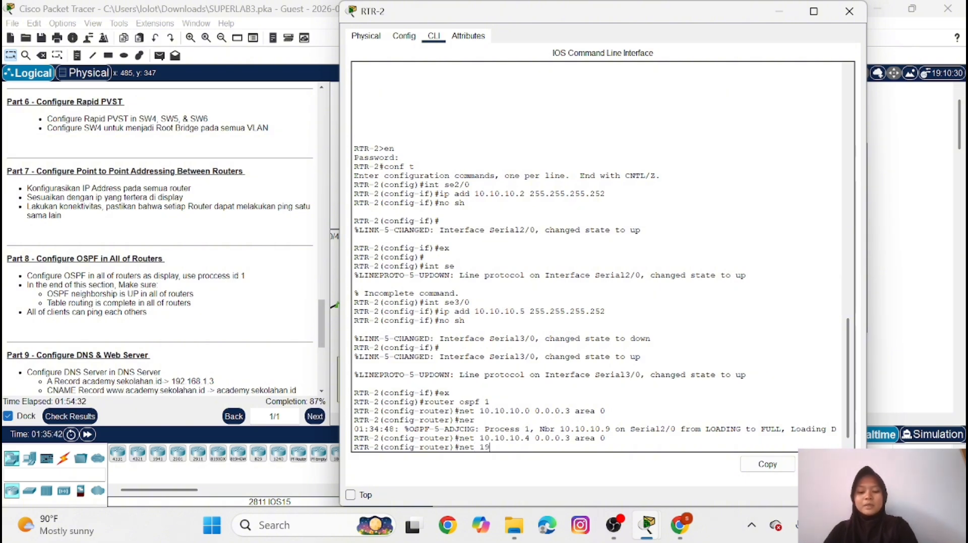
pyautogui.write('2.16')
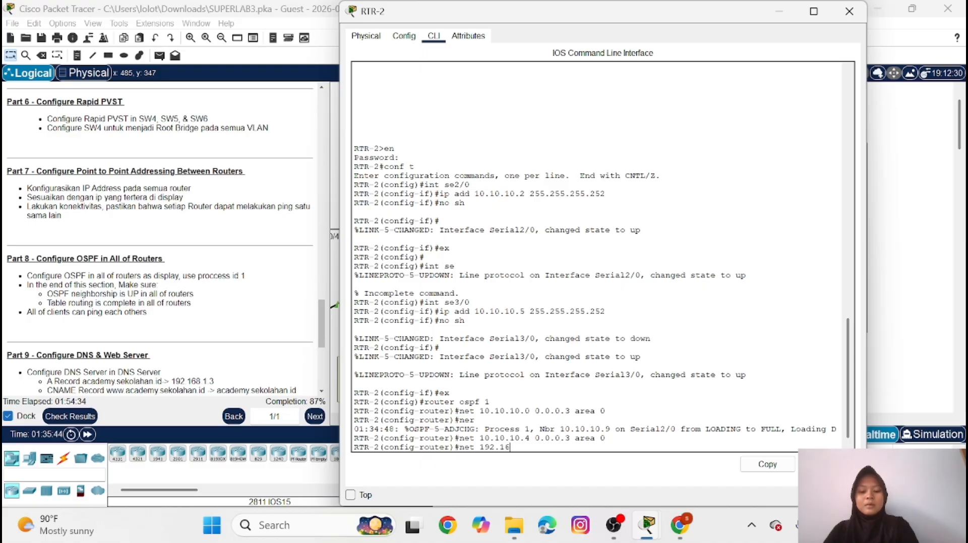
pyautogui.write('8.1')
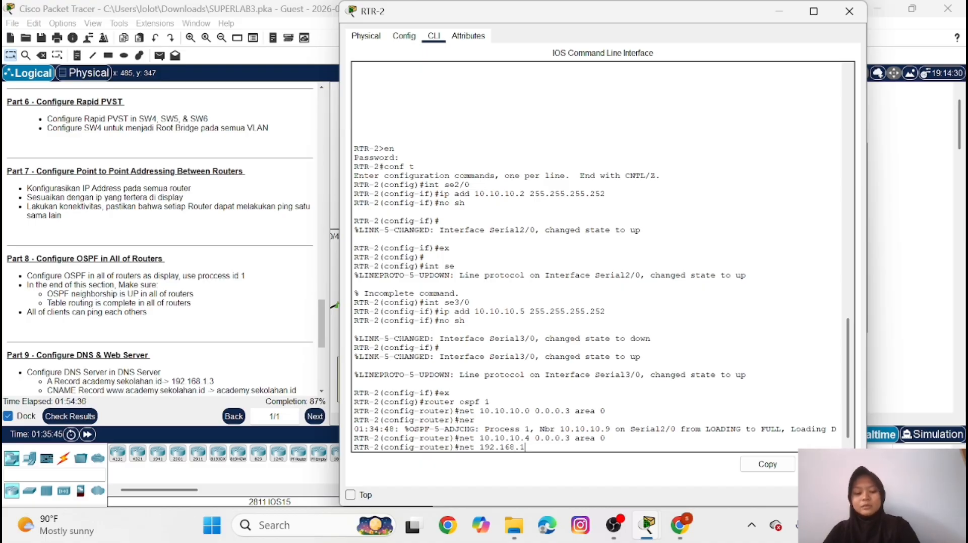
pyautogui.write('.0 0.0.0.')
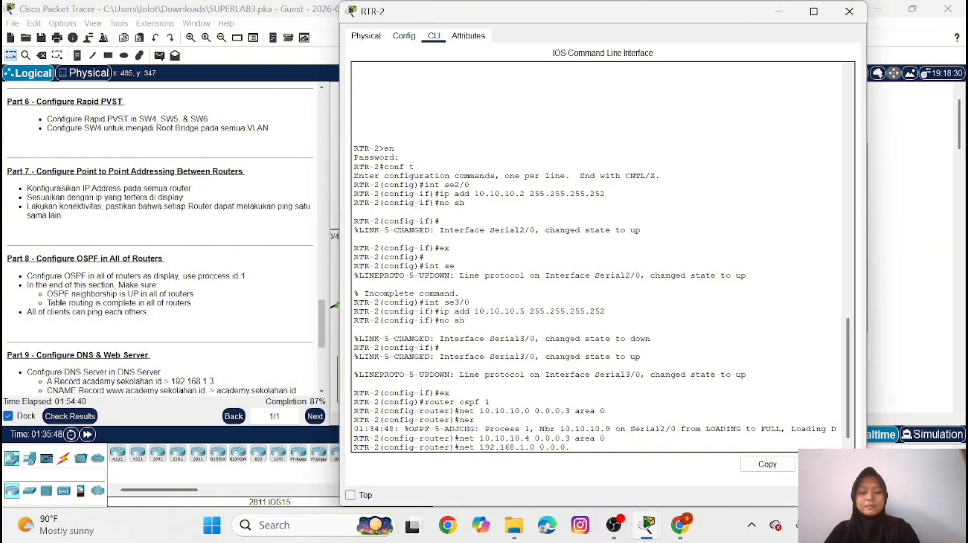
pyautogui.write('25')
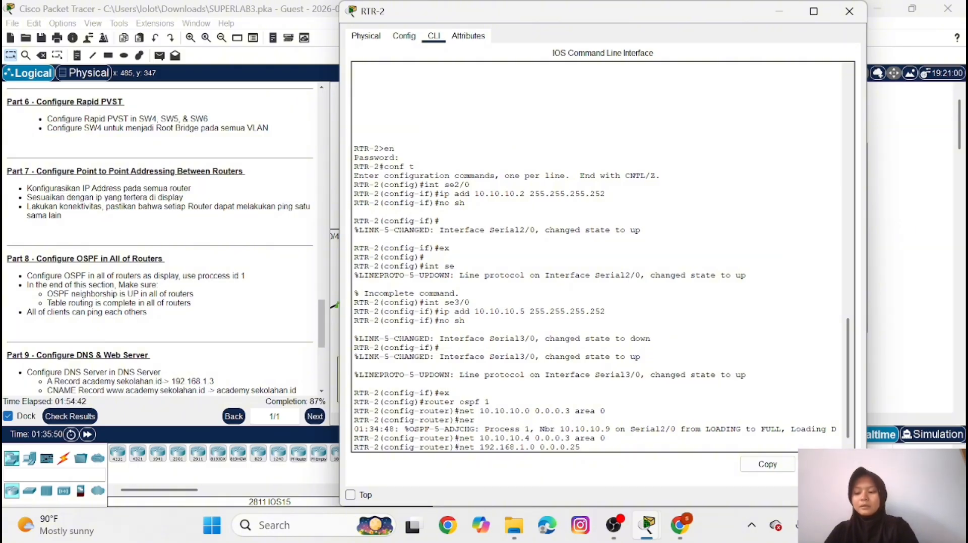
pyautogui.write('5 area')
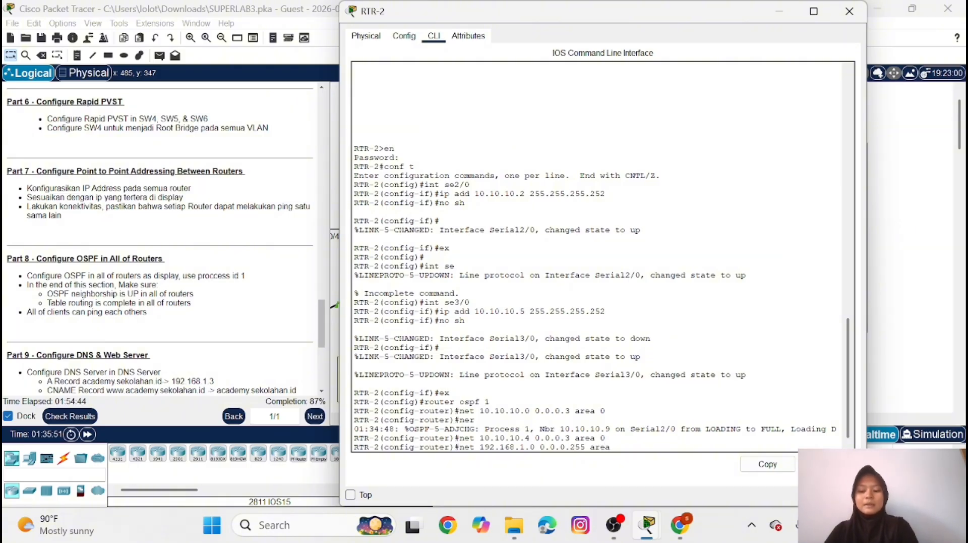
pyautogui.write(' 0')
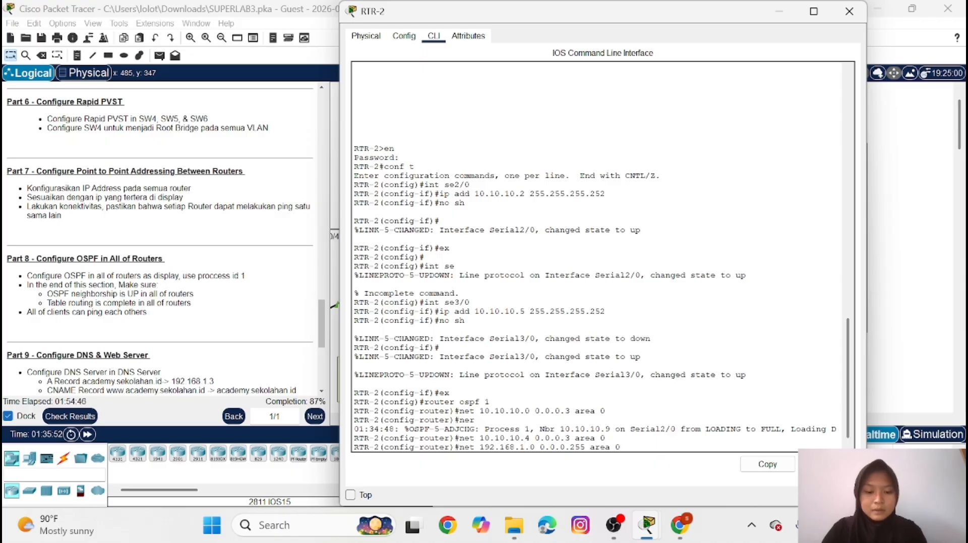
pyautogui.press('Return')
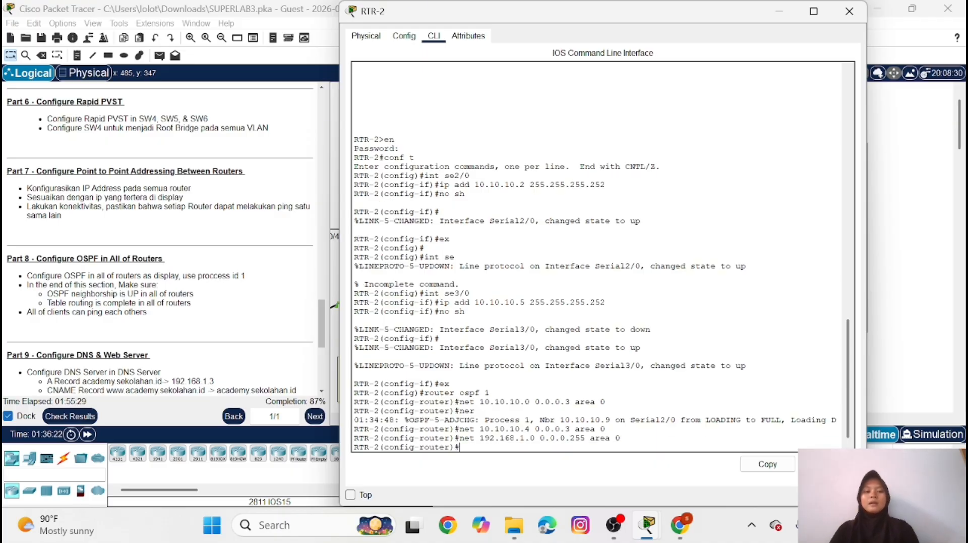
pyautogui.click(779, 11)
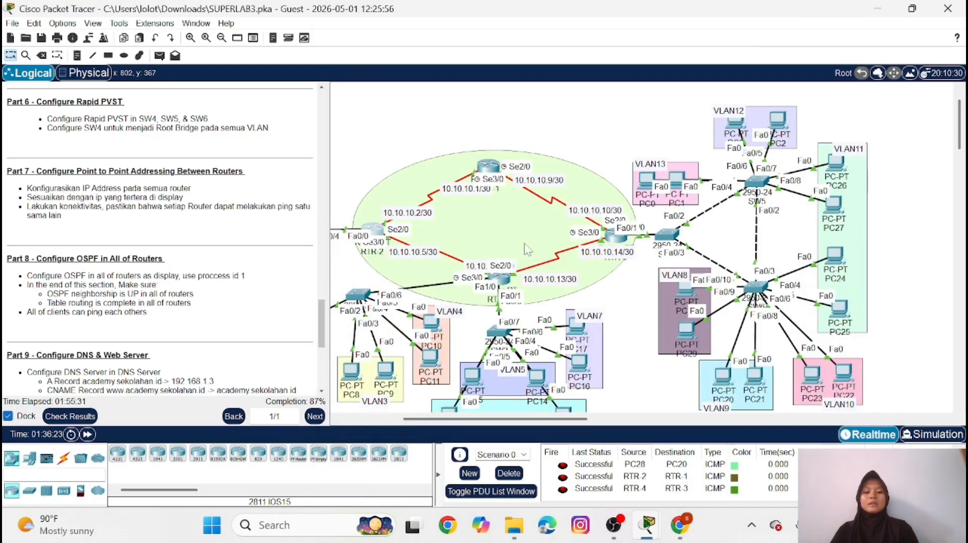
# Return RTR-4 to global configuration mode and start OSPF routing with process ID 1
pyautogui.click(500, 279)
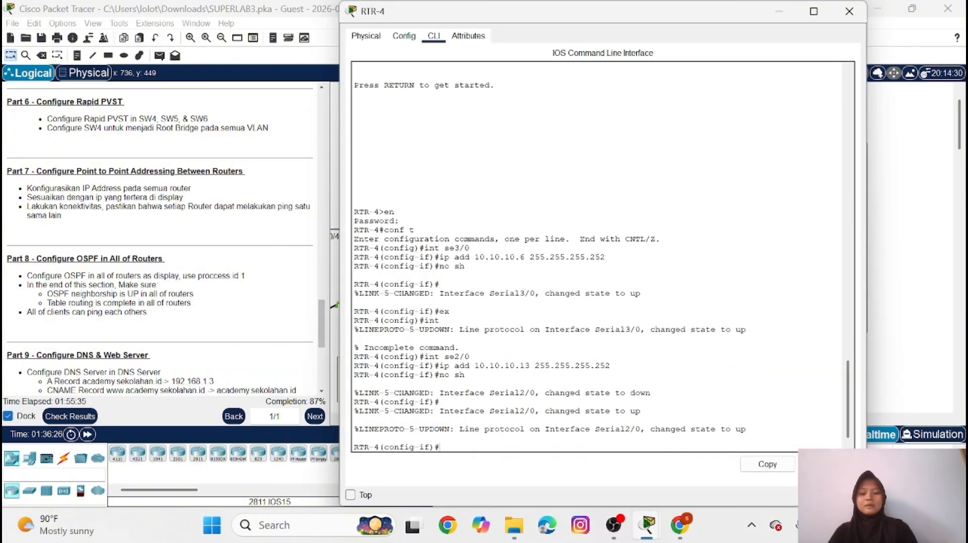
pyautogui.write('ex')
pyautogui.press('Return')
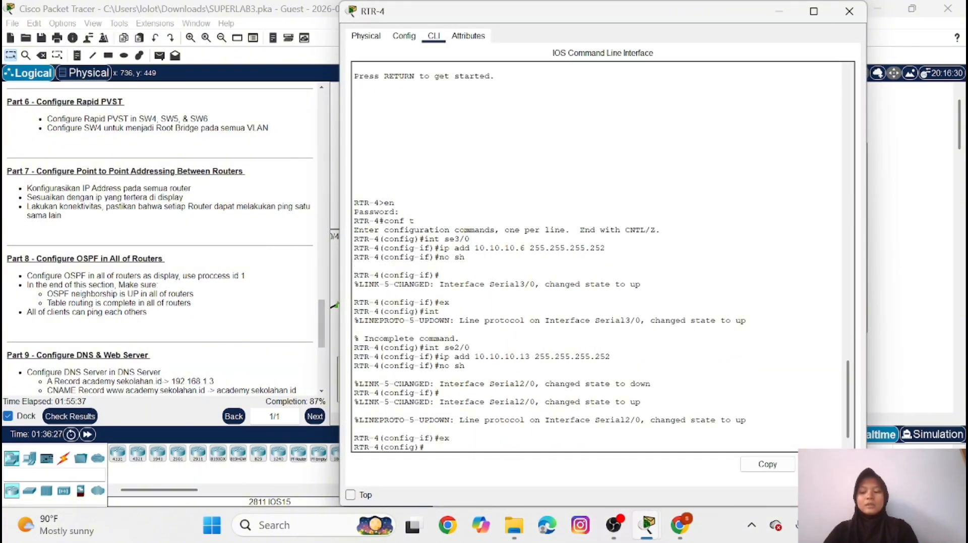
pyautogui.write('ro')
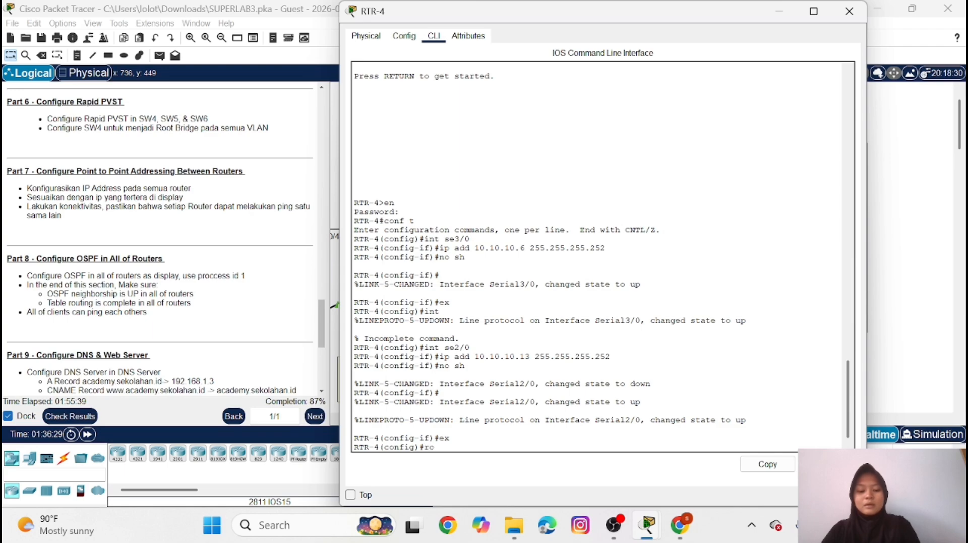
pyautogui.write('uter ospf 1')
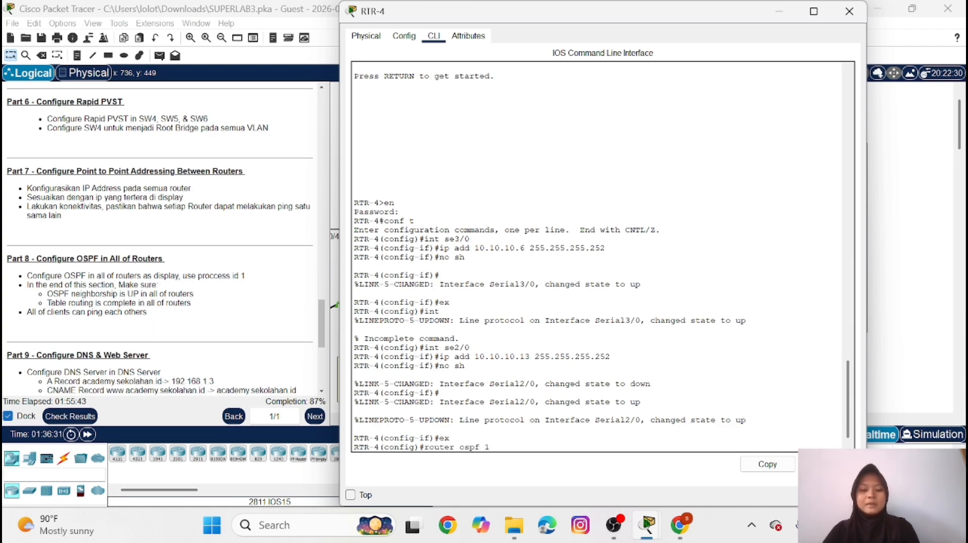
pyautogui.press('Return')
# Advertise network 10.10.10.4 with wildcard mask 0.0.0.3 in OSPF area 0 on RTR-4
pyautogui.write('net')
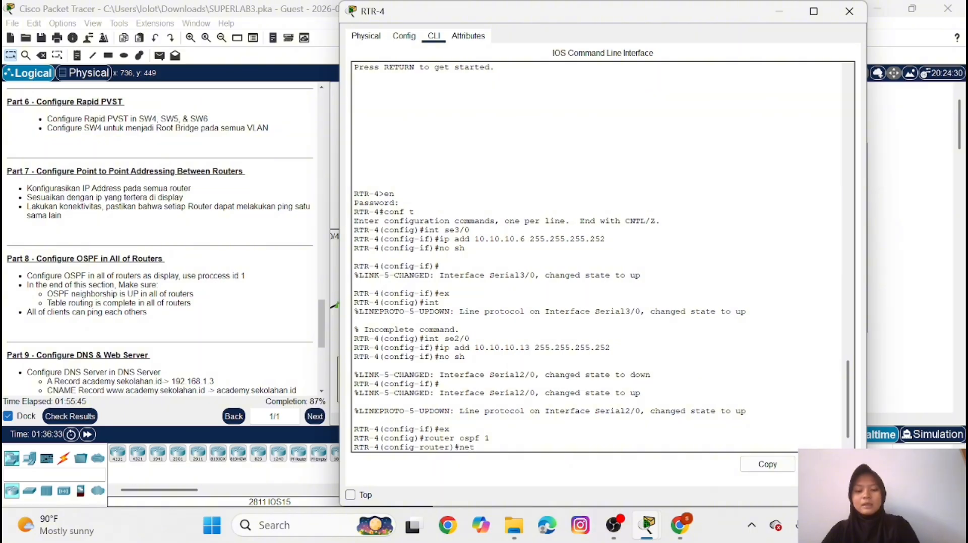
pyautogui.write(' 10.1')
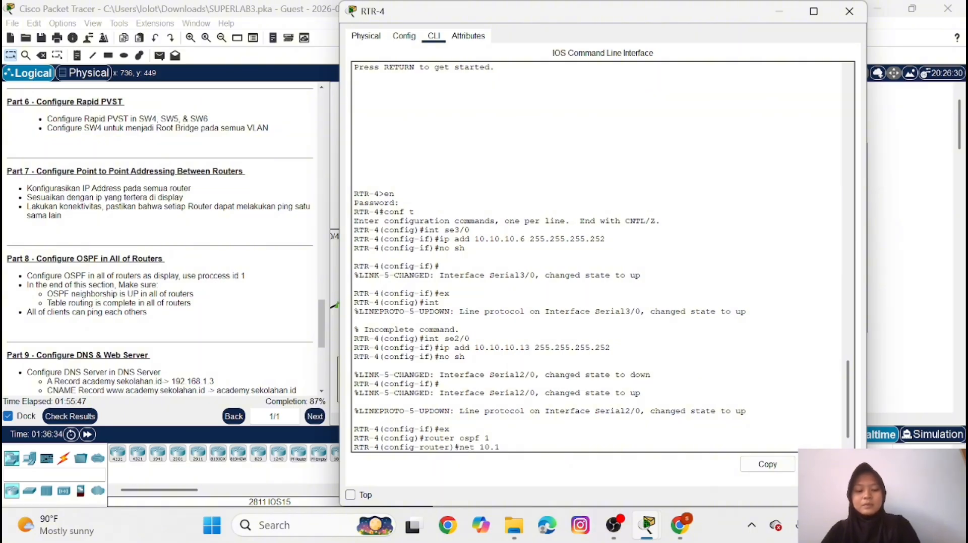
pyautogui.write('0.10')
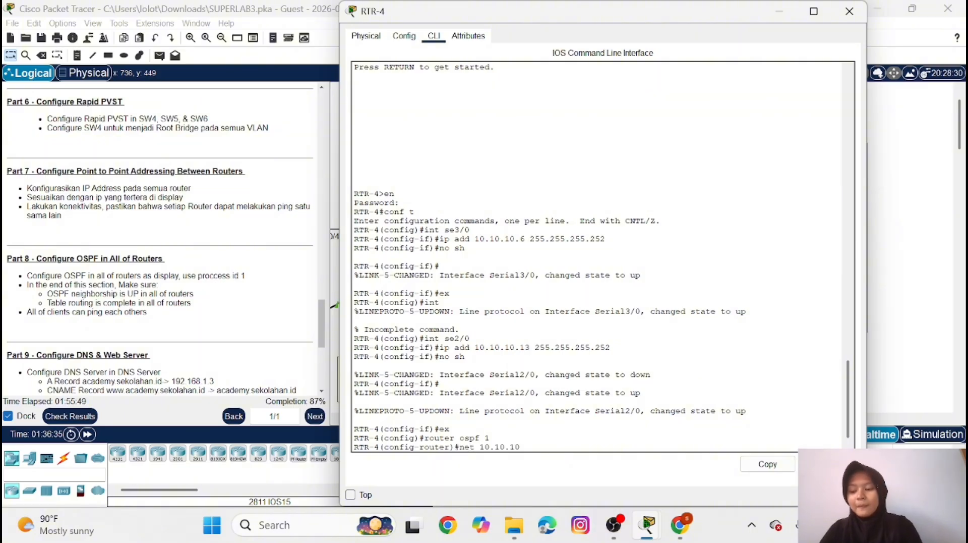
pyautogui.write('.4 ')
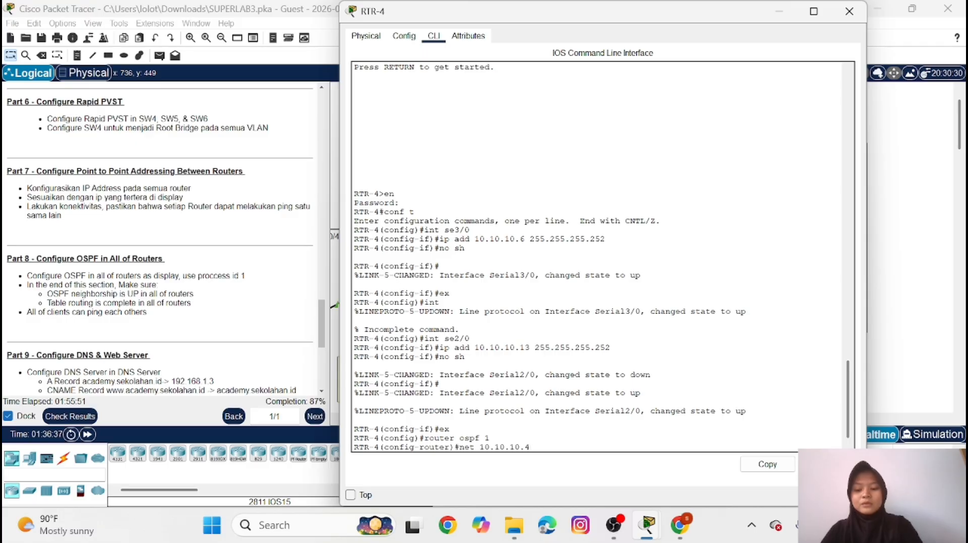
pyautogui.write('0.0.0')
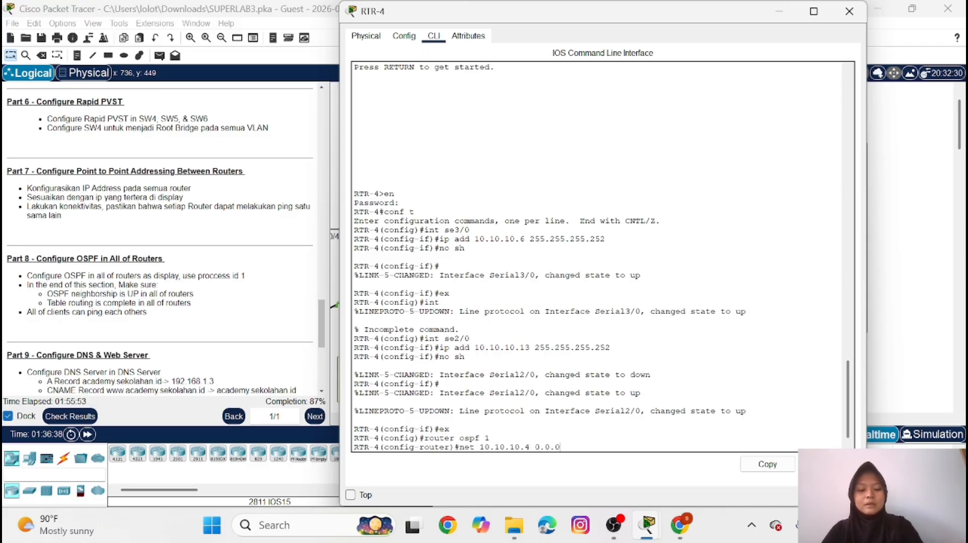
pyautogui.write('.3 area')
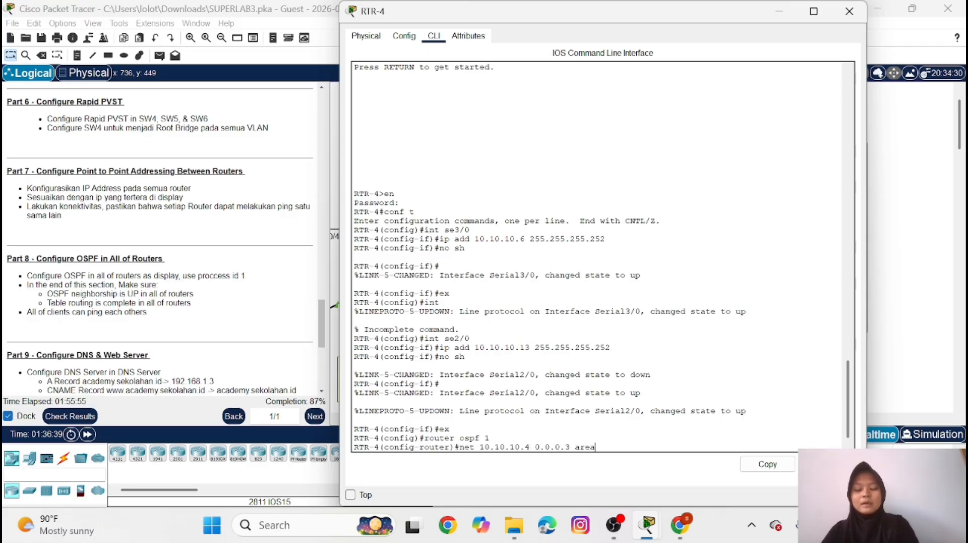
pyautogui.write(' 0')
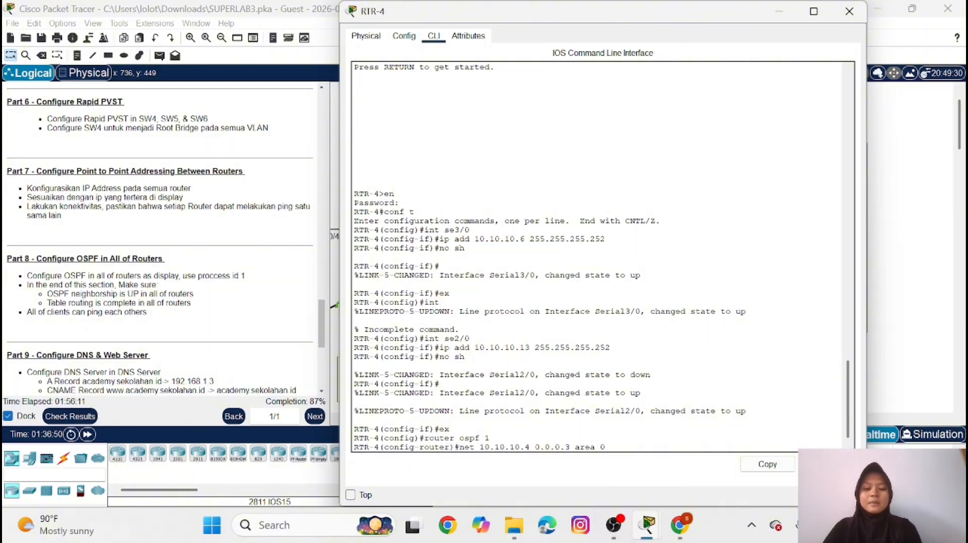
pyautogui.press('Return')
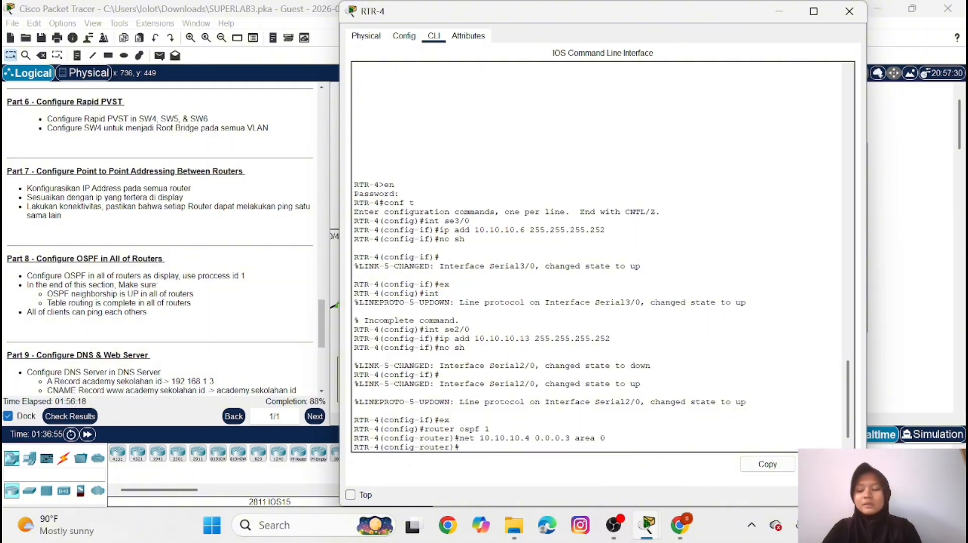
pyautogui.write('n')
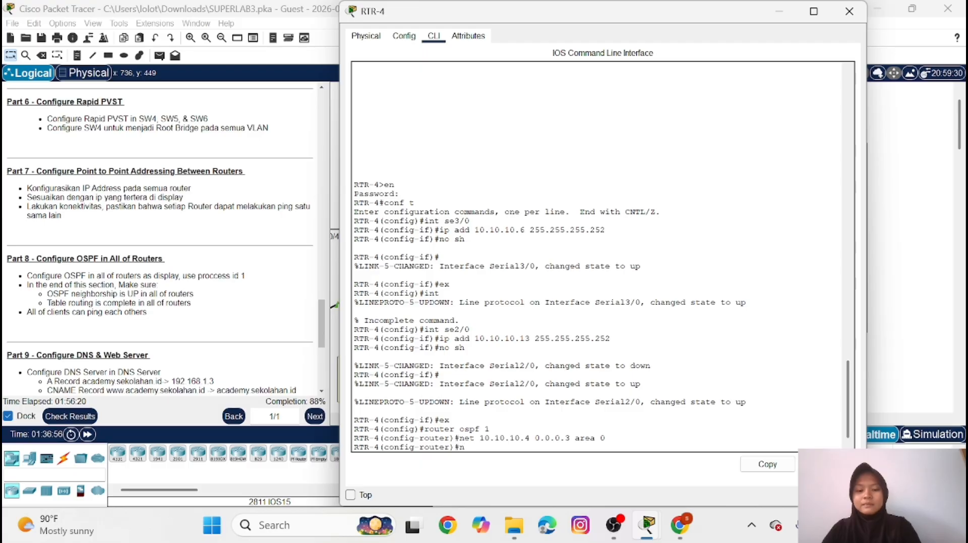
pyautogui.write('et')
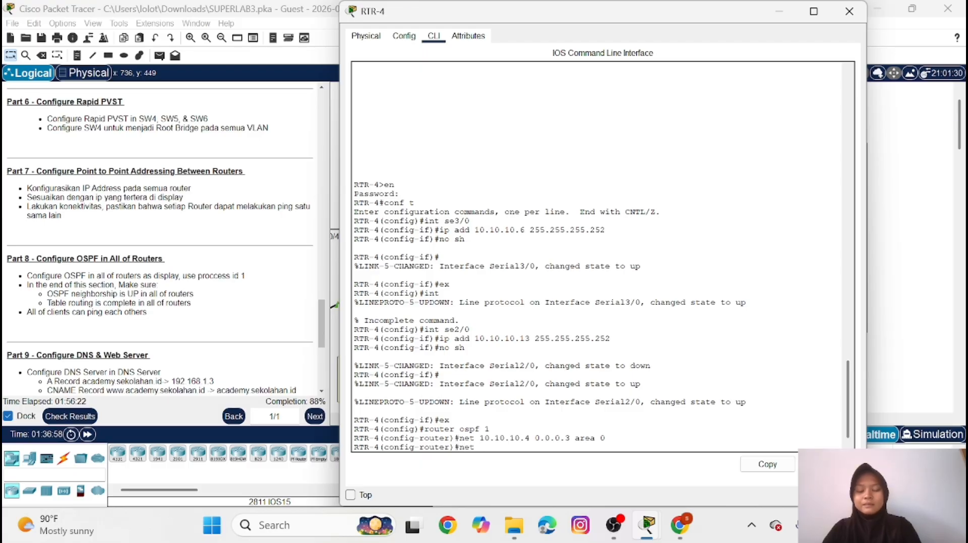
pyautogui.write('1')
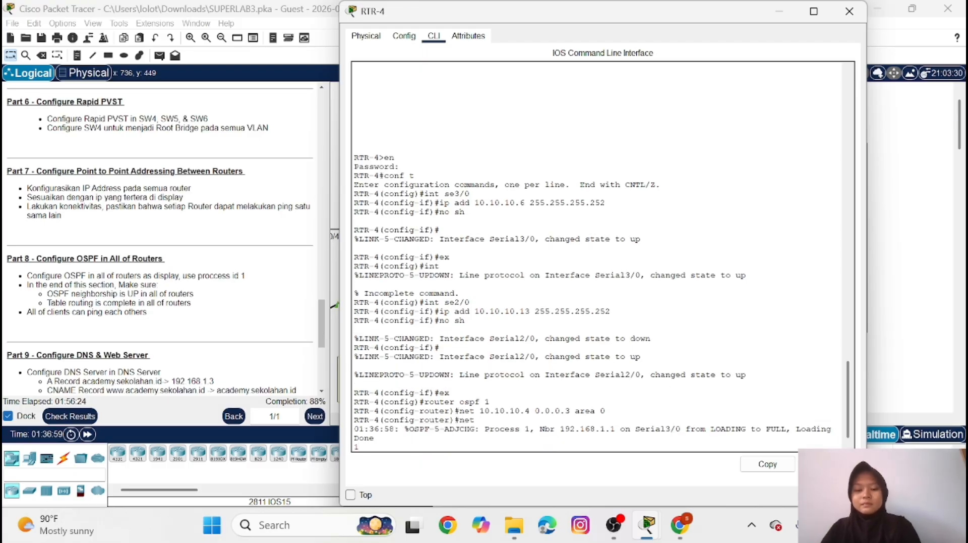
pyautogui.press('Return')
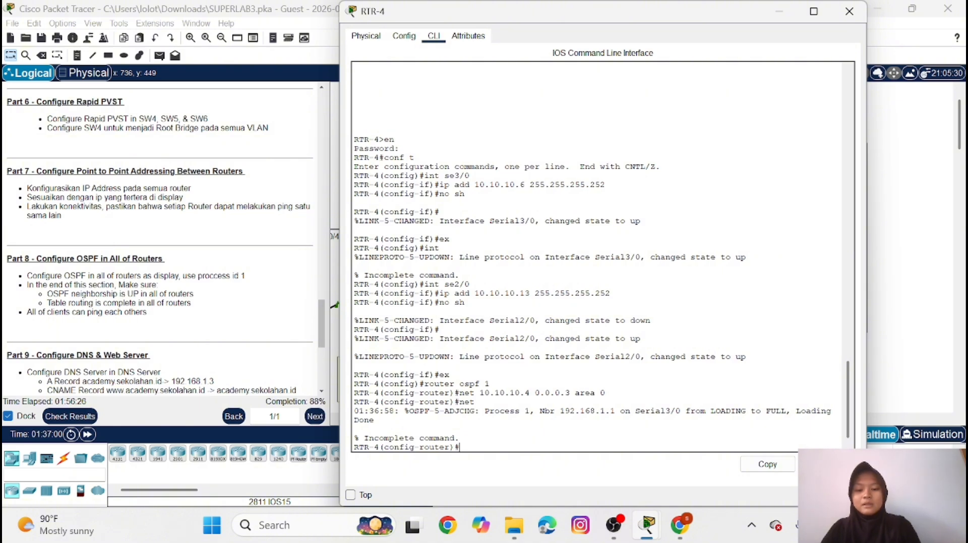
# Advertise network 10.10.10.12 with wildcard mask 0.0.0.3 in OSPF area 0 on RTR-4
pyautogui.write('net')
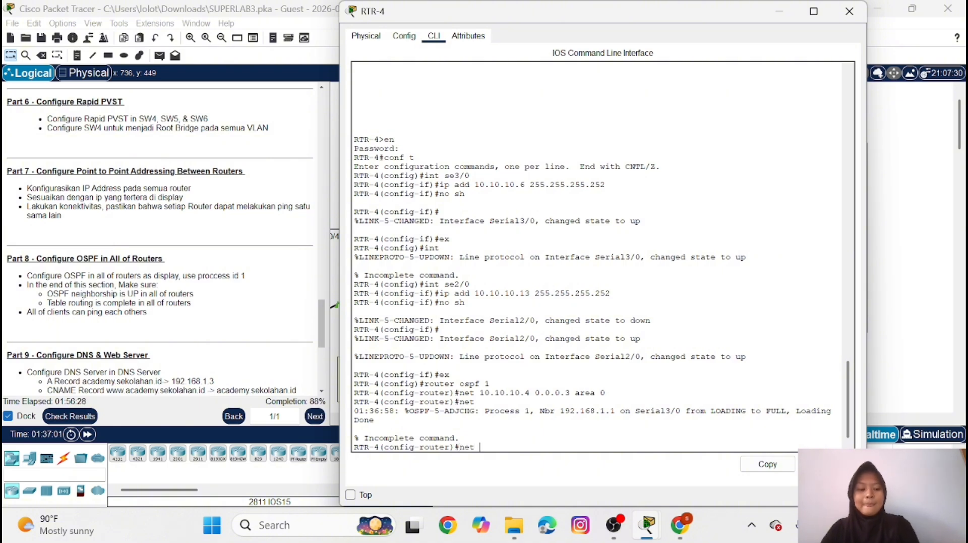
pyautogui.press('Up')
pyautogui.press('Up')
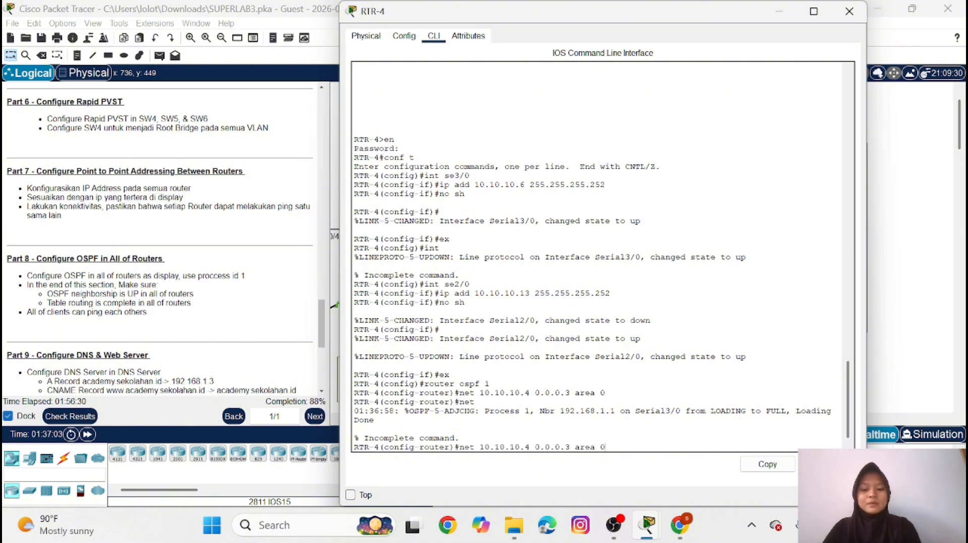
pyautogui.press('Up')
pyautogui.press('Down')
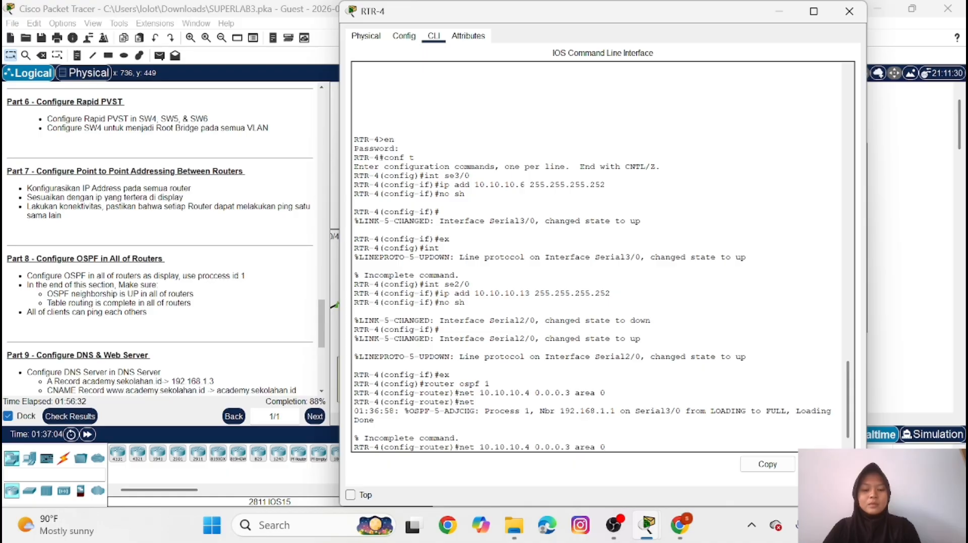
pyautogui.press('Left')
pyautogui.press('Left')
pyautogui.press('Left')
pyautogui.press('Left')
pyautogui.press('Left')
pyautogui.press('Left')
pyautogui.press('Left')
pyautogui.press('Left')
pyautogui.press('Left')
pyautogui.press('Left')
pyautogui.press('Left')
pyautogui.press('Left')
pyautogui.press('Left')
pyautogui.press('Left')
pyautogui.press('BackSpace')
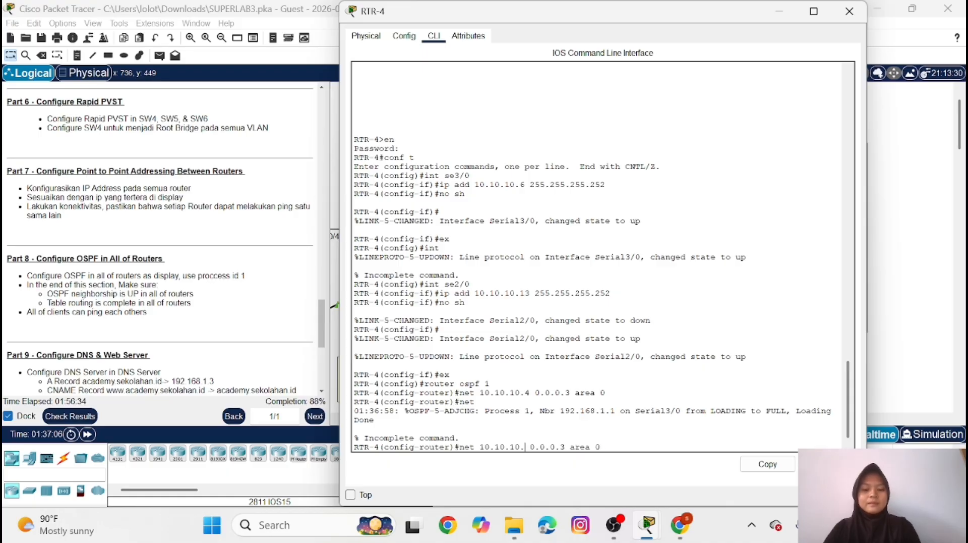
pyautogui.write('12')
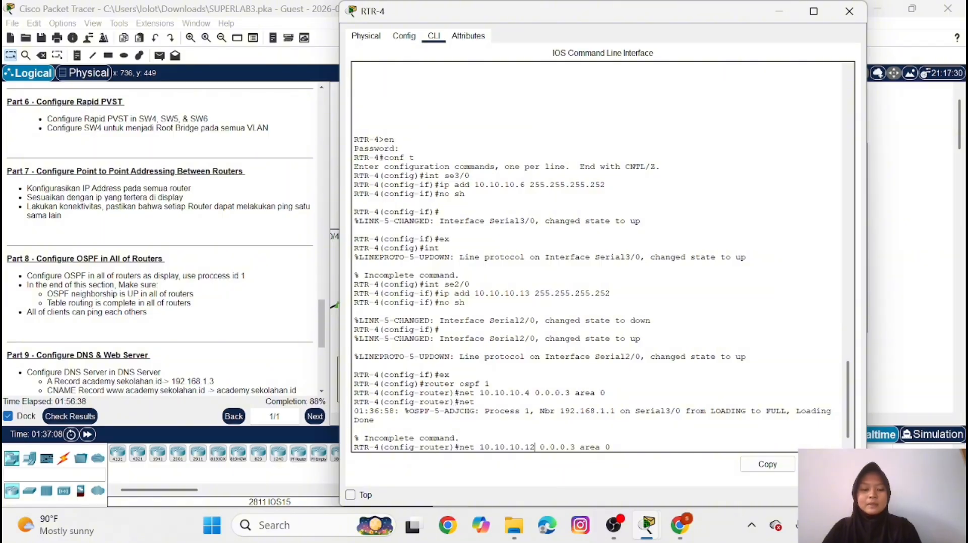
pyautogui.press('Return')
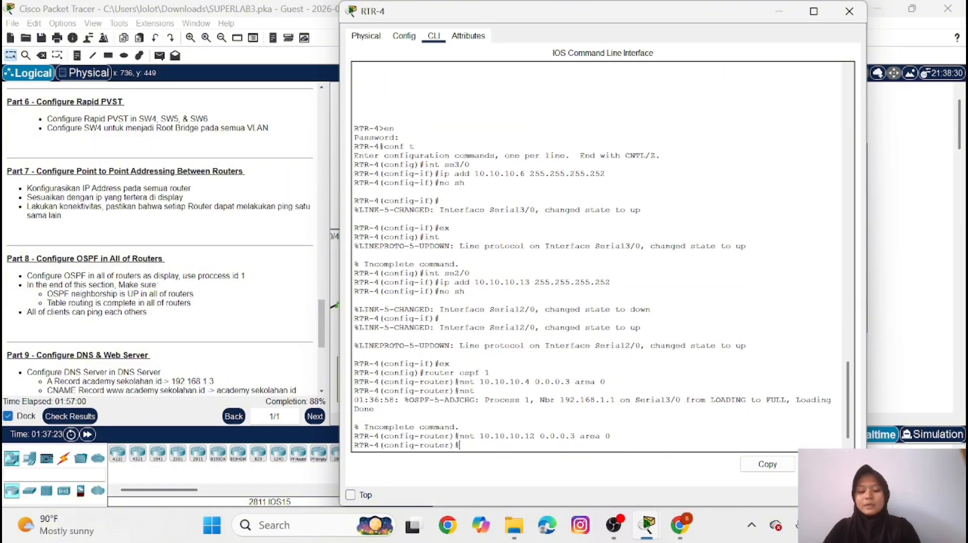
# Advertise network 192.168.2.0 with wildcard mask 0.0.0.255 in OSPF area 0 on RTR-4
pyautogui.write('net')
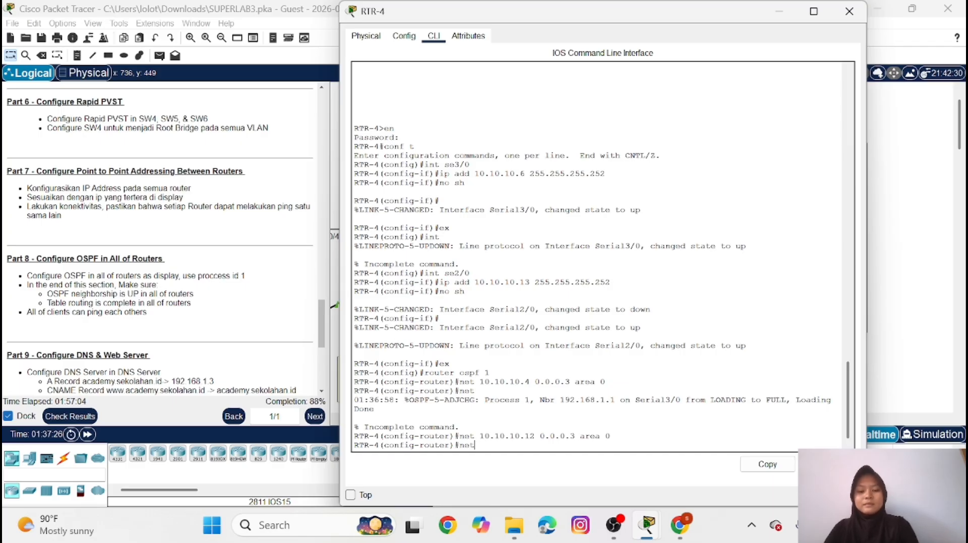
pyautogui.write(' 19')
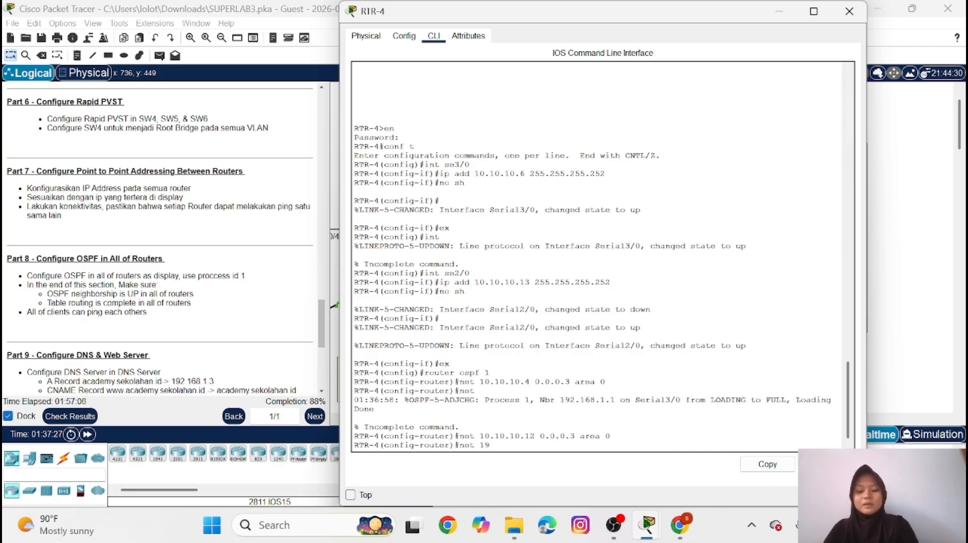
pyautogui.write('2.168.2')
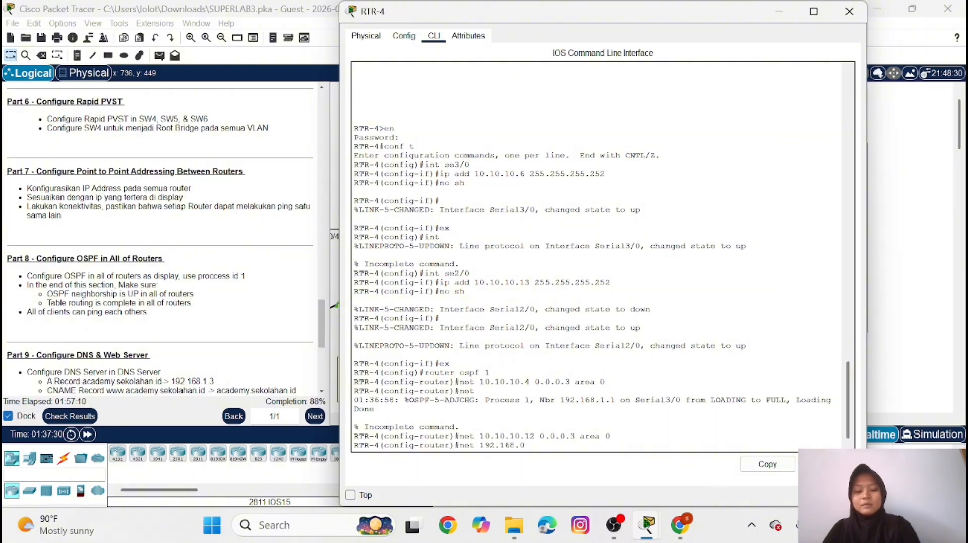
pyautogui.write('.')
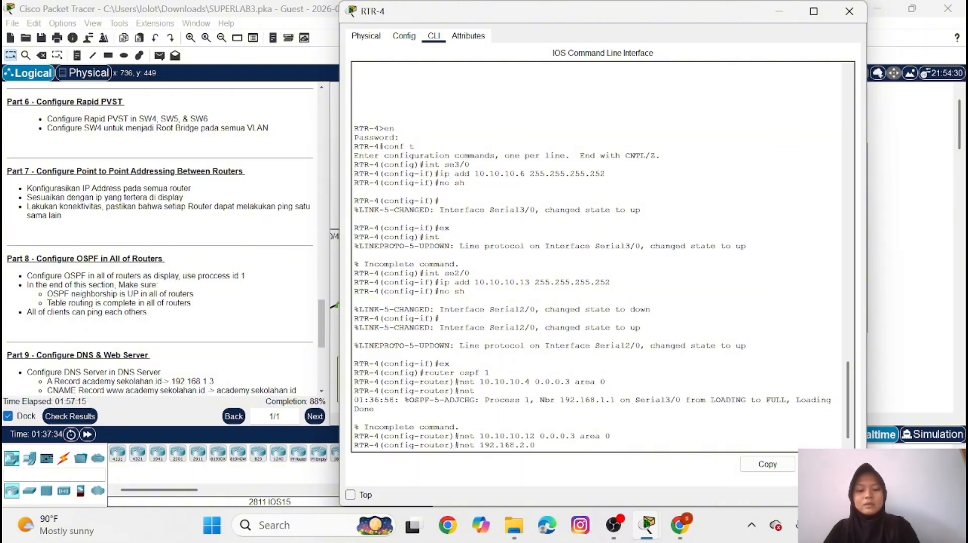
pyautogui.write('0 0.0.0.')
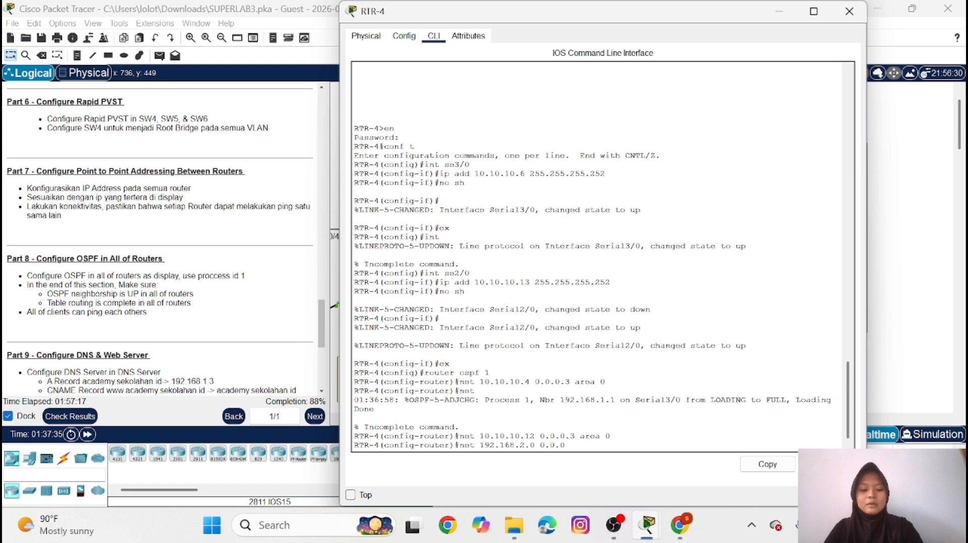
pyautogui.write('255 a')
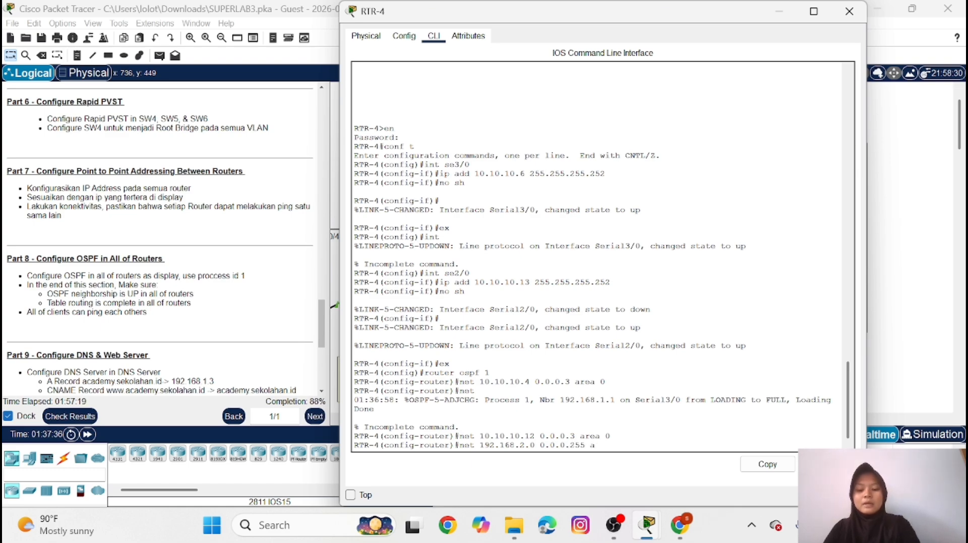
pyautogui.write('rea 0')
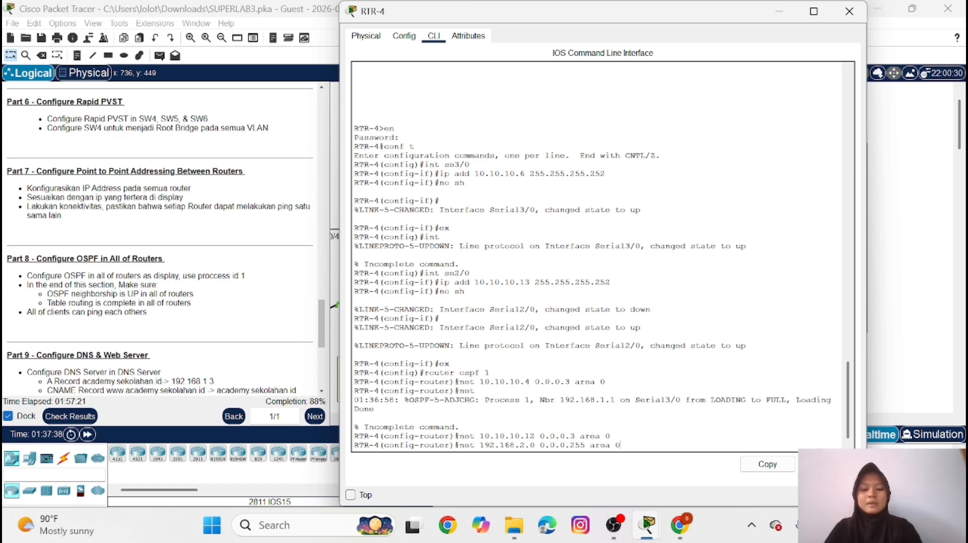
pyautogui.press('Return')
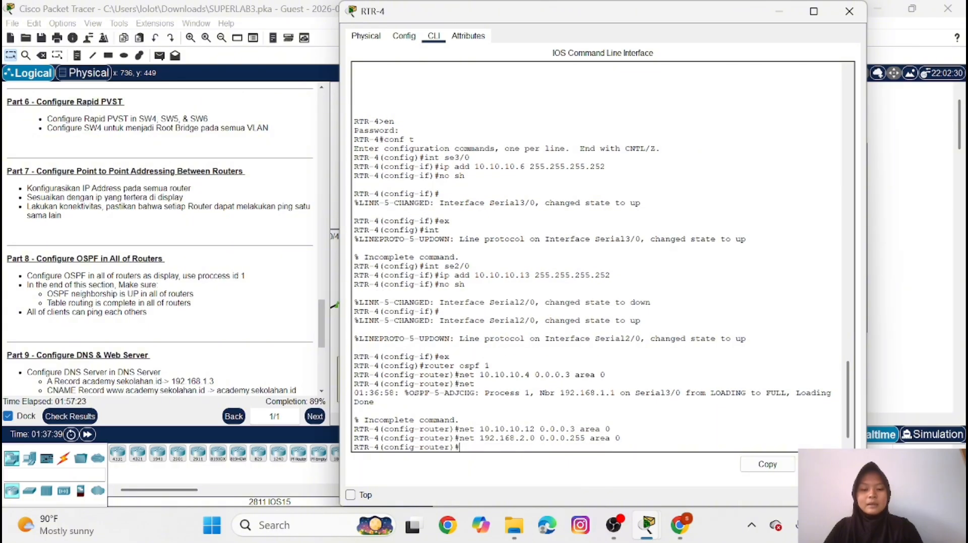
# Advertise network 192.168.3.0 with wildcard mask 0.0.0.255 in OSPF area 0 on RTR-4
pyautogui.press('Up')
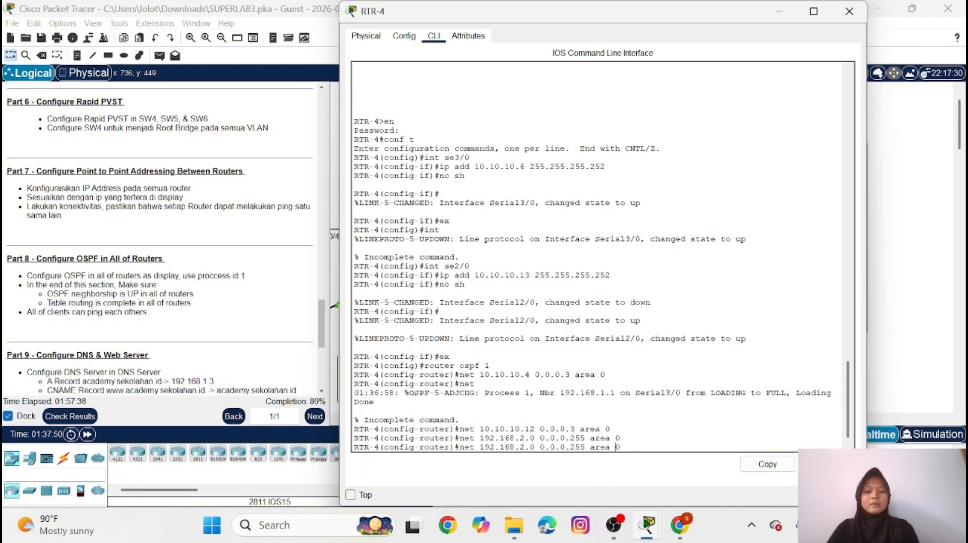
pyautogui.press('Left')
pyautogui.press('Left')
pyautogui.press('Left')
pyautogui.press('Left')
pyautogui.press('Left')
pyautogui.press('Left')
pyautogui.press('Left')
pyautogui.press('Left')
pyautogui.press('Left')
pyautogui.press('Left')
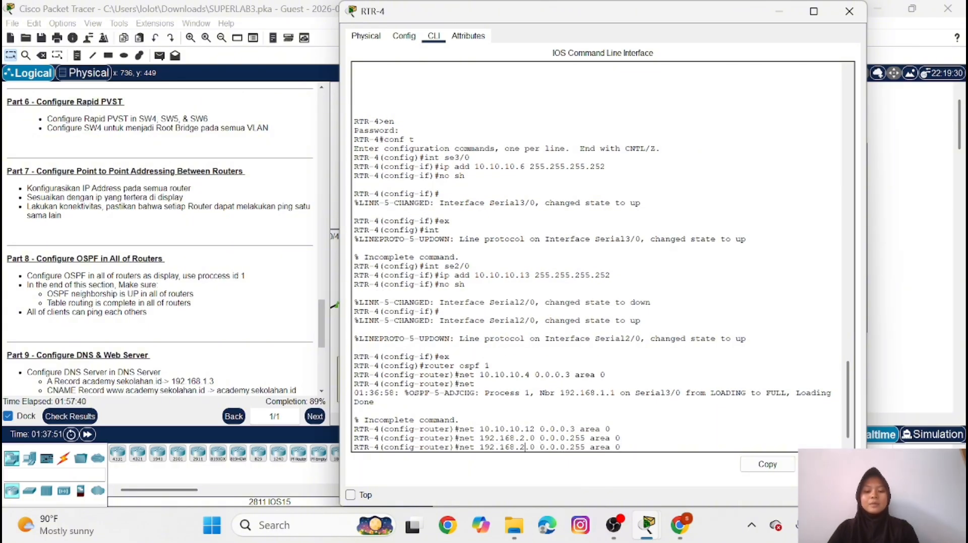
pyautogui.press('BackSpace')
pyautogui.write('3')
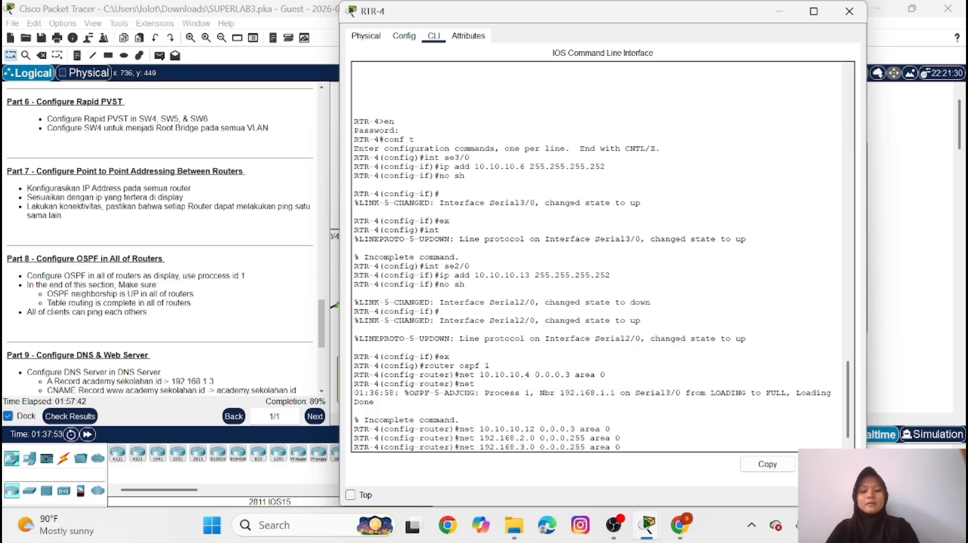
pyautogui.press('Return')
# Advertise network 192.168.4.0 with wildcard mask 0.0.0.255 in OSPF area 0 on RTR-4
pyautogui.press('Up')
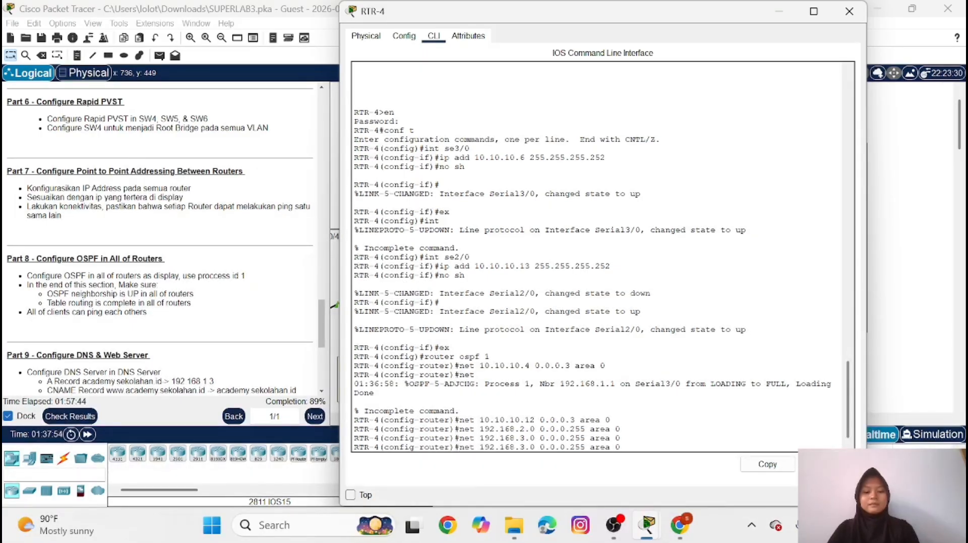
pyautogui.press('Left')
pyautogui.press('Left')
pyautogui.press('Left')
pyautogui.press('Left')
pyautogui.press('Left')
pyautogui.press('Left')
pyautogui.press('Left')
pyautogui.press('Left')
pyautogui.press('Left')
pyautogui.press('Left')
pyautogui.press('Left')
pyautogui.press('Left')
pyautogui.press('Left')
pyautogui.press('Left')
pyautogui.press('Left')
pyautogui.press('Left')
pyautogui.press('Left')
pyautogui.press('Left')
pyautogui.press('Left')
pyautogui.press('BackSpace')
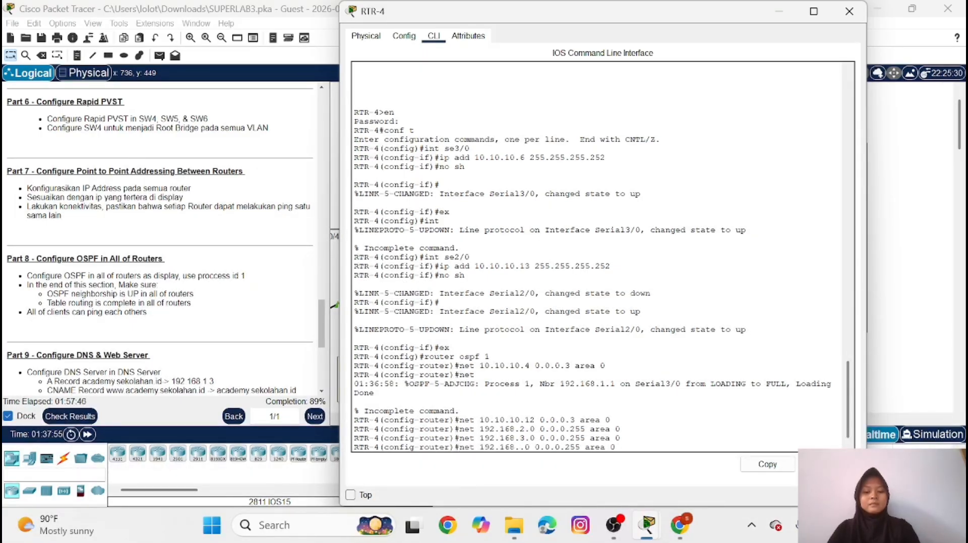
pyautogui.write('4')
pyautogui.press('Return')
# Advertise network 192.168.5.0 with wildcard mask 0.0.0.255 in OSPF area 0 on RTR-4
pyautogui.press('Up')
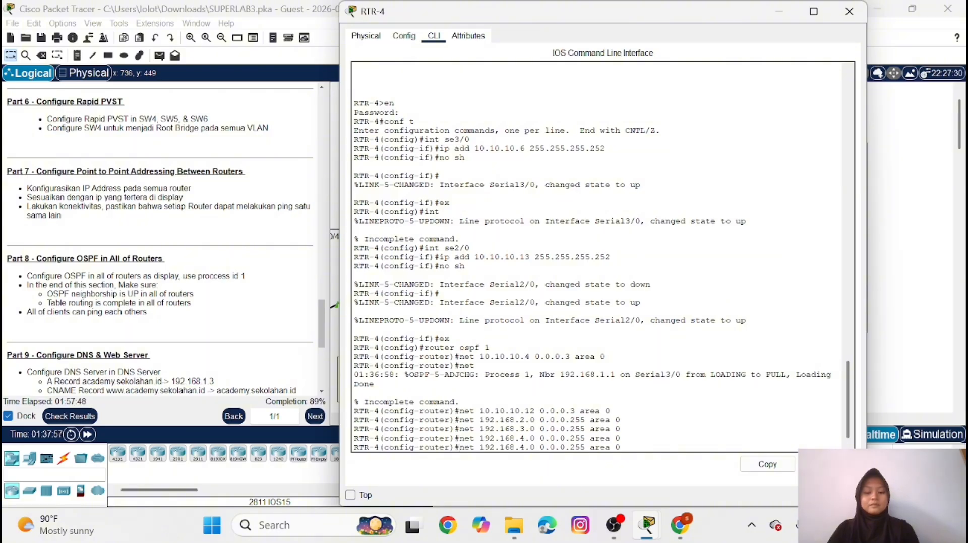
pyautogui.press('Left')
pyautogui.press('Left')
pyautogui.press('Left')
pyautogui.press('Left')
pyautogui.press('Left')
pyautogui.press('Left')
pyautogui.press('Left')
pyautogui.press('Left')
pyautogui.press('Left')
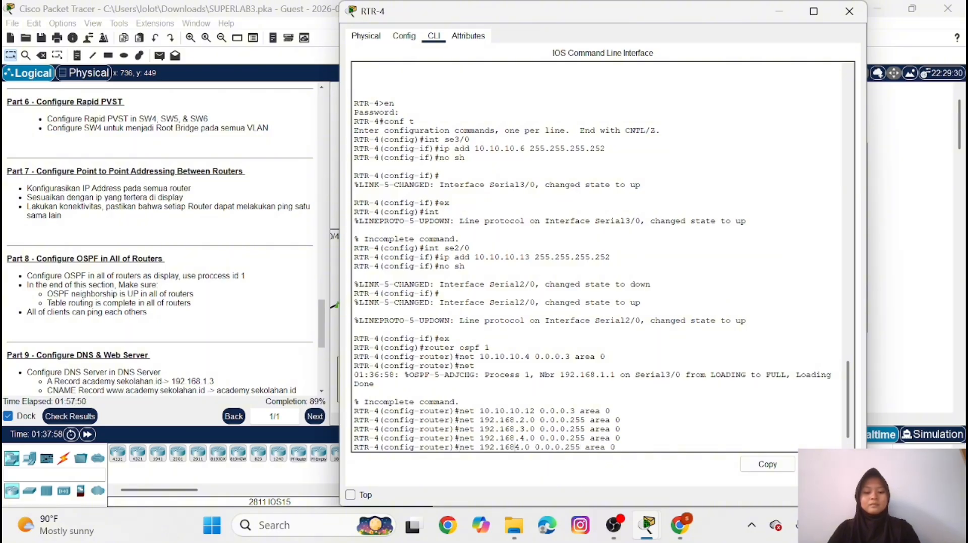
pyautogui.press('BackSpace')
pyautogui.write('6')
pyautogui.press('BackSpace')
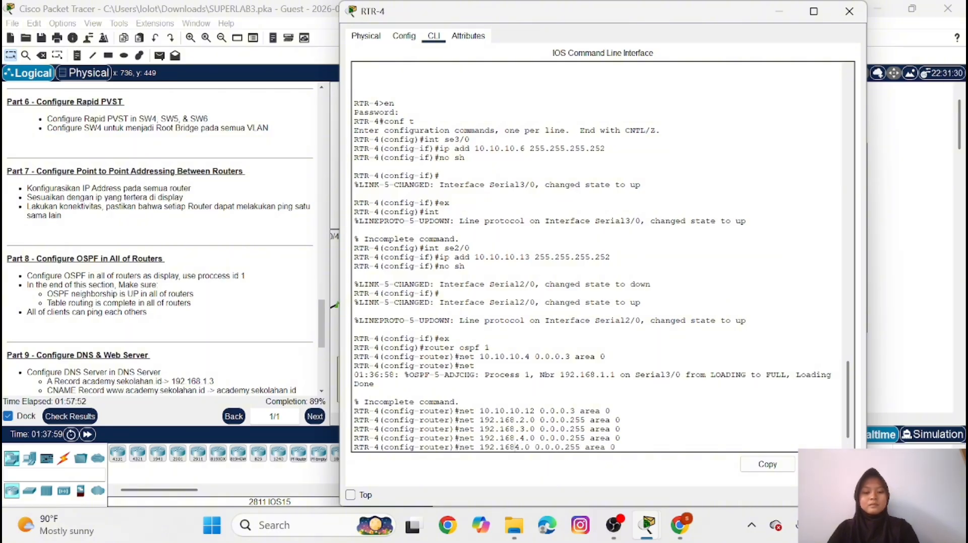
pyautogui.press('Delete')
pyautogui.write('.5')
pyautogui.press('Return')
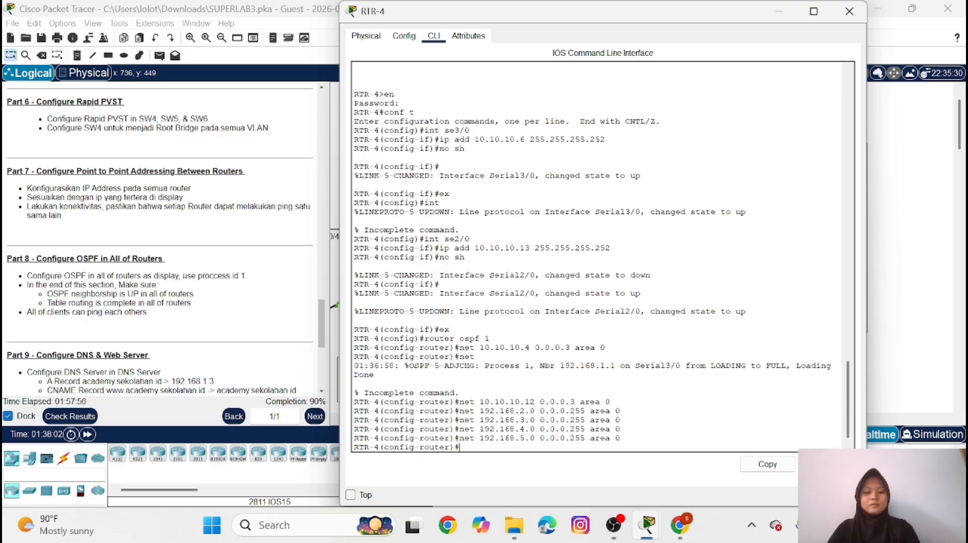
# Advertise network 192.168.6.0 with wildcard mask 0.0.0.255 in OSPF area 0 on RTR-4
pyautogui.press('Up')
pyautogui.press('Left')
pyautogui.press('Left')
pyautogui.press('Left')
pyautogui.press('Left')
pyautogui.press('Left')
pyautogui.press('Left')
pyautogui.press('Left')
pyautogui.press('Left')
pyautogui.press('Left')
pyautogui.press('Left')
pyautogui.press('Left')
pyautogui.press('Left')
pyautogui.press('Left')
pyautogui.press('Left')
pyautogui.press('Left')
pyautogui.press('Left')
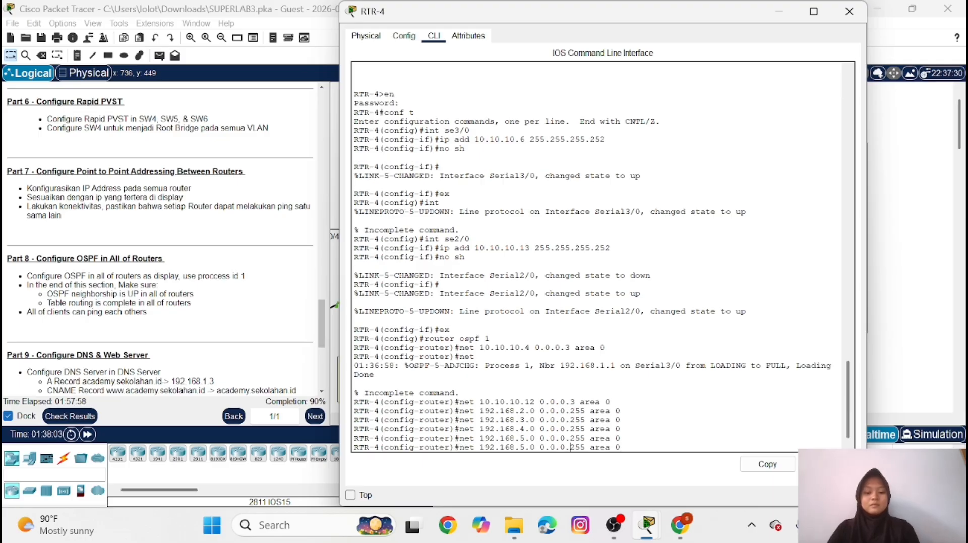
pyautogui.press('Left')
pyautogui.press('Left')
pyautogui.press('Left')
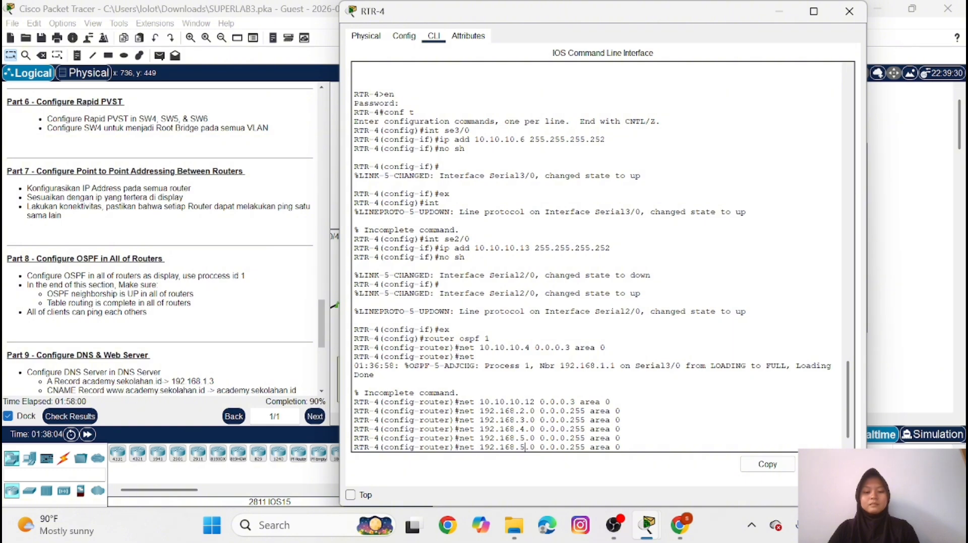
pyautogui.press('BackSpace')
pyautogui.write('6')
pyautogui.press('Return')
# Advertise network 192.168.7.0 with wildcard mask 0.0.0.255 in OSPF area 0 on RTR-4
pyautogui.press('Up')
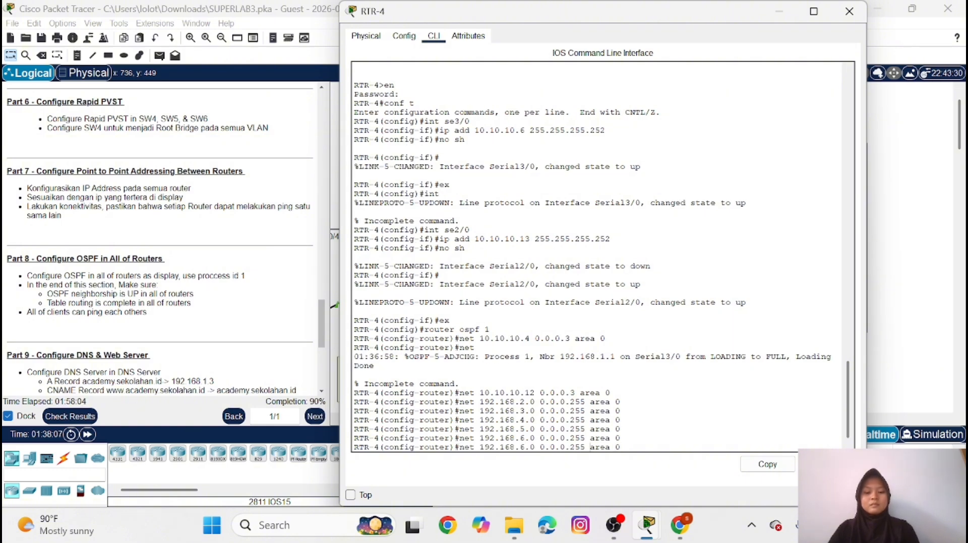
pyautogui.press('Left')
pyautogui.press('Left')
pyautogui.press('BackSpace')
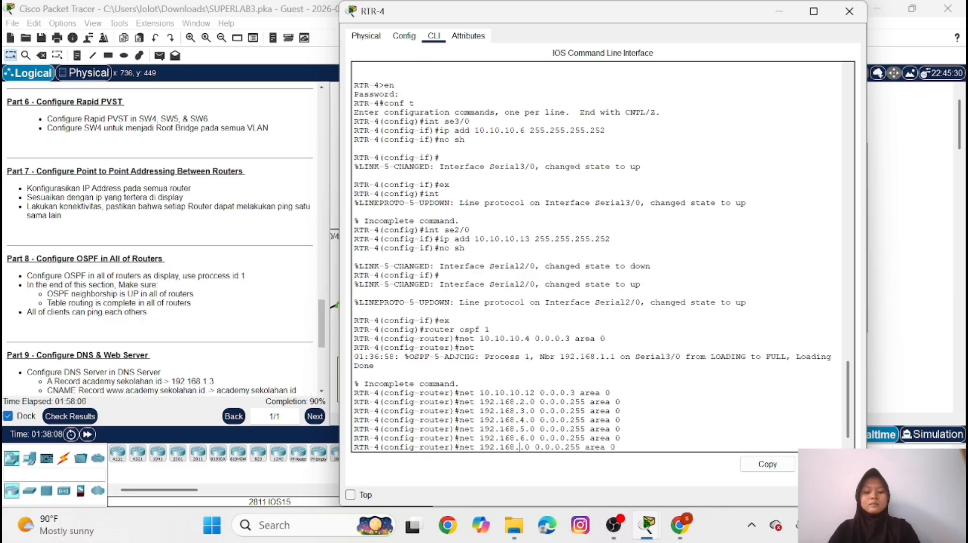
pyautogui.write('7')
pyautogui.press('Return')
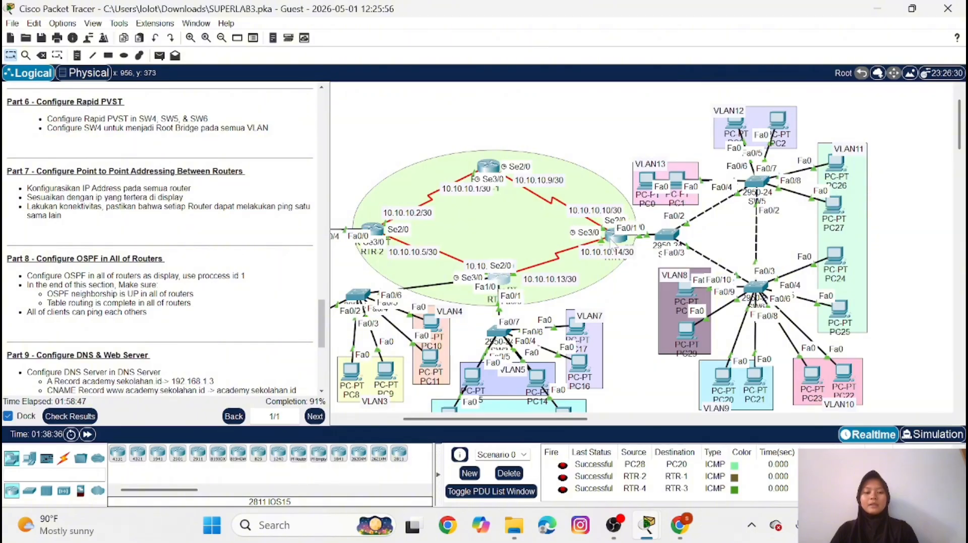
# Open the RTR-3 command line and start OSPF routing with process ID 1
pyautogui.click(616, 236)
pyautogui.press('Return')
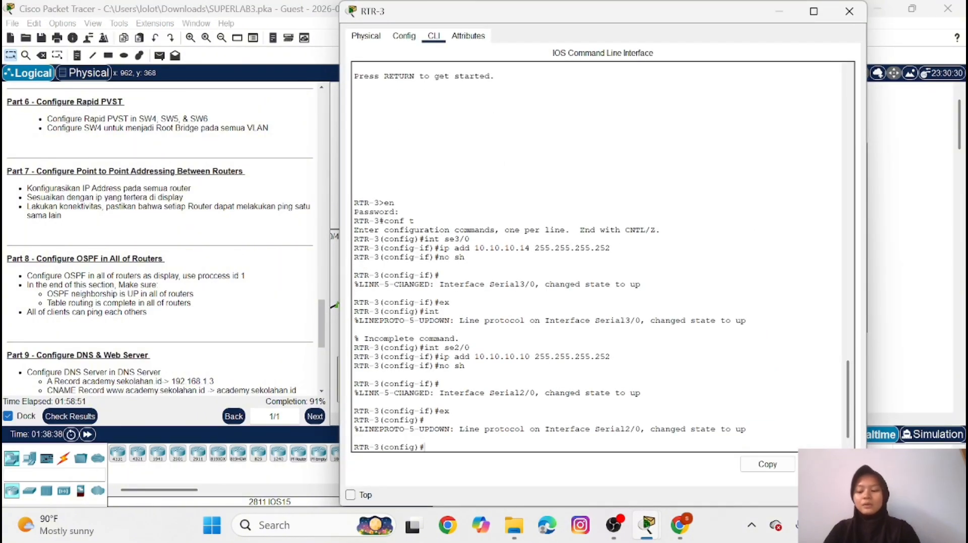
pyautogui.write('ro')
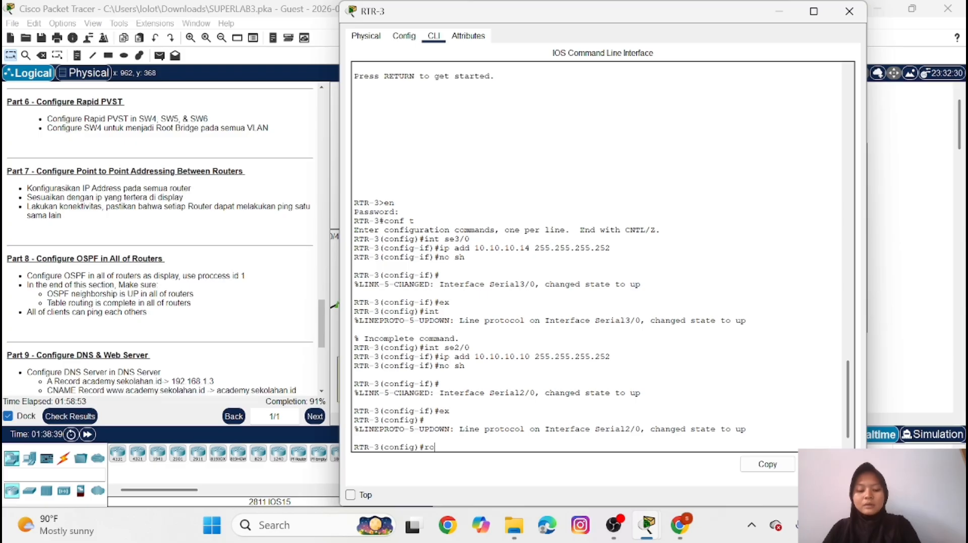
pyautogui.write('uter ospf 1')
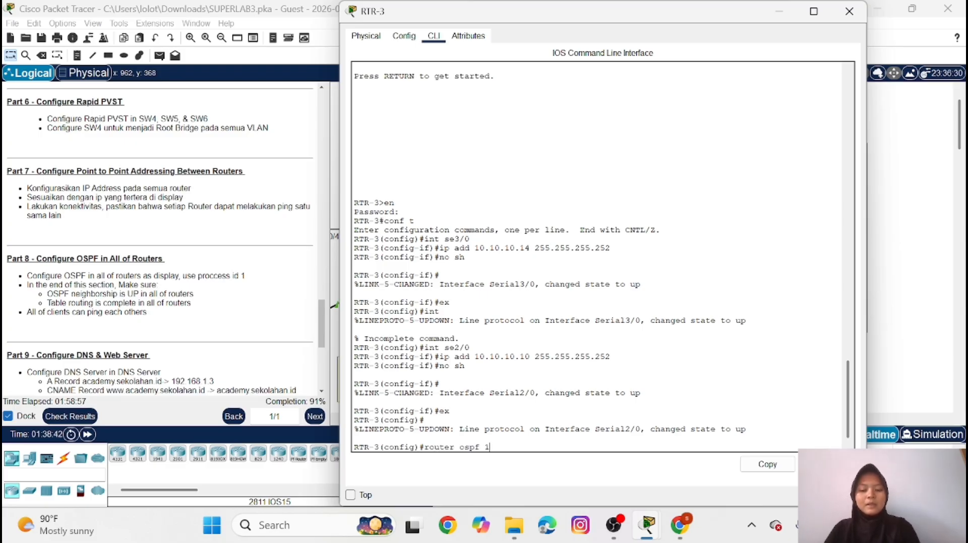
pyautogui.press('Return')
# Advertise network 10.10.10.12 with wildcard mask 0.0.0.3 in OSPF area 0 on RTR-3
pyautogui.write('net 1')
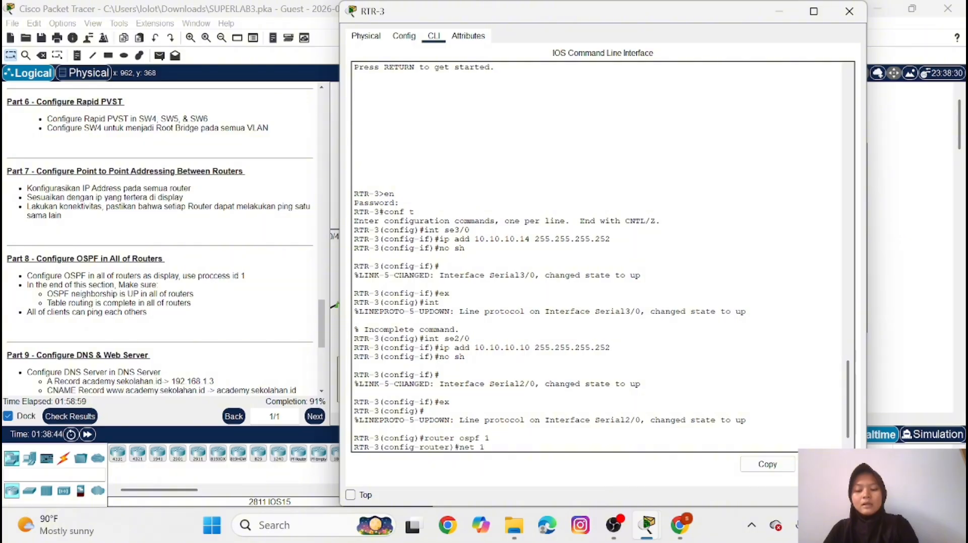
pyautogui.write('0.10')
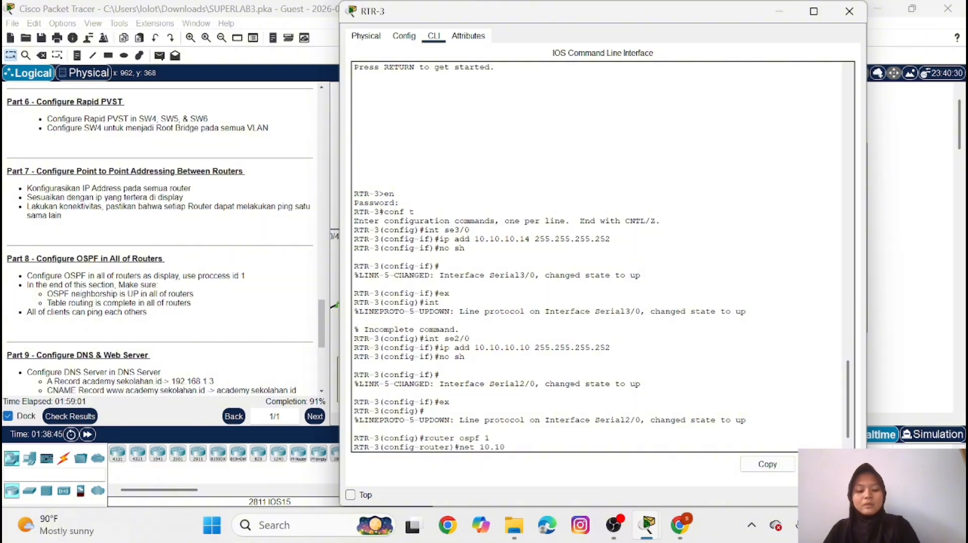
pyautogui.write('.10')
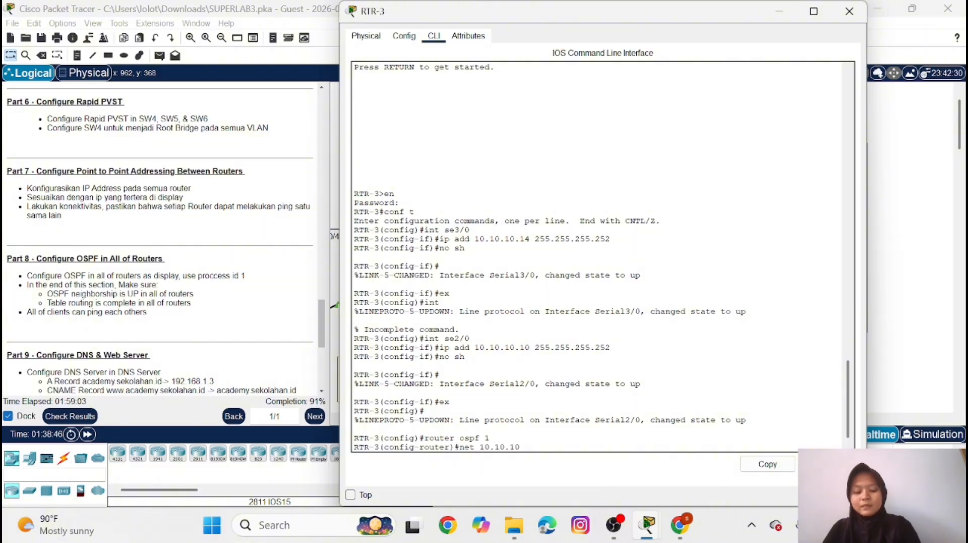
pyautogui.write('.12')
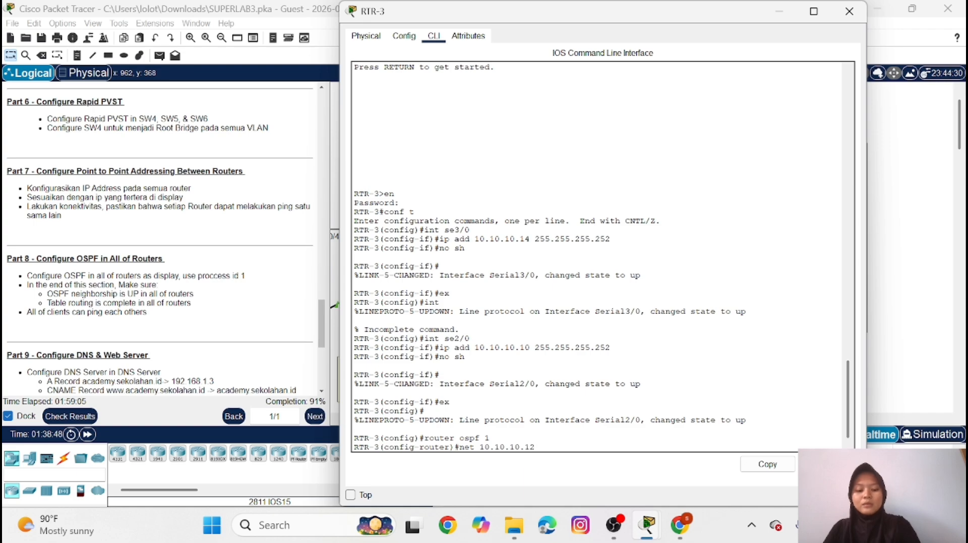
pyautogui.write(' 0.0.0.')
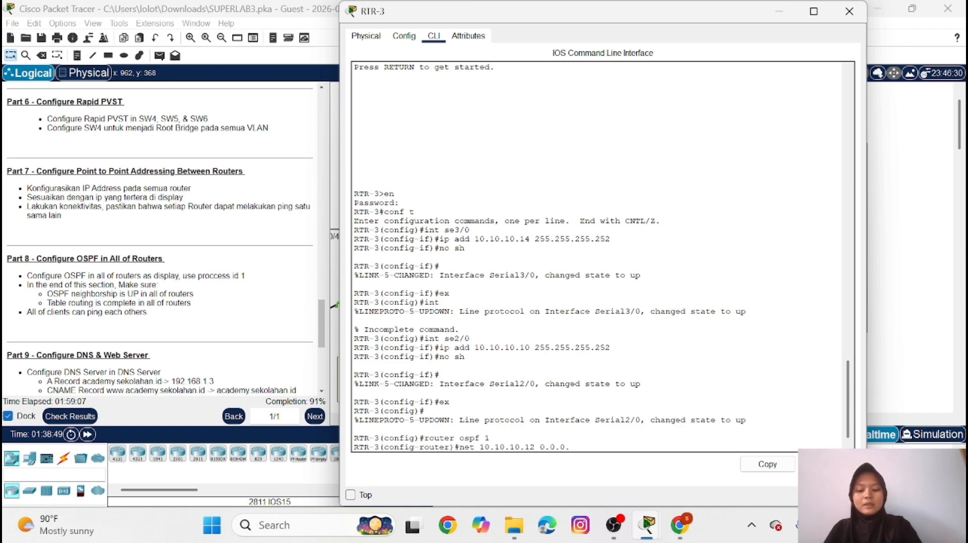
pyautogui.write('3 area')
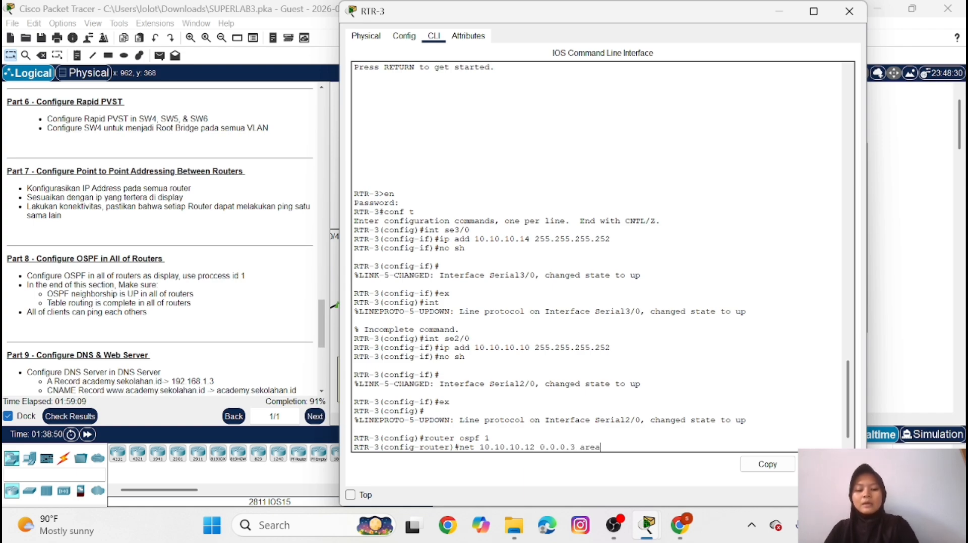
pyautogui.write(' 0')
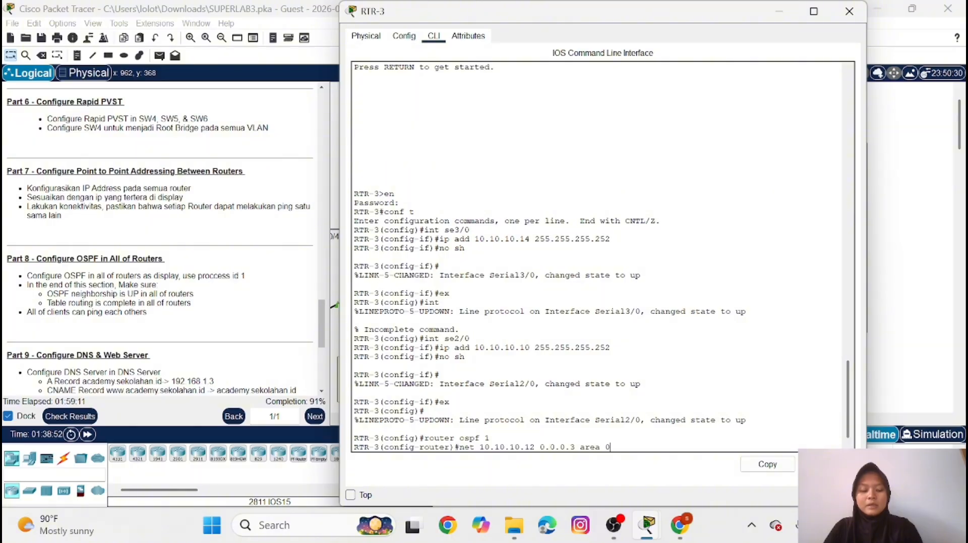
pyautogui.press('Return')
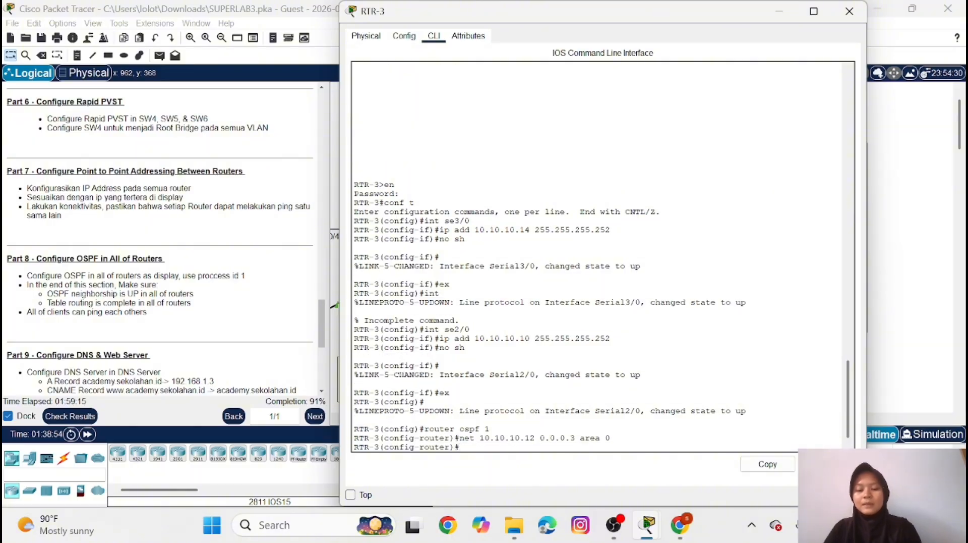
pyautogui.write('net')
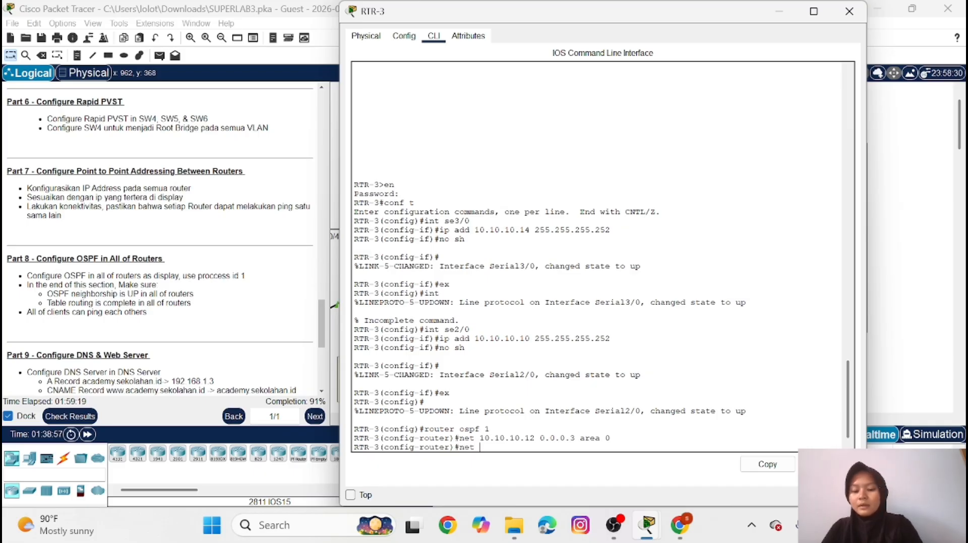
pyautogui.write(' 10.')
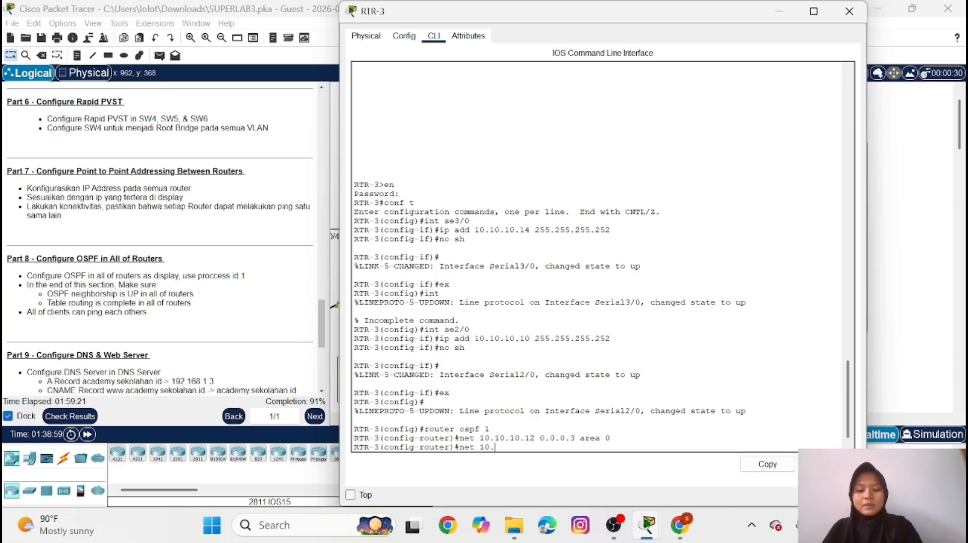
pyautogui.write('1')
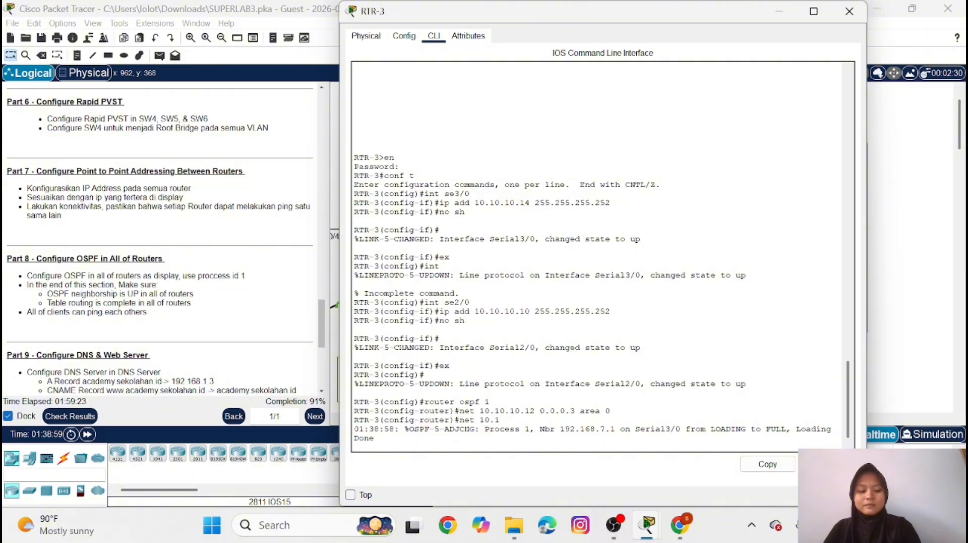
pyautogui.press('Return')
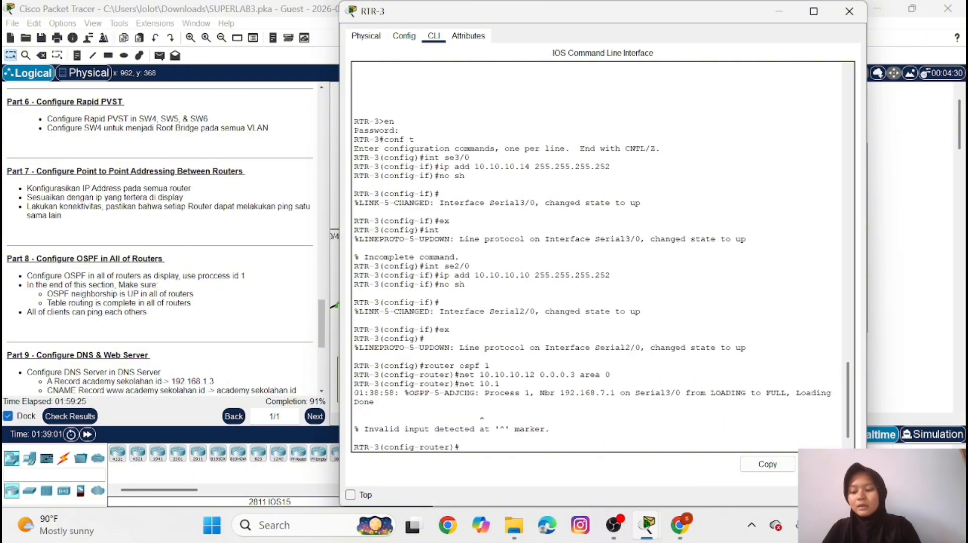
# Advertise network 10.10.10.8 with wildcard mask 0.0.0.3 in OSPF area 0 on RTR-3
pyautogui.write('router ospf 1')
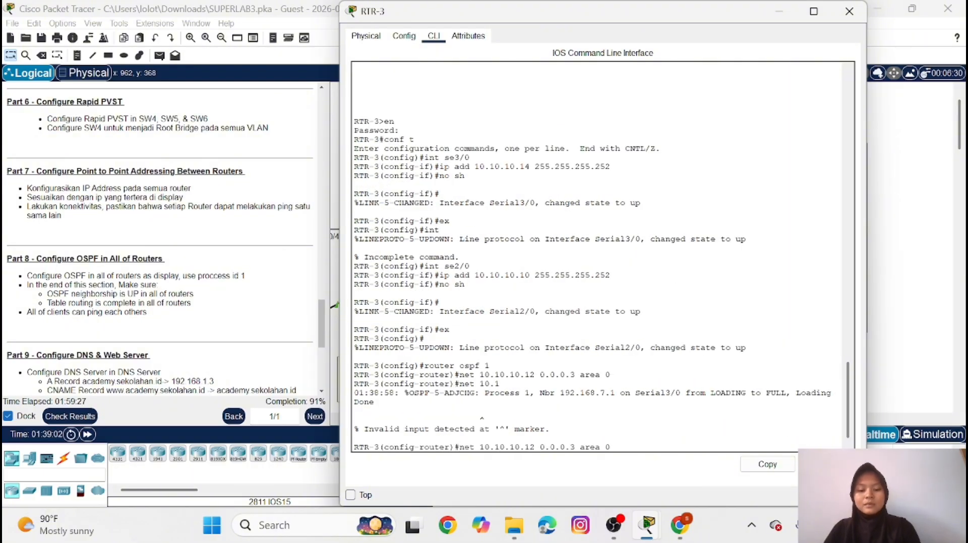
pyautogui.press('Down')
pyautogui.press('Left')
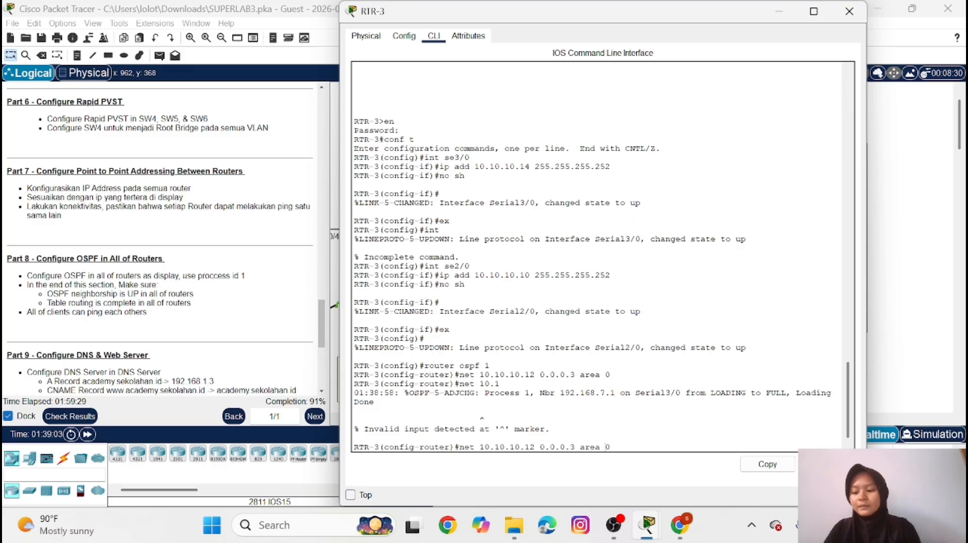
pyautogui.press('Left')
pyautogui.press('Left')
pyautogui.press('Left')
pyautogui.press('Left')
pyautogui.press('Left')
pyautogui.press('Left')
pyautogui.press('Left')
pyautogui.press('BackSpace')
pyautogui.press('BackSpace')
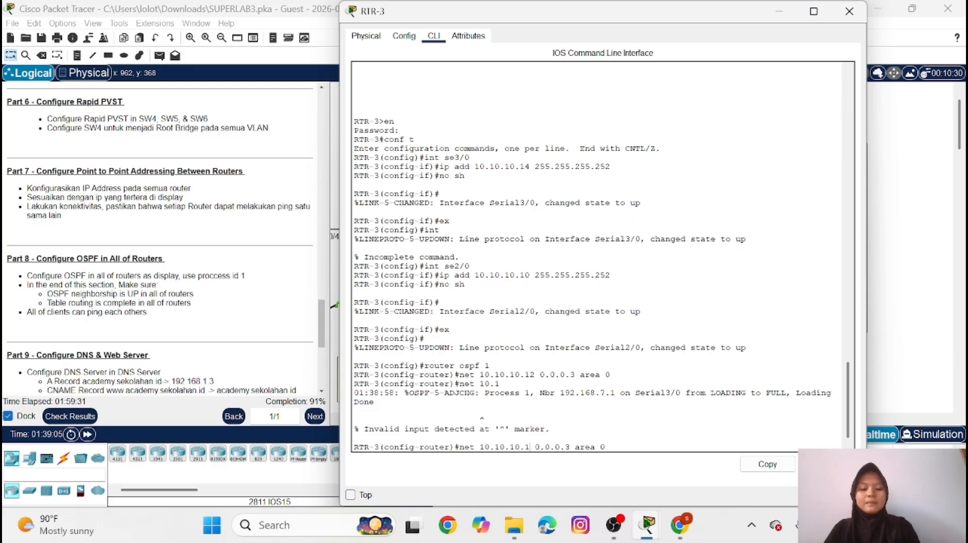
pyautogui.write('8')
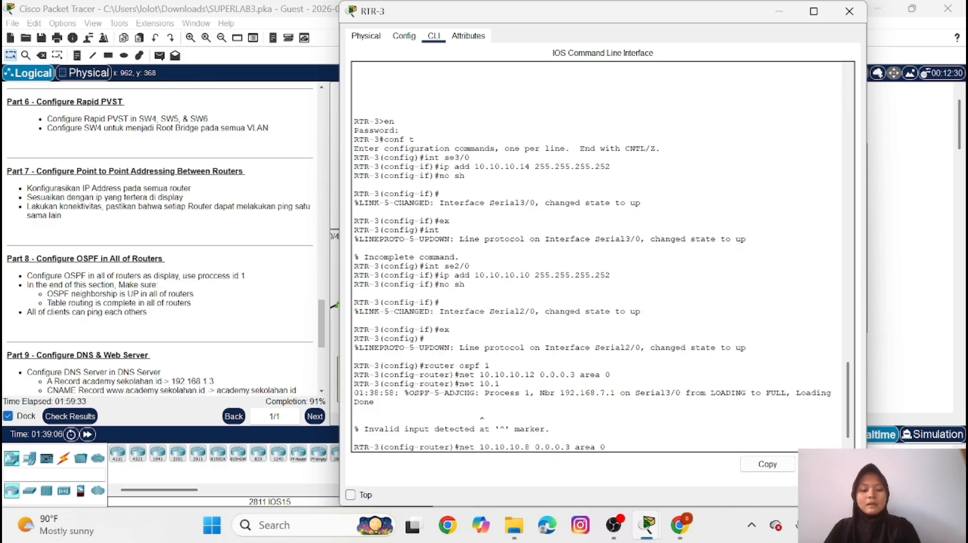
pyautogui.press('Return')
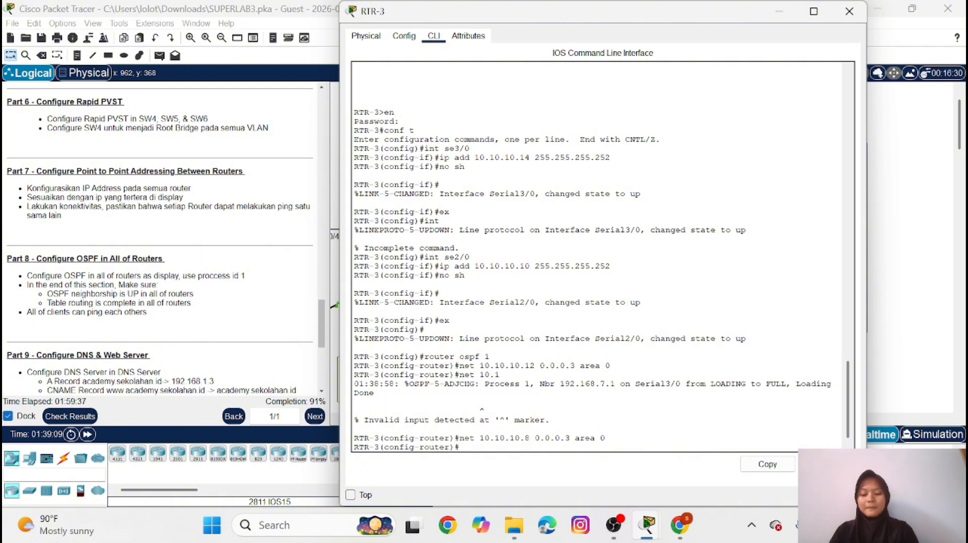
pyautogui.press('Return')
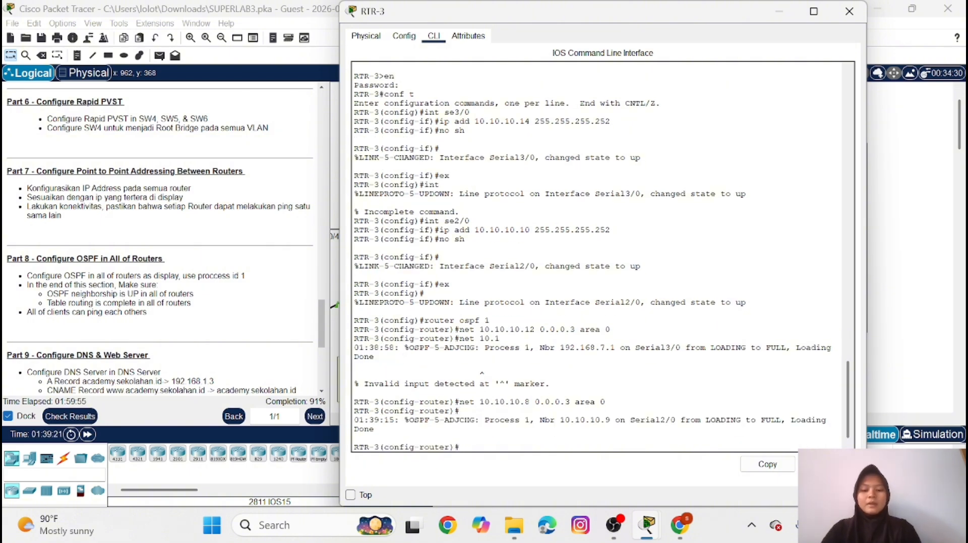
# Advertise network 192.168.8.0 with wildcard mask 0.0.0.255 in OSPF area 0 on RTR-3
pyautogui.write('net')
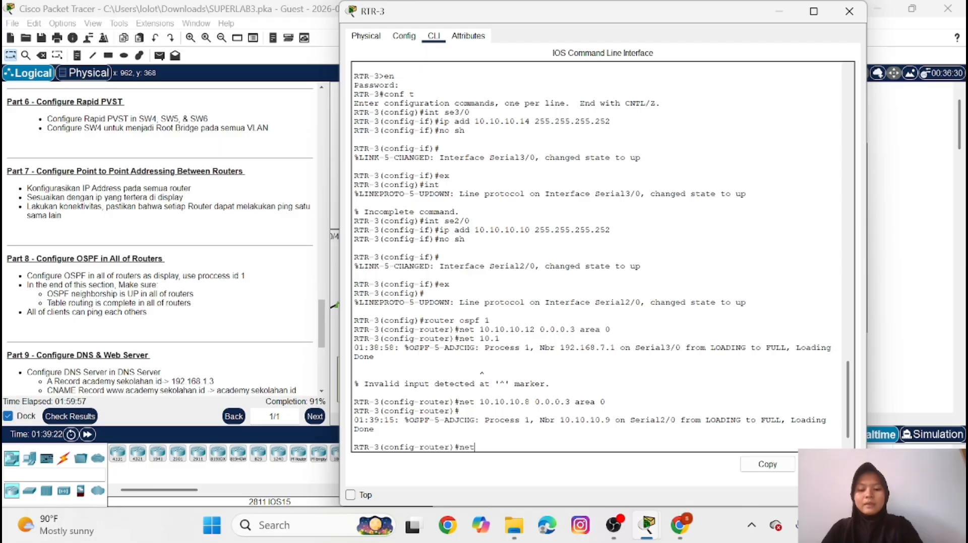
pyautogui.write(' 192')
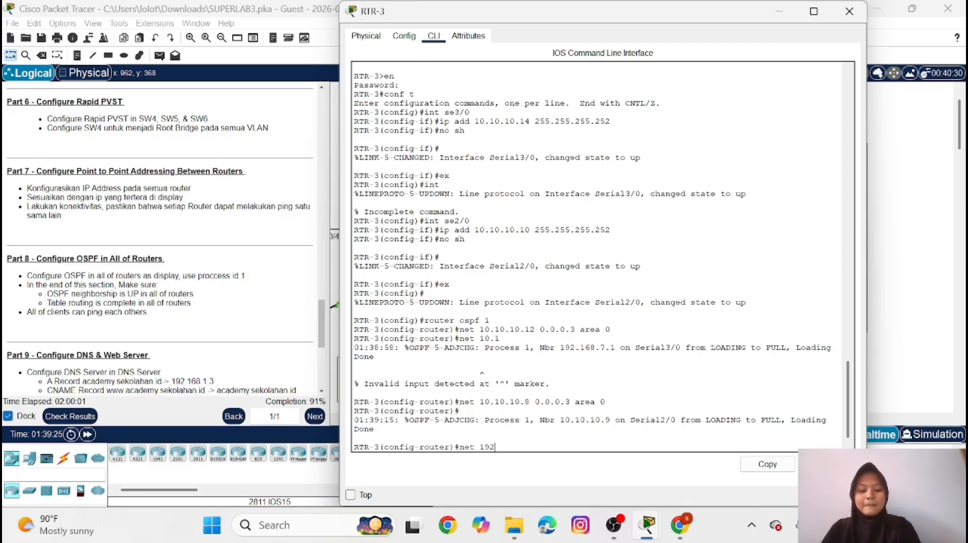
pyautogui.write('.168.')
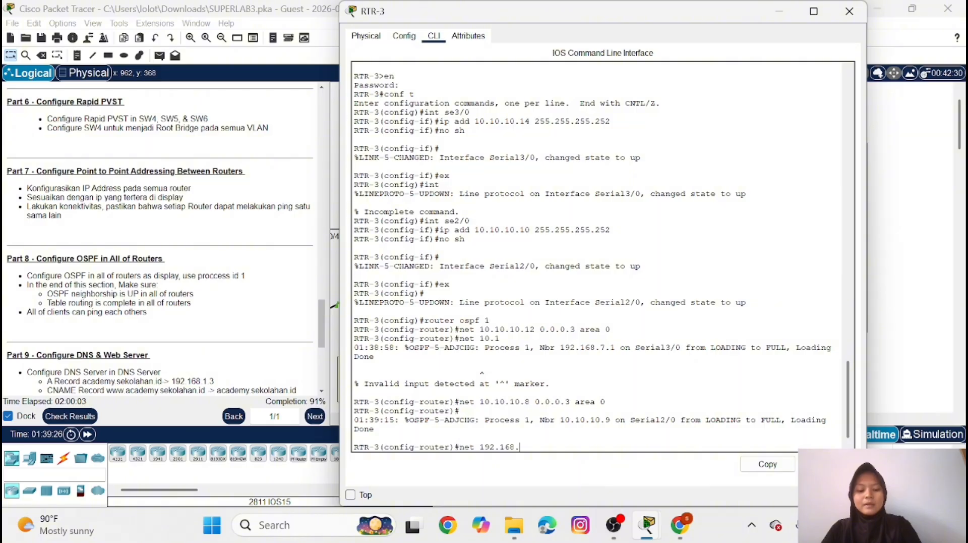
pyautogui.write('8.0')
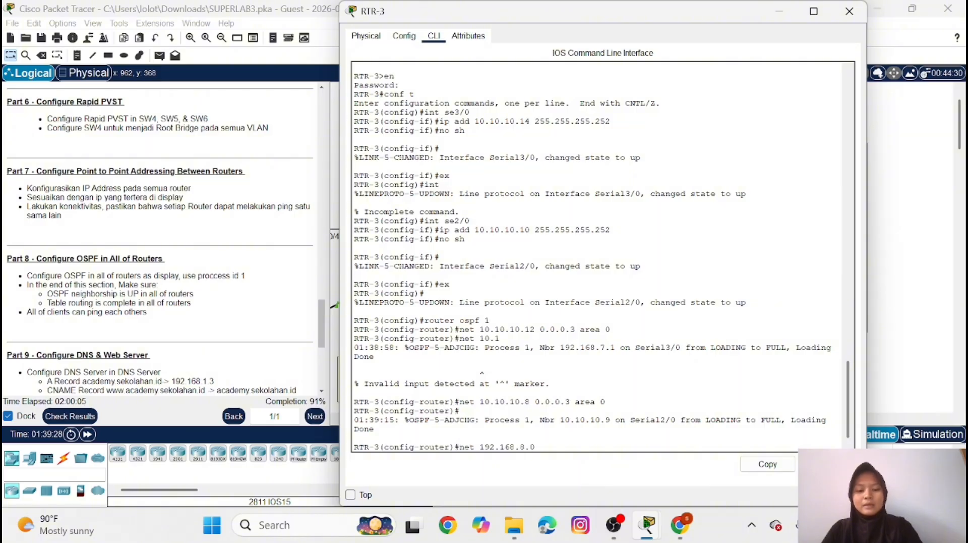
pyautogui.write(' 0.0.0.')
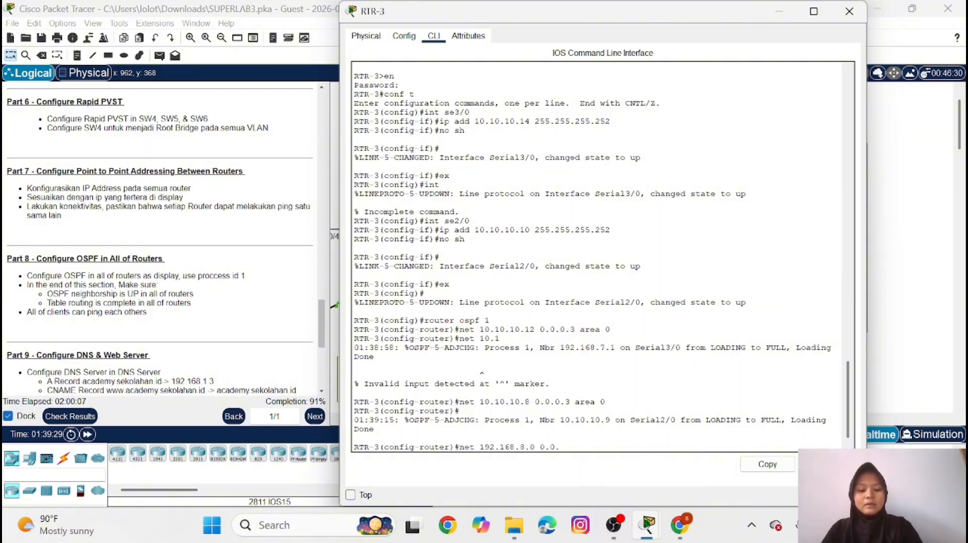
pyautogui.write('255')
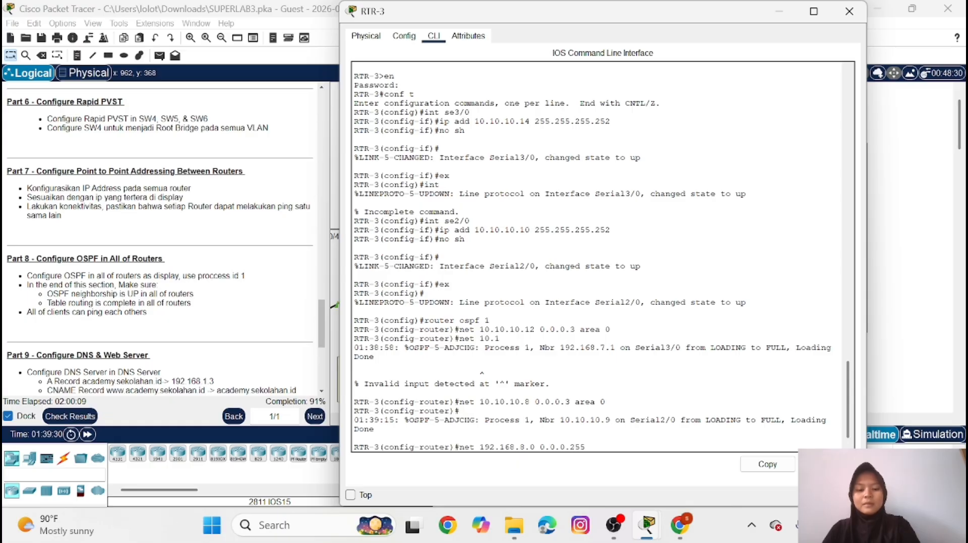
pyautogui.write(' area 0')
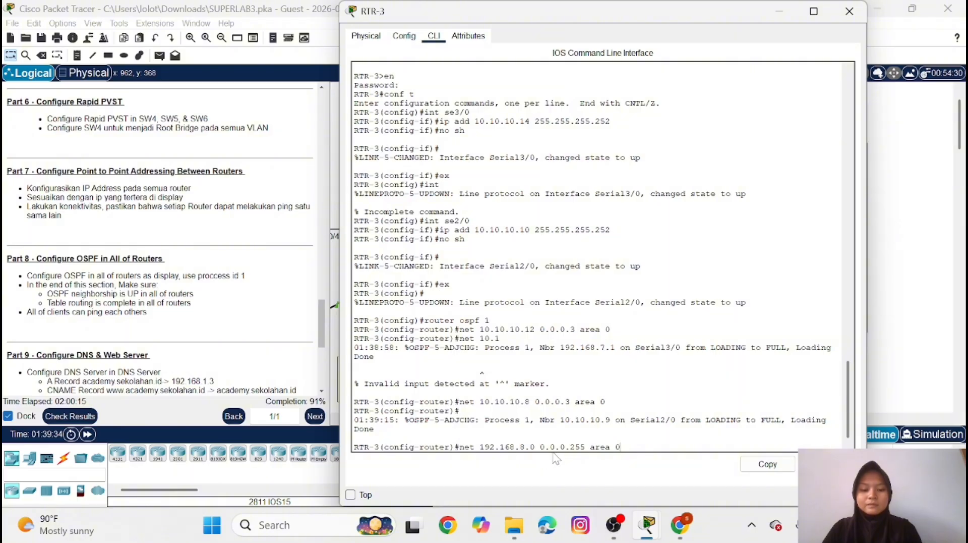
pyautogui.press('Return')
# Advertise network 192.168.9.0 with wildcard mask 0.0.0.255 in OSPF area 0 on RTR-3
pyautogui.press('Up')
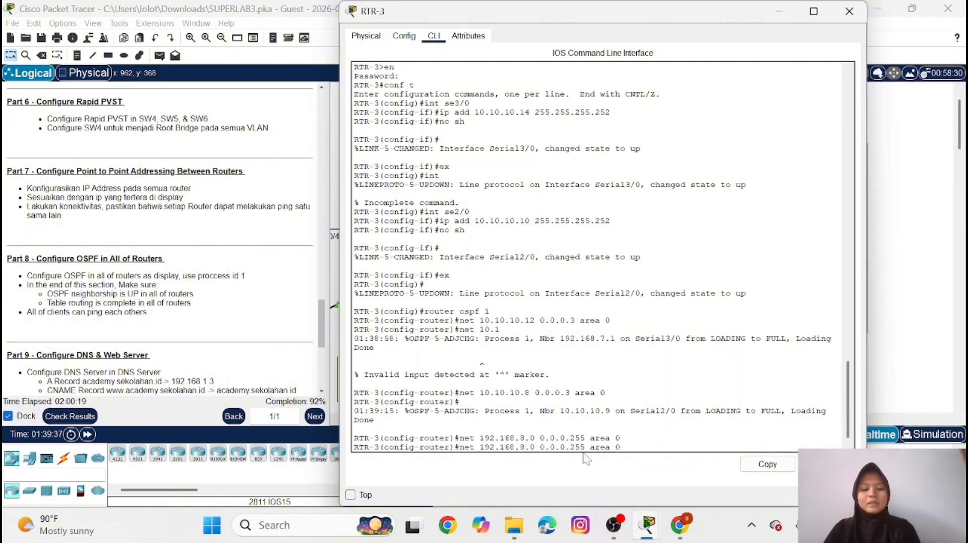
pyautogui.press('Left')
pyautogui.press('Left')
pyautogui.press('Left')
pyautogui.press('Left')
pyautogui.press('Left')
pyautogui.press('Left')
pyautogui.press('Left')
pyautogui.press('Left')
pyautogui.press('Left')
pyautogui.press('Left')
pyautogui.press('Left')
pyautogui.press('Left')
pyautogui.press('Left')
pyautogui.press('Left')
pyautogui.press('Left')
pyautogui.press('Left')
pyautogui.press('Left')
pyautogui.press('Left')
pyautogui.press('Left')
pyautogui.press('BackSpace')
pyautogui.write('9')
pyautogui.press('Return')
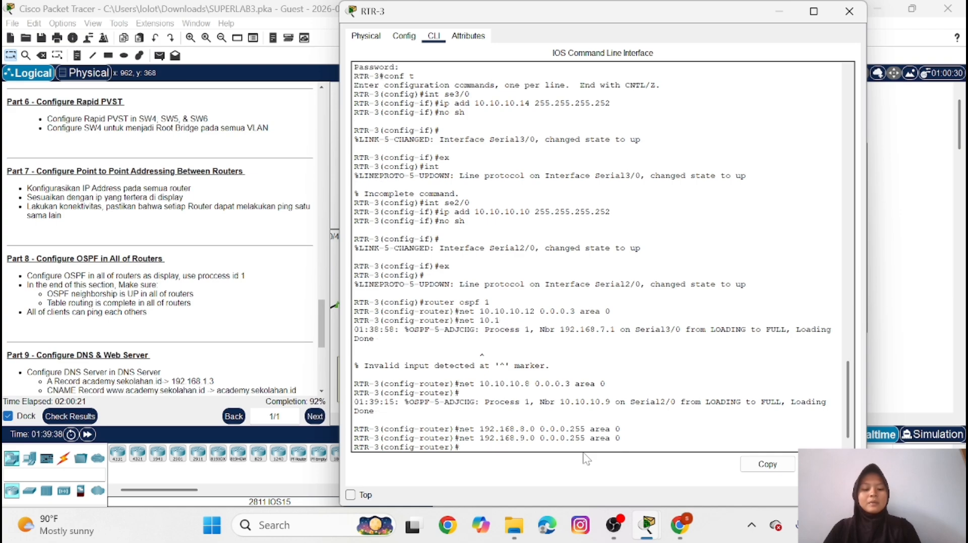
# Advertise network 192.168.10.0 with wildcard mask 0.0.0.255 in OSPF area 0 on RTR-3
pyautogui.press('Up')
pyautogui.press('Left')
pyautogui.press('Left')
pyautogui.press('Left')
pyautogui.press('Left')
pyautogui.press('Left')
pyautogui.press('Left')
pyautogui.press('Left')
pyautogui.press('Left')
pyautogui.press('Left')
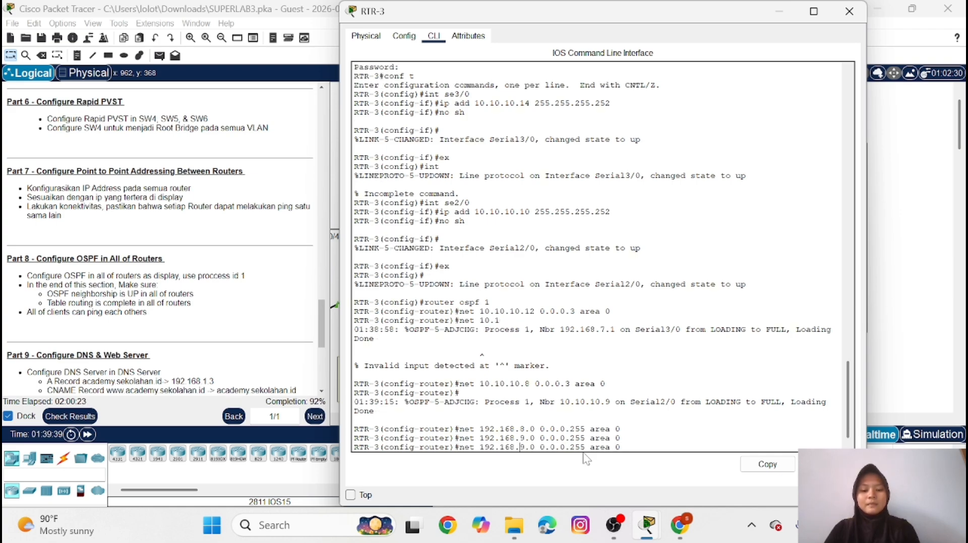
pyautogui.press('Delete')
pyautogui.write('10')
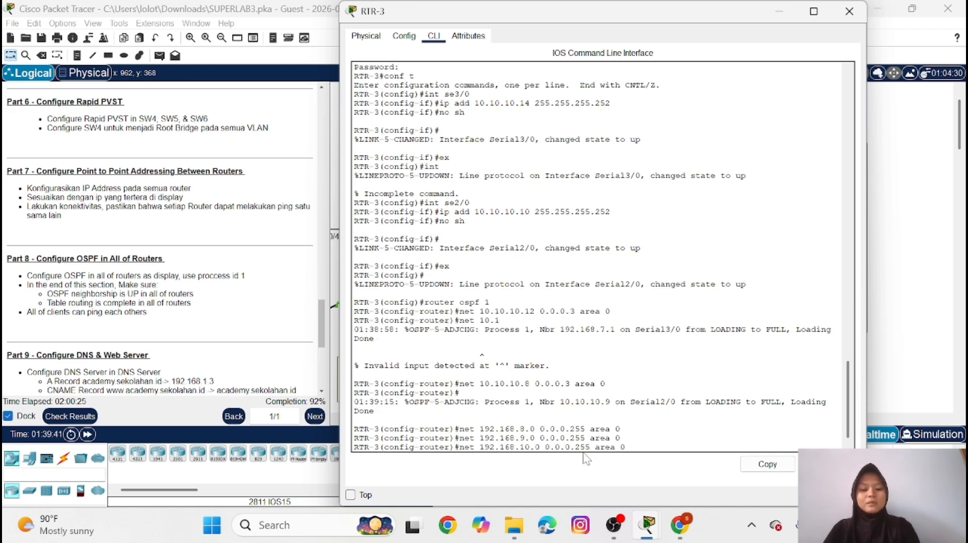
pyautogui.press('Return')
# Advertise network 192.168.11.0 with wildcard mask 0.0.0.255 in OSPF area 0 on RTR-3
pyautogui.press('Up')
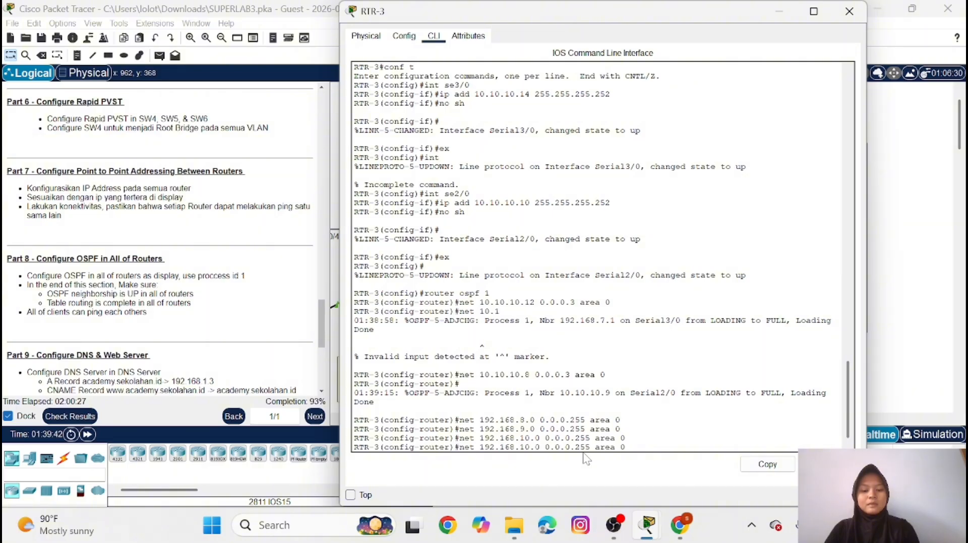
pyautogui.press('Left')
pyautogui.press('Left')
pyautogui.press('Left')
pyautogui.press('Left')
pyautogui.press('Left')
pyautogui.press('Left')
pyautogui.press('Left')
pyautogui.press('Left')
pyautogui.press('Left')
pyautogui.press('Delete')
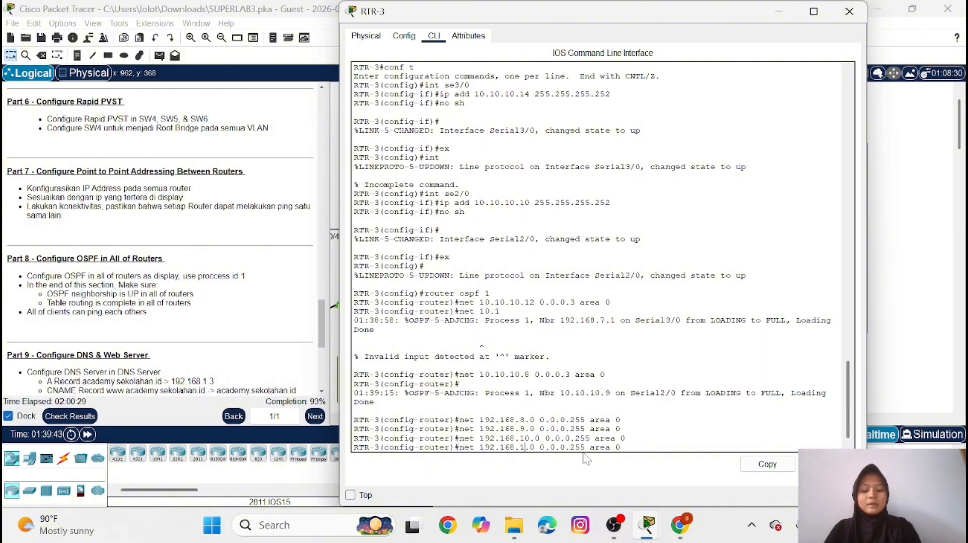
pyautogui.write('1')
pyautogui.press('Return')
# Advertise network 192.168.12.0 with wildcard mask 0.0.0.255 in OSPF area 0 on RTR-3
pyautogui.press('Up')
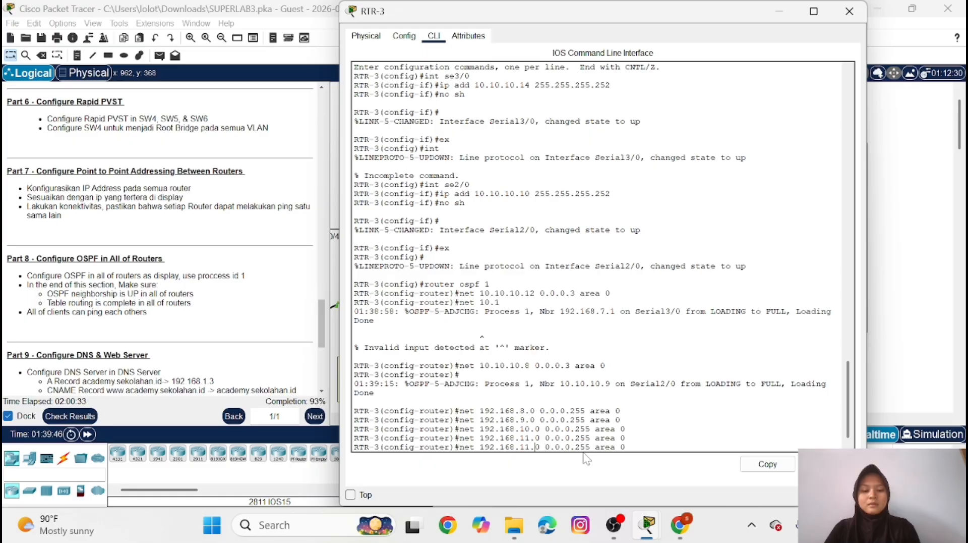
pyautogui.press('Left')
pyautogui.press('Left')
pyautogui.press('Left')
pyautogui.press('Left')
pyautogui.press('Left')
pyautogui.press('Left')
pyautogui.press('Left')
pyautogui.press('Left')
pyautogui.press('Left')
pyautogui.press('Left')
pyautogui.press('Left')
pyautogui.press('Left')
pyautogui.press('Left')
pyautogui.press('Left')
pyautogui.press('Left')
pyautogui.press('Left')
pyautogui.press('Left')
pyautogui.press('Left')
pyautogui.press('Left')
pyautogui.press('Left')
pyautogui.press('Delete')
pyautogui.write('2')
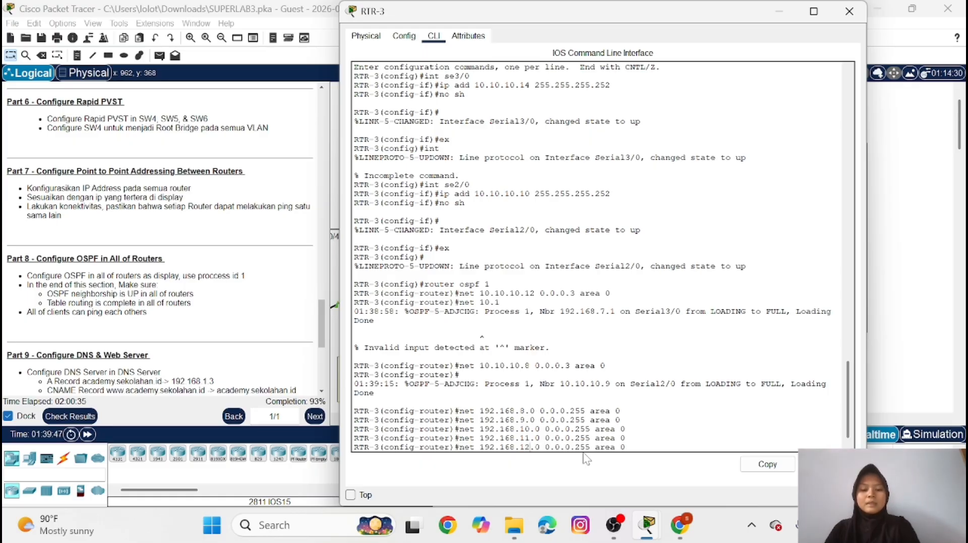
pyautogui.press('Return')
# Advertise network 192.168.13.0 with wildcard mask 0.0.0.255 in OSPF area 0 on RTR-3
pyautogui.press('Up')
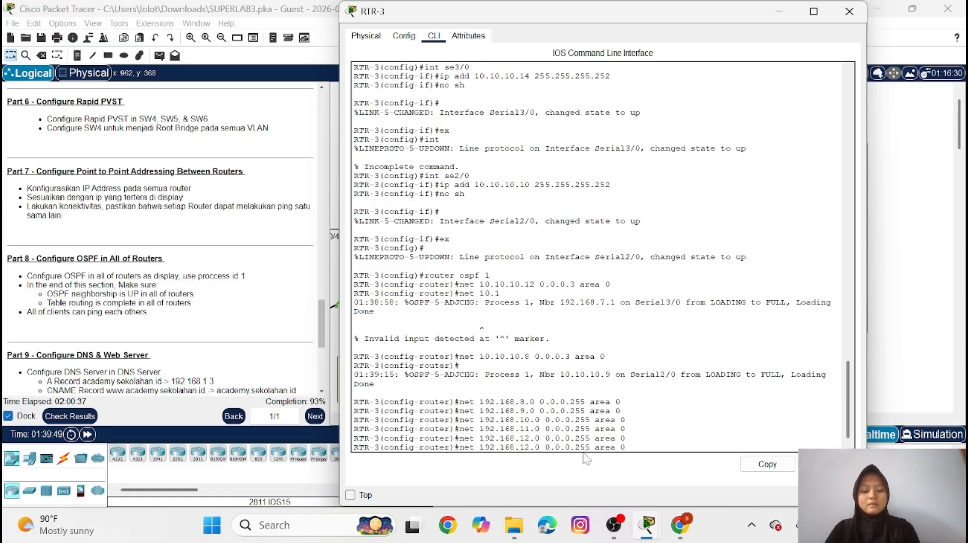
pyautogui.press('Left')
pyautogui.press('Left')
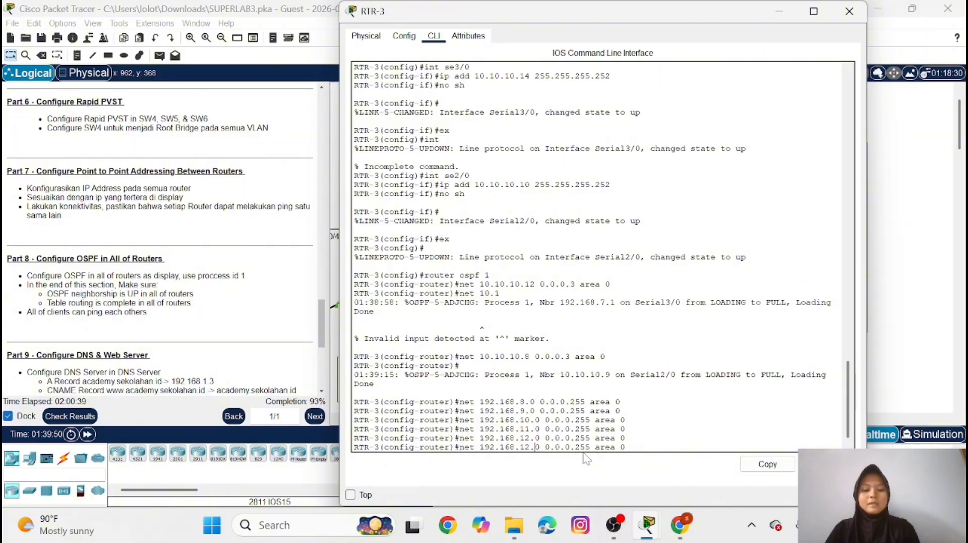
pyautogui.press('Left')
pyautogui.press('Left')
pyautogui.press('Left')
pyautogui.press('Delete')
pyautogui.write('3')
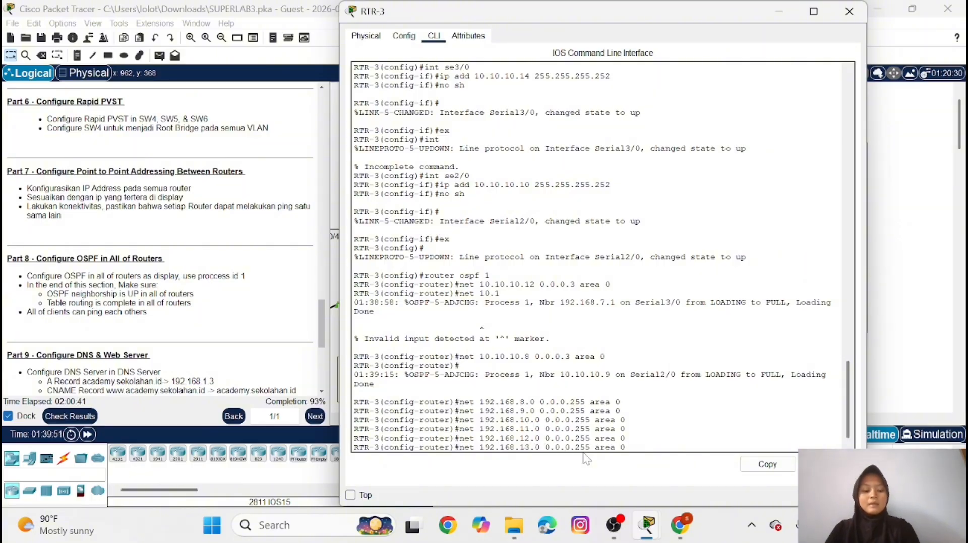
pyautogui.press('Return')
# Display RTR-3's OSPF neighbors from router configuration mode with do sh ip ospf neigh
pyautogui.write('d')
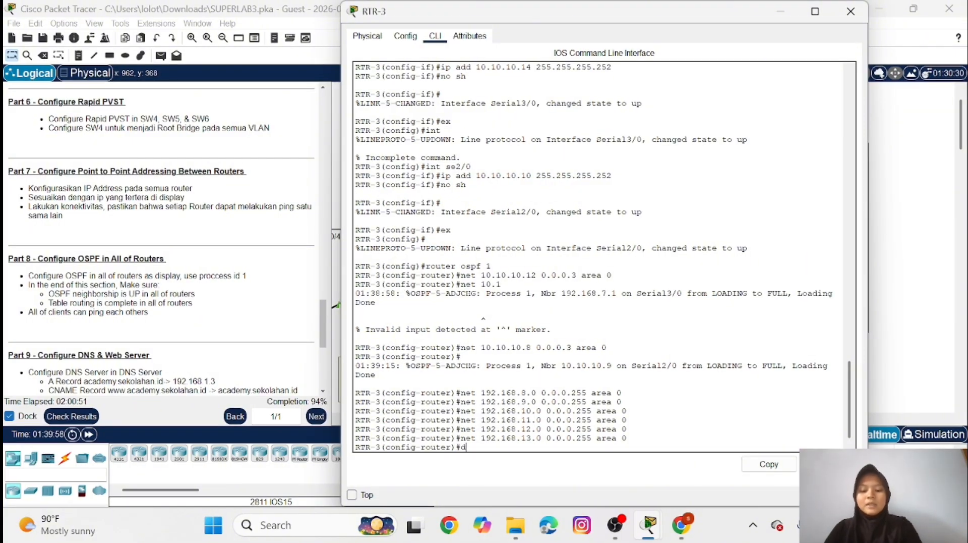
pyautogui.write('o sh ')
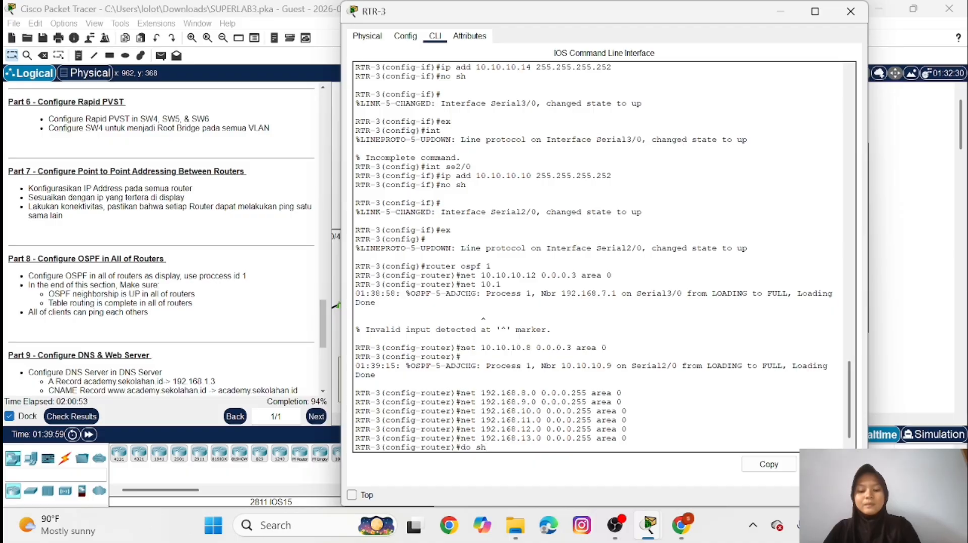
pyautogui.write('i')
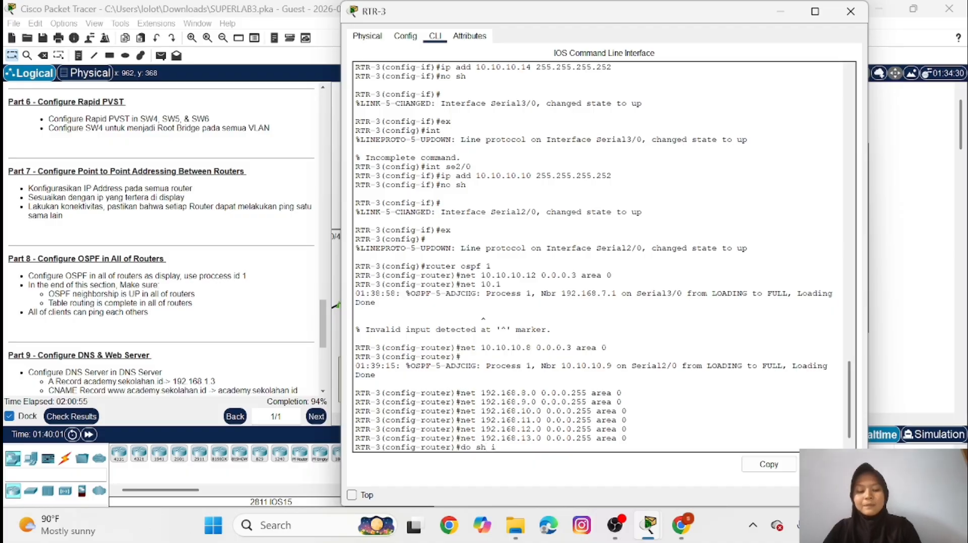
pyautogui.write('p ospf')
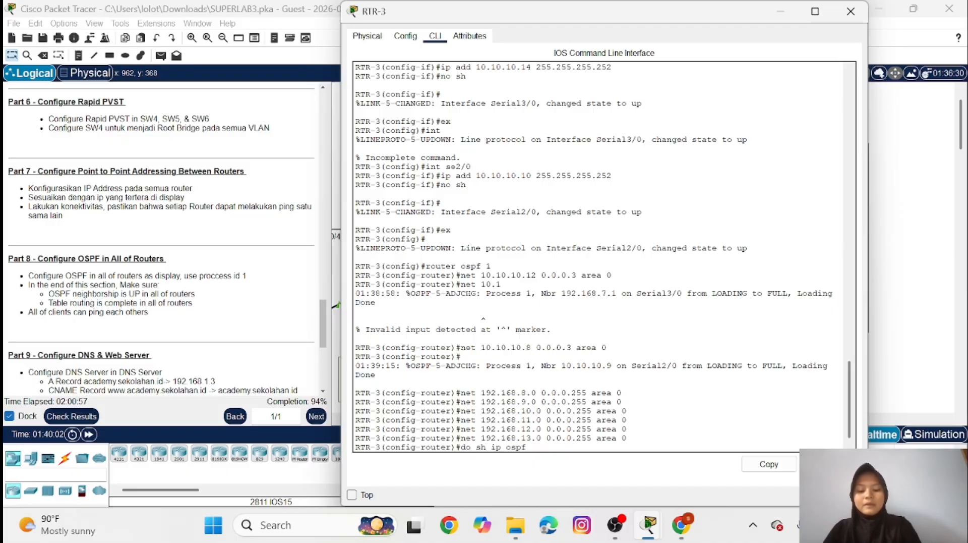
pyautogui.write(' neigh')
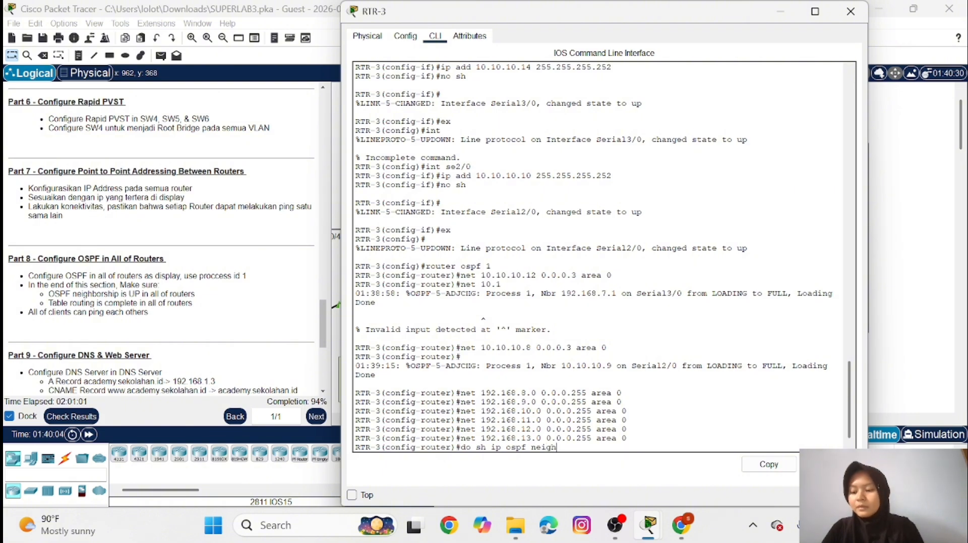
pyautogui.press('Return')
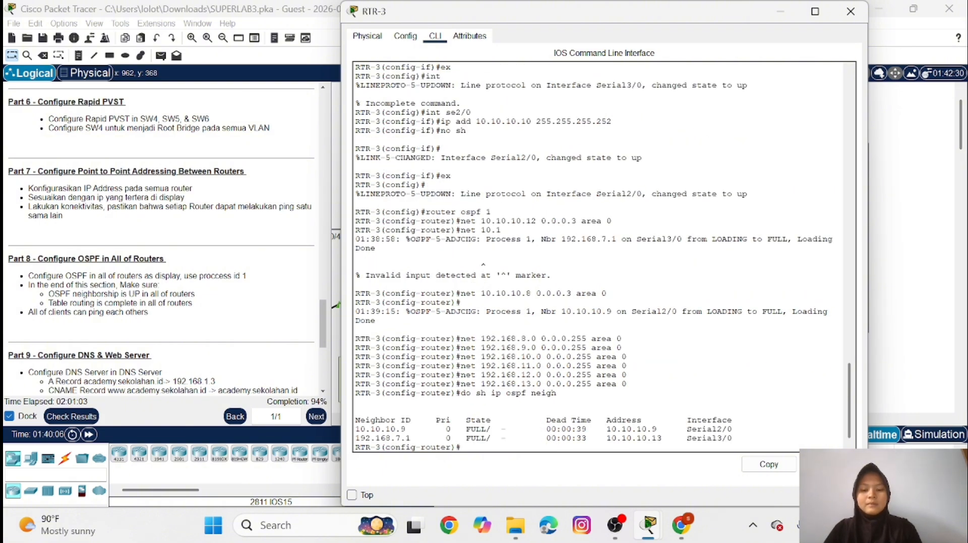
# Display RTR-3's complete IP routing table from router configuration mode with do sh ip route
pyautogui.write('do ')
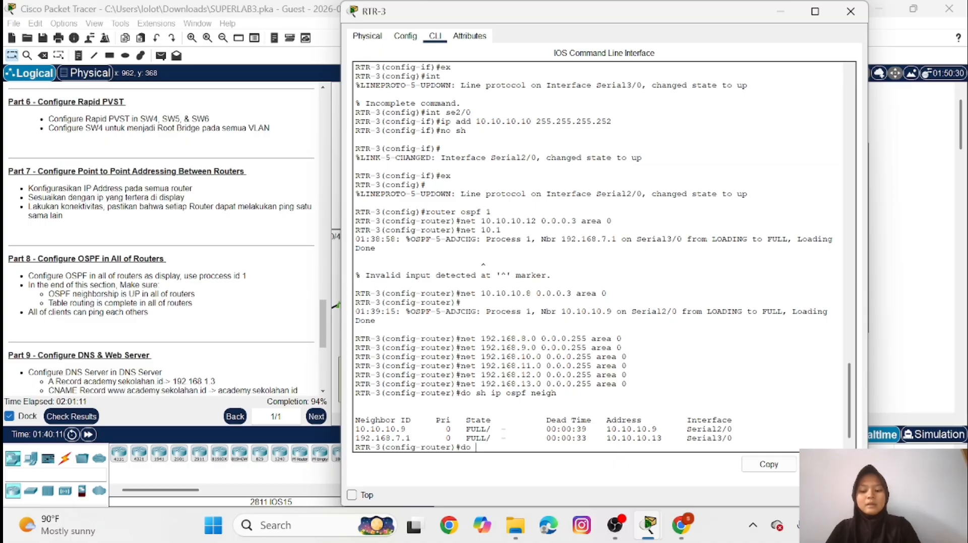
pyautogui.write('sh ip r')
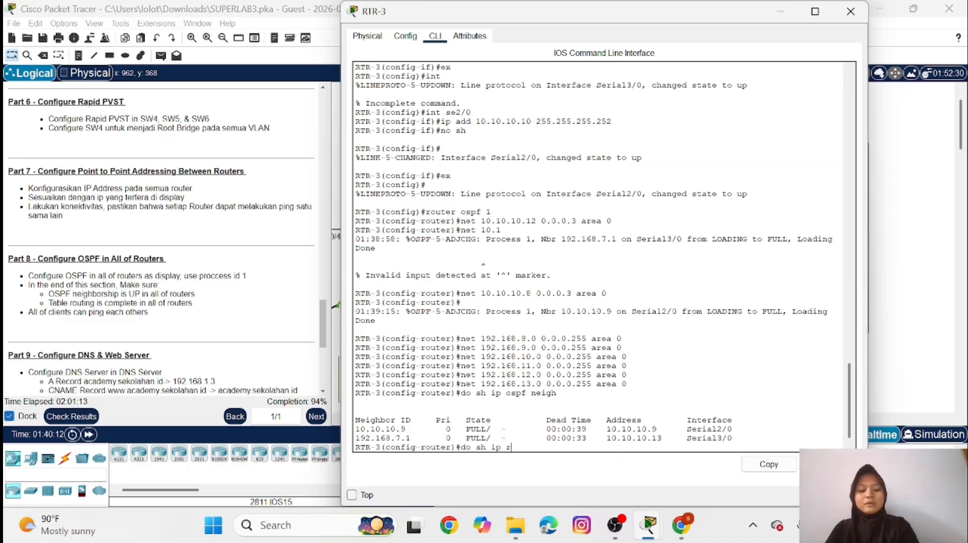
pyautogui.write('oute')
pyautogui.press('Return')
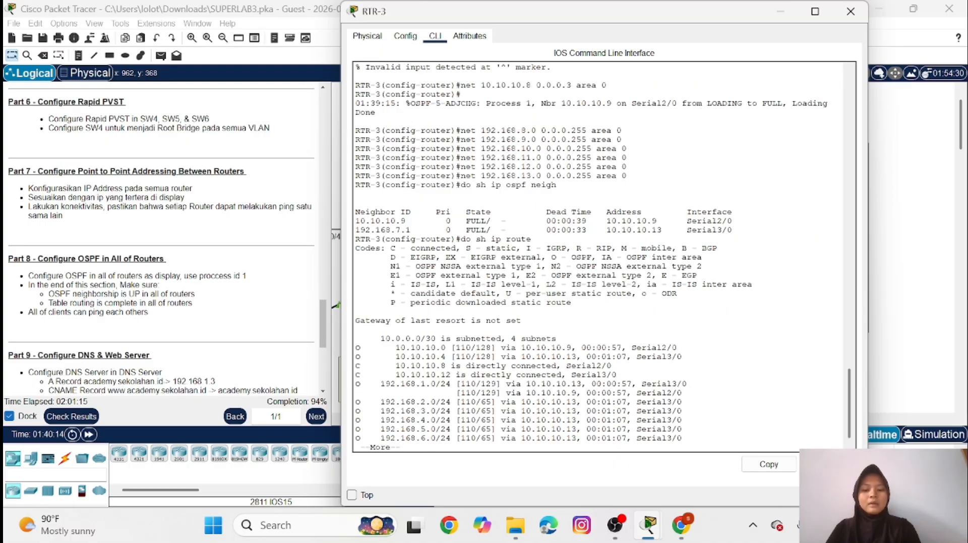
pyautogui.press('space')
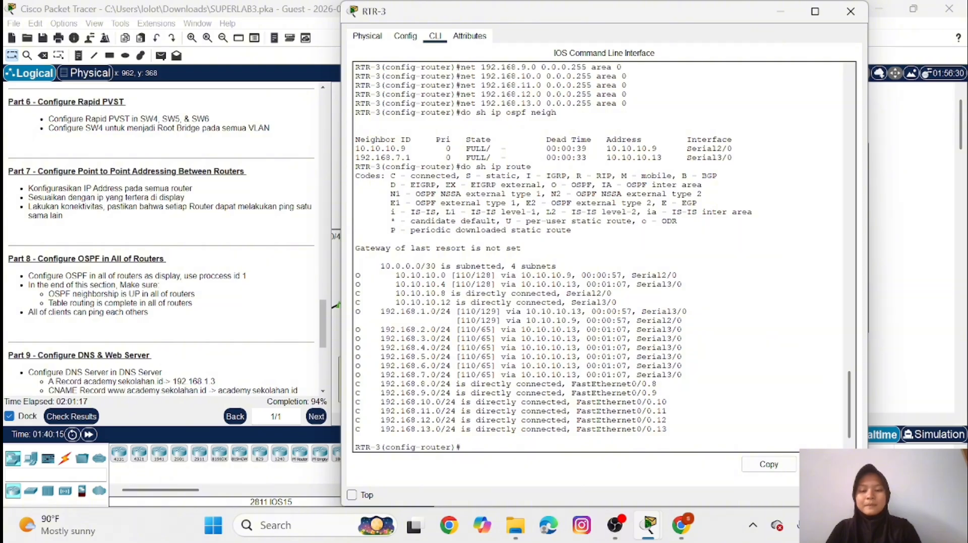
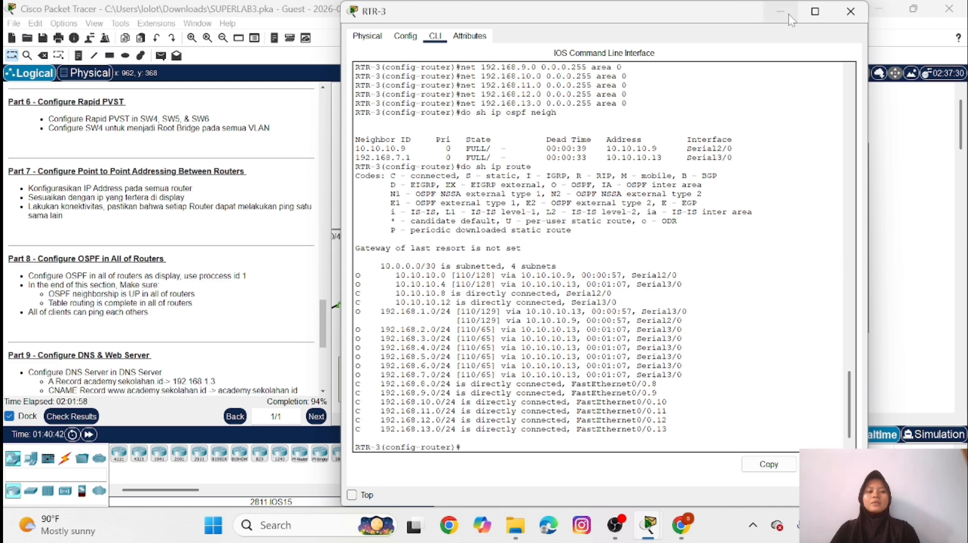
# Clear the existing PDU scenario and send a simple PDU from the uppermost wireless smartphone to PC28 in VLAN8
pyautogui.click(789, 14)
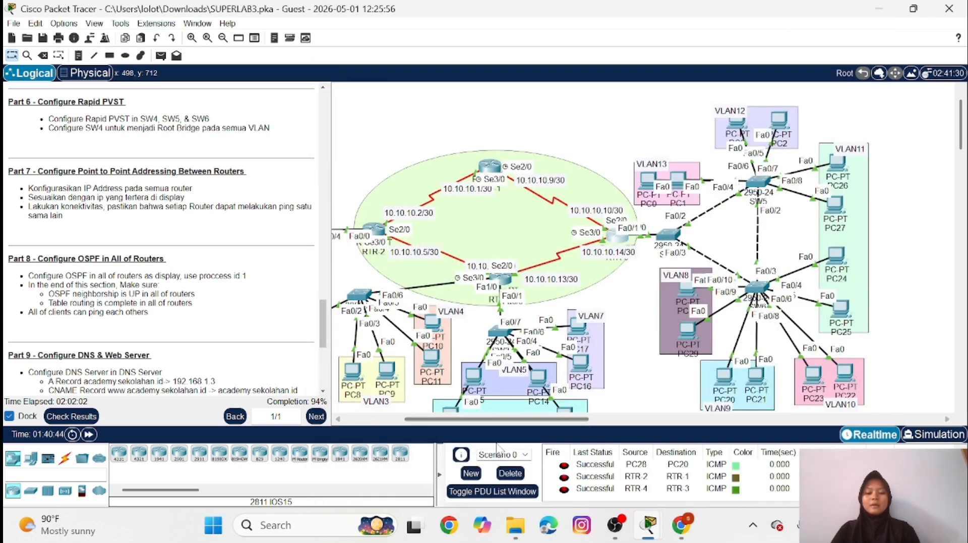
pyautogui.click(510, 473)
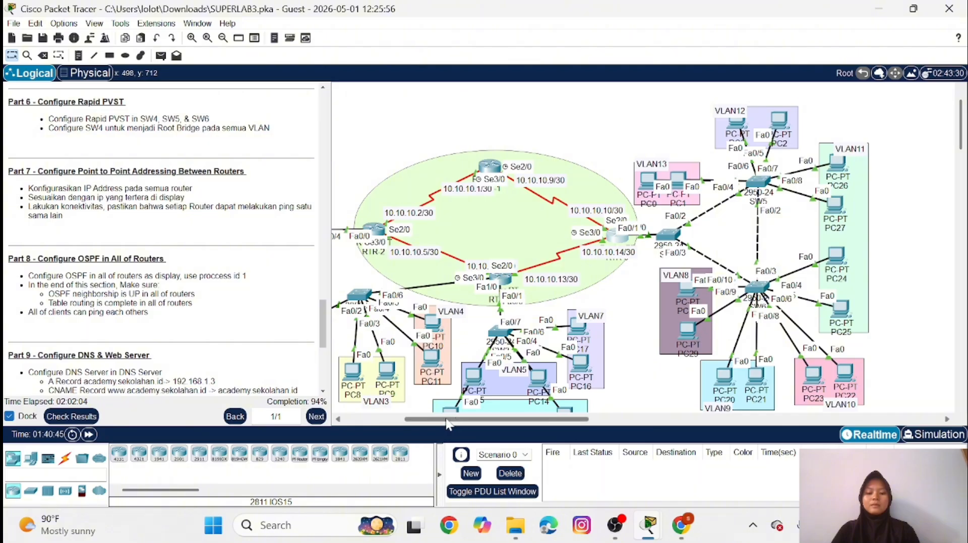
pyautogui.moveTo(447, 419); pyautogui.dragTo(387, 419)
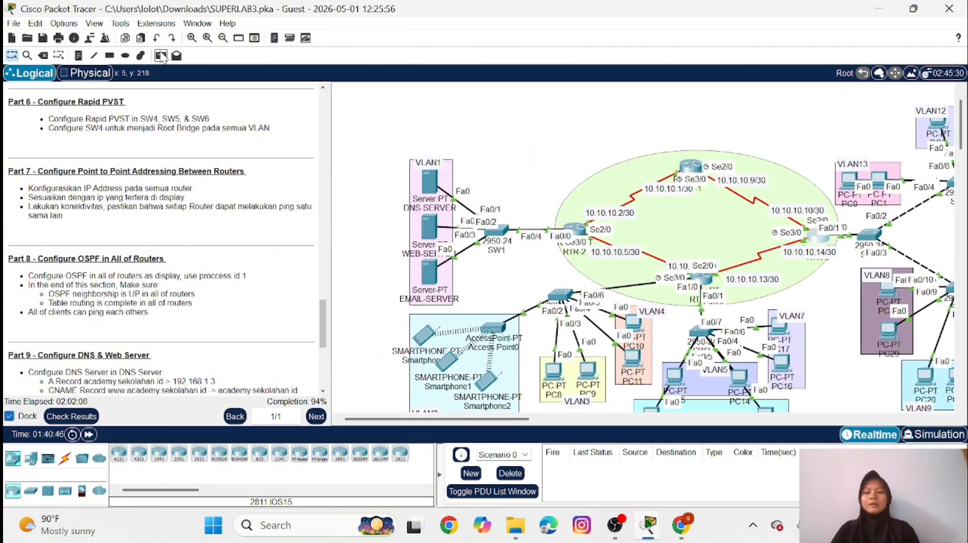
pyautogui.click(161, 56)
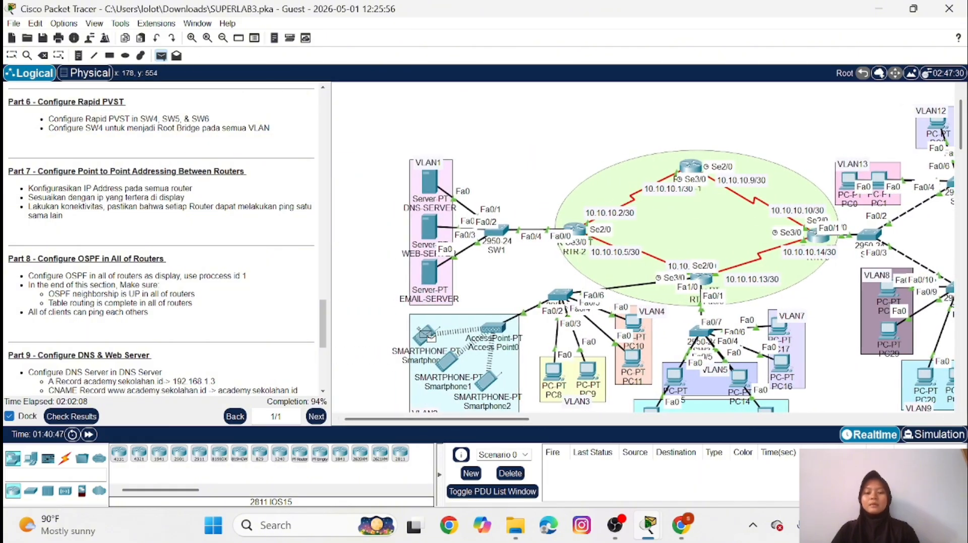
pyautogui.moveTo(503, 419); pyautogui.dragTo(629, 424)
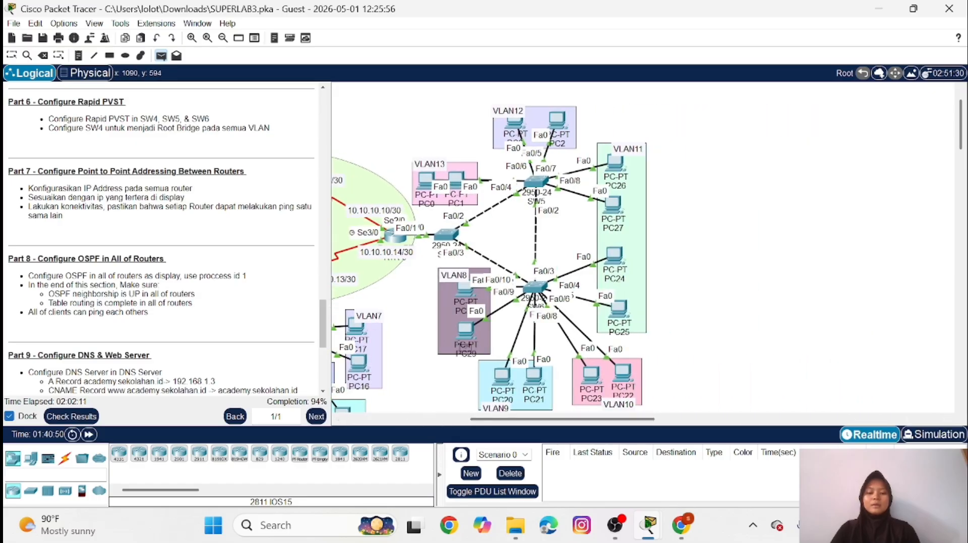
pyautogui.click(465, 288)
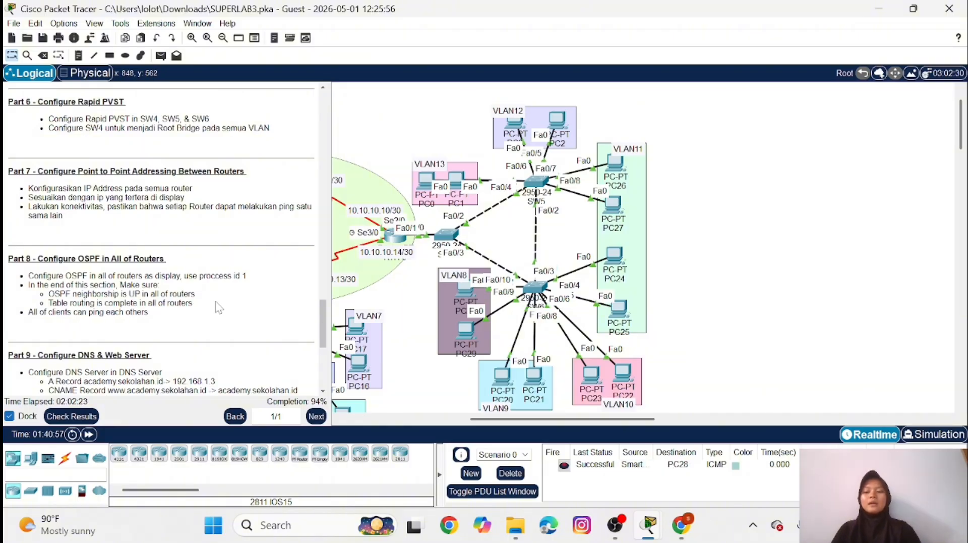
# Turn on the DNS service on DNS-SERVER
pyautogui.scroll(-2, 217, 306)
pyautogui.scroll(-6, 217, 306)
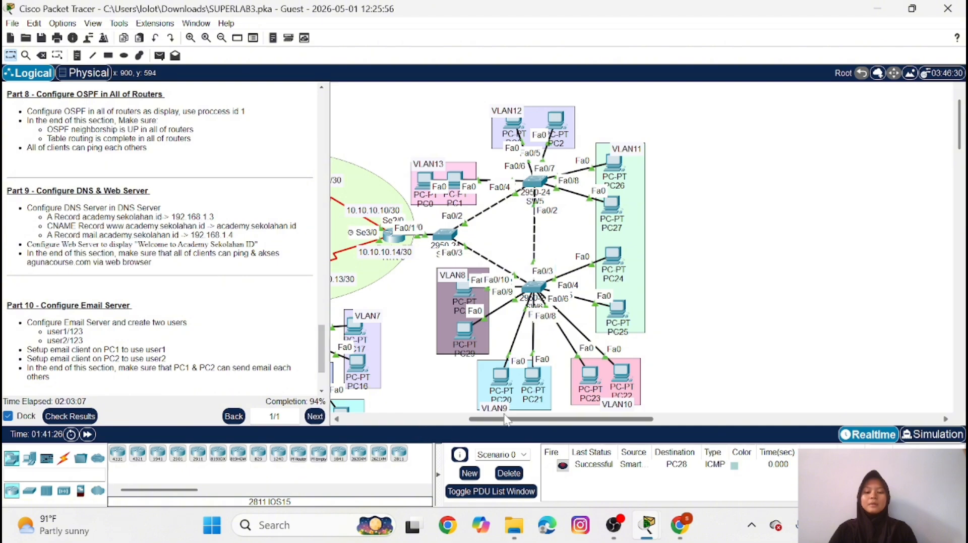
pyautogui.moveTo(504, 420); pyautogui.dragTo(395, 428)
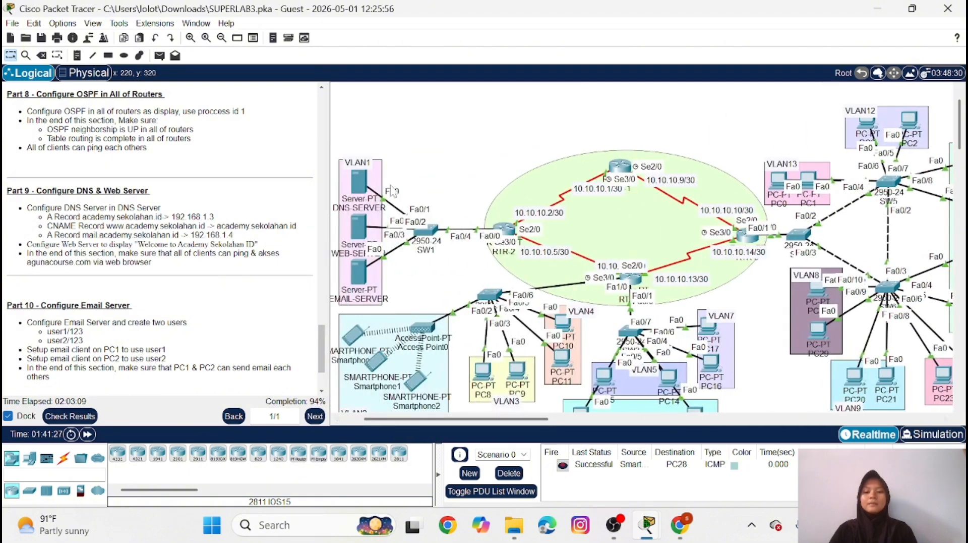
pyautogui.click(359, 181)
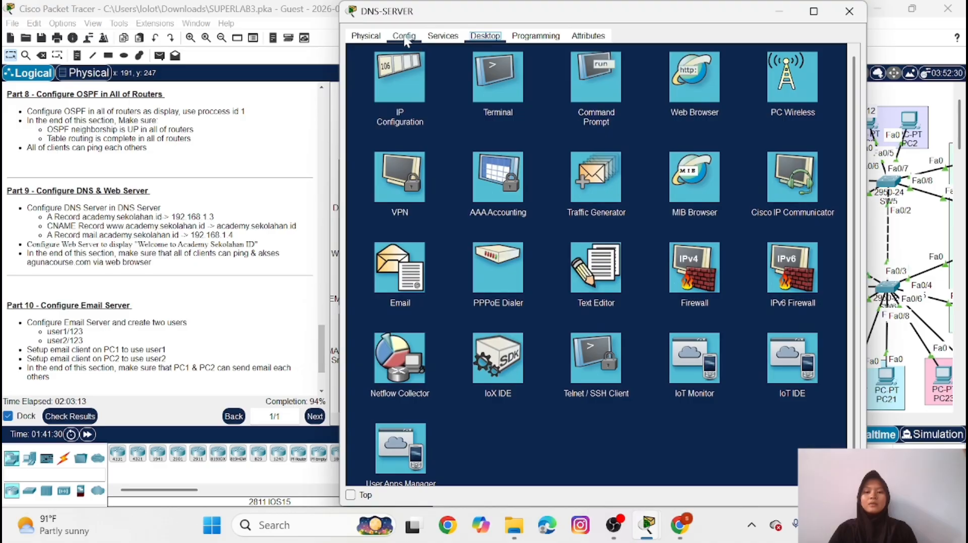
pyautogui.click(404, 36)
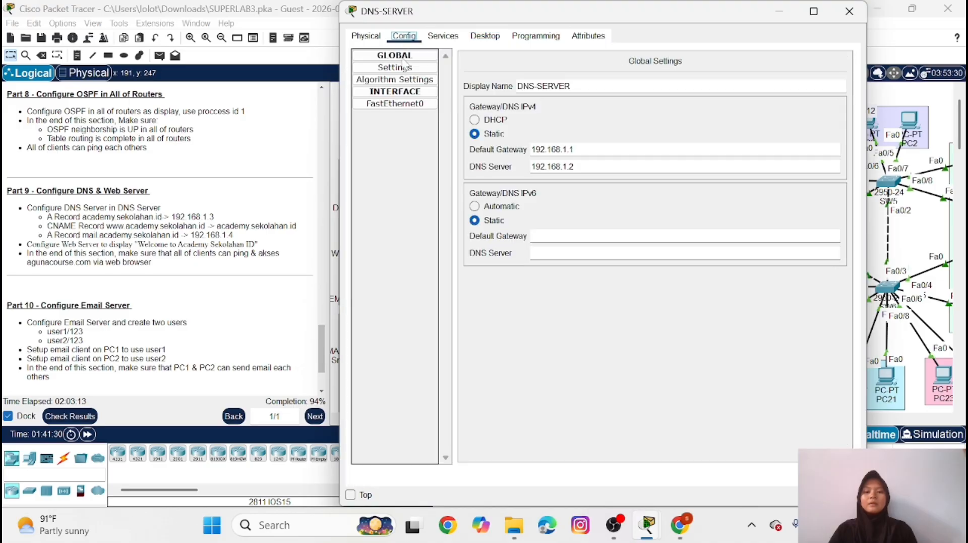
pyautogui.click(444, 36)
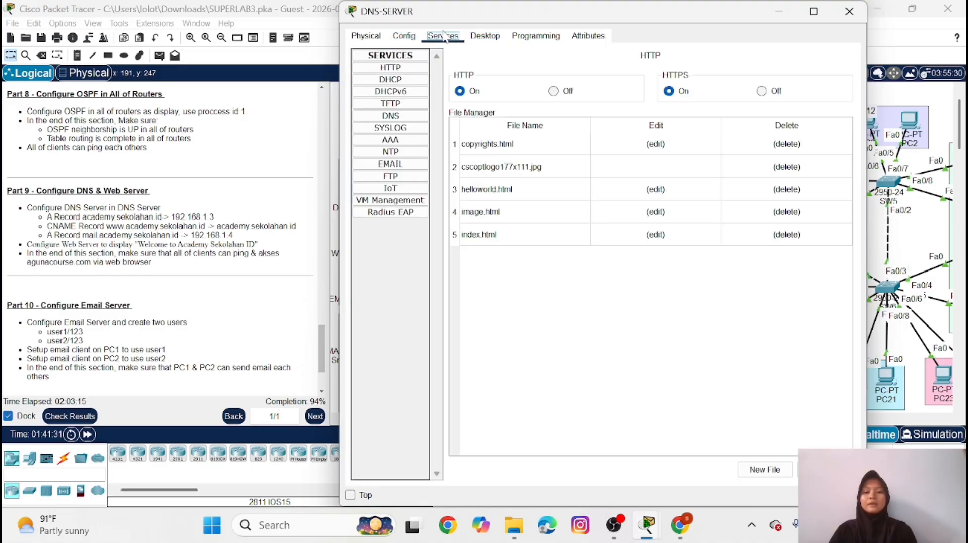
pyautogui.click(392, 116)
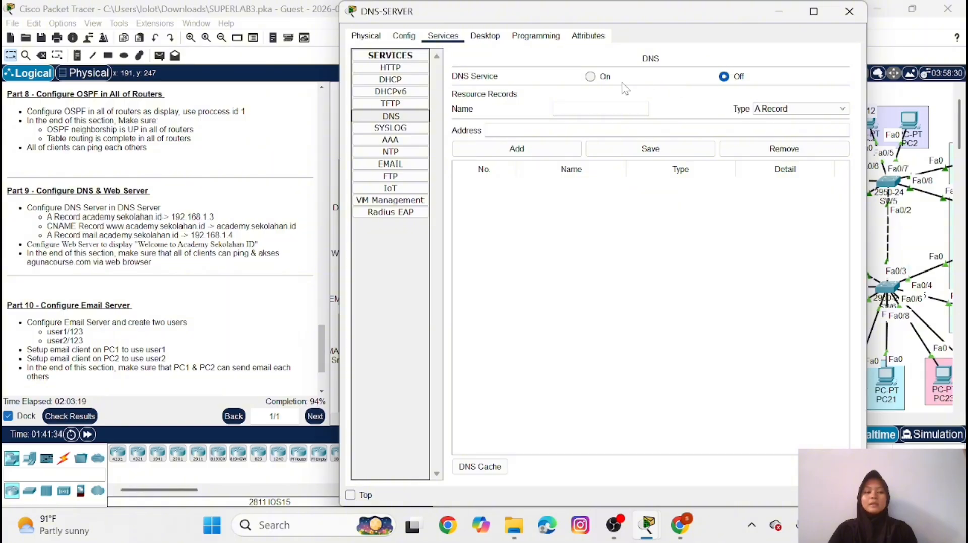
pyautogui.click(591, 78)
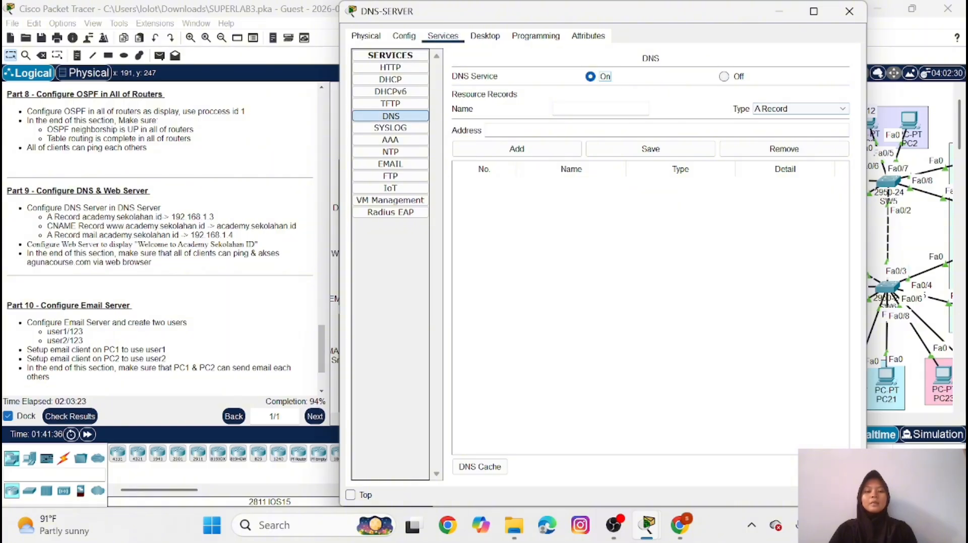
# Add an A record on DNS-SERVER mapping academy.sekolahan.id to 192.168.1.3
pyautogui.click(554, 108)
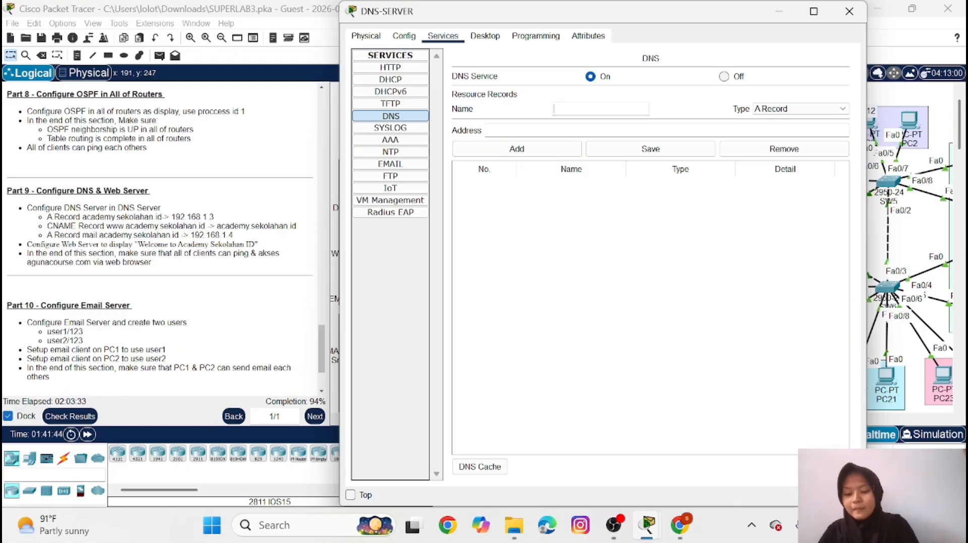
pyautogui.write('acade')
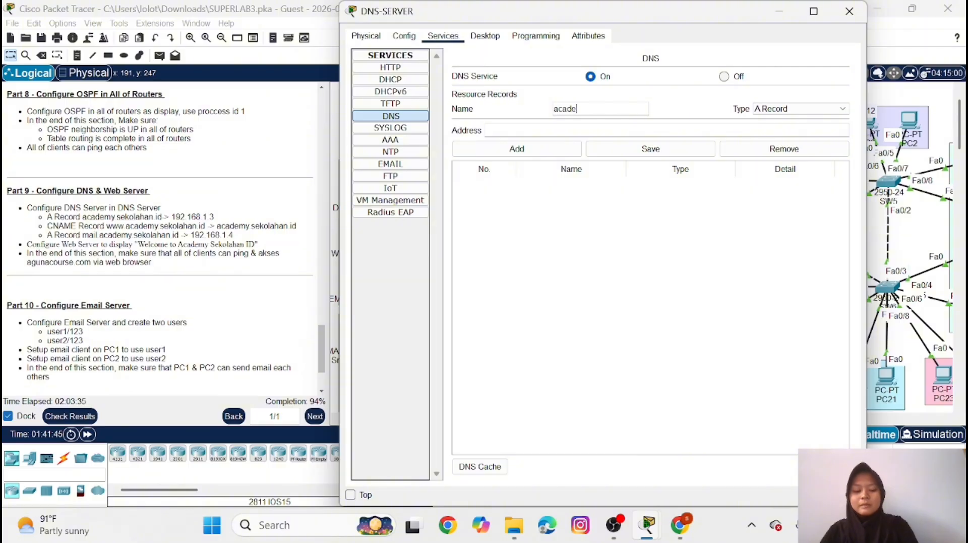
pyautogui.write('my.se')
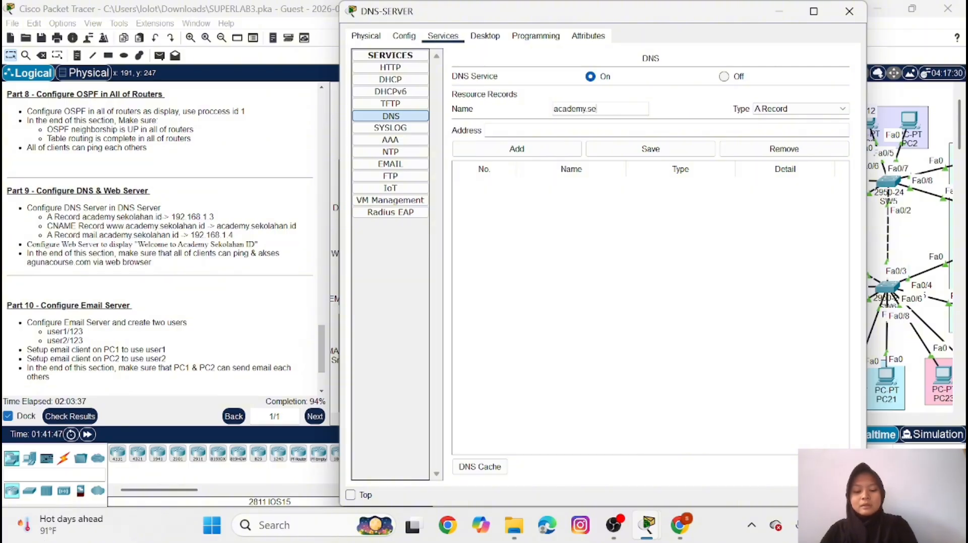
pyautogui.write('kolaha')
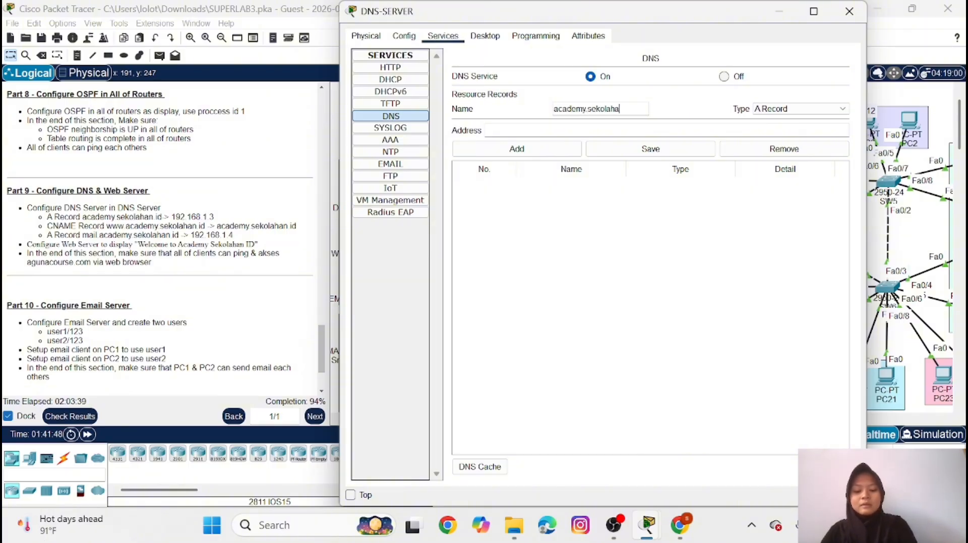
pyautogui.write('n.is')
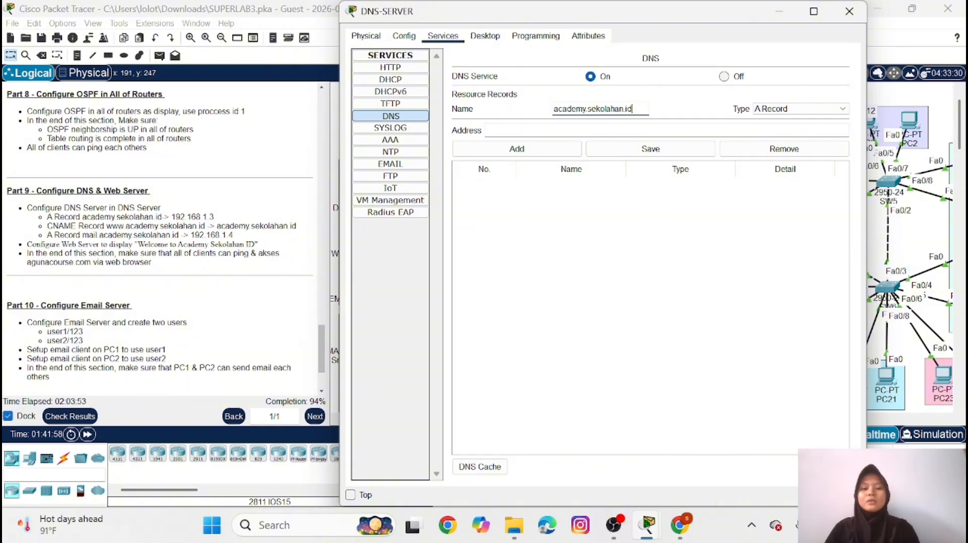
pyautogui.press('Tab')
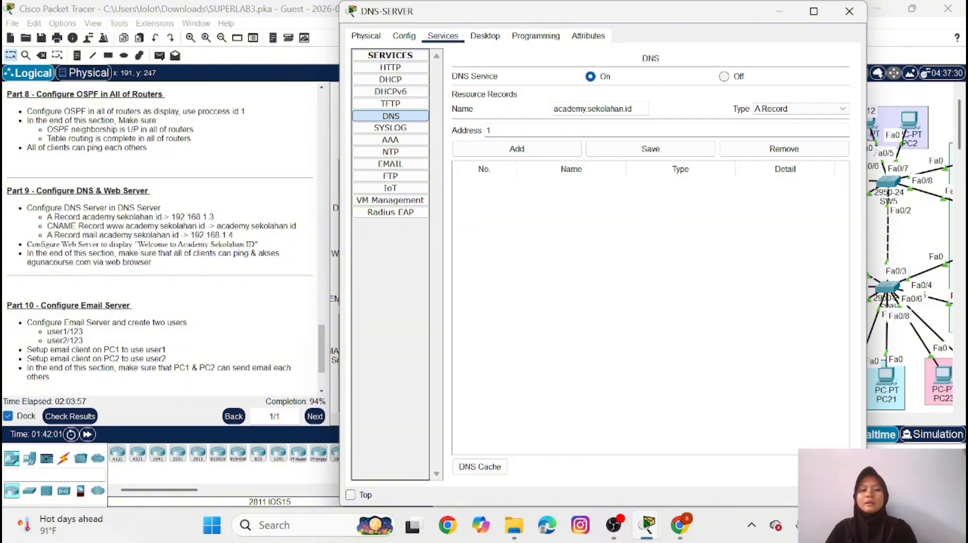
pyautogui.write('192')
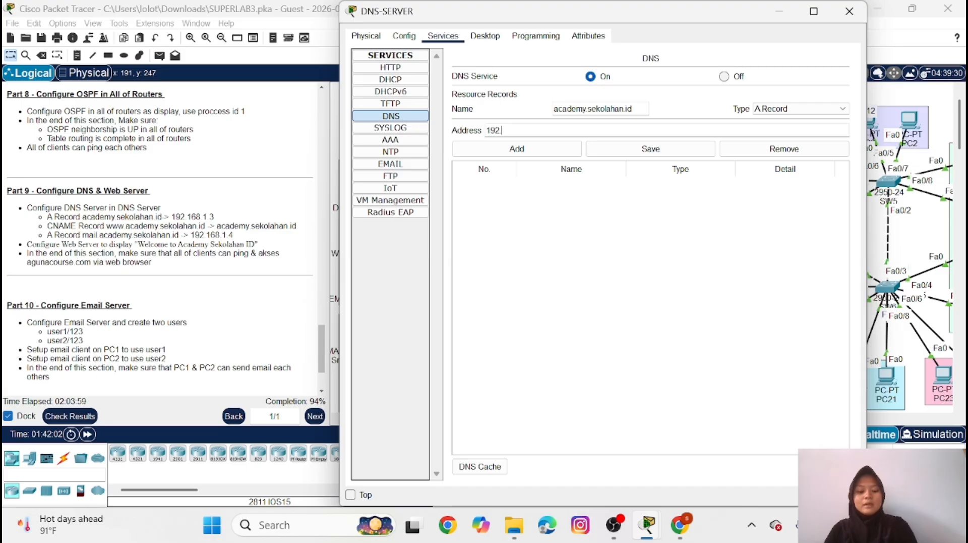
pyautogui.write('.168.1.3')
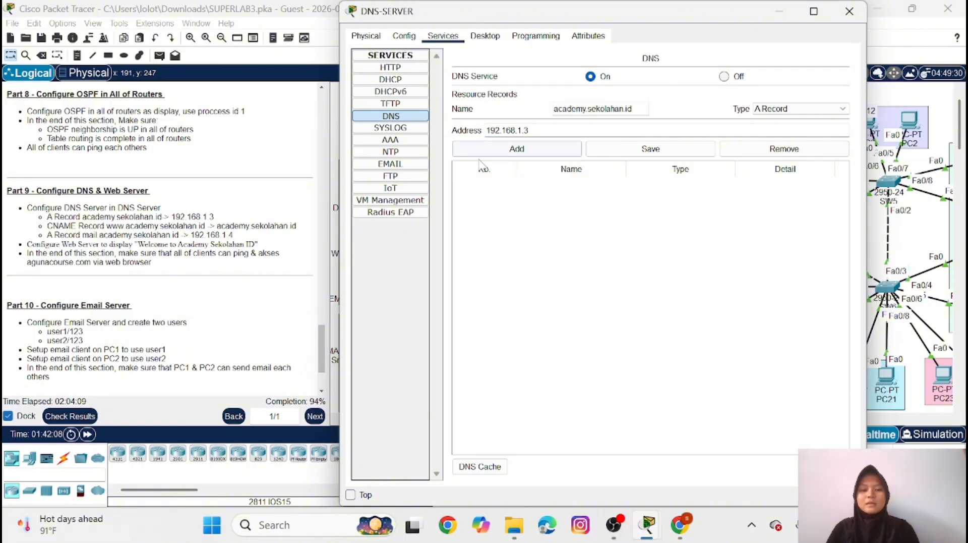
pyautogui.click(517, 148)
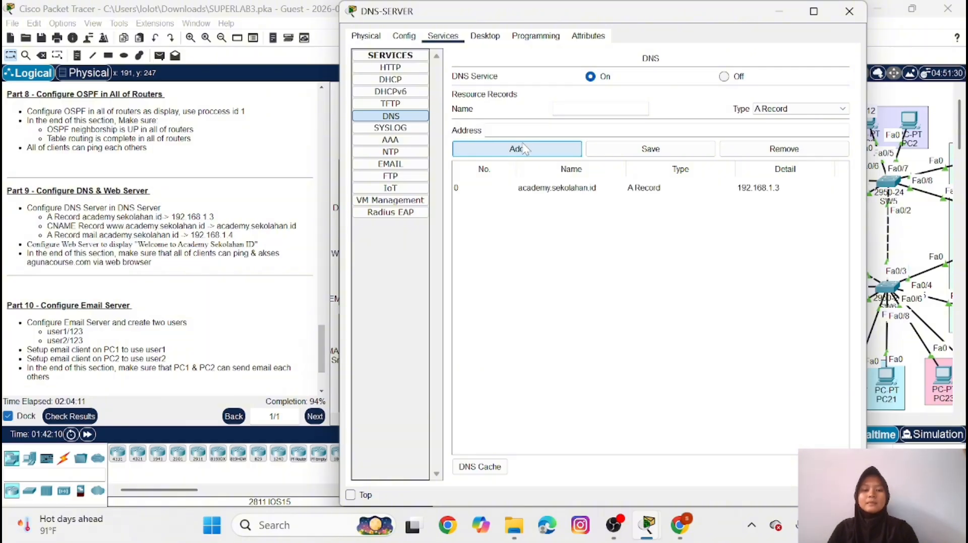
pyautogui.click(834, 108)
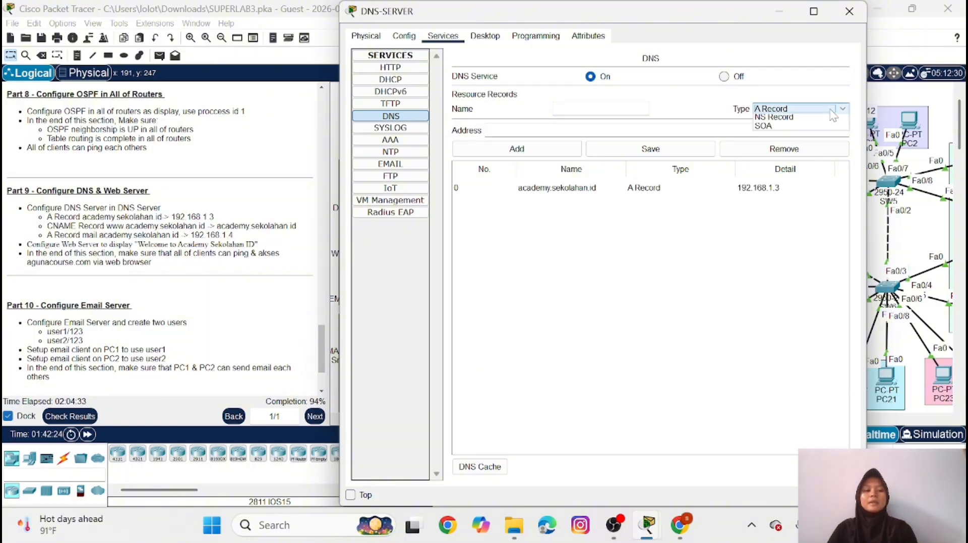
pyautogui.click(813, 136)
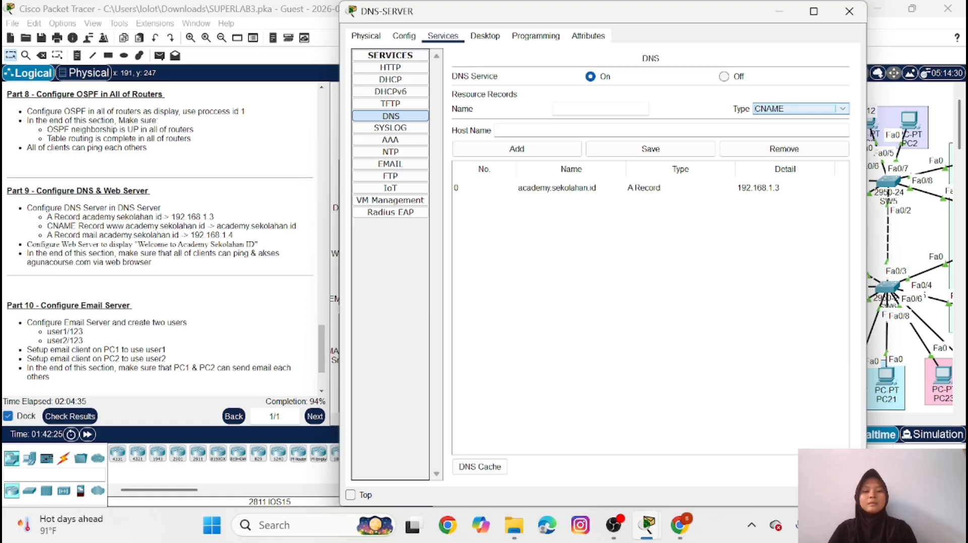
pyautogui.click(597, 109)
pyautogui.write('www')
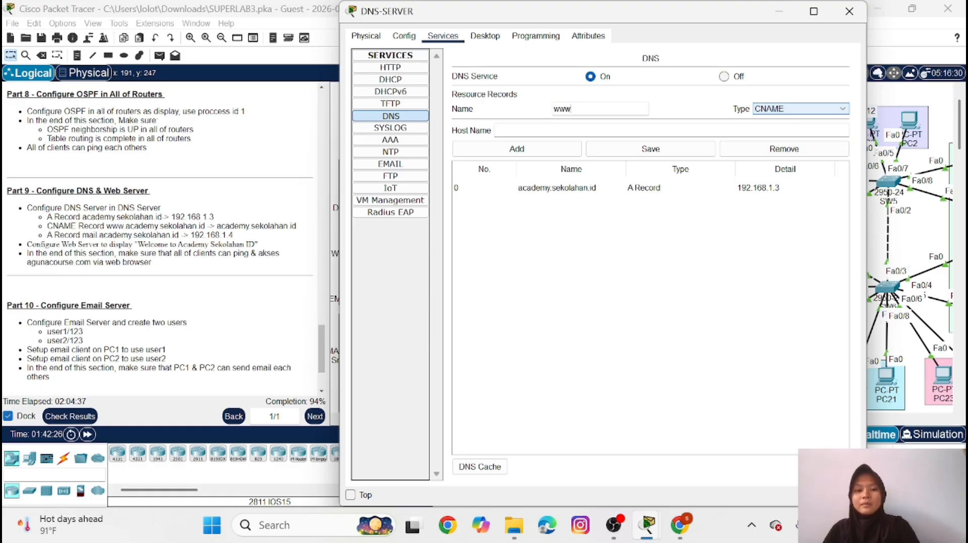
pyautogui.write('.')
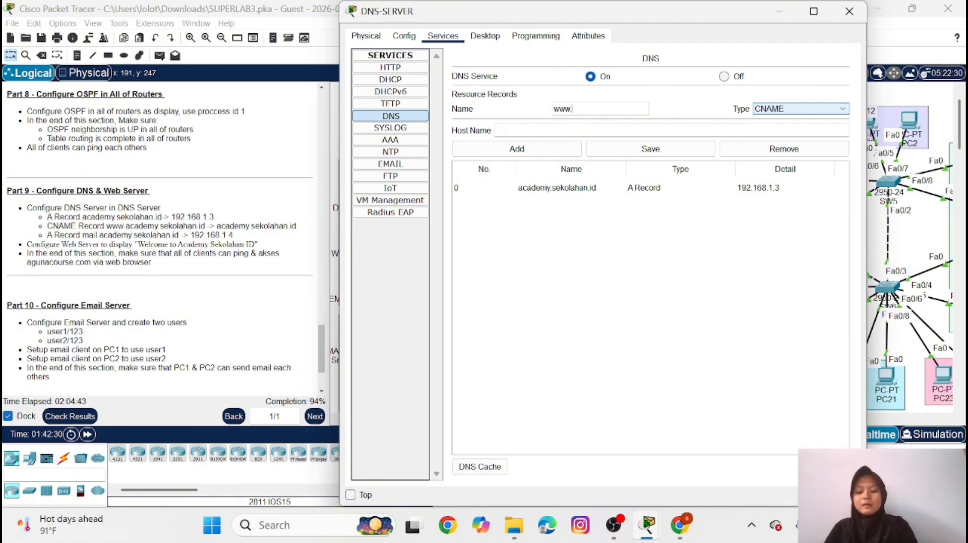
pyautogui.write('seacademy')
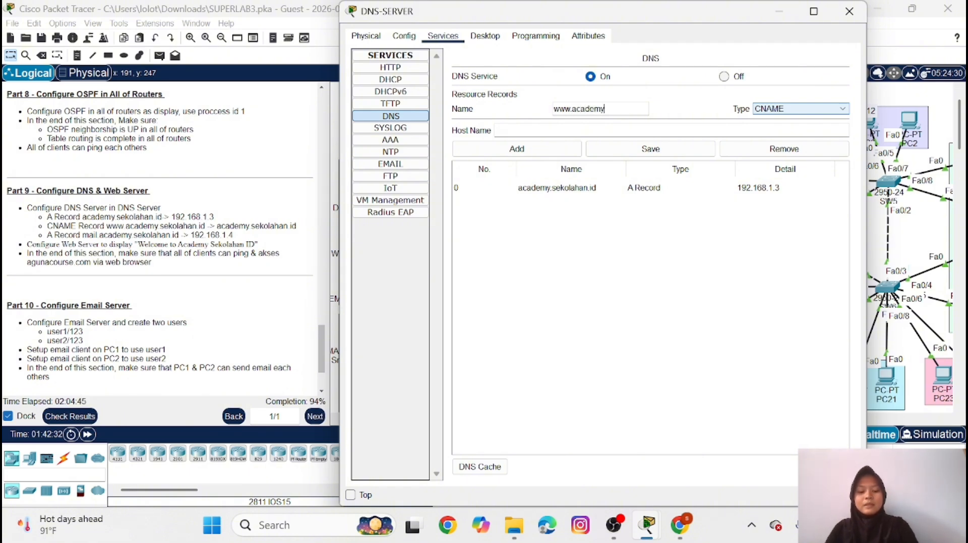
pyautogui.write('.sek')
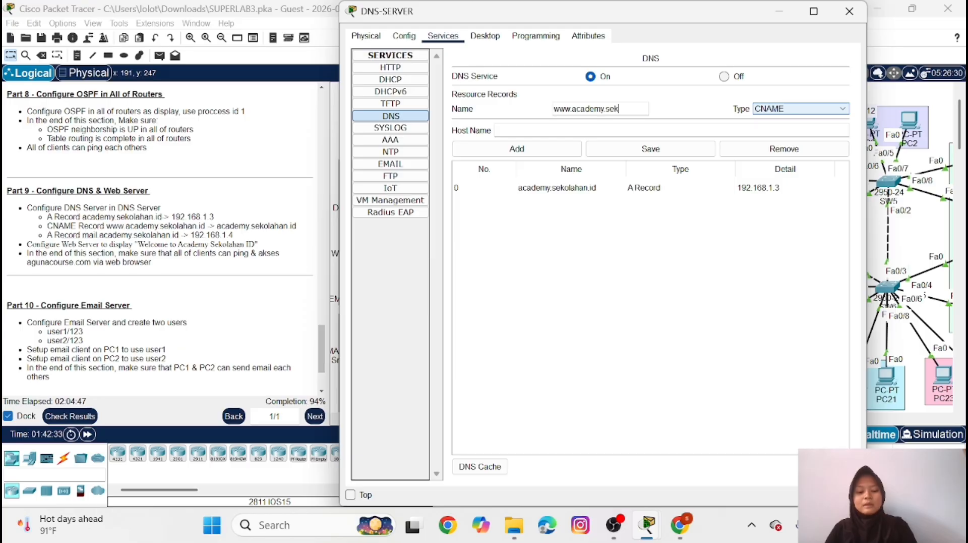
pyautogui.write('olaha')
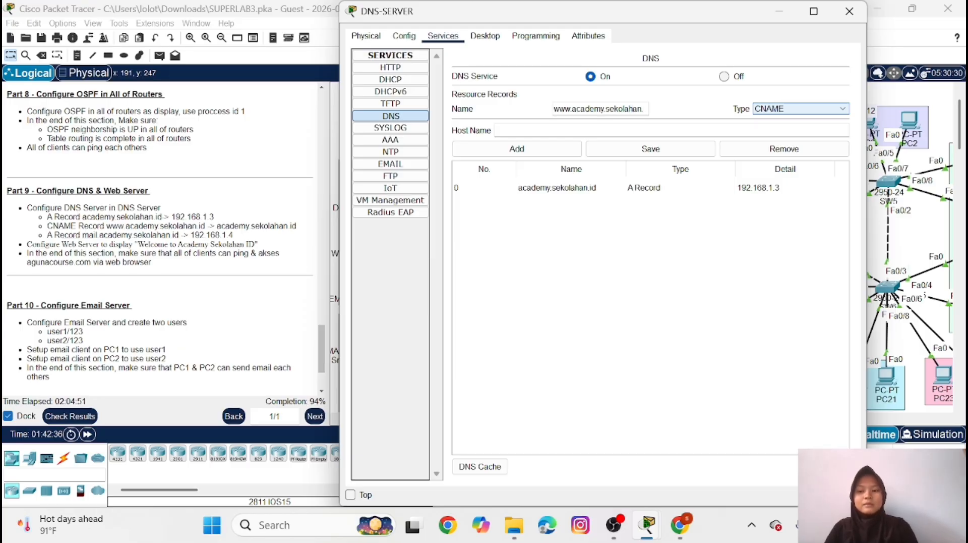
pyautogui.write('n.id')
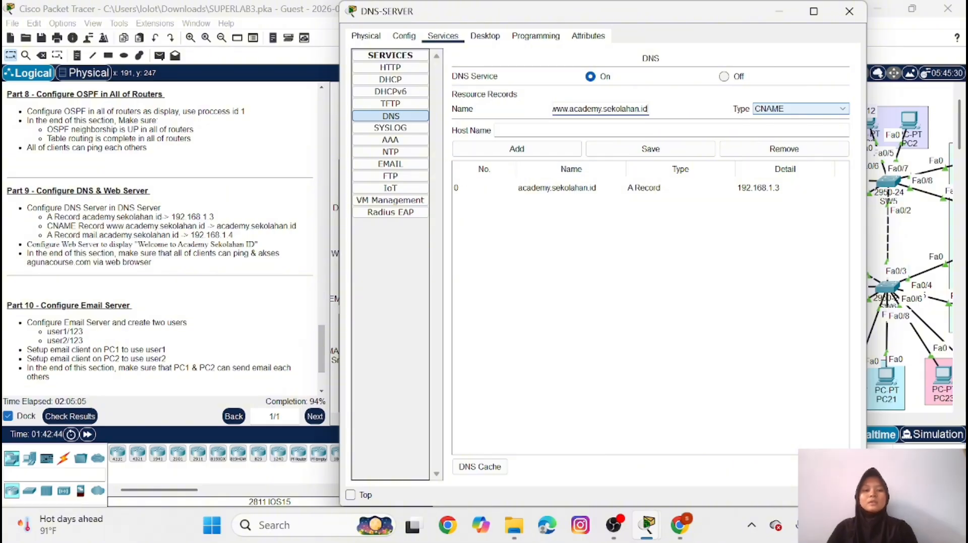
# Set the CNAME record's host name to academy.sekolahan.id and add the record to DNS-SERVER
pyautogui.press('Tab')
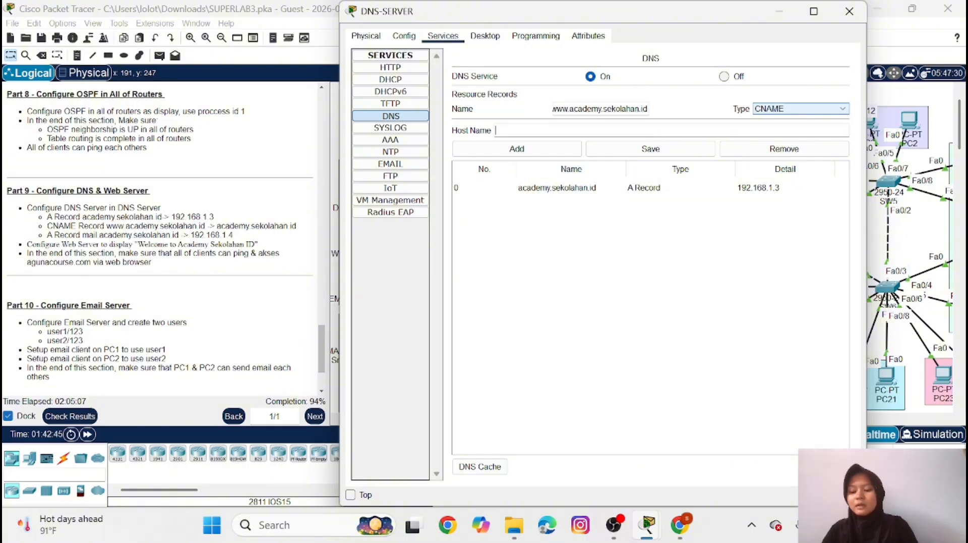
pyautogui.write('academ')
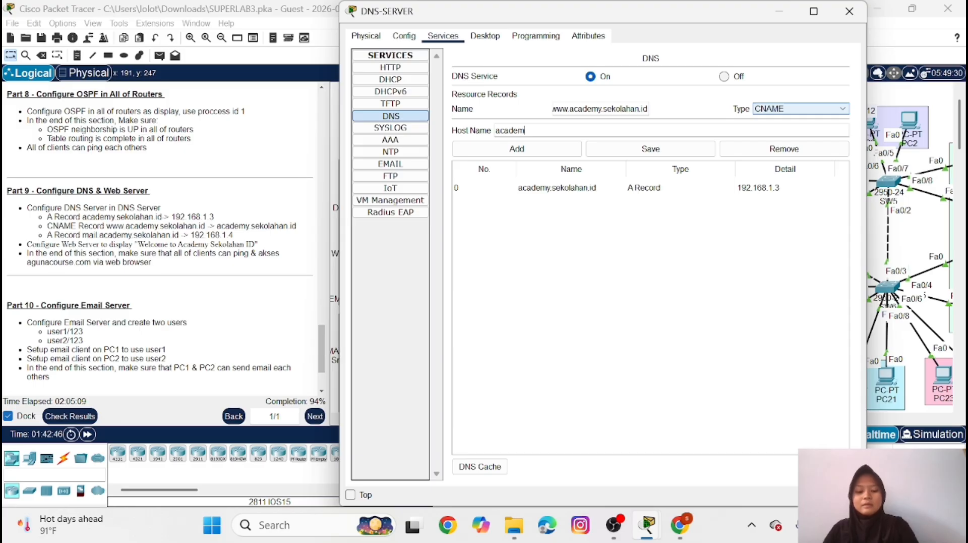
pyautogui.write('y.se')
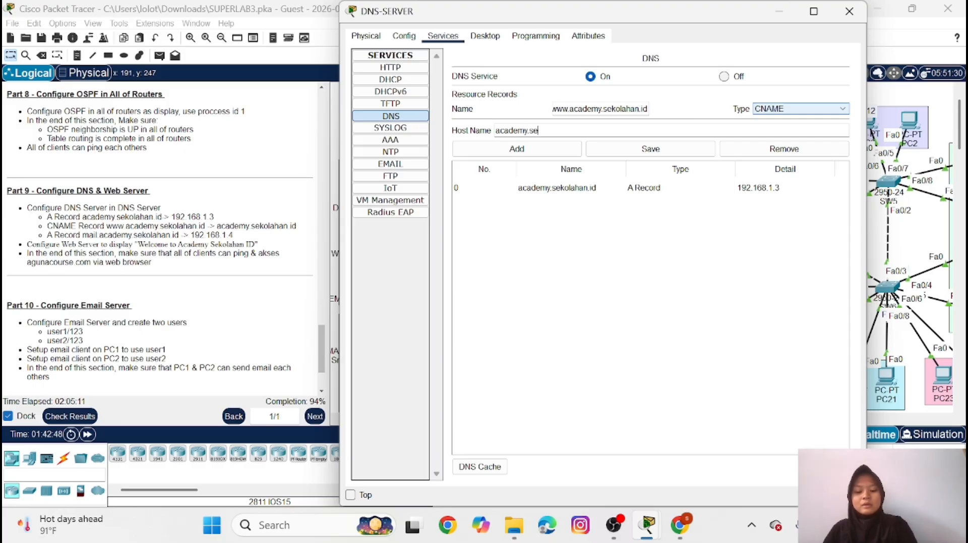
pyautogui.write('klahan.id')
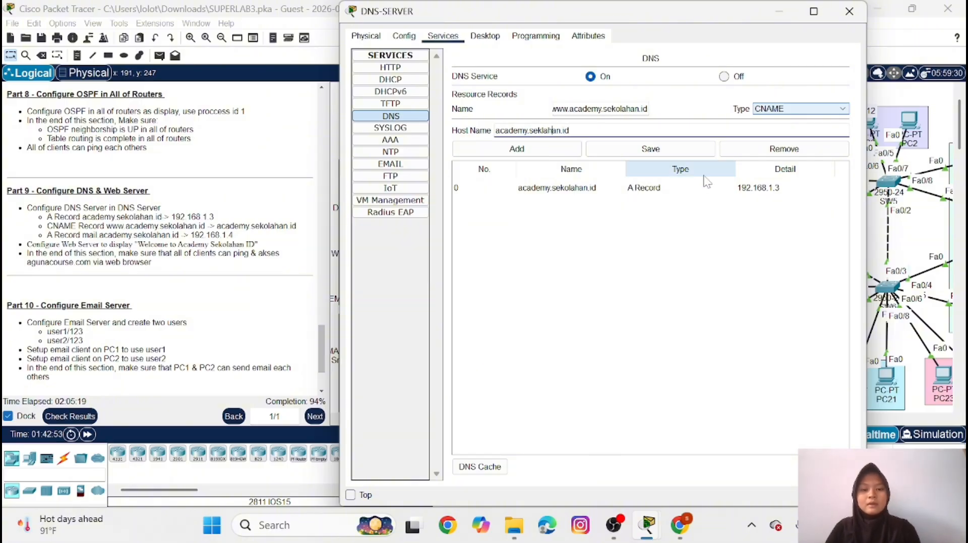
pyautogui.write('o')
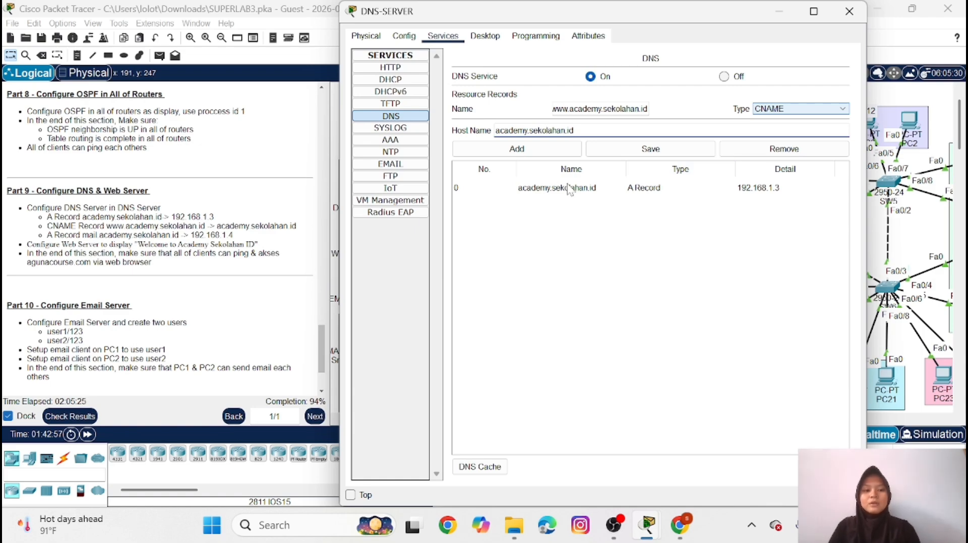
pyautogui.click(547, 150)
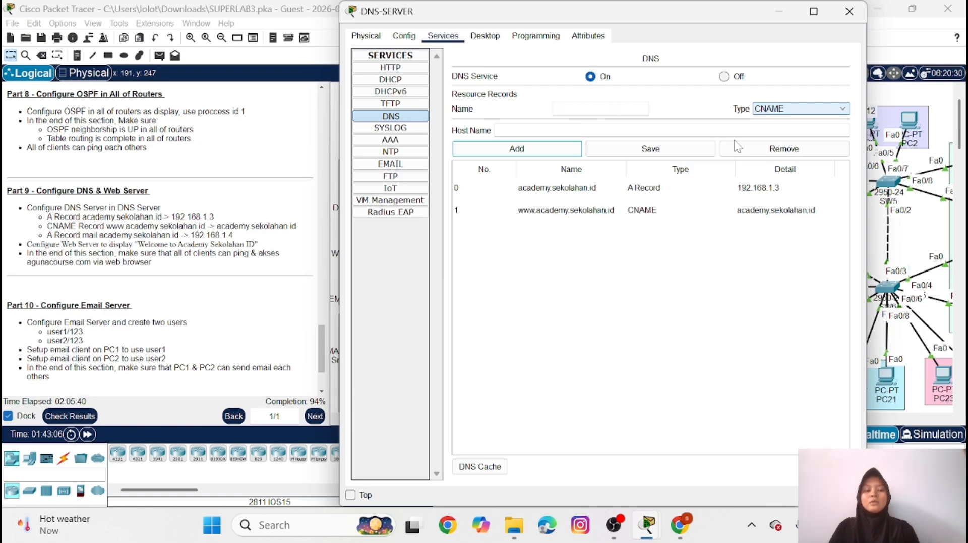
# Add an A record on DNS-SERVER mapping mail.academy.sekolahan.id to 192.168.1.4
pyautogui.click(833, 111)
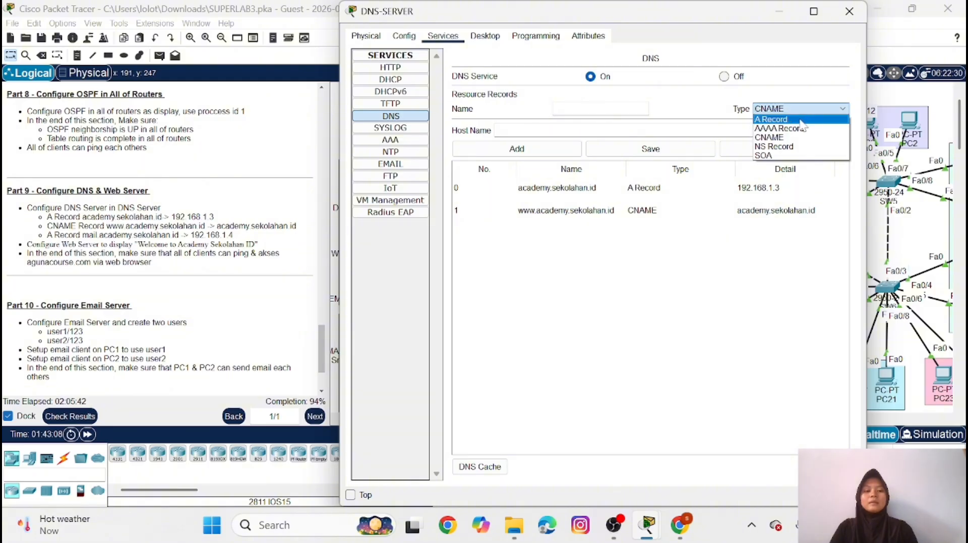
pyautogui.click(801, 120)
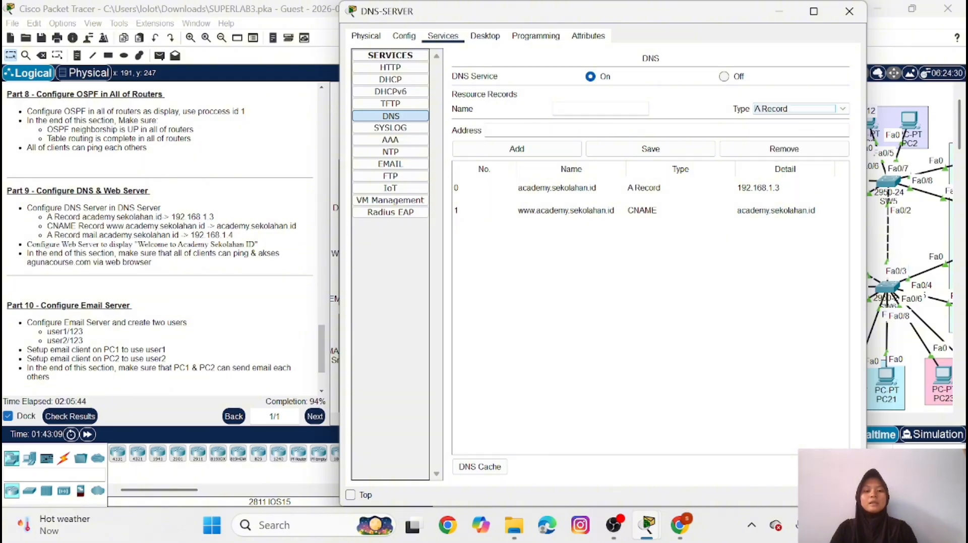
pyautogui.click(600, 109)
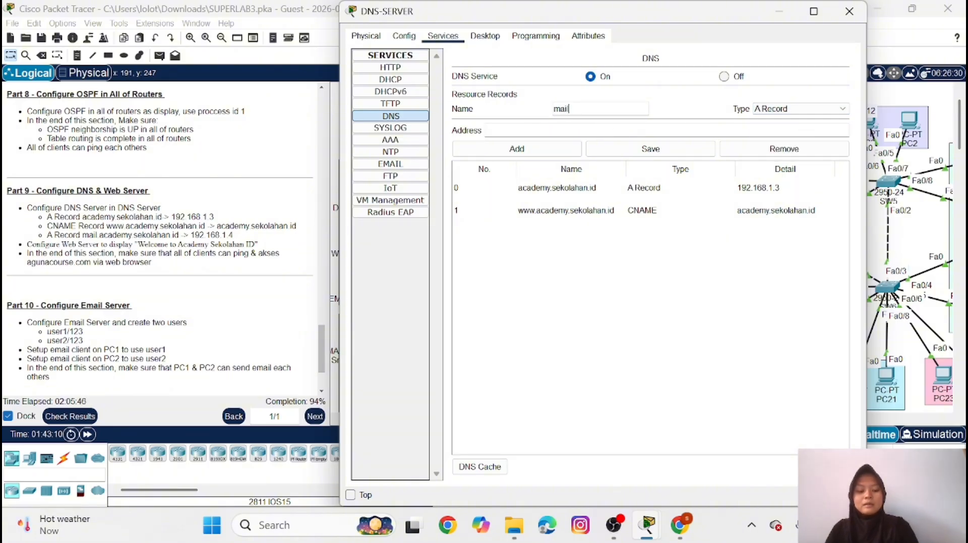
pyautogui.write('mail.')
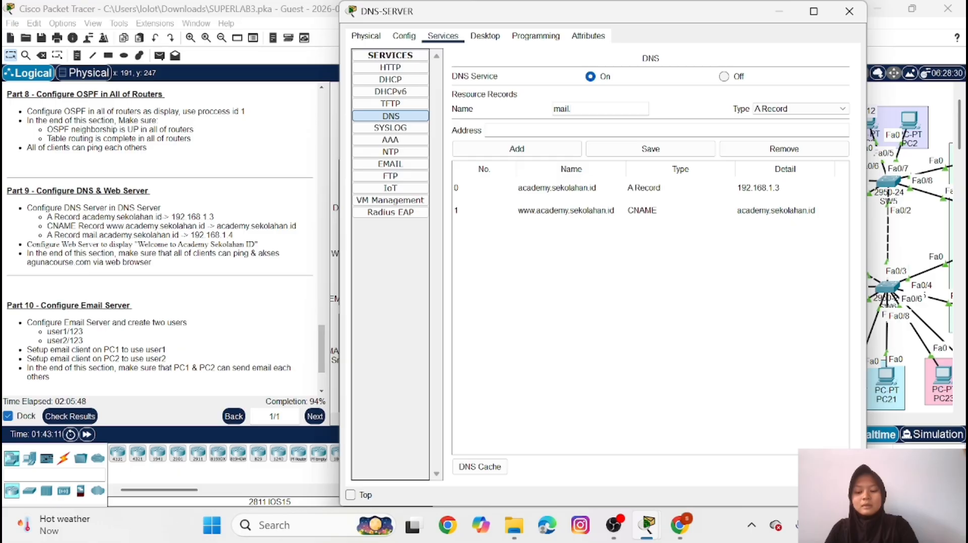
pyautogui.write('academy')
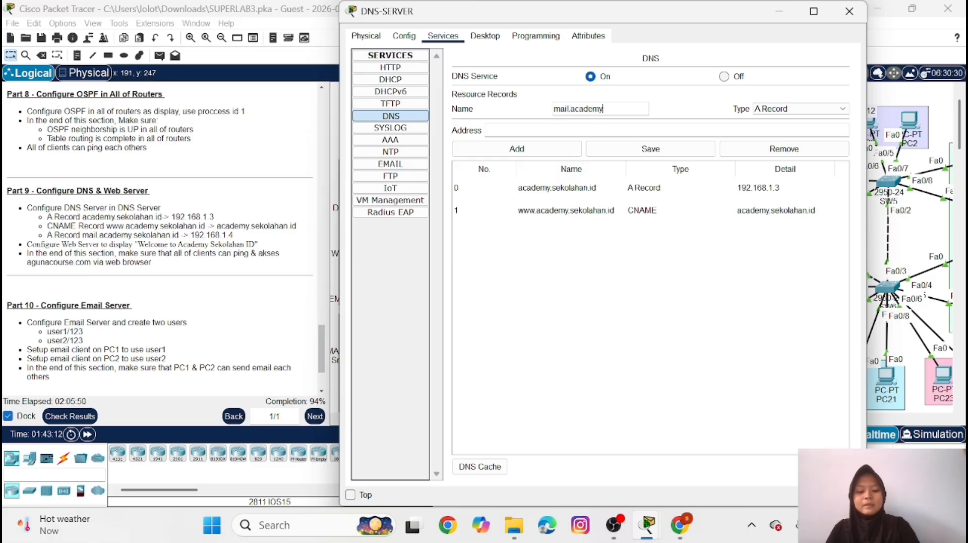
pyautogui.write('.sekola')
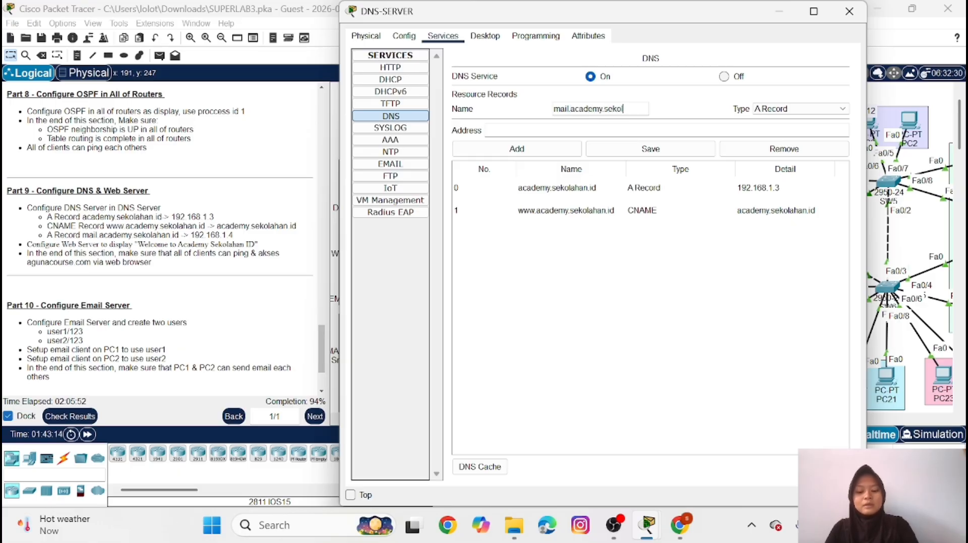
pyautogui.write('han.')
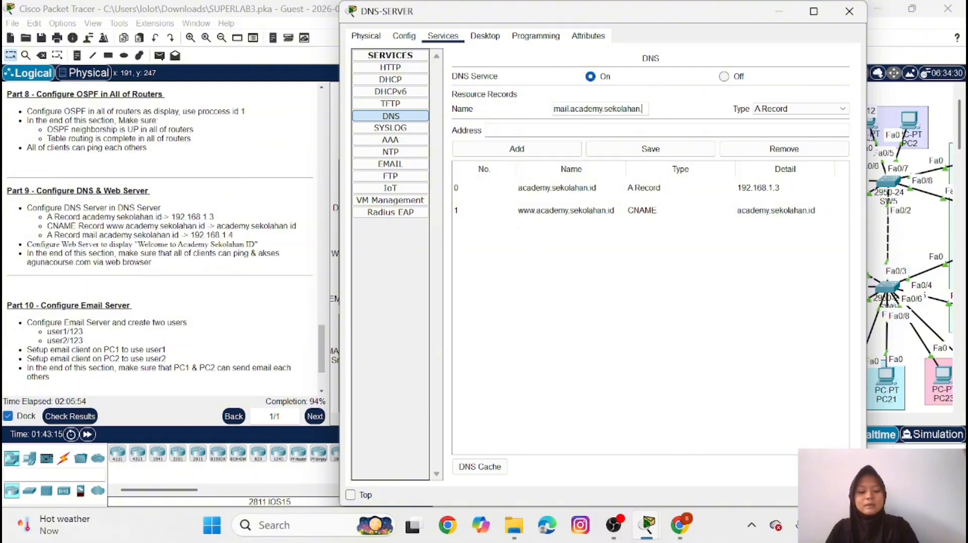
pyautogui.write('id')
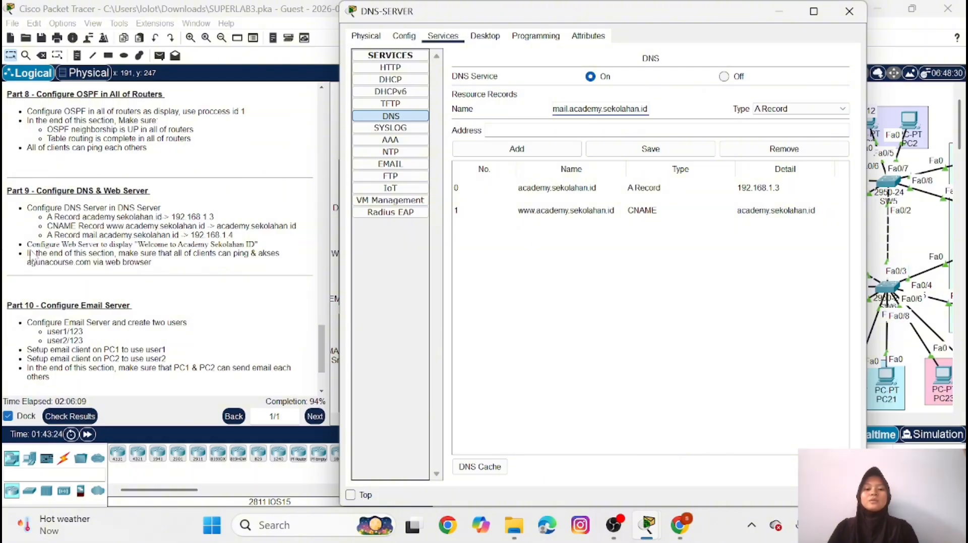
pyautogui.click(517, 131)
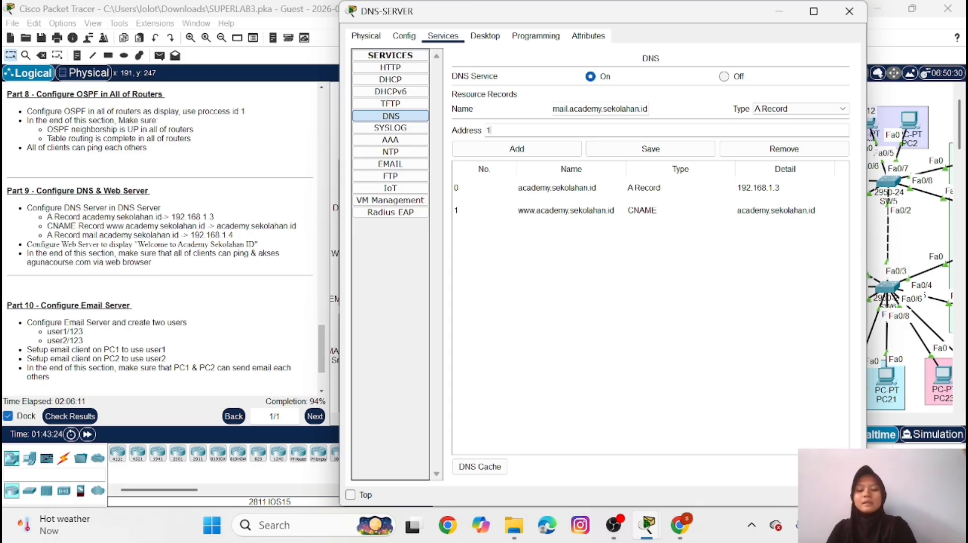
pyautogui.write('192.1')
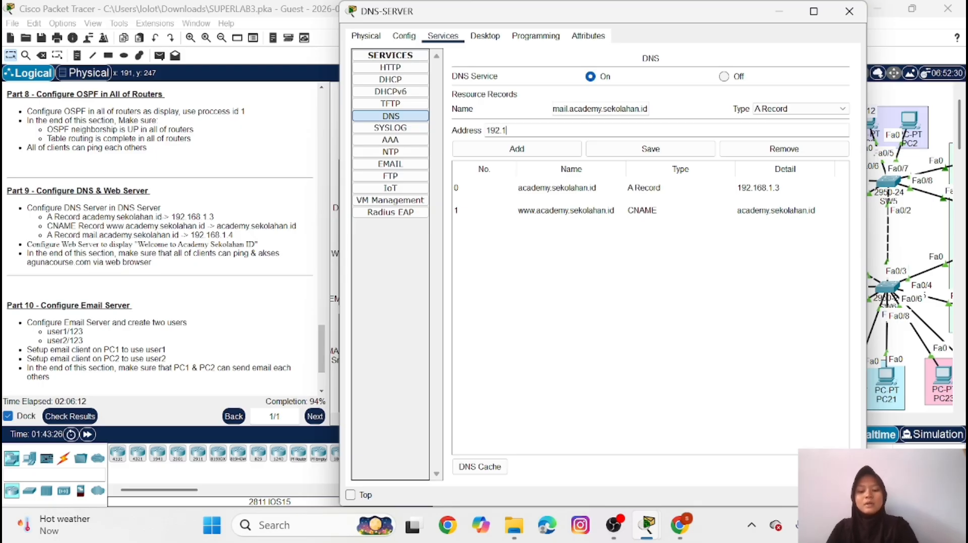
pyautogui.write('68.1.')
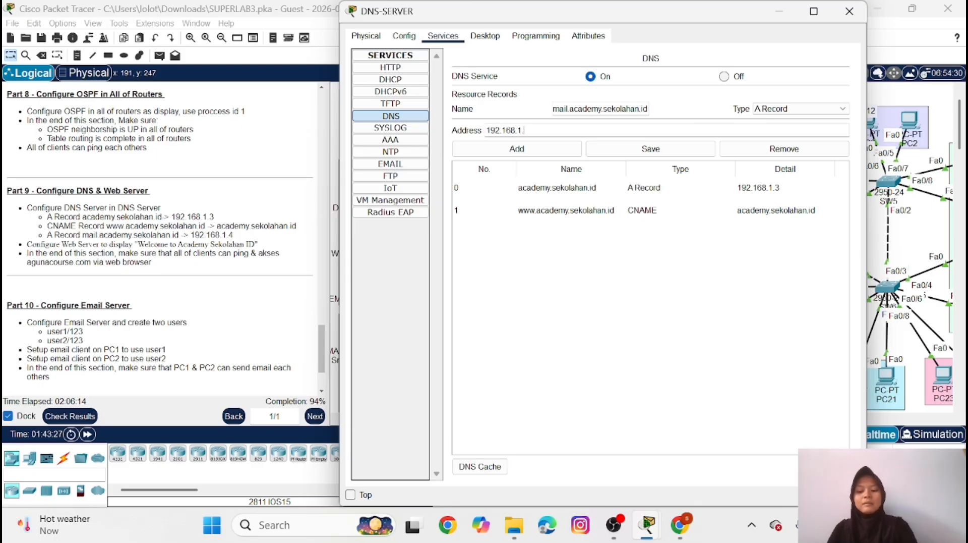
pyautogui.write('4')
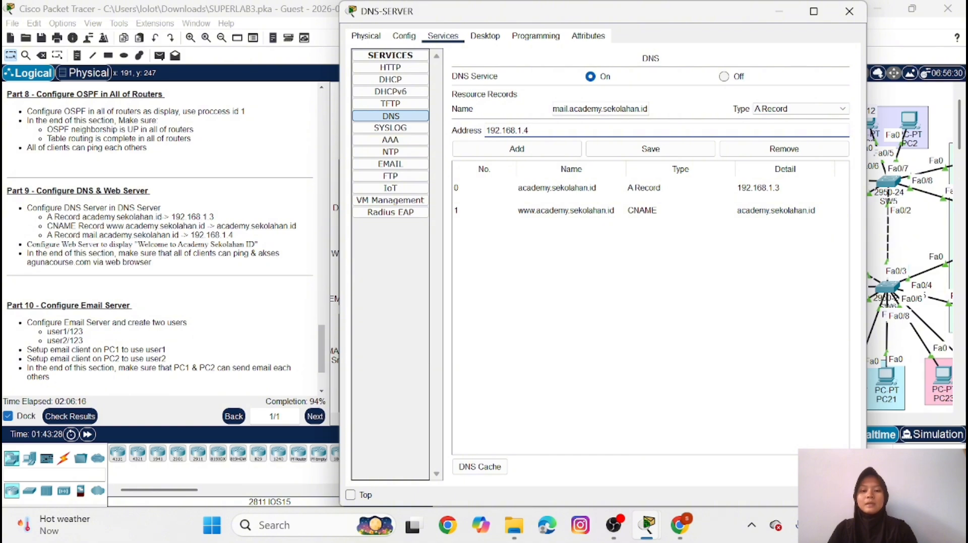
pyautogui.click(523, 147)
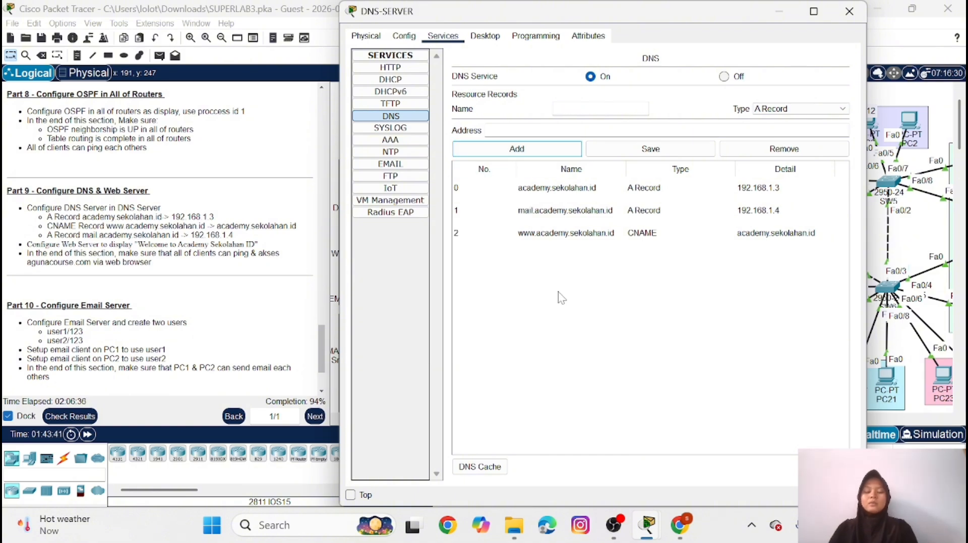
pyautogui.click(817, 110)
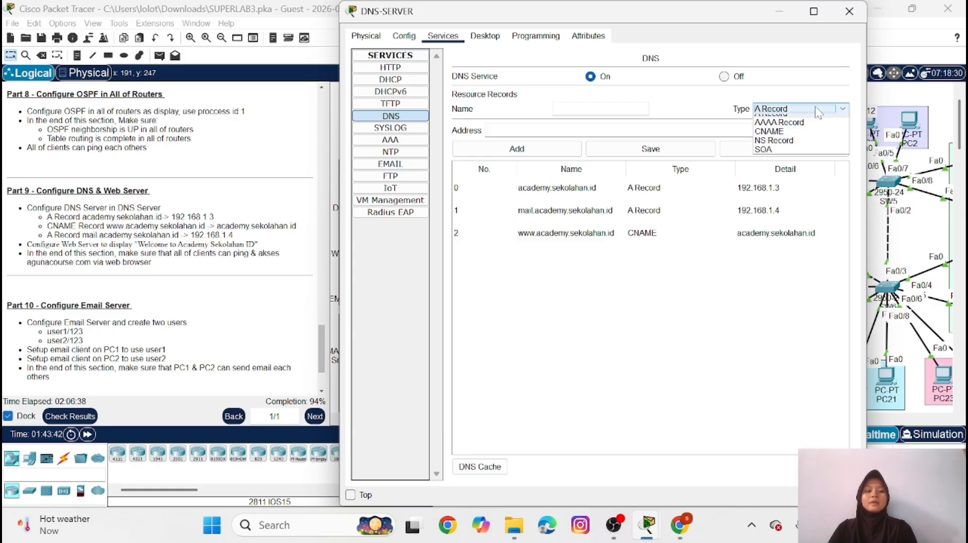
pyautogui.click(770, 131)
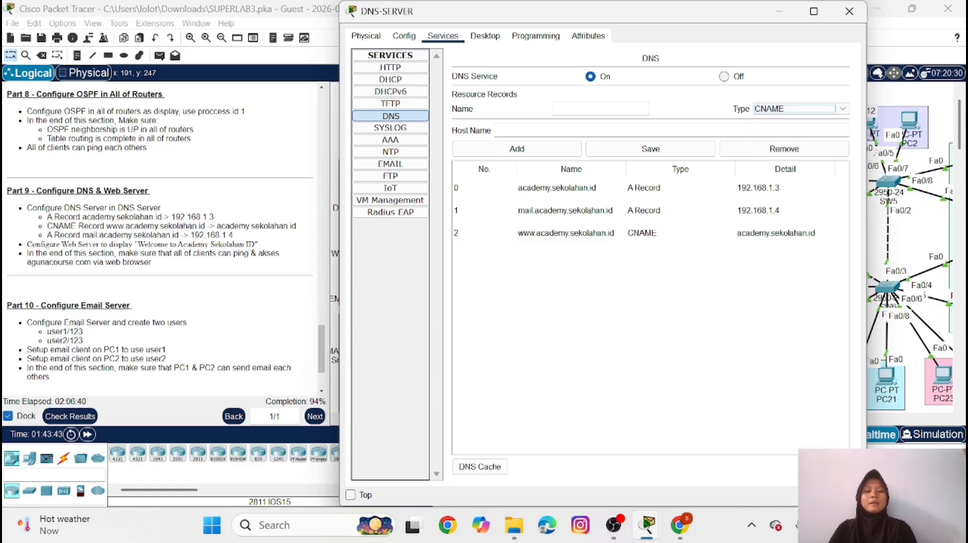
pyautogui.click(592, 109)
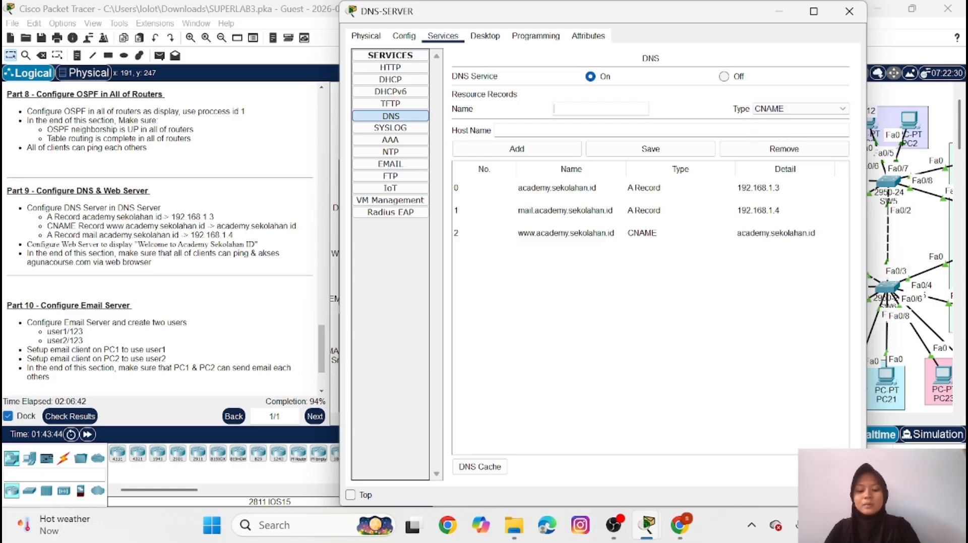
pyautogui.write('g')
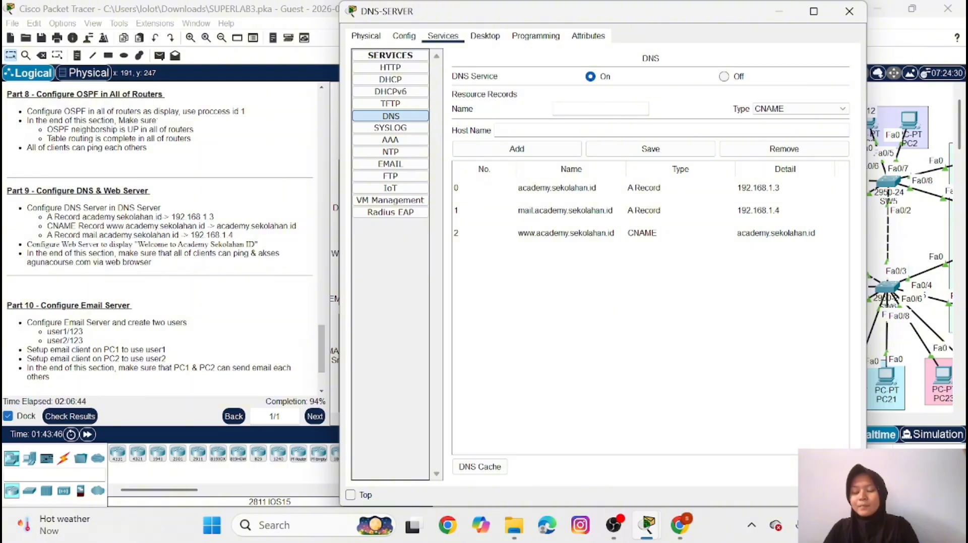
pyautogui.write('ww.g')
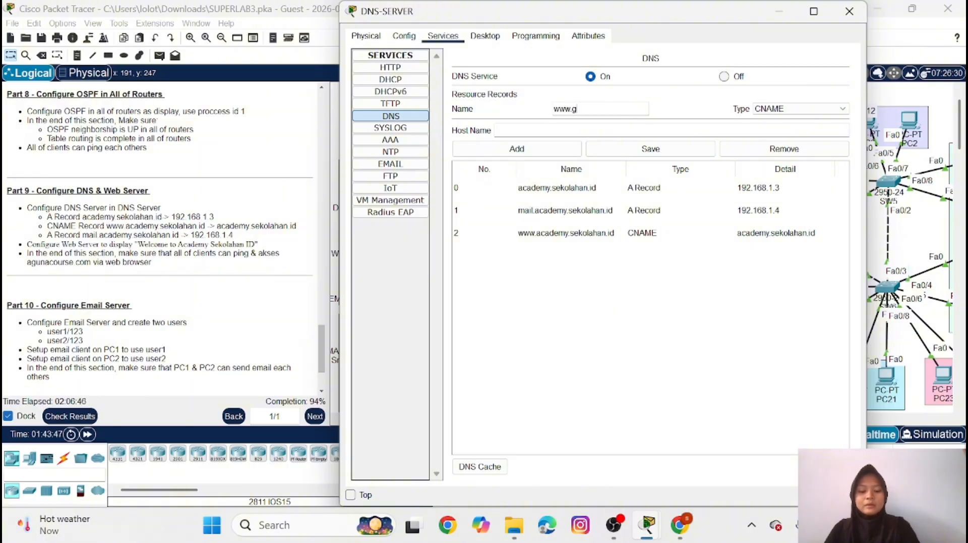
pyautogui.write('oogle.c')
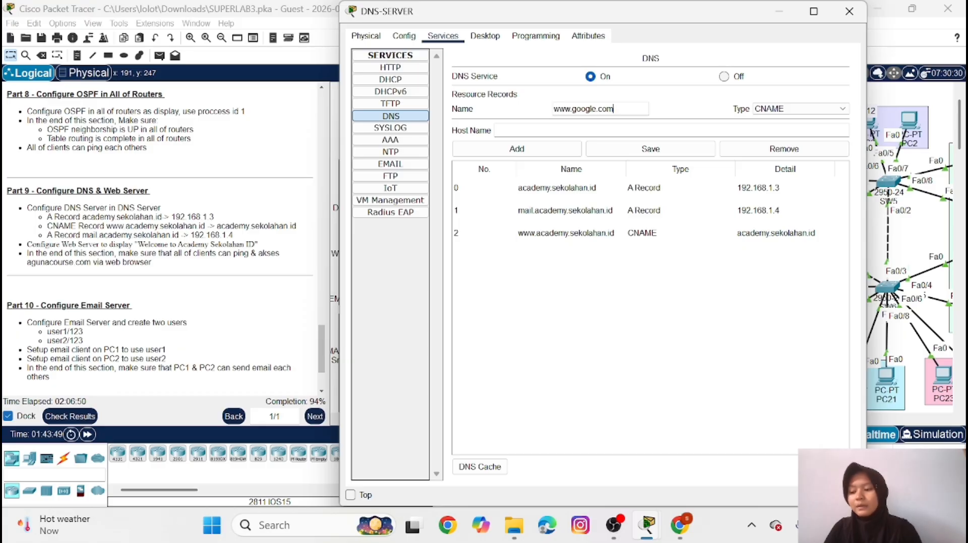
pyautogui.write('om')
pyautogui.press('Tab')
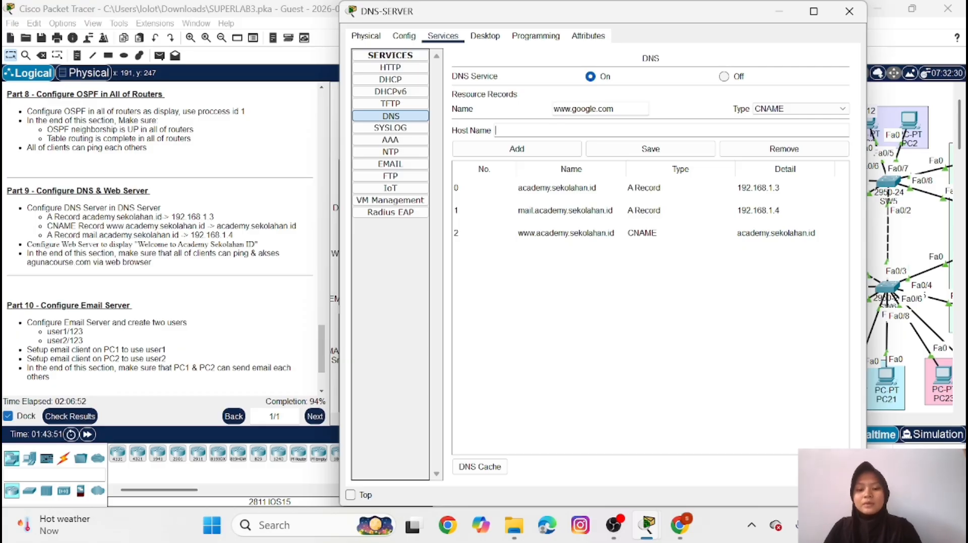
pyautogui.write('googl')
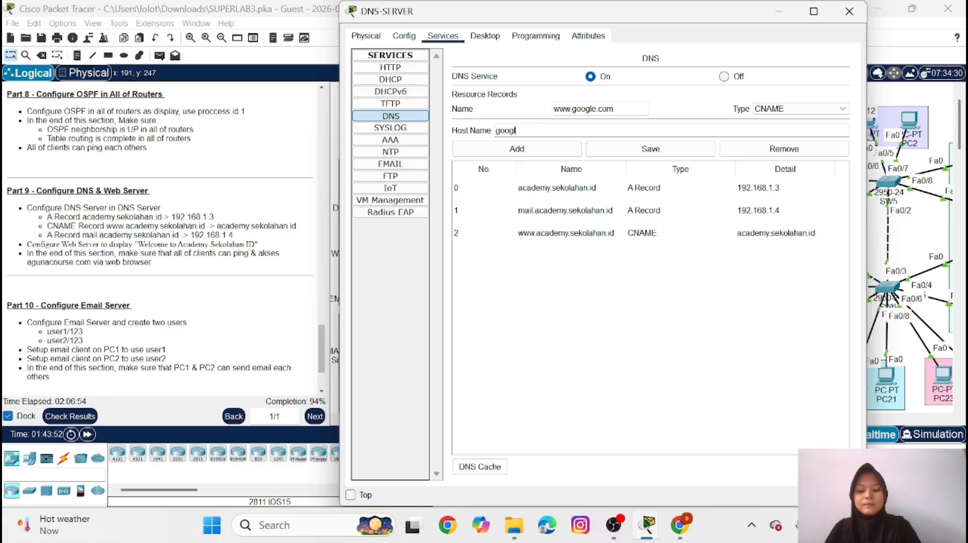
pyautogui.write('e.com')
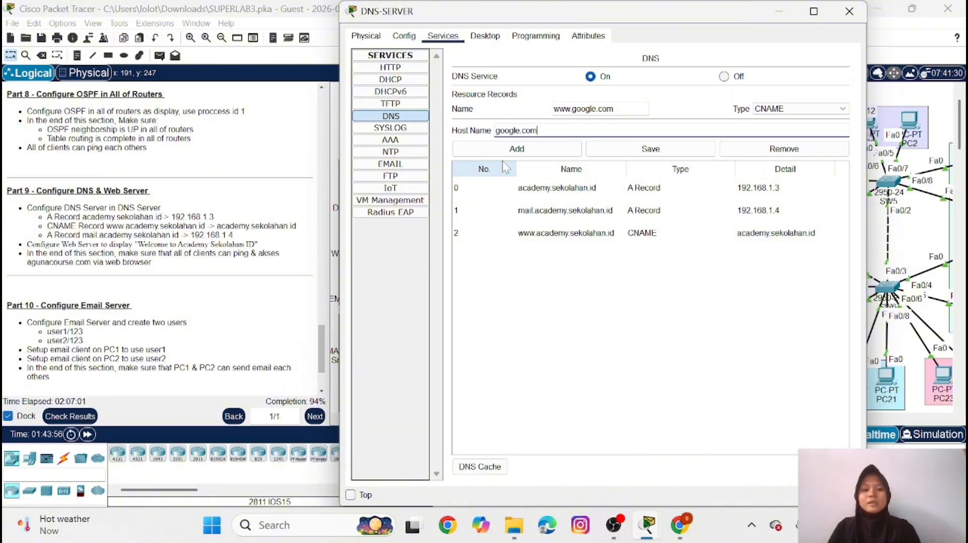
pyautogui.click(534, 152)
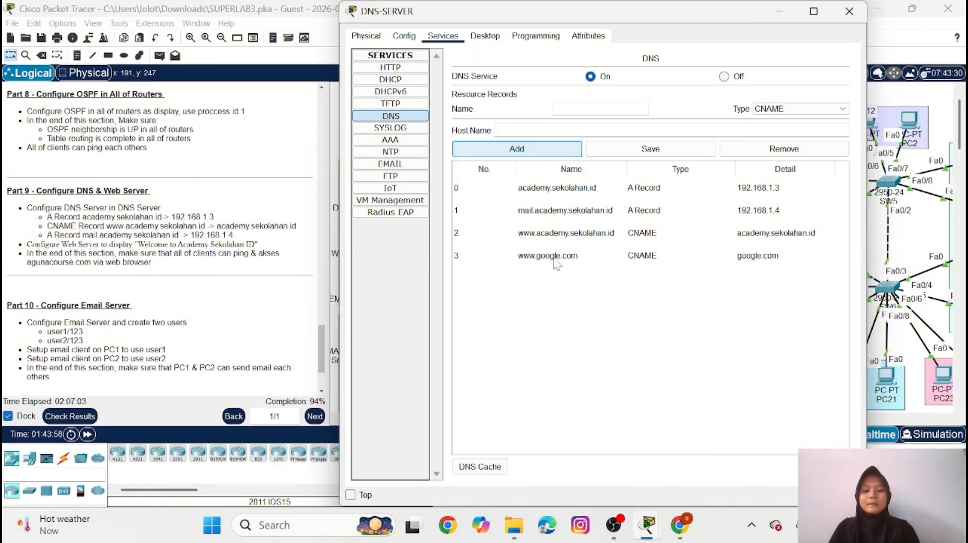
# Put the DNS-SERVER window away and open index.html for editing in WEB-SERVER's HTTP service
pyautogui.click(783, 13)
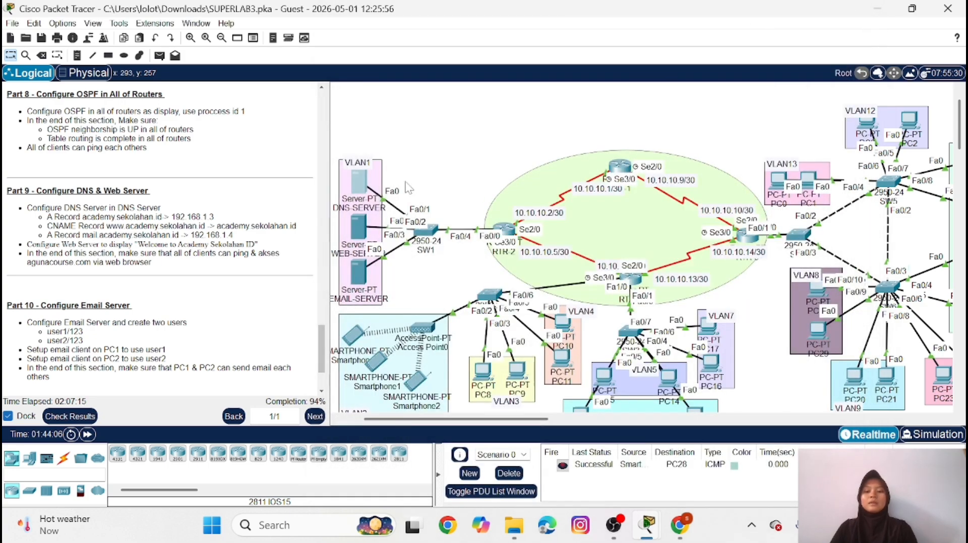
pyautogui.click(358, 233)
pyautogui.click(443, 36)
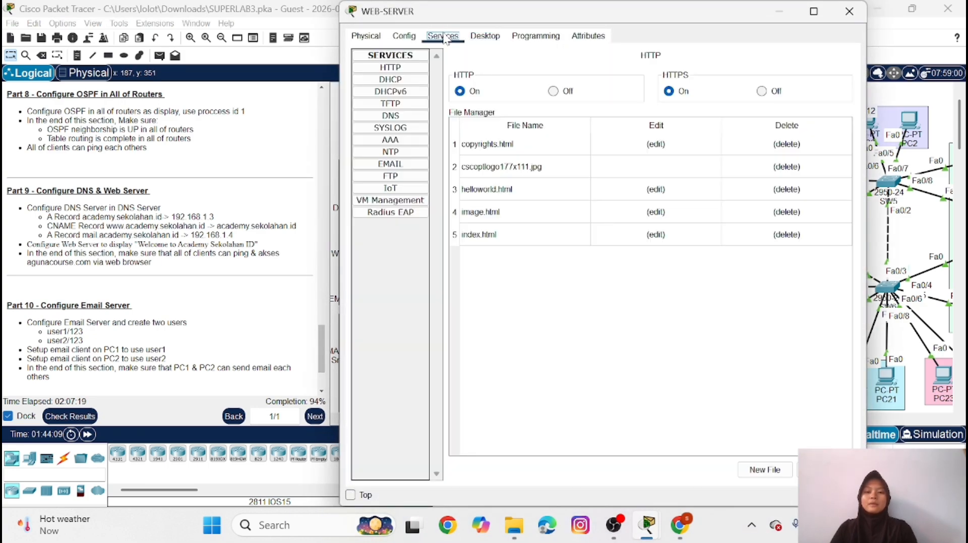
pyautogui.click(406, 70)
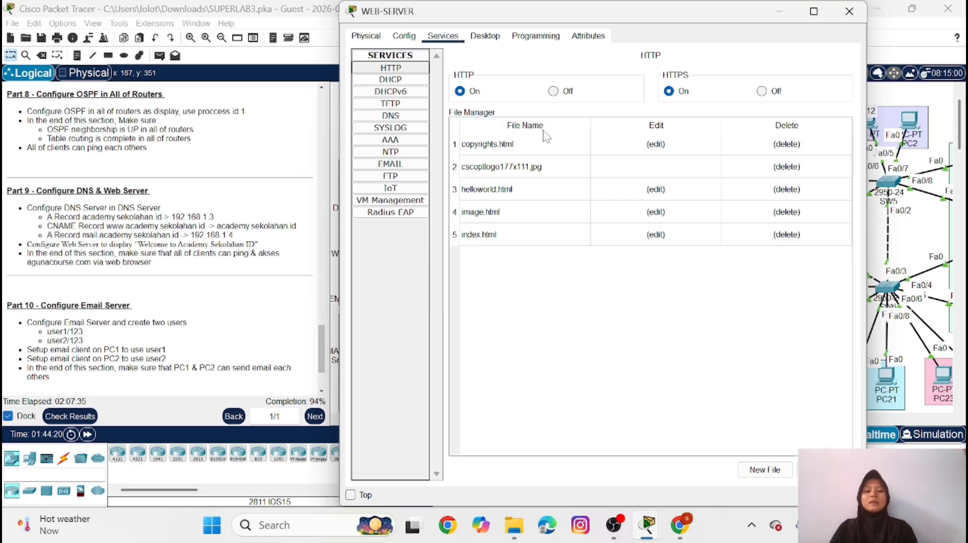
pyautogui.click(660, 232)
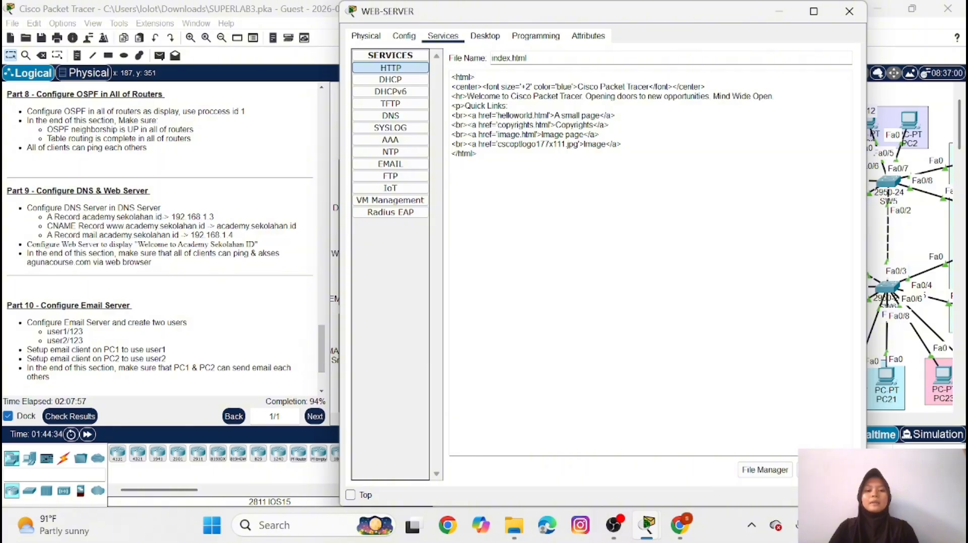
# Replace "Cisco Packet Tracer" in the welcome line of index.html with "Academy Sekolahan ID"
pyautogui.click(582, 96)
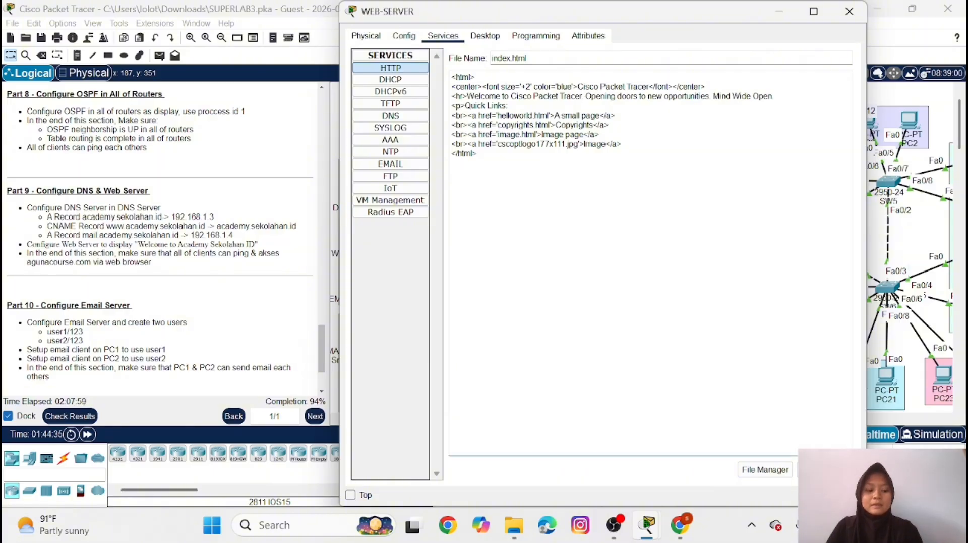
pyautogui.press('BackSpace')
pyautogui.press('BackSpace')
pyautogui.press('BackSpace')
pyautogui.press('BackSpace')
pyautogui.press('BackSpace')
pyautogui.press('BackSpace')
pyautogui.press('BackSpace')
pyautogui.press('BackSpace')
pyautogui.press('BackSpace')
pyautogui.press('BackSpace')
pyautogui.press('BackSpace')
pyautogui.press('BackSpace')
pyautogui.press('BackSpace')
pyautogui.press('BackSpace')
pyautogui.press('BackSpace')
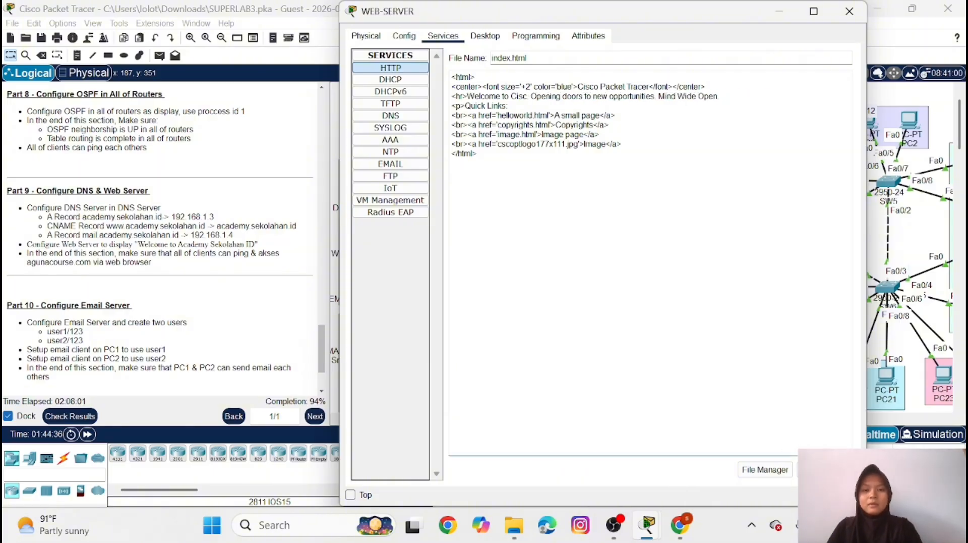
pyautogui.press('BackSpace')
pyautogui.press('BackSpace')
pyautogui.press('BackSpace')
pyautogui.press('BackSpace')
pyautogui.press('capslock')
pyautogui.write('A')
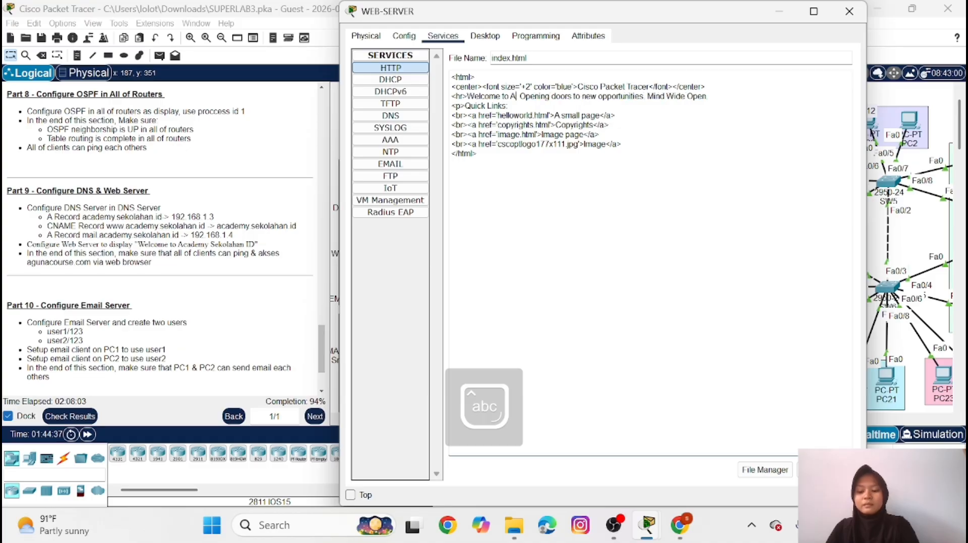
pyautogui.write('cademy')
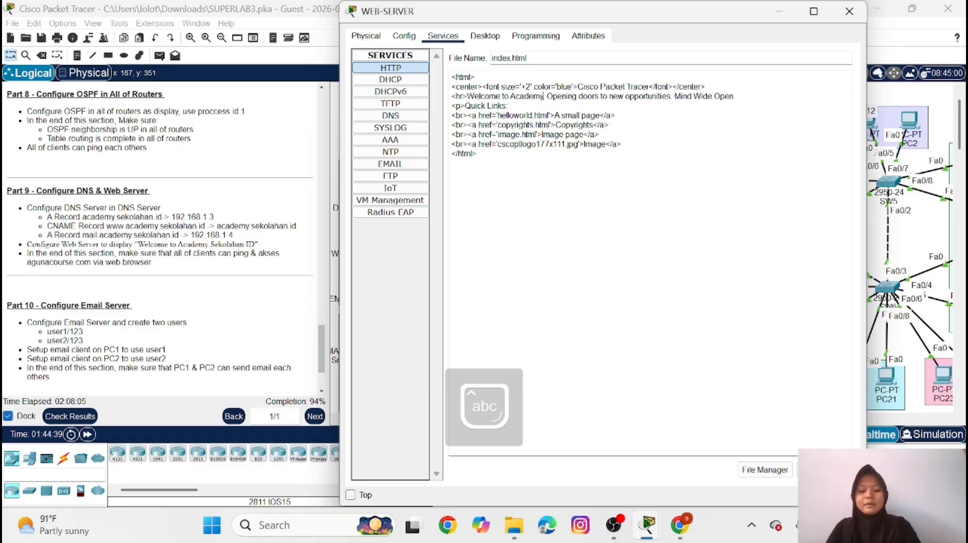
pyautogui.press('capslock')
pyautogui.write('S')
pyautogui.press('capslock')
pyautogui.write('e')
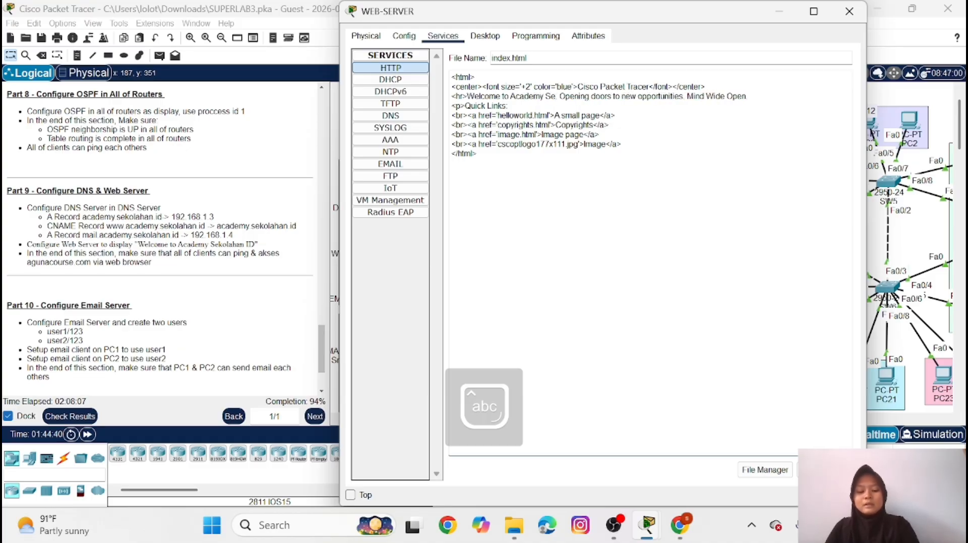
pyautogui.write('kolaha')
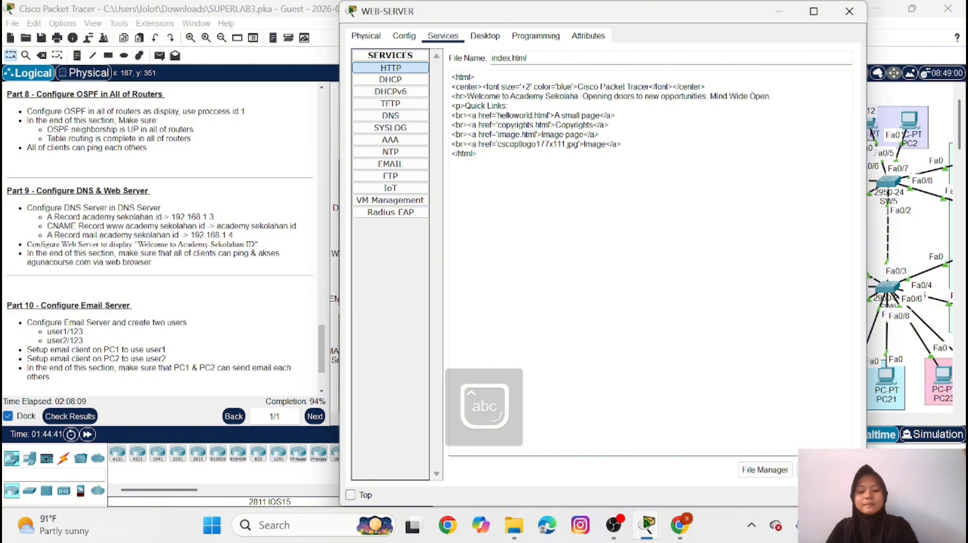
pyautogui.write('n')
pyautogui.press('capslock')
pyautogui.write('ID')
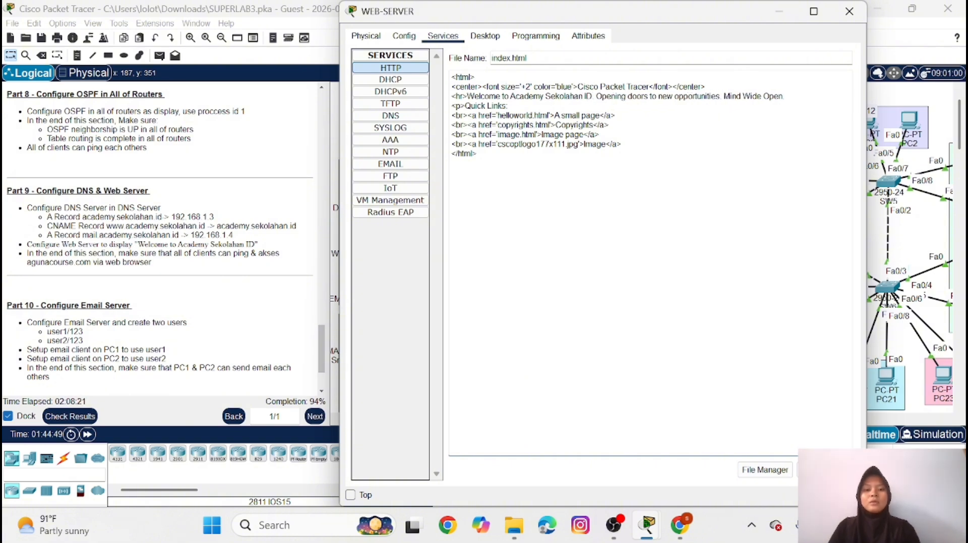
# Replace the blue heading text in index.html with a copy of "Academy Sekolahan ID" from the welcome line
pyautogui.moveTo(510, 96); pyautogui.dragTo(592, 96)
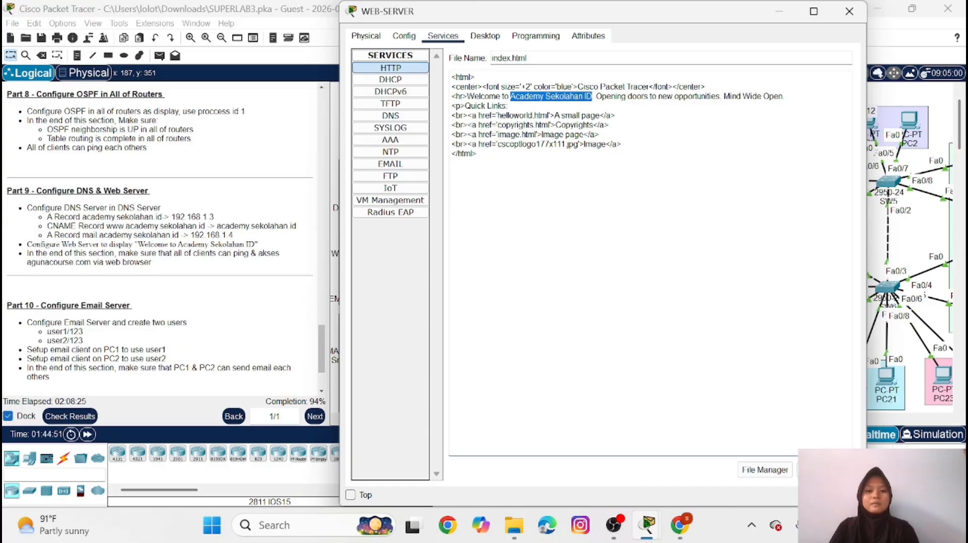
pyautogui.rightClick(582, 97)
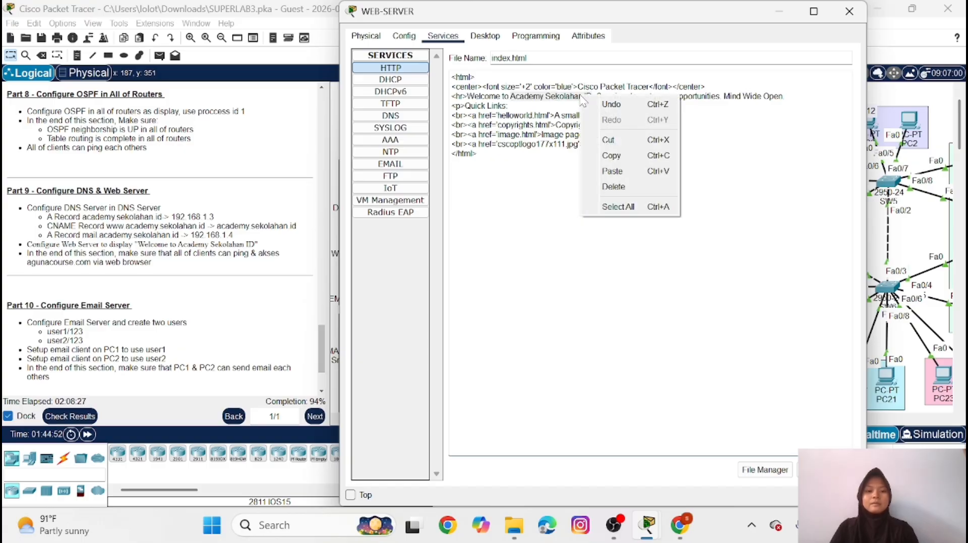
pyautogui.click(570, 189)
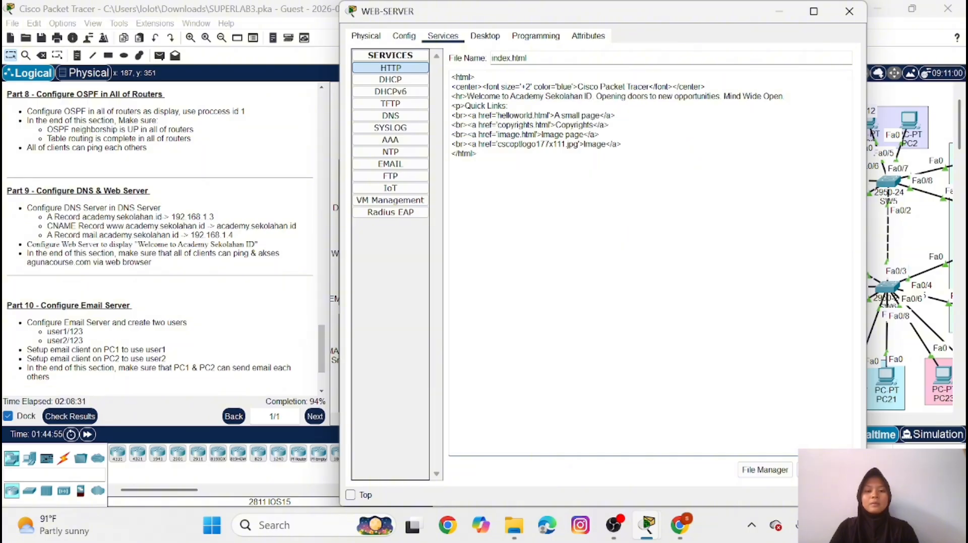
pyautogui.moveTo(510, 96); pyautogui.dragTo(592, 97)
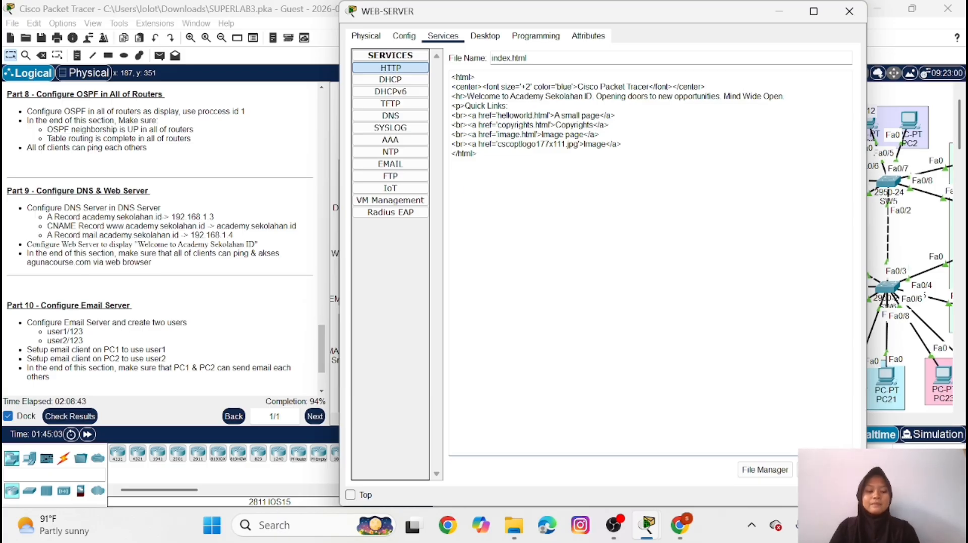
pyautogui.press('BackSpace')
pyautogui.press('BackSpace')
pyautogui.press('BackSpace')
pyautogui.press('BackSpace')
pyautogui.press('BackSpace')
pyautogui.press('BackSpace')
pyautogui.press('BackSpace')
pyautogui.press('BackSpace')
pyautogui.press('BackSpace')
pyautogui.press('BackSpace')
pyautogui.press('BackSpace')
pyautogui.press('BackSpace')
pyautogui.press('BackSpace')
pyautogui.press('BackSpace')
pyautogui.press('BackSpace')
pyautogui.press('BackSpace')
pyautogui.press('BackSpace')
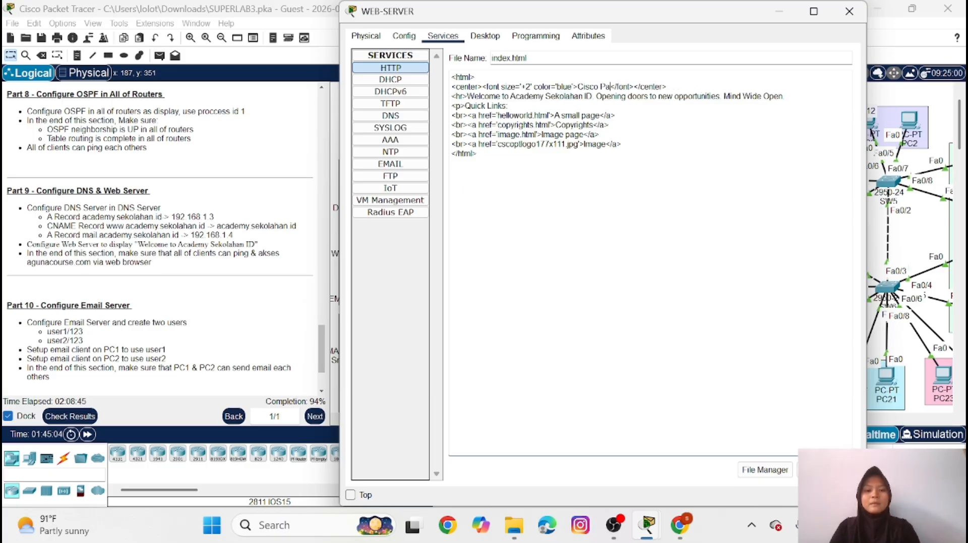
pyautogui.press('BackSpace')
pyautogui.press('BackSpace')
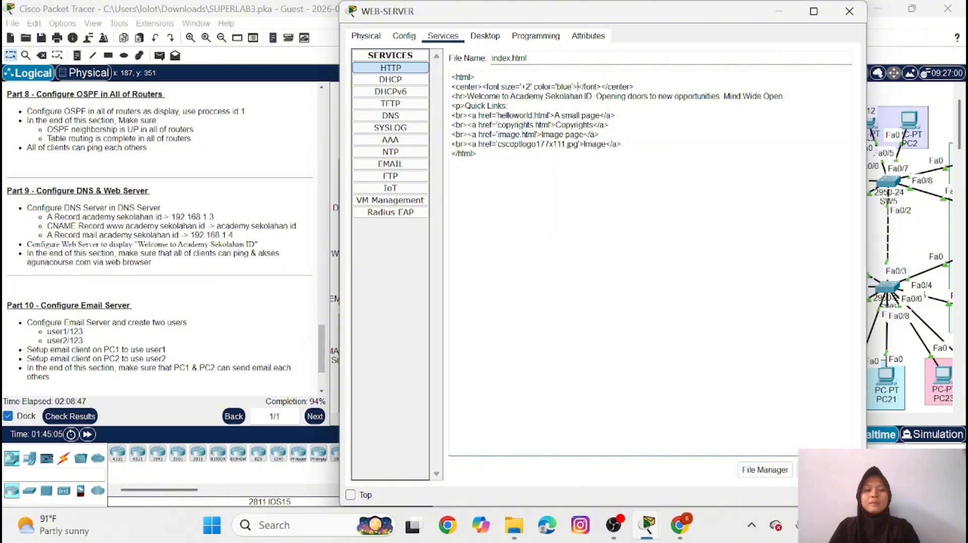
pyautogui.hotkey('ctrl', 'v')
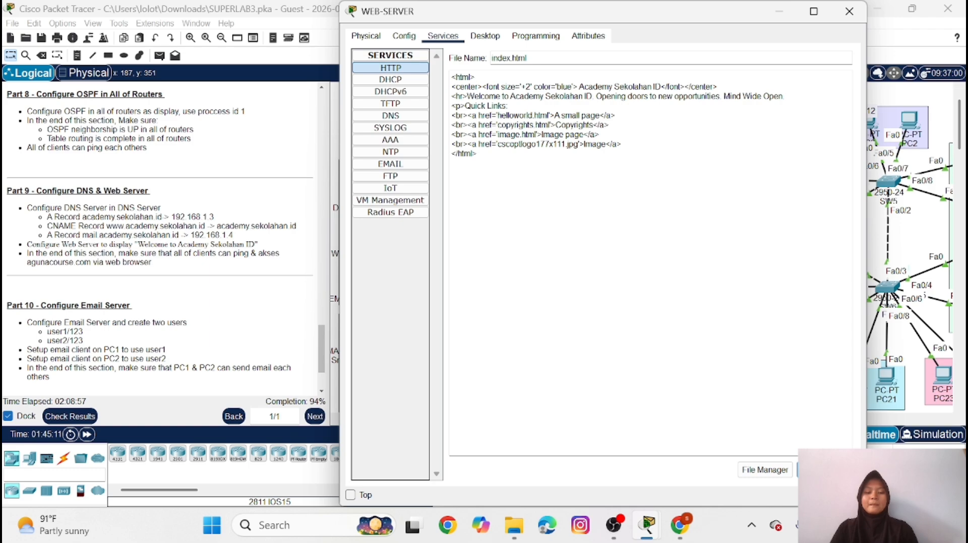
# Save index.html on WEB-SERVER, overwriting the existing file of the same name
pyautogui.click(824, 469)
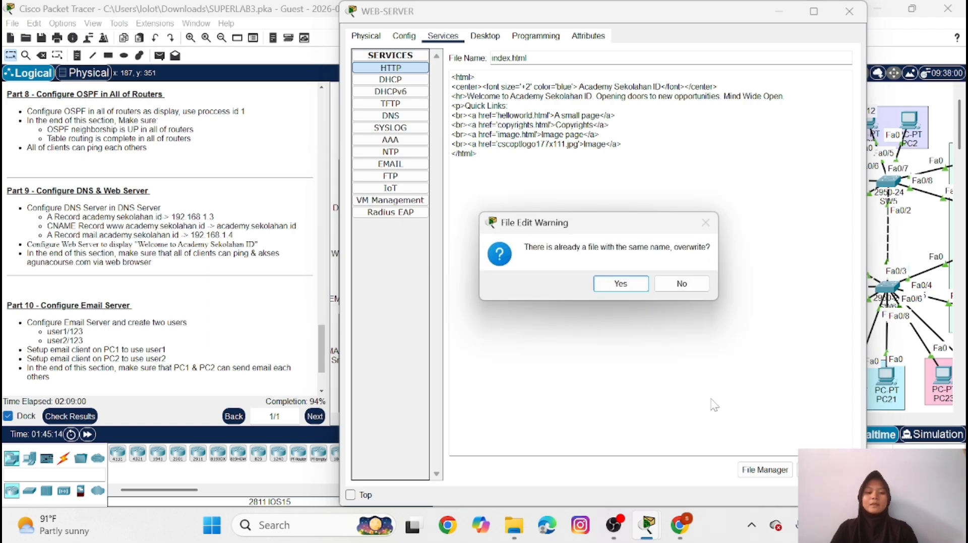
pyautogui.click(622, 284)
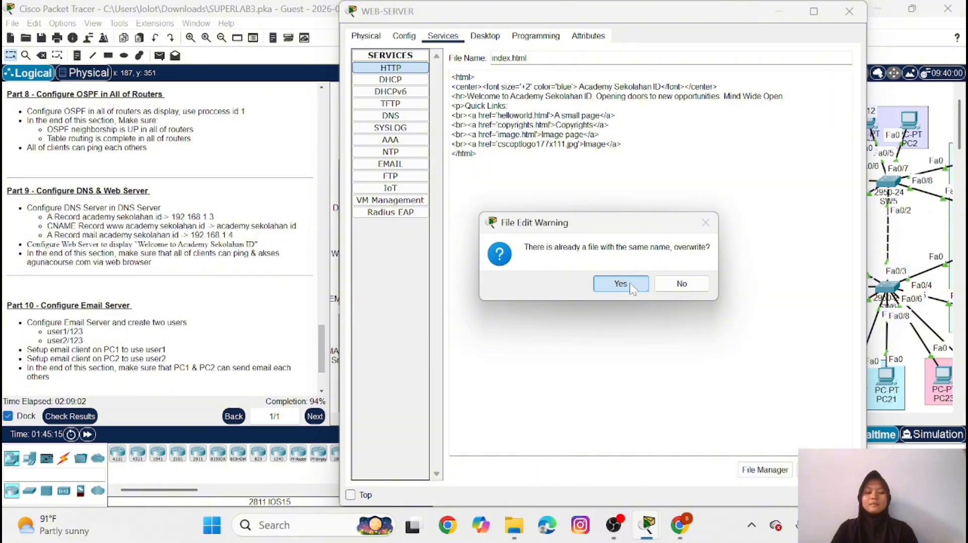
pyautogui.click(632, 288)
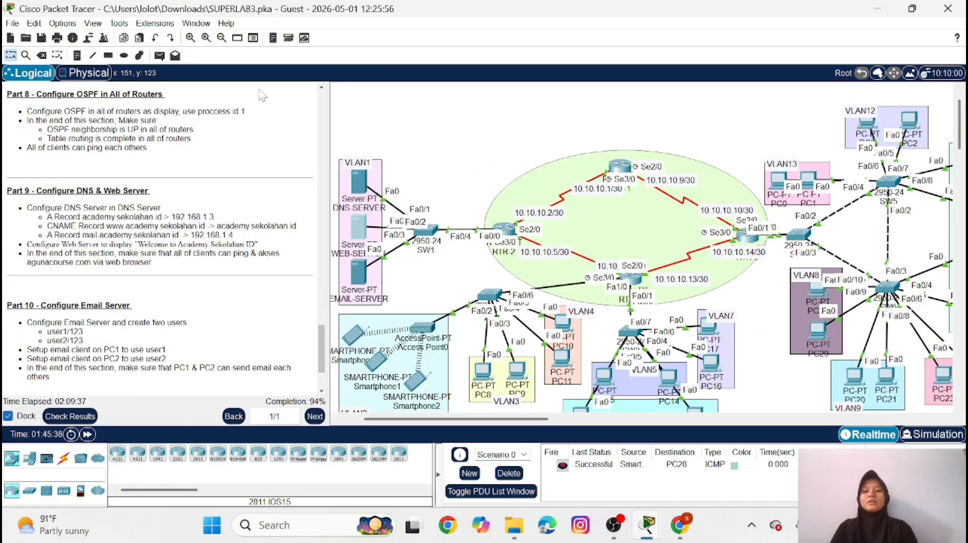
# Send a simple PDU from DNS-SERVER to PC8 to test connectivity
pyautogui.click(160, 56)
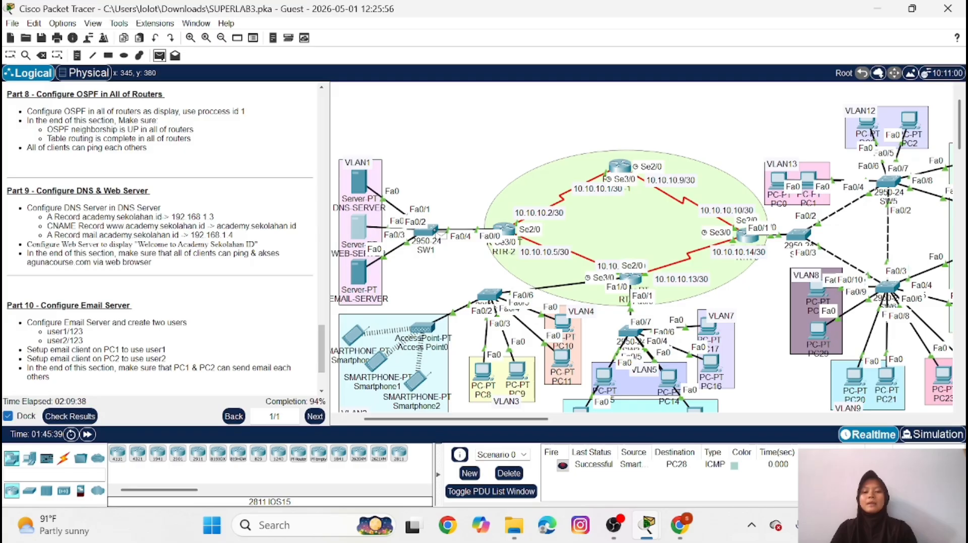
pyautogui.click(359, 182)
pyautogui.scroll(-3, 479, 313)
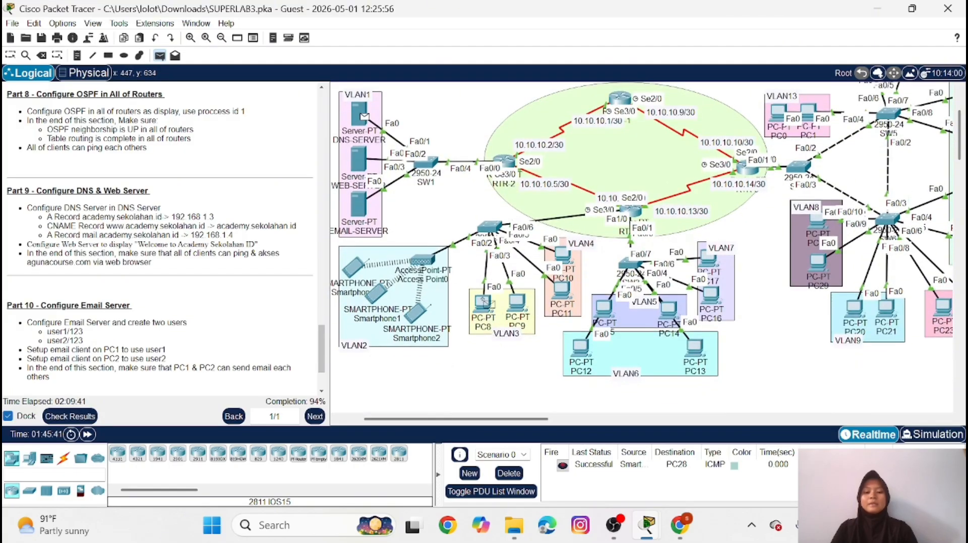
pyautogui.click(483, 304)
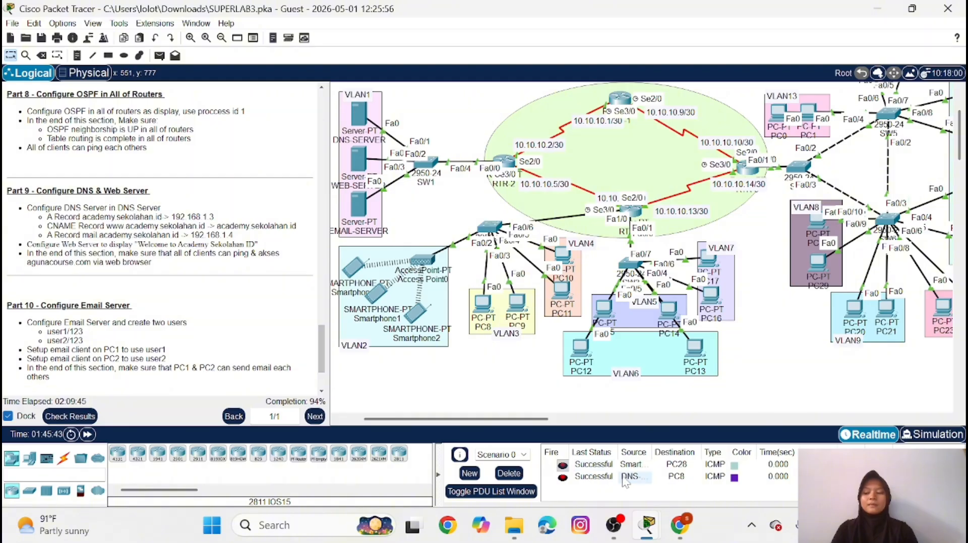
pyautogui.click(482, 304)
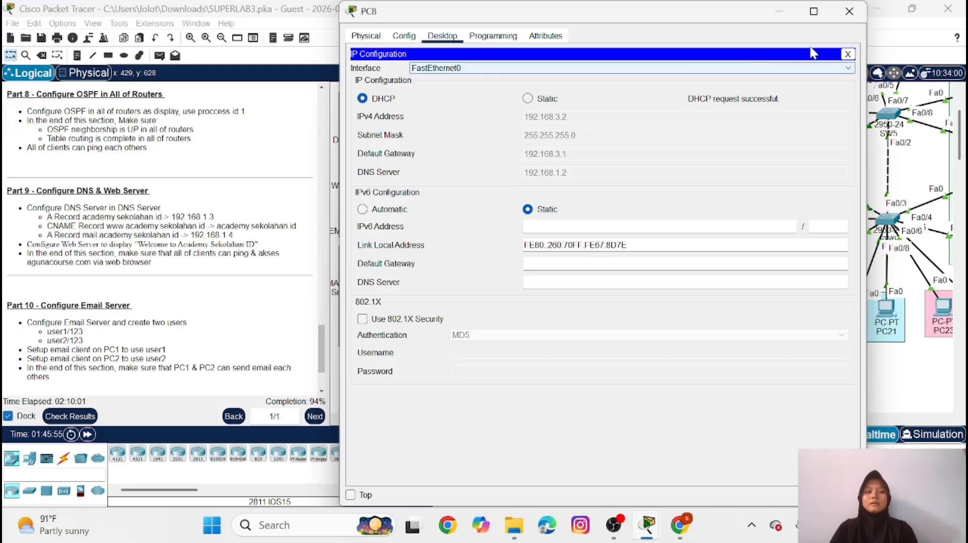
pyautogui.click(848, 54)
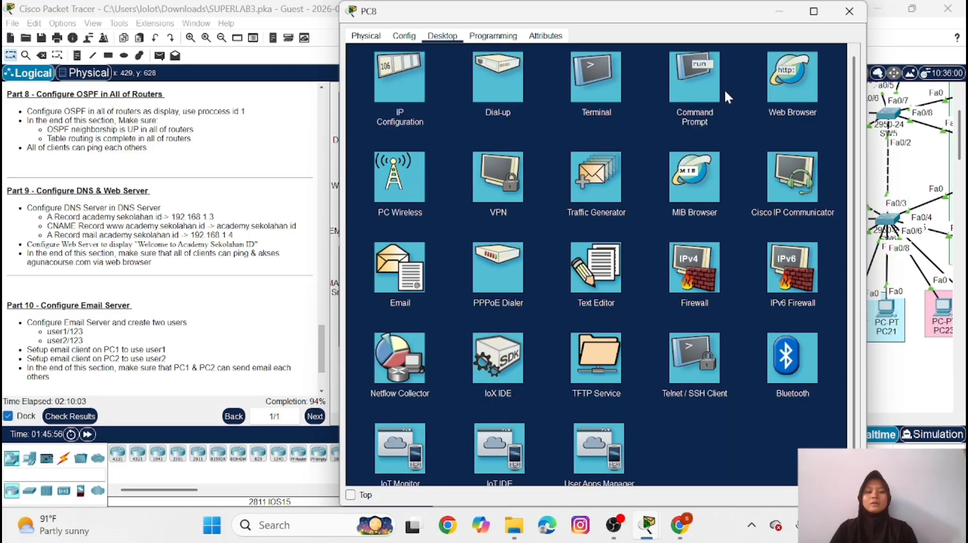
pyautogui.click(693, 90)
pyautogui.press('capslock')
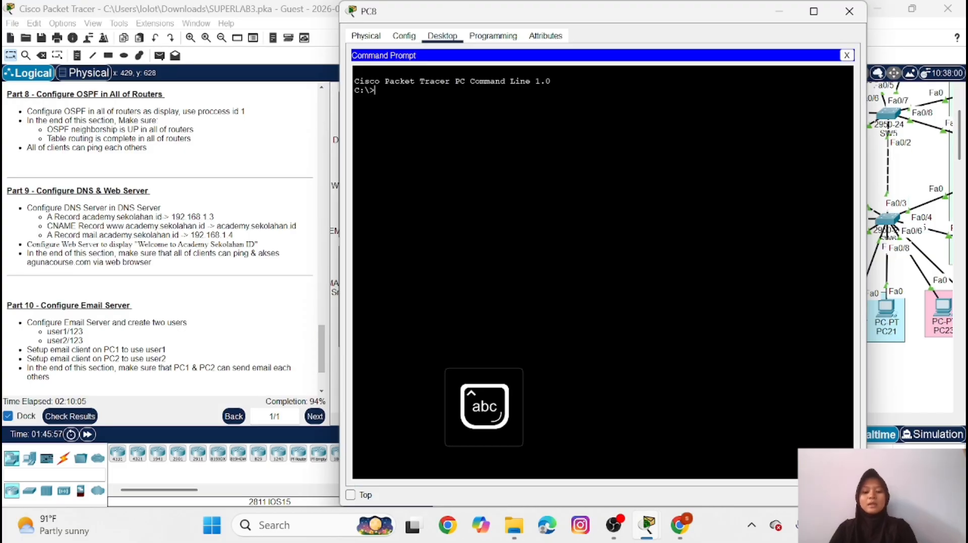
pyautogui.write('ping www.')
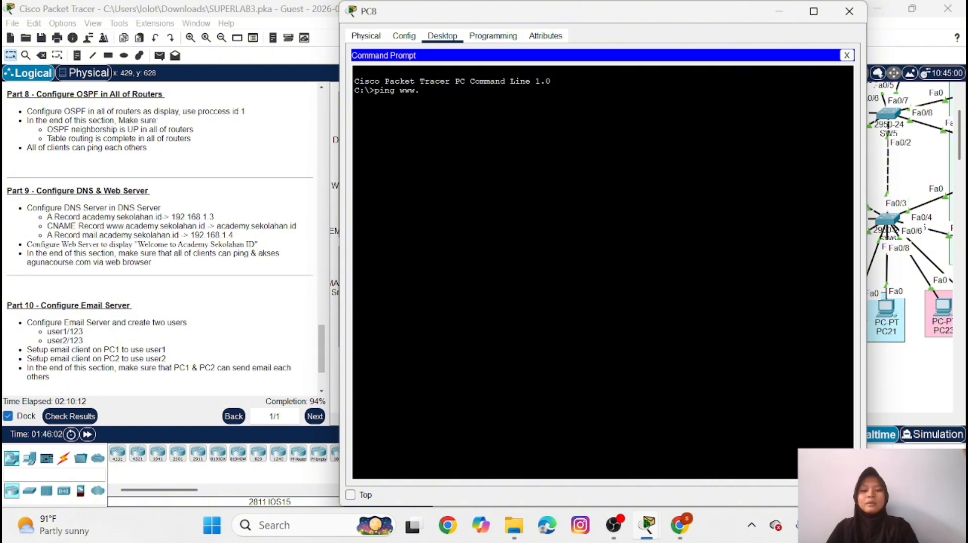
pyautogui.write('acade')
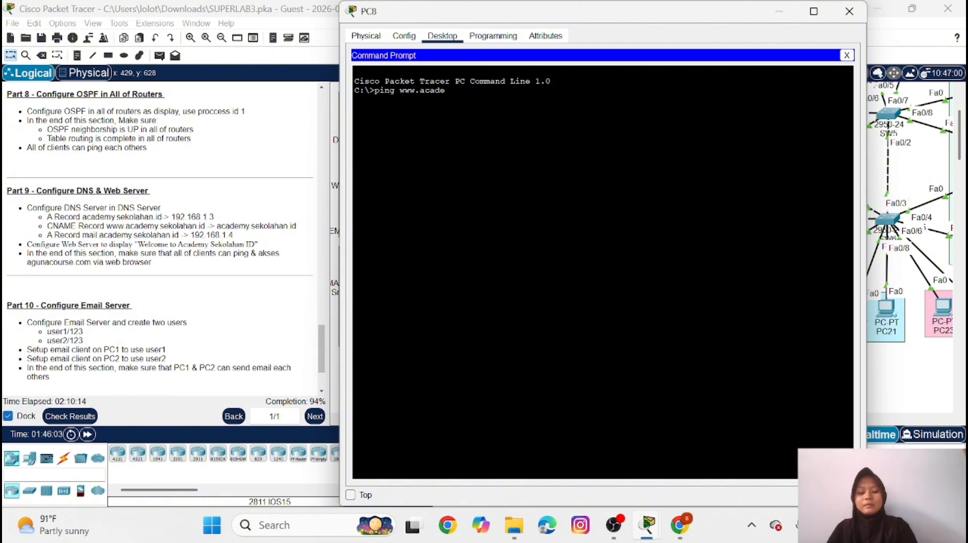
pyautogui.write('my.sekol')
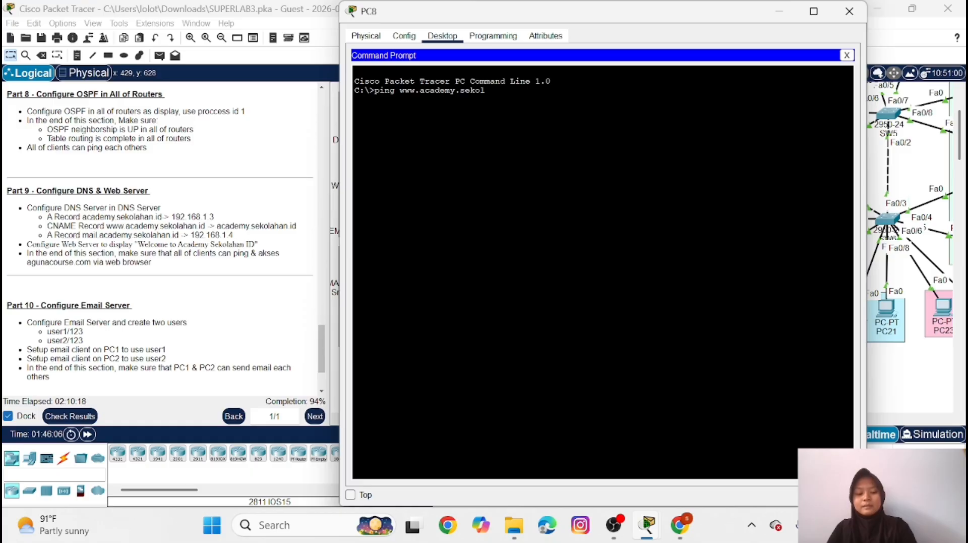
pyautogui.write('ahan.id')
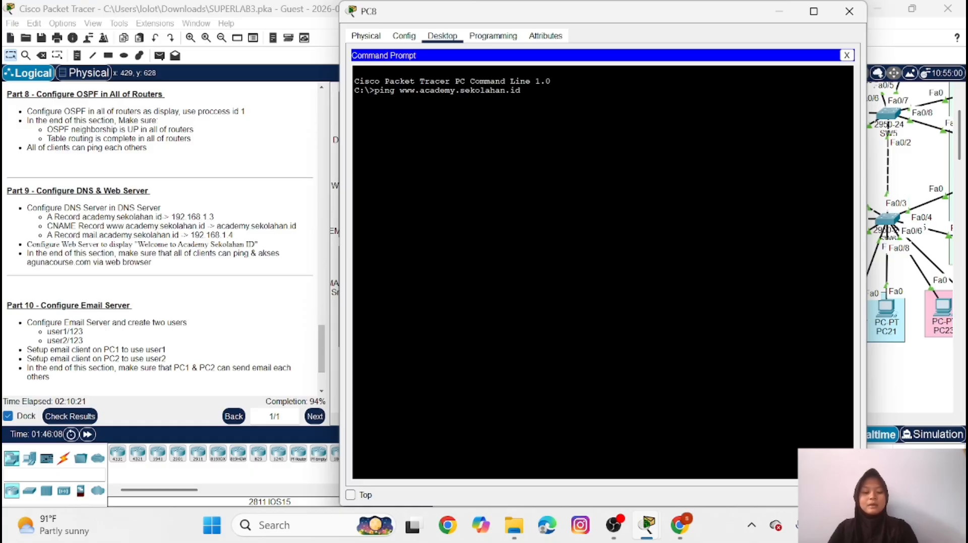
pyautogui.press('Return')
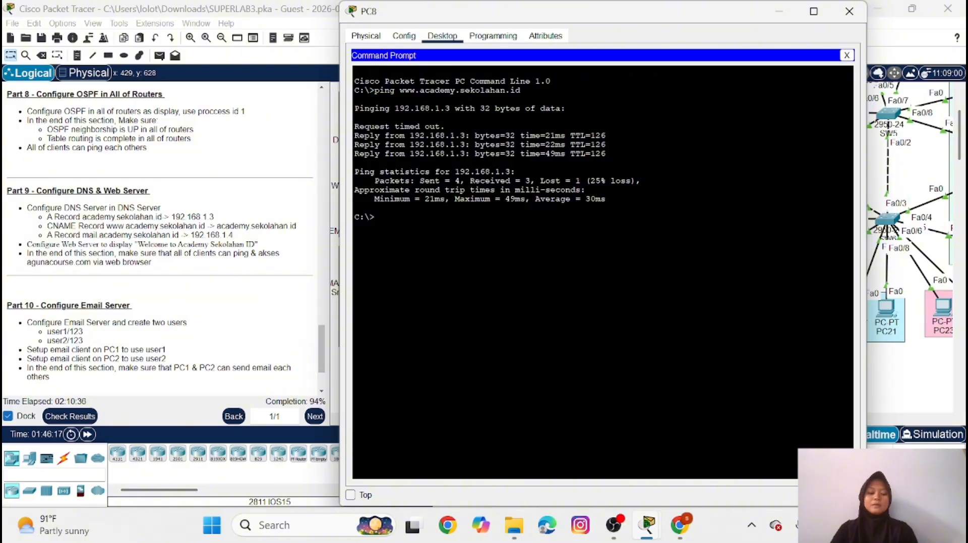
pyautogui.press('Up')
pyautogui.press('Return')
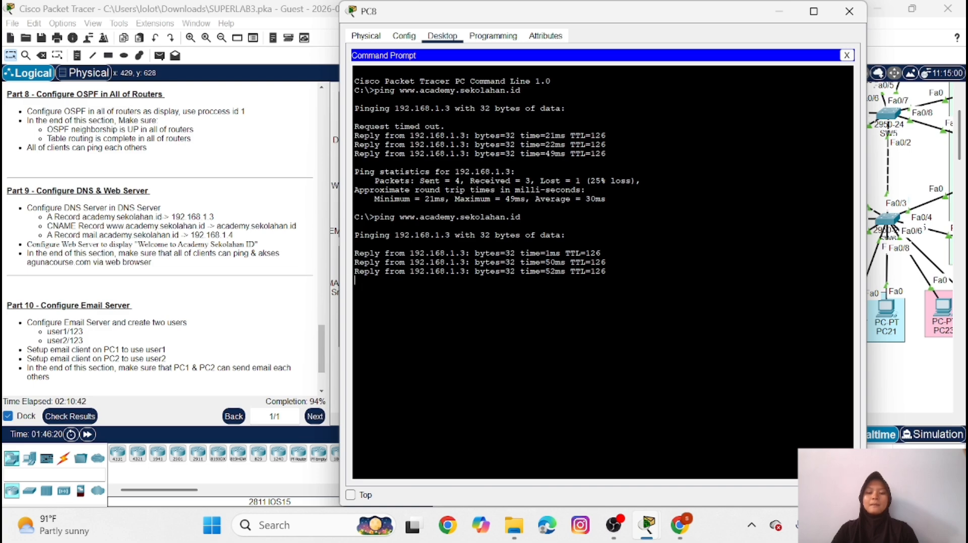
pyautogui.click(777, 12)
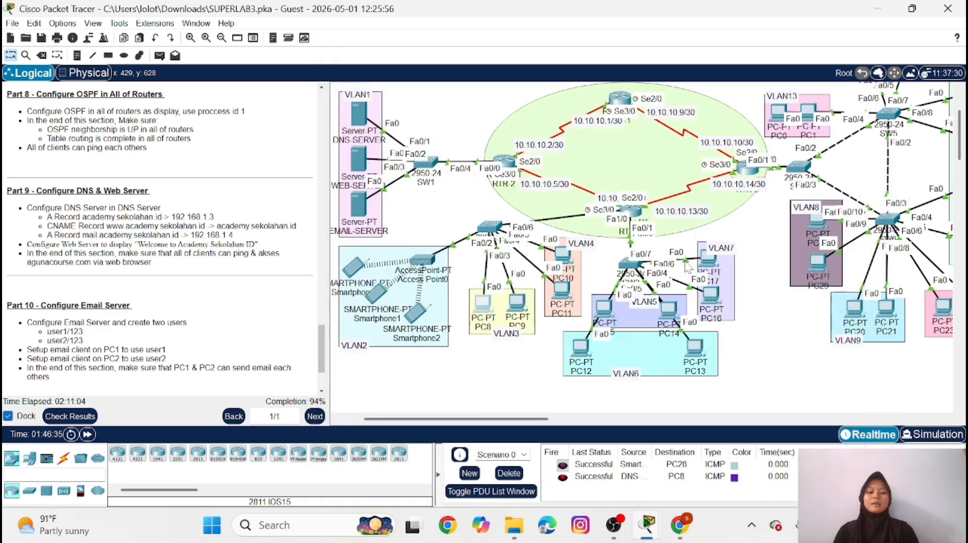
# Load academy.sekolahan.id in PC20's web browser to test client access, and close the PC20 window
pyautogui.moveTo(529, 419); pyautogui.dragTo(621, 430)
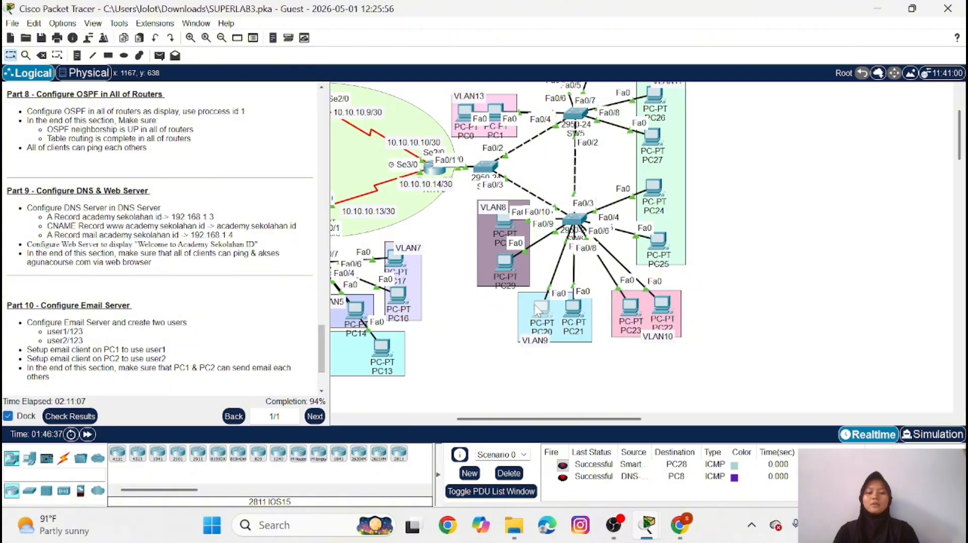
pyautogui.click(539, 309)
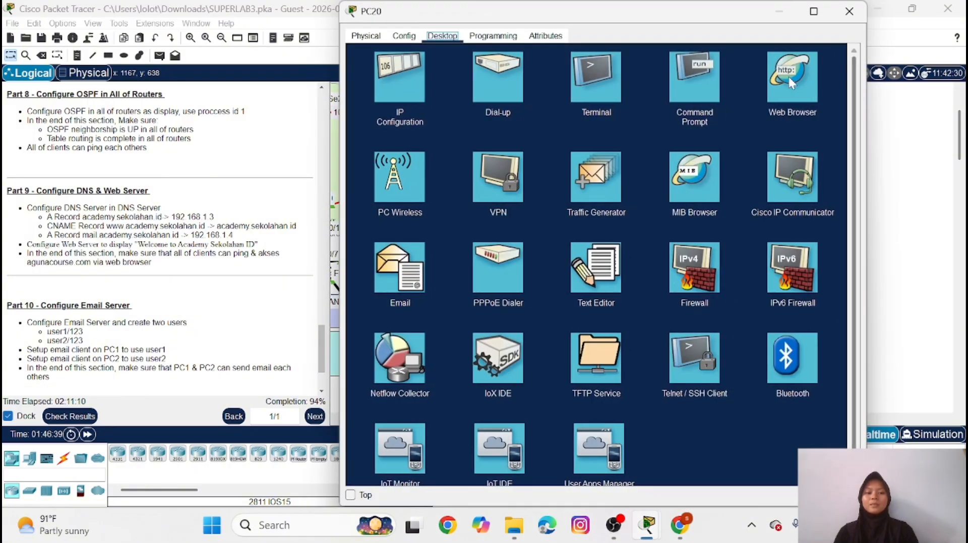
pyautogui.click(789, 77)
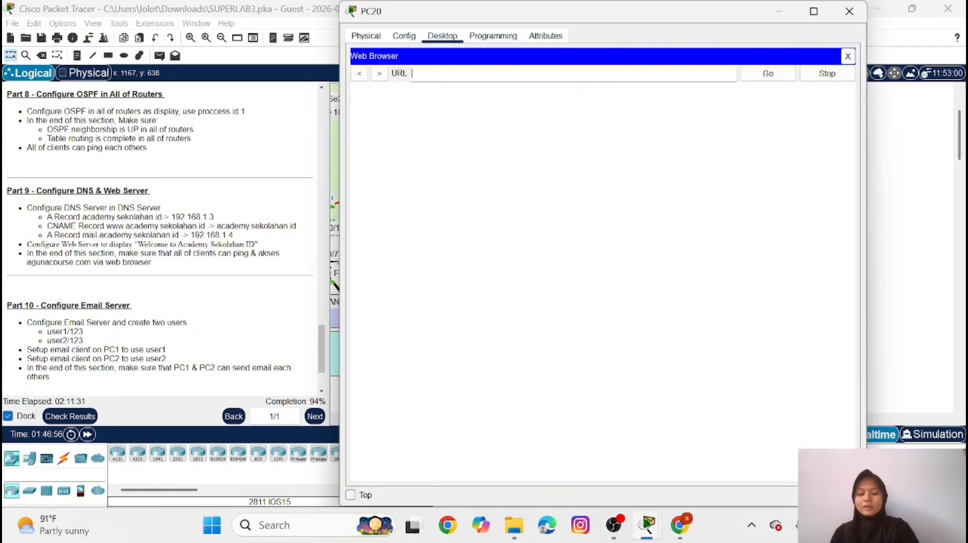
pyautogui.write('academ')
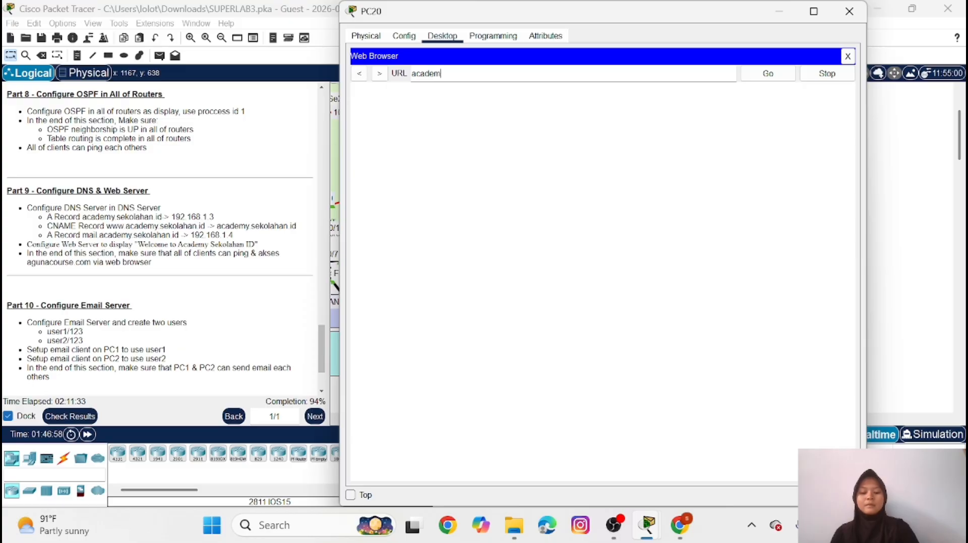
pyautogui.write('y.sek')
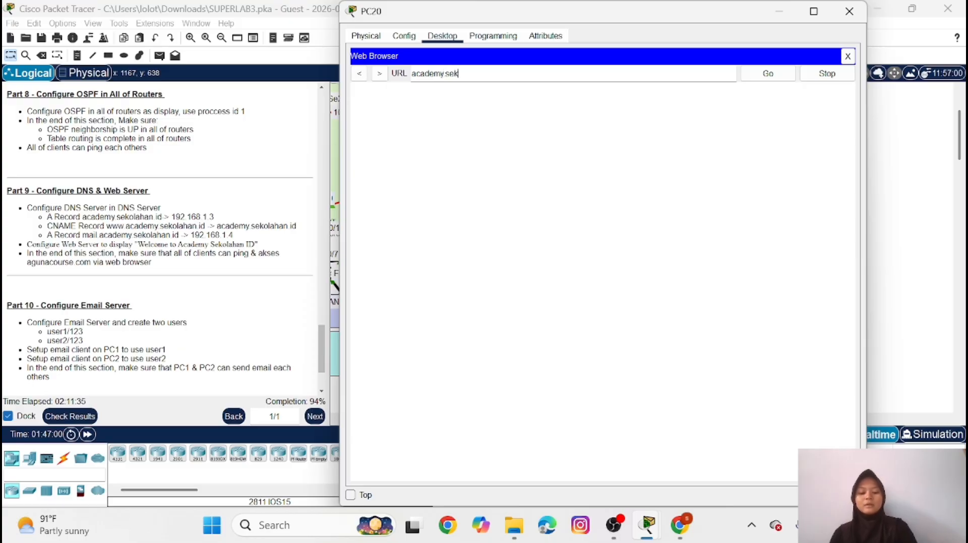
pyautogui.write('olahan')
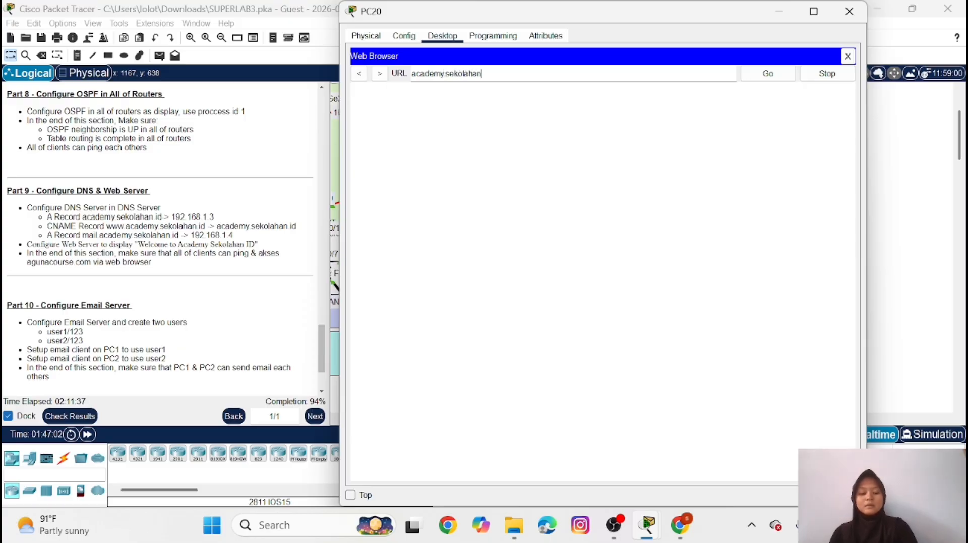
pyautogui.write('.id')
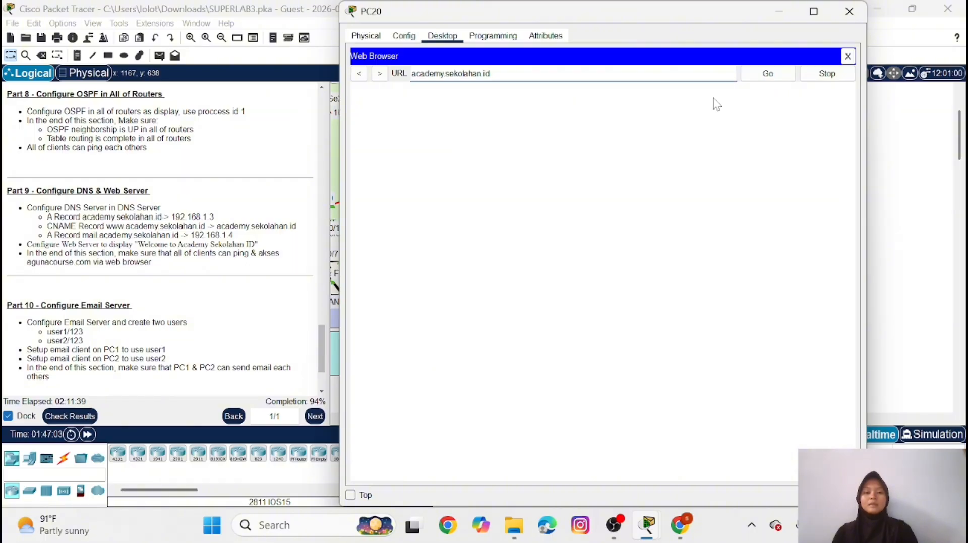
pyautogui.click(769, 74)
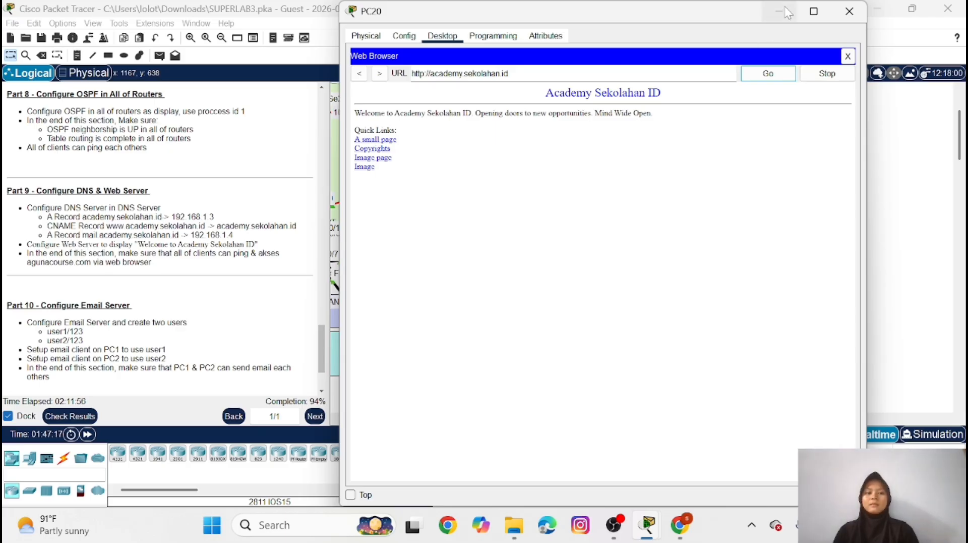
pyautogui.click(849, 11)
# Set the domain name of EMAIL-SERVER's email service to academy.sekolahan.id
pyautogui.scroll(-2, 140, 290)
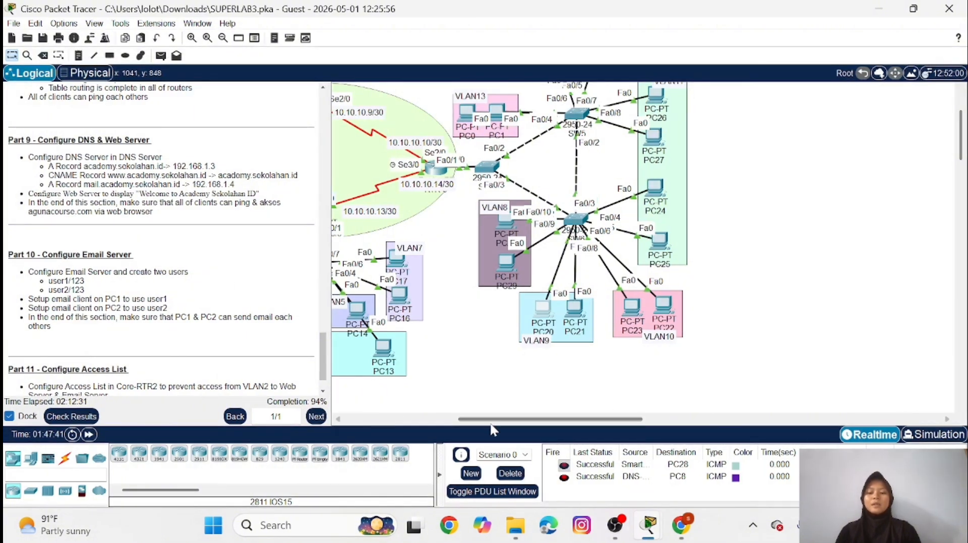
pyautogui.moveTo(485, 420); pyautogui.dragTo(361, 425)
pyautogui.click(429, 204)
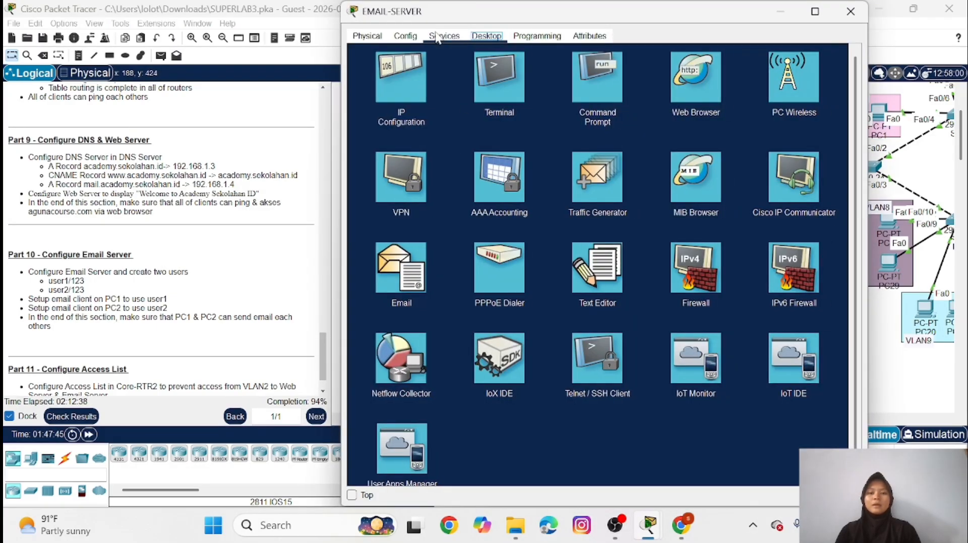
pyautogui.click(438, 36)
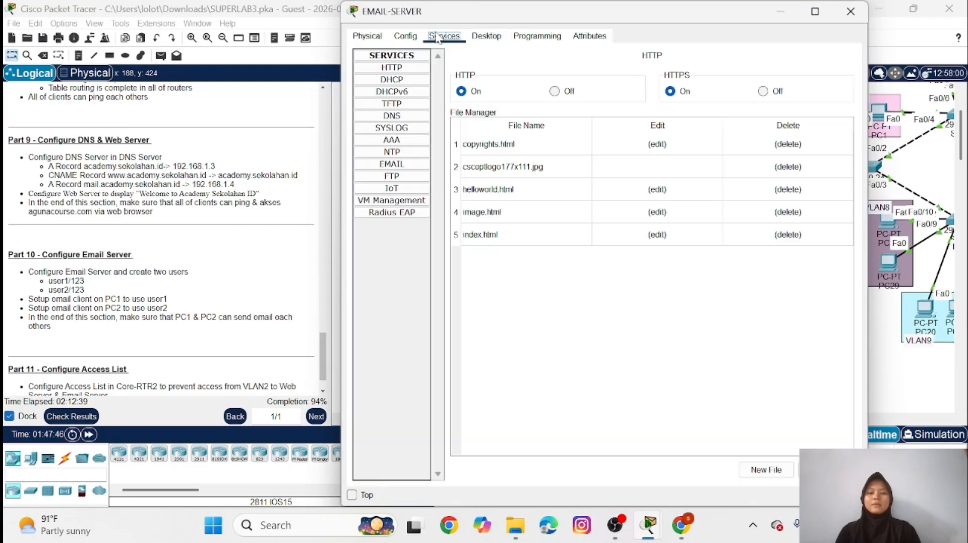
pyautogui.click(407, 166)
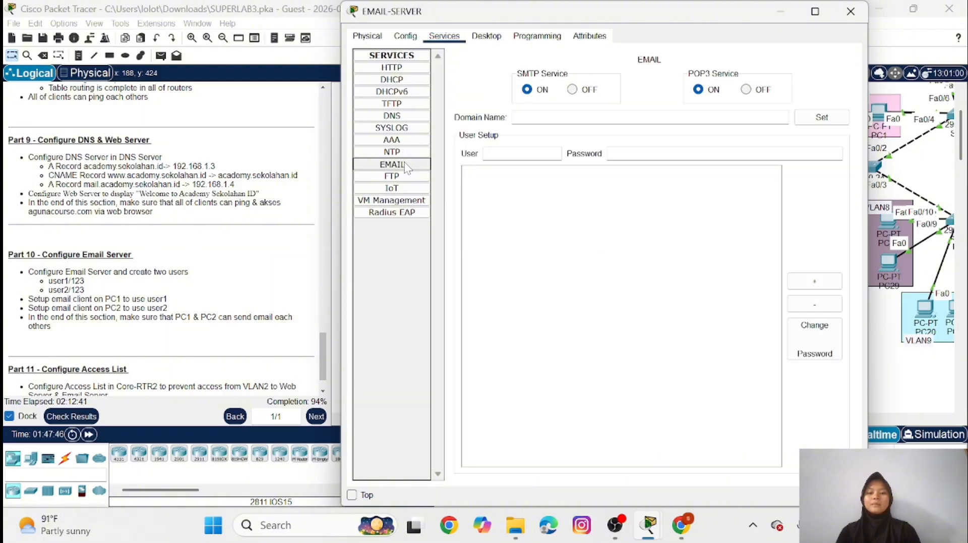
pyautogui.click(560, 121)
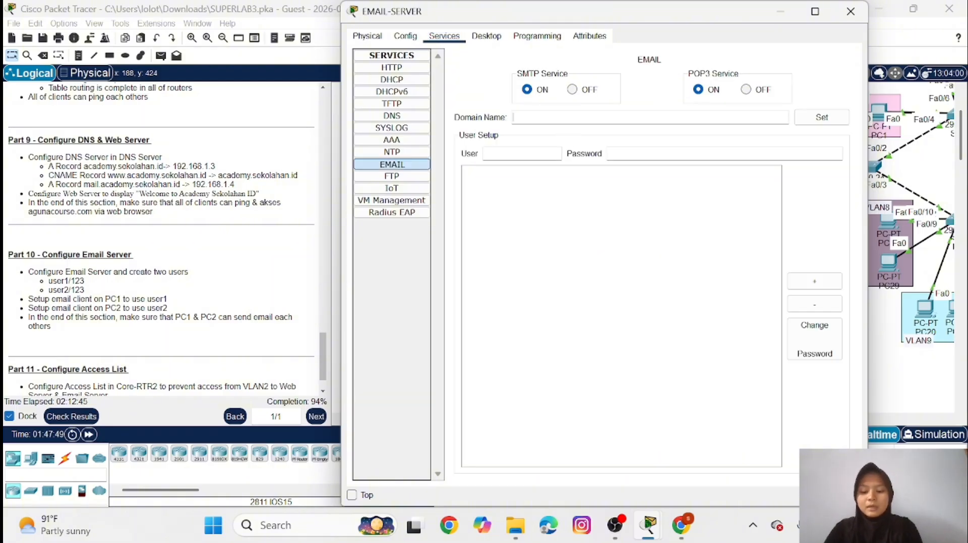
pyautogui.write('academ')
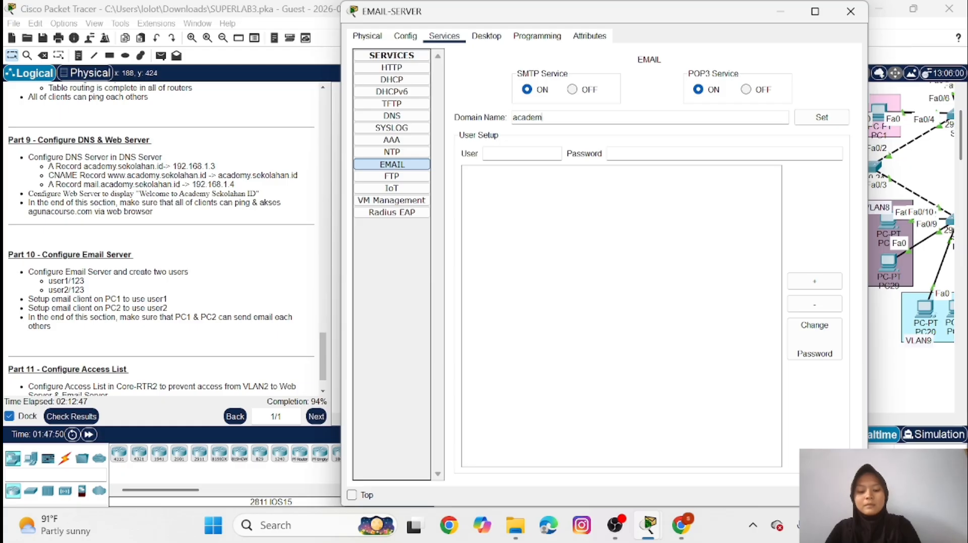
pyautogui.write('y sekola')
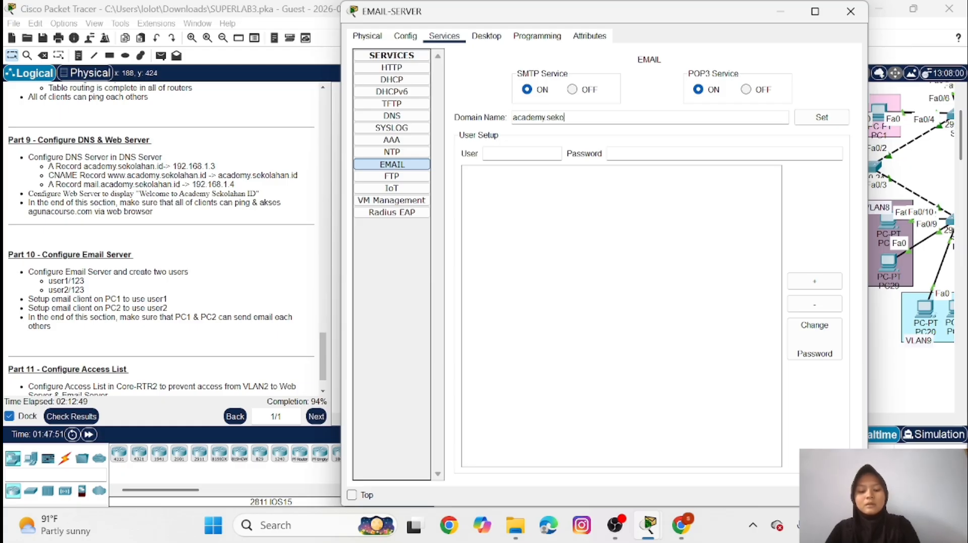
pyautogui.write('han.id')
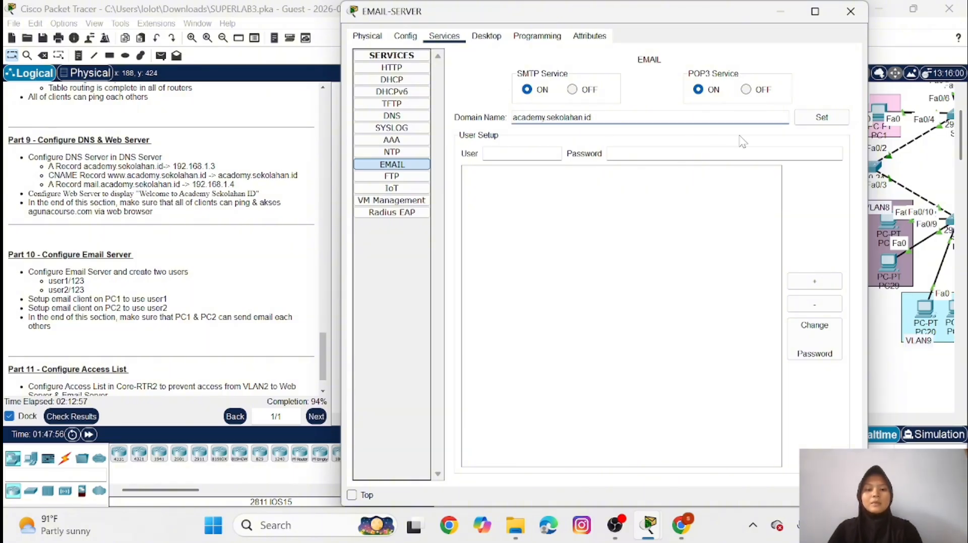
pyautogui.click(822, 117)
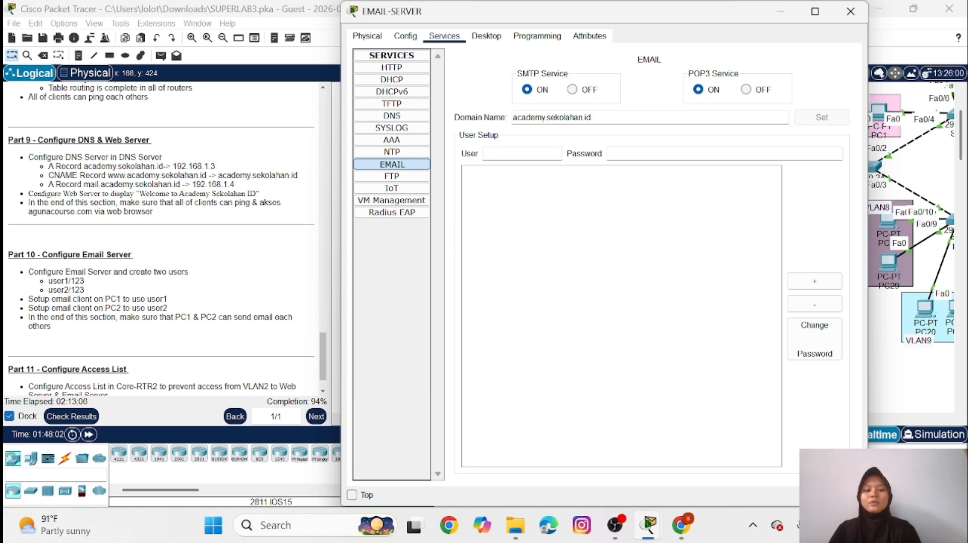
# Add the mail users user1 and user2 with their account passwords on EMAIL-SERVER, and close its window
pyautogui.write('user1')
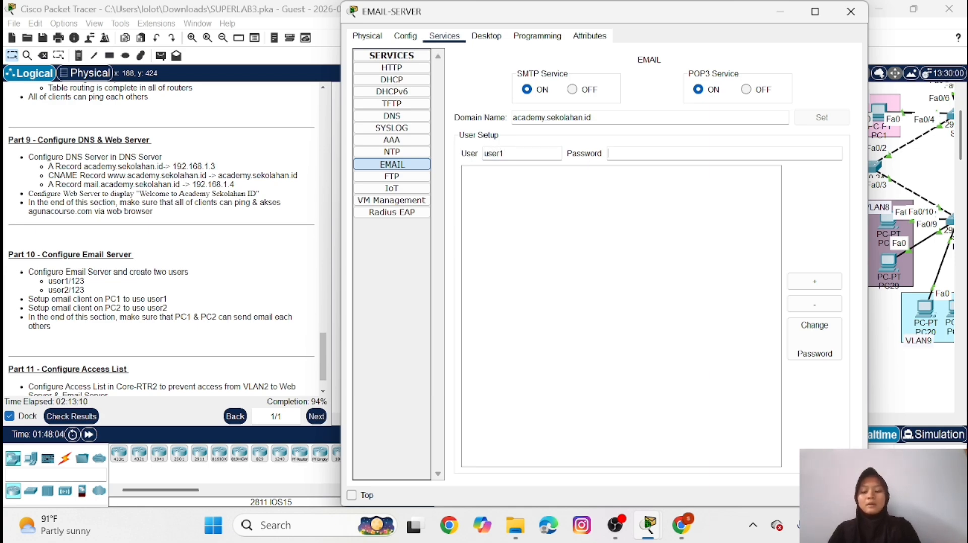
pyautogui.write('23')
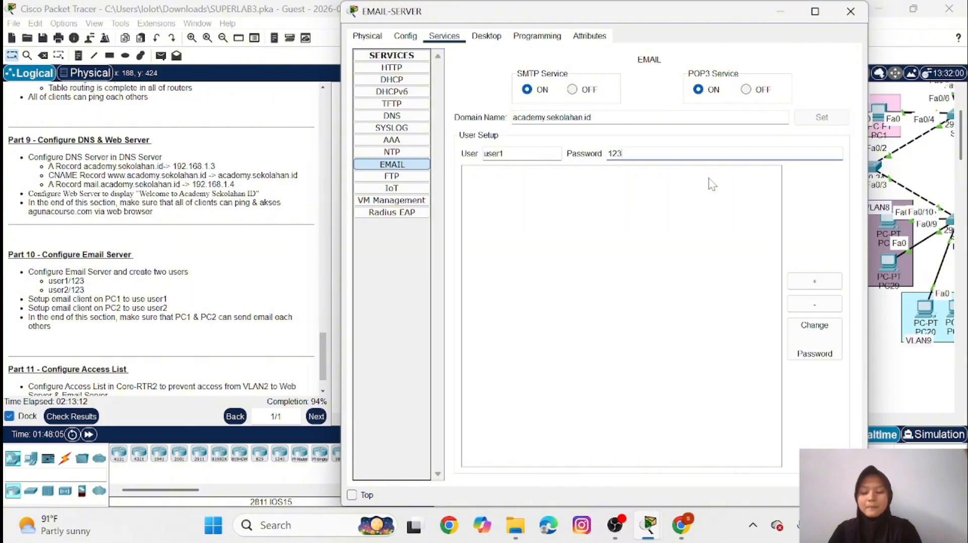
pyautogui.click(813, 281)
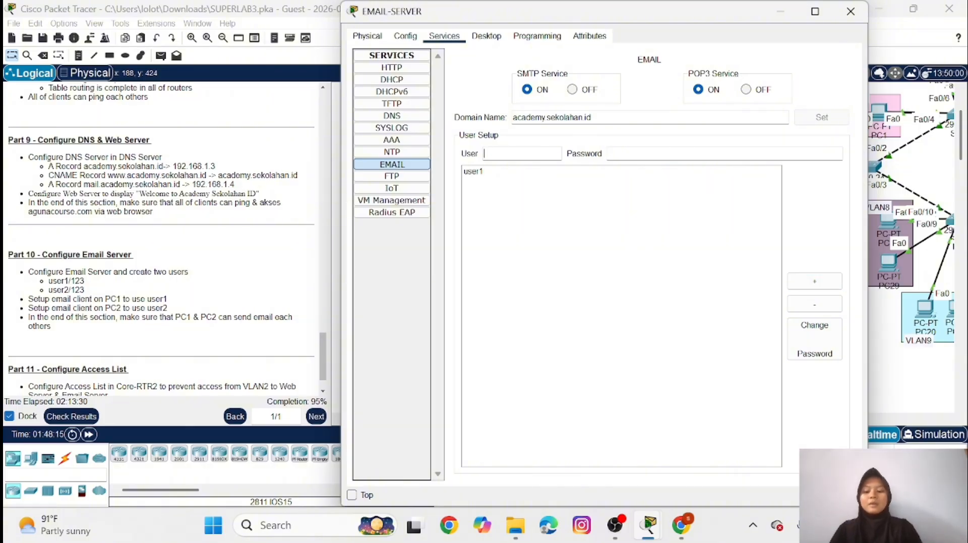
pyautogui.write('user2')
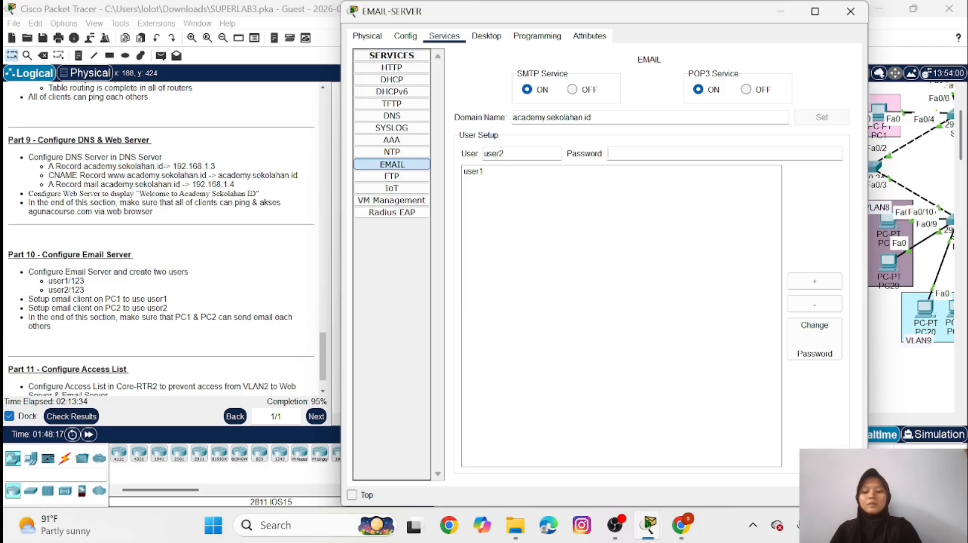
pyautogui.write('456')
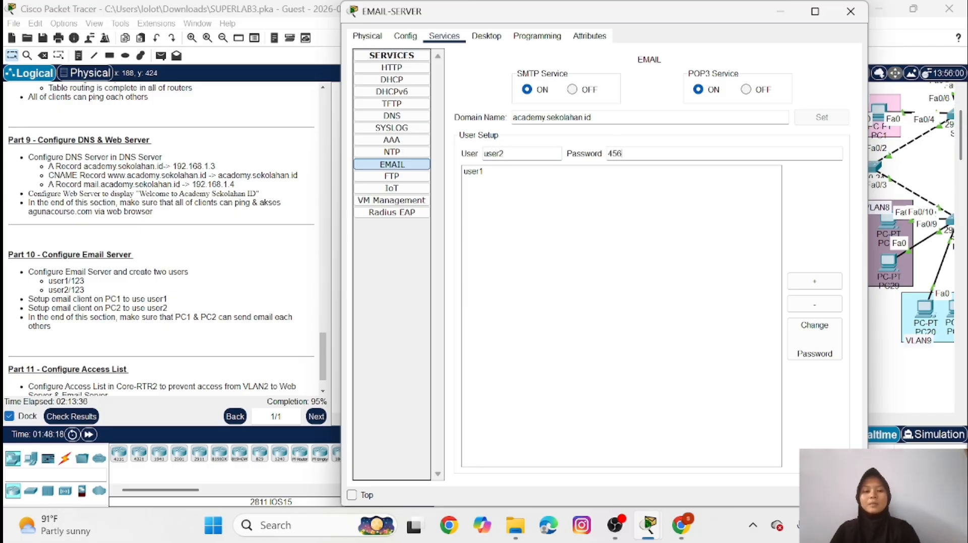
pyautogui.click(816, 281)
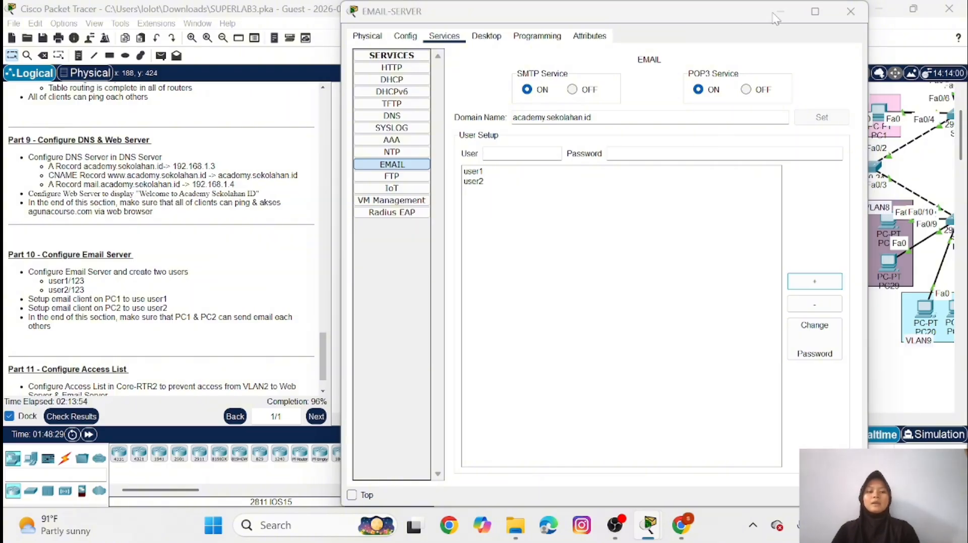
pyautogui.click(851, 11)
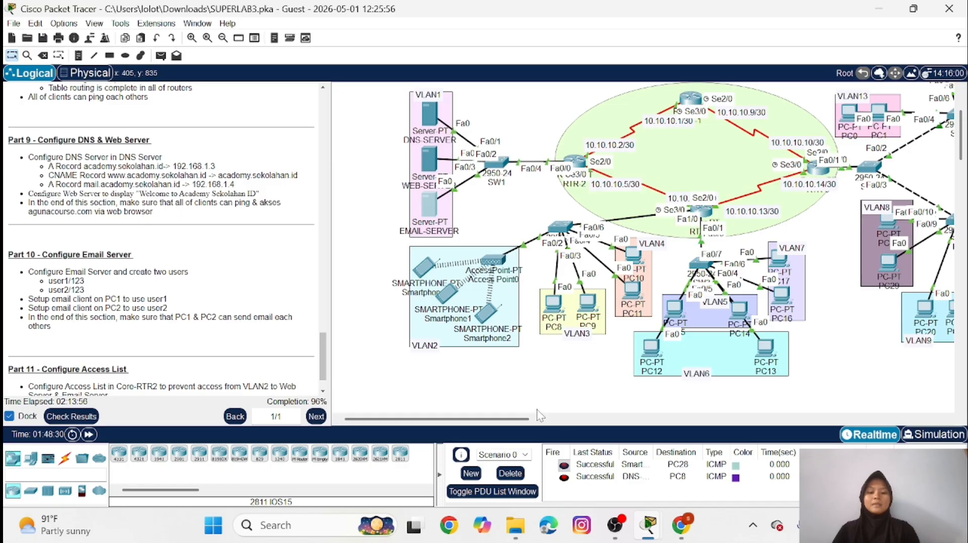
# Open the email client configuration on PC1 and enter user1 as the display name
pyautogui.moveTo(537, 419); pyautogui.dragTo(648, 426)
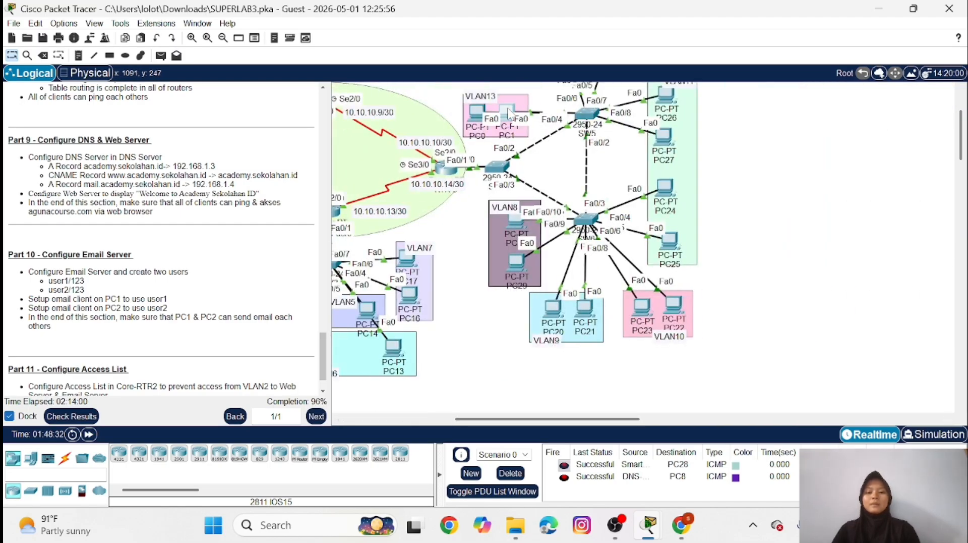
pyautogui.click(508, 114)
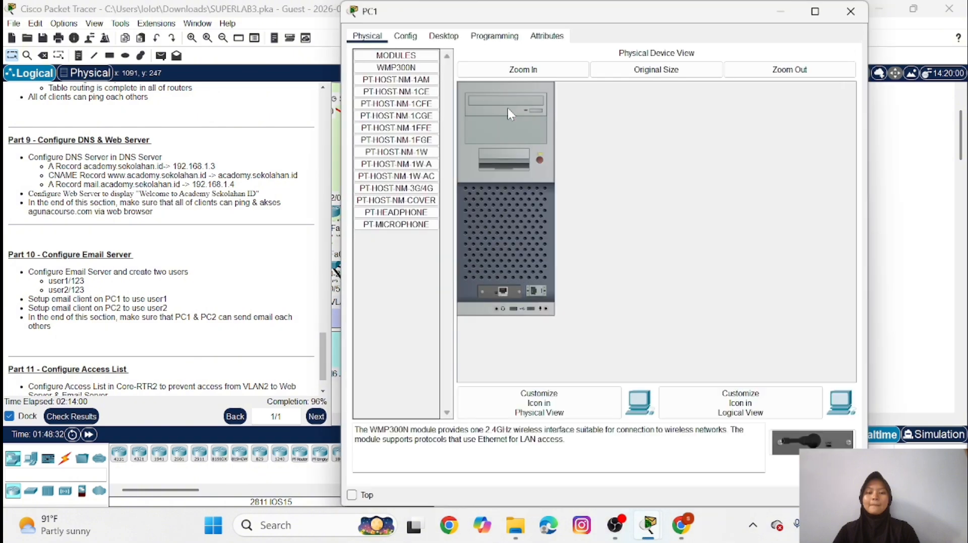
pyautogui.click(444, 36)
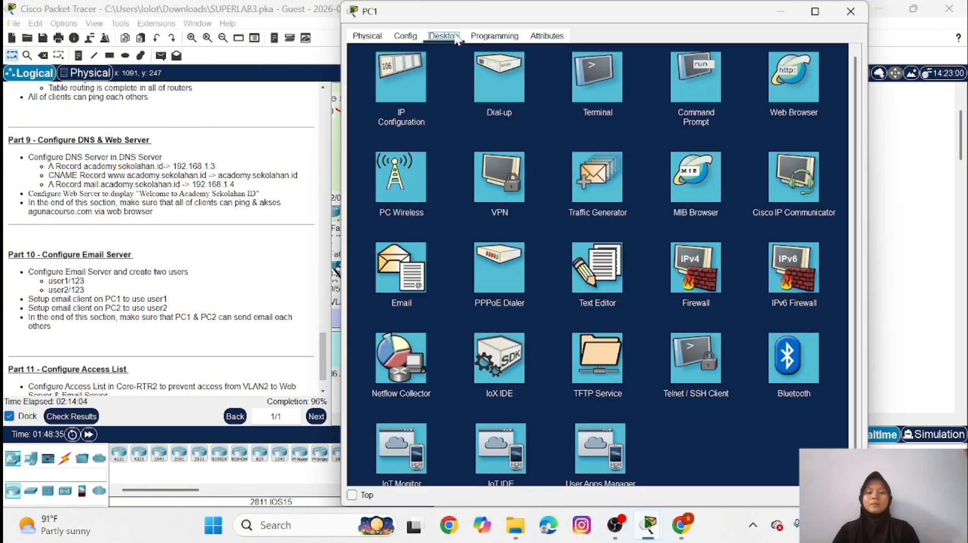
pyautogui.click(386, 275)
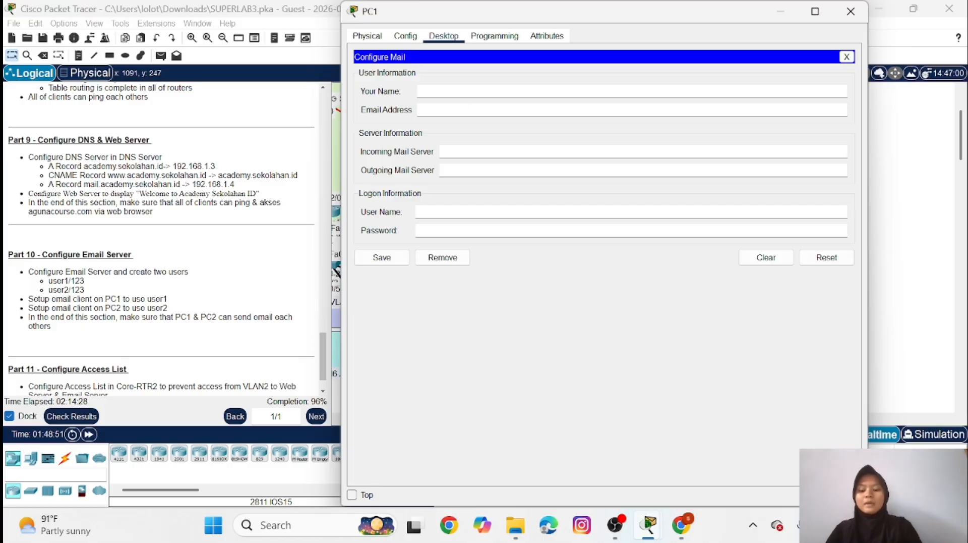
pyautogui.write('us')
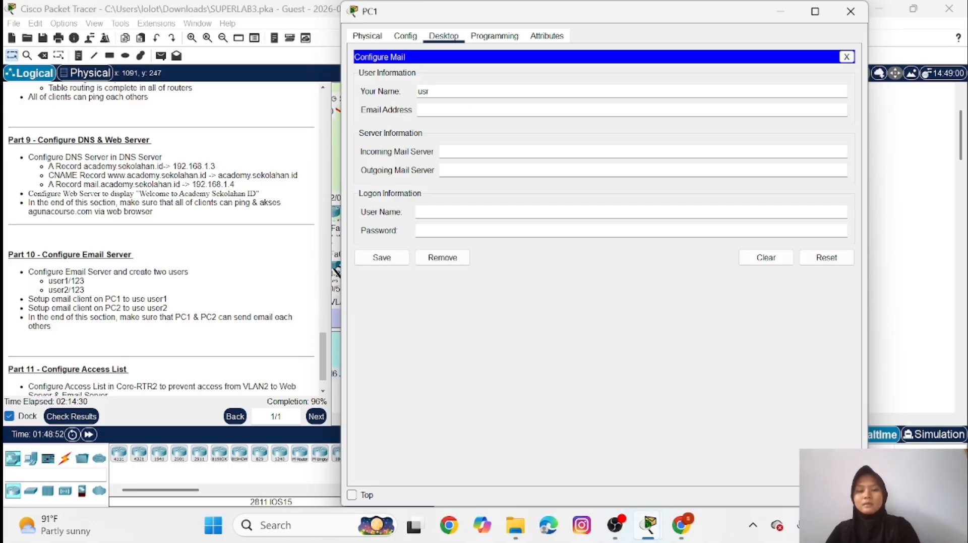
pyautogui.write('er1')
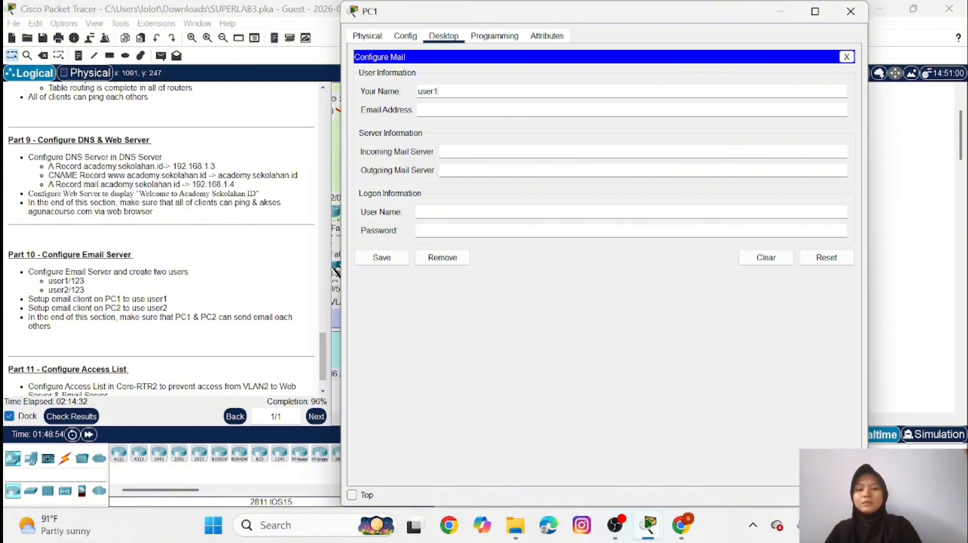
pyautogui.press('Tab')
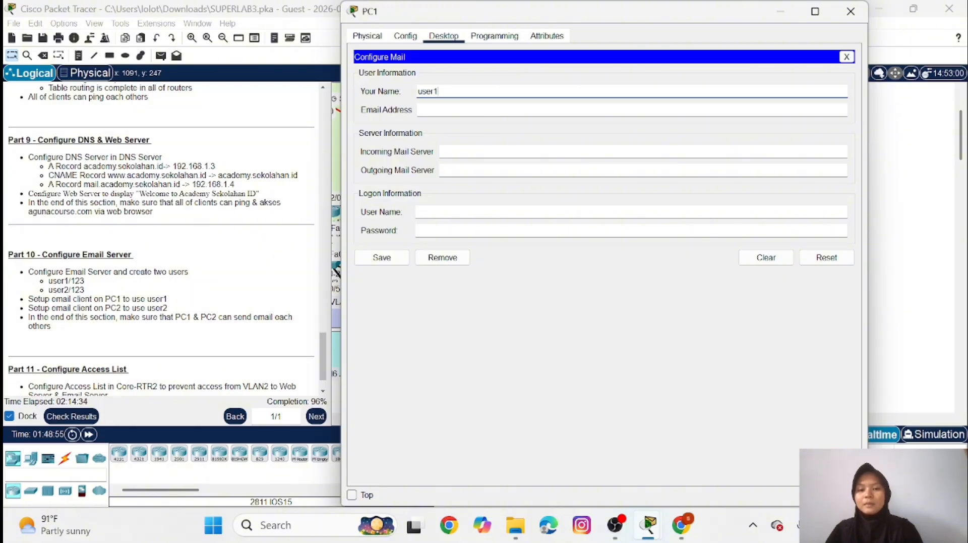
# Fill in user1's email address on the mail.academy.sekolahan.id domain in PC1's mail configuration
pyautogui.write('user')
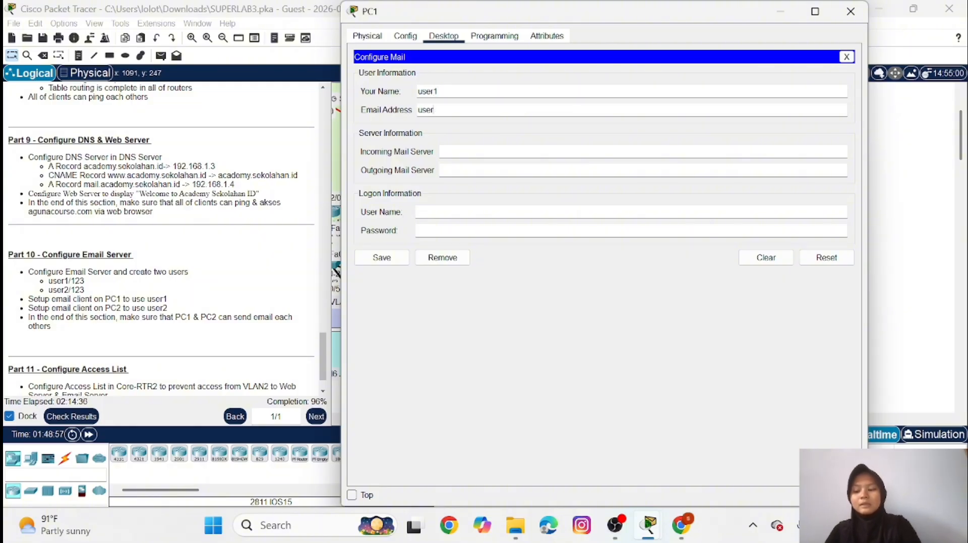
pyautogui.write('1@')
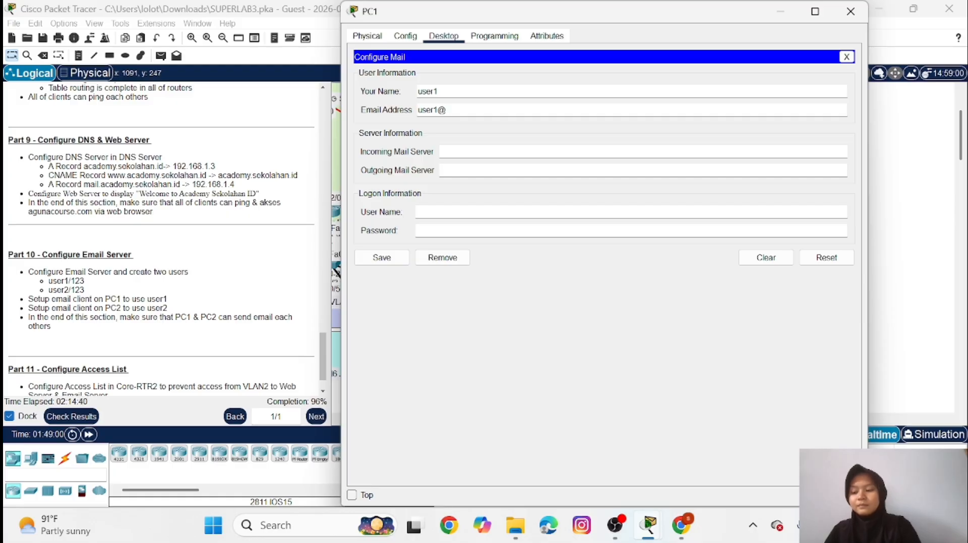
pyautogui.write('ma')
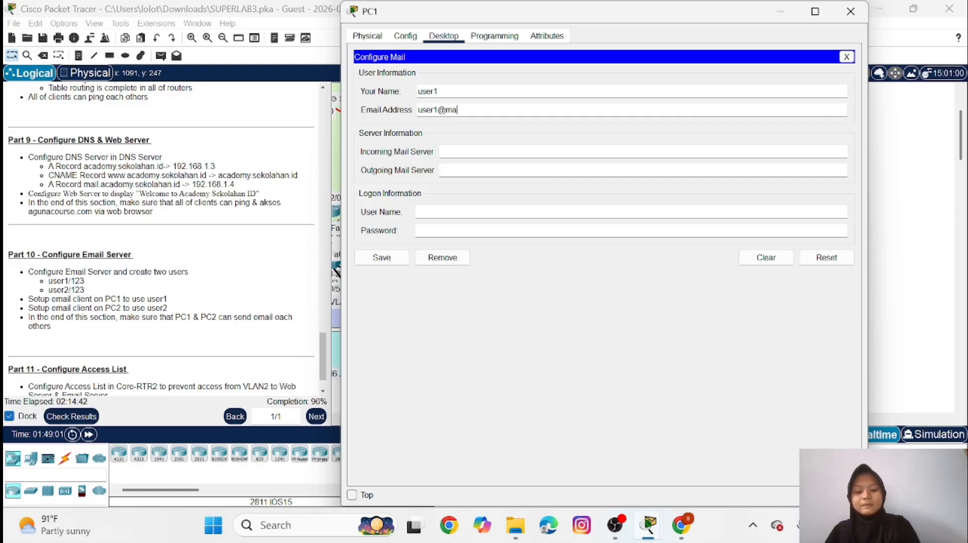
pyautogui.write('il')
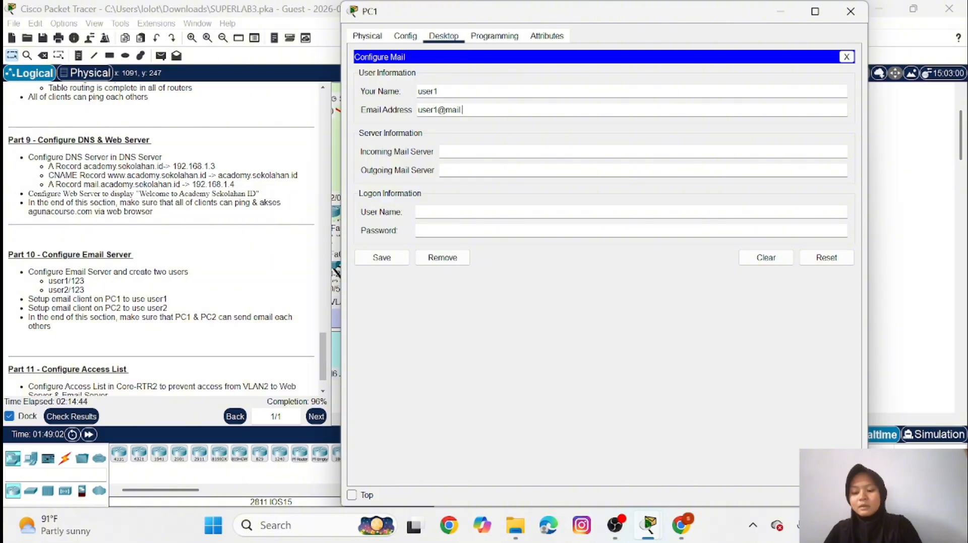
pyautogui.write('.academy')
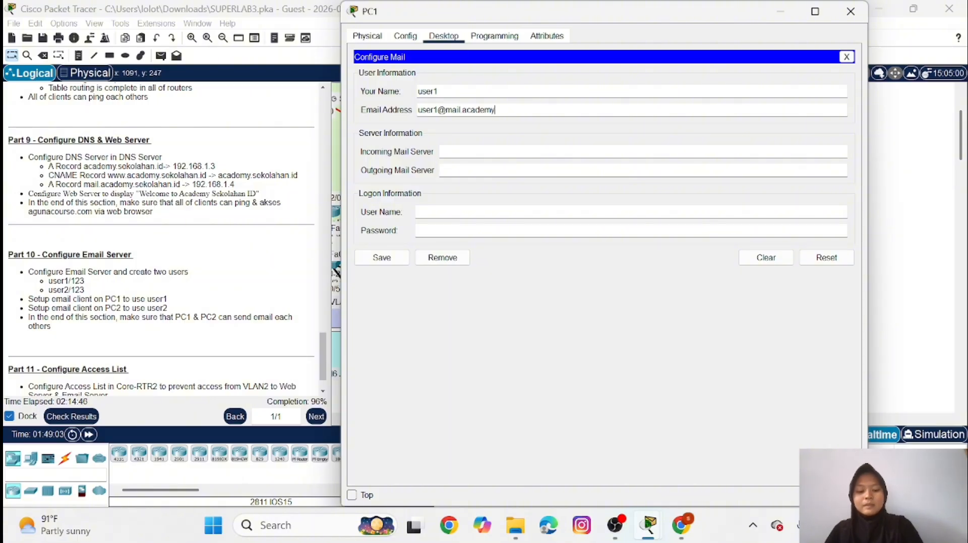
pyautogui.write('.seko')
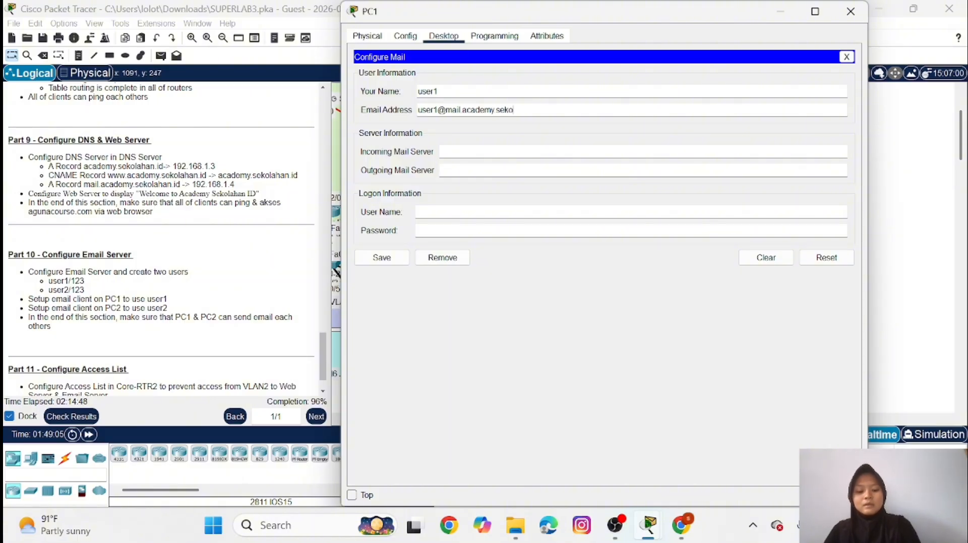
pyautogui.write('lahan')
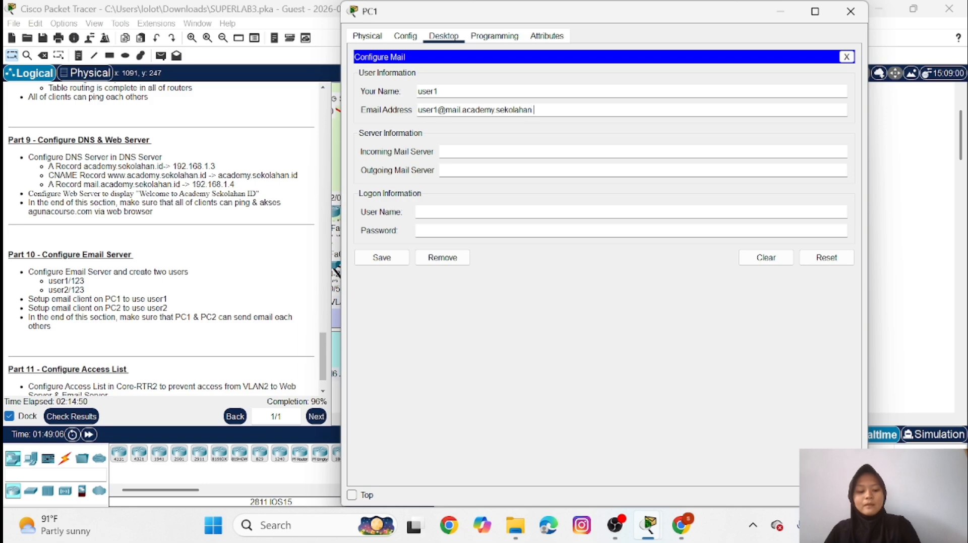
pyautogui.write('.id')
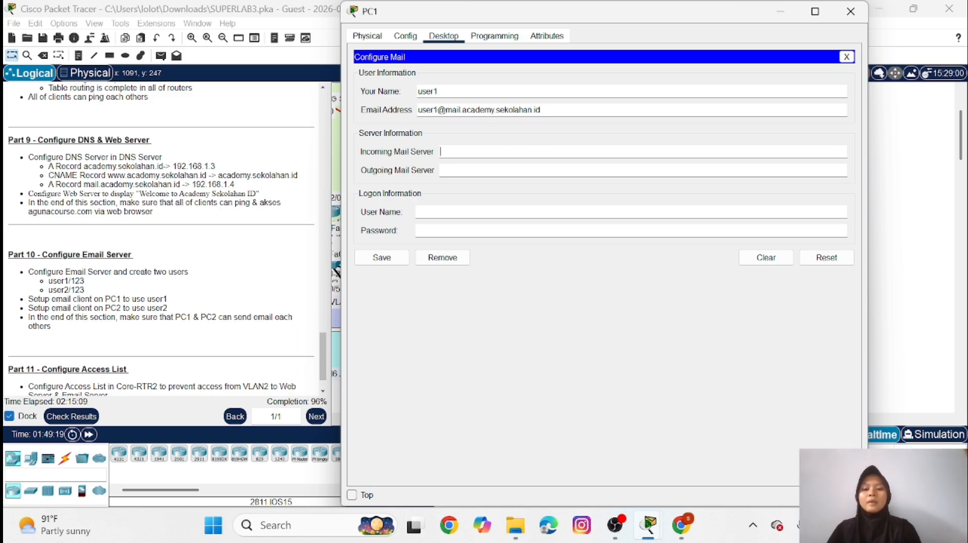
pyautogui.write('mail')
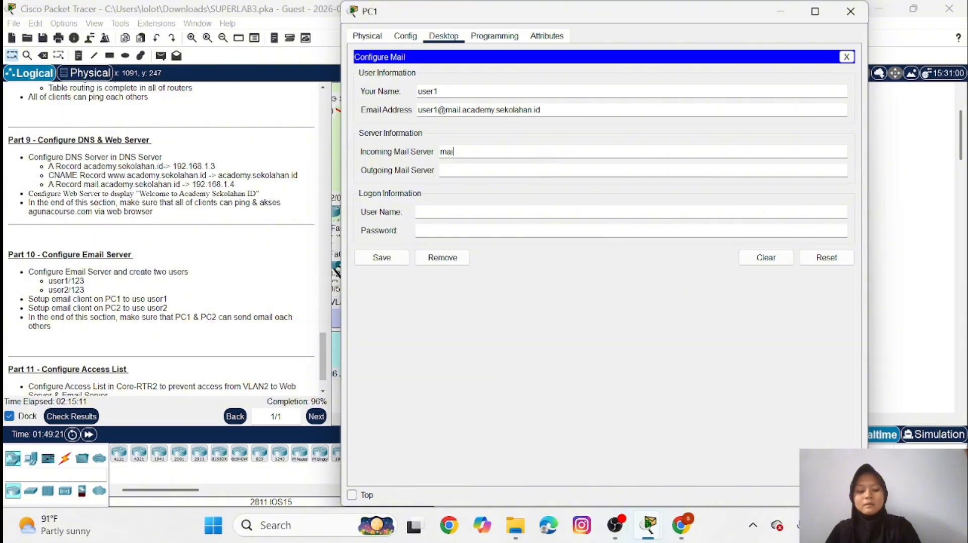
pyautogui.write('.a')
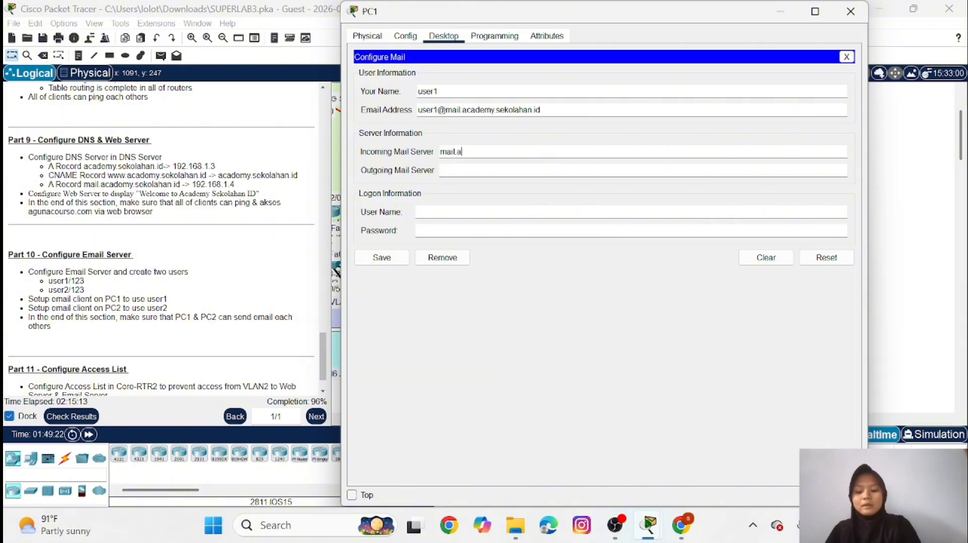
pyautogui.write('cademy')
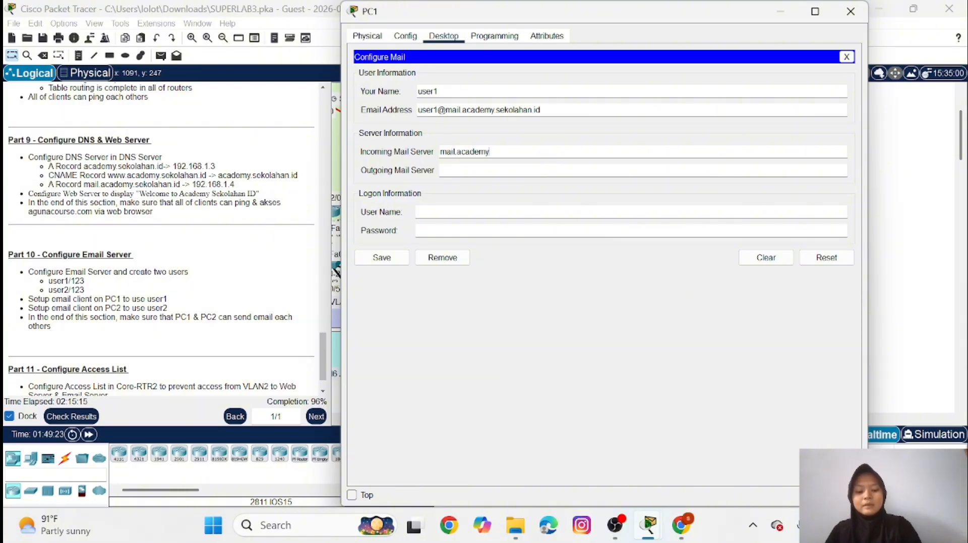
pyautogui.write('.sekol')
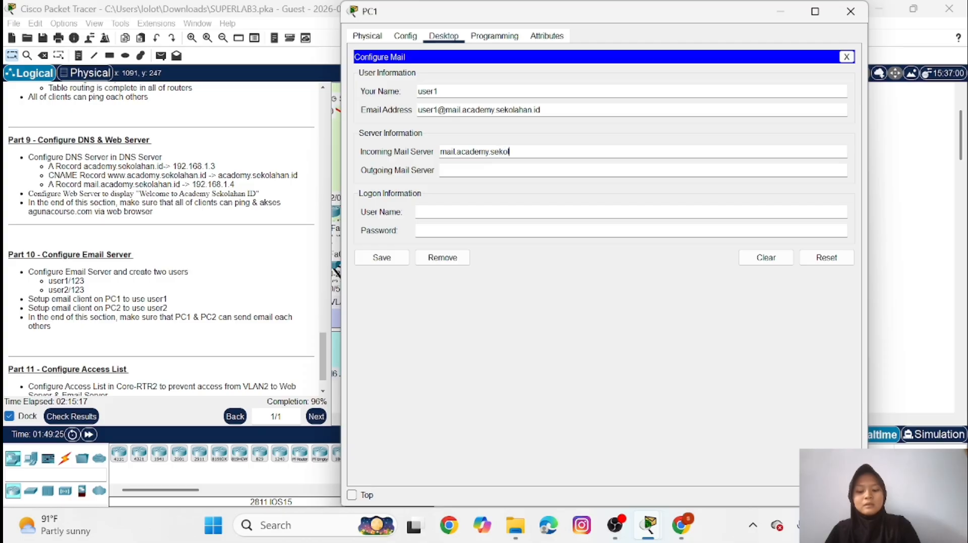
pyautogui.write('ahan.i')
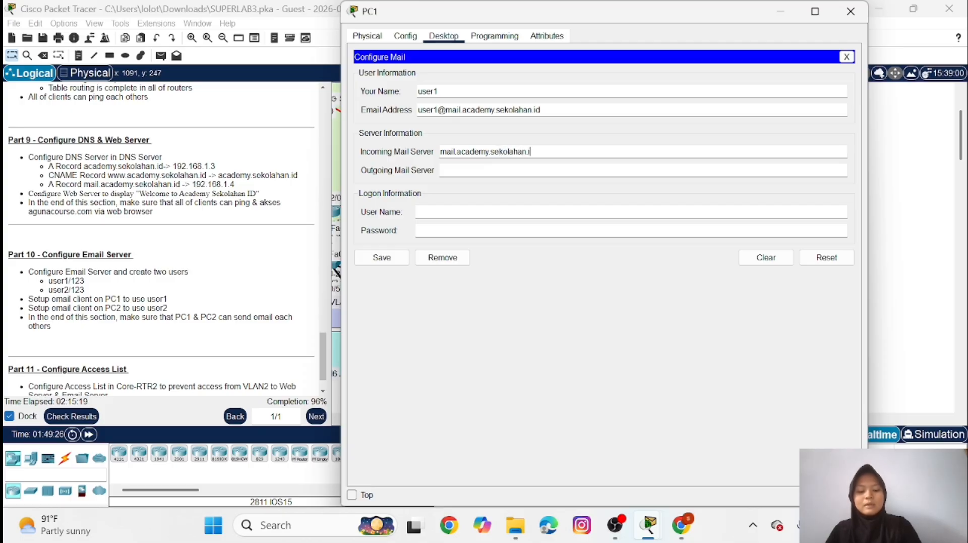
pyautogui.write('d')
# Set PC1's outgoing mail server to mail.academy.sekolahan.id
pyautogui.click(453, 170)
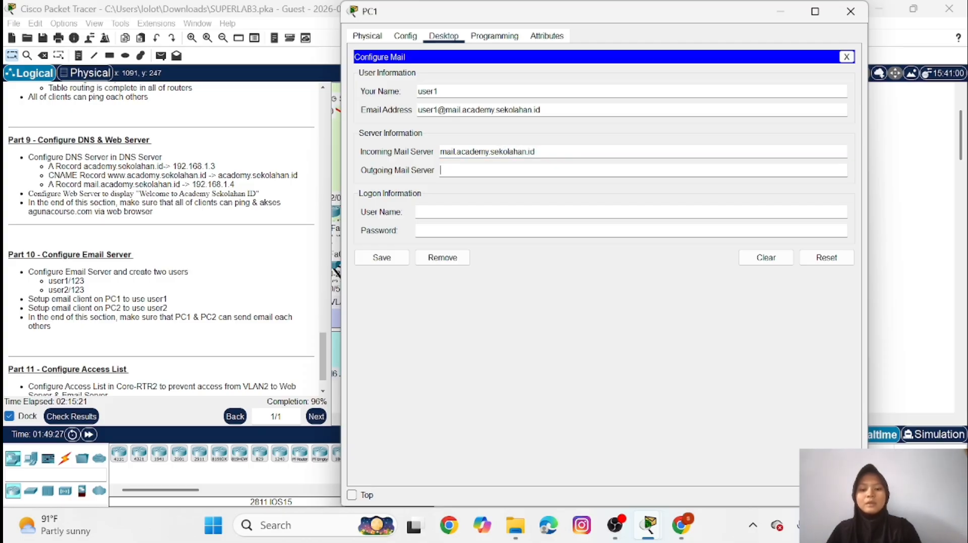
pyautogui.write('mail.')
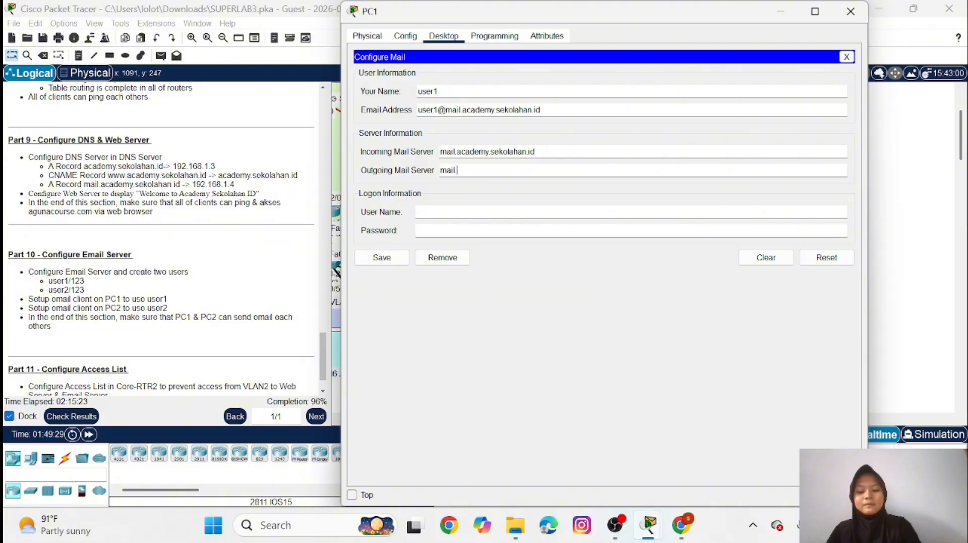
pyautogui.write('acade')
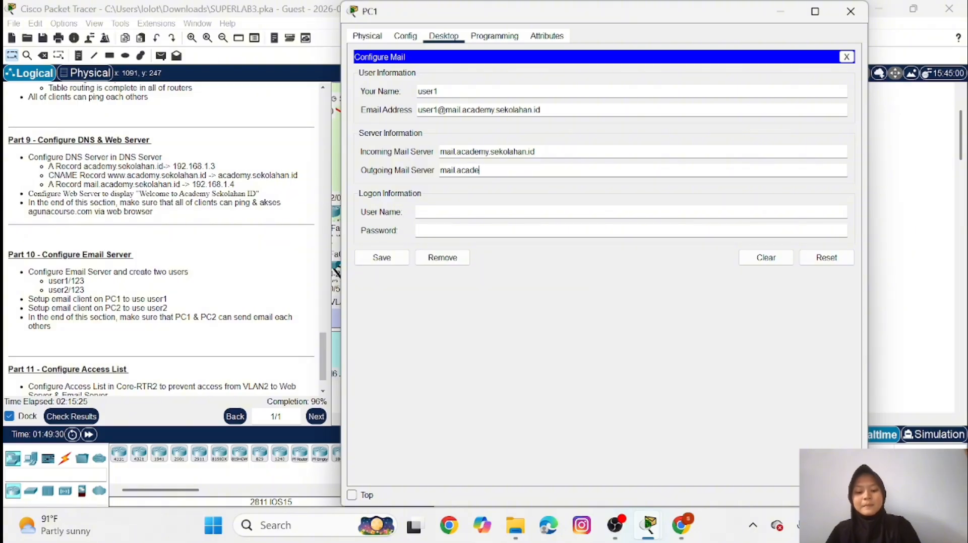
pyautogui.write('my')
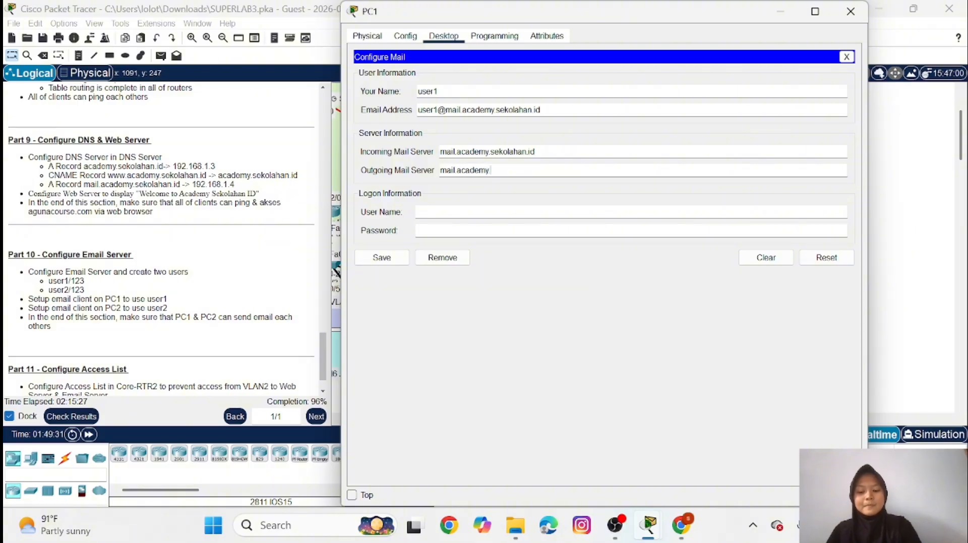
pyautogui.write('.sekolah')
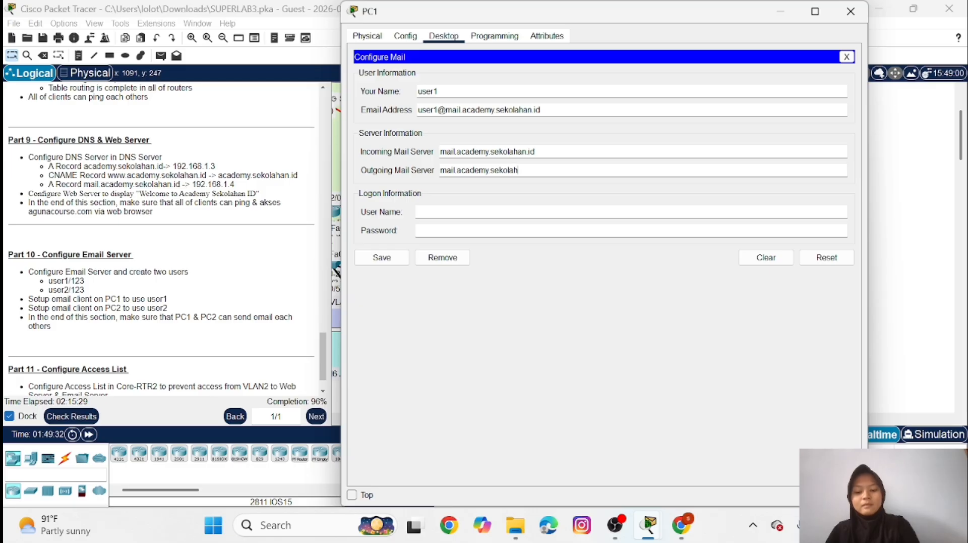
pyautogui.write('an.id')
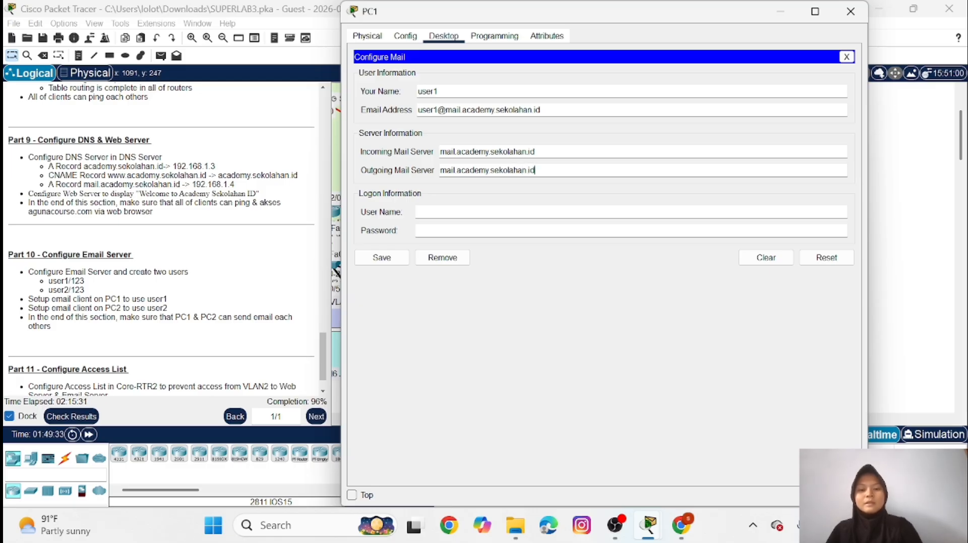
# Enter user1 as the logon user name with the account password, save PC1's mail configuration and minimize its window
pyautogui.click(456, 212)
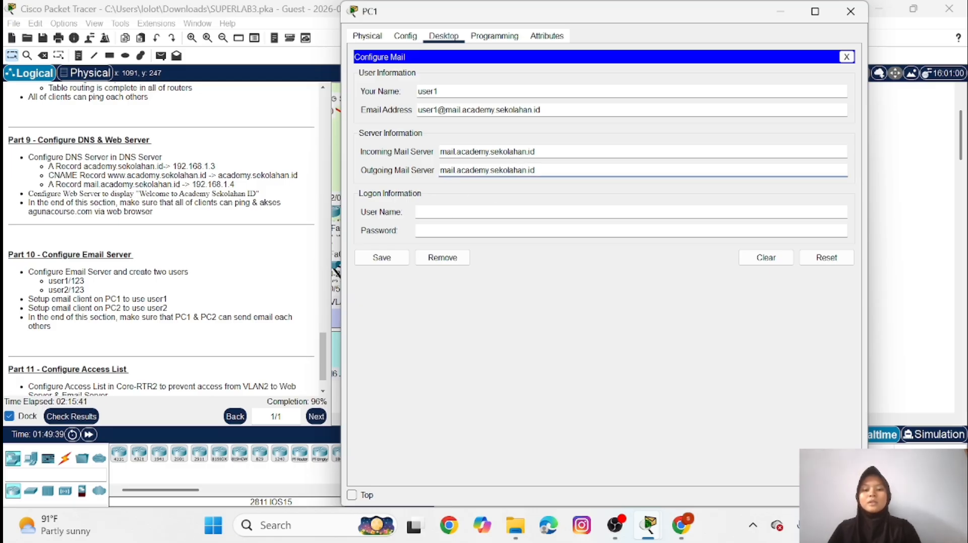
pyautogui.write('user1')
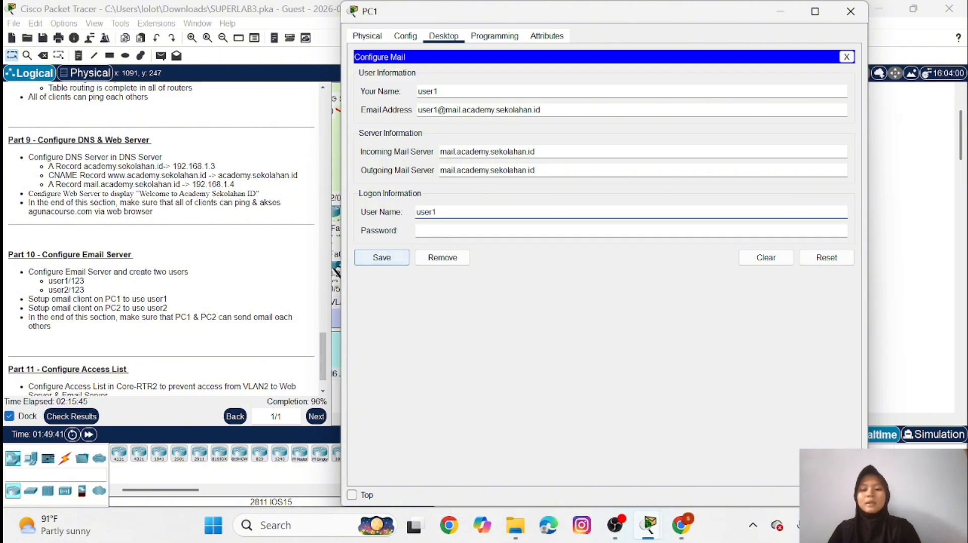
pyautogui.press('Tab')
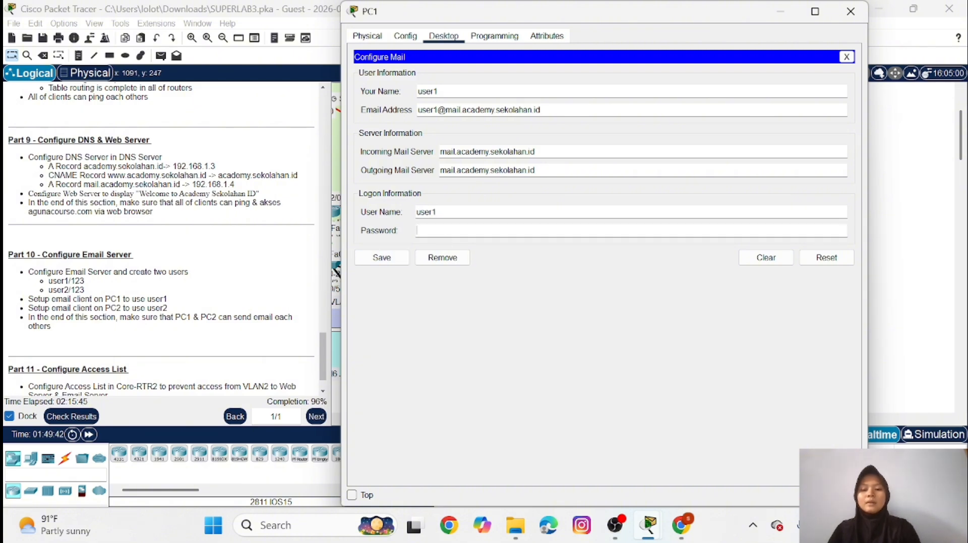
pyautogui.write('12')
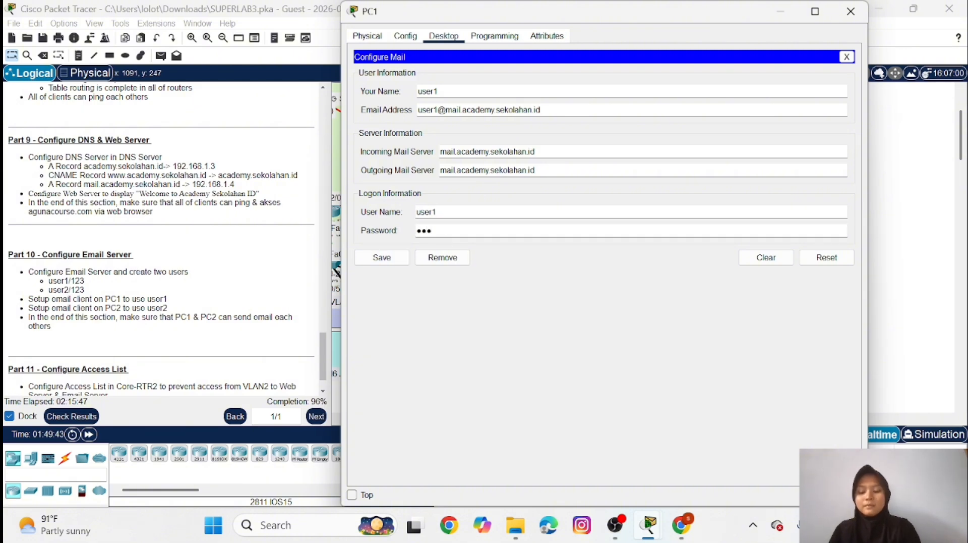
pyautogui.click(378, 259)
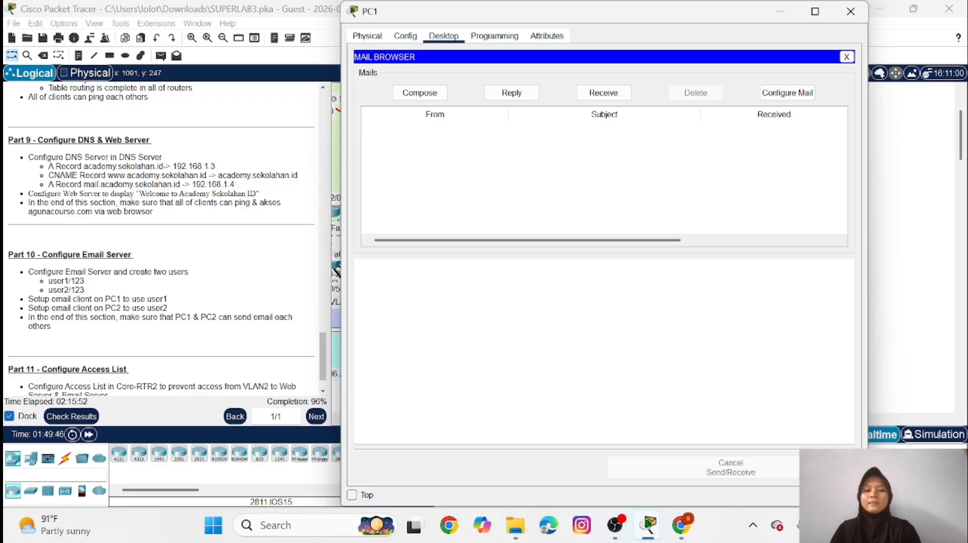
pyautogui.click(781, 12)
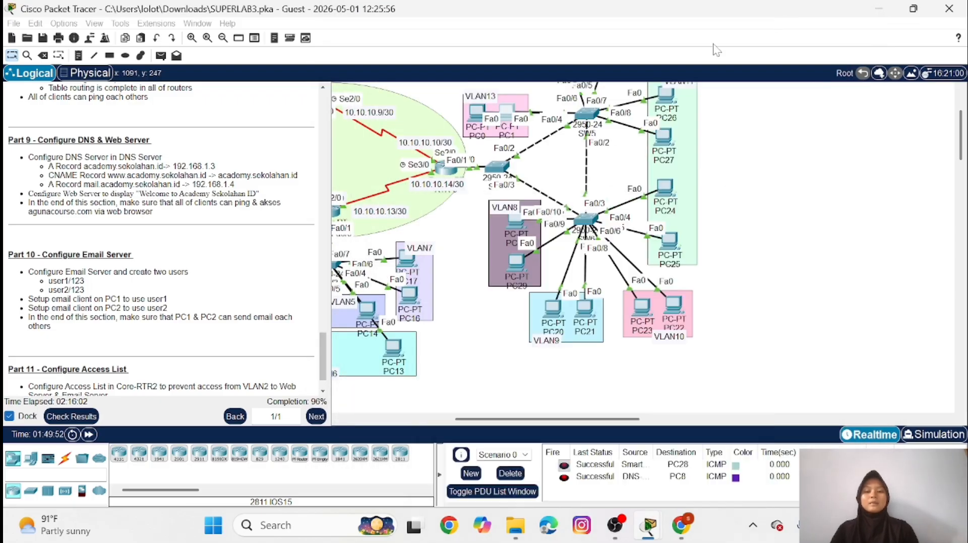
# Switch PC2's IPv4 configuration on FastEthernet0 to DHCP and close the IP settings
pyautogui.scroll(2, 580, 149)
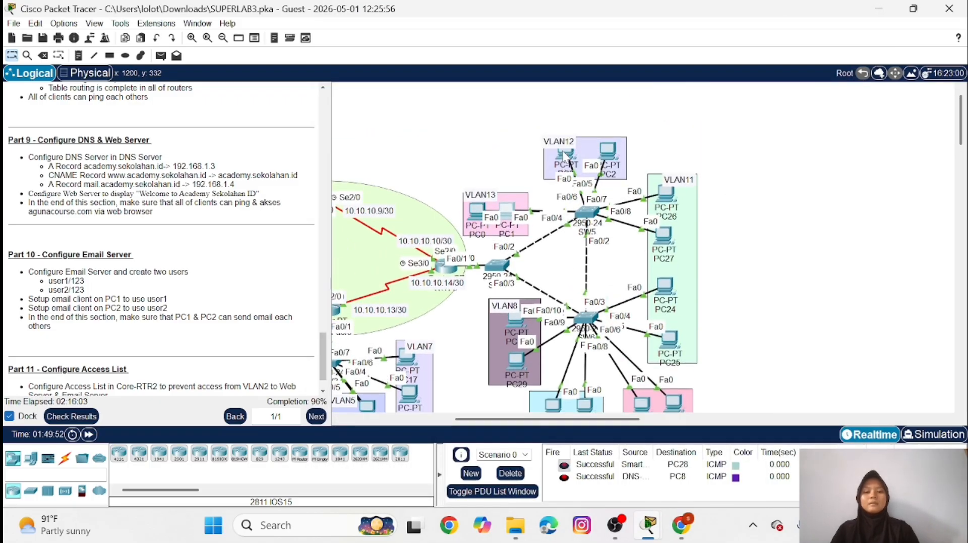
pyautogui.click(610, 151)
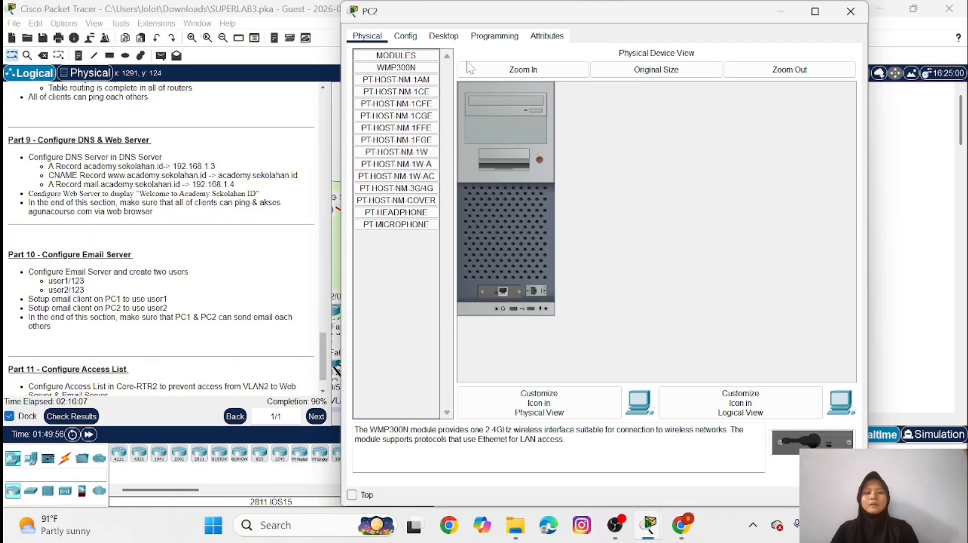
pyautogui.click(447, 35)
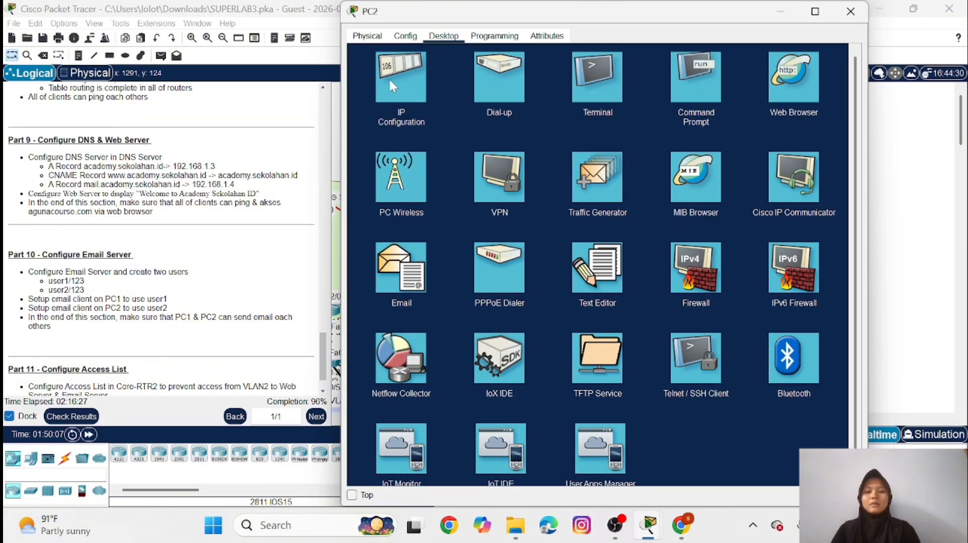
pyautogui.click(389, 77)
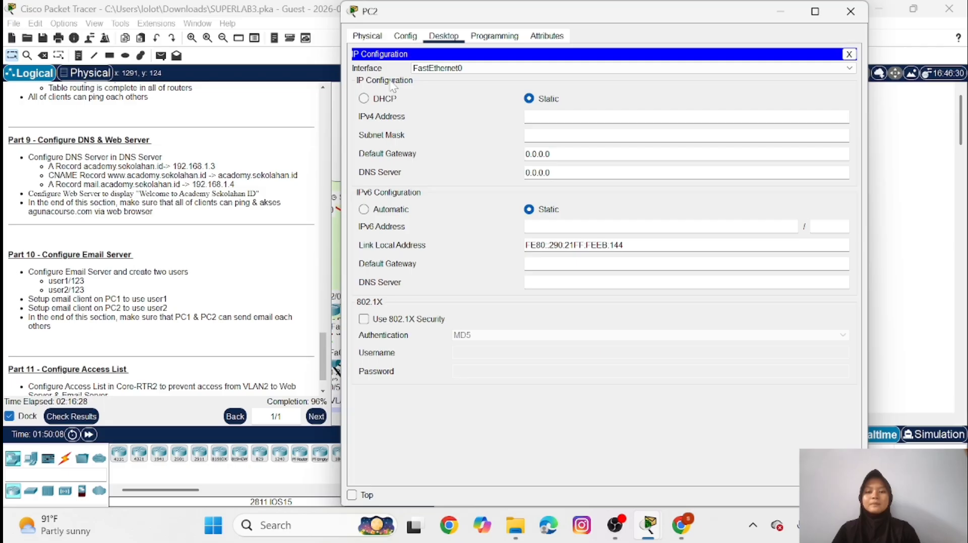
pyautogui.click(364, 99)
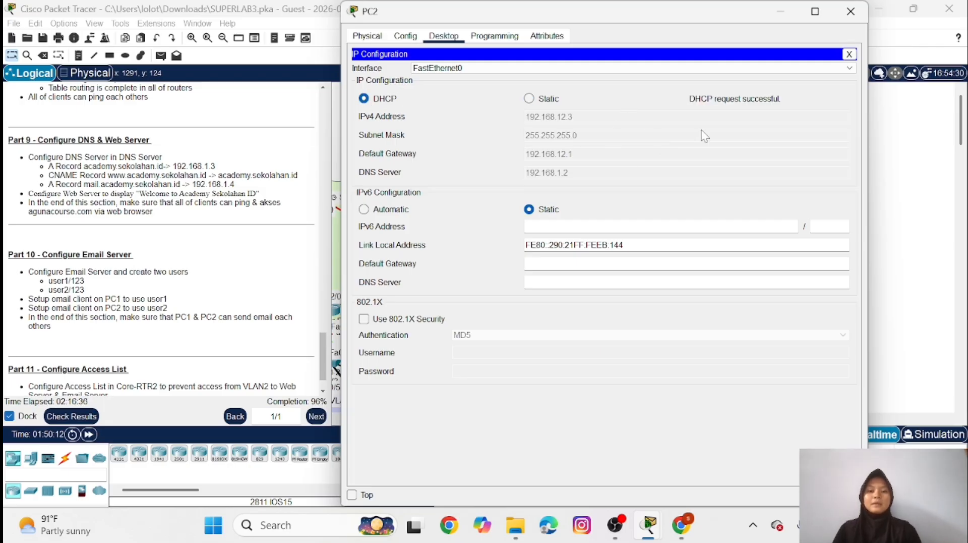
pyautogui.click(849, 54)
# Open PC2's mail configuration and enter user2 as the display name
pyautogui.click(399, 255)
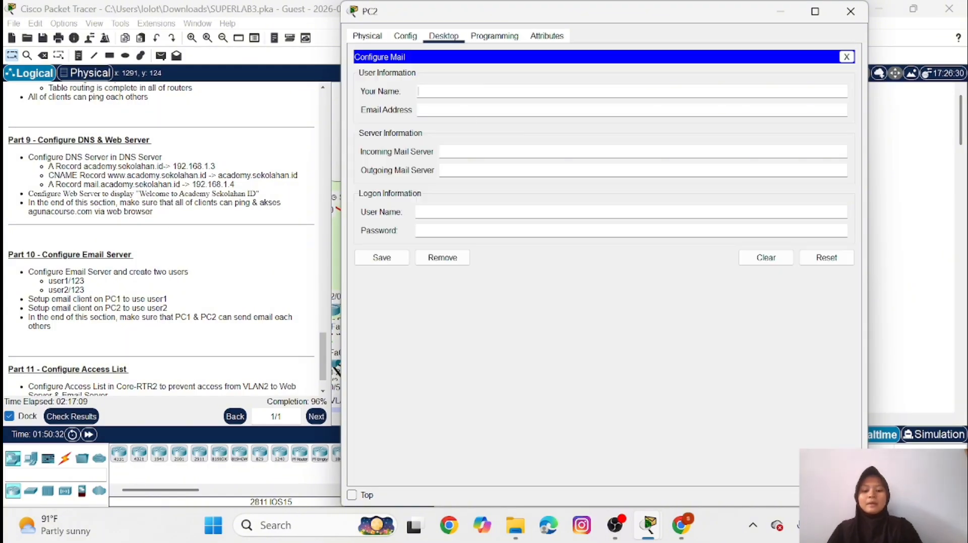
pyautogui.write('use')
pyautogui.write('r')
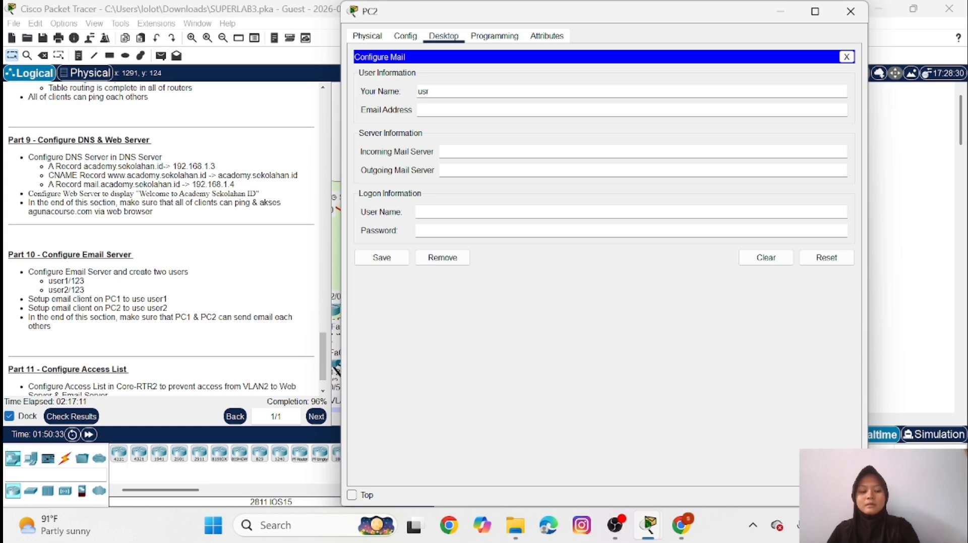
pyautogui.press('BackSpace')
pyautogui.write('er2')
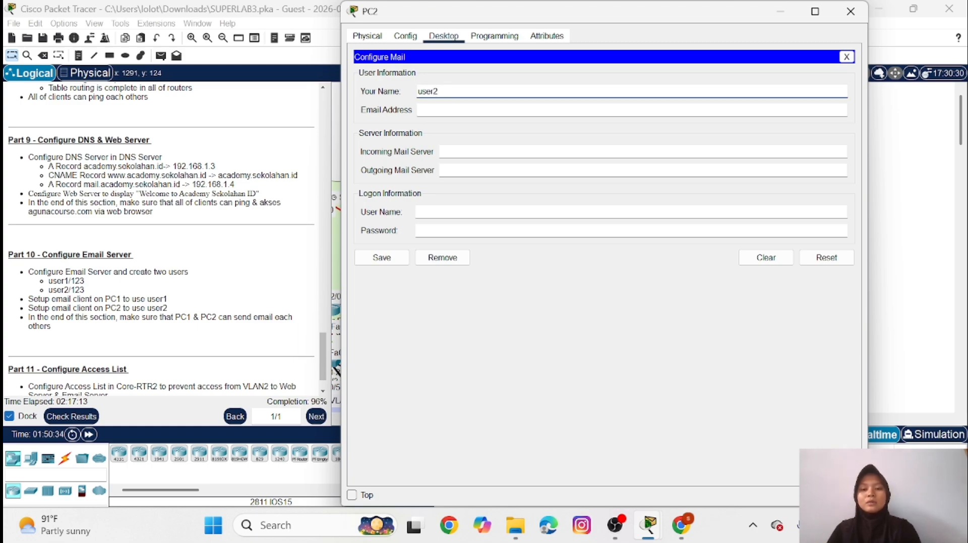
pyautogui.press('Tab')
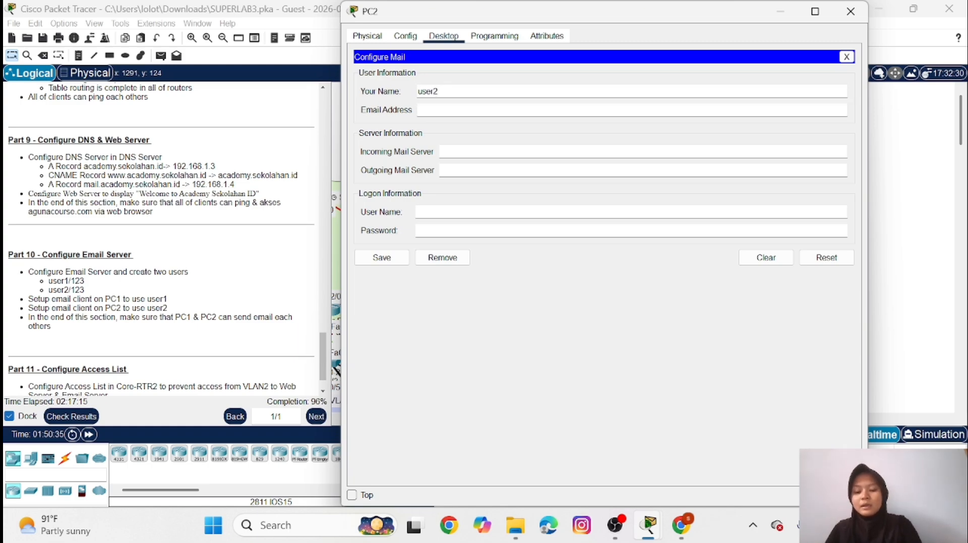
# Enter user2's e-mail address in PC2's mail user information
pyautogui.write('user2')
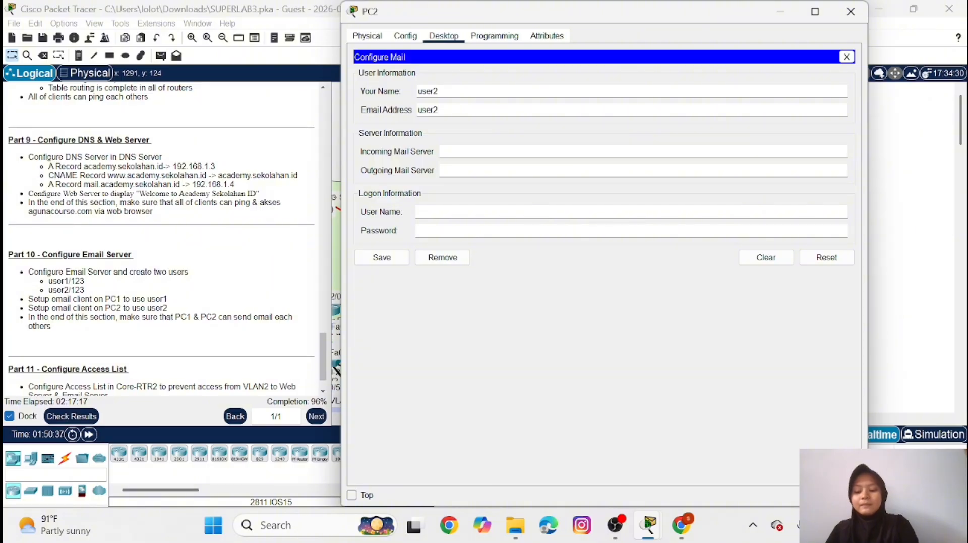
pyautogui.write('@ma')
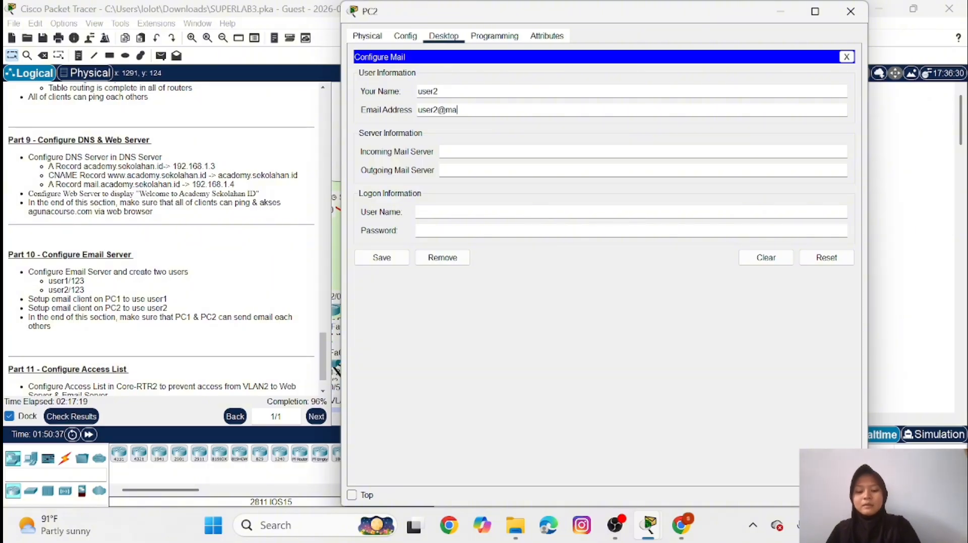
pyautogui.write('il.ac')
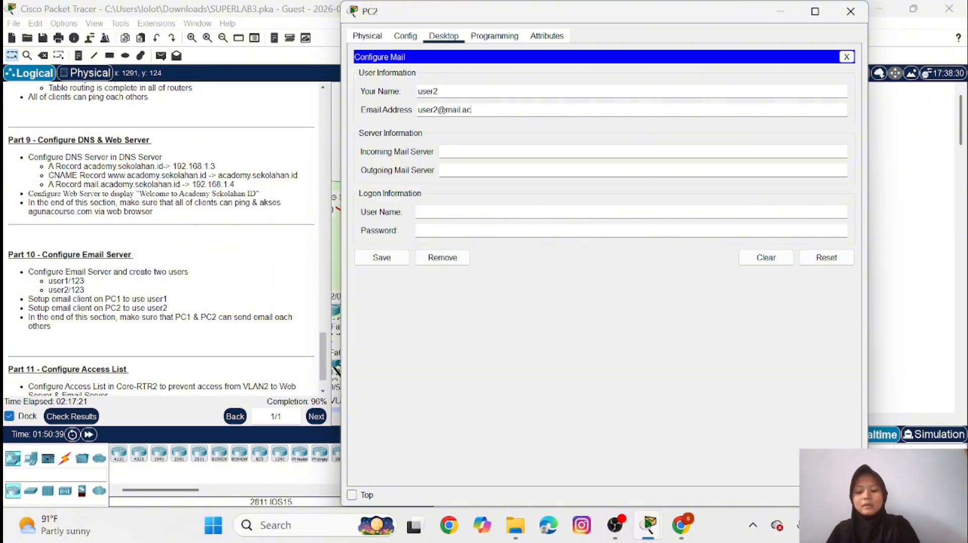
pyautogui.write('ademy.sekol')
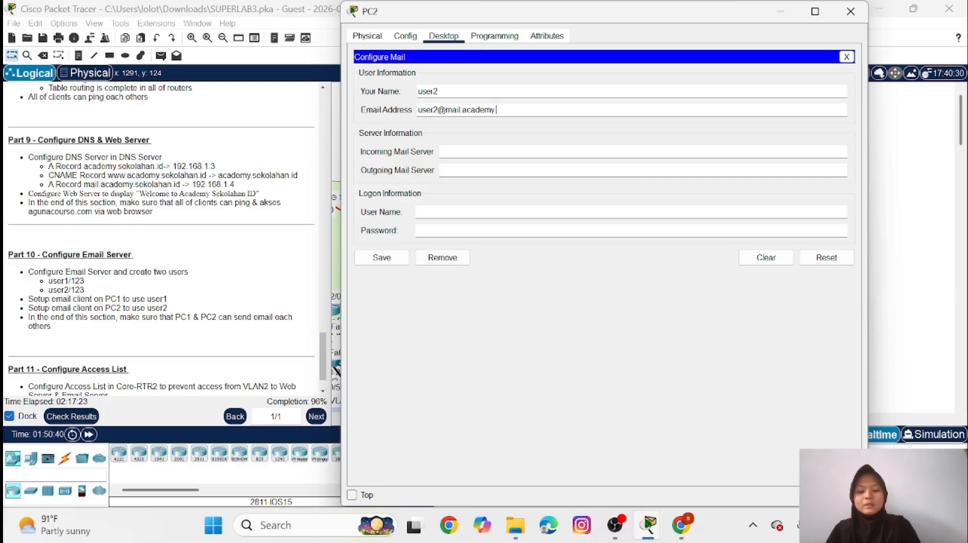
pyautogui.write('ah')
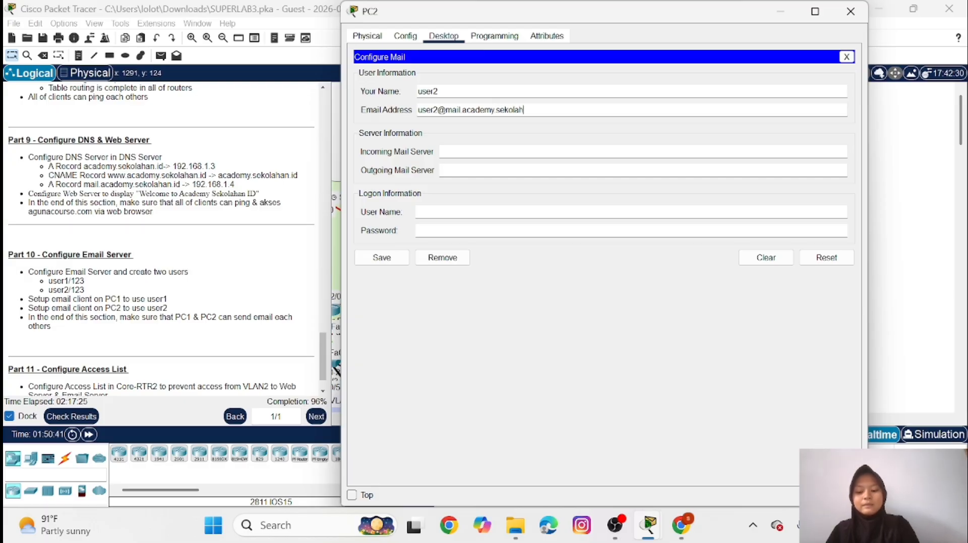
pyautogui.write('an.id')
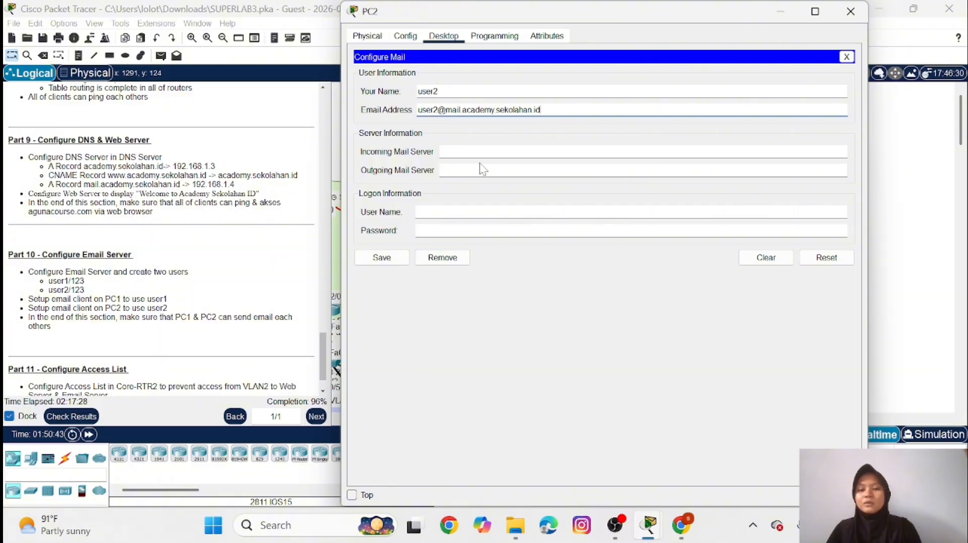
# Set PC2's incoming mail server to mail.academy.sekolahan.id
pyautogui.click(442, 152)
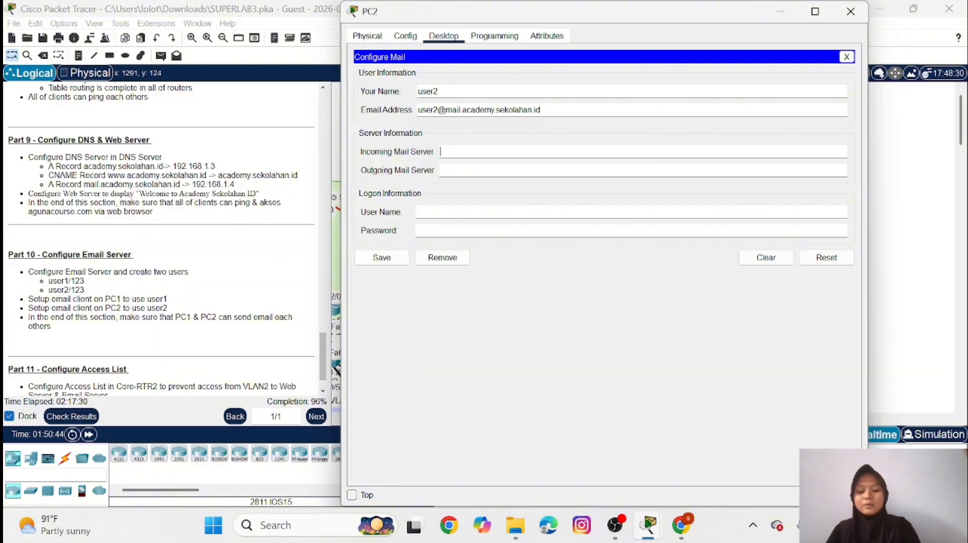
pyautogui.write('mail.a')
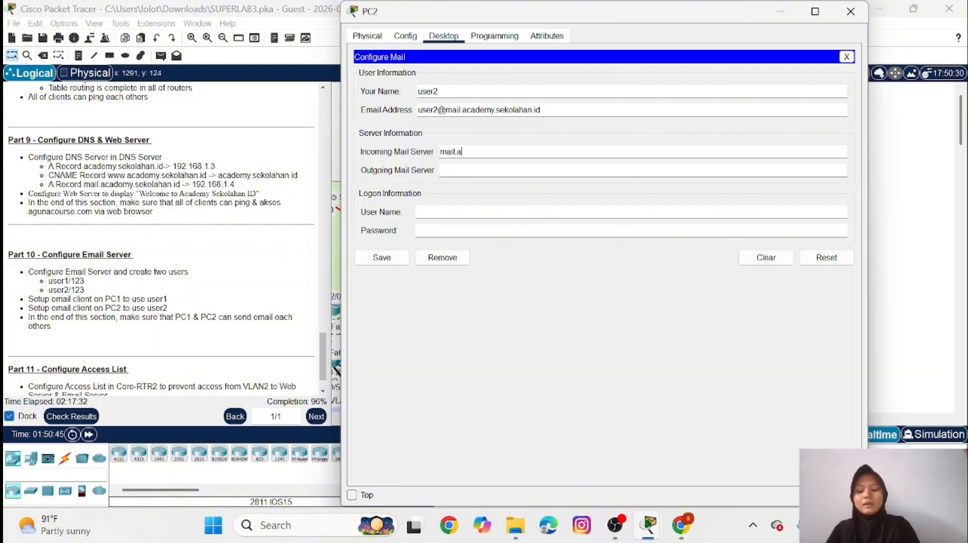
pyautogui.write('cademy.')
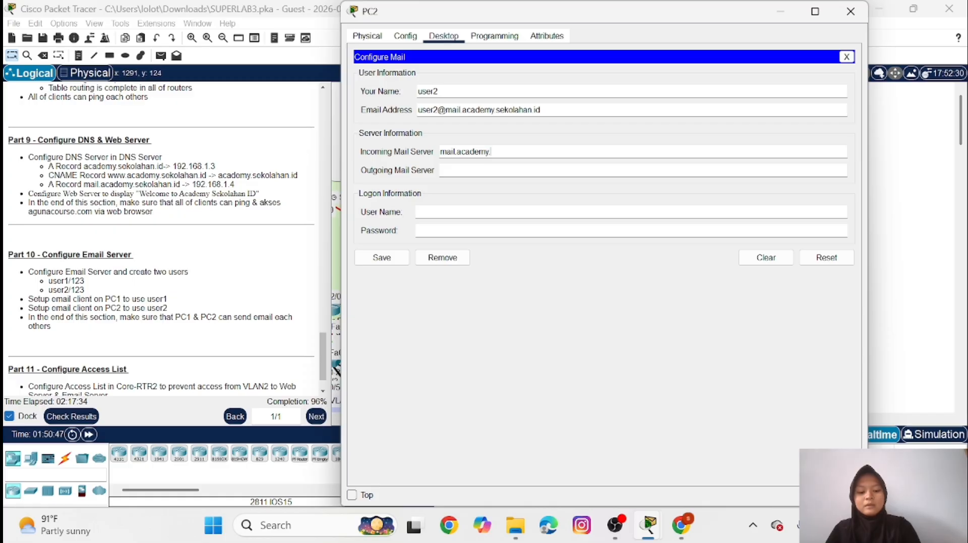
pyautogui.write('sekol')
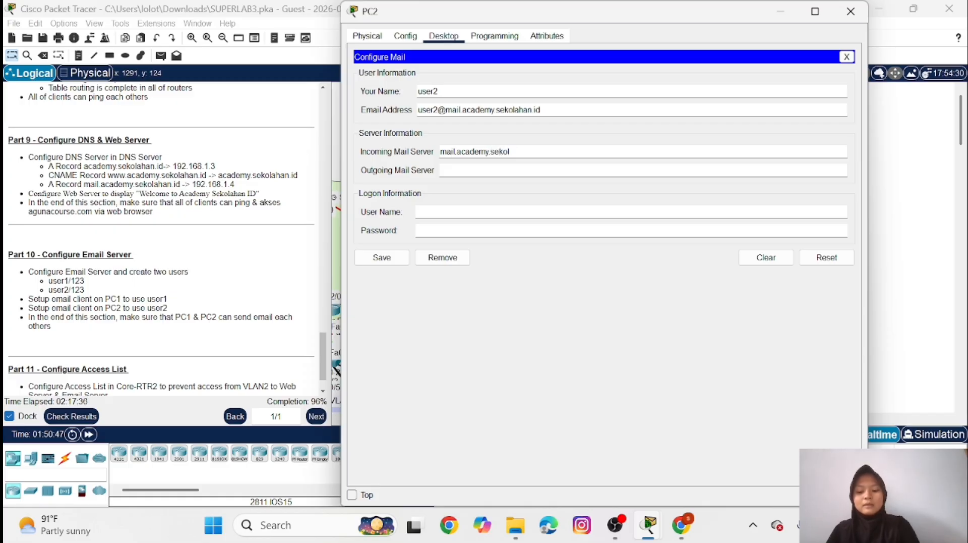
pyautogui.write('ahan.i')
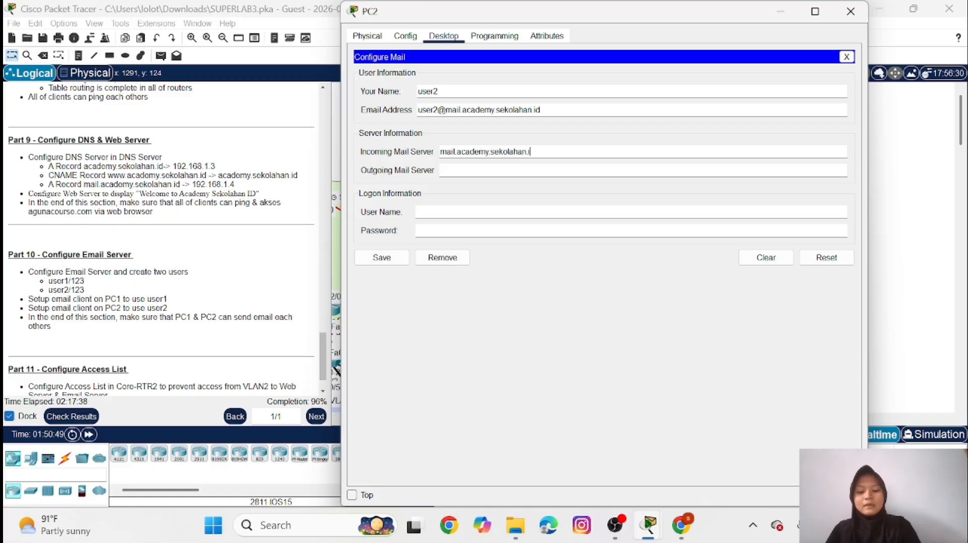
pyautogui.write('d')
# Set PC2's outgoing mail server to mail.academy.sekolahan.id
pyautogui.press('Tab')
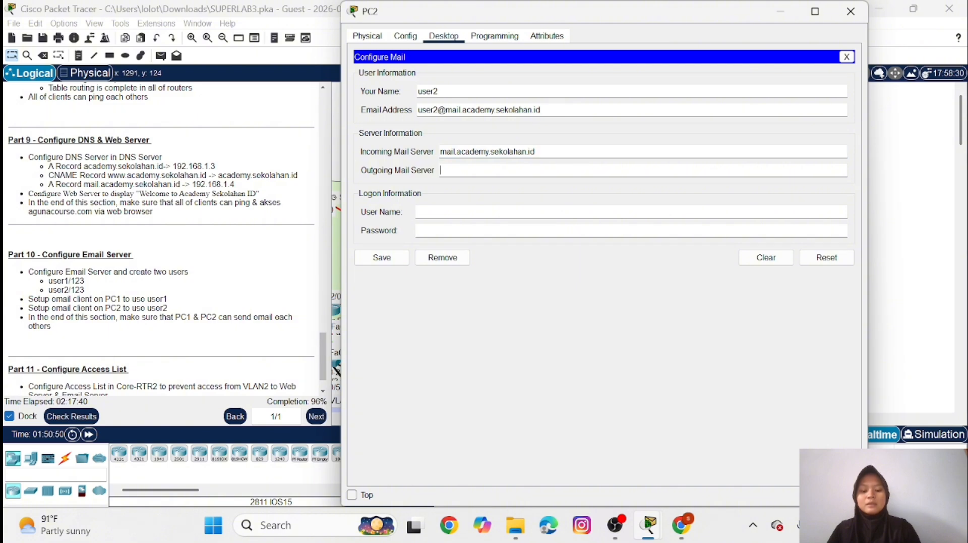
pyautogui.write('m')
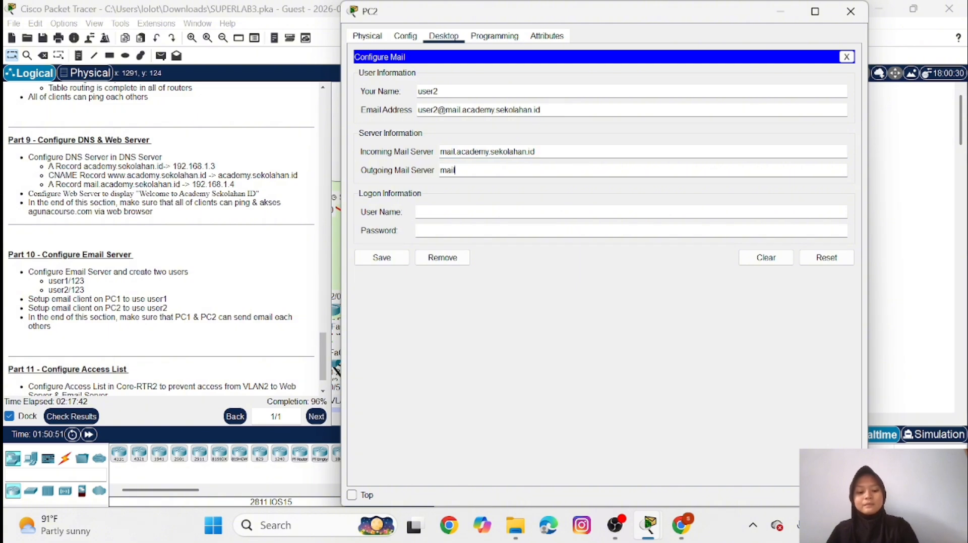
pyautogui.write('ail')
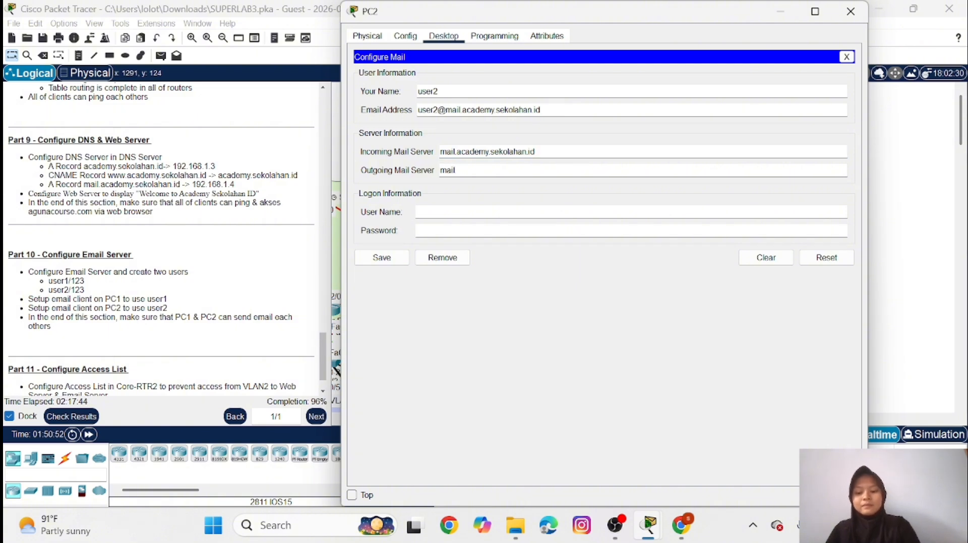
pyautogui.write('.academy')
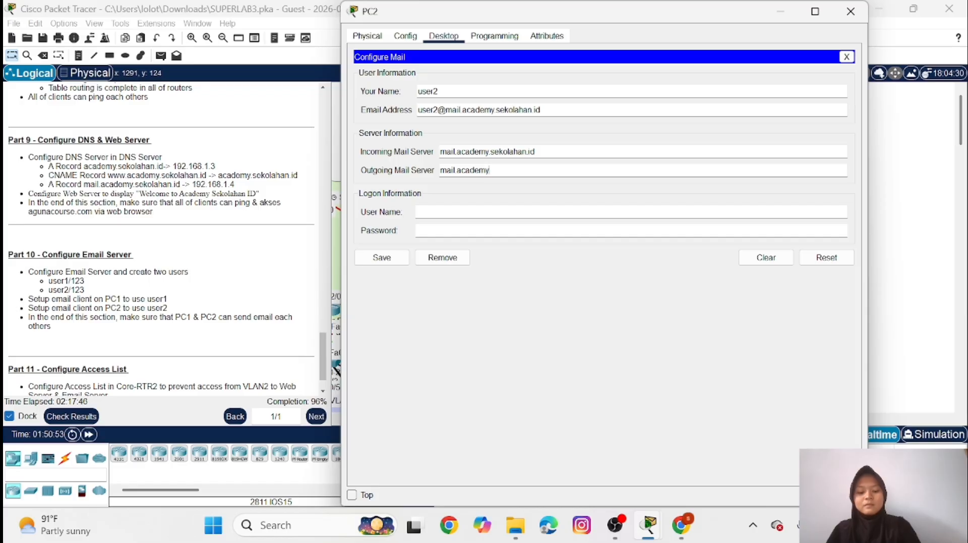
pyautogui.write('.sekol')
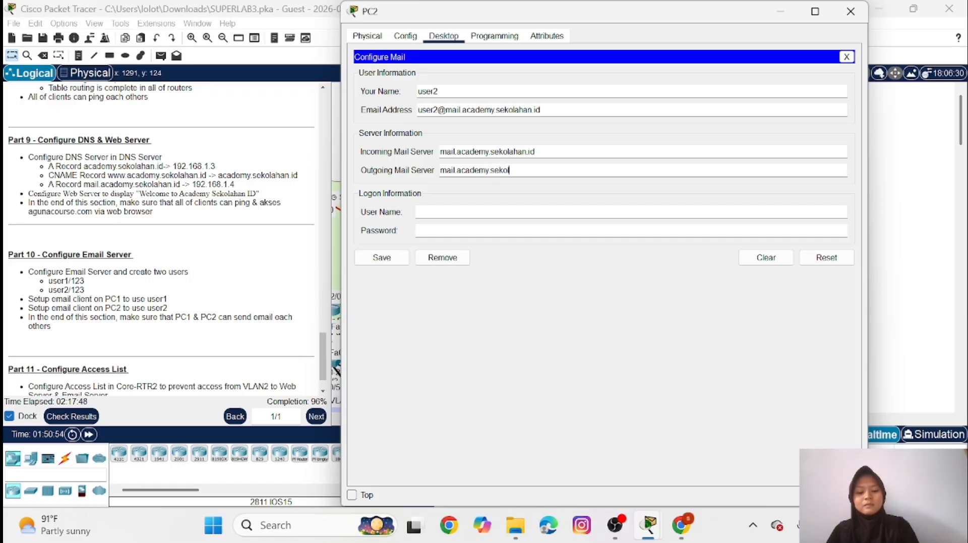
pyautogui.write('ahan')
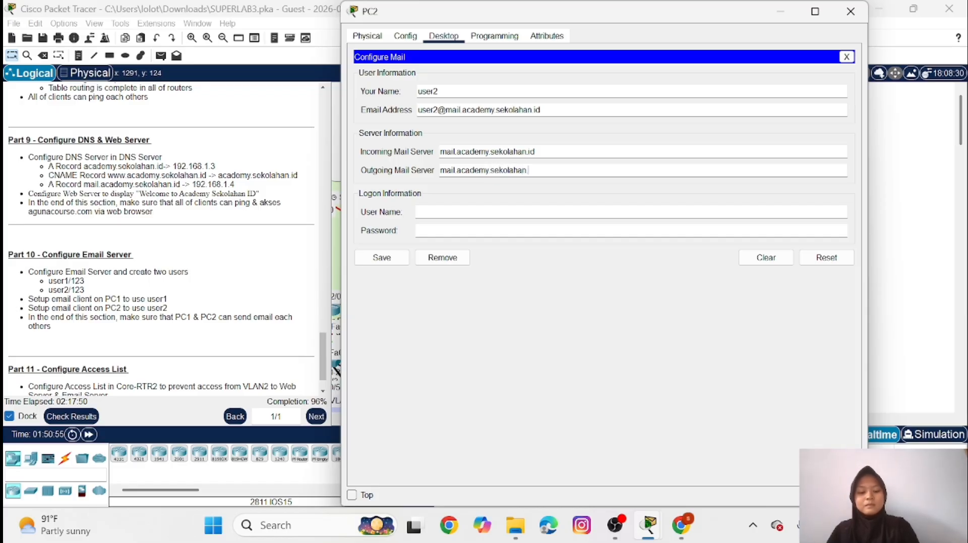
pyautogui.write('.id')
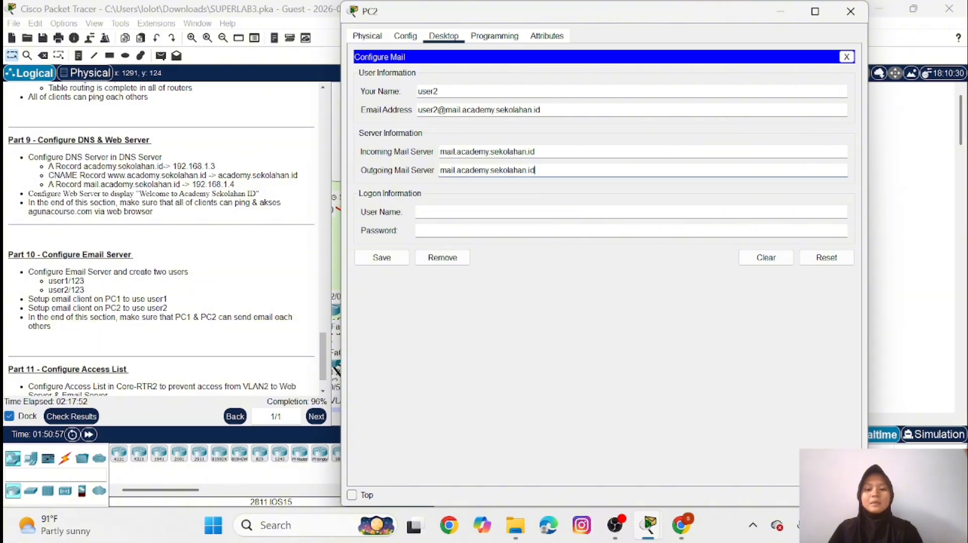
pyautogui.write('u')
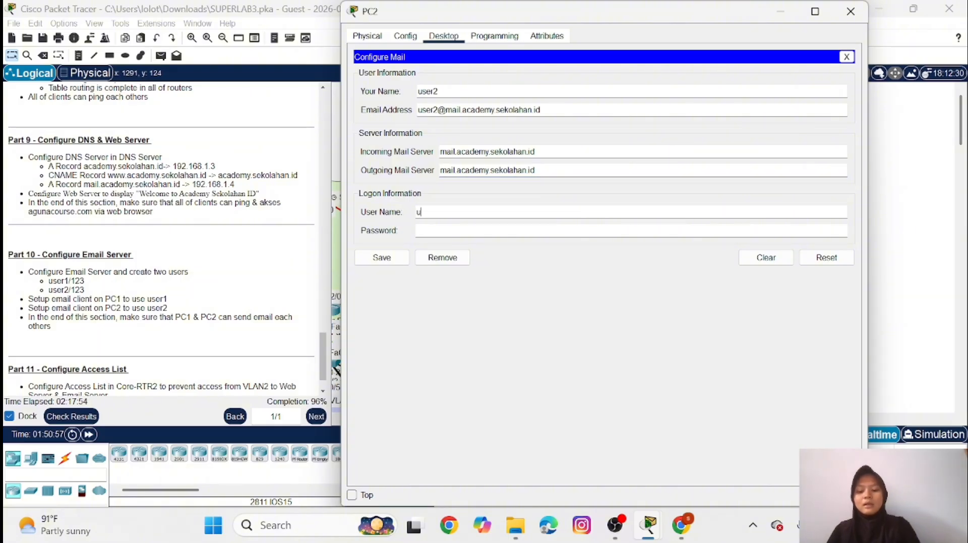
pyautogui.write('ser2')
# Enter user2 as the logon user name with the account password and save PC2's mail configuration
pyautogui.press('Tab')
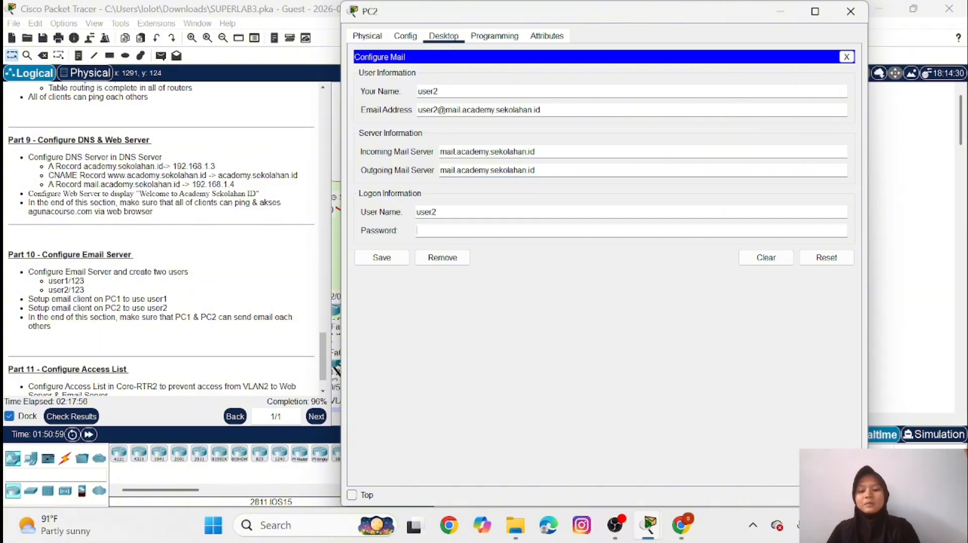
pyautogui.write('123')
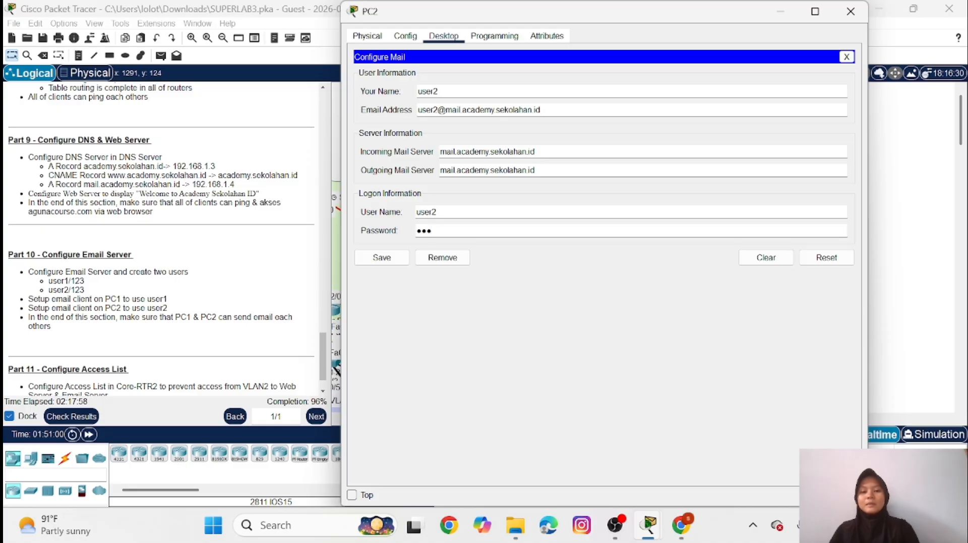
pyautogui.click(388, 262)
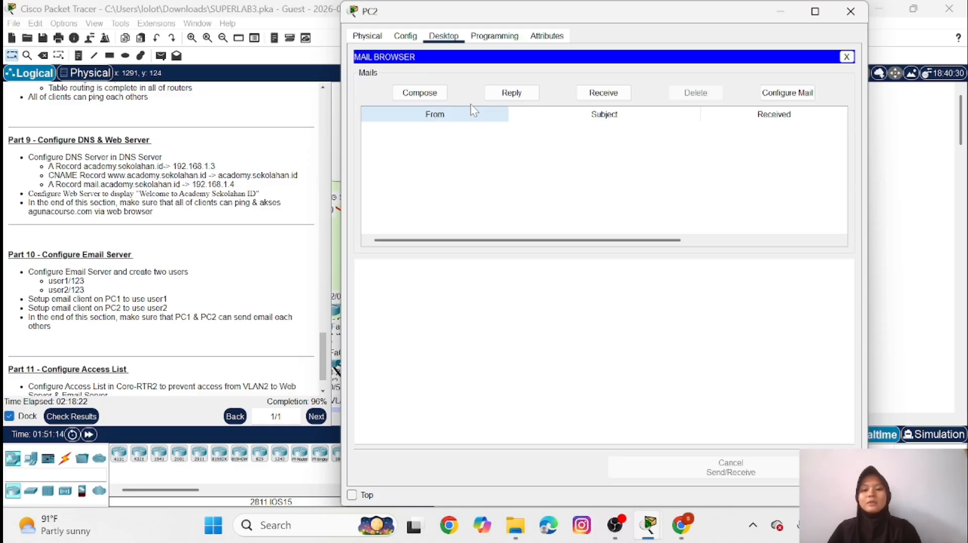
# Compose a new message on PC2 and enter user1's e-mail address as the recipient
pyautogui.click(434, 94)
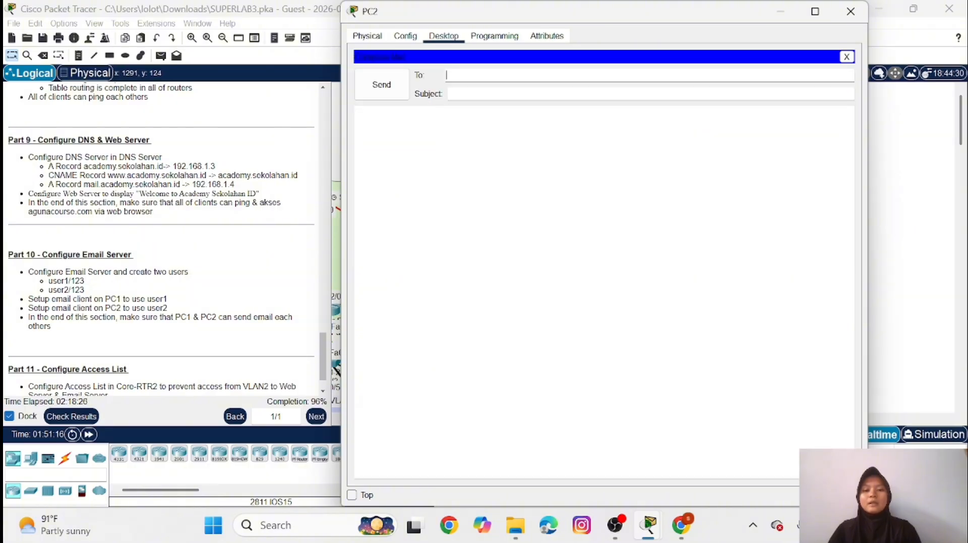
pyautogui.write('user1')
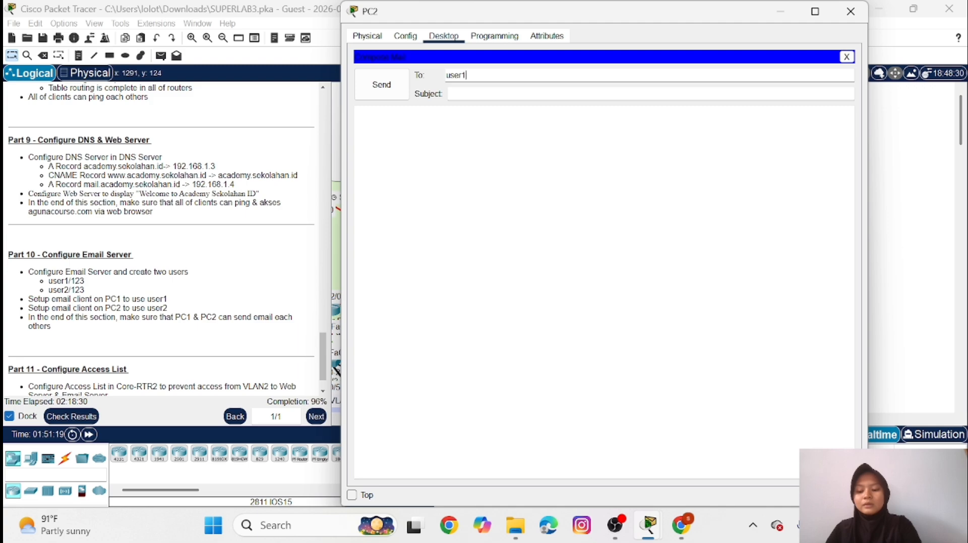
pyautogui.write('@')
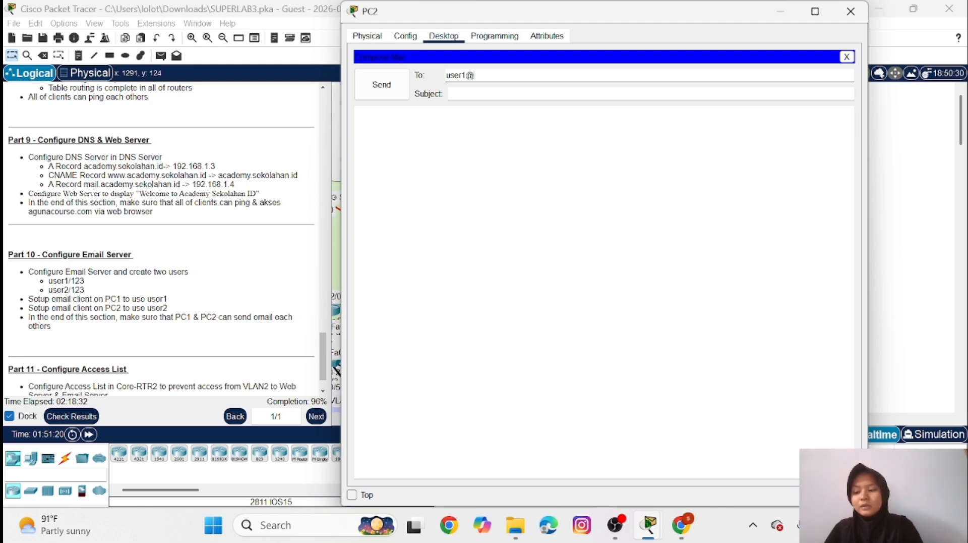
pyautogui.write('acade')
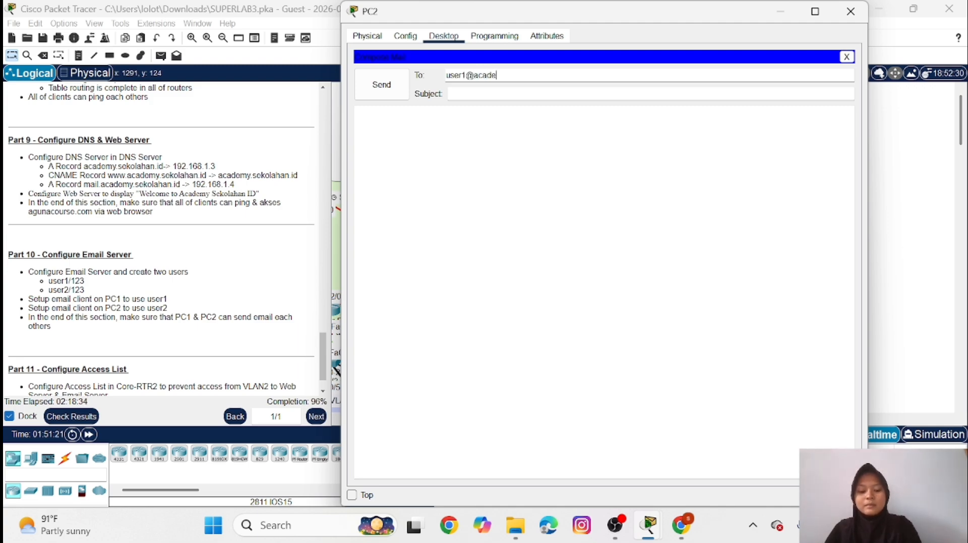
pyautogui.write('my.se')
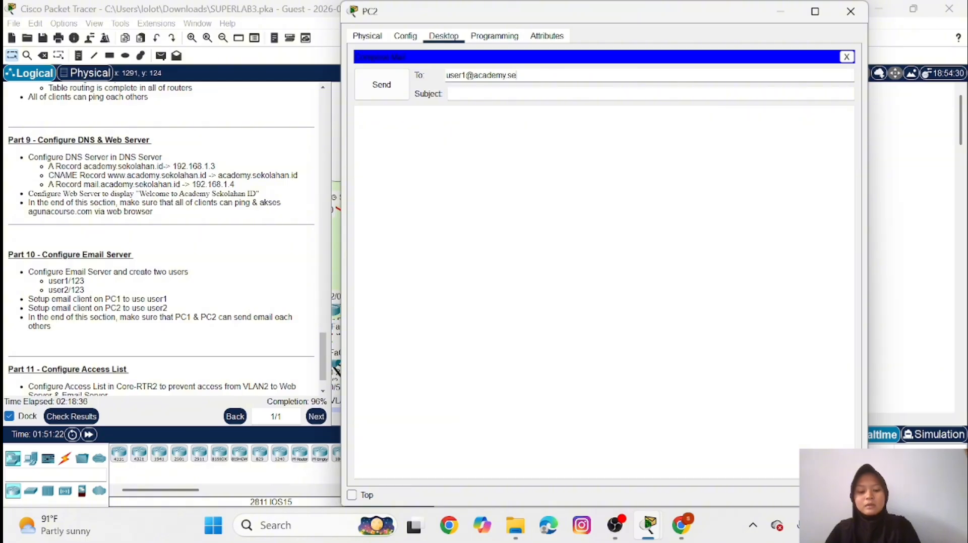
pyautogui.write('kolaha')
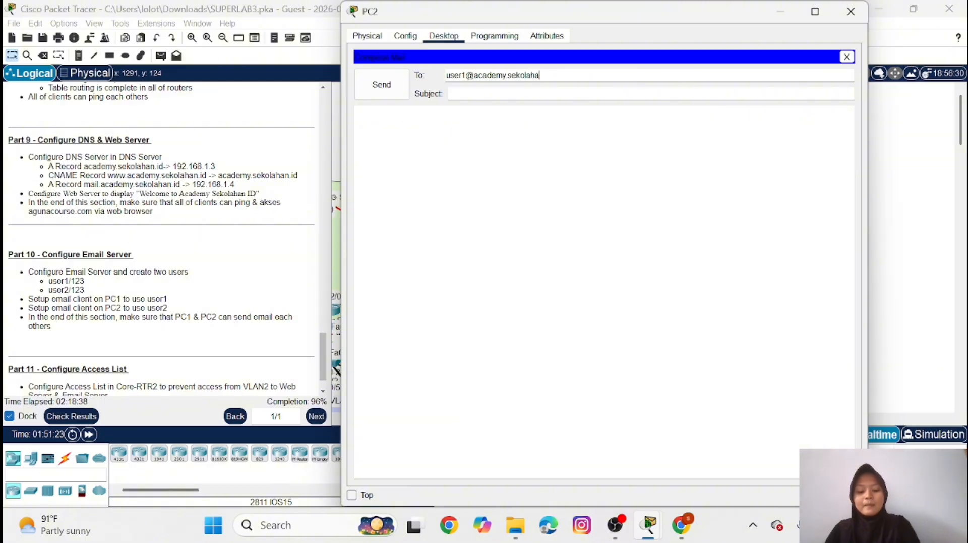
pyautogui.write('n.id')
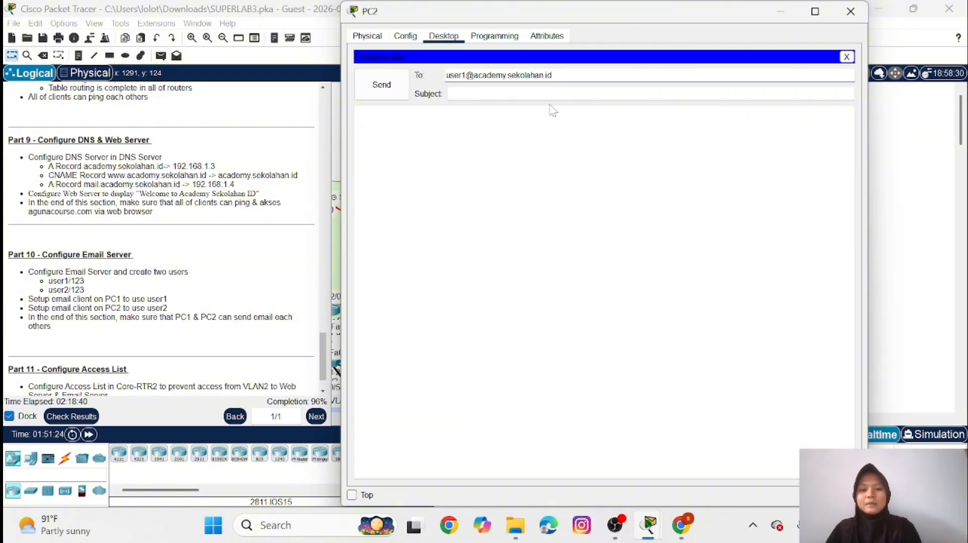
# Give PC2's message to user1 the subject "conncect" and the body "halo", send it, and minimize the PC2 window
pyautogui.click(454, 94)
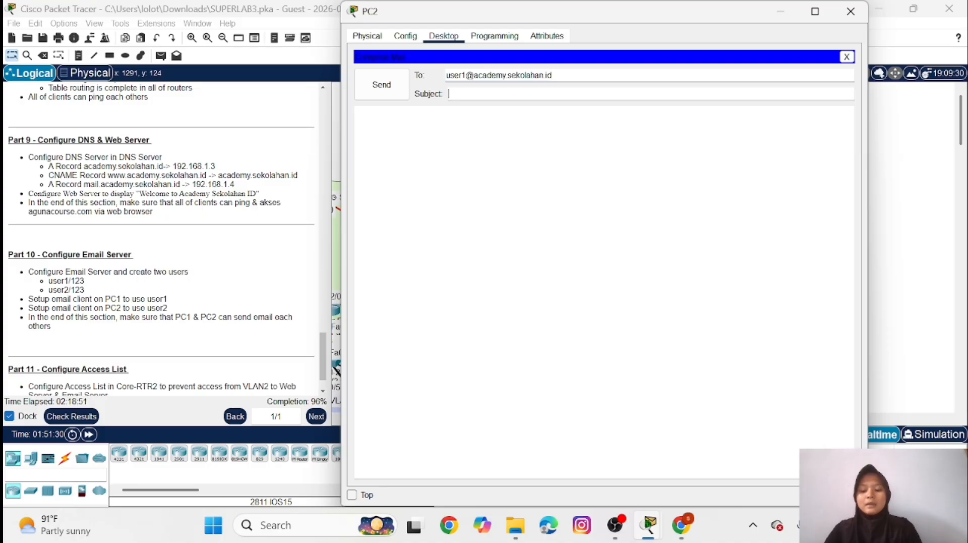
pyautogui.write('connecect')
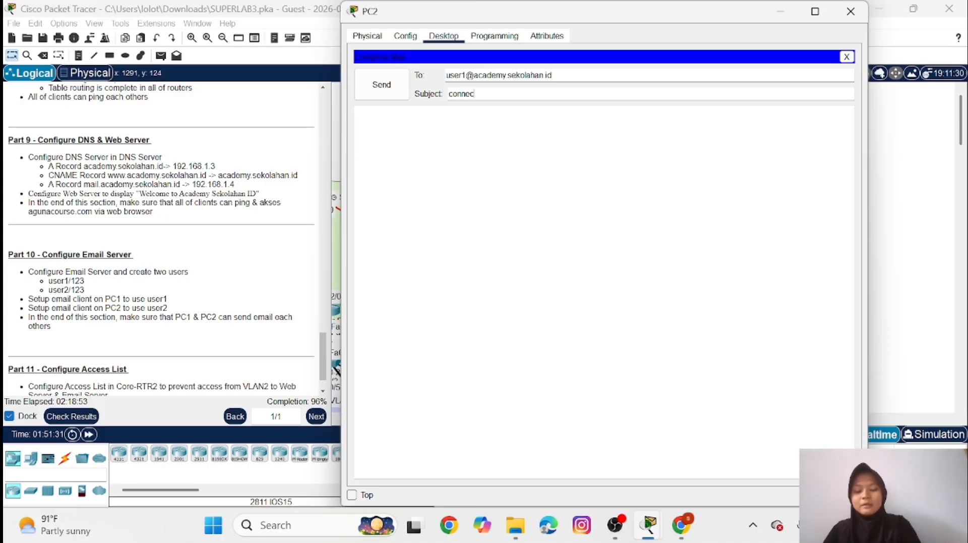
pyautogui.press('Tab')
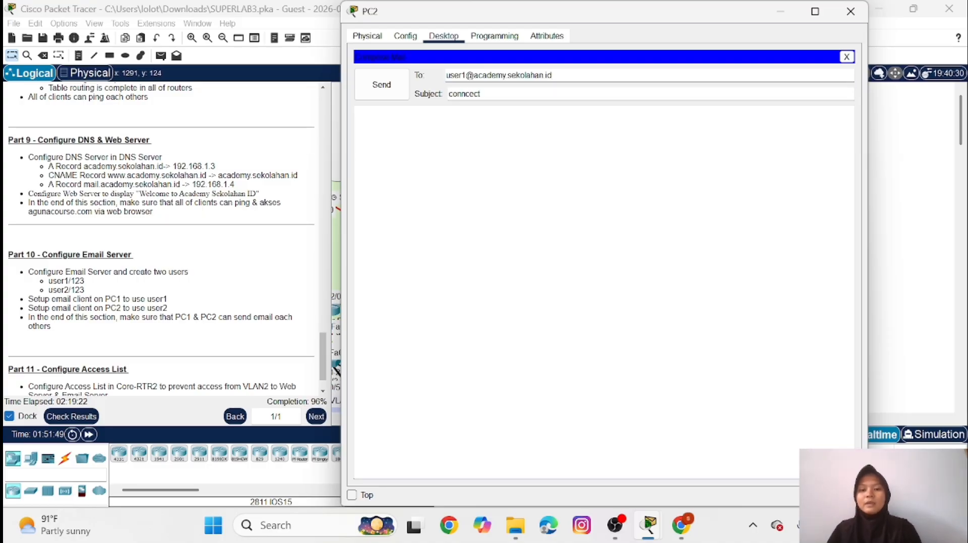
pyautogui.write('halo')
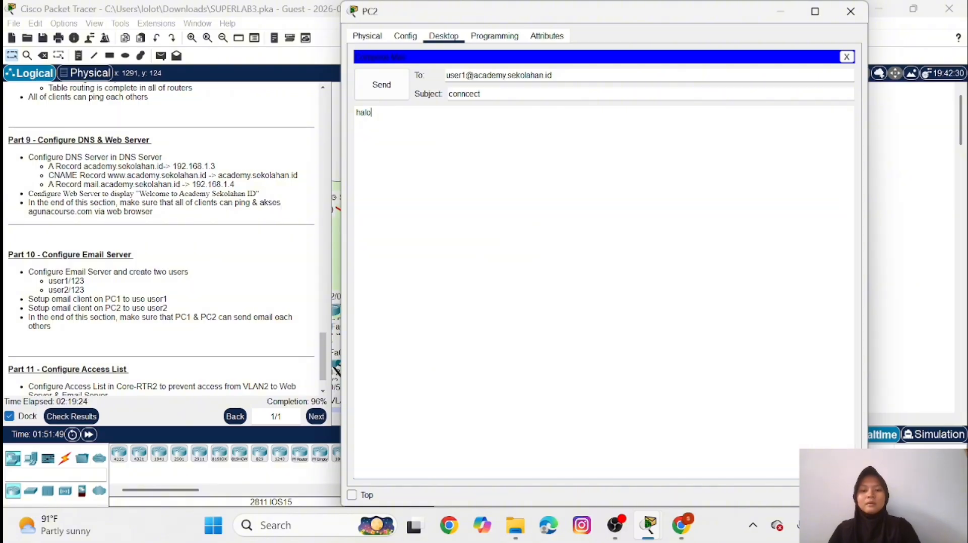
pyautogui.click(380, 92)
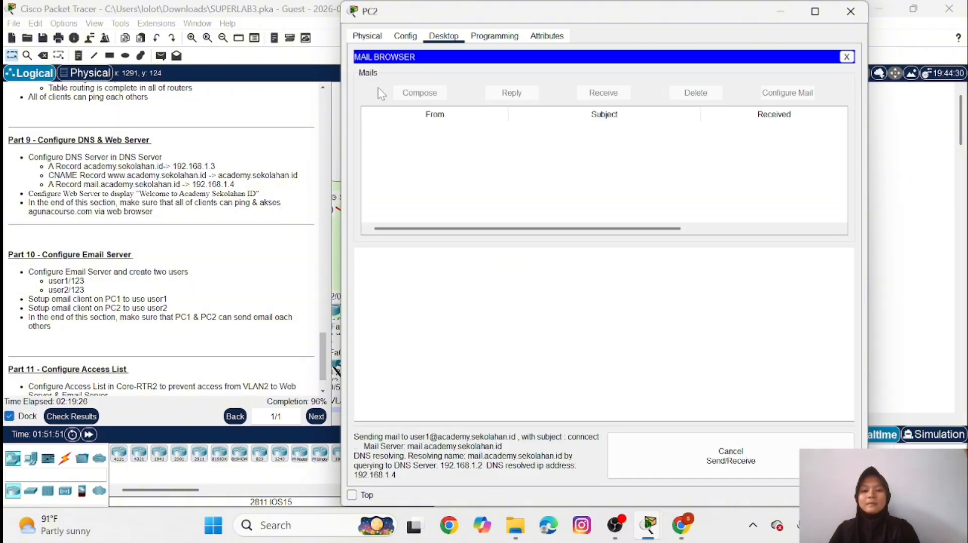
pyautogui.click(781, 11)
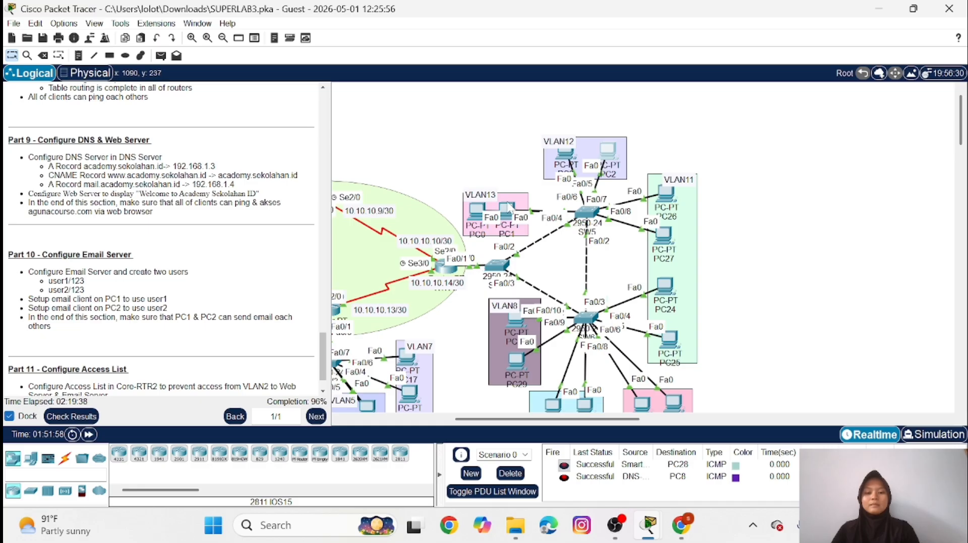
# Receive mail on PC1 and open the newest message from user2
pyautogui.click(506, 212)
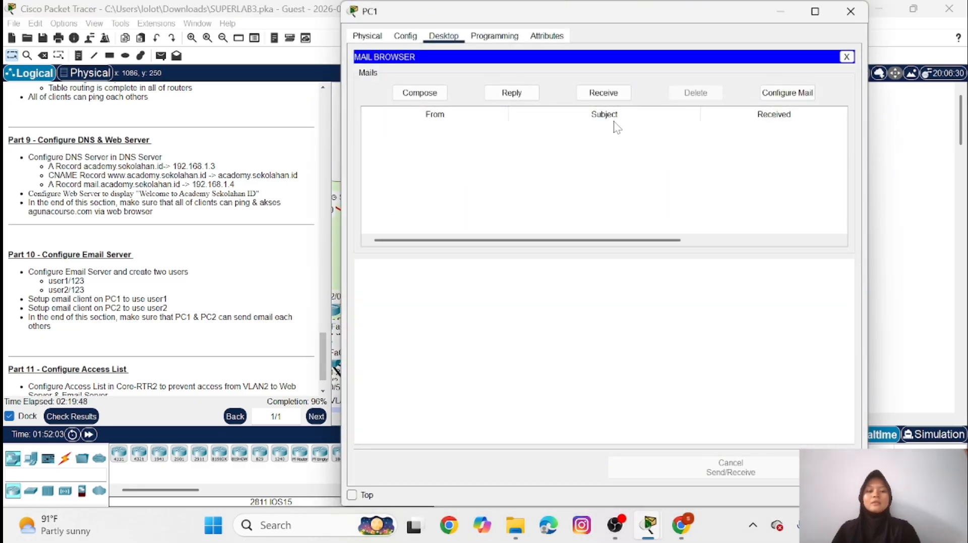
pyautogui.click(609, 94)
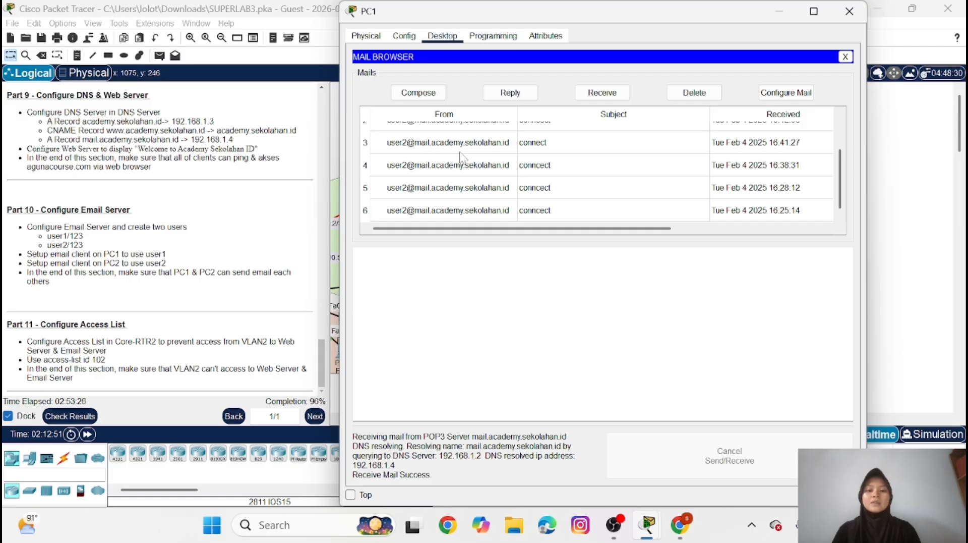
pyautogui.scroll(2, 422, 184)
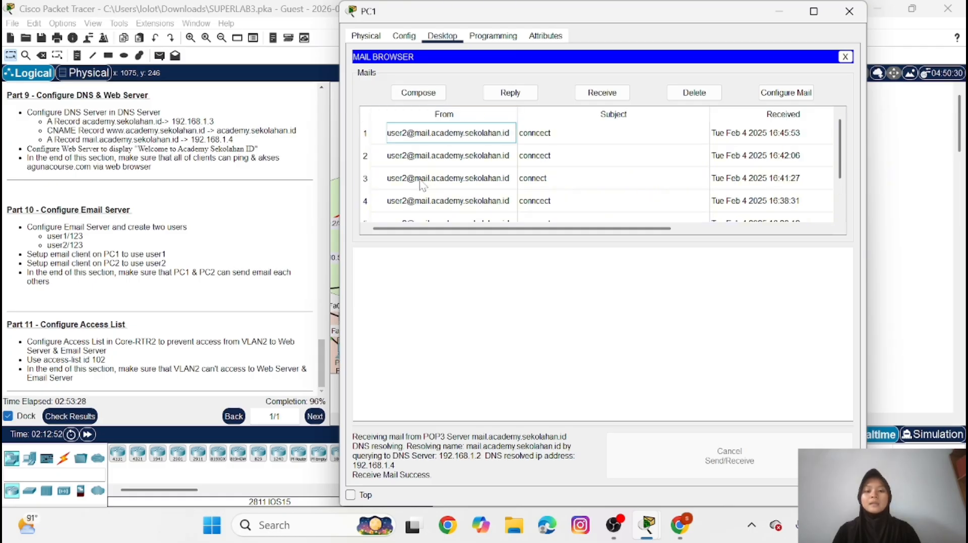
pyautogui.doubleClick(553, 135)
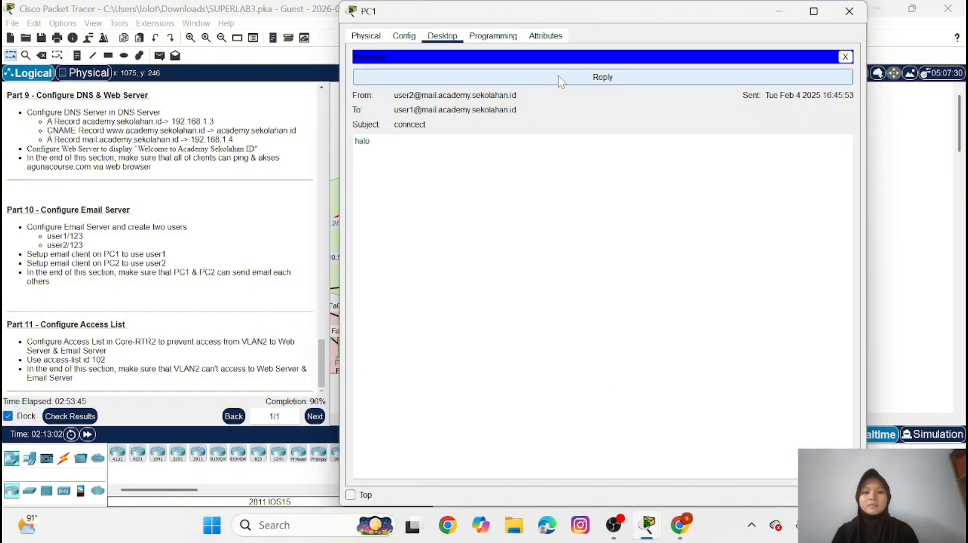
# Reply "hai" to user2 from PC1 with the recipient's domain changed to academy.sekolahan.id, send it, and minimize PC1
pyautogui.click(598, 80)
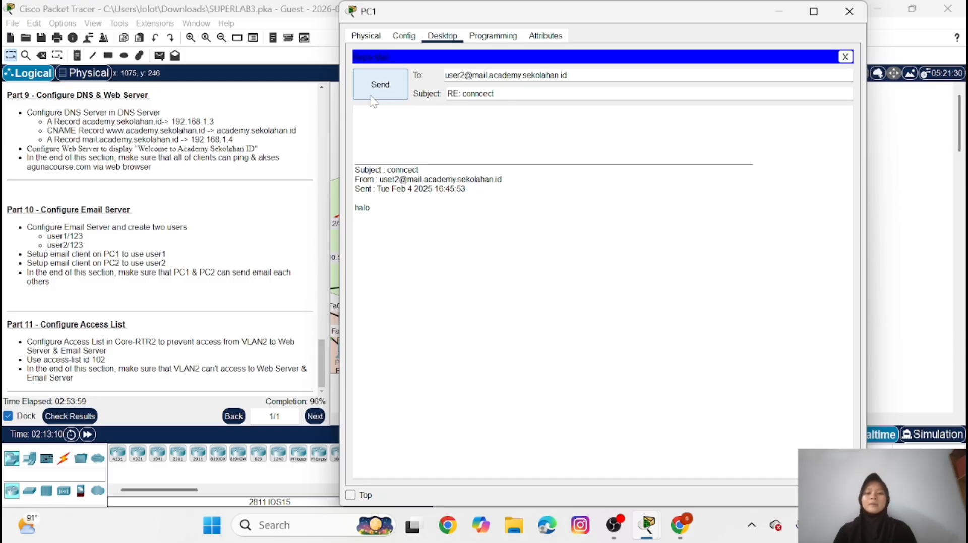
pyautogui.write('ai')
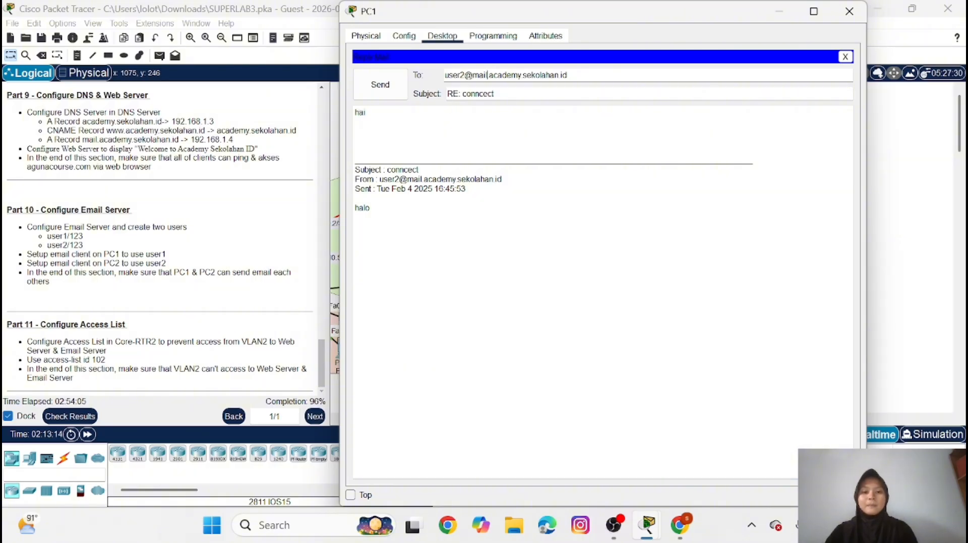
pyautogui.press('BackSpace')
pyautogui.press('BackSpace')
pyautogui.press('BackSpace')
pyautogui.press('BackSpace')
pyautogui.press('BackSpace')
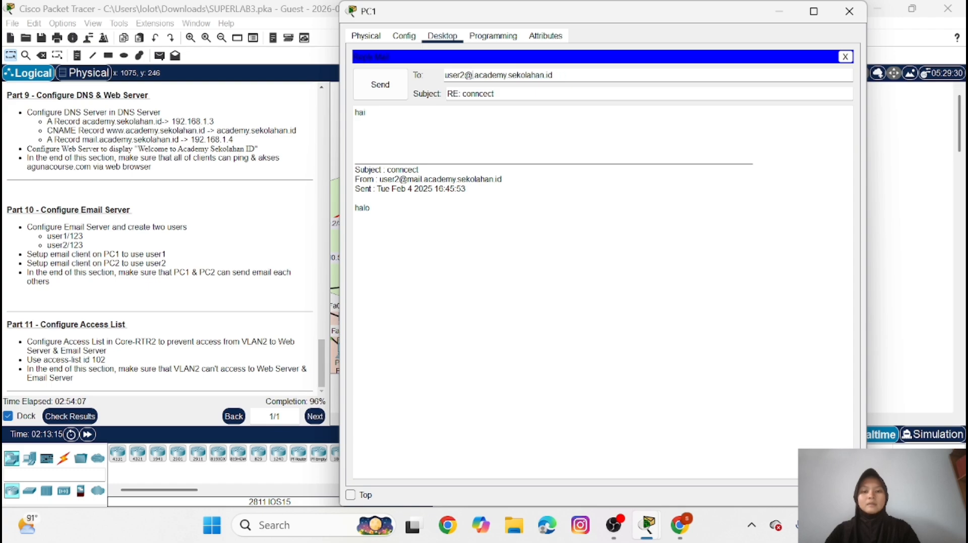
pyautogui.press('Delete')
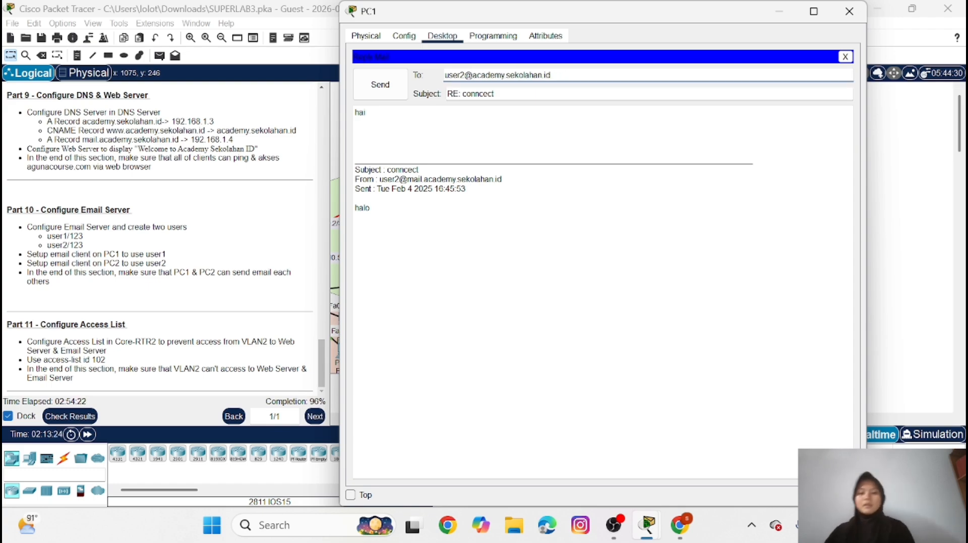
pyautogui.click(389, 91)
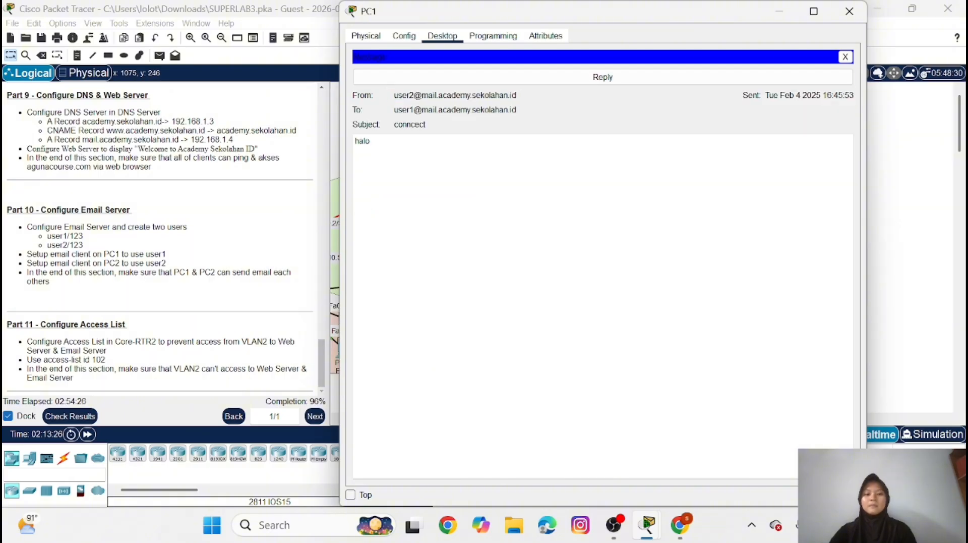
pyautogui.click(845, 57)
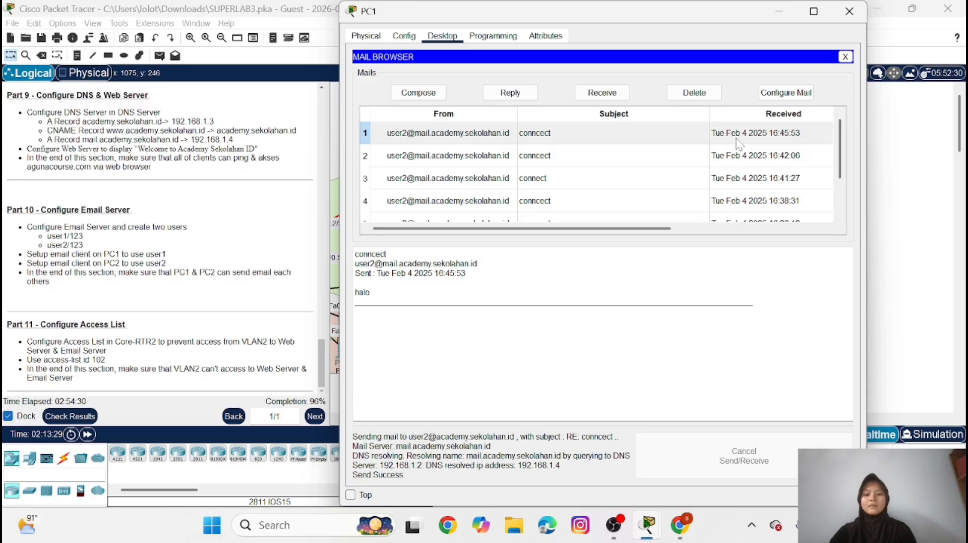
pyautogui.click(776, 12)
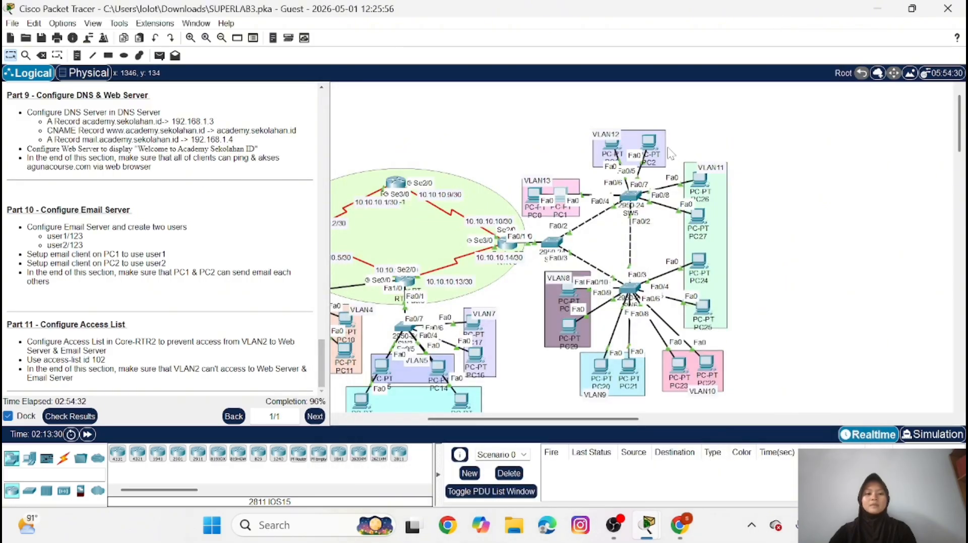
# Receive mail on PC2 and read user1's reply
pyautogui.click(649, 143)
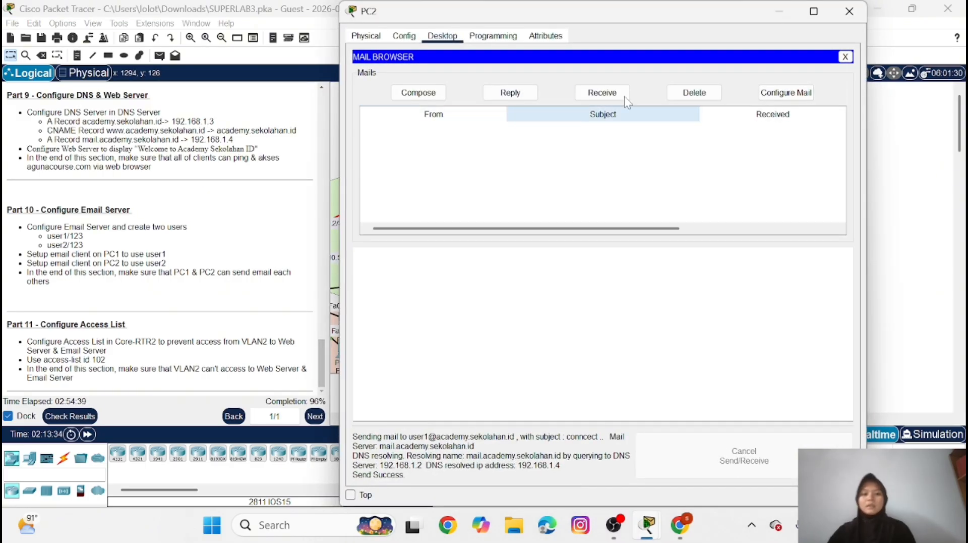
pyautogui.click(619, 95)
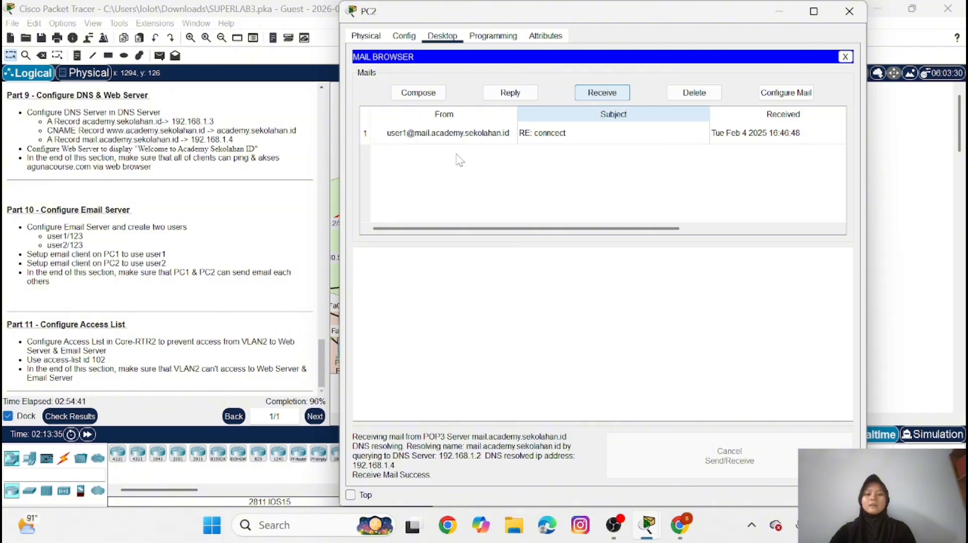
pyautogui.doubleClick(602, 135)
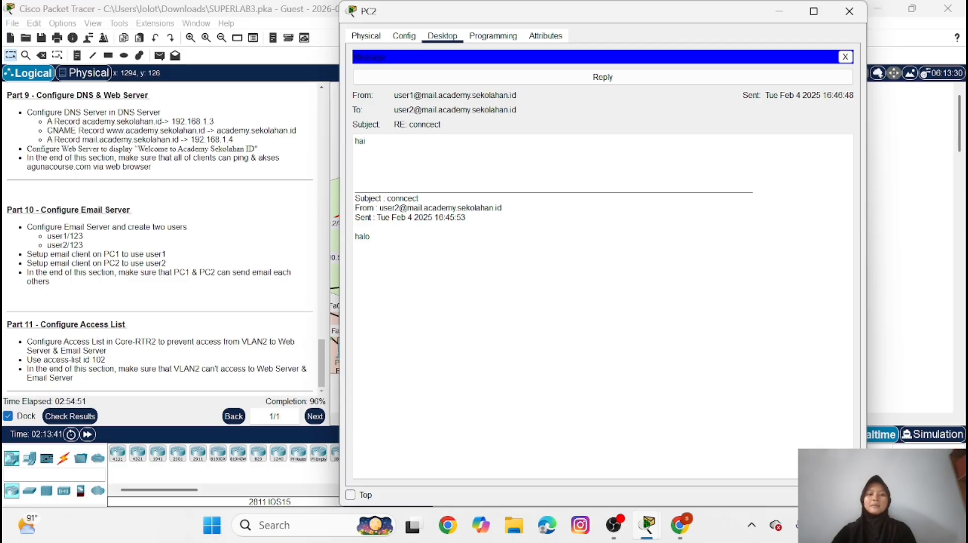
pyautogui.click(780, 13)
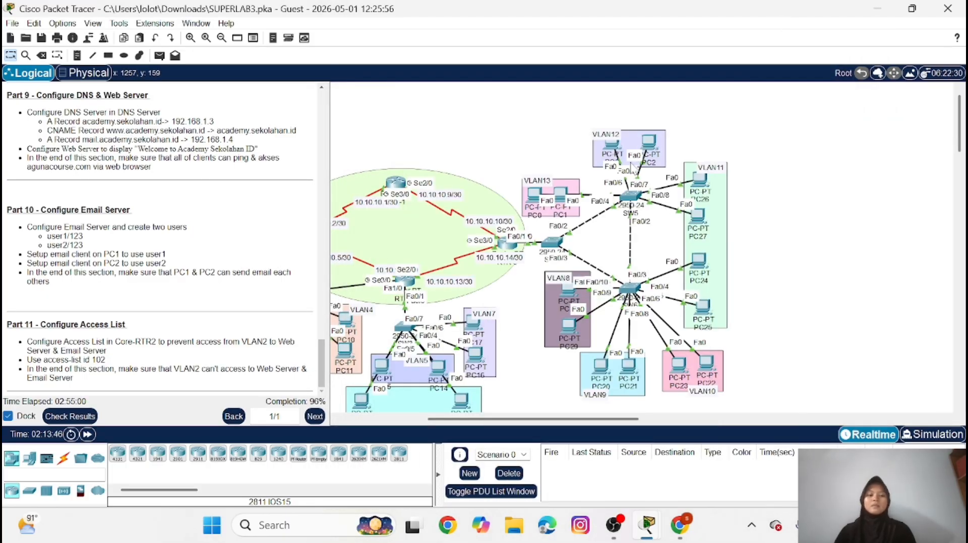
# On PC1, reply to the oldest message from user2, adding "haii" and changing the recipient's domain to academy.sekolahan.id, and send it
pyautogui.click(561, 194)
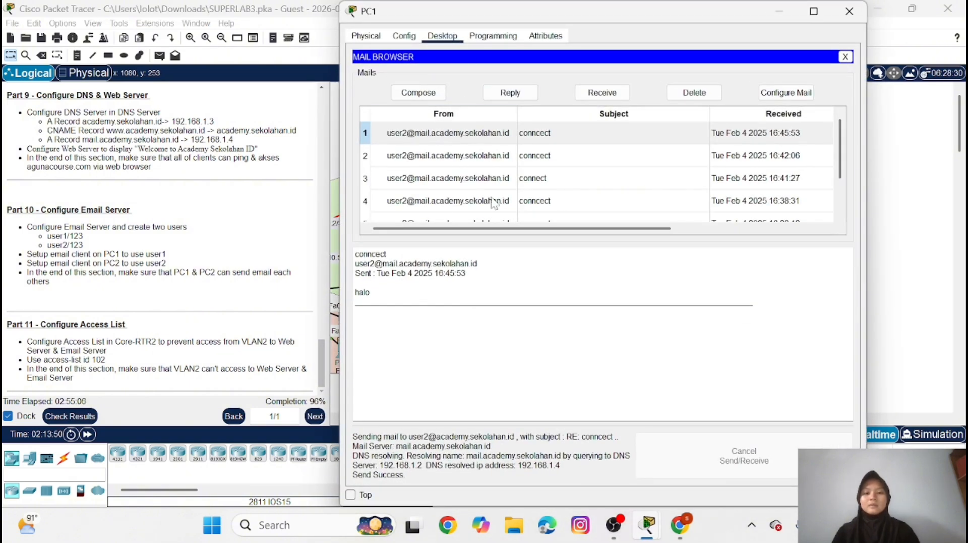
pyautogui.scroll(-2, 493, 202)
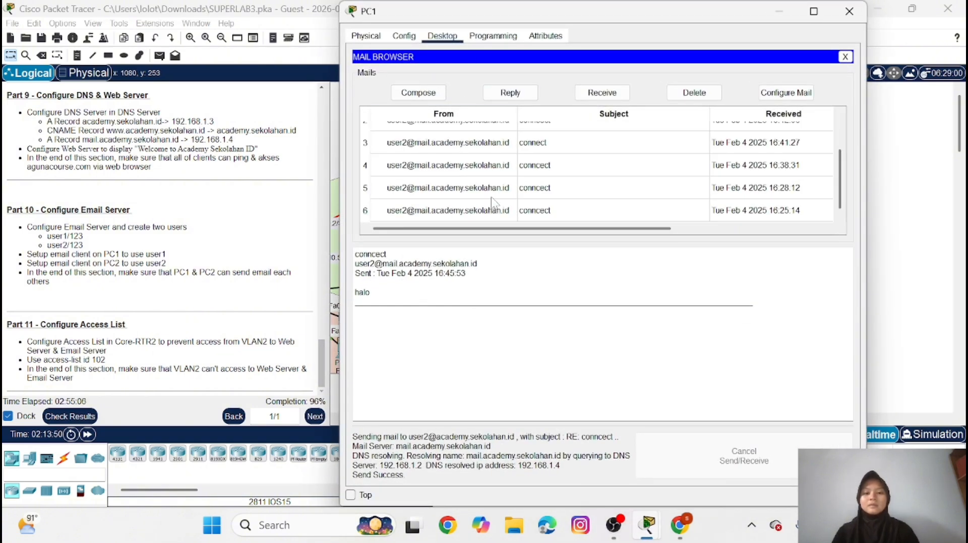
pyautogui.doubleClick(555, 209)
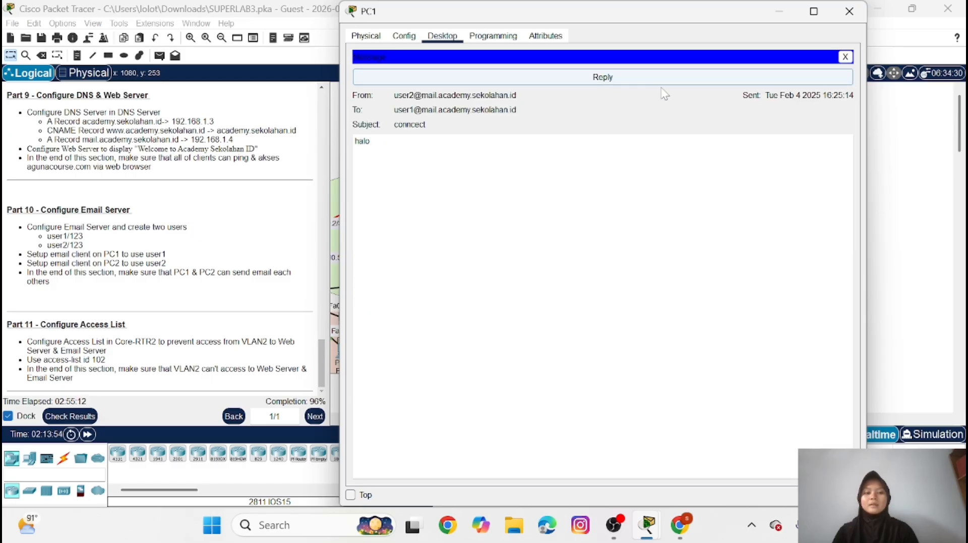
pyautogui.click(618, 80)
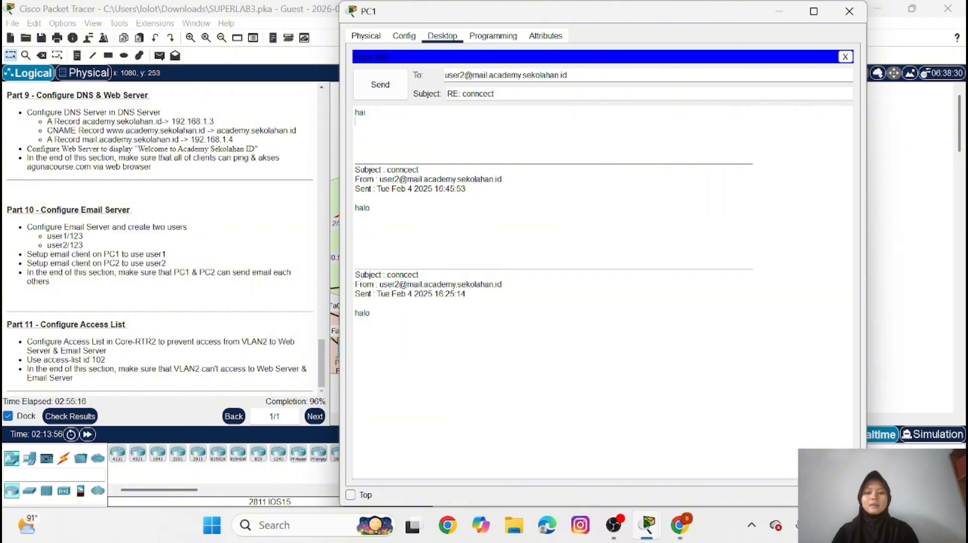
pyautogui.write('haii')
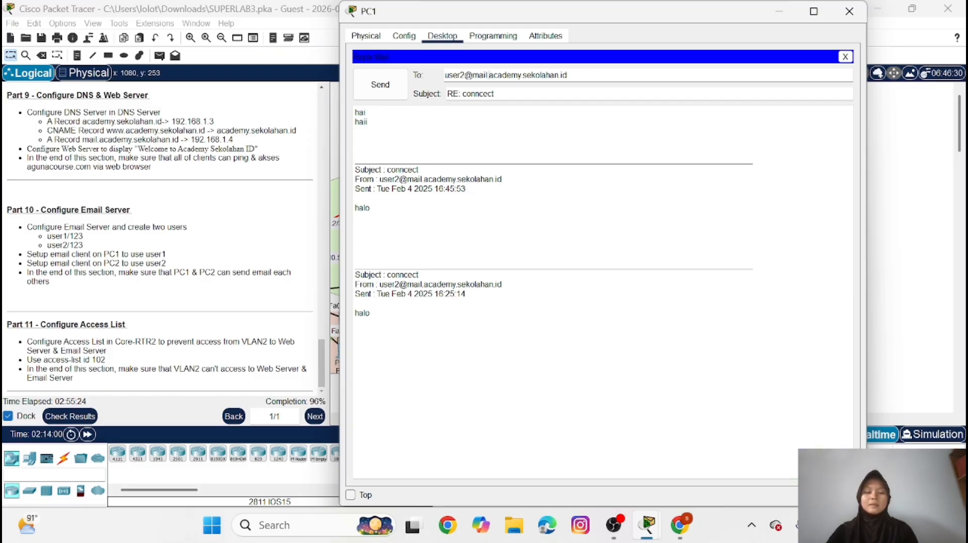
pyautogui.press('BackSpace')
pyautogui.press('BackSpace')
pyautogui.press('BackSpace')
pyautogui.press('BackSpace')
pyautogui.press('BackSpace')
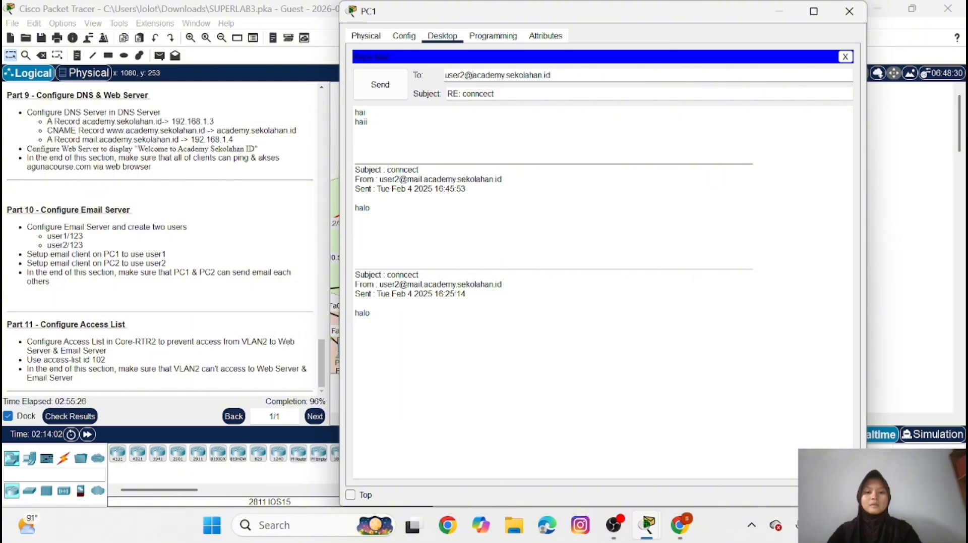
pyautogui.click(383, 86)
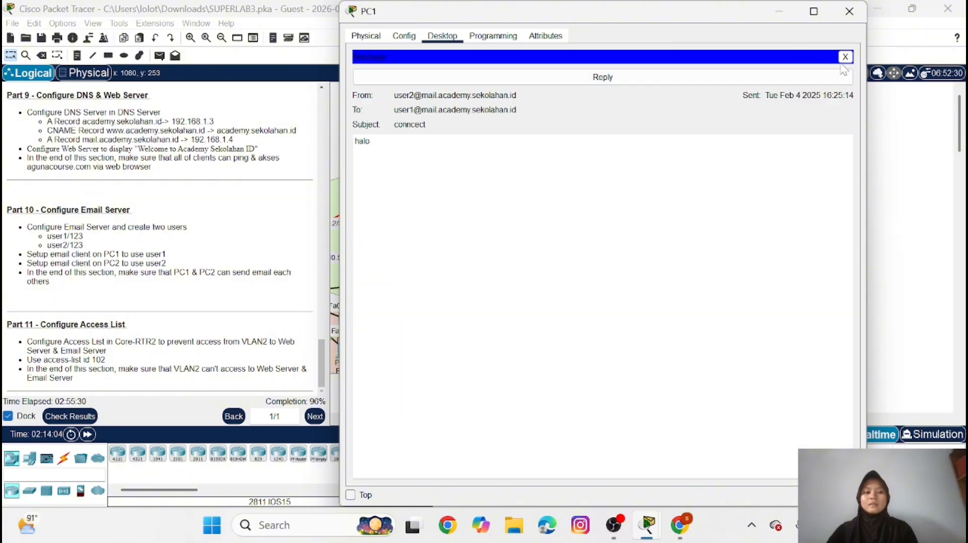
pyautogui.click(780, 11)
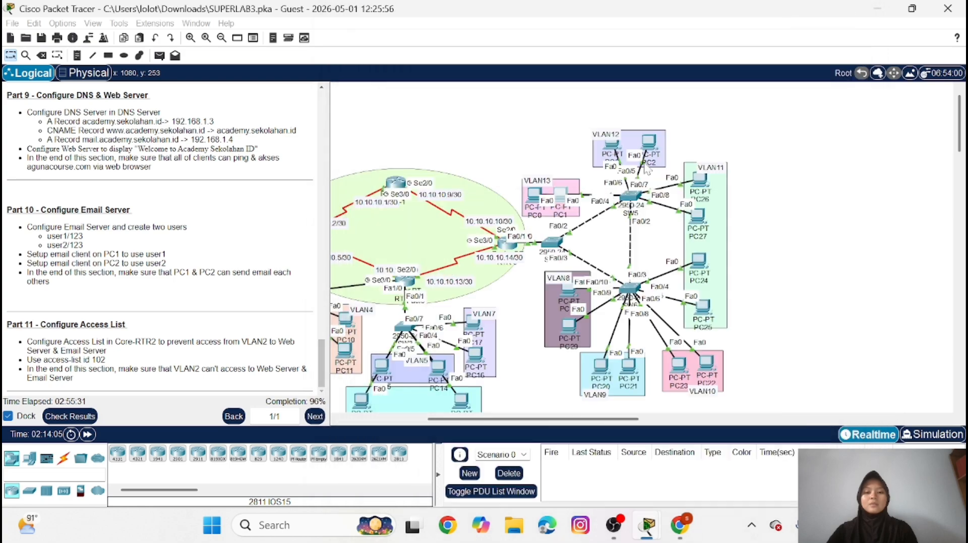
# Receive mail on PC2 again, read user1's newest reply, and return to the server area of the topology
pyautogui.click(654, 144)
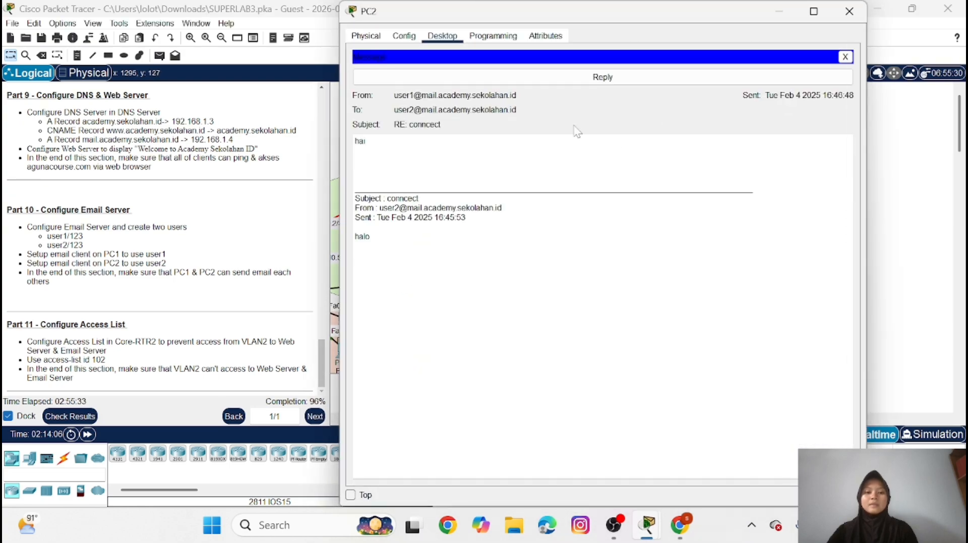
pyautogui.click(846, 57)
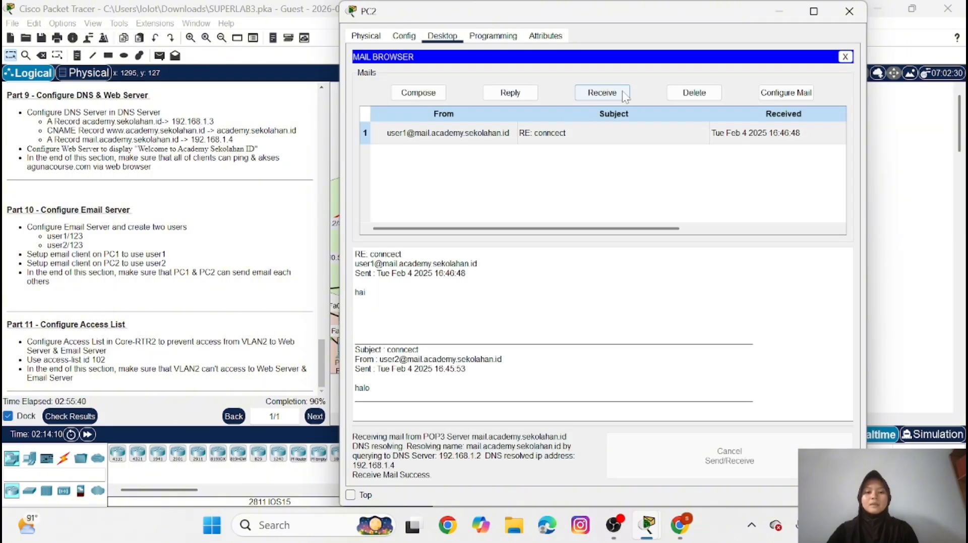
pyautogui.click(609, 95)
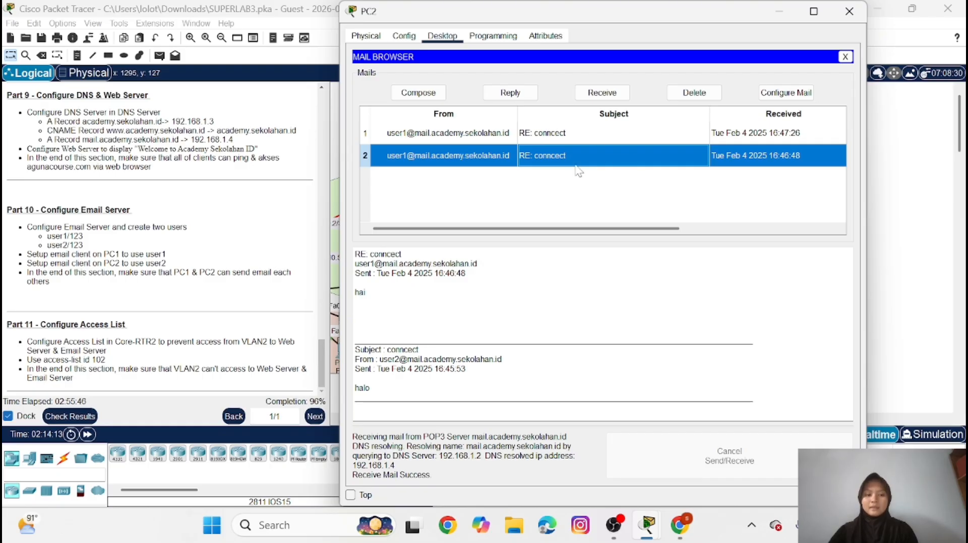
pyautogui.doubleClick(624, 135)
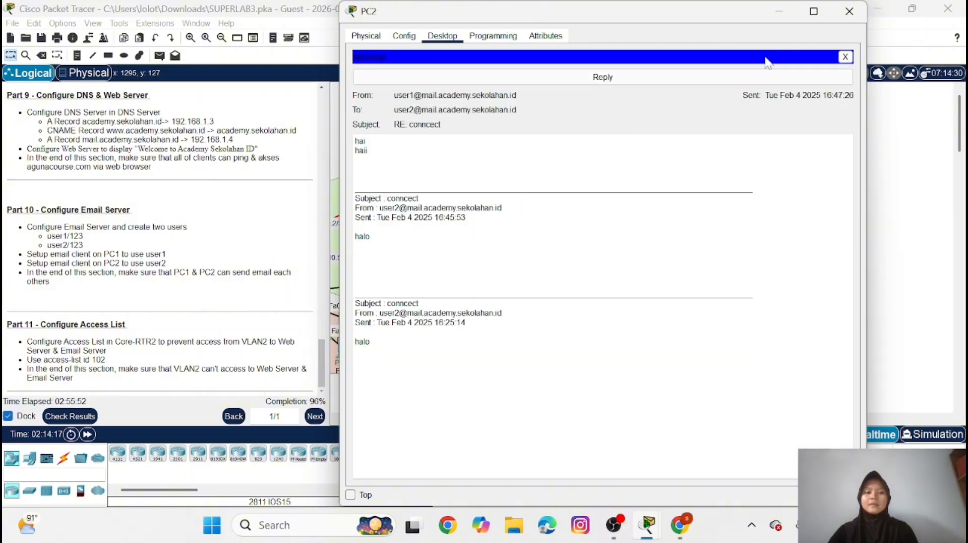
pyautogui.click(779, 12)
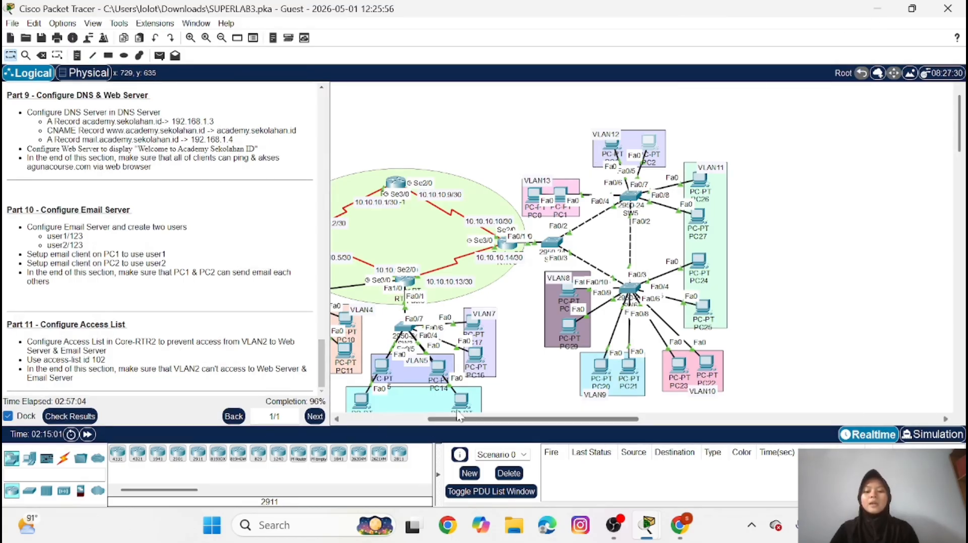
pyautogui.moveTo(454, 419); pyautogui.dragTo(370, 427)
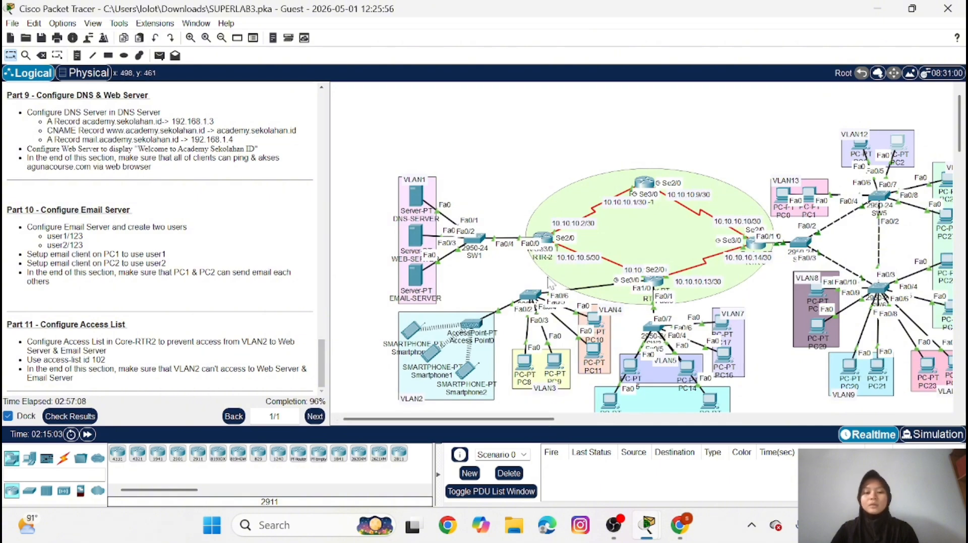
# Enter global configuration mode on router RTR-2, supplying the enable password for privileged mode
pyautogui.click(545, 237)
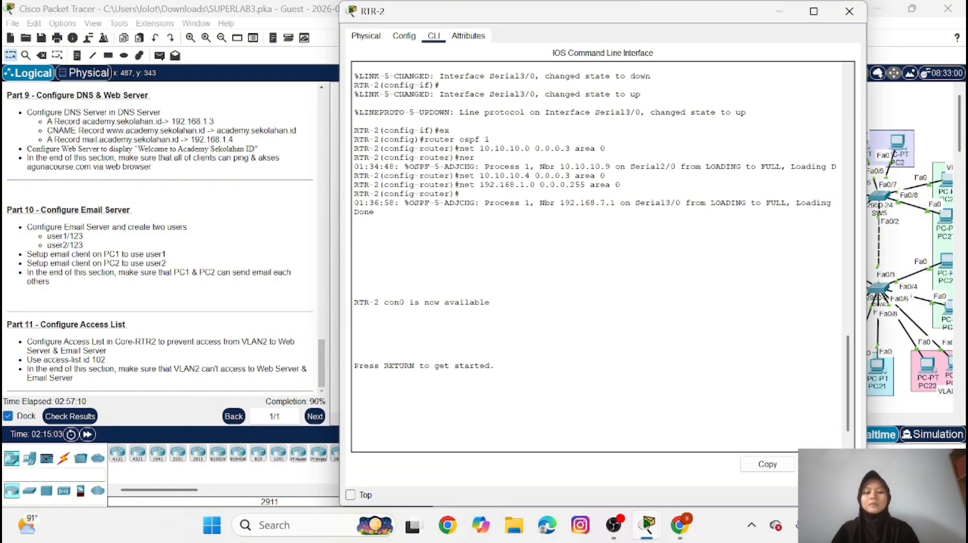
pyautogui.press('Return')
pyautogui.write('en')
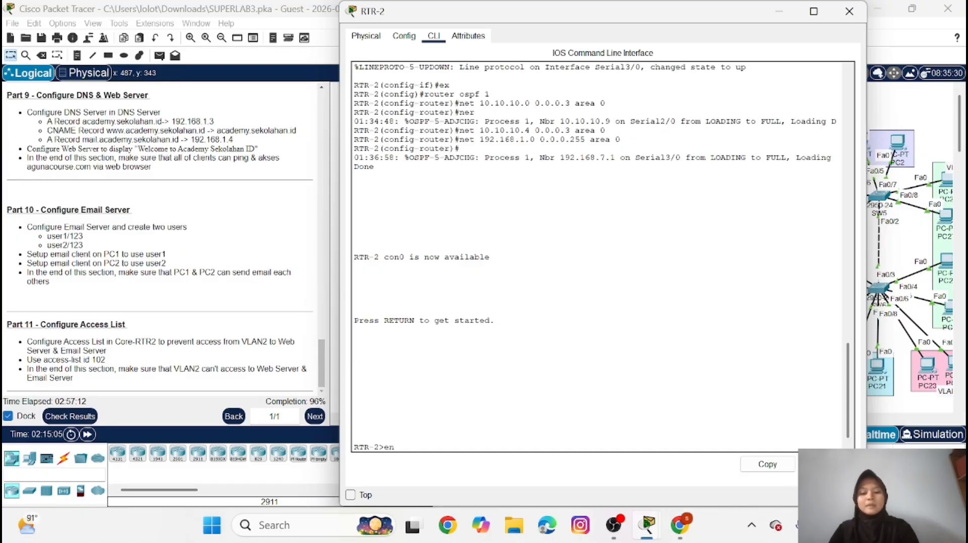
pyautogui.press('Return')
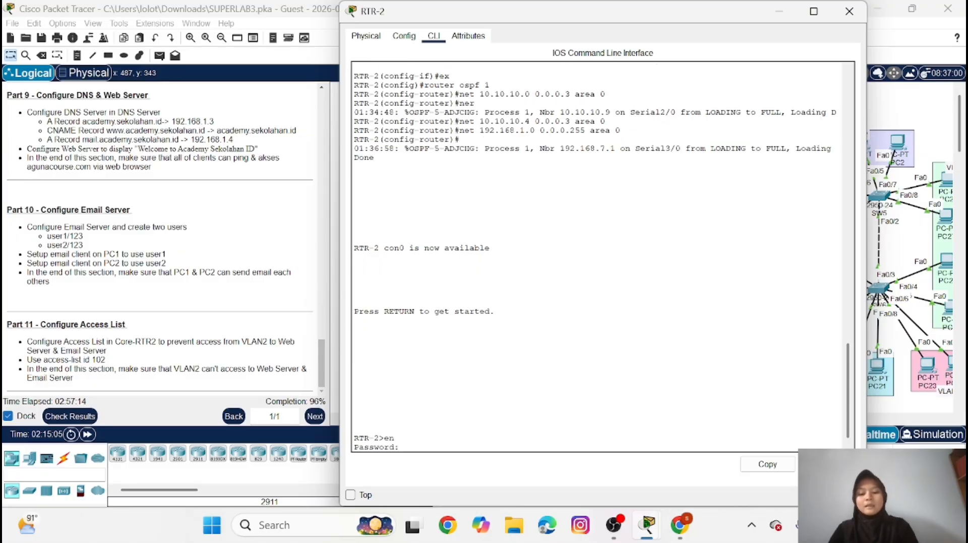
pyautogui.press('Return')
pyautogui.write('co')
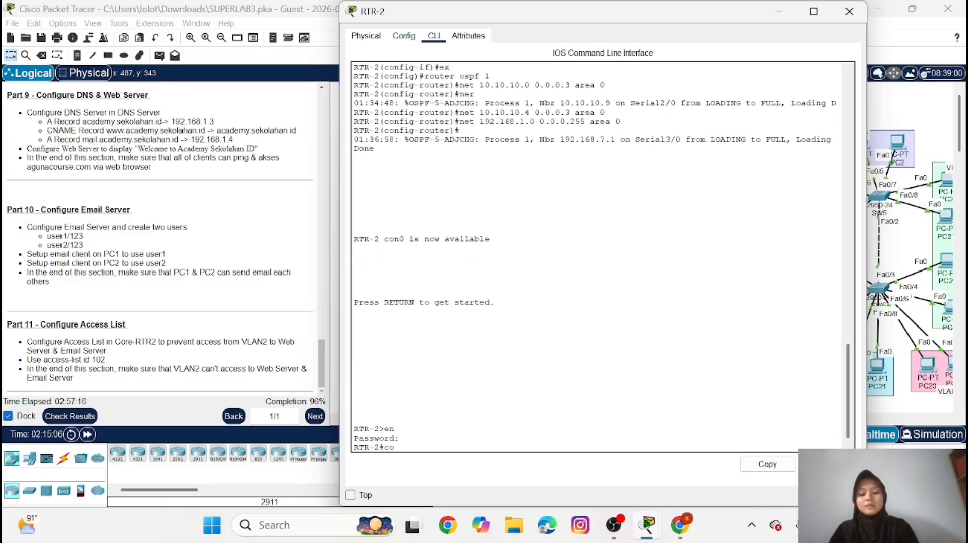
pyautogui.write('nf t')
pyautogui.press('Return')
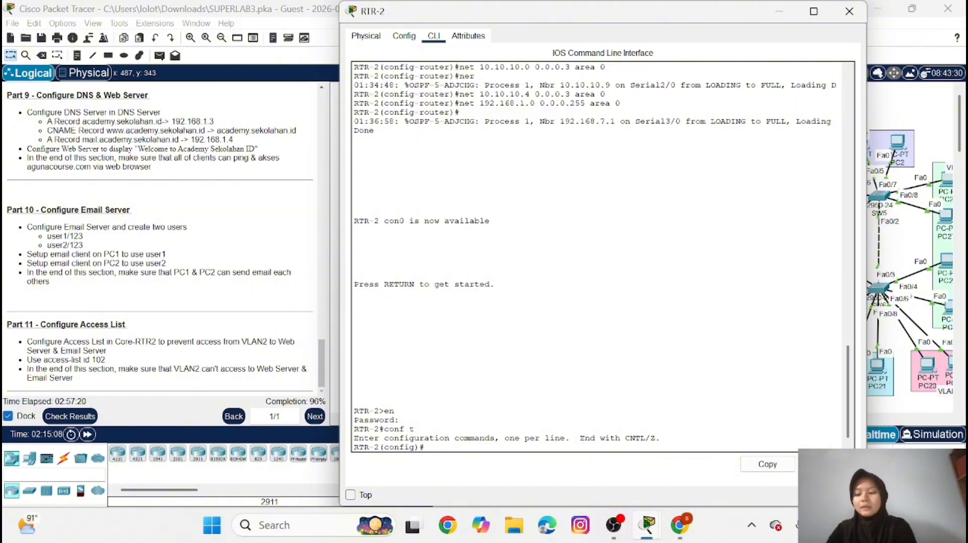
# Add an access-list 102 rule on RTR-2 denying IP traffic from 192.168.2.0 0.0.0.255 to host 192.168.1.3
pyautogui.write('access-l')
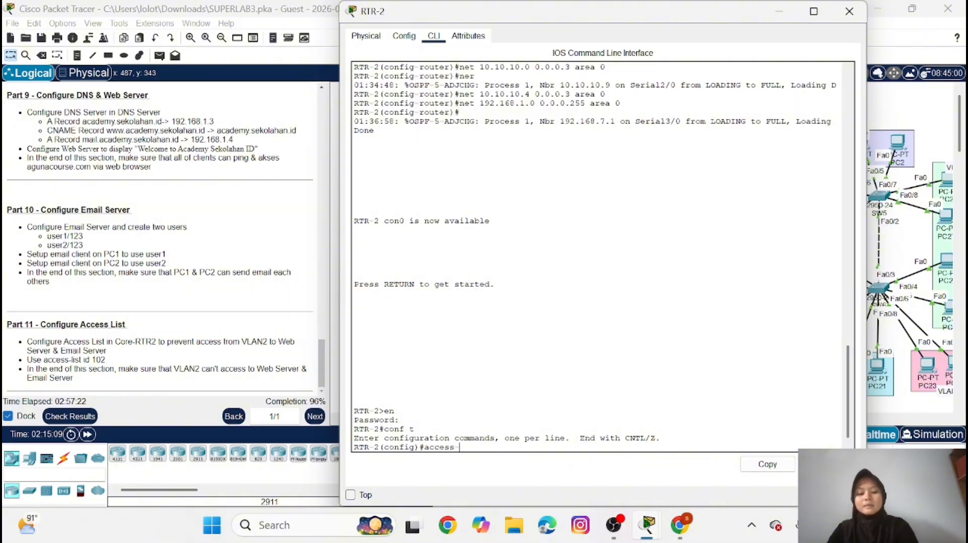
pyautogui.write('ist')
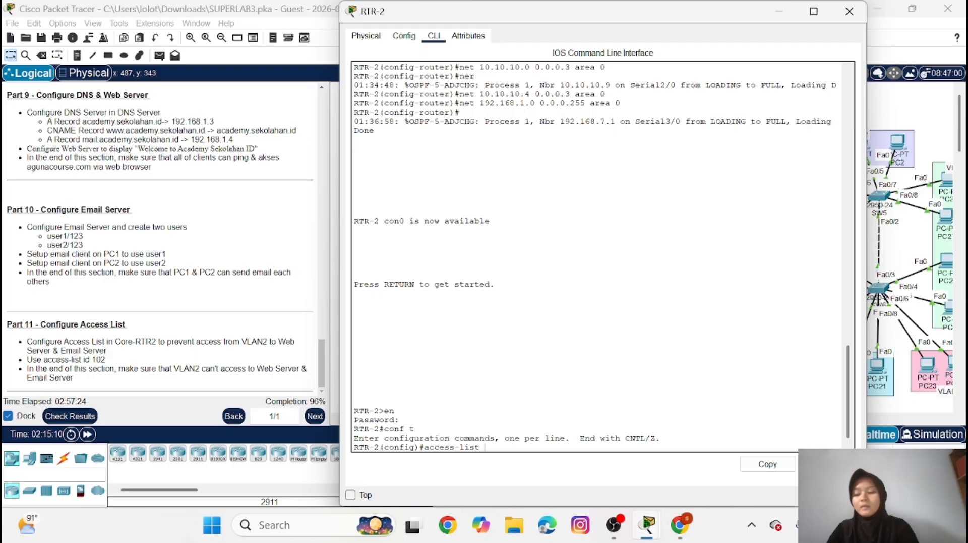
pyautogui.write(' 102')
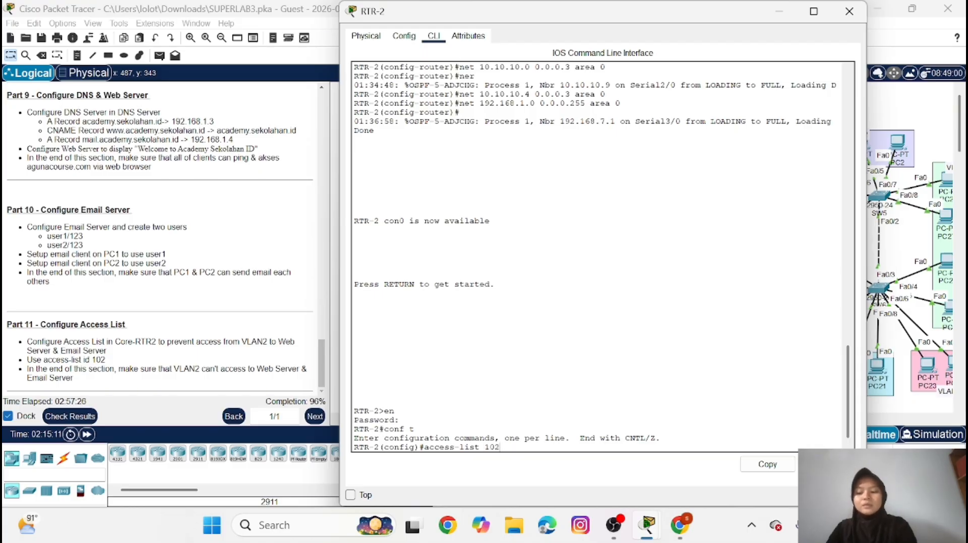
pyautogui.write(' deny i')
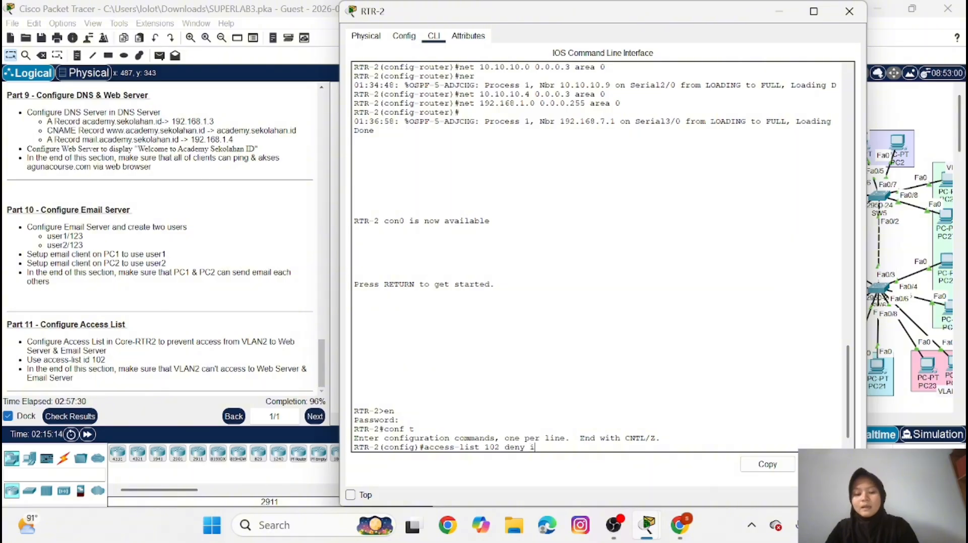
pyautogui.write('p 19')
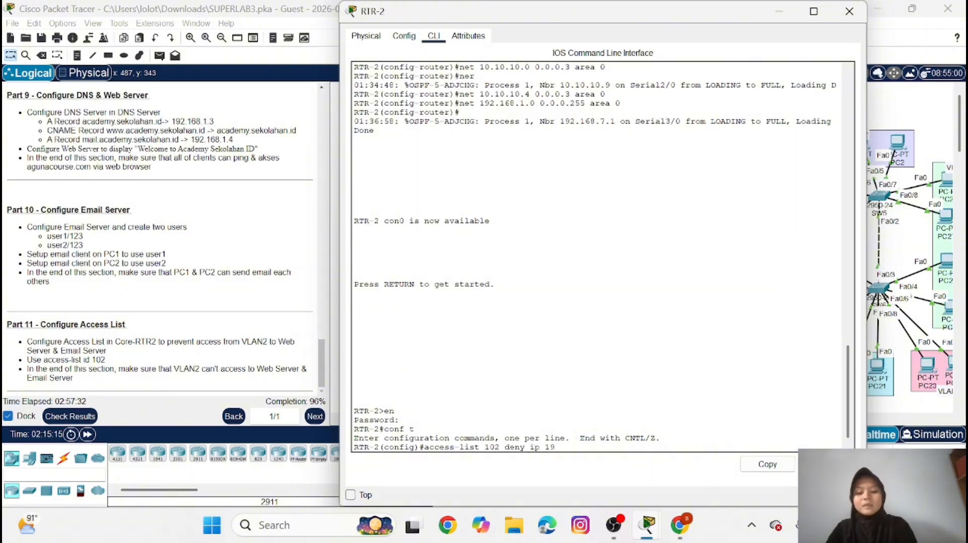
pyautogui.write('2.1')
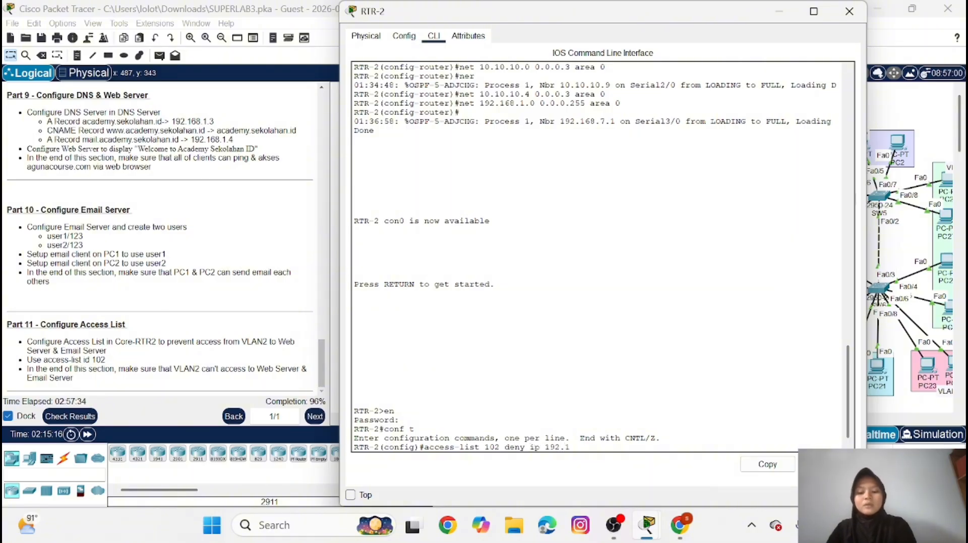
pyautogui.write('68.')
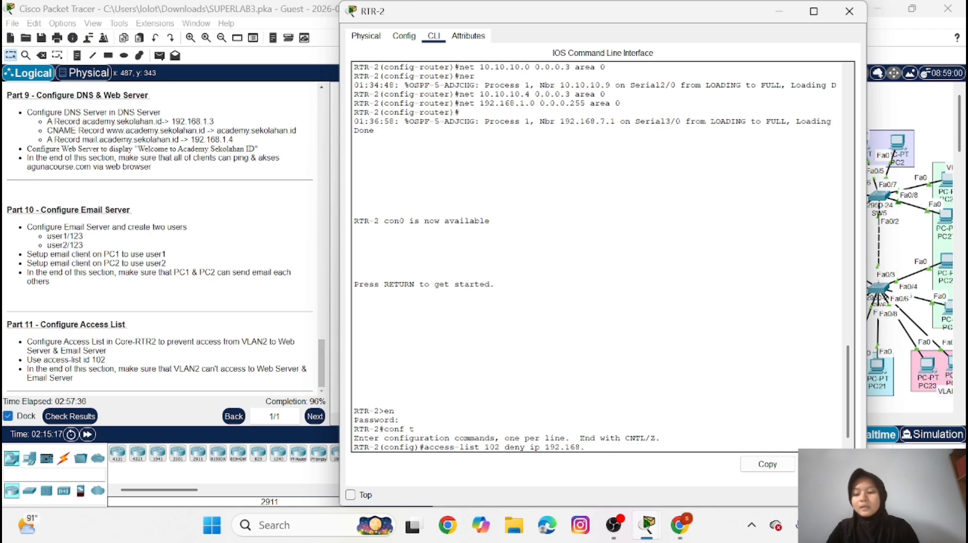
pyautogui.write('2')
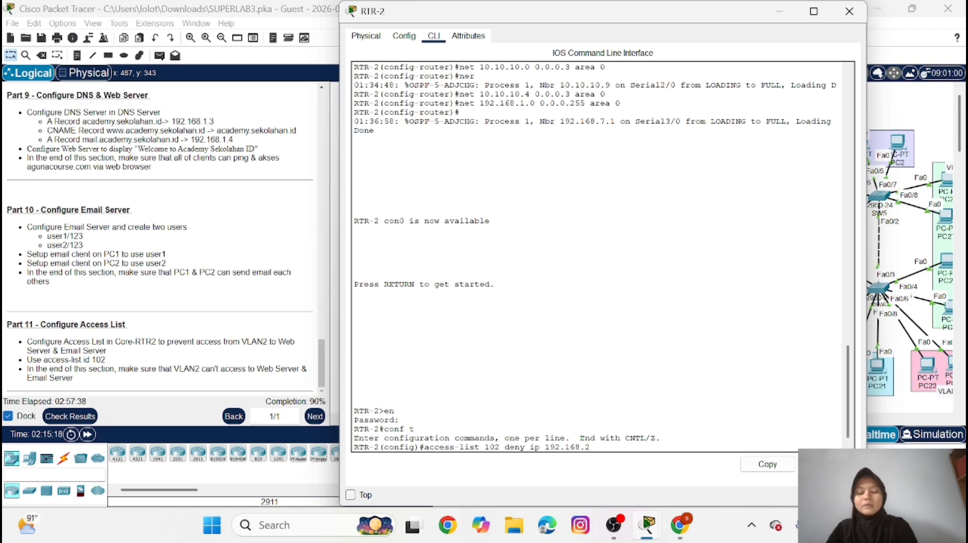
pyautogui.write('.0')
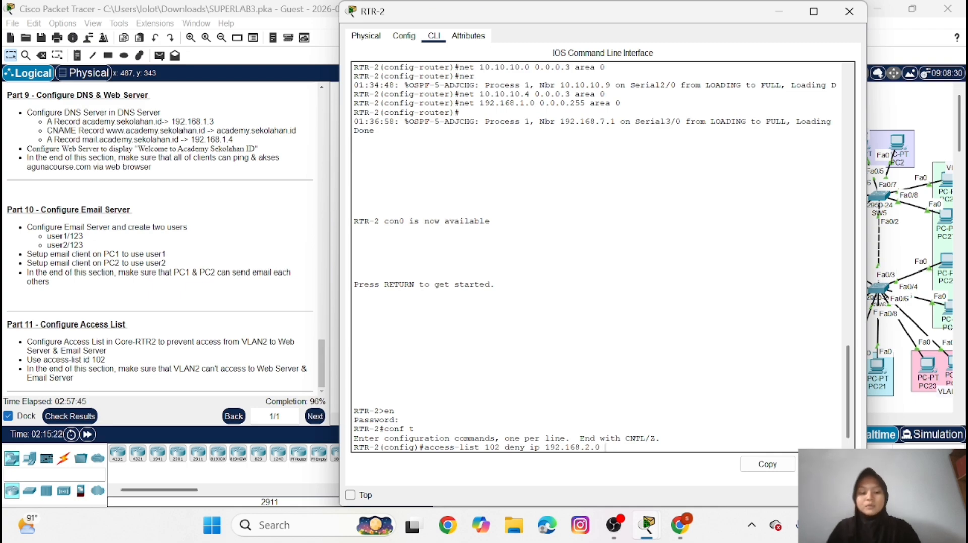
pyautogui.write('0.0.0')
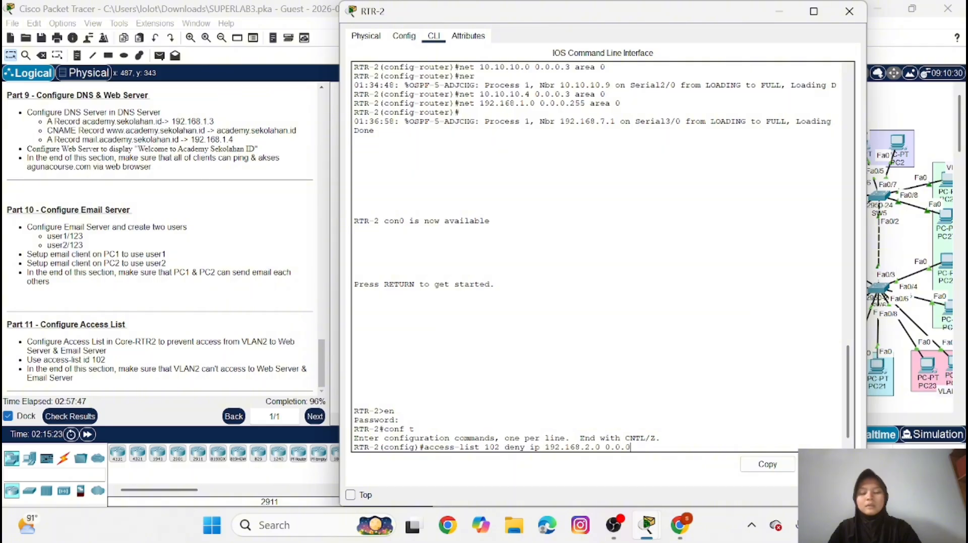
pyautogui.write('.')
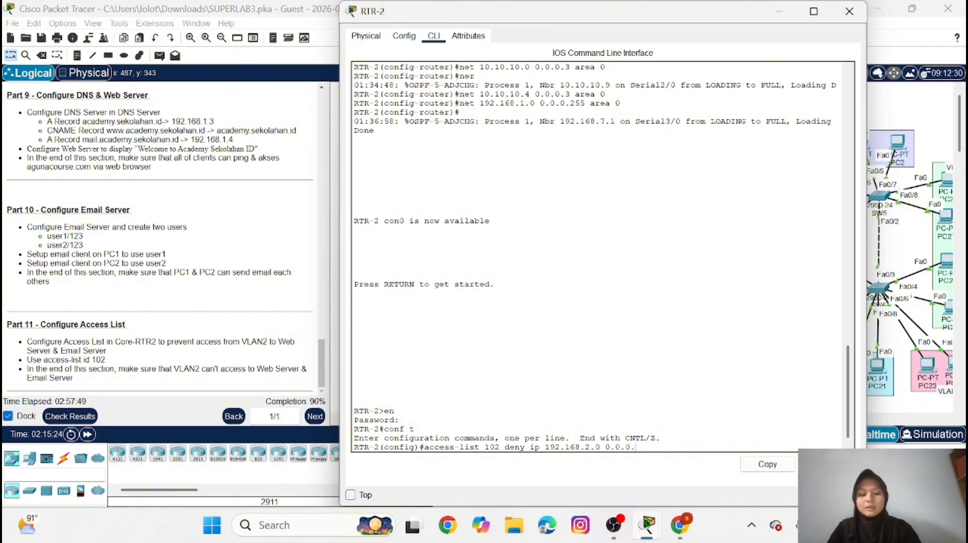
pyautogui.write('2')
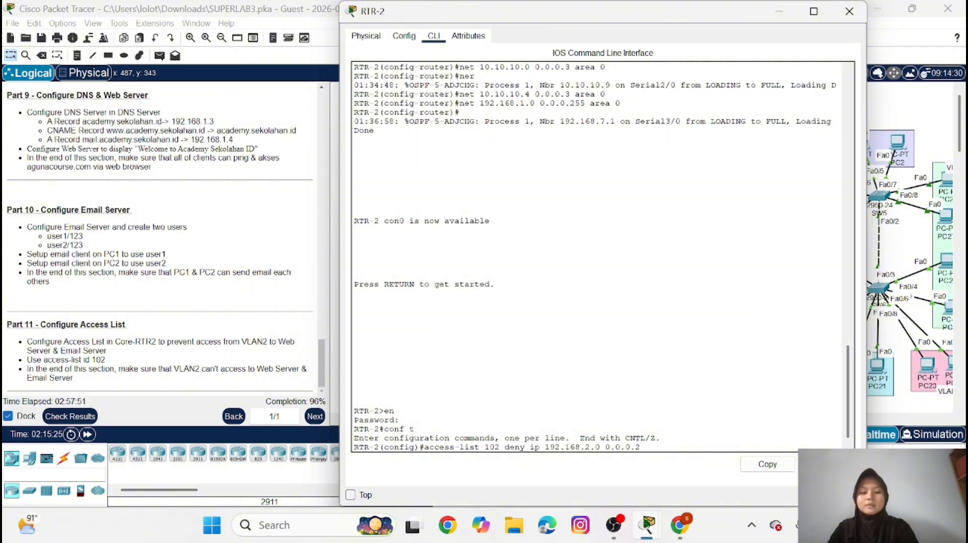
pyautogui.write('55')
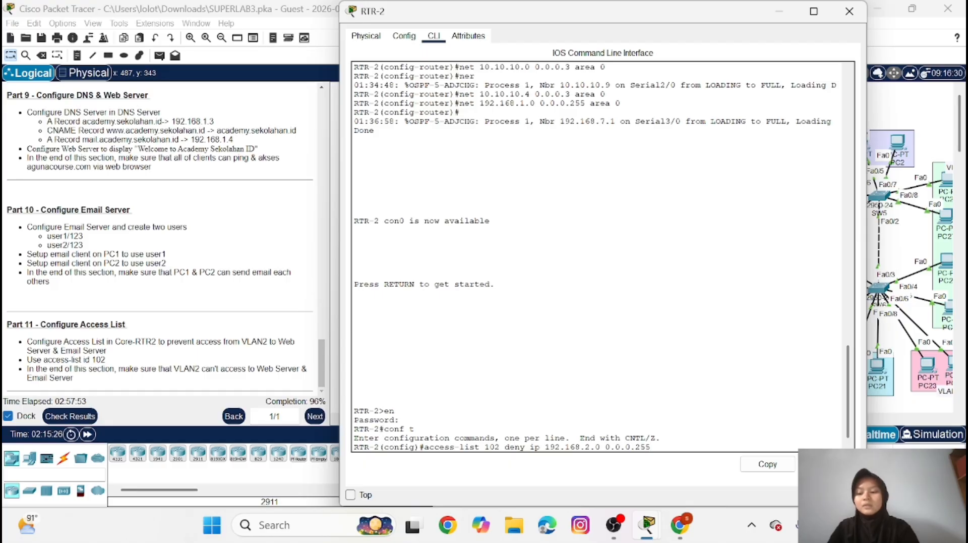
pyautogui.write(' host')
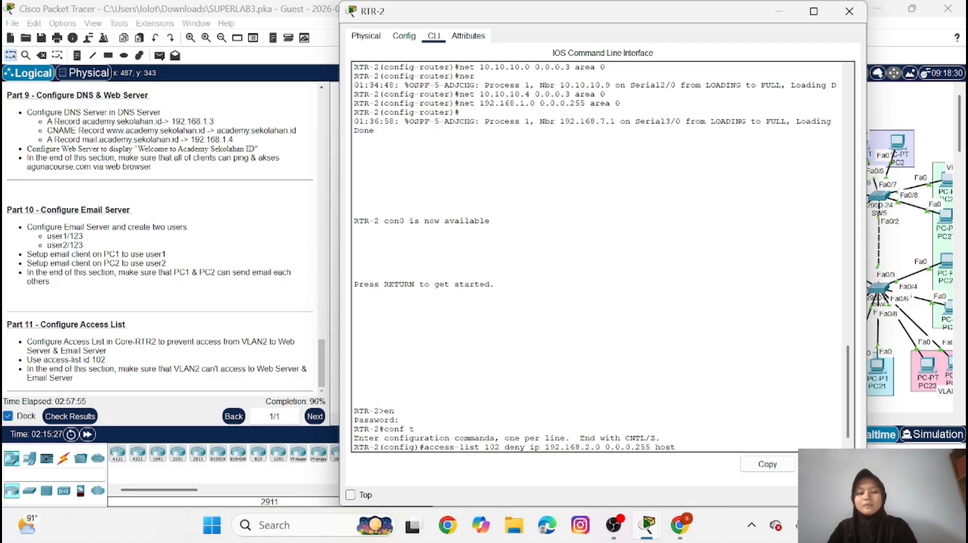
pyautogui.write(' 192.1')
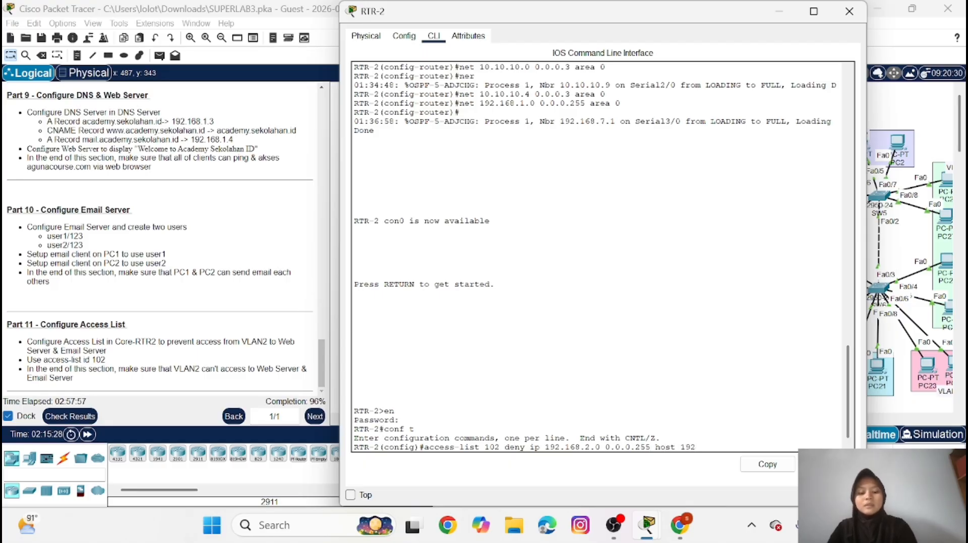
pyautogui.write('68')
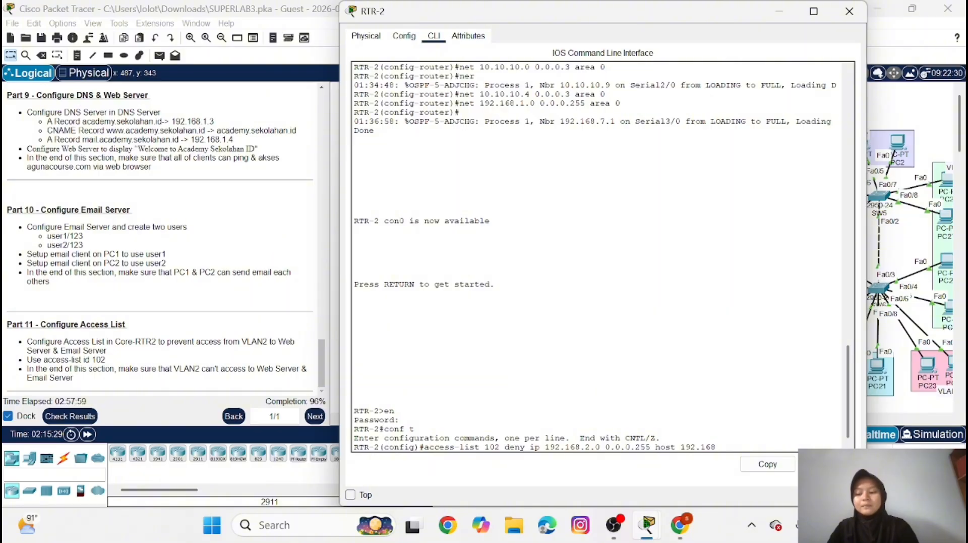
pyautogui.write('.1.')
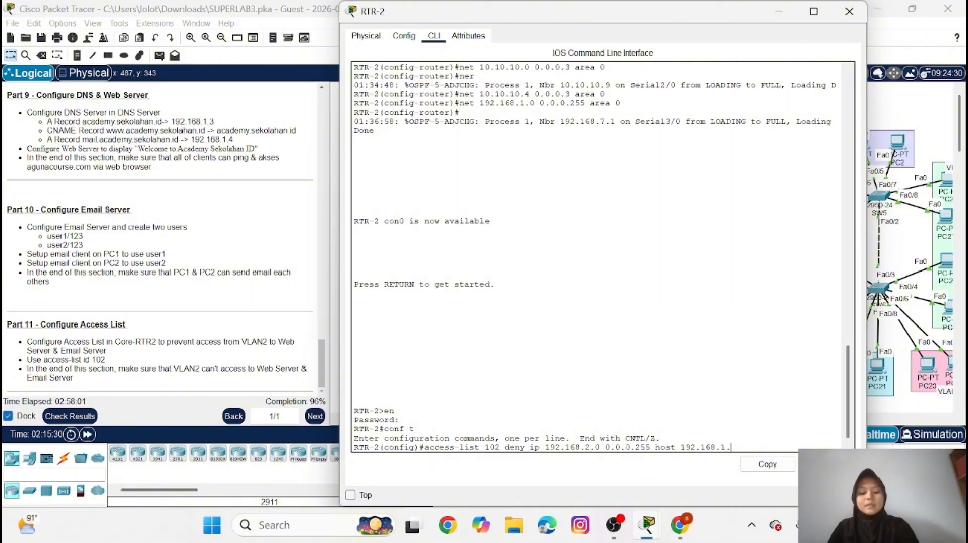
pyautogui.write('3')
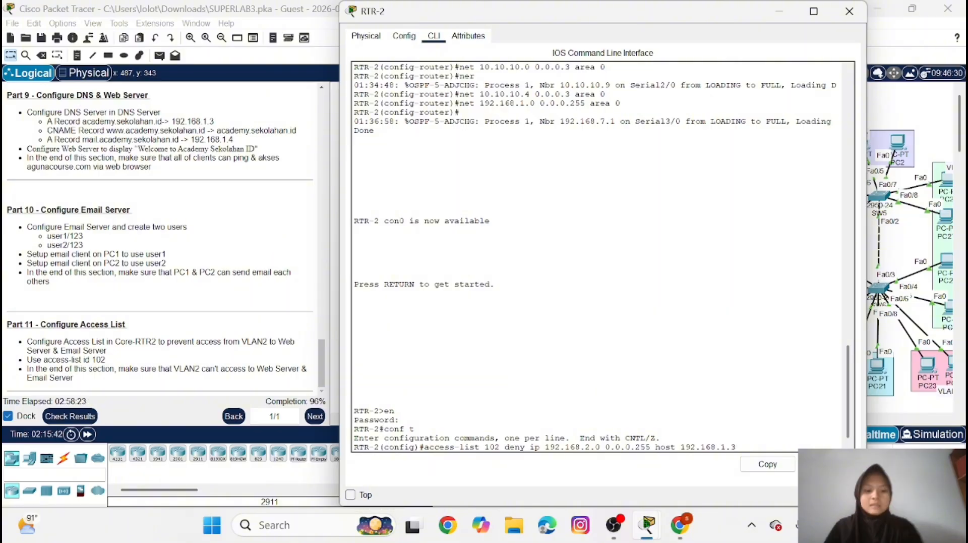
pyautogui.press('Return')
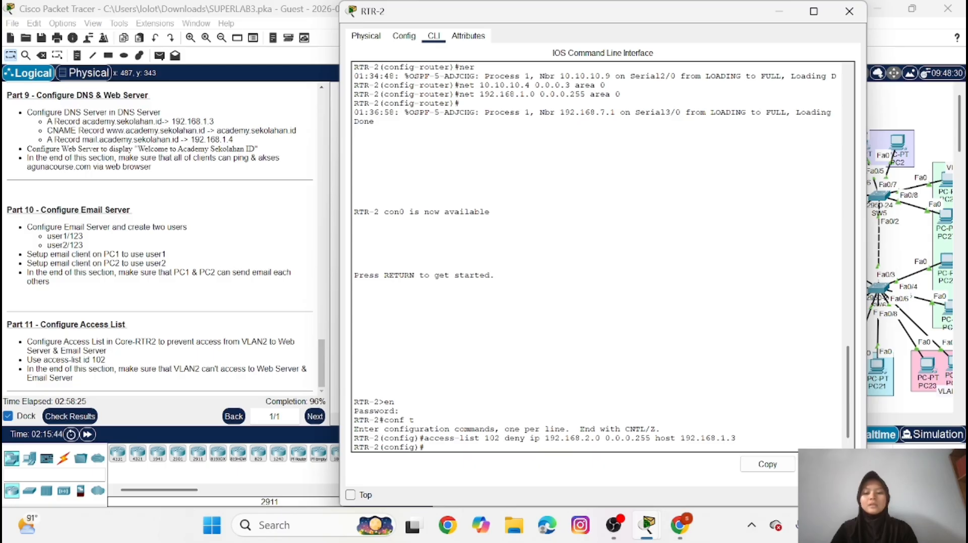
# Add a second access-list 102 rule denying IP traffic from 192.168.2.0 0.0.0.255 to host 192.168.1.4
pyautogui.press('Up')
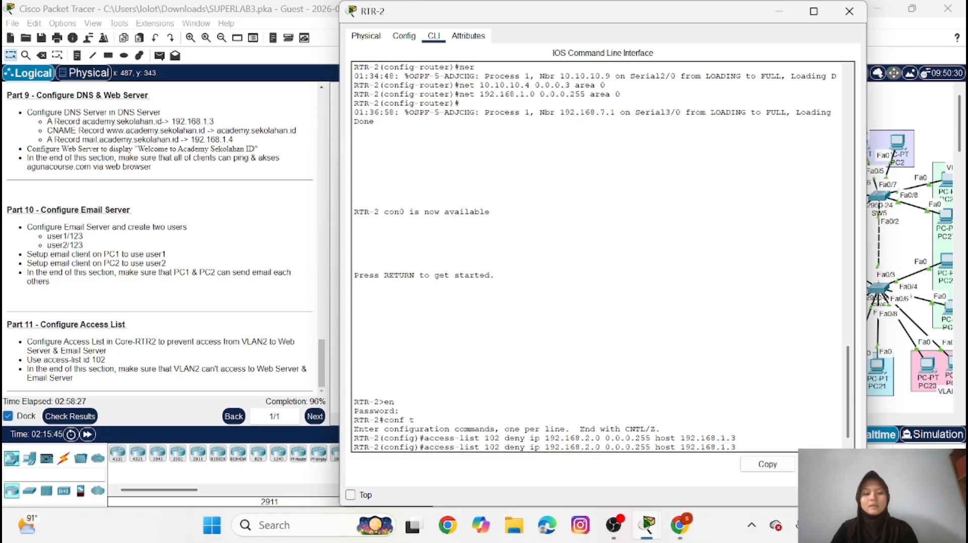
pyautogui.press('BackSpace')
pyautogui.write('4')
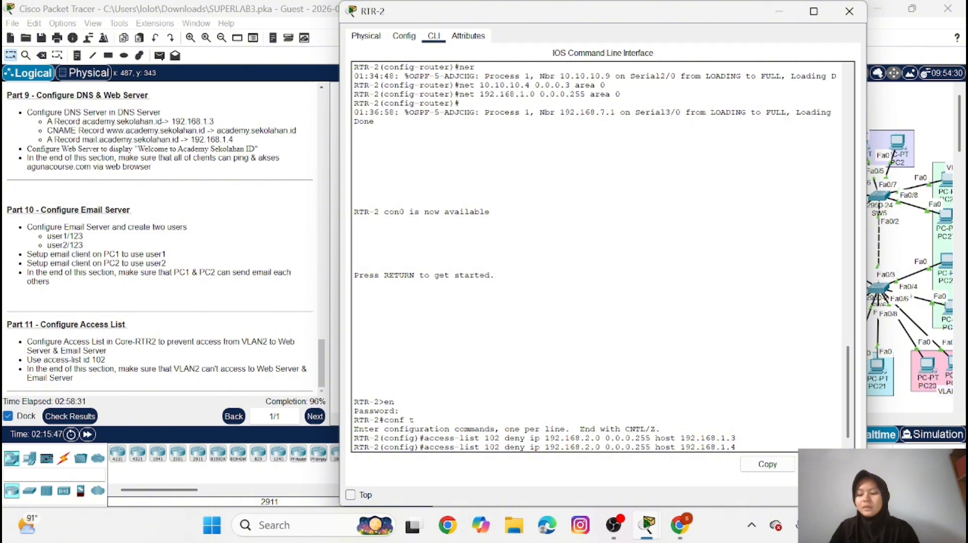
pyautogui.press('Return')
# Apply access list 102 in the outbound direction on RTR-2's subinterface fa0/0.1 with ip access-group
pyautogui.write('int fa')
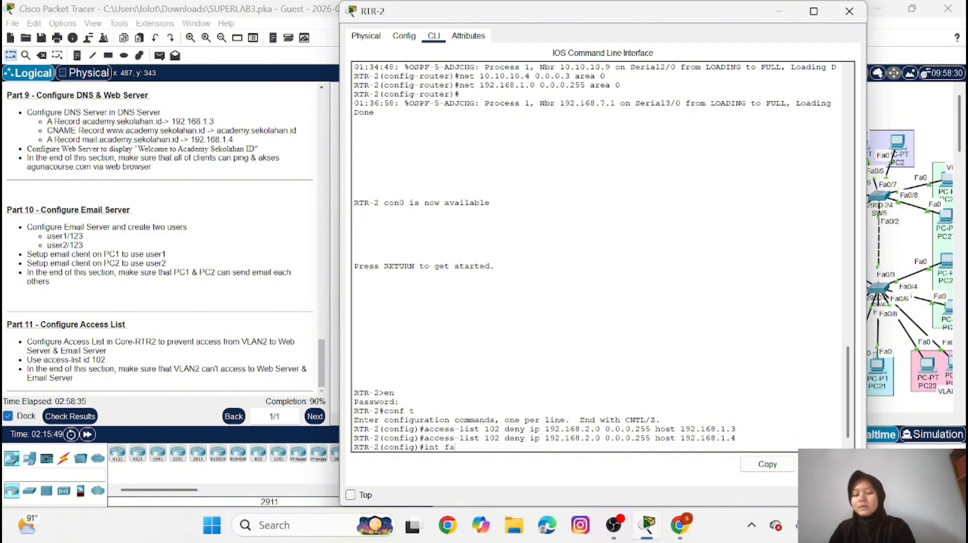
pyautogui.write('0/0')
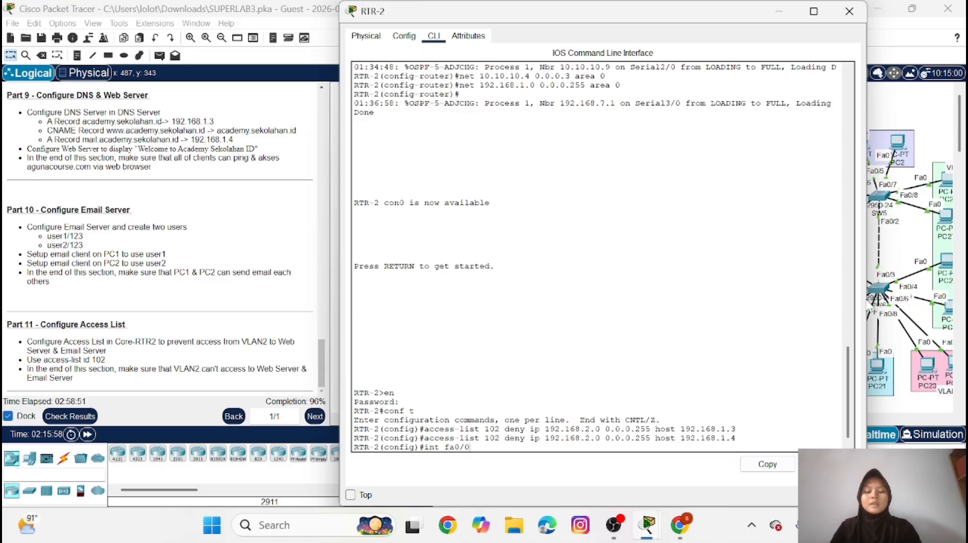
pyautogui.write('.1')
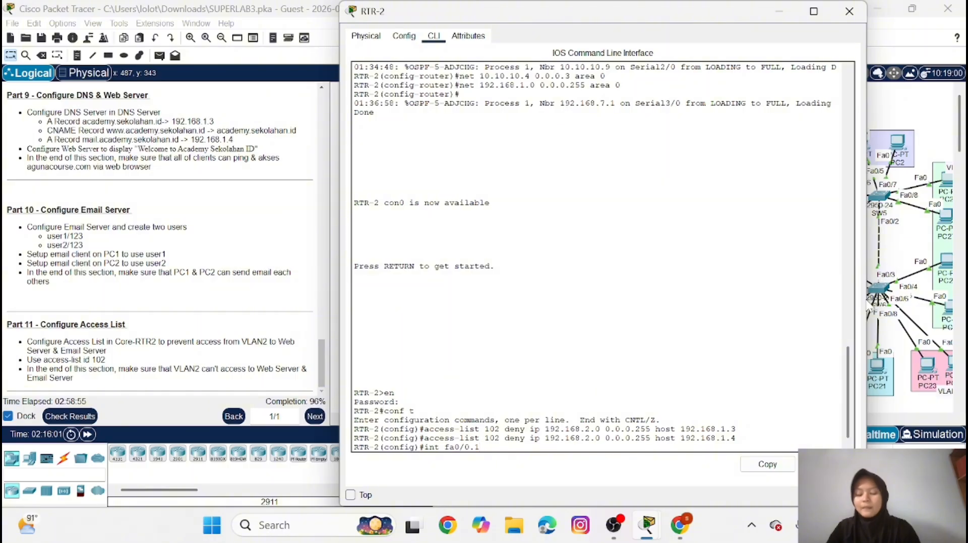
pyautogui.press('Return')
pyautogui.write('ip')
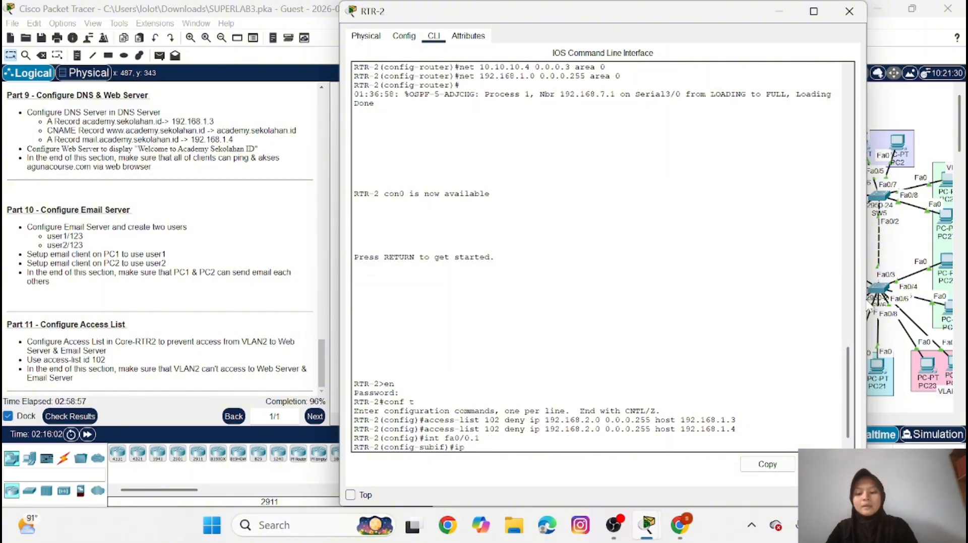
pyautogui.write(' access-')
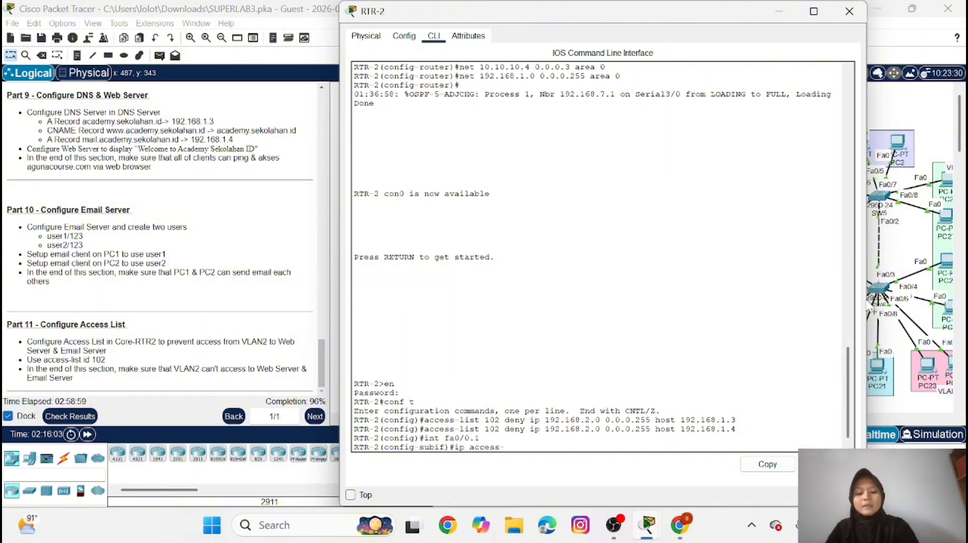
pyautogui.write('gr')
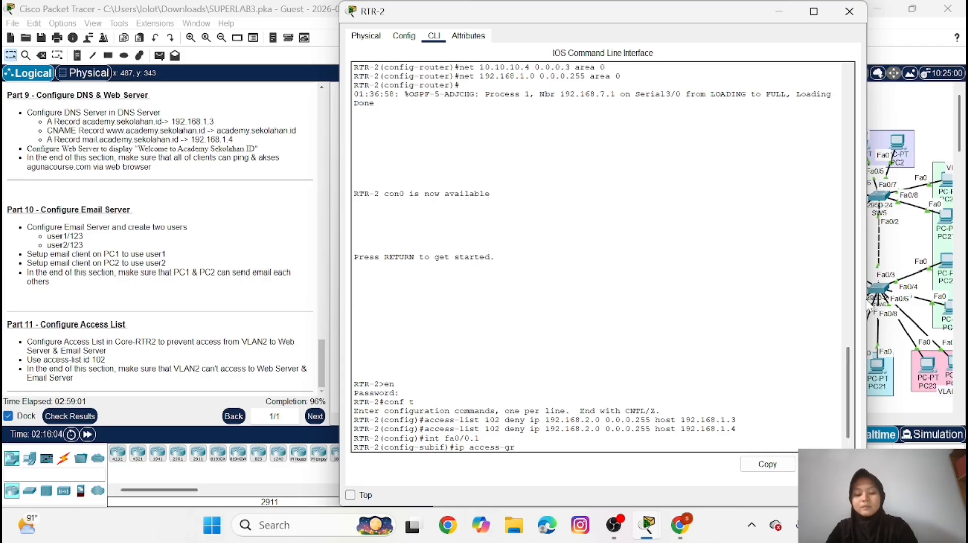
pyautogui.write('oup')
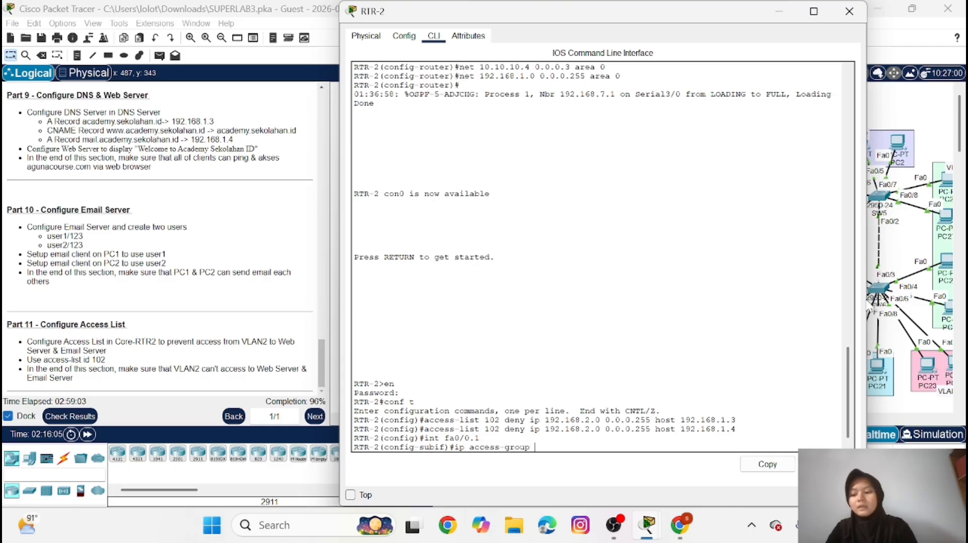
pyautogui.write(' 102')
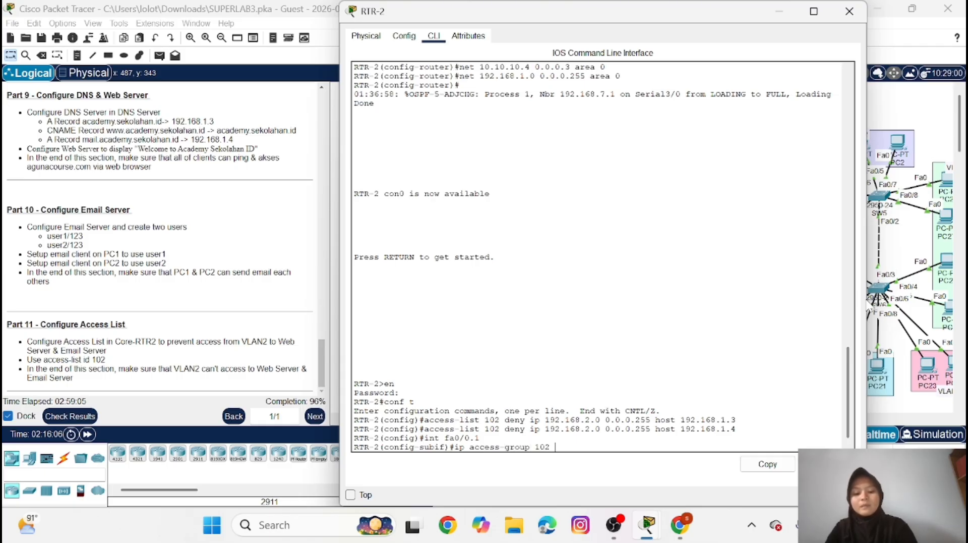
pyautogui.write(' out')
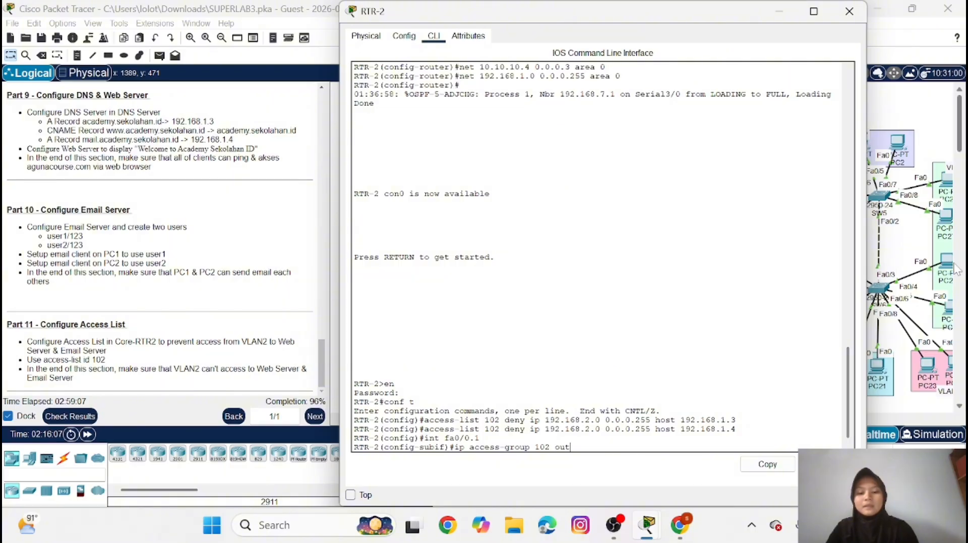
pyautogui.press('Return')
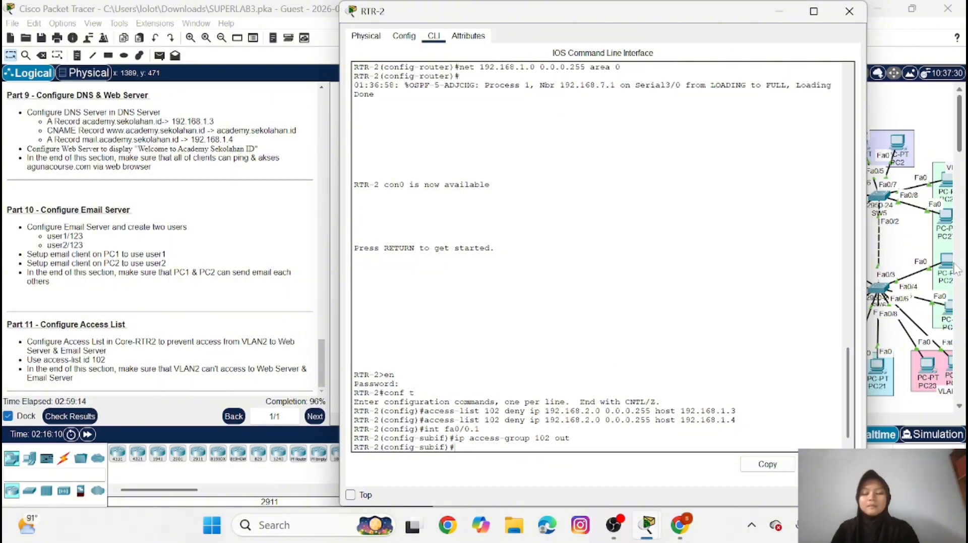
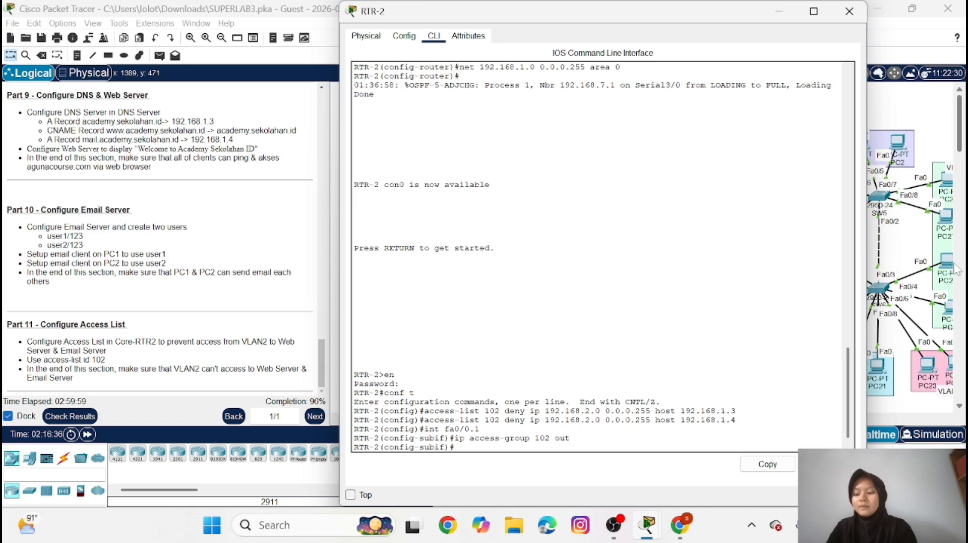
# Return RTR-2 to global configuration mode and add an access-list 102 rule permitting IP traffic from any source to any destination
pyautogui.write('ex')
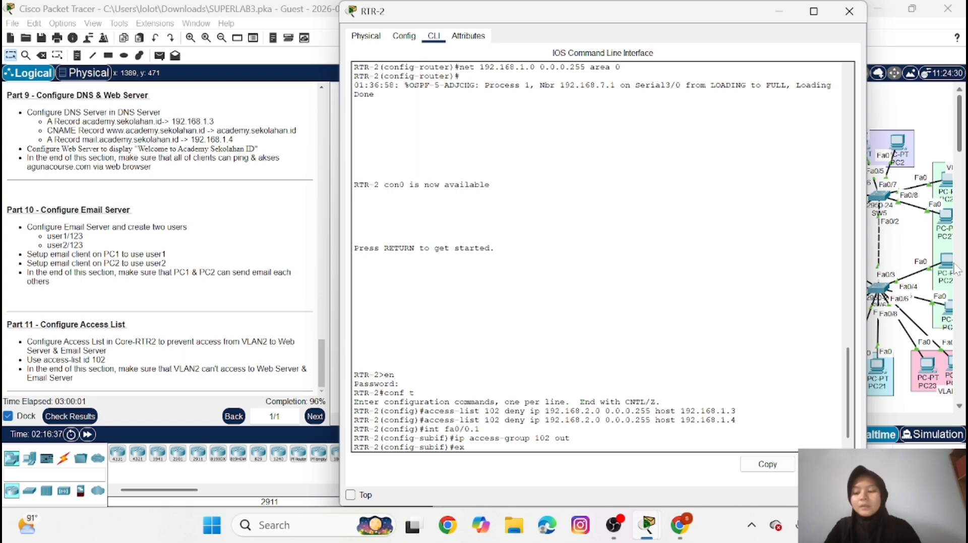
pyautogui.press('XF86MonBrightnessUp')
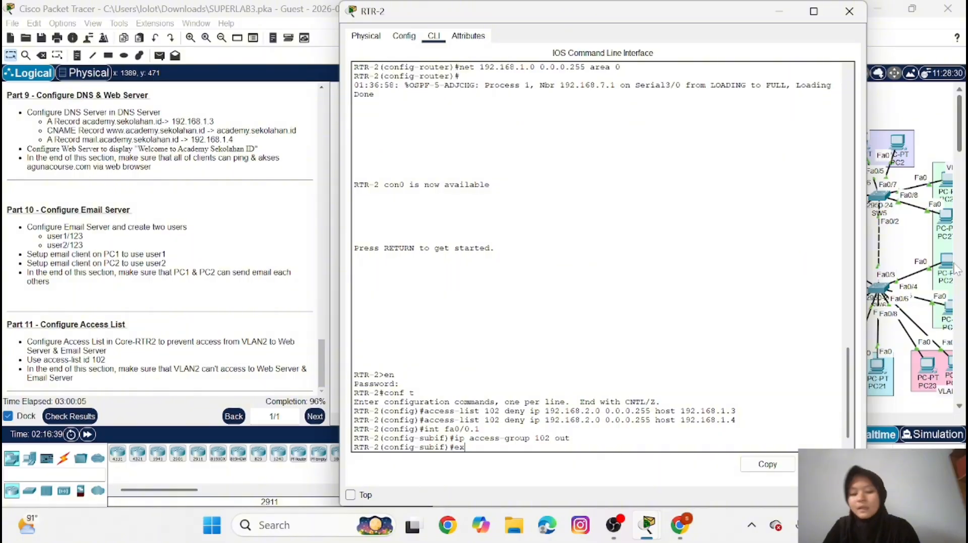
pyautogui.press('Return')
pyautogui.write('acce')
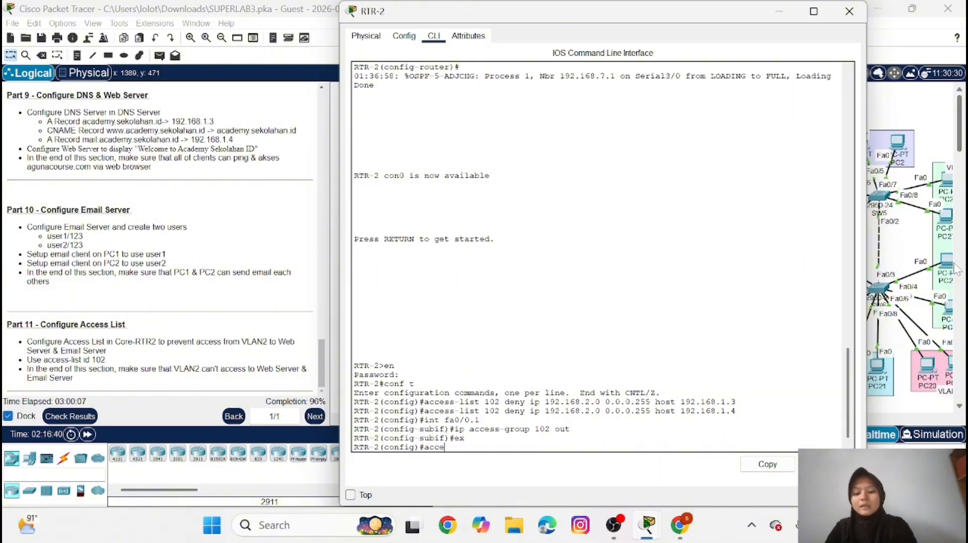
pyautogui.write('ss-li')
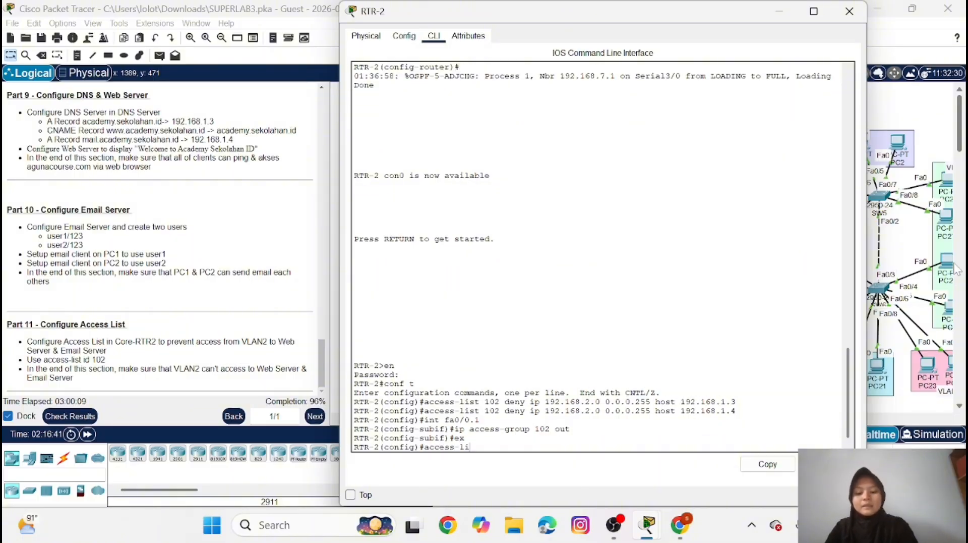
pyautogui.write('st 1')
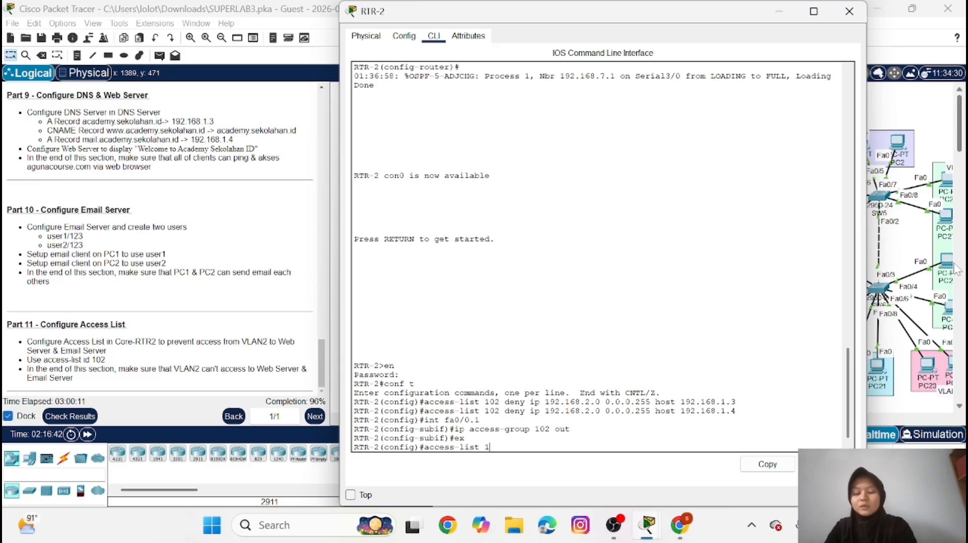
pyautogui.write('02 pe')
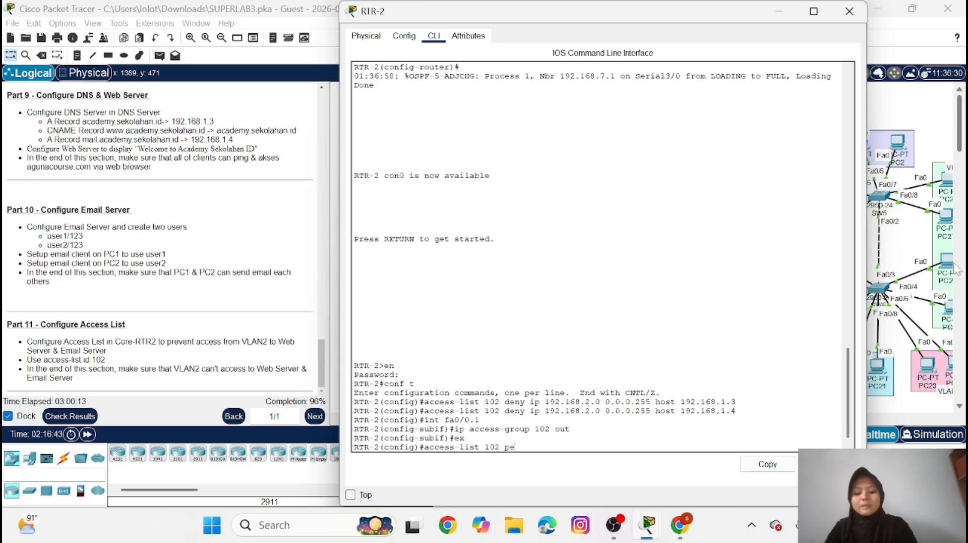
pyautogui.write('rmit ')
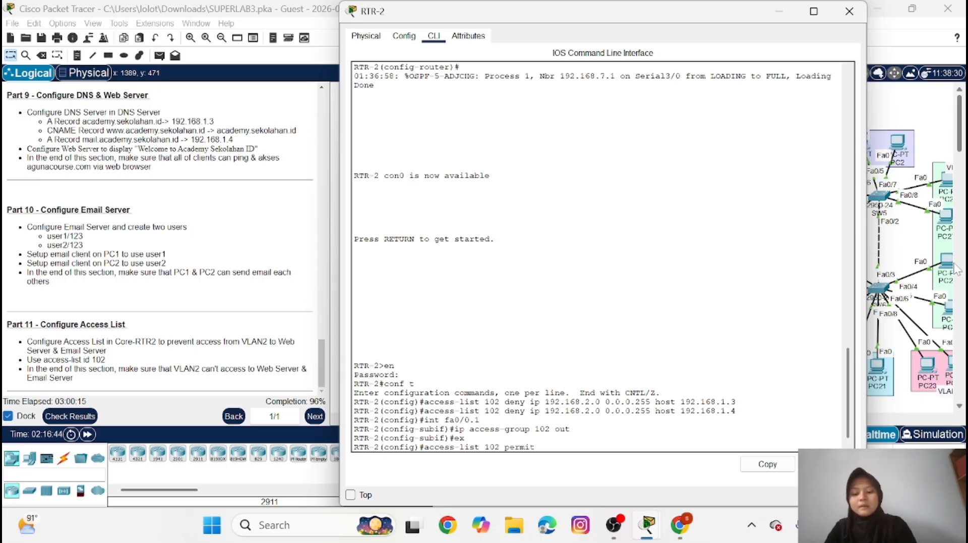
pyautogui.write('any any')
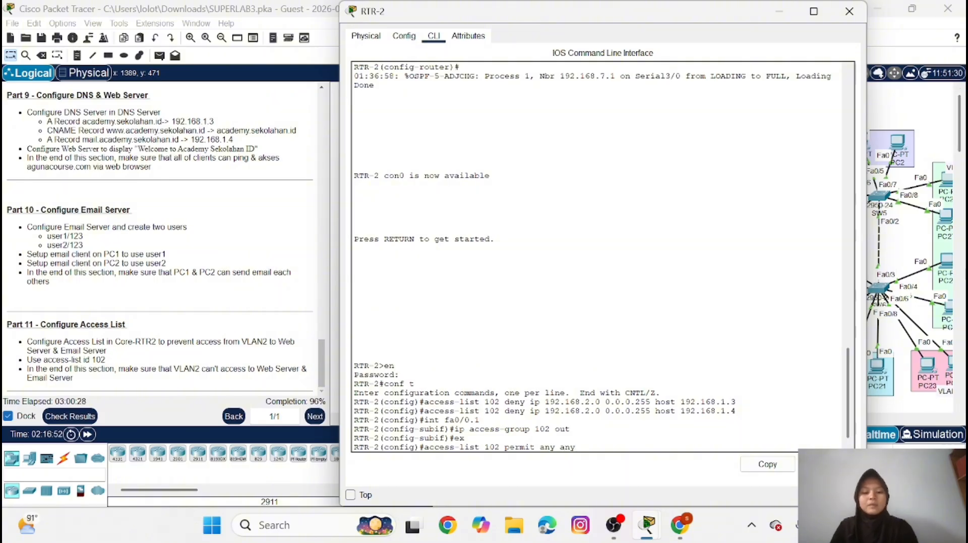
pyautogui.write('ip')
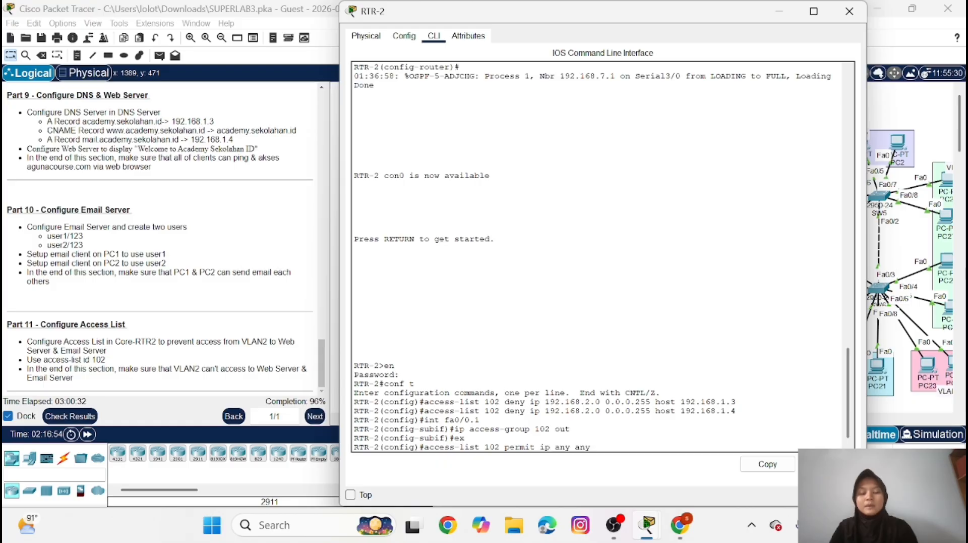
pyautogui.press('Return')
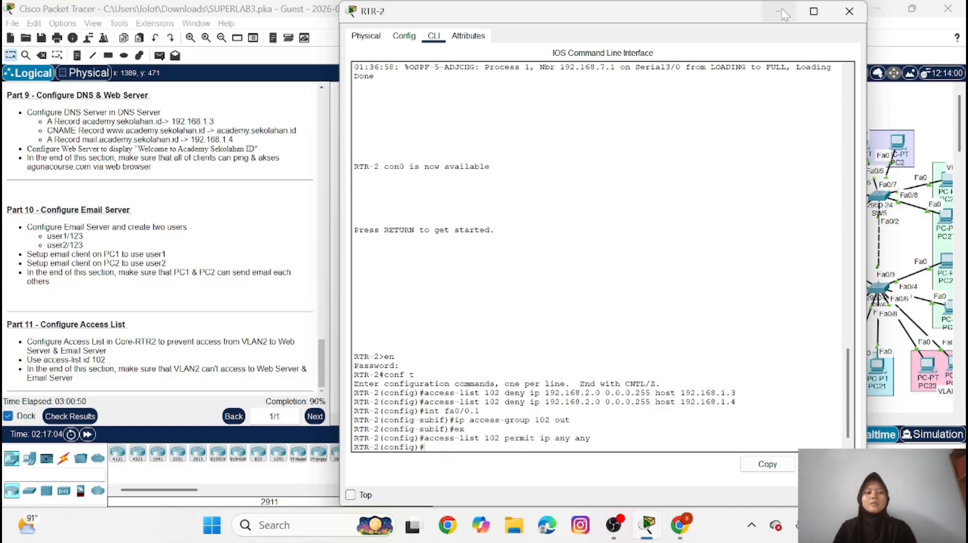
pyautogui.click(780, 11)
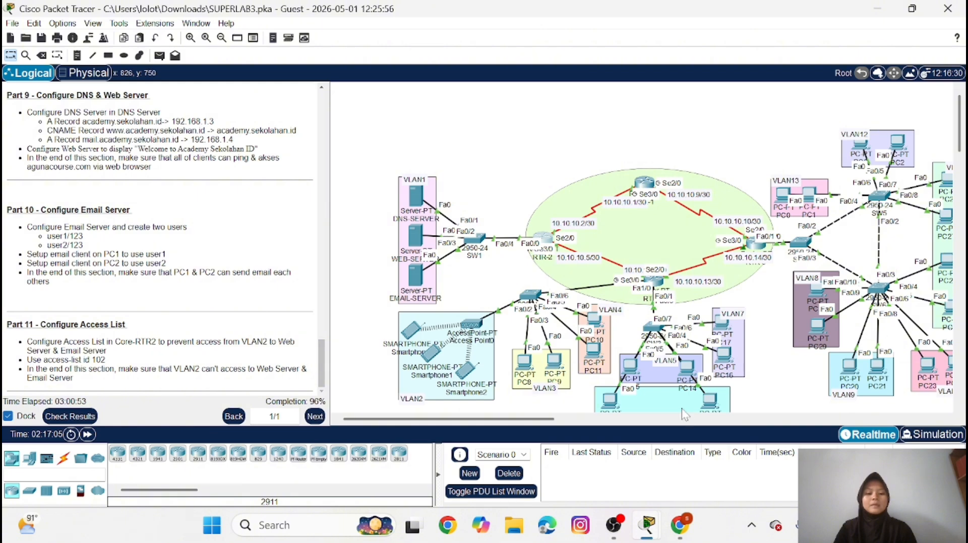
# Ping academy.sekolahan.id from the command prompt of PC15 to test its access to the web server
pyautogui.scroll(-1, 768, 388)
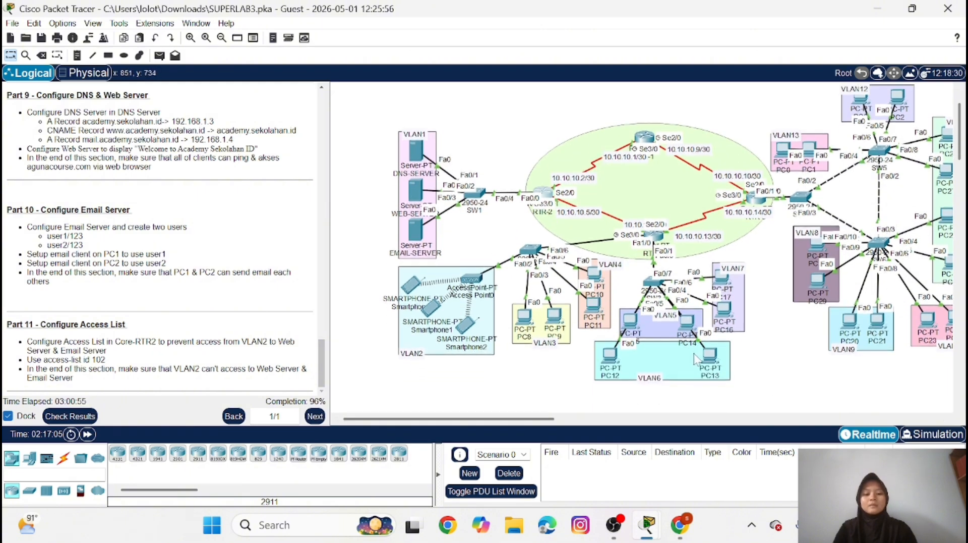
pyautogui.click(626, 317)
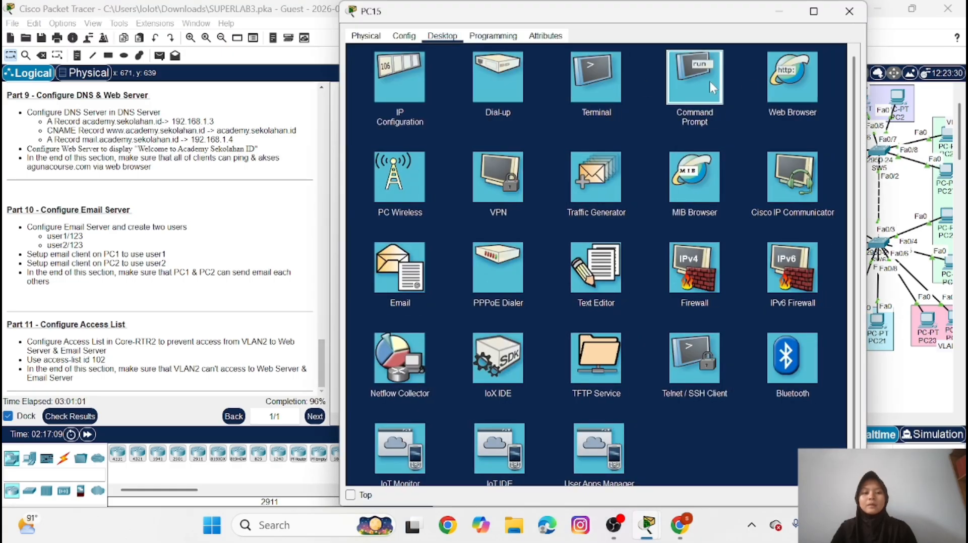
pyautogui.click(710, 80)
pyautogui.write('pin')
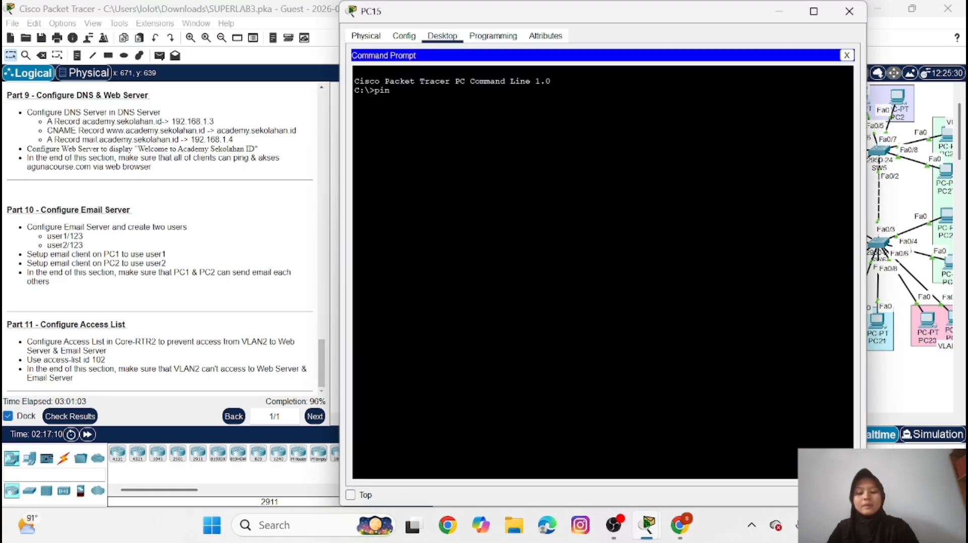
pyautogui.write('g a')
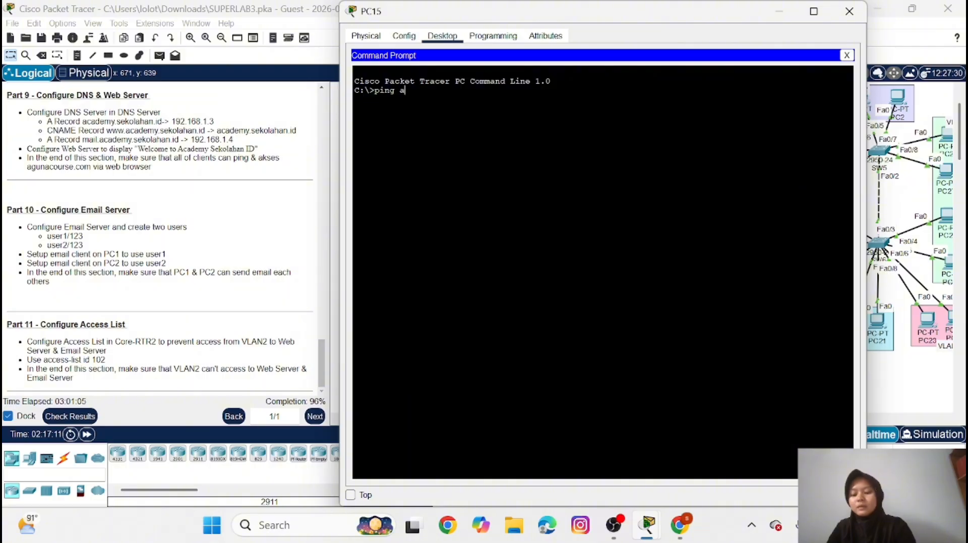
pyautogui.write('cae')
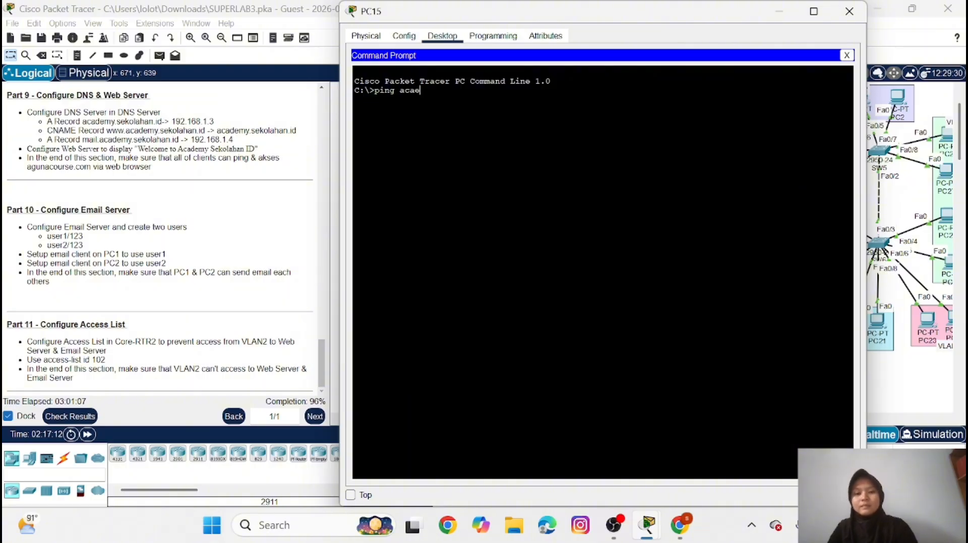
pyautogui.press('BackSpace')
pyautogui.write('demy')
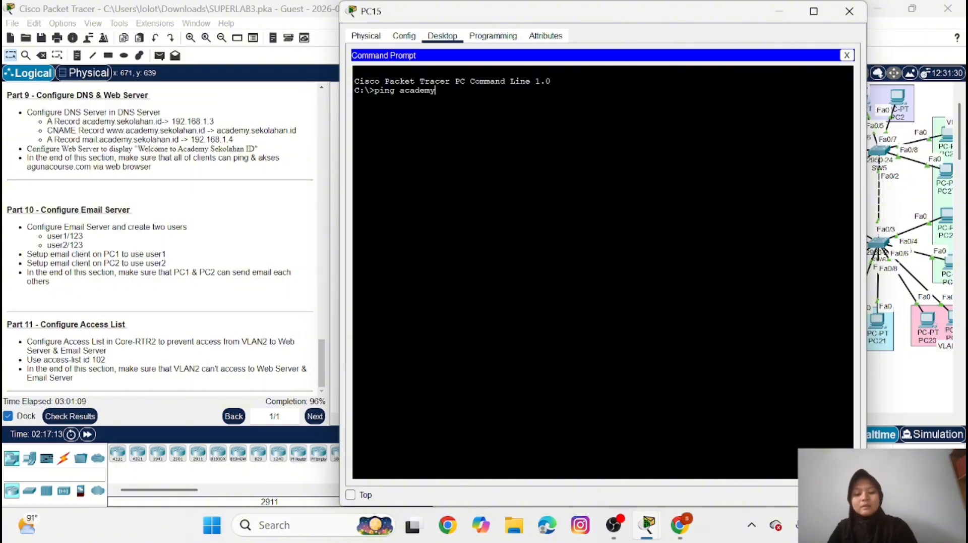
pyautogui.write('.sekolahan.id')
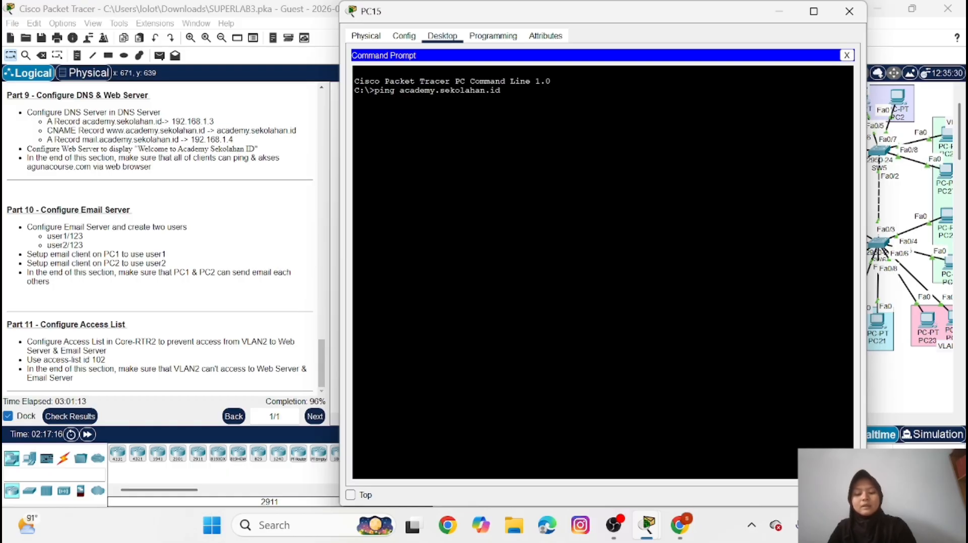
pyautogui.press('Return')
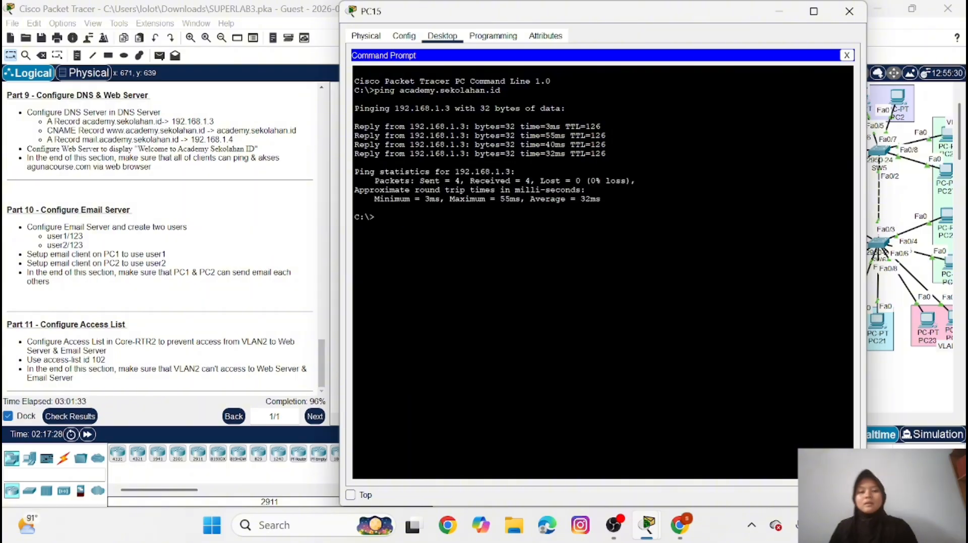
pyautogui.click(848, 55)
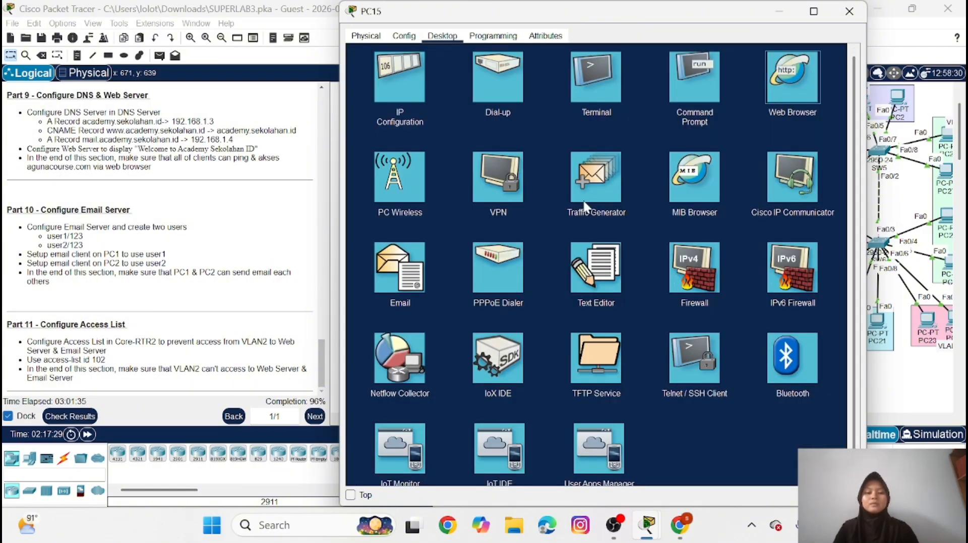
pyautogui.click(792, 76)
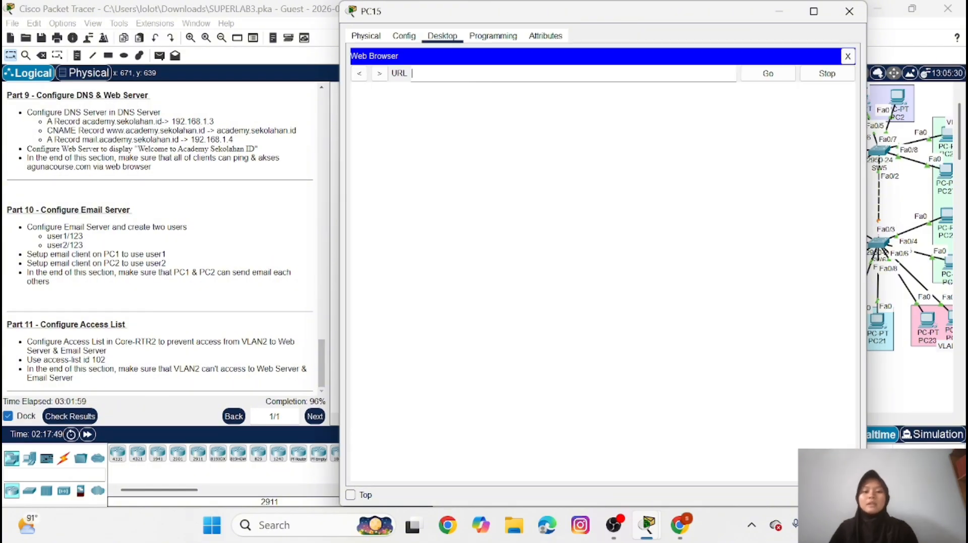
pyautogui.write('www')
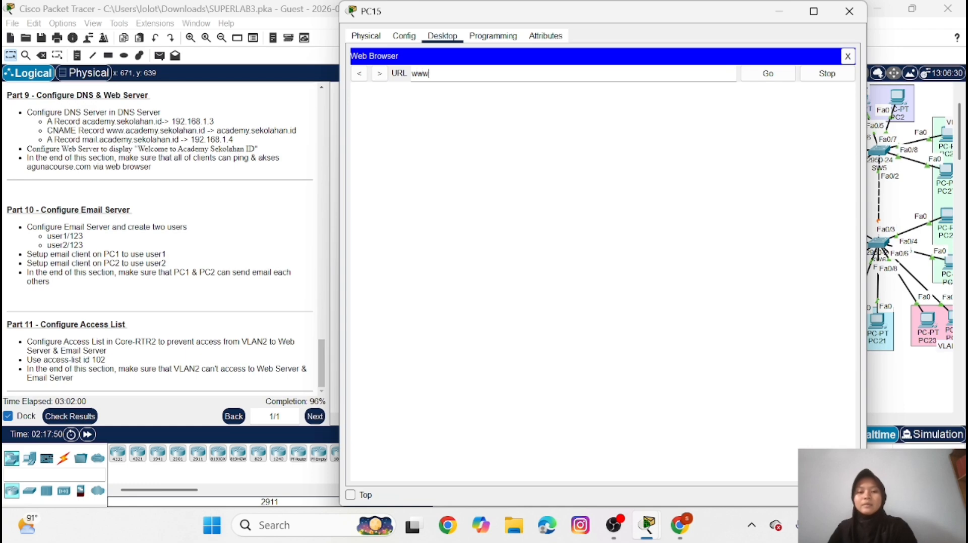
pyautogui.write('.acade')
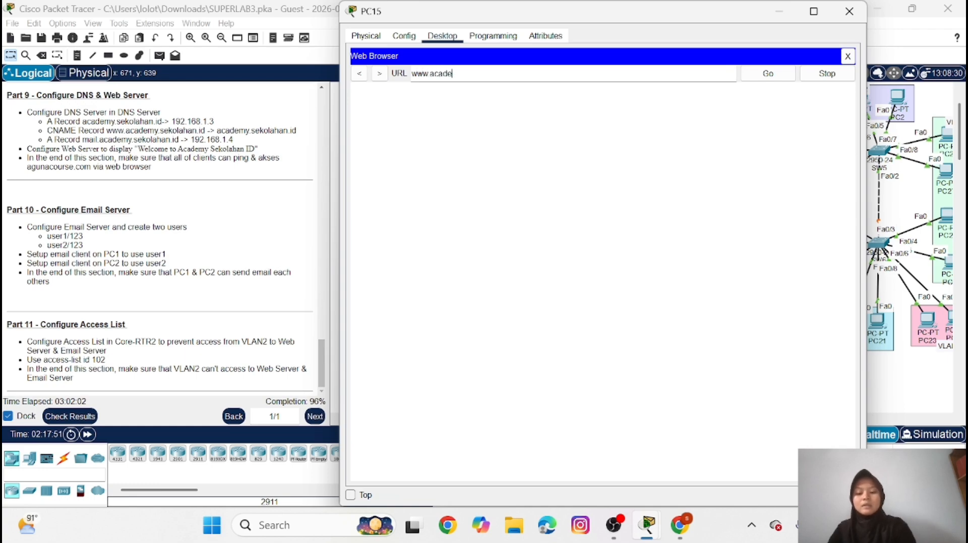
pyautogui.write('my.sekolaha')
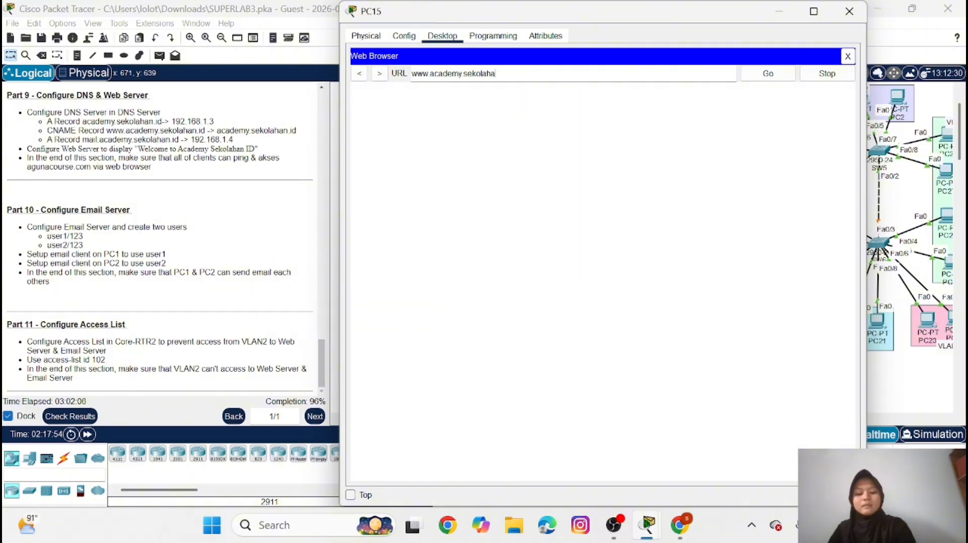
pyautogui.write('n.id')
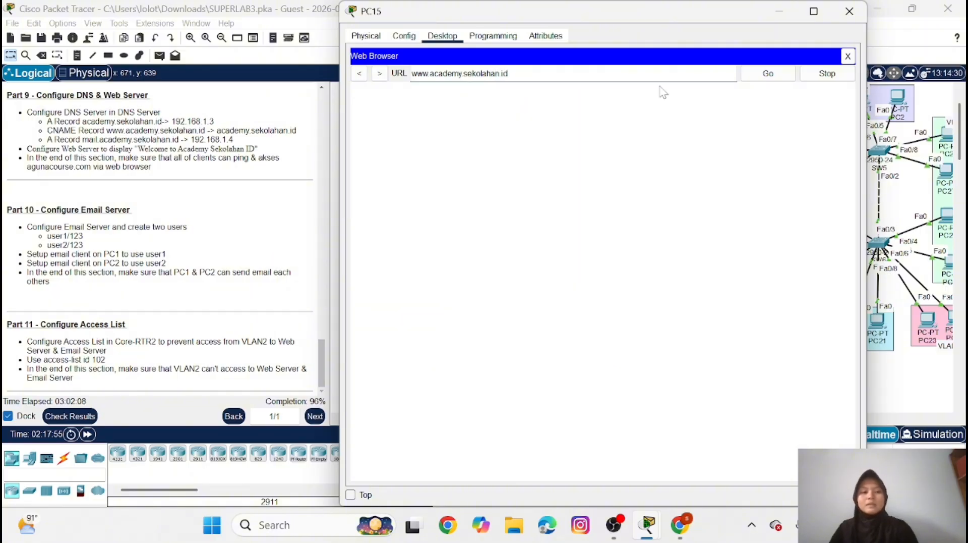
pyautogui.click(755, 81)
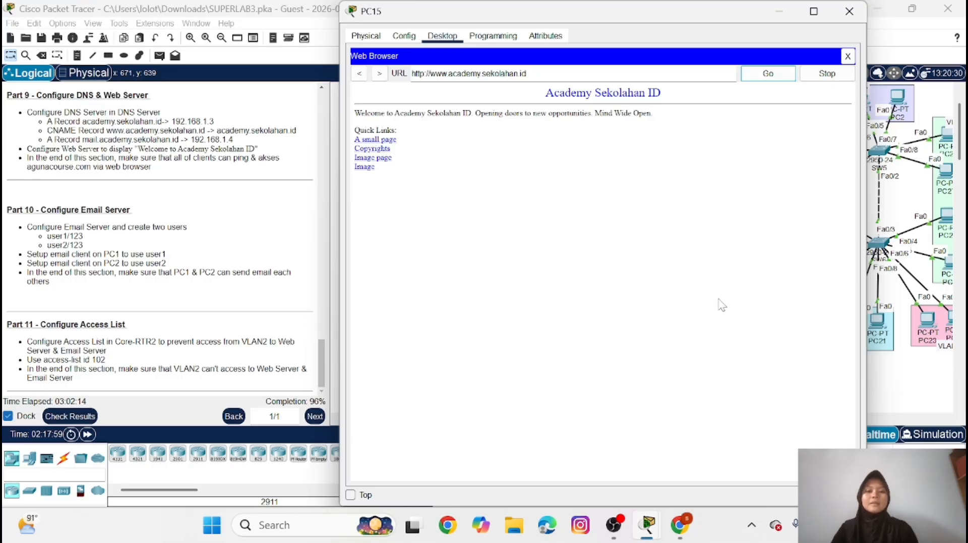
pyautogui.click(783, 11)
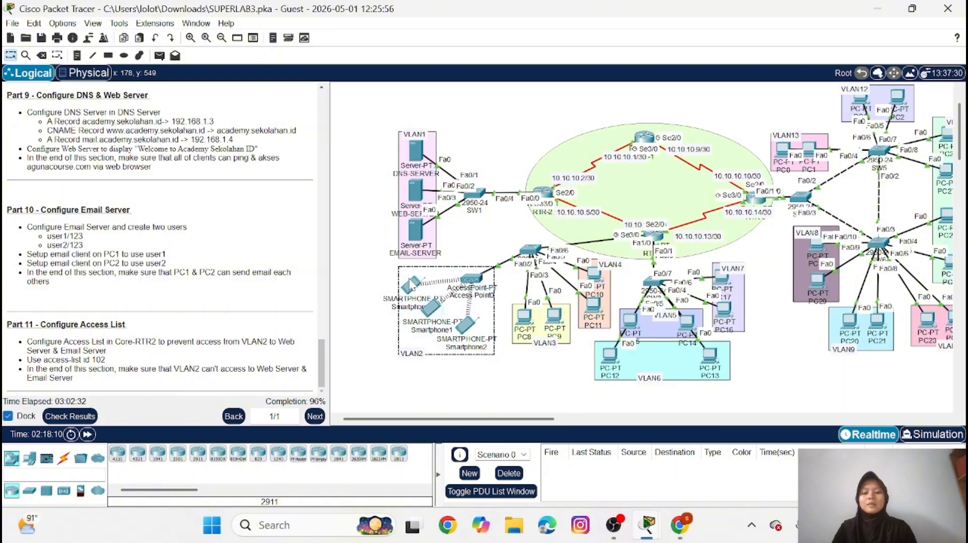
# Ping the web server at 192.168.1.3 from the command prompt of Smartphone0 in VLAN2
pyautogui.click(367, 294)
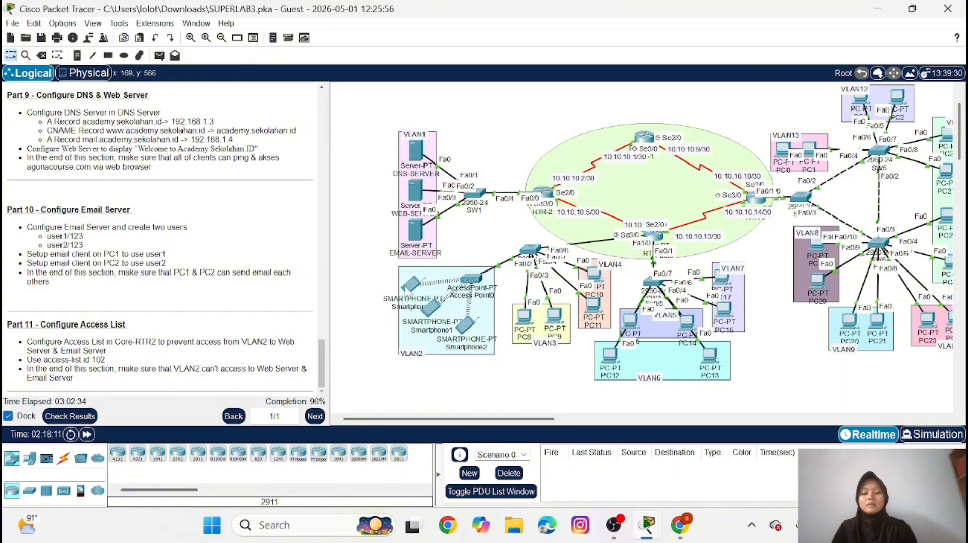
pyautogui.click(408, 288)
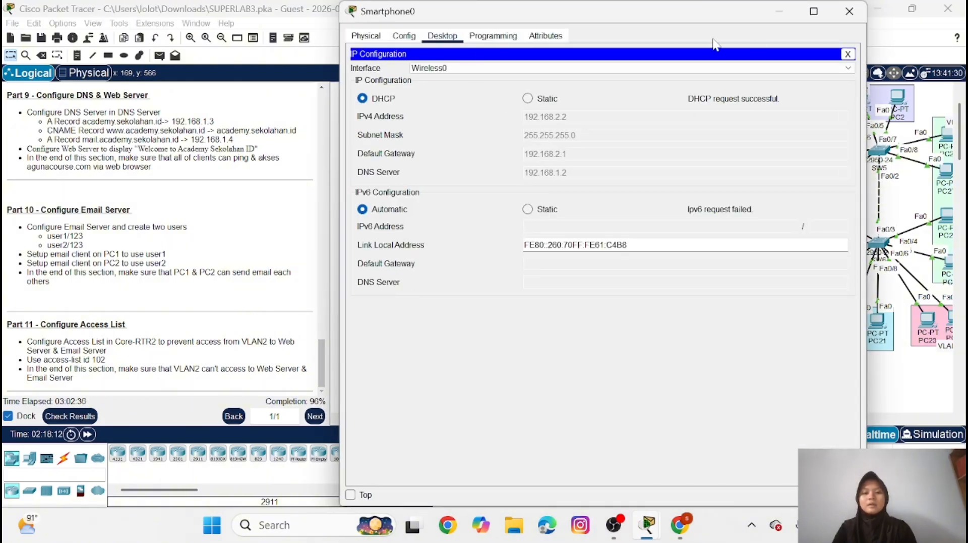
pyautogui.click(848, 54)
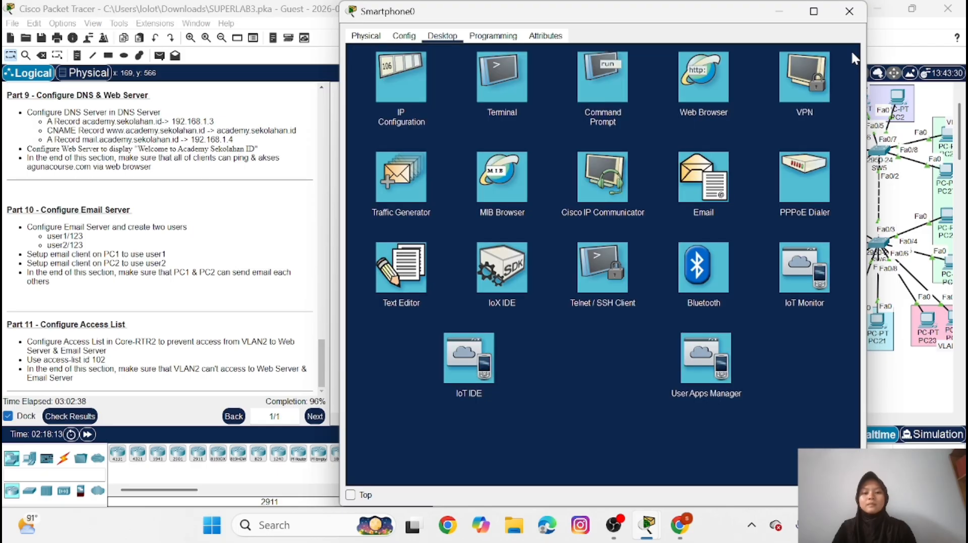
pyautogui.click(619, 86)
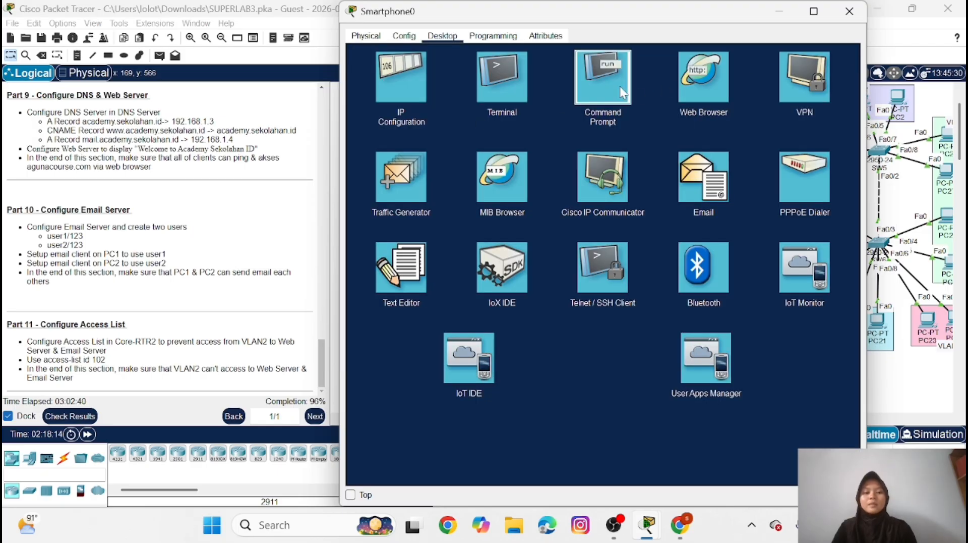
pyautogui.write('pin')
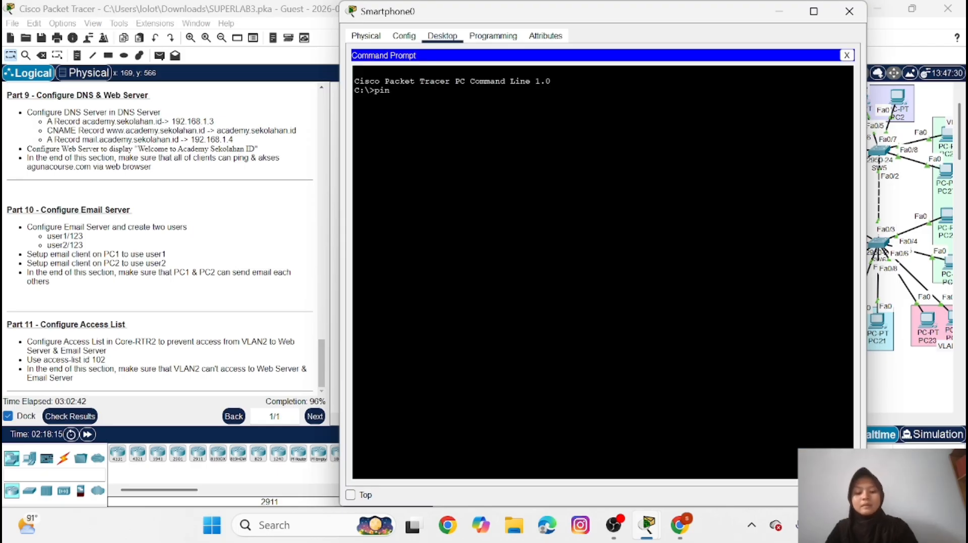
pyautogui.write('g 192.')
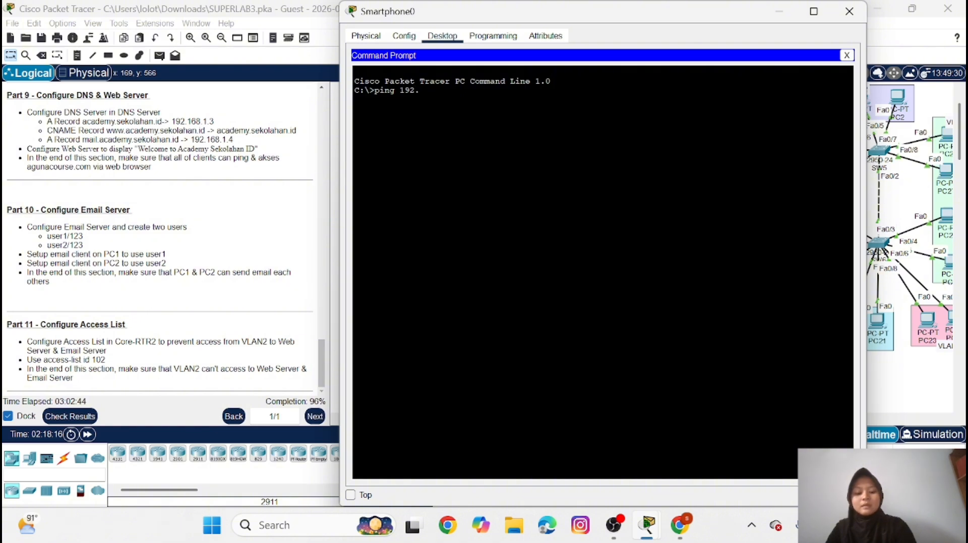
pyautogui.write('168')
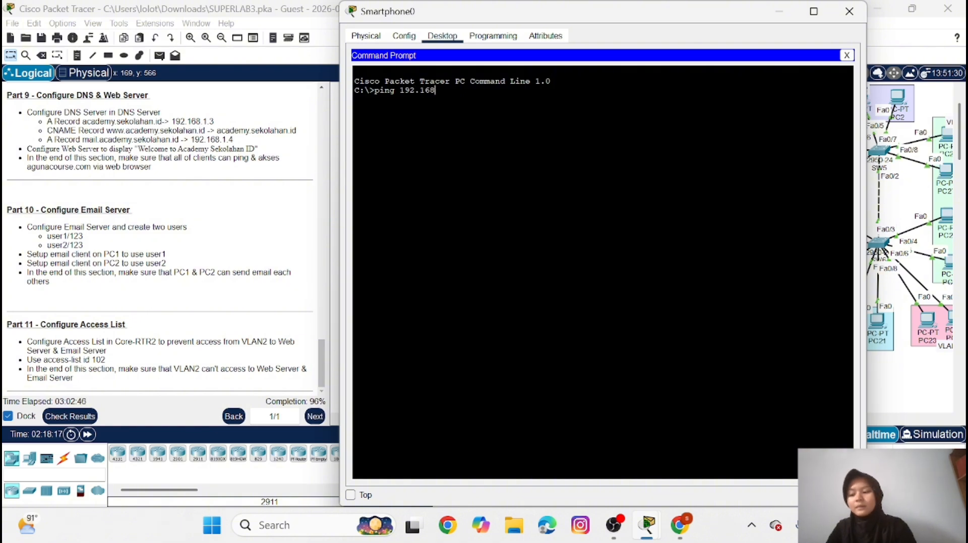
pyautogui.write('.1.')
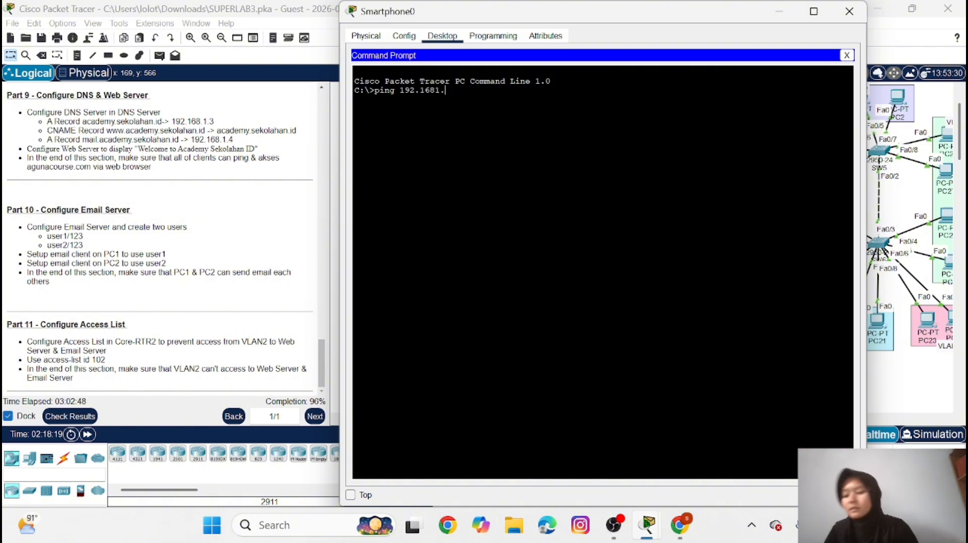
pyautogui.write('3')
pyautogui.press('Return')
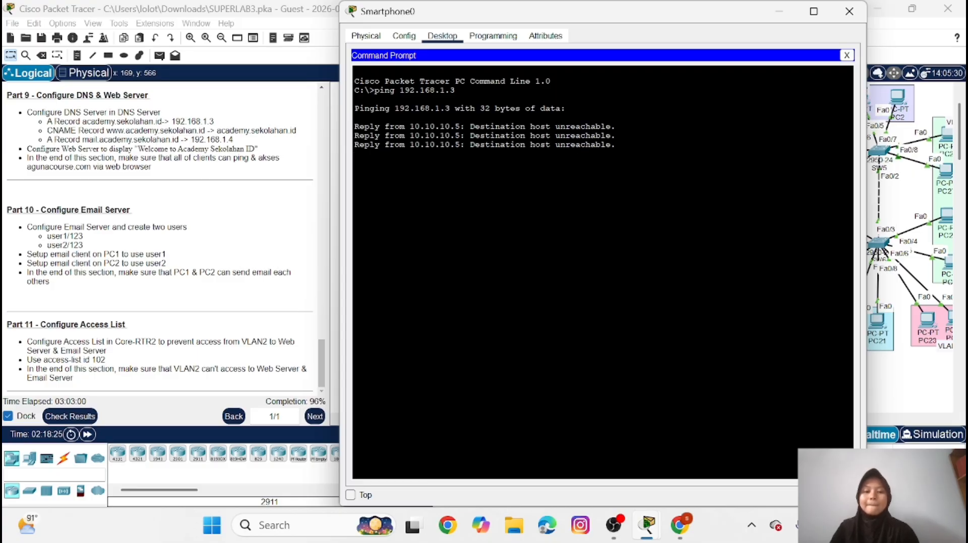
pyautogui.click(847, 55)
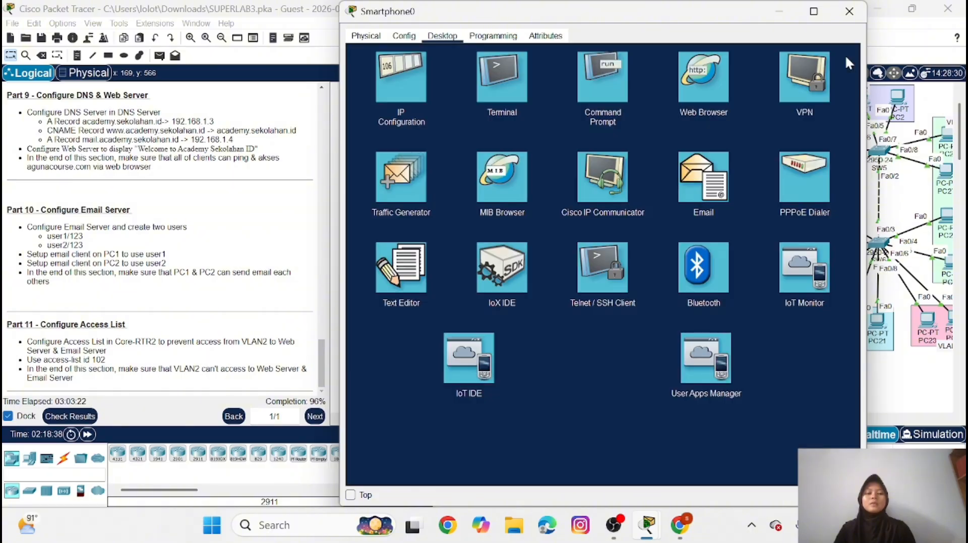
pyautogui.click(701, 95)
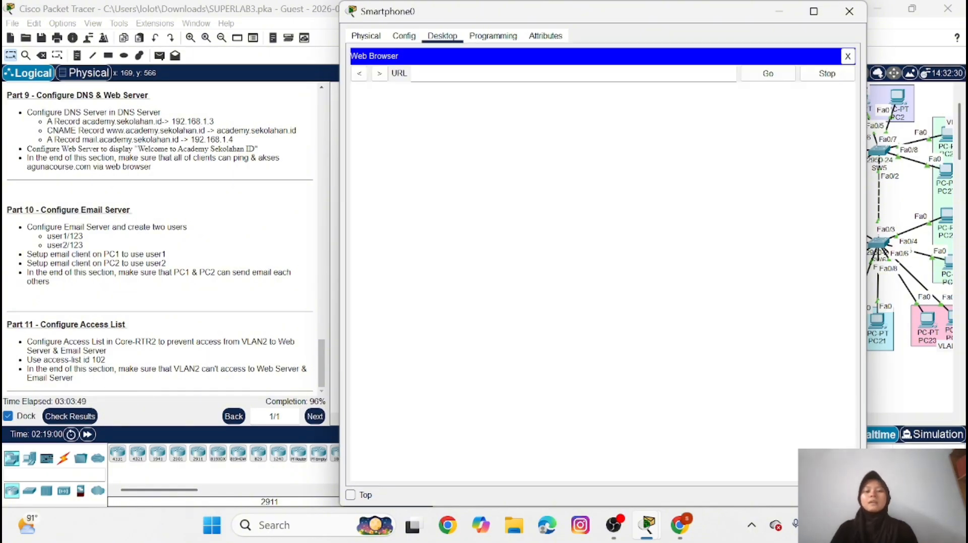
pyautogui.write('www.ac')
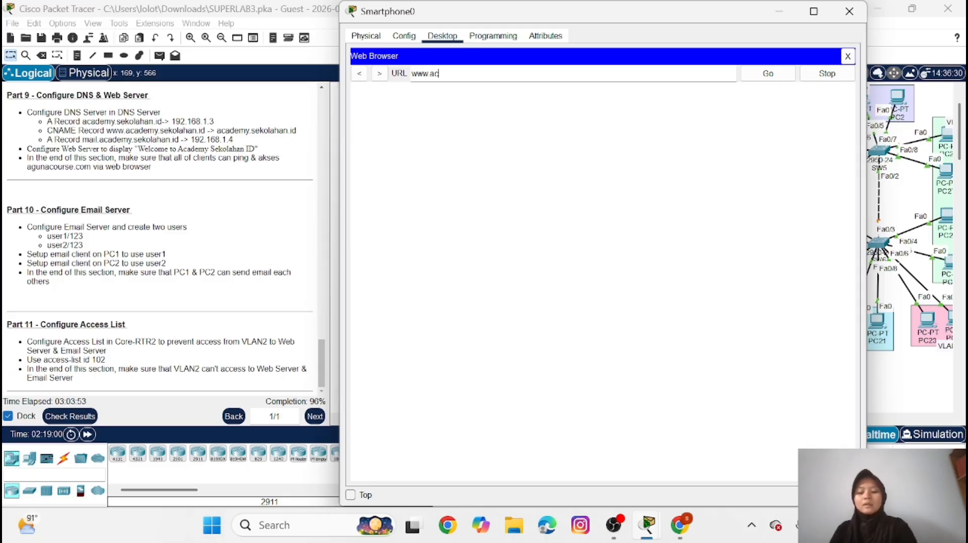
pyautogui.write('ademy')
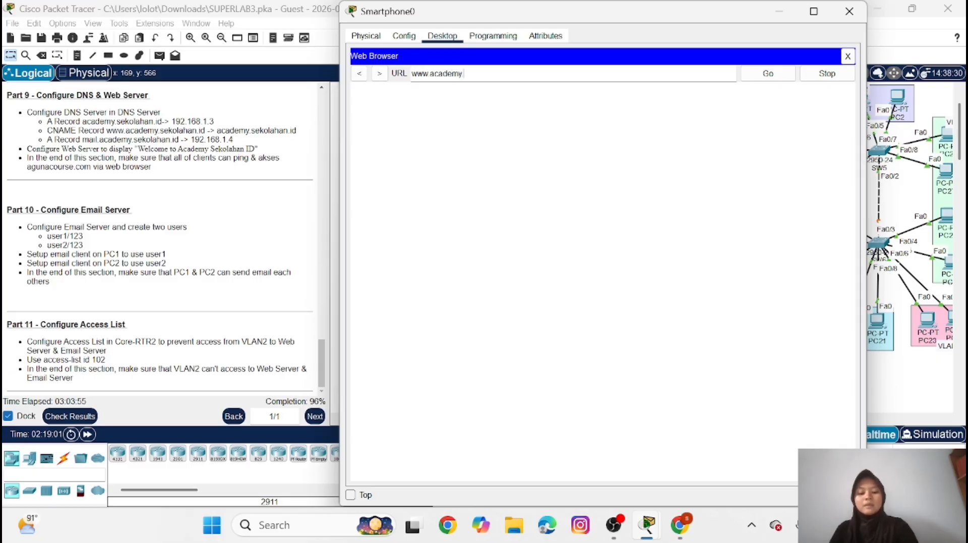
pyautogui.write('.sekola')
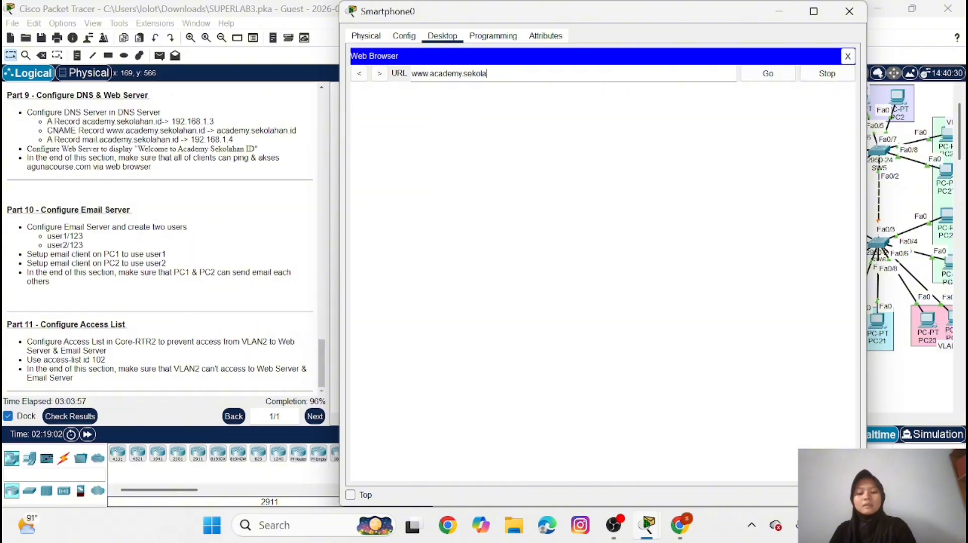
pyautogui.write('han.id')
pyautogui.click(767, 74)
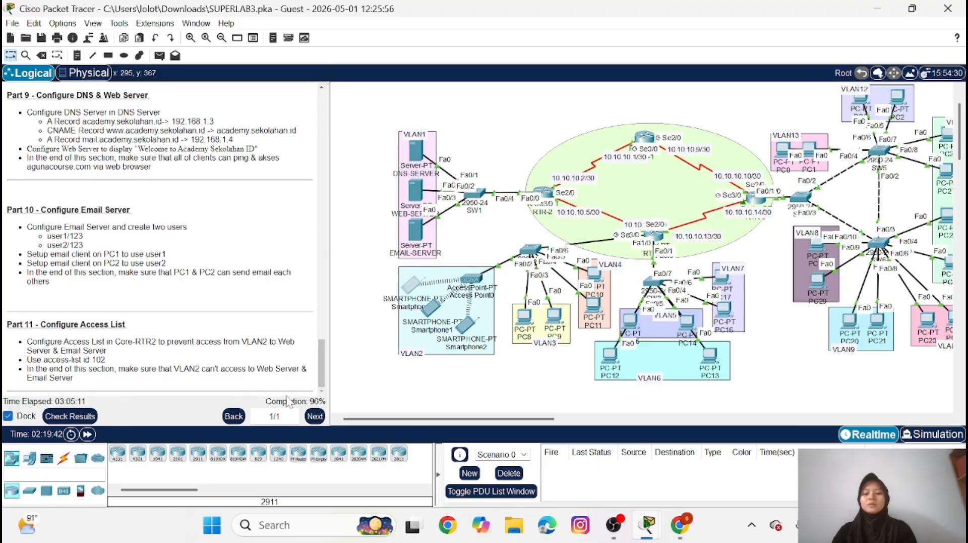
# Check the activity results and review the status of the individual assessment items
pyautogui.click(84, 416)
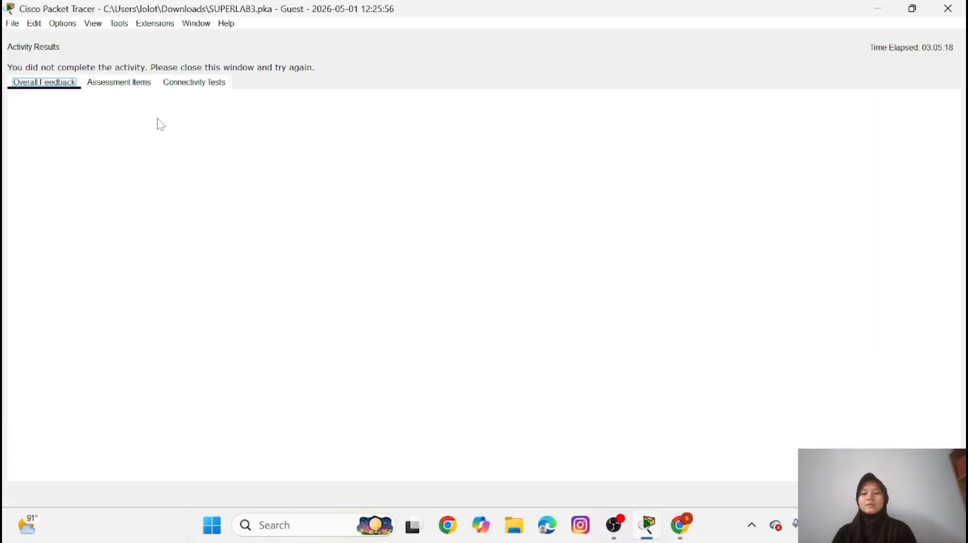
pyautogui.click(127, 83)
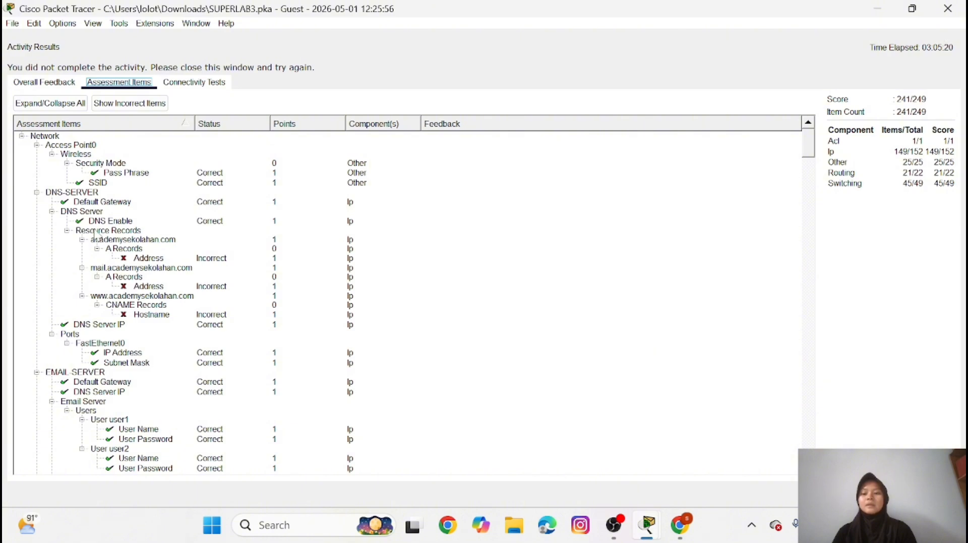